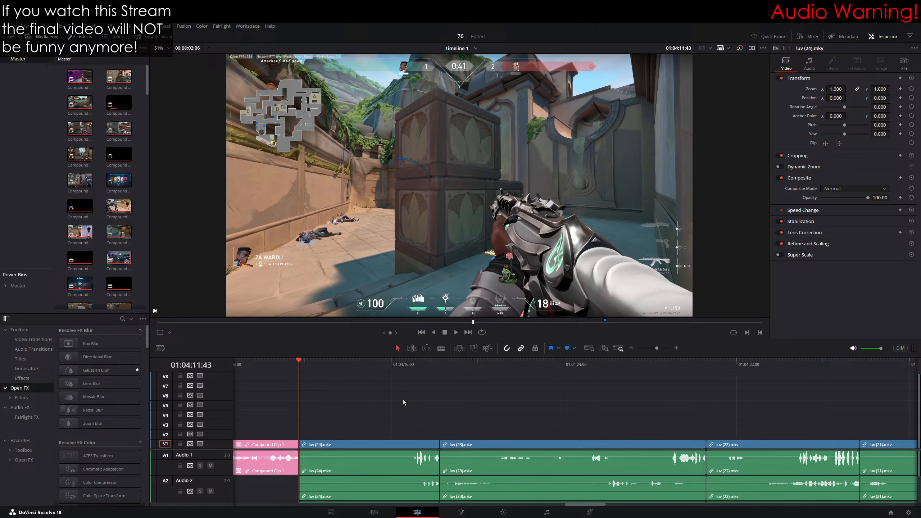
# Step: Examine the full timeline and the stretch of unedited luv clips between the compound clips and the blue marker
pyautogui.click(589, 348)
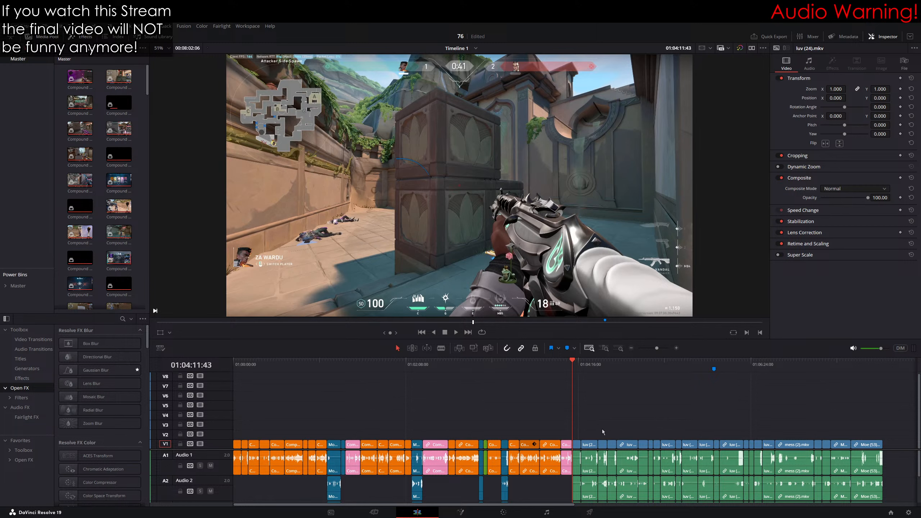
pyautogui.moveTo(579, 439); pyautogui.dragTo(720, 484)
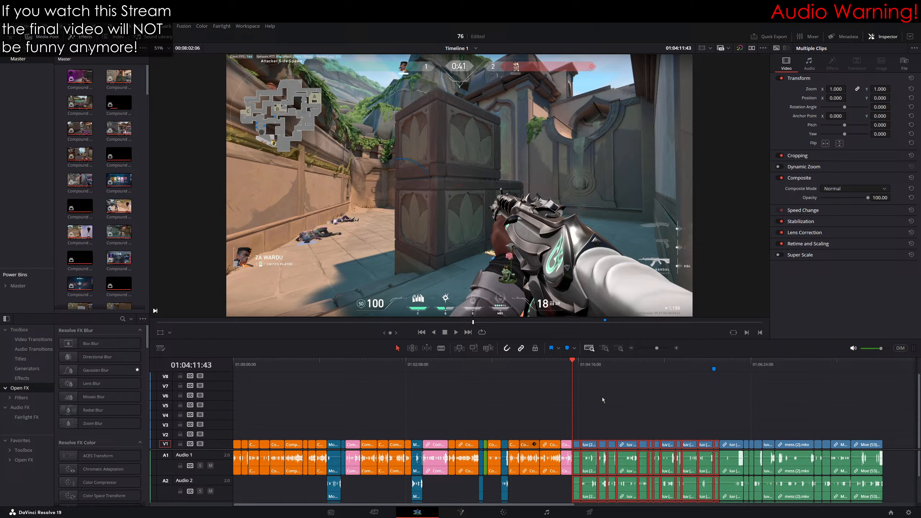
pyautogui.moveTo(578, 434); pyautogui.dragTo(716, 474)
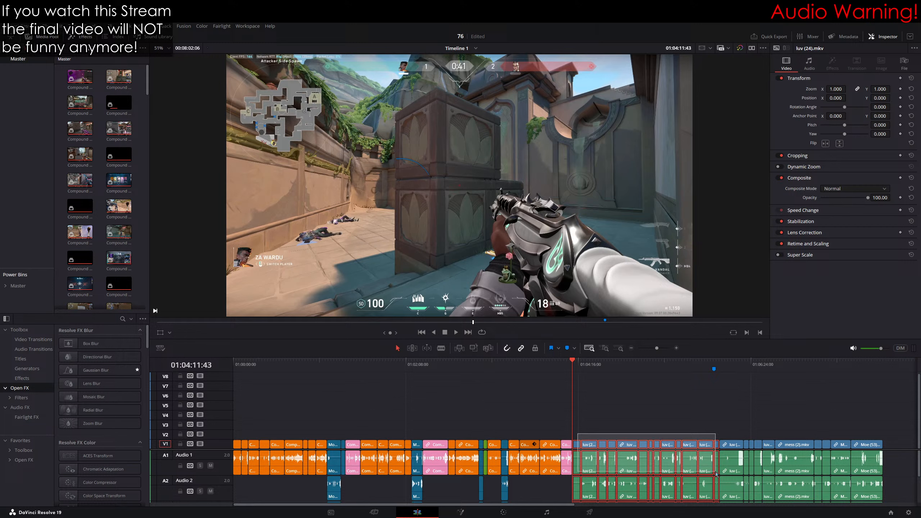
pyautogui.moveTo(716, 474); pyautogui.dragTo(718, 461)
pyautogui.click(657, 407)
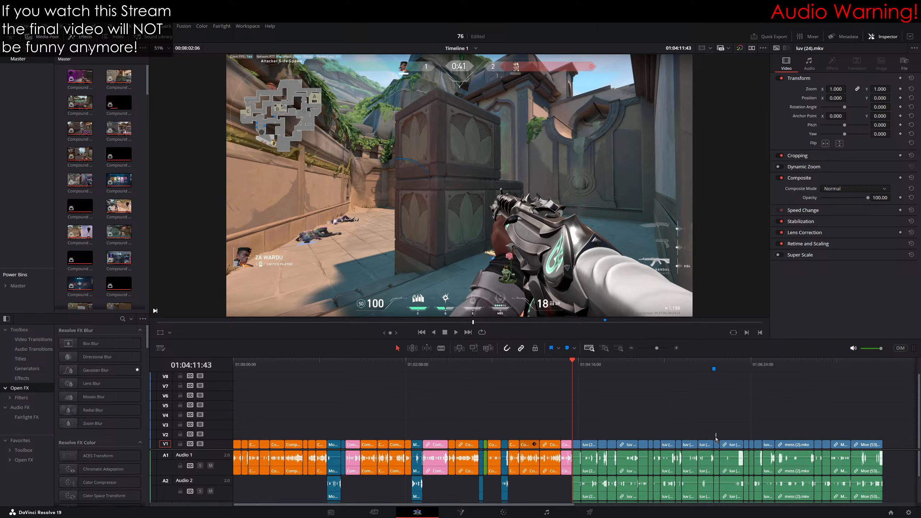
pyautogui.moveTo(717, 435); pyautogui.dragTo(574, 506)
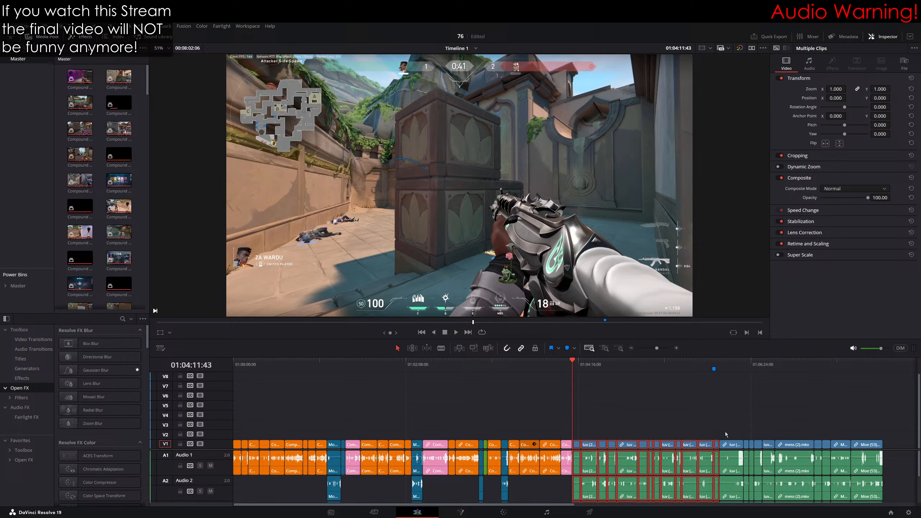
pyautogui.moveTo(717, 362); pyautogui.dragTo(719, 360)
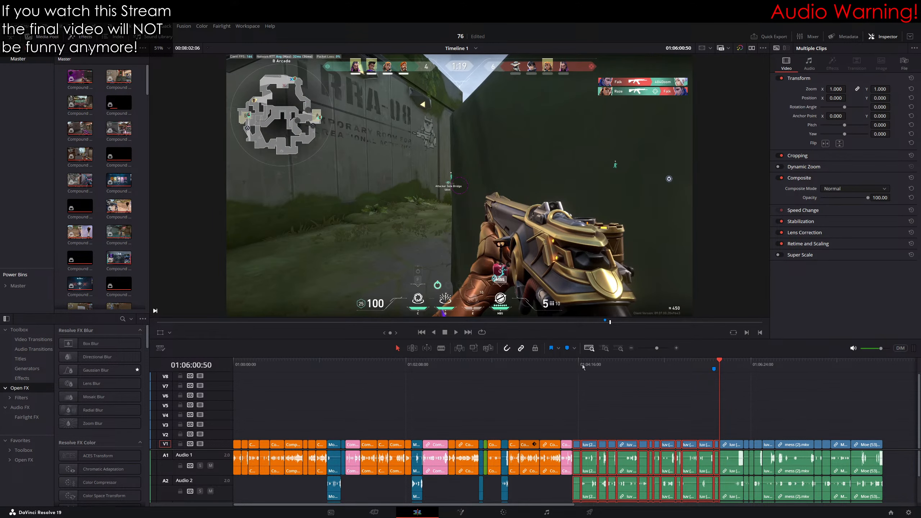
pyautogui.hotkey('ctrl', 'z')
pyautogui.hotkey('ctrl', 'z')
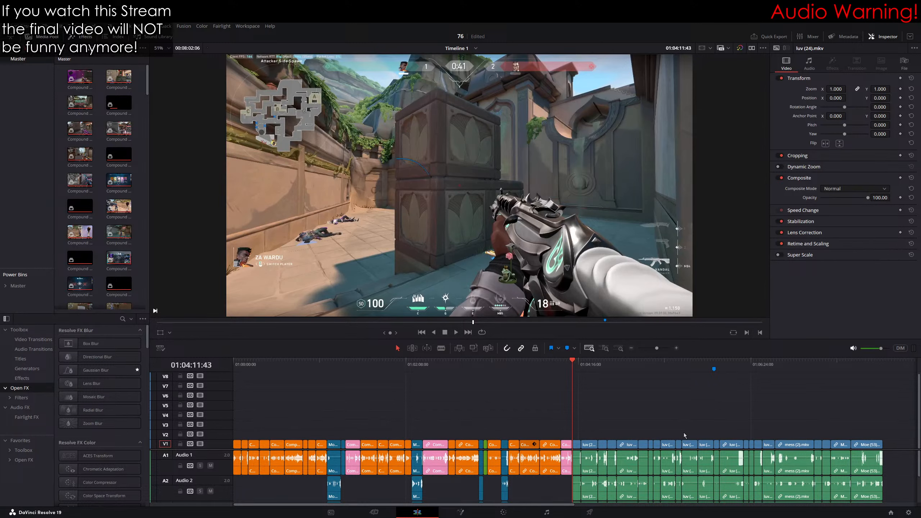
# Step: Open the Master power bin and bring the whole luv (24) clip into view on the timeline
pyautogui.click(677, 348)
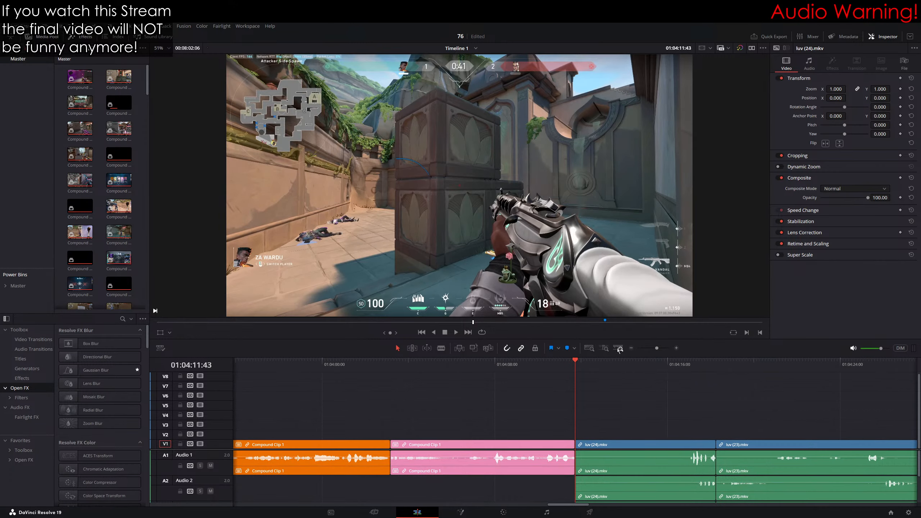
pyautogui.click(677, 348)
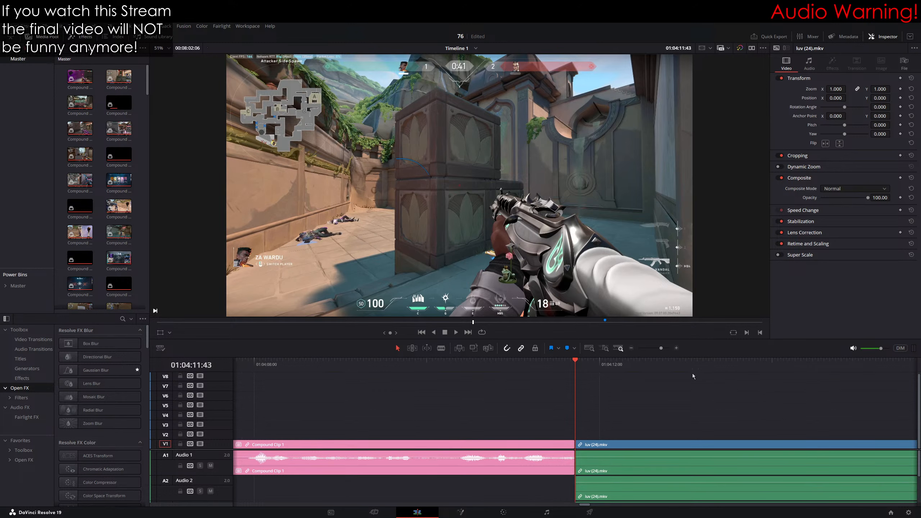
pyautogui.hscroll(5, 561, 407)
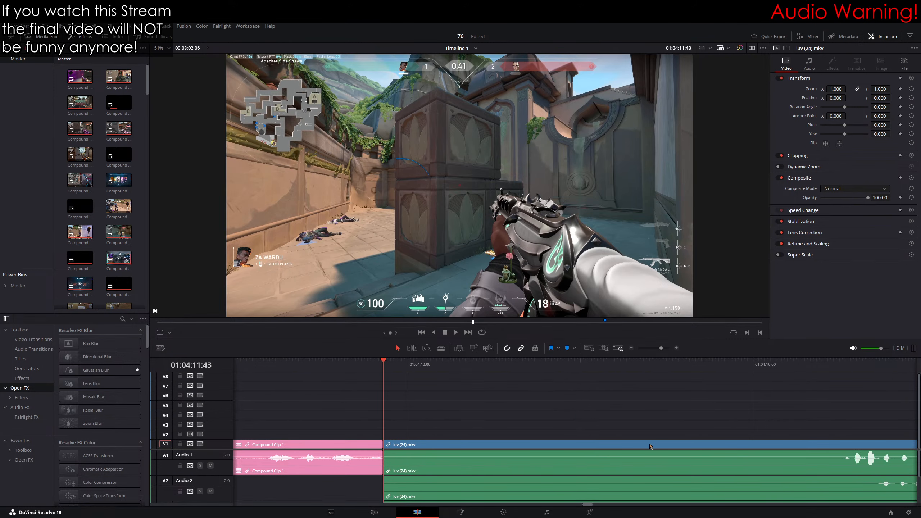
pyautogui.hscroll(2, 650, 446)
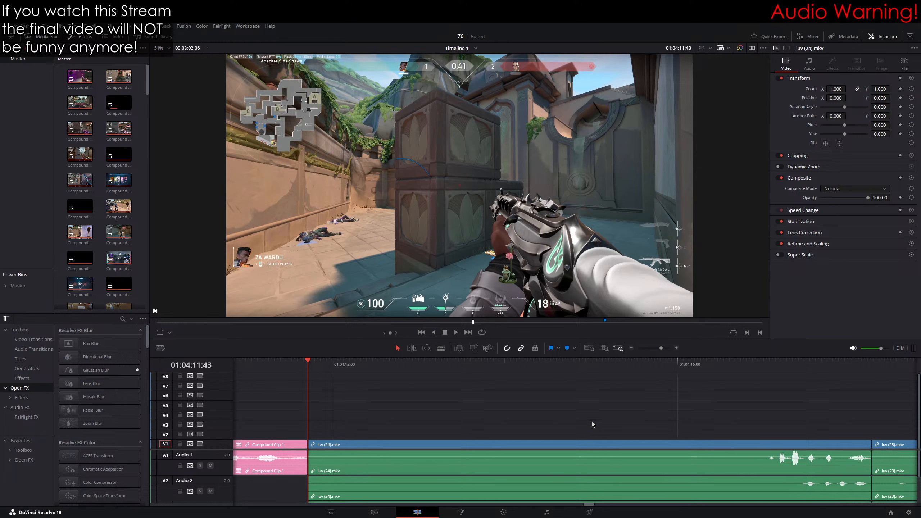
pyautogui.hscroll(2, 501, 393)
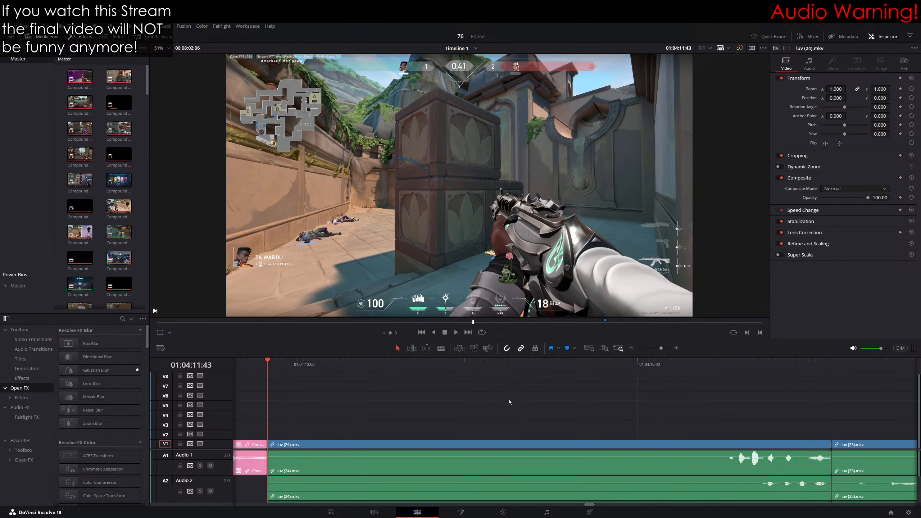
pyautogui.click(18, 286)
pyautogui.hscroll(1, 382, 415)
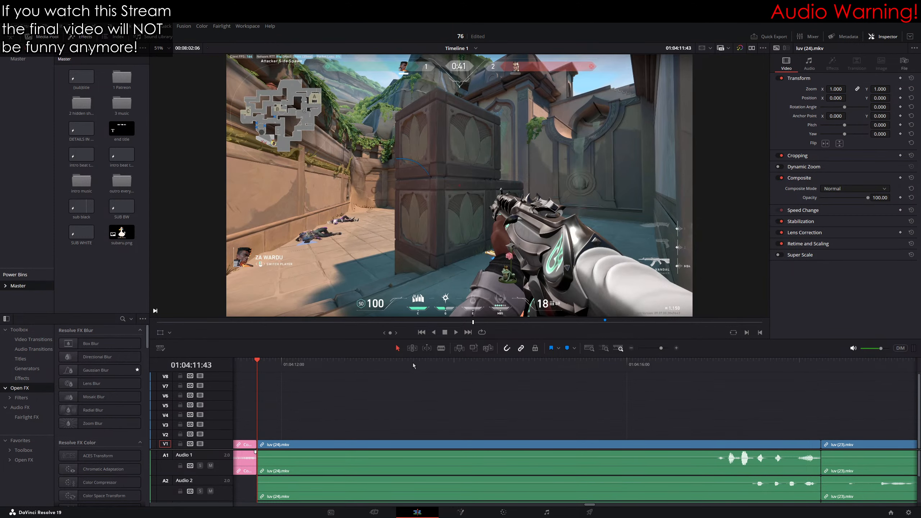
# Step: Review the start of the luv (24) clip and set the playhead at 01:04:14:12, where the fireball glows on the fingertip
pyautogui.moveTo(504, 363); pyautogui.dragTo(258, 388)
pyautogui.click(456, 332)
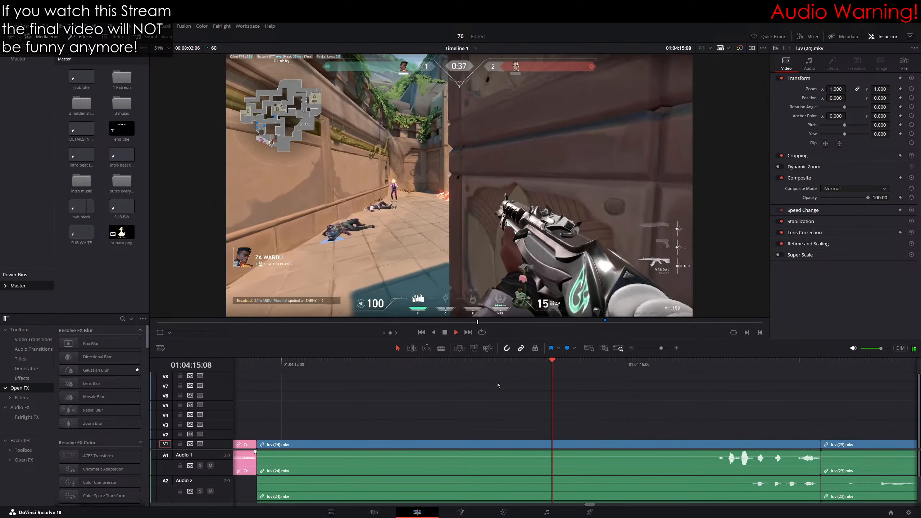
pyautogui.click(446, 333)
pyautogui.moveTo(305, 365); pyautogui.dragTo(555, 379)
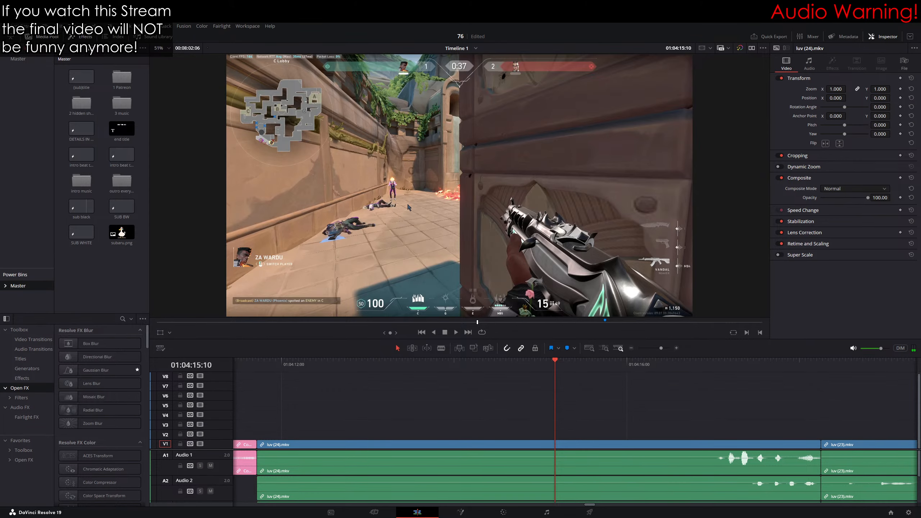
pyautogui.moveTo(582, 363); pyautogui.dragTo(426, 380)
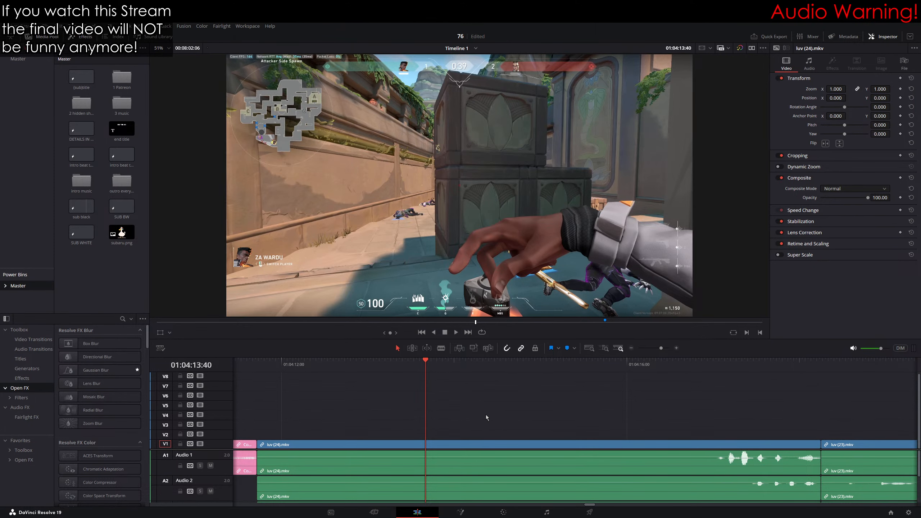
pyautogui.press('Right')
pyautogui.press('Right')
pyautogui.press('Right')
pyautogui.press('Right')
pyautogui.press('Right')
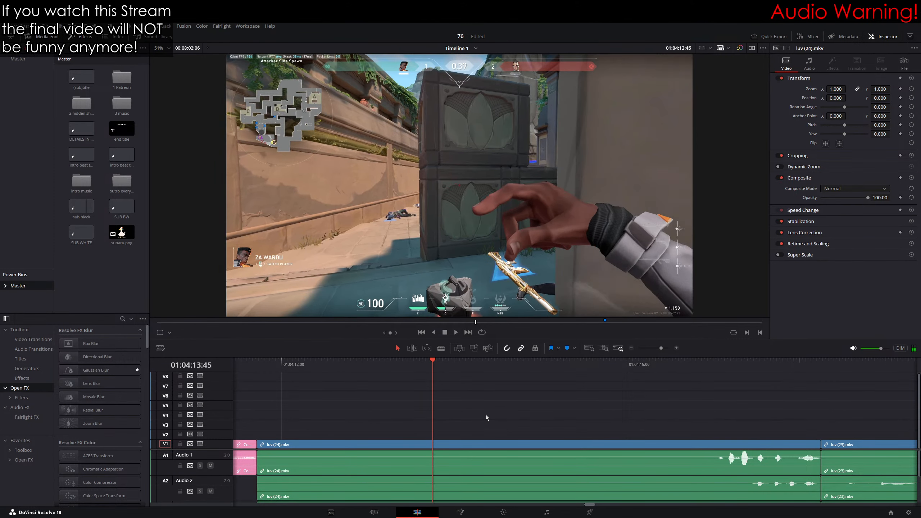
pyautogui.press('Right')
pyautogui.press('Right')
pyautogui.press('Right')
pyautogui.press('Right')
pyautogui.press('Right')
pyautogui.press('Right')
pyautogui.press('Right')
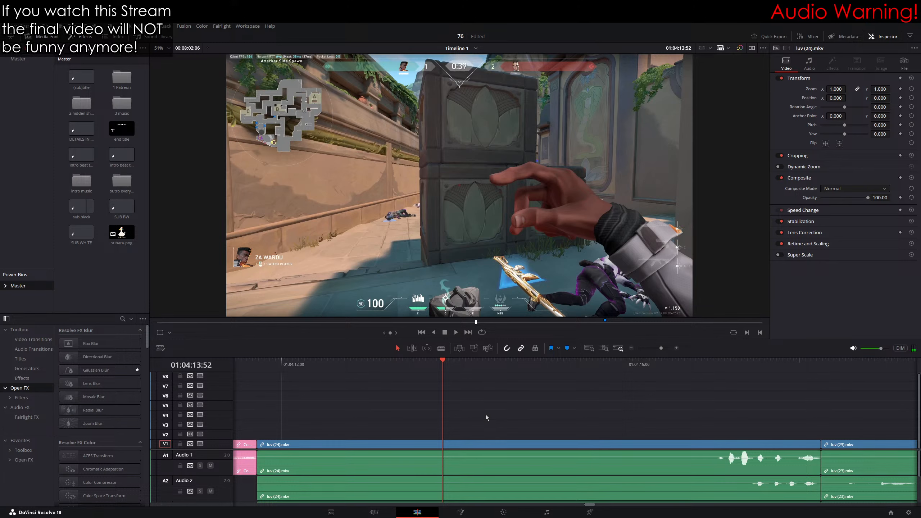
pyautogui.press('Right')
pyautogui.press('Right')
pyautogui.press('Right')
pyautogui.press('Right')
pyautogui.press('Right')
pyautogui.press('Right')
pyautogui.press('Right')
pyautogui.press('Right')
pyautogui.press('Right')
pyautogui.press('Right')
pyautogui.press('Right')
pyautogui.press('Right')
pyautogui.press('Right')
pyautogui.press('Right')
pyautogui.press('Right')
pyautogui.press('Right')
pyautogui.press('Right')
pyautogui.press('Right')
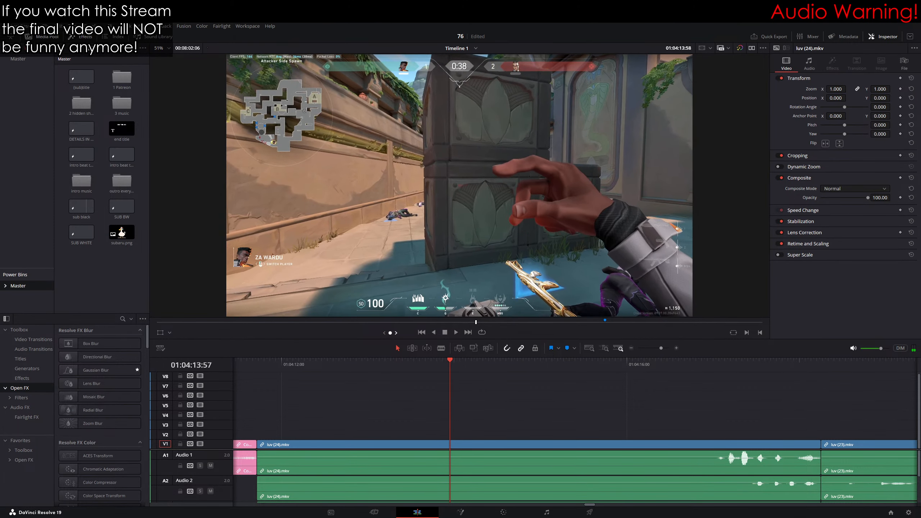
pyautogui.press('Right')
pyautogui.press('Right')
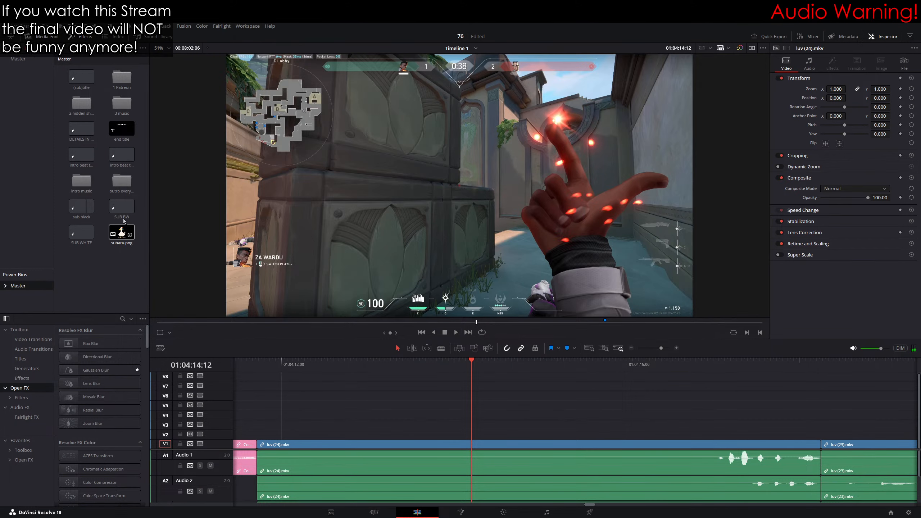
# Step: Add the SUB BW title to track V2 at the playhead and extend its end slightly
pyautogui.moveTo(122, 207); pyautogui.dragTo(473, 433)
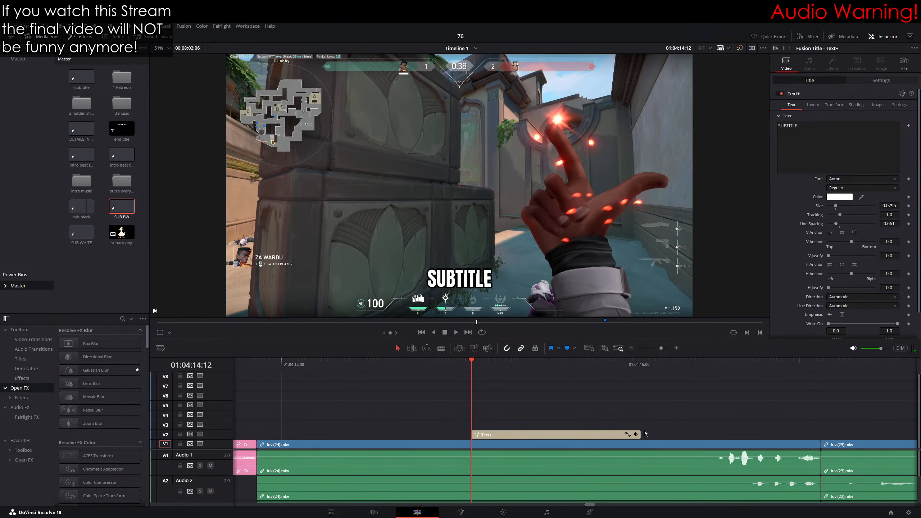
pyautogui.moveTo(640, 434); pyautogui.dragTo(648, 435)
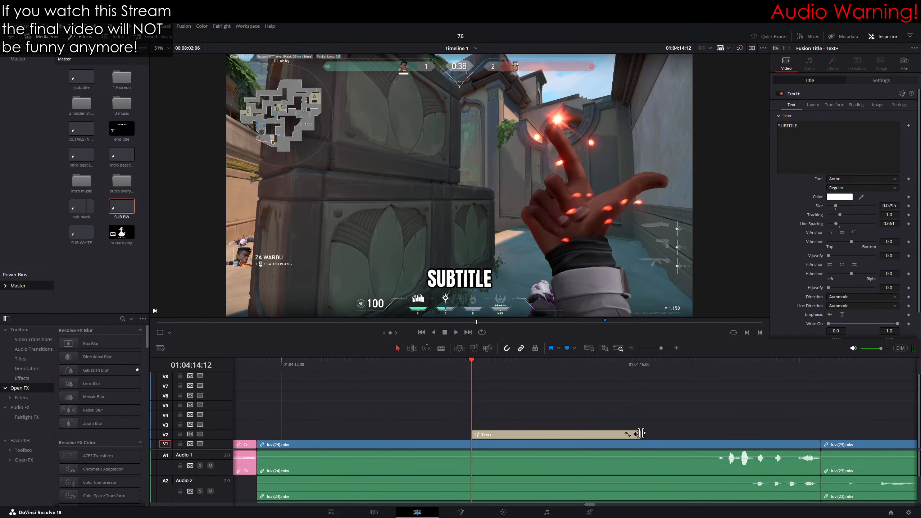
# Step: Set the title text to GOAT with a ▼ on the line below, and place it just above the fireball in the frame
pyautogui.click(816, 144)
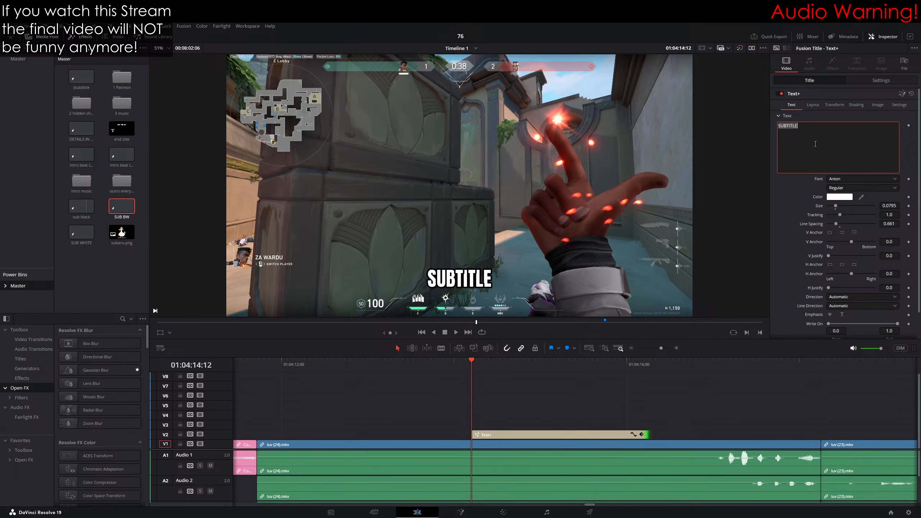
pyautogui.write('goat')
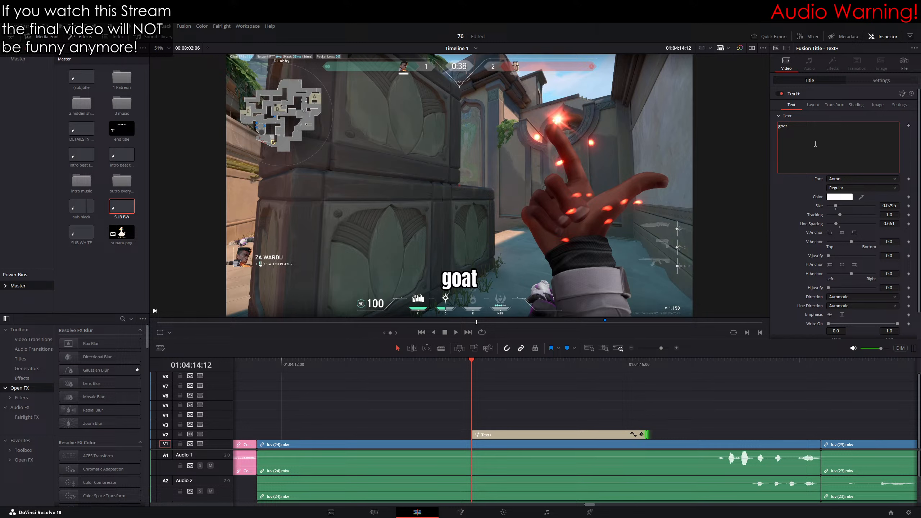
pyautogui.hotkey('ctrl', 'a')
pyautogui.write('GOAT')
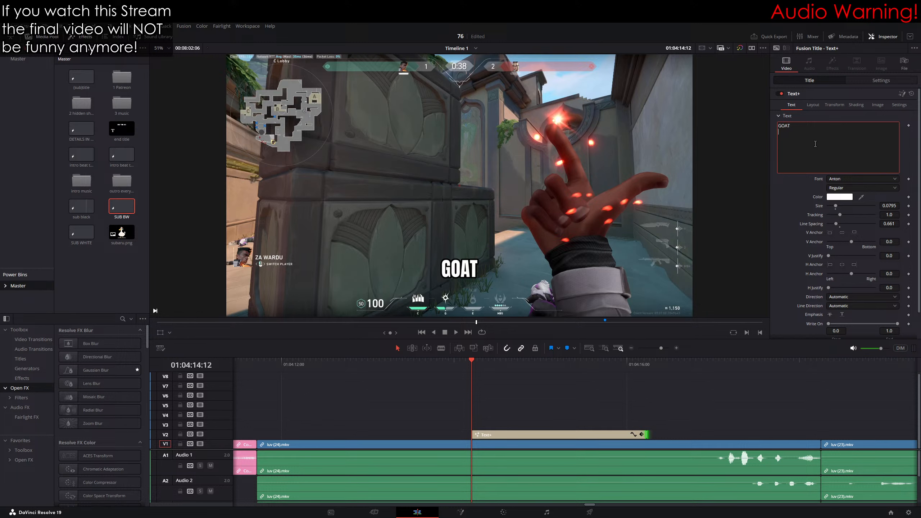
pyautogui.press('Return')
pyautogui.write('▼')
pyautogui.click(161, 333)
pyautogui.moveTo(504, 251); pyautogui.dragTo(604, 62)
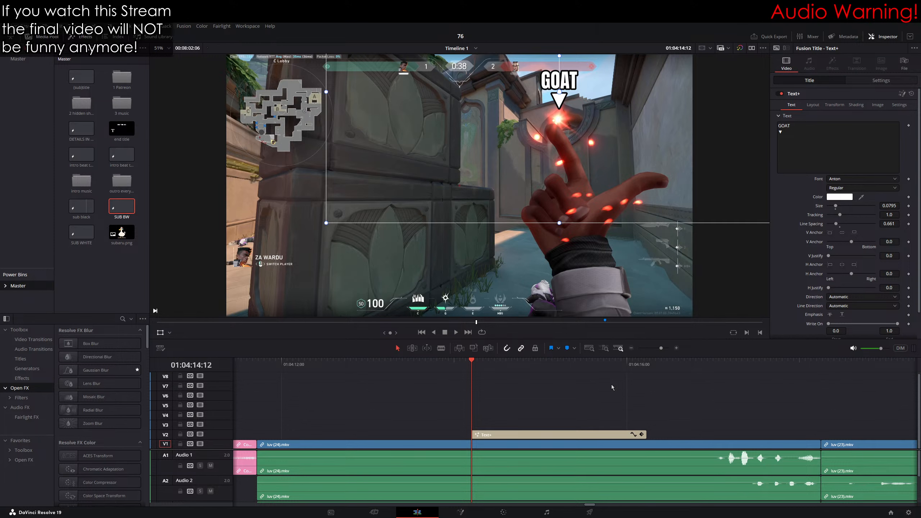
# Step: Replace the word GOAT with BLAZING FIREBALL and OF DOOM on two lines, keeping the ▼ underneath
pyautogui.click(808, 129)
pyautogui.doubleClick(798, 123)
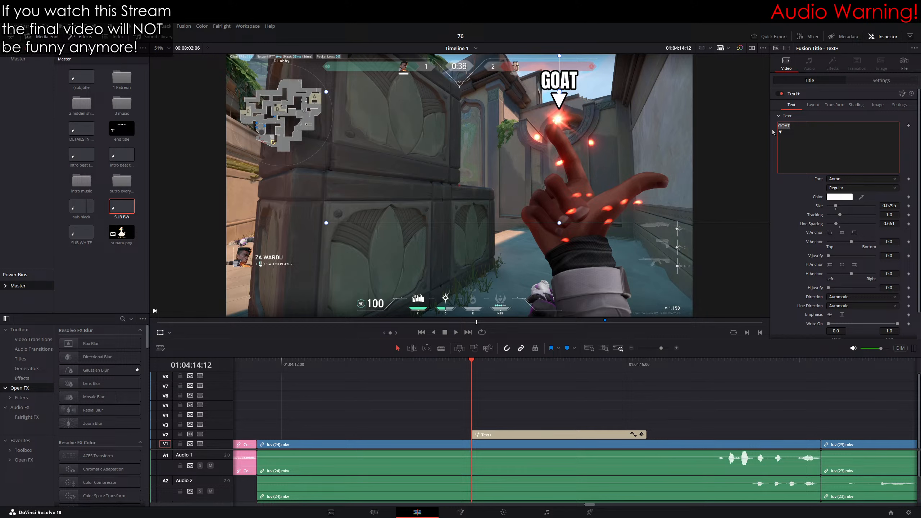
pyautogui.write('BLA')
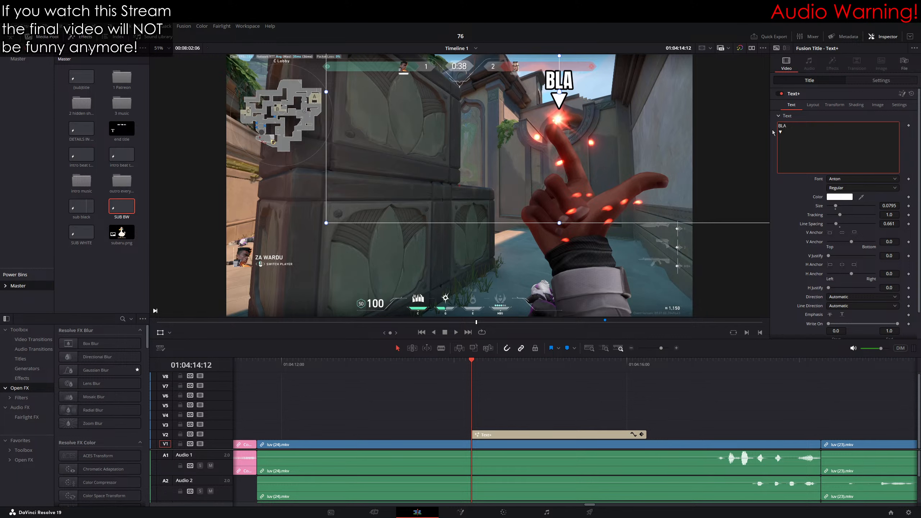
pyautogui.write('ZING FIREBALL')
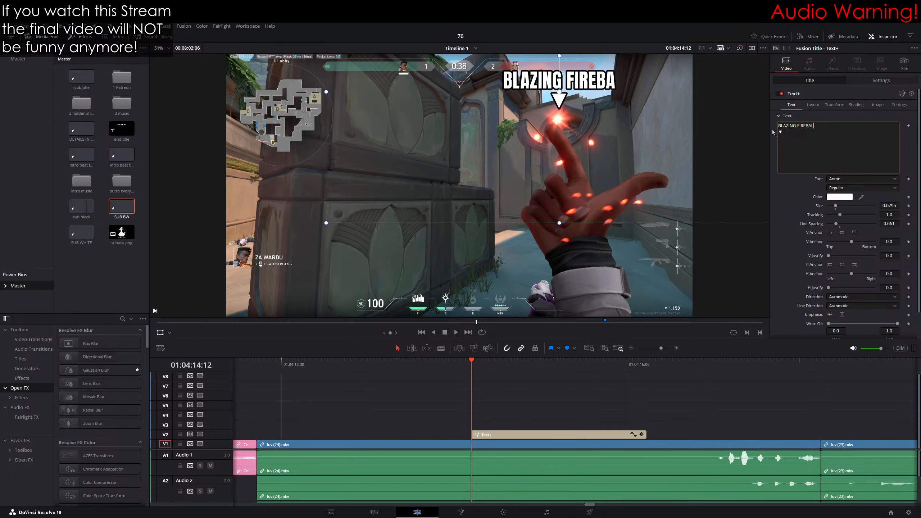
pyautogui.press('Return')
pyautogui.write('OF DOOM')
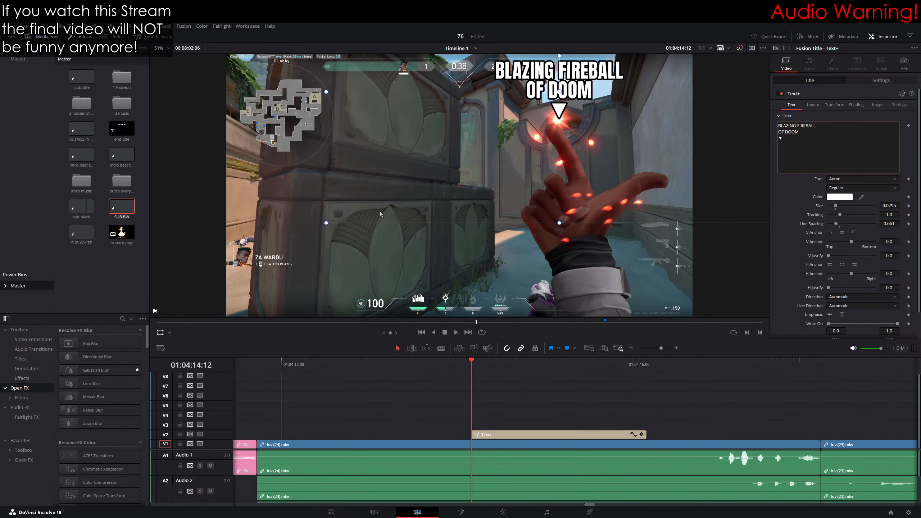
# Step: Scale the title down to a zoom of about 0.714 so it fits above the fireball
pyautogui.moveTo(326, 223); pyautogui.dragTo(349, 185)
pyautogui.scroll(3, 555, 257)
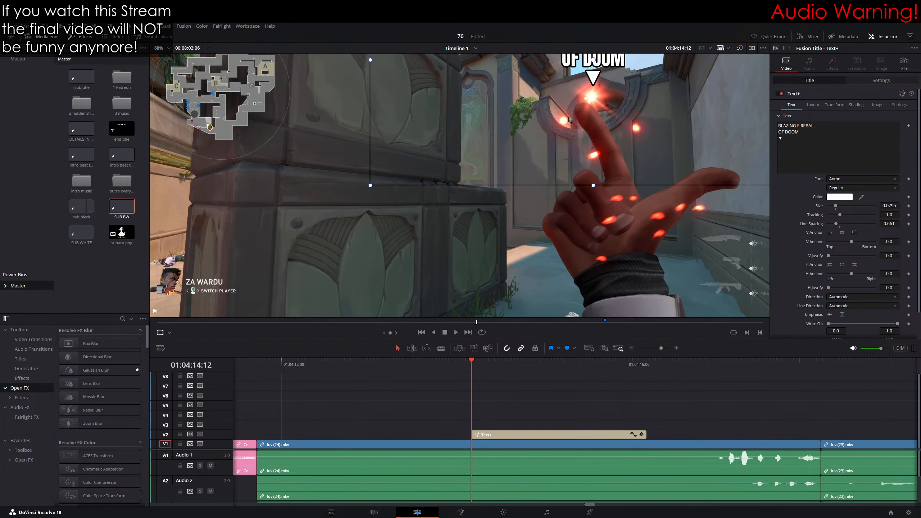
pyautogui.scroll(2, 555, 257)
pyautogui.hscroll(3, 500, 400)
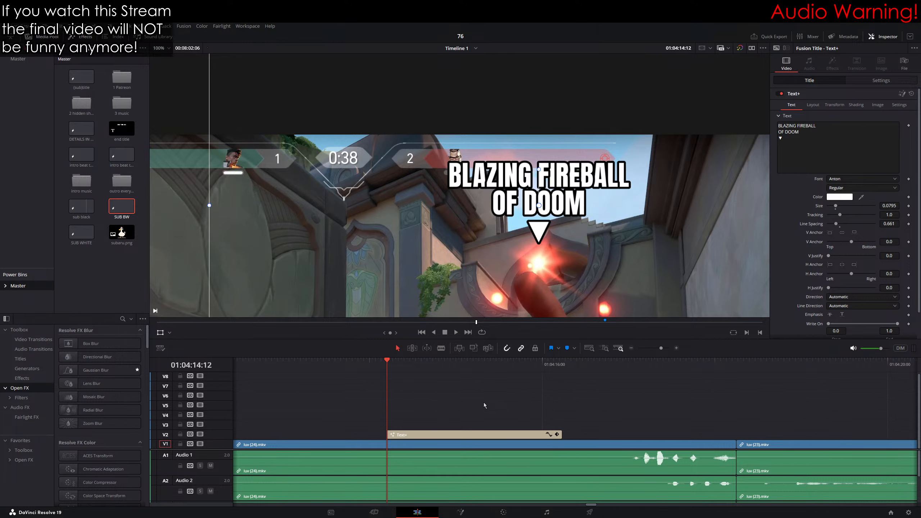
# Step: Add a position keyframe to the title at 01:04:14:12 and move the title to about X 470, Y 459
pyautogui.click(882, 80)
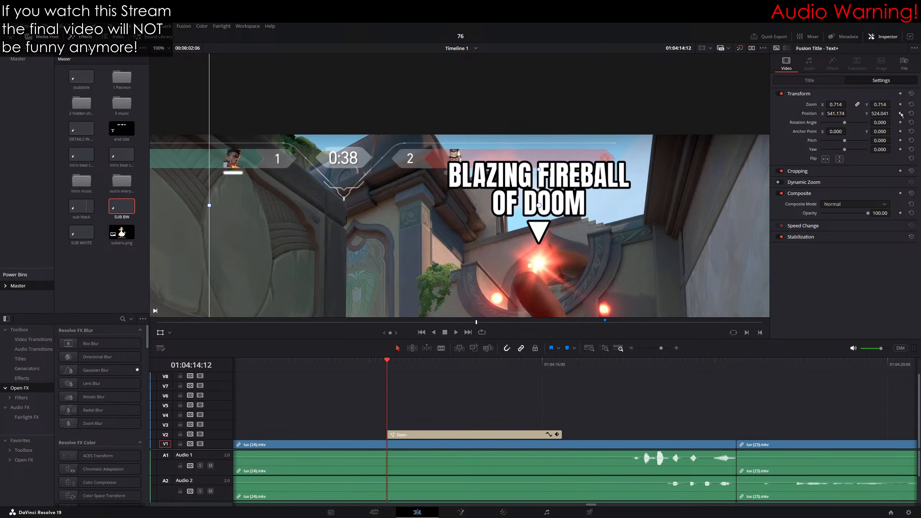
pyautogui.click(901, 114)
pyautogui.scroll(1, 565, 232)
pyautogui.moveTo(565, 232); pyautogui.dragTo(463, 175)
pyautogui.scroll(1, 478, 156)
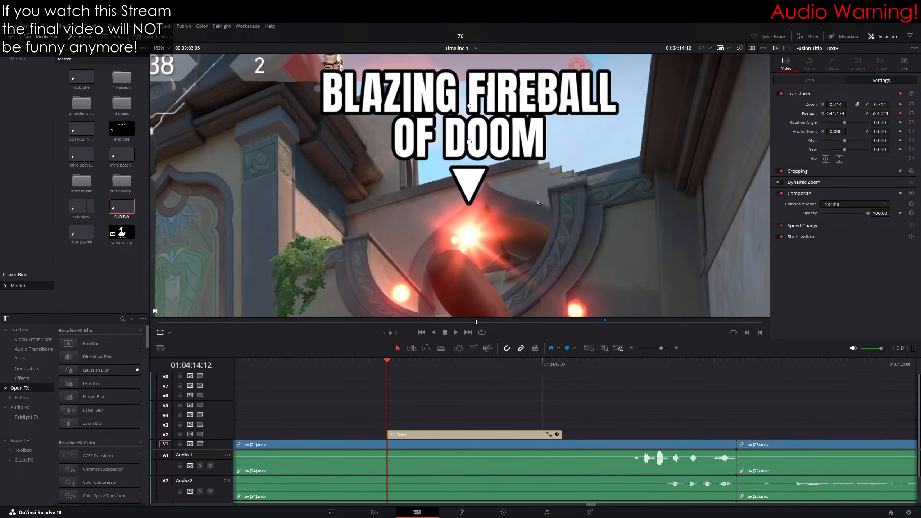
pyautogui.moveTo(538, 202); pyautogui.dragTo(497, 241)
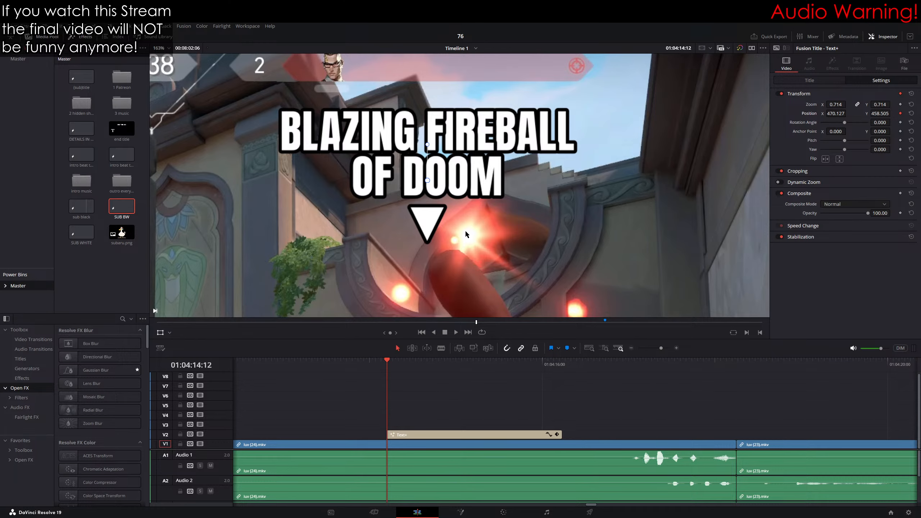
# Step: Move the title at 01:04:14:12 to about X 539, Y 506 so the ▼ sits directly above the fireball
pyautogui.moveTo(465, 229); pyautogui.dragTo(505, 220)
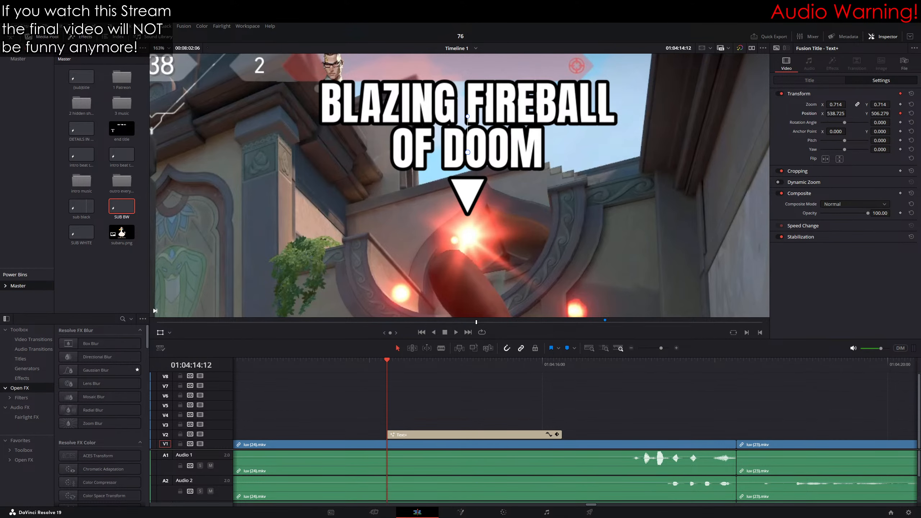
pyautogui.scroll(3, 458, 227)
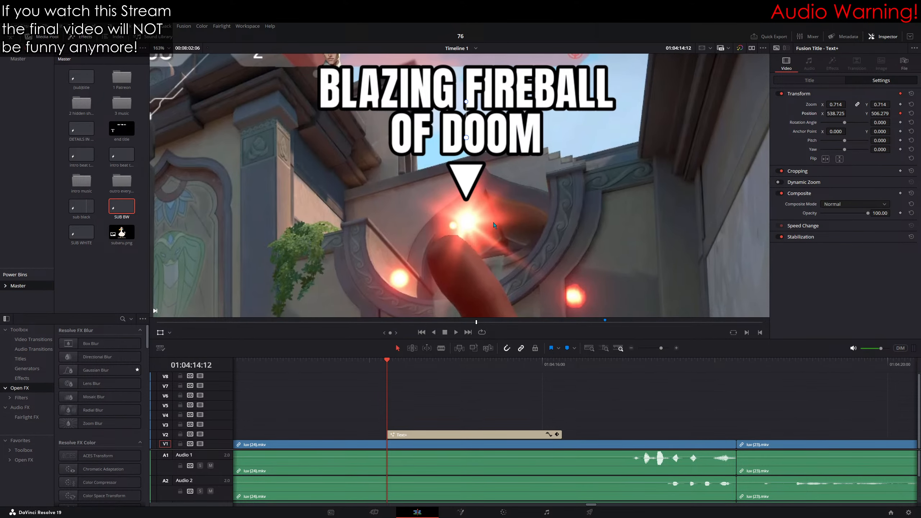
pyautogui.scroll(4, 445, 216)
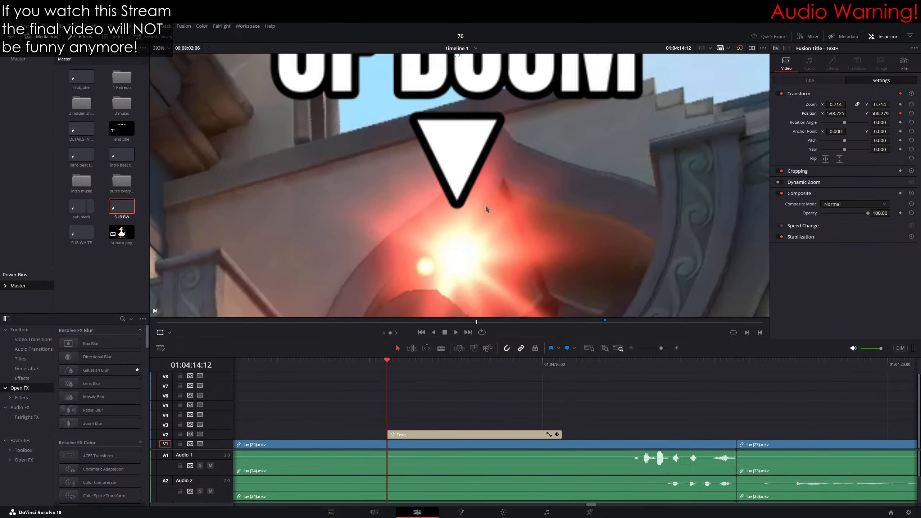
pyautogui.scroll(-1, 496, 202)
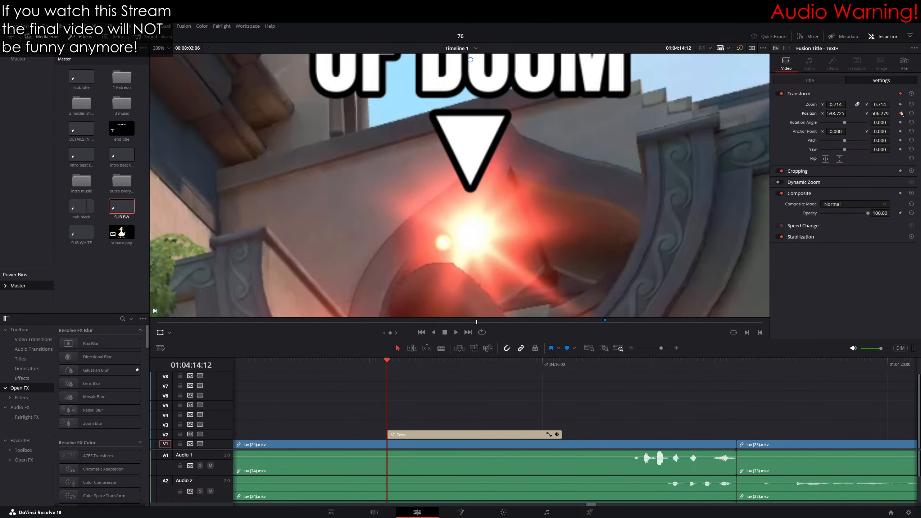
pyautogui.scroll(1, 580, 208)
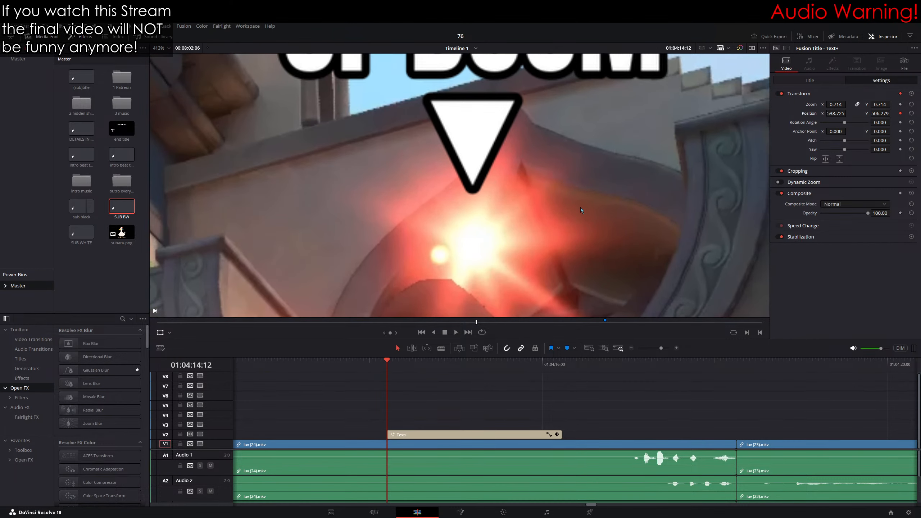
# Step: Shift the title at 01:04:14:13 to about X 602, Y 506, centring the ▼ over the fireball at the previous keyframe's height
pyautogui.press('Right')
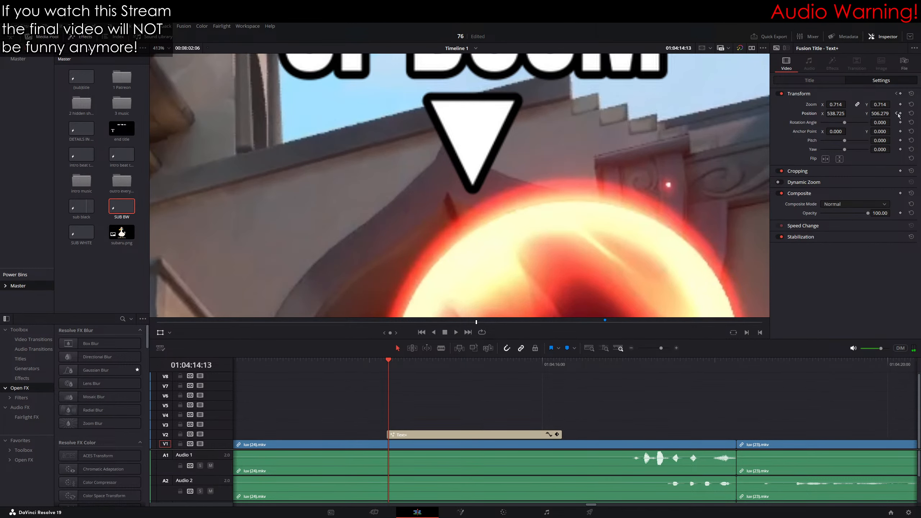
pyautogui.press('Left')
pyautogui.press('Right')
pyautogui.press('Left')
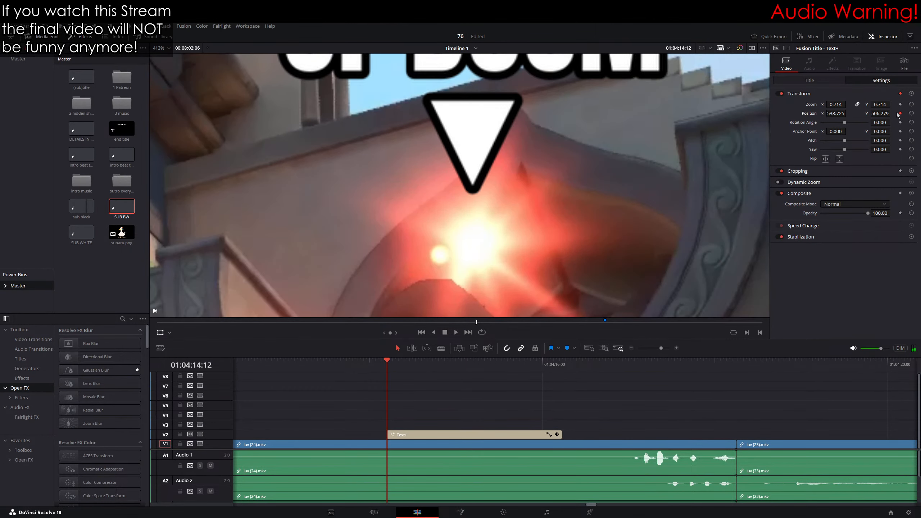
pyautogui.moveTo(568, 196); pyautogui.dragTo(502, 196)
pyautogui.press('Right')
pyautogui.moveTo(425, 226); pyautogui.dragTo(504, 217)
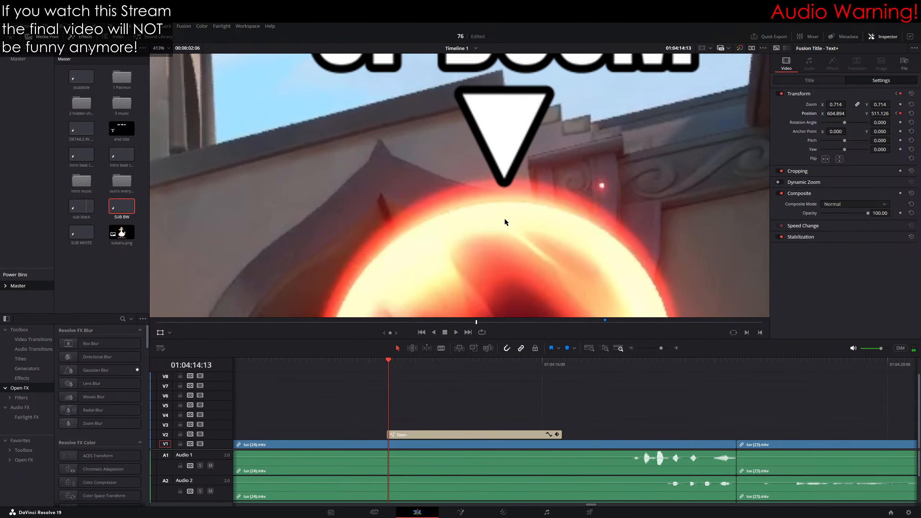
pyautogui.scroll(-2, 504, 208)
pyautogui.scroll(-2, 505, 212)
pyautogui.scroll(3, 478, 141)
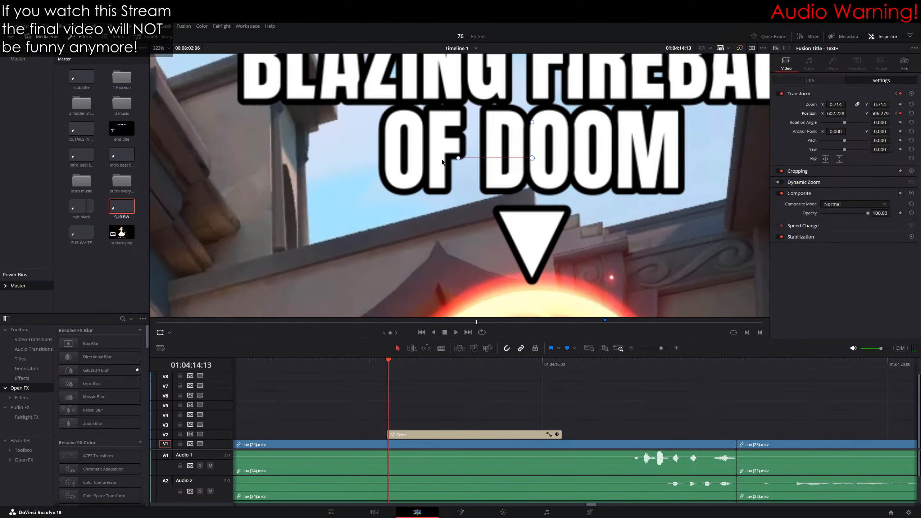
pyautogui.scroll(-1, 597, 247)
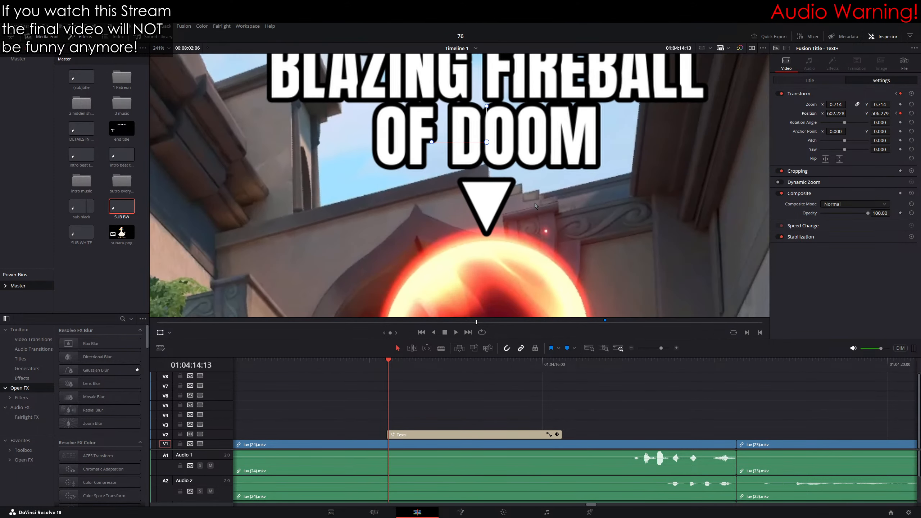
pyautogui.scroll(-2, 518, 268)
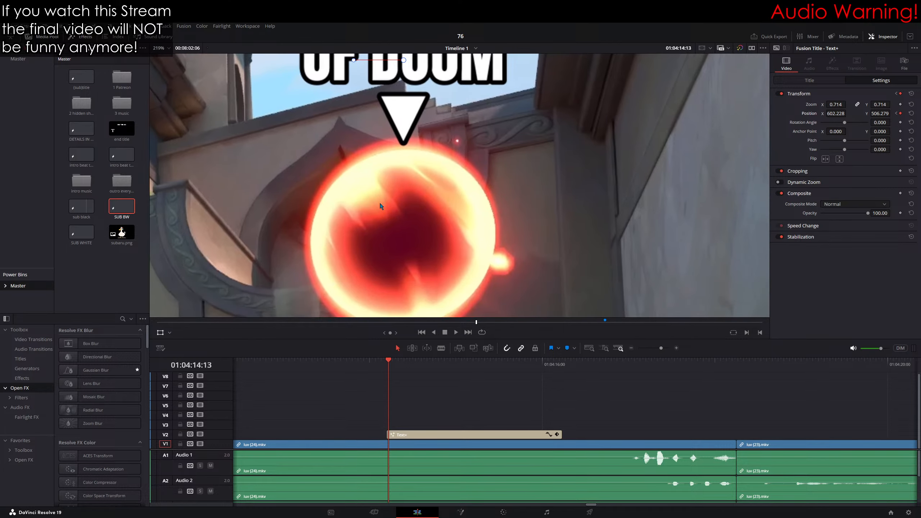
pyautogui.scroll(3, 491, 210)
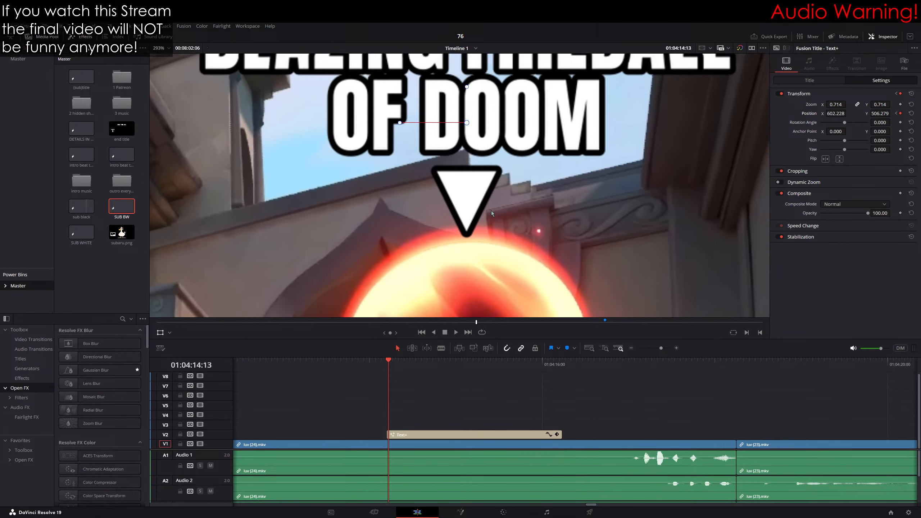
pyautogui.scroll(4, 472, 239)
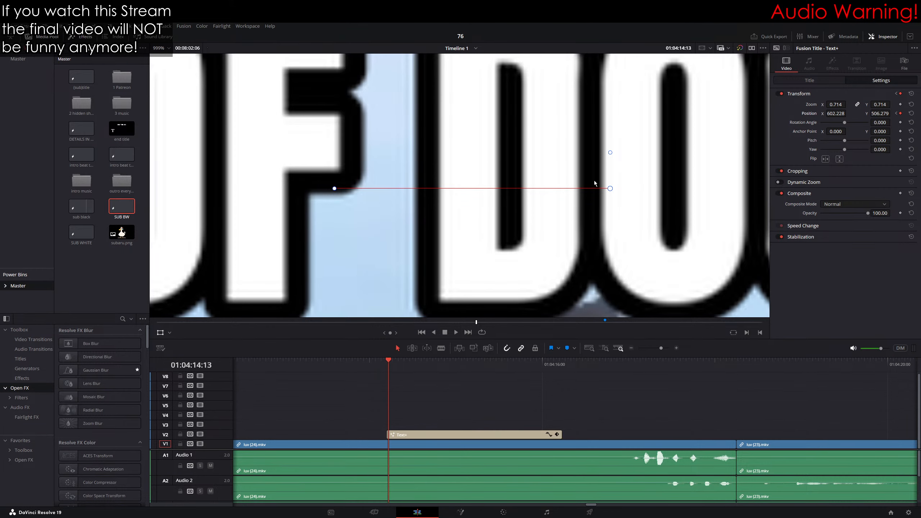
pyautogui.scroll(-4, 445, 197)
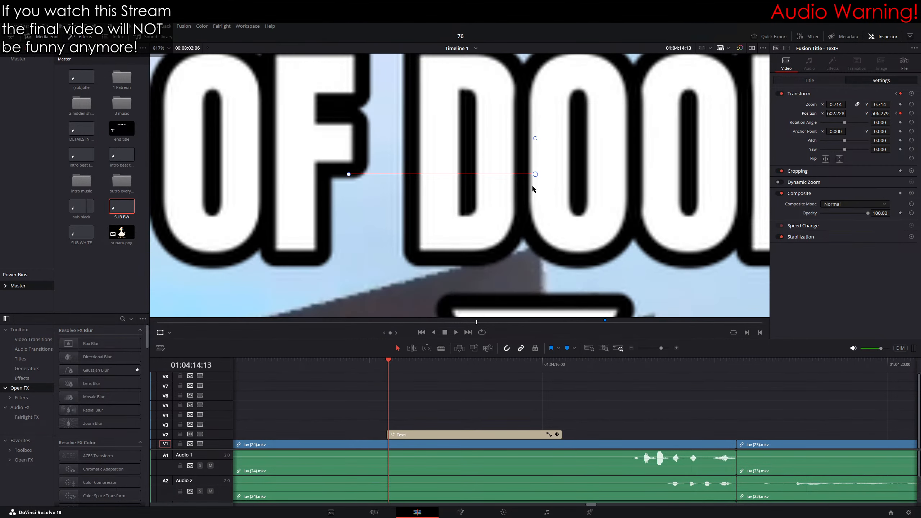
# Step: Keyframe the title down above the fireball at 01:04:14:14 and 01:04:14:15, ending at about X 663, Y 278
pyautogui.press('Right')
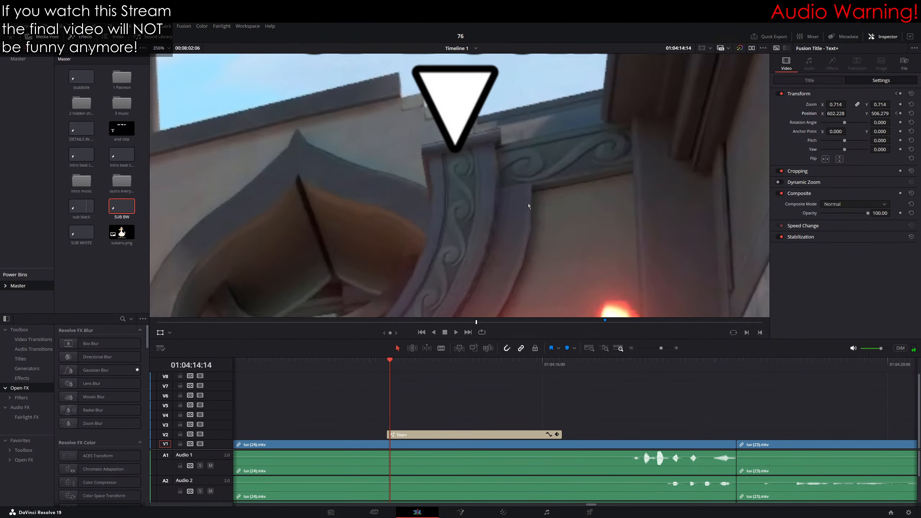
pyautogui.scroll(-2, 528, 204)
pyautogui.moveTo(422, 163); pyautogui.dragTo(505, 297)
pyautogui.press('Right')
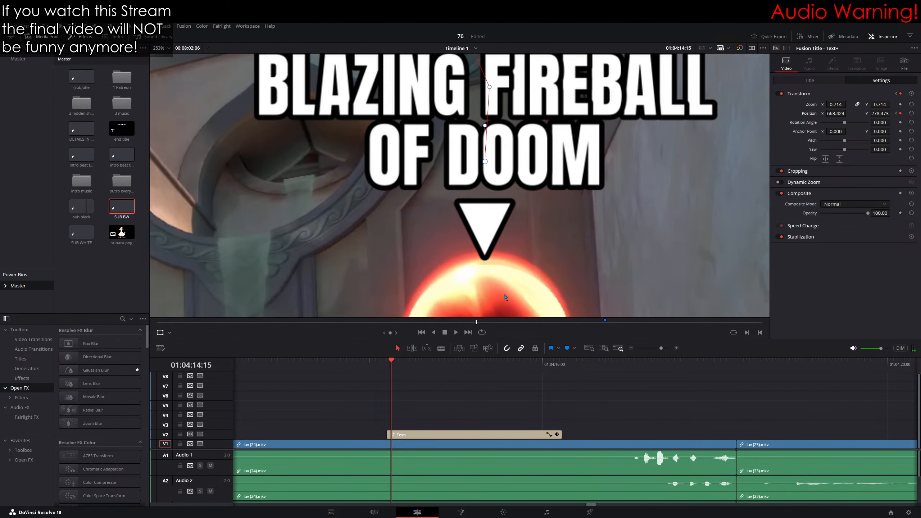
# Step: Keyframe the title frame by frame from 01:04:14:16 to 01:04:14:25 above the fireball, ending at about X 709, Y 156
pyautogui.scroll(-3, 513, 176)
pyautogui.press('Right')
pyautogui.moveTo(511, 178); pyautogui.dragTo(556, 276)
pyautogui.press('Right')
pyautogui.press('Right')
pyautogui.press('Right')
pyautogui.press('Right')
pyautogui.press('Right')
pyautogui.press('Right')
pyautogui.press('Right')
pyautogui.press('Right')
pyautogui.press('Right')
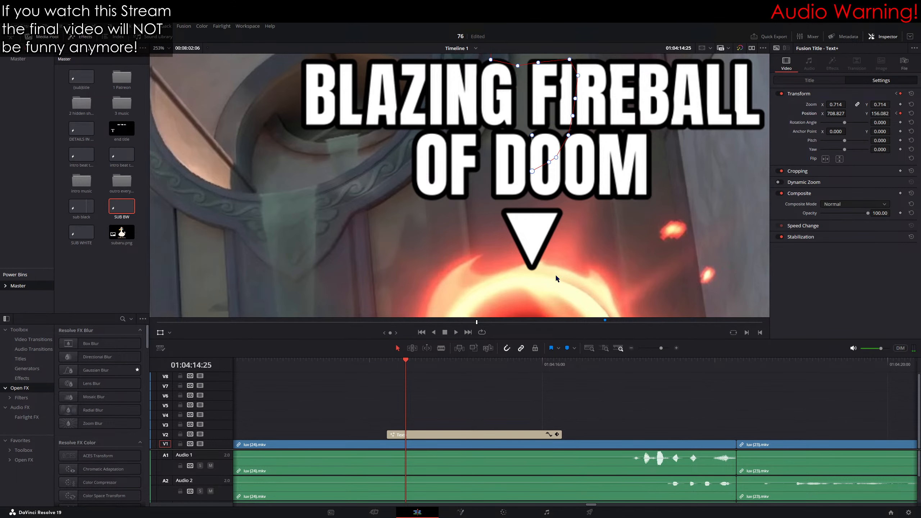
# Step: Lower the title's opacity to 17.60 to inspect its motion path at 01:04:14:25, and restore the opacity to 100
pyautogui.scroll(-4, 556, 274)
pyautogui.scroll(1, 592, 207)
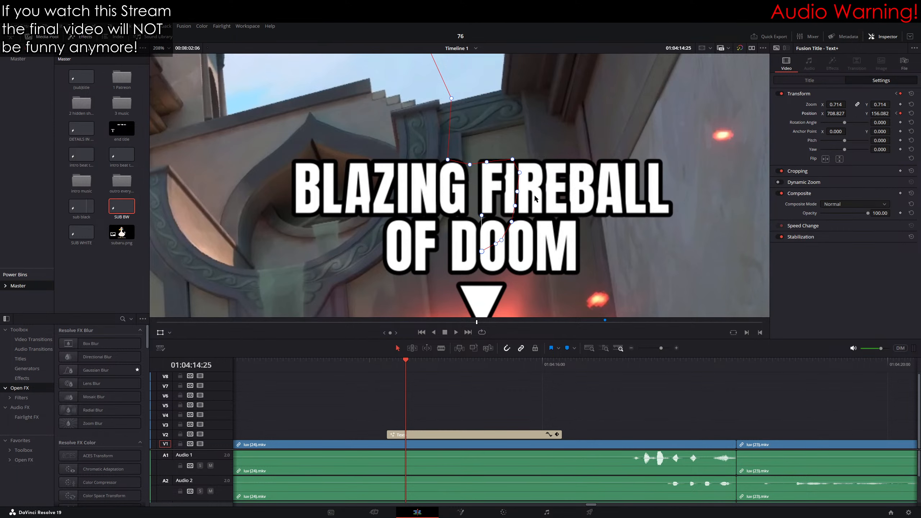
pyautogui.moveTo(535, 197); pyautogui.dragTo(514, 167)
pyautogui.moveTo(868, 213); pyautogui.dragTo(829, 213)
pyautogui.moveTo(560, 175); pyautogui.dragTo(599, 285)
pyautogui.moveTo(585, 219); pyautogui.dragTo(572, 131)
pyautogui.moveTo(473, 127); pyautogui.dragTo(482, 215)
pyautogui.scroll(-2, 364, 132)
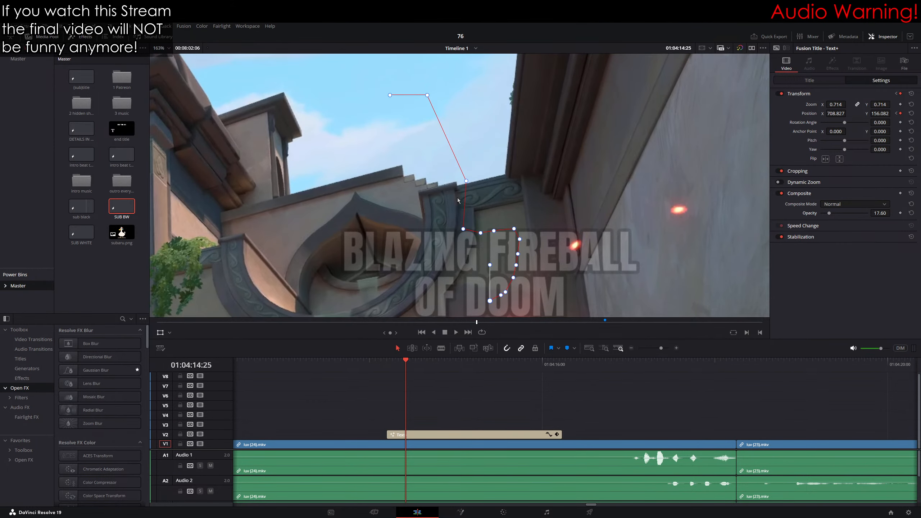
pyautogui.moveTo(532, 244); pyautogui.dragTo(538, 198)
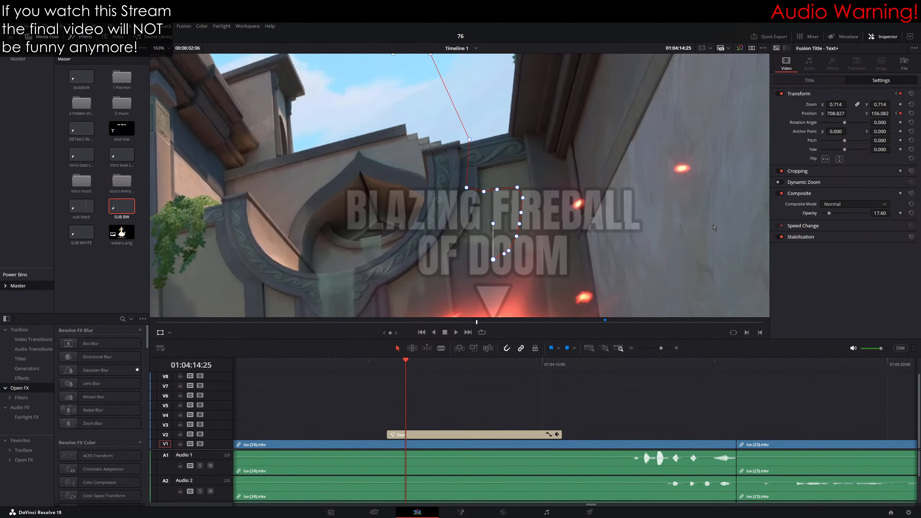
pyautogui.moveTo(865, 212); pyautogui.dragTo(872, 213)
pyautogui.scroll(3, 510, 184)
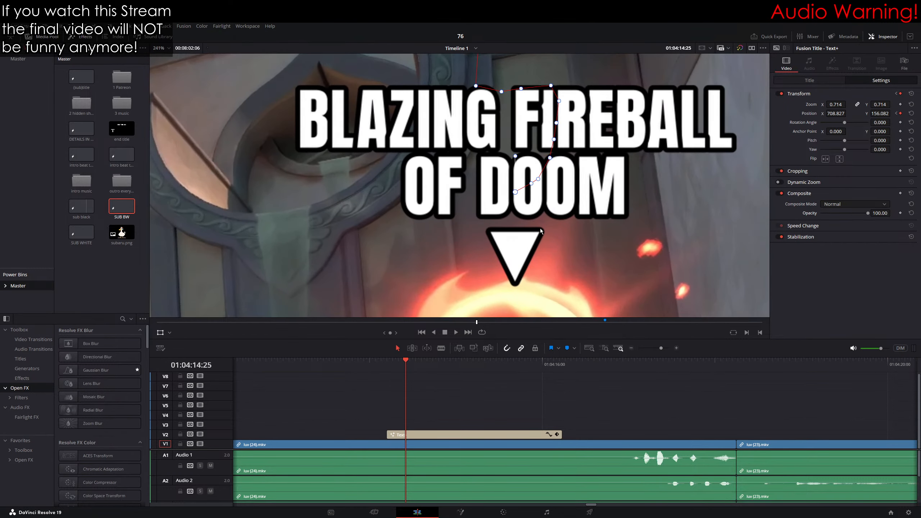
pyautogui.scroll(2, 510, 184)
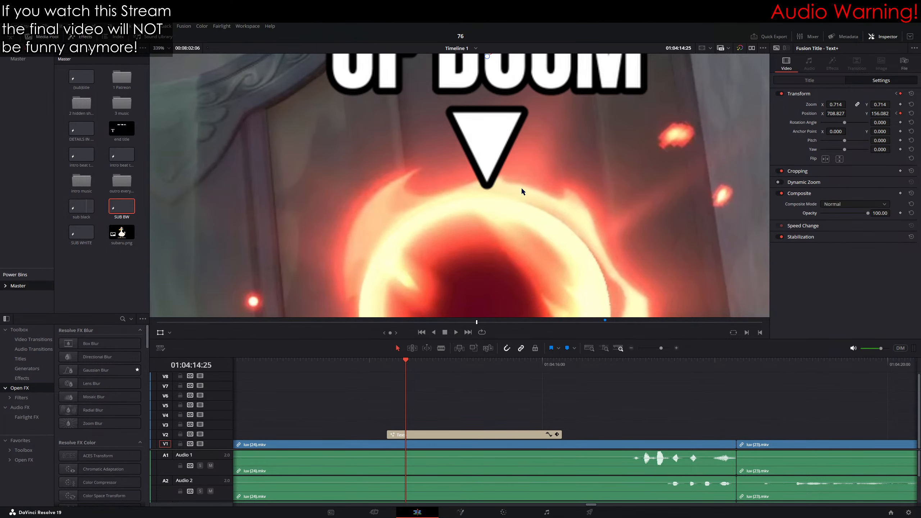
pyautogui.scroll(2, 515, 153)
pyautogui.moveTo(521, 188)
pyautogui.mouseDown()
pyautogui.moveTo(515, 153)
pyautogui.moveTo(524, 204)
pyautogui.mouseUp()
pyautogui.scroll(-10, 525, 204)
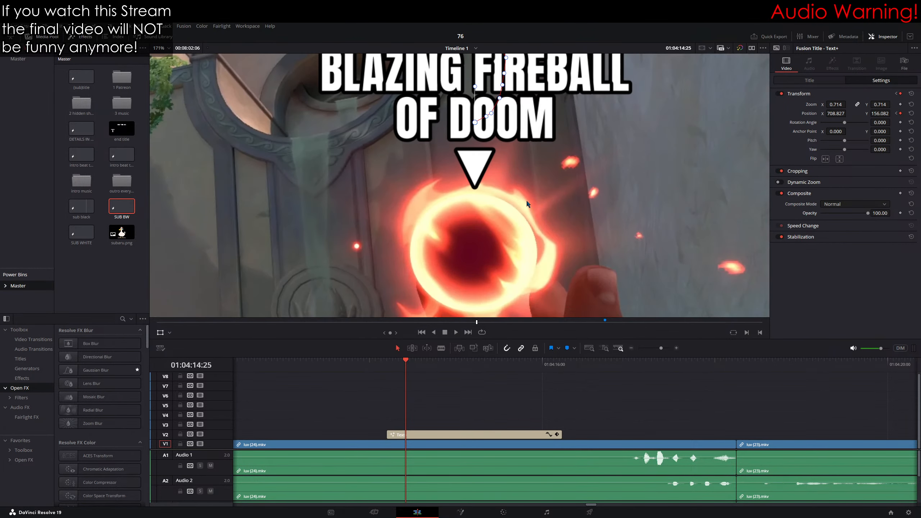
# Step: Try to move the title sideways above the fireball at 01:04:14:32, skipping the frames since 01:04:14:25
pyautogui.press('Right')
pyautogui.press('Right')
pyautogui.press('Right')
pyautogui.press('Right')
pyautogui.press('Right')
pyautogui.press('Right')
pyautogui.press('Right')
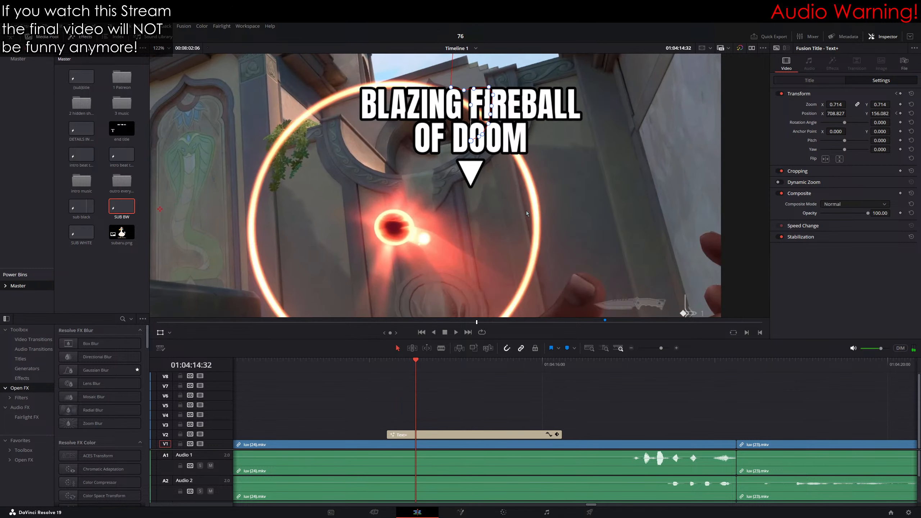
pyautogui.moveTo(524, 221); pyautogui.dragTo(447, 224)
pyautogui.scroll(5, 431, 192)
# Step: Examine how the title lines up with the fireball on the frames between 01:04:14:25 and 01:04:14:32
pyautogui.press('Left')
pyautogui.press('Left')
pyautogui.press('Left')
pyautogui.press('Left')
pyautogui.press('Left')
pyautogui.press('Left')
pyautogui.press('Left')
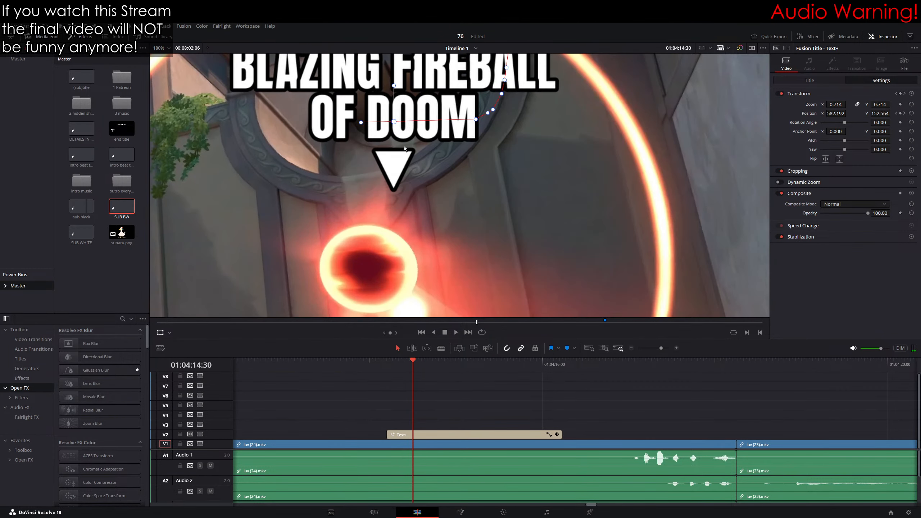
pyautogui.press('Right')
pyautogui.press('Right')
pyautogui.press('Right')
pyautogui.press('Right')
pyautogui.press('Right')
pyautogui.press('Right')
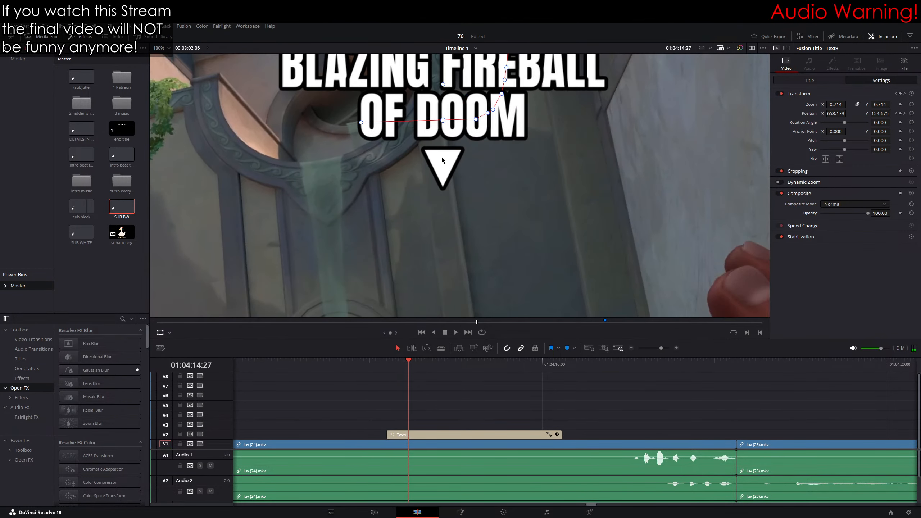
pyautogui.press('Left')
pyautogui.press('Left')
pyautogui.press('Left')
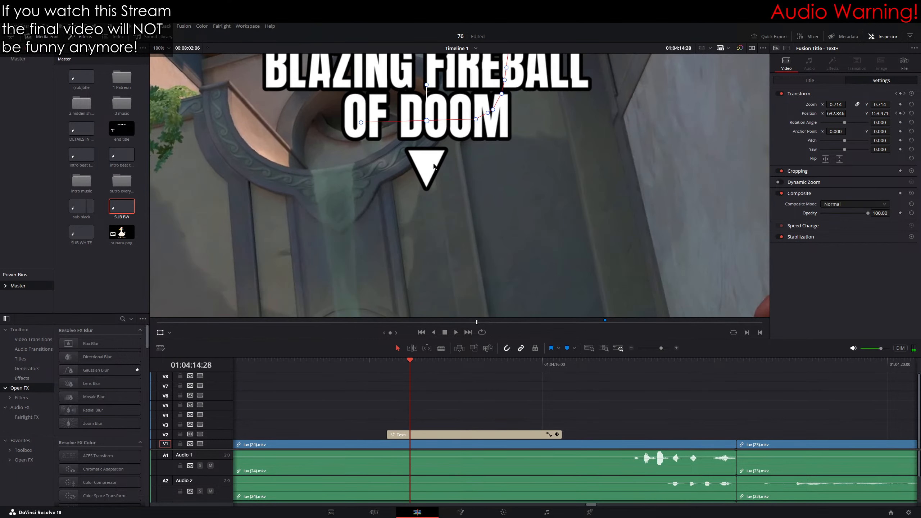
# Step: Reposition the title just above the small fireball at 01:04:14:32, at about X 535, Y 112
pyautogui.press('Right')
pyautogui.press('Right')
pyautogui.press('Right')
pyautogui.press('Right')
pyautogui.moveTo(424, 200); pyautogui.dragTo(407, 217)
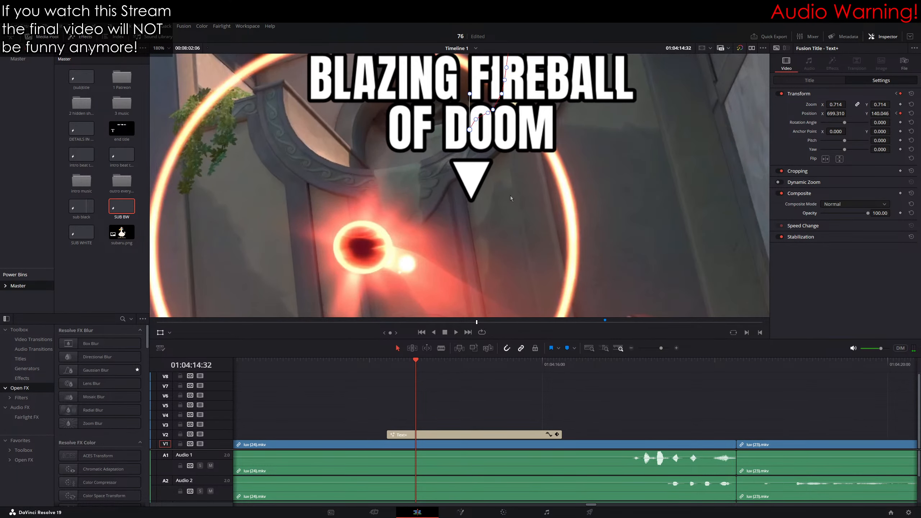
pyautogui.scroll(3, 407, 217)
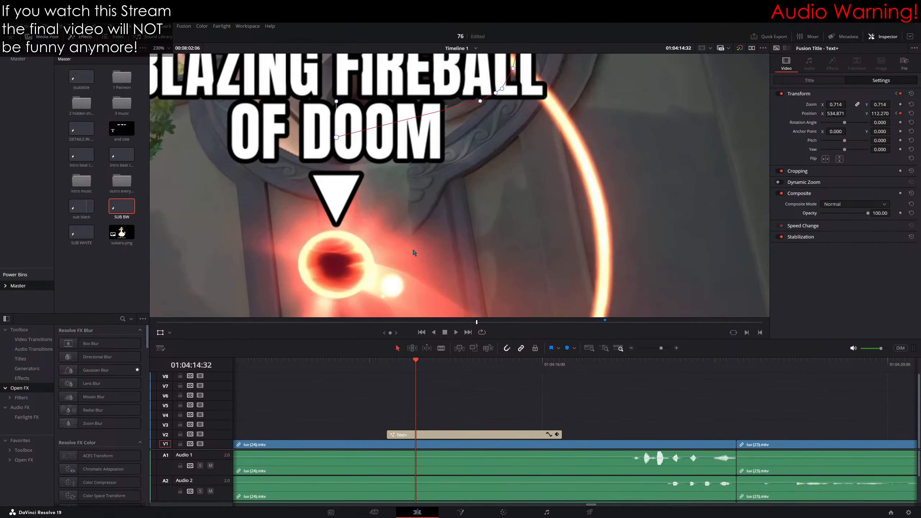
# Step: Keyframe the title above the fireball on the frames back to 01:04:14:29, ending at about X 520, Y 100
pyautogui.press('Left')
pyautogui.press('Left')
pyautogui.press('Left')
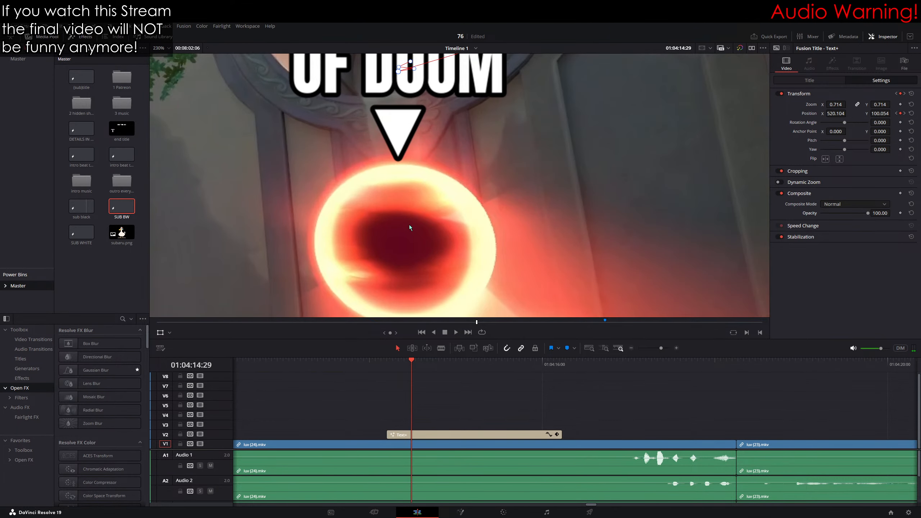
# Step: Move the title at 01:04:14:28 to about X 668, Y -1, above the character's hand
pyautogui.press('Left')
pyautogui.scroll(-5, 486, 242)
pyautogui.scroll(-3, 517, 238)
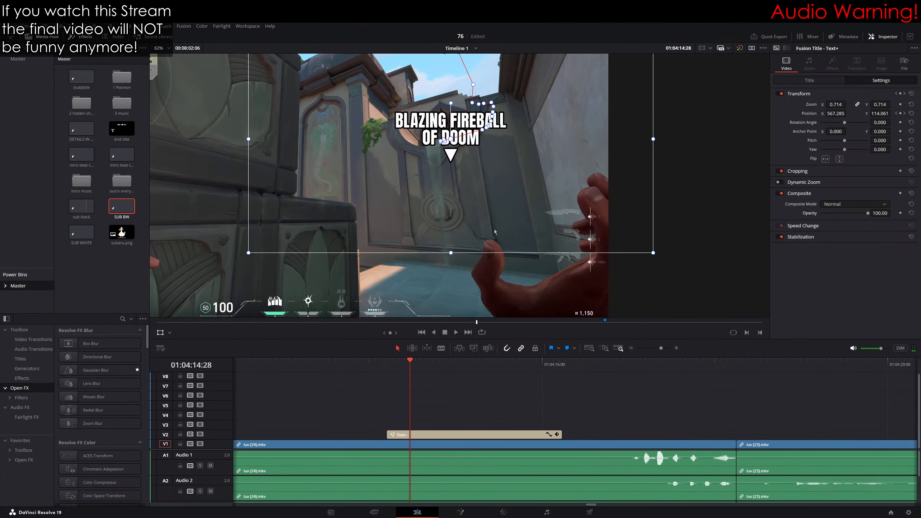
pyautogui.moveTo(494, 229); pyautogui.dragTo(518, 255)
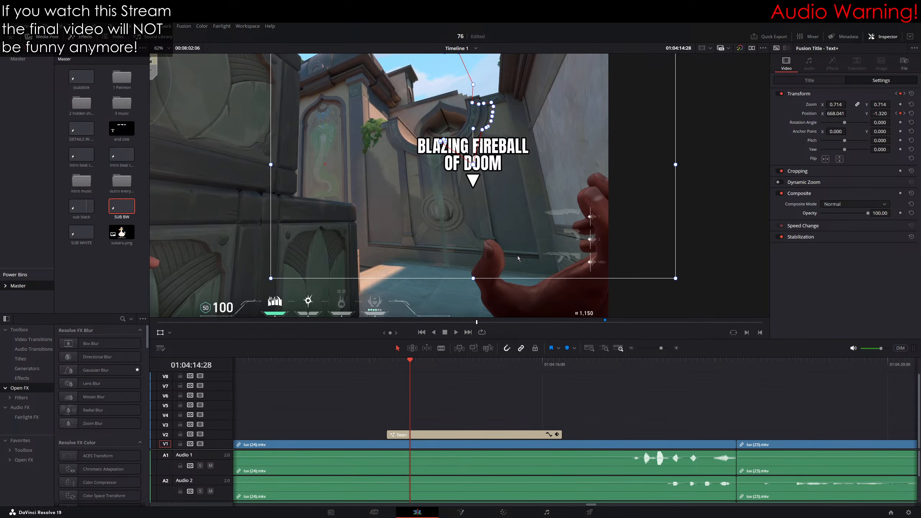
pyautogui.scroll(2, 518, 256)
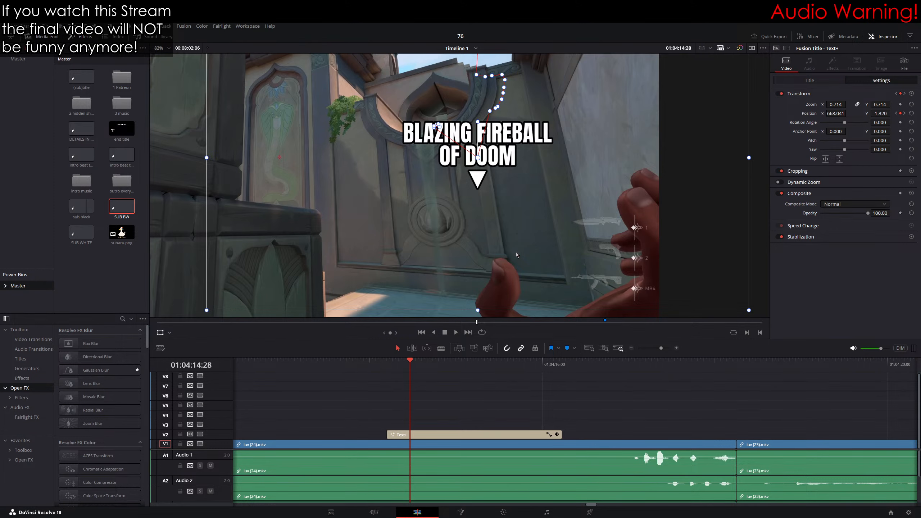
# Step: Check the title's placement on the frames around 01:04:14:28 back to the fireball at 01:04:14:25
pyautogui.press('Right')
pyautogui.press('Left')
pyautogui.press('Left')
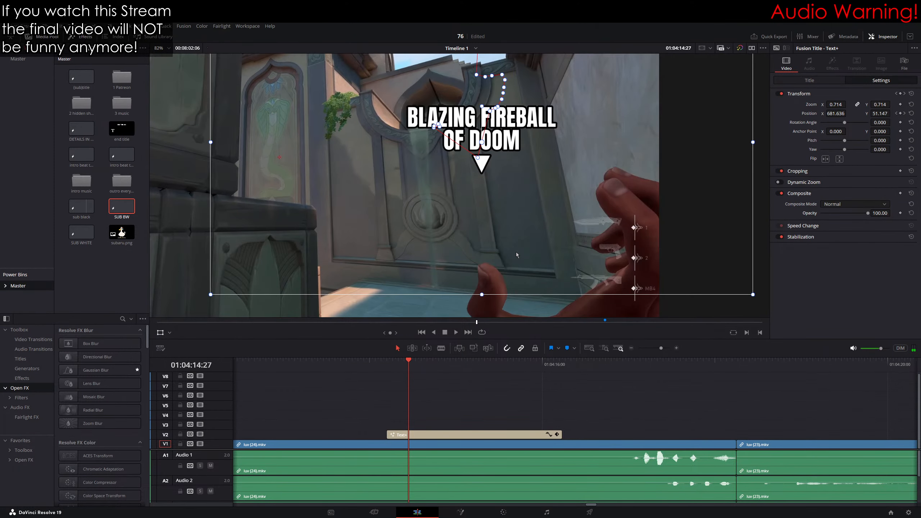
pyautogui.press('Left')
pyautogui.press('Left')
pyautogui.scroll(5, 502, 172)
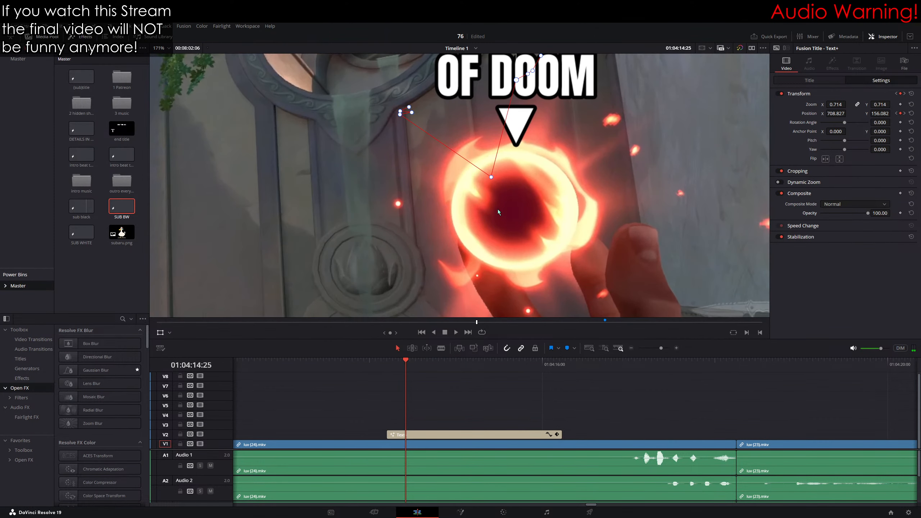
# Step: Keyframe the title lower on frames 01:04:14:26 and 01:04:14:27, ending at about X 725, Y -10
pyautogui.press('Right')
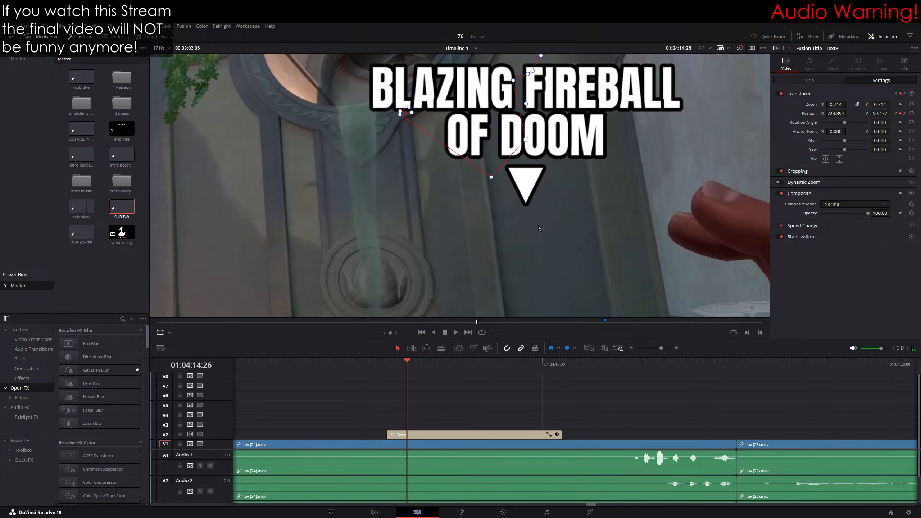
pyautogui.moveTo(538, 225); pyautogui.dragTo(574, 263)
pyautogui.press('Right')
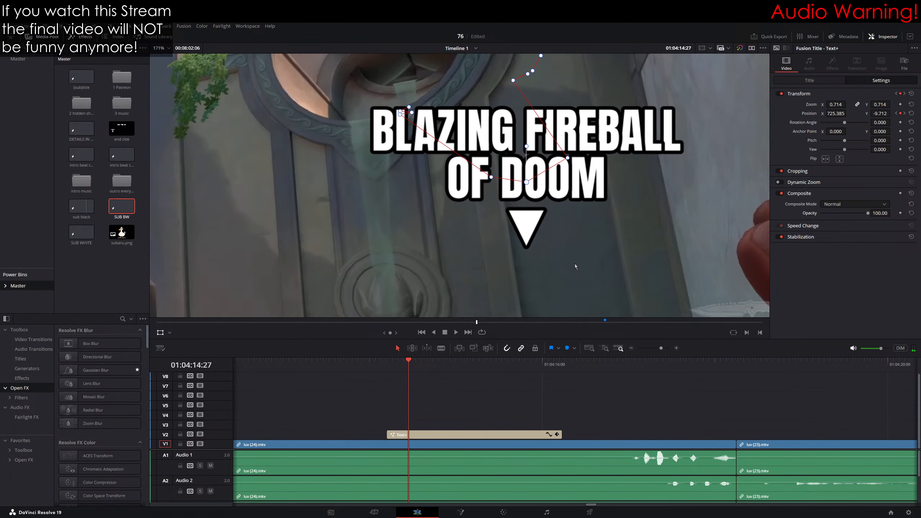
# Step: Check the arrow's placement above the fireball on the frames up to 01:04:14:32
pyautogui.press('Right')
pyautogui.press('Right')
pyautogui.scroll(-2, 531, 257)
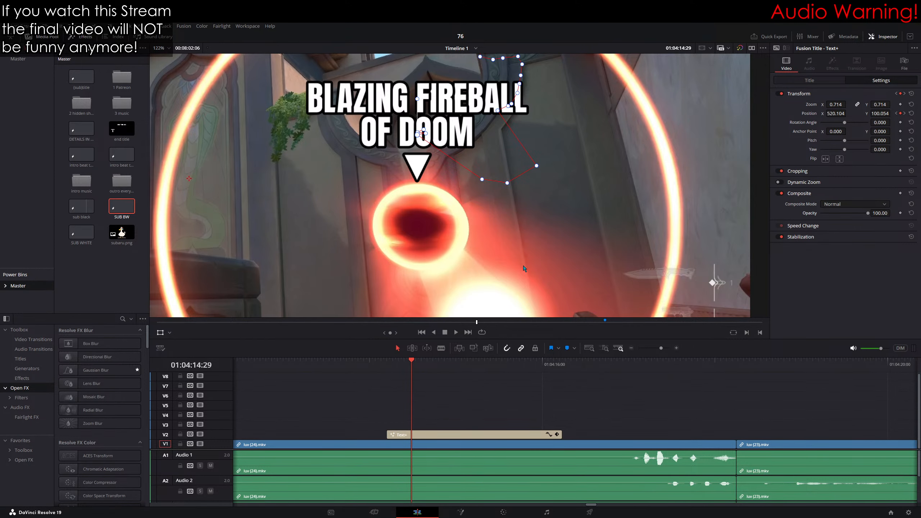
pyautogui.press('Right')
pyautogui.press('Right')
pyautogui.scroll(3, 410, 208)
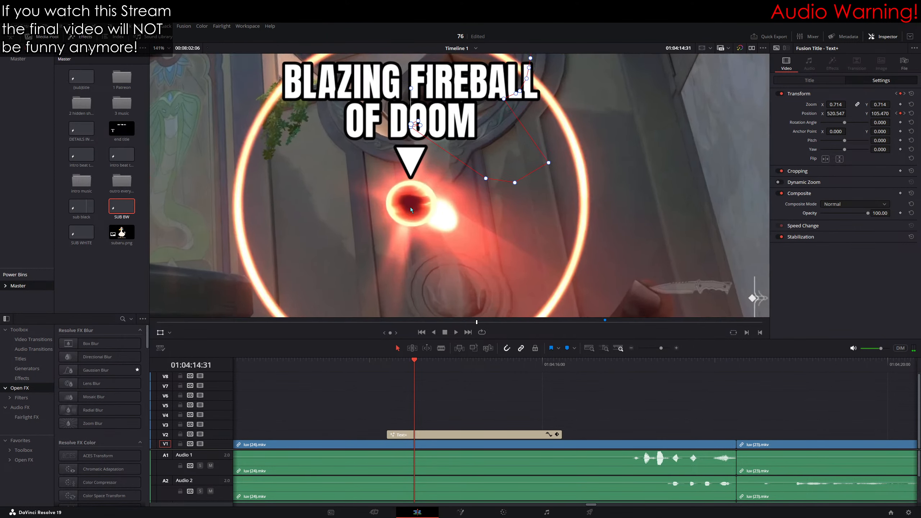
pyautogui.scroll(2, 400, 204)
pyautogui.press('Right')
pyautogui.scroll(2, 468, 235)
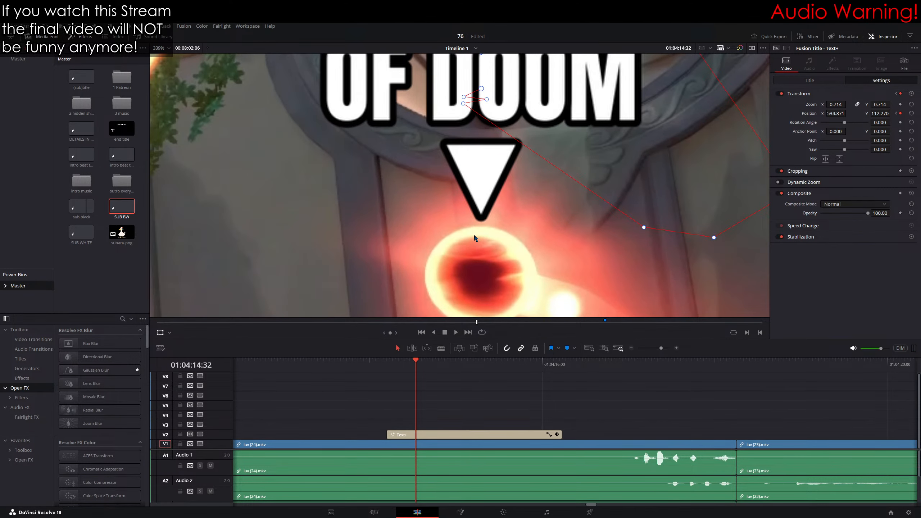
pyautogui.scroll(3, 474, 233)
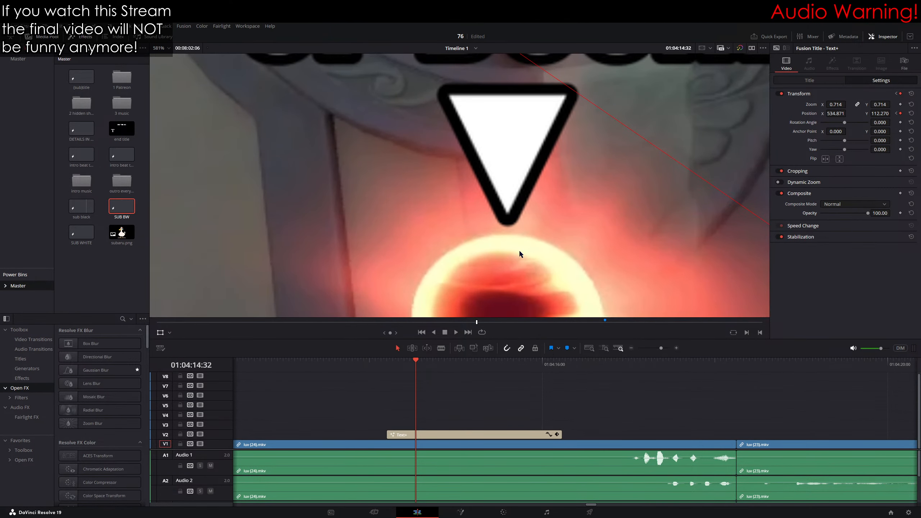
# Step: Keyframe the title above the shrinking fireball from 01:04:14:34 through 01:04:14:36, ending at about X 566, Y 170
pyautogui.press('Right')
pyautogui.press('Right')
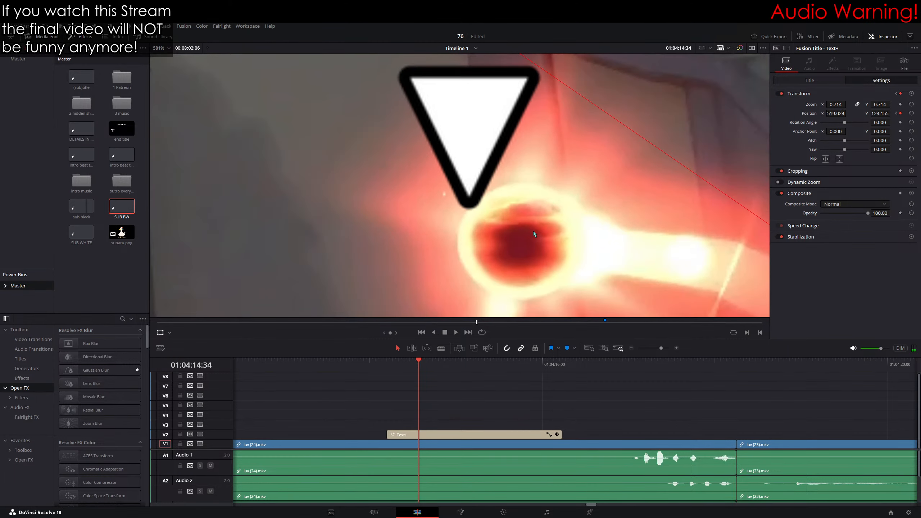
pyautogui.moveTo(533, 231); pyautogui.dragTo(547, 197)
pyautogui.press('Right')
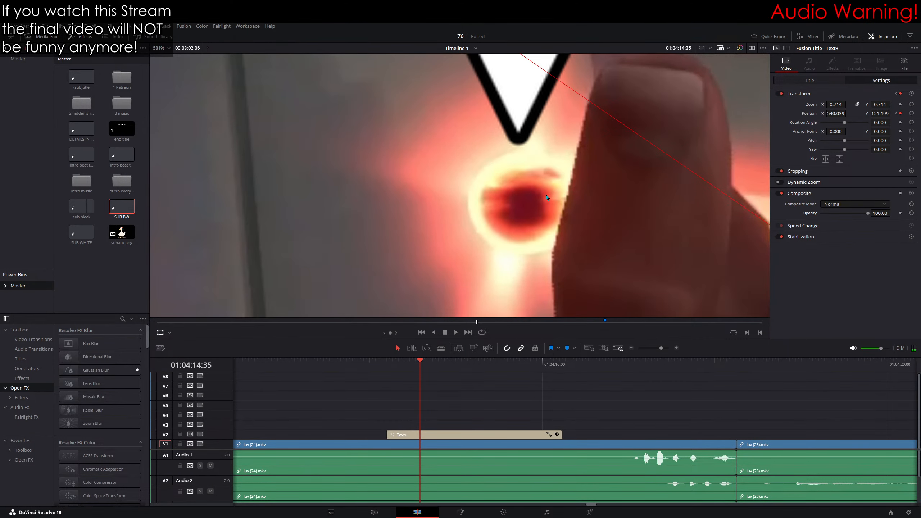
pyautogui.press('Right')
pyautogui.moveTo(505, 247); pyautogui.dragTo(558, 183)
# Step: Keyframe the title's arrow over the fireball from 01:04:14:37 through 01:04:14:39, ending at about X 684, Y 239
pyautogui.press('Right')
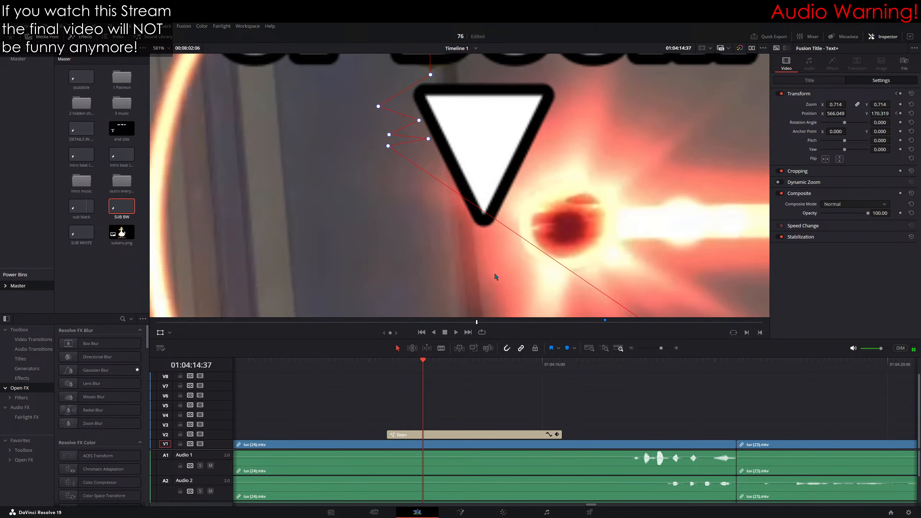
pyautogui.moveTo(496, 277); pyautogui.dragTo(567, 228)
pyautogui.press('Right')
pyautogui.moveTo(479, 233); pyautogui.dragTo(531, 184)
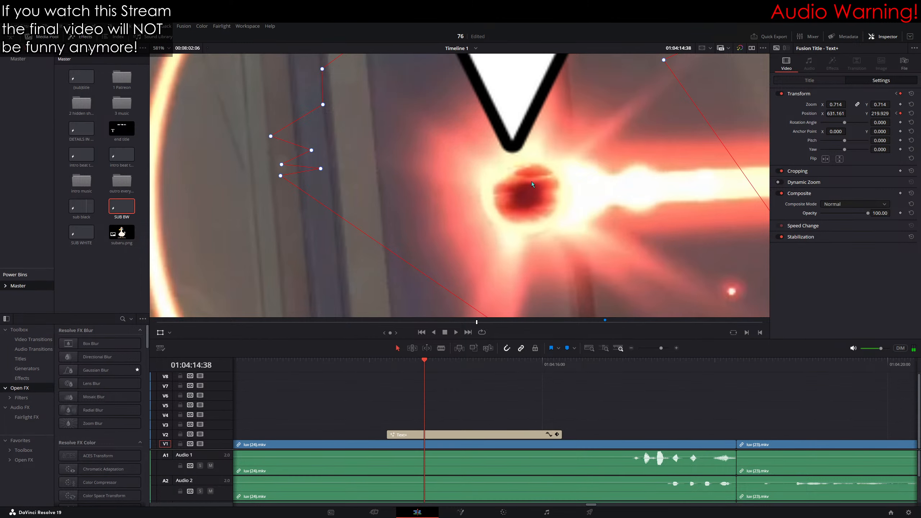
pyautogui.press('Right')
pyautogui.moveTo(443, 244); pyautogui.dragTo(545, 191)
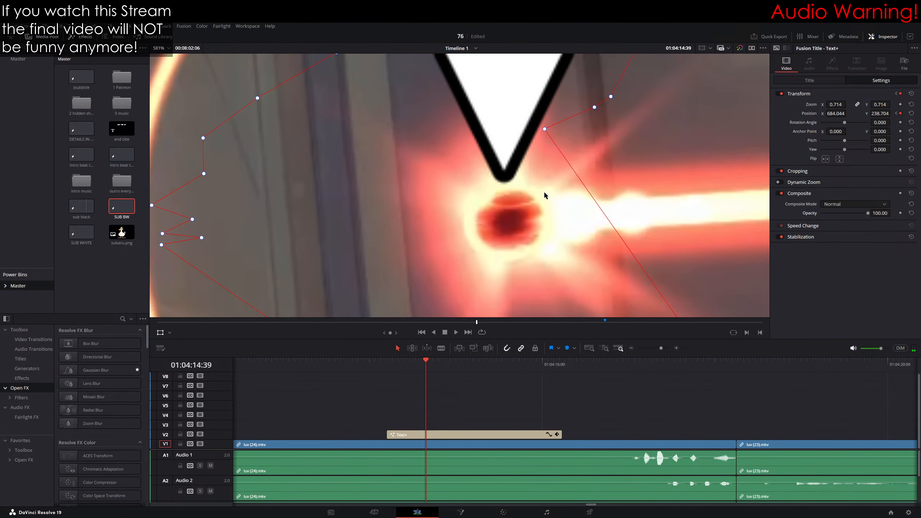
# Step: Keyframe the title along the fireball's path from 01:04:14:40 through 01:04:14:42, ending at about X 876, Y 337
pyautogui.press('Right')
pyautogui.moveTo(494, 218); pyautogui.dragTo(617, 156)
pyautogui.press('Right')
pyautogui.moveTo(472, 233); pyautogui.dragTo(425, 257)
pyautogui.press('Right')
pyautogui.moveTo(454, 242); pyautogui.dragTo(597, 177)
pyautogui.scroll(-2, 593, 183)
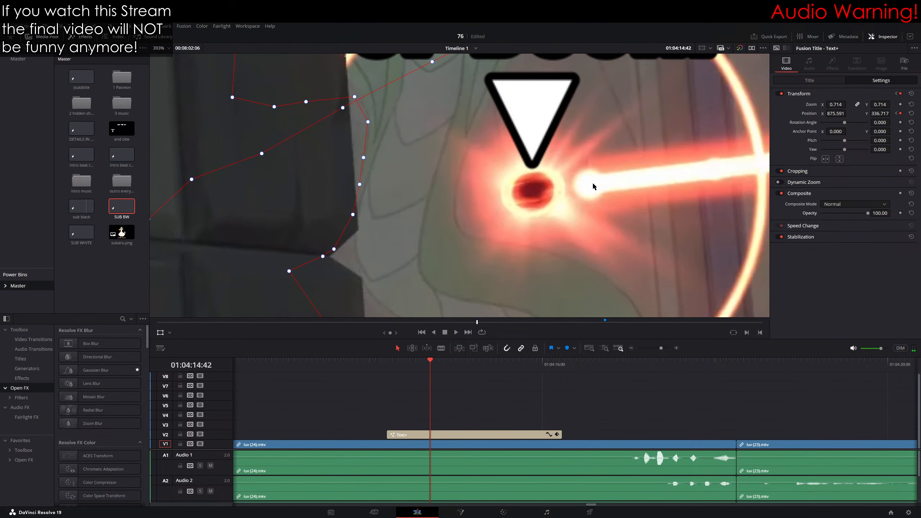
pyautogui.scroll(-8, 508, 259)
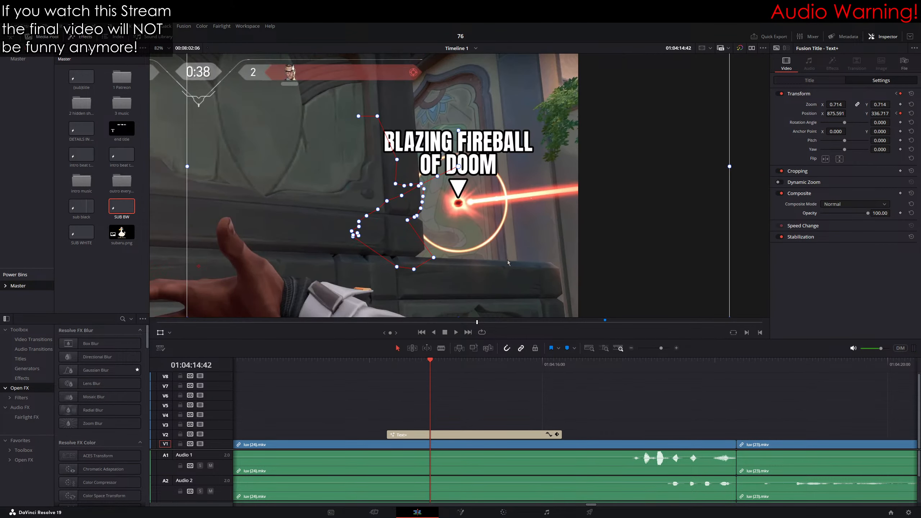
pyautogui.scroll(-1, 508, 260)
# Step: Keyframe the title on 01:04:14:43 and 01:04:14:44 as the fireball passes behind the wall, ending at about X 968, Y 411
pyautogui.scroll(4, 458, 245)
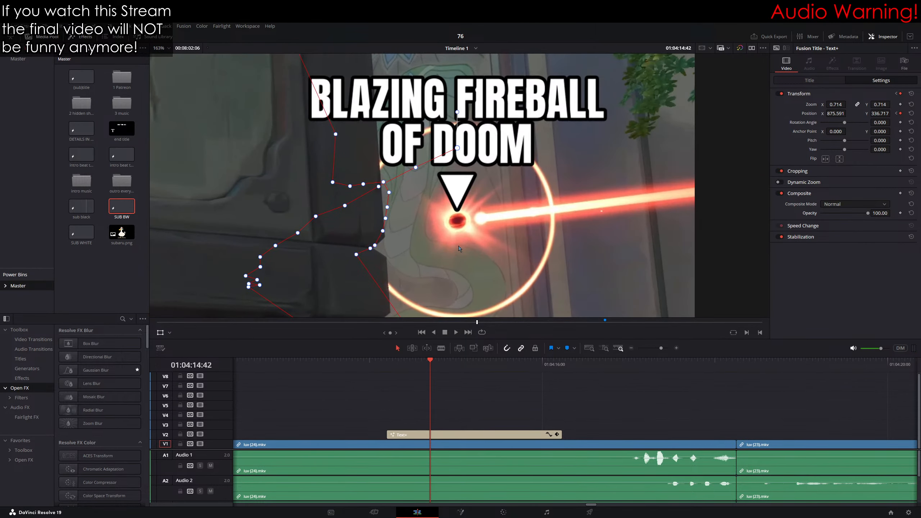
pyautogui.scroll(6, 460, 249)
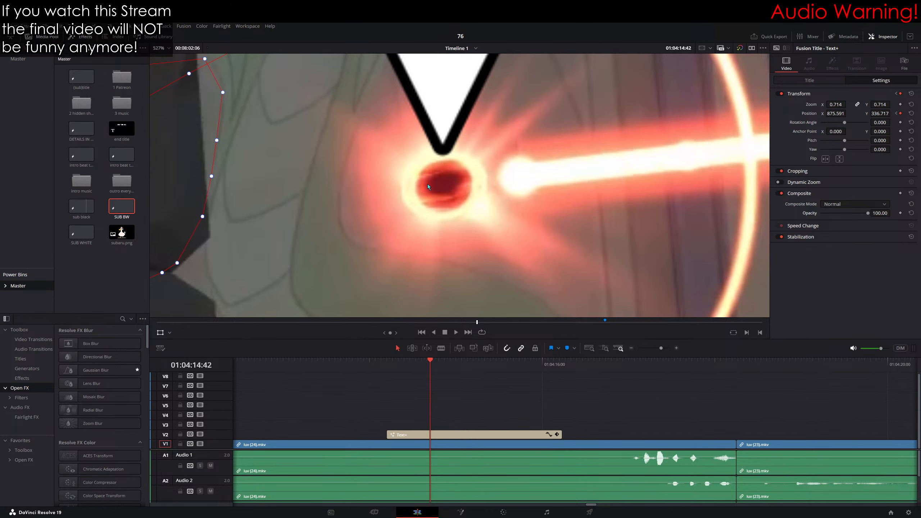
pyautogui.scroll(1, 428, 184)
pyautogui.press('Right')
pyautogui.moveTo(440, 180); pyautogui.dragTo(437, 231)
pyautogui.press('Right')
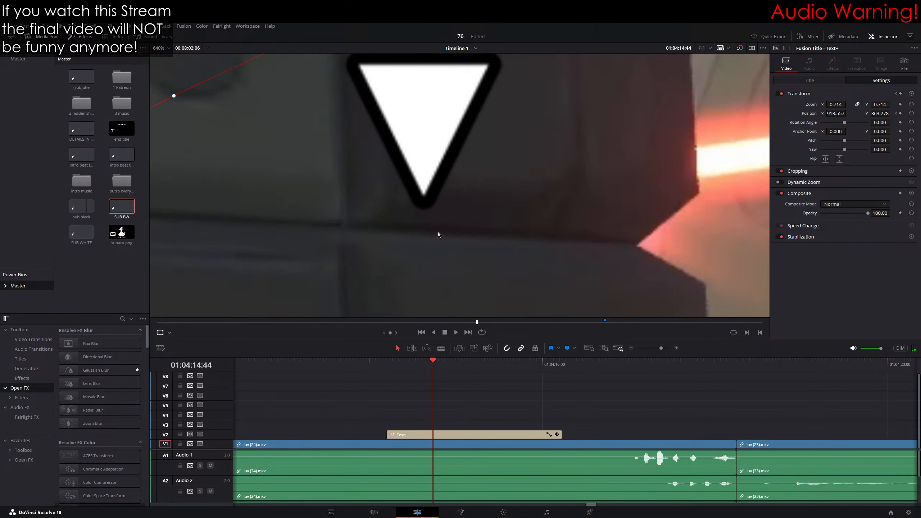
pyautogui.scroll(-5, 500, 213)
pyautogui.moveTo(498, 216)
pyautogui.mouseDown()
pyautogui.moveTo(535, 179)
pyautogui.moveTo(506, 229)
pyautogui.mouseUp()
pyautogui.scroll(-4, 536, 178)
pyautogui.scroll(3, 479, 241)
# Step: Move the title at 01:04:14:45 to about X 993, Y 441 to continue the hidden fireball's path
pyautogui.press('Right')
pyautogui.scroll(-5, 478, 245)
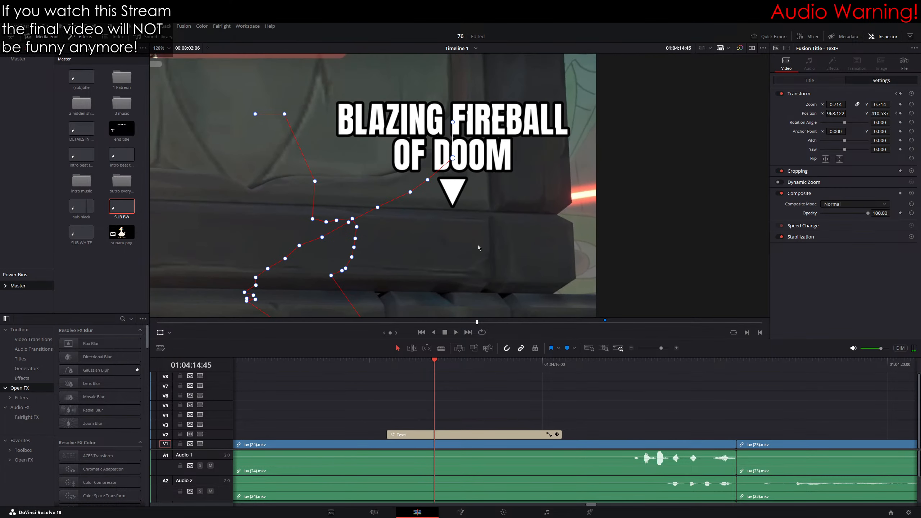
pyautogui.press('Left')
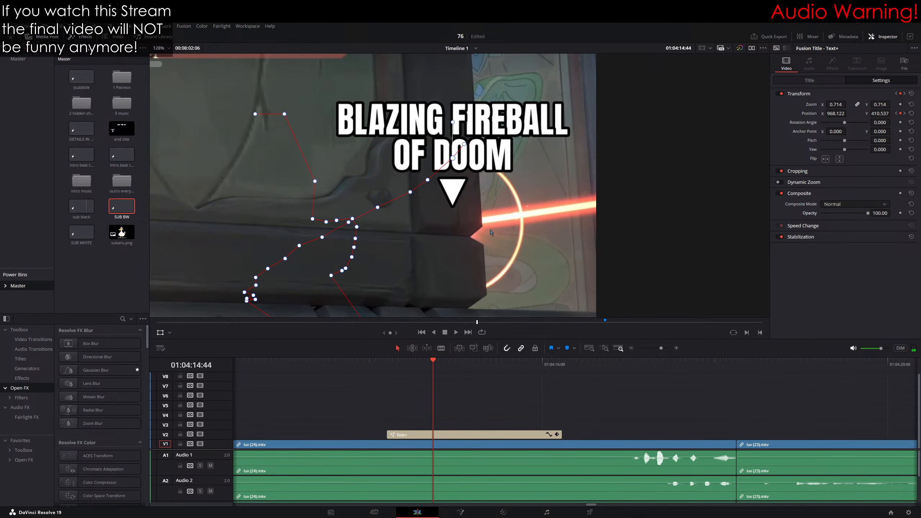
pyautogui.press('Right')
# Step: Cut the title clip on V2 at 01:04:14:46 and delete the part after the cut
pyautogui.press('Right')
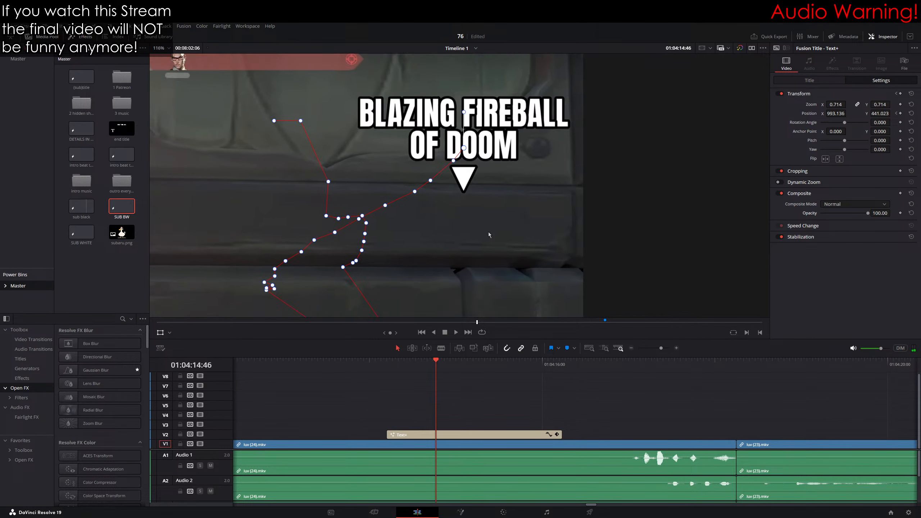
pyautogui.scroll(-3, 488, 232)
pyautogui.click(440, 349)
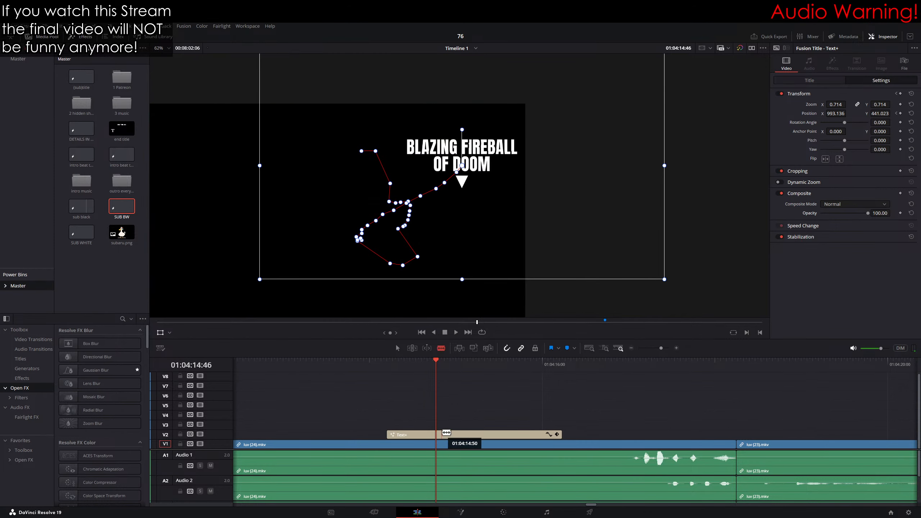
pyautogui.click(440, 434)
pyautogui.press('Delete')
# Step: Keyframe the title's Crop Left at 01:04:14:40 with a value of 908, lined up with the wall's edge
pyautogui.press('Up')
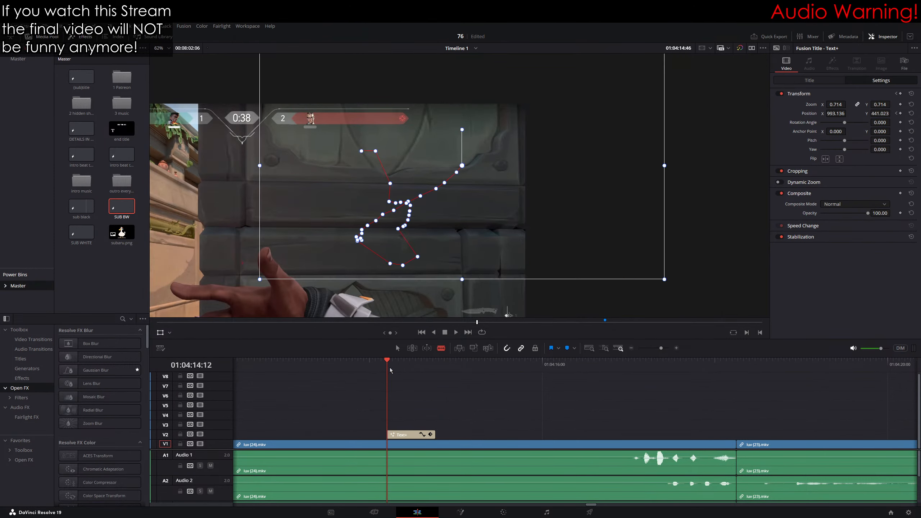
pyautogui.press('Down')
pyautogui.press('Left')
pyautogui.press('Left')
pyautogui.press('Left')
pyautogui.press('Left')
pyautogui.press('Left')
pyautogui.press('Left')
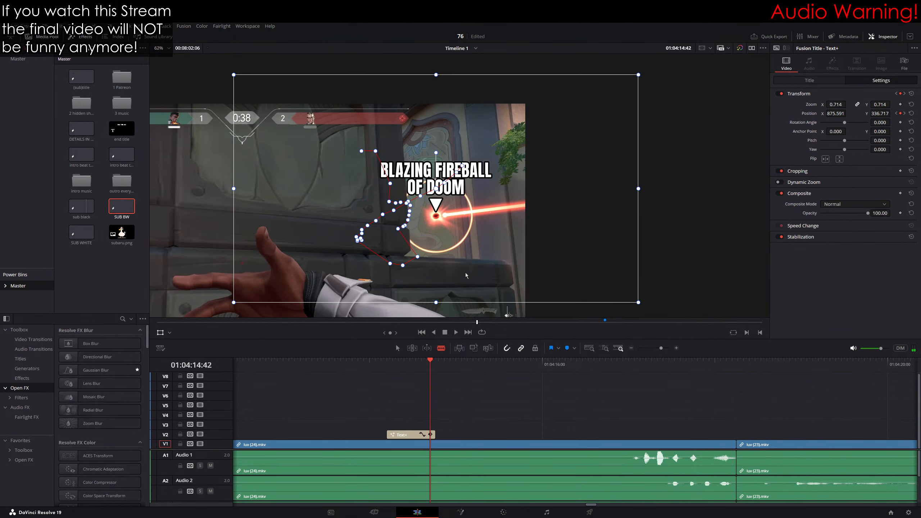
pyautogui.scroll(6, 343, 190)
pyautogui.moveTo(427, 212); pyautogui.dragTo(540, 182)
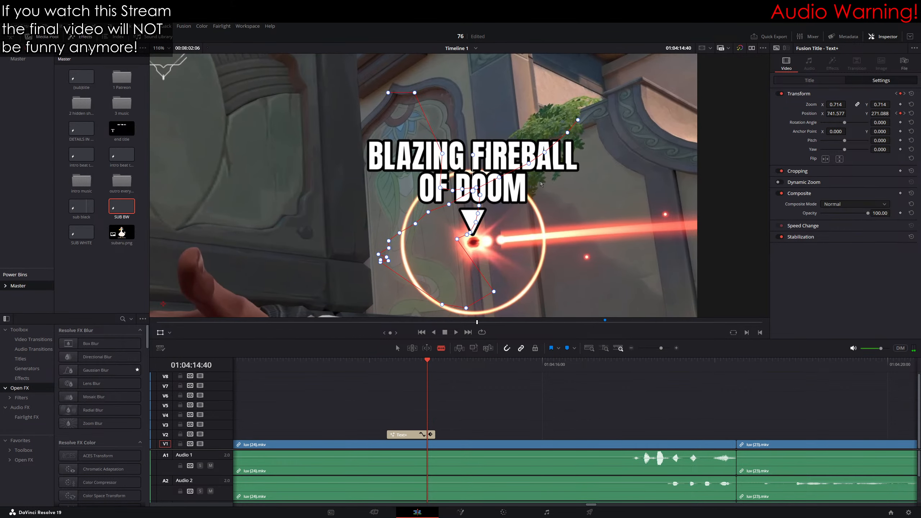
pyautogui.click(825, 168)
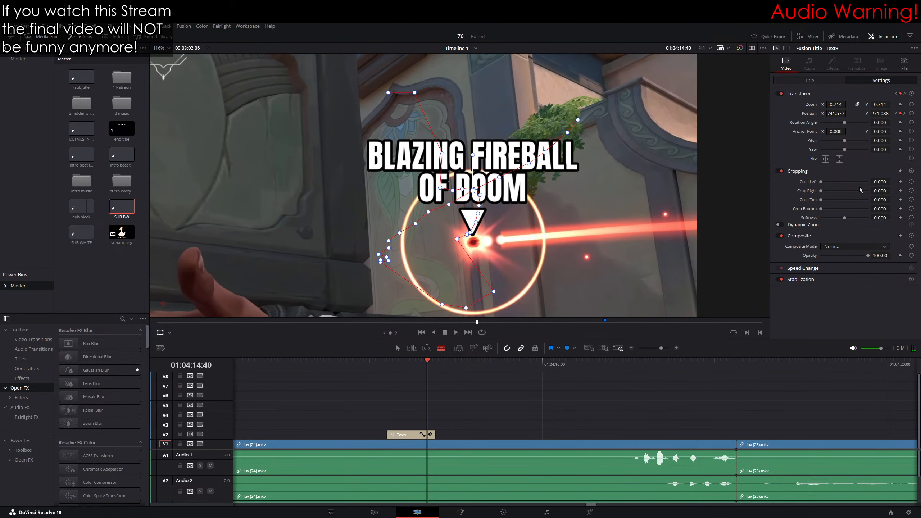
pyautogui.click(900, 181)
pyautogui.moveTo(883, 180); pyautogui.dragTo(904, 180)
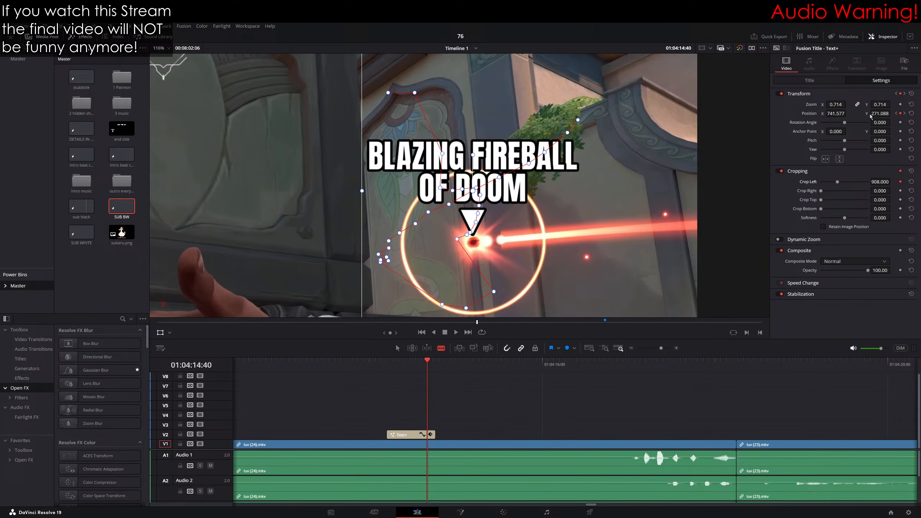
# Step: Keyframe Crop Left along the wall's edge on the frames from 01:04:14:41 through 01:04:14:45, ending at 1597
pyautogui.press('Right')
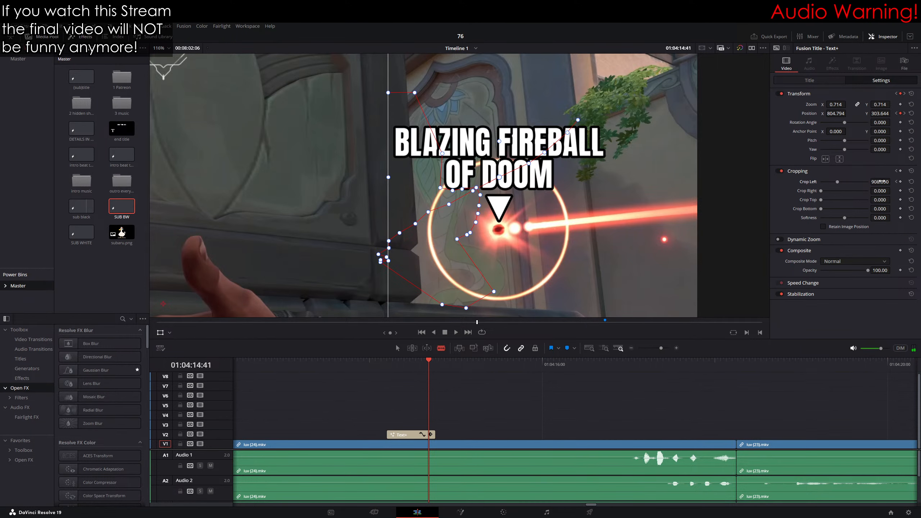
pyautogui.moveTo(881, 182); pyautogui.dragTo(881, 182)
pyautogui.press('Right')
pyautogui.press('Right')
pyautogui.press('Right')
pyautogui.press('Right')
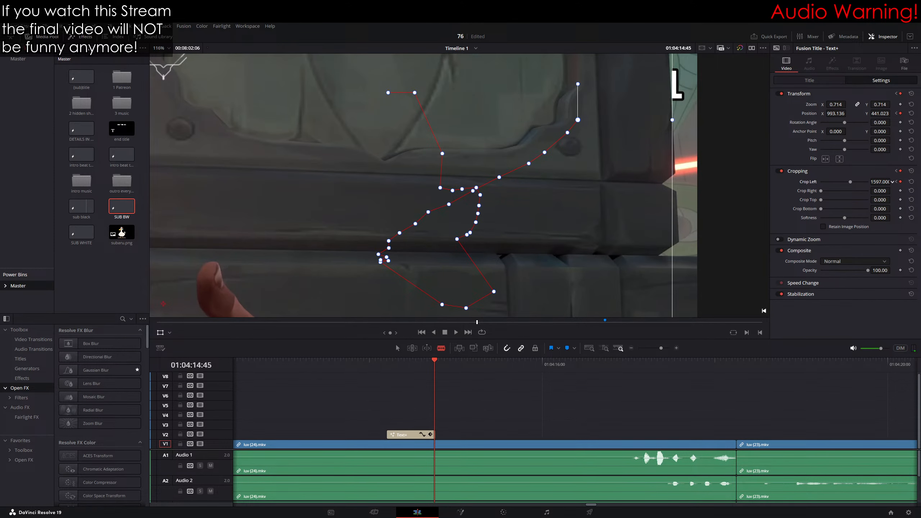
pyautogui.press('Right')
# Step: Check the cropped title against the wall's edge on the frames back from the end of the title clip
pyautogui.scroll(-3, 716, 206)
pyautogui.press('Left')
pyautogui.press('Left')
pyautogui.press('Left')
pyautogui.press('Left')
pyautogui.press('Left')
pyautogui.press('Left')
pyautogui.press('Left')
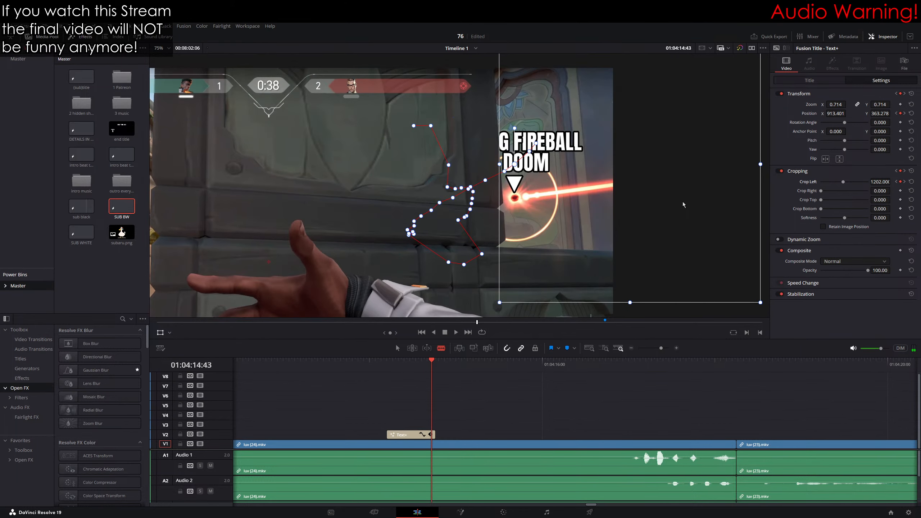
# Step: Switch back to the selection tool and place the playhead at 01:04:13:28, ahead of the title, with the whole frame in view
pyautogui.moveTo(393, 362); pyautogui.dragTo(314, 364)
pyautogui.click(398, 349)
pyautogui.scroll(-3, 391, 219)
pyautogui.hotkey('shift', 'z')
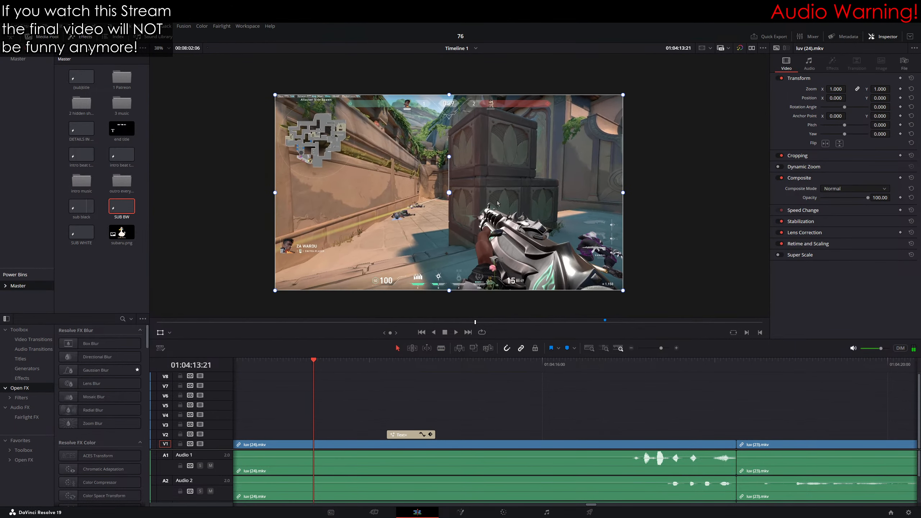
pyautogui.moveTo(389, 366); pyautogui.dragTo(324, 370)
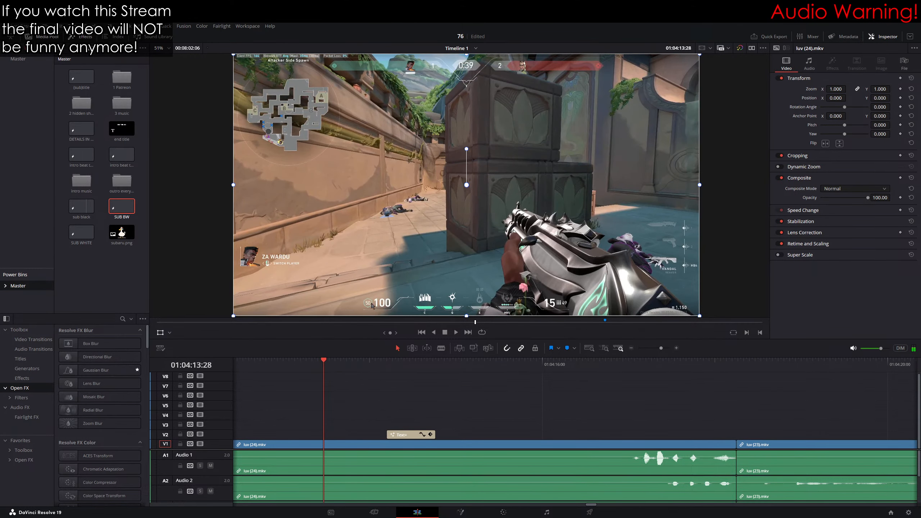
pyautogui.scroll(-2, 443, 228)
pyautogui.moveTo(443, 227); pyautogui.dragTo(450, 233)
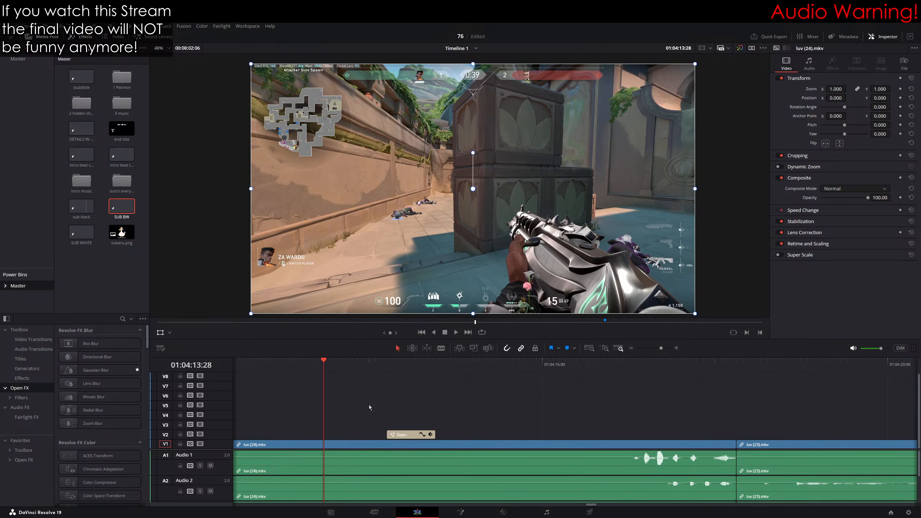
# Step: Play back the title animation from 01:04:13:06 to past the end of the title clip
pyautogui.hscroll(-5, 511, 385)
pyautogui.moveTo(497, 382); pyautogui.dragTo(467, 382)
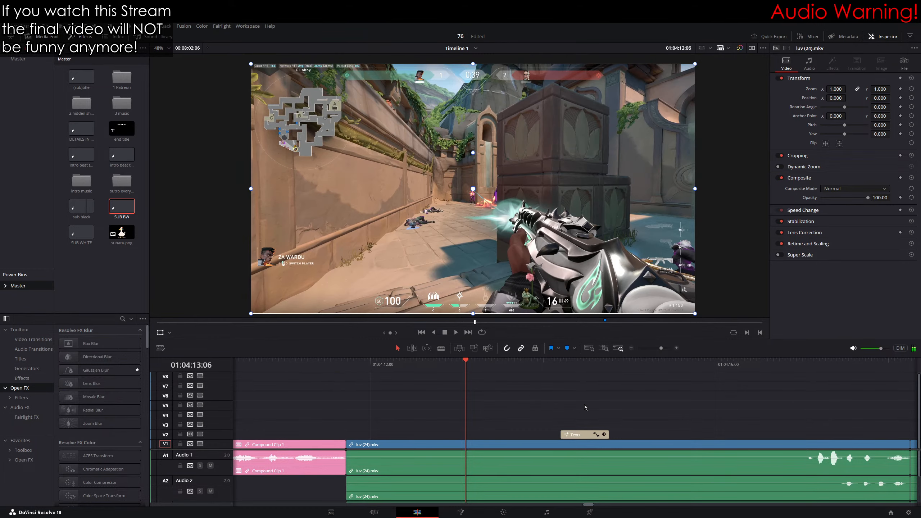
pyautogui.hscroll(3, 487, 387)
pyautogui.press('space')
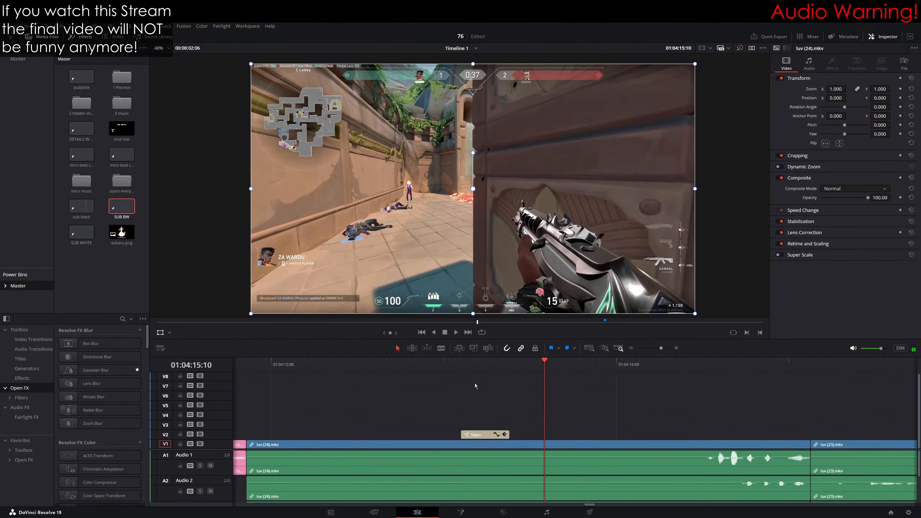
pyautogui.press('space')
# Step: Add a colour keyframe to the title's Red Outline shading element on the title's first frame, 01:04:14:12
pyautogui.press('Up')
pyautogui.click(809, 81)
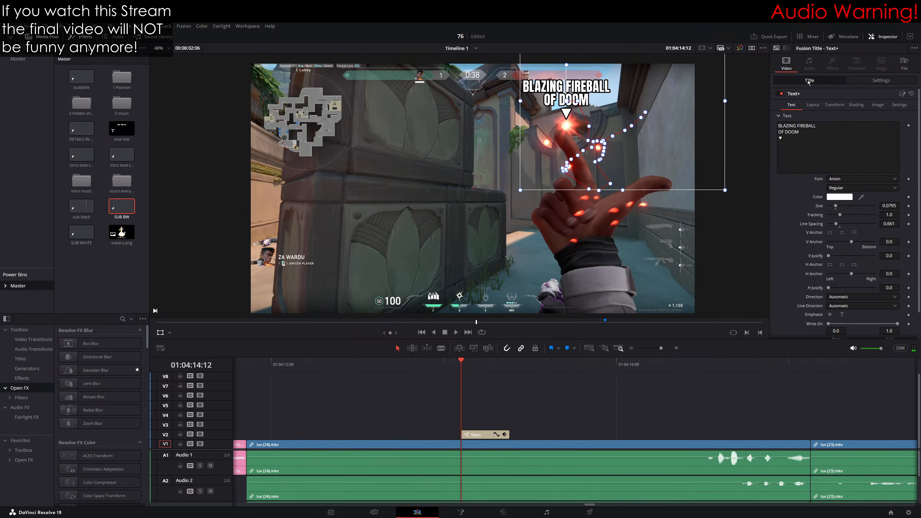
pyautogui.click(856, 105)
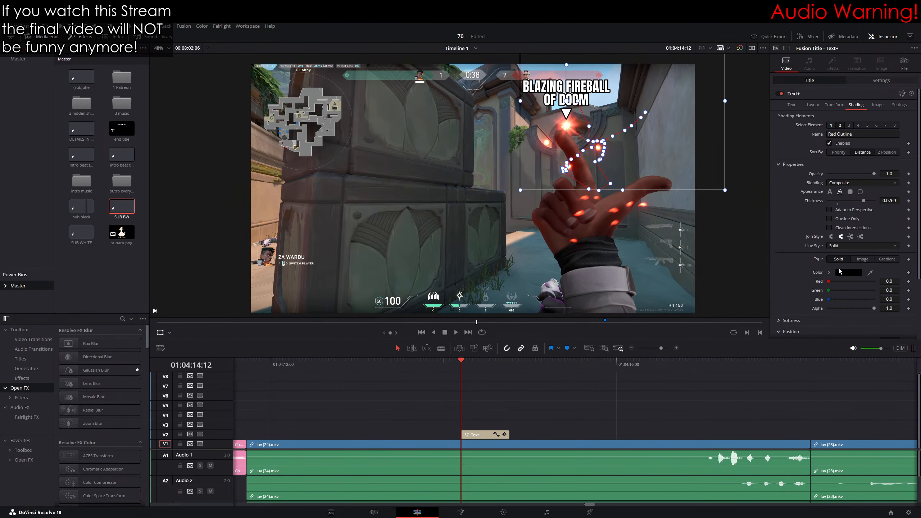
pyautogui.click(909, 273)
pyautogui.scroll(5, 553, 211)
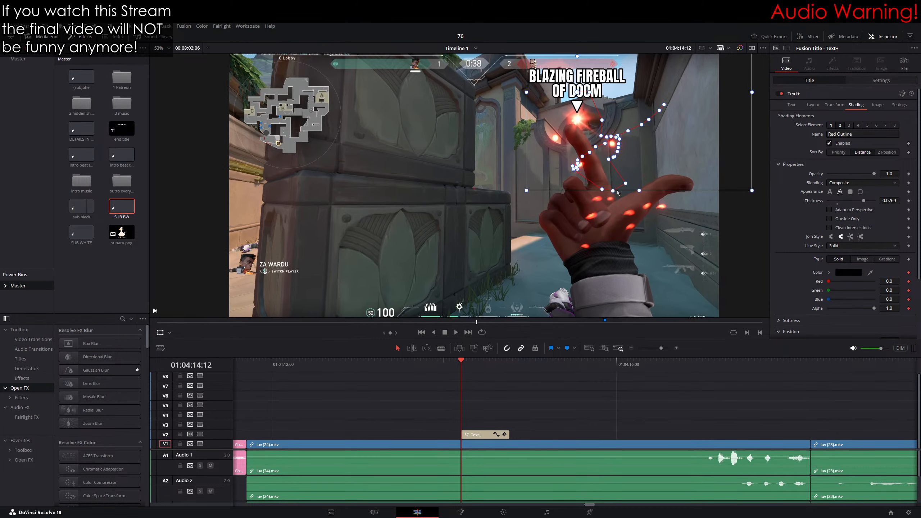
# Step: Examine the black-outlined title against the fireball up close on the frames around 01:04:14:12
pyautogui.scroll(6, 553, 211)
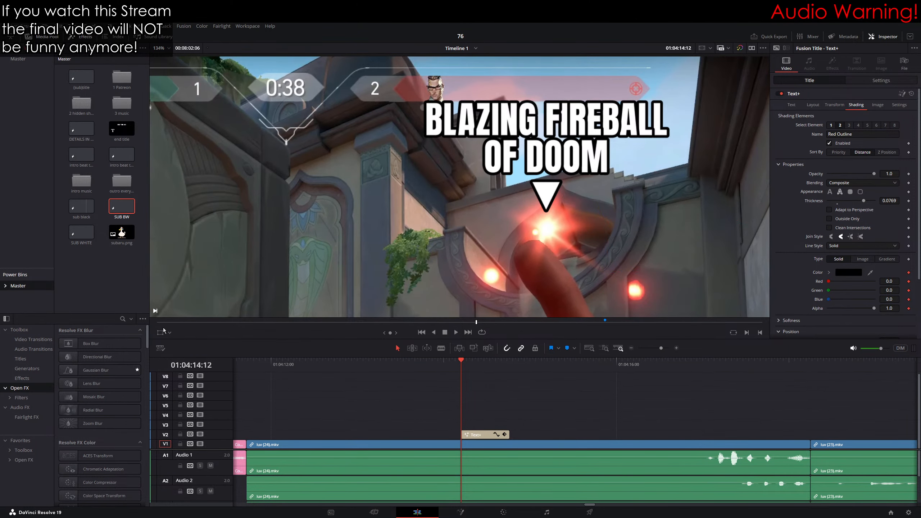
pyautogui.scroll(3, 467, 223)
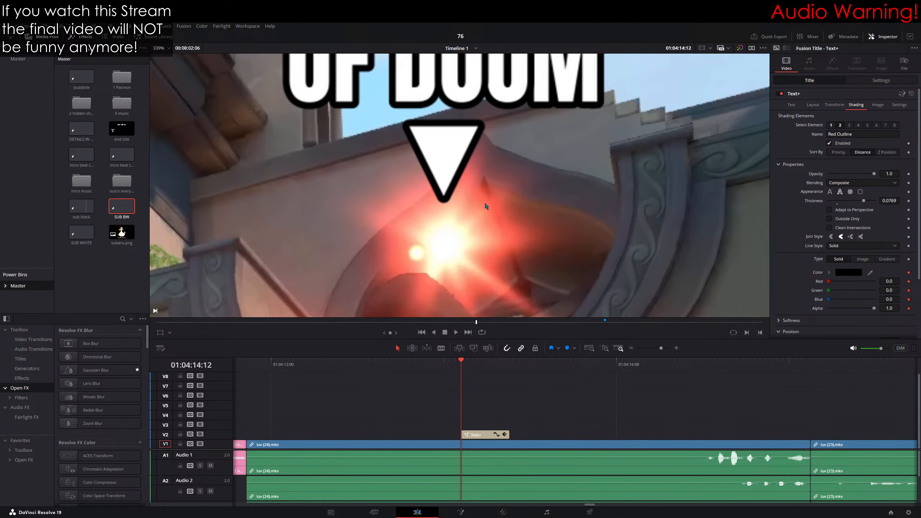
pyautogui.scroll(-5, 485, 208)
pyautogui.scroll(-2, 485, 208)
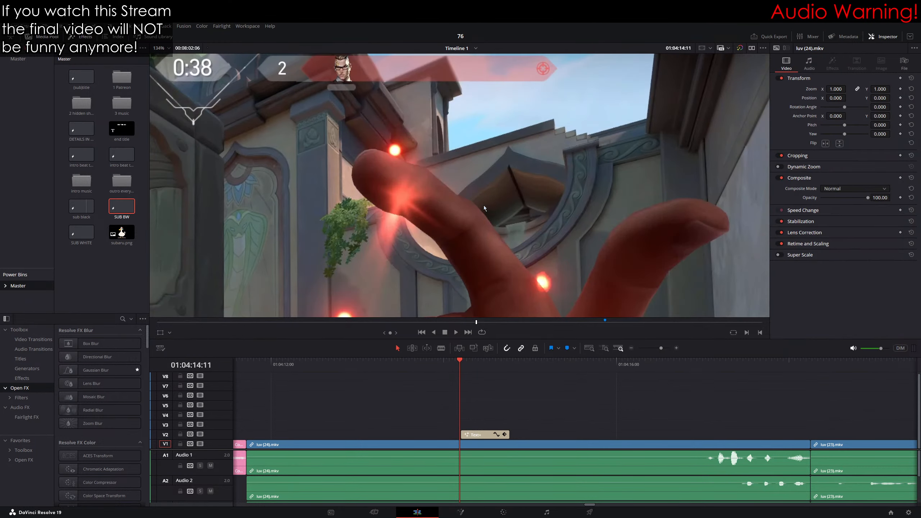
pyautogui.press('Right')
pyautogui.press('Left')
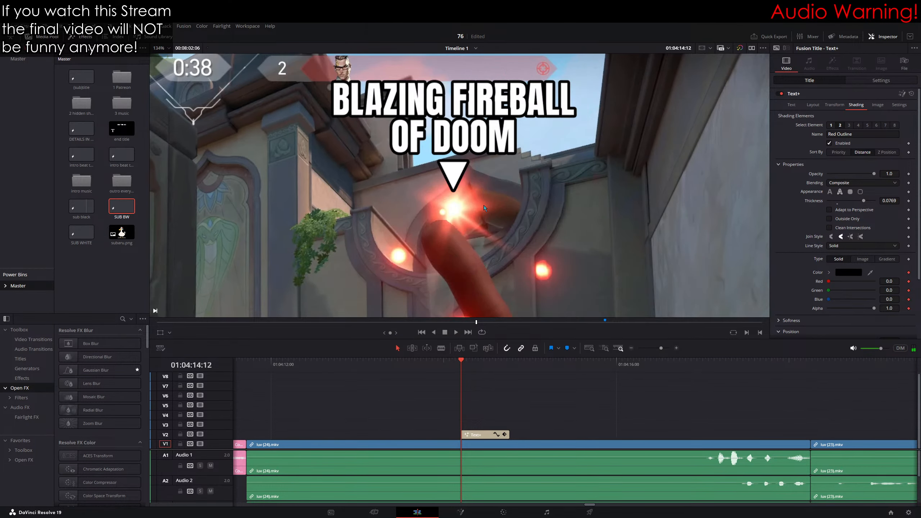
pyautogui.scroll(-5, 484, 208)
pyautogui.press('Left')
pyautogui.press('Right')
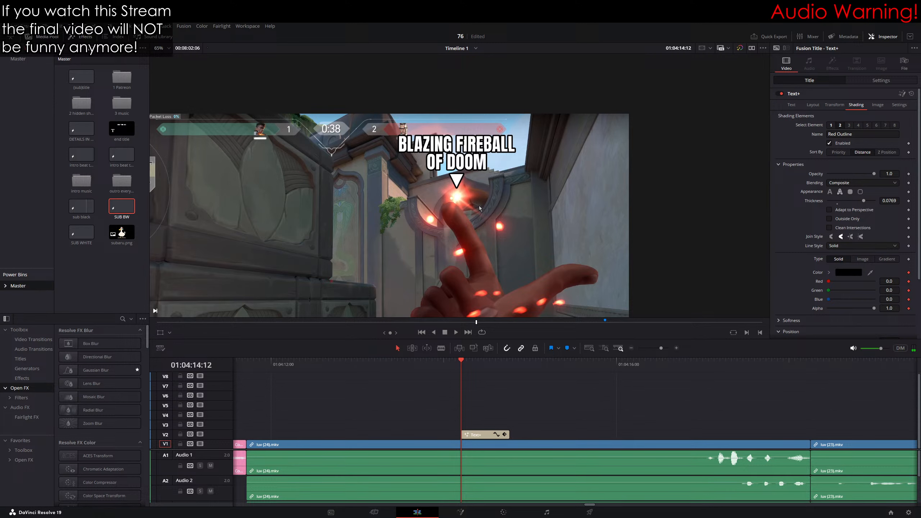
pyautogui.press('Right')
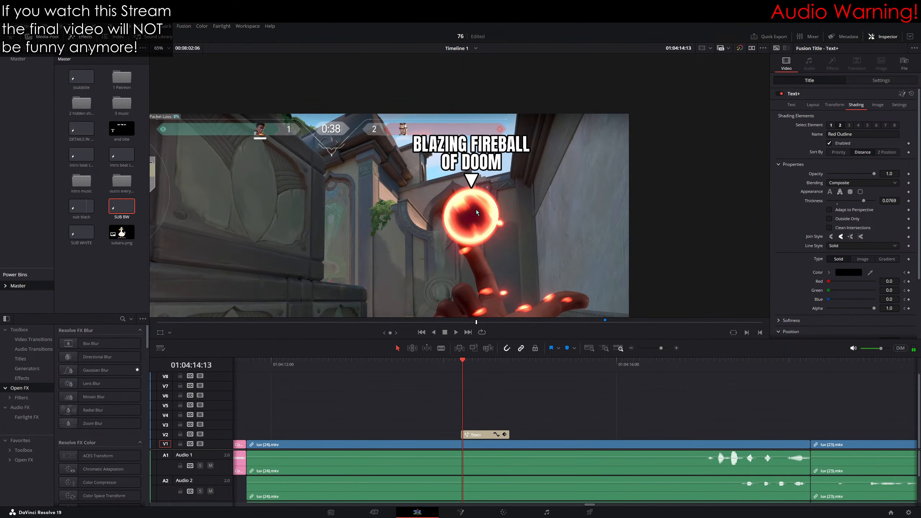
pyautogui.press('Right')
pyautogui.press('Left')
pyautogui.press('Left')
pyautogui.press('Left')
pyautogui.press('Right')
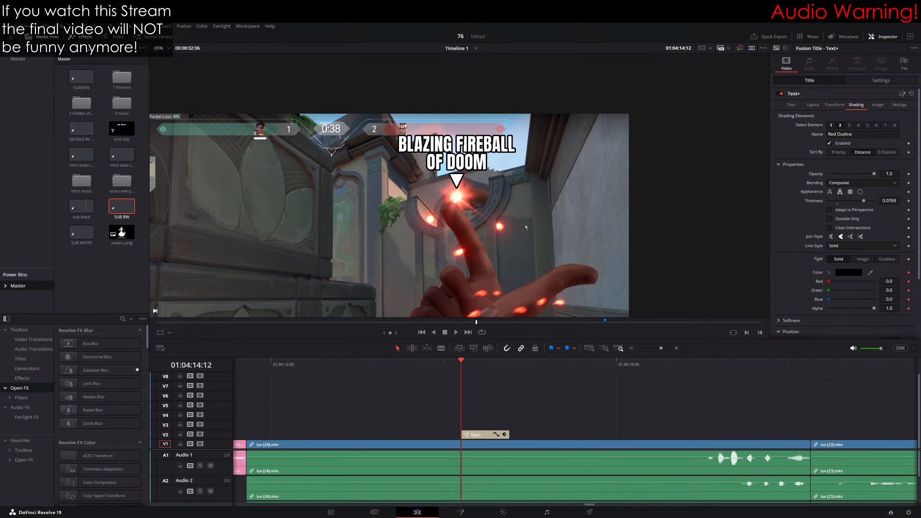
# Step: Undo the recent outline colour changes on the title's first frame, back to the original orange outline
pyautogui.hotkey('ctrl', 'z')
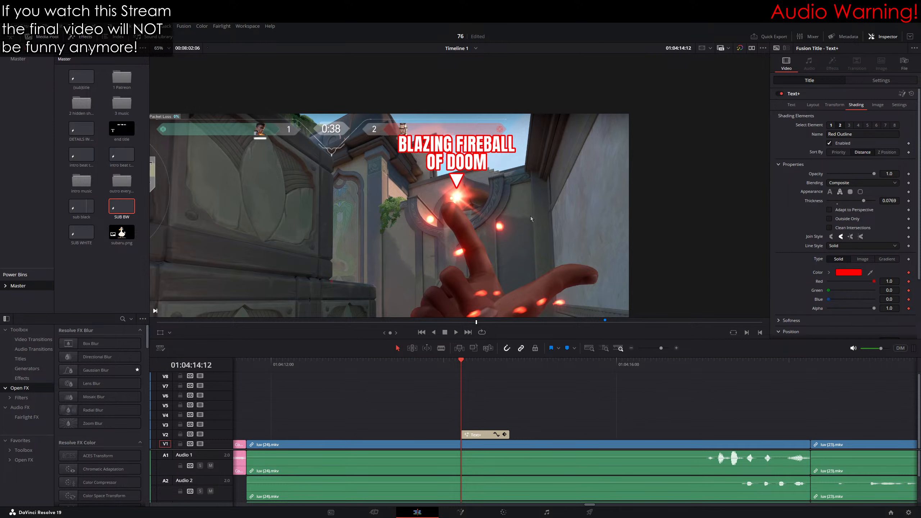
pyautogui.hotkey('ctrl', 'z')
pyautogui.hotkey('ctrl', 'z')
pyautogui.hotkey('ctrl', 'z')
pyautogui.hotkey('ctrl', 'z')
pyautogui.hotkey('ctrl', 'z')
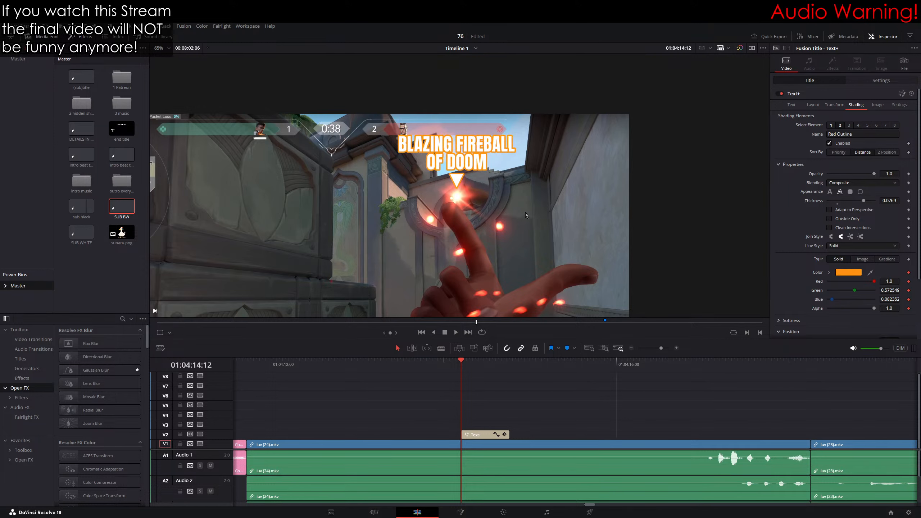
pyautogui.hotkey('ctrl', 'z')
# Step: Keyframe the title's outline colour to black, with red, green and blue at 0.0, at 01:04:14:15
pyautogui.scroll(5, 439, 175)
pyautogui.press('Right')
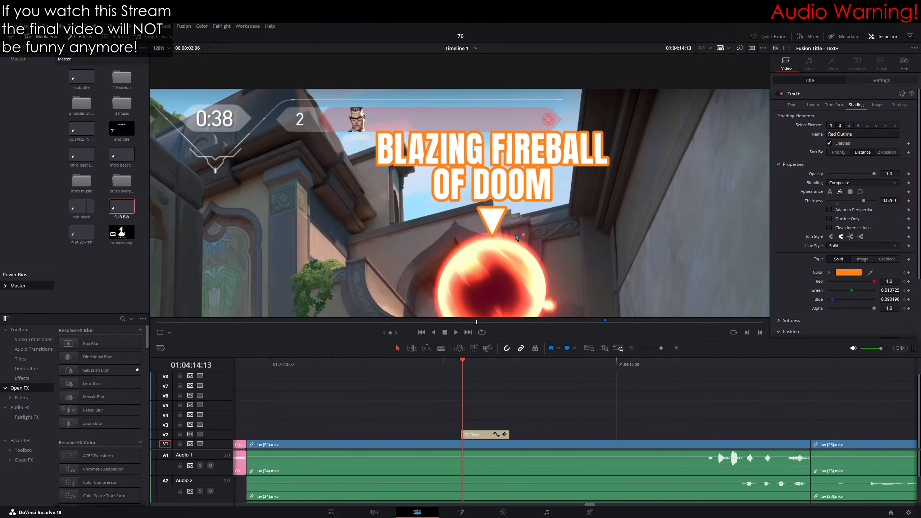
pyautogui.press('Right')
pyautogui.press('Right')
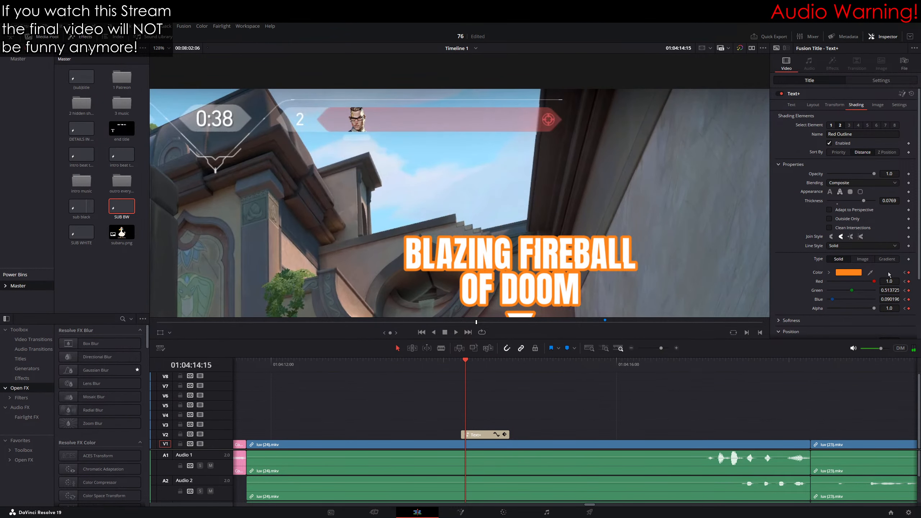
pyautogui.press('Left')
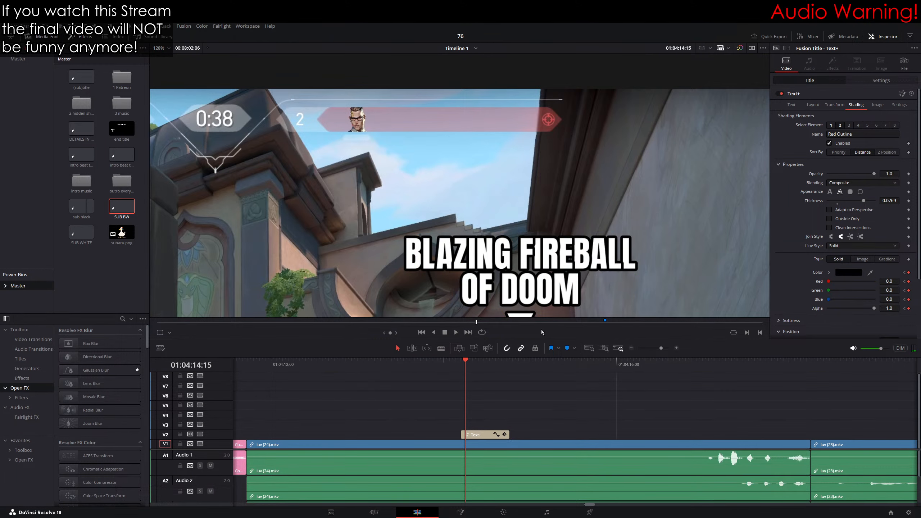
# Step: Play back the title's orange-to-black outline change from 01:04:13:55 with the whole frame in view
pyautogui.scroll(-4, 573, 267)
pyautogui.press('Left')
pyautogui.press('Left')
pyautogui.press('Left')
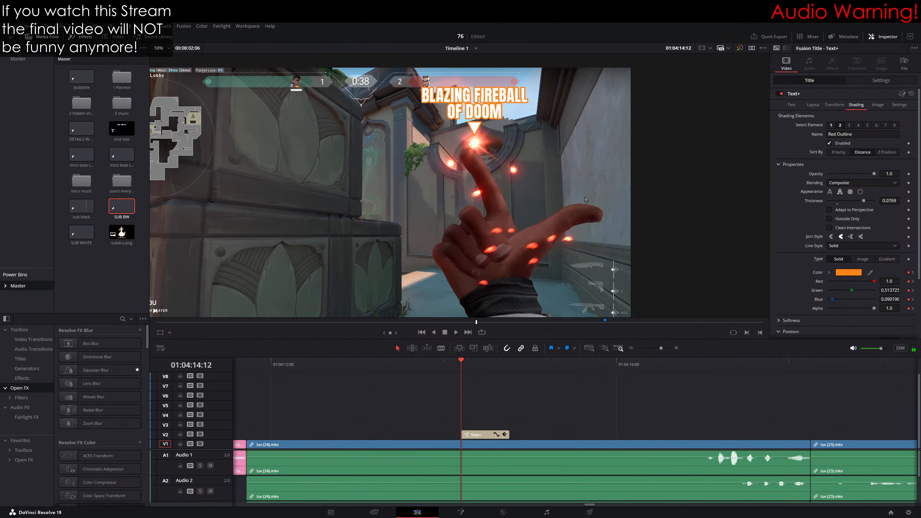
pyautogui.moveTo(460, 364); pyautogui.dragTo(437, 366)
pyautogui.scroll(-2, 404, 255)
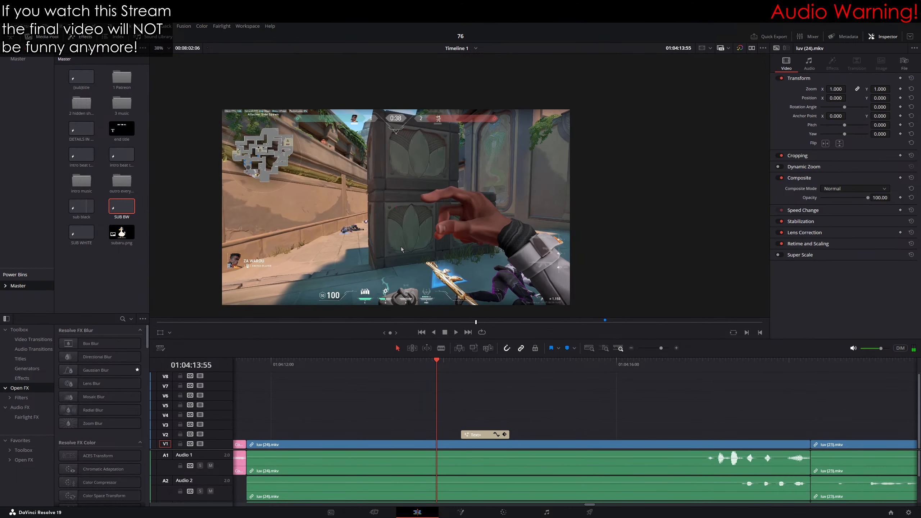
pyautogui.moveTo(402, 246); pyautogui.dragTo(477, 220)
pyautogui.scroll(1, 477, 219)
pyautogui.scroll(2, 477, 220)
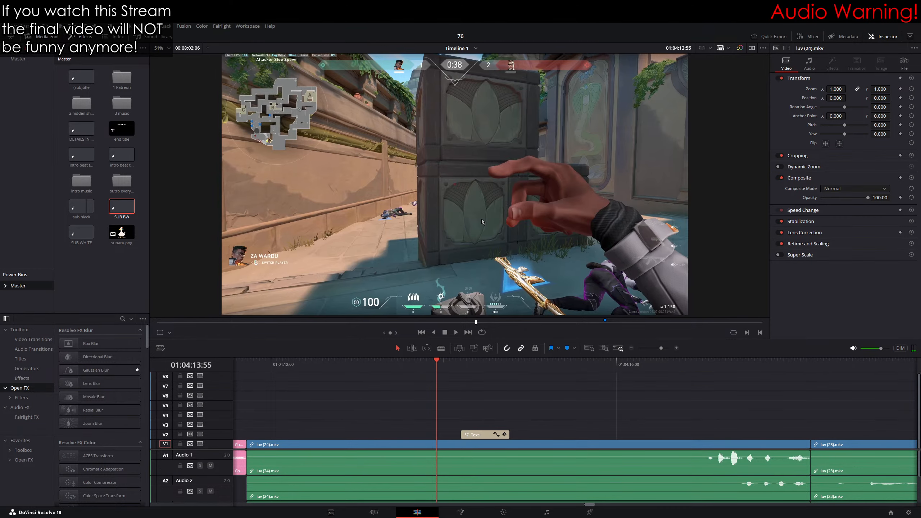
pyautogui.press('space')
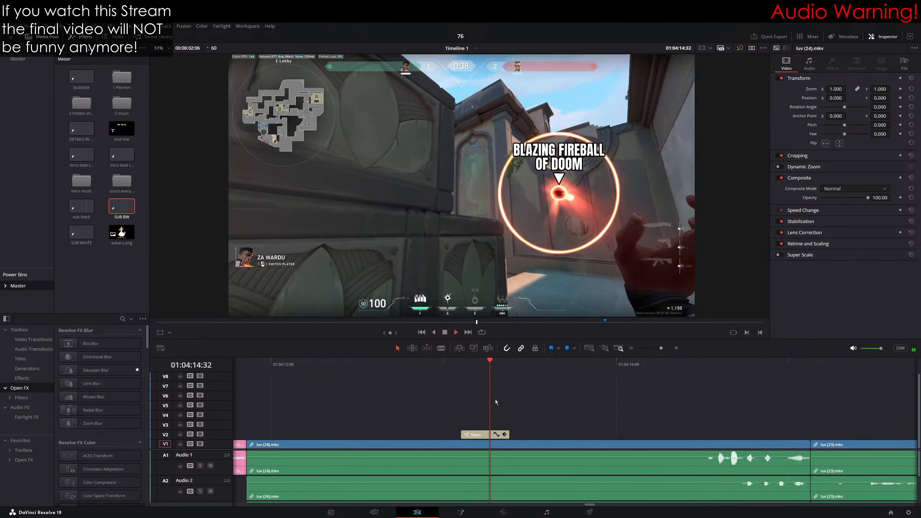
pyautogui.press('space')
# Step: Check the outline colour change by stepping and shuttling back and forth across the title's opening frames
pyautogui.moveTo(450, 366); pyautogui.dragTo(458, 366)
pyautogui.click(476, 434)
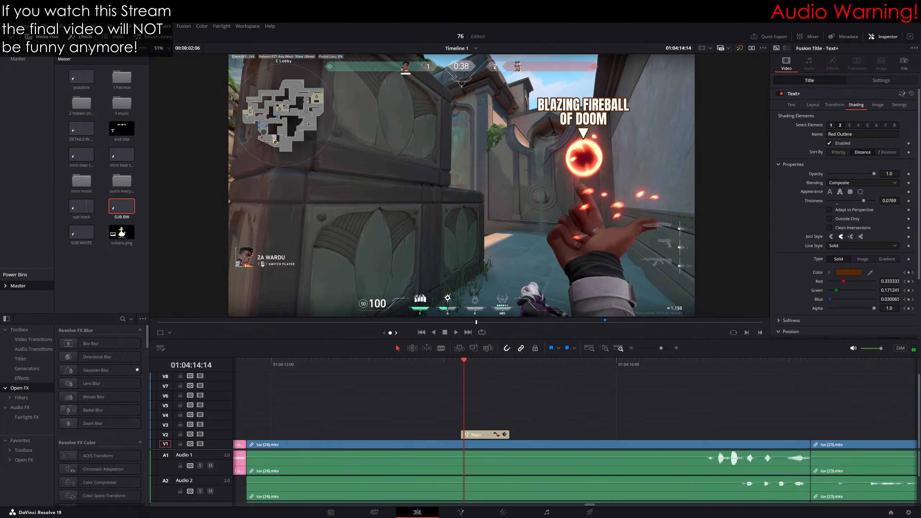
pyautogui.press('Left')
pyautogui.press('Left')
pyautogui.press('Left')
pyautogui.press('Left')
pyautogui.press('Left')
pyautogui.press('Left')
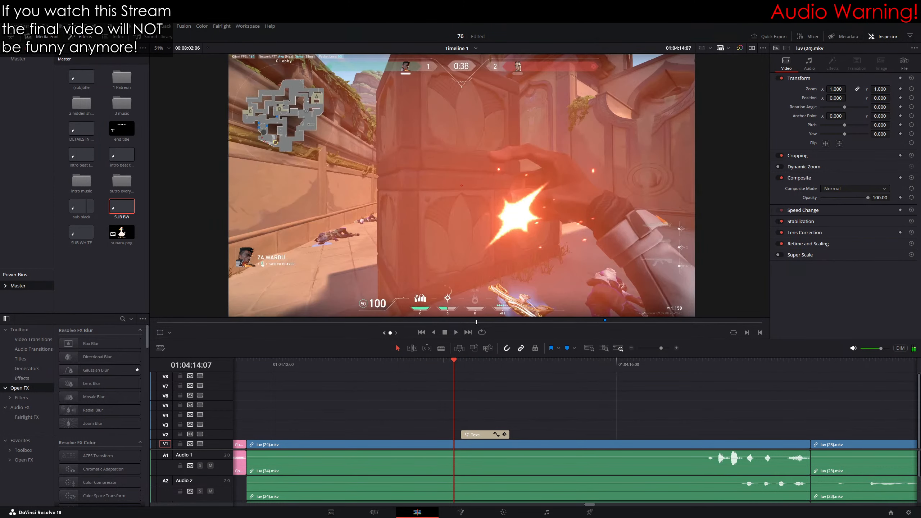
pyautogui.press('space')
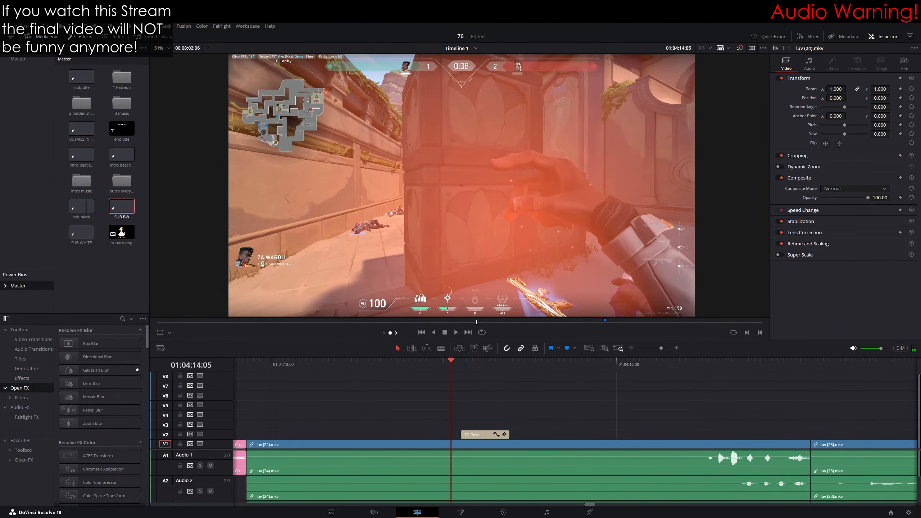
pyautogui.press('j')
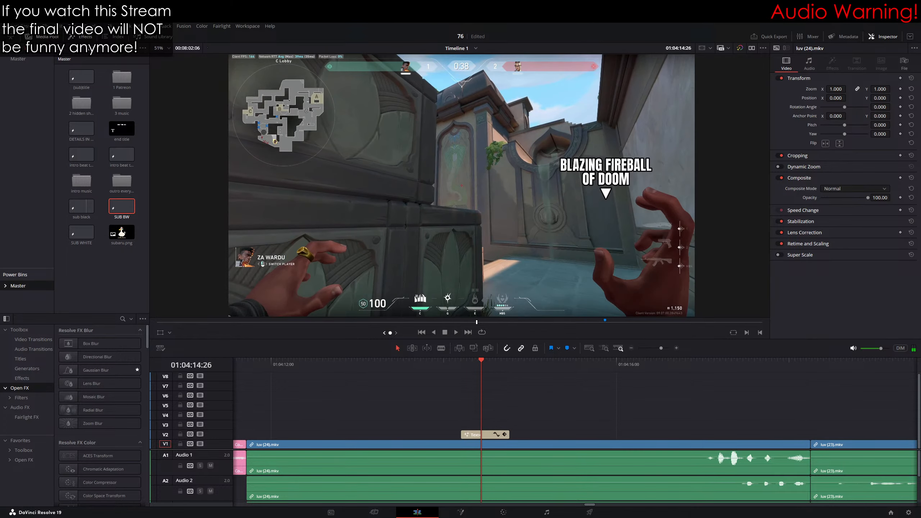
pyautogui.press('l')
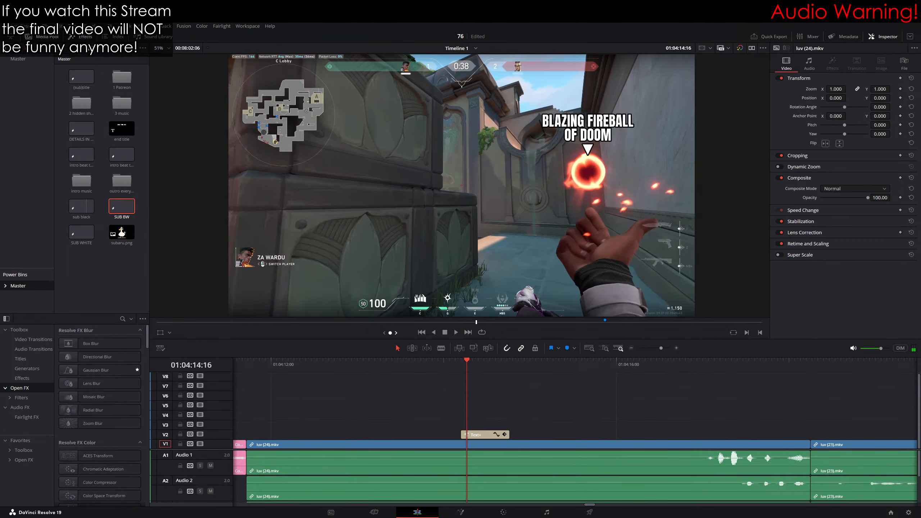
pyautogui.press('j')
pyautogui.press('l')
pyautogui.press('Left')
pyautogui.press('Left')
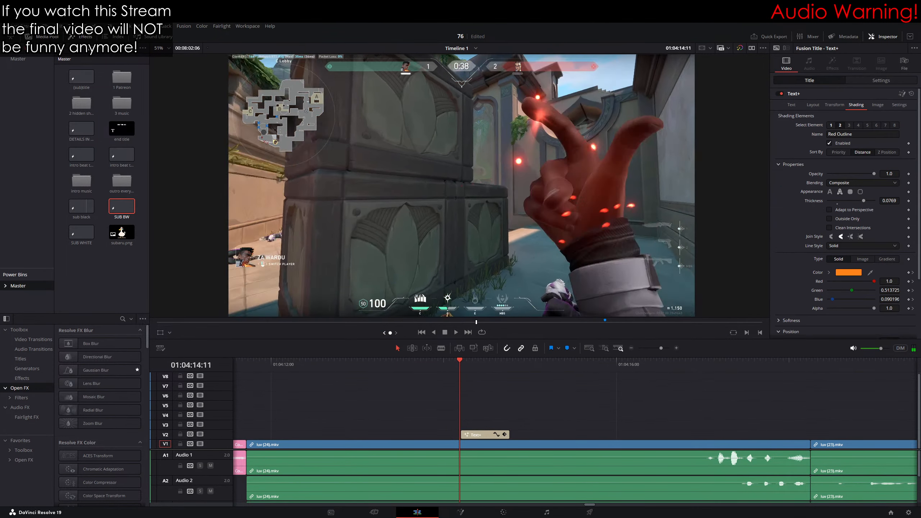
# Step: Step frame by frame around the title's first frame and back to the footage ahead of it
pyautogui.press('Right')
pyautogui.press('Right')
pyautogui.press('Left')
pyautogui.press('Left')
pyautogui.press('Left')
pyautogui.press('Left')
pyautogui.press('Left')
pyautogui.press('Left')
pyautogui.press('Left')
pyautogui.press('Left')
pyautogui.press('Left')
pyautogui.press('Left')
pyautogui.press('Left')
# Step: Replay the title's appearance from ahead of its first frame, continuing past its end to 01:04:15:04
pyautogui.press('l')
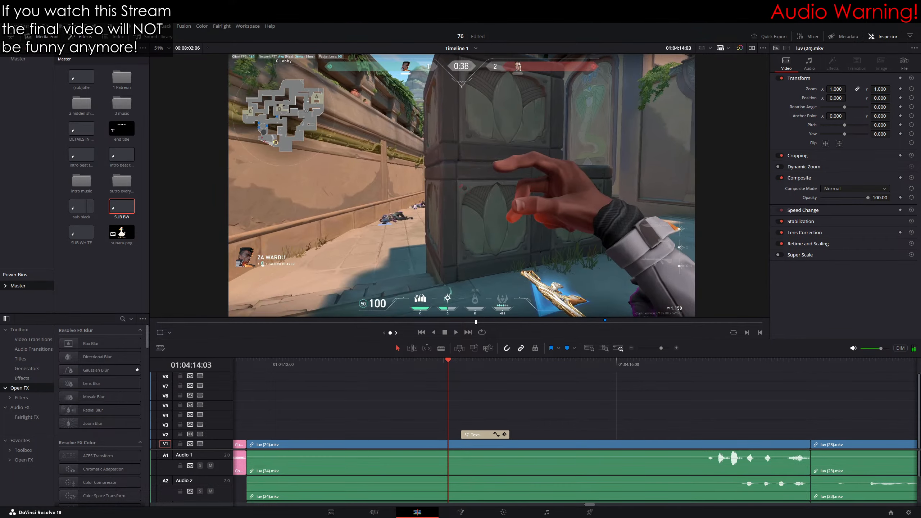
pyautogui.press('j')
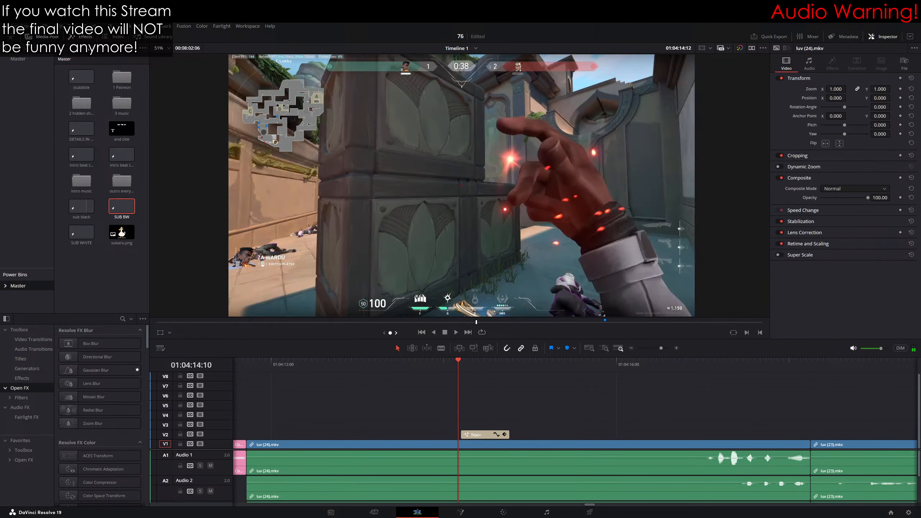
pyautogui.press('l')
pyautogui.press('k')
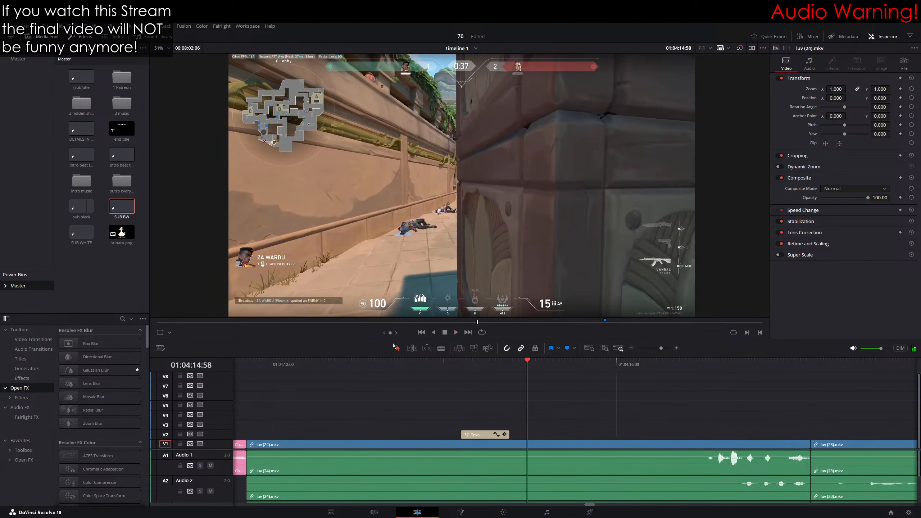
pyautogui.click(435, 365)
pyautogui.press('space')
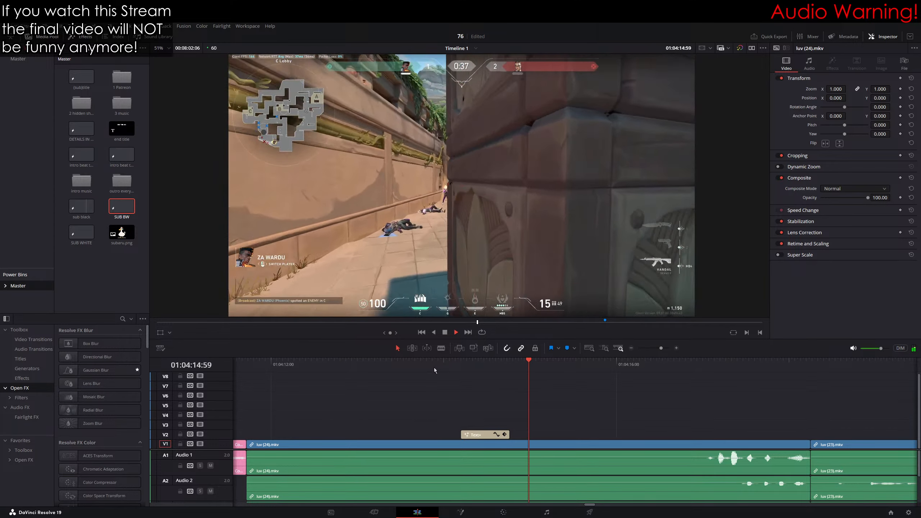
pyautogui.press('space')
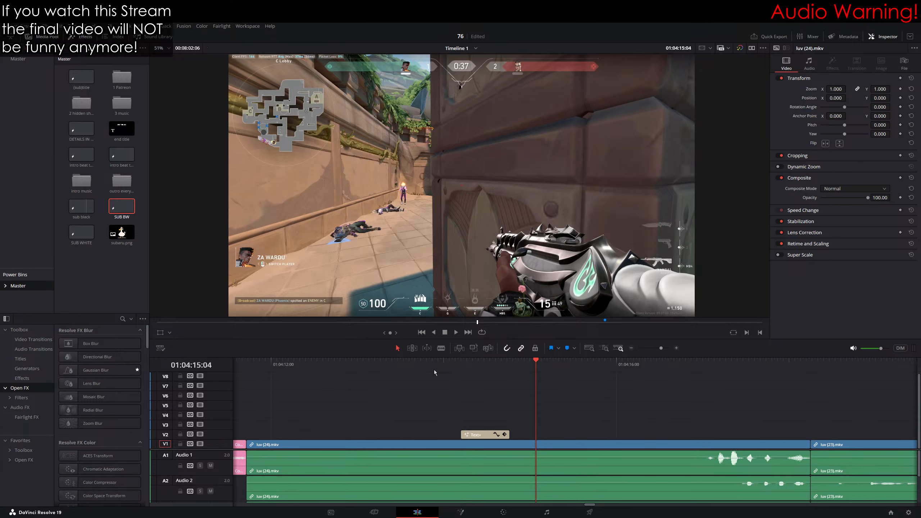
# Step: Play the gameplay clip with the finished title from 01:04:13:19 through to 01:04:15:29
pyautogui.hscroll(-3, 437, 420)
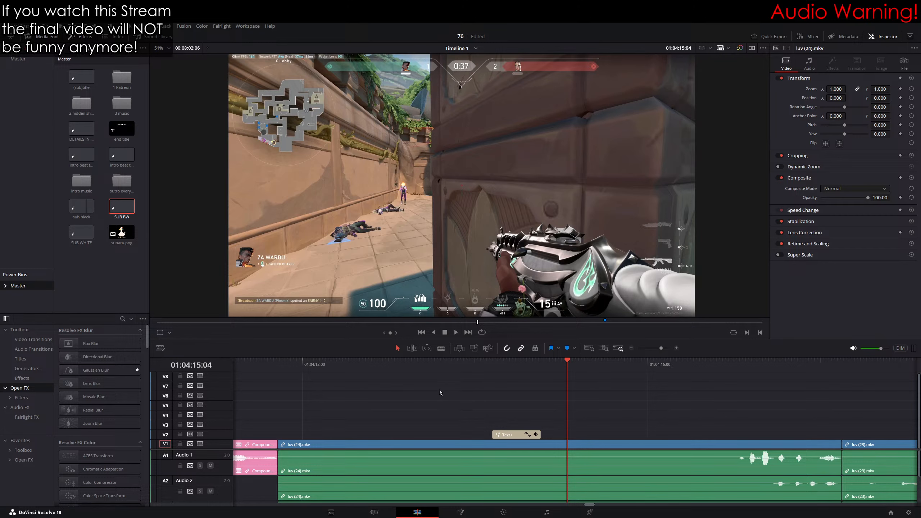
pyautogui.moveTo(551, 369); pyautogui.dragTo(416, 370)
pyautogui.scroll(-2, 457, 229)
pyautogui.scroll(1, 463, 233)
pyautogui.scroll(1, 484, 238)
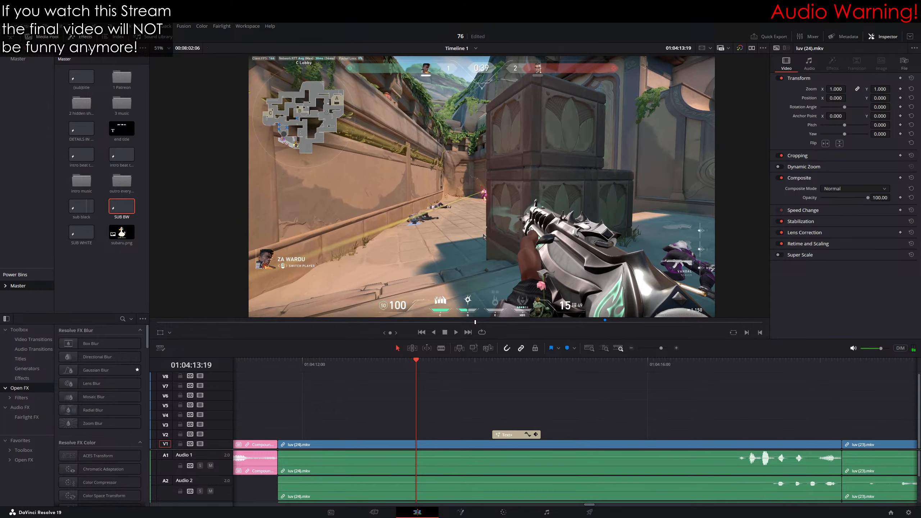
pyautogui.press('space')
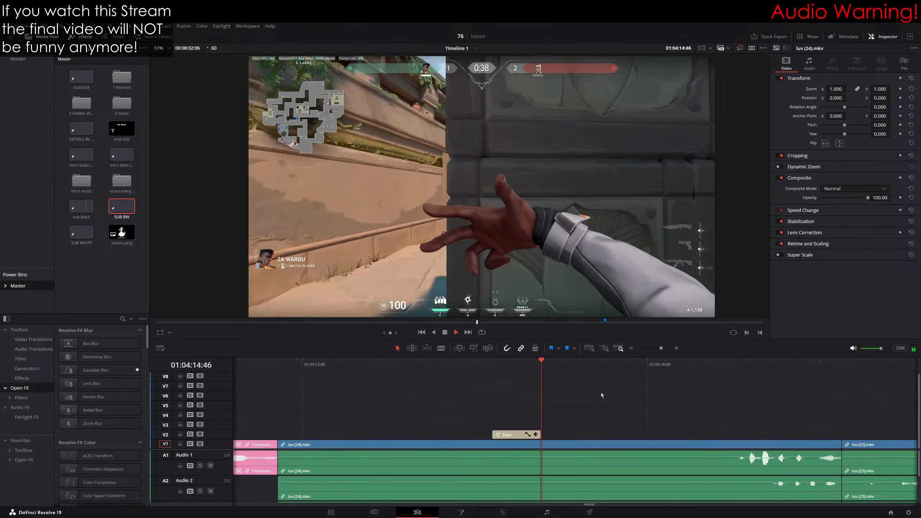
pyautogui.press('space')
# Step: Examine the footage around 01:04:14:57 to 01:04:14:59 for where the flashed enemy emerges from behind the wall corner
pyautogui.scroll(3, 568, 244)
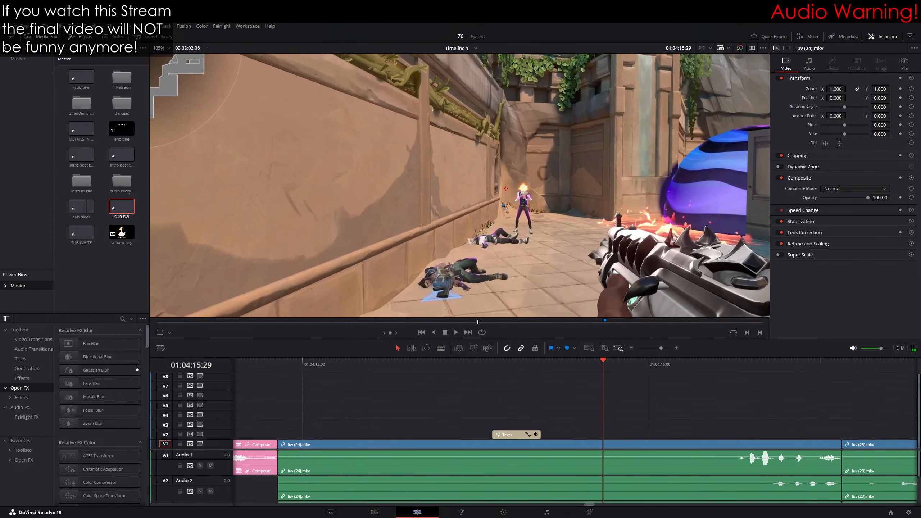
pyautogui.moveTo(603, 363); pyautogui.dragTo(555, 370)
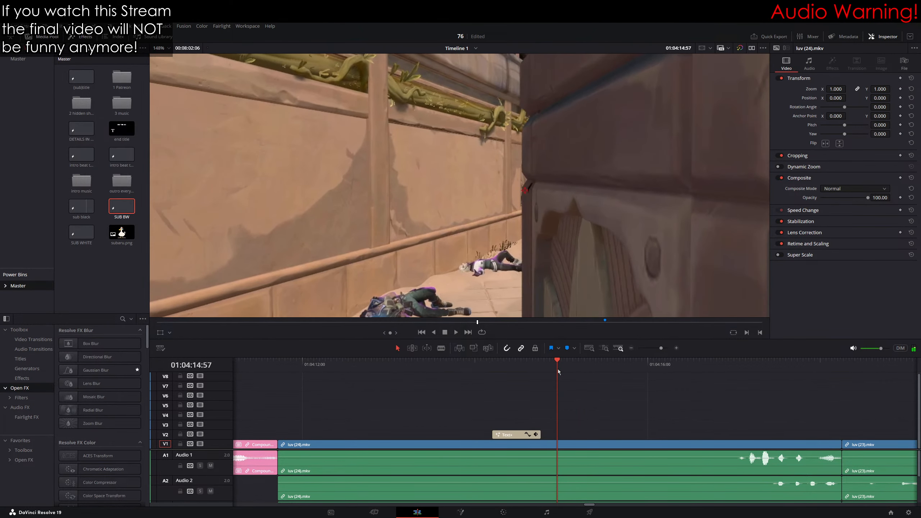
pyautogui.scroll(-2, 558, 208)
pyautogui.press('Right')
pyautogui.press('Right')
pyautogui.press('Right')
pyautogui.press('Right')
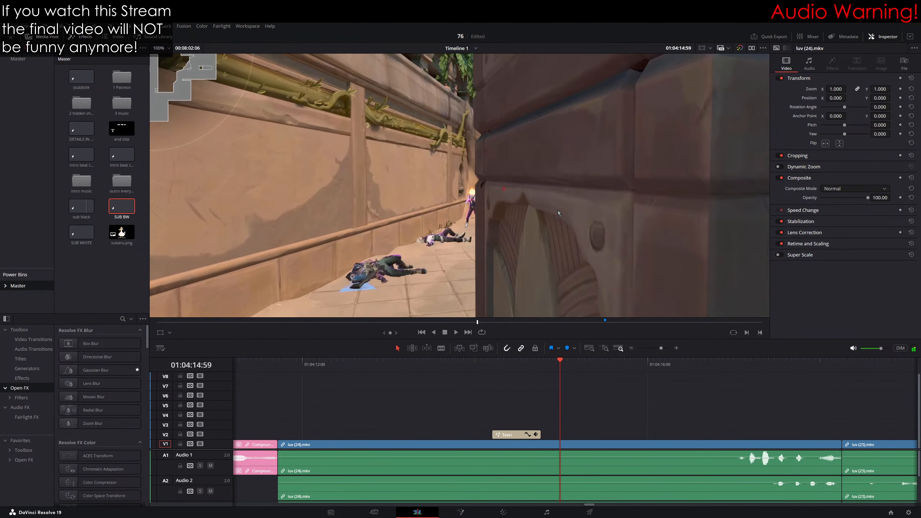
pyautogui.scroll(4, 452, 212)
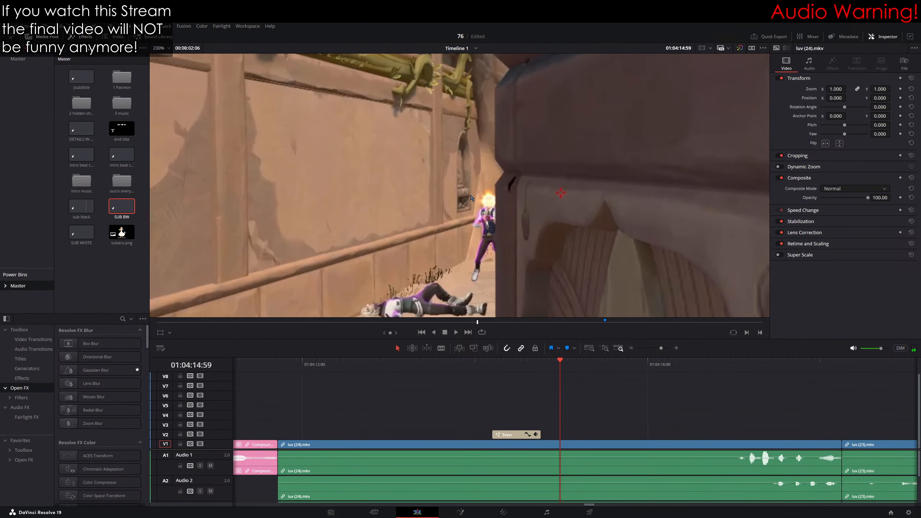
# Step: Add the SUB BW title on track V2 above the luv (24) clip, starting at 01:04:14:54
pyautogui.press('Left')
pyautogui.press('Left')
pyautogui.press('Left')
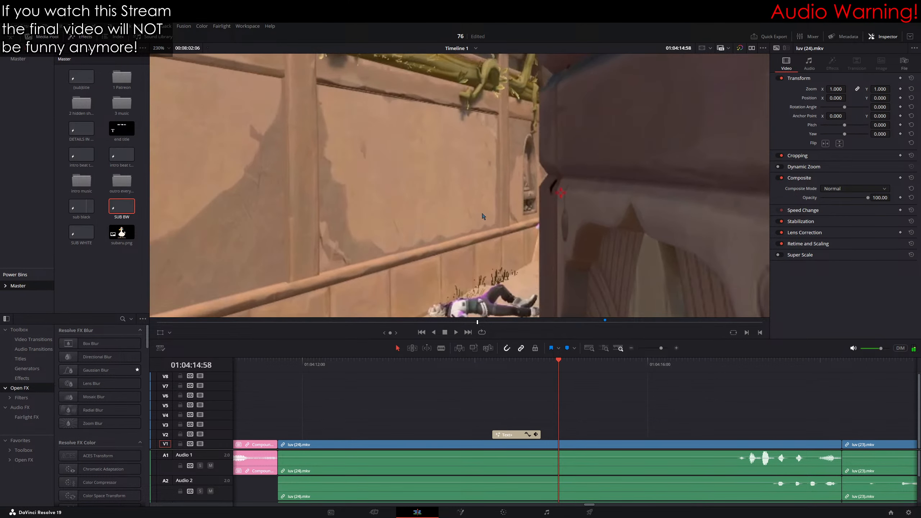
pyautogui.press('Left')
pyautogui.press('Left')
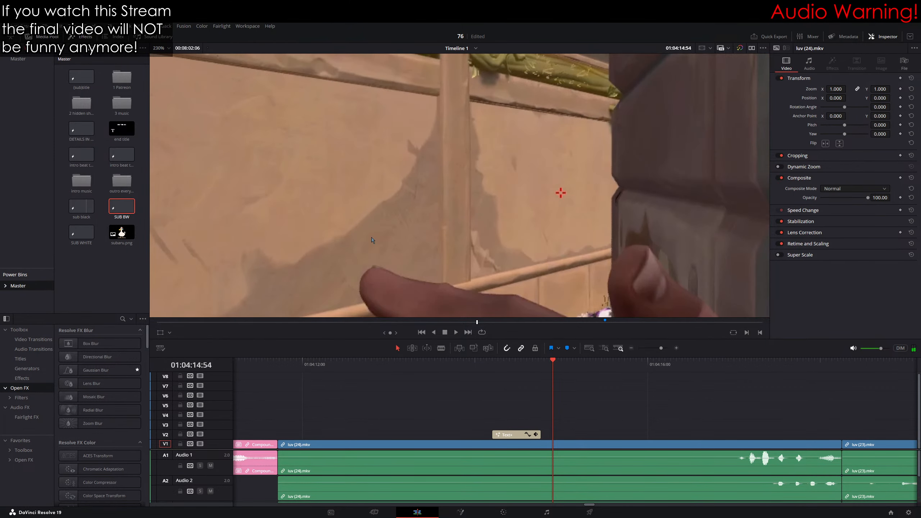
pyautogui.moveTo(127, 206); pyautogui.dragTo(554, 436)
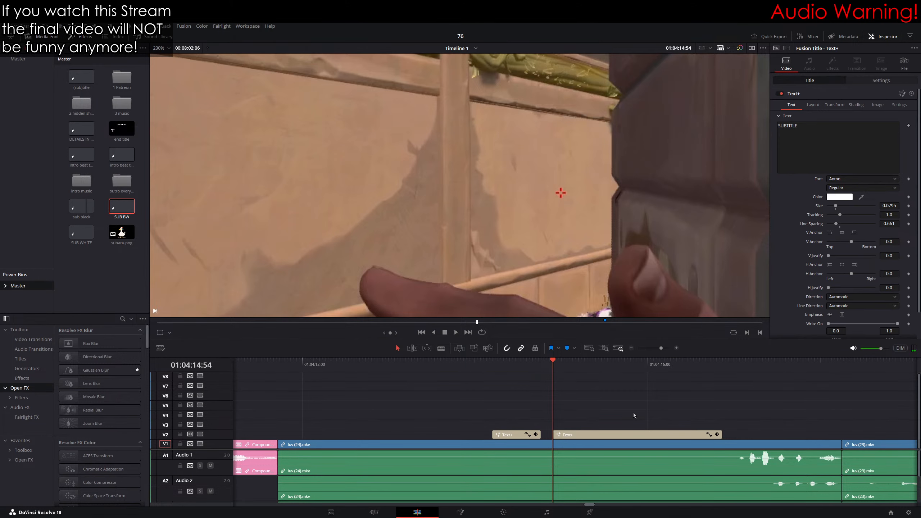
pyautogui.scroll(-8, 548, 165)
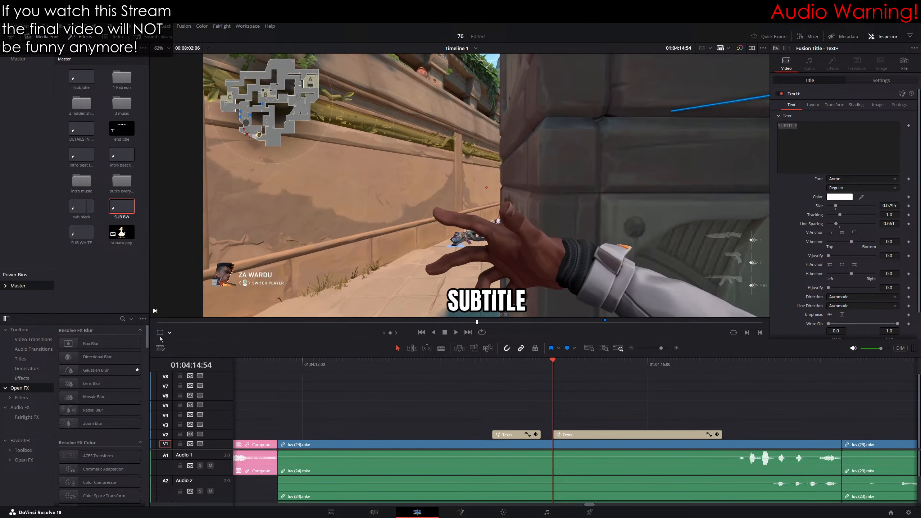
# Step: Replace the new title's placeholder text with FLASHED, IDIOT and a ▼ arrow on three separate lines
pyautogui.click(827, 135)
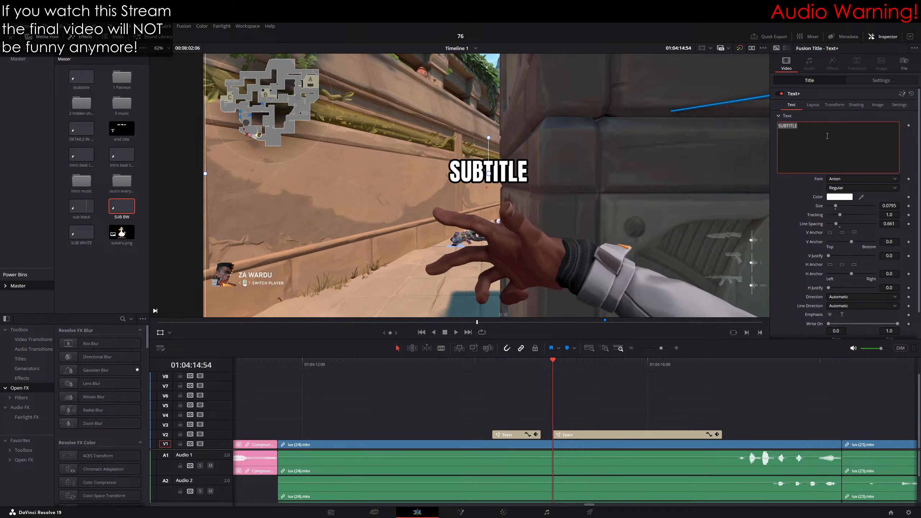
pyautogui.write('FLASHED')
pyautogui.press('Return')
pyautogui.write('IDIOT')
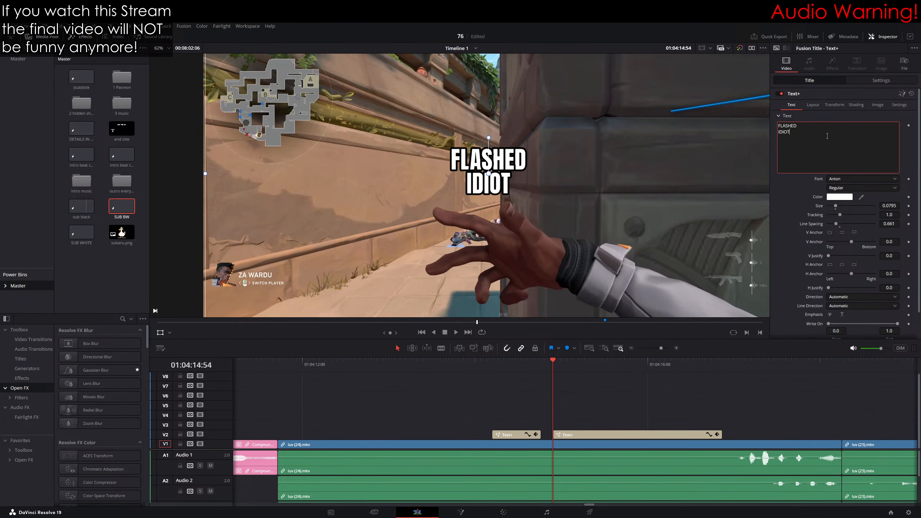
pyautogui.write('▼')
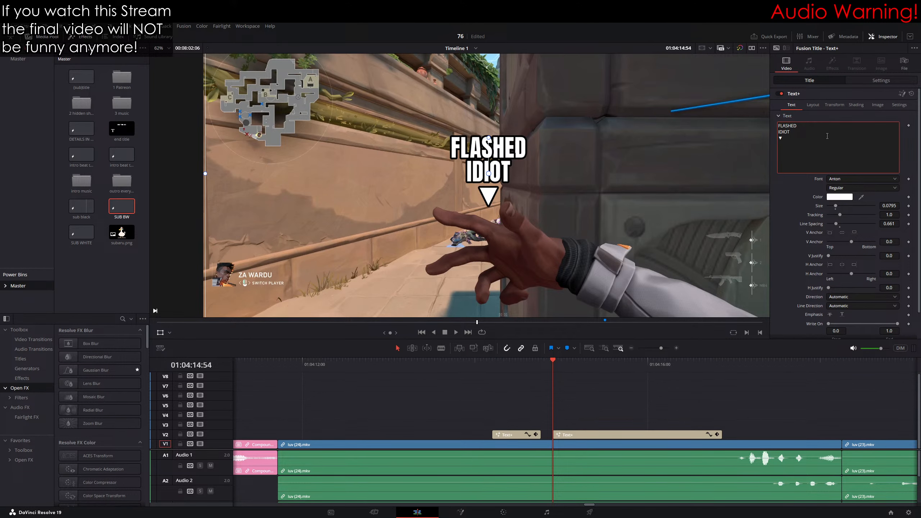
# Step: Scale the title to 0.313, move it to X 133.003, Y 29.021, and keyframe its position at 01:04:14:54
pyautogui.scroll(-2, 343, 82)
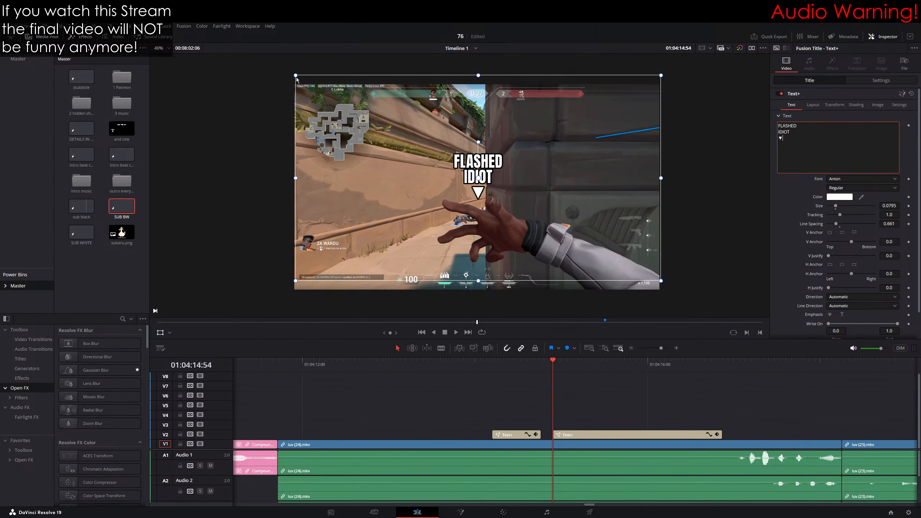
pyautogui.scroll(5, 513, 211)
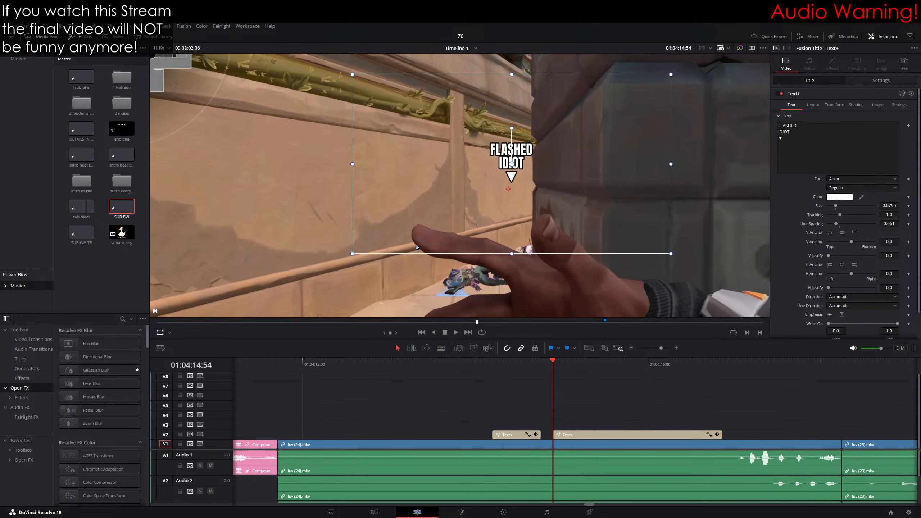
pyautogui.moveTo(423, 237); pyautogui.dragTo(398, 246)
pyautogui.moveTo(473, 218); pyautogui.dragTo(522, 233)
pyautogui.click(881, 80)
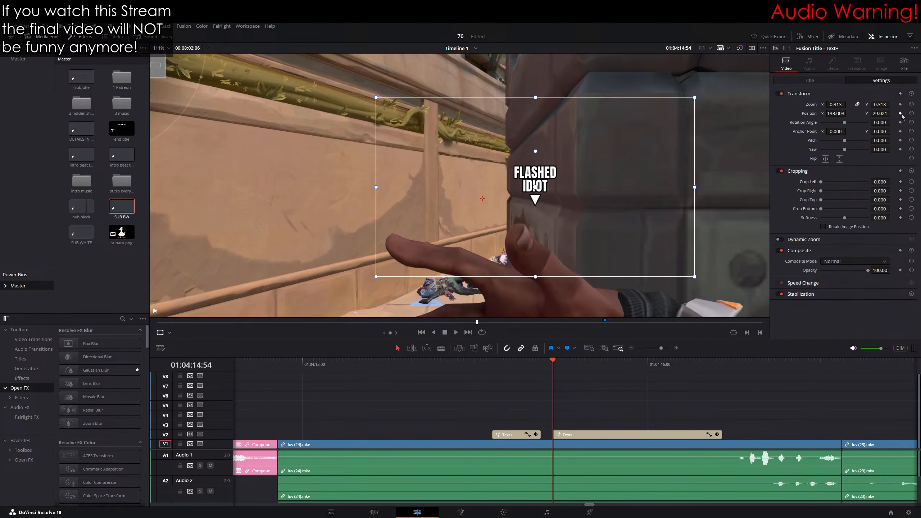
pyautogui.click(901, 114)
# Step: Keyframe the title directly above the enemy's glowing head at 01:04:15:00, at position X -147.735, Y 51.096
pyautogui.scroll(5, 557, 203)
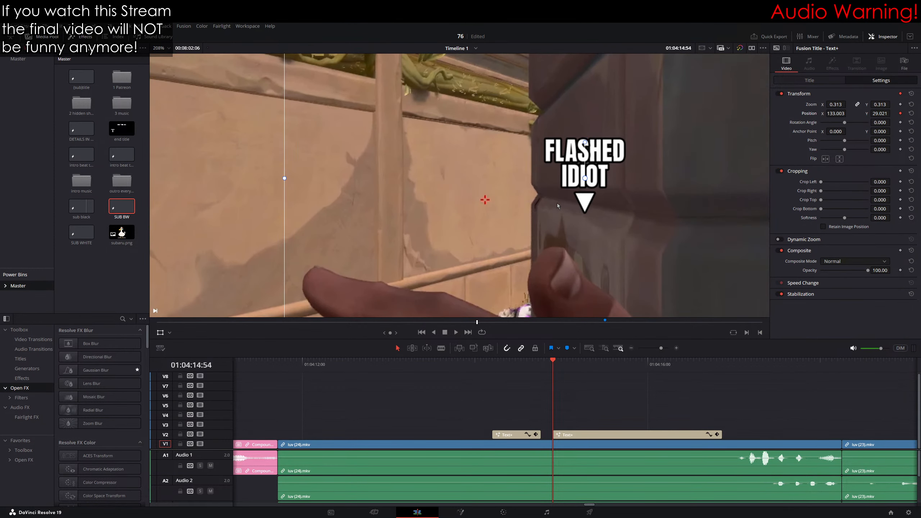
pyautogui.press('Right')
pyautogui.press('Right')
pyautogui.press('Right')
pyautogui.press('Right')
pyautogui.press('Right')
pyautogui.press('Right')
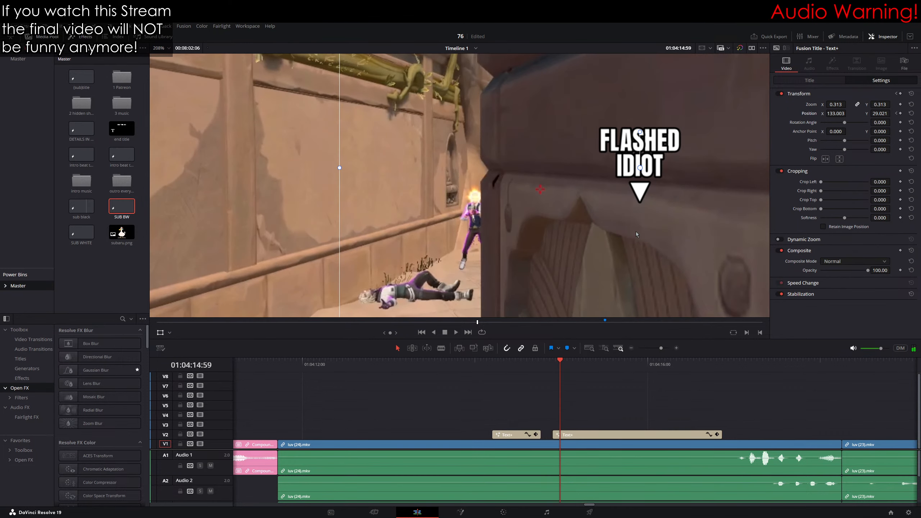
pyautogui.moveTo(637, 232); pyautogui.dragTo(408, 214)
# Step: Keyframe the title's position frame by frame back from 01:04:14:59 to 01:04:14:54, ending at X 140.524, Y 38.332
pyautogui.press('Left')
pyautogui.scroll(2, 472, 210)
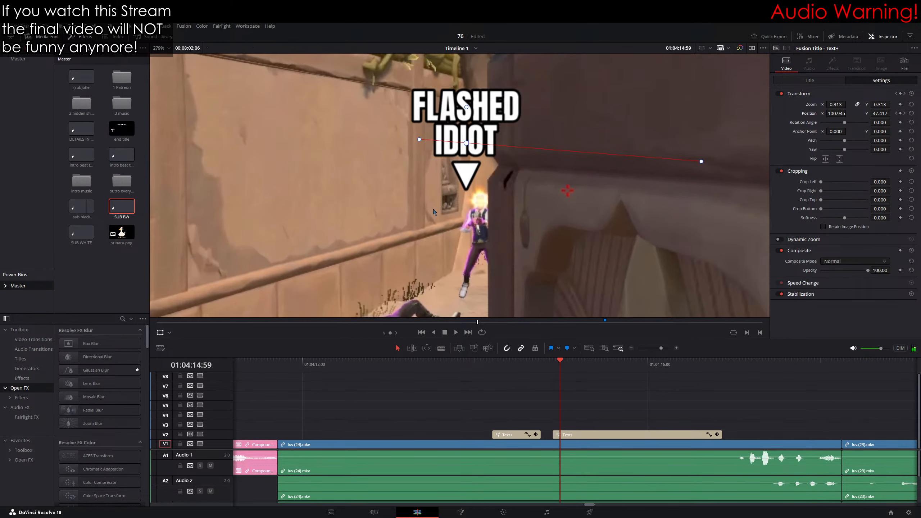
pyautogui.moveTo(479, 210); pyautogui.dragTo(543, 209)
pyautogui.press('Left')
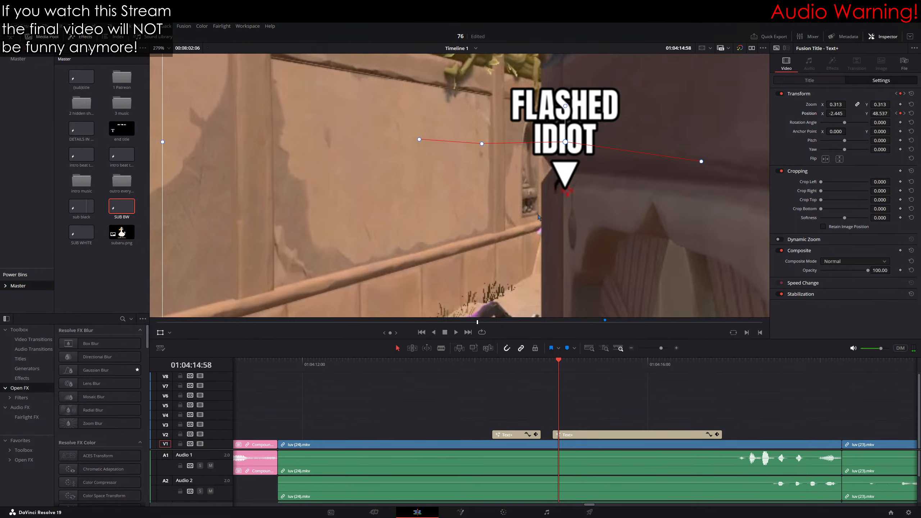
pyautogui.press('Left')
pyautogui.moveTo(604, 217); pyautogui.dragTo(667, 208)
pyautogui.press('Left')
pyautogui.press('Left')
pyautogui.press('Left')
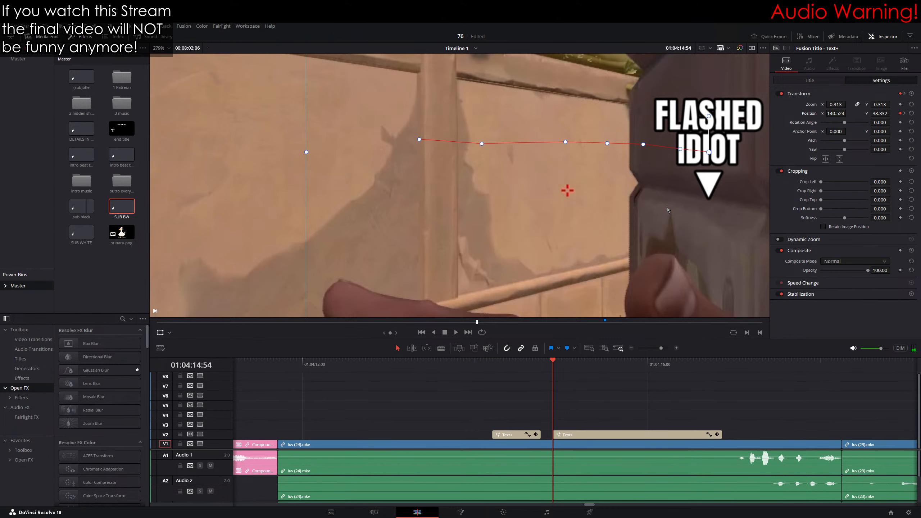
# Step: Step back and forth between 01:04:14:54 and 01:04:15:00 to check how the title tracks the enemy
pyautogui.press('Right')
pyautogui.press('Right')
pyautogui.press('Right')
pyautogui.press('Right')
pyautogui.press('Right')
pyautogui.press('Right')
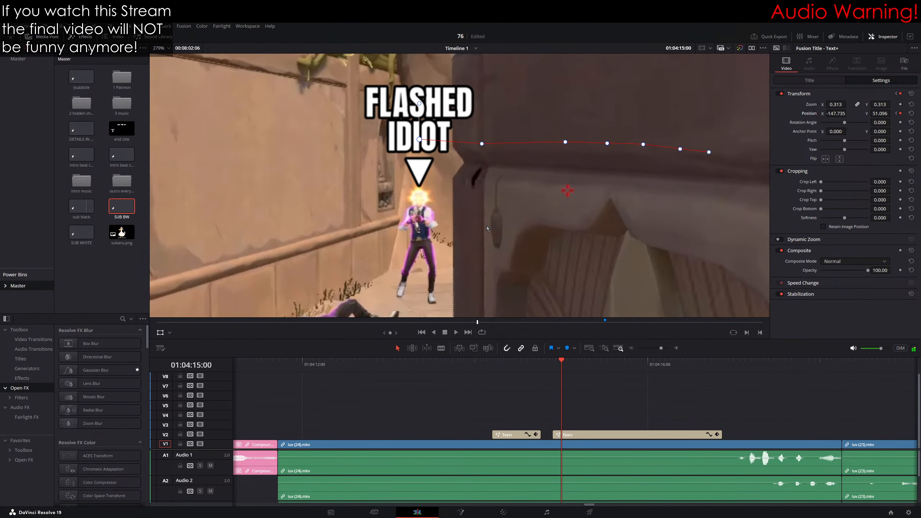
pyautogui.press('Left')
pyautogui.press('Left')
pyautogui.press('Left')
pyautogui.press('Left')
pyautogui.press('Left')
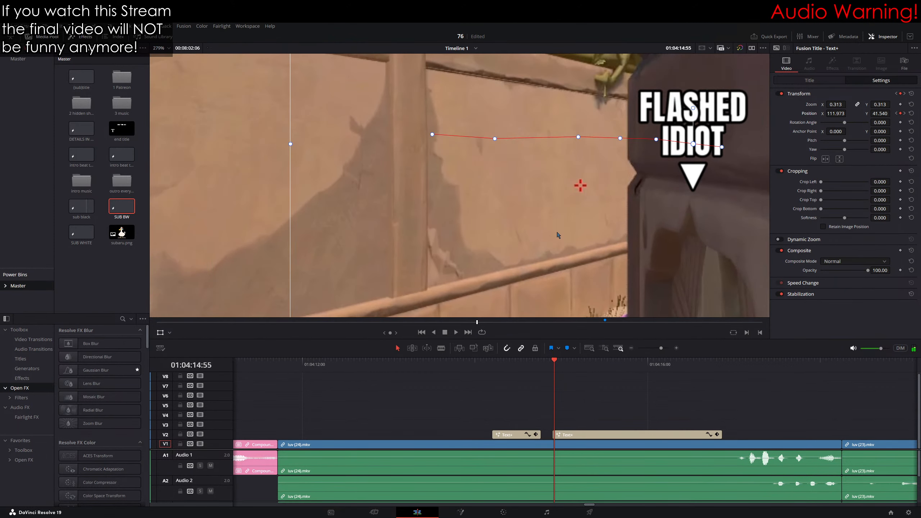
pyautogui.press('Right')
pyautogui.scroll(-2, 560, 231)
pyautogui.scroll(-2, 559, 232)
pyautogui.press('Right')
pyautogui.press('Right')
pyautogui.press('Right')
pyautogui.press('Right')
pyautogui.press('Right')
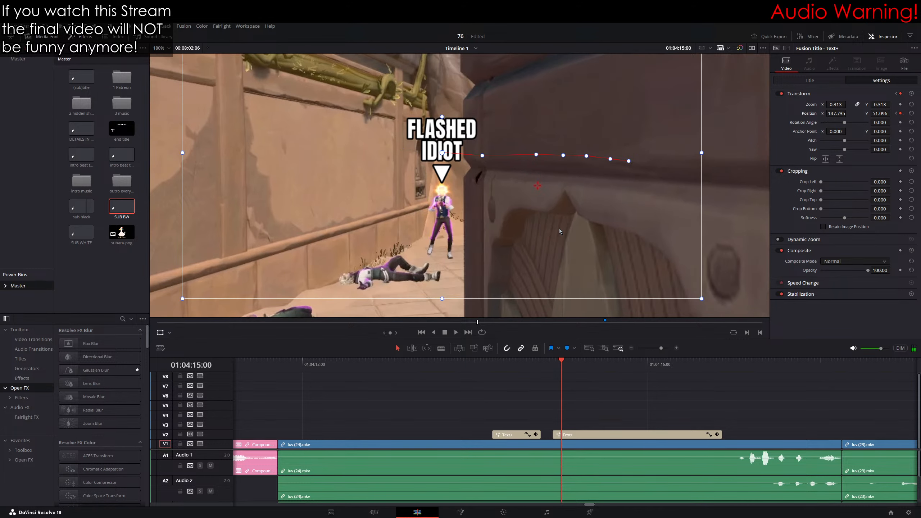
# Step: Continue keyframing the title above the enemy's head from 01:04:15:01 to 01:04:15:04, ending at X -321.697, Y 60.356
pyautogui.scroll(7, 475, 231)
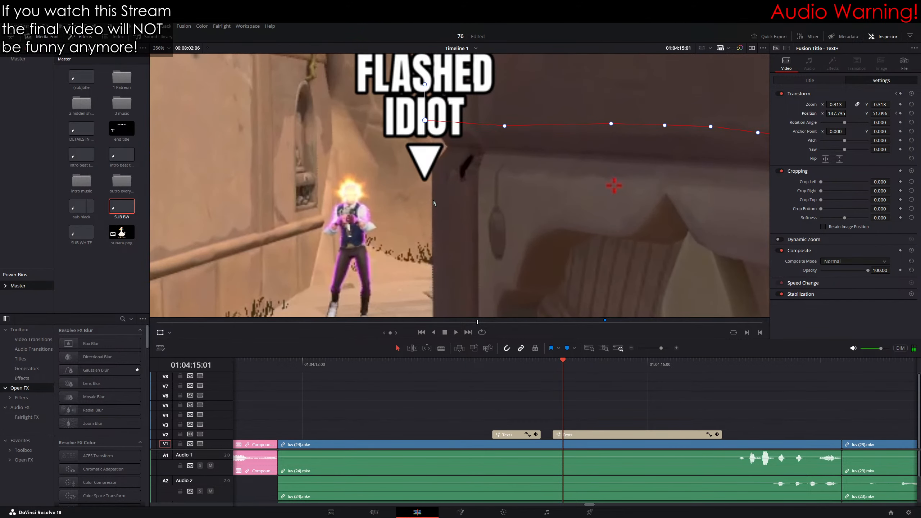
pyautogui.press('Right')
pyautogui.moveTo(355, 199); pyautogui.dragTo(406, 216)
pyautogui.press('Right')
pyautogui.press('Right')
pyautogui.press('Left')
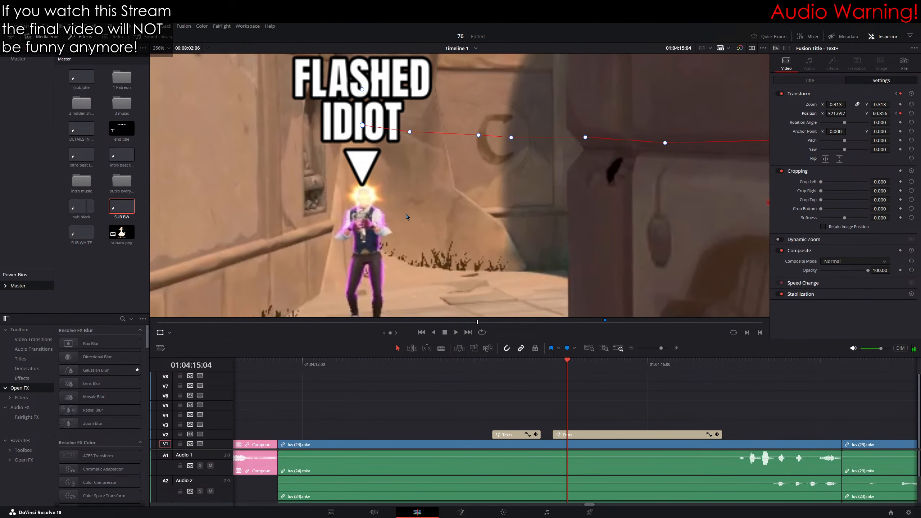
# Step: Animate the title's Crop Right from 01:04:14:56 to match the wall corner, reaching 0.000 by 01:04:15:01
pyautogui.press('Left')
pyautogui.press('Left')
pyautogui.press('Left')
pyautogui.press('Left')
pyautogui.press('Left')
pyautogui.press('Left')
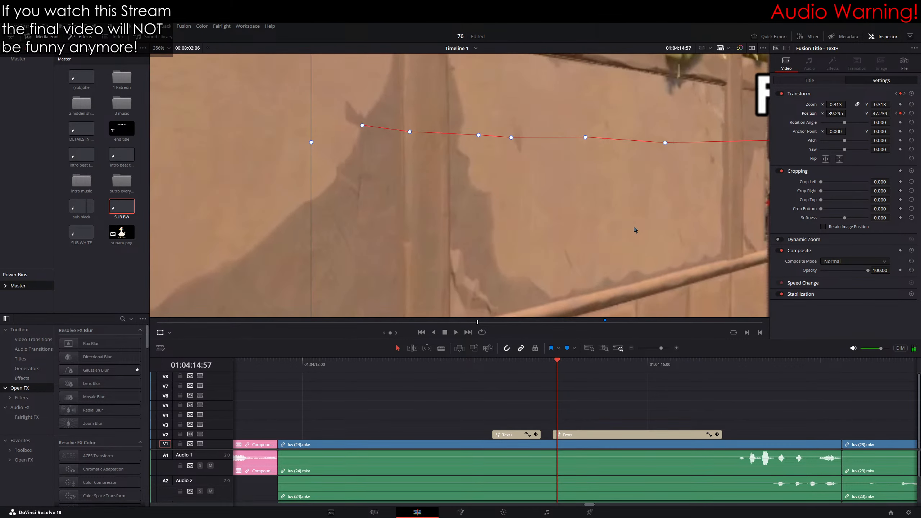
pyautogui.moveTo(733, 232); pyautogui.dragTo(470, 221)
pyautogui.press('Left')
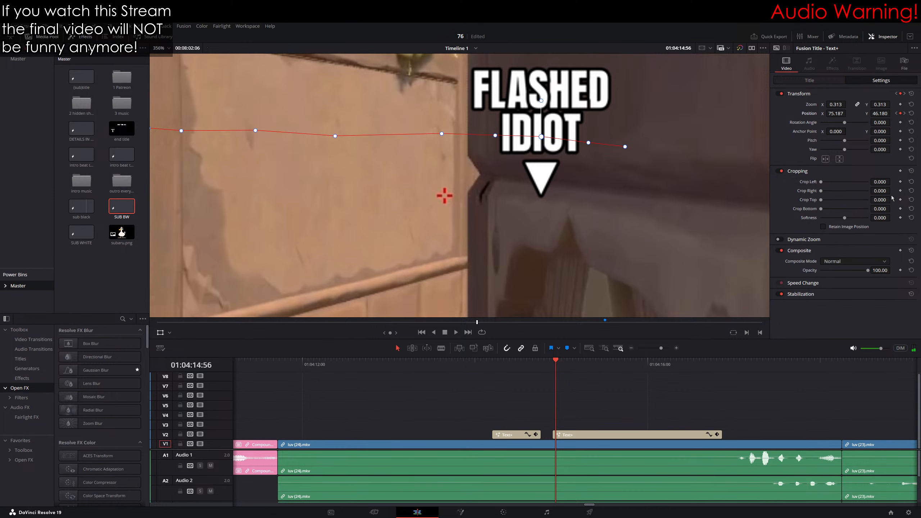
pyautogui.moveTo(881, 190); pyautogui.dragTo(776, 190)
pyautogui.press('Right')
pyautogui.press('Right')
pyautogui.press('Right')
pyautogui.press('Right')
pyautogui.press('Right')
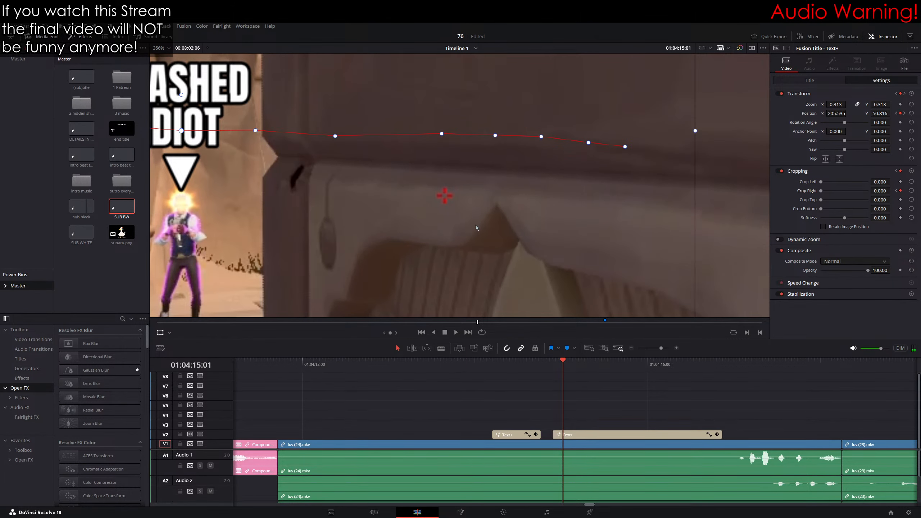
# Step: Step forward from 01:04:15:01 to 01:04:15:05 and back one frame to check the title's tracking beyond the wall
pyautogui.moveTo(277, 206); pyautogui.dragTo(673, 238)
pyautogui.scroll(-3, 674, 239)
pyautogui.press('Right')
pyautogui.press('Right')
pyautogui.press('Right')
pyautogui.press('Right')
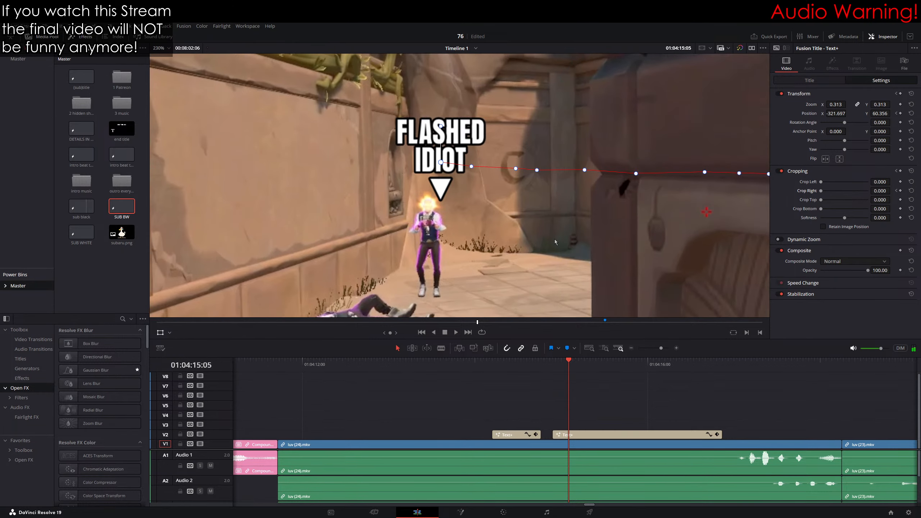
pyautogui.press('Left')
# Step: Inspect the title in the full frame and its arrow against the enemy's glowing head at 01:04:15:04
pyautogui.scroll(-5, 547, 242)
pyautogui.moveTo(548, 240); pyautogui.dragTo(345, 124)
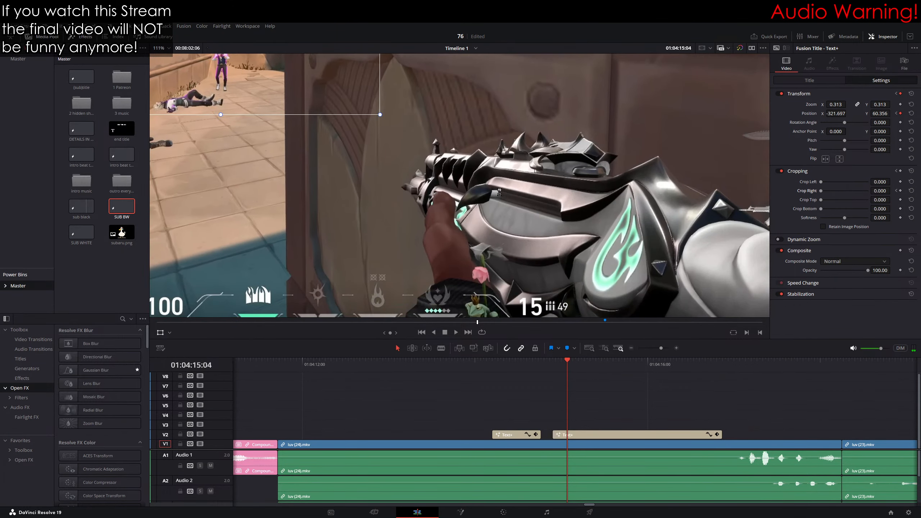
pyautogui.scroll(-2, 471, 222)
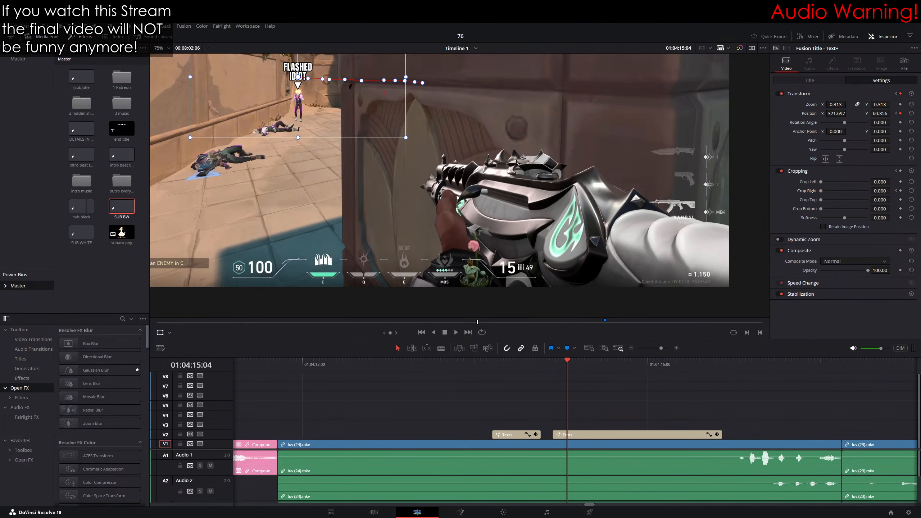
pyautogui.scroll(2, 517, 163)
pyautogui.moveTo(308, 62); pyautogui.dragTo(551, 158)
pyautogui.scroll(6, 551, 158)
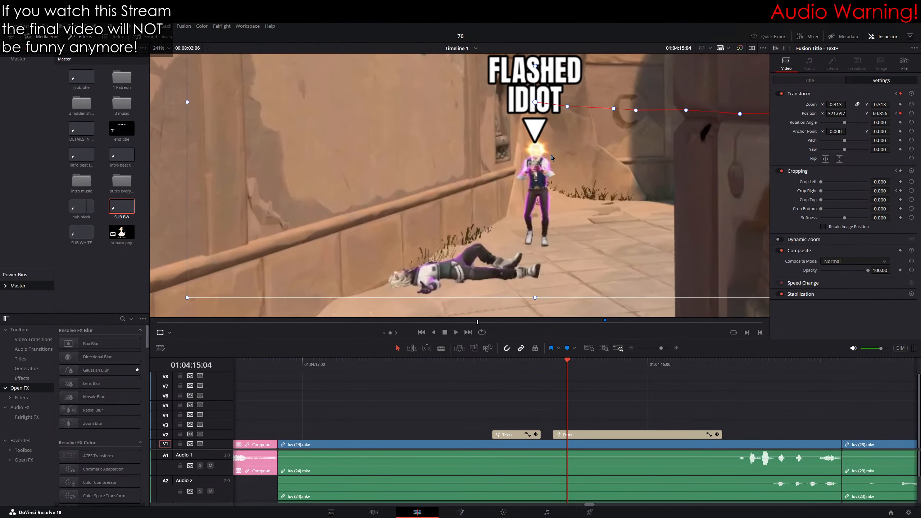
pyautogui.scroll(6, 551, 158)
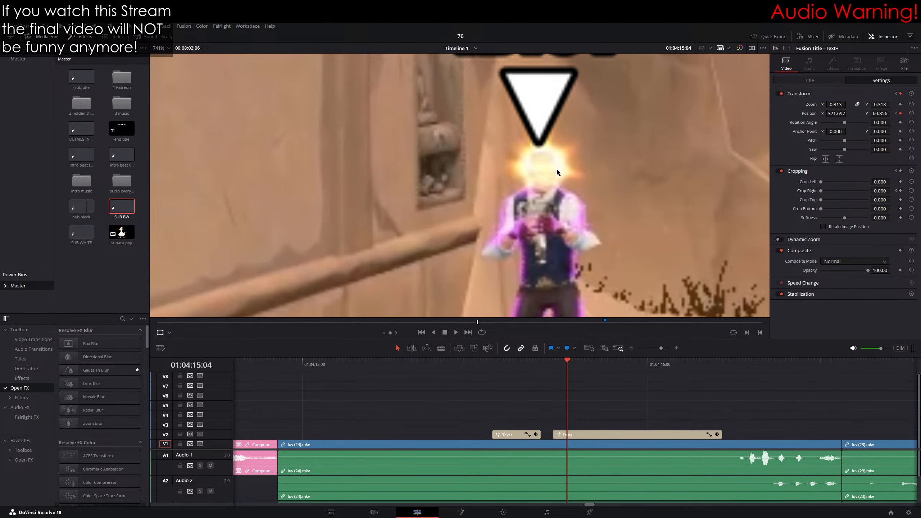
pyautogui.moveTo(557, 168); pyautogui.dragTo(484, 183)
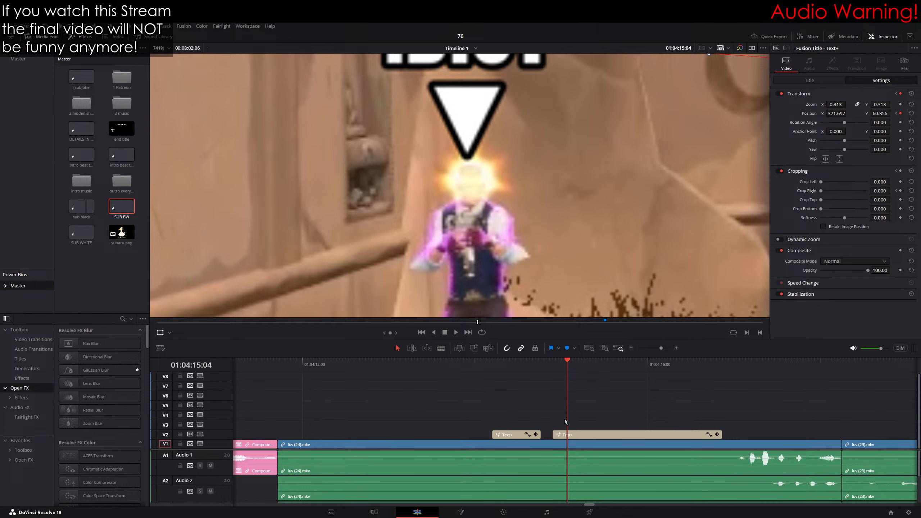
# Step: Open the FLASHED IDIOT title's composition on the Fusion page
pyautogui.scroll(1, 443, 175)
pyautogui.moveTo(503, 173); pyautogui.dragTo(489, 241)
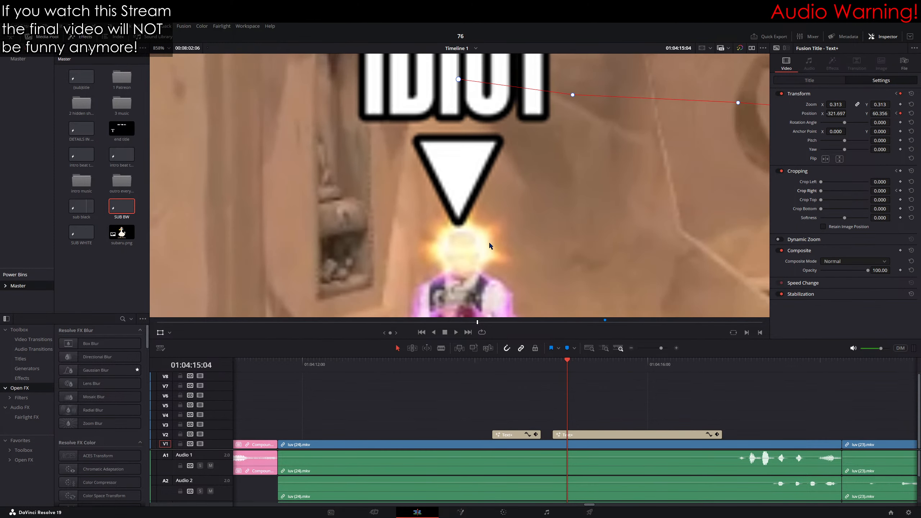
pyautogui.hotkey('shift', '5')
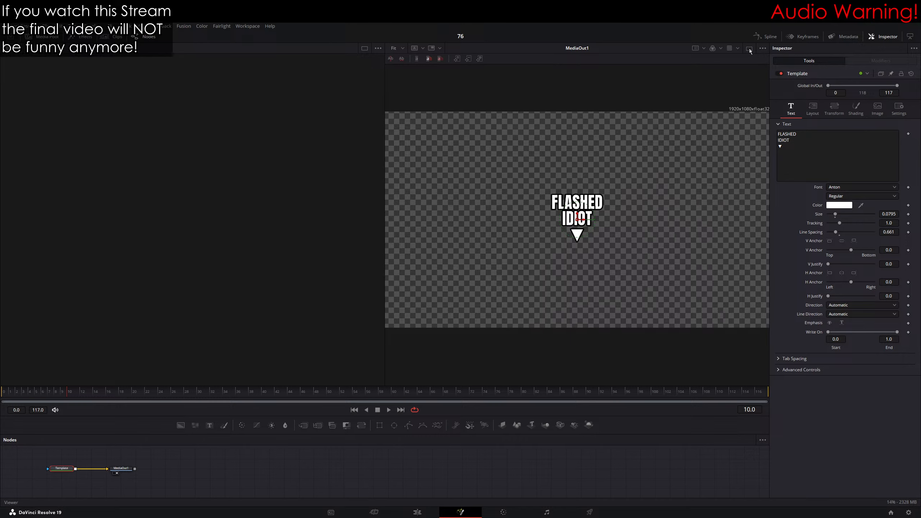
# Step: Return to the Edit page and reposition the title above the enemy's glowing head through 01:04:15:08, reaching X -360.267, Y 78.728
pyautogui.click(749, 49)
pyautogui.hotkey('shift', '4')
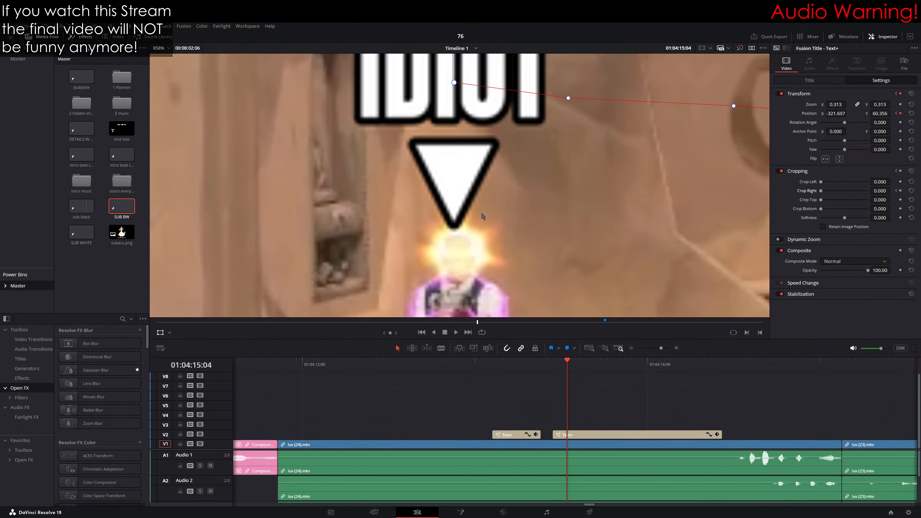
pyautogui.scroll(2, 481, 214)
pyautogui.moveTo(482, 214); pyautogui.dragTo(354, 164)
pyautogui.scroll(3, 468, 185)
pyautogui.press('Right')
pyautogui.moveTo(353, 165); pyautogui.dragTo(643, 199)
pyautogui.press('Right')
pyautogui.moveTo(582, 208); pyautogui.dragTo(470, 156)
pyautogui.press('Right')
pyautogui.press('Right')
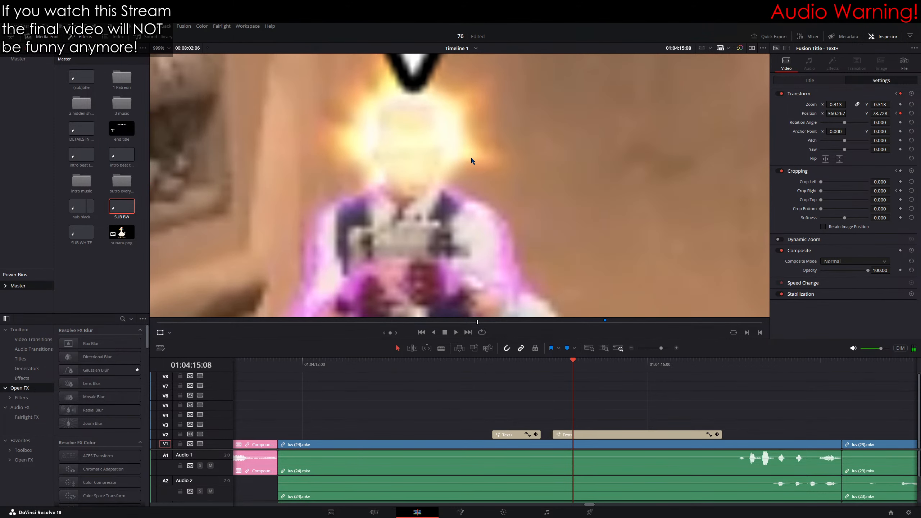
# Step: Keyframe the title's position from 01:04:15:09 to 01:04:15:13 so its arrow stays over the enemy's glowing head
pyautogui.scroll(3, 482, 281)
pyautogui.press('Right')
pyautogui.moveTo(485, 284); pyautogui.dragTo(446, 239)
pyautogui.press('Right')
pyautogui.press('Right')
pyautogui.press('Right')
pyautogui.press('Right')
pyautogui.moveTo(441, 247); pyautogui.dragTo(345, 248)
# Step: Continue tracking the title frame by frame from 01:04:15:14 to 01:04:15:20, keeping the arrow tip on the flashed head
pyautogui.press('Right')
pyautogui.press('Right')
pyautogui.press('Right')
pyautogui.press('Right')
pyautogui.moveTo(436, 215); pyautogui.dragTo(547, 231)
pyautogui.press('Right')
pyautogui.moveTo(456, 232); pyautogui.dragTo(654, 246)
pyautogui.press('Right')
pyautogui.moveTo(401, 191); pyautogui.dragTo(243, 204)
pyautogui.press('Right')
pyautogui.moveTo(488, 203); pyautogui.dragTo(433, 196)
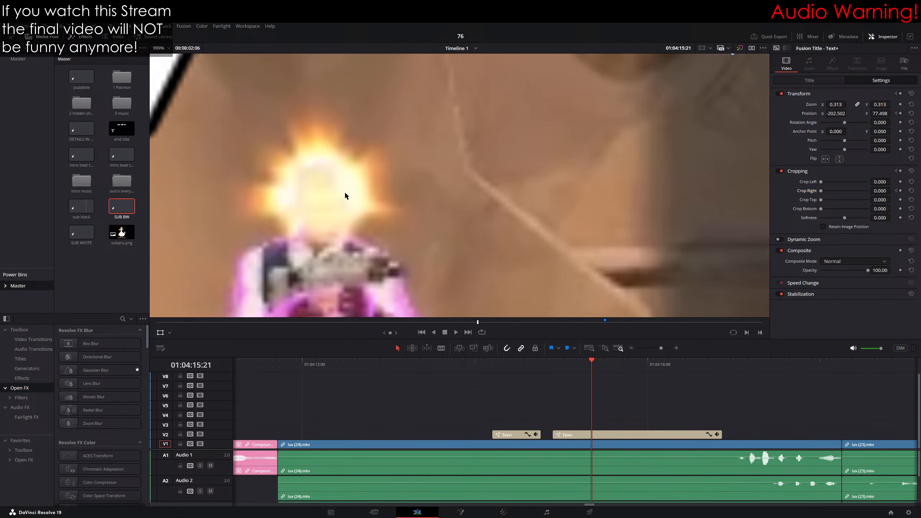
# Step: Realign the title's arrow with the fast-moving head from 01:04:15:21 to 01:04:15:24, ending at X -28.932, Y 67.836
pyautogui.moveTo(345, 194); pyautogui.dragTo(495, 199)
pyautogui.press('Right')
pyautogui.moveTo(353, 226); pyautogui.dragTo(642, 239)
pyautogui.press('Right')
pyautogui.moveTo(412, 222); pyautogui.dragTo(307, 215)
pyautogui.press('Right')
pyautogui.moveTo(278, 219); pyautogui.dragTo(434, 232)
pyautogui.scroll(-2, 453, 231)
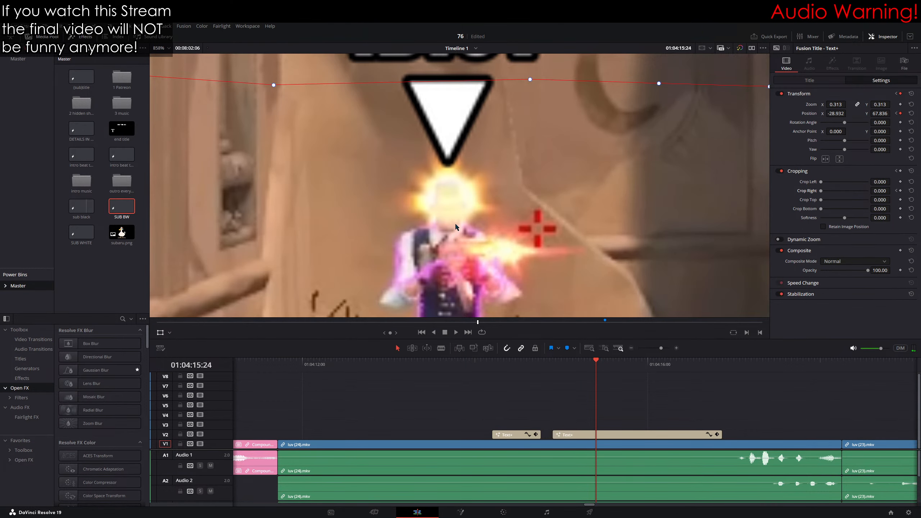
pyautogui.scroll(2, 455, 223)
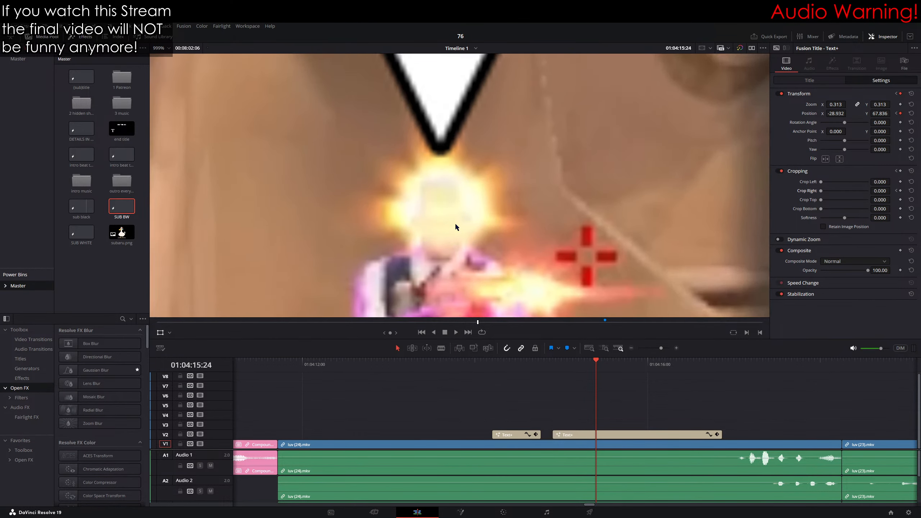
# Step: Track the title over the enemy's head from 01:04:15:25 to 01:04:15:31, ending at X 33.040, Y 58.312
pyautogui.press('Right')
pyautogui.moveTo(455, 223); pyautogui.dragTo(353, 203)
pyautogui.press('Right')
pyautogui.press('Right')
pyautogui.press('Right')
pyautogui.press('Right')
pyautogui.press('Right')
pyautogui.scroll(2, 412, 204)
pyautogui.press('Right')
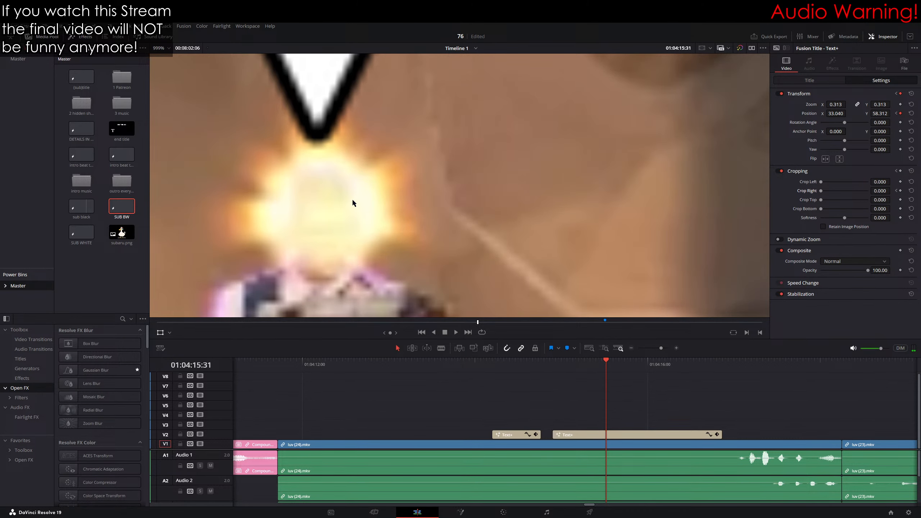
# Step: Reposition the title above the glowing head from 01:04:15:32 to 01:04:15:36, ending at X -15.617, Y 51.315
pyautogui.press('Right')
pyautogui.moveTo(337, 198); pyautogui.dragTo(388, 217)
pyautogui.press('Right')
pyautogui.press('Right')
pyautogui.press('Right')
pyautogui.press('Right')
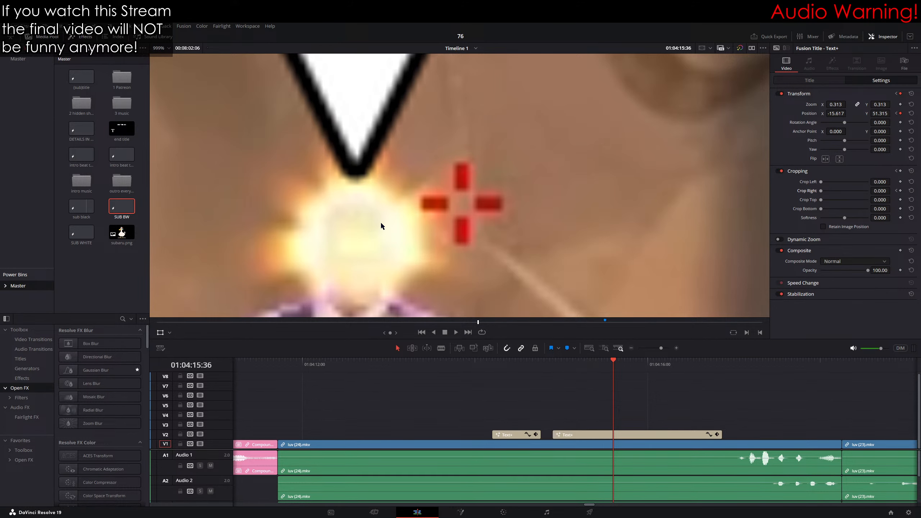
pyautogui.moveTo(381, 226); pyautogui.dragTo(437, 196)
pyautogui.scroll(-3, 436, 195)
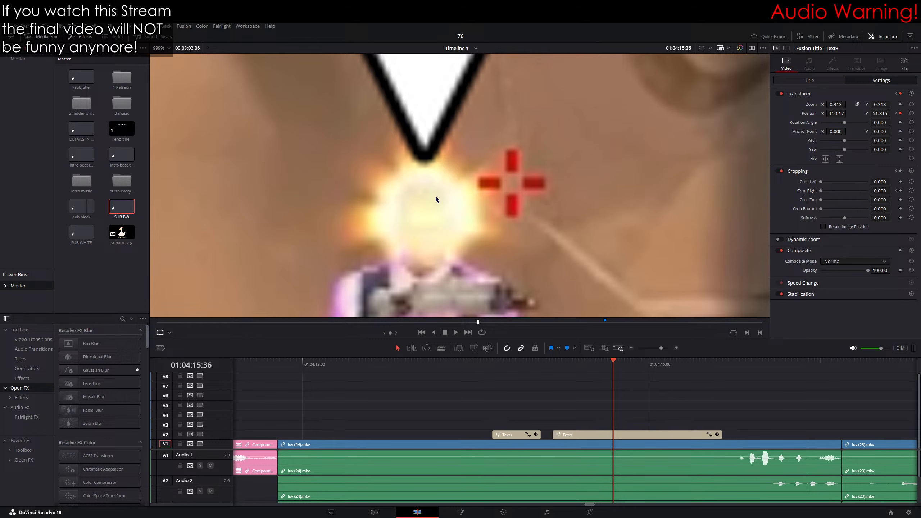
# Step: Keyframe the title's position from 01:04:15:37 to 01:04:15:42 so the arrow follows the flashed enemy's head
pyautogui.press('Right')
pyautogui.moveTo(437, 195); pyautogui.dragTo(490, 161)
pyautogui.press('Right')
pyautogui.press('Right')
pyautogui.press('Right')
pyautogui.press('Right')
pyautogui.press('Right')
pyautogui.scroll(2, 461, 184)
# Step: Keep the title's arrow centred above the glowing head from 01:04:15:43 to 01:04:15:47
pyautogui.press('Right')
pyautogui.press('Right')
pyautogui.press('Right')
pyautogui.press('Right')
pyautogui.press('Right')
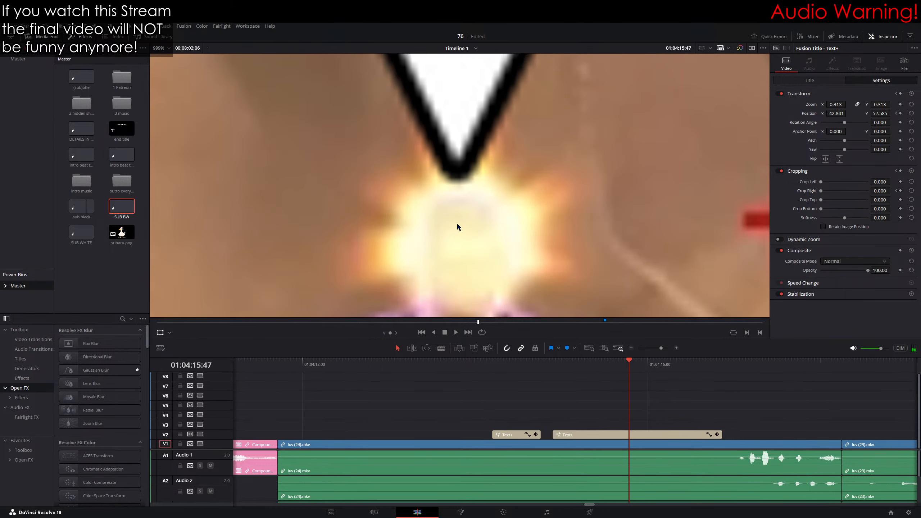
pyautogui.moveTo(456, 223)
pyautogui.mouseDown()
pyautogui.moveTo(465, 215)
pyautogui.moveTo(465, 228)
pyautogui.moveTo(459, 212)
pyautogui.moveTo(470, 214)
pyautogui.mouseUp()
# Step: Track the title to the enemy's head from 01:04:15:48 to 01:04:15:54, ending at X -54.653, Y 65.181
pyautogui.press('Right')
pyautogui.press('Right')
pyautogui.press('Right')
pyautogui.press('Right')
pyautogui.press('Right')
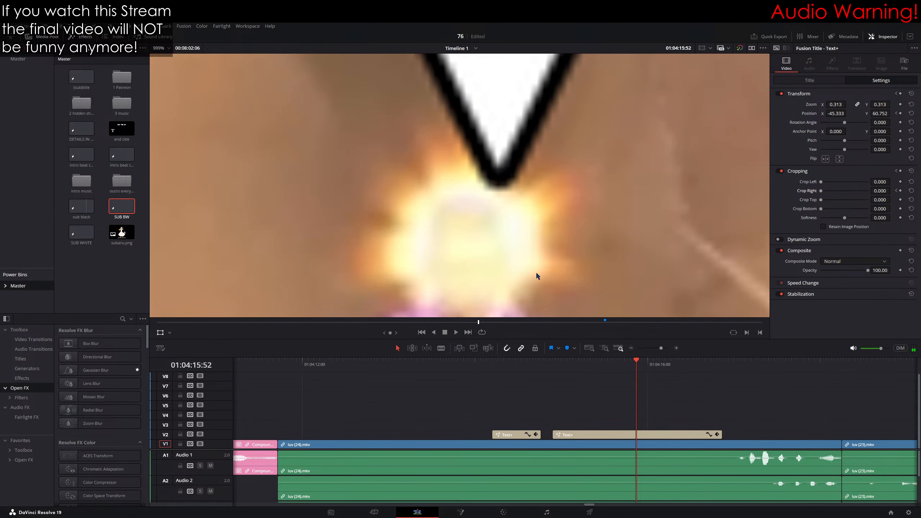
pyautogui.moveTo(537, 274); pyautogui.dragTo(489, 248)
pyautogui.press('Right')
pyautogui.press('Right')
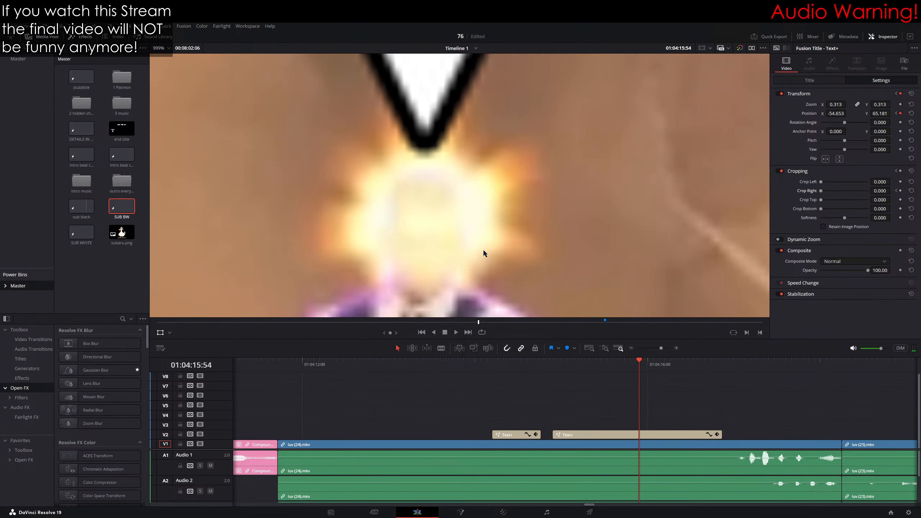
# Step: Keyframe the title's position frame by frame from 01:04:15:55 to 01:04:16:04, ending at X -80.259, Y 60.383
pyautogui.press('Right')
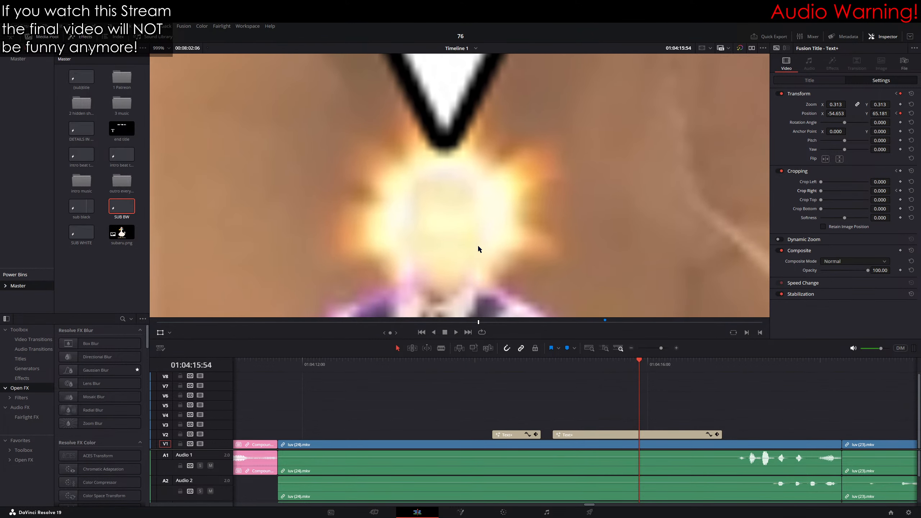
pyautogui.moveTo(478, 245); pyautogui.dragTo(446, 251)
pyautogui.press('Right')
pyautogui.press('Right')
pyautogui.press('Right')
pyautogui.press('Right')
pyautogui.press('Right')
pyautogui.press('Right')
pyautogui.press('Right')
pyautogui.press('Right')
pyautogui.press('Right')
pyautogui.moveTo(370, 236); pyautogui.dragTo(373, 252)
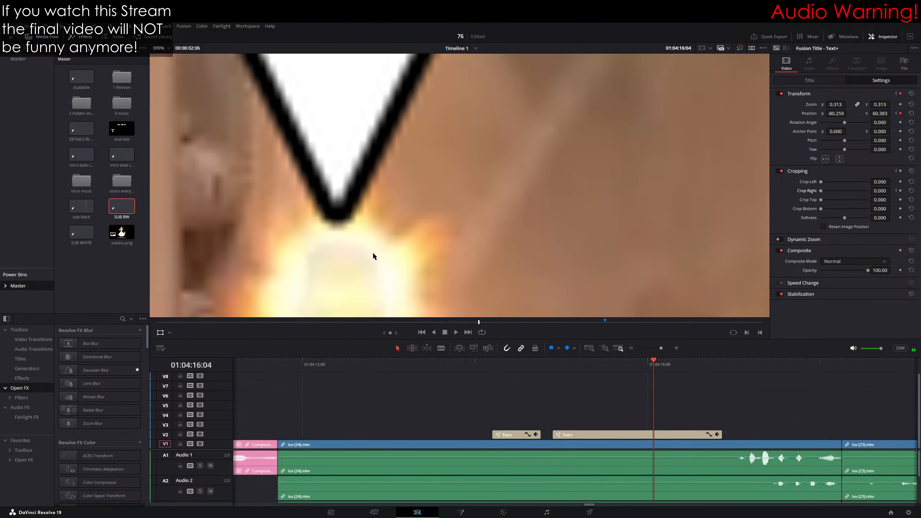
# Step: Move the title with the flashed head from 01:04:16:05 to 01:04:16:09, keeping the arrow tip at its top
pyautogui.press('Right')
pyautogui.moveTo(420, 152); pyautogui.dragTo(578, 238)
pyautogui.press('Right')
pyautogui.press('Right')
pyautogui.press('Right')
pyautogui.press('Right')
pyautogui.moveTo(595, 242); pyautogui.dragTo(454, 207)
# Step: Track the title above the glowing head from 01:04:16:10 to 01:04:16:17, ending at X 18.365, Y 28.577
pyautogui.press('Right')
pyautogui.press('Right')
pyautogui.press('Right')
pyautogui.press('Right')
pyautogui.moveTo(451, 204); pyautogui.dragTo(469, 191)
pyautogui.scroll(2, 435, 177)
pyautogui.press('Right')
pyautogui.press('Right')
pyautogui.press('Right')
pyautogui.press('Right')
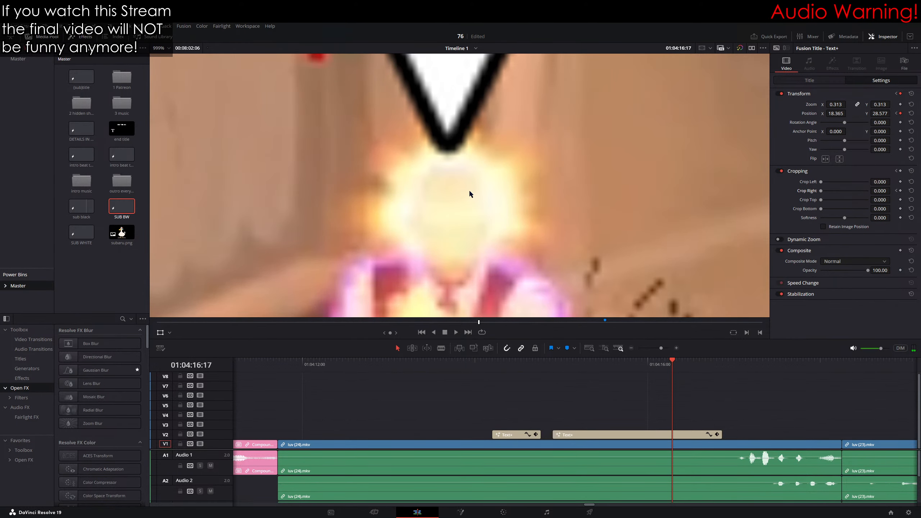
# Step: Realign the title's arrow with the head from 01:04:16:18 to 01:04:16:22, ending at X 12.043, Y 35.643
pyautogui.press('Right')
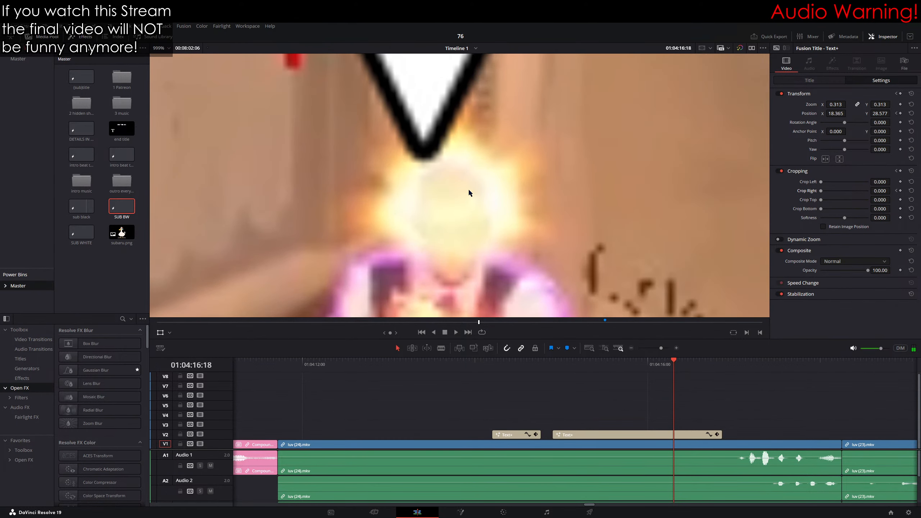
pyautogui.moveTo(467, 188); pyautogui.dragTo(440, 169)
pyautogui.press('Right')
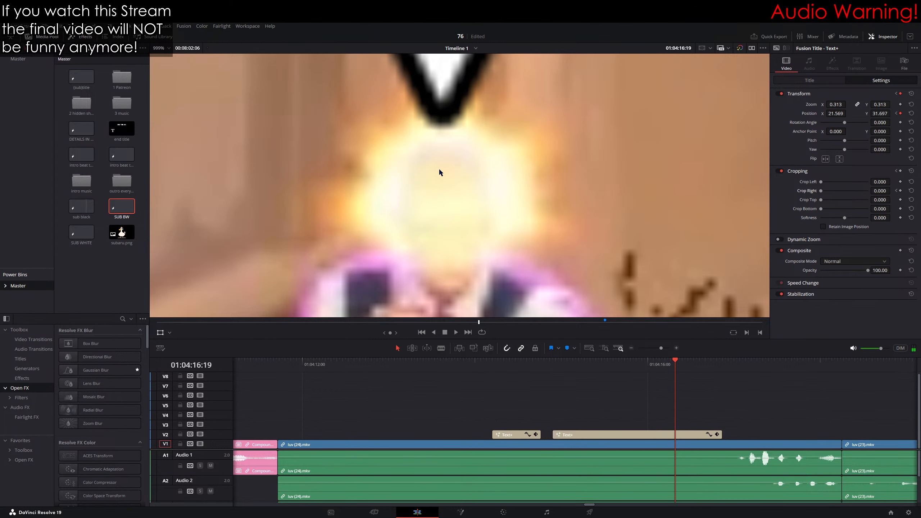
pyautogui.press('Right')
pyautogui.moveTo(442, 201)
pyautogui.mouseDown()
pyautogui.moveTo(427, 191)
pyautogui.moveTo(446, 188)
pyautogui.moveTo(439, 197)
pyautogui.mouseUp()
pyautogui.press('Right')
pyautogui.press('Right')
pyautogui.moveTo(531, 232); pyautogui.dragTo(498, 210)
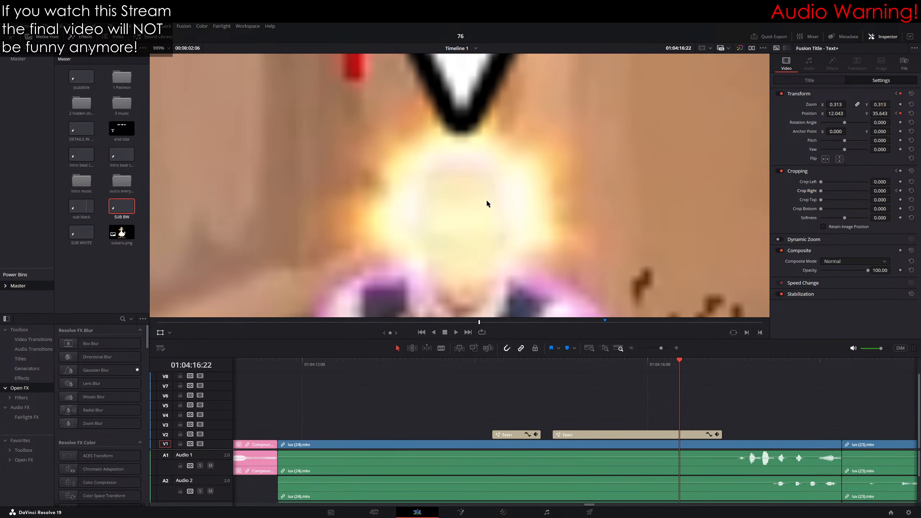
# Step: Raise the title with the enemy's head from 01:04:16:23 to 01:04:16:26, ending at X 3.474, Y 51.426
pyautogui.press('Right')
pyautogui.press('Right')
pyautogui.moveTo(532, 226); pyautogui.dragTo(504, 141)
pyautogui.press('Right')
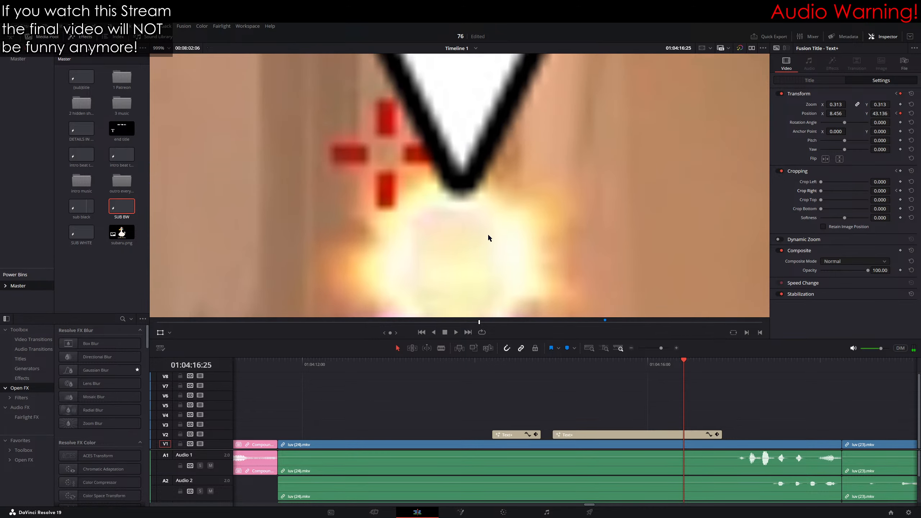
pyautogui.press('Right')
pyautogui.moveTo(488, 234); pyautogui.dragTo(442, 159)
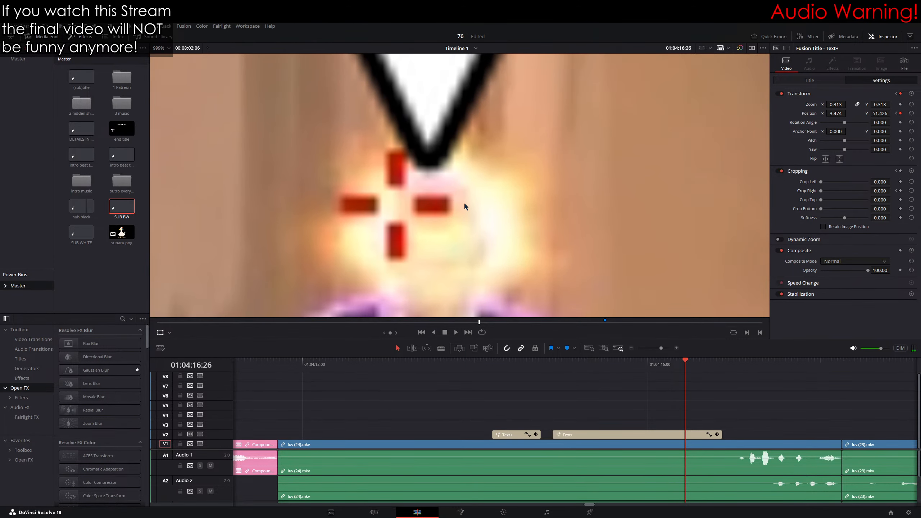
# Step: Keyframe the title above the enemy's head from 01:04:16:27 to 01:04:16:30, ending at X -4.656, Y 69.600
pyautogui.press('Right')
pyautogui.moveTo(463, 202); pyautogui.dragTo(409, 113)
pyautogui.press('Right')
pyautogui.moveTo(486, 234); pyautogui.dragTo(459, 194)
pyautogui.press('Right')
pyautogui.press('Right')
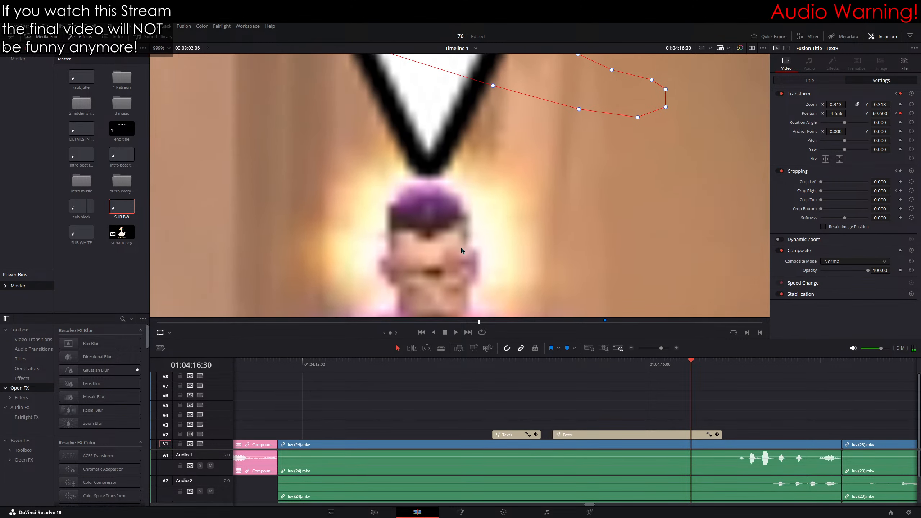
# Step: Track the title over the enemy from 01:04:16:31 to 01:04:16:35, ending at X 1.767, Y 75.619
pyautogui.press('Right')
pyautogui.moveTo(462, 249); pyautogui.dragTo(460, 175)
pyautogui.press('Right')
pyautogui.press('Right')
pyautogui.press('Right')
pyautogui.press('Right')
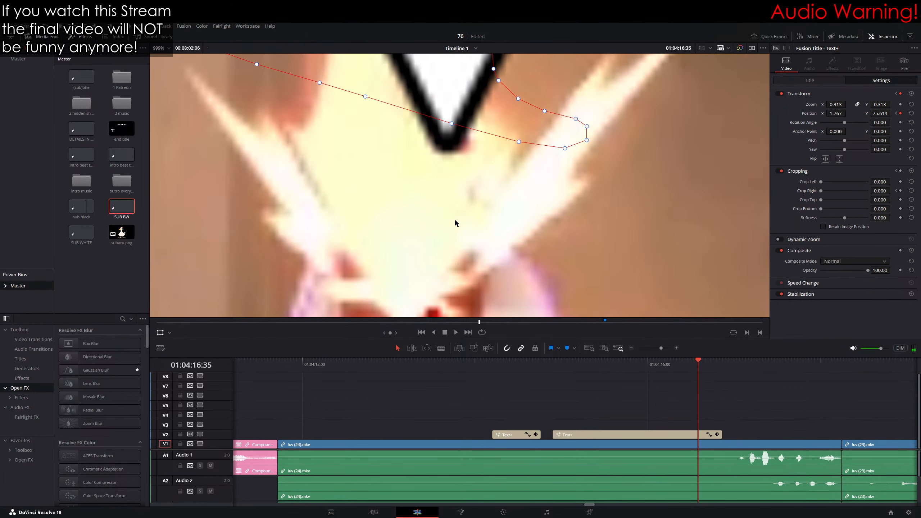
# Step: Adjust the title's position over the enemy's head during the bright burst from 01:04:16:36 to 01:04:16:38
pyautogui.moveTo(455, 219); pyautogui.dragTo(456, 191)
pyautogui.press('Right')
pyautogui.moveTo(462, 227); pyautogui.dragTo(471, 292)
pyautogui.press('Right')
pyautogui.press('Right')
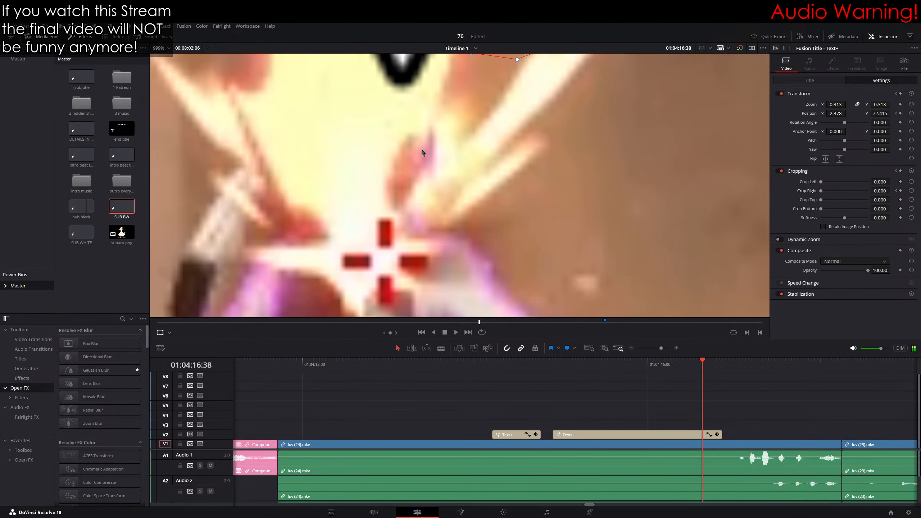
# Step: Follow the hit enemy's head with the title's arrow from 01:04:16:39 to 01:04:16:43, passing X 1.055, Y 71.652 at 01:04:16:40
pyautogui.press('Right')
pyautogui.press('Right')
pyautogui.press('Right')
pyautogui.press('Right')
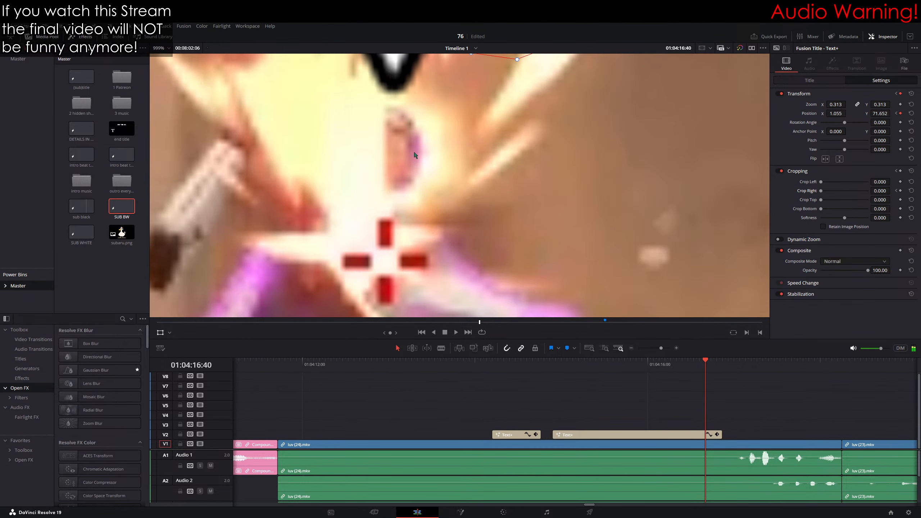
pyautogui.press('Right')
pyautogui.press('Right')
pyautogui.press('Right')
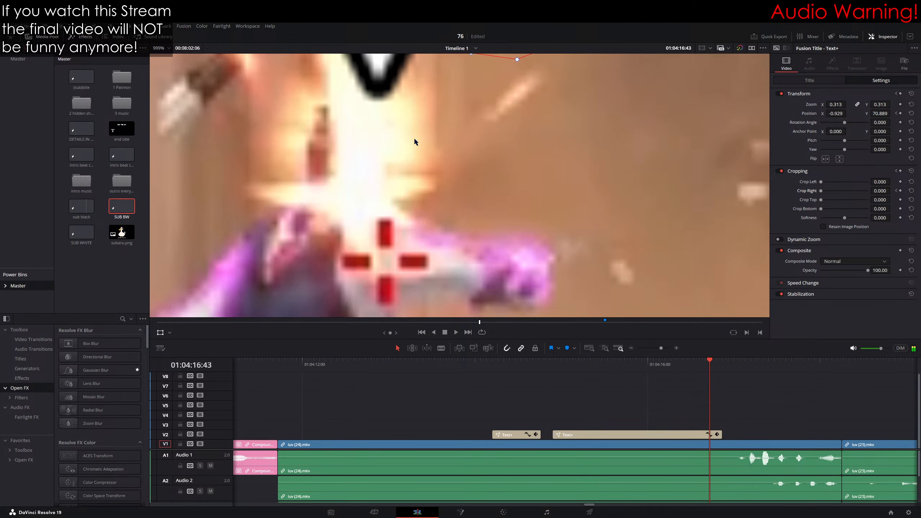
# Step: Move the title with the enemy's tilting head through 01:04:16:48, setting X -8.966, Y 66.260 at 01:04:16:47
pyautogui.press('Right')
pyautogui.press('Right')
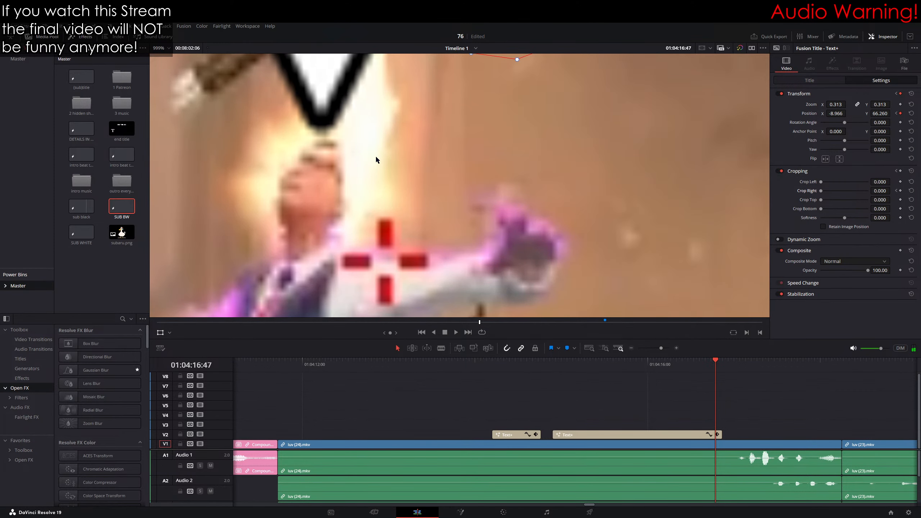
pyautogui.press('Right')
pyautogui.press('Right')
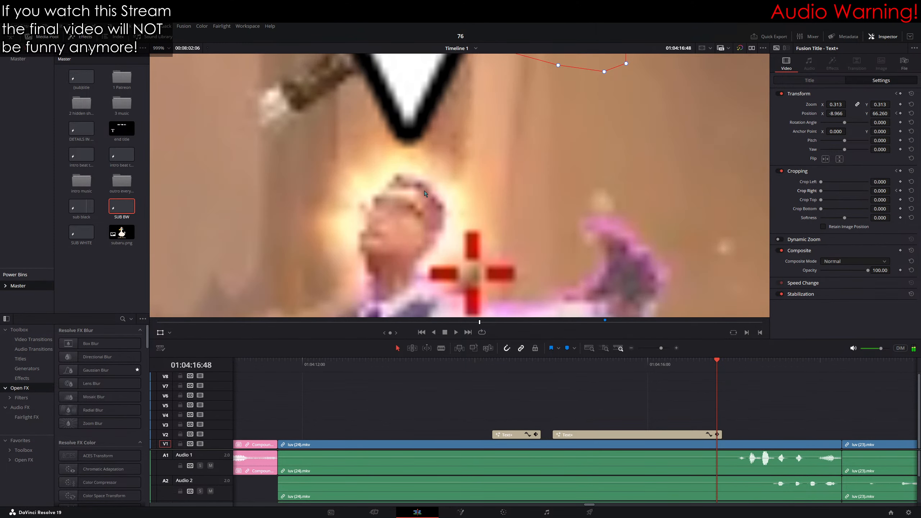
pyautogui.moveTo(421, 210); pyautogui.dragTo(386, 262)
pyautogui.moveTo(397, 254); pyautogui.dragTo(508, 165)
# Step: Finish tracking the title over the enemy's head from 01:04:16:49 through the title clip's last frame
pyautogui.press('Right')
pyautogui.scroll(-2, 351, 285)
pyautogui.moveTo(544, 182); pyautogui.dragTo(324, 263)
pyautogui.press('Right')
pyautogui.moveTo(324, 263); pyautogui.dragTo(601, 239)
pyautogui.moveTo(597, 237); pyautogui.dragTo(705, 234)
pyautogui.press('Right')
pyautogui.scroll(-1, 432, 223)
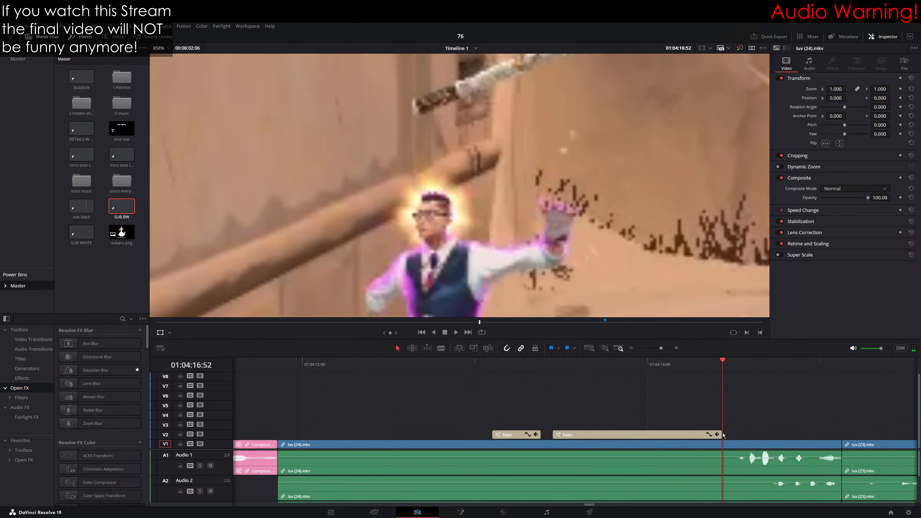
# Step: Extend the FLASHED IDIOT title clip past 01:04:16:52 and follow the enemy's head at 01:04:16:52 and 01:04:16:53
pyautogui.moveTo(722, 437); pyautogui.dragTo(773, 434)
pyautogui.scroll(1, 399, 221)
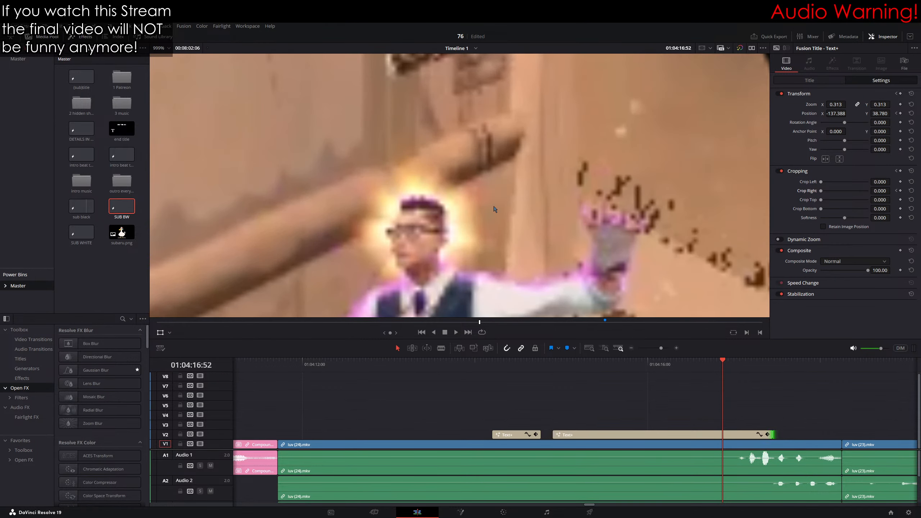
pyautogui.moveTo(641, 218); pyautogui.dragTo(393, 208)
pyautogui.press('Right')
pyautogui.scroll(-2, 486, 209)
pyautogui.scroll(-4, 633, 201)
pyautogui.moveTo(393, 208); pyautogui.dragTo(289, 215)
pyautogui.scroll(4, 629, 208)
pyautogui.press('Right')
# Step: Shift the title with the enemy to X -581.812, Y 28.586 at 01:04:16:54 and X -882.658, Y 20.178 at 01:04:16:55
pyautogui.moveTo(289, 214); pyautogui.dragTo(640, 217)
pyautogui.moveTo(574, 215); pyautogui.dragTo(503, 219)
pyautogui.scroll(-2, 336, 220)
pyautogui.press('Right')
pyautogui.scroll(-3, 545, 217)
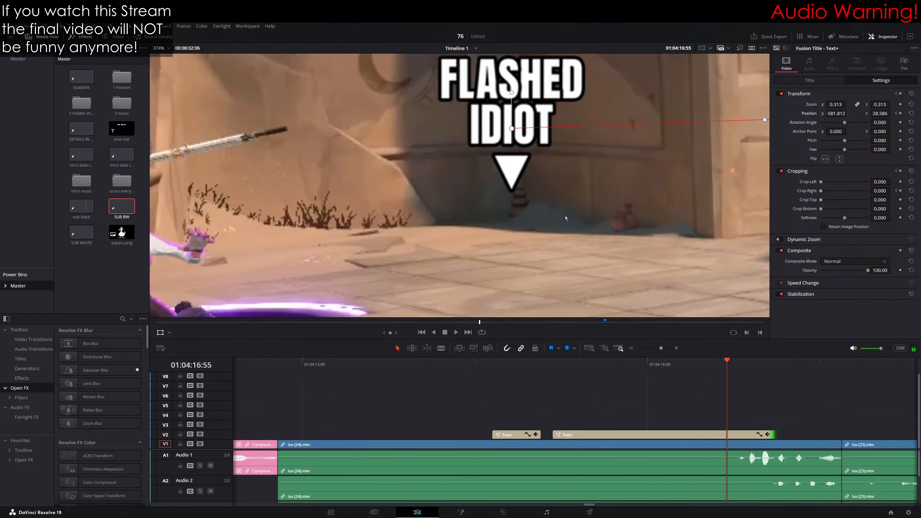
pyautogui.scroll(-2, 567, 219)
pyautogui.moveTo(676, 244); pyautogui.dragTo(408, 229)
pyautogui.moveTo(351, 223); pyautogui.dragTo(510, 204)
pyautogui.press('Right')
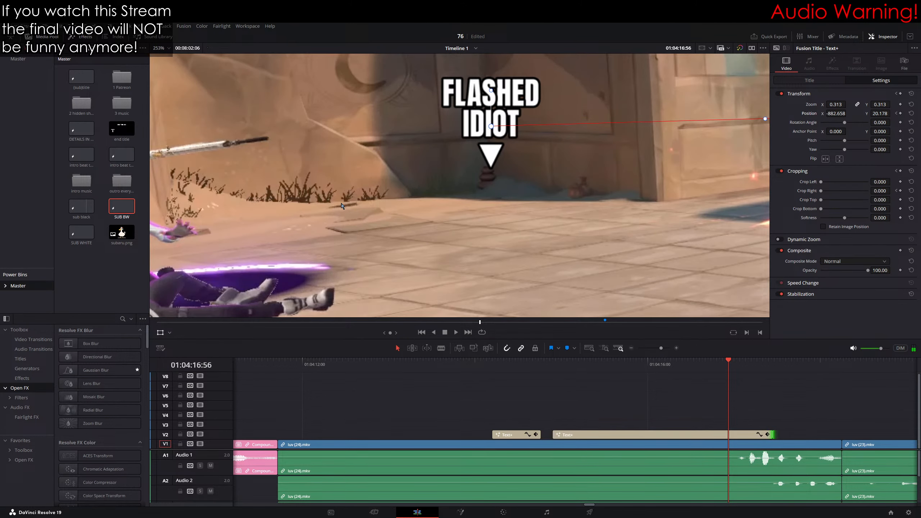
# Step: Move the title off the frame edge with the enemy from 01:04:16:56, at X -1301.55, Y 5.175, and trim its clip shortly after 01:04:16:57
pyautogui.moveTo(341, 204); pyautogui.dragTo(255, 219)
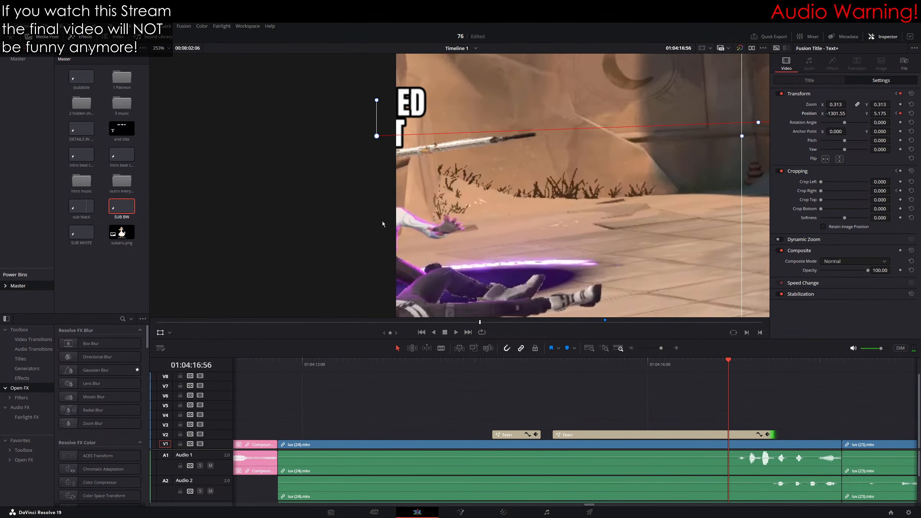
pyautogui.press('Right')
pyautogui.moveTo(483, 210); pyautogui.dragTo(377, 208)
pyautogui.moveTo(776, 434); pyautogui.dragTo(724, 435)
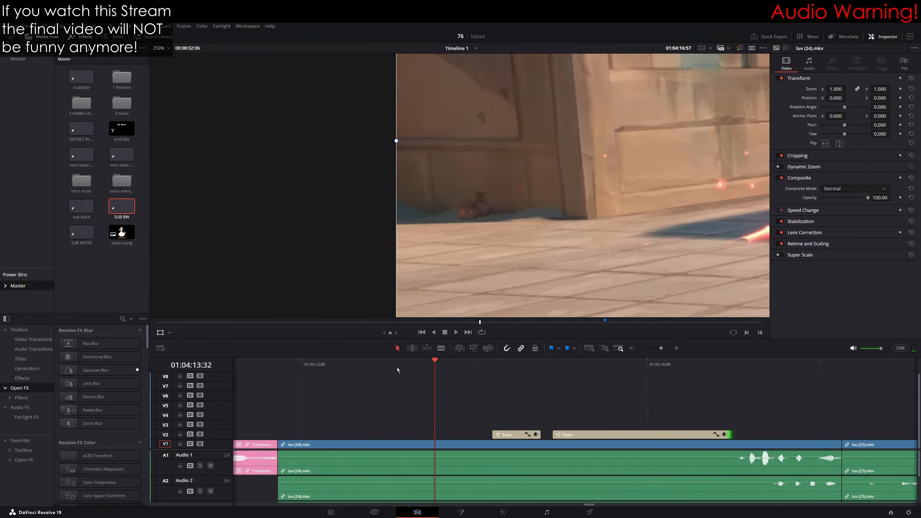
# Step: Return to the start of the luv (24) clip, show the whole frame in the viewer and turn off the on-screen transform controls
pyautogui.moveTo(398, 370); pyautogui.dragTo(270, 371)
pyautogui.press('Down')
pyautogui.scroll(-10, 459, 193)
pyautogui.moveTo(506, 188); pyautogui.dragTo(399, 185)
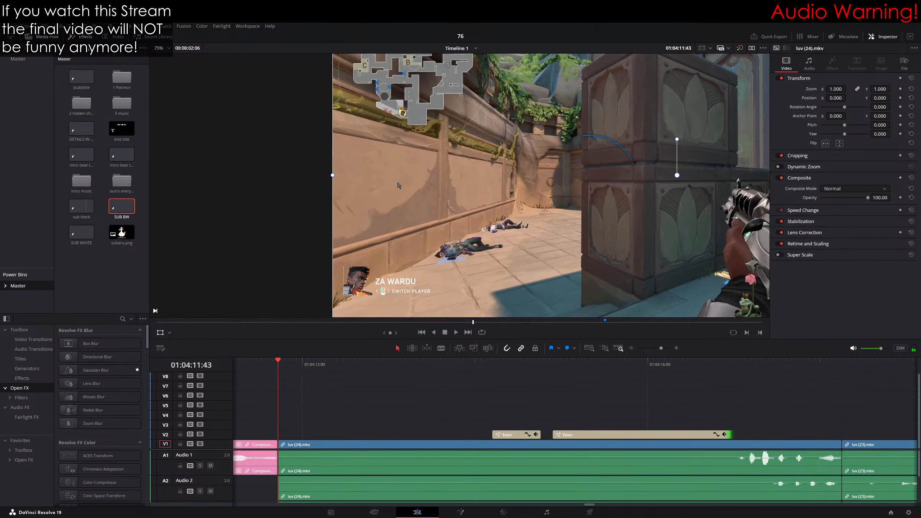
pyautogui.scroll(-4, 517, 183)
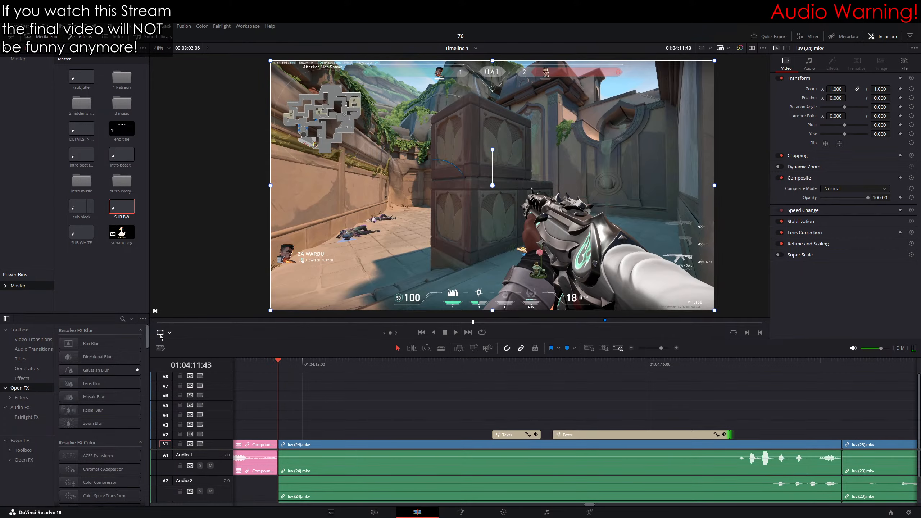
pyautogui.click(160, 333)
pyautogui.moveTo(450, 216); pyautogui.dragTo(435, 217)
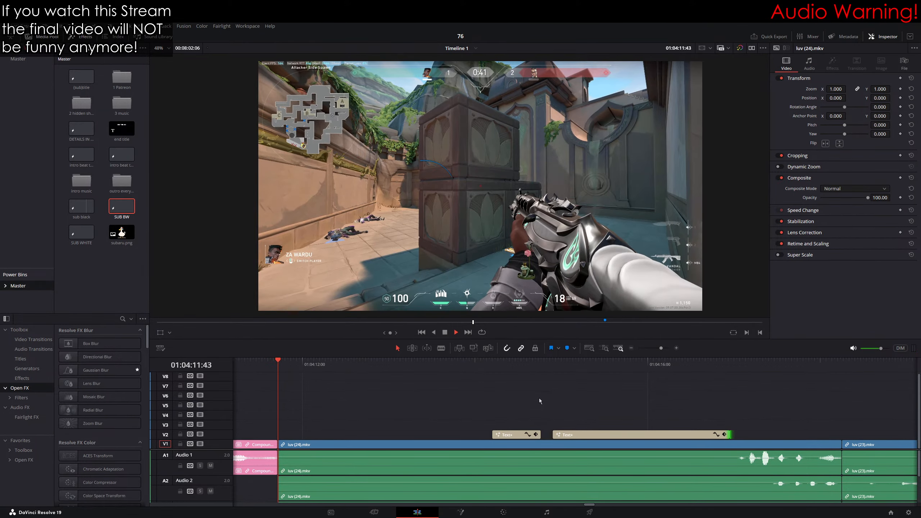
# Step: Play the luv (24) clip from its start and replay the FLASHED IDIOT section to check the tracked labels
pyautogui.press('space')
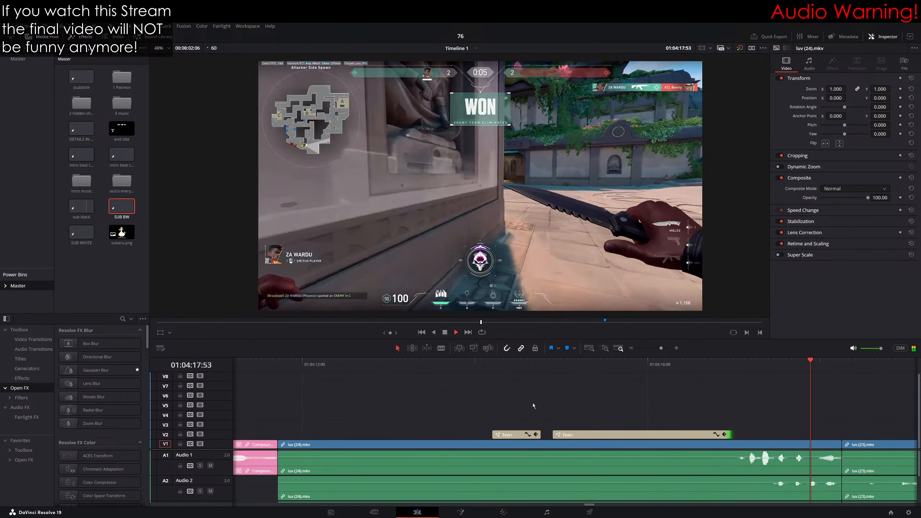
pyautogui.press('space')
pyautogui.click(516, 368)
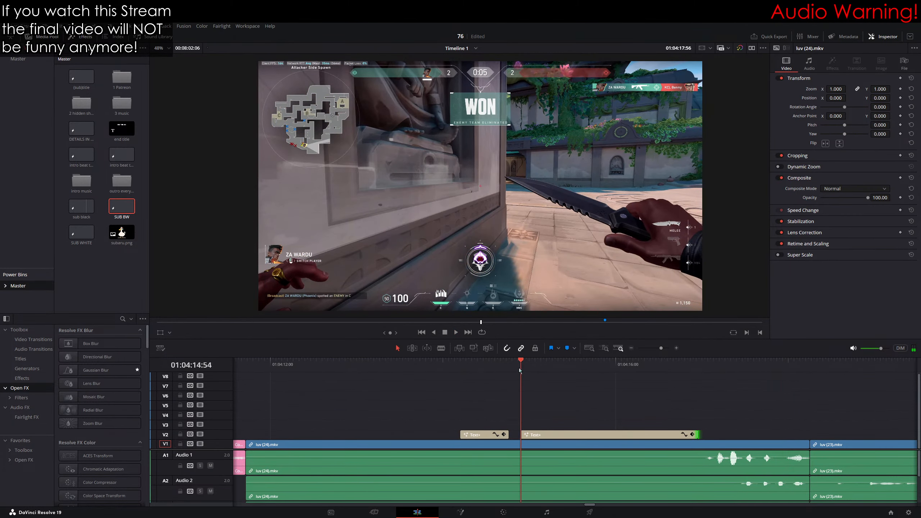
pyautogui.press('space')
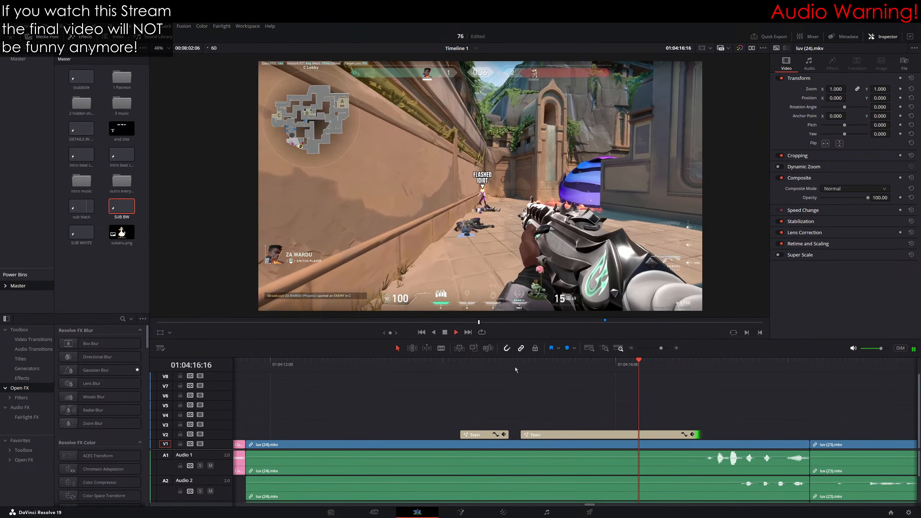
pyautogui.press('space')
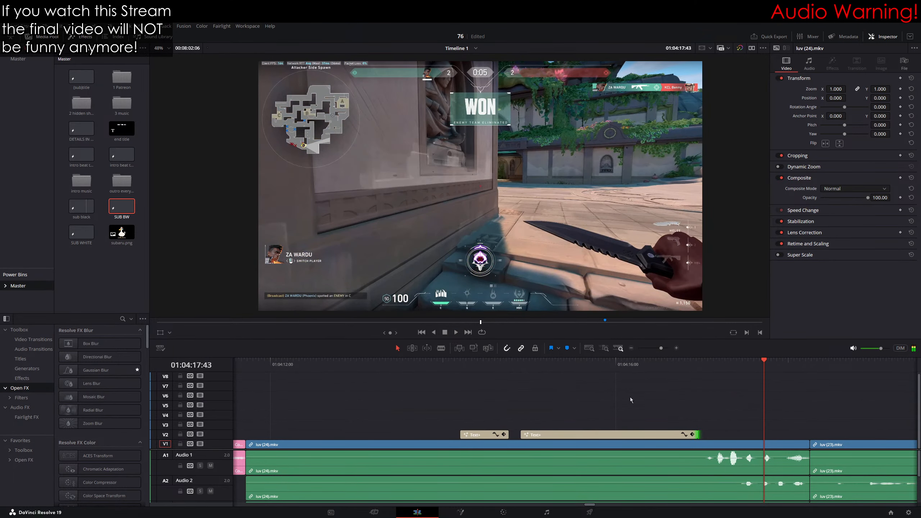
# Step: Combine both title clips and the luv (24) clip into a compound clip and colour it orange
pyautogui.hscroll(-1, 631, 398)
pyautogui.click(613, 434)
pyautogui.keyDown('shift'); pyautogui.click(602, 446); pyautogui.keyUp('shift')
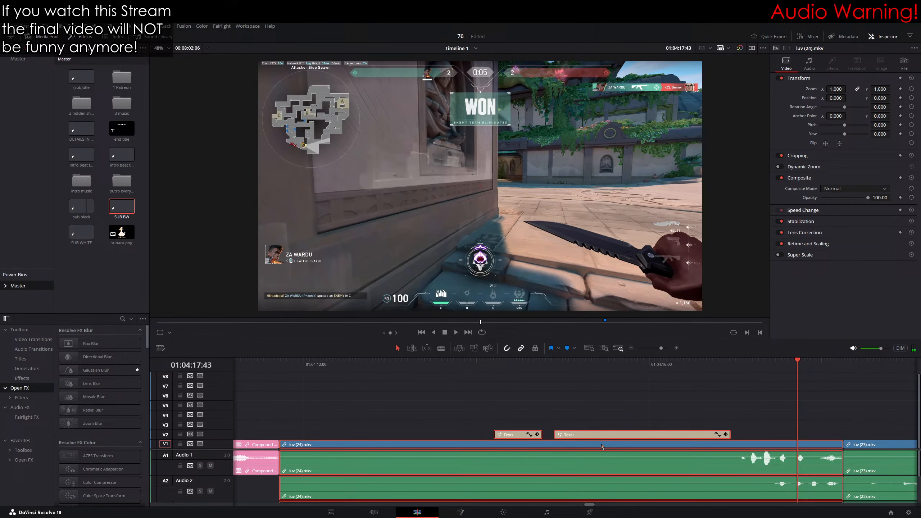
pyautogui.rightClick(601, 446)
pyautogui.click(647, 199)
pyautogui.click(515, 269)
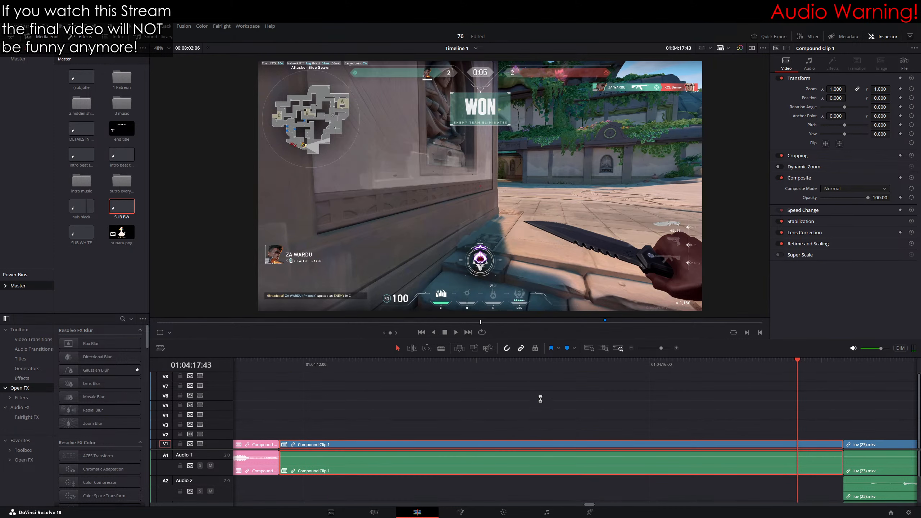
pyautogui.press('F1')
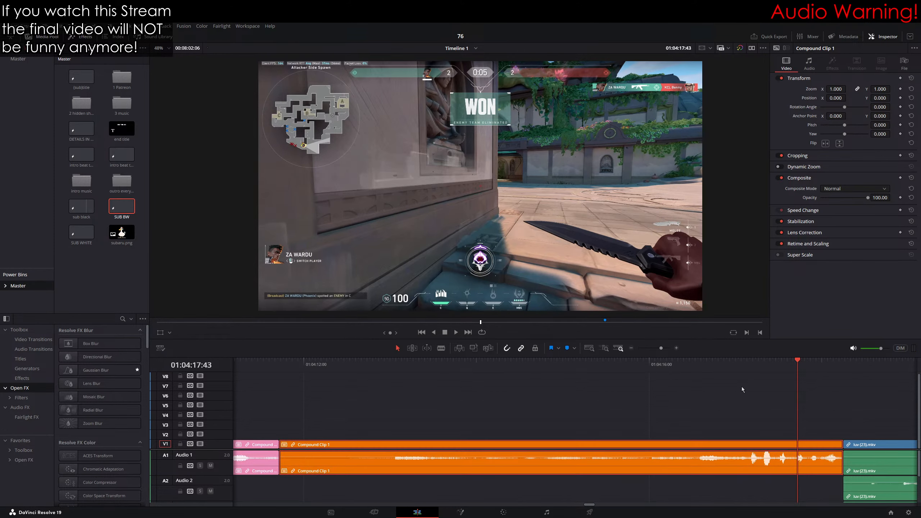
# Step: Play the luv (23) clip from its start at 01:04:18:15 through to the lost round to review it
pyautogui.click(743, 389)
pyautogui.hscroll(5, 743, 389)
pyautogui.click(483, 364)
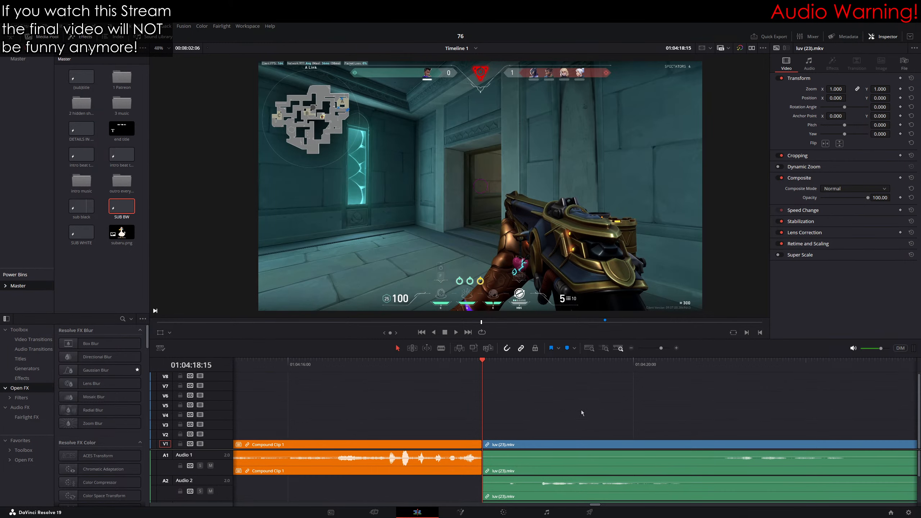
pyautogui.moveTo(582, 411); pyautogui.dragTo(463, 388)
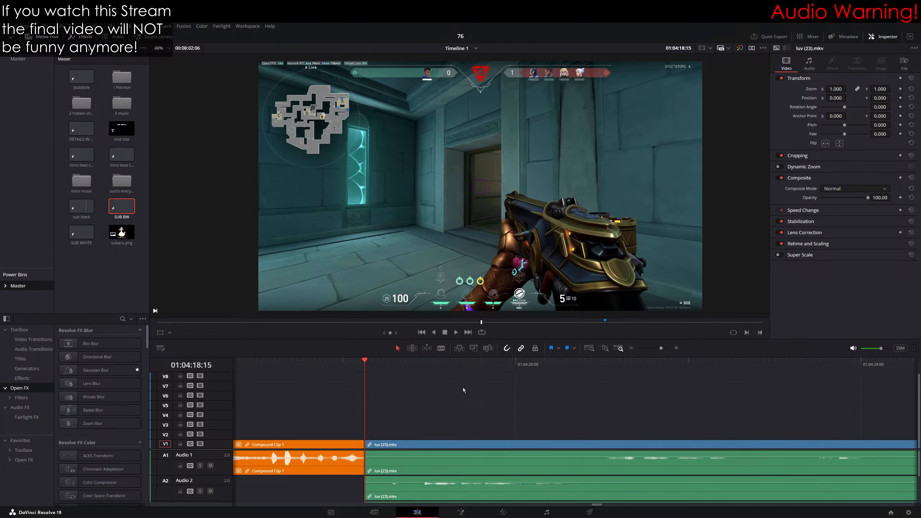
pyautogui.moveTo(498, 398); pyautogui.dragTo(407, 388)
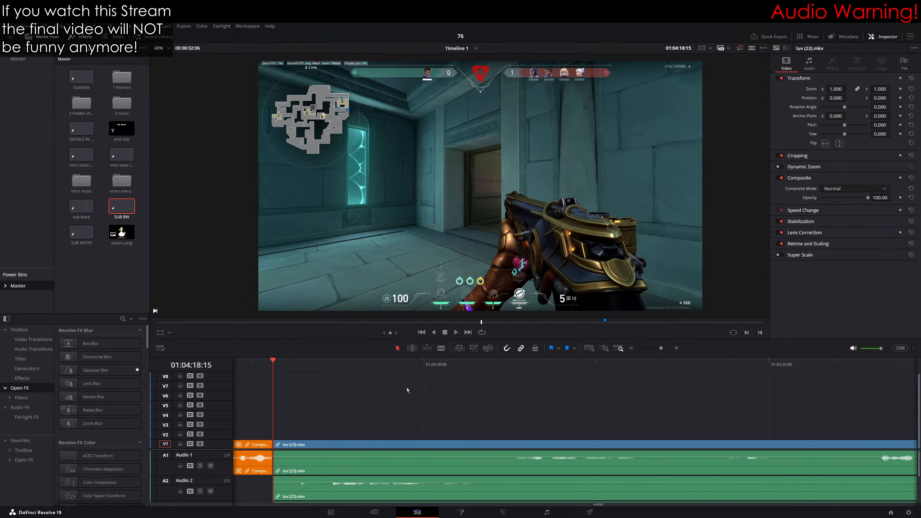
pyautogui.moveTo(407, 388); pyautogui.dragTo(380, 381)
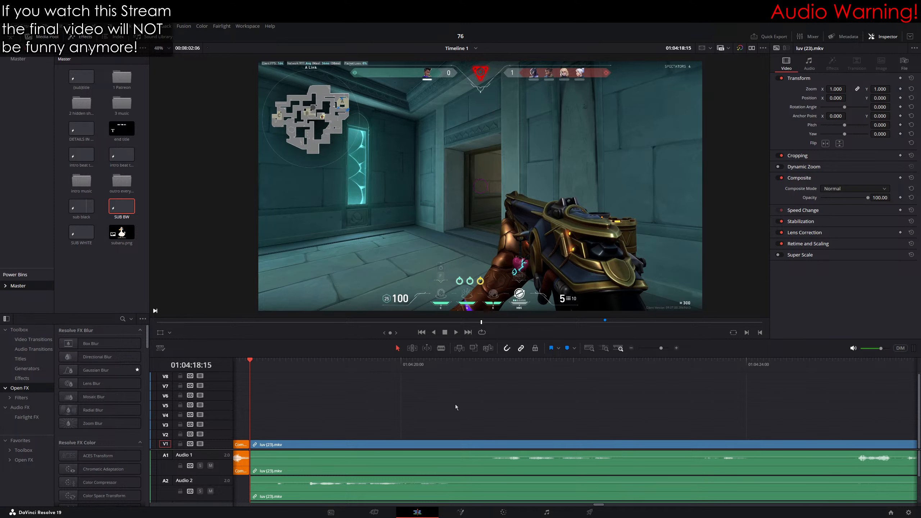
pyautogui.moveTo(455, 405); pyautogui.dragTo(455, 398)
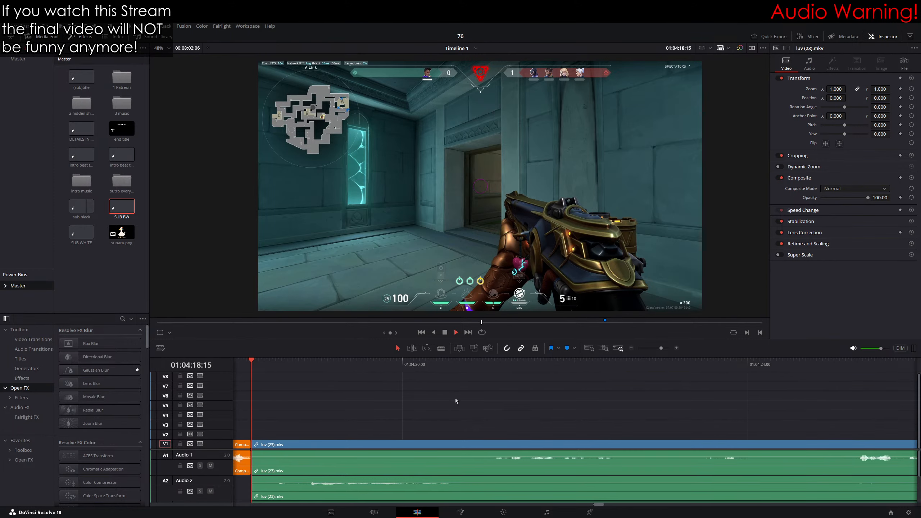
pyautogui.press('space')
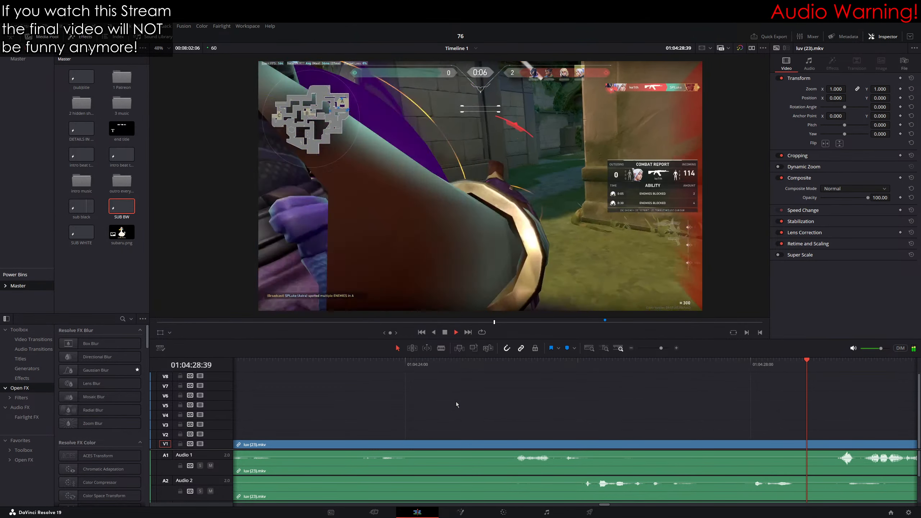
pyautogui.press('space')
# Step: Paste the SUBTITLE title onto V2 above luv (23) at 01:04:18:56 and extend its end to about 01:04:27:50
pyautogui.hscroll(-5, 394, 414)
pyautogui.hscroll(-2, 394, 412)
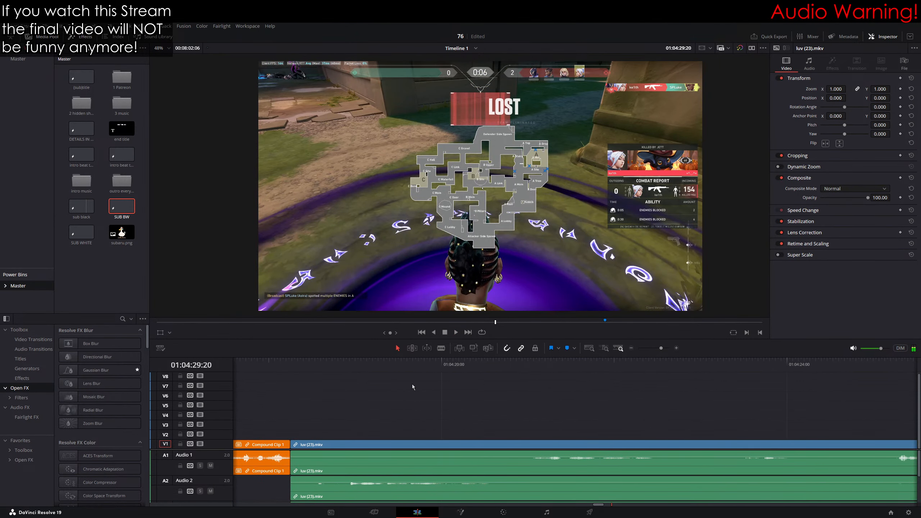
pyautogui.moveTo(323, 366); pyautogui.dragTo(350, 372)
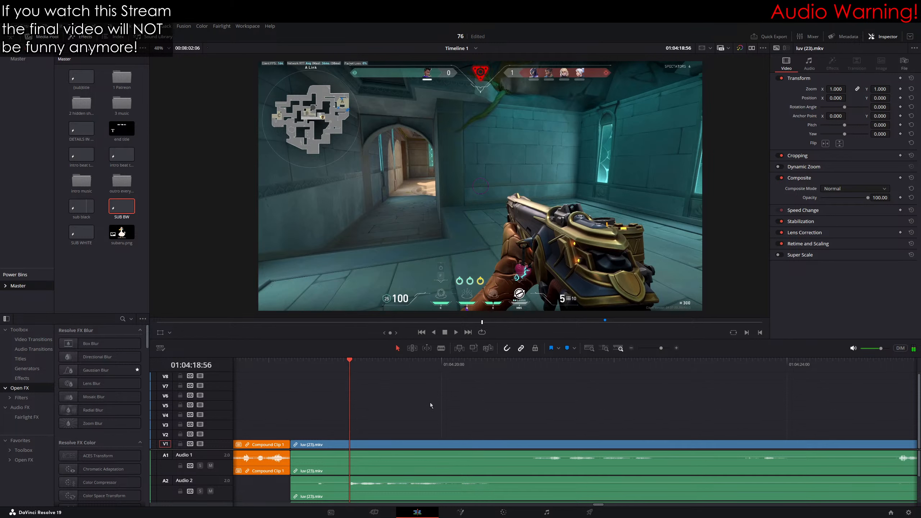
pyautogui.hscroll(2, 472, 398)
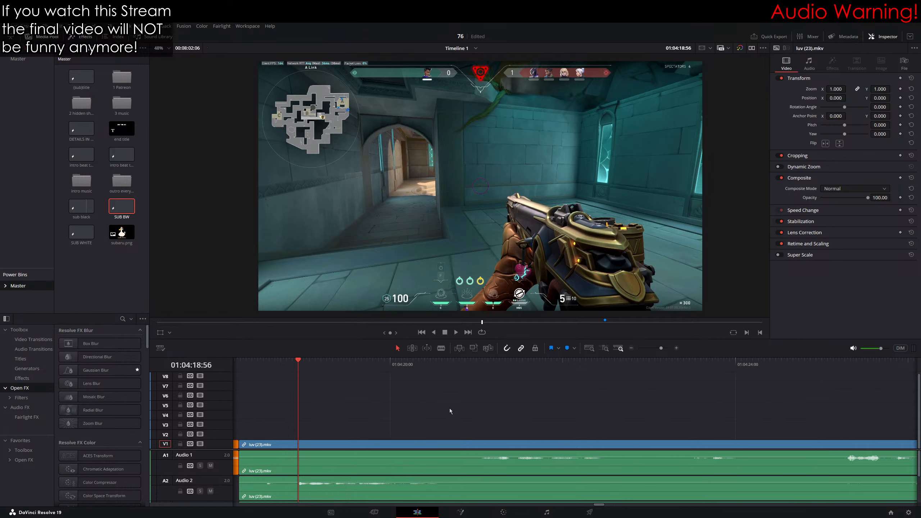
pyautogui.click(632, 348)
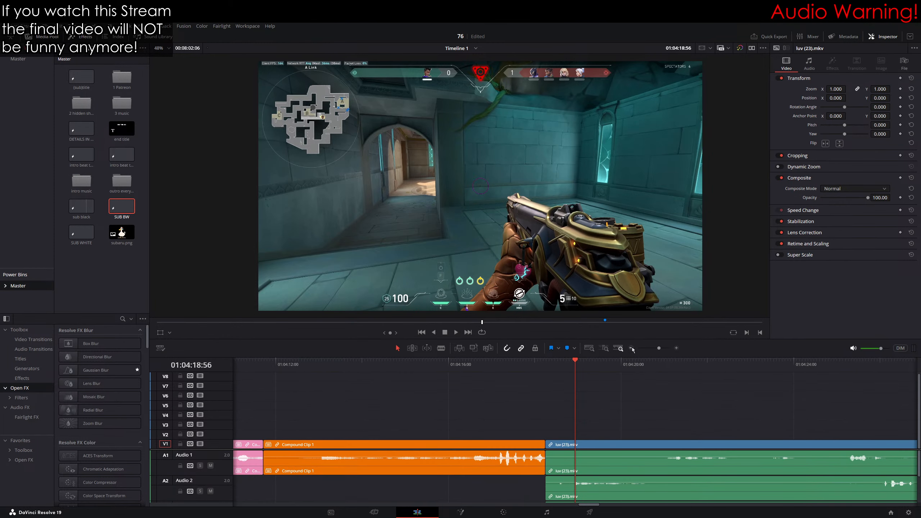
pyautogui.hscroll(5, 464, 387)
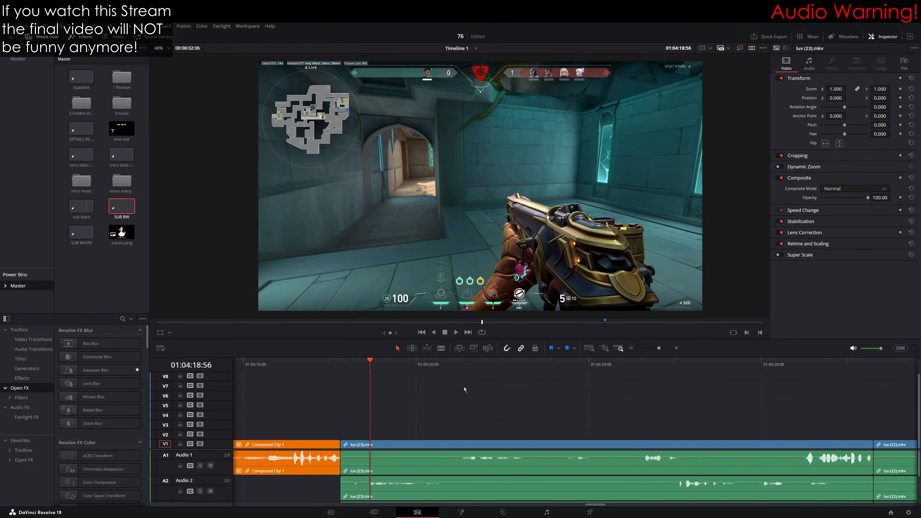
pyautogui.click(678, 348)
pyautogui.hscroll(4, 656, 414)
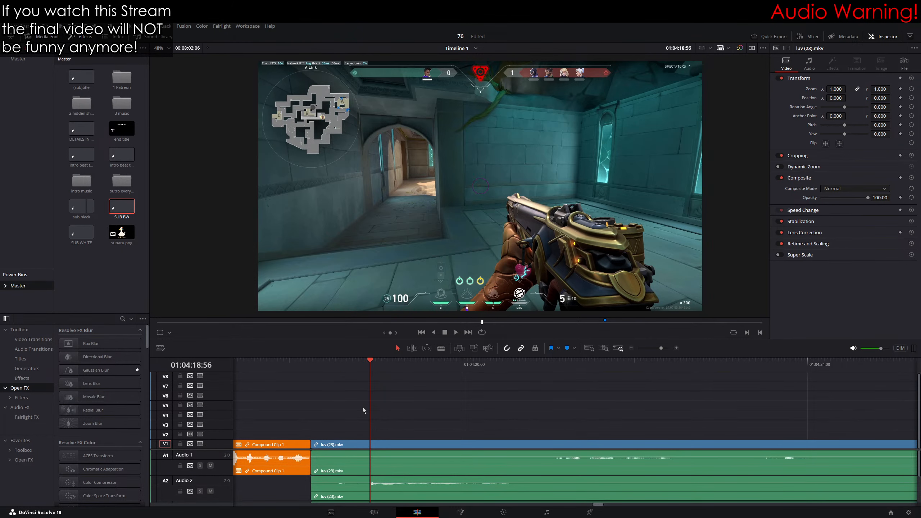
pyautogui.hotkey('ctrl', 'v')
pyautogui.hscroll(1, 519, 436)
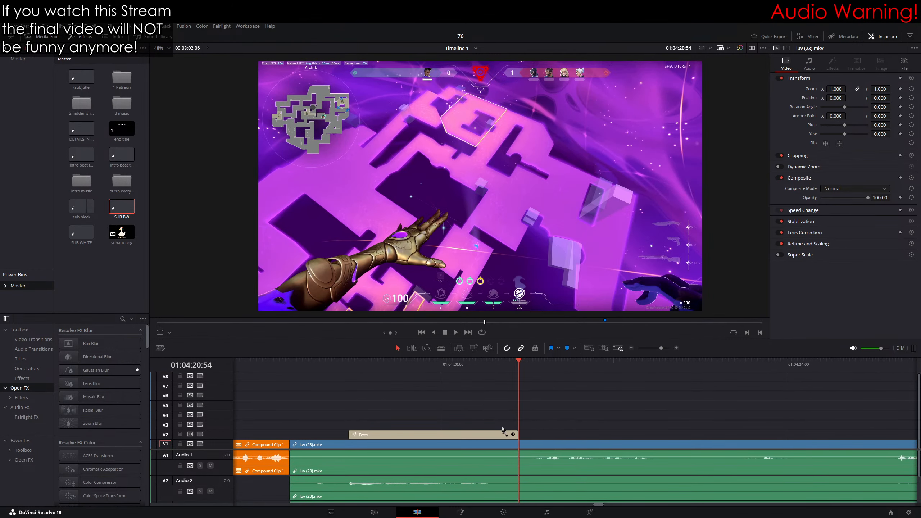
pyautogui.moveTo(519, 436); pyautogui.dragTo(839, 435)
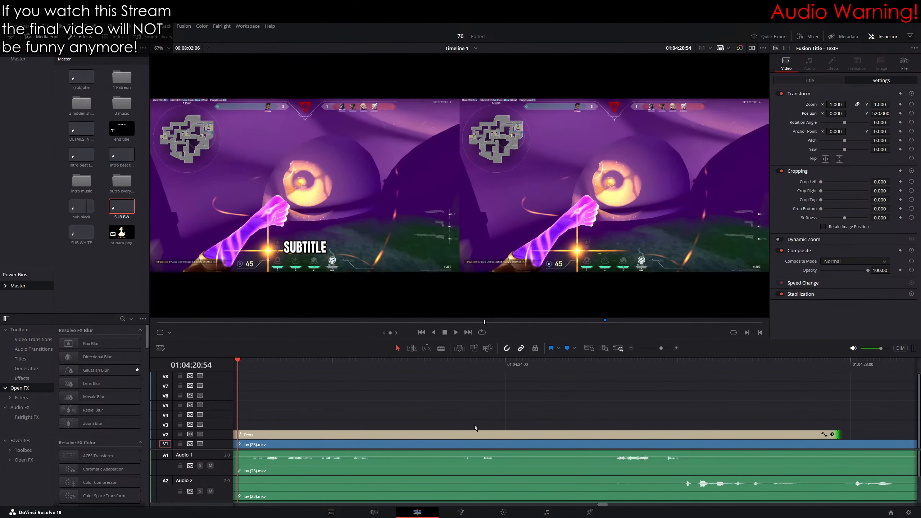
pyautogui.hscroll(-5, 475, 428)
# Step: Make the pasted title's text yellow and replace its wording with "I THINK YOU CAN"
pyautogui.click(310, 366)
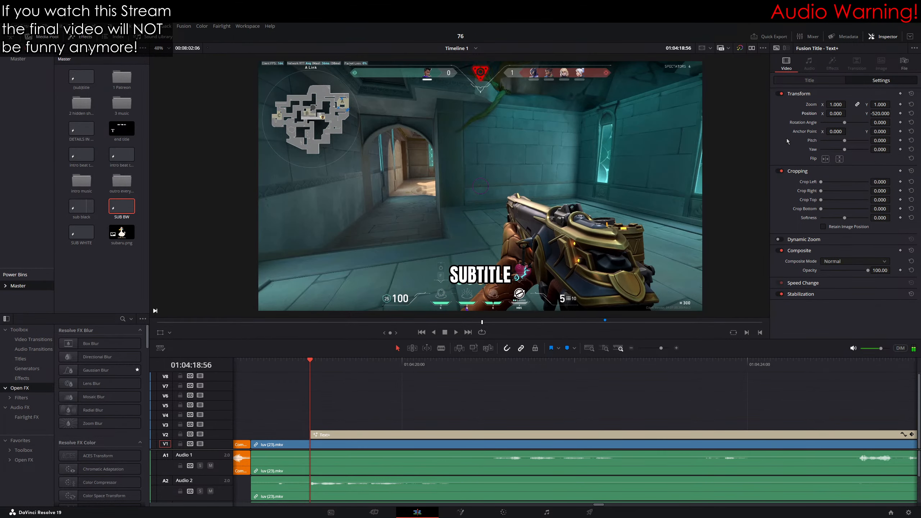
pyautogui.click(810, 81)
pyautogui.hotkey('ctrl', 'a')
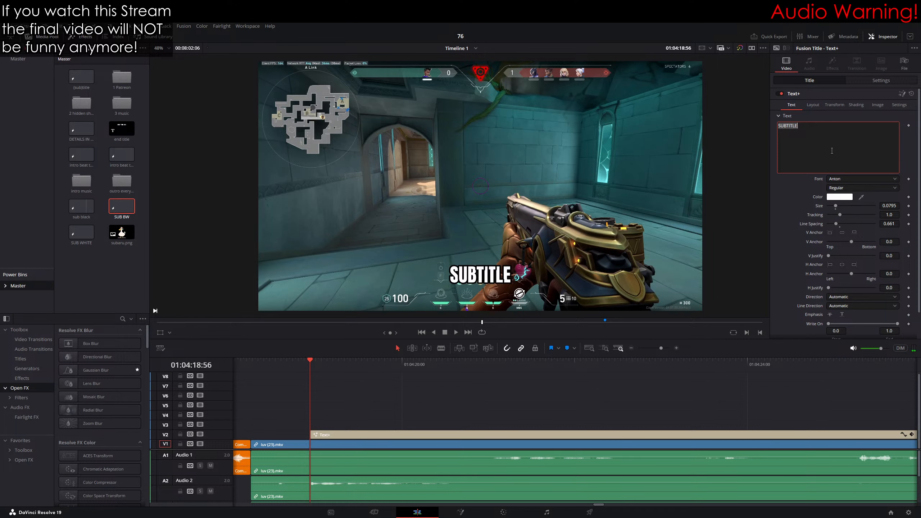
pyautogui.click(442, 348)
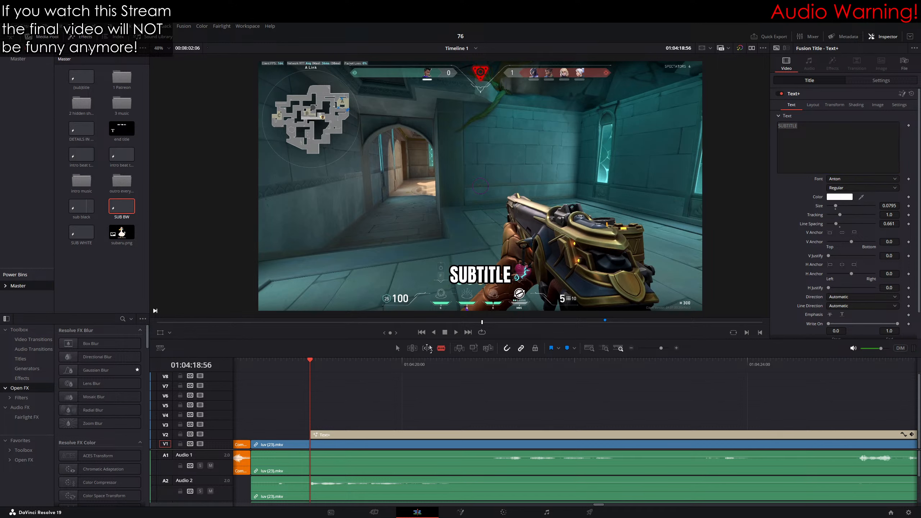
pyautogui.hotkey('ctrl', 'z')
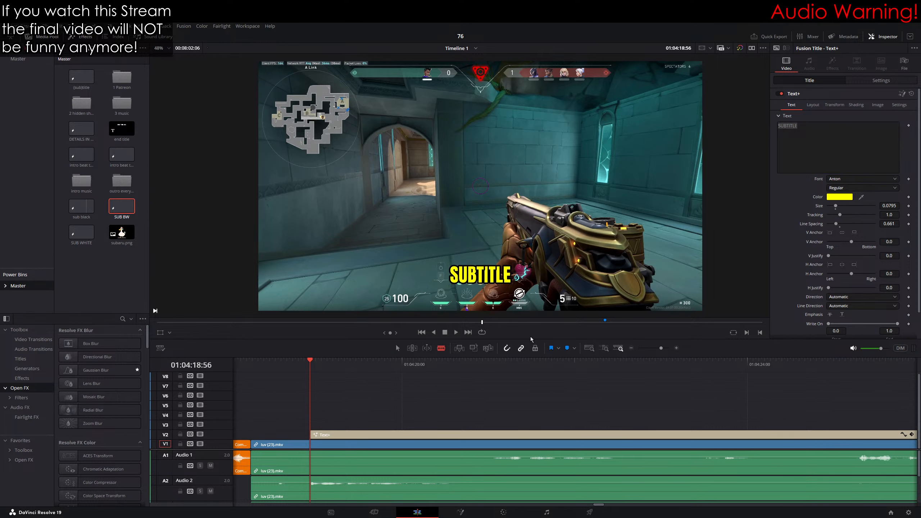
pyautogui.click(837, 146)
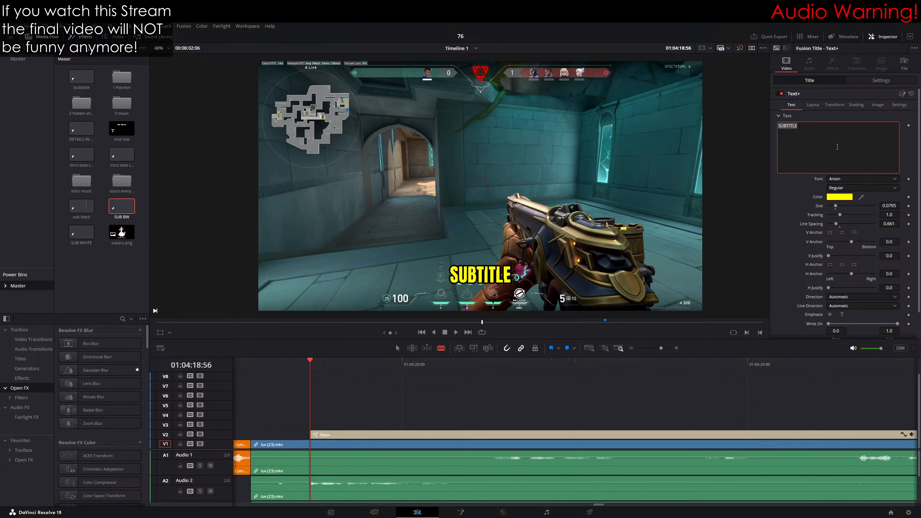
pyautogui.write('I THINK YOU CAN')
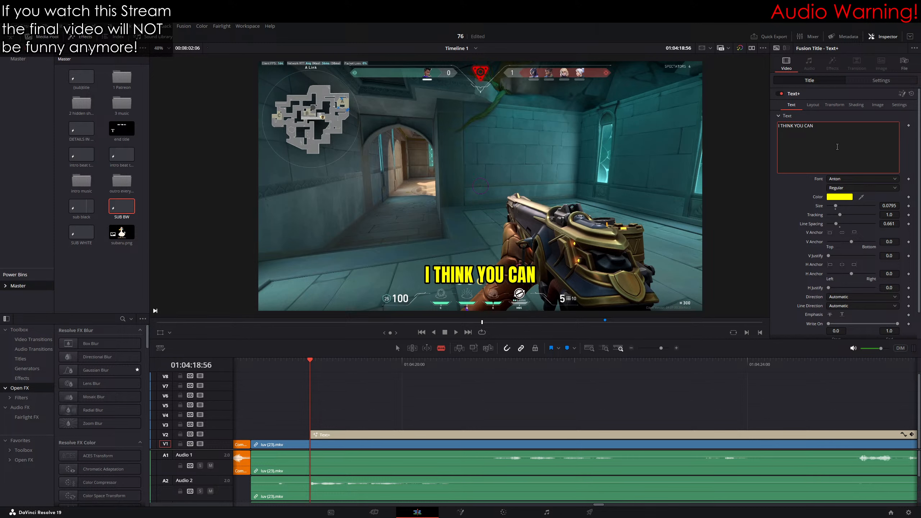
# Step: Add a second line reading "JUST NINJA DEFUSE" to the yellow subtitle above luv (23)
pyautogui.press('Return')
pyautogui.write('JUST NINJA')
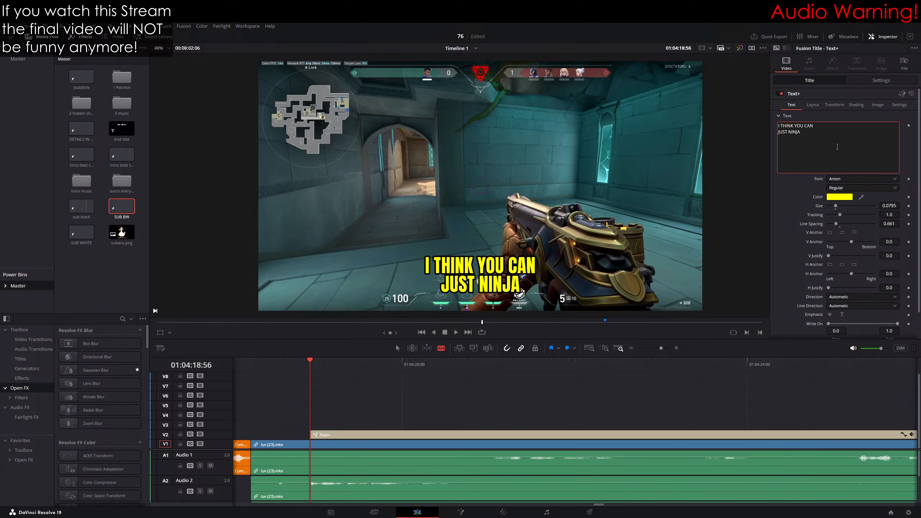
pyautogui.write(' DEFUD')
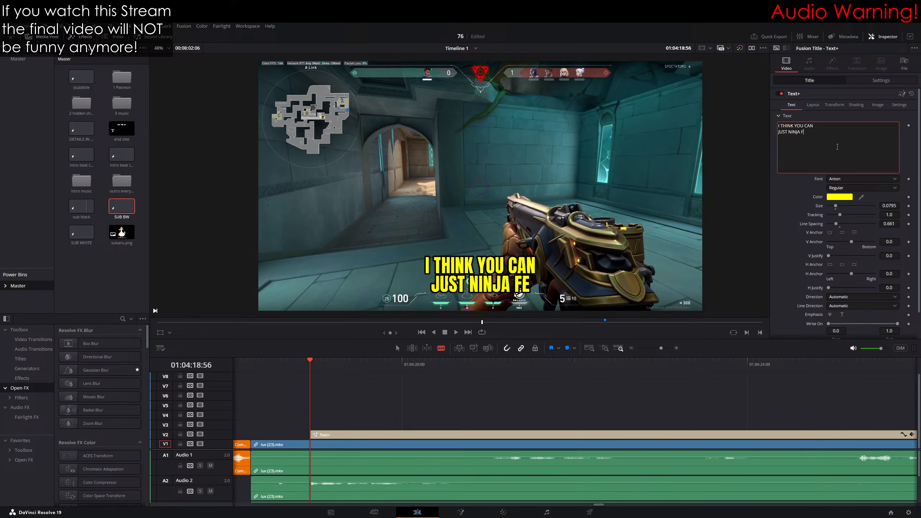
pyautogui.press('BackSpace')
pyautogui.write('SE')
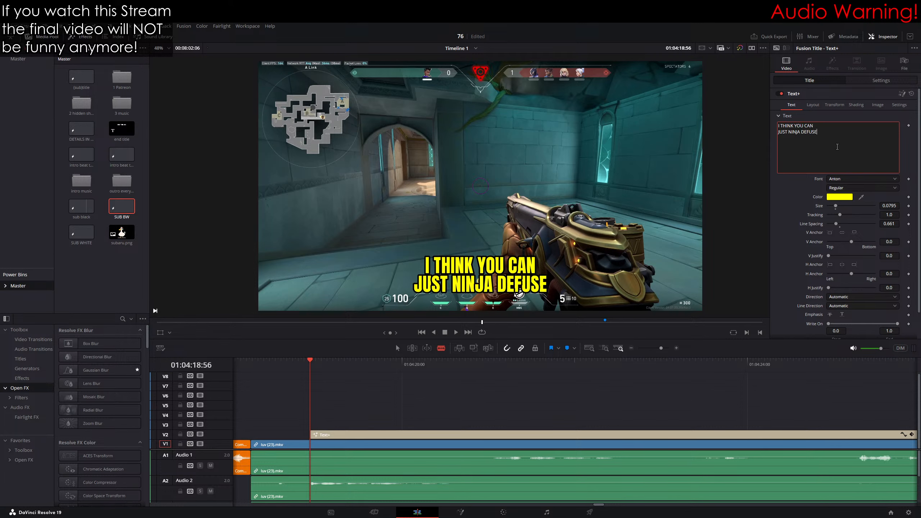
pyautogui.hscroll(2, 379, 389)
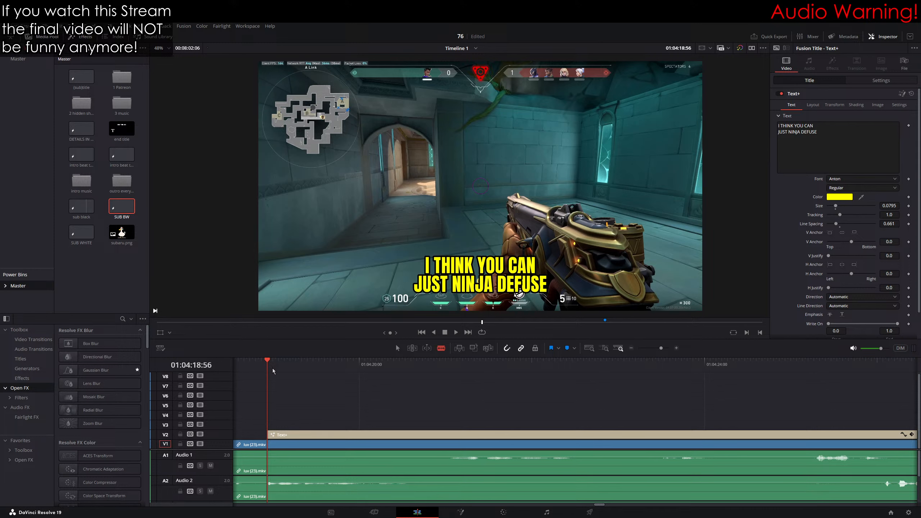
pyautogui.click(779, 133)
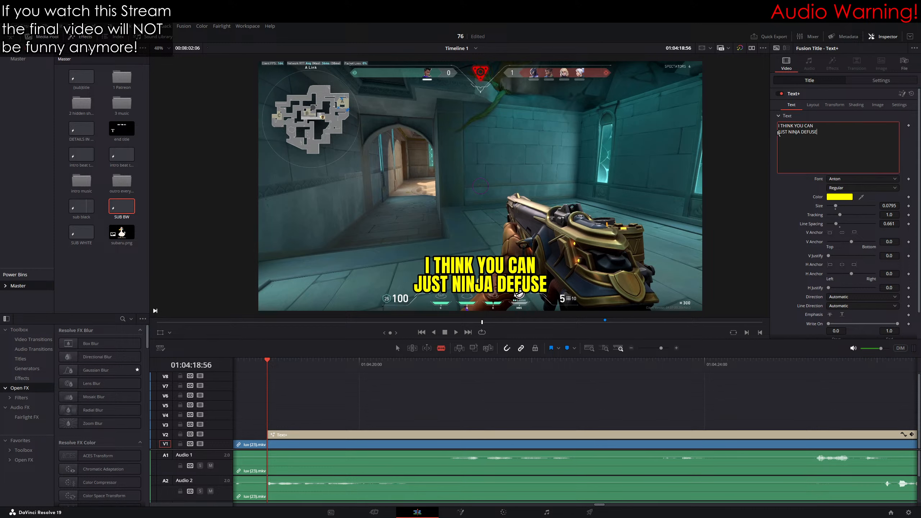
pyautogui.press('BackSpace')
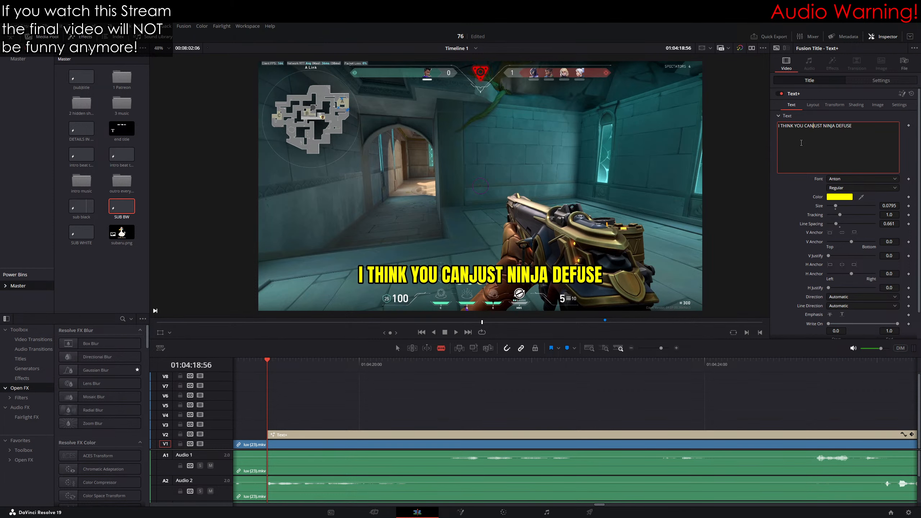
pyautogui.press('Return')
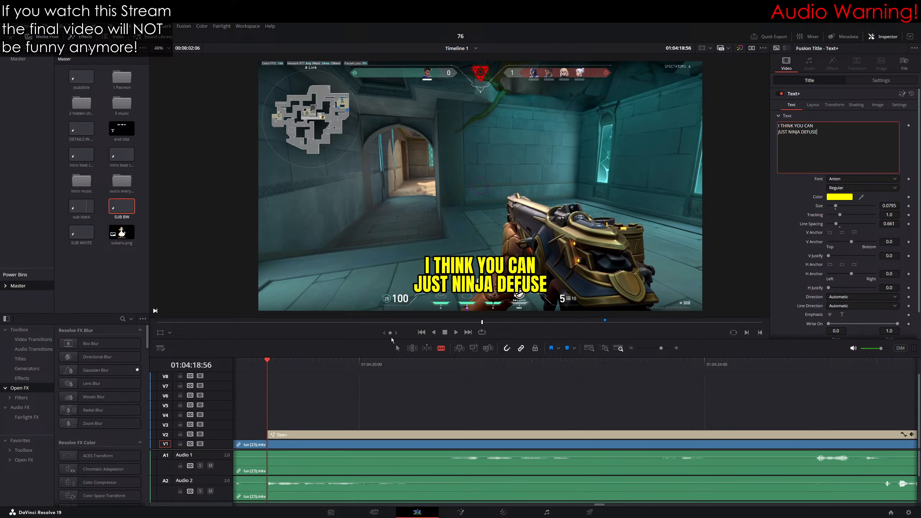
# Step: Split the yellow subtitle title on V2 at 01:04:19:03
pyautogui.moveTo(391, 333); pyautogui.dragTo(394, 334)
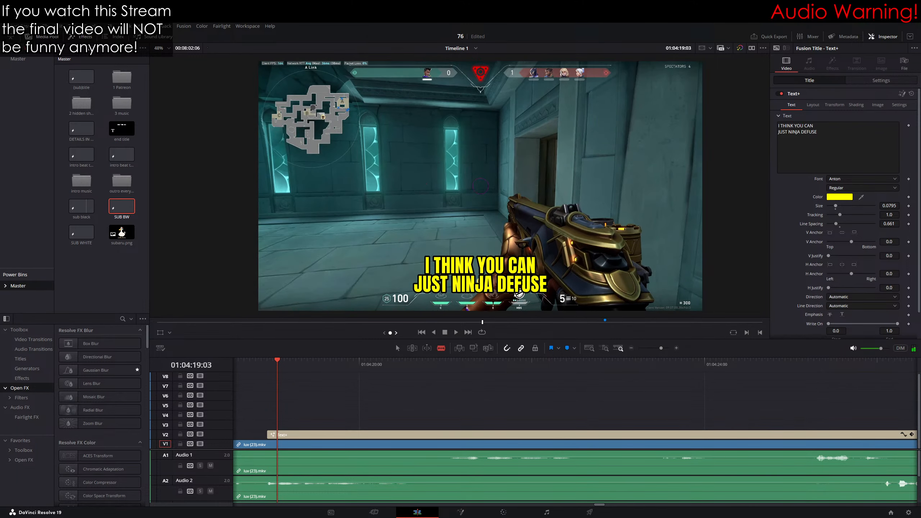
pyautogui.click(278, 436)
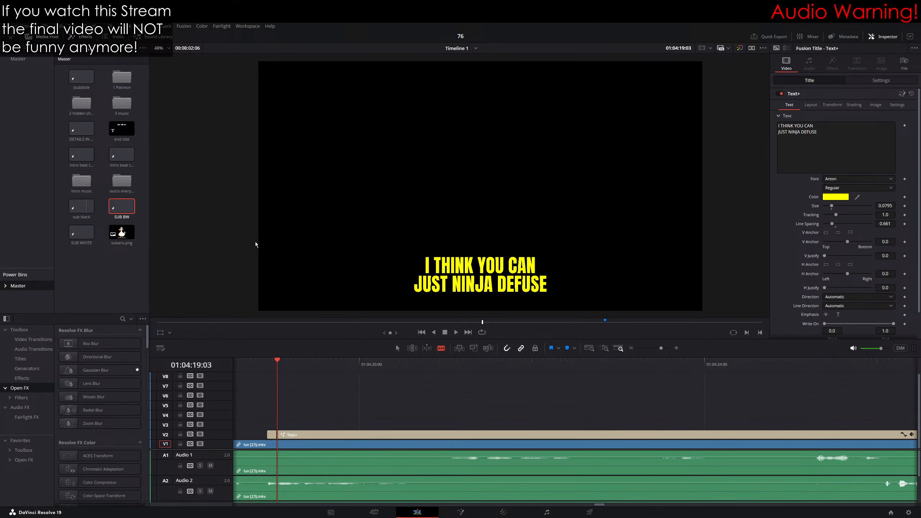
pyautogui.moveTo(120, 208); pyautogui.dragTo(280, 425)
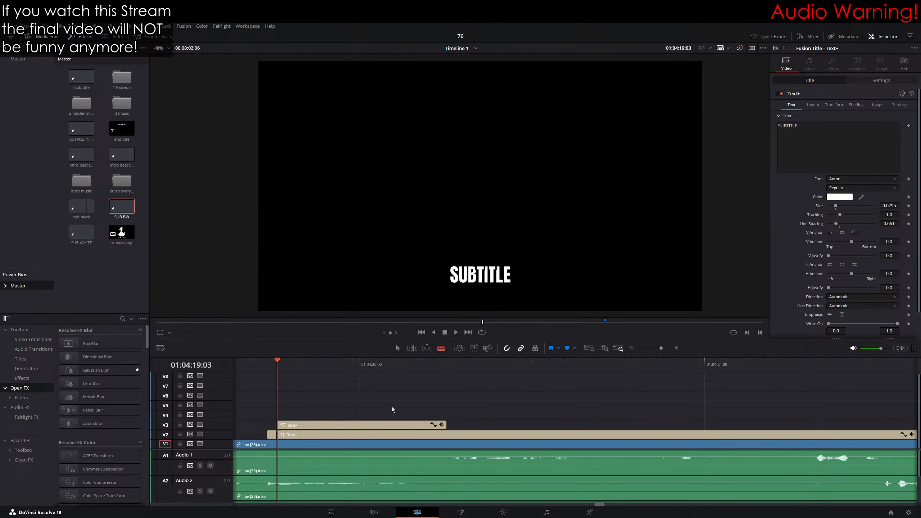
pyautogui.click(299, 364)
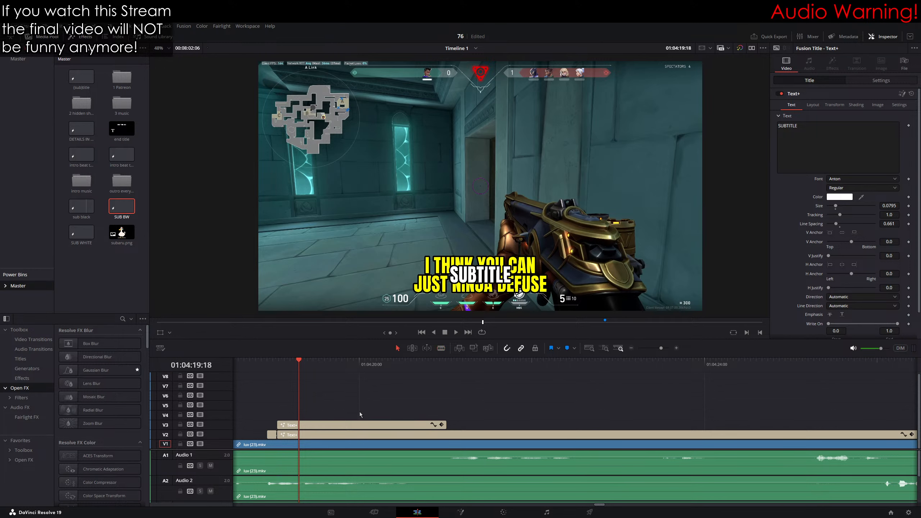
pyautogui.moveTo(326, 426)
pyautogui.mouseDown()
pyautogui.moveTo(318, 404)
pyautogui.moveTo(319, 435)
pyautogui.moveTo(319, 386)
pyautogui.moveTo(319, 436)
pyautogui.mouseUp()
pyautogui.click(322, 418)
pyautogui.press('Delete')
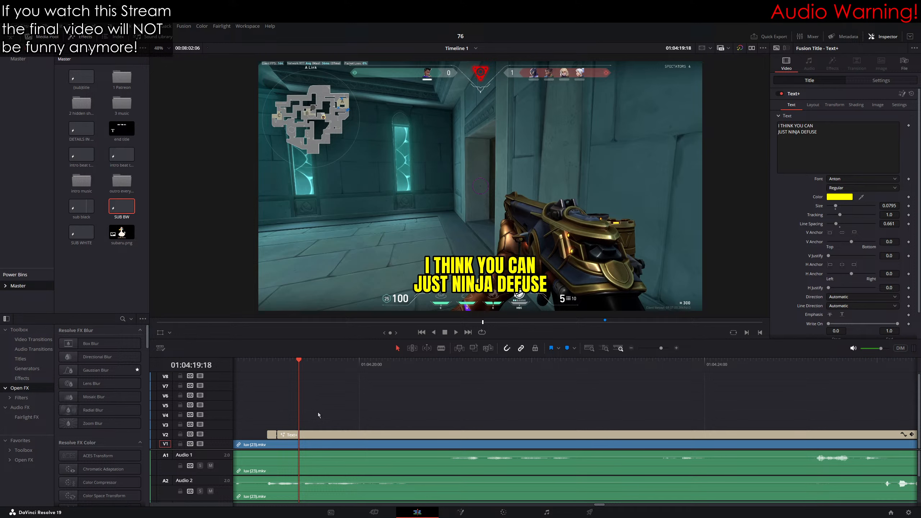
pyautogui.moveTo(283, 366); pyautogui.dragTo(278, 372)
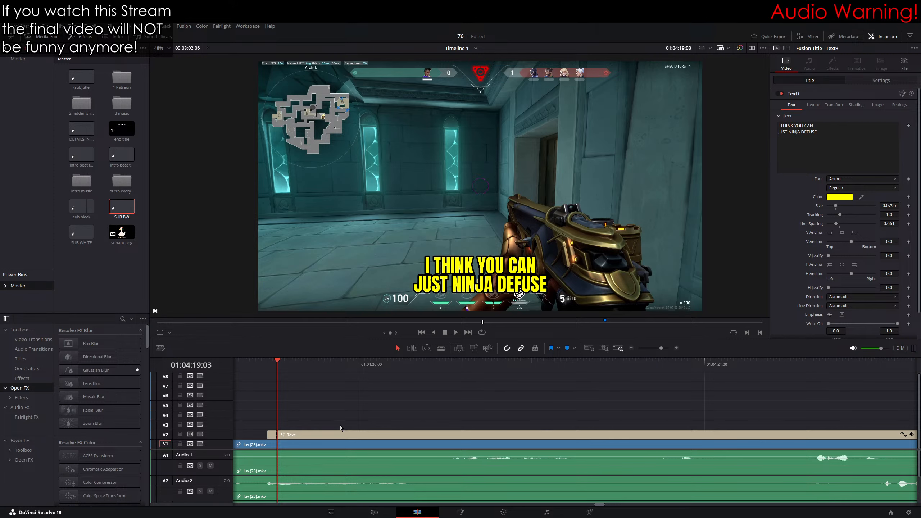
# Step: Skim the upcoming clips luv (22), luv (21) and luv (19) on the timeline, and return the playhead to 01:04:19:03
pyautogui.hscroll(9, 637, 415)
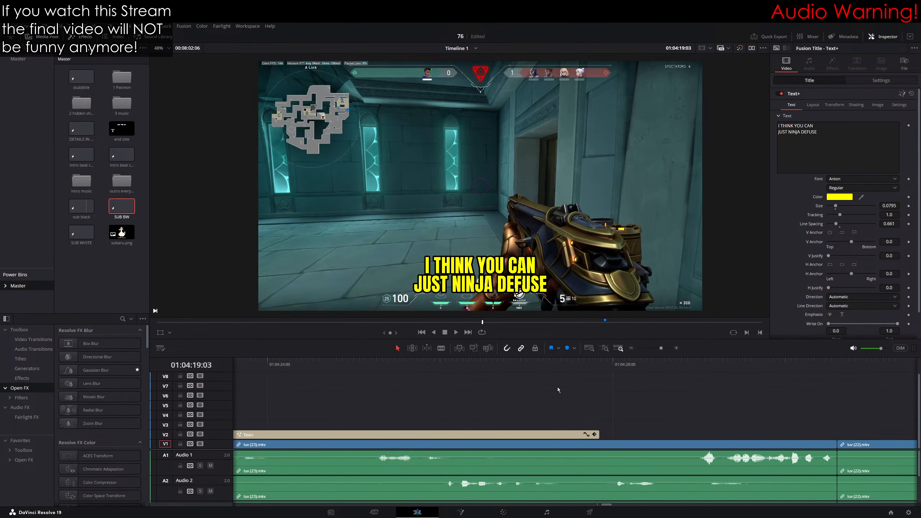
pyautogui.click(637, 361)
pyautogui.press('space')
pyautogui.hscroll(3, 637, 395)
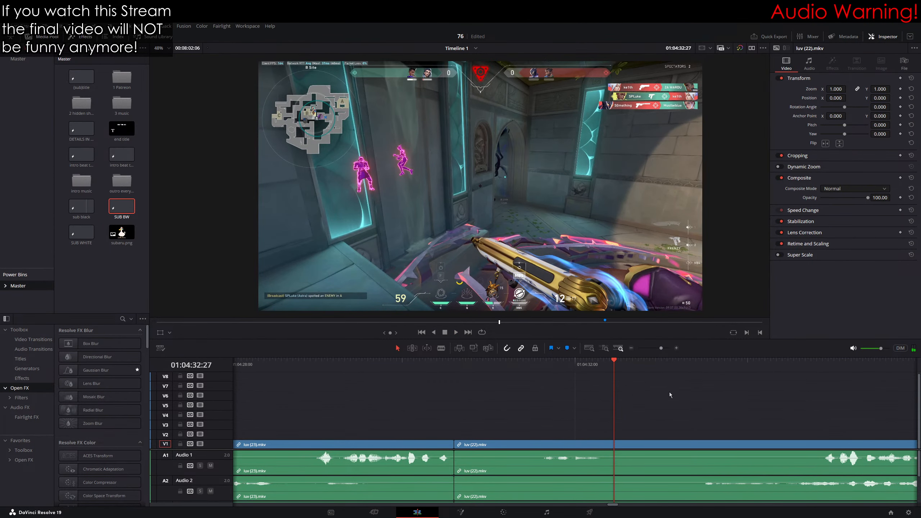
pyautogui.hscroll(5, 671, 394)
pyautogui.hscroll(5, 830, 377)
pyautogui.click(676, 364)
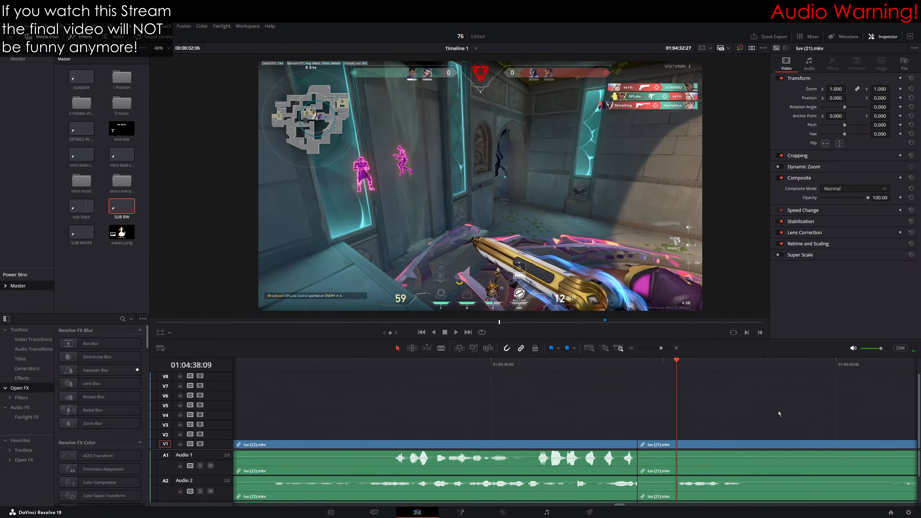
pyautogui.hscroll(8, 647, 392)
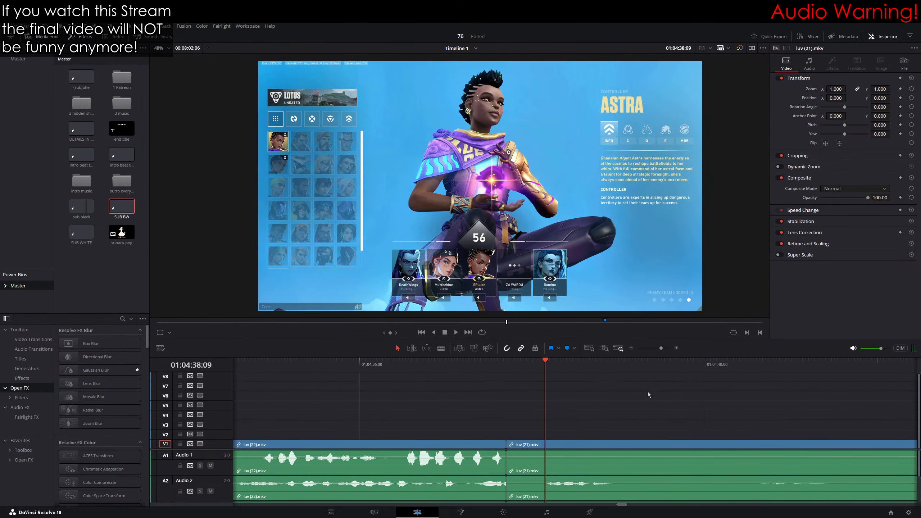
pyautogui.click(733, 364)
pyautogui.hscroll(10, 725, 407)
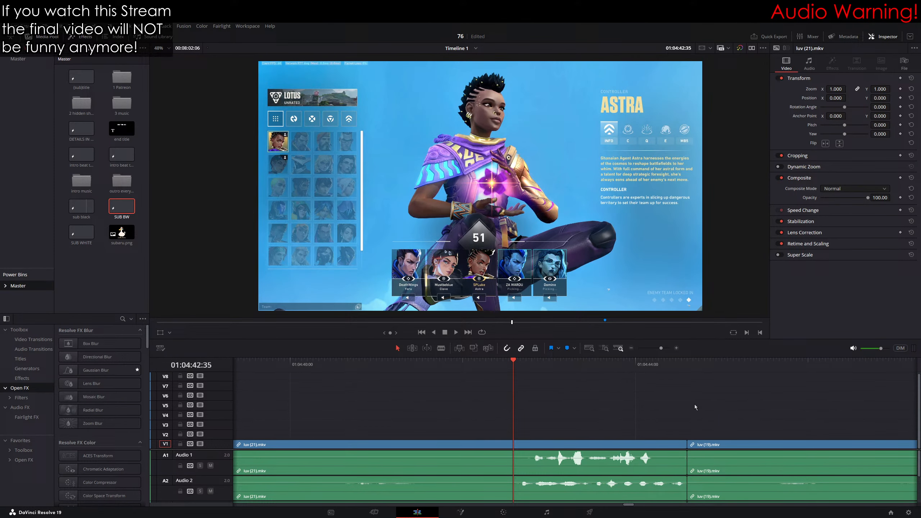
pyautogui.click(662, 364)
pyautogui.hscroll(6, 789, 414)
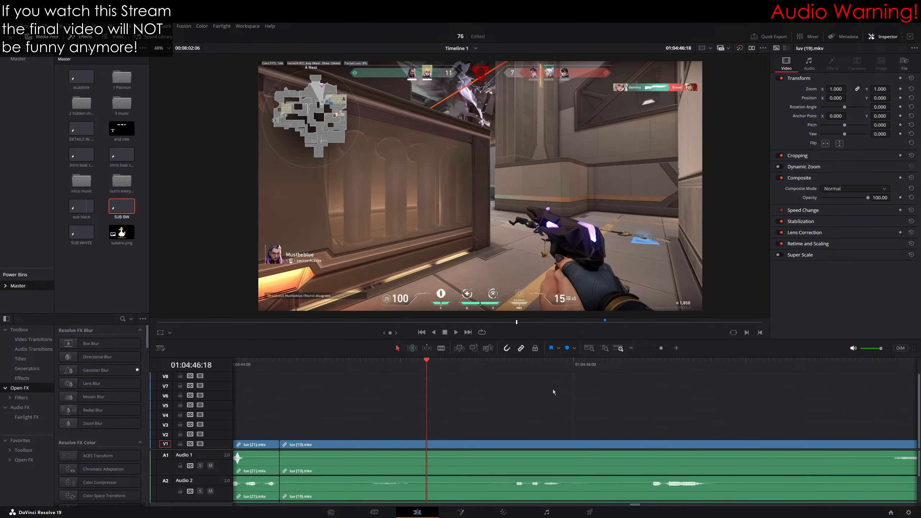
pyautogui.hscroll(-20, 553, 389)
pyautogui.hscroll(-20, 733, 363)
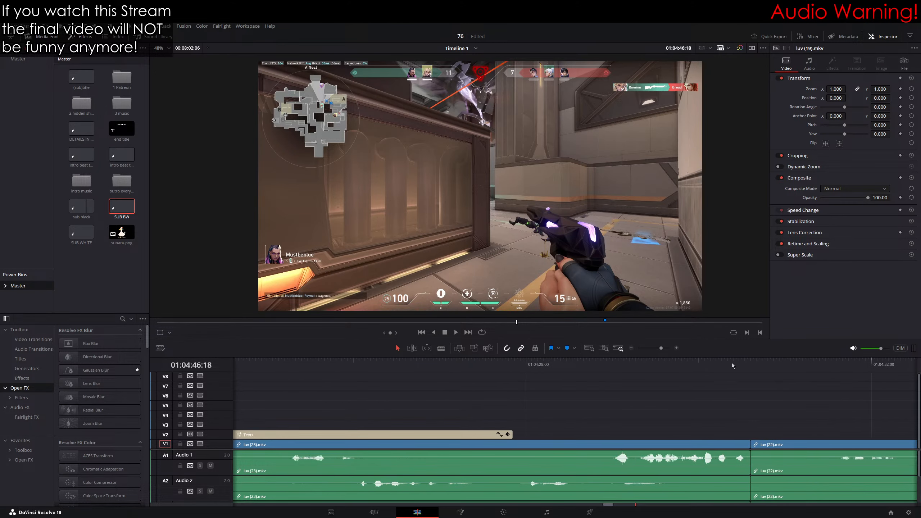
pyautogui.click(340, 367)
pyautogui.moveTo(342, 369); pyautogui.dragTo(349, 365)
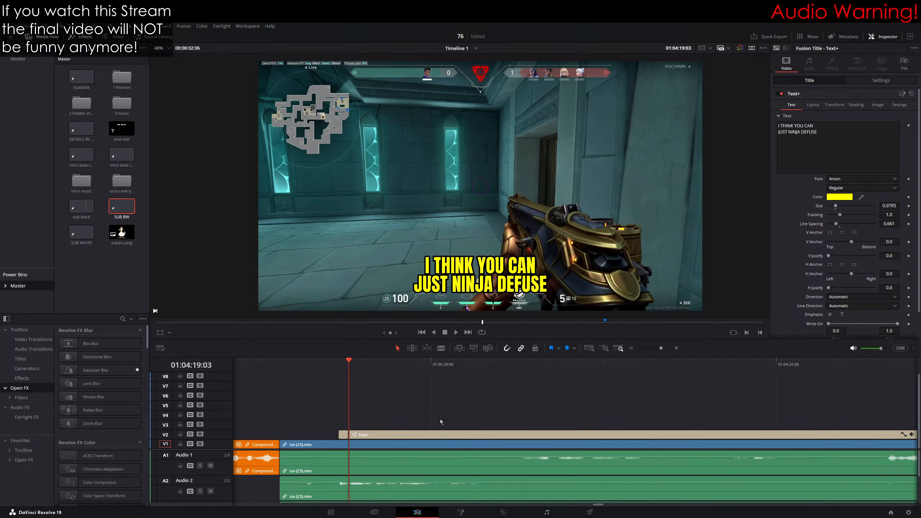
# Step: Scrub the subtitle's audio from 01:04:18:56 and split the V2 title at 01:04:19:14
pyautogui.click(127, 374)
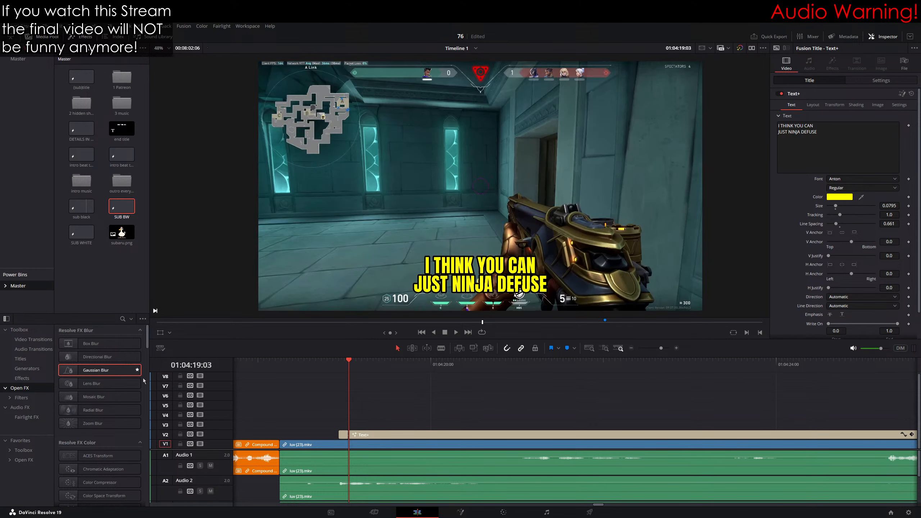
pyautogui.hscroll(2, 408, 411)
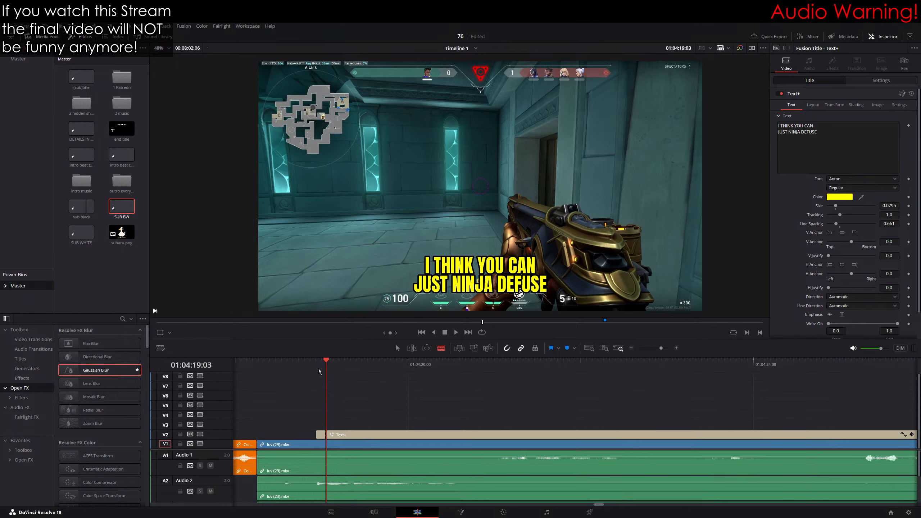
pyautogui.moveTo(318, 363); pyautogui.dragTo(317, 362)
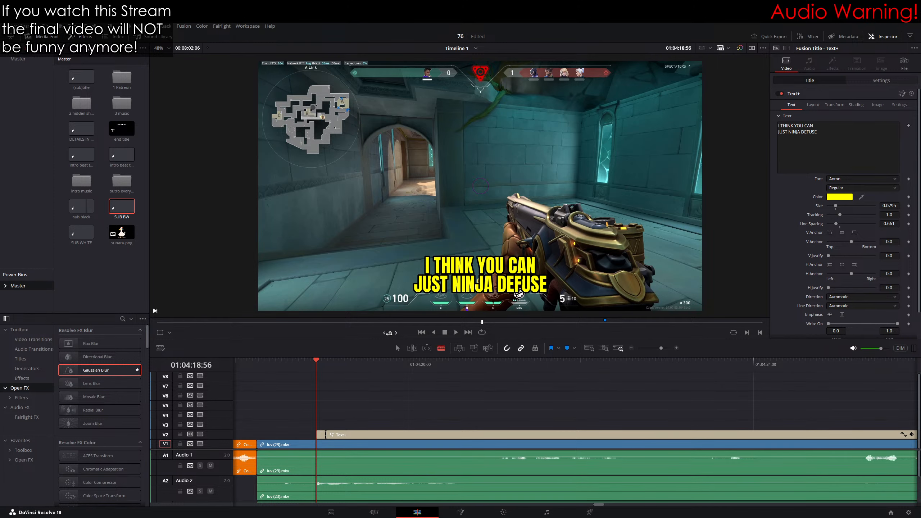
pyautogui.moveTo(390, 333)
pyautogui.mouseDown()
pyautogui.moveTo(374, 333)
pyautogui.moveTo(397, 333)
pyautogui.mouseUp()
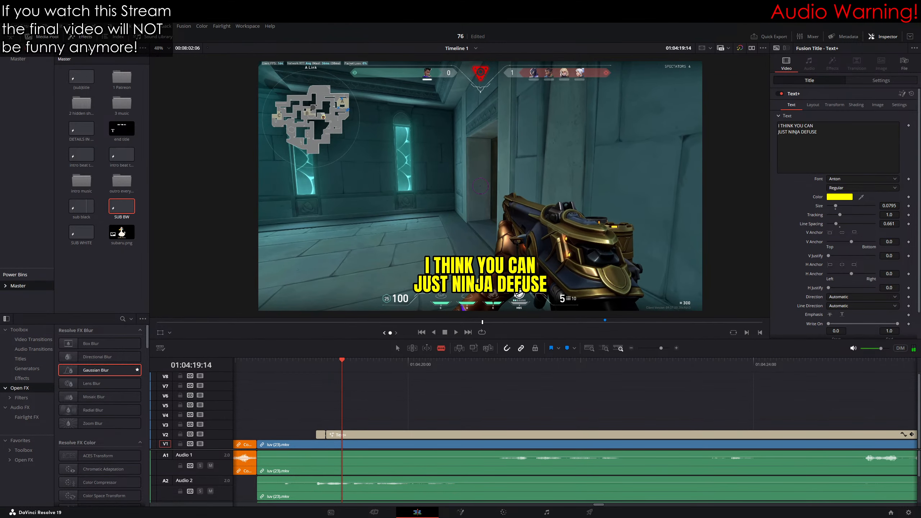
pyautogui.click(344, 436)
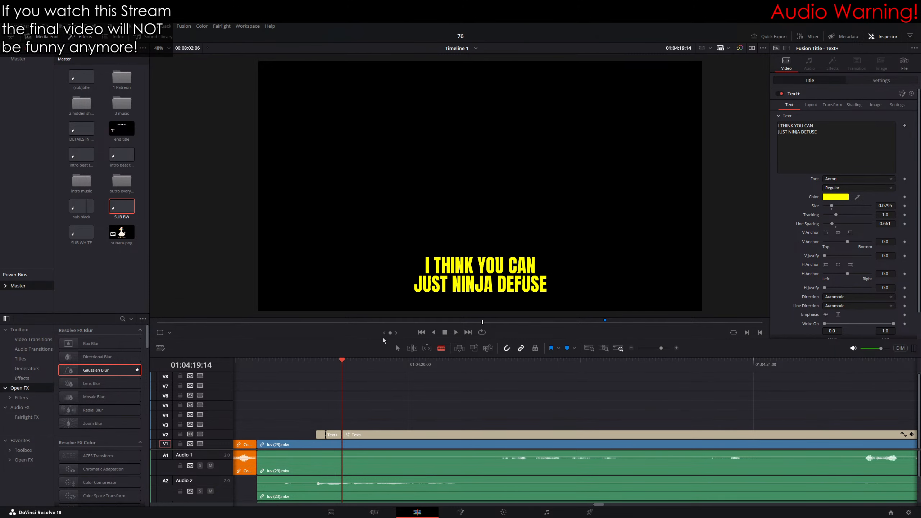
# Step: Play the subtitled line again and split the V2 title at 01:04:19:22 and 01:04:19:31
pyautogui.click(318, 365)
pyautogui.press('space')
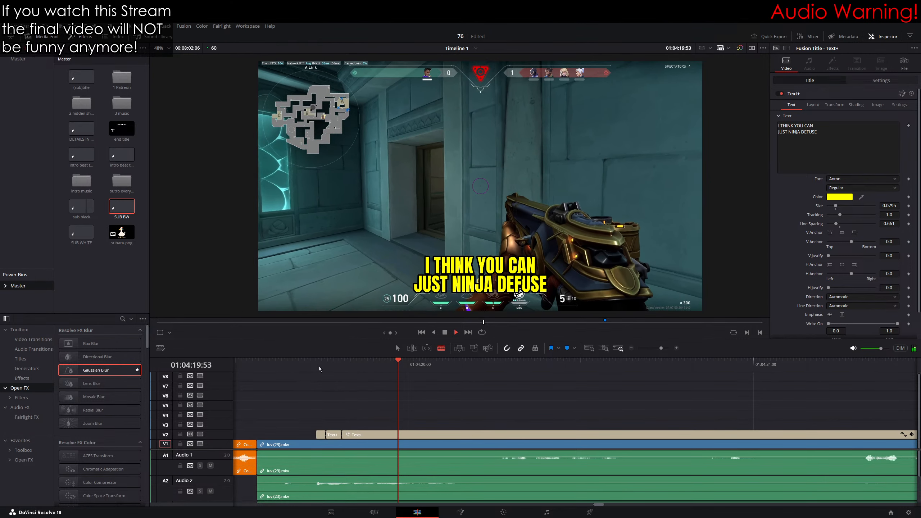
pyautogui.moveTo(354, 370); pyautogui.dragTo(349, 373)
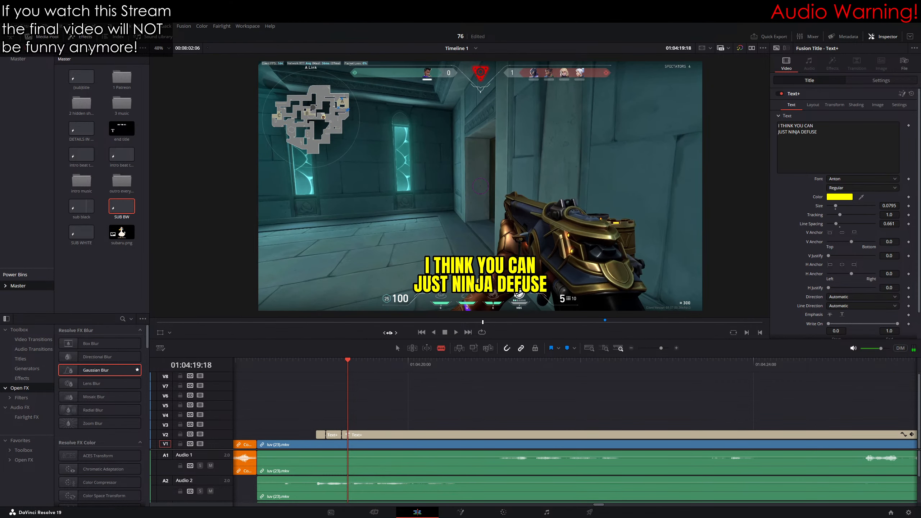
pyautogui.moveTo(390, 333); pyautogui.dragTo(394, 333)
pyautogui.click(358, 436)
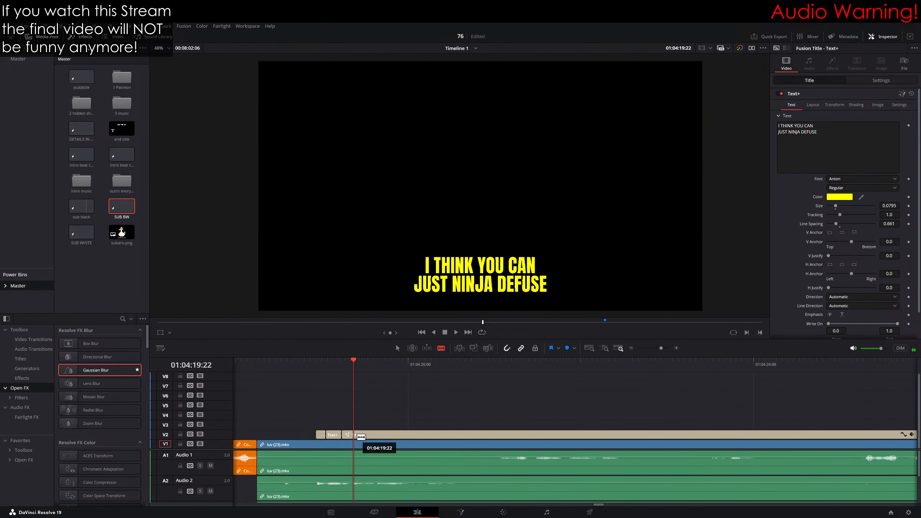
pyautogui.moveTo(390, 333); pyautogui.dragTo(397, 333)
pyautogui.click(370, 437)
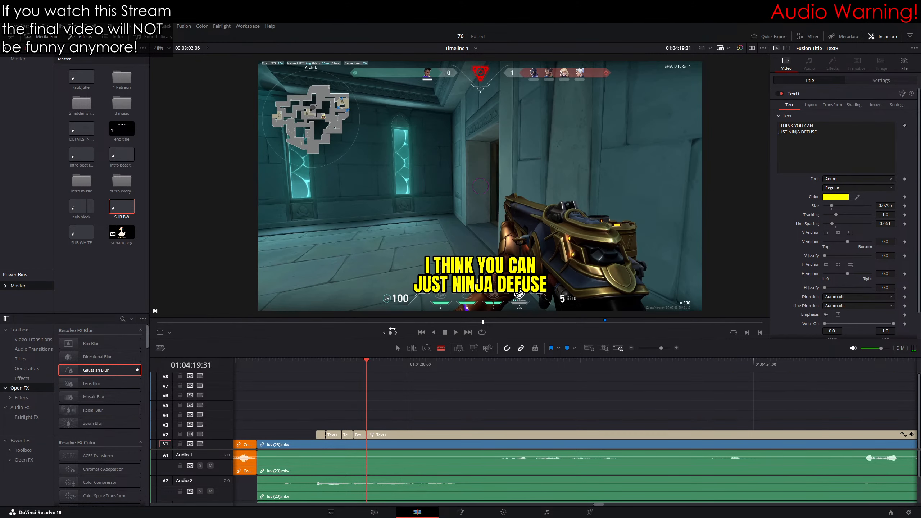
# Step: Split the V2 title at 01:04:19:42 and 01:04:20:02 to match the spoken words
pyautogui.press('space')
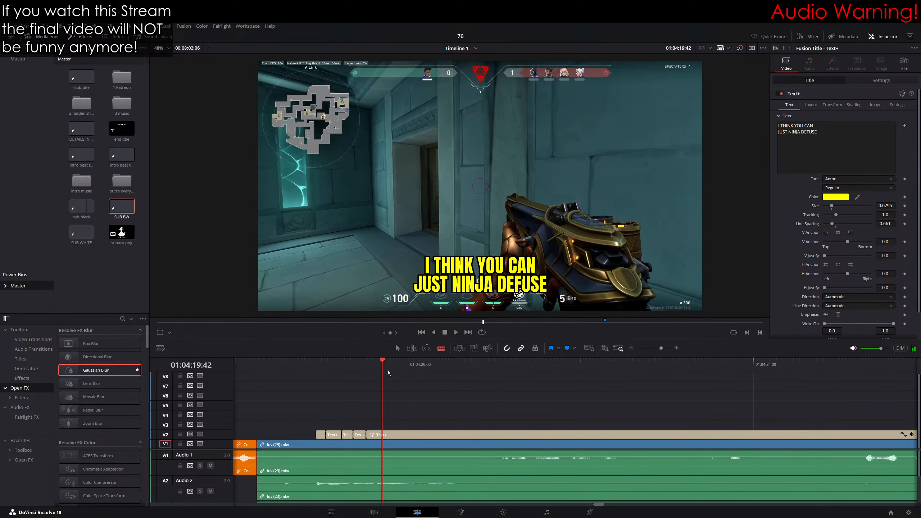
pyautogui.click(386, 435)
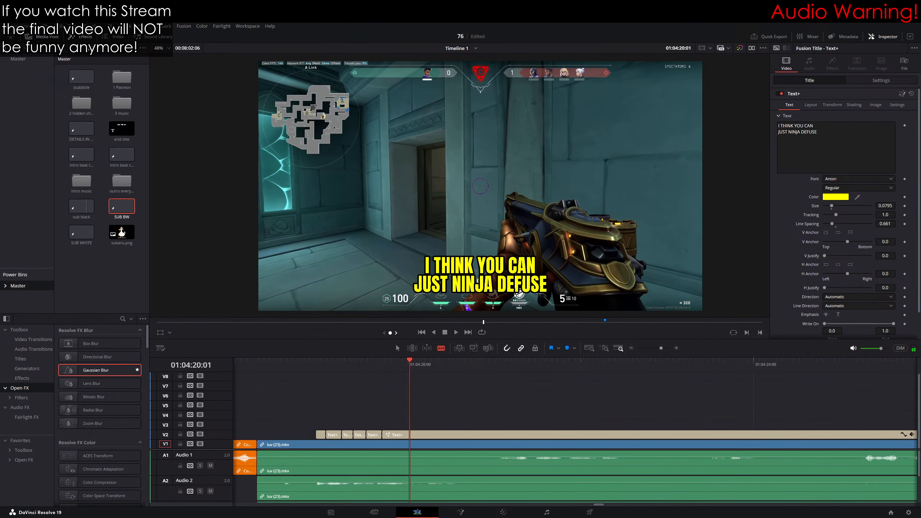
pyautogui.press('space')
pyautogui.hotkey('ctrl', 'b')
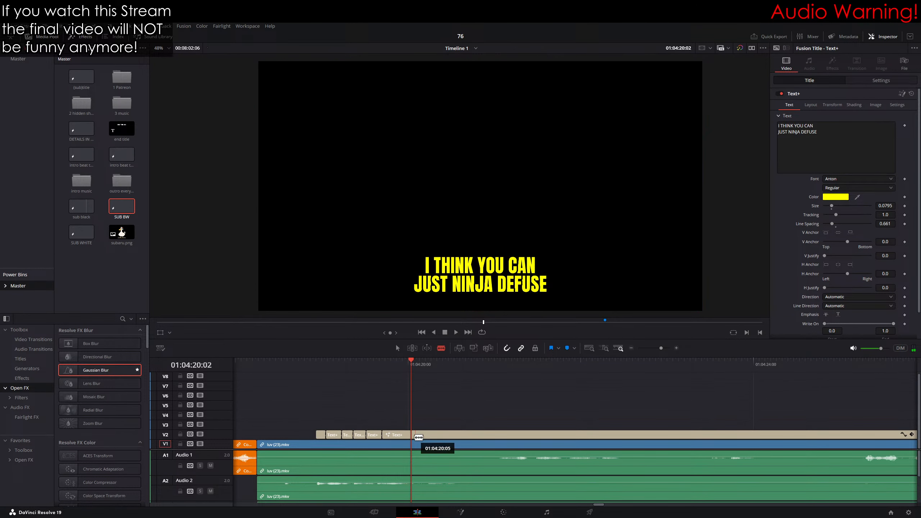
# Step: Set the Write On end of the first title segment, at 01:04:18:56, to 0.028 so only "I" shows
pyautogui.click(315, 365)
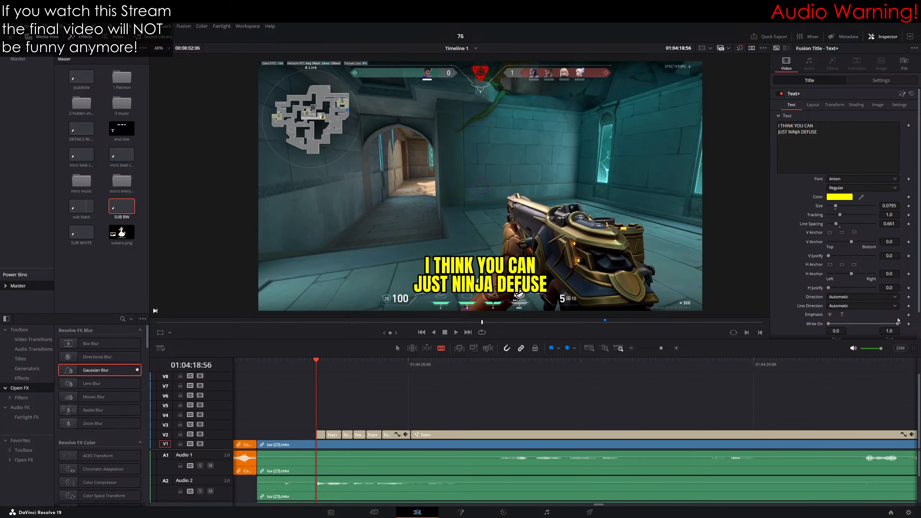
pyautogui.moveTo(898, 321); pyautogui.dragTo(834, 329)
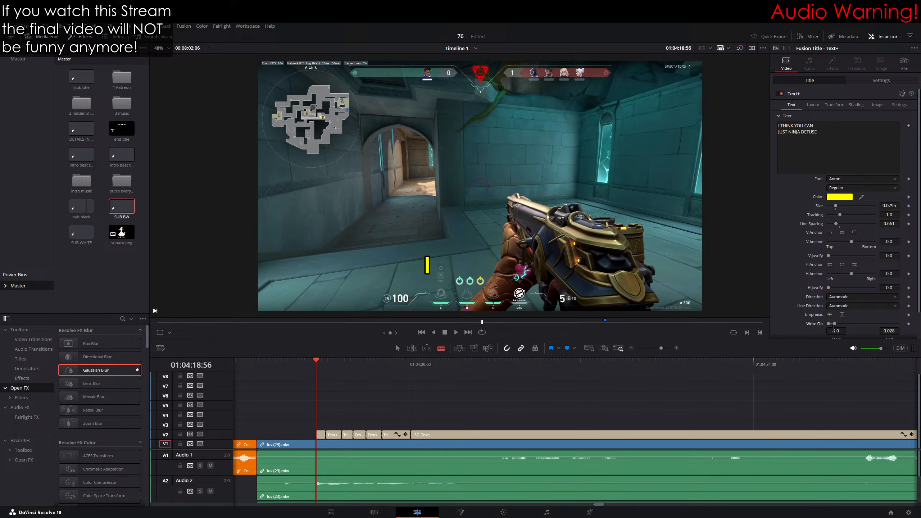
# Step: Set the Write On end of the remaining V2 title segments to reveal one more word each, using 0.628 through "JUST" and 0.817 through "NINJA"
pyautogui.hotkey('ctrl', 'z')
pyautogui.scroll(-1, 851, 337)
pyautogui.moveTo(898, 314)
pyautogui.mouseDown()
pyautogui.moveTo(839, 316)
pyautogui.moveTo(899, 316)
pyautogui.mouseUp()
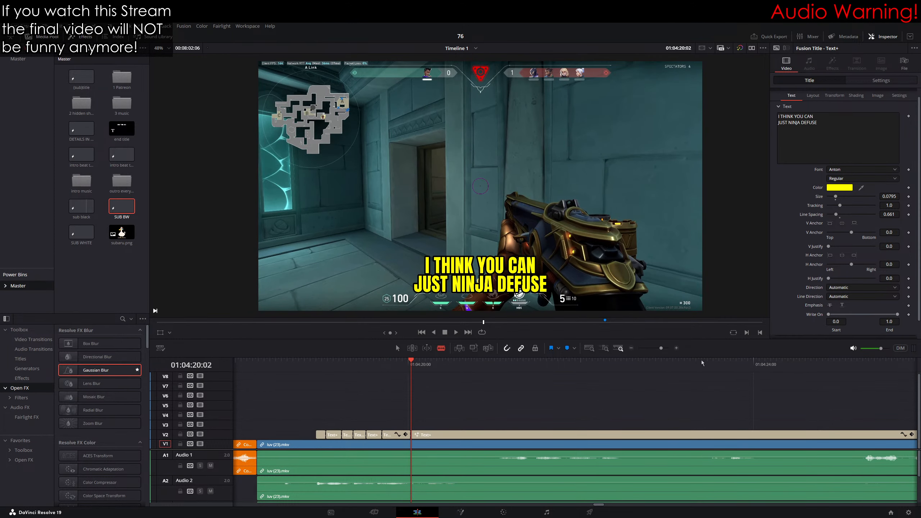
# Step: Check the word-by-word reveal across the V2 title segments between 01:04:18:56 and 01:04:20:02
pyautogui.click(312, 366)
pyautogui.click(317, 367)
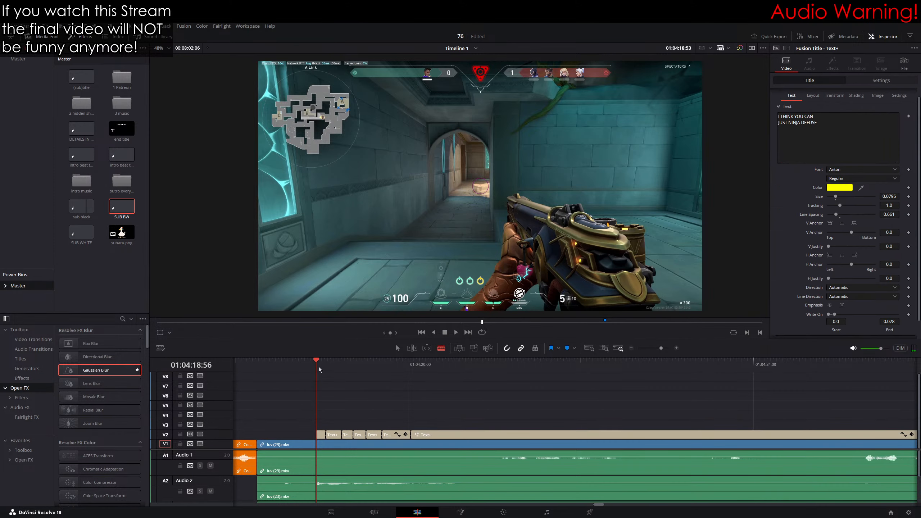
pyautogui.click(411, 362)
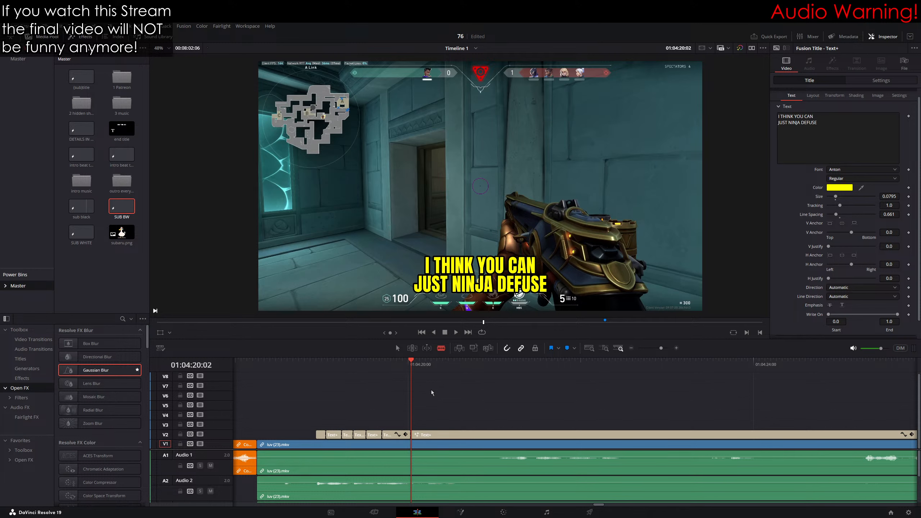
pyautogui.press('Up')
pyautogui.press('Up')
pyautogui.press('Up')
pyautogui.press('Up')
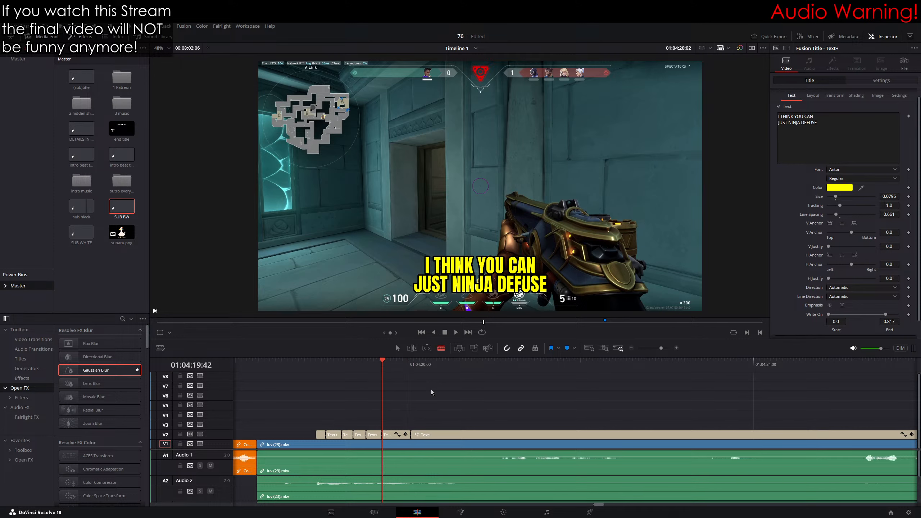
pyautogui.press('Down')
pyautogui.press('Down')
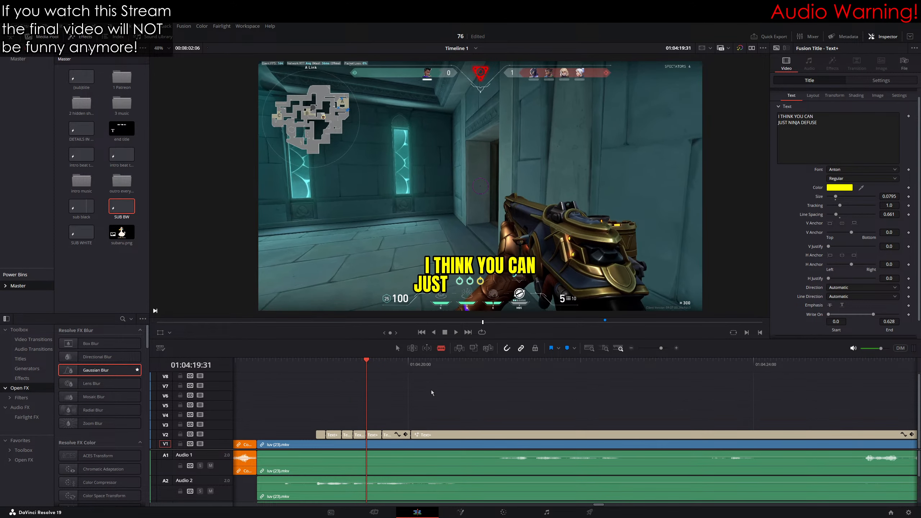
pyautogui.click(414, 366)
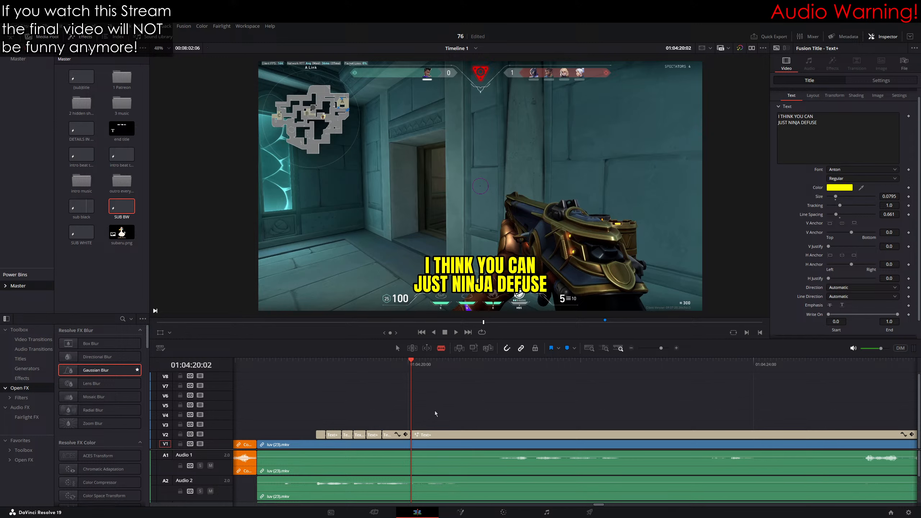
# Step: Play the subtitled line from just before its first word and split the V2 title at 01:04:21:05 where the second speaker starts
pyautogui.hscroll(2, 393, 397)
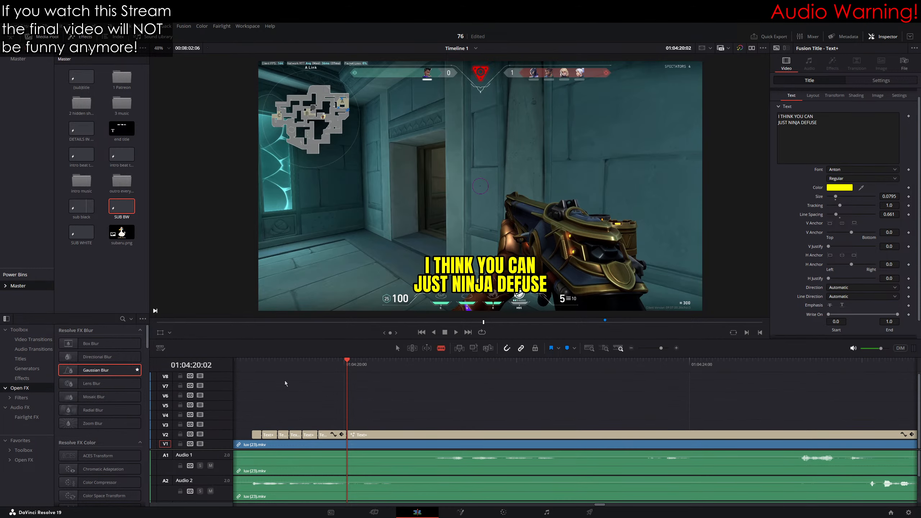
pyautogui.hscroll(-1, 285, 393)
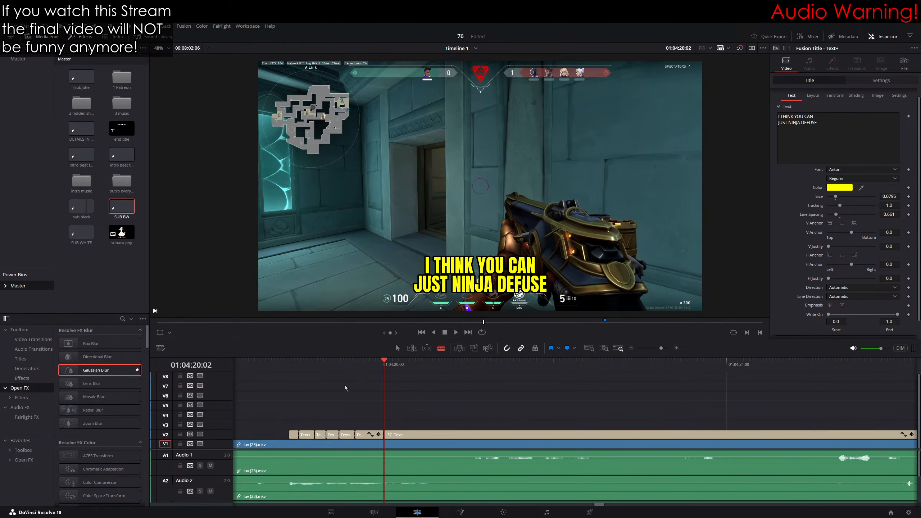
pyautogui.click(282, 371)
pyautogui.press('space')
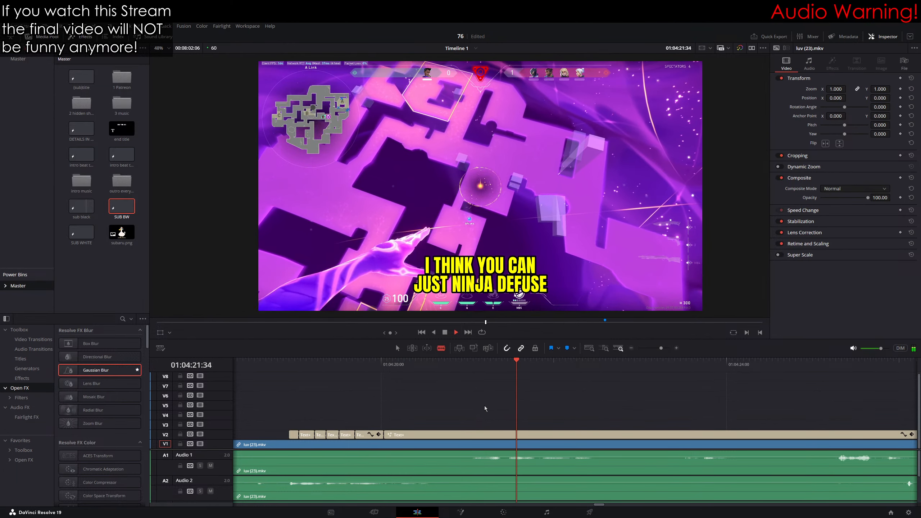
pyautogui.click(468, 361)
pyautogui.moveTo(468, 361); pyautogui.dragTo(478, 364)
pyautogui.hotkey('ctrl', 'b')
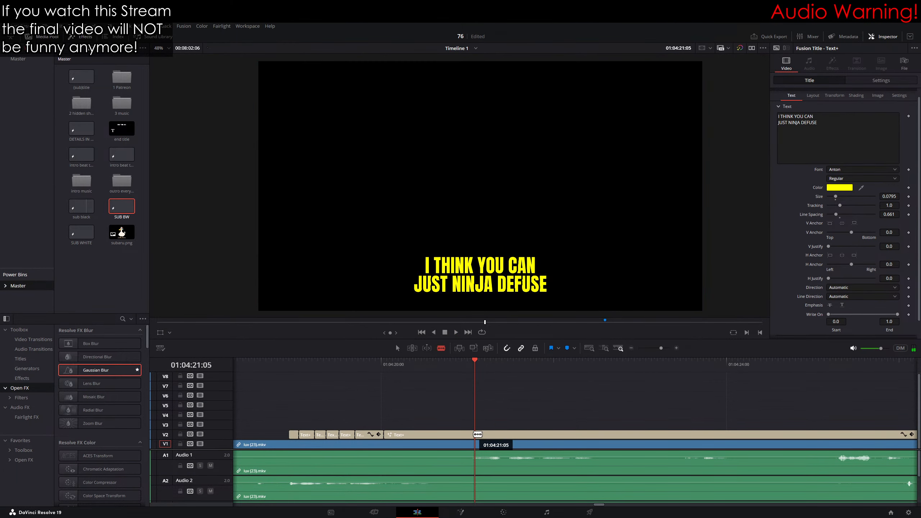
# Step: Place a purple subtitle template on V3 at 01:04:21:05 and extend it almost to the end of the V2 title
pyautogui.hscroll(2, 512, 418)
pyautogui.moveTo(77, 208)
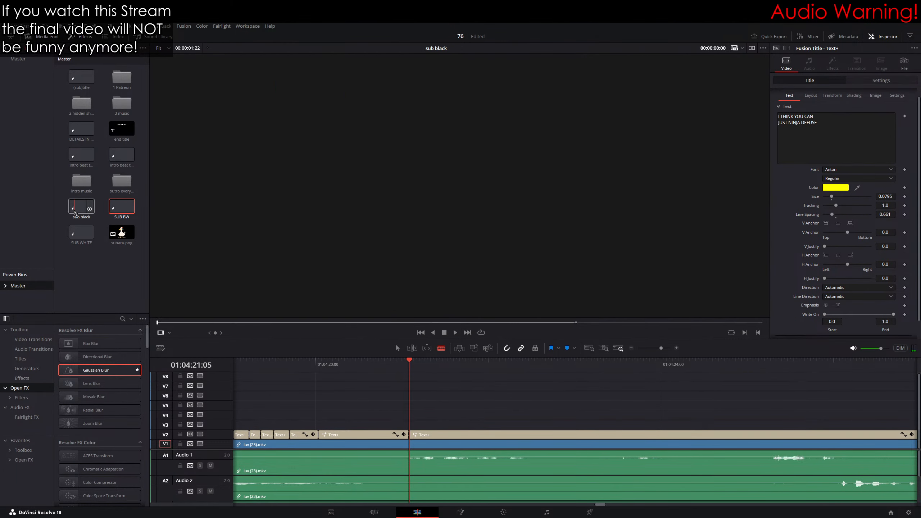
pyautogui.press('F12')
pyautogui.press('a')
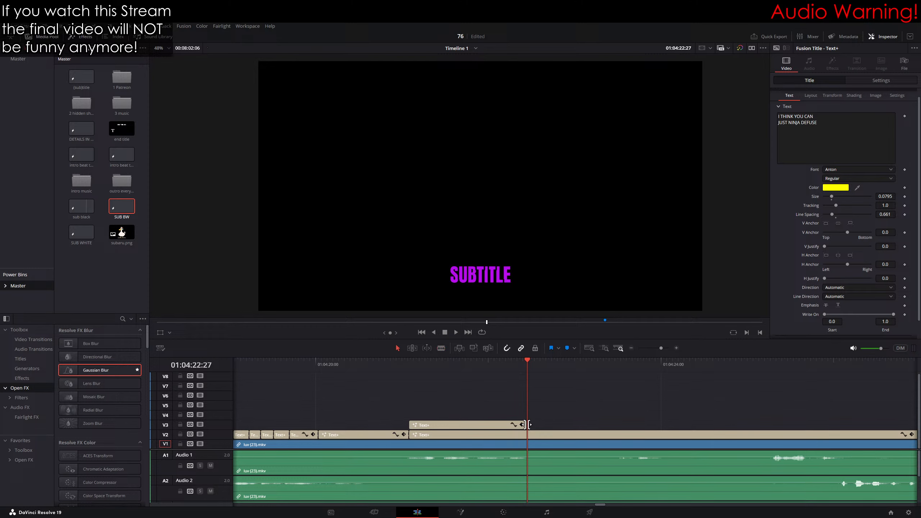
pyautogui.moveTo(526, 425); pyautogui.dragTo(895, 425)
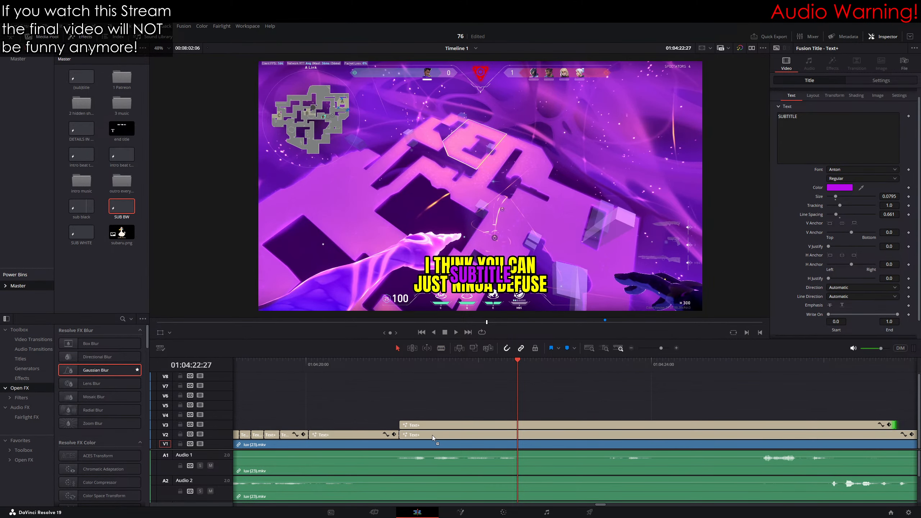
pyautogui.hscroll(-1, 434, 437)
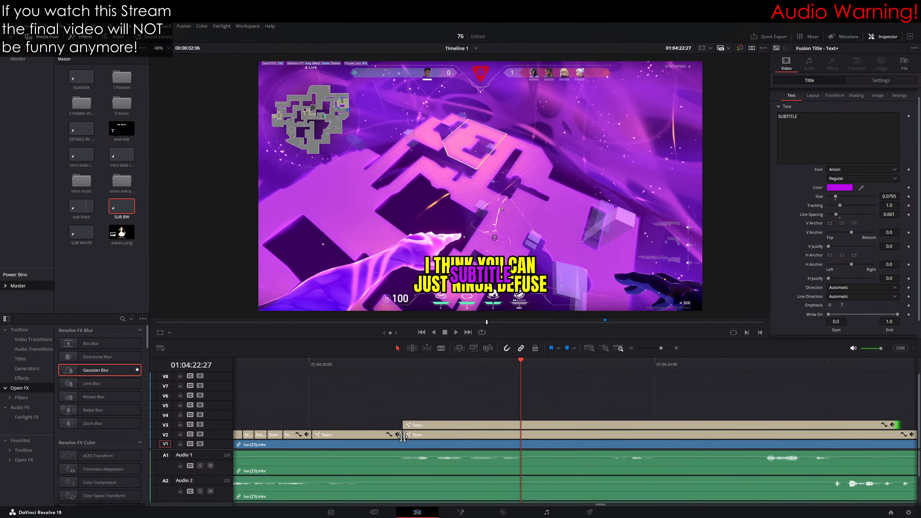
# Step: Compare the Compound Clip 1 frames around 01:04:16:47 with the overlapping yellow and purple subtitles at 01:04:21:05
pyautogui.click(401, 368)
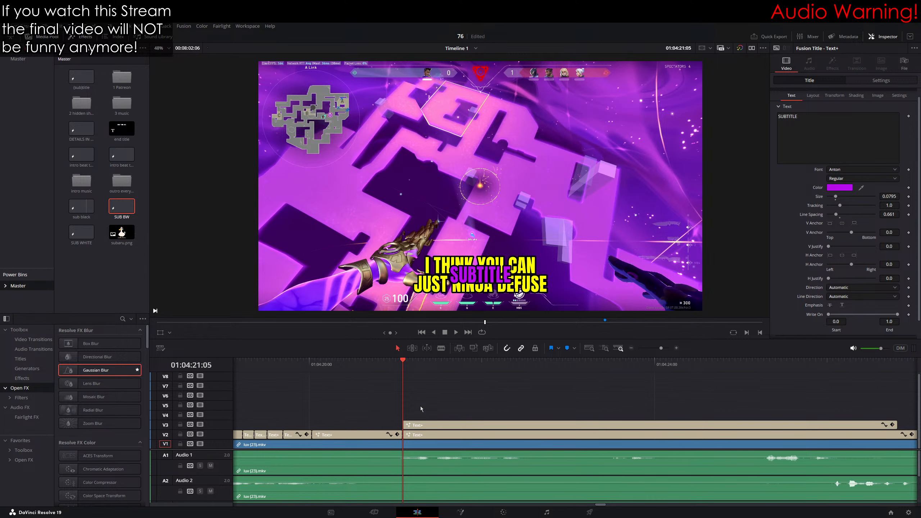
pyautogui.moveTo(426, 397); pyautogui.dragTo(769, 363)
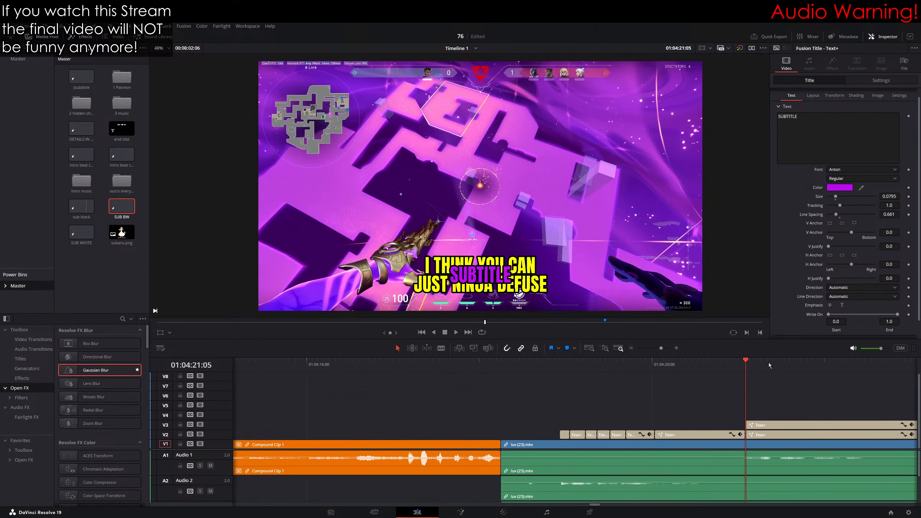
pyautogui.click(374, 366)
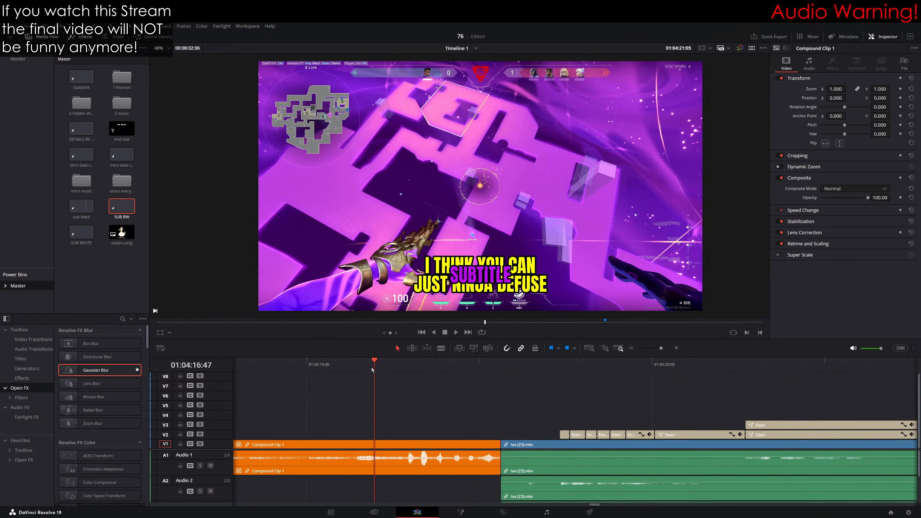
pyautogui.moveTo(396, 375); pyautogui.dragTo(459, 376)
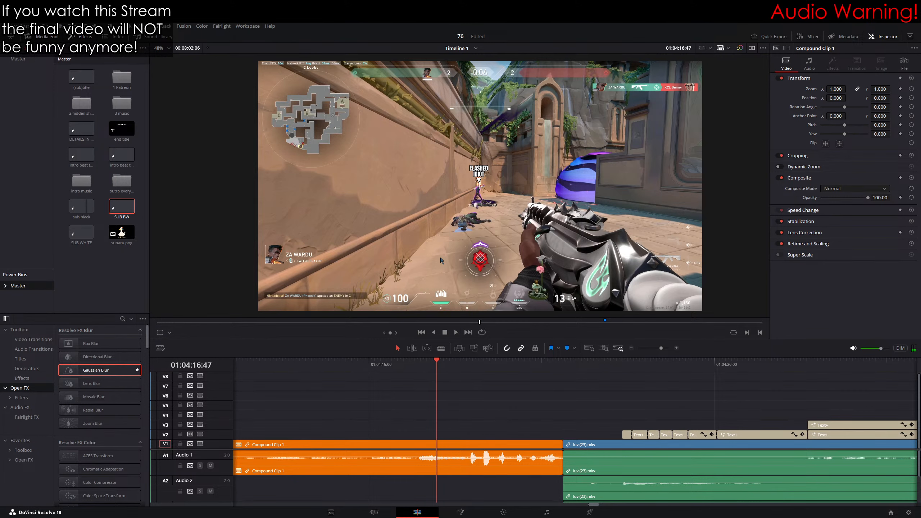
pyautogui.scroll(5, 441, 261)
pyautogui.scroll(-3, 441, 261)
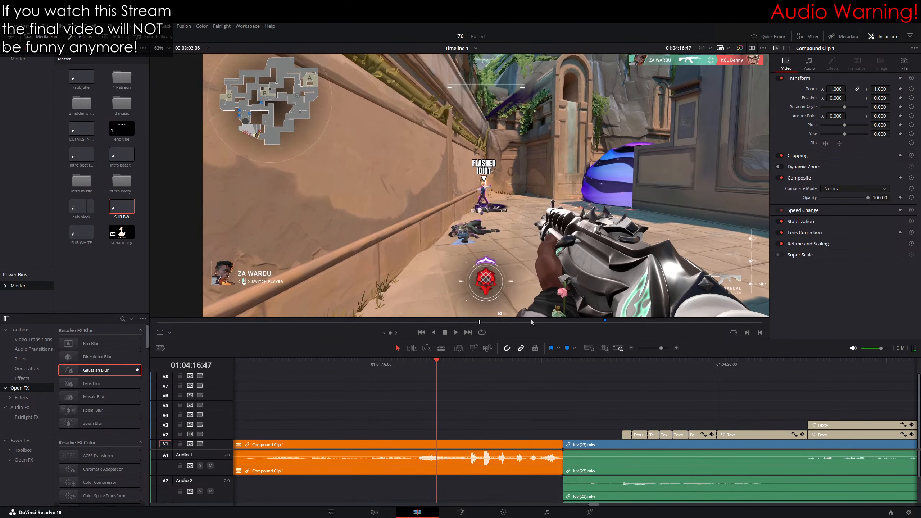
pyautogui.scroll(-5, 595, 375)
pyautogui.click(535, 361)
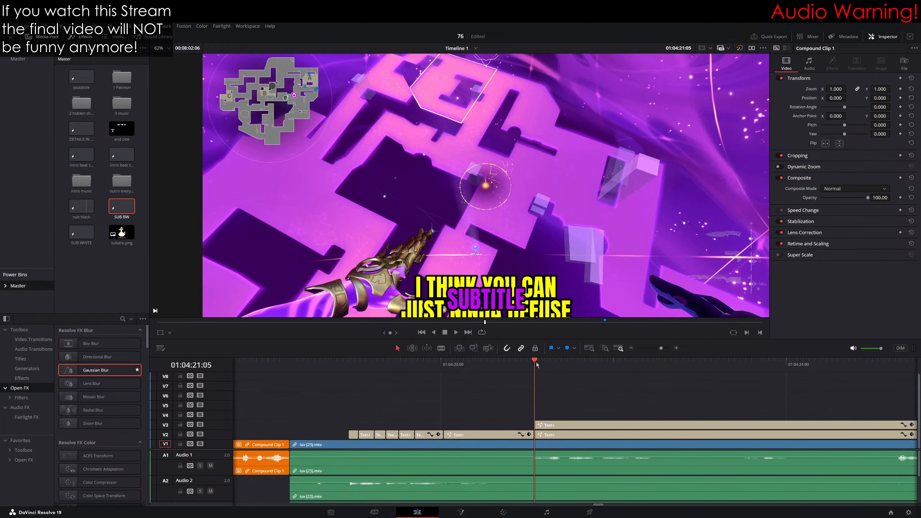
pyautogui.scroll(3, 396, 384)
pyautogui.click(333, 363)
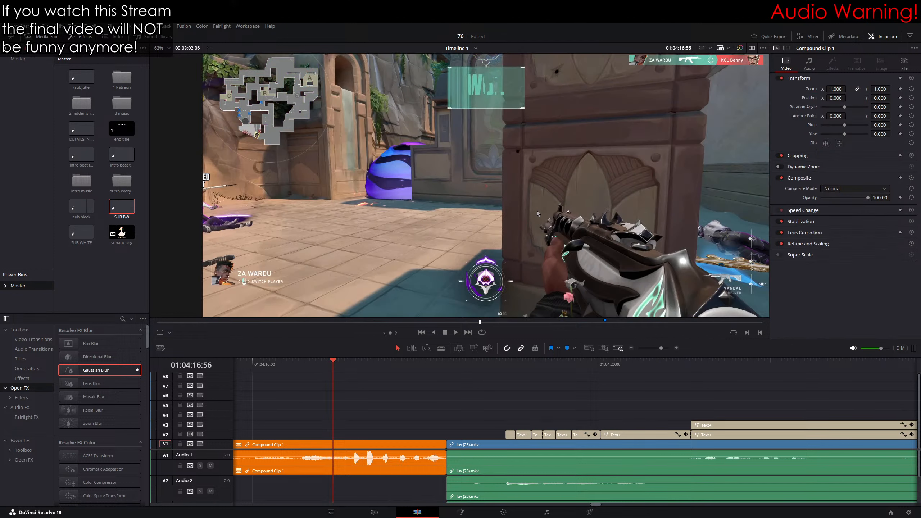
pyautogui.moveTo(686, 363); pyautogui.dragTo(692, 364)
pyautogui.scroll(-6, 692, 375)
pyautogui.scroll(-4, 497, 245)
pyautogui.scroll(2, 496, 242)
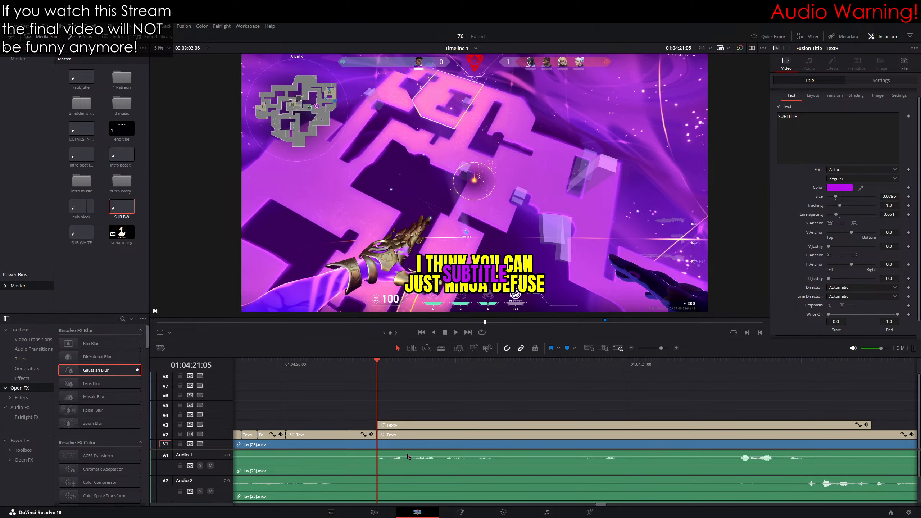
# Step: Apply Gaussian Blur to the yellow V2 title segment that starts at 01:04:21:05, beneath the purple subtitle
pyautogui.click(381, 434)
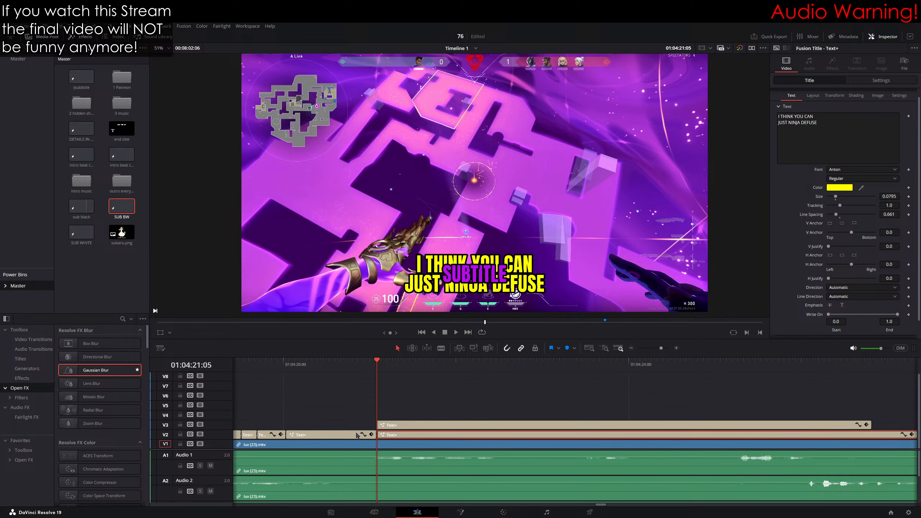
pyautogui.click(367, 438)
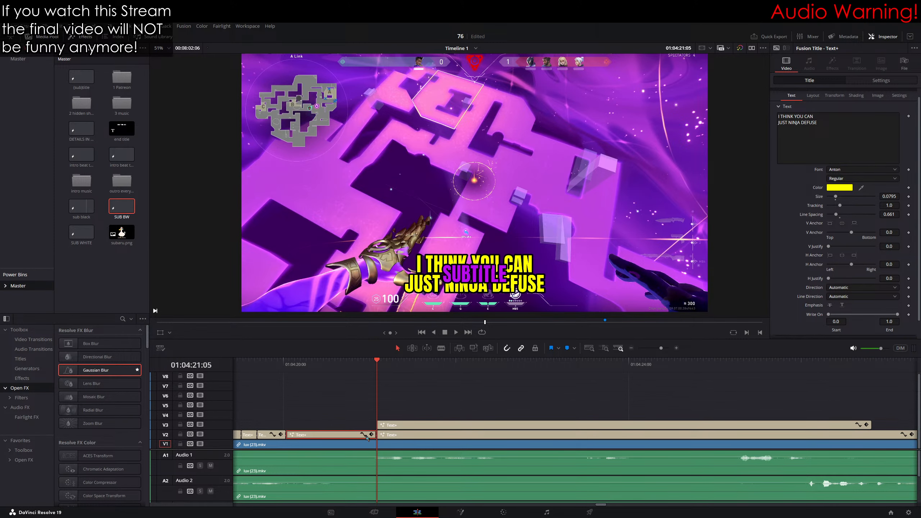
pyautogui.click(395, 438)
pyautogui.click(356, 435)
pyautogui.click(386, 437)
pyautogui.click(355, 436)
pyautogui.click(401, 438)
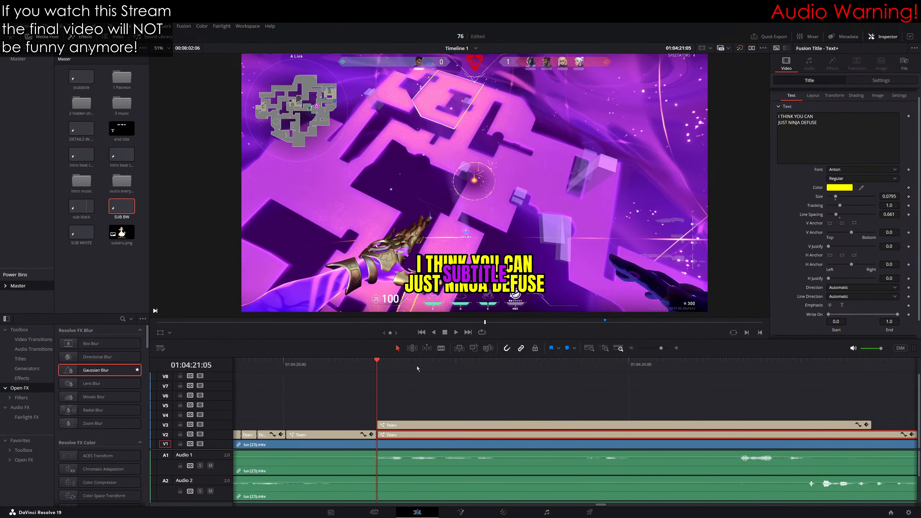
pyautogui.moveTo(108, 374); pyautogui.dragTo(396, 435)
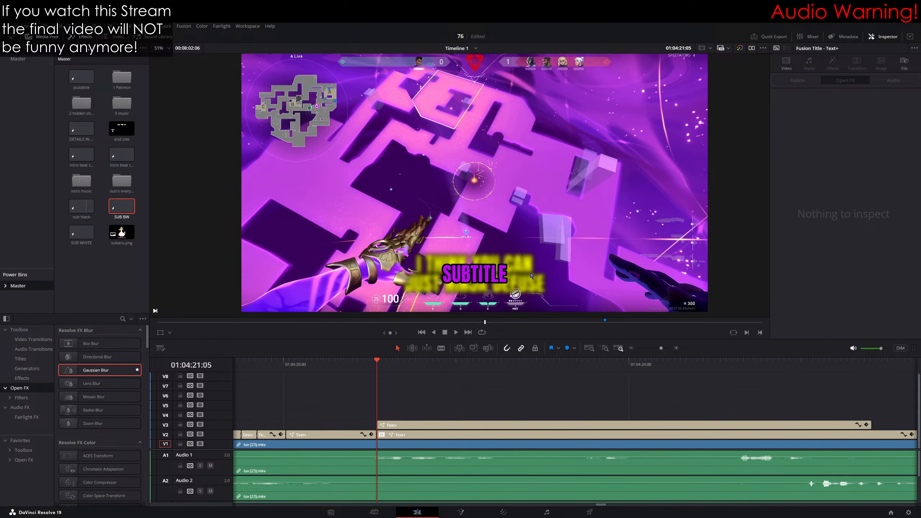
# Step: Listen to the second line from 01:04:21:05 and set the purple V3 title's text to "I MIGHT BE ABLE TO"
pyautogui.click(394, 425)
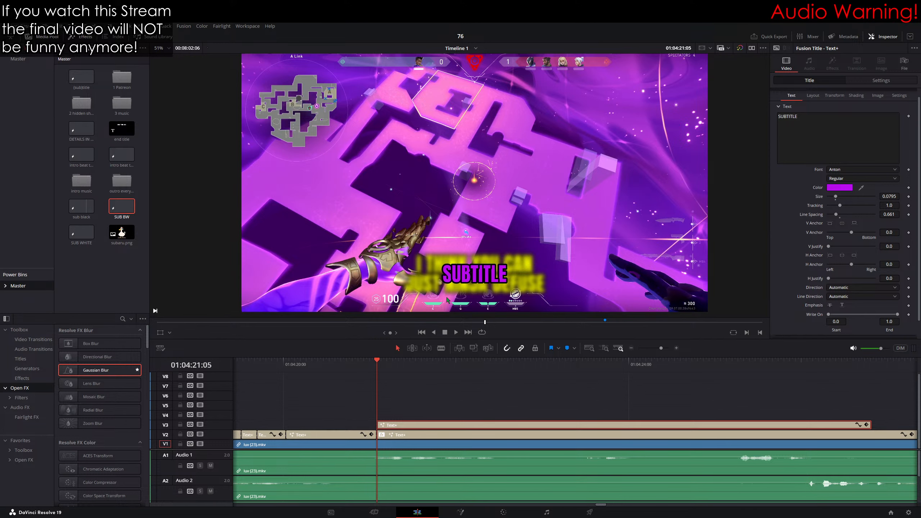
pyautogui.click(440, 351)
pyautogui.click(402, 406)
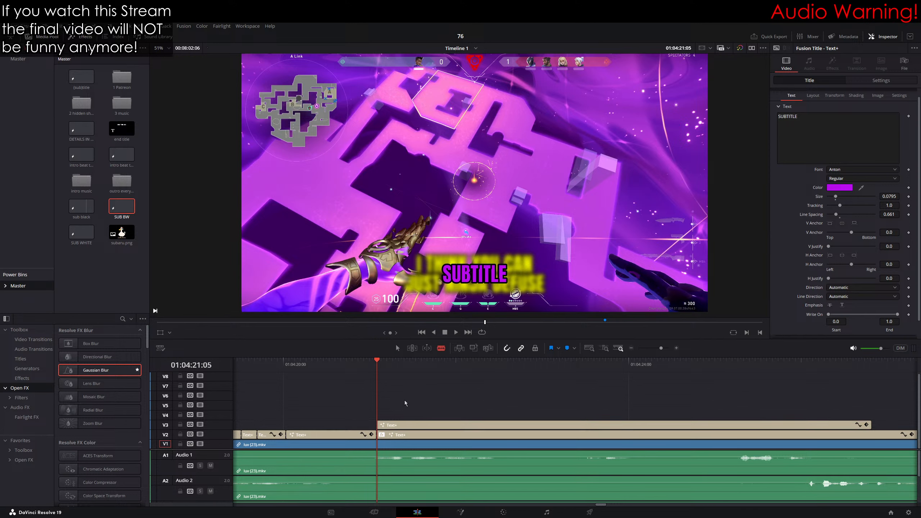
pyautogui.press('space')
pyautogui.click(382, 365)
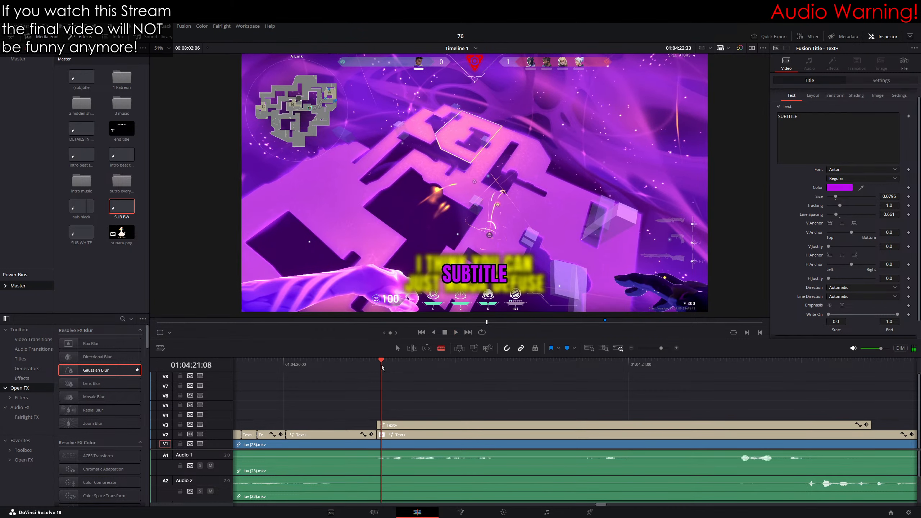
pyautogui.click(849, 155)
pyautogui.hotkey('ctrl', 'a')
pyautogui.write('I MIGHT')
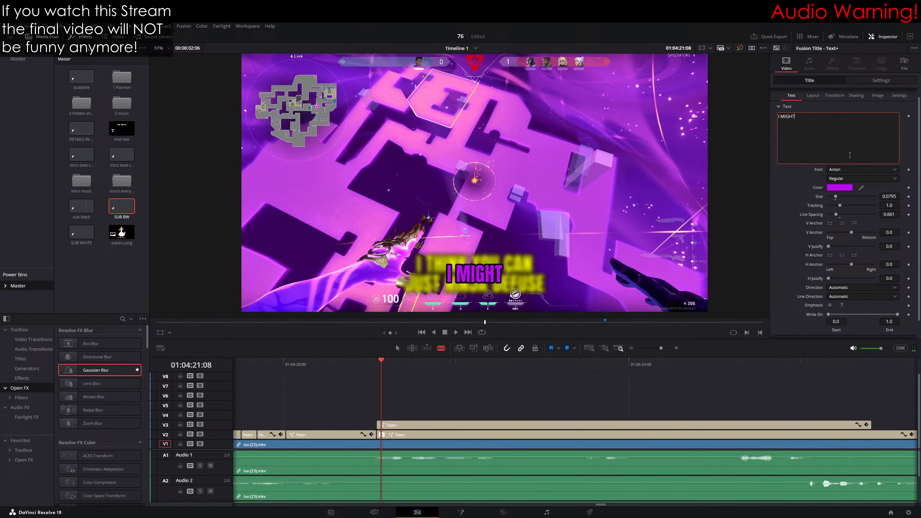
pyautogui.write(' BE ABLE TO')
pyautogui.press('Return')
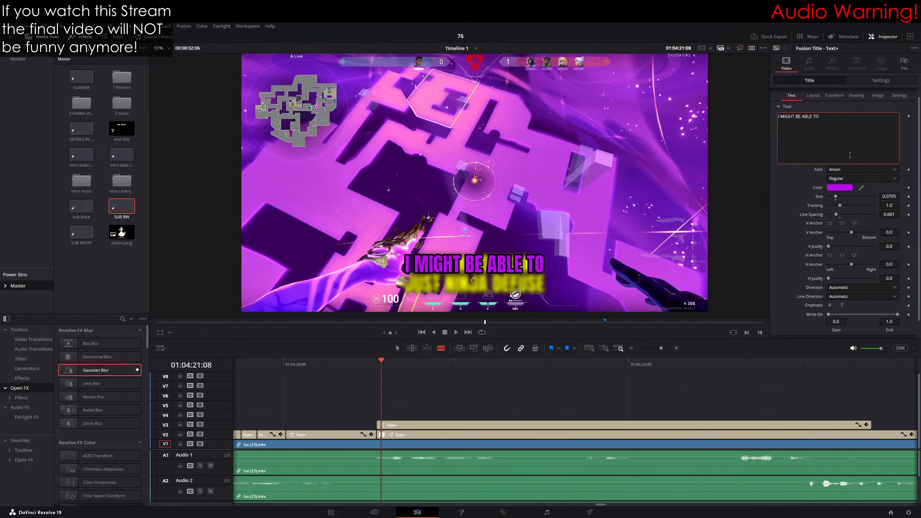
pyautogui.press('BackSpace')
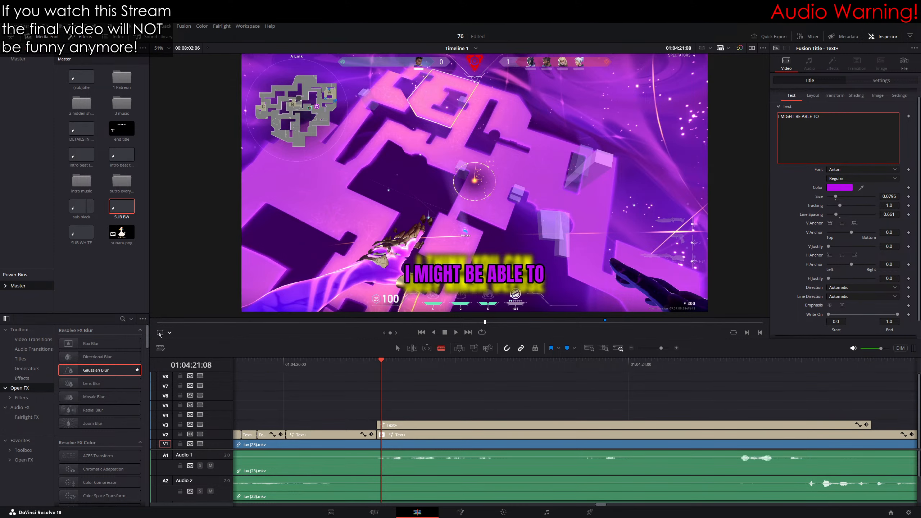
# Step: Tilt the purple "I MIGHT BE ABLE TO" title slightly counterclockwise and raise it a little in the frame
pyautogui.click(439, 244)
pyautogui.moveTo(475, 240); pyautogui.dragTo(492, 232)
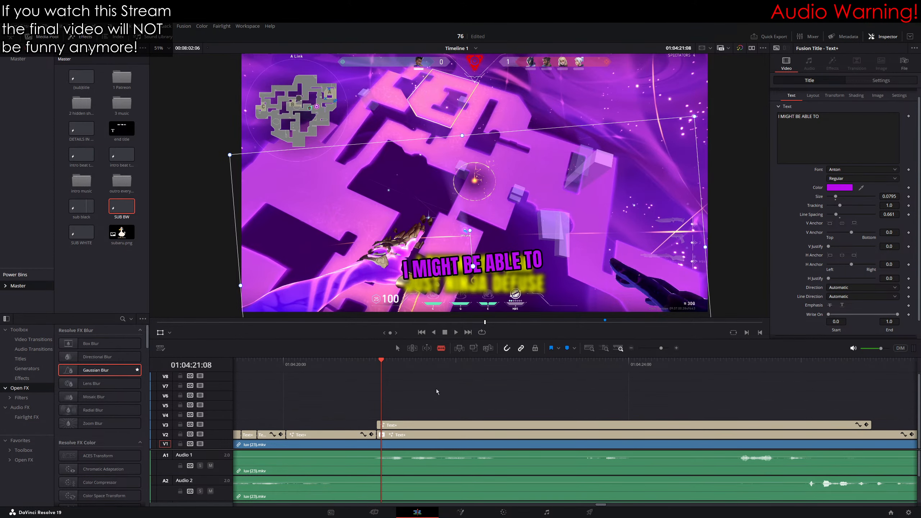
pyautogui.scroll(2, 482, 256)
pyautogui.scroll(2, 482, 256)
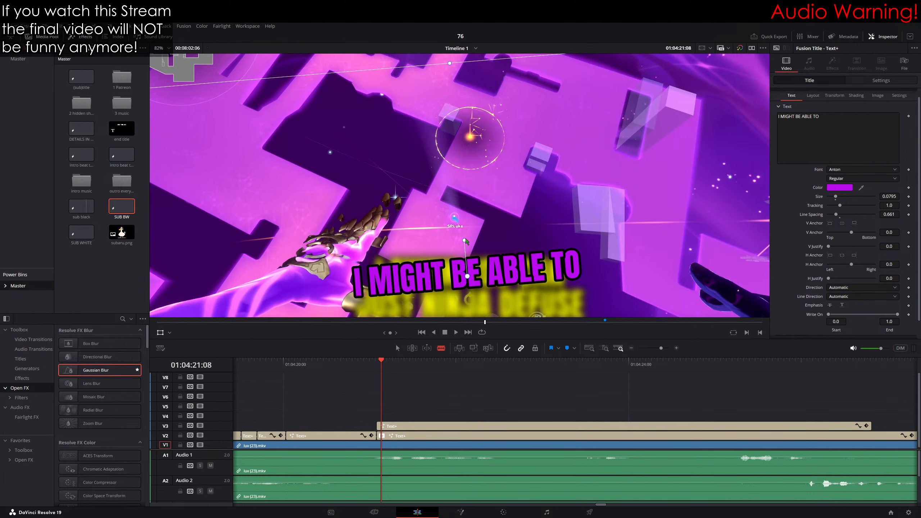
pyautogui.moveTo(488, 276); pyautogui.dragTo(468, 187)
# Step: Scrub the second line's audio and split the purple V3 title shortly after its start
pyautogui.middleClick(436, 410)
pyautogui.moveTo(377, 364); pyautogui.dragTo(405, 364)
pyautogui.click(387, 425)
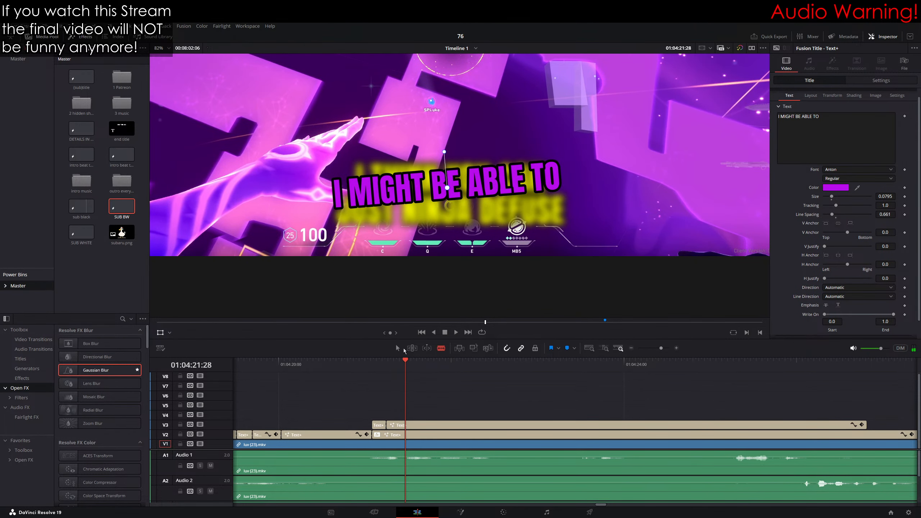
# Step: Split the purple V3 title at 01:04:21:29 and at the two following word boundaries in the second line
pyautogui.press('Right')
pyautogui.click(407, 423)
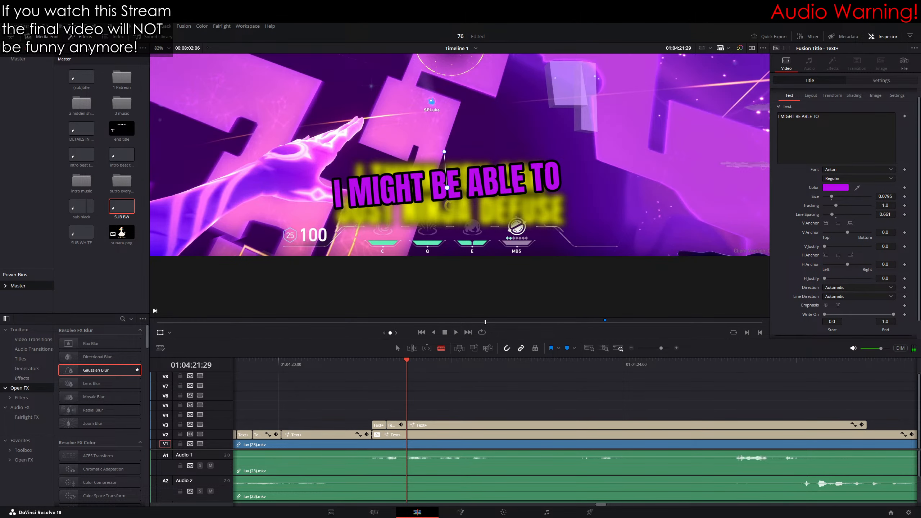
pyautogui.moveTo(390, 333)
pyautogui.mouseDown()
pyautogui.moveTo(373, 333)
pyautogui.moveTo(424, 333)
pyautogui.moveTo(398, 333)
pyautogui.mouseUp()
pyautogui.click(416, 425)
pyautogui.click(372, 364)
pyautogui.click(442, 426)
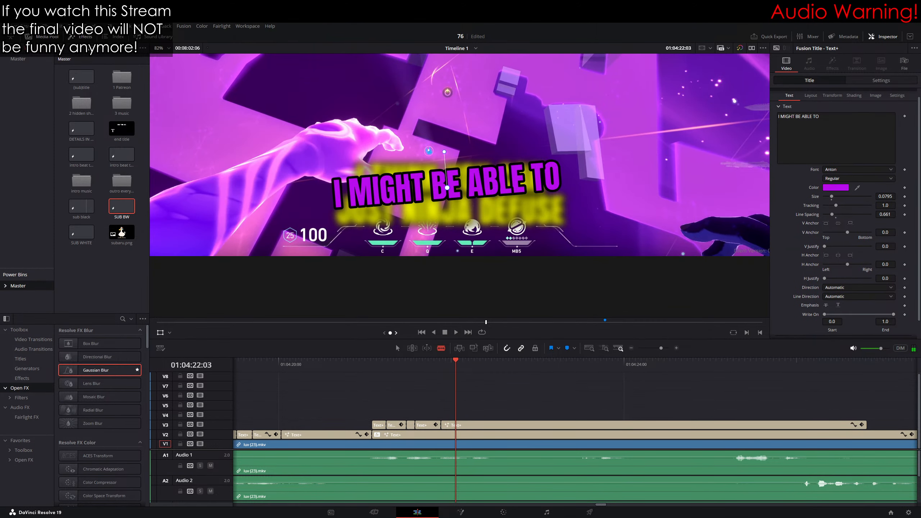
# Step: Place a marker at 01:04:22:03 and extend the last V3 title segment back to the previous cut at 01:04:21:53
pyautogui.click(456, 425)
pyautogui.press('a')
pyautogui.click(472, 426)
pyautogui.press('m')
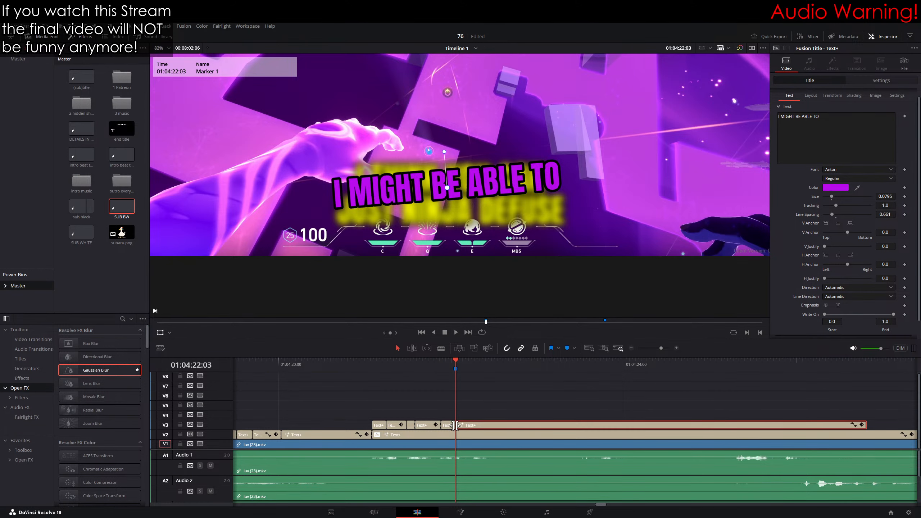
pyautogui.moveTo(457, 426); pyautogui.dragTo(440, 425)
# Step: Lower the Write On end of the earlier V3 title segments so words appear progressively, with about 0.406 at 01:04:21:15
pyautogui.click(370, 368)
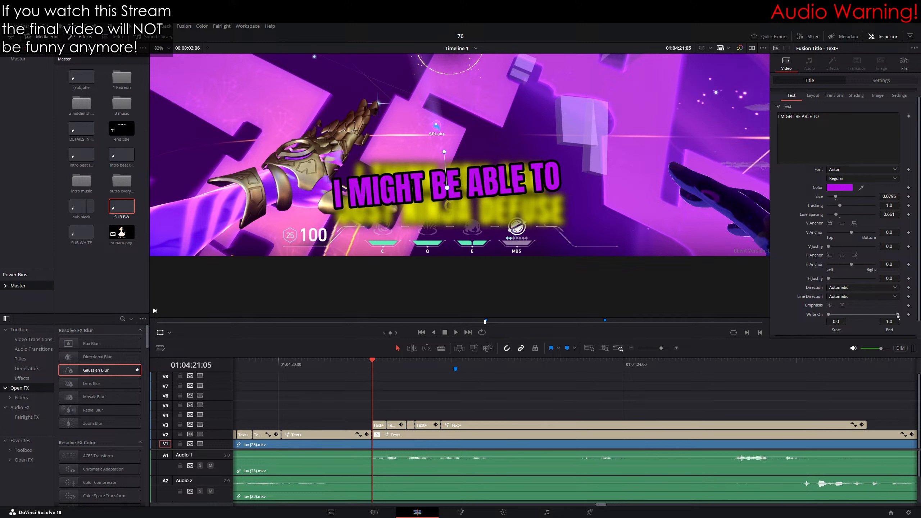
pyautogui.moveTo(898, 315)
pyautogui.mouseDown()
pyautogui.moveTo(834, 314)
pyautogui.moveTo(898, 314)
pyautogui.mouseUp()
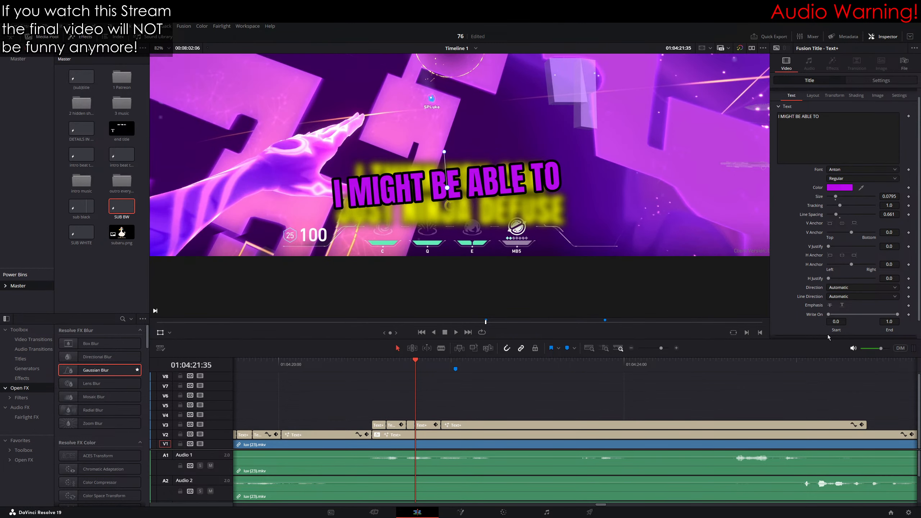
pyautogui.hotkey('ctrl', 'z')
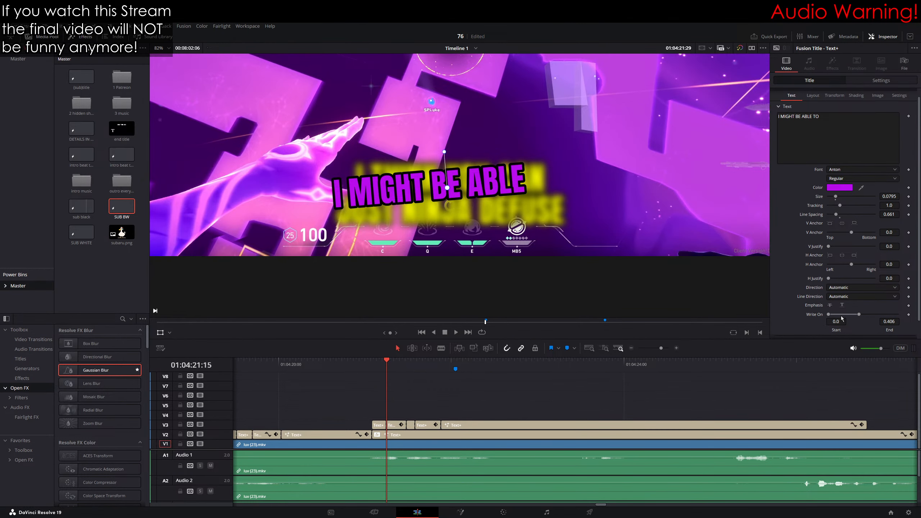
pyautogui.moveTo(888, 315)
pyautogui.mouseDown()
pyautogui.moveTo(873, 314)
pyautogui.moveTo(889, 316)
pyautogui.mouseUp()
pyautogui.press('Down')
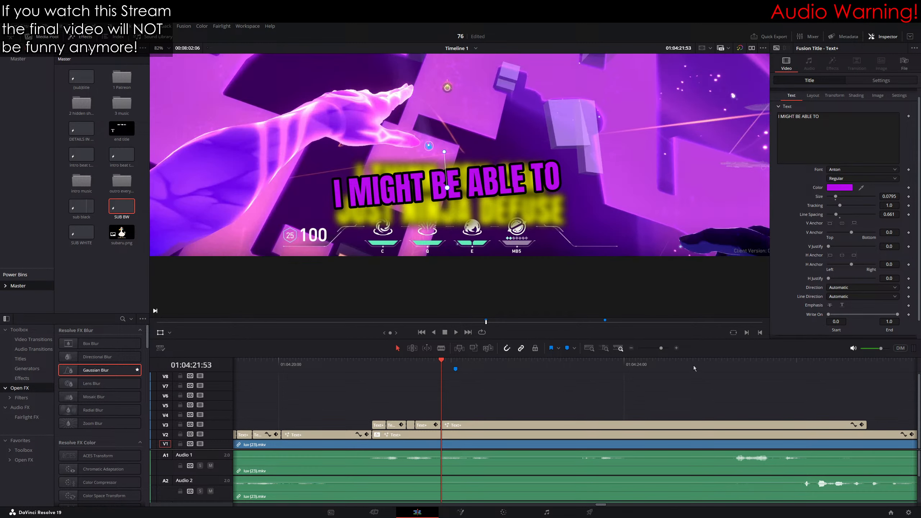
# Step: Add a new purple subtitle title on V4 at the 01:04:22:03 marker
pyautogui.scroll(-2, 114, 448)
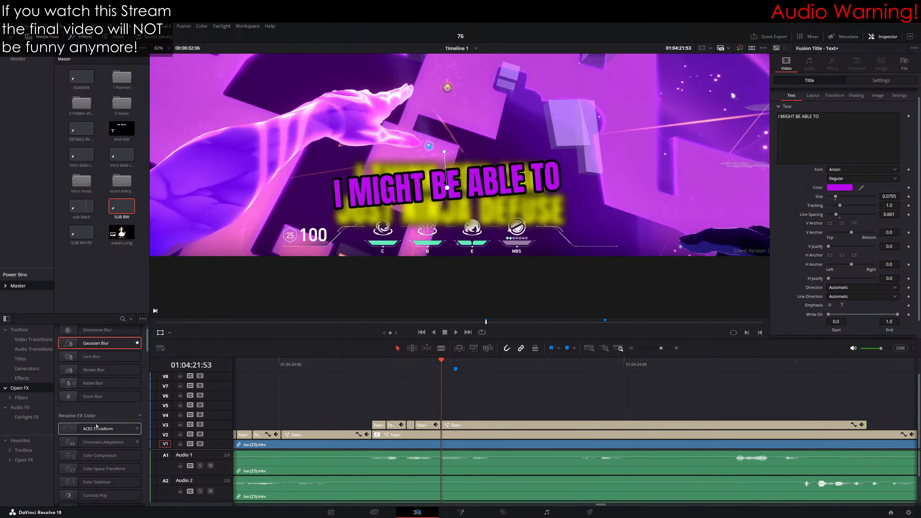
pyautogui.scroll(-4, 212, 306)
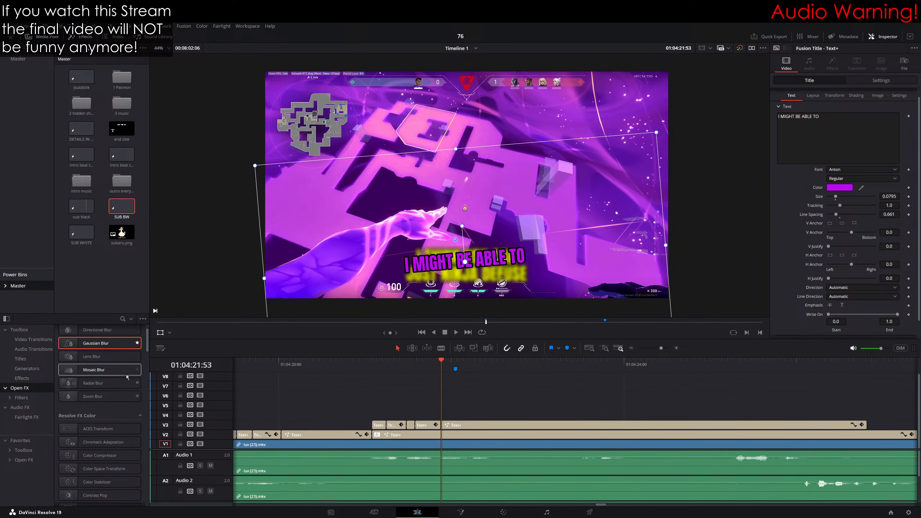
pyautogui.scroll(2, 94, 411)
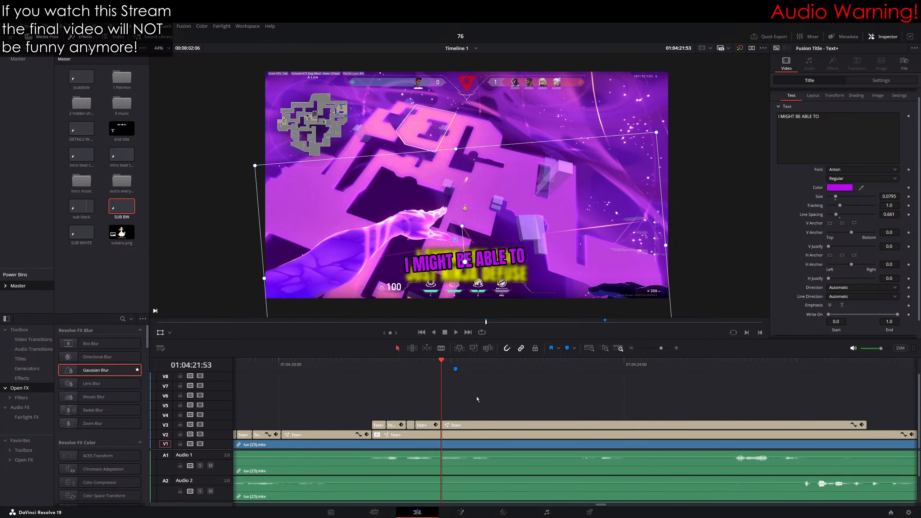
pyautogui.click(456, 370)
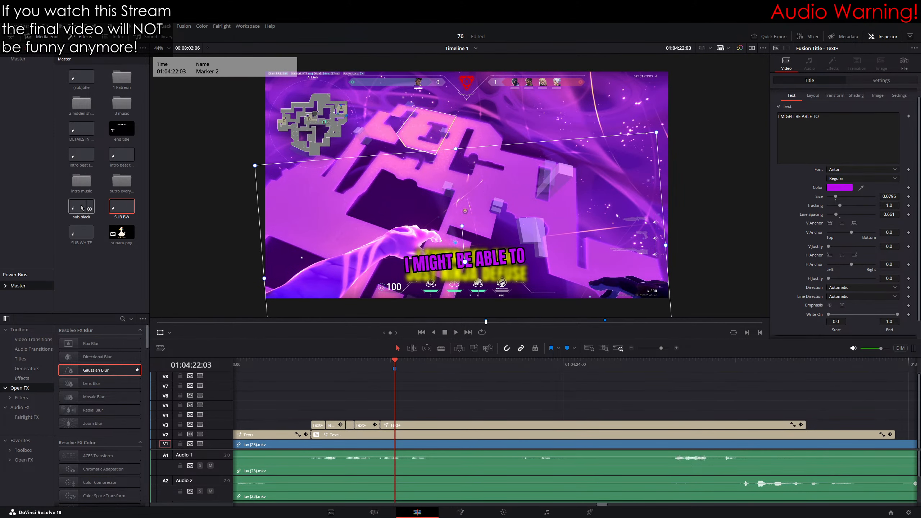
pyautogui.moveTo(83, 207)
pyautogui.press('F12')
pyautogui.click(395, 369)
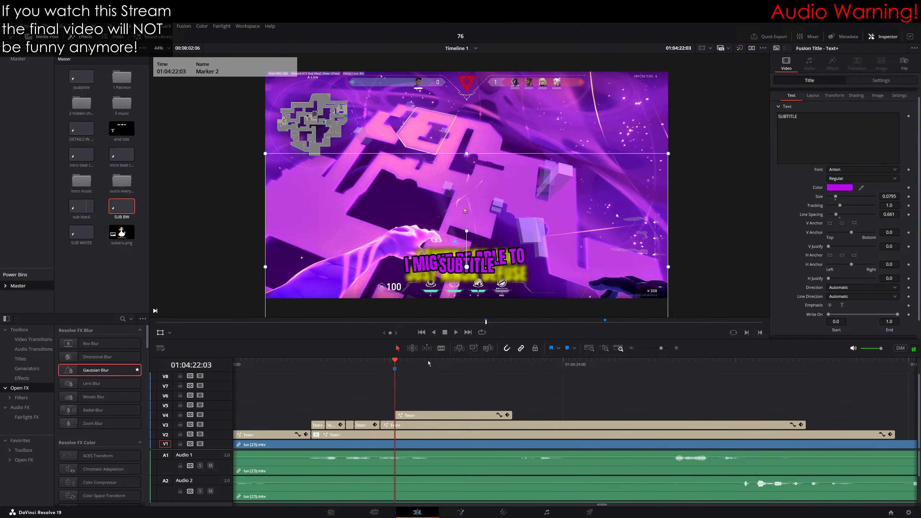
# Step: Set the new V4 title's text to "HONESTLY"
pyautogui.click(795, 131)
pyautogui.hotkey('ctrl', 'a')
pyautogui.write('HONESTZLY')
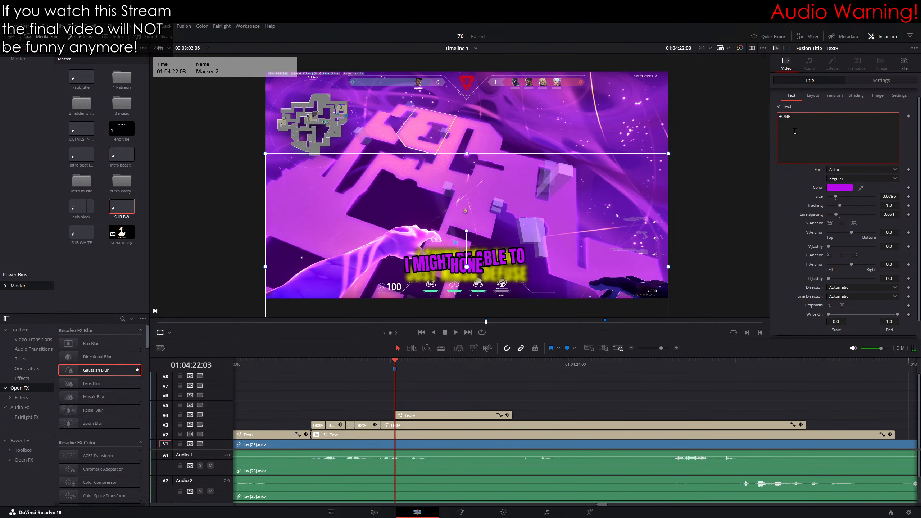
pyautogui.press('BackSpace')
pyautogui.press('BackSpace')
pyautogui.press('BackSpace')
pyautogui.write('LY')
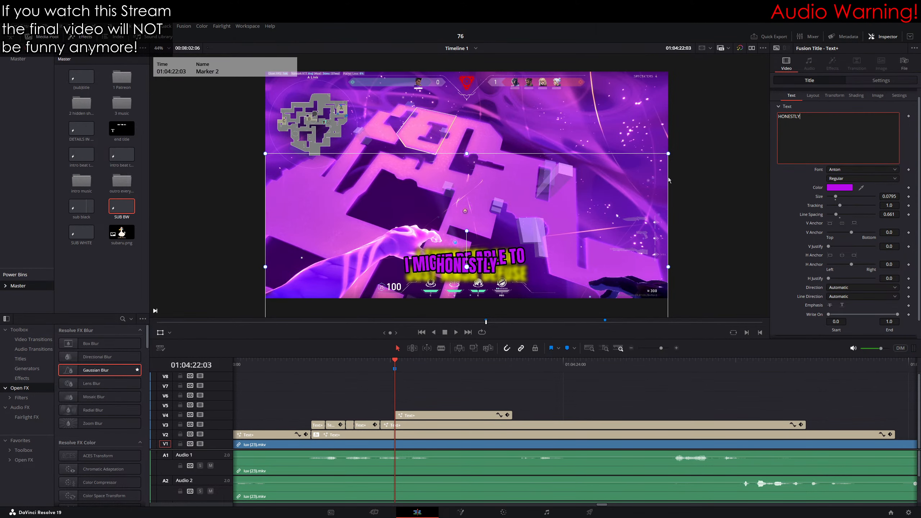
# Step: Flip the "HONESTLY" title vertically and tilt it counterclockwise by about 5.1 degrees
pyautogui.scroll(2, 544, 250)
pyautogui.moveTo(535, 259); pyautogui.dragTo(523, 193)
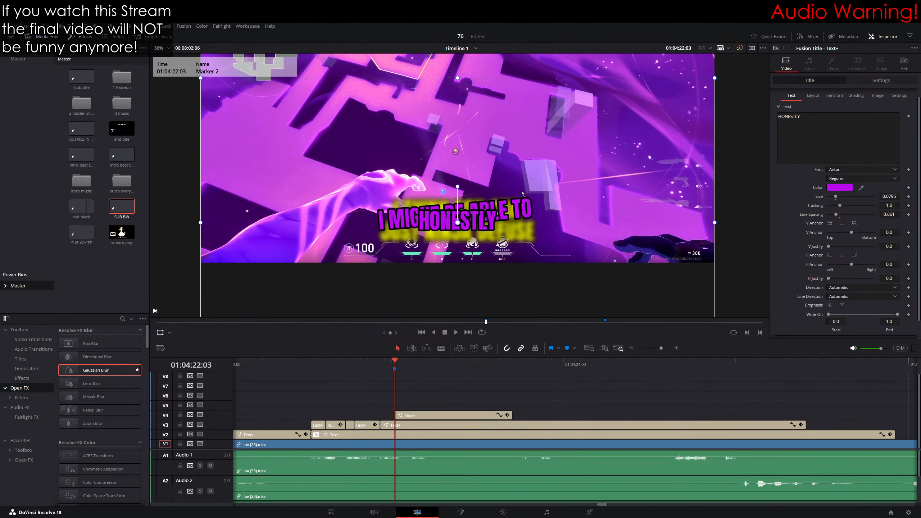
pyautogui.click(881, 80)
pyautogui.click(840, 159)
pyautogui.scroll(1, 460, 201)
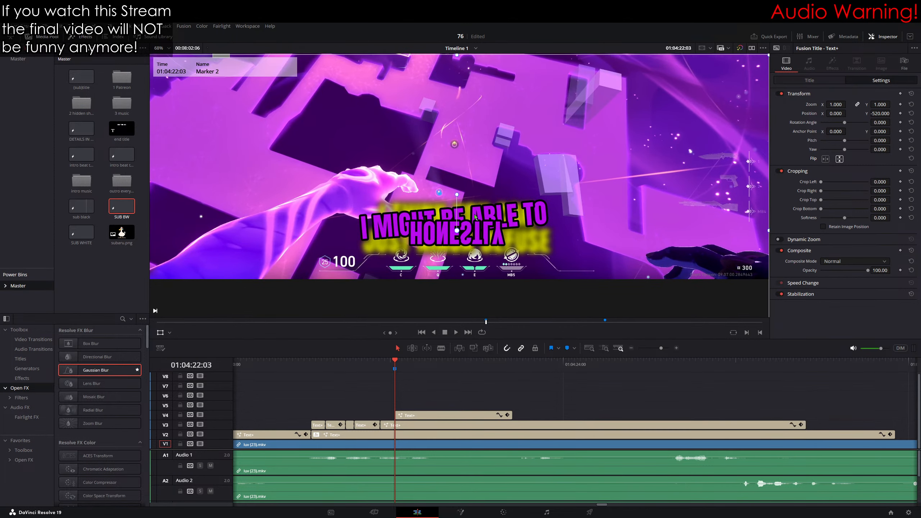
pyautogui.moveTo(458, 196); pyautogui.dragTo(453, 177)
pyautogui.scroll(-2, 454, 177)
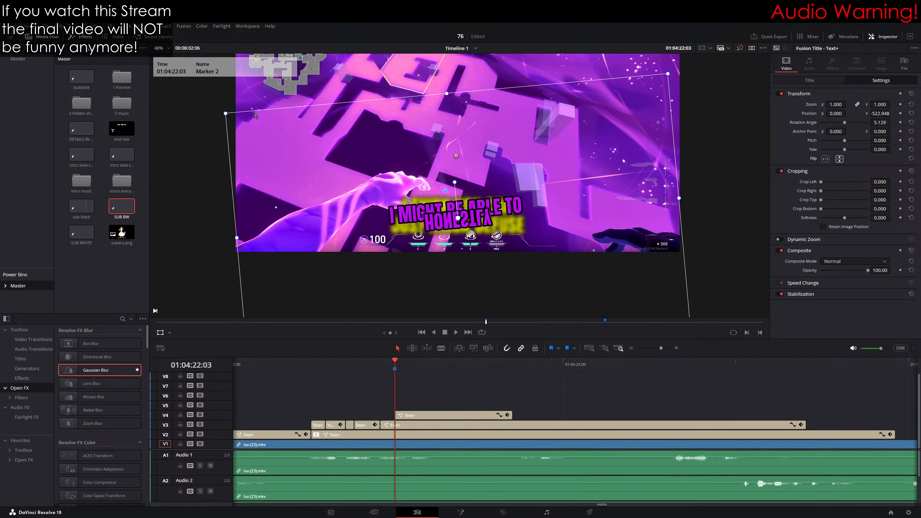
# Step: Scale the "HONESTLY" title to about 0.743, position it near X 90, Y -553, and adjust its rotation to about 5.46 degrees
pyautogui.moveTo(226, 115); pyautogui.dragTo(286, 141)
pyautogui.scroll(4, 472, 232)
pyautogui.moveTo(491, 252); pyautogui.dragTo(524, 264)
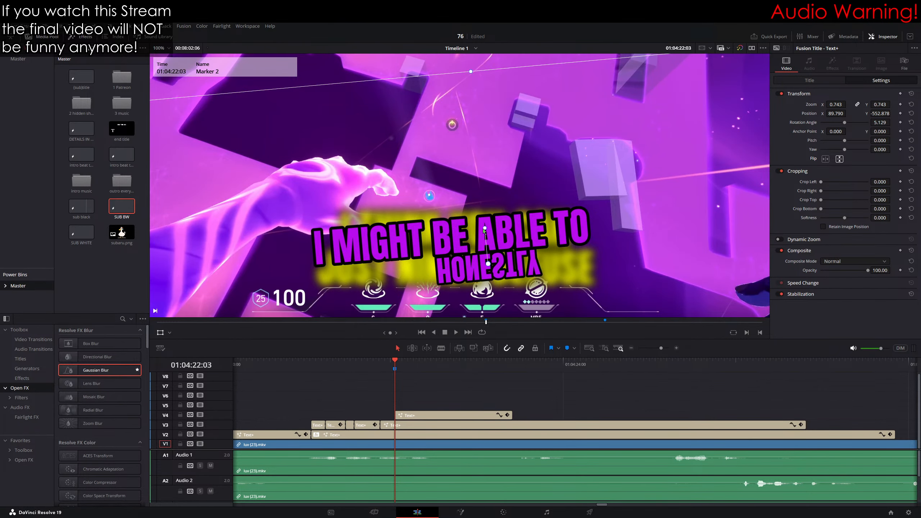
pyautogui.moveTo(483, 229); pyautogui.dragTo(483, 205)
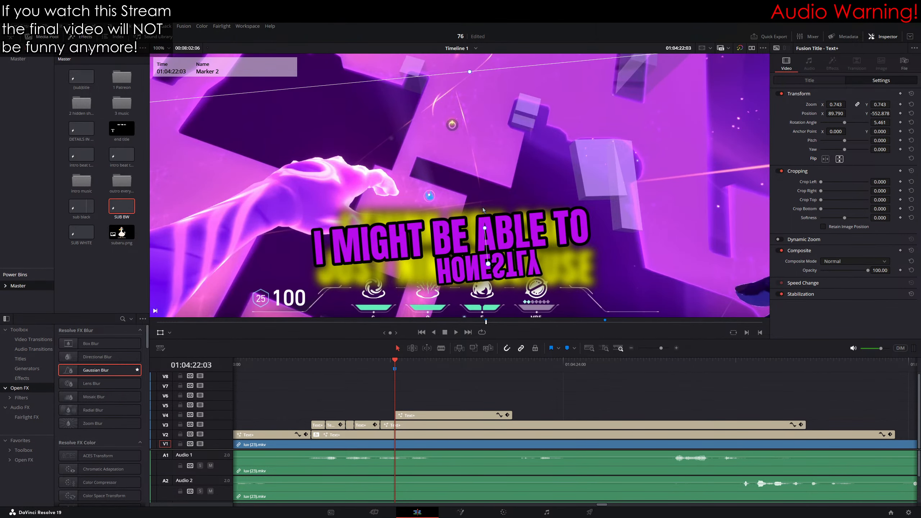
# Step: Set the flipped HONESTLY title's rotation to about 4.8 and X position to about 86.8, and extend its V4 clip to the V3 clip's end
pyautogui.moveTo(518, 241); pyautogui.dragTo(482, 207)
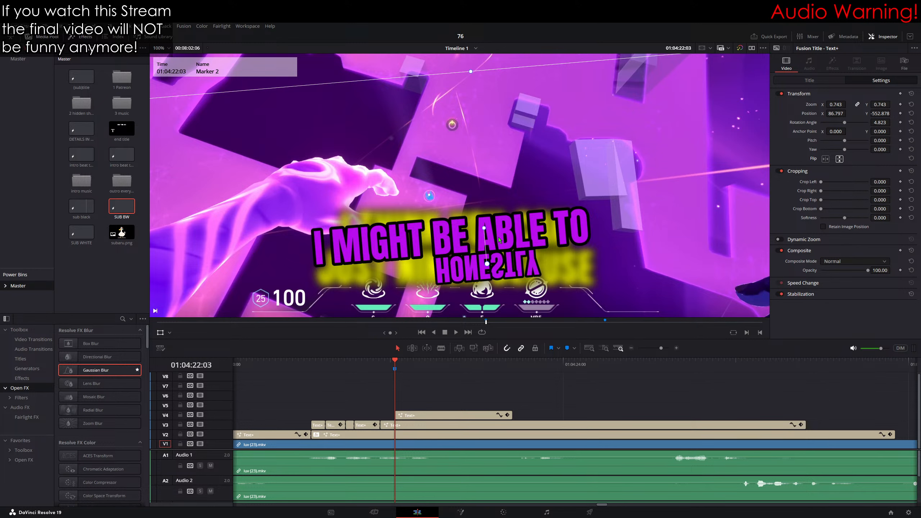
pyautogui.scroll(-5, 500, 239)
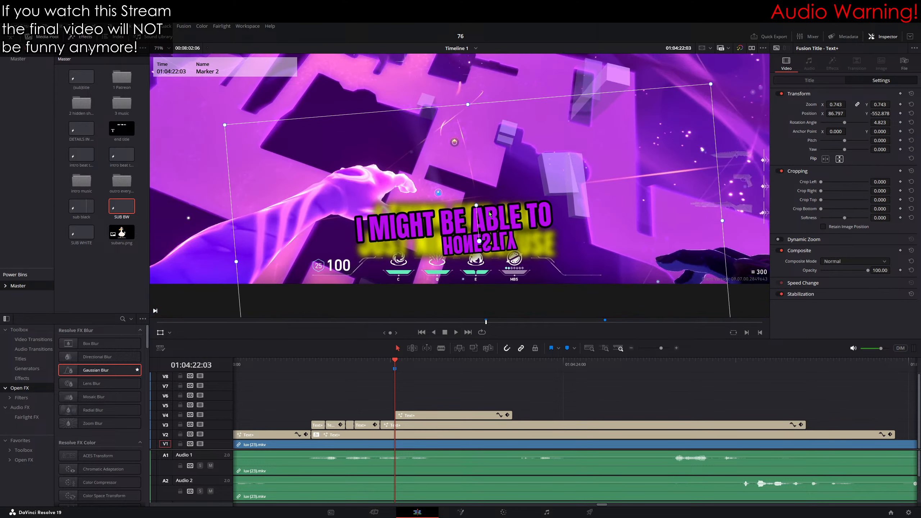
pyautogui.moveTo(502, 251); pyautogui.dragTo(506, 255)
pyautogui.scroll(1, 503, 257)
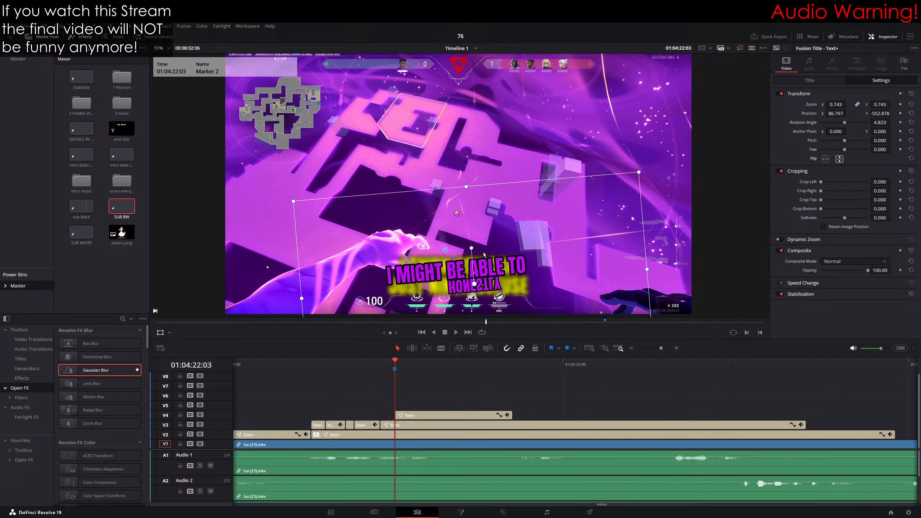
pyautogui.moveTo(510, 417); pyautogui.dragTo(806, 415)
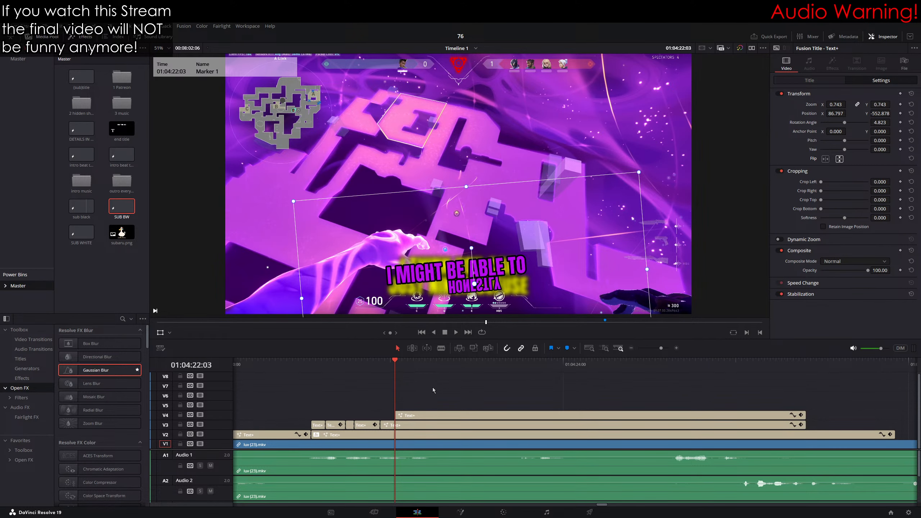
pyautogui.scroll(-2, 505, 300)
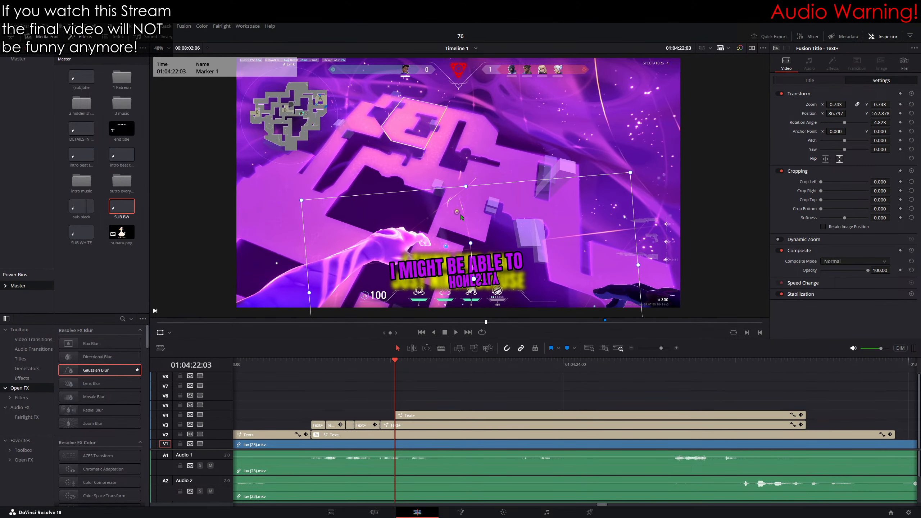
pyautogui.scroll(2, 465, 223)
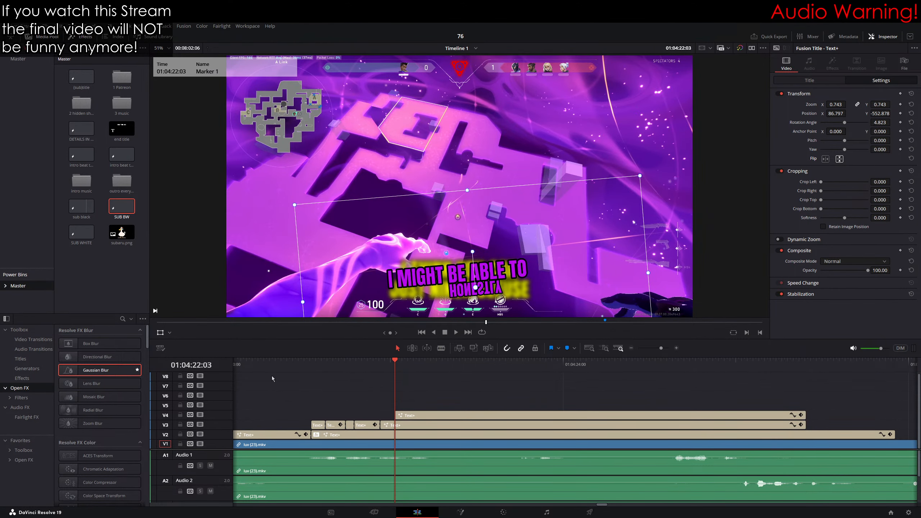
# Step: Play back the overlapping subtitles between about 01:04:20 and 01:04:24 to check their timing and look
pyautogui.click(284, 363)
pyautogui.moveTo(284, 365); pyautogui.dragTo(281, 364)
pyautogui.hscroll(-4, 403, 390)
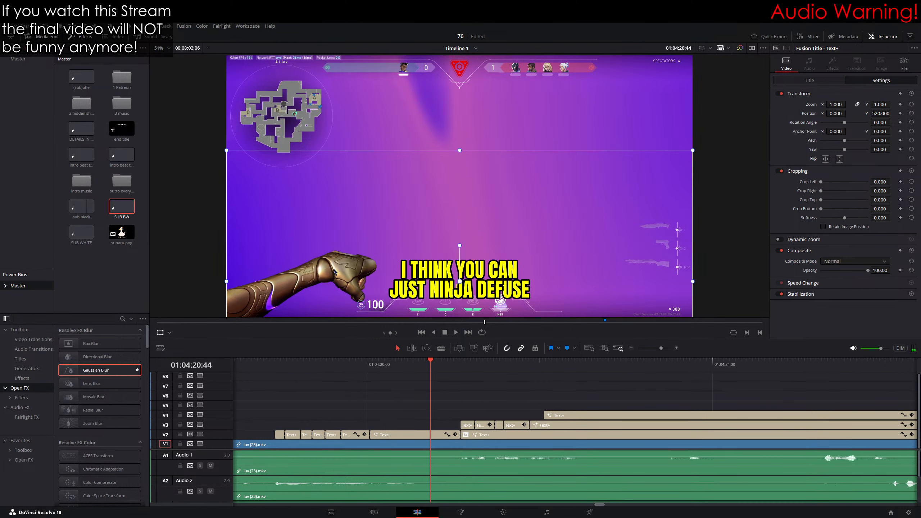
pyautogui.moveTo(435, 367); pyautogui.dragTo(456, 366)
pyautogui.hscroll(2, 599, 383)
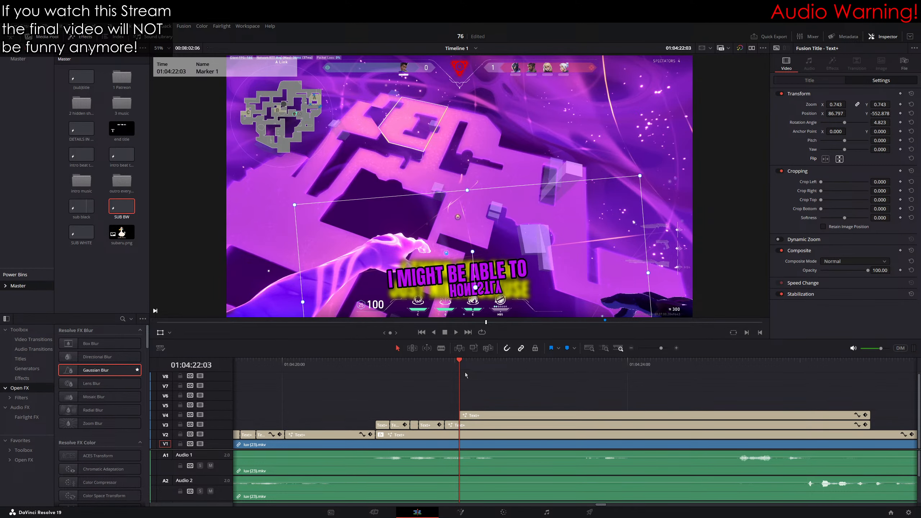
pyautogui.moveTo(460, 366)
pyautogui.mouseDown()
pyautogui.moveTo(377, 366)
pyautogui.moveTo(460, 365)
pyautogui.mouseUp()
pyautogui.click(377, 366)
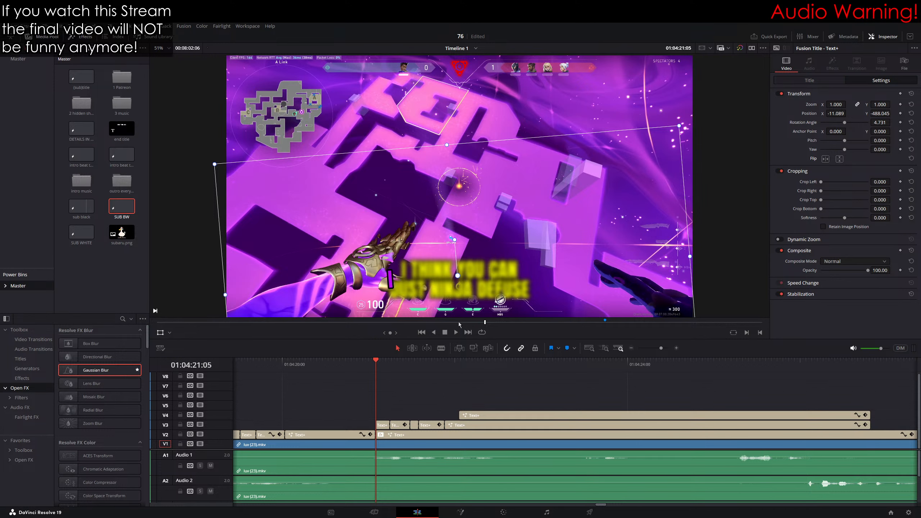
pyautogui.hotkey('ctrl', 'z')
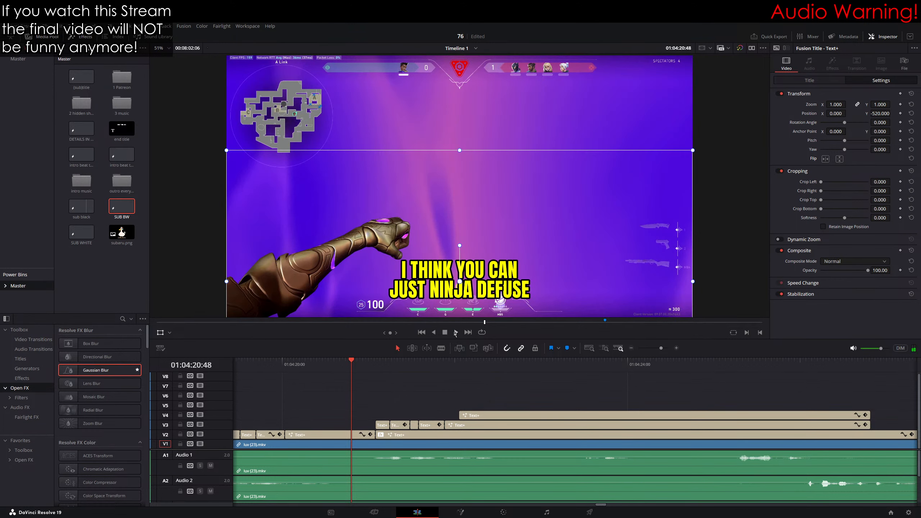
pyautogui.moveTo(368, 364); pyautogui.dragTo(377, 362)
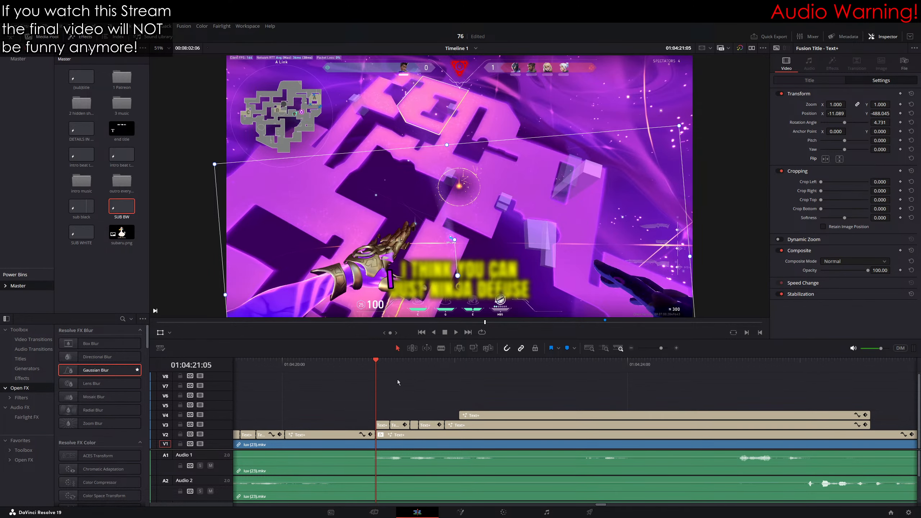
pyautogui.press('space')
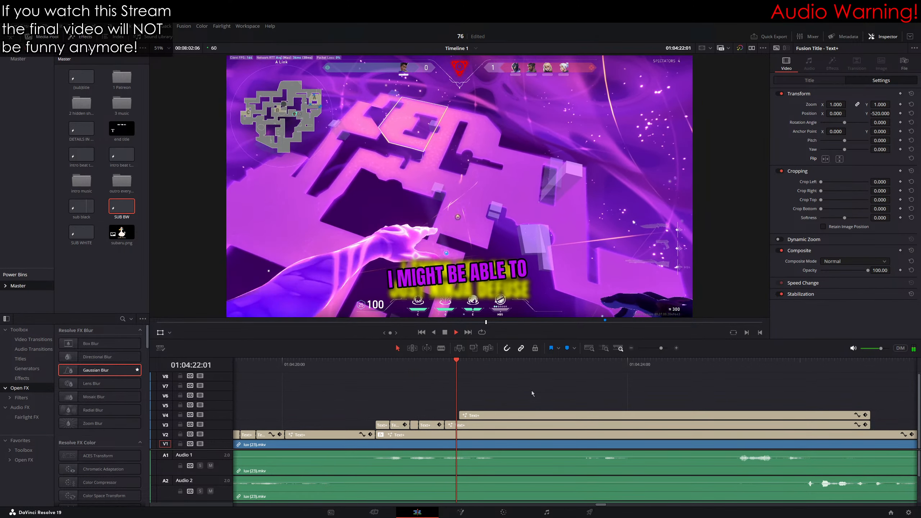
pyautogui.click(354, 360)
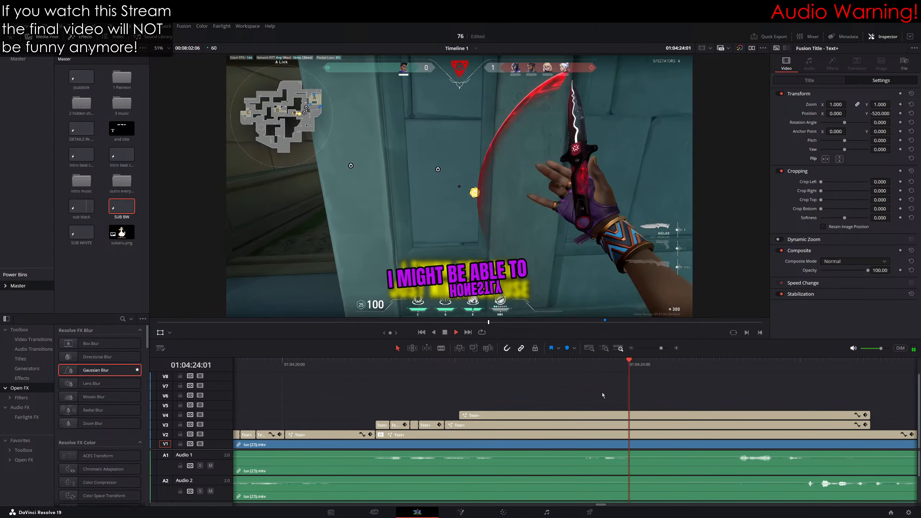
pyautogui.click(493, 361)
pyautogui.press('space')
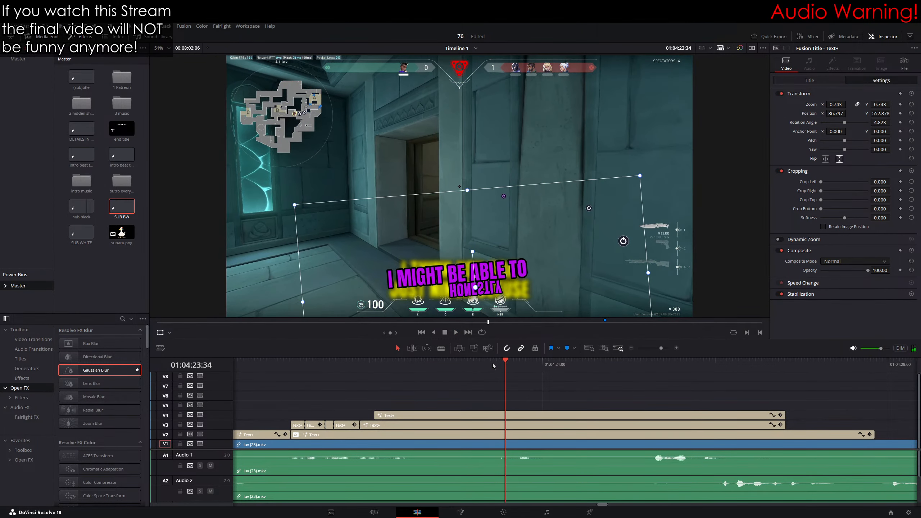
# Step: Split the Audio 1 clip near 01:04:24:09 and raise the volume of the section before the cut
pyautogui.press('space')
pyautogui.press('space')
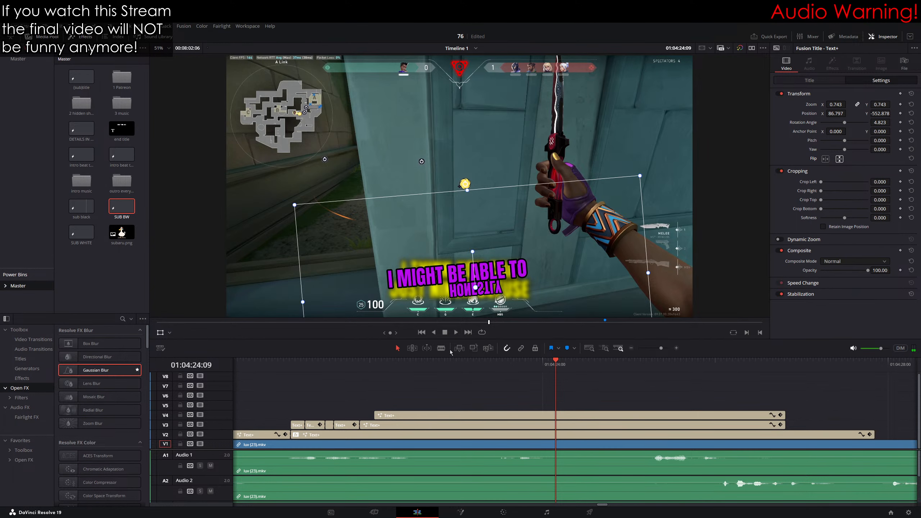
pyautogui.click(445, 349)
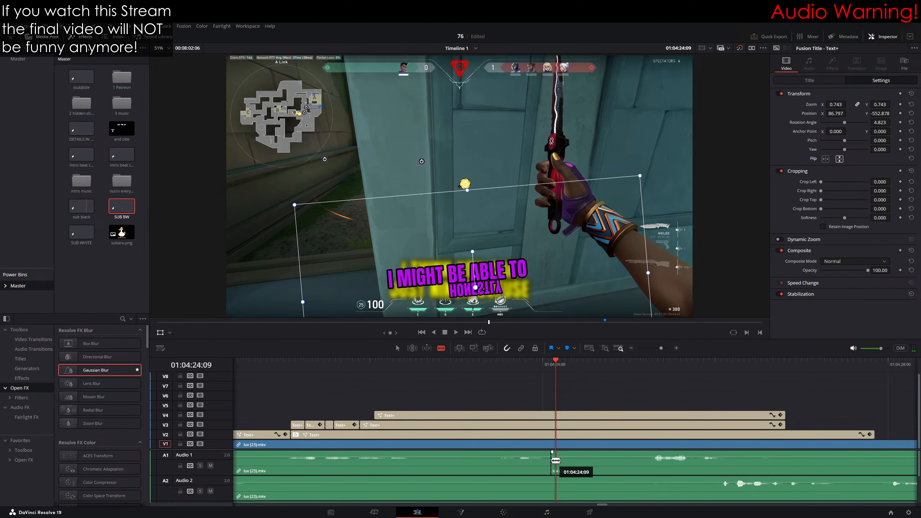
pyautogui.press('a')
pyautogui.hscroll(-15, 628, 383)
pyautogui.click(443, 351)
pyautogui.press('a')
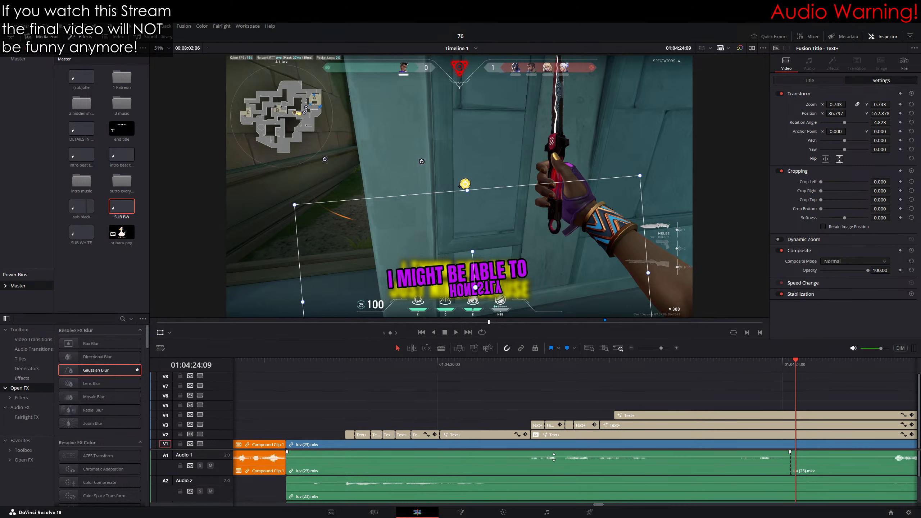
pyautogui.moveTo(553, 459); pyautogui.dragTo(553, 456)
# Step: Split the louder Audio 1 section just after 01:04:22:25, fine-tune the clip volume, and play back the result
pyautogui.click(529, 361)
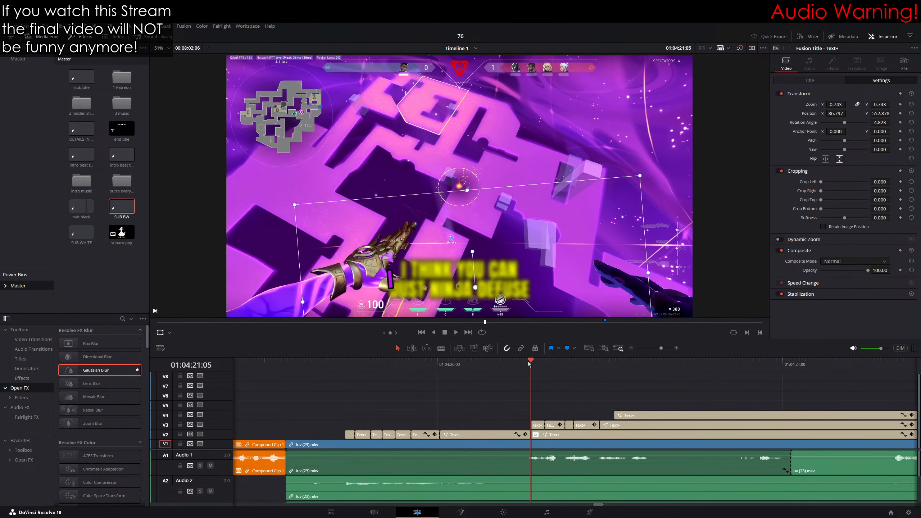
pyautogui.press('space')
pyautogui.press('space')
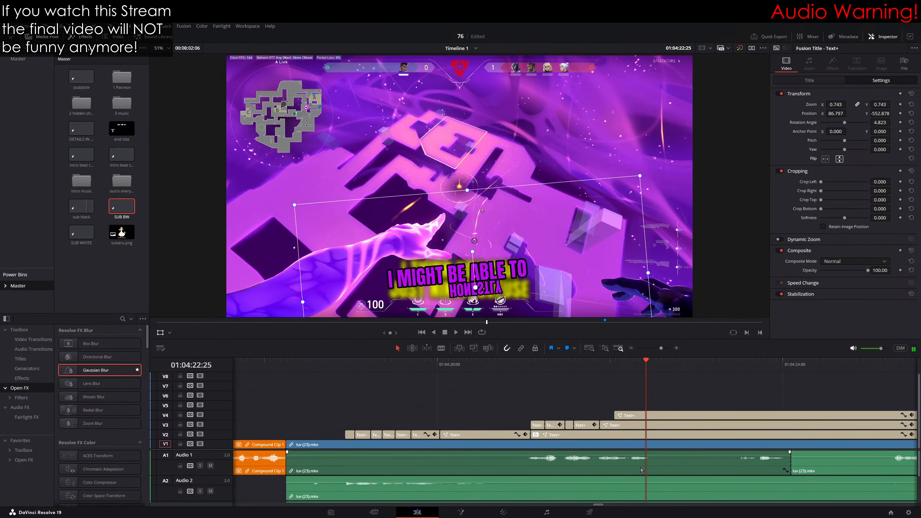
pyautogui.click(442, 348)
pyautogui.click(657, 462)
pyautogui.press('a')
pyautogui.moveTo(604, 455); pyautogui.dragTo(606, 454)
pyautogui.press('space')
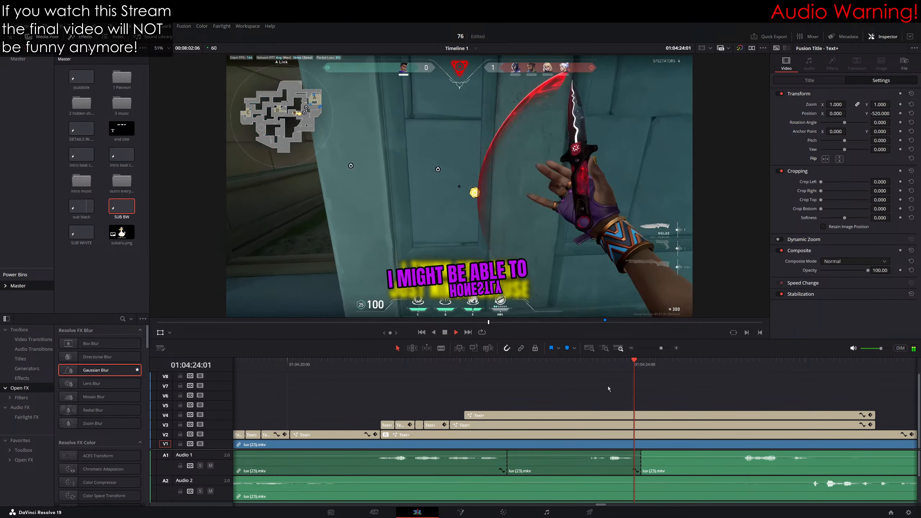
pyautogui.press('space')
# Step: Place the "sub black" title on top of the existing subtitles at 01:04:23:31, on track V5
pyautogui.moveTo(582, 364); pyautogui.dragTo(590, 367)
pyautogui.moveTo(87, 208)
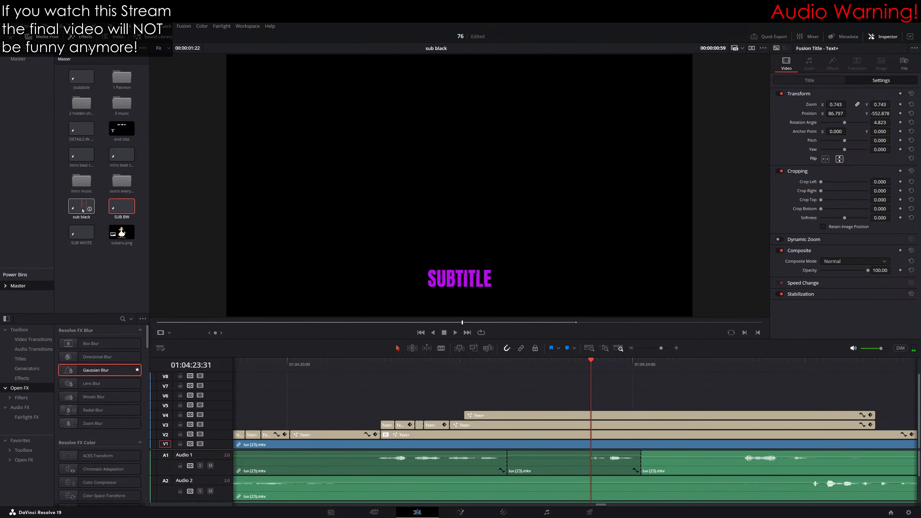
pyautogui.press('F12')
pyautogui.hscroll(5, 633, 394)
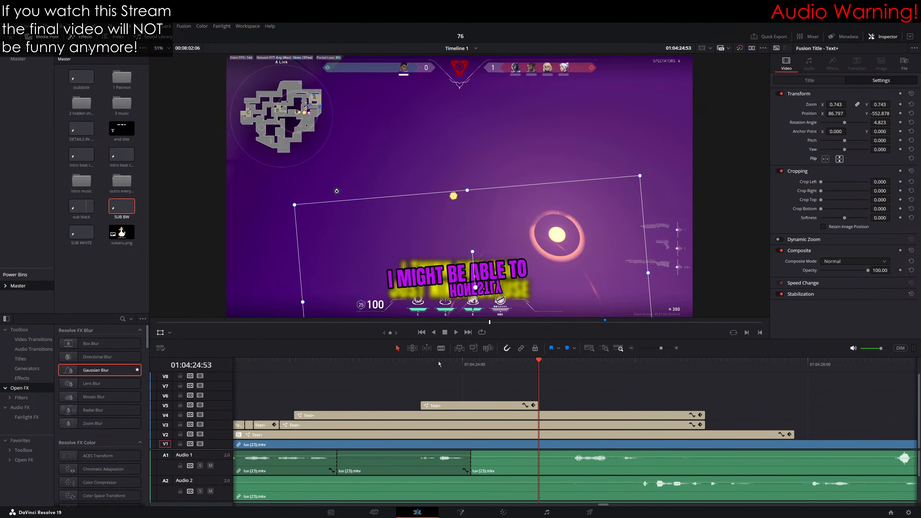
pyautogui.click(425, 367)
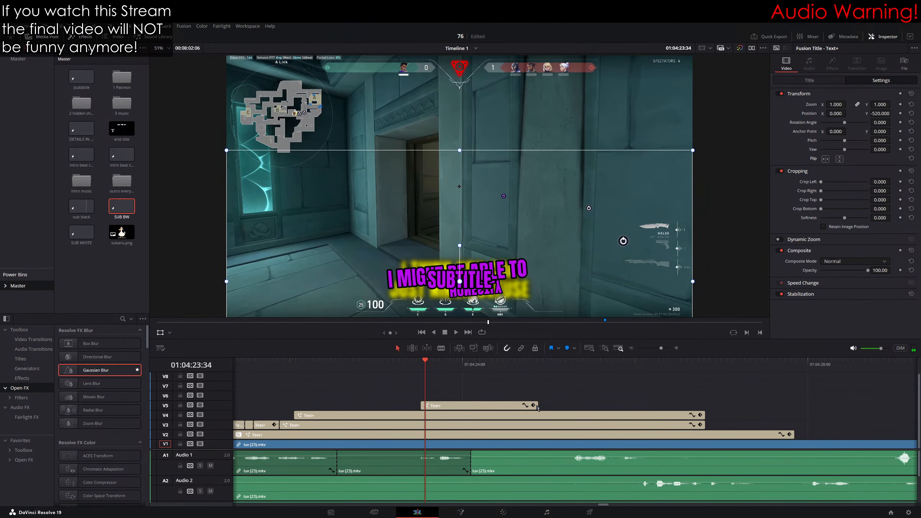
# Step: Cut the V2, V3 and V4 titles at 01:04:23:31, delete their remainders, and move the new title down to V2
pyautogui.click(442, 352)
pyautogui.click(425, 416)
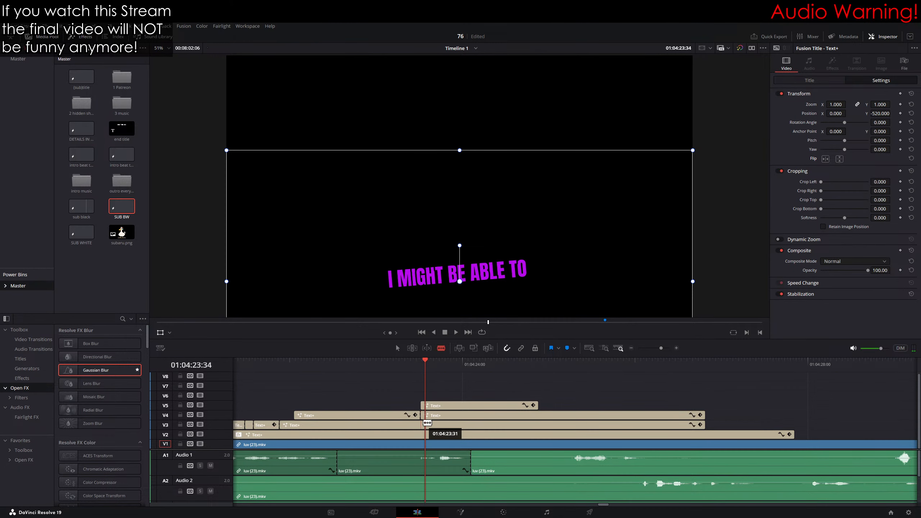
pyautogui.click(425, 425)
pyautogui.click(427, 435)
pyautogui.press('a')
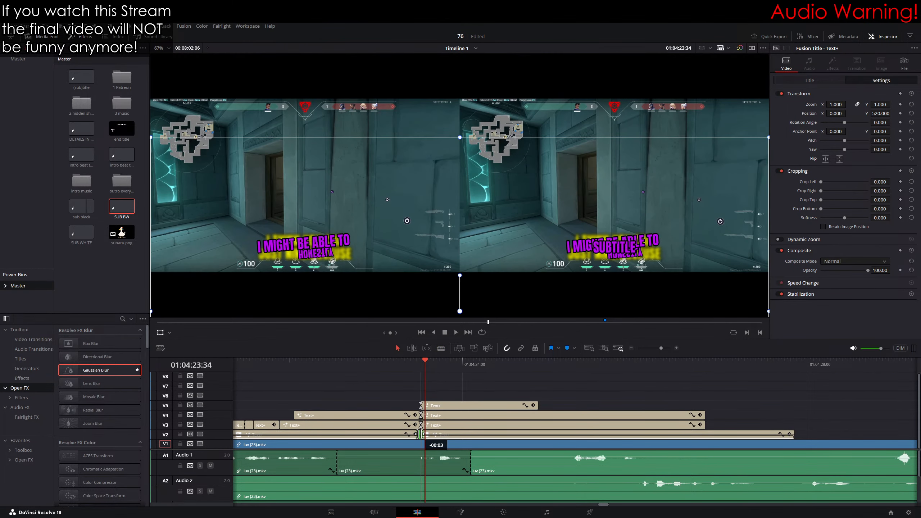
pyautogui.moveTo(562, 405); pyautogui.dragTo(560, 438)
pyautogui.press('BackSpace')
pyautogui.moveTo(484, 405); pyautogui.dragTo(479, 434)
# Step: Change the new V2 title's text to WATCH, tilt it counter-clockwise, and shift it slightly up and left
pyautogui.click(807, 83)
pyautogui.click(823, 137)
pyautogui.hotkey('ctrl', 'a')
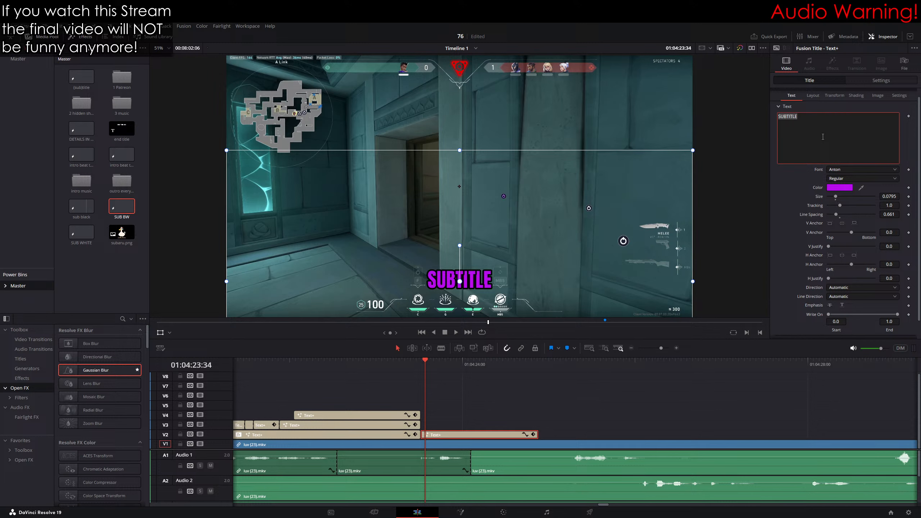
pyautogui.write('WATCH THIS')
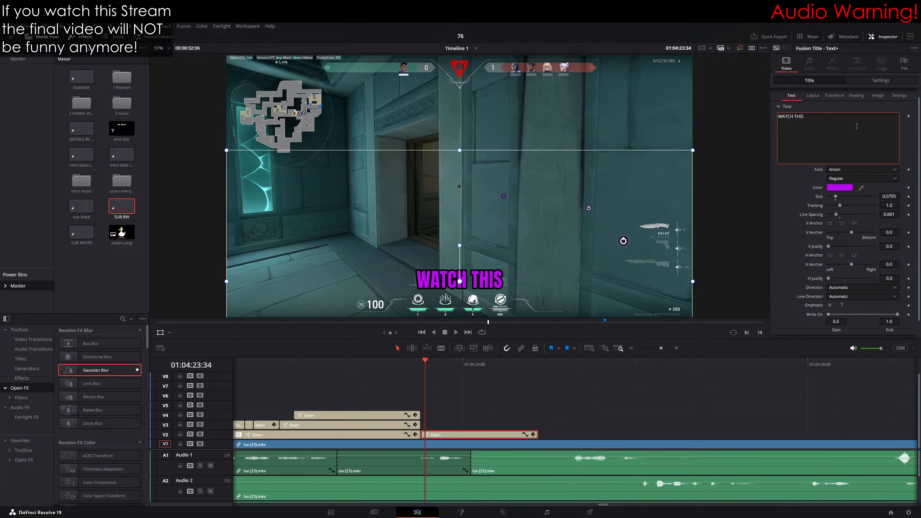
pyautogui.press('BackSpace')
pyautogui.press('BackSpace')
pyautogui.press('BackSpace')
pyautogui.press('BackSpace')
pyautogui.press('BackSpace')
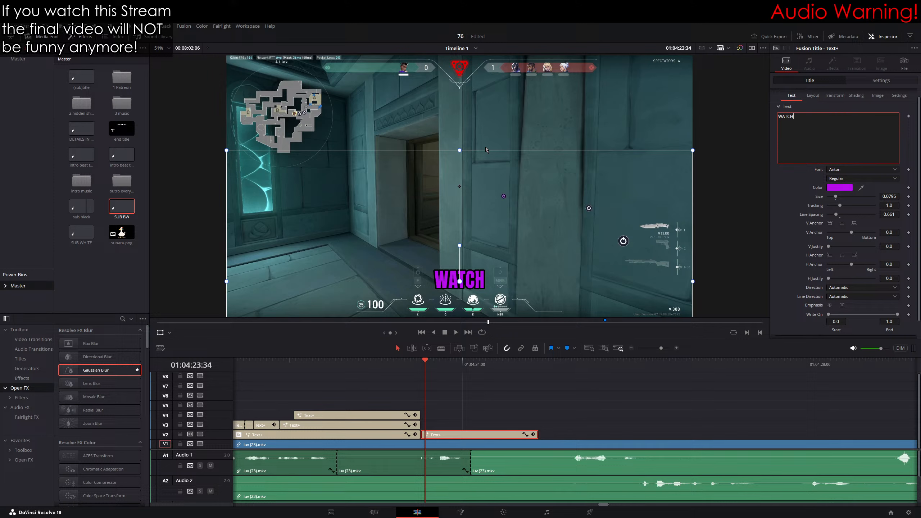
pyautogui.moveTo(459, 245); pyautogui.dragTo(444, 268)
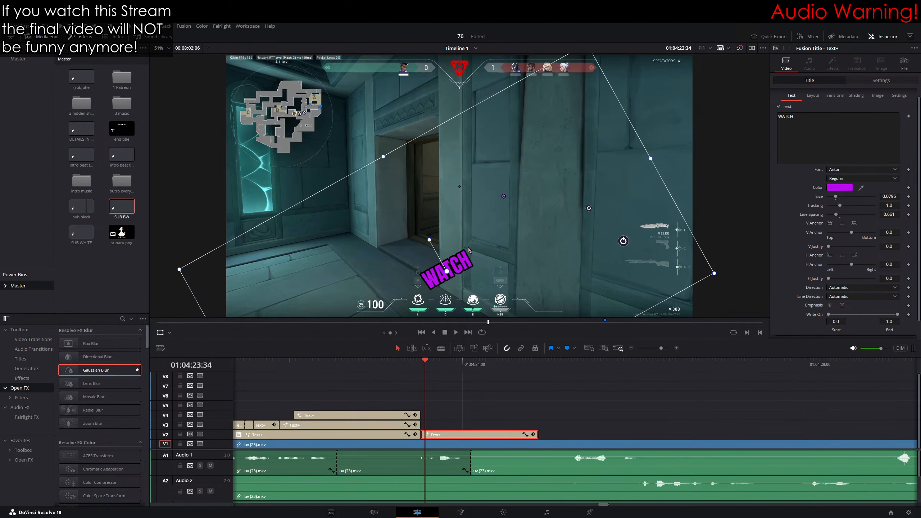
# Step: Duplicate the WATCH title onto V3 at 01:04:23:45 and change the copy's text to THIS
pyautogui.click(421, 360)
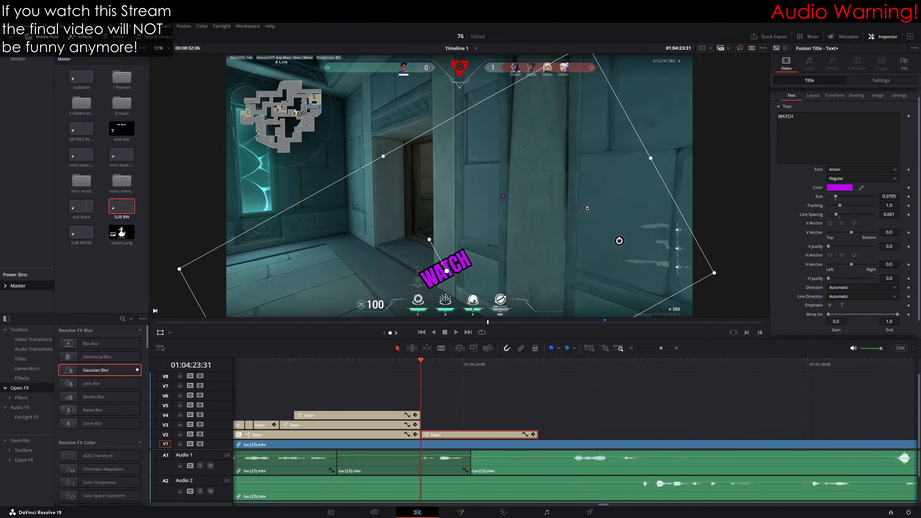
pyautogui.press('space')
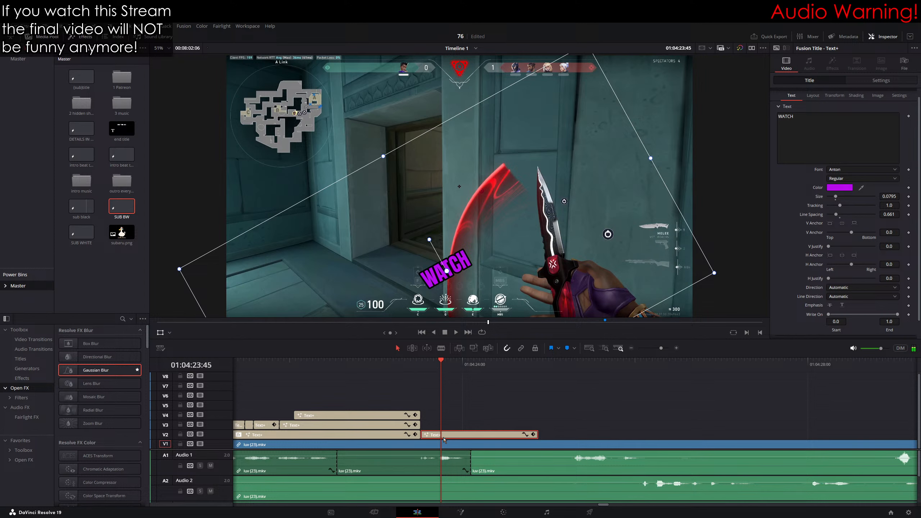
pyautogui.moveTo(444, 440); pyautogui.dragTo(465, 425)
pyautogui.click(829, 141)
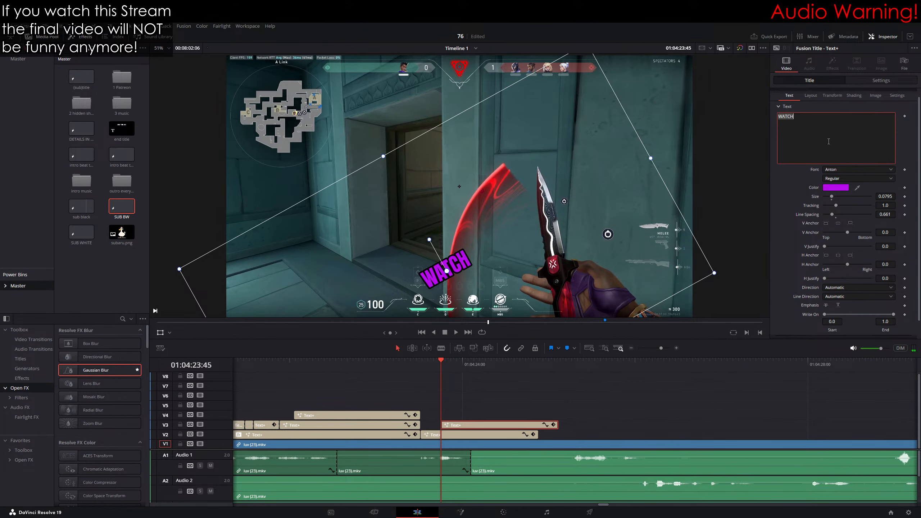
pyautogui.press('BackSpace')
pyautogui.press('BackSpace')
pyautogui.press('BackSpace')
pyautogui.press('BackSpace')
pyautogui.press('BackSpace')
pyautogui.write('THIS')
# Step: Rotate the THIS title steeply clockwise and position it against the lower right end of WATCH
pyautogui.scroll(1, 436, 219)
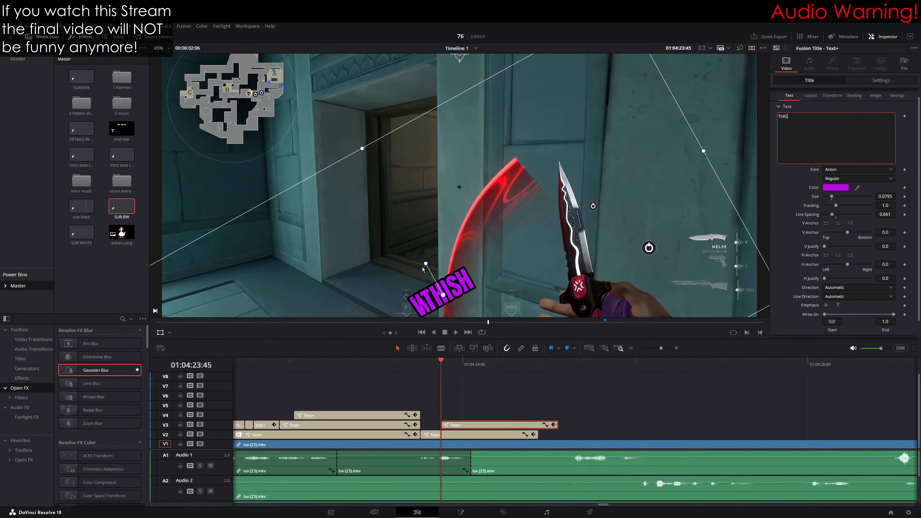
pyautogui.moveTo(421, 254); pyautogui.dragTo(487, 271)
pyautogui.scroll(1, 499, 281)
pyautogui.scroll(1, 499, 285)
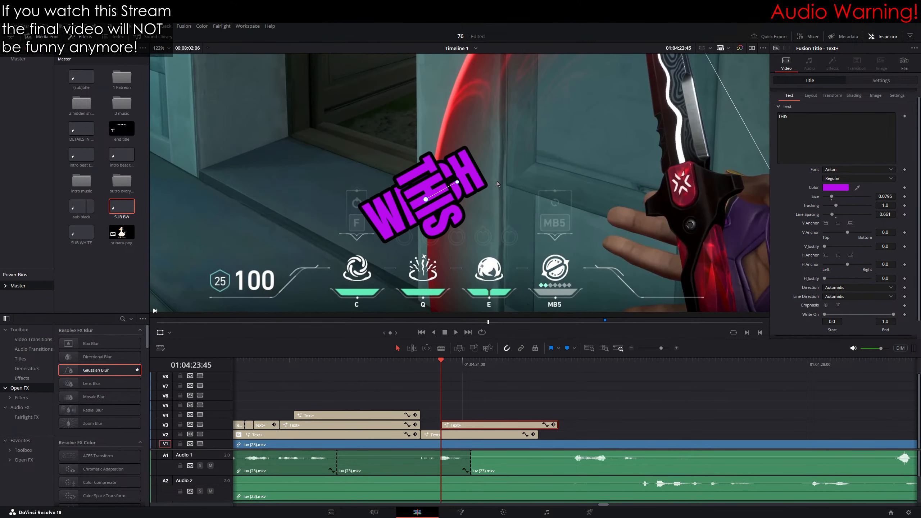
pyautogui.moveTo(532, 221); pyautogui.dragTo(569, 251)
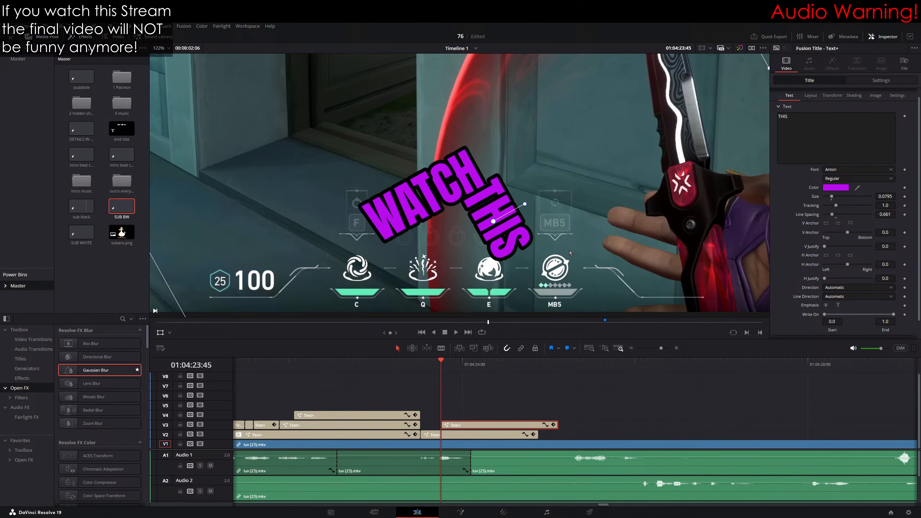
# Step: Tilt the WATCH title more steeply counter-clockwise and shift it left, away from THIS
pyautogui.scroll(-2, 514, 198)
pyautogui.moveTo(501, 151); pyautogui.dragTo(504, 222)
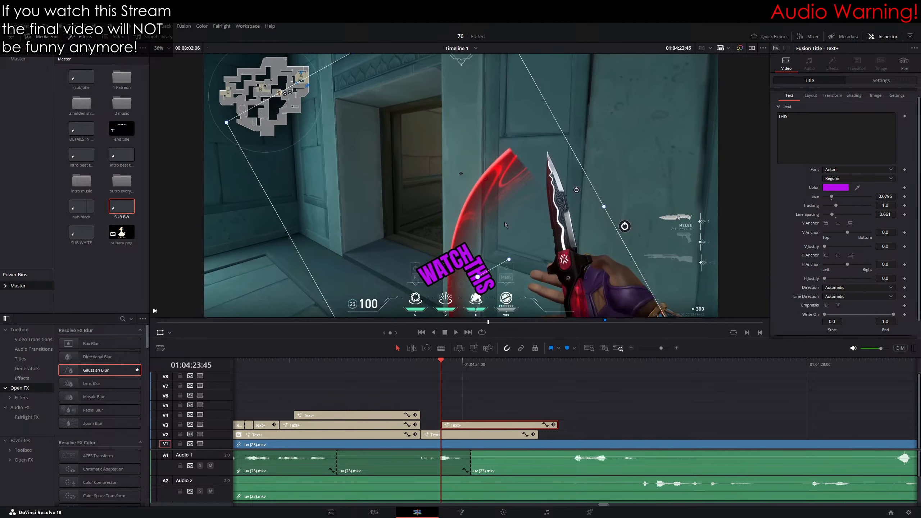
pyautogui.click(482, 233)
pyautogui.moveTo(430, 228); pyautogui.dragTo(425, 232)
pyautogui.moveTo(489, 235); pyautogui.dragTo(471, 241)
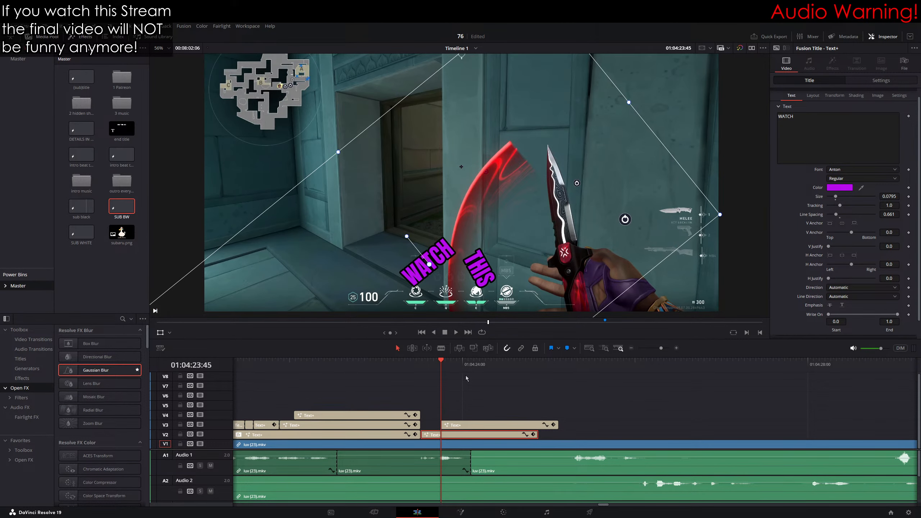
# Step: Move the THIS title up to V4 and adjust both titles so WATCH and THIS meet in a peak
pyautogui.moveTo(471, 425); pyautogui.dragTo(472, 416)
pyautogui.moveTo(519, 236)
pyautogui.mouseDown()
pyautogui.moveTo(523, 227)
pyautogui.moveTo(512, 246)
pyautogui.moveTo(512, 236)
pyautogui.mouseUp()
pyautogui.click(462, 434)
pyautogui.moveTo(407, 236); pyautogui.dragTo(422, 225)
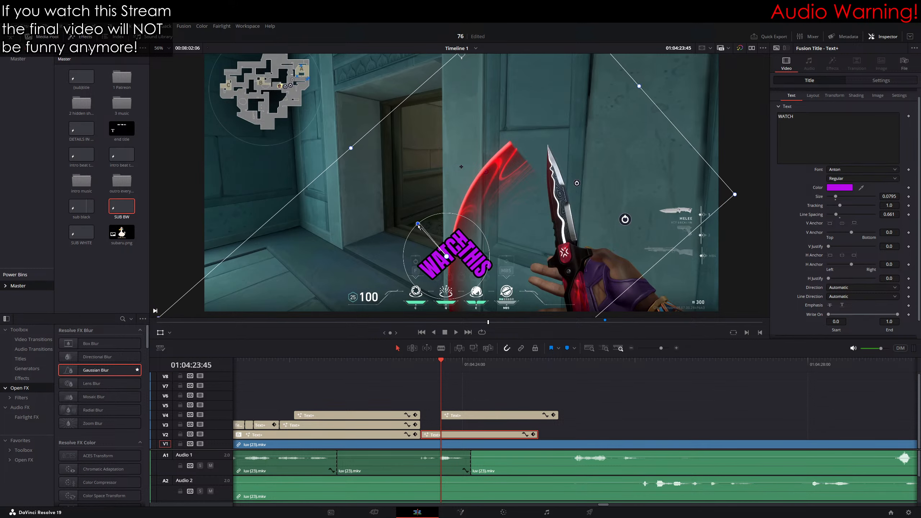
# Step: Fine-tune the THIS title's position against the upper end of WATCH and return its clip to V3
pyautogui.scroll(4, 510, 253)
pyautogui.scroll(1, 500, 230)
pyautogui.moveTo(510, 234); pyautogui.dragTo(497, 238)
pyautogui.moveTo(464, 413); pyautogui.dragTo(466, 423)
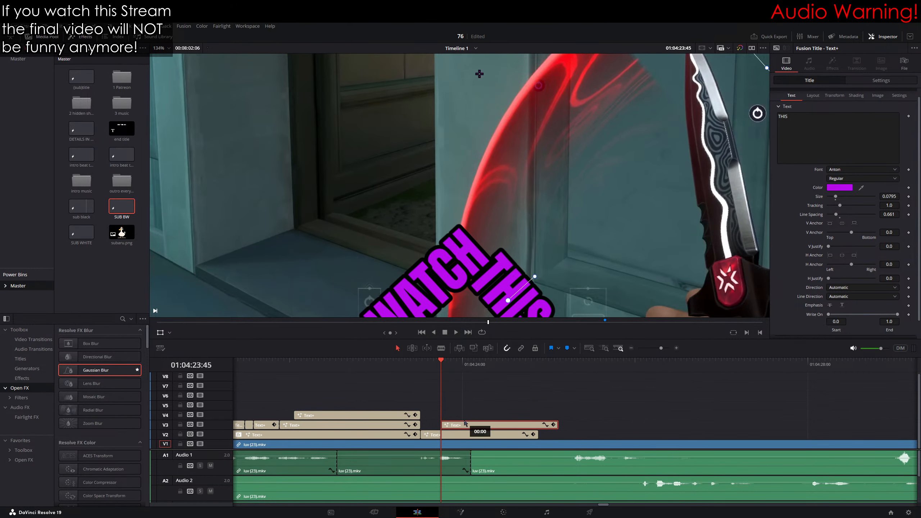
pyautogui.scroll(-5, 486, 258)
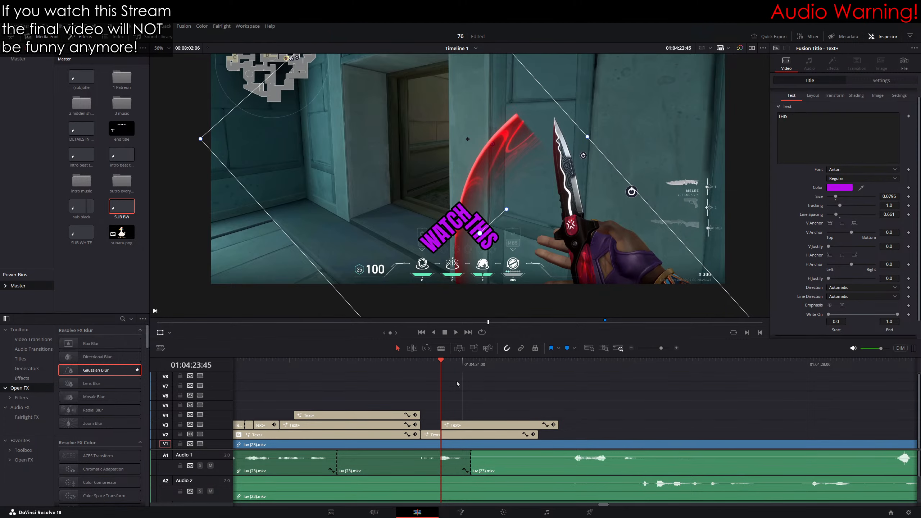
# Step: Play back the WATCH THIS titles from 01:04:23:28 and check their timing and placement
pyautogui.click(420, 360)
pyautogui.press('space')
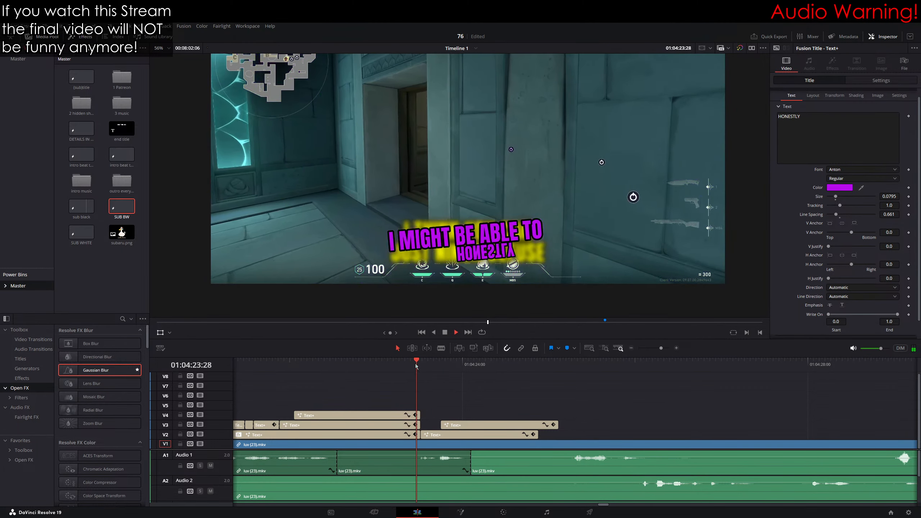
pyautogui.press('space')
pyautogui.scroll(-1, 483, 238)
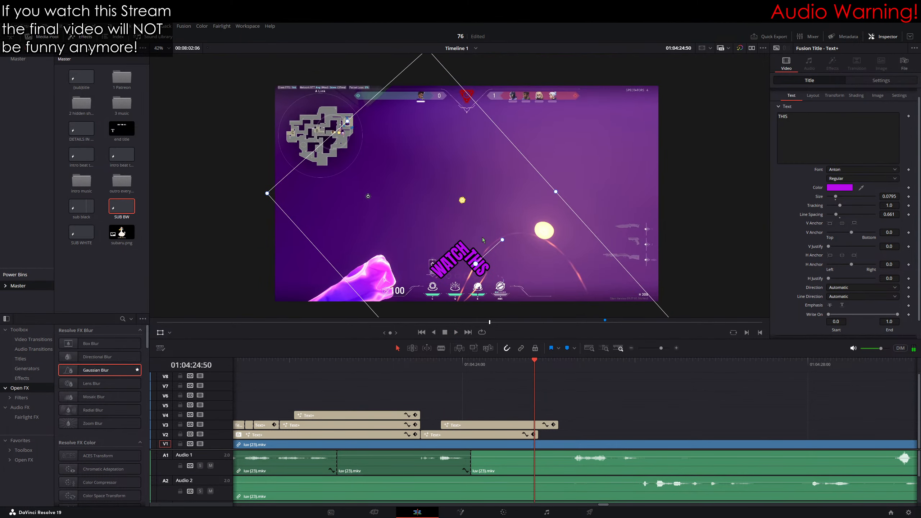
pyautogui.moveTo(484, 238); pyautogui.dragTo(486, 225)
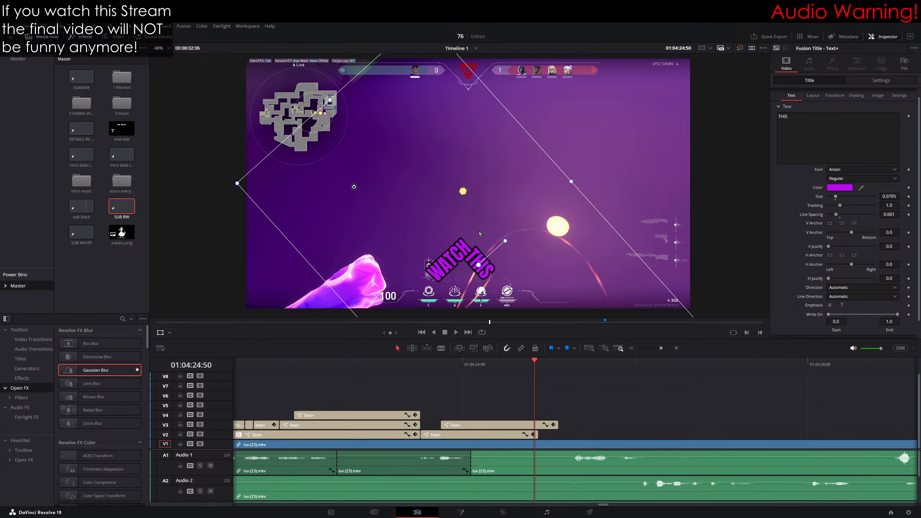
pyautogui.scroll(1, 794, 254)
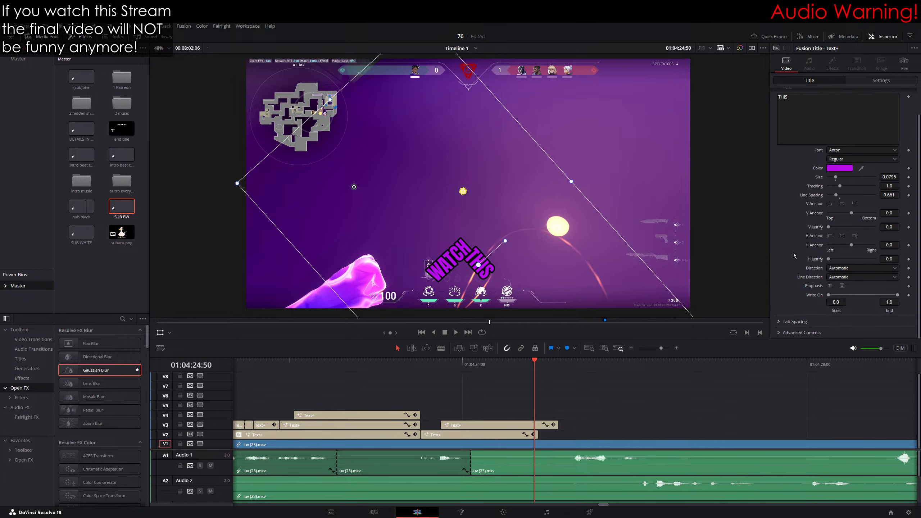
pyautogui.scroll(-2, 794, 254)
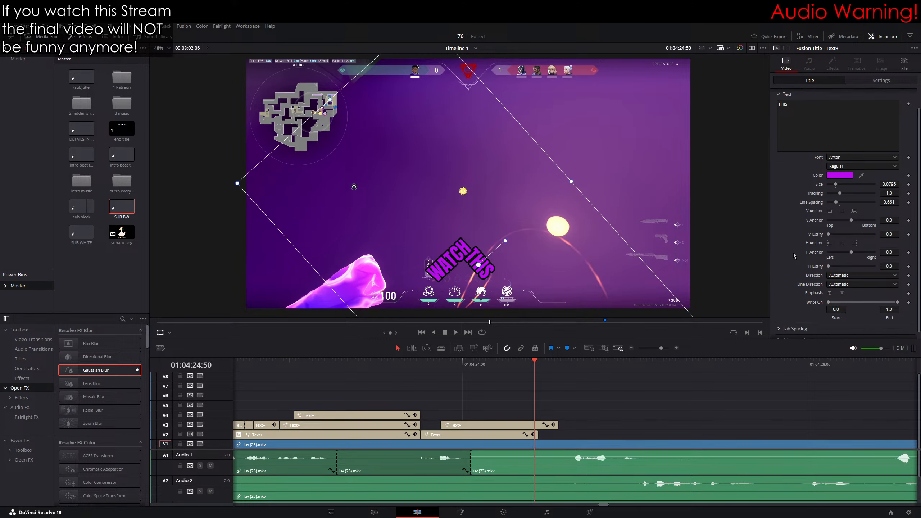
pyautogui.scroll(2, 794, 255)
pyautogui.hscroll(-1, 581, 418)
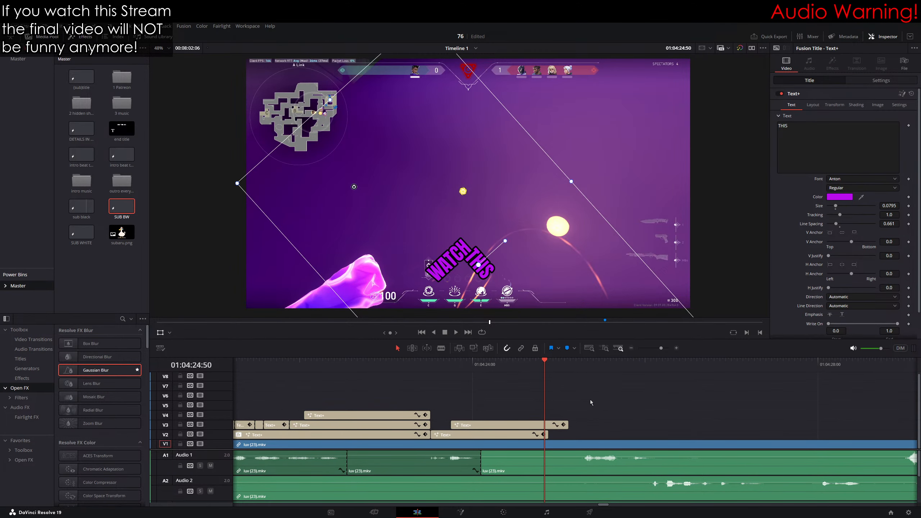
# Step: Extend the WATCH title on V2 to end together with THIS and play the section back
pyautogui.moveTo(550, 434); pyautogui.dragTo(569, 435)
pyautogui.click(431, 361)
pyautogui.press('space')
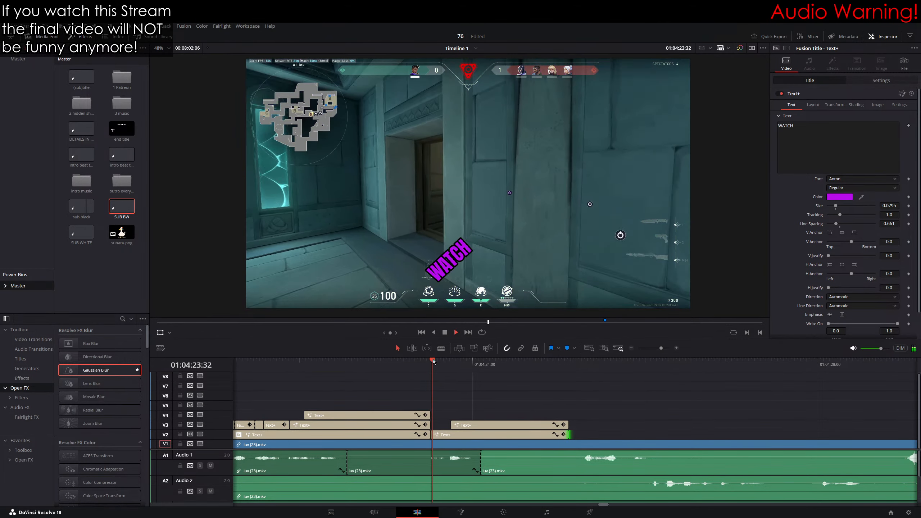
pyautogui.press('space')
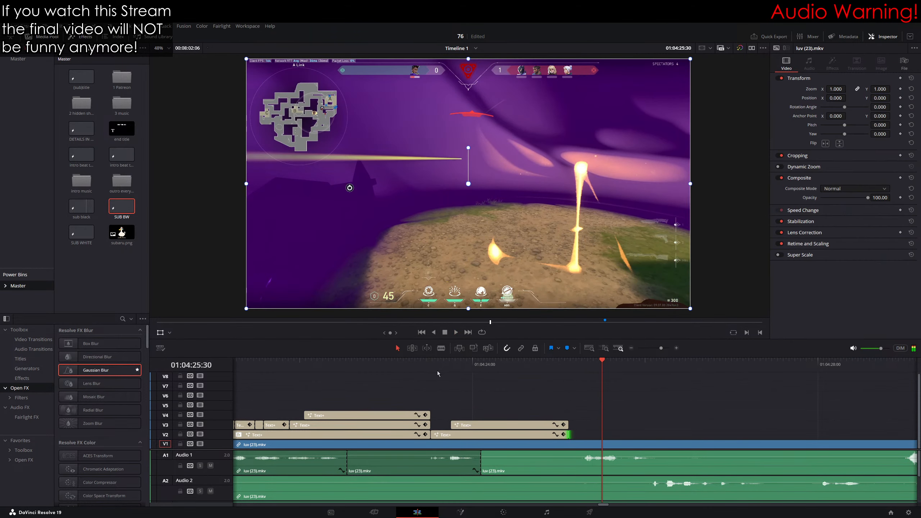
# Step: Extend the WATCH and THIS titles on V2 and V3 so both end at 01:04:25:17
pyautogui.moveTo(517, 368); pyautogui.dragTo(584, 370)
pyautogui.click(566, 435)
pyautogui.moveTo(568, 436); pyautogui.dragTo(583, 435)
pyautogui.hscroll(3, 615, 426)
pyautogui.click(541, 409)
# Step: Add a subtitle title on V2 at 01:04:25:17, lengthen it by several seconds, and change its text to DOESN'T
pyautogui.moveTo(86, 214)
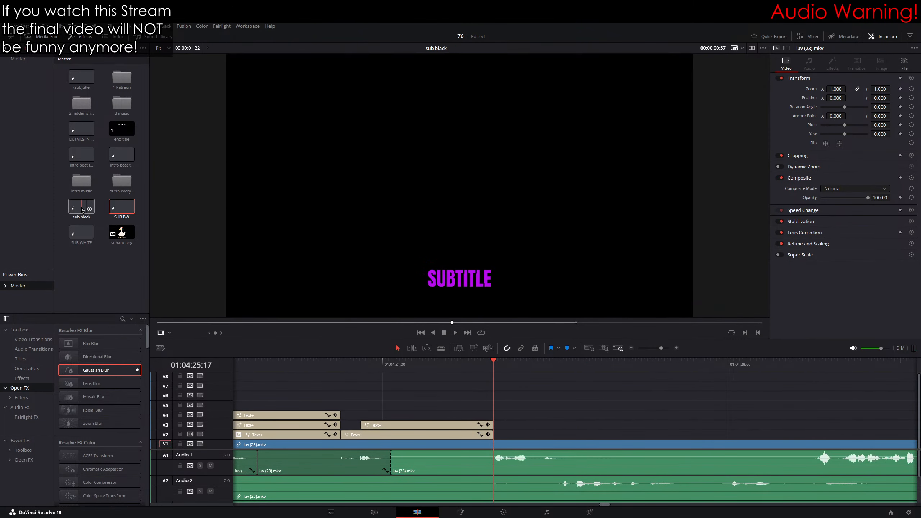
pyautogui.press('F12')
pyautogui.hscroll(1, 497, 362)
pyautogui.click(446, 371)
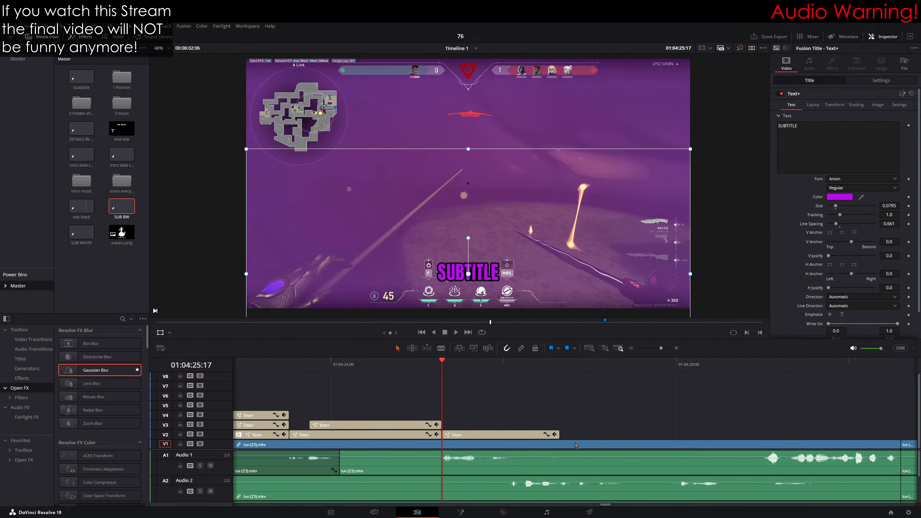
pyautogui.moveTo(559, 435); pyautogui.dragTo(820, 434)
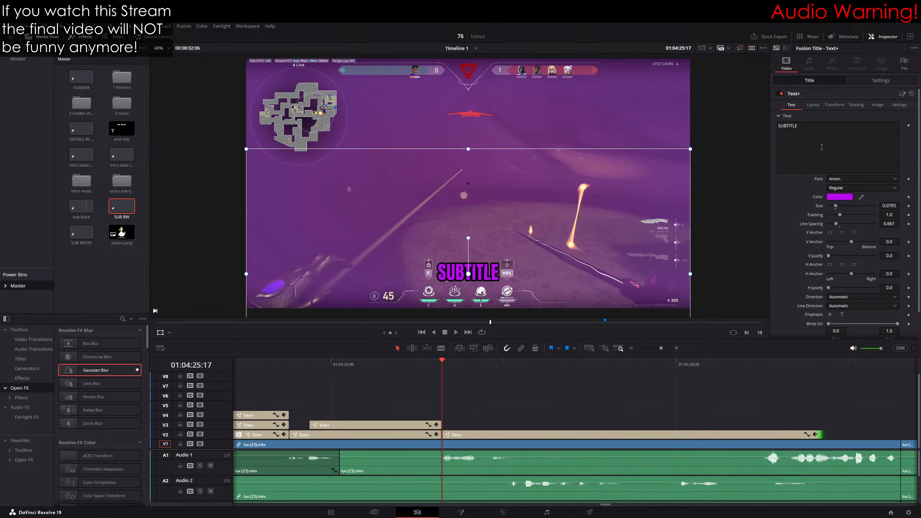
pyautogui.click(822, 147)
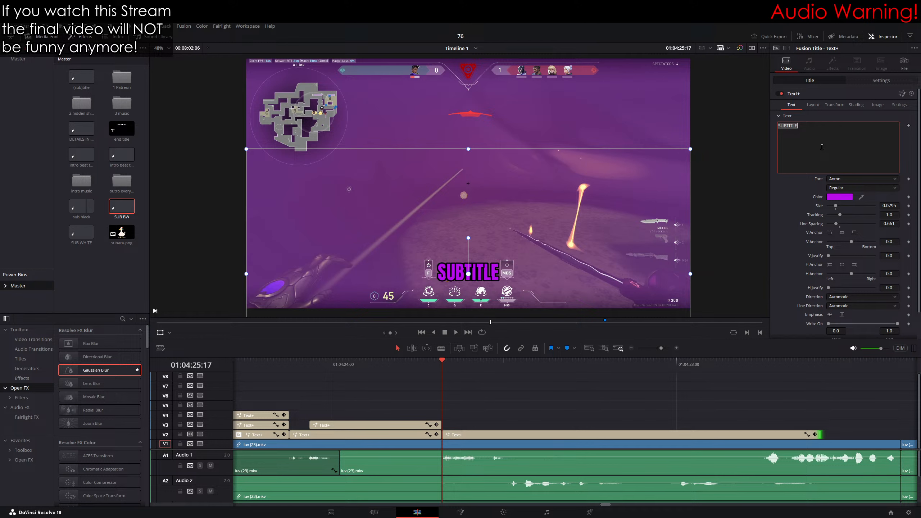
pyautogui.write("DOESN'T")
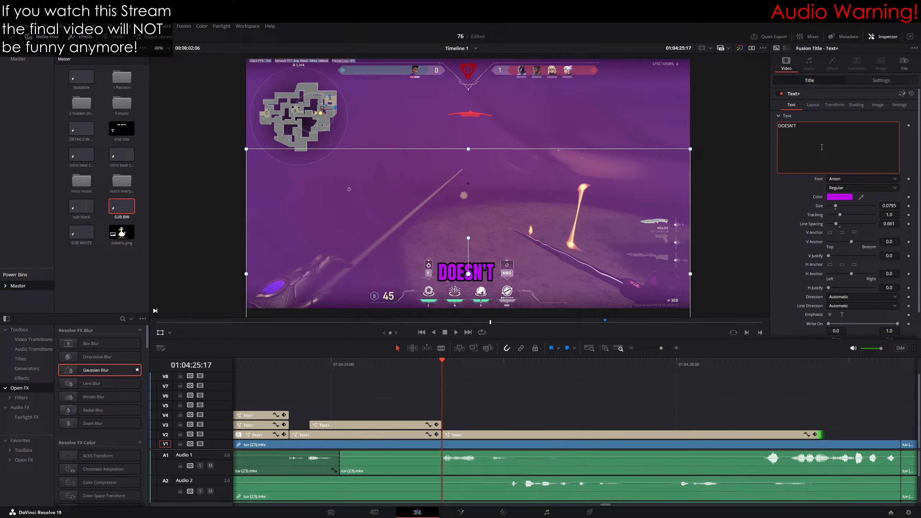
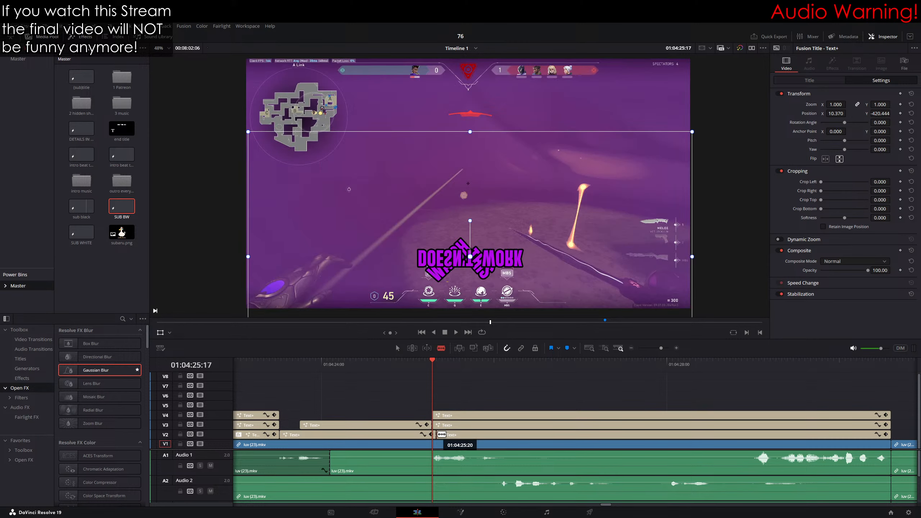
# Step: Apply Gaussian Blur to the WATCH and THIS titles on V2 and V3 beneath the DOESN'T WORK title
pyautogui.keyDown('ctrl'); pyautogui.click(441, 435); pyautogui.keyUp('ctrl')
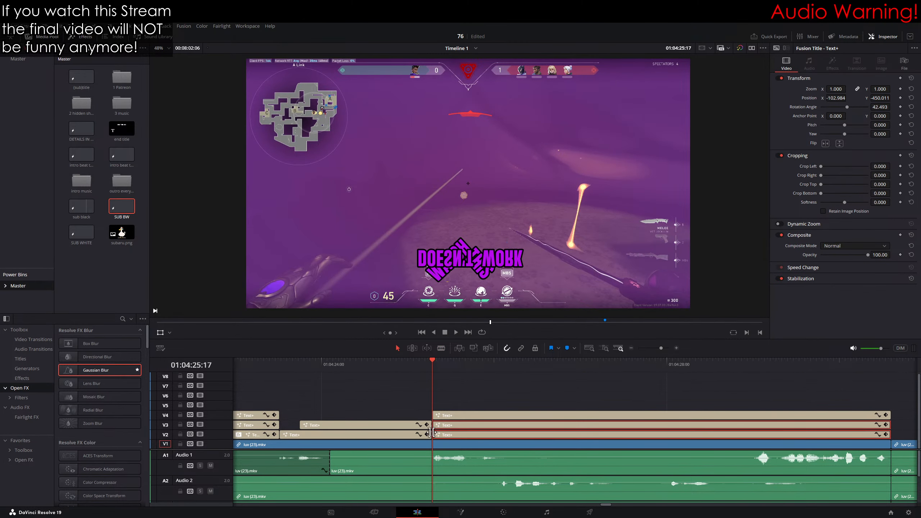
pyautogui.moveTo(125, 372); pyautogui.dragTo(476, 426)
pyautogui.click(496, 391)
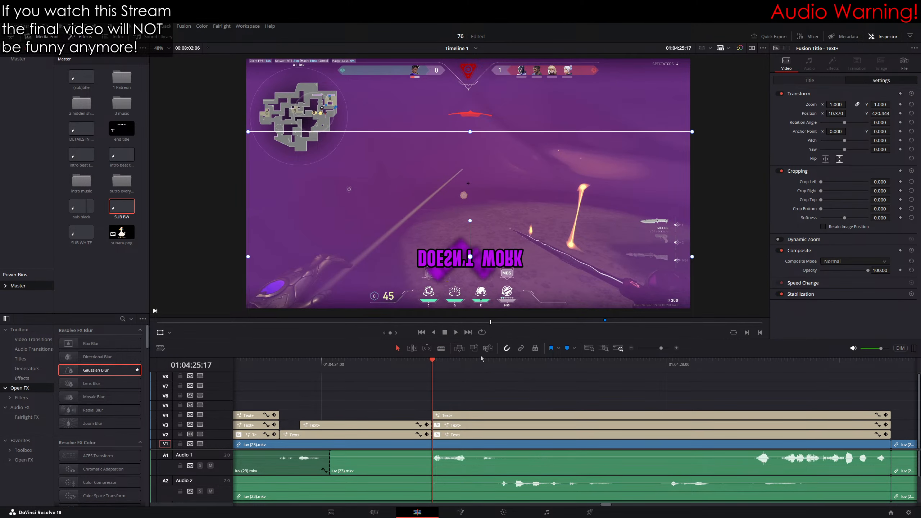
# Step: Tilt the DOESN'T WORK title to about 4.7 degrees and shift it down and left to about X -41, Y -472
pyautogui.moveTo(470, 221); pyautogui.dragTo(481, 235)
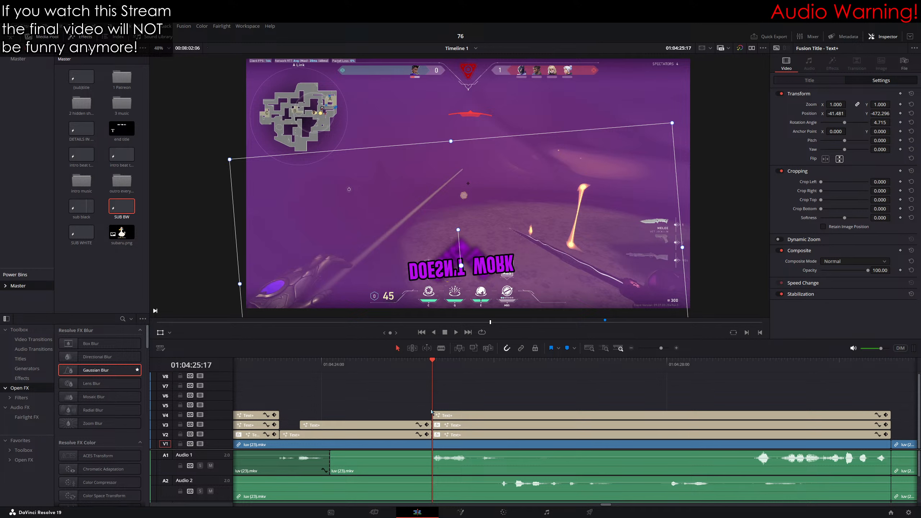
pyautogui.hscroll(3, 414, 385)
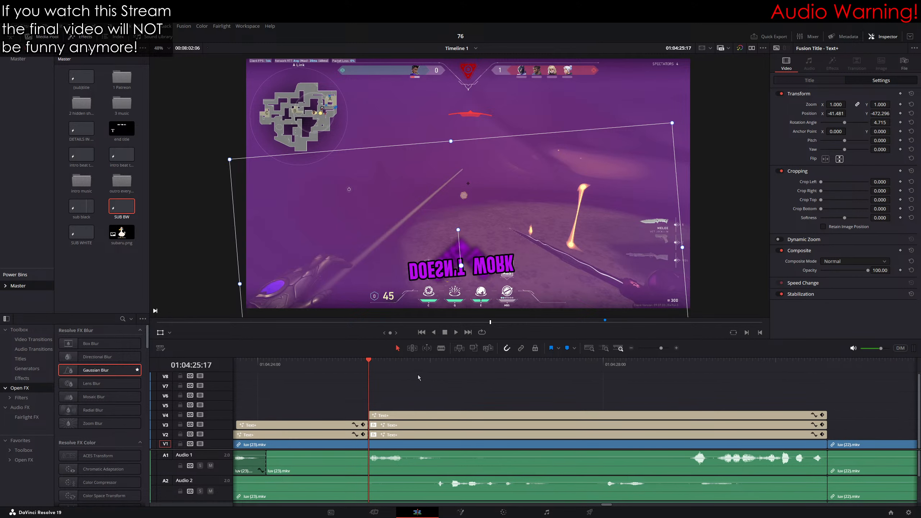
# Step: Cut the DOESN'T WORK title on V4 just after 01:04:25:30
pyautogui.press('b')
pyautogui.hscroll(3, 374, 395)
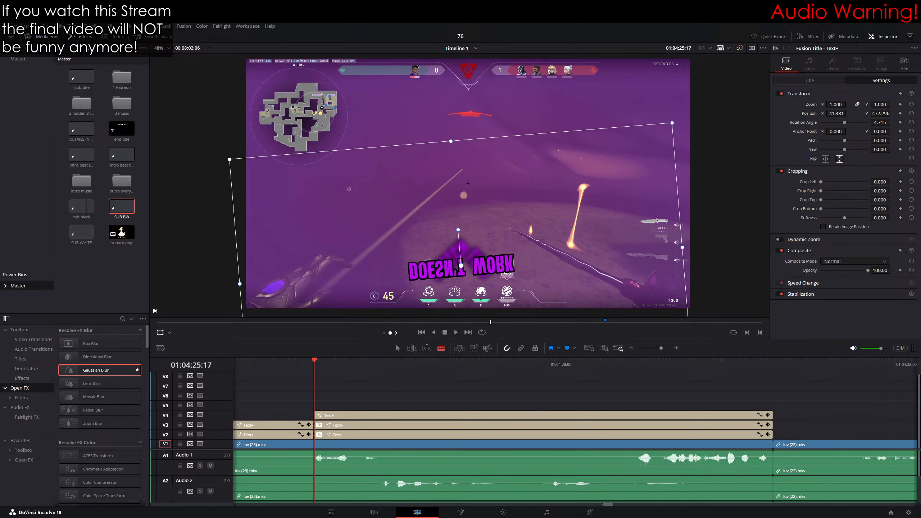
pyautogui.press('space')
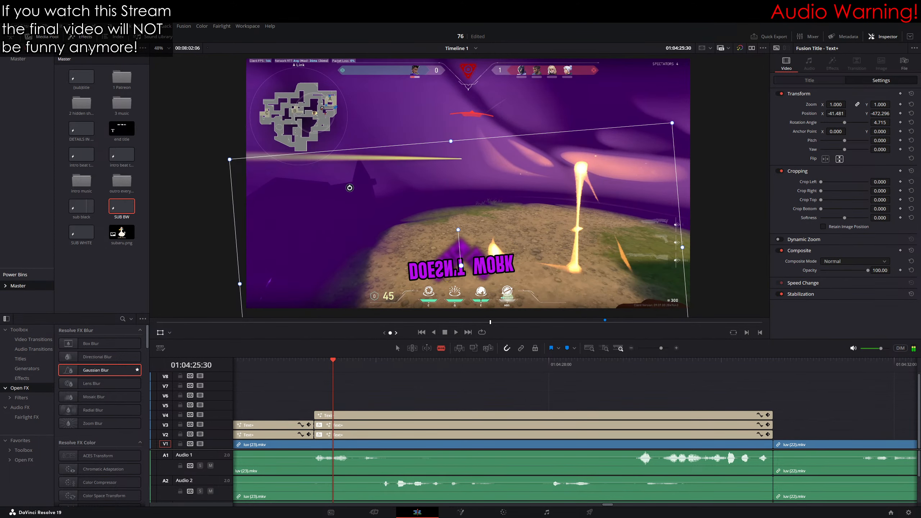
pyautogui.moveTo(393, 333); pyautogui.dragTo(396, 333)
pyautogui.click(336, 416)
# Step: Lower the Write On end value of the first DOESN'T WORK piece on V4 to hide the word WORK
pyautogui.click(318, 368)
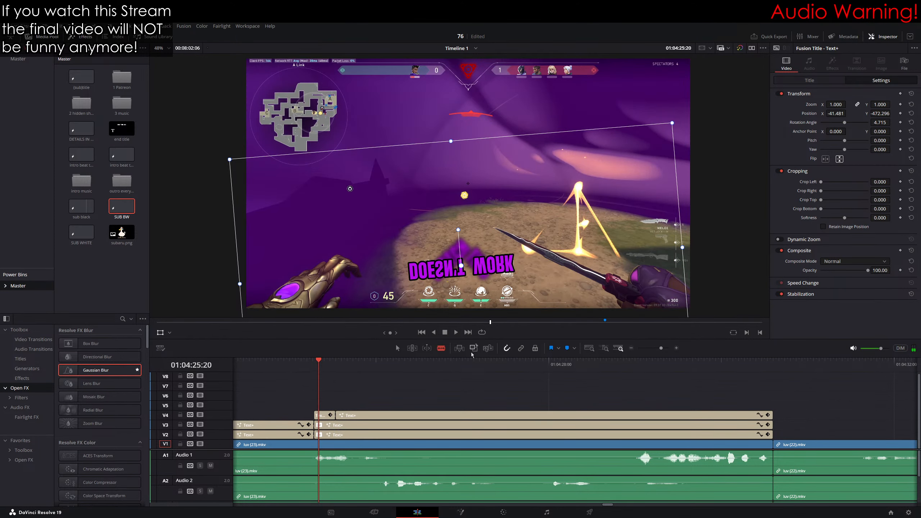
pyautogui.click(790, 84)
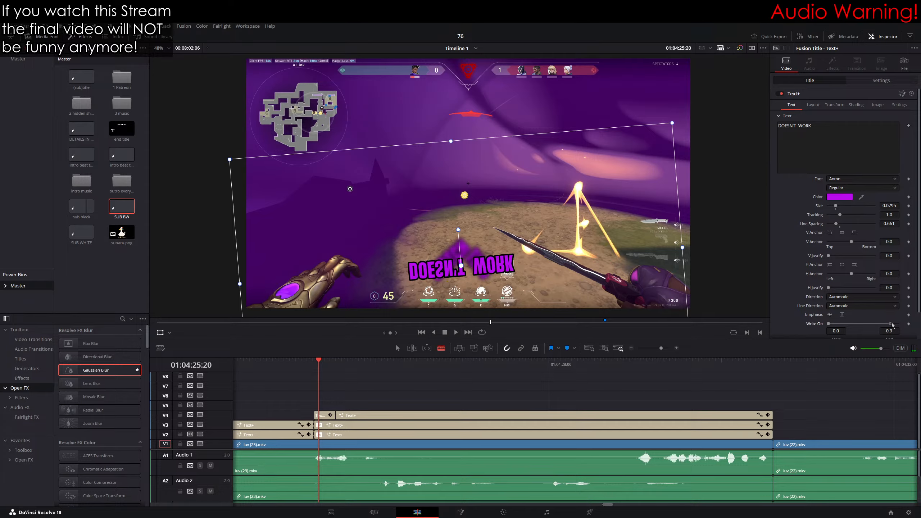
pyautogui.moveTo(897, 324); pyautogui.dragTo(873, 326)
pyautogui.press('Down')
# Step: Cut the V2, V3 and V4 titles at 01:04:26:36 and delete the remainders after the cut
pyautogui.press('space')
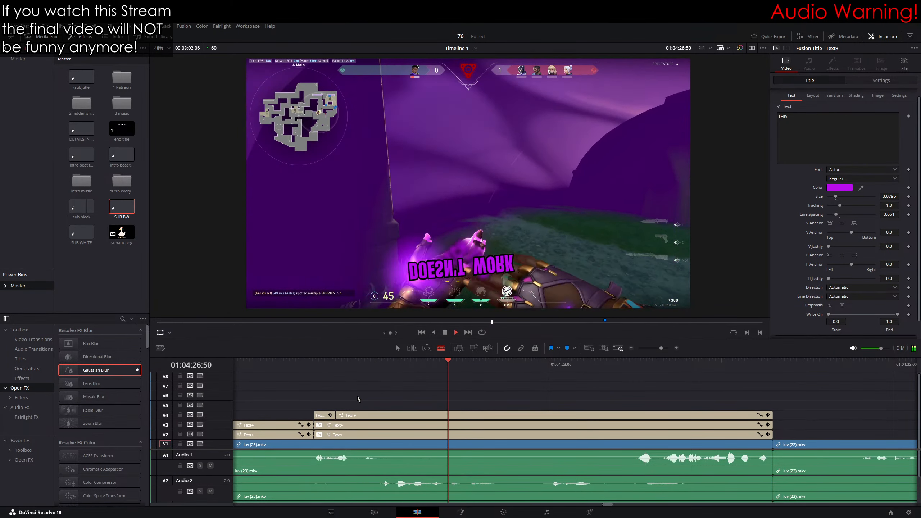
pyautogui.press('space')
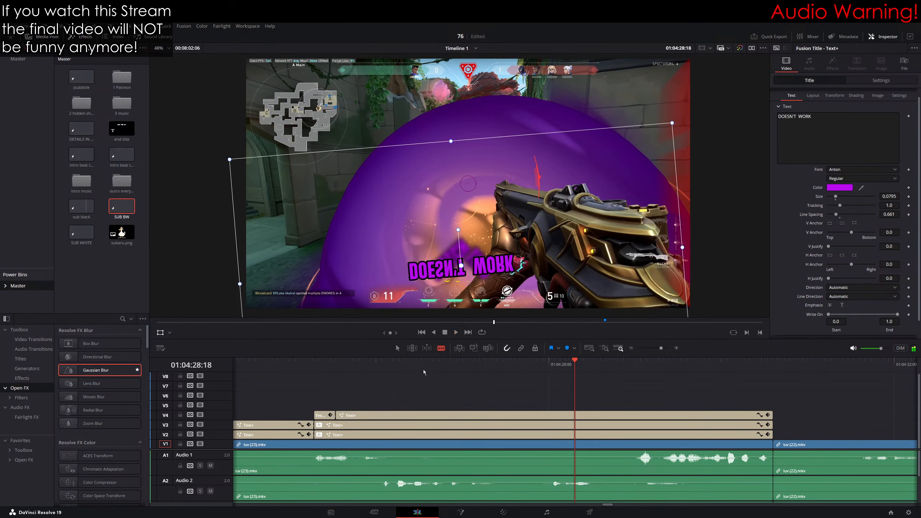
pyautogui.moveTo(423, 370)
pyautogui.mouseDown()
pyautogui.moveTo(377, 372)
pyautogui.moveTo(427, 371)
pyautogui.mouseUp()
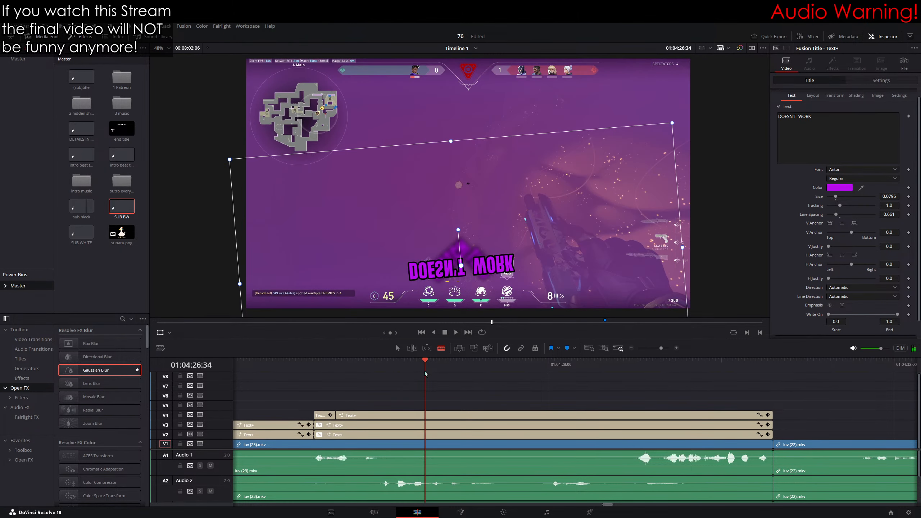
pyautogui.press('Right')
pyautogui.press('Right')
pyautogui.click(429, 415)
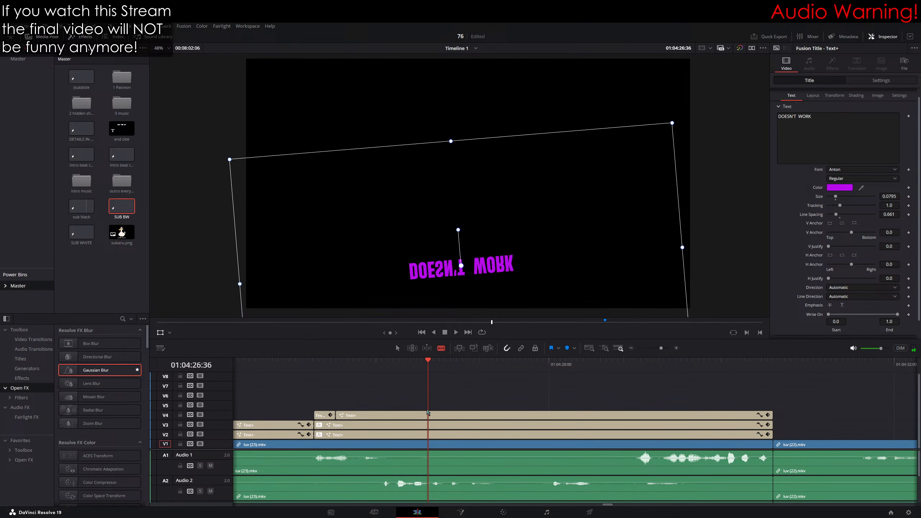
pyautogui.click(428, 425)
pyautogui.click(429, 434)
pyautogui.moveTo(434, 397); pyautogui.dragTo(444, 437)
pyautogui.press('Delete')
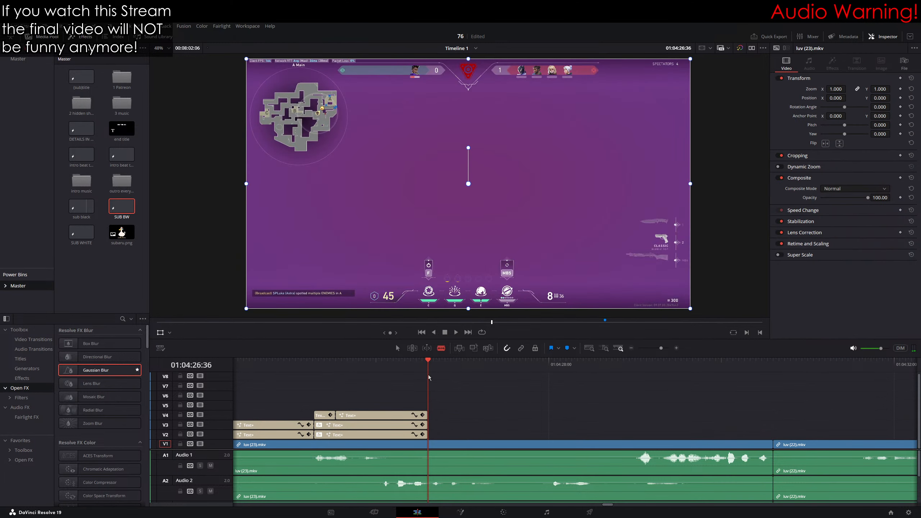
# Step: Cut the V2, V3 and V4 titles at 01:04:26:33, just before their ends
pyautogui.press('Left')
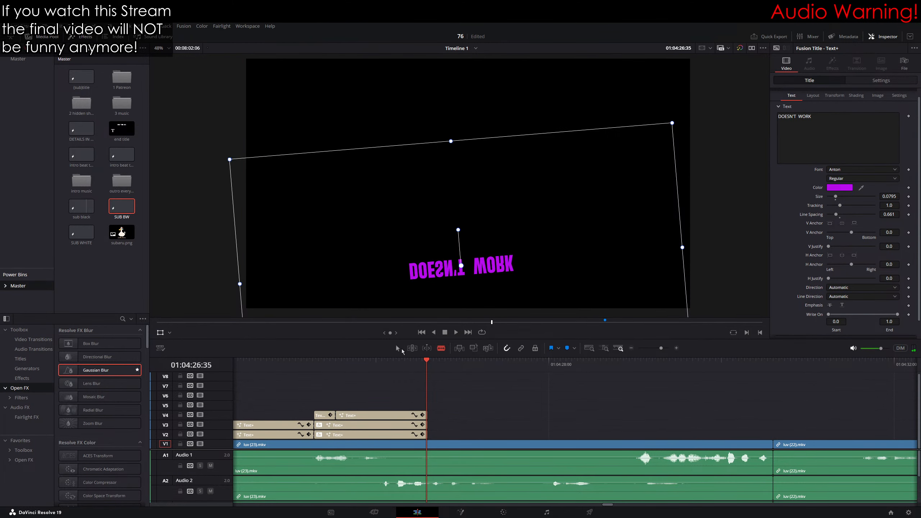
pyautogui.press('Left')
pyautogui.press('Left')
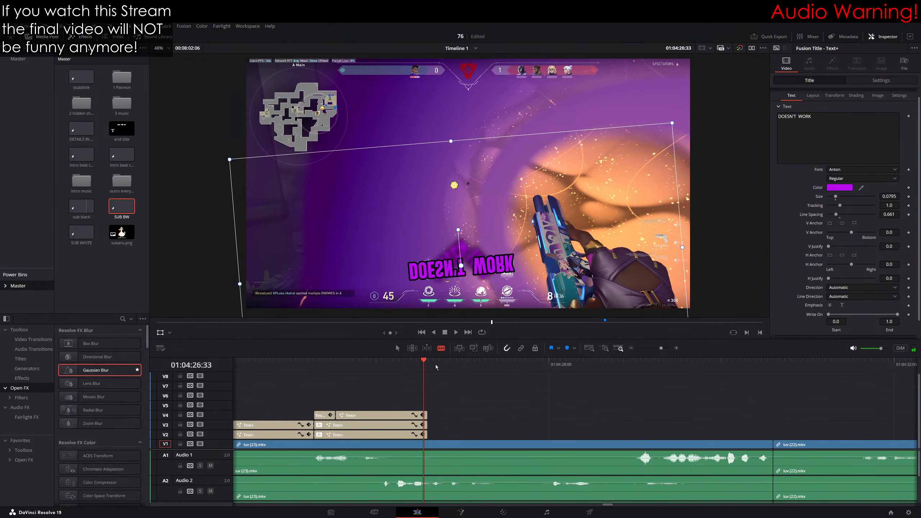
pyautogui.moveTo(427, 425); pyautogui.dragTo(425, 437)
pyautogui.moveTo(435, 405); pyautogui.dragTo(424, 446)
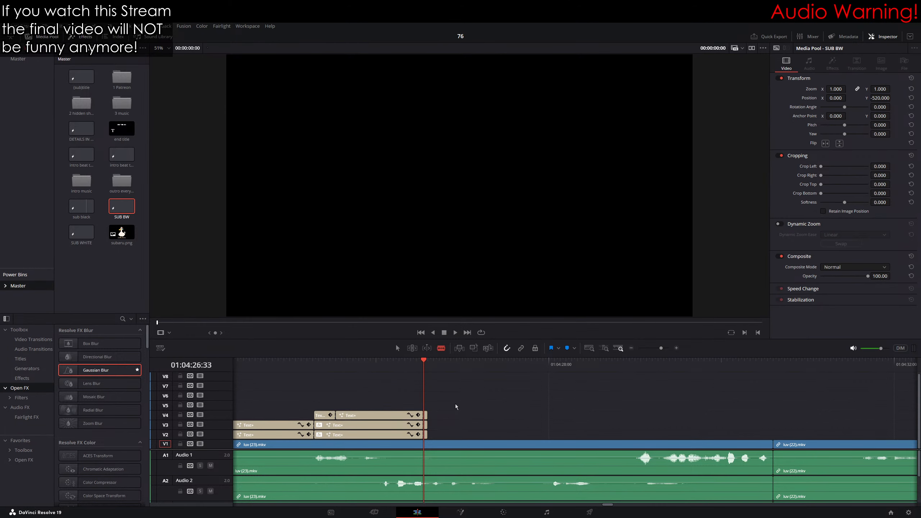
# Step: Combine the short V2, V3 and V4 title remainders after 01:04:26:33 into one compound clip
pyautogui.moveTo(434, 407); pyautogui.dragTo(429, 434)
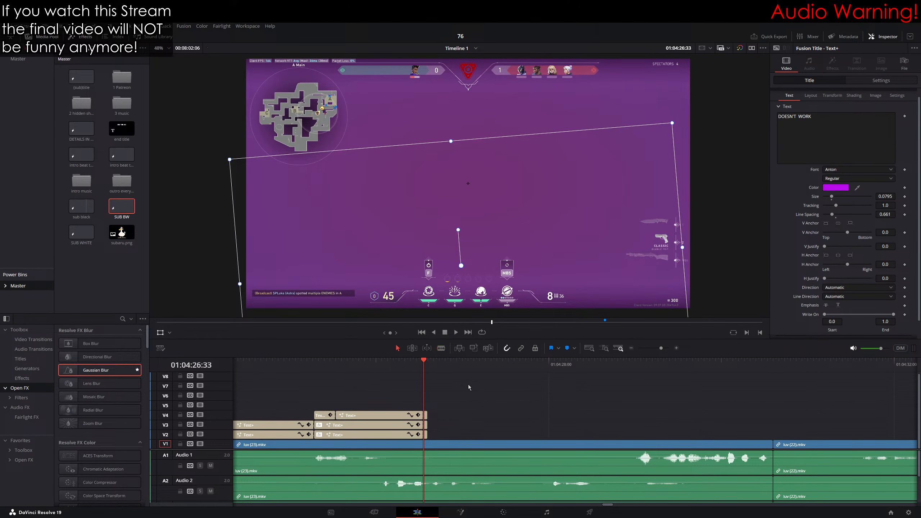
pyautogui.moveTo(436, 401); pyautogui.dragTo(425, 438)
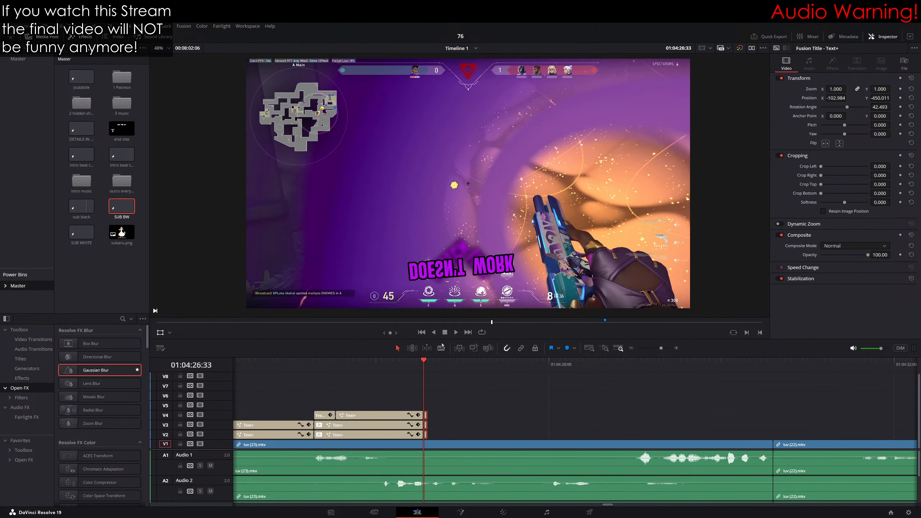
pyautogui.click(464, 413)
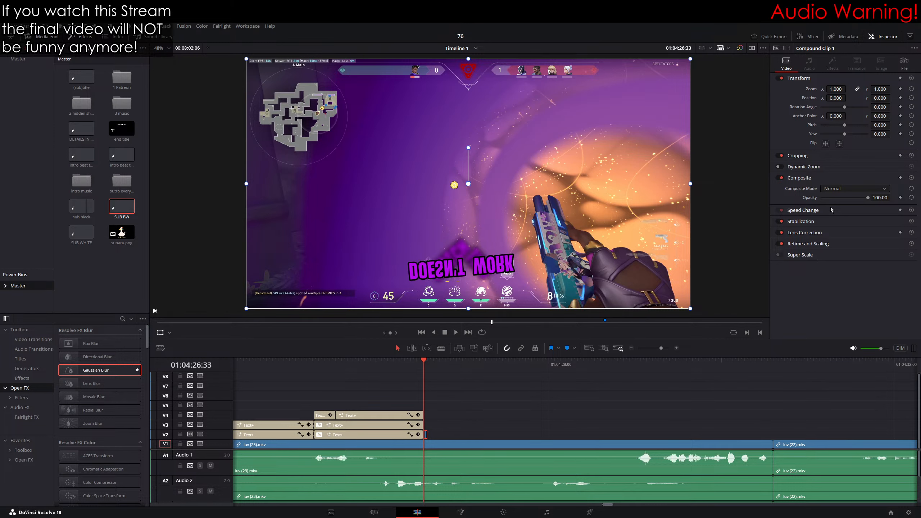
# Step: Keyframe the compound clip's opacity across its few frames to fade the titles out, and play the result
pyautogui.click(901, 198)
pyautogui.press('Right')
pyautogui.press('Right')
pyautogui.press('Right')
pyautogui.moveTo(881, 198)
pyautogui.mouseDown()
pyautogui.moveTo(873, 199)
pyautogui.moveTo(885, 199)
pyautogui.mouseUp()
pyautogui.press('Left')
pyautogui.press('Left')
pyautogui.press('Left')
pyautogui.press('j')
pyautogui.press('l')
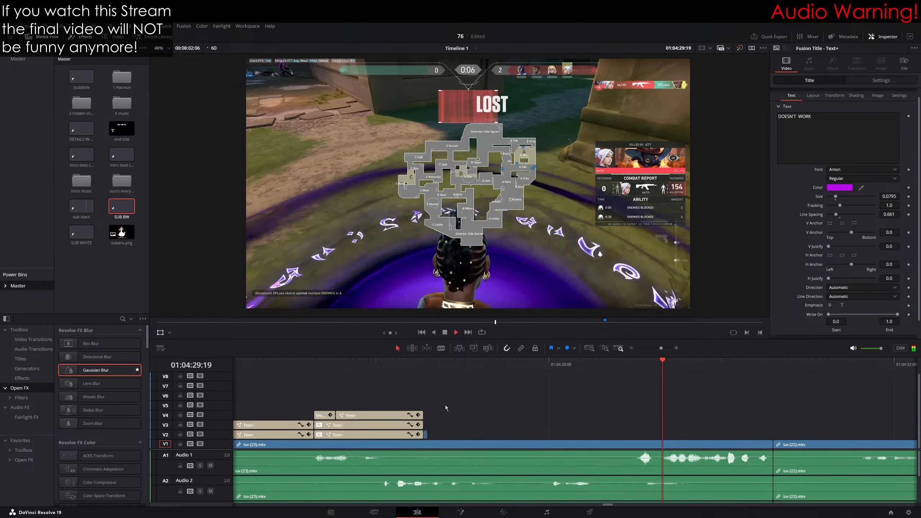
pyautogui.press('k')
# Step: Place the SUB BW title on V2 at 01:04:27:55 and extend it to the end of luv (23).mkv
pyautogui.click(585, 364)
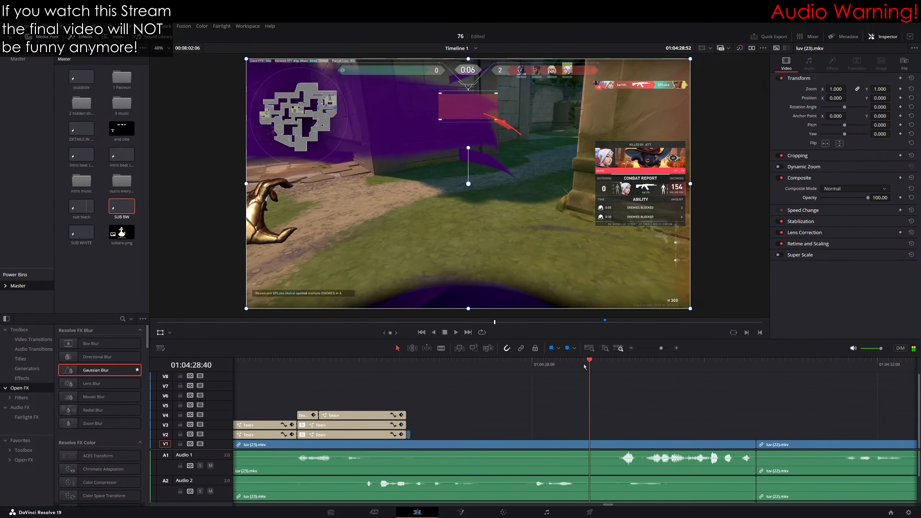
pyautogui.moveTo(584, 366); pyautogui.dragTo(525, 374)
pyautogui.hscroll(3, 578, 405)
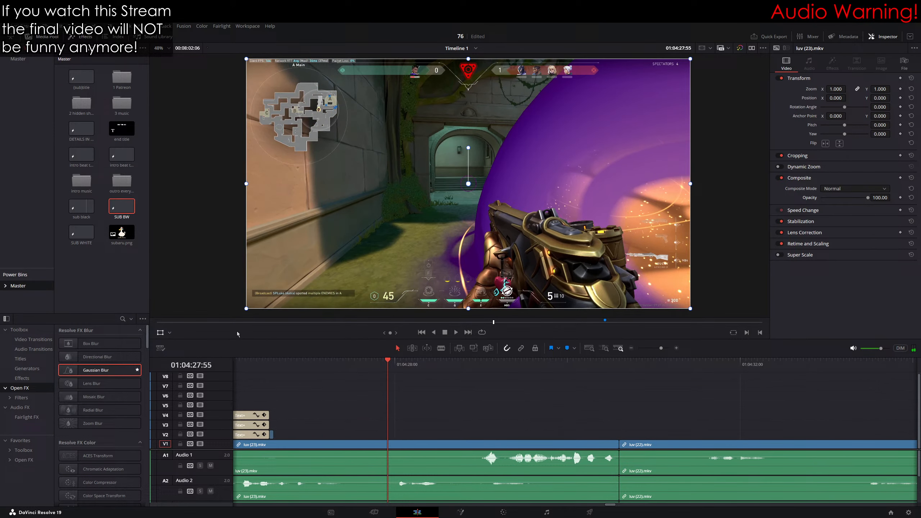
pyautogui.click(81, 210)
pyautogui.click(126, 209)
pyautogui.press('F12')
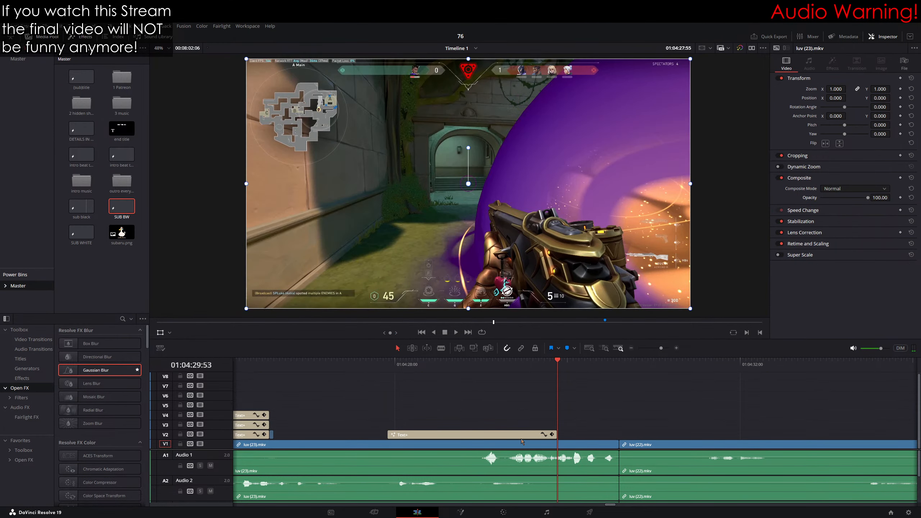
pyautogui.moveTo(557, 432); pyautogui.dragTo(618, 432)
pyautogui.click(393, 362)
pyautogui.moveTo(393, 362); pyautogui.dragTo(388, 363)
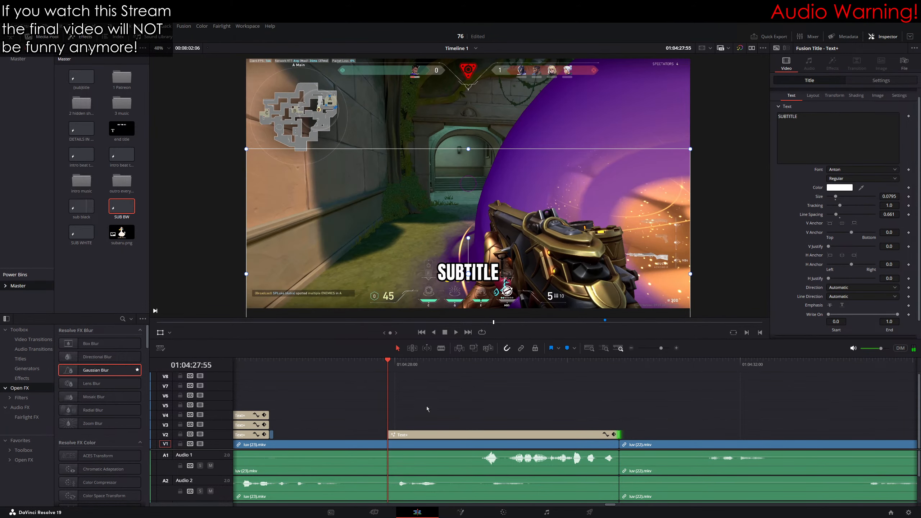
# Step: Set the new V2 title's text to I THINK IT MIGHT and color it yellow
pyautogui.click(840, 135)
pyautogui.write('I THINK IT MIGHT')
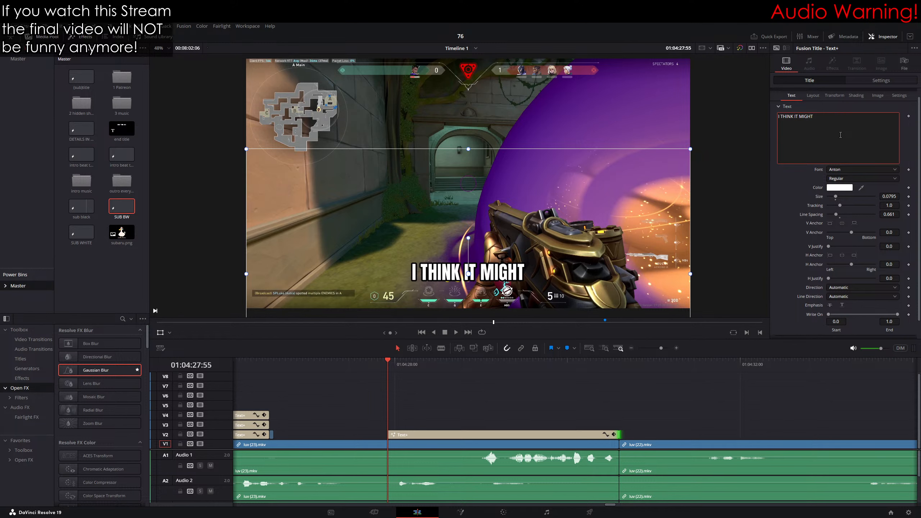
pyautogui.press('Escape')
pyautogui.click(442, 241)
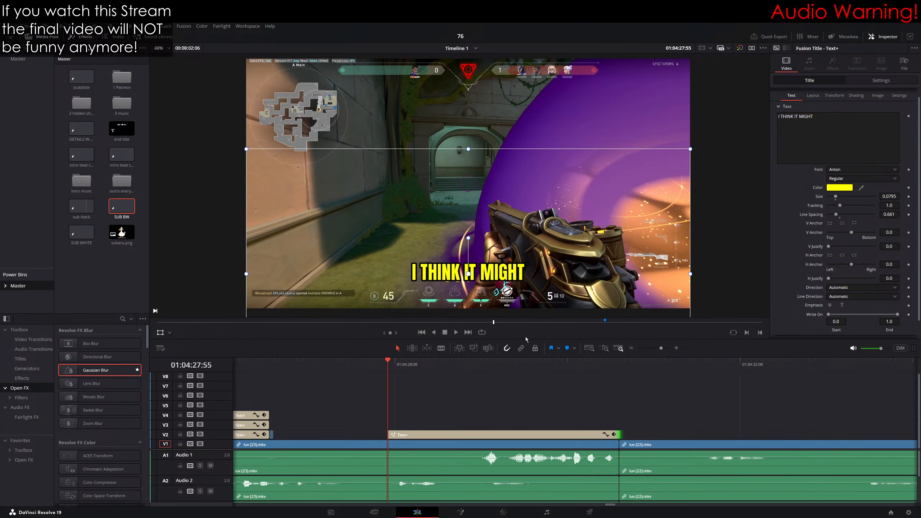
# Step: Tilt the I THINK IT MIGHT title clockwise by about 12 degrees
pyautogui.moveTo(464, 253); pyautogui.dragTo(475, 239)
pyautogui.click(444, 346)
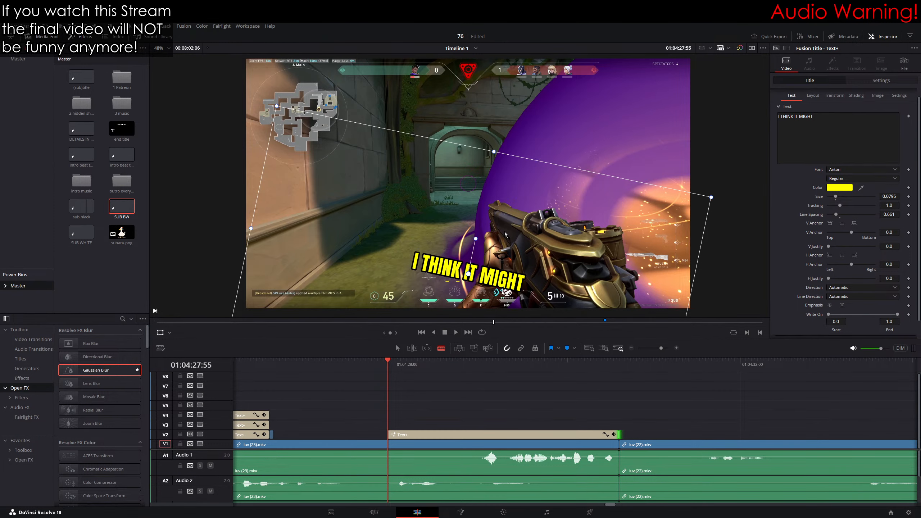
pyautogui.scroll(1, 506, 234)
pyautogui.moveTo(507, 228); pyautogui.dragTo(507, 231)
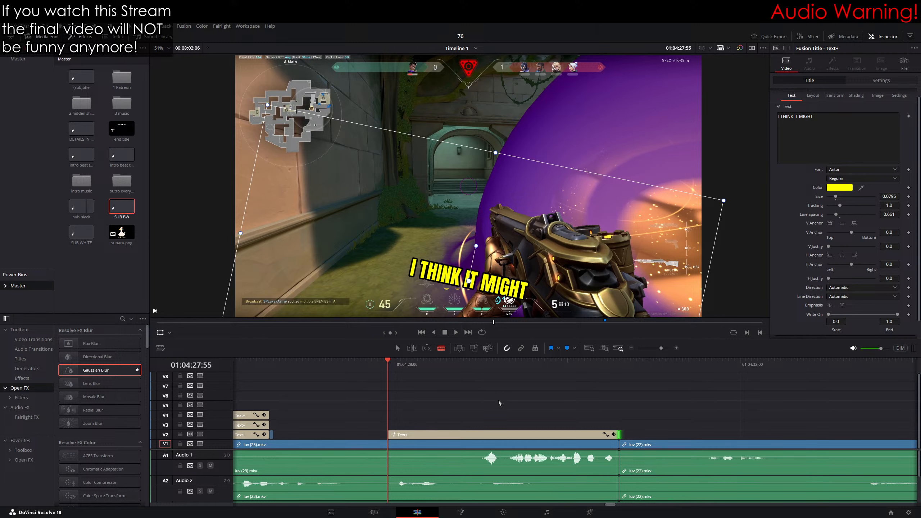
# Step: Cut the I THINK IT MIGHT title into four word-length pieces, with the last cut at about 01:04:28:19
pyautogui.hscroll(2, 481, 409)
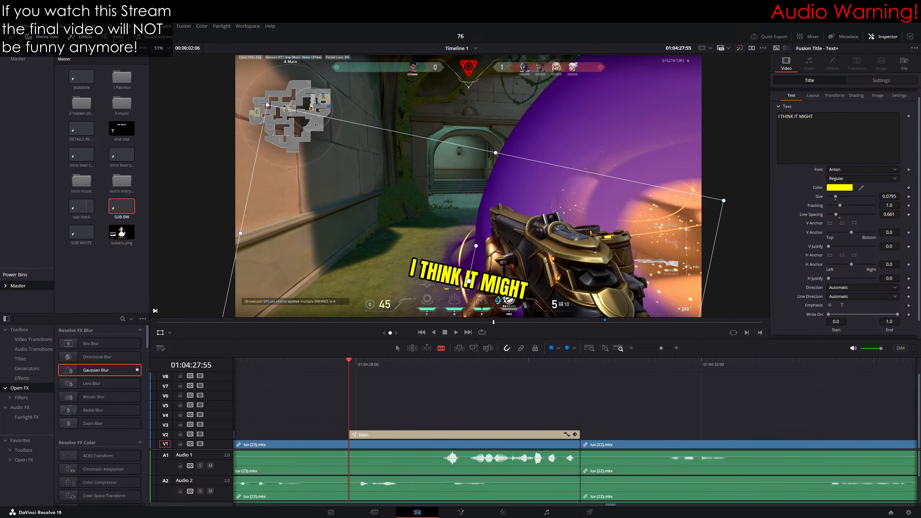
pyautogui.moveTo(390, 333); pyautogui.dragTo(398, 338)
pyautogui.click(363, 436)
pyautogui.click(373, 435)
pyautogui.click(383, 435)
# Step: Lower the Write On end of the first I THINK IT MIGHT piece to hide its trailing words, and save the project
pyautogui.click(349, 362)
pyautogui.moveTo(898, 316); pyautogui.dragTo(875, 317)
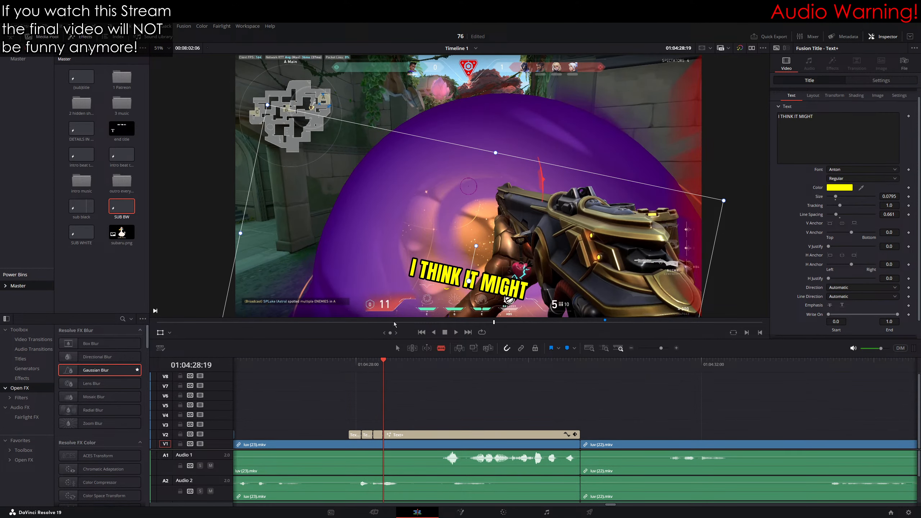
pyautogui.hotkey('ctrl', 's')
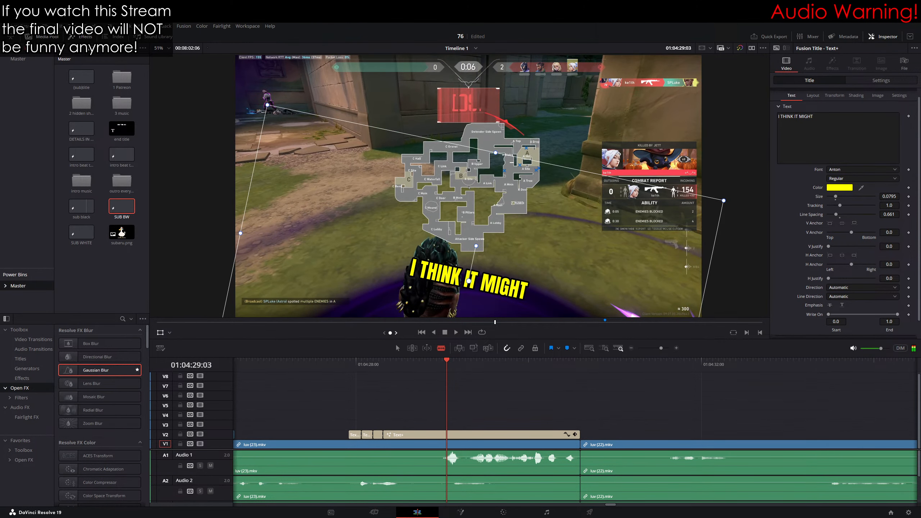
# Step: At 01:04:29:05, cut the V2 title, blur its second part and add the sub black title above it on V3 up to the V1 cut
pyautogui.hotkey('ctrl', 'b')
pyautogui.moveTo(83, 210)
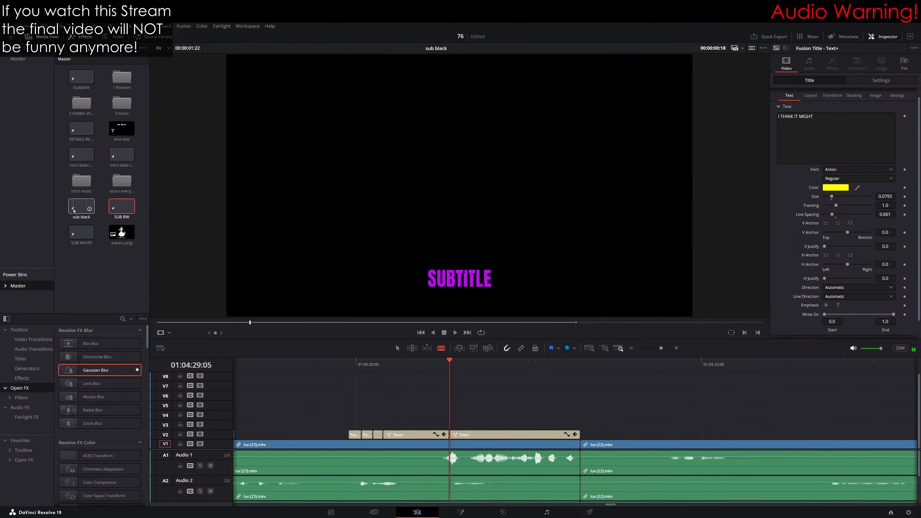
pyautogui.press('F12')
pyautogui.moveTo(566, 425); pyautogui.dragTo(581, 425)
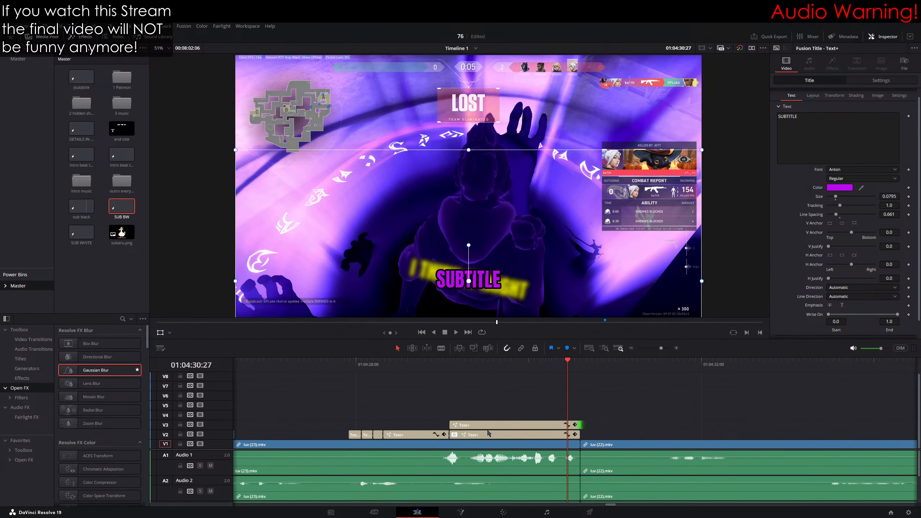
# Step: Set the V3 title's text to NO
pyautogui.press('Up')
pyautogui.click(835, 141)
pyautogui.write('NO')
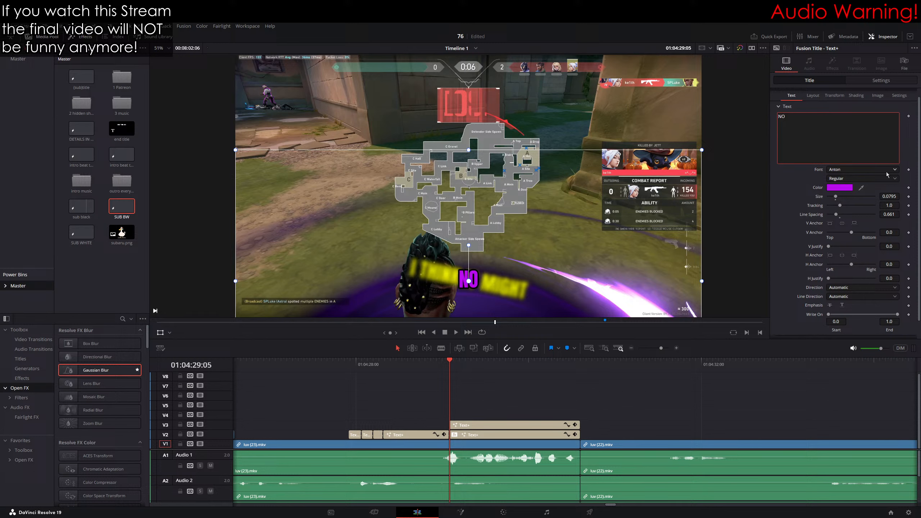
# Step: Keyframe the NO title's zoom from 0.810 at 01:04:29:05 to 1.000 at 01:04:29:09
pyautogui.click(881, 81)
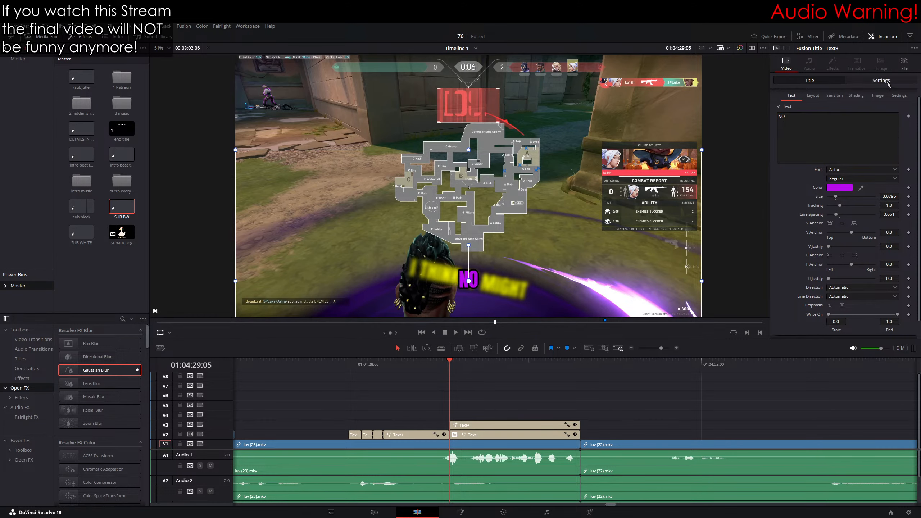
pyautogui.press('space')
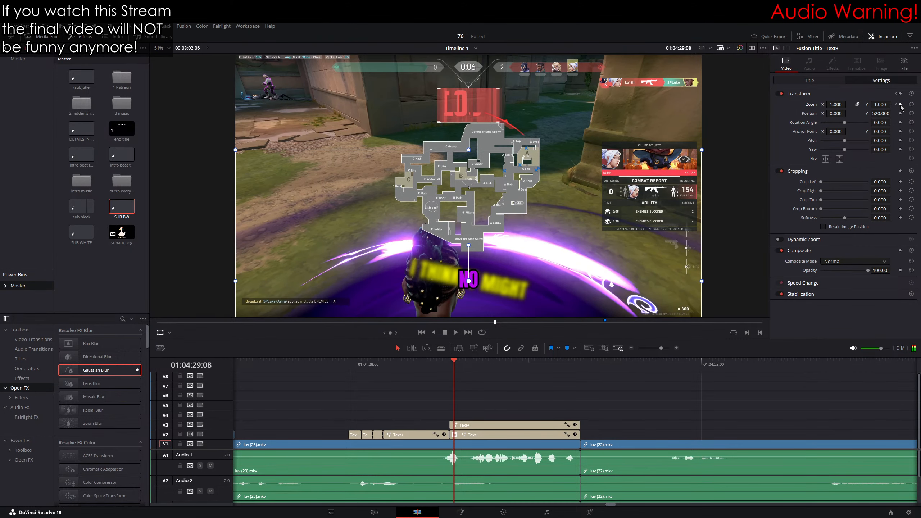
pyautogui.click(897, 105)
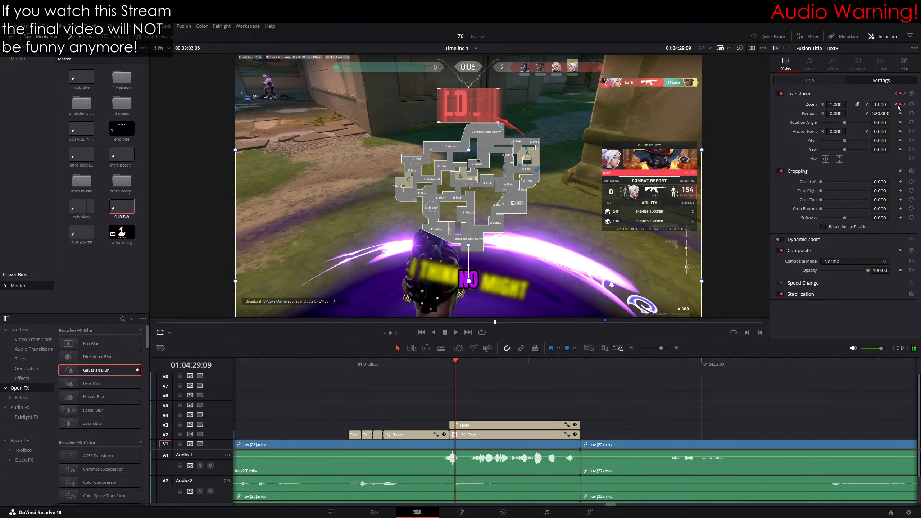
pyautogui.click(897, 104)
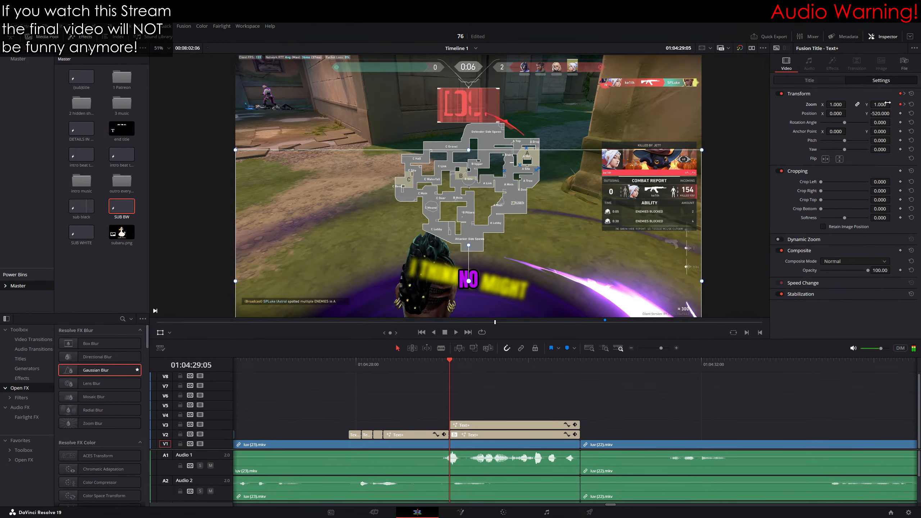
pyautogui.moveTo(835, 105); pyautogui.dragTo(824, 145)
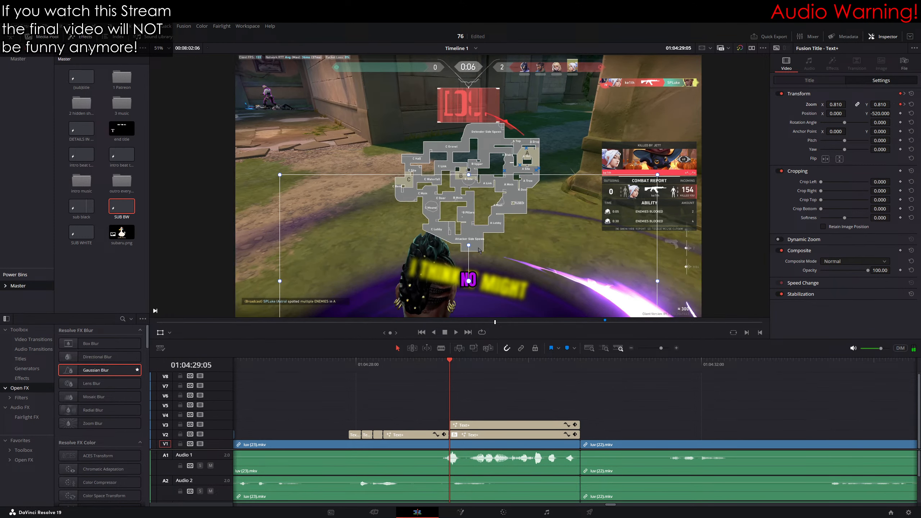
# Step: Tilt the NO title counter-clockwise by about 8 degrees, raise it to about Y -471 and slightly increase its text size
pyautogui.click(802, 82)
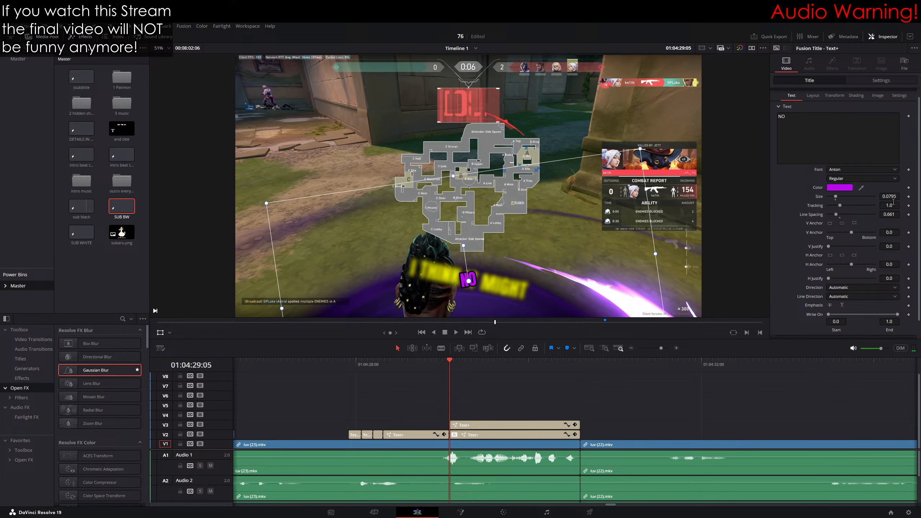
pyautogui.moveTo(893, 196); pyautogui.dragTo(899, 197)
pyautogui.click(886, 83)
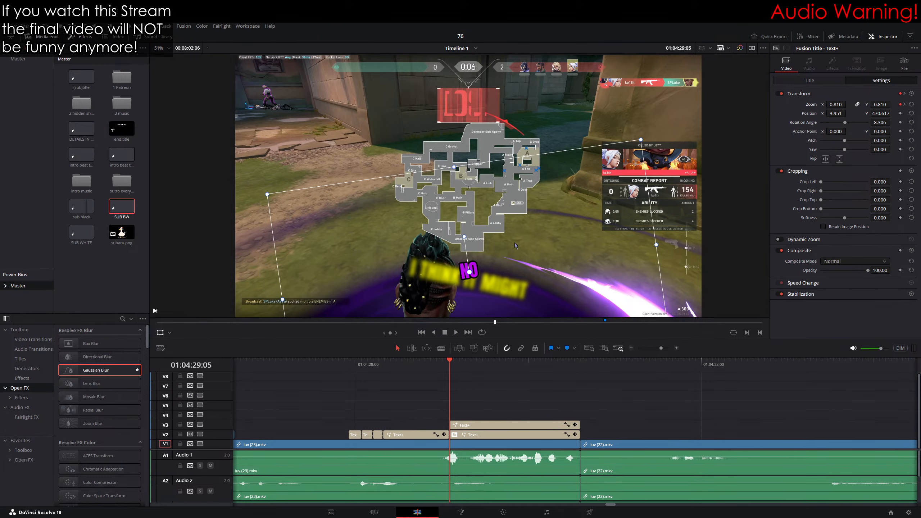
# Step: Step and play through the start of the NO title to check its zoom-in animation
pyautogui.press('Right')
pyautogui.press('Right')
pyautogui.press('Right')
pyautogui.press('Right')
pyautogui.press('Right')
pyautogui.press('Right')
pyautogui.press('Right')
pyautogui.press('Right')
pyautogui.press('Right')
pyautogui.press('Right')
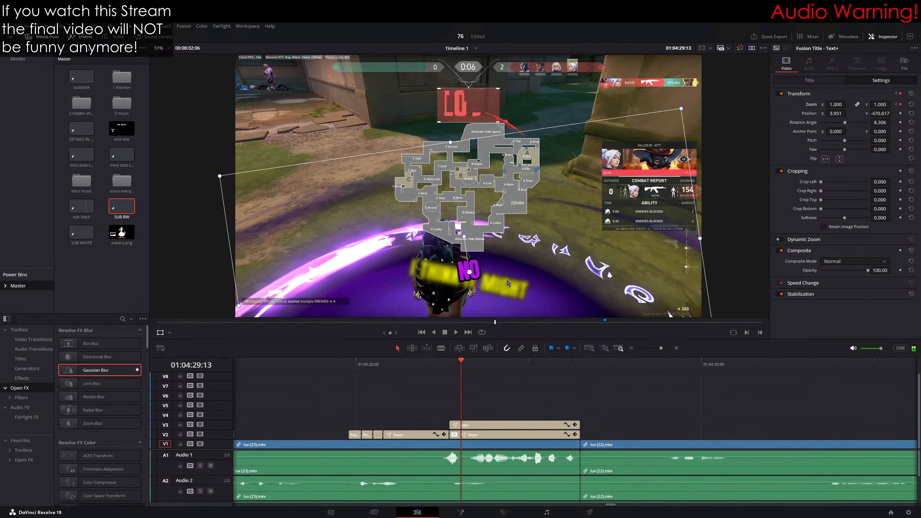
pyautogui.click(451, 363)
pyautogui.press('Right')
pyautogui.press('Right')
pyautogui.press('Right')
pyautogui.press('Right')
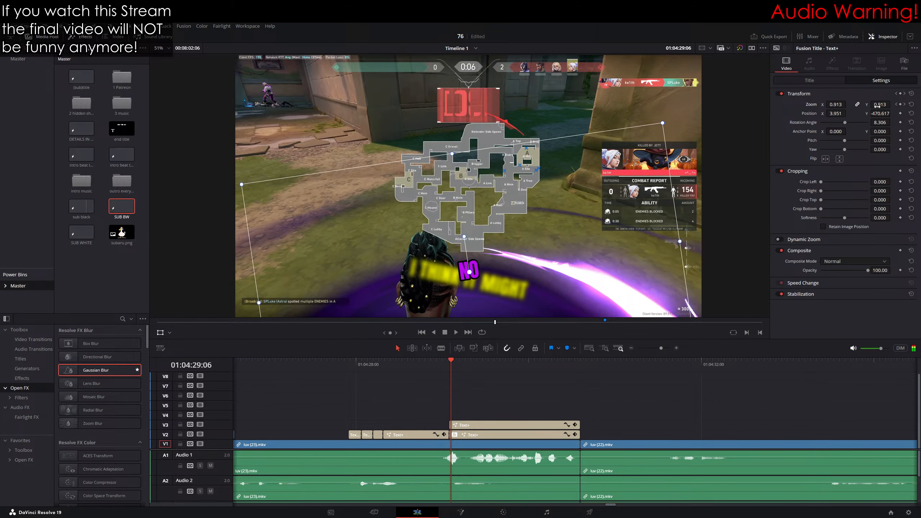
pyautogui.press('Right')
pyautogui.press('Right')
pyautogui.press('Right')
pyautogui.press('Right')
pyautogui.press('Right')
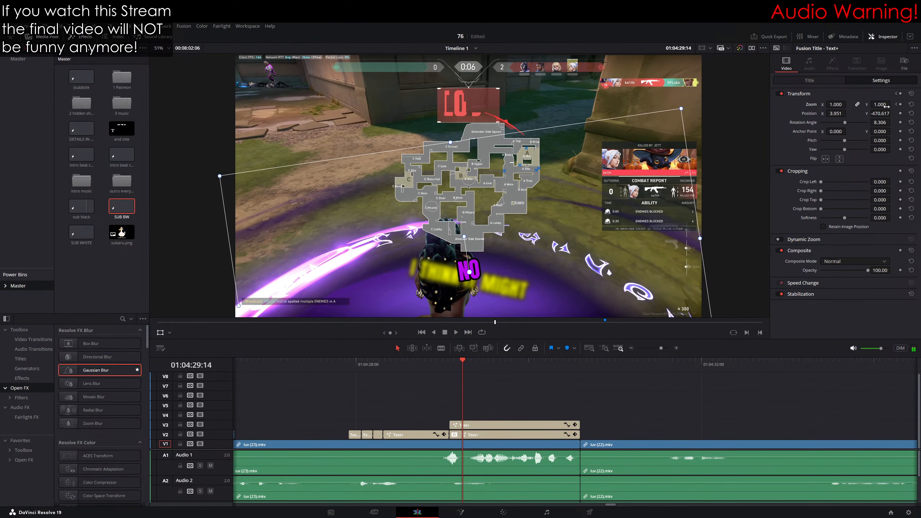
pyautogui.click(422, 364)
pyautogui.press('space')
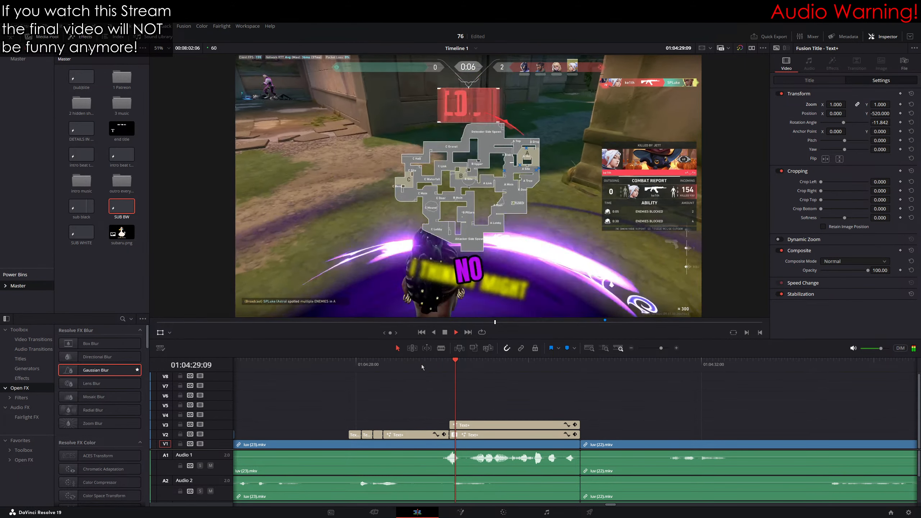
pyautogui.press('space')
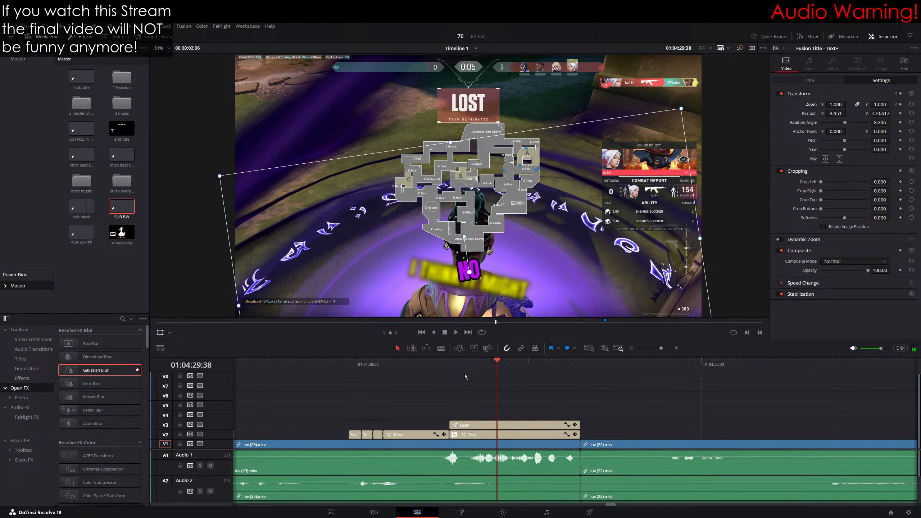
# Step: Cut the NO title on V3 at 01:04:29:25 and apply Gaussian Blur to its second part
pyautogui.moveTo(491, 366)
pyautogui.mouseDown()
pyautogui.moveTo(463, 372)
pyautogui.moveTo(479, 375)
pyautogui.mouseUp()
pyautogui.click(441, 348)
pyautogui.click(479, 425)
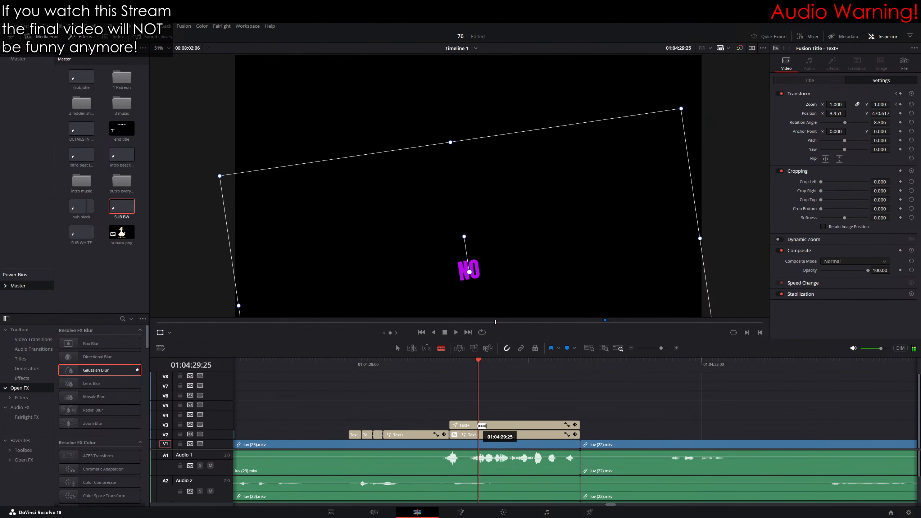
pyautogui.press('a')
pyautogui.moveTo(122, 373); pyautogui.dragTo(522, 424)
pyautogui.click(786, 64)
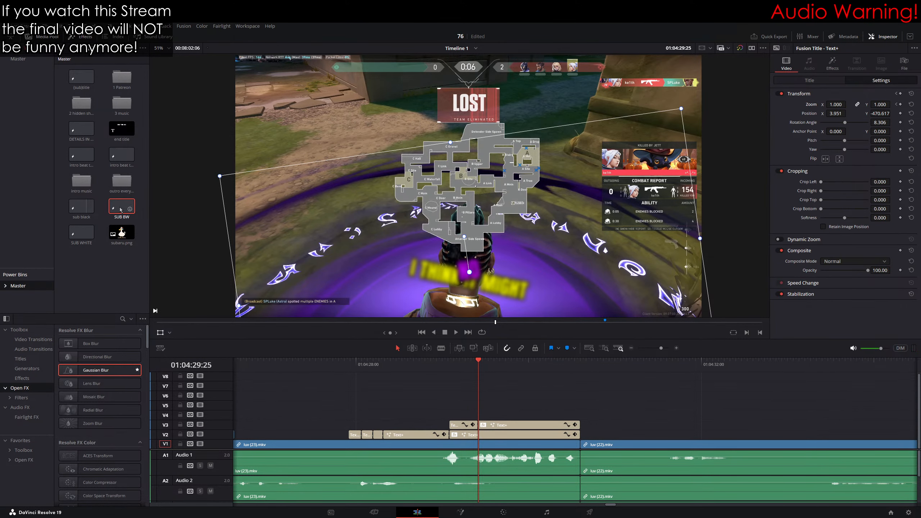
# Step: Place the sub black title on V4 from 01:04:29:25 to the V1 cut and raise it to about Y -396
pyautogui.click(88, 212)
pyautogui.press('F12')
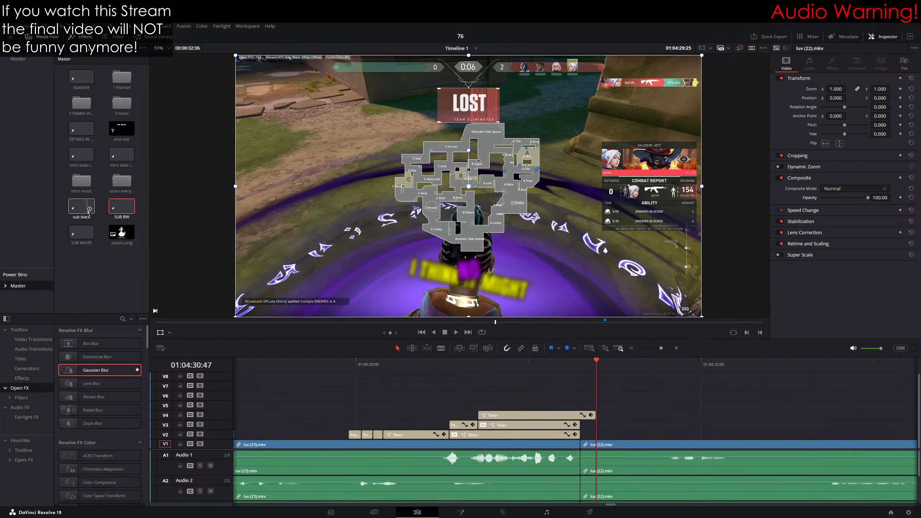
pyautogui.moveTo(595, 417); pyautogui.dragTo(580, 417)
pyautogui.moveTo(483, 364); pyautogui.dragTo(478, 363)
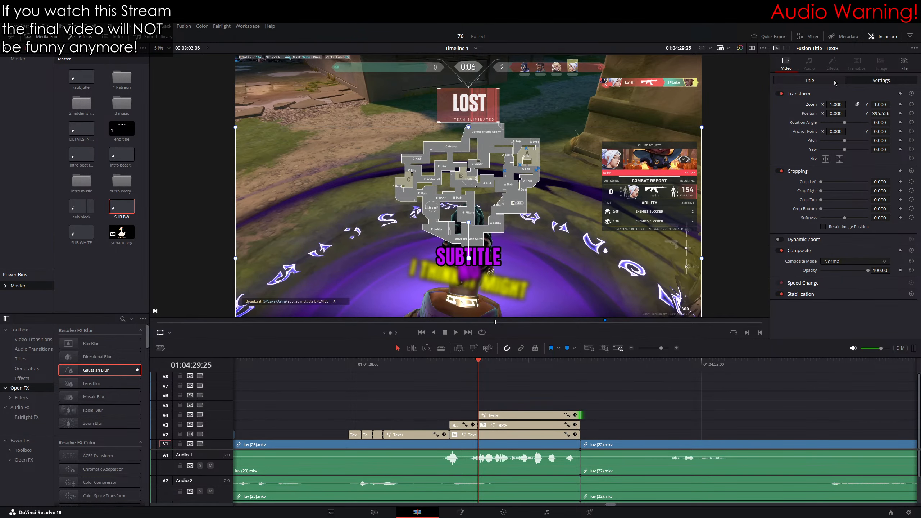
# Step: Change the V4 title's text to NOT, rotate it about 93 degrees counter-clockwise and place it near X -129, Y -484
pyautogui.click(810, 81)
pyautogui.click(825, 133)
pyautogui.write('NOT')
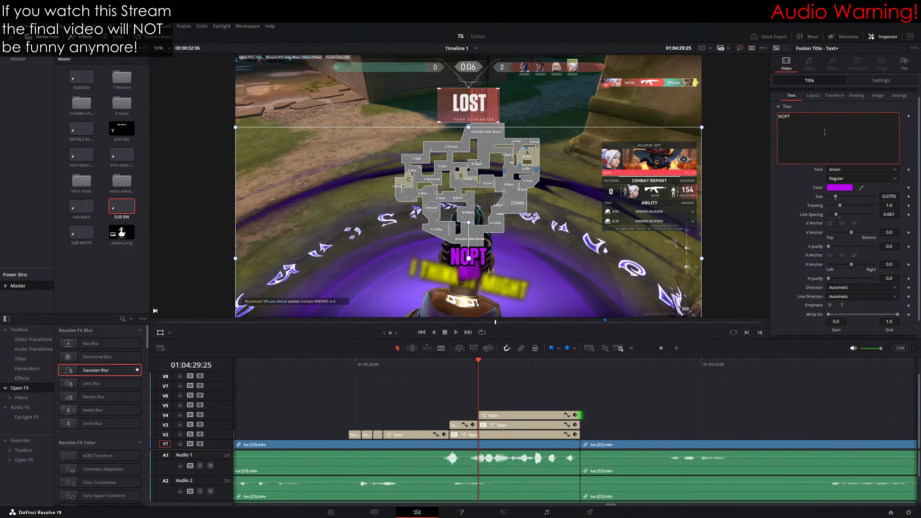
pyautogui.scroll(1, 556, 267)
pyautogui.scroll(3, 556, 267)
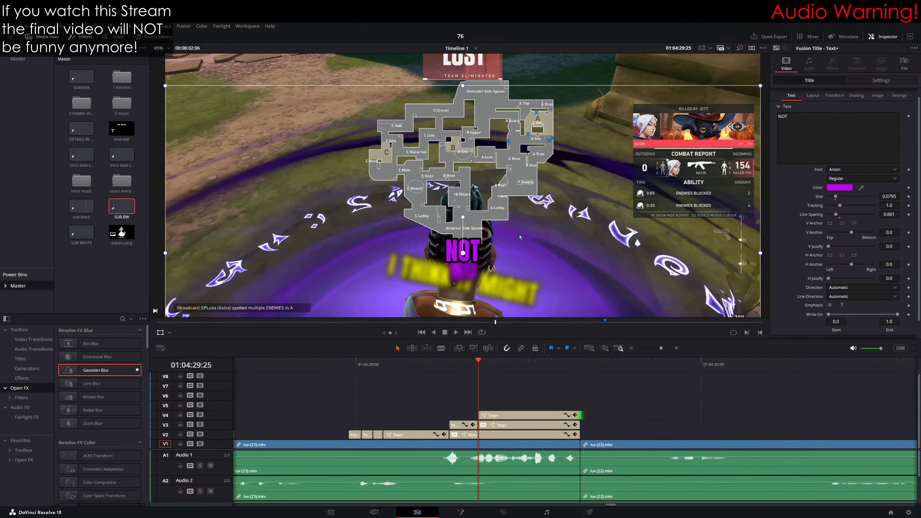
pyautogui.moveTo(517, 270); pyautogui.dragTo(516, 219)
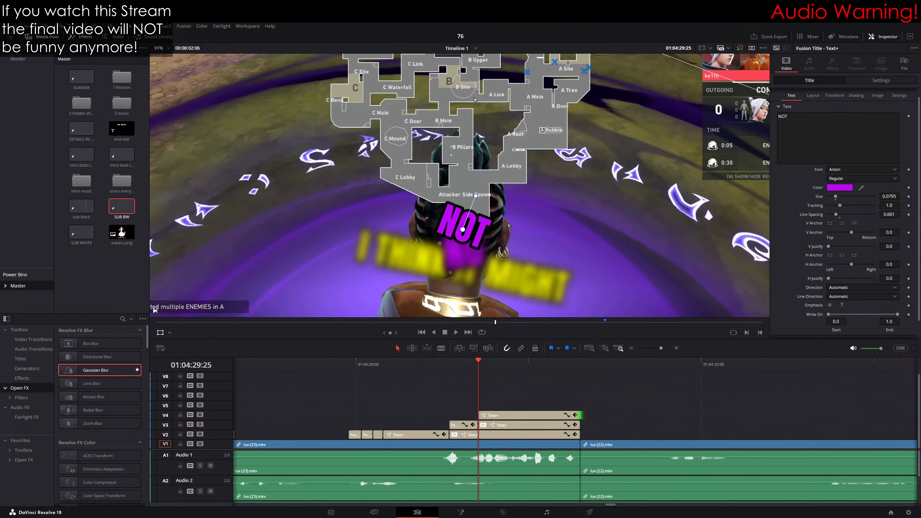
pyautogui.moveTo(463, 229); pyautogui.dragTo(493, 219)
pyautogui.moveTo(506, 186); pyautogui.dragTo(423, 208)
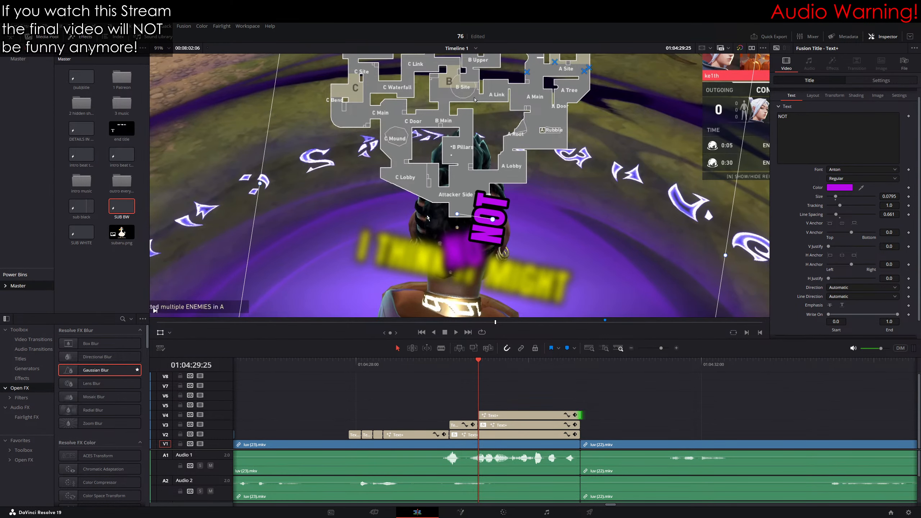
pyautogui.moveTo(493, 220); pyautogui.dragTo(384, 260)
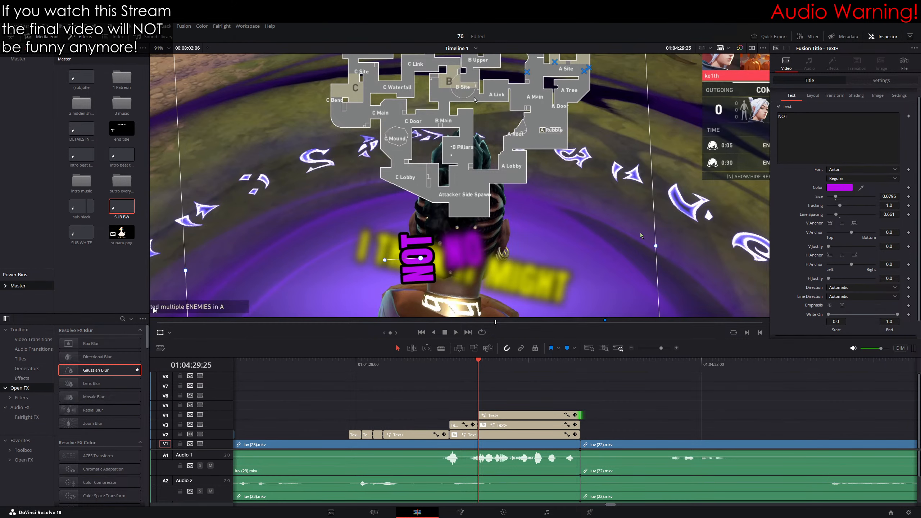
# Step: Keyframe the NOT title's zoom from 0.8 at its start to an overshoot at 01:04:29:29, settling at 1.0 a few frames further
pyautogui.click(895, 82)
pyautogui.click(901, 104)
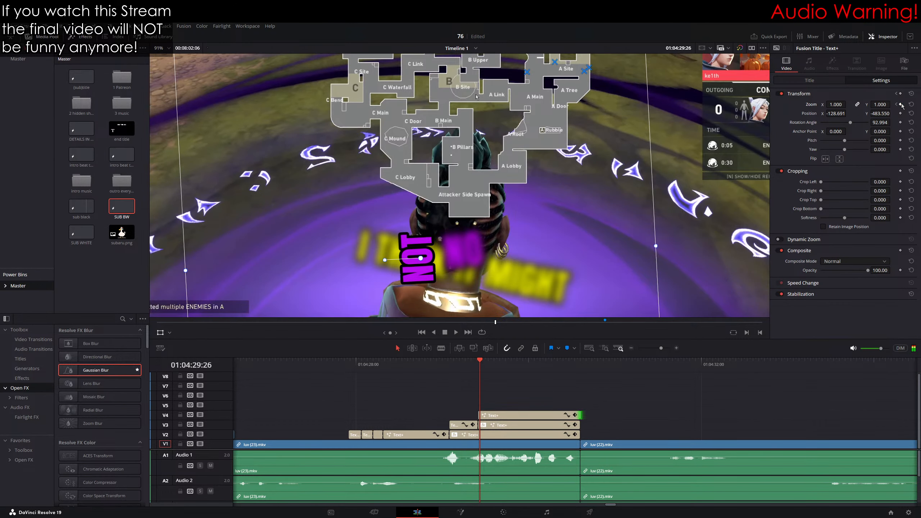
pyautogui.press('Right')
pyautogui.press('Right')
pyautogui.press('Right')
pyautogui.press('Right')
pyautogui.press('Right')
pyautogui.press('Right')
pyautogui.press('Right')
pyautogui.press('Right')
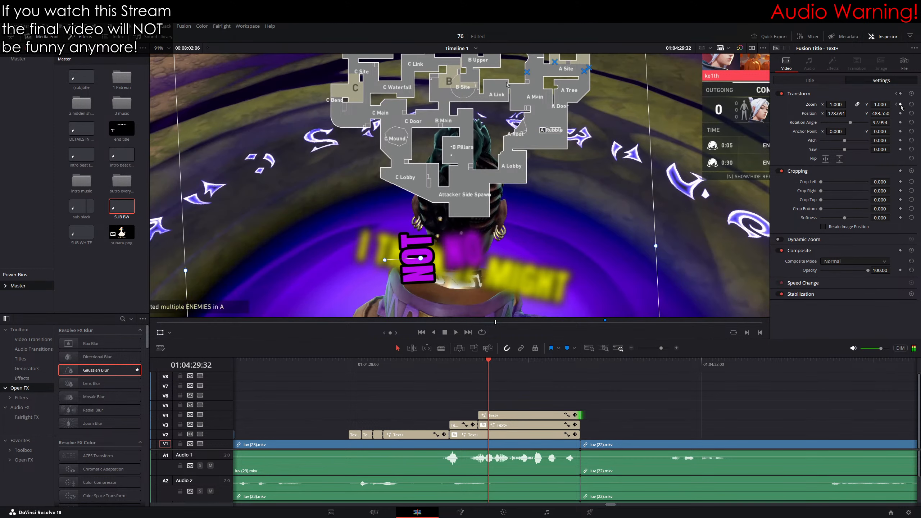
pyautogui.click(897, 104)
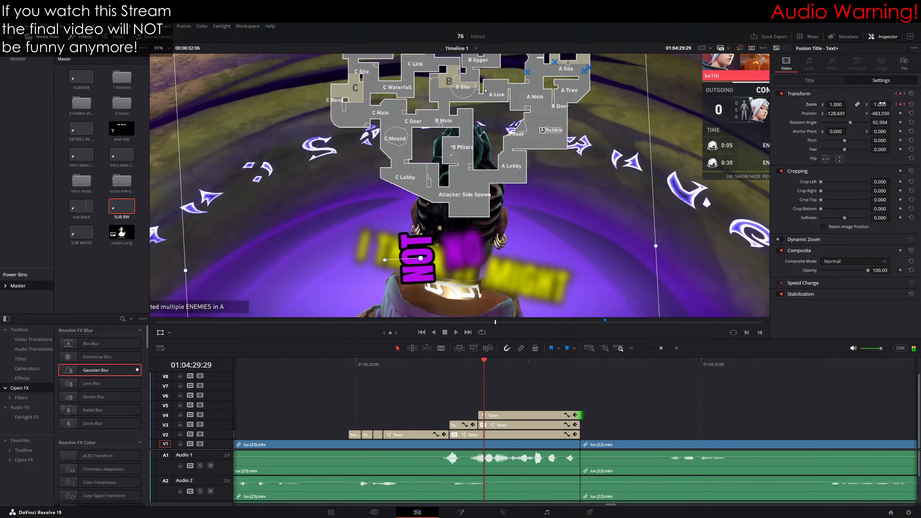
pyautogui.click(897, 105)
pyautogui.moveTo(889, 104); pyautogui.dragTo(882, 105)
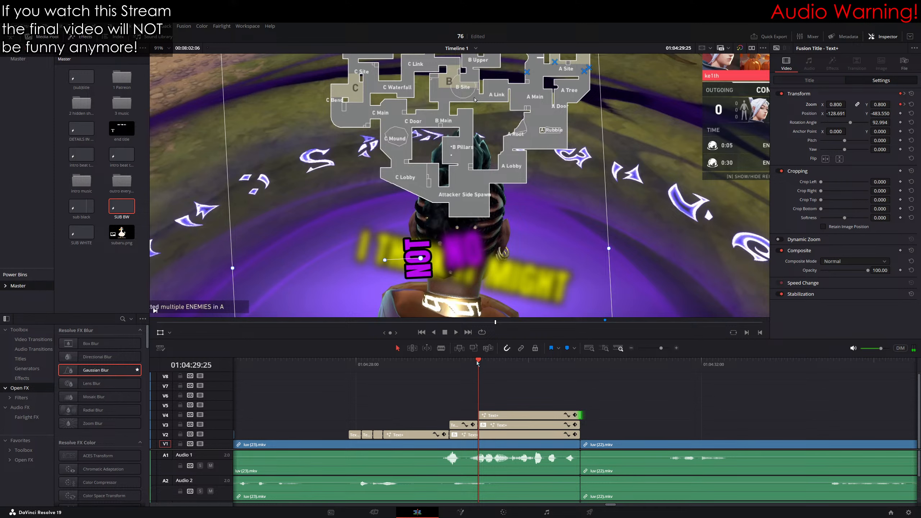
# Step: Step through the NOT title's zoom animation frame by frame to check it and find the next word's start
pyautogui.press('Right')
pyautogui.press('Right')
pyautogui.press('Right')
pyautogui.press('Right')
pyautogui.press('Right')
pyautogui.press('Right')
pyautogui.press('Right')
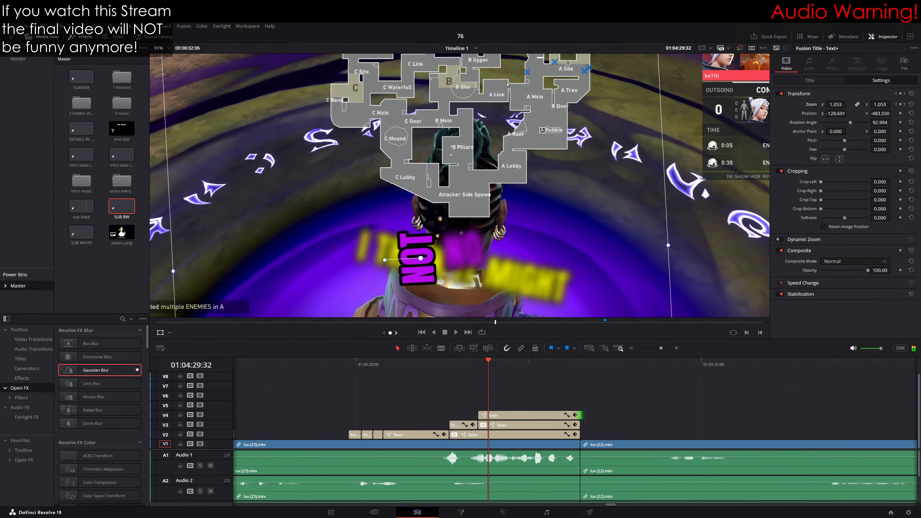
pyautogui.press('Left')
pyautogui.press('Left')
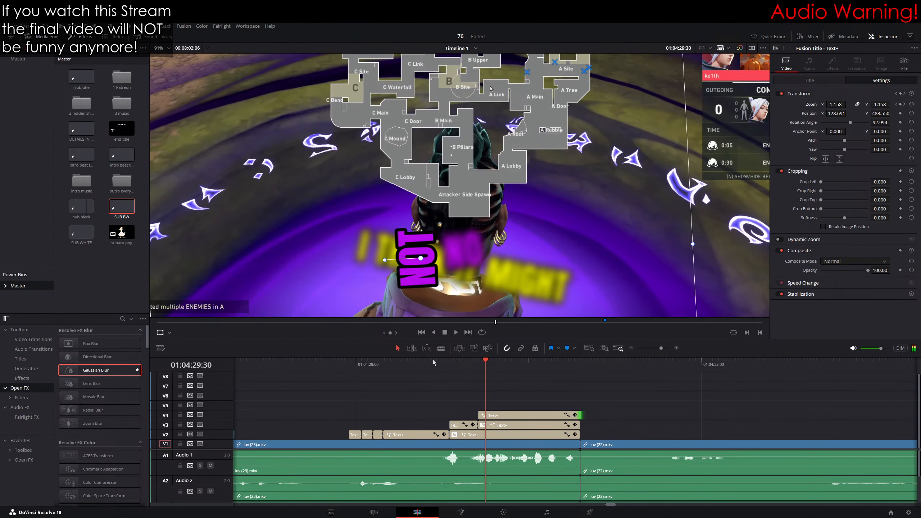
# Step: Duplicate the NOT title onto V5 from 01:04:29:30 and change the copy's text to AT
pyautogui.click(511, 417)
pyautogui.moveTo(511, 418); pyautogui.dragTo(527, 405)
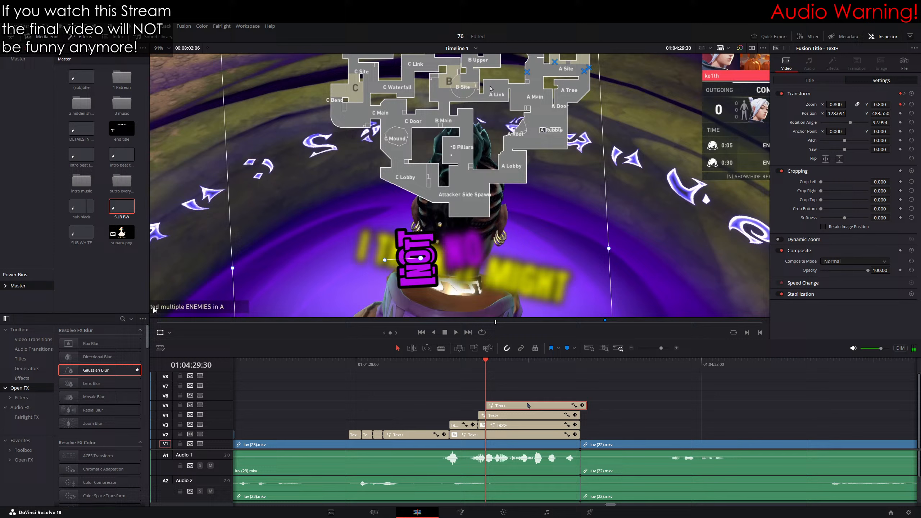
pyautogui.click(810, 80)
pyautogui.write('T')
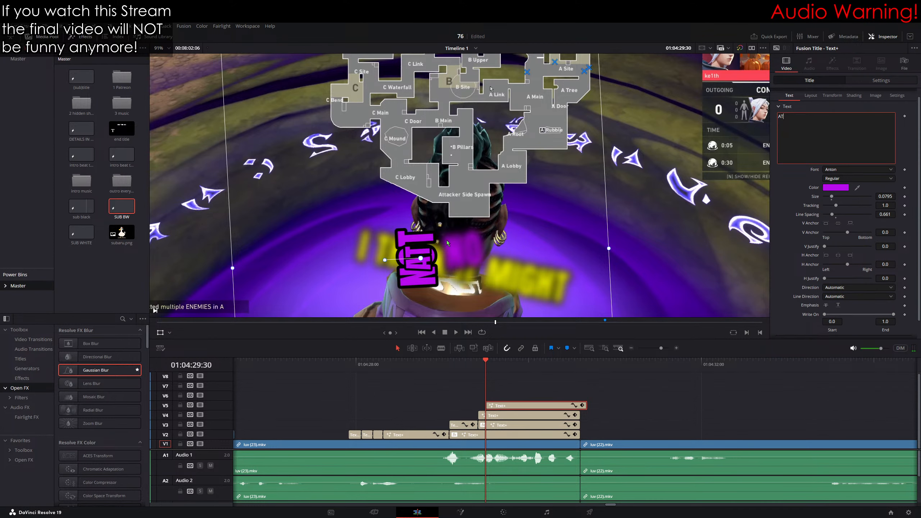
# Step: Turn the AT title upright with a clockwise tilt of about 10 degrees and place it beside the lower part of NOT
pyautogui.moveTo(386, 260); pyautogui.dragTo(418, 223)
pyautogui.moveTo(421, 258); pyautogui.dragTo(464, 256)
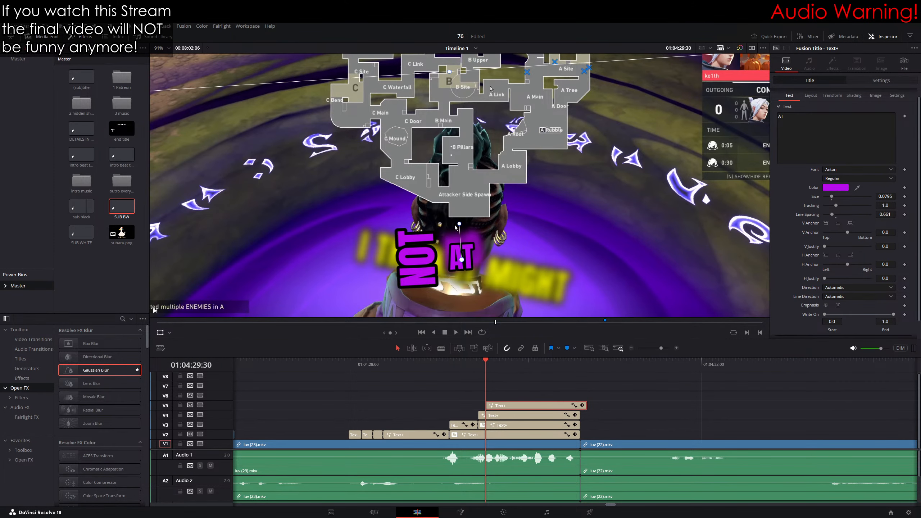
pyautogui.moveTo(462, 222); pyautogui.dragTo(464, 222)
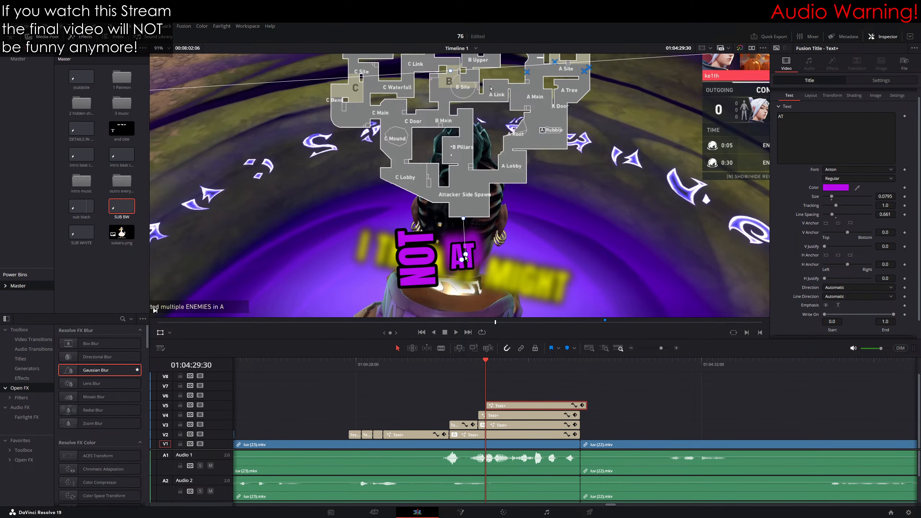
pyautogui.moveTo(466, 255); pyautogui.dragTo(462, 261)
pyautogui.moveTo(459, 222); pyautogui.dragTo(467, 244)
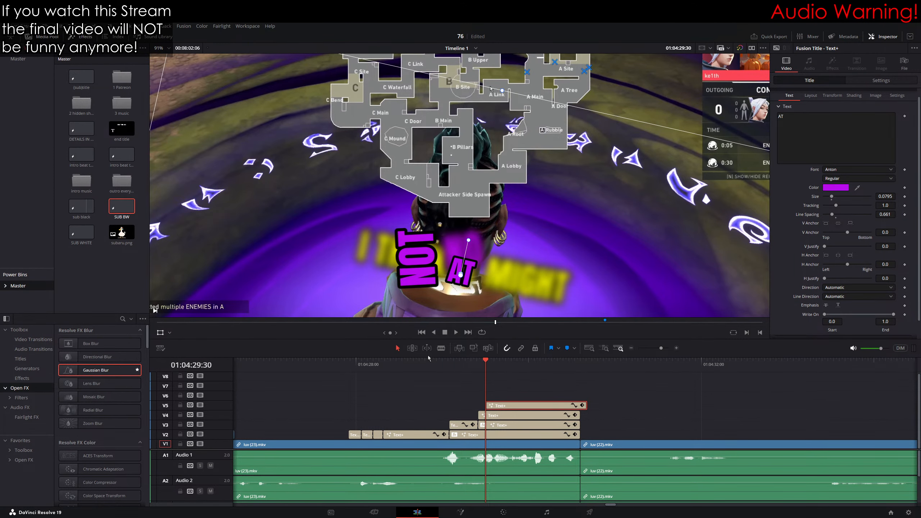
# Step: Play and step through the start of the AT title to find the frame where the next word begins
pyautogui.press('space')
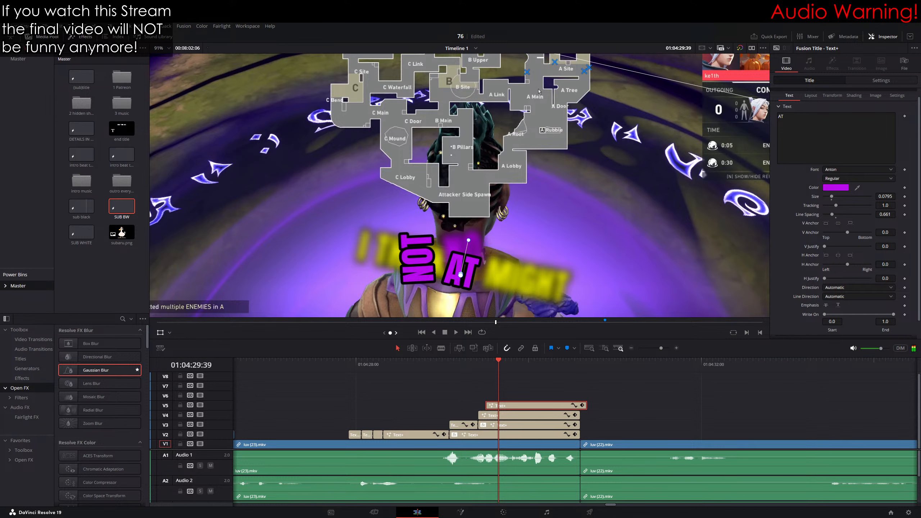
pyautogui.press('Right')
pyautogui.press('Left')
pyautogui.press('Left')
pyautogui.press('Left')
pyautogui.press('Left')
pyautogui.press('Left')
pyautogui.press('Right')
pyautogui.press('Right')
pyautogui.press('Right')
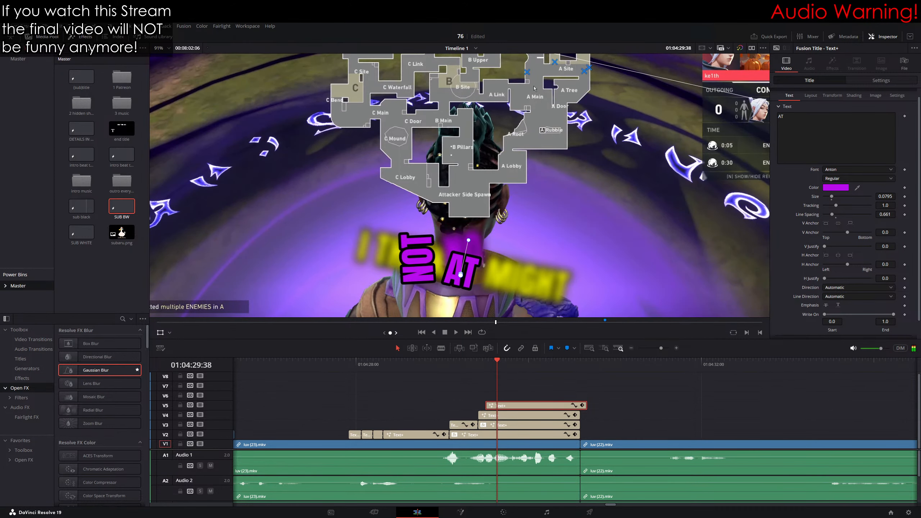
# Step: Duplicate the AT title onto V6 from 01:04:29:38 and change the copy's text to ALL
pyautogui.moveTo(531, 399); pyautogui.dragTo(541, 389)
pyautogui.click(820, 145)
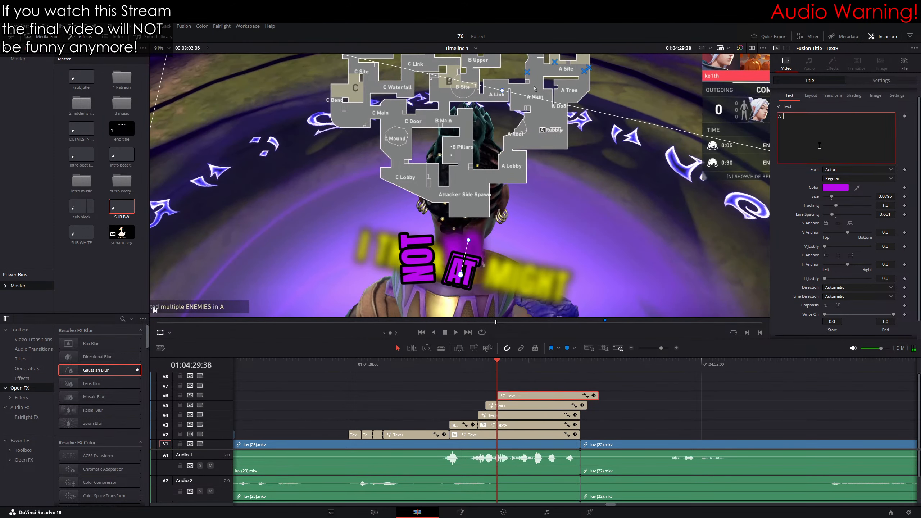
pyautogui.press('BackSpace')
pyautogui.write('LL')
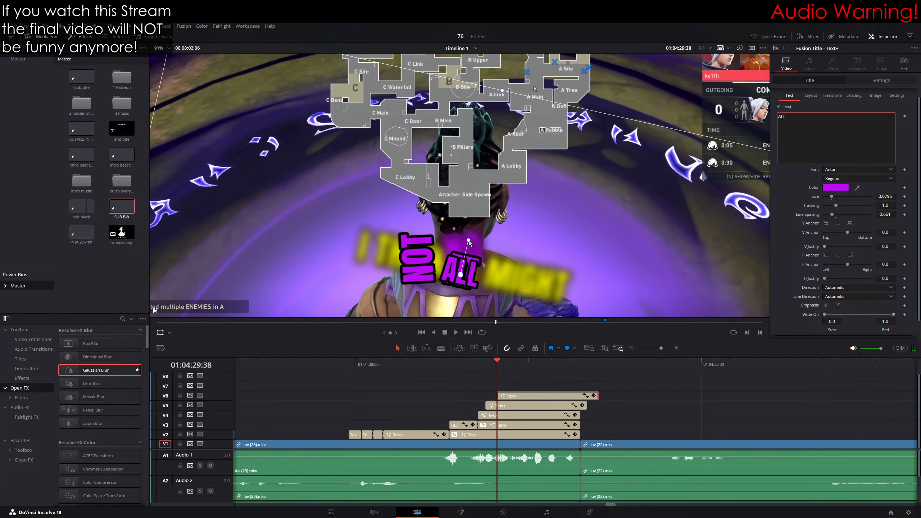
# Step: Rotate the ALL title almost upside down, place it directly above AT and play the word sequence back
pyautogui.moveTo(469, 243); pyautogui.dragTo(483, 218)
pyautogui.click(519, 361)
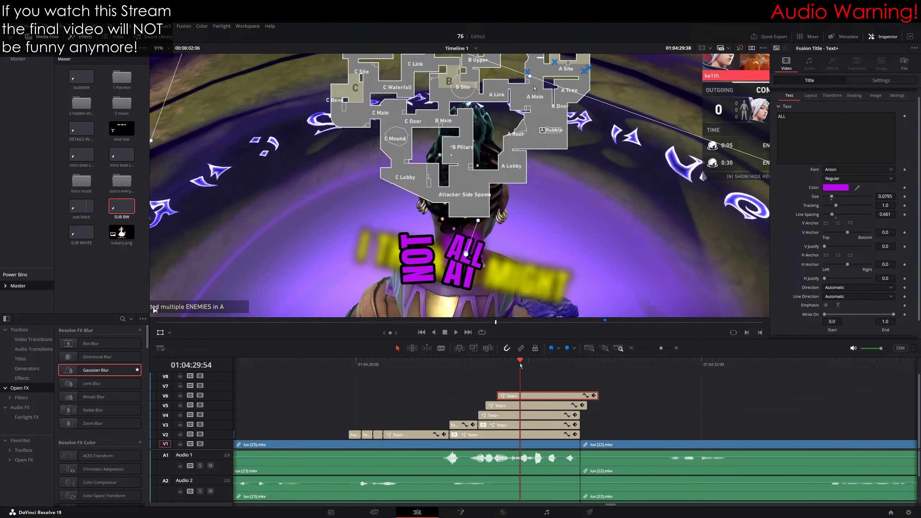
pyautogui.moveTo(435, 206); pyautogui.dragTo(481, 249)
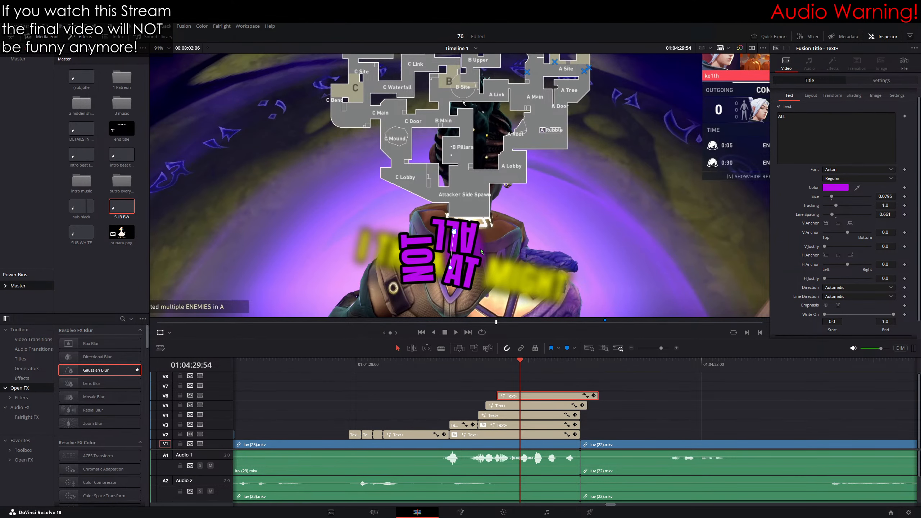
pyautogui.press('space')
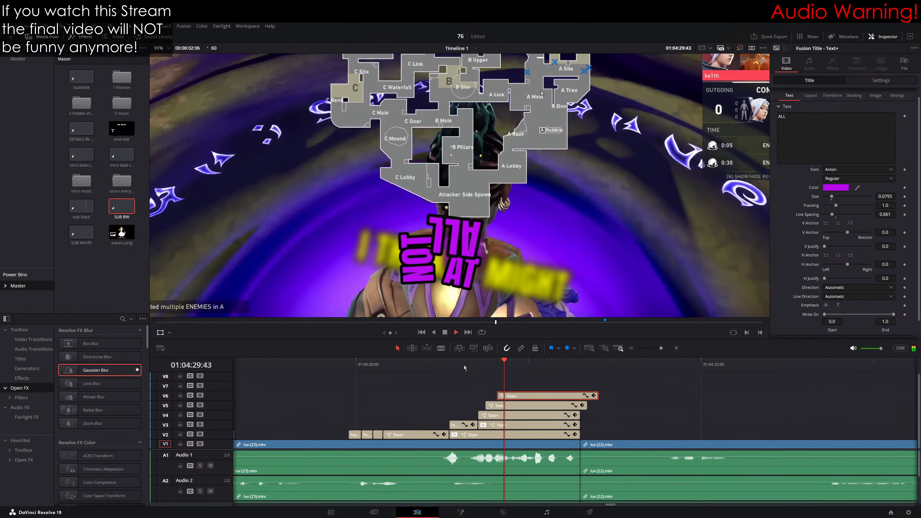
pyautogui.press('space')
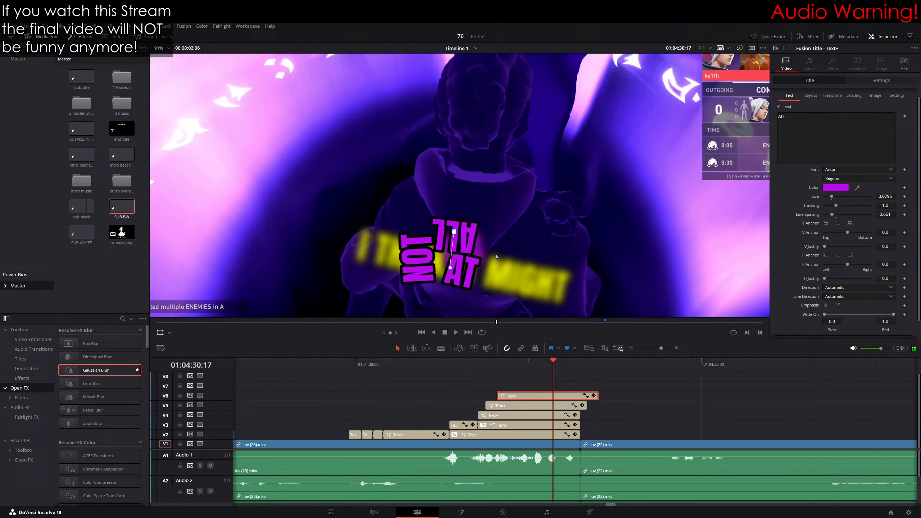
# Step: Shift the NOT, AT and ALL titles slightly to the right by the same amount, keeping their arrangement
pyautogui.click(509, 418)
pyautogui.moveTo(507, 259); pyautogui.dragTo(559, 275)
pyautogui.click(526, 409)
pyautogui.click(527, 396)
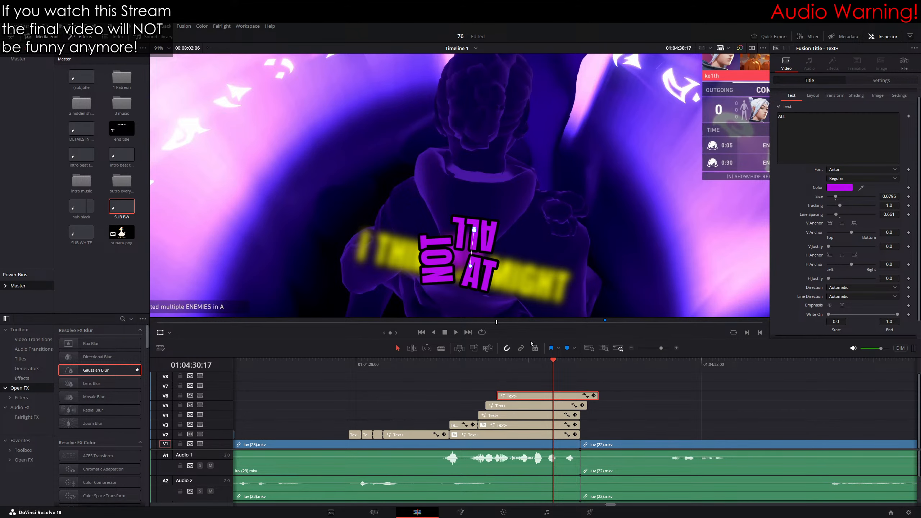
# Step: Play the subtitle sequence from 01:04:27:41 into the NO title to check the words against the dialogue
pyautogui.moveTo(442, 364); pyautogui.dragTo(429, 364)
pyautogui.hotkey('shift', 'z')
pyautogui.click(329, 363)
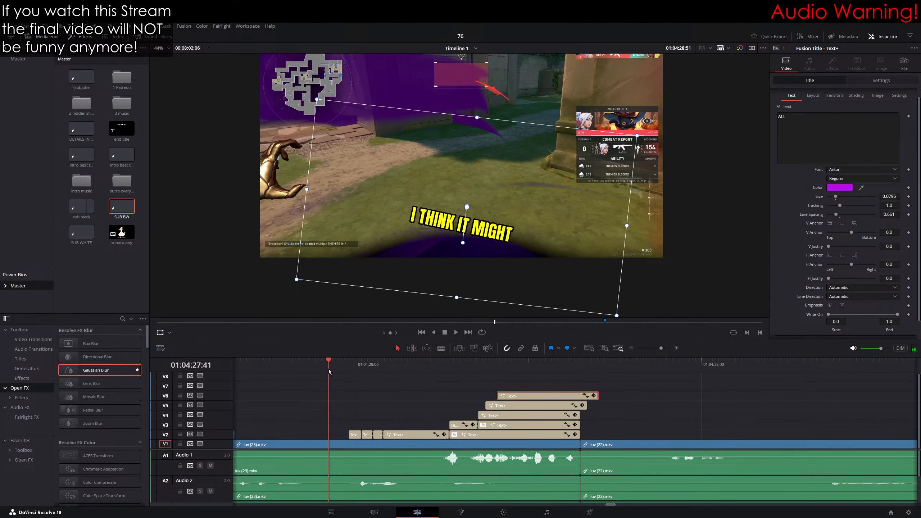
pyautogui.press('space')
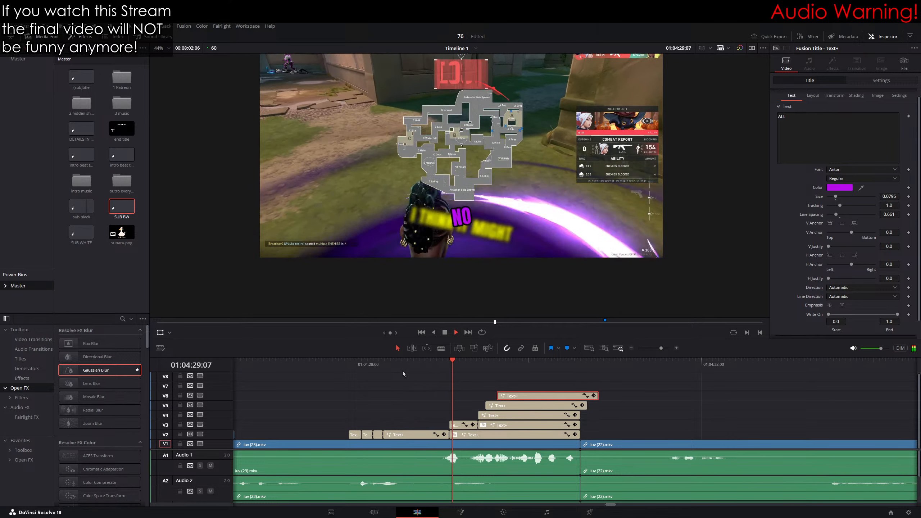
pyautogui.press('space')
# Step: Change the text of the sharp first part of the NO title on V3 to NOPE
pyautogui.click(462, 361)
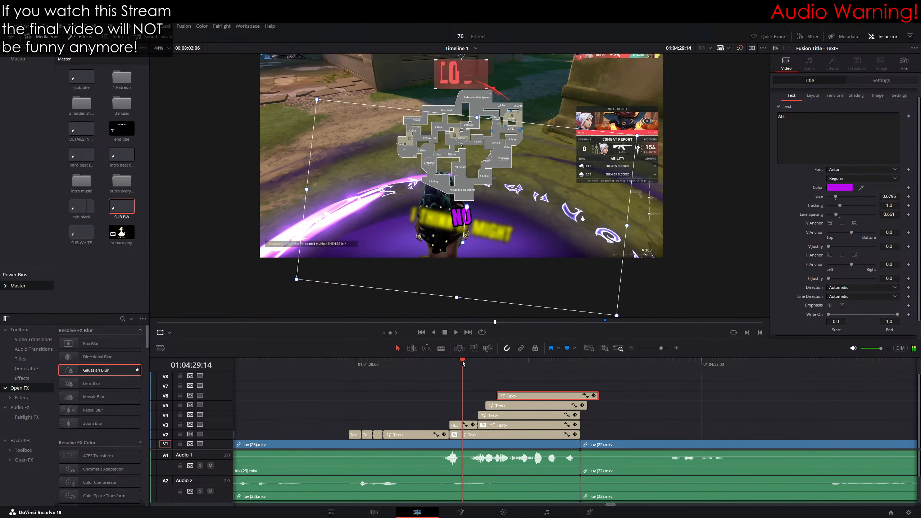
pyautogui.click(826, 122)
pyautogui.click(479, 395)
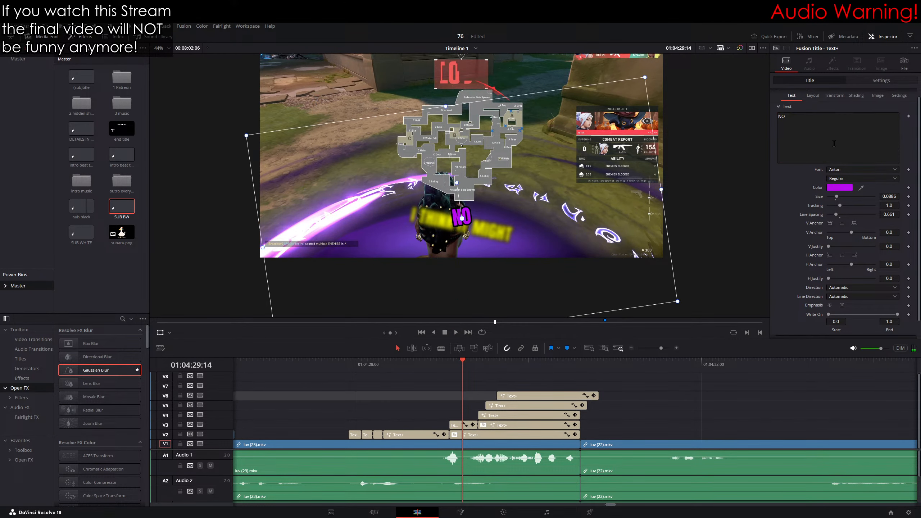
pyautogui.click(833, 139)
pyautogui.write('PE')
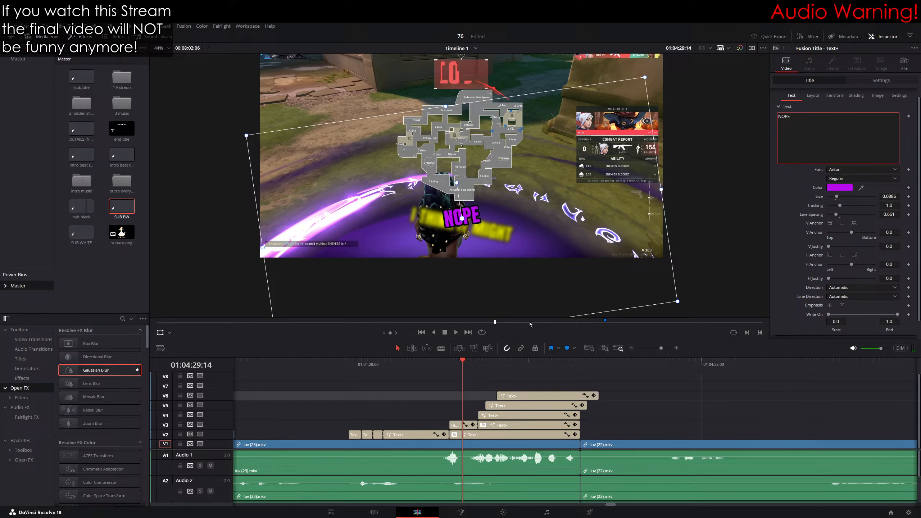
# Step: Play the titles back and change the text of the blurred second part of the title on V3 to NOPE
pyautogui.click(304, 375)
pyautogui.press('space')
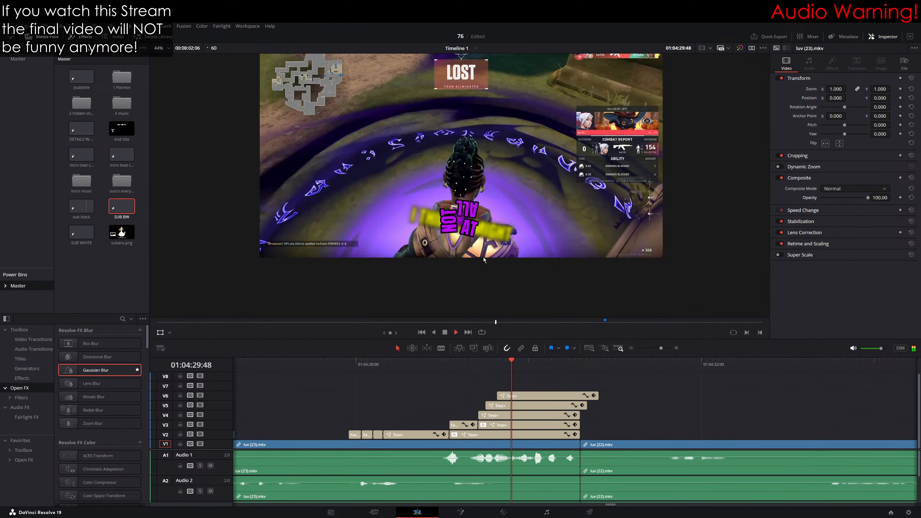
pyautogui.press('space')
pyautogui.click(498, 425)
pyautogui.click(799, 129)
pyautogui.write('NOP')
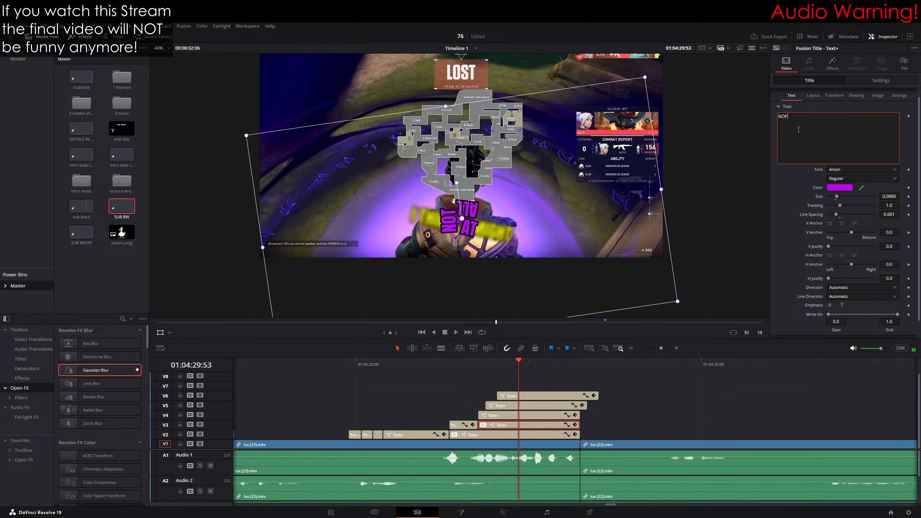
pyautogui.write('E')
pyautogui.scroll(3, 427, 171)
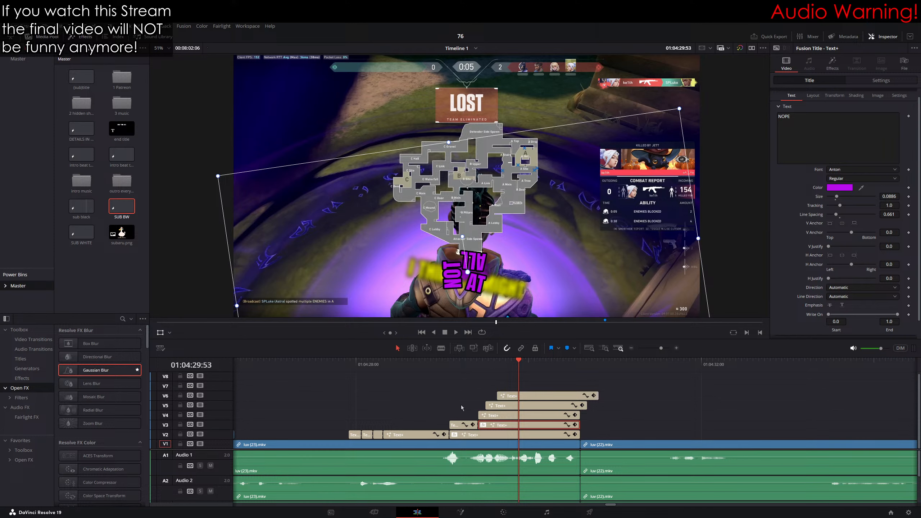
# Step: Trim the ends of the AT and ALL titles on V5 and V6 to the V1 cut at 01:04:30:36
pyautogui.click(463, 399)
pyautogui.click(589, 382)
pyautogui.moveTo(577, 364); pyautogui.dragTo(582, 364)
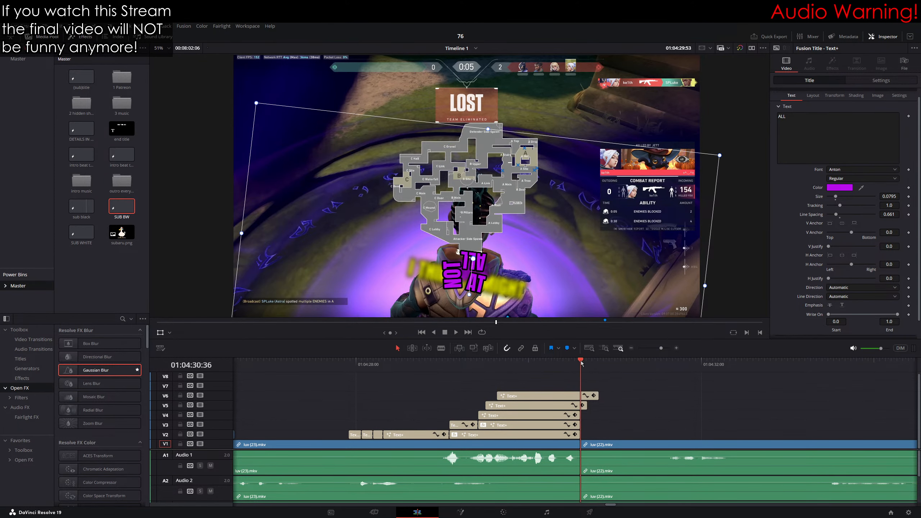
pyautogui.click(603, 385)
pyautogui.hscroll(-3, 736, 393)
pyautogui.hscroll(-5, 692, 380)
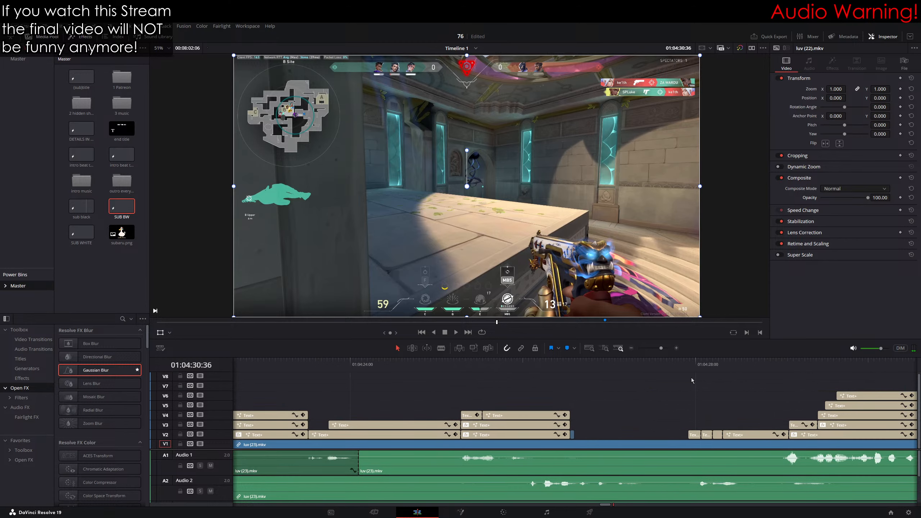
# Step: Play the finished subtitle sequence over the luv (23) clip to check the titles against the dialogue
pyautogui.click(631, 348)
pyautogui.hscroll(-5, 544, 418)
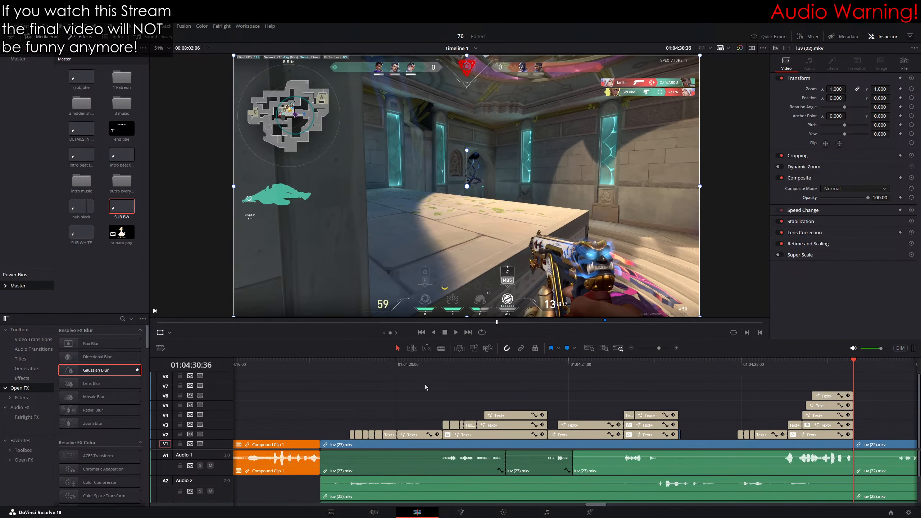
pyautogui.click(326, 366)
pyautogui.hscroll(2, 458, 394)
pyautogui.press('space')
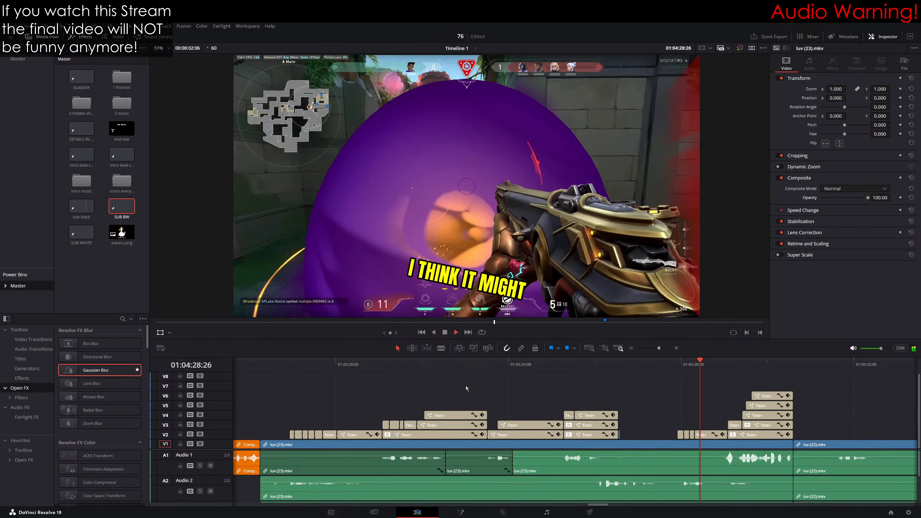
pyautogui.press('space')
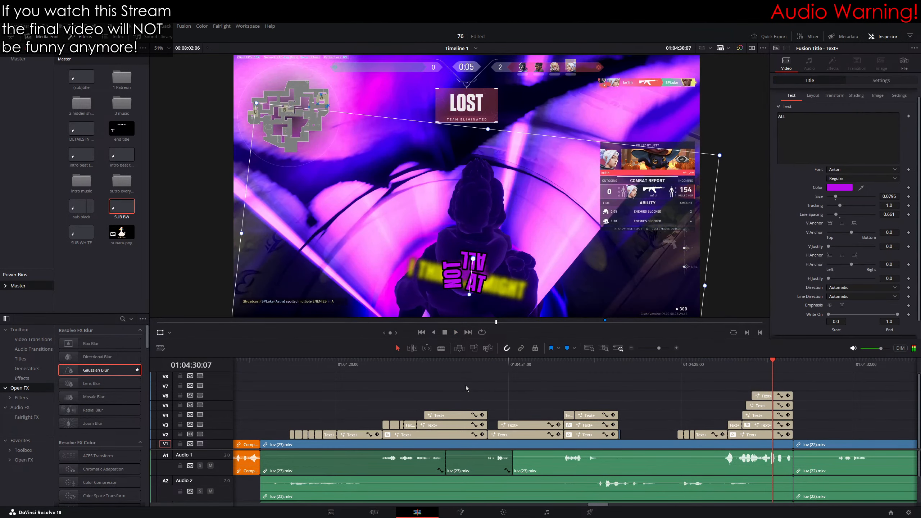
# Step: Combine the luv (23) clip parts and all their titles into one compound clip and colour it orange
pyautogui.click(767, 398)
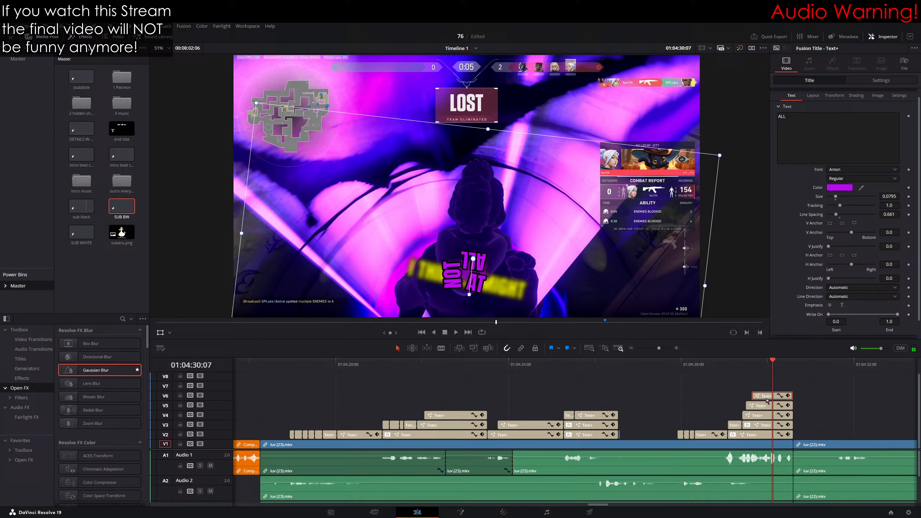
pyautogui.click(726, 447)
pyautogui.click(640, 397)
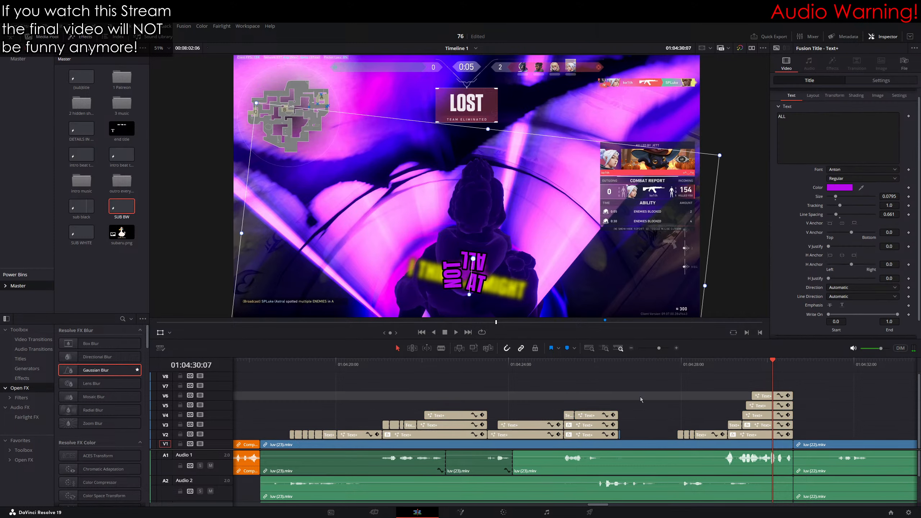
pyautogui.click(642, 444)
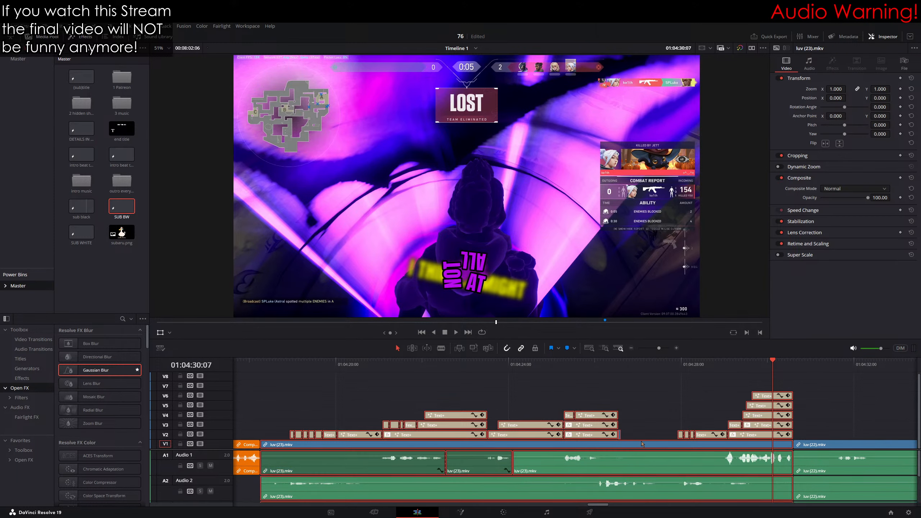
pyautogui.click(534, 305)
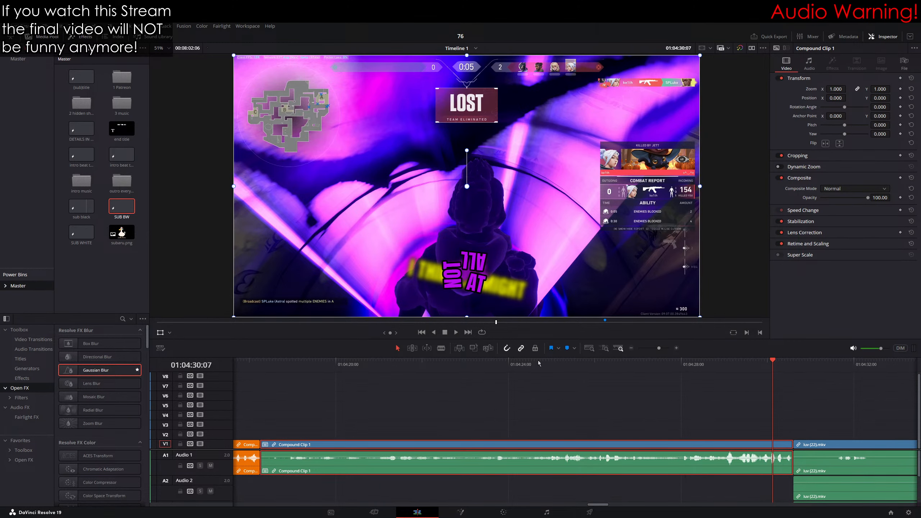
pyautogui.press('F1')
# Step: Play the luv (22) clip from its start through 01:04:36:34 to listen to its dialogue
pyautogui.moveTo(798, 428); pyautogui.dragTo(448, 366)
pyautogui.press('space')
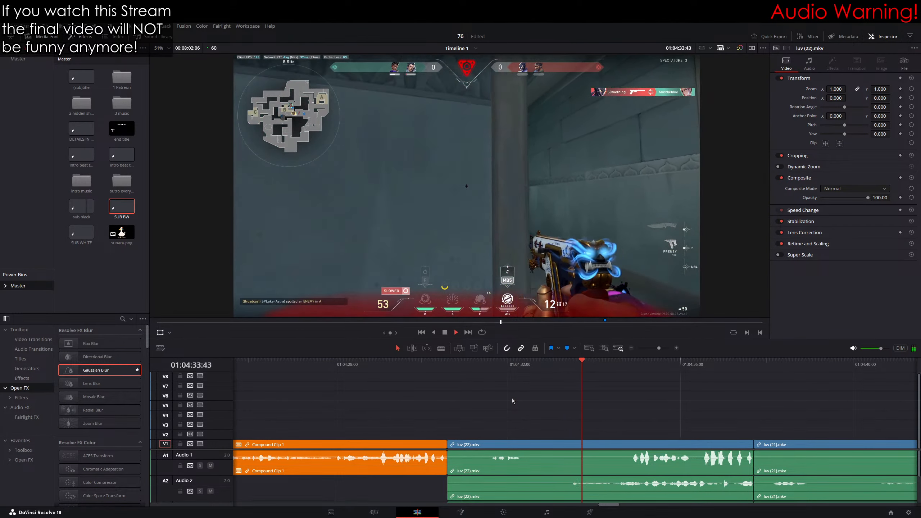
pyautogui.press('space')
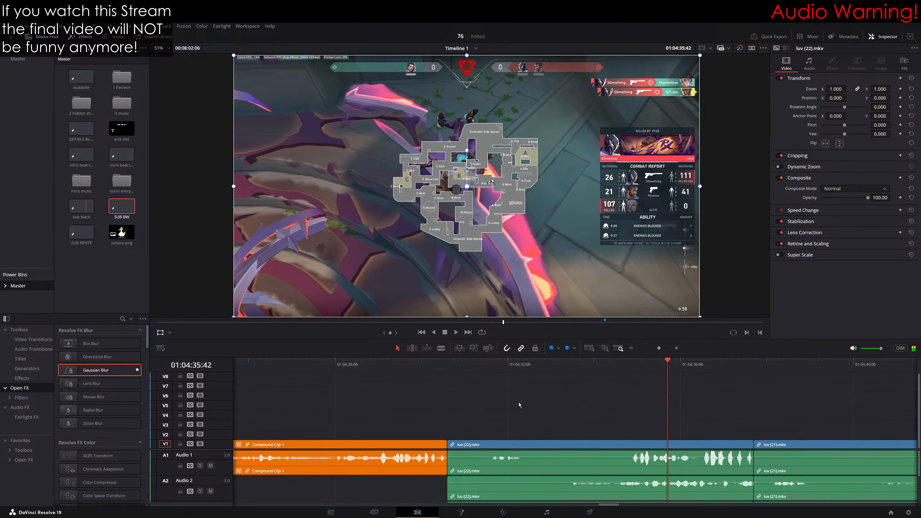
pyautogui.press('space')
pyautogui.press('space')
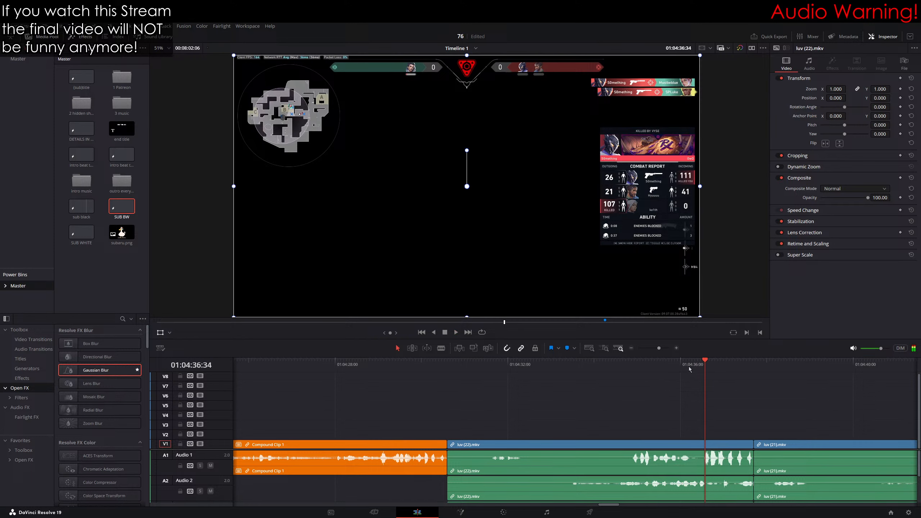
# Step: Place the white SUBTITLE title on V2 at 01:04:30:50 and extend its end to about 01:04:33
pyautogui.moveTo(675, 363); pyautogui.dragTo(436, 367)
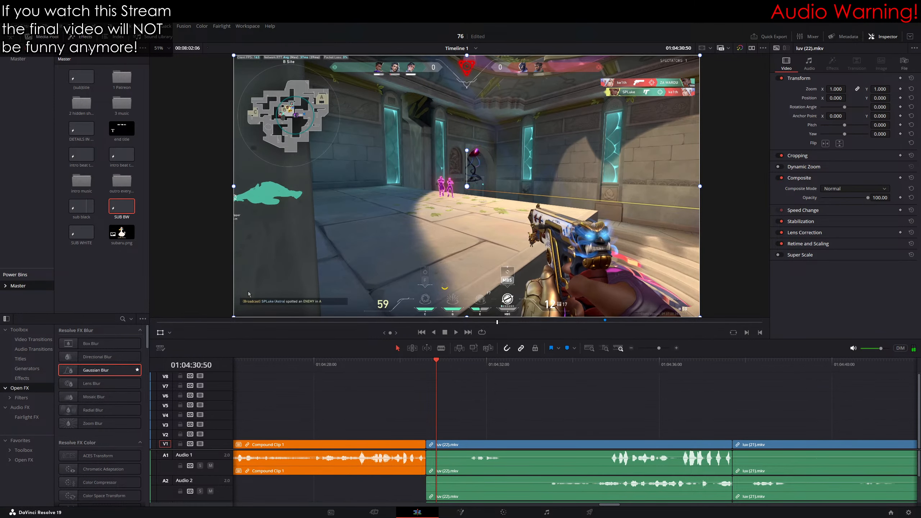
pyautogui.hotkey('ctrl', 'v')
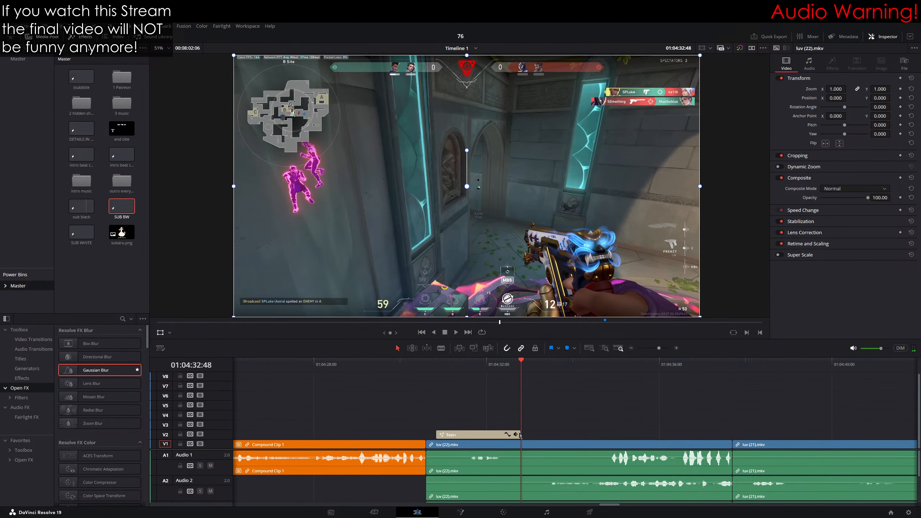
pyautogui.moveTo(518, 433); pyautogui.dragTo(538, 423)
pyautogui.press('Up')
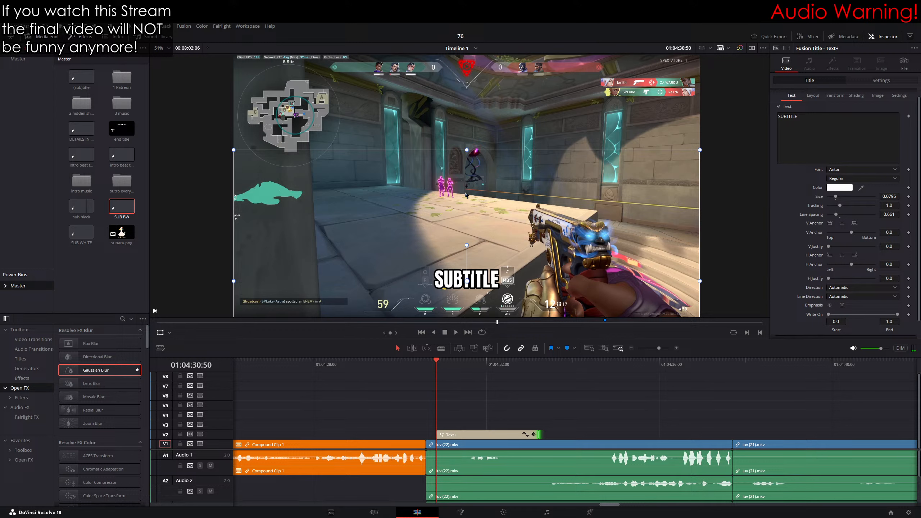
pyautogui.click(844, 121)
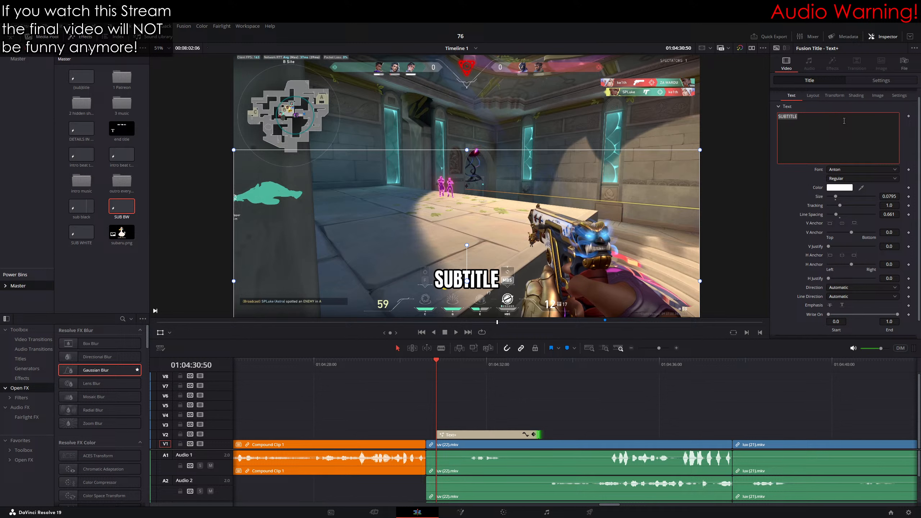
pyautogui.write('WEAPEN')
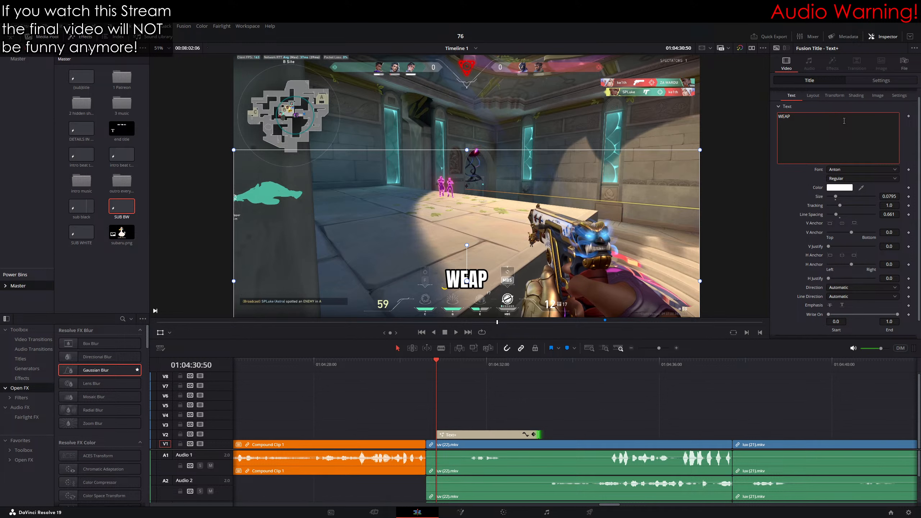
pyautogui.press('BackSpace')
pyautogui.press('BackSpace')
pyautogui.write('ONIZED')
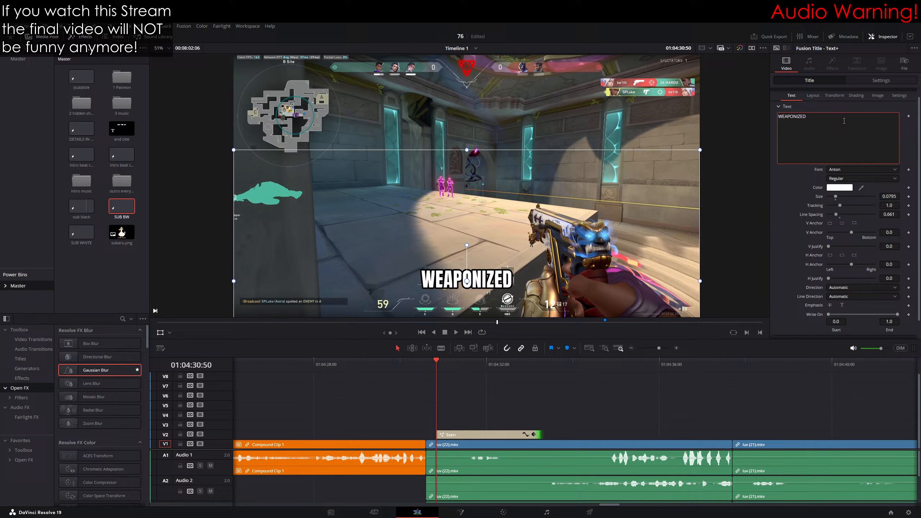
pyautogui.press('Return')
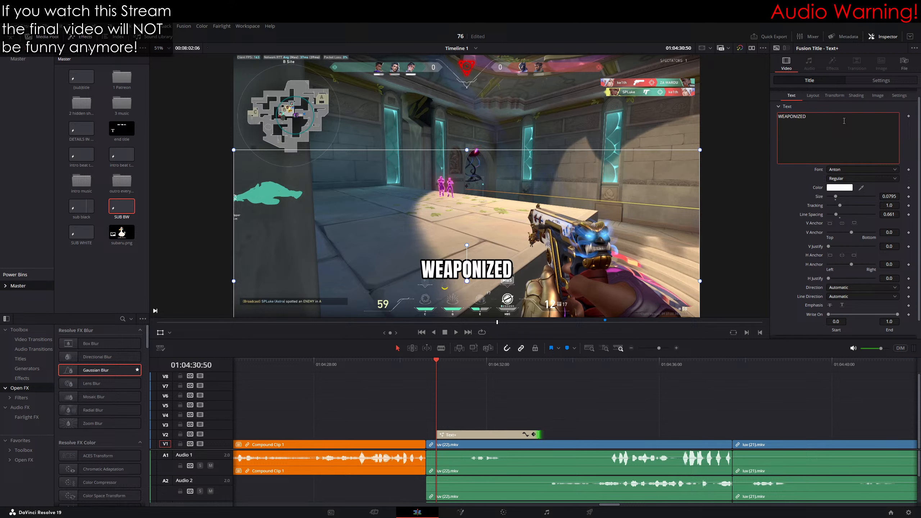
# Step: Replace the title's text with TEXT and a ▼ symbol on the line below
pyautogui.hotkey('ctrl', 'a')
pyautogui.press('BackSpace')
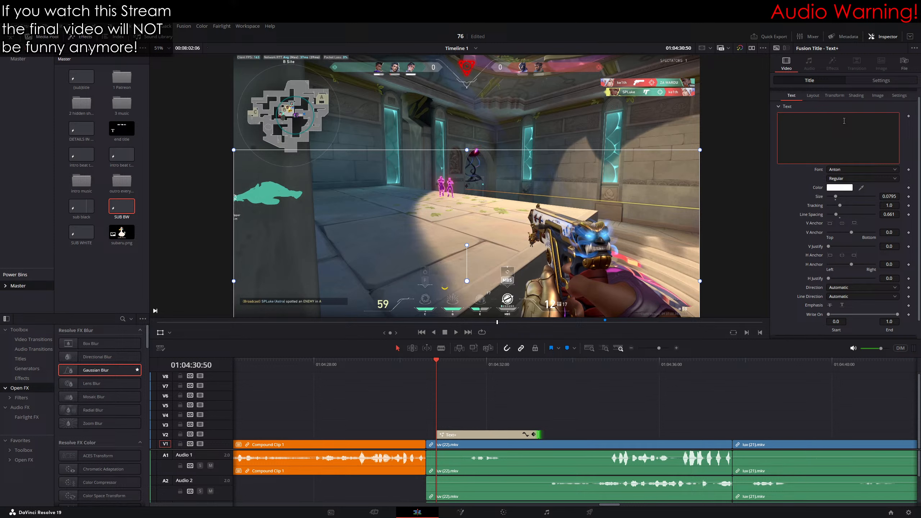
pyautogui.write('TEXT')
pyautogui.write('▼')
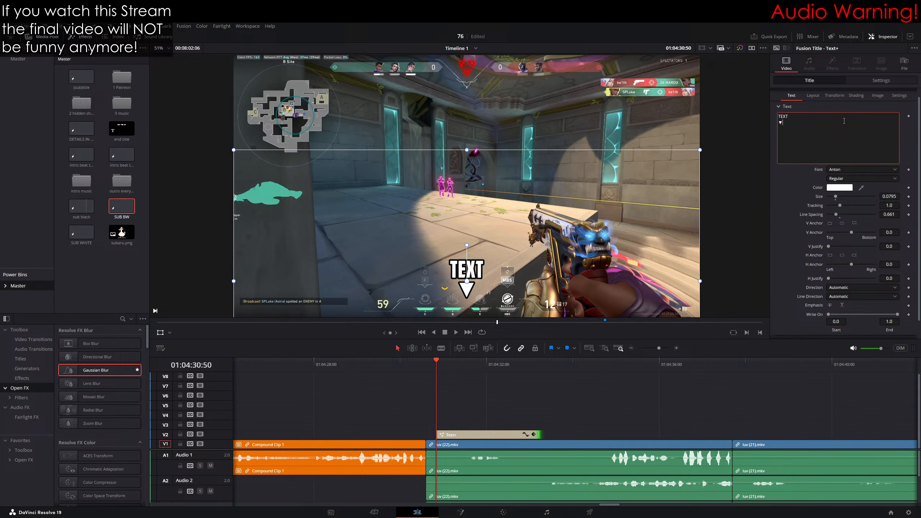
# Step: Move the TEXT title above the pink highlighted figures, at about X -95 and Y 102, and shrink it to about 0.54 zoom
pyautogui.scroll(1, 522, 259)
pyautogui.moveTo(468, 304); pyautogui.dragTo(448, 159)
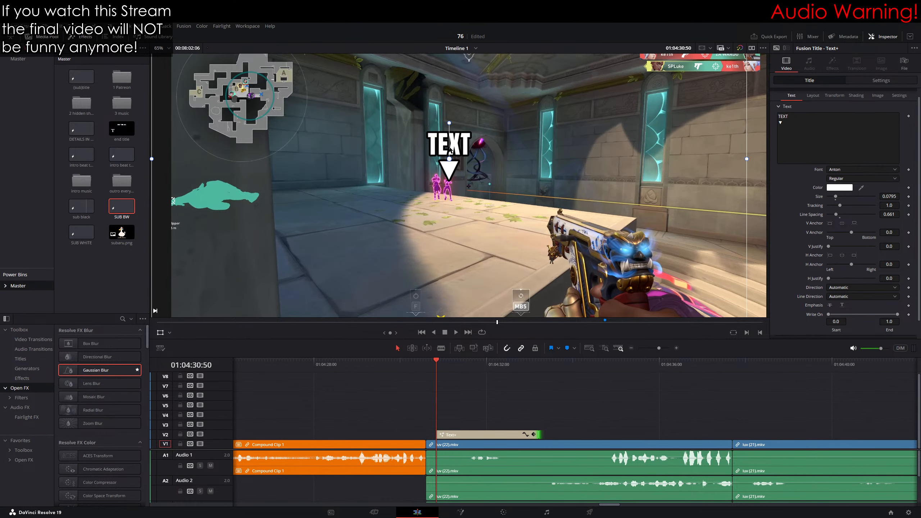
pyautogui.scroll(2, 437, 157)
pyautogui.scroll(-3, 437, 157)
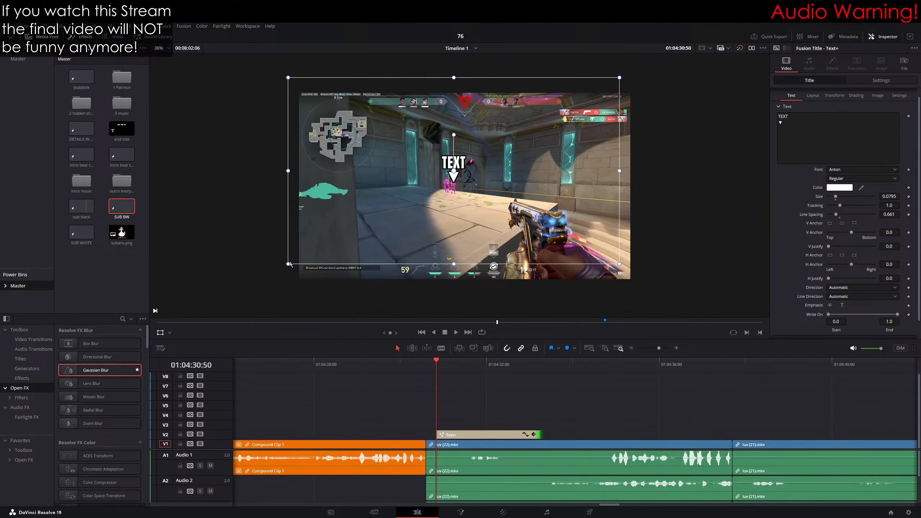
pyautogui.moveTo(290, 264); pyautogui.dragTo(367, 215)
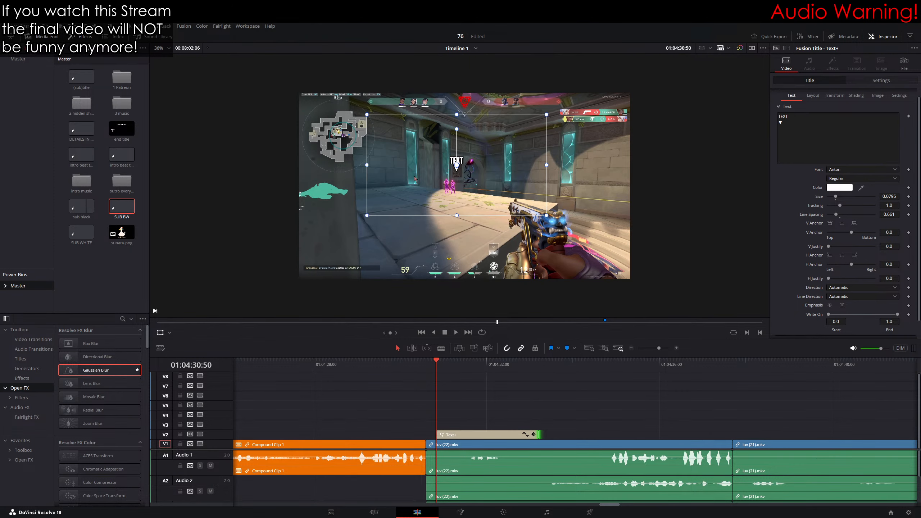
pyautogui.scroll(5, 415, 179)
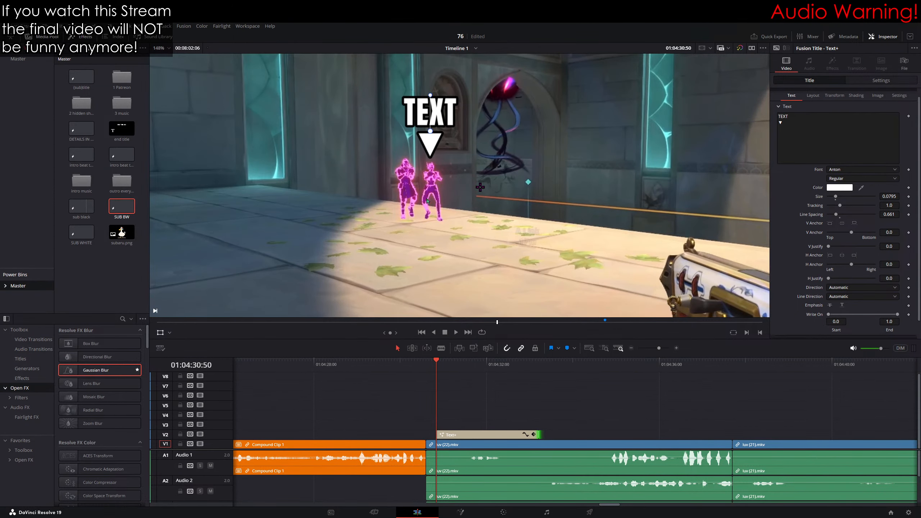
pyautogui.scroll(3, 427, 201)
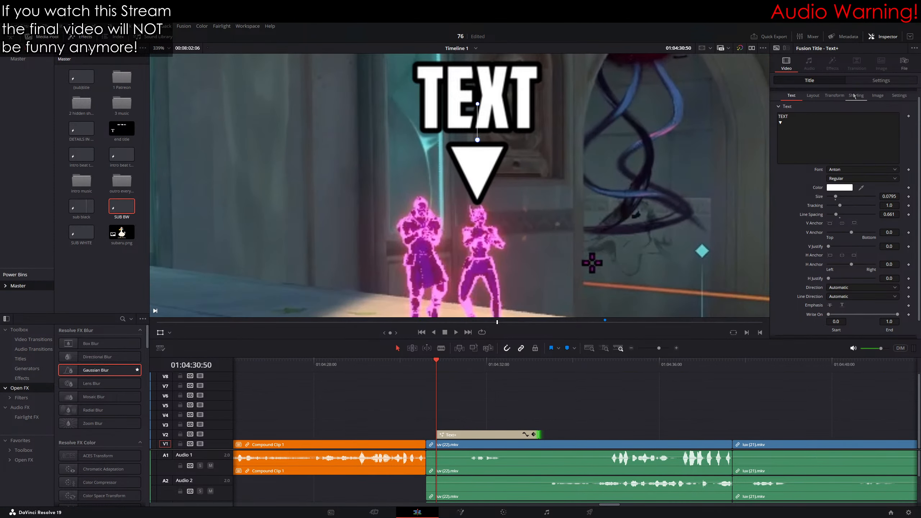
# Step: Colour the title's outline pink and its fill purple by sampling both colours from the highlighted figures
pyautogui.click(856, 96)
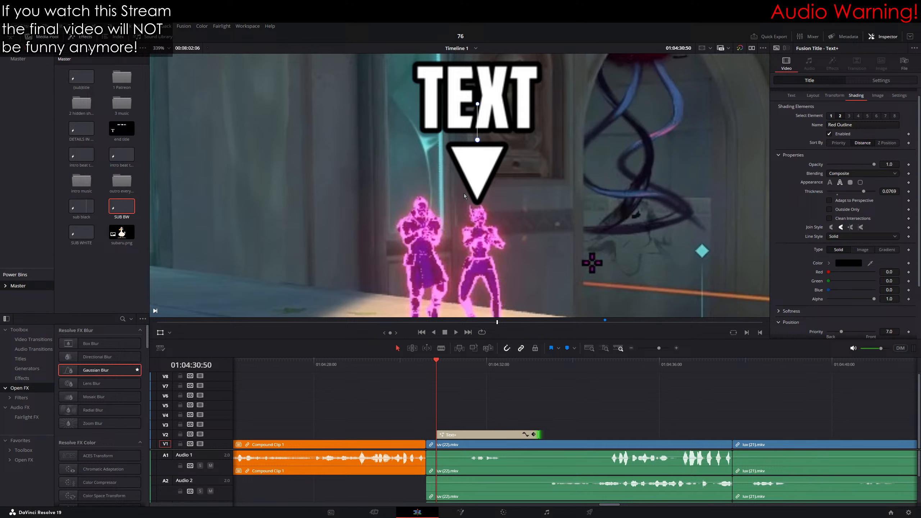
pyautogui.moveTo(605, 233); pyautogui.dragTo(466, 236)
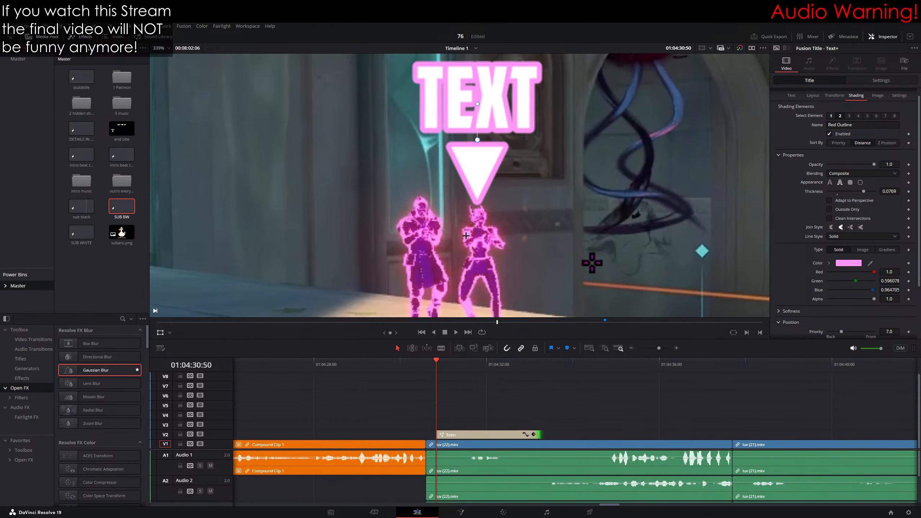
pyautogui.click(831, 116)
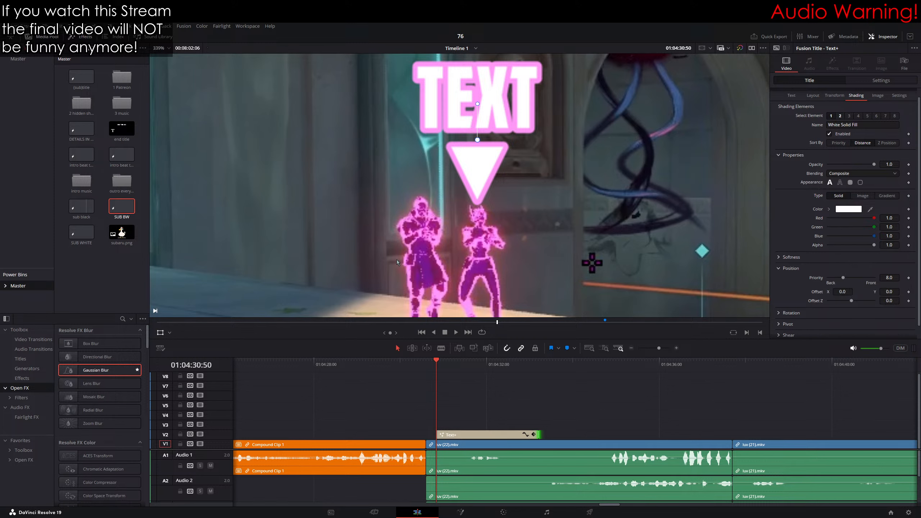
pyautogui.moveTo(548, 219); pyautogui.dragTo(427, 264)
pyautogui.scroll(-8, 661, 286)
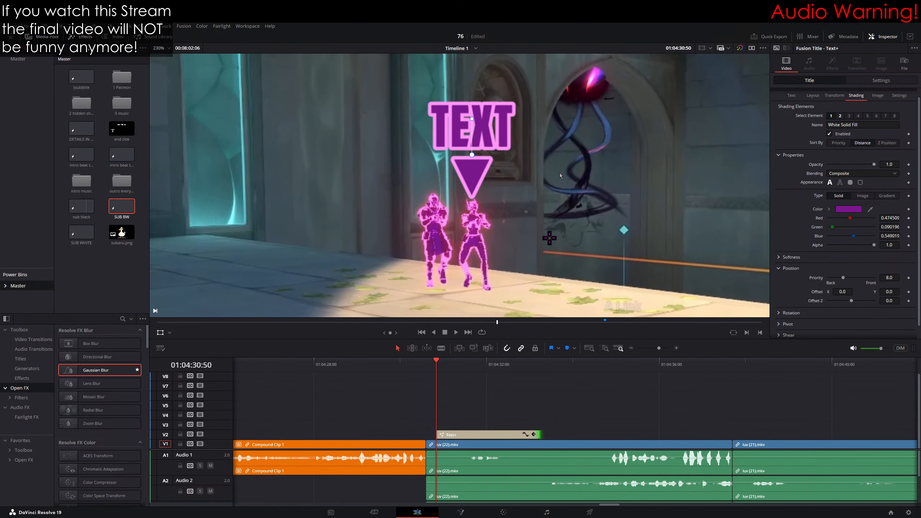
pyautogui.scroll(8, 661, 287)
# Step: Start position keyframes on the TEXT title, reduce its zoom to 0.392 and place it at about X -96, Y 88 above the right-hand figure
pyautogui.click(792, 95)
pyautogui.scroll(3, 564, 196)
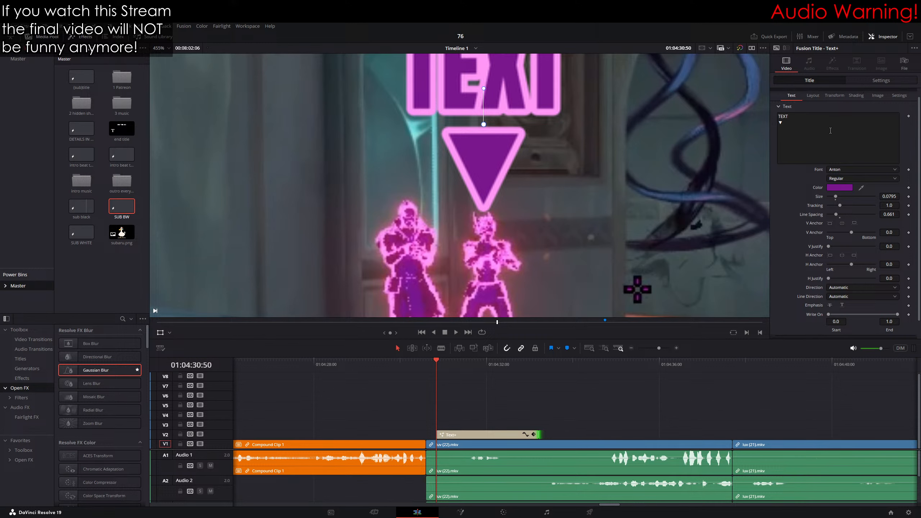
pyautogui.click(864, 81)
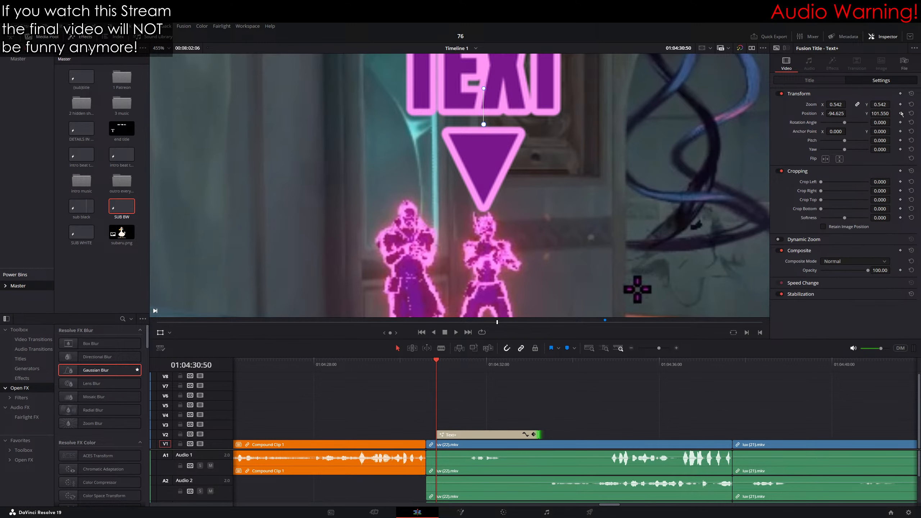
pyautogui.scroll(-5, 521, 140)
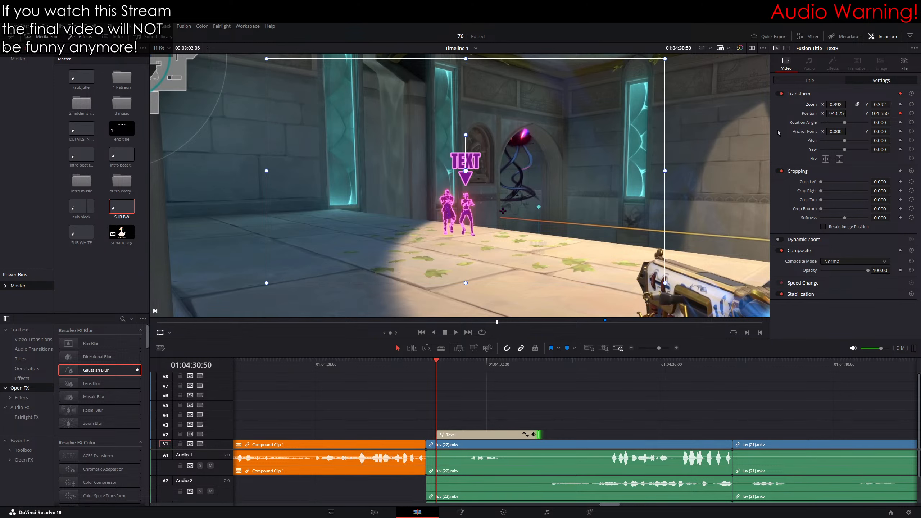
pyautogui.scroll(4, 404, 204)
pyautogui.moveTo(500, 209); pyautogui.dragTo(501, 213)
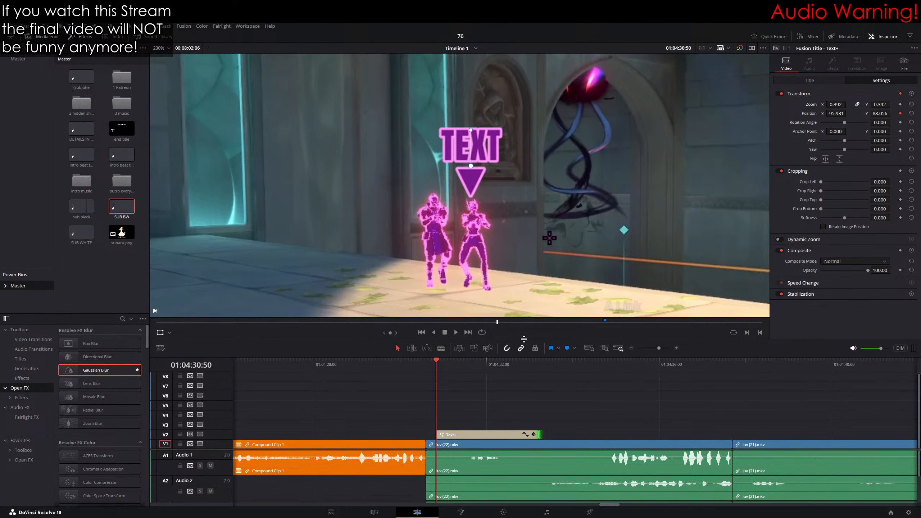
# Step: Keyframe the TEXT title frame by frame up to 01:04:30:54, keeping its arrow over the right-hand figure's head, ending at about X -98, Y 88
pyautogui.scroll(2, 497, 212)
pyautogui.scroll(5, 498, 229)
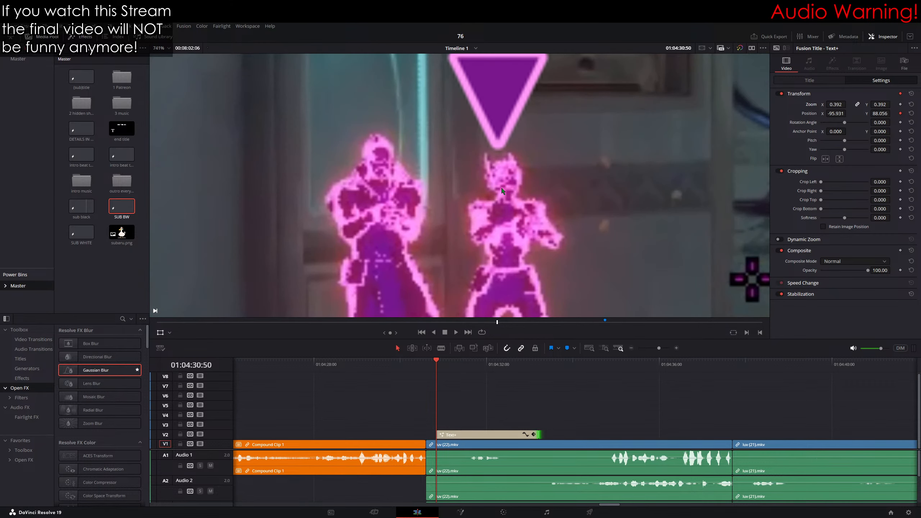
pyautogui.press('Right')
pyautogui.press('Right')
pyautogui.press('Right')
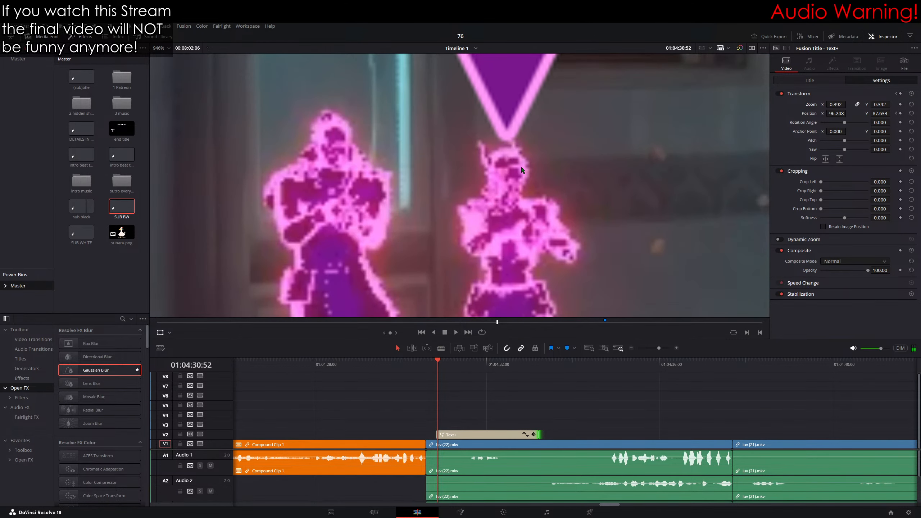
pyautogui.press('Right')
pyautogui.press('Right')
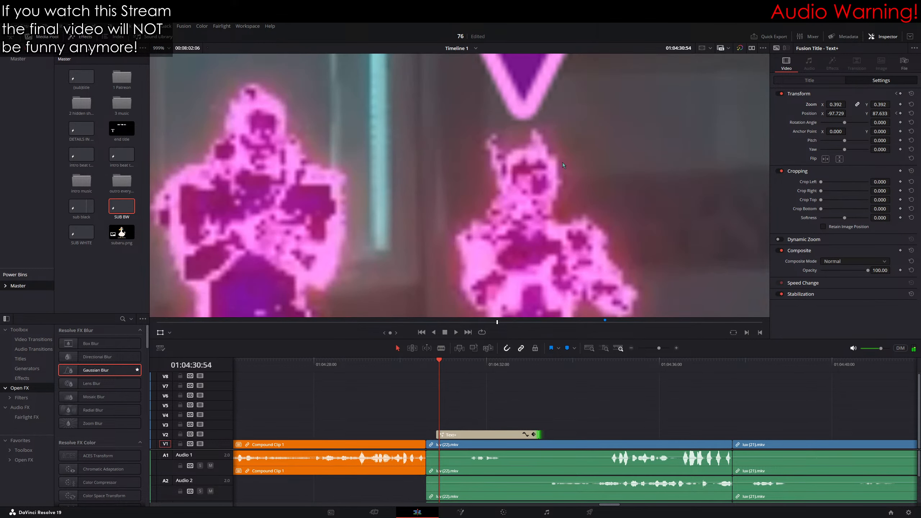
# Step: Track the right-hand figure's head with title position keyframes from 01:04:30:54 to 01:04:31:01, reaching about X -118, Y 57
pyautogui.scroll(1, 550, 165)
pyautogui.press('Right')
pyautogui.press('Right')
pyautogui.press('Right')
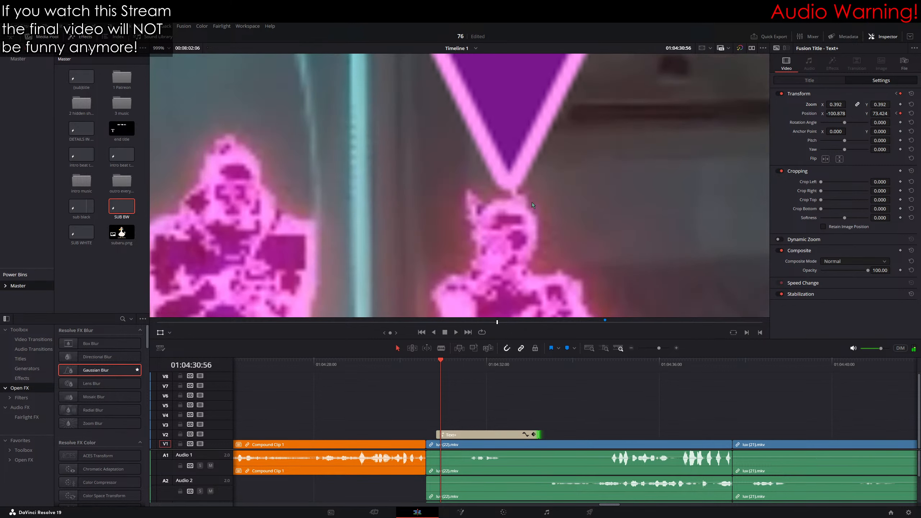
pyautogui.press('Right')
pyautogui.press('Right')
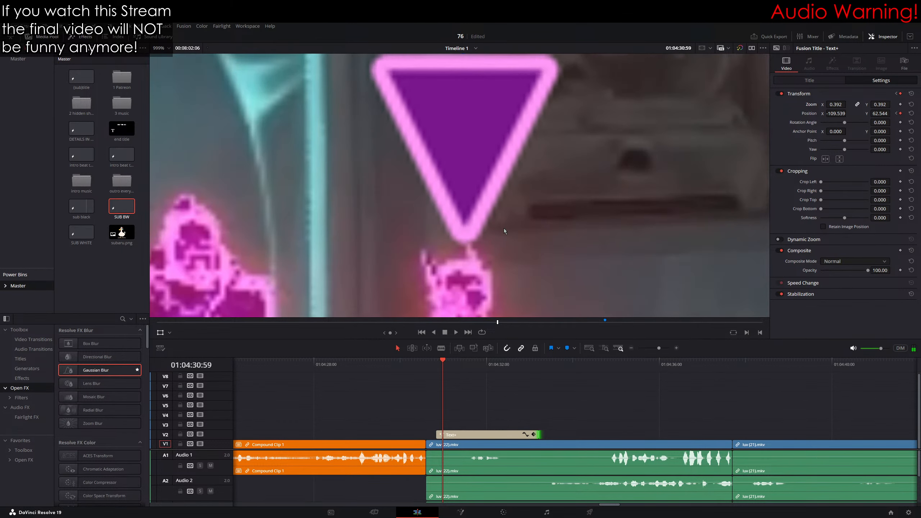
pyautogui.press('Right')
pyautogui.press('Right')
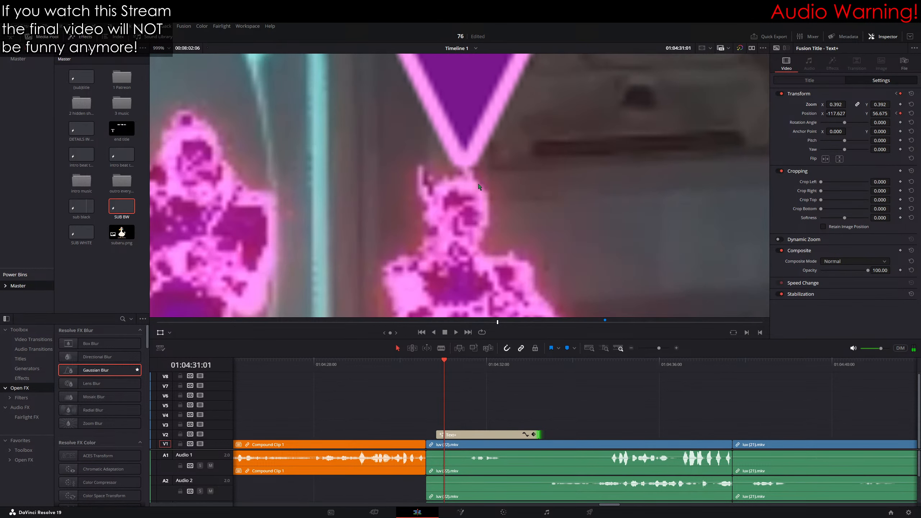
# Step: Continue the title's position keyframes above the right-hand figure through 01:04:31:10, moving it to about X -71, Y 49
pyautogui.press('Right')
pyautogui.press('Right')
pyautogui.press('Right')
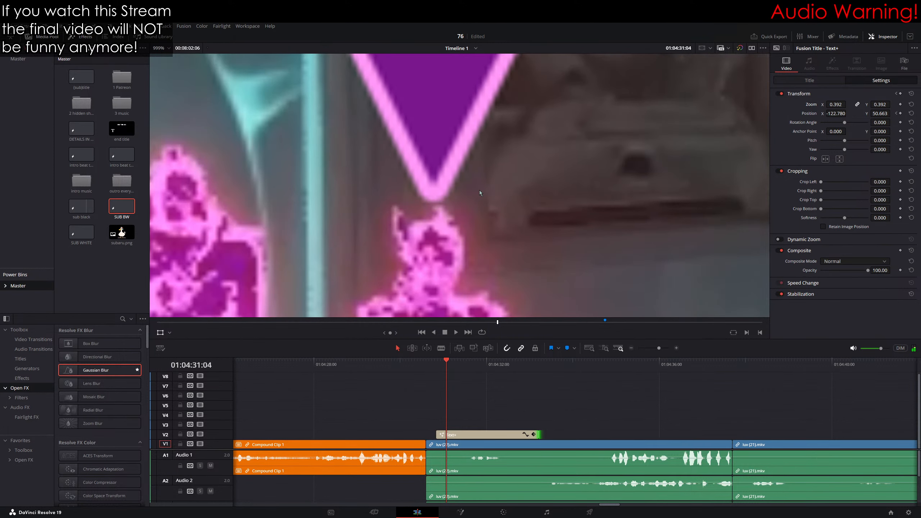
pyautogui.press('Right')
pyautogui.press('Right')
pyautogui.press('Right')
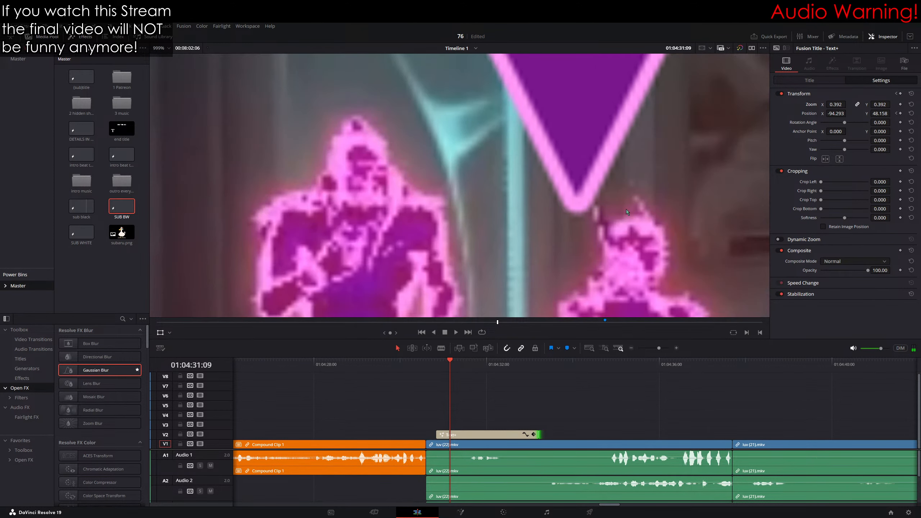
pyautogui.press('Right')
pyautogui.press('Right')
pyautogui.press('Right')
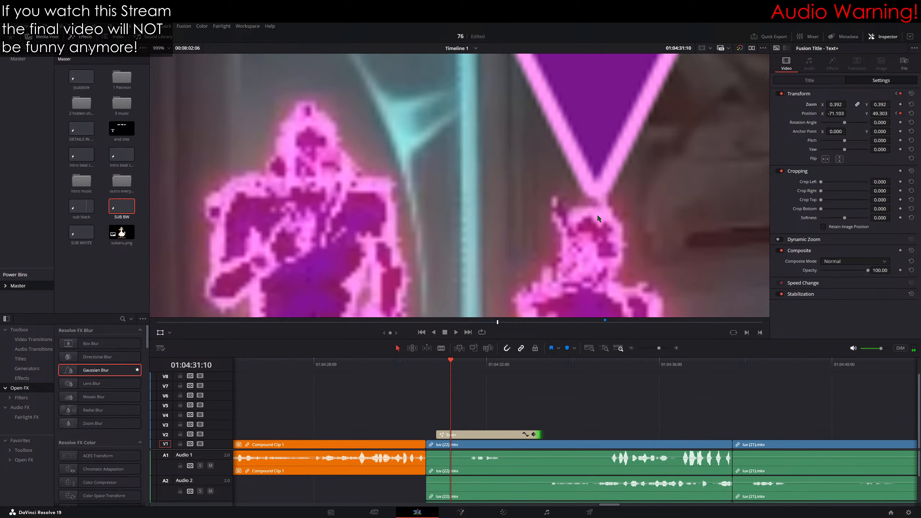
# Step: Keyframe the title's position above the right-hand figure's head through 01:04:31:18, ending at about X -61, Y 53
pyautogui.press('Right')
pyautogui.press('Right')
pyautogui.press('Right')
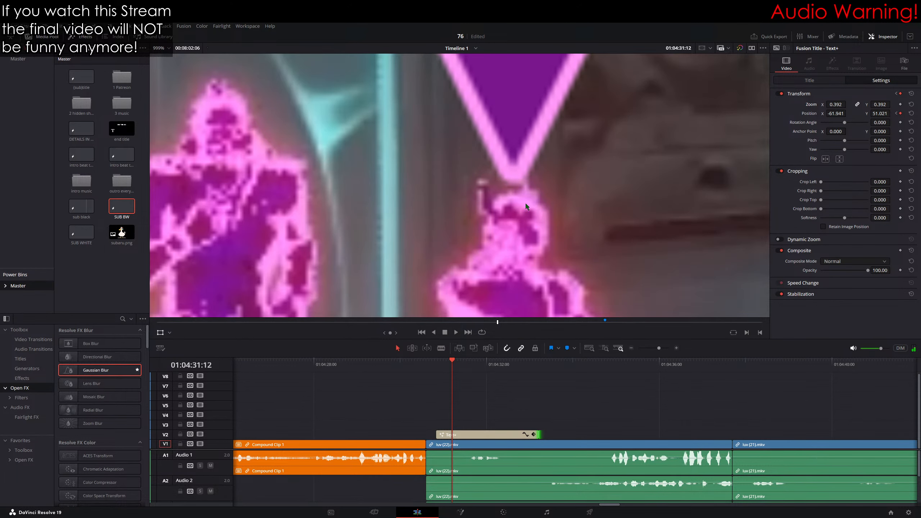
pyautogui.press('Right')
pyautogui.press('Right')
pyautogui.press('Right')
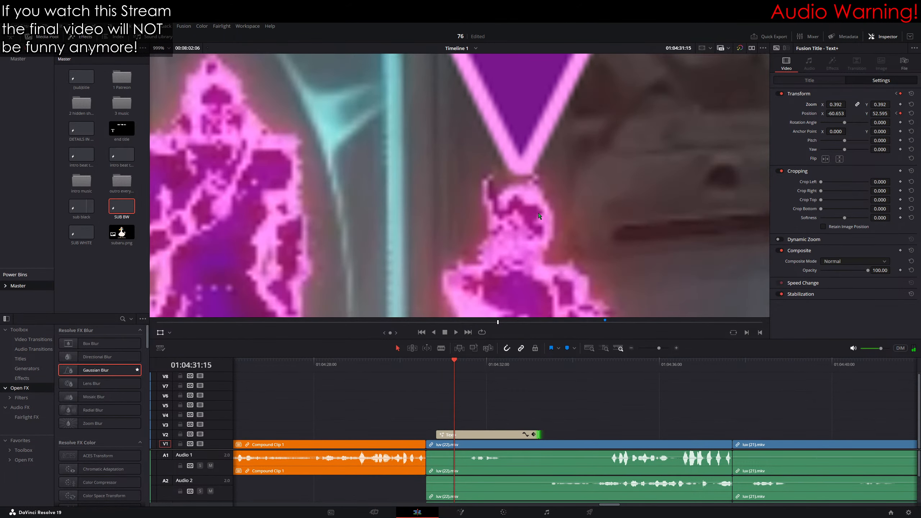
pyautogui.press('Right')
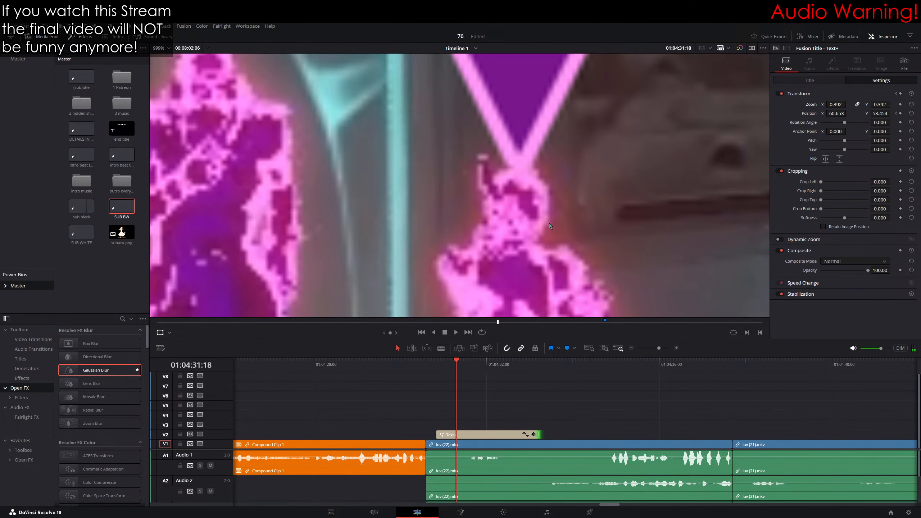
# Step: Adjust the title's position frame by frame up to 01:04:31:25 so the arrow follows the figure's head, ending at about X -56, Y 58
pyautogui.press('Right')
pyautogui.press('Right')
pyautogui.press('Right')
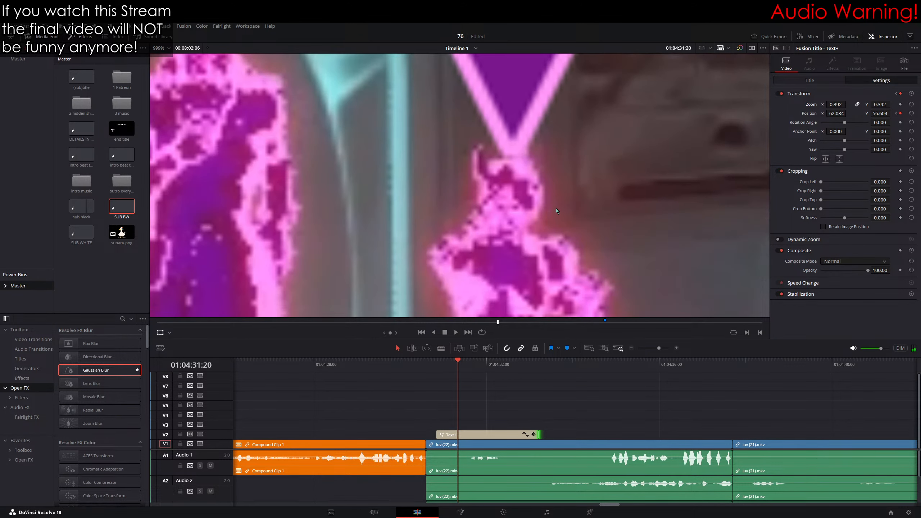
pyautogui.press('Right')
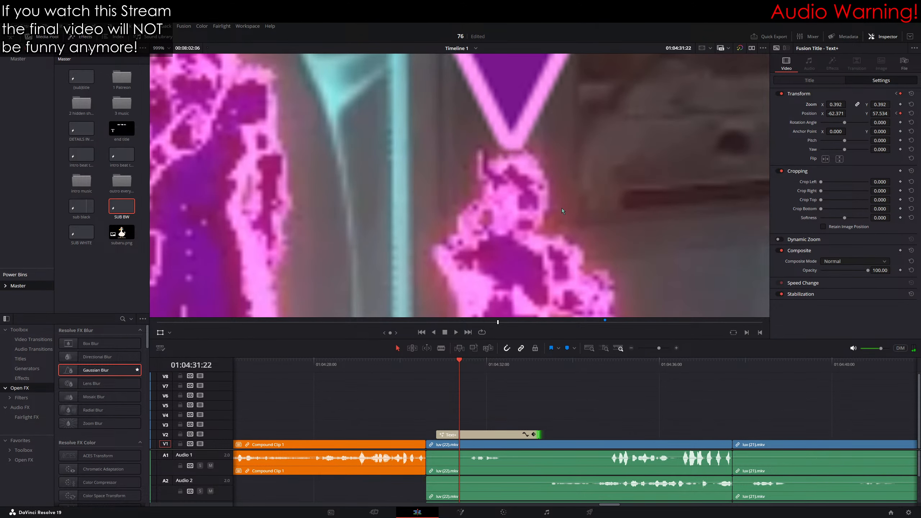
pyautogui.press('Right')
pyautogui.press('Right')
pyautogui.press('Right')
pyautogui.press('Right')
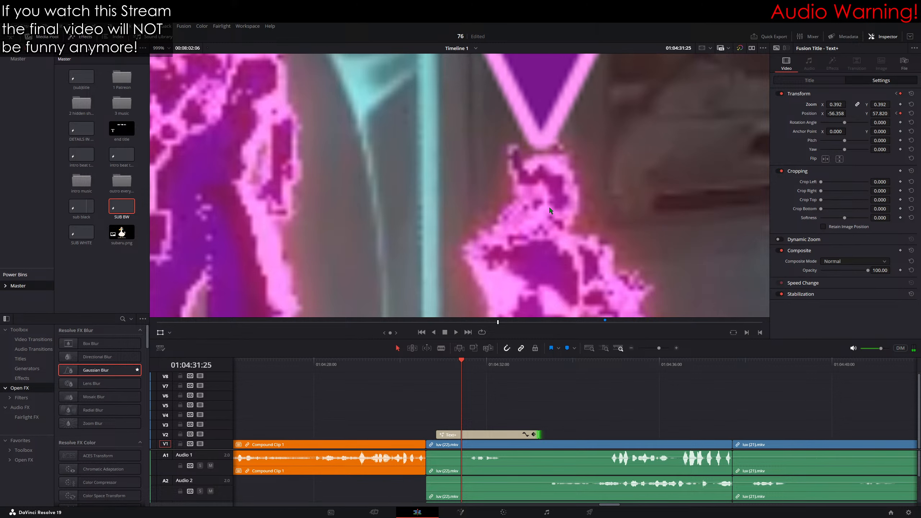
# Step: Move the title with the figure's fast shift across the frame up to 01:04:31:32, keyframing it to about X 139, Y 78
pyautogui.moveTo(546, 208); pyautogui.dragTo(628, 202)
pyautogui.moveTo(631, 200); pyautogui.dragTo(478, 220)
pyautogui.press('Right')
pyautogui.moveTo(479, 214); pyautogui.dragTo(640, 192)
pyautogui.press('Right')
pyautogui.moveTo(623, 194); pyautogui.dragTo(444, 206)
pyautogui.press('Right')
pyautogui.moveTo(461, 206); pyautogui.dragTo(545, 203)
pyautogui.press('Right')
pyautogui.press('Right')
pyautogui.press('Right')
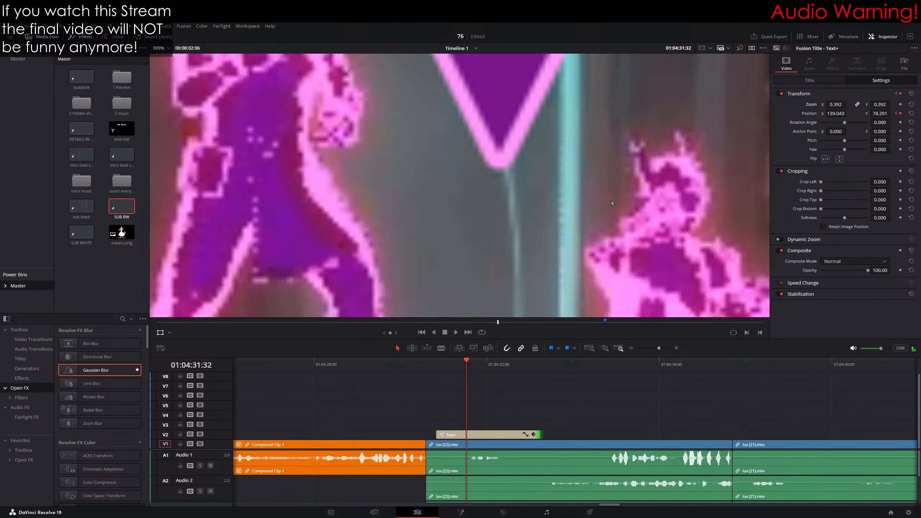
# Step: Keyframe the title over the same figure's head frame by frame from 01:04:31:32 to 01:04:31:50, reaching about X 204, Y 90
pyautogui.moveTo(612, 201); pyautogui.dragTo(380, 185)
pyautogui.press('Right')
pyautogui.press('Right')
pyautogui.press('Right')
pyautogui.press('Right')
pyautogui.press('Right')
pyautogui.press('Right')
pyautogui.press('Right')
pyautogui.press('Right')
pyautogui.press('Right')
pyautogui.press('Right')
pyautogui.press('Right')
pyautogui.press('Right')
pyautogui.press('Right')
pyautogui.press('Right')
pyautogui.press('Right')
pyautogui.press('Right')
pyautogui.press('Right')
pyautogui.press('Right')
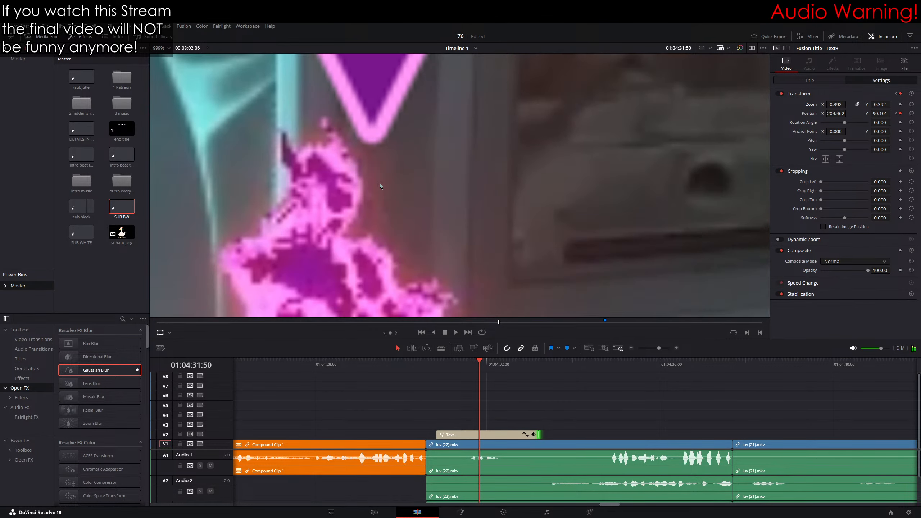
# Step: Follow the figure back across the frame with title position keyframes up to 01:04:31:54, reaching about X 49, Y 108
pyautogui.press('Right')
pyautogui.moveTo(544, 211); pyautogui.dragTo(421, 192)
pyautogui.press('Right')
pyautogui.press('Right')
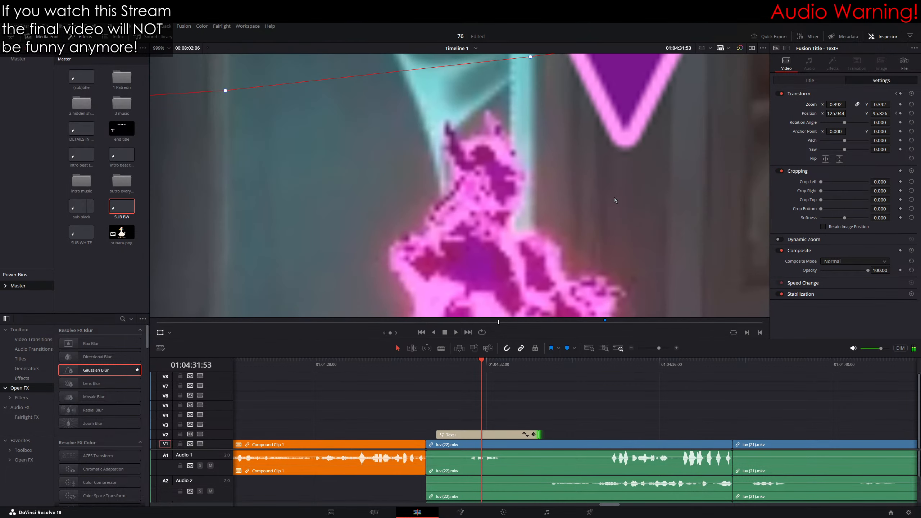
pyautogui.moveTo(615, 198); pyautogui.dragTo(465, 178)
pyautogui.press('Right')
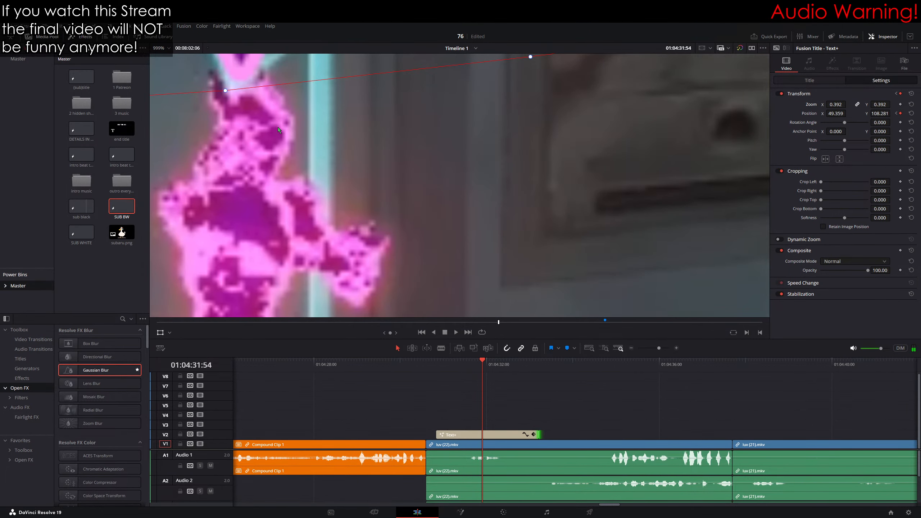
# Step: Keep the title's arrow on the moving figure's head from 01:04:31:54 to 01:04:32:05, keyframing its position to about X -172, Y 163
pyautogui.moveTo(276, 128); pyautogui.dragTo(581, 205)
pyautogui.press('Right')
pyautogui.moveTo(580, 204); pyautogui.dragTo(470, 192)
pyautogui.moveTo(366, 165); pyautogui.dragTo(555, 208)
pyautogui.press('Right')
pyautogui.moveTo(555, 208); pyautogui.dragTo(314, 184)
pyautogui.press('Right')
pyautogui.press('Right')
pyautogui.press('Right')
pyautogui.moveTo(332, 189); pyautogui.dragTo(616, 214)
pyautogui.moveTo(611, 189); pyautogui.dragTo(465, 172)
pyautogui.press('Right')
pyautogui.press('Right')
pyautogui.press('Right')
pyautogui.press('Right')
pyautogui.press('Right')
pyautogui.moveTo(398, 153); pyautogui.dragTo(458, 189)
pyautogui.press('Right')
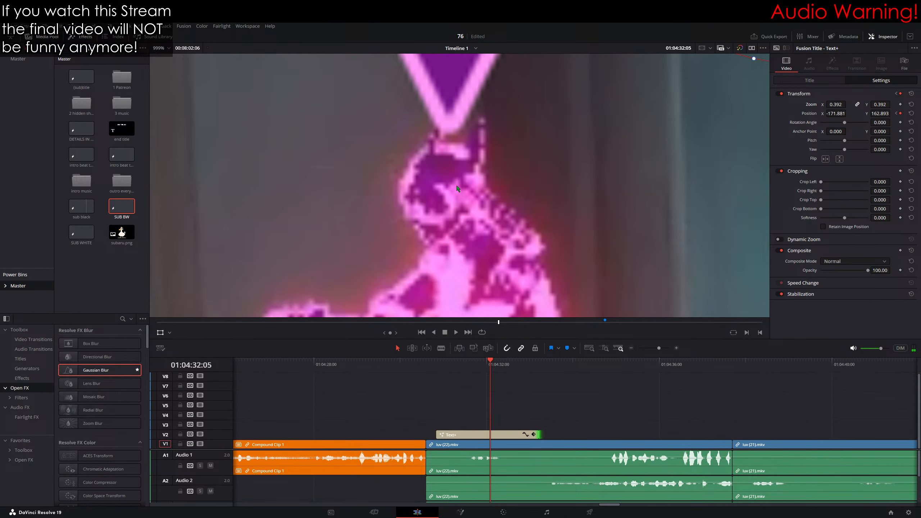
# Step: Keyframe the title above the turning figure's head through 01:04:32:13, ending at about X -196, Y 173
pyautogui.press('Right')
pyautogui.moveTo(457, 189); pyautogui.dragTo(489, 215)
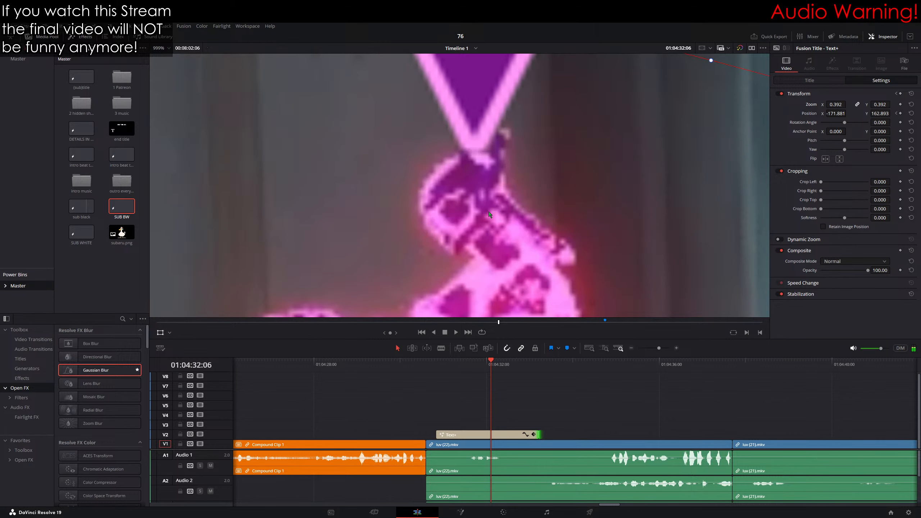
pyautogui.press('Right')
pyautogui.press('Right')
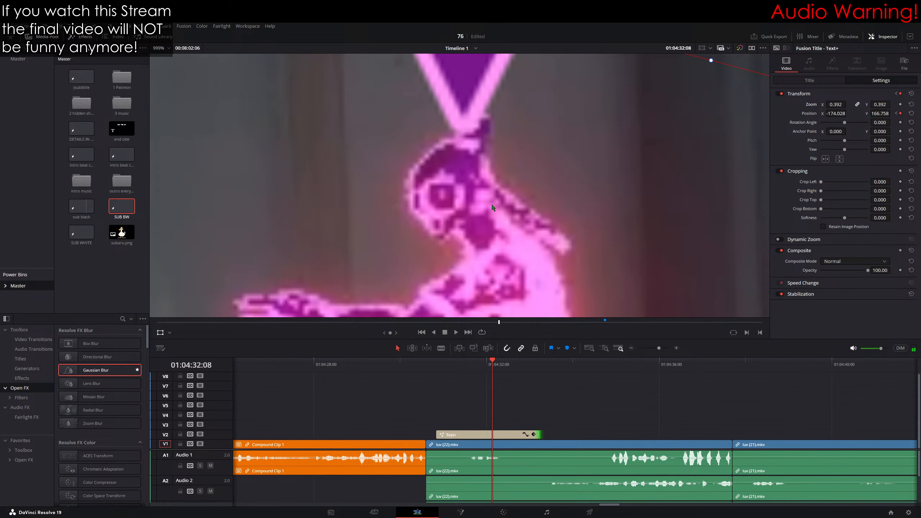
pyautogui.press('Right')
pyautogui.press('Right')
pyautogui.press('Right')
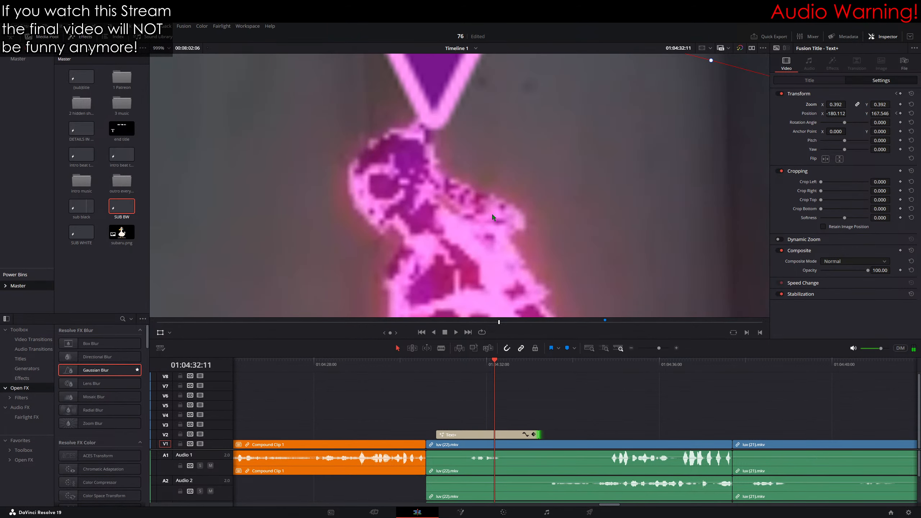
pyautogui.press('Right')
pyautogui.press('Right')
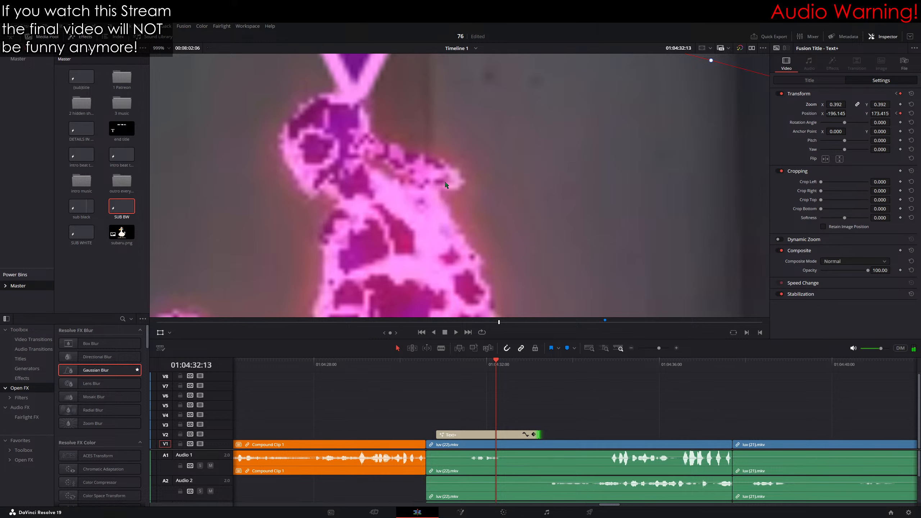
# Step: Reposition the title over the figure's head on each frame up to 01:04:32:17, reaching about X -262, Y 198
pyautogui.press('Right')
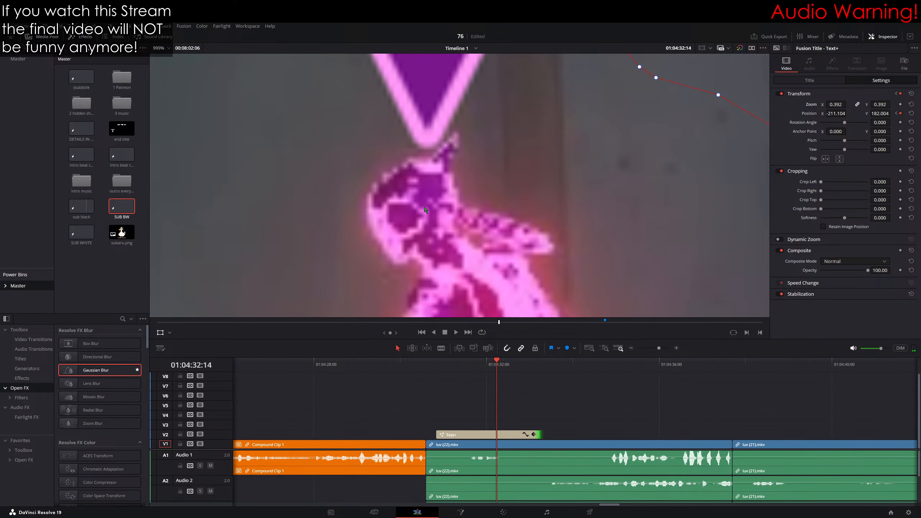
pyautogui.press('Right')
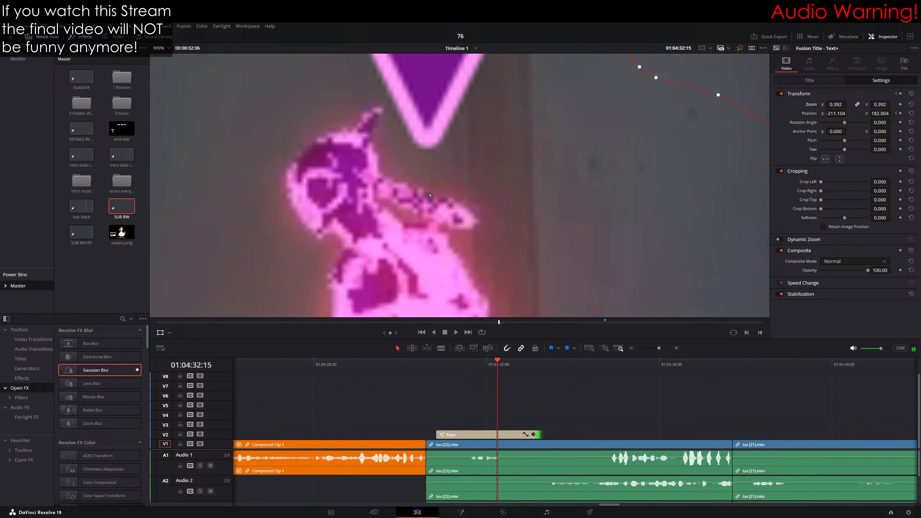
pyautogui.moveTo(430, 192); pyautogui.dragTo(267, 167)
pyautogui.press('Right')
pyautogui.press('Right')
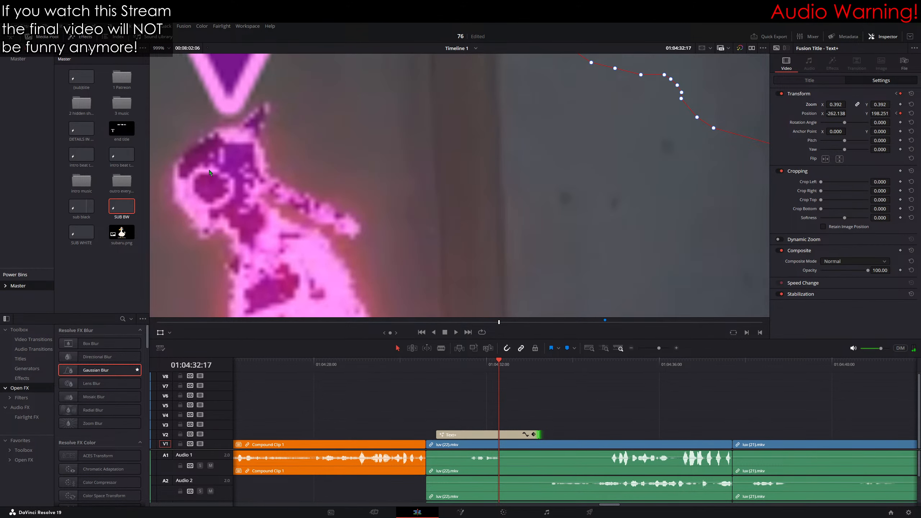
# Step: Continue tracking the figure's head with title position keyframes up to 01:04:32:24, moving the title to about X -422, Y 250
pyautogui.press('Right')
pyautogui.moveTo(456, 229); pyautogui.dragTo(221, 171)
pyautogui.press('Right')
pyautogui.press('Right')
pyautogui.moveTo(467, 215); pyautogui.dragTo(375, 192)
pyautogui.press('Right')
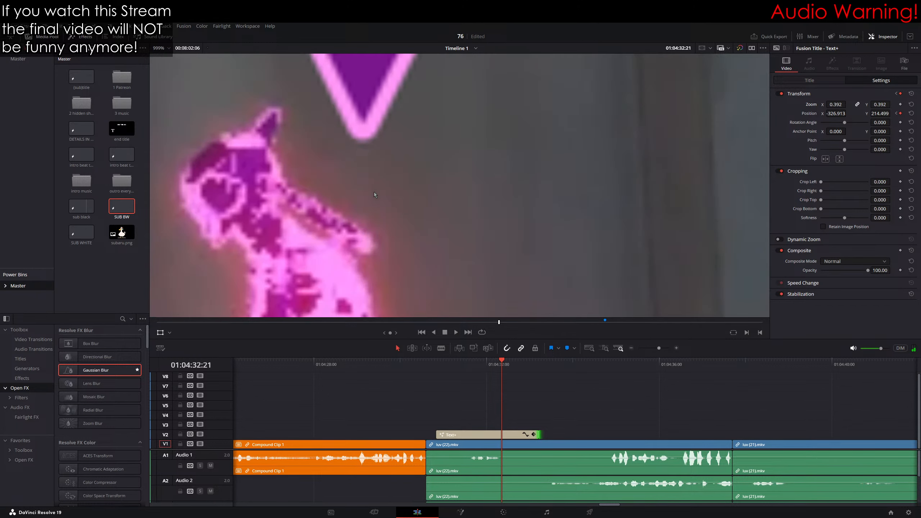
pyautogui.press('Right')
pyautogui.moveTo(528, 214); pyautogui.dragTo(358, 141)
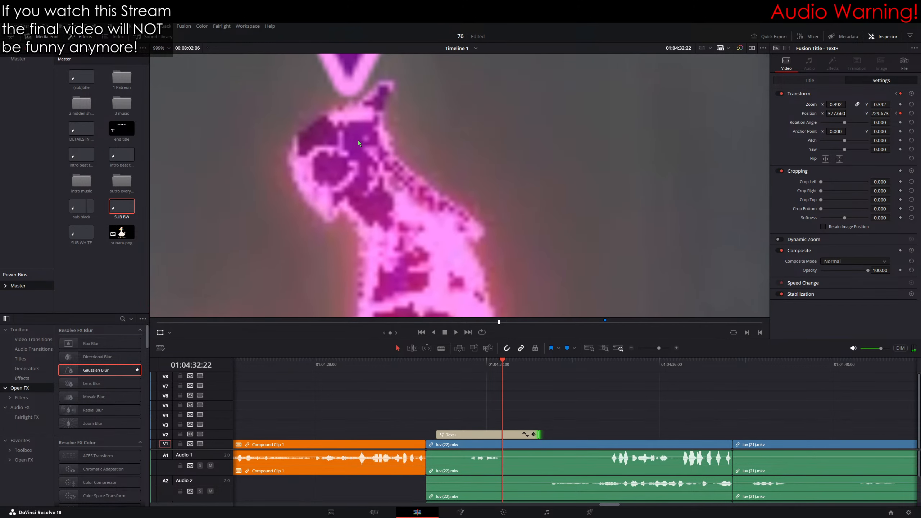
pyautogui.press('Right')
pyautogui.moveTo(508, 225); pyautogui.dragTo(292, 112)
pyautogui.press('Right')
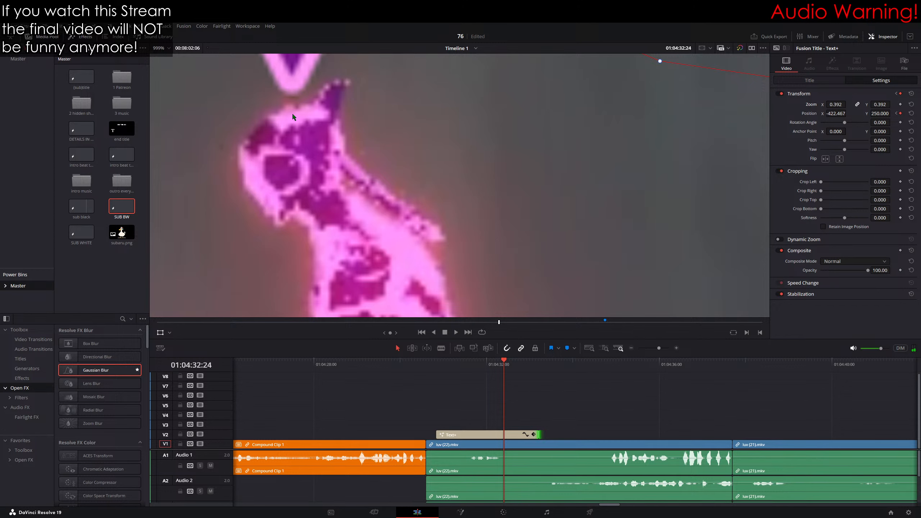
# Step: Keyframe the title's position frame by frame from 01:04:32:24 to 01:04:32:34, following the figure's head to about X -557, Y 310
pyautogui.press('Right')
pyautogui.press('Right')
pyautogui.moveTo(519, 200); pyautogui.dragTo(294, 181)
pyautogui.press('Right')
pyautogui.press('Right')
pyautogui.press('Right')
pyautogui.press('Right')
pyautogui.press('Right')
pyautogui.press('Right')
pyautogui.press('Right')
pyautogui.press('Right')
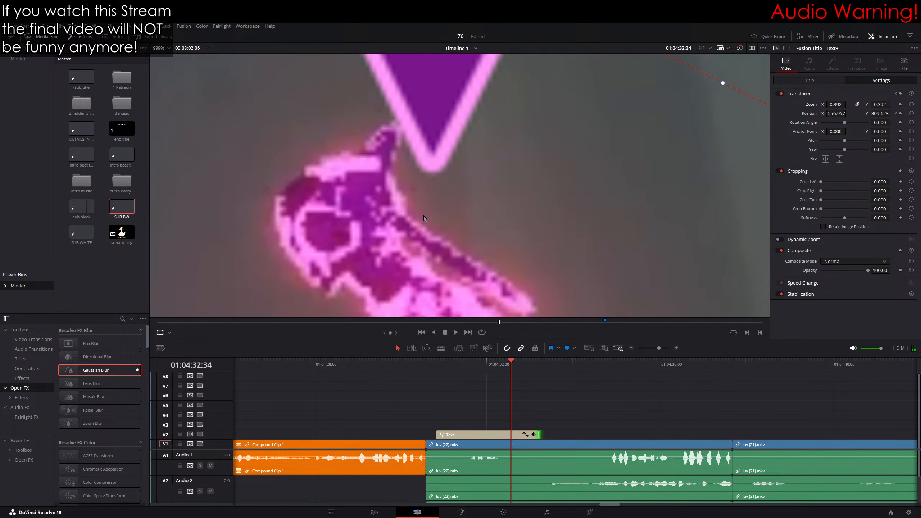
# Step: Keyframe the title's position over the figure's head through 01:04:32:36, reaching about X -608, Y 322
pyautogui.moveTo(423, 216); pyautogui.dragTo(266, 174)
pyautogui.press('Right')
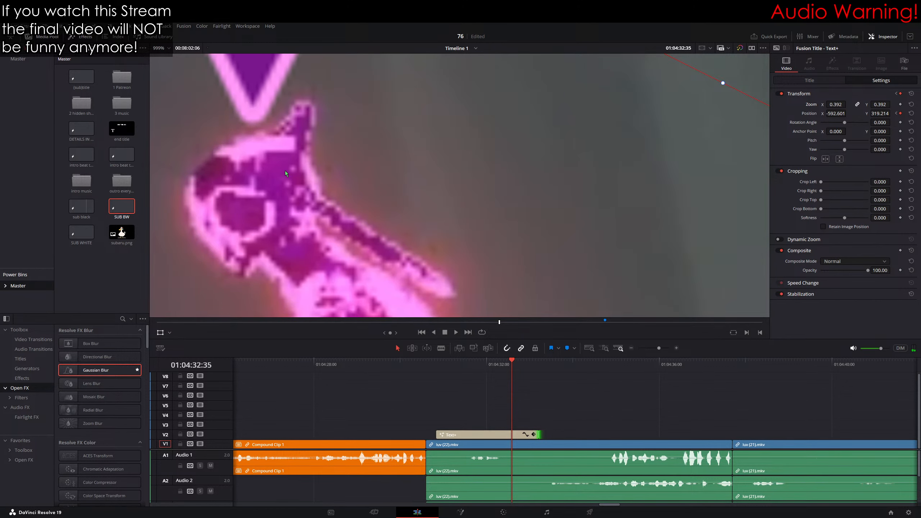
pyautogui.press('Right')
pyautogui.press('Right')
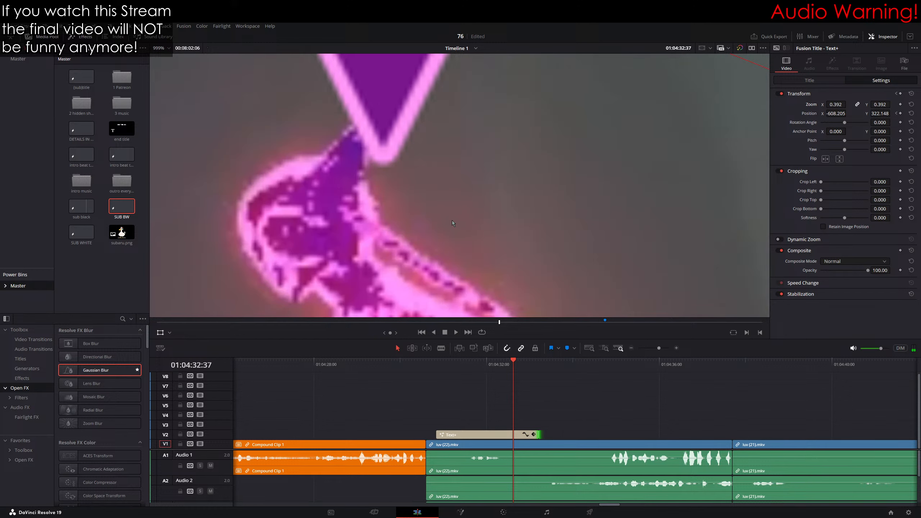
# Step: Track the figure's head with title position keyframes from 01:04:32:37 to 01:04:33:01, moving the title to about X -1057, Y 144
pyautogui.moveTo(452, 220); pyautogui.dragTo(338, 218)
pyautogui.press('Right')
pyautogui.press('Right')
pyautogui.press('Right')
pyautogui.press('Right')
pyautogui.press('Right')
pyautogui.press('Right')
pyautogui.press('Right')
pyautogui.press('Right')
pyautogui.press('Right')
pyautogui.press('Right')
pyautogui.scroll(-2, 250, 207)
pyautogui.press('Right')
pyautogui.press('Right')
pyautogui.press('Right')
pyautogui.press('Right')
pyautogui.scroll(-4, 357, 217)
pyautogui.press('Right')
pyautogui.moveTo(407, 208)
pyautogui.mouseDown()
pyautogui.moveTo(398, 232)
pyautogui.moveTo(355, 274)
pyautogui.moveTo(419, 209)
pyautogui.mouseUp()
pyautogui.press('Right')
pyautogui.press('Right')
pyautogui.press('Right')
pyautogui.press('Right')
pyautogui.press('Right')
pyautogui.moveTo(381, 225); pyautogui.dragTo(432, 170)
pyautogui.press('Right')
pyautogui.press('Right')
pyautogui.moveTo(404, 190); pyautogui.dragTo(459, 161)
pyautogui.press('Right')
pyautogui.press('Right')
pyautogui.press('Right')
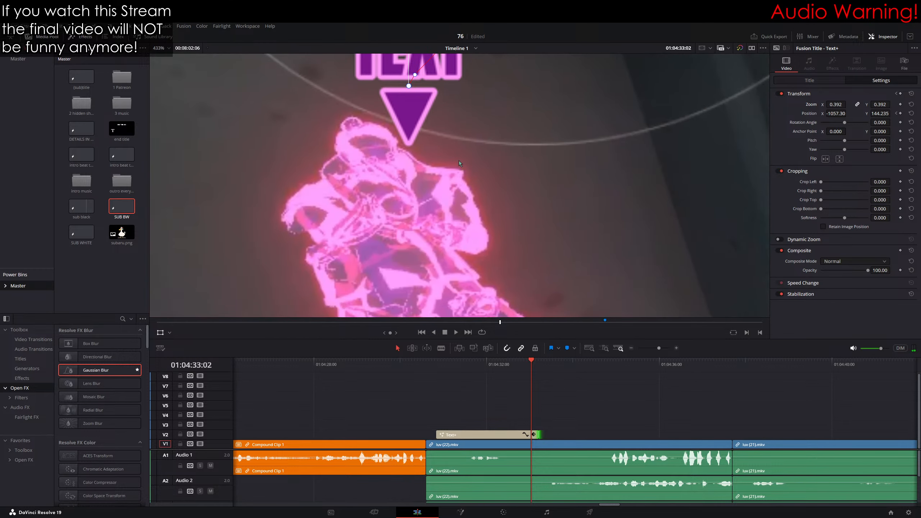
# Step: Keyframe the title's position over the figure's head up to 01:04:33:03, ending at about X -1105, Y 125
pyautogui.scroll(-2, 450, 172)
pyautogui.press('Left')
pyautogui.scroll(2, 450, 173)
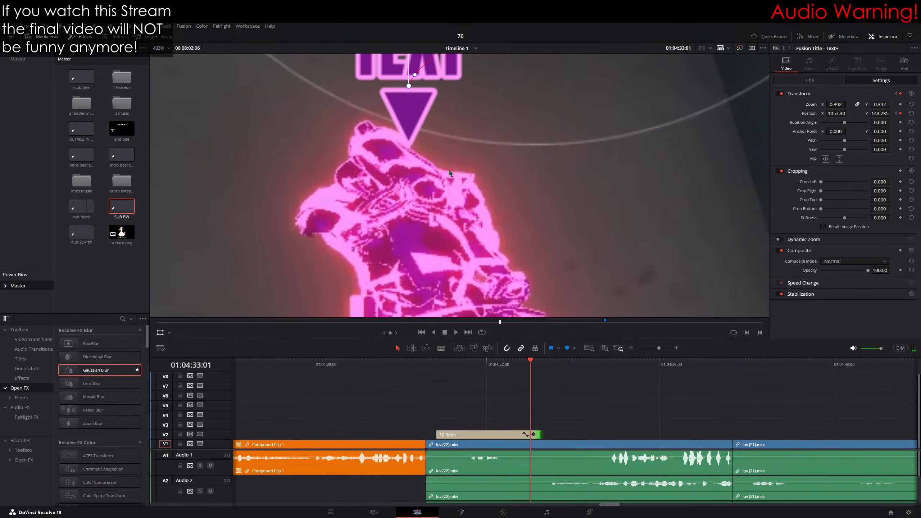
pyautogui.press('Right')
pyautogui.press('Right')
pyautogui.moveTo(402, 204); pyautogui.dragTo(370, 196)
pyautogui.press('Left')
pyautogui.press('Left')
pyautogui.press('Right')
pyautogui.press('Right')
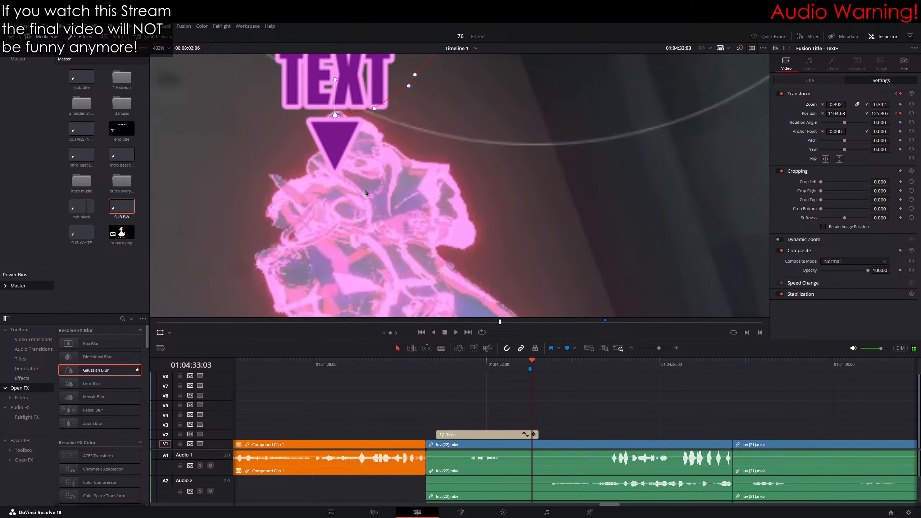
# Step: Follow the figure out of the picture with title position keyframes until the clip ends, reaching about X -1323, Y 125
pyautogui.press('Right')
pyautogui.moveTo(366, 193); pyautogui.dragTo(275, 203)
pyautogui.press('Right')
pyautogui.press('Right')
pyautogui.press('Right')
pyautogui.press('Right')
pyautogui.scroll(-2, 284, 192)
pyautogui.press('Right')
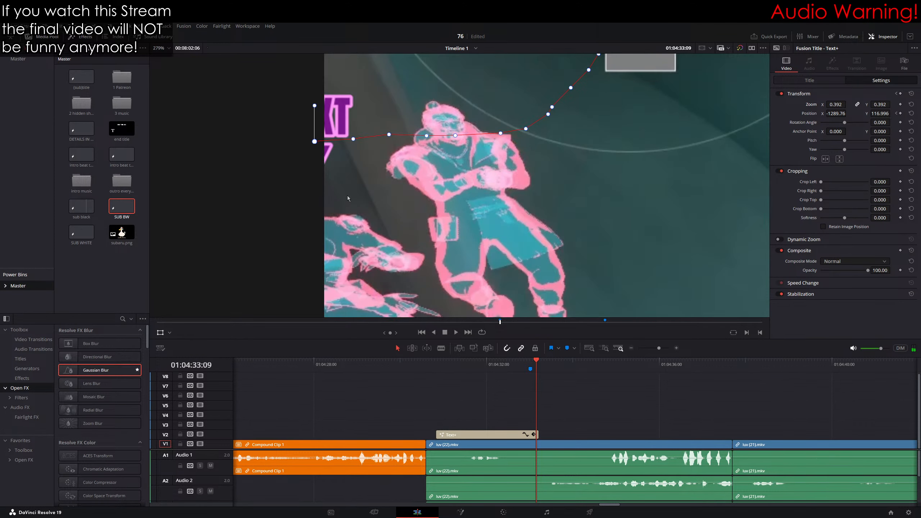
pyautogui.press('Right')
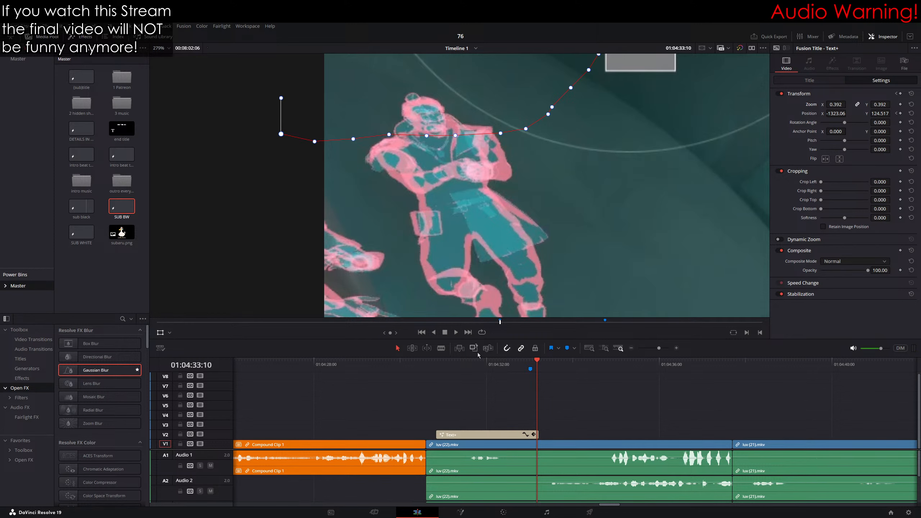
# Step: Duplicate the title at 01:04:30:50, place a copy without position keyframes above the left figure at about X -141, Y 95, and stack both on V2 and V3
pyautogui.click(437, 366)
pyautogui.scroll(-5, 513, 258)
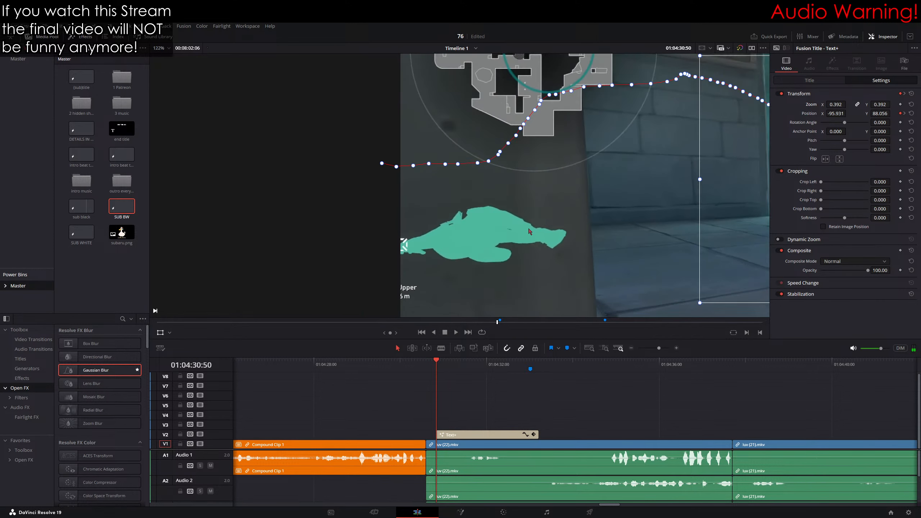
pyautogui.scroll(8, 408, 217)
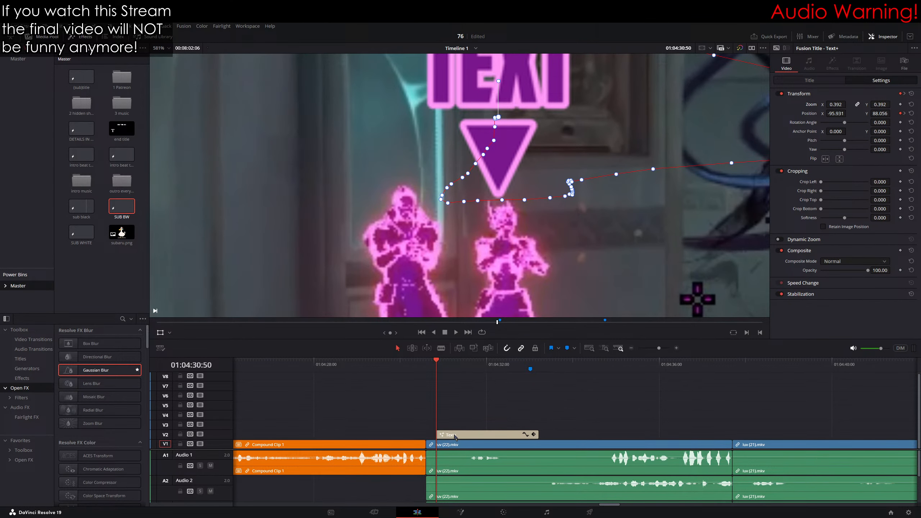
pyautogui.click(911, 113)
pyautogui.moveTo(675, 272); pyautogui.dragTo(381, 74)
pyautogui.scroll(3, 373, 169)
pyautogui.scroll(8, 374, 169)
pyautogui.scroll(-9, 476, 183)
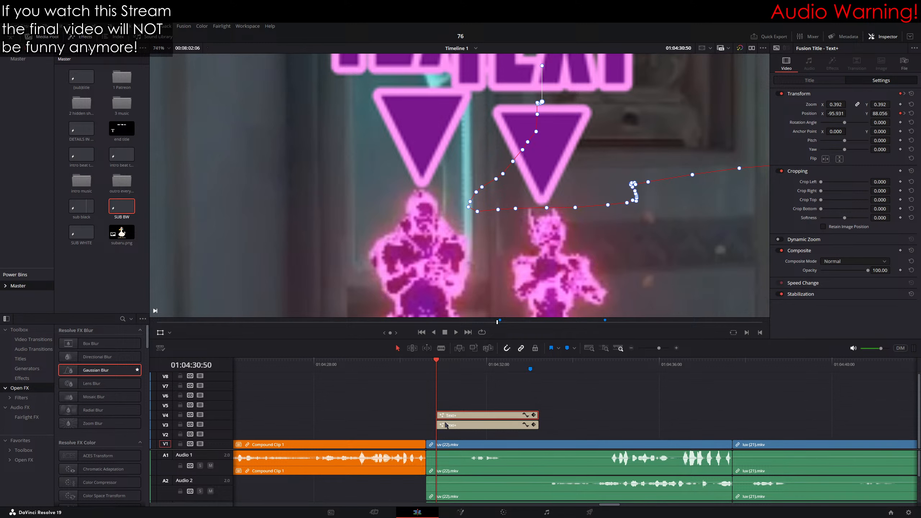
pyautogui.click(447, 426)
pyautogui.moveTo(454, 429); pyautogui.dragTo(453, 439)
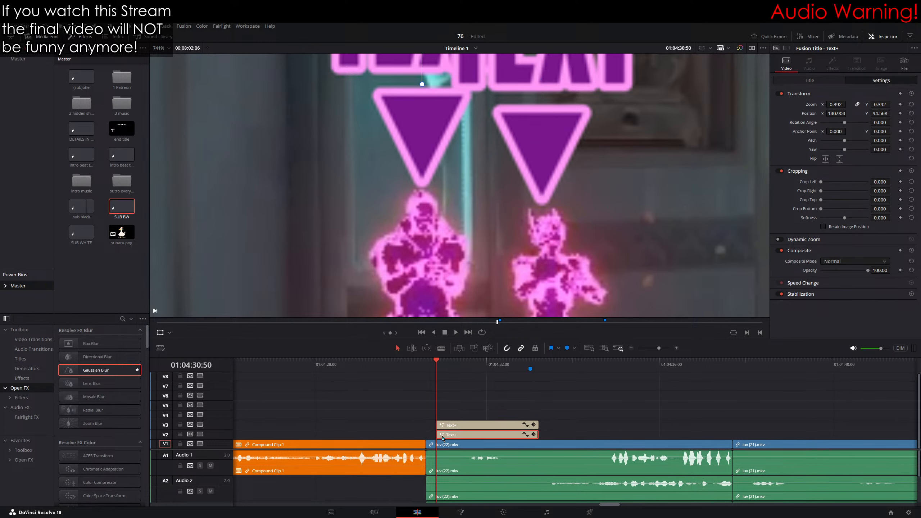
# Step: Start position keyframes for the V2 title at 01:04:30:50 and track the left figure's head to 01:04:30:55, reaching about X -152, Y 90
pyautogui.scroll(3, 439, 222)
pyautogui.click(901, 113)
pyautogui.scroll(3, 501, 195)
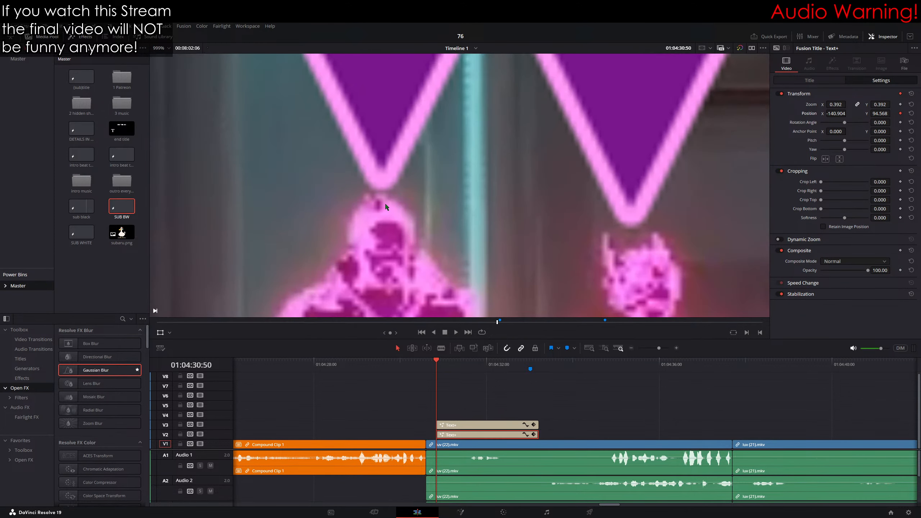
pyautogui.press('Right')
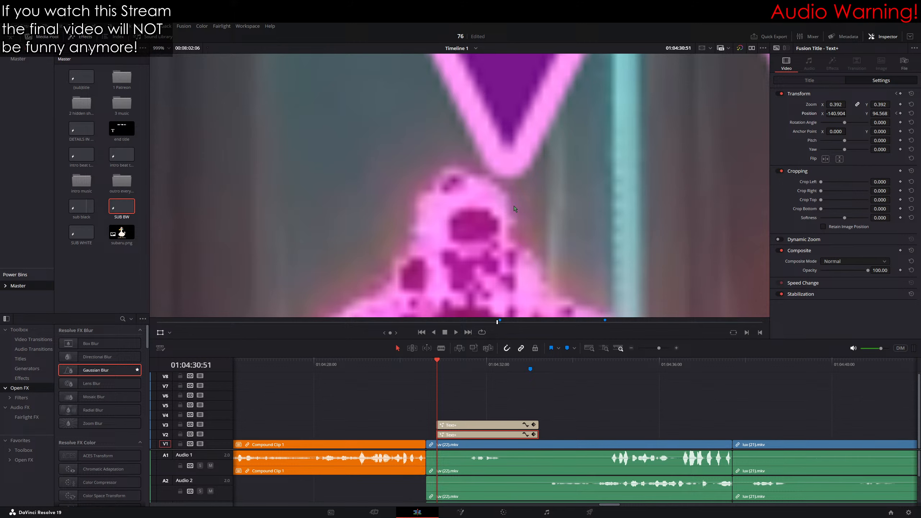
pyautogui.moveTo(513, 207); pyautogui.dragTo(453, 262)
pyautogui.press('Right')
pyautogui.press('Right')
pyautogui.press('Right')
pyautogui.press('Right')
pyautogui.press('Right')
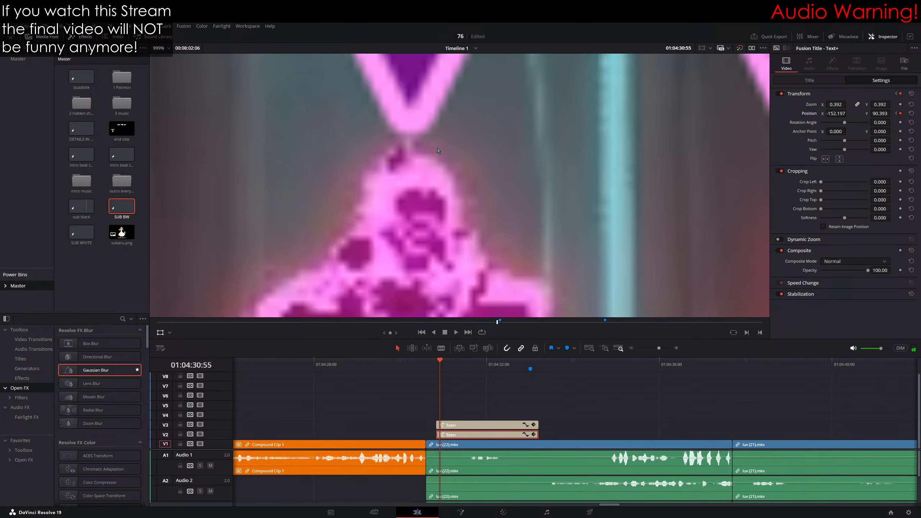
# Step: Keyframe the V2 title over the left figure's head up to 01:04:31:02, moving it to about X -175, Y 67
pyautogui.press('Right')
pyautogui.moveTo(405, 165); pyautogui.dragTo(341, 256)
pyautogui.press('Right')
pyautogui.press('Right')
pyautogui.press('Right')
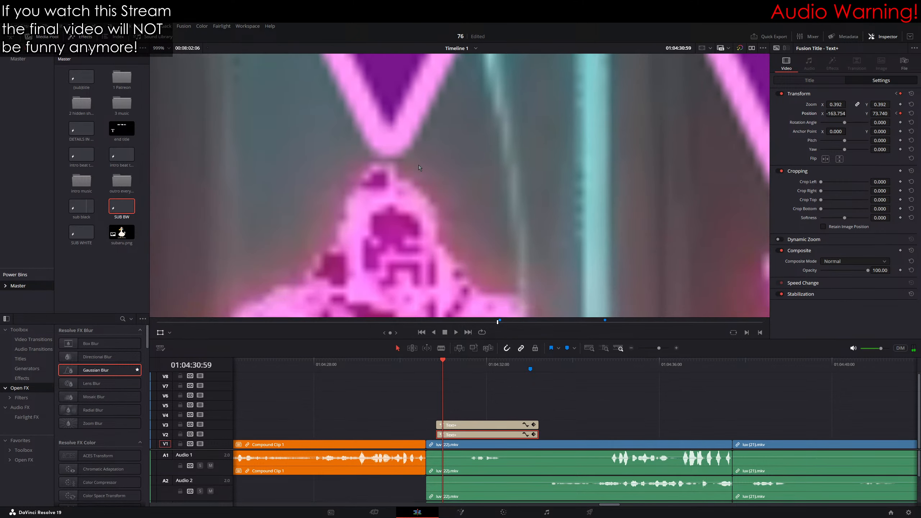
pyautogui.moveTo(419, 165); pyautogui.dragTo(336, 209)
pyautogui.press('Right')
pyautogui.press('Right')
pyautogui.press('Right')
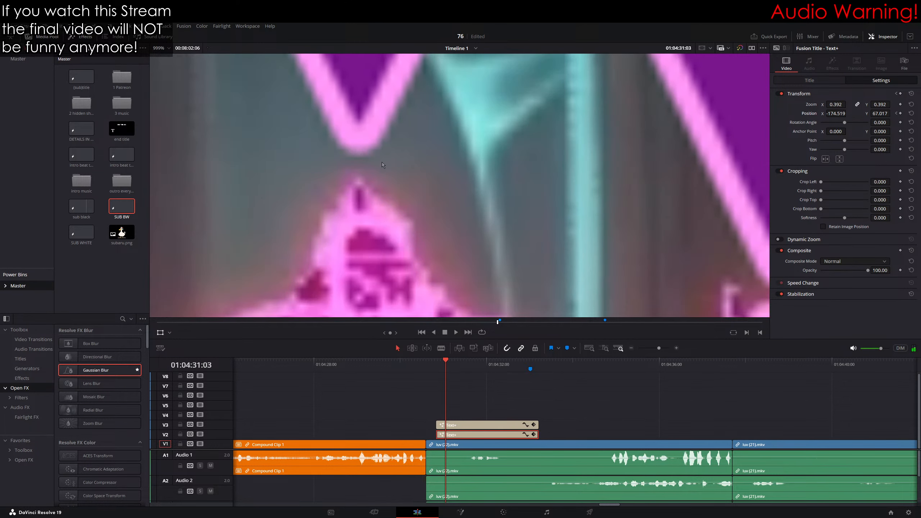
# Step: Move the V2 title along with the left figure's head through 01:04:31:08, keyframing it to about X -148, Y 67
pyautogui.moveTo(381, 162); pyautogui.dragTo(555, 196)
pyautogui.press('Right')
pyautogui.press('Right')
pyautogui.press('Right')
pyautogui.press('Right')
pyautogui.press('Right')
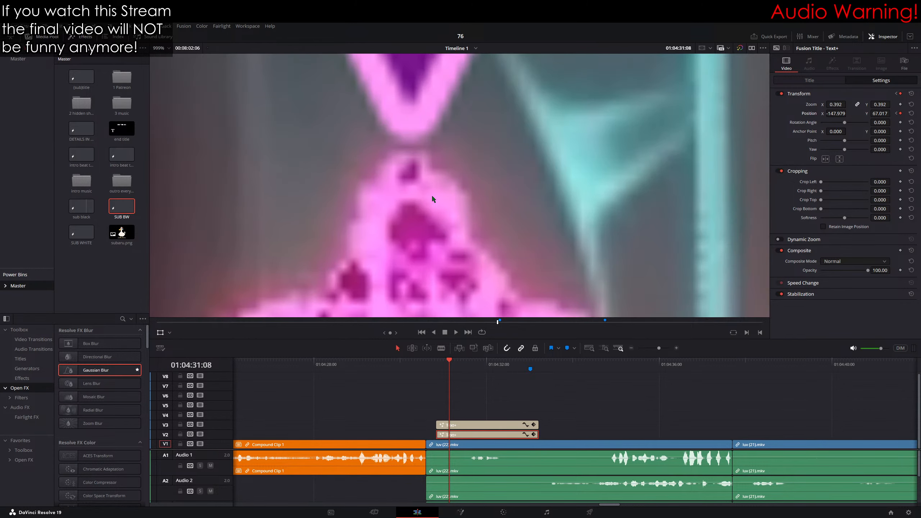
# Step: Continue the V2 title's position keyframes over the left figure through 01:04:31:33, reaching about X 113, Y 133
pyautogui.moveTo(432, 196); pyautogui.dragTo(566, 154)
pyautogui.scroll(-2, 547, 183)
pyautogui.press('Right')
pyautogui.scroll(-5, 586, 190)
pyautogui.scroll(-3, 586, 190)
pyautogui.press('Left')
pyautogui.press('Left')
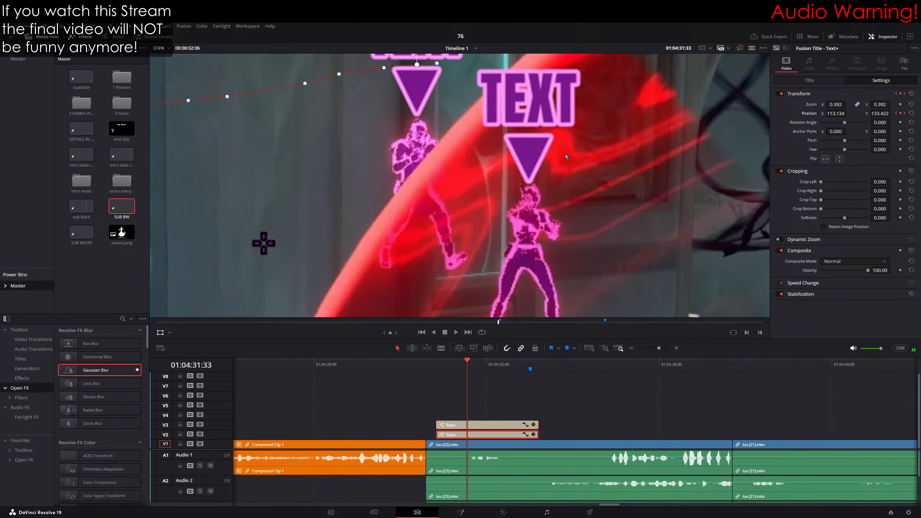
# Step: Keyframe the V2 title above the left figure's head from 01:04:31:34 through 01:04:31:36, moving it to about X 148, Y 133
pyautogui.press('Right')
pyautogui.press('Right')
pyautogui.scroll(6, 444, 218)
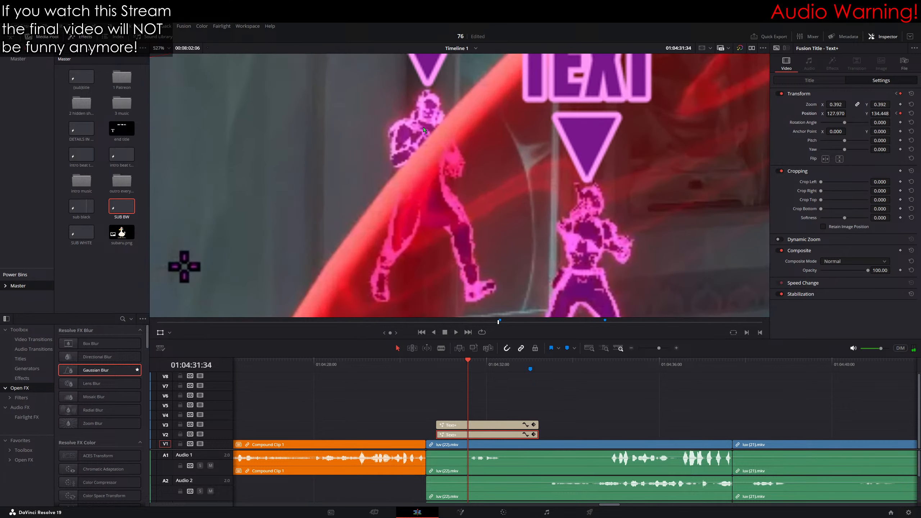
pyautogui.scroll(3, 444, 218)
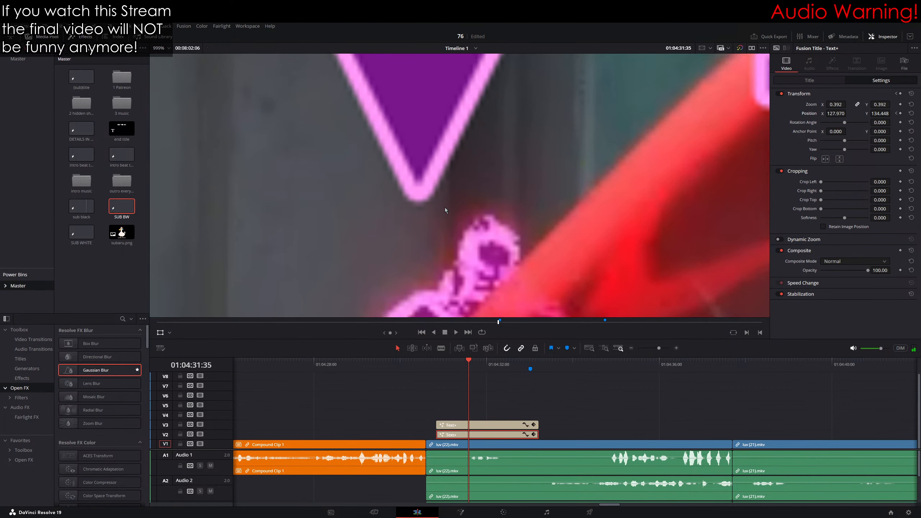
pyautogui.press('Right')
pyautogui.press('Right')
pyautogui.press('Right')
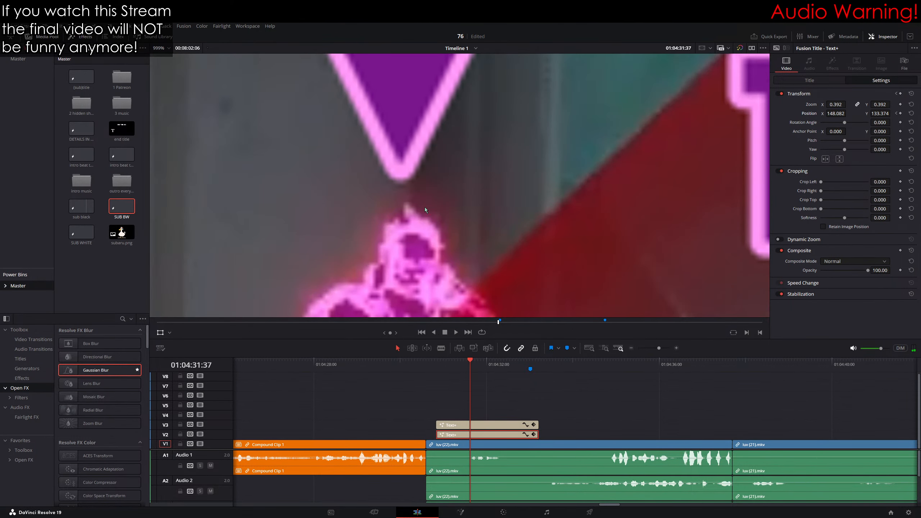
# Step: Reposition the V2 title over the left figure's head on each frame up to 01:04:31:43, ending at about X 129, Y 133
pyautogui.press('Right')
pyautogui.press('Right')
pyautogui.press('Right')
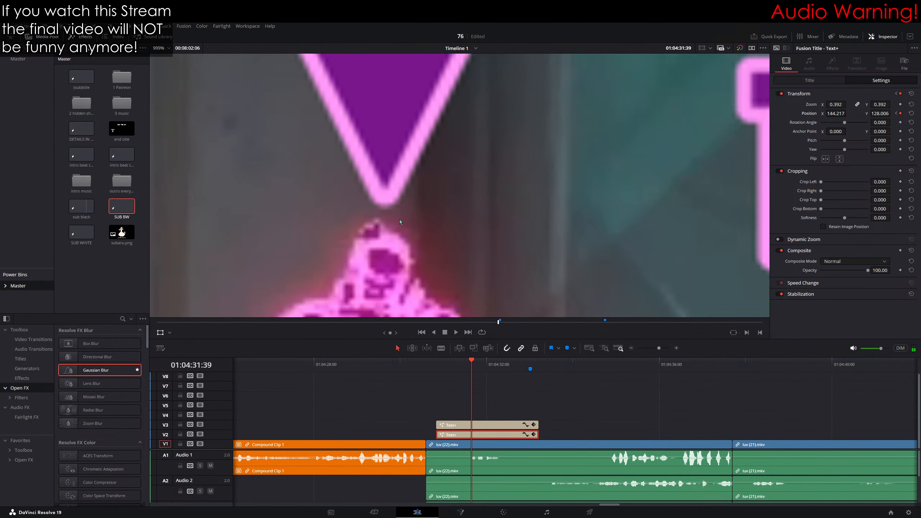
pyautogui.press('Right')
pyautogui.press('Right')
pyautogui.press('Right')
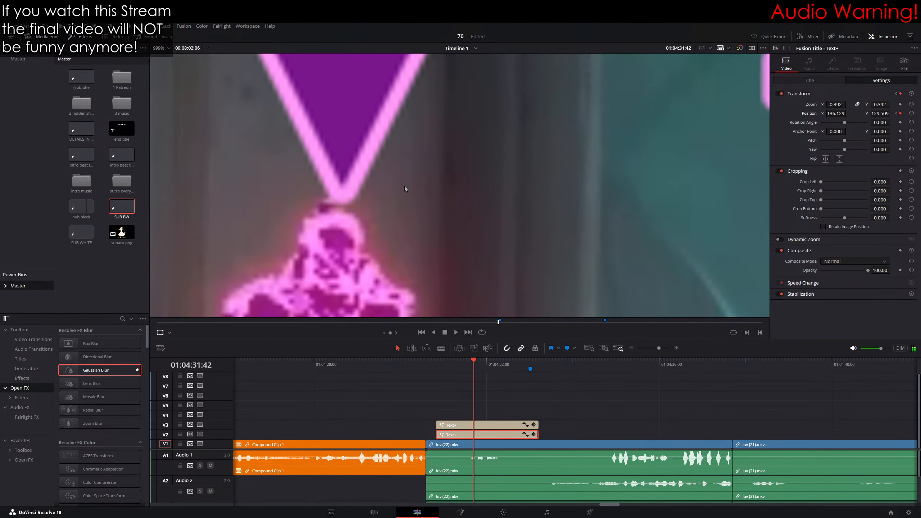
pyautogui.press('Right')
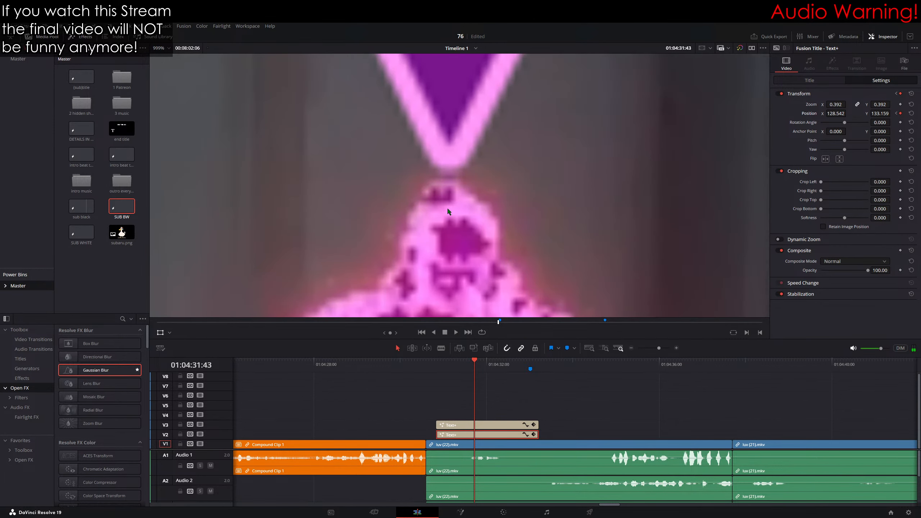
# Step: Keyframe the V2 title's position over the left figure's head through 01:04:31:46, reaching about X 112, Y 137
pyautogui.press('Right')
pyautogui.press('Right')
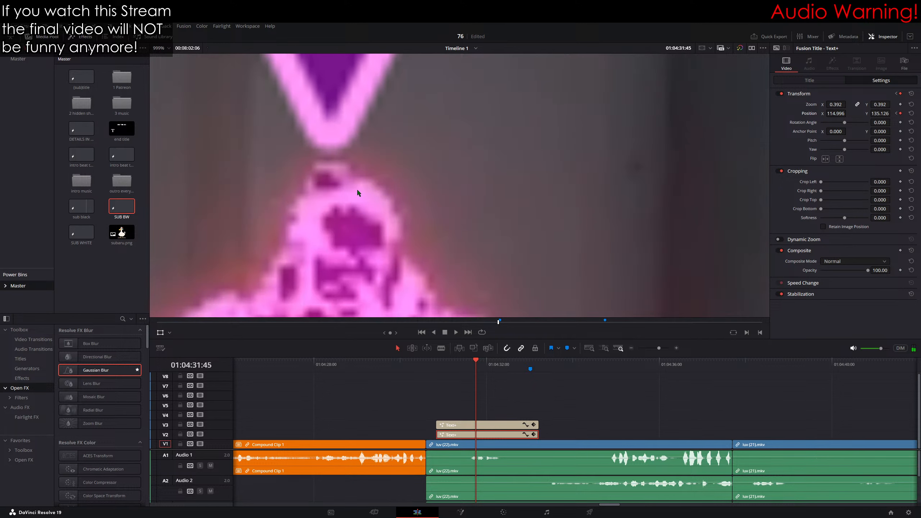
pyautogui.moveTo(384, 195); pyautogui.dragTo(356, 185)
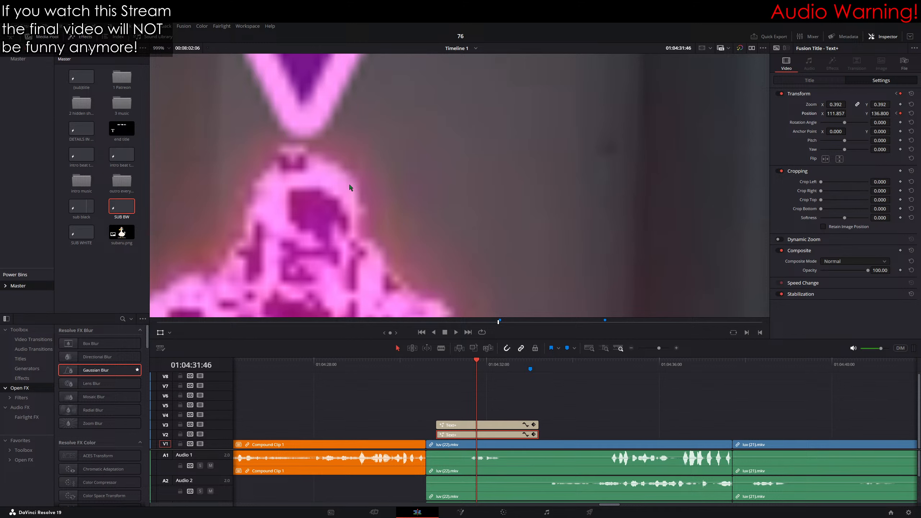
# Step: Follow the left figure's head with V2 title position keyframes up to 01:04:31:52, moving the title to about X -44, Y 152
pyautogui.moveTo(350, 185); pyautogui.dragTo(190, 207)
pyautogui.moveTo(196, 208); pyautogui.dragTo(600, 193)
pyautogui.press('Right')
pyautogui.press('Right')
pyautogui.press('Right')
pyautogui.moveTo(600, 193); pyautogui.dragTo(190, 165)
pyautogui.moveTo(330, 181); pyautogui.dragTo(534, 204)
pyautogui.press('Right')
pyautogui.moveTo(534, 204); pyautogui.dragTo(160, 177)
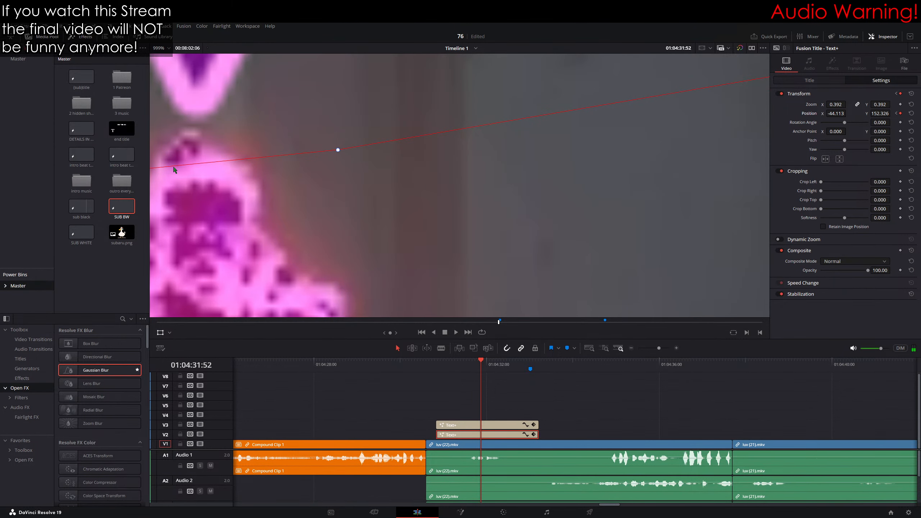
# Step: Keyframe the V2 title over the left figure's head through 01:04:31:54, ending at about X -128, Y 165
pyautogui.moveTo(337, 147); pyautogui.dragTo(391, 206)
pyautogui.press('Right')
pyautogui.moveTo(464, 176); pyautogui.dragTo(633, 170)
pyautogui.press('Right')
pyautogui.scroll(-2, 581, 168)
pyautogui.moveTo(542, 164); pyautogui.dragTo(397, 135)
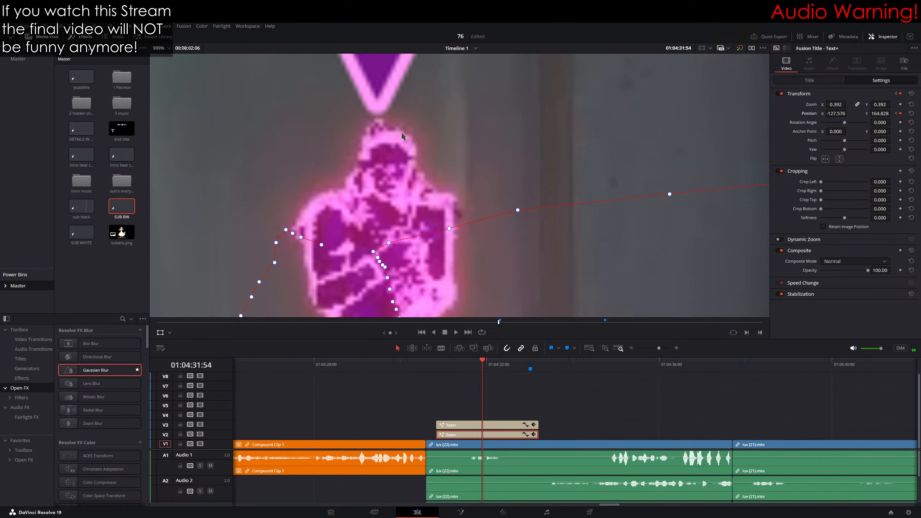
# Step: Track the left figure's head frame by frame to 01:04:31:59, keyframing the V2 title to about X -314, Y 190
pyautogui.press('Right')
pyautogui.moveTo(315, 150); pyautogui.dragTo(565, 181)
pyautogui.moveTo(567, 180); pyautogui.dragTo(532, 183)
pyautogui.press('Right')
pyautogui.press('Right')
pyautogui.press('Right')
pyautogui.moveTo(531, 183); pyautogui.dragTo(314, 157)
pyautogui.press('Right')
pyautogui.scroll(-2, 314, 157)
pyautogui.scroll(-2, 314, 158)
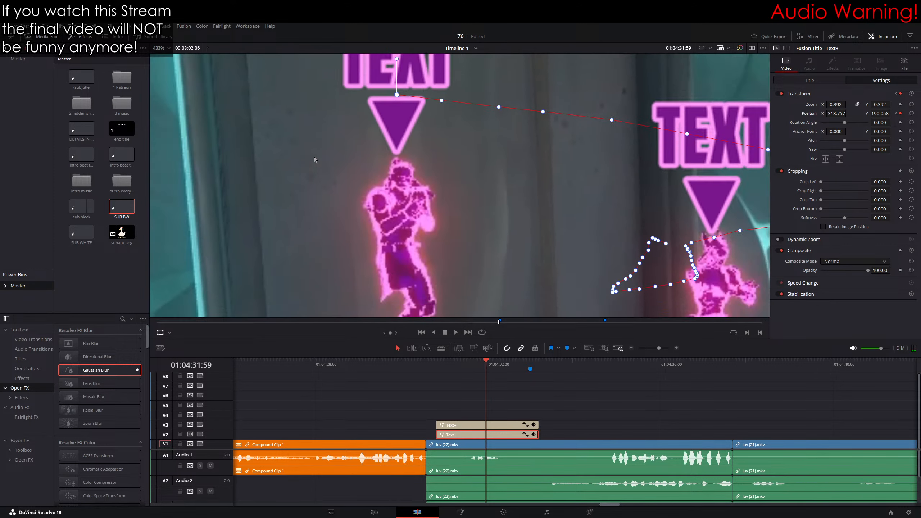
# Step: Keyframe the V2 title's position above the left figure's head through 01:04:32:01, reaching about X -351, Y 197
pyautogui.scroll(2, 314, 157)
pyautogui.scroll(1, 456, 183)
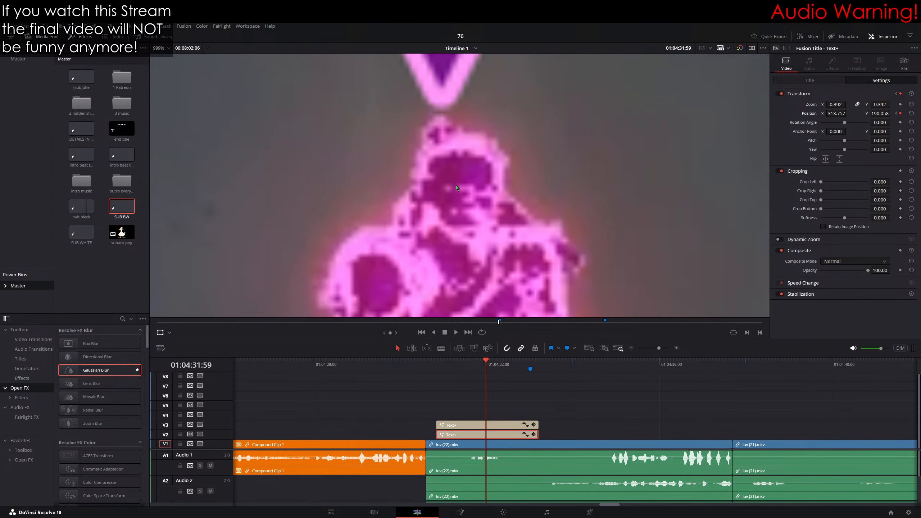
pyautogui.scroll(1, 457, 185)
pyautogui.scroll(-1, 455, 228)
pyautogui.scroll(1, 455, 228)
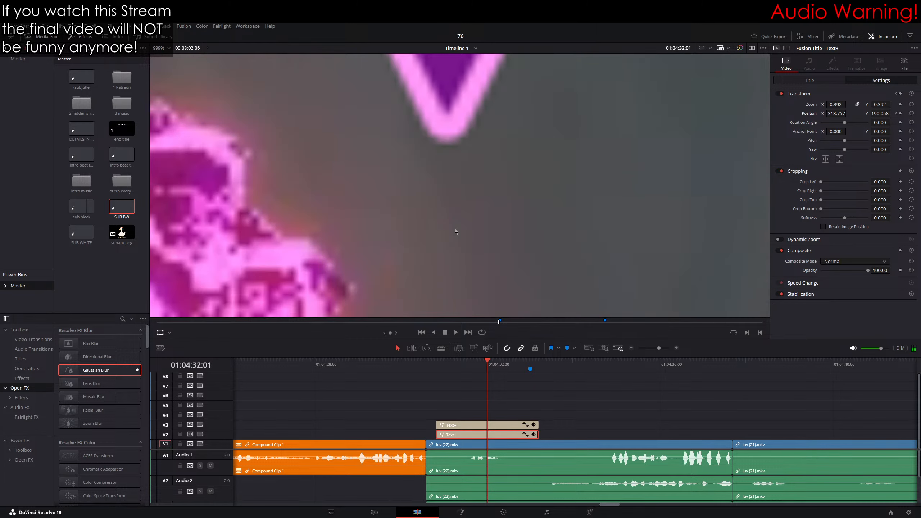
pyautogui.scroll(-1, 435, 231)
pyautogui.press('Right')
pyautogui.moveTo(487, 231); pyautogui.dragTo(236, 186)
pyautogui.press('Right')
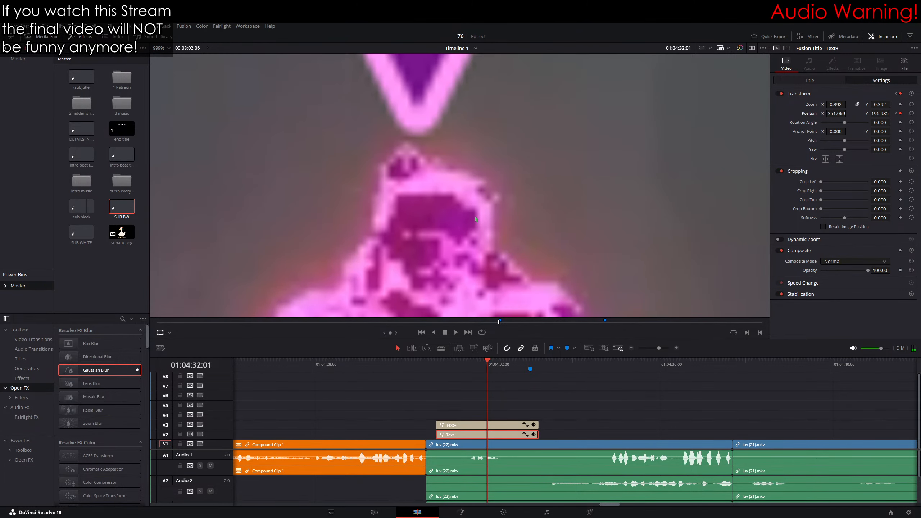
# Step: Move the V2 title with the left figure's head up to 01:04:32:03, keyframing it to about X -377, Y 200
pyautogui.press('Right')
pyautogui.moveTo(465, 209); pyautogui.dragTo(305, 203)
pyautogui.press('Right')
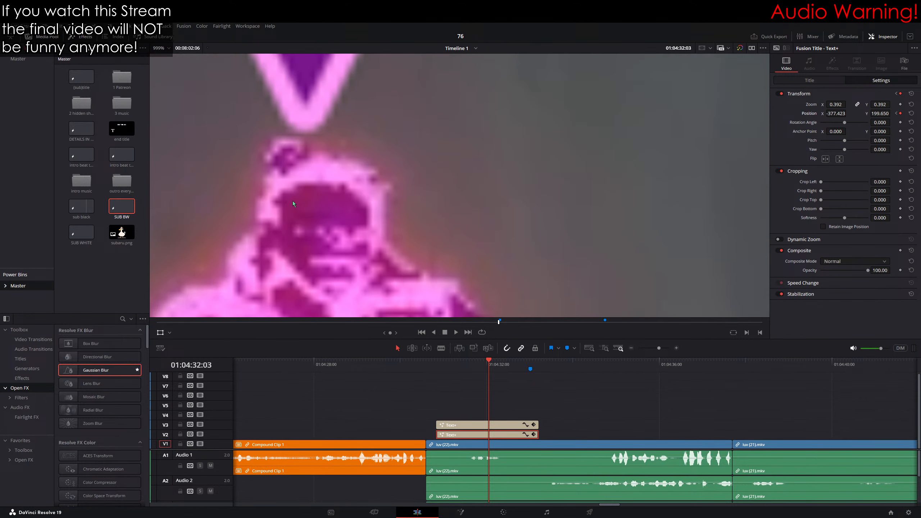
pyautogui.press('Right')
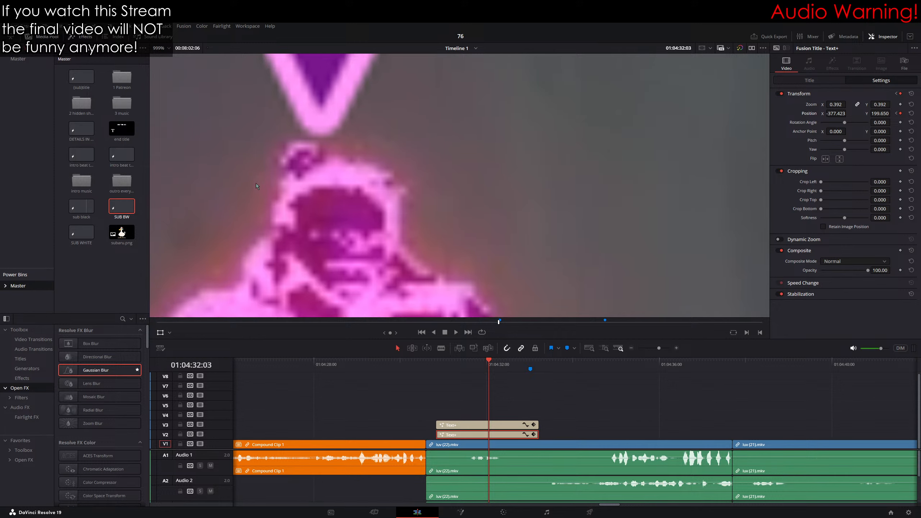
# Step: Keyframe the V2 title above the left figure's head frame by frame through 01:04:32:14, reaching about X -452, Y 195
pyautogui.moveTo(488, 209); pyautogui.dragTo(290, 209)
pyautogui.press('Right')
pyautogui.press('Right')
pyautogui.press('Right')
pyautogui.press('Right')
pyautogui.press('Right')
pyautogui.press('Right')
pyautogui.press('Right')
pyautogui.moveTo(445, 176); pyautogui.dragTo(197, 190)
pyautogui.press('Right')
pyautogui.press('Right')
pyautogui.press('Right')
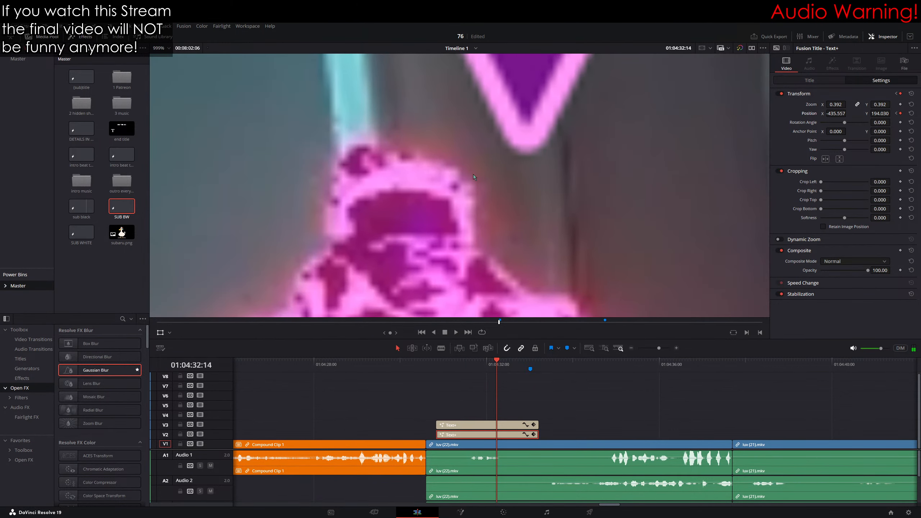
pyautogui.moveTo(474, 174); pyautogui.dragTo(382, 173)
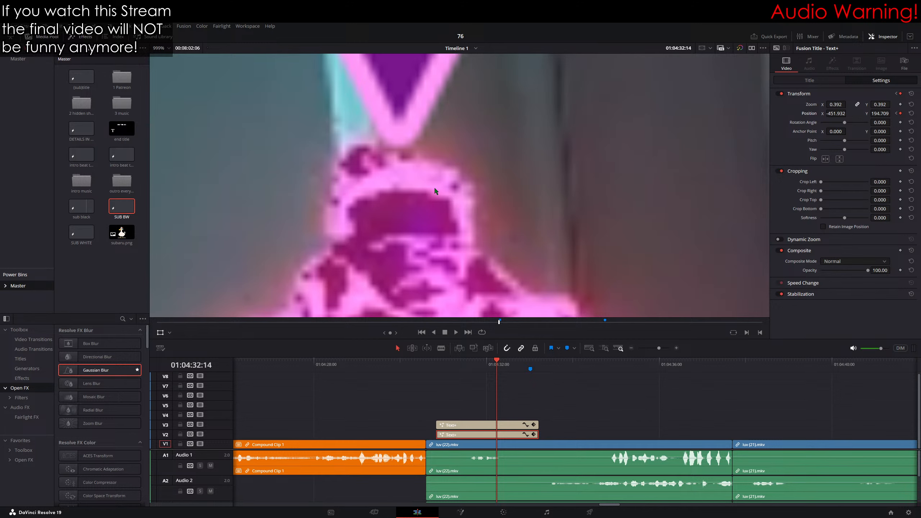
# Step: Move the V2 title with the left figure's head up to 01:04:32:17, keyframing it to about X -486, Y 196
pyautogui.press('Right')
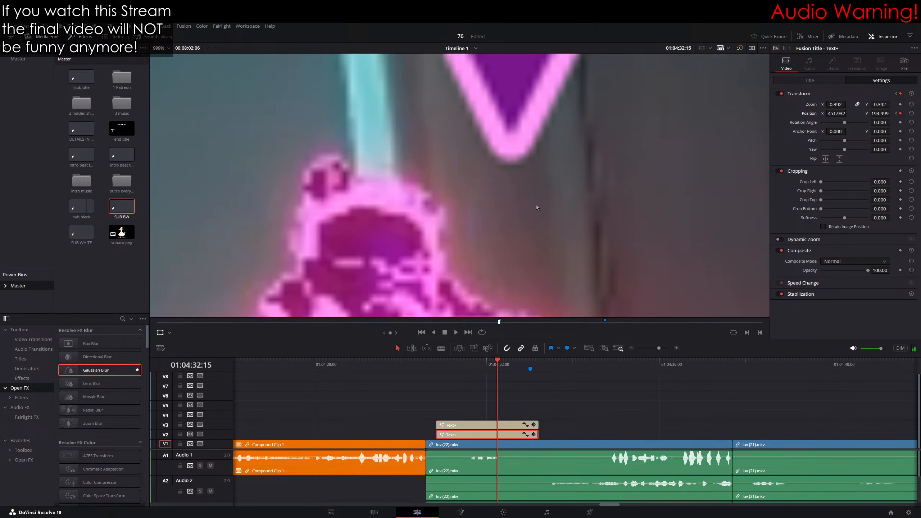
pyautogui.press('Right')
pyautogui.press('Right')
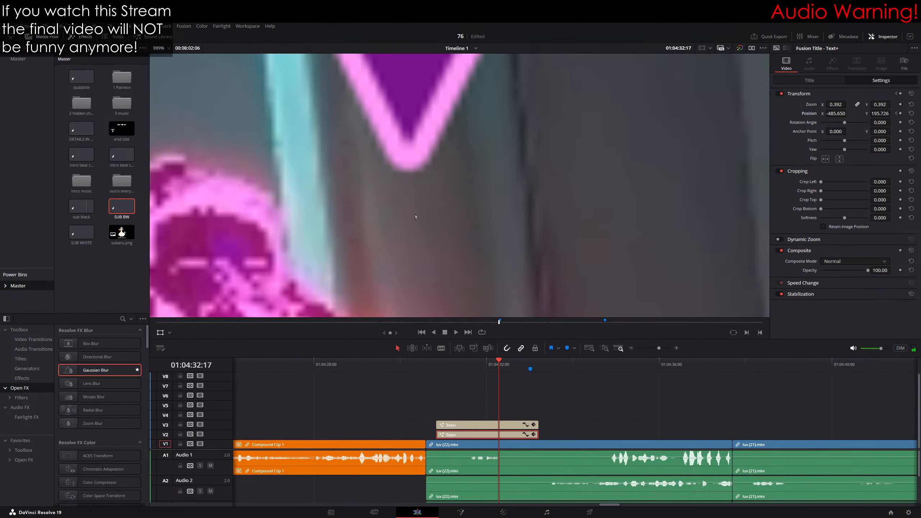
# Step: Track the left figure's head with the V2 title through 01:04:32:30, keyframing its position to about X -688, Y 207
pyautogui.moveTo(415, 214); pyautogui.dragTo(262, 201)
pyautogui.press('Right')
pyautogui.moveTo(446, 211); pyautogui.dragTo(232, 184)
pyautogui.press('Right')
pyautogui.moveTo(509, 218); pyautogui.dragTo(580, 190)
pyautogui.scroll(-2, 349, 212)
pyautogui.press('Right')
pyautogui.press('Right')
pyautogui.press('Right')
pyautogui.moveTo(581, 190); pyautogui.dragTo(381, 180)
pyautogui.press('Right')
pyautogui.moveTo(384, 180); pyautogui.dragTo(424, 186)
pyautogui.press('Right')
pyautogui.press('Right')
pyautogui.press('Right')
pyautogui.press('Right')
pyautogui.press('Right')
pyautogui.press('Right')
pyautogui.press('Right')
pyautogui.moveTo(353, 192); pyautogui.dragTo(337, 193)
pyautogui.press('Right')
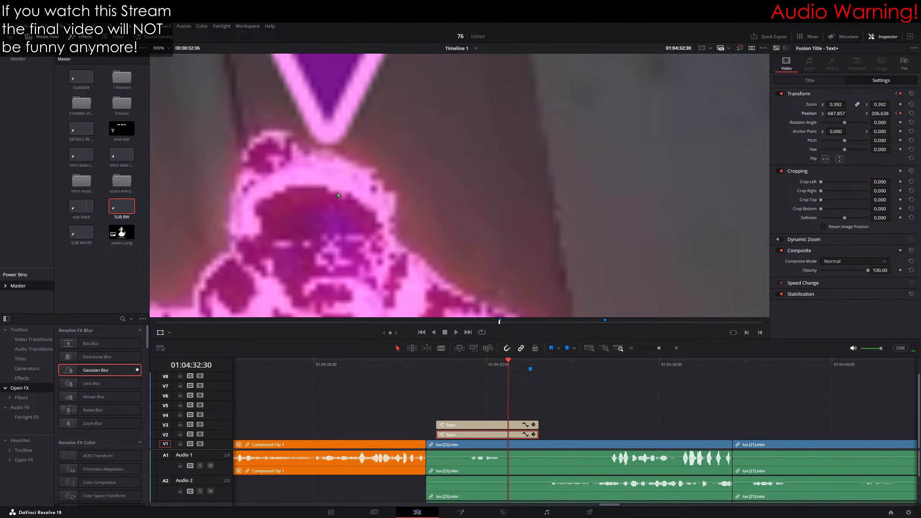
# Step: Keyframe the V2 title back over the left figure's head through 01:04:32:35, at about X -680, Y 200
pyautogui.moveTo(339, 193); pyautogui.dragTo(460, 200)
pyautogui.press('Right')
pyautogui.press('Right')
pyautogui.press('Right')
pyautogui.press('Right')
pyautogui.press('Right')
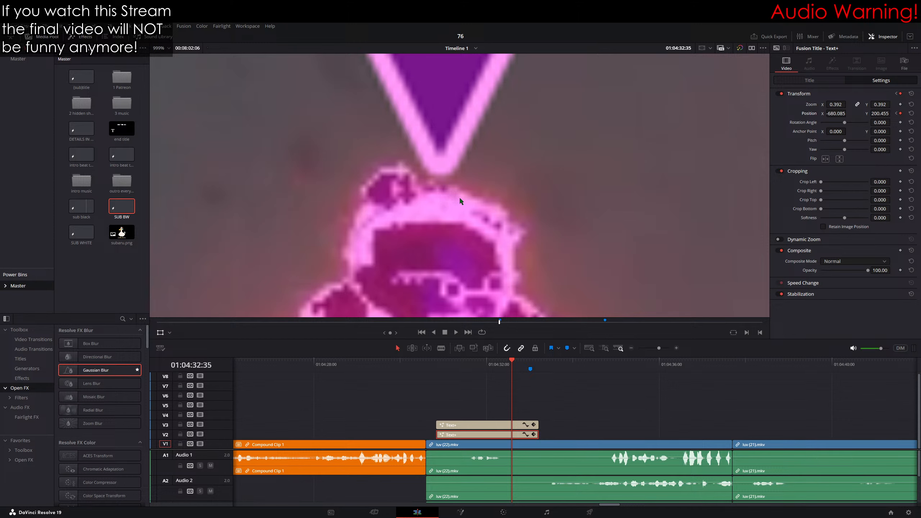
# Step: Keep the V2 title over the figure's head in the frames after 01:04:32:35, keyframing its position wherever it drifts
pyautogui.moveTo(486, 194); pyautogui.dragTo(389, 212)
pyautogui.press('Right')
pyautogui.press('Right')
pyautogui.press('Right')
pyautogui.press('Right')
pyautogui.press('Right')
pyautogui.press('Right')
pyautogui.moveTo(338, 270); pyautogui.dragTo(442, 212)
pyautogui.press('Right')
pyautogui.press('Right')
pyautogui.moveTo(418, 215); pyautogui.dragTo(381, 241)
pyautogui.scroll(-3, 375, 213)
pyautogui.press('Right')
pyautogui.moveTo(427, 221)
pyautogui.mouseDown()
pyautogui.moveTo(277, 217)
pyautogui.moveTo(412, 220)
pyautogui.moveTo(329, 226)
pyautogui.moveTo(478, 190)
pyautogui.moveTo(375, 216)
pyautogui.moveTo(412, 196)
pyautogui.moveTo(446, 213)
pyautogui.moveTo(332, 216)
pyautogui.moveTo(349, 198)
pyautogui.moveTo(270, 210)
pyautogui.mouseUp()
pyautogui.press('Right')
pyautogui.press('Right')
pyautogui.press('Right')
pyautogui.press('Right')
pyautogui.press('Right')
# Step: Keyframe the V2 title following the figure out of the picture through 01:04:33:12, ending at about X -1205, Y 214
pyautogui.scroll(-3, 411, 199)
pyautogui.scroll(2, 410, 202)
pyautogui.press('Right')
pyautogui.press('Right')
pyautogui.press('Right')
pyautogui.press('Right')
pyautogui.press('Right')
pyautogui.press('Right')
pyautogui.press('Right')
pyautogui.press('Right')
pyautogui.press('Right')
pyautogui.press('Right')
pyautogui.press('Right')
pyautogui.press('Right')
pyautogui.moveTo(333, 207)
pyautogui.mouseDown()
pyautogui.moveTo(314, 206)
pyautogui.moveTo(331, 204)
pyautogui.mouseUp()
pyautogui.press('Right')
pyautogui.press('Right')
pyautogui.moveTo(275, 210); pyautogui.dragTo(399, 196)
pyautogui.moveTo(380, 198); pyautogui.dragTo(315, 189)
pyautogui.press('Right')
pyautogui.press('Right')
pyautogui.press('Right')
pyautogui.press('Right')
pyautogui.press('Right')
pyautogui.press('Right')
pyautogui.press('Right')
pyautogui.press('Right')
pyautogui.moveTo(261, 196); pyautogui.dragTo(385, 207)
pyautogui.press('Right')
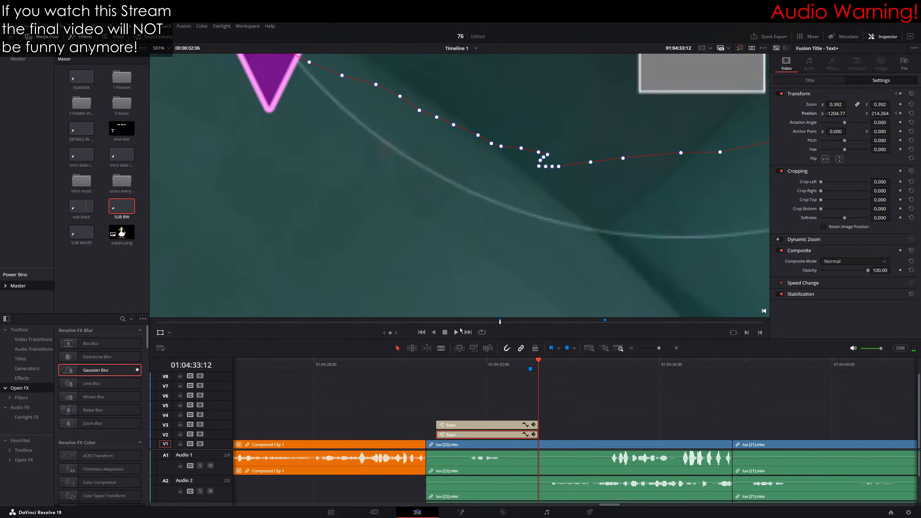
# Step: Trim the ends of both Text+ titles on V2 and V3 to 01:04:33:12
pyautogui.hotkey('shift', 'z')
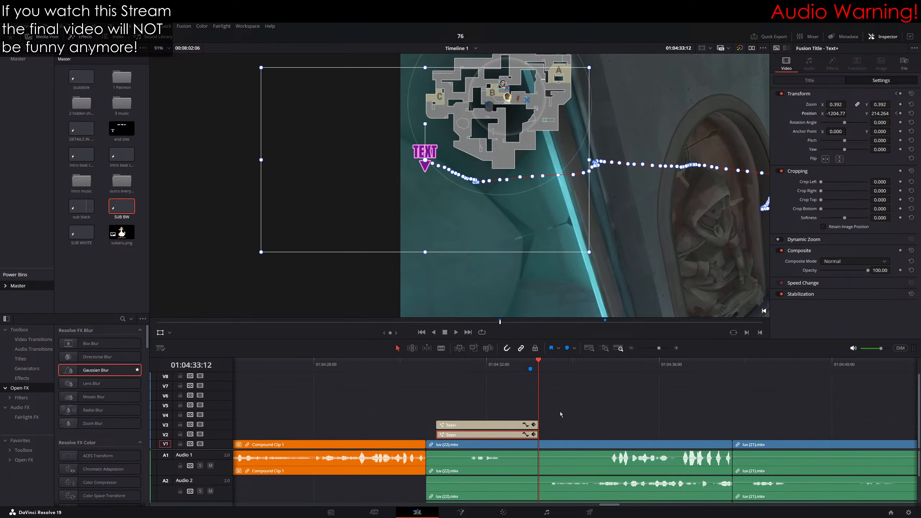
pyautogui.scroll(1, 560, 416)
pyautogui.click(677, 348)
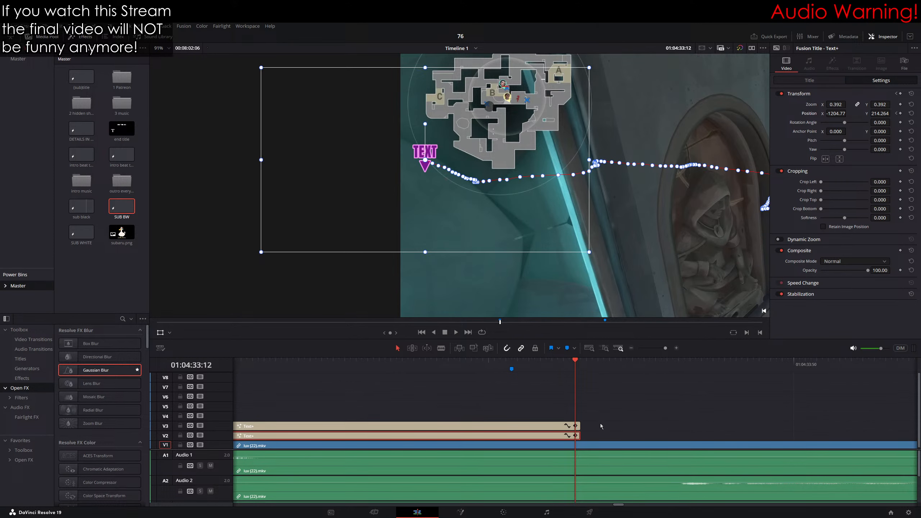
pyautogui.moveTo(578, 436); pyautogui.dragTo(575, 426)
pyautogui.click(577, 426)
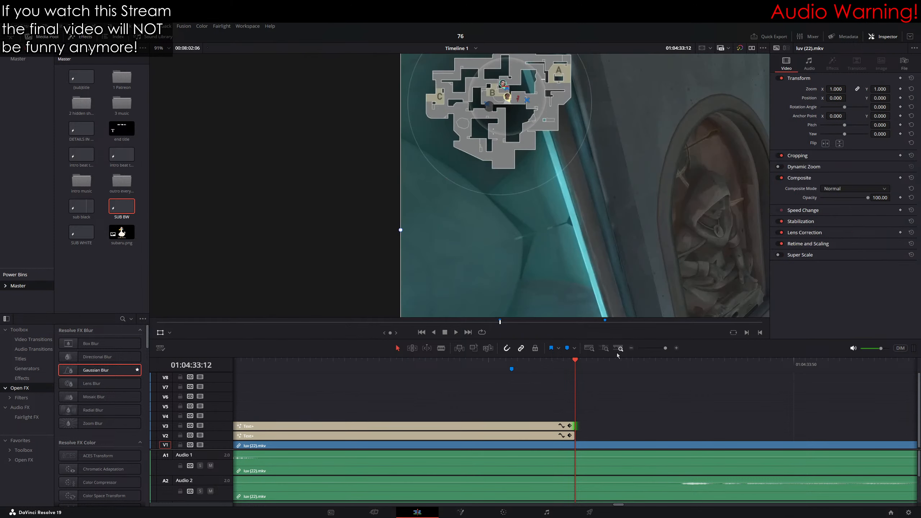
pyautogui.click(632, 348)
pyautogui.click(632, 348)
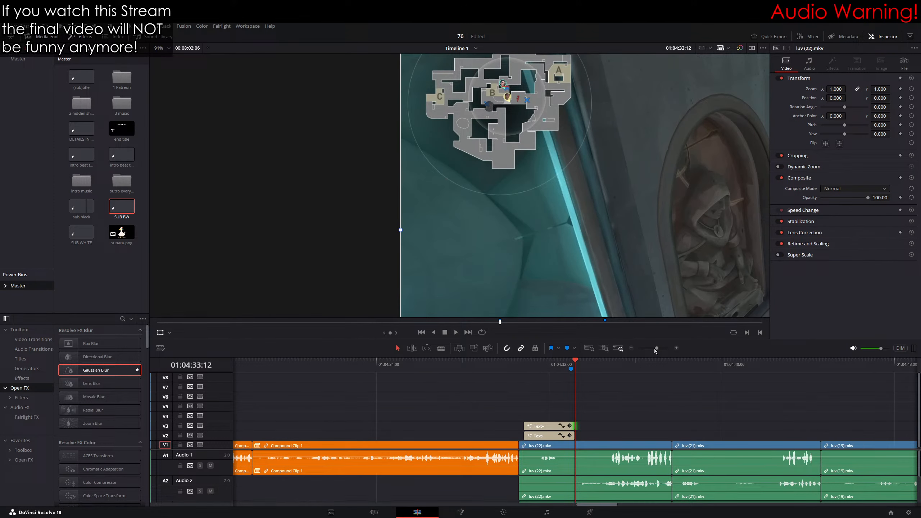
pyautogui.click(677, 348)
pyautogui.click(676, 348)
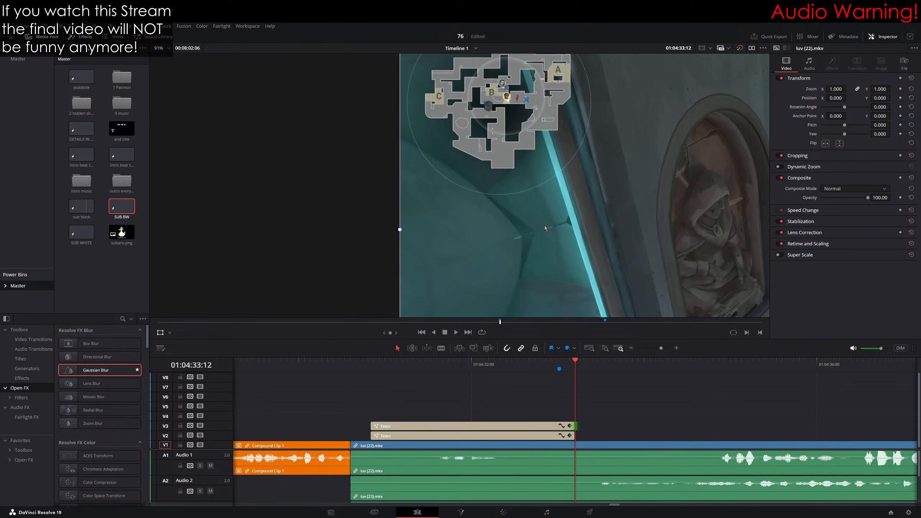
# Step: Return to the titles' start at 01:04:30:50 and select the word TEXT in the V2 title's text for editing
pyautogui.scroll(-5, 545, 225)
pyautogui.moveTo(490, 225); pyautogui.dragTo(449, 215)
pyautogui.scroll(-3, 434, 204)
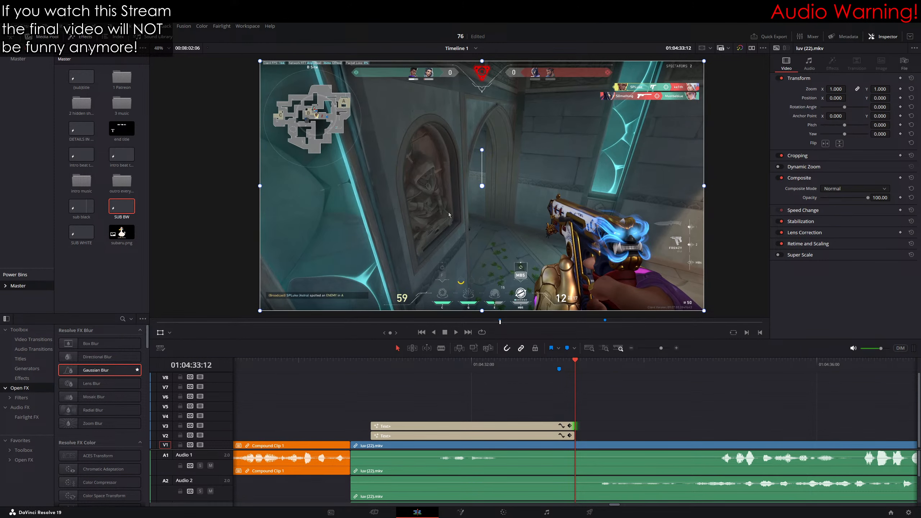
pyautogui.scroll(1, 445, 212)
pyautogui.moveTo(446, 213); pyautogui.dragTo(444, 213)
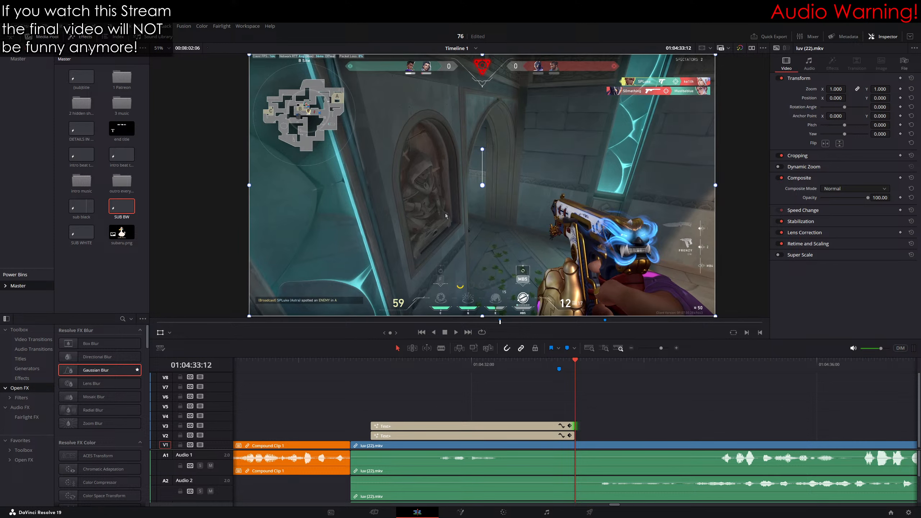
pyautogui.moveTo(389, 368); pyautogui.dragTo(372, 372)
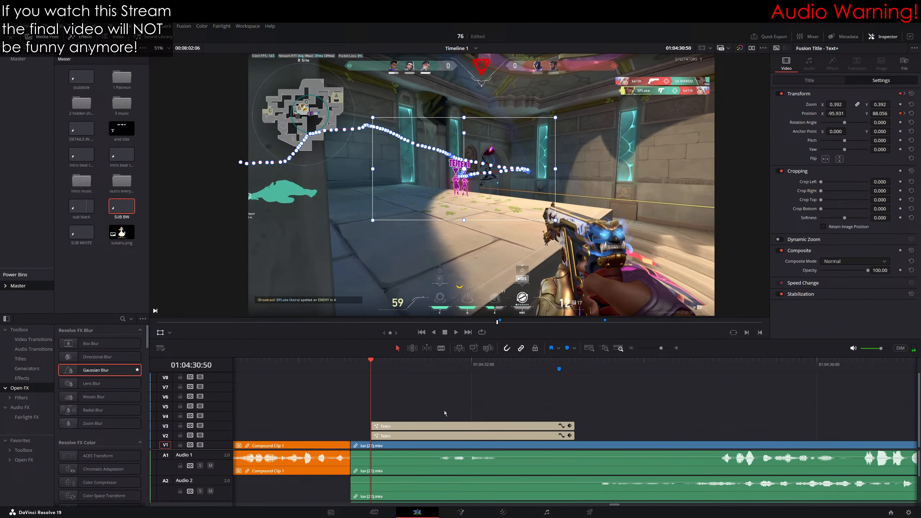
pyautogui.click(436, 394)
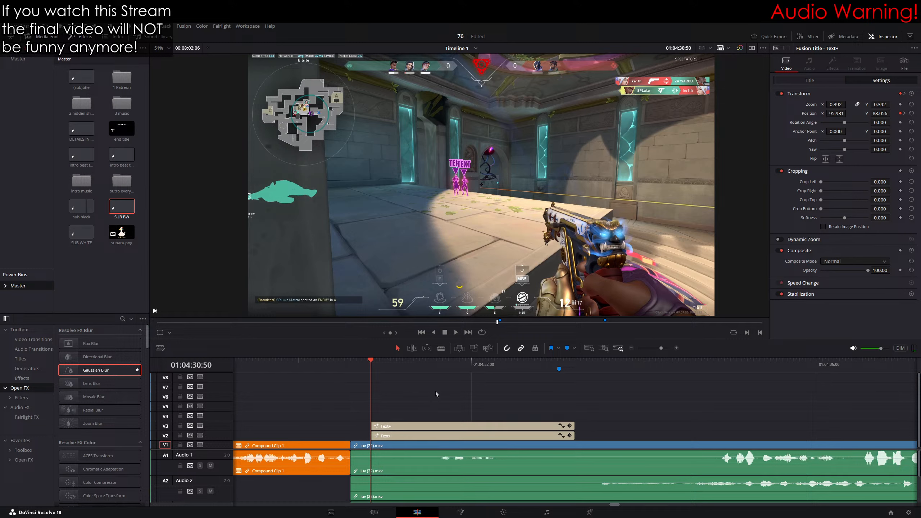
pyautogui.click(416, 435)
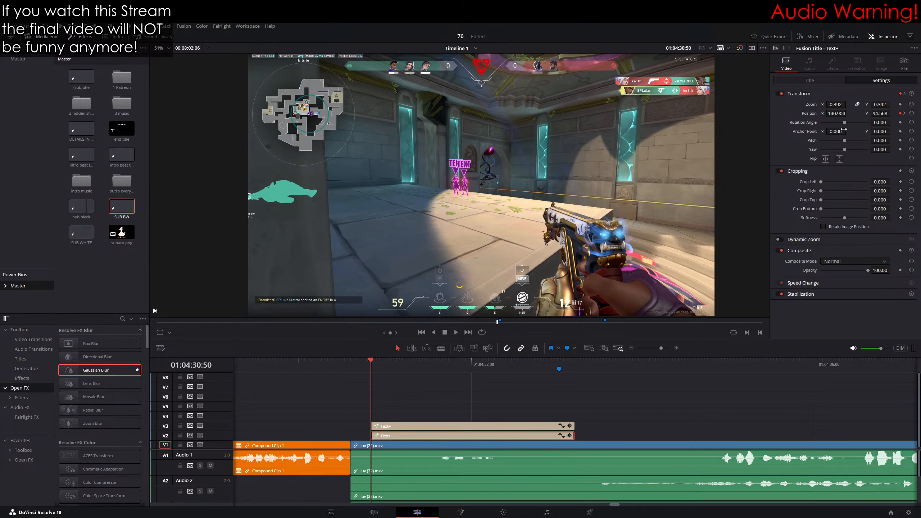
pyautogui.click(810, 81)
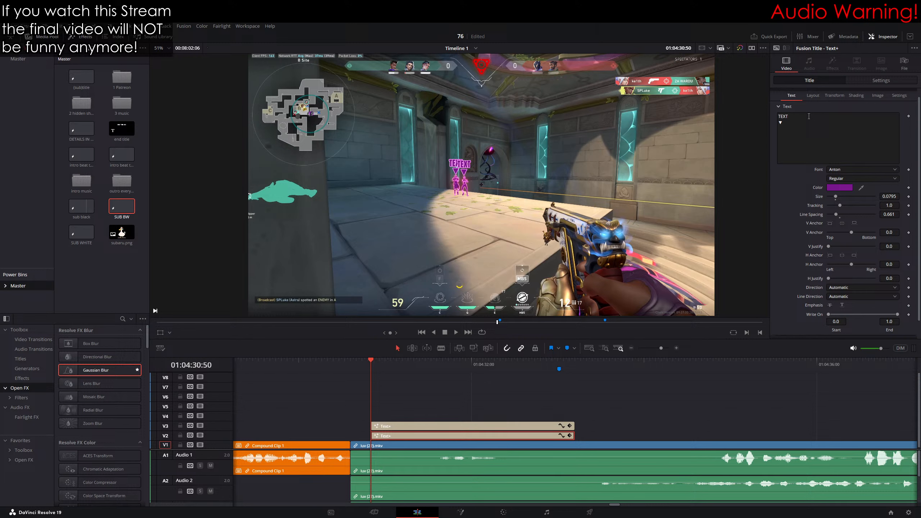
pyautogui.click(804, 117)
pyautogui.hotkey('ctrl', 'a')
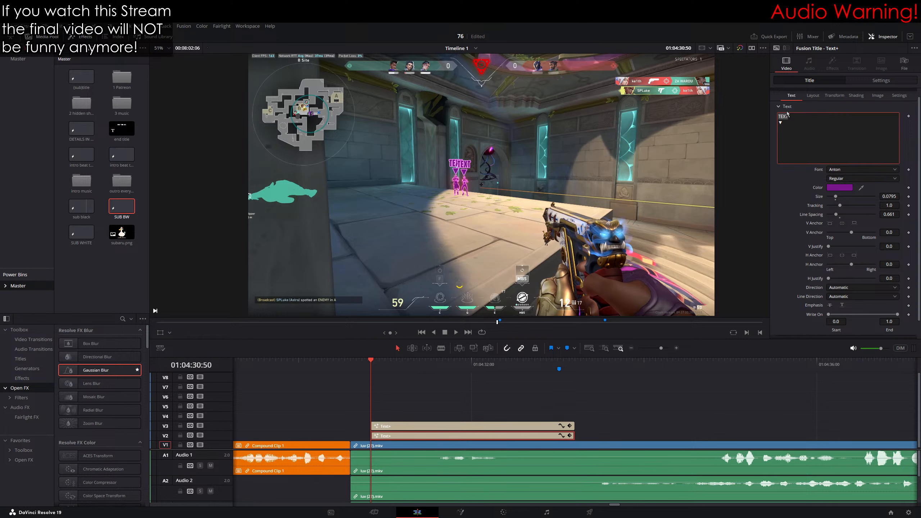
pyautogui.scroll(5, 370, 158)
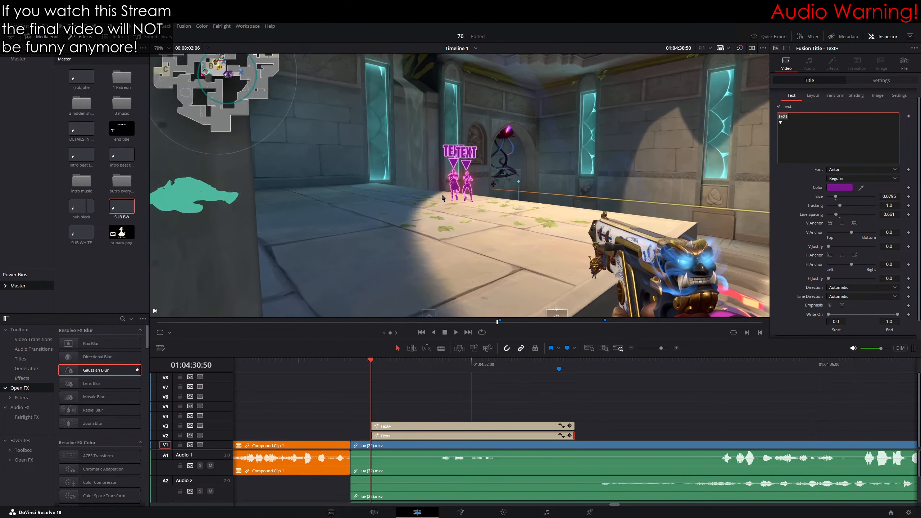
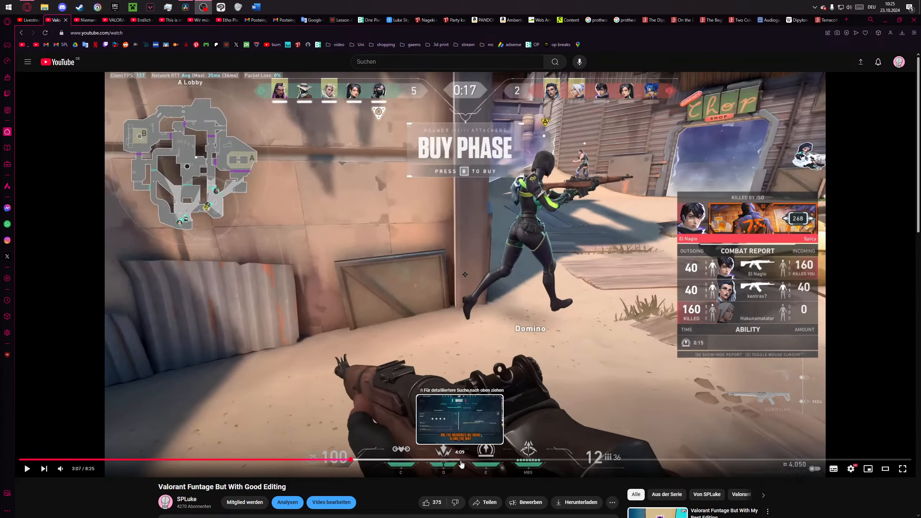
# Step: Switch to the YouTube video in the browser, seek to about 5:37 and snip the area around the store's price button
pyautogui.click(596, 461)
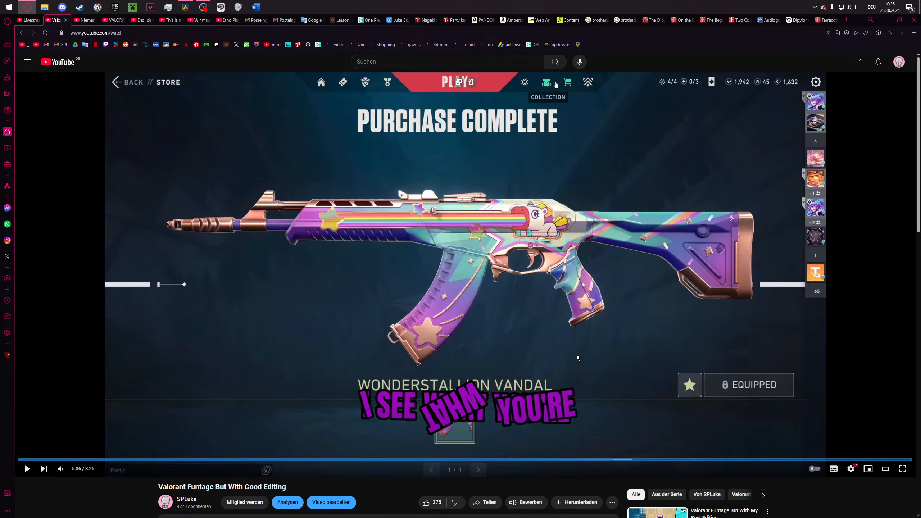
pyautogui.press('Right')
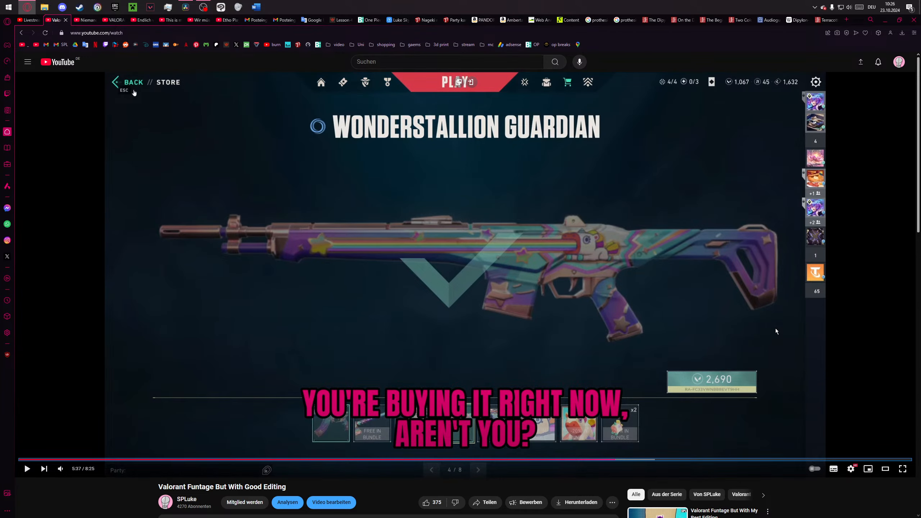
pyautogui.click(910, 8)
pyautogui.click(874, 501)
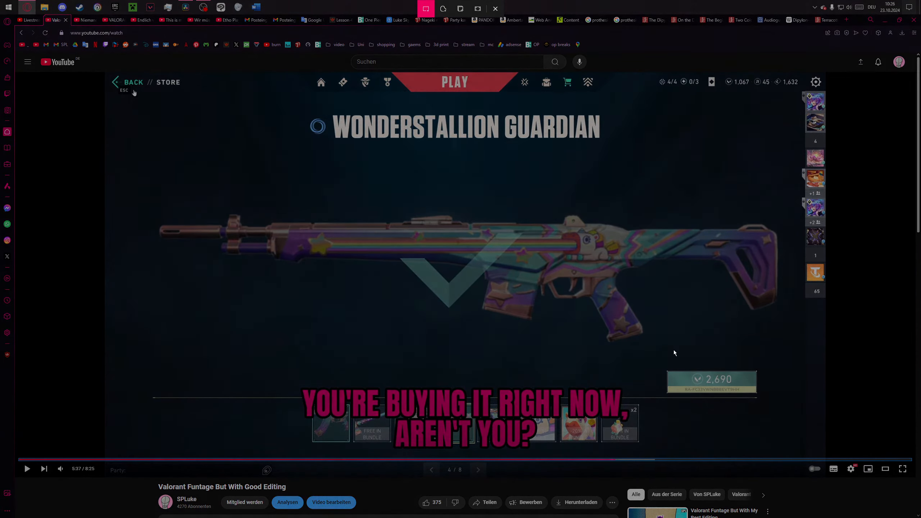
pyautogui.moveTo(508, 223); pyautogui.dragTo(788, 433)
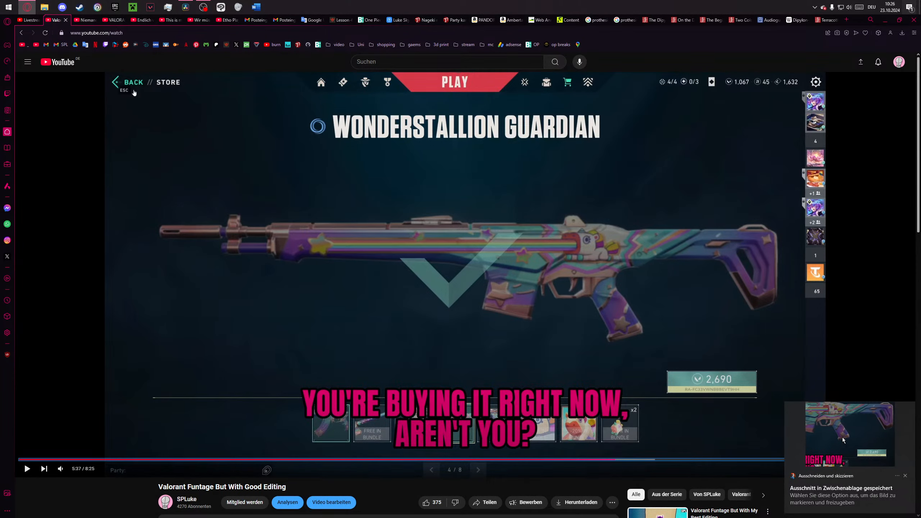
# Step: Open the snip in Snip & Sketch and magnify it to inspect the small text under the price
pyautogui.click(843, 440)
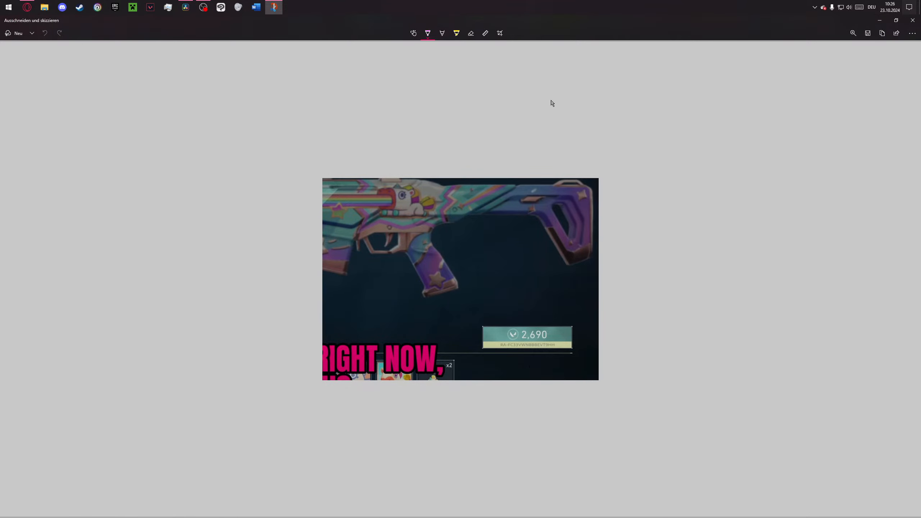
pyautogui.click(854, 33)
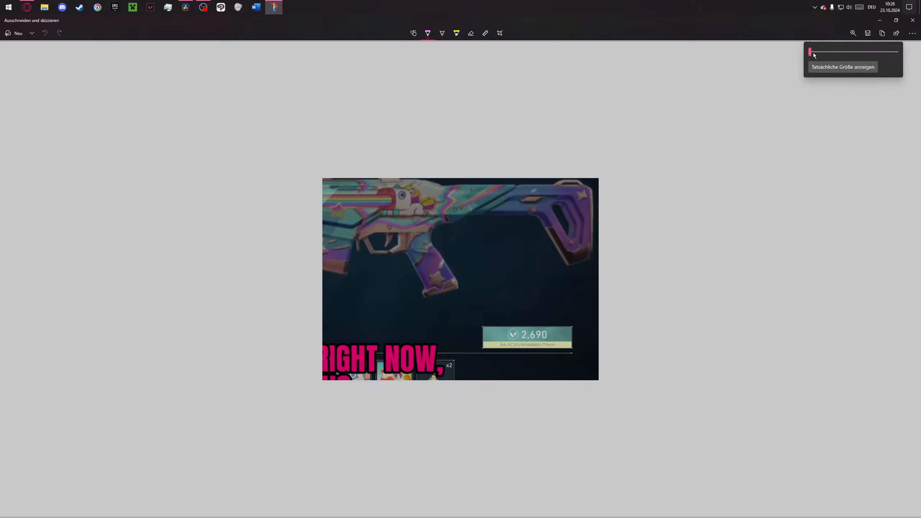
pyautogui.moveTo(812, 54); pyautogui.dragTo(884, 56)
pyautogui.click(644, 310)
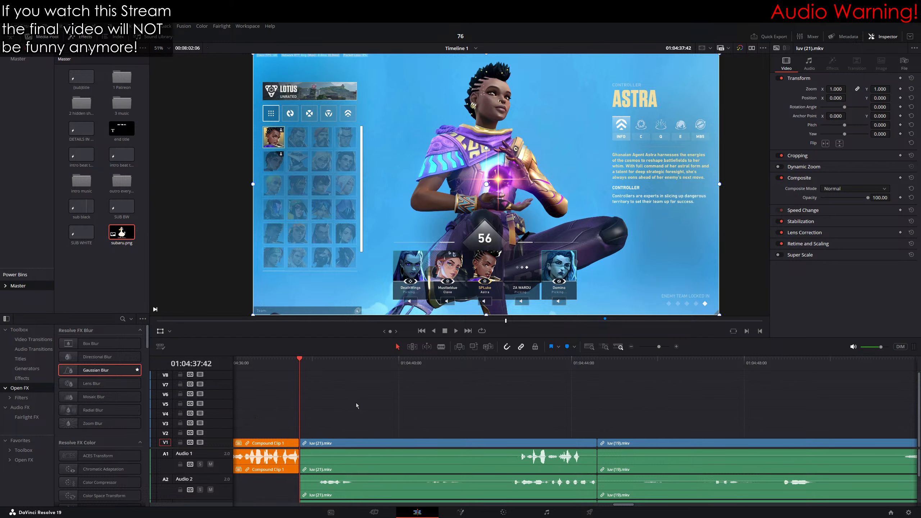
# Step: Switch back to DaVinci Resolve, place the playhead at 01:04:38:07 and select the SUB BW subtitle preset in the media pool
pyautogui.moveTo(310, 366)
pyautogui.mouseDown()
pyautogui.moveTo(301, 368)
pyautogui.moveTo(318, 373)
pyautogui.mouseUp()
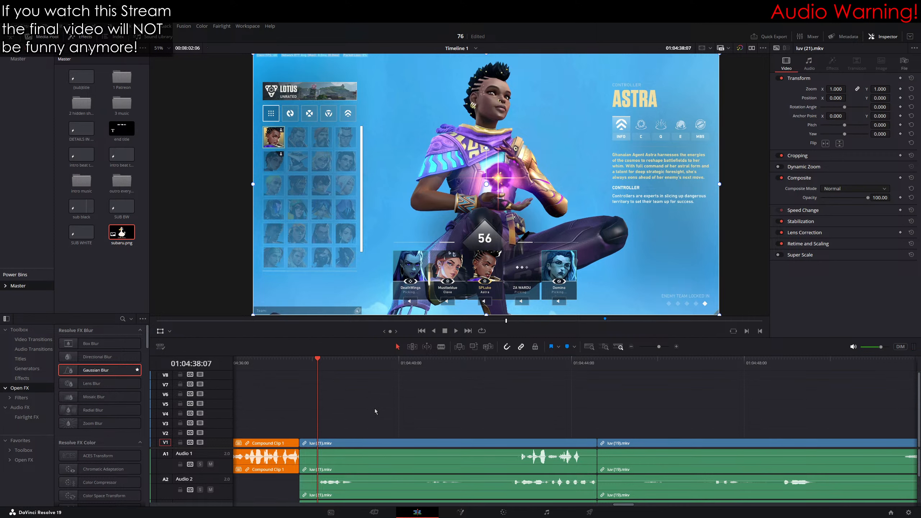
pyautogui.click(122, 207)
# Step: Go through the following edit points of the gameplay clips and play luv (17).mkv from its start at 01:05:08:07
pyautogui.press('Down')
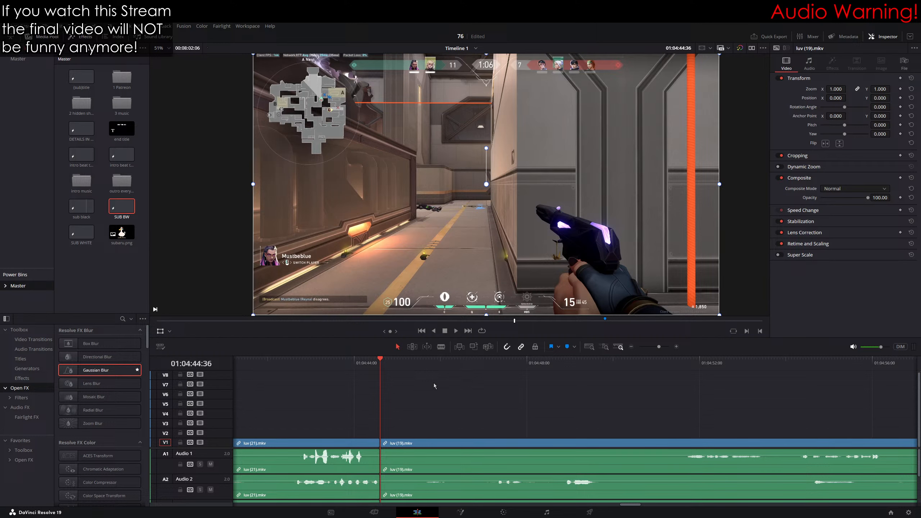
pyautogui.press('Down')
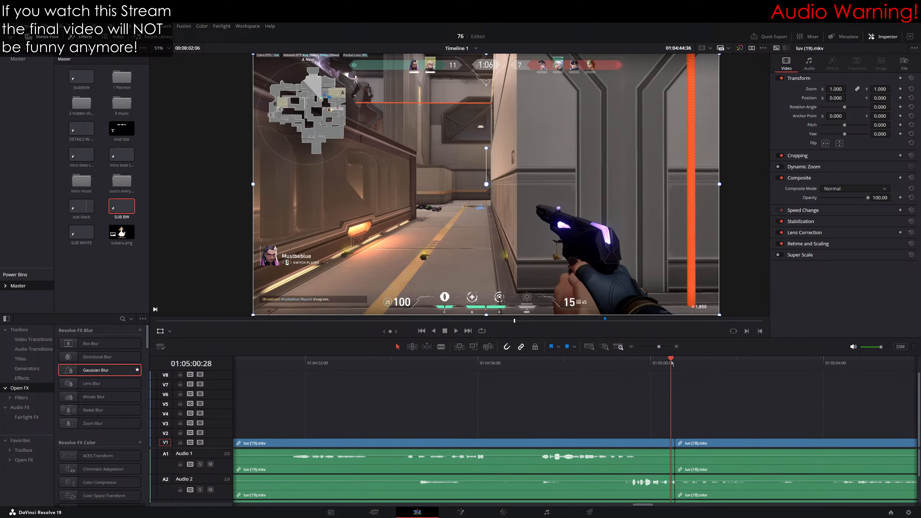
pyautogui.hscroll(3, 626, 387)
pyautogui.press('Down')
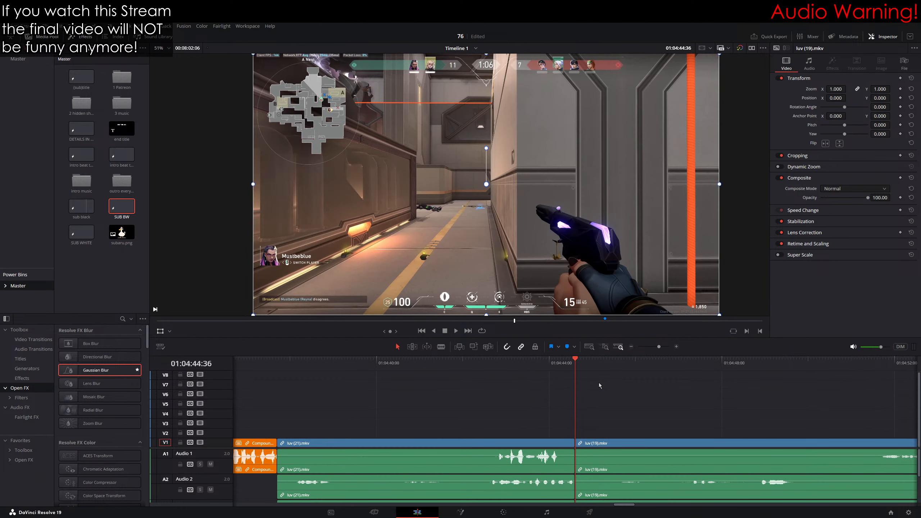
pyautogui.press('Down')
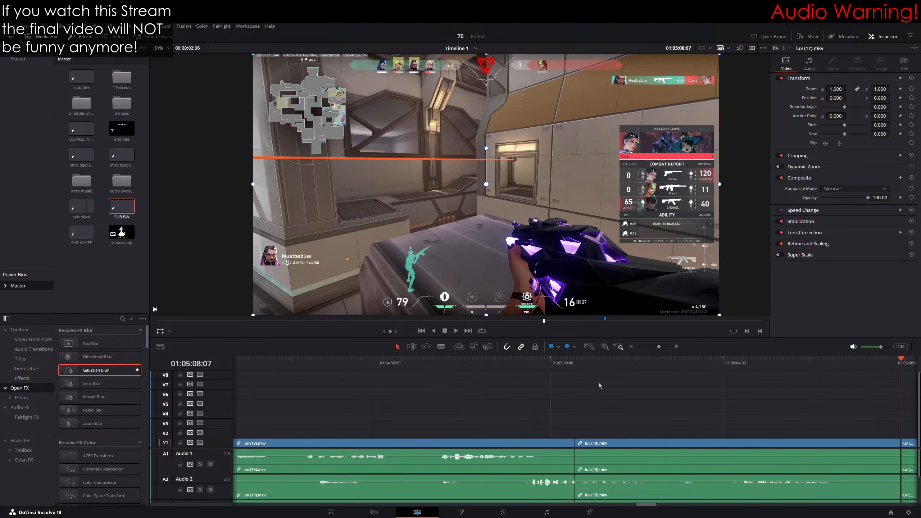
pyautogui.press('Down')
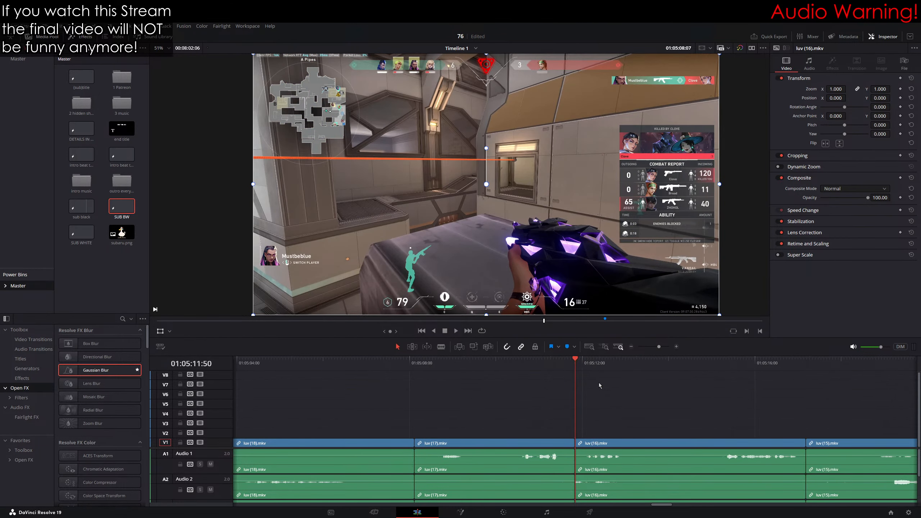
pyautogui.press('Up')
pyautogui.click(456, 330)
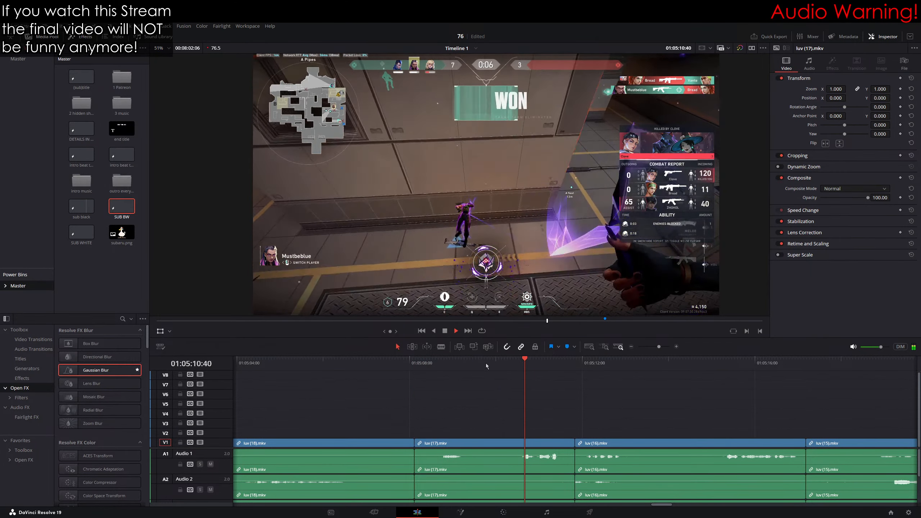
# Step: Find the first shot in luv (17).mkv and place the SUB BW subtitle above it on track V2 at 01:05:08:54
pyautogui.click(469, 363)
pyautogui.click(432, 363)
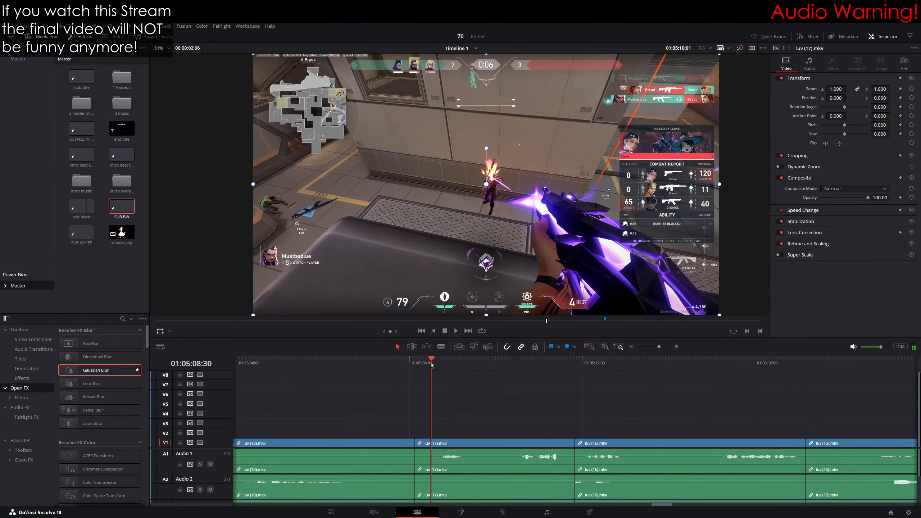
pyautogui.moveTo(432, 364); pyautogui.dragTo(447, 370)
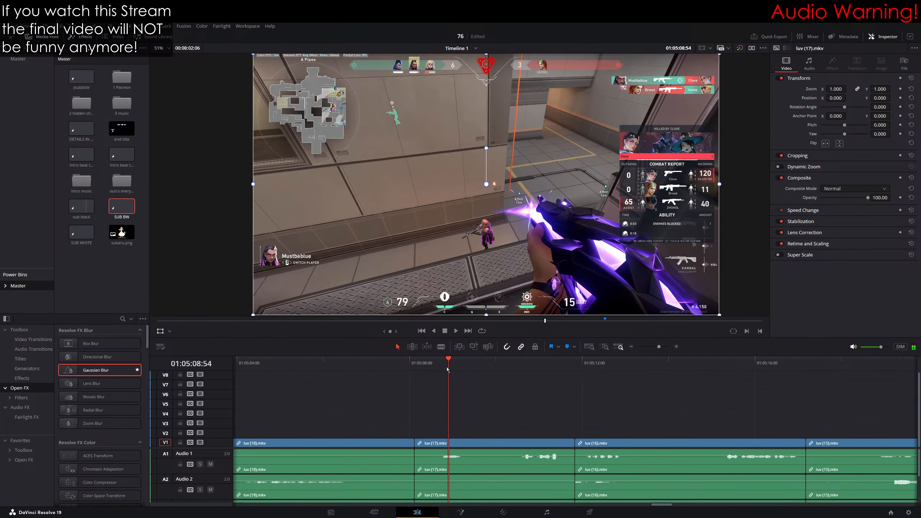
pyautogui.moveTo(122, 206); pyautogui.dragTo(448, 434)
# Step: Replace the new subtitle's text with PEW
pyautogui.click(807, 134)
pyautogui.hotkey('ctrl', 'a')
pyautogui.write('WHIFF')
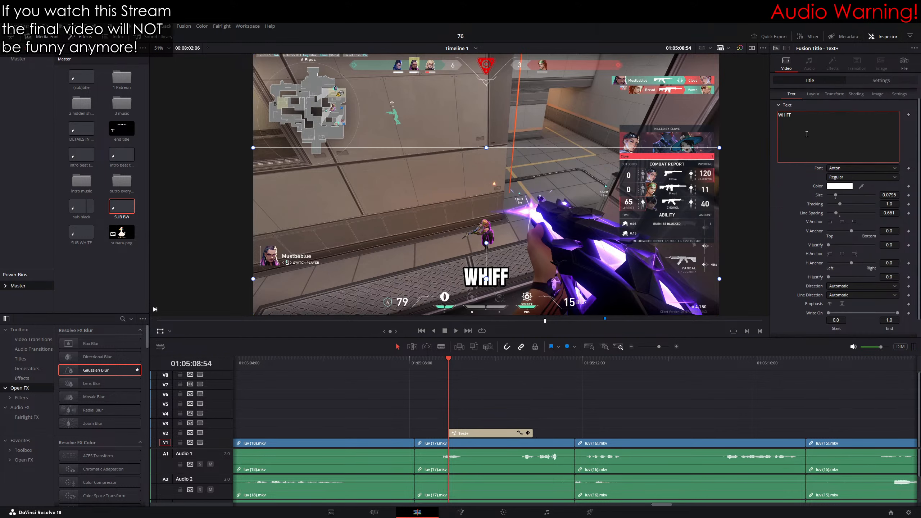
pyautogui.hotkey('ctrl', 'a')
pyautogui.press('BackSpace')
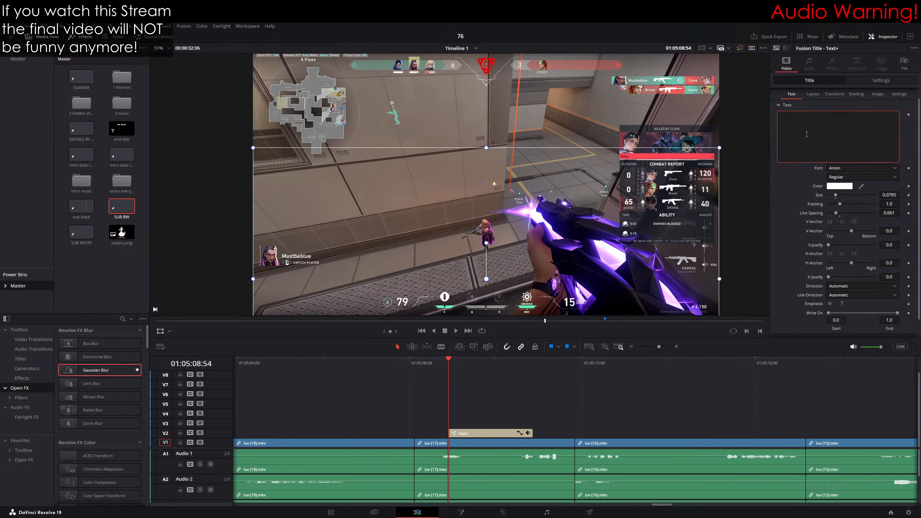
pyautogui.write('PEW')
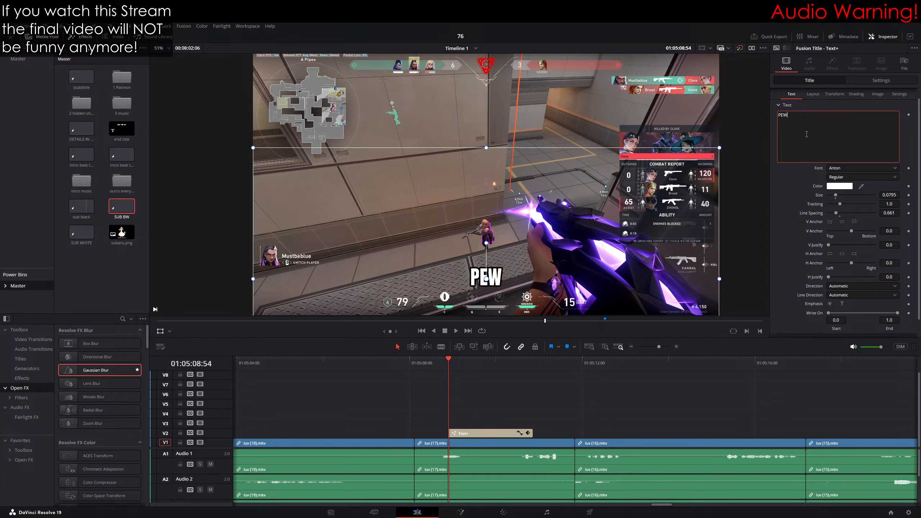
# Step: Shrink the PEW text to a zoom of about 0.157 and position it over the gun's muzzle, around X 227, Y -132
pyautogui.moveTo(253, 149); pyautogui.dragTo(472, 264)
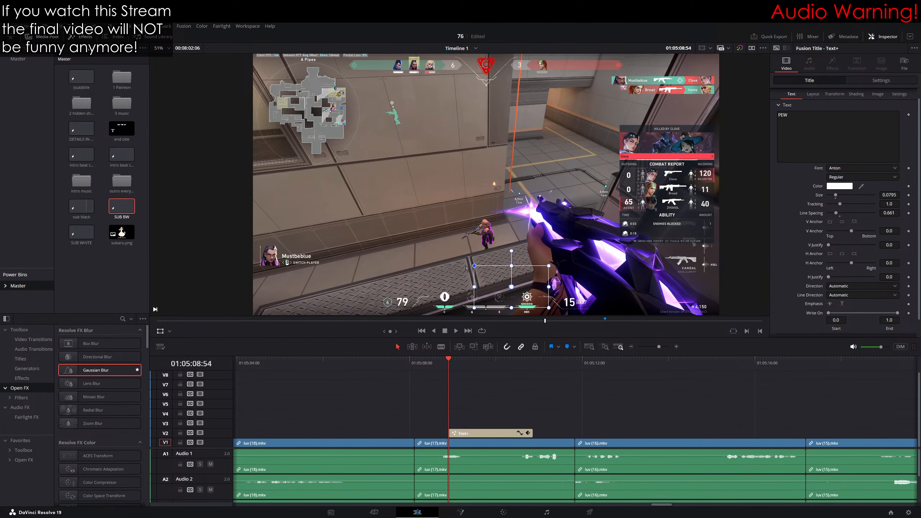
pyautogui.moveTo(550, 289); pyautogui.dragTo(568, 209)
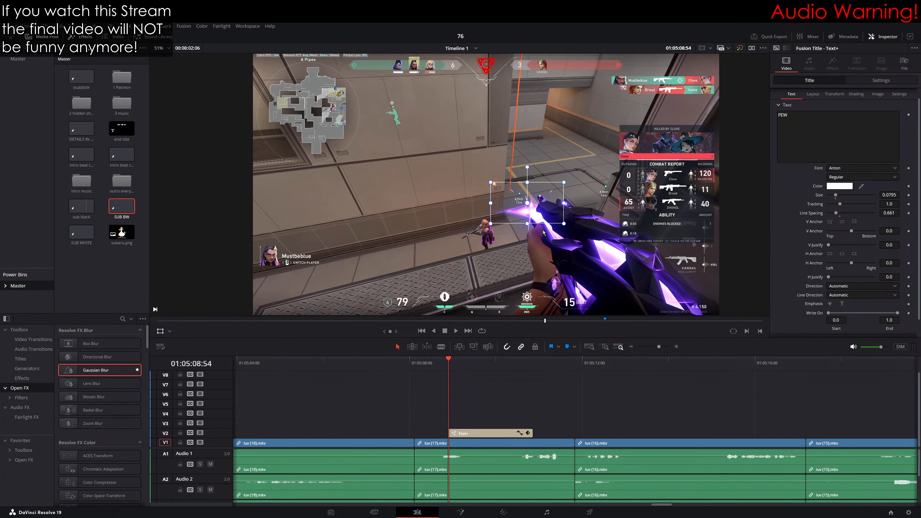
pyautogui.click(895, 81)
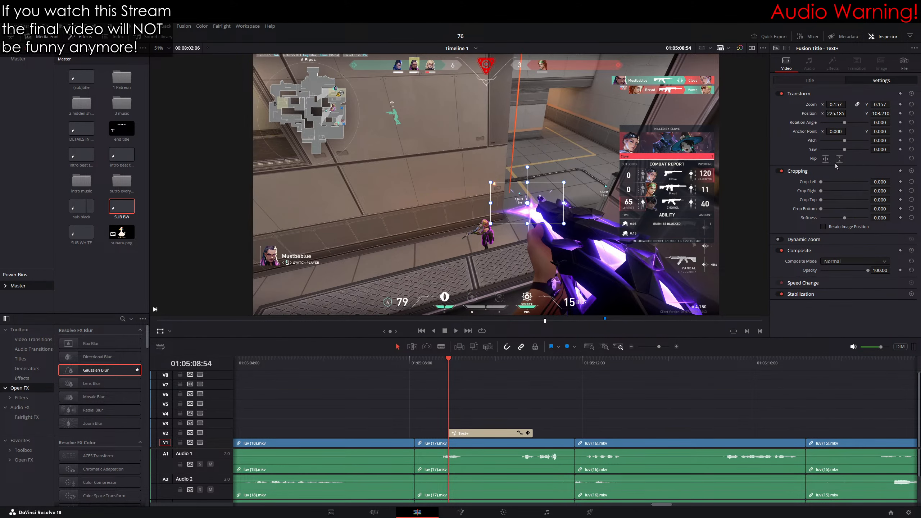
pyautogui.scroll(6, 537, 244)
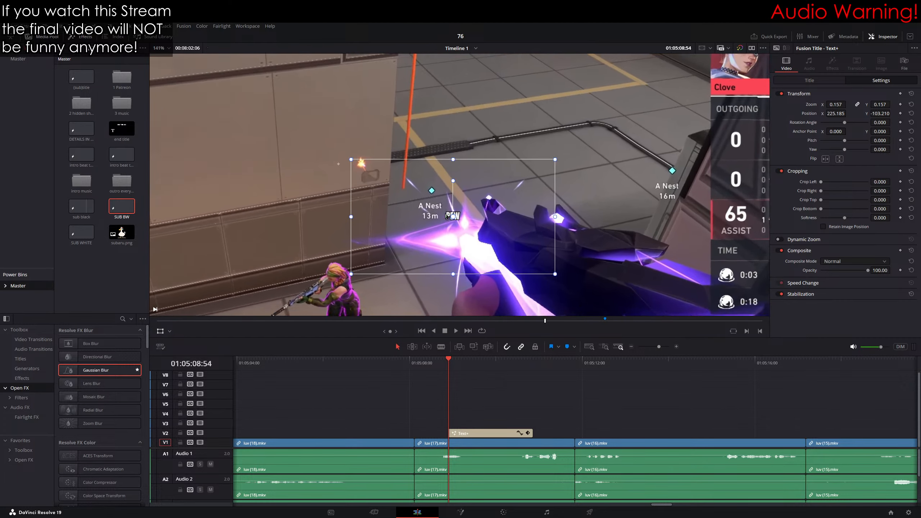
pyautogui.moveTo(465, 235); pyautogui.dragTo(466, 250)
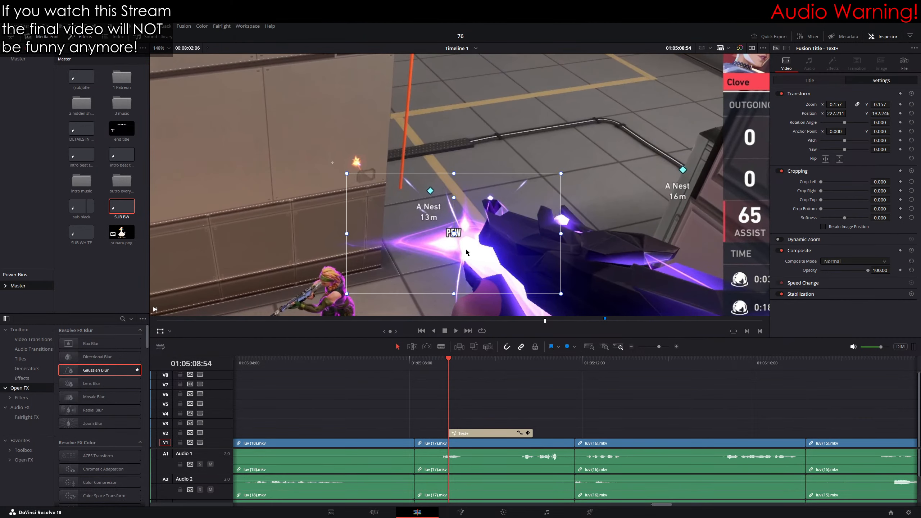
# Step: Keyframe the PEW text's position from the muzzle to the wall impact at about X 58, Y 19, and push it vertically out of frame
pyautogui.click(900, 114)
pyautogui.scroll(-3, 442, 249)
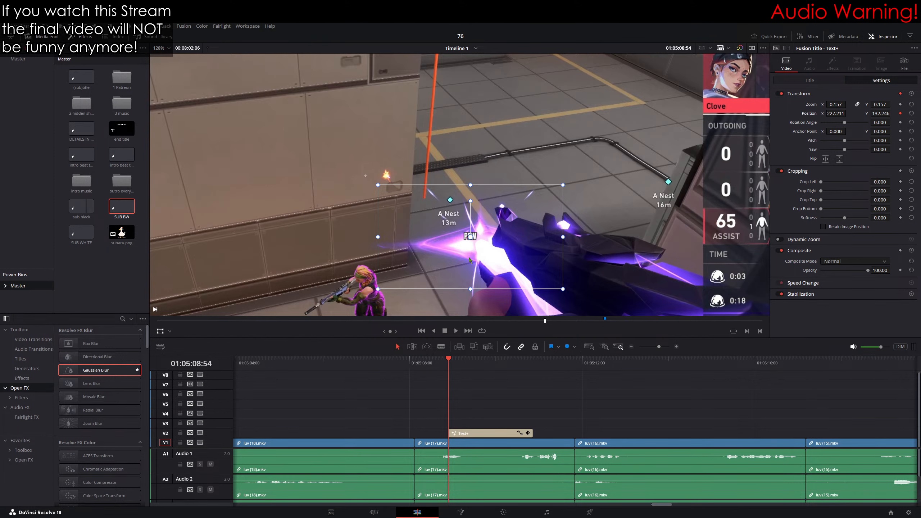
pyautogui.press('Right')
pyautogui.moveTo(502, 254); pyautogui.dragTo(416, 181)
pyautogui.press('Right')
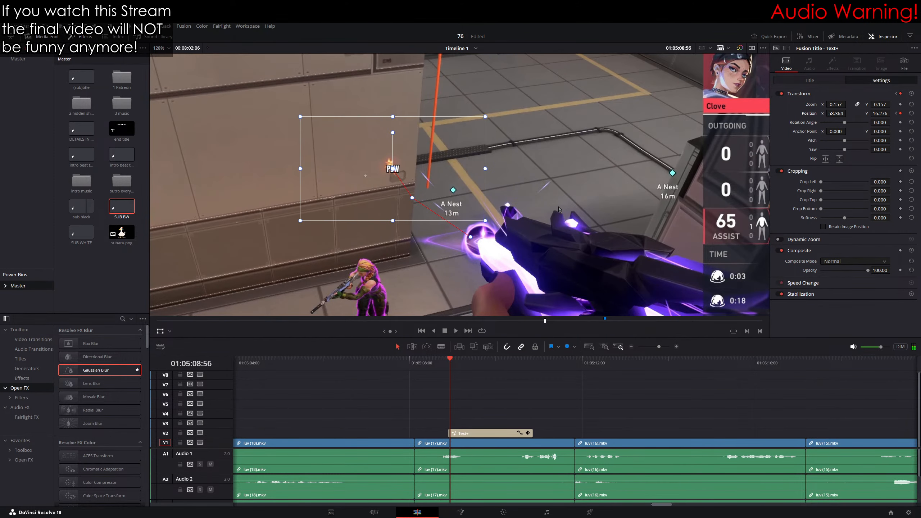
pyautogui.press('Right')
pyautogui.moveTo(484, 215); pyautogui.dragTo(485, 216)
pyautogui.scroll(-2, 525, 202)
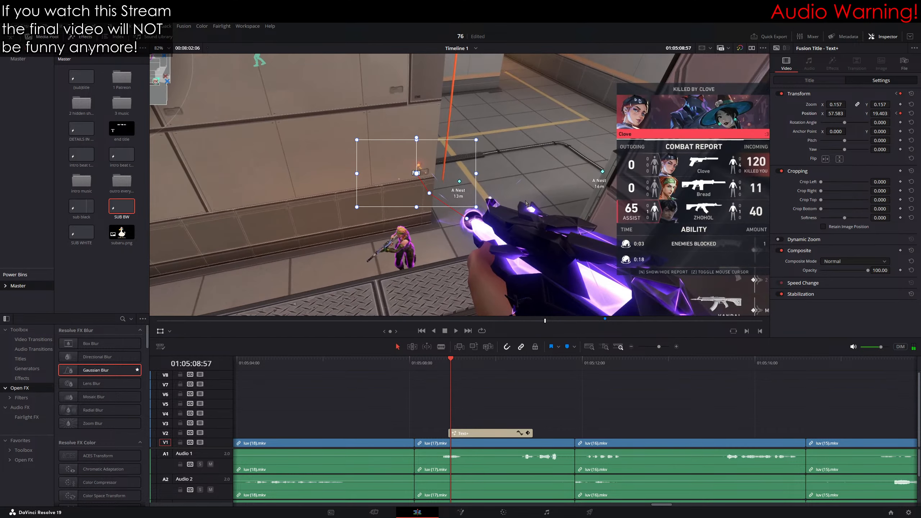
pyautogui.moveTo(875, 113); pyautogui.dragTo(893, 113)
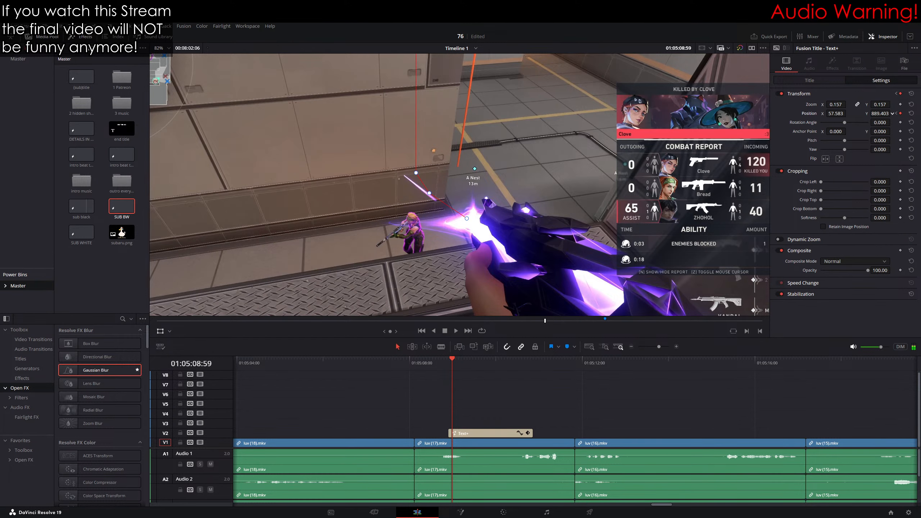
# Step: Bring PEW back for the second shot, move it to the impact at X 24.841, Y 67.937, and push it out of frame at 01:05:09:02
pyautogui.moveTo(886, 114); pyautogui.dragTo(508, 116)
pyautogui.moveTo(586, 232); pyautogui.dragTo(564, 179)
pyautogui.press('Right')
pyautogui.press('Right')
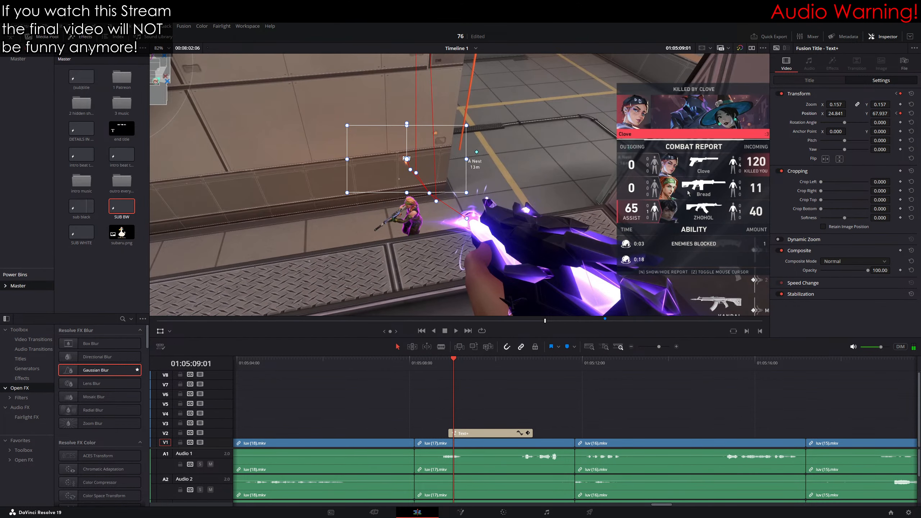
pyautogui.press('Right')
pyautogui.moveTo(878, 113); pyautogui.dragTo(893, 113)
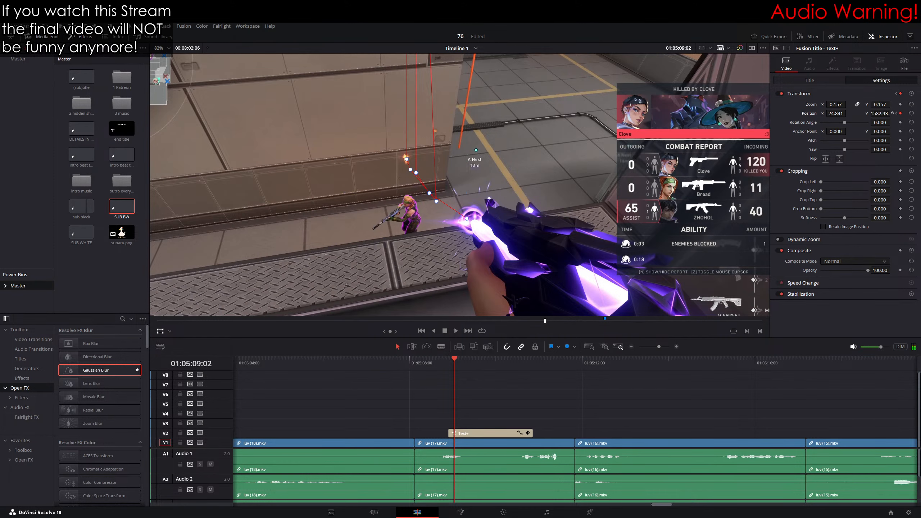
# Step: Return the PEW text to the third shot's path at 01:05:09:05, at about X 103, Y -68
pyautogui.press('Right')
pyautogui.press('Right')
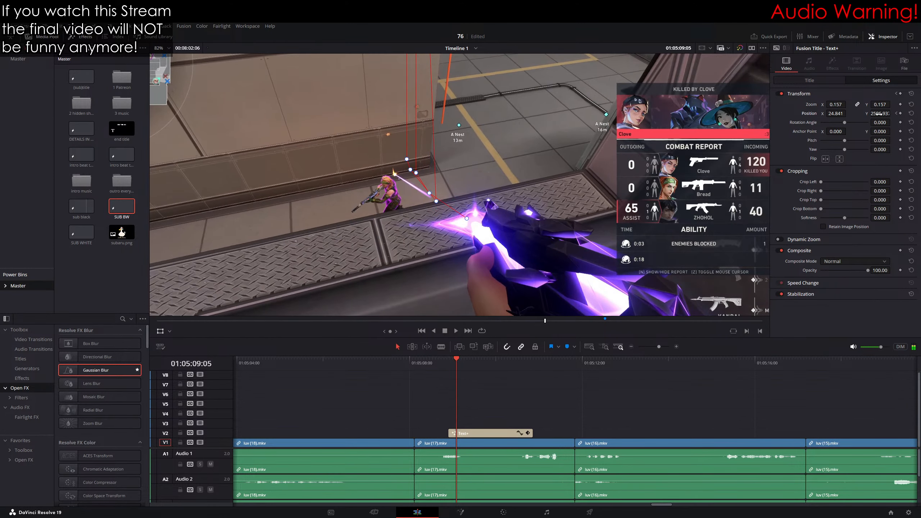
pyautogui.press('Right')
pyautogui.moveTo(887, 113); pyautogui.dragTo(889, 114)
pyautogui.scroll(2, 468, 192)
pyautogui.moveTo(475, 201); pyautogui.dragTo(507, 267)
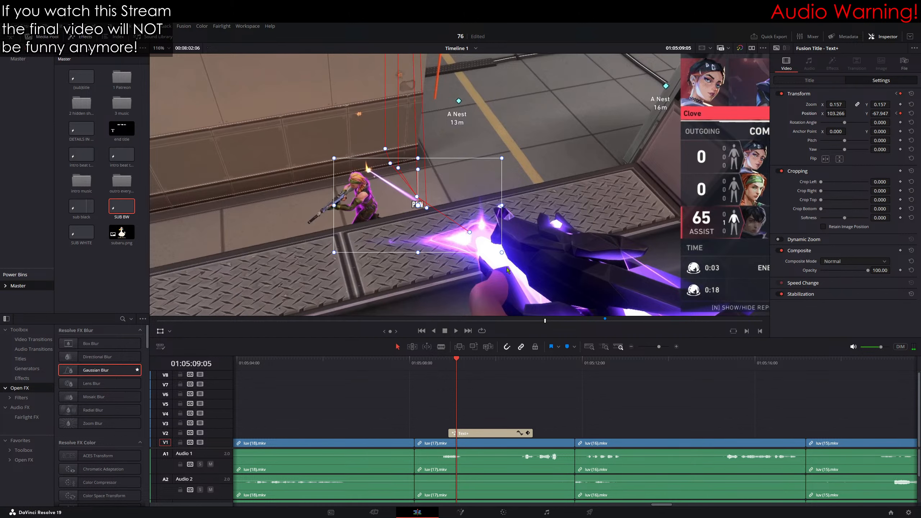
# Step: Move the PEW text onto the third shot's impact at about X -53 and push it vertically out of frame by 01:05:09:08
pyautogui.press('Right')
pyautogui.moveTo(534, 238); pyautogui.dragTo(496, 174)
pyautogui.press('Right')
pyautogui.press('Right')
pyautogui.moveTo(880, 114)
pyautogui.mouseDown()
pyautogui.moveTo(901, 114)
pyautogui.moveTo(882, 115)
pyautogui.moveTo(893, 113)
pyautogui.mouseUp()
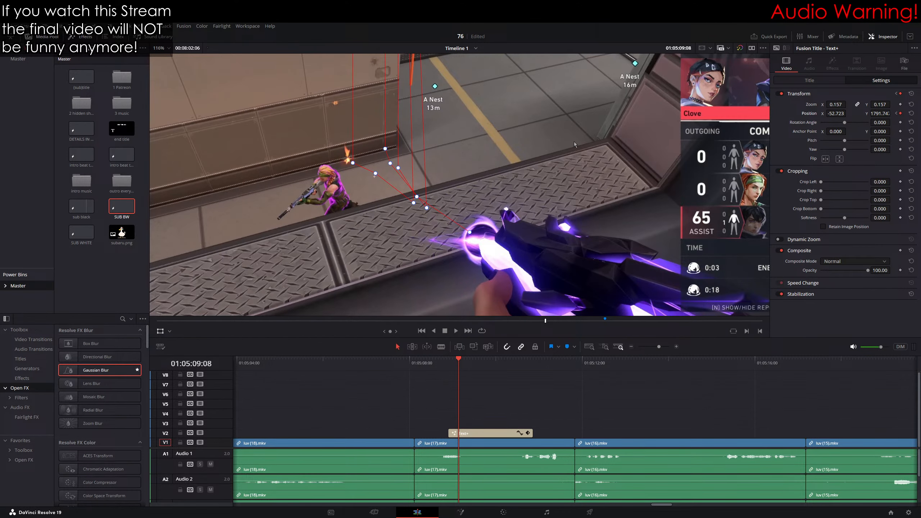
# Step: Step forward to the frame before the fourth shot, 01:05:09:11, and keyframe the PEW text's out-of-frame position there
pyautogui.moveTo(513, 153); pyautogui.dragTo(594, 149)
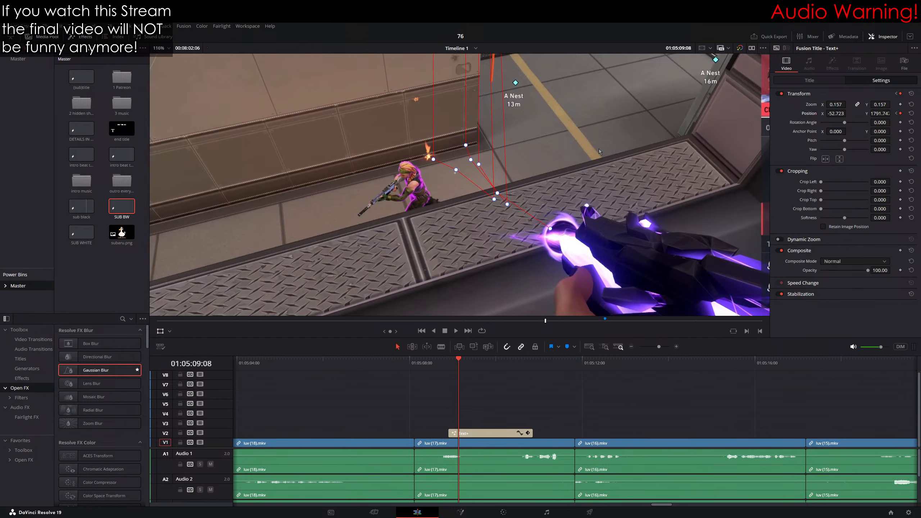
pyautogui.scroll(-10, 573, 139)
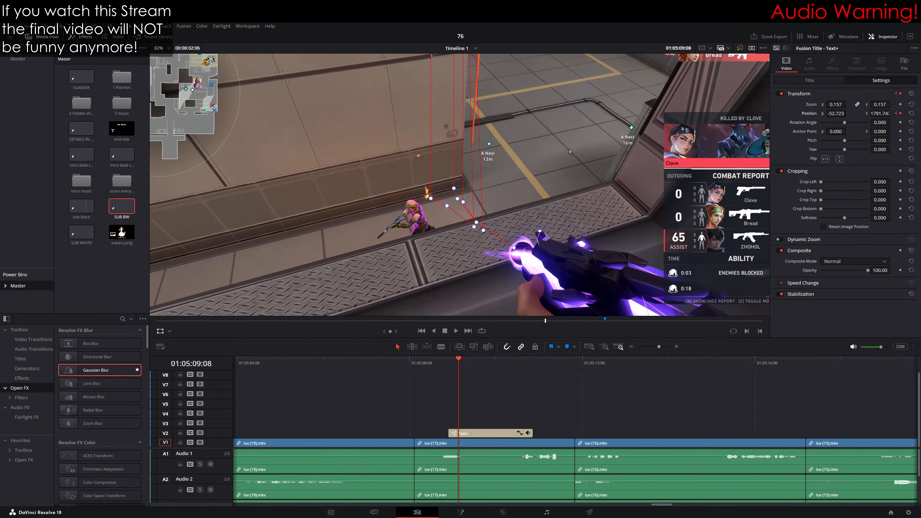
pyautogui.scroll(10, 569, 152)
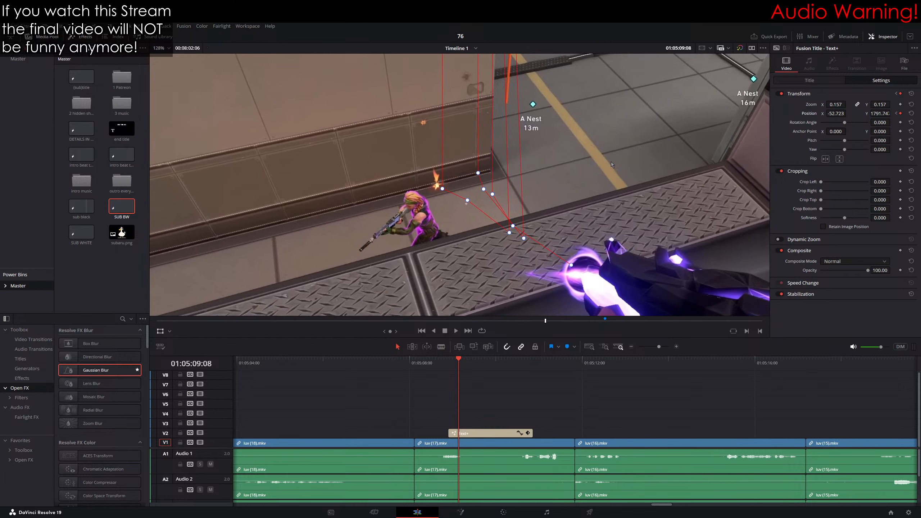
pyautogui.press('Right')
pyautogui.press('Right')
pyautogui.press('Right')
pyautogui.press('Right')
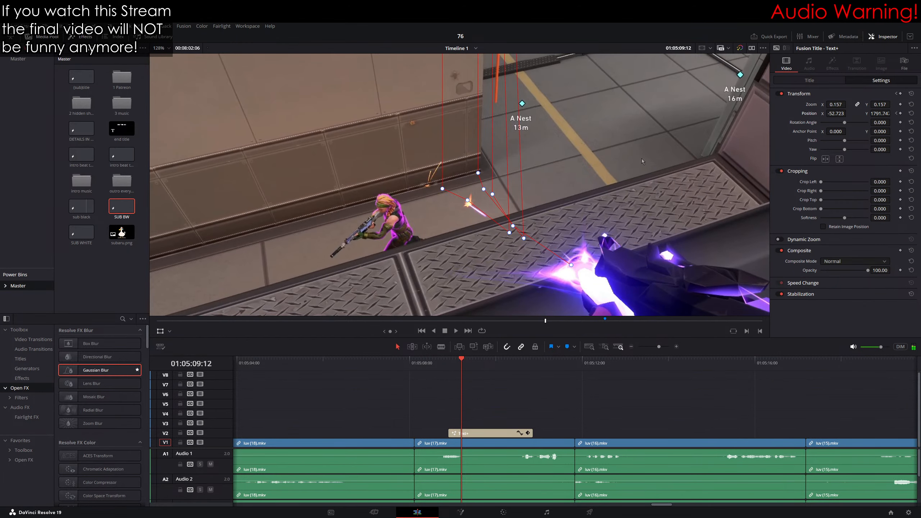
pyautogui.press('Left')
pyautogui.click(900, 114)
# Step: Bring PEW back for the fourth shot, place it on the impact near X 3.6, Y 2.9, and push it out of frame at 01:05:09:15
pyautogui.press('Right')
pyautogui.moveTo(880, 114); pyautogui.dragTo(669, 225)
pyautogui.press('Right')
pyautogui.press('Right')
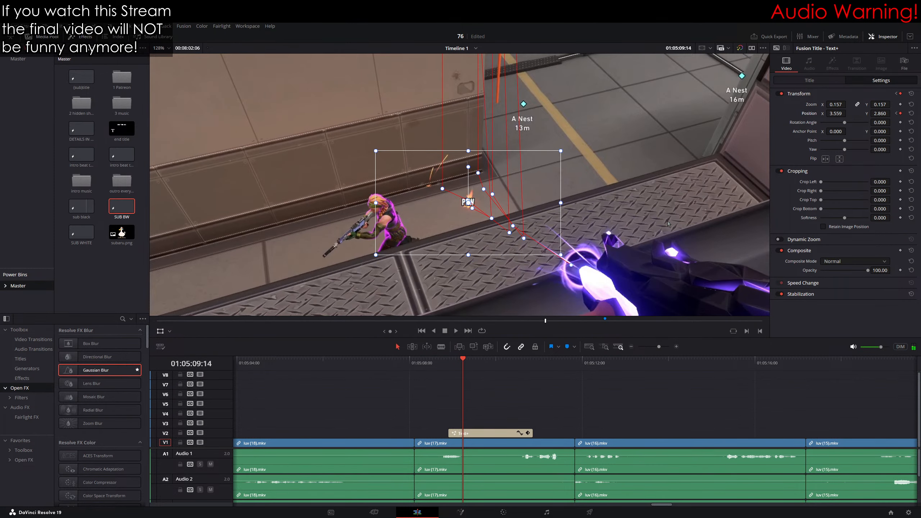
pyautogui.press('Right')
pyautogui.moveTo(881, 114); pyautogui.dragTo(892, 113)
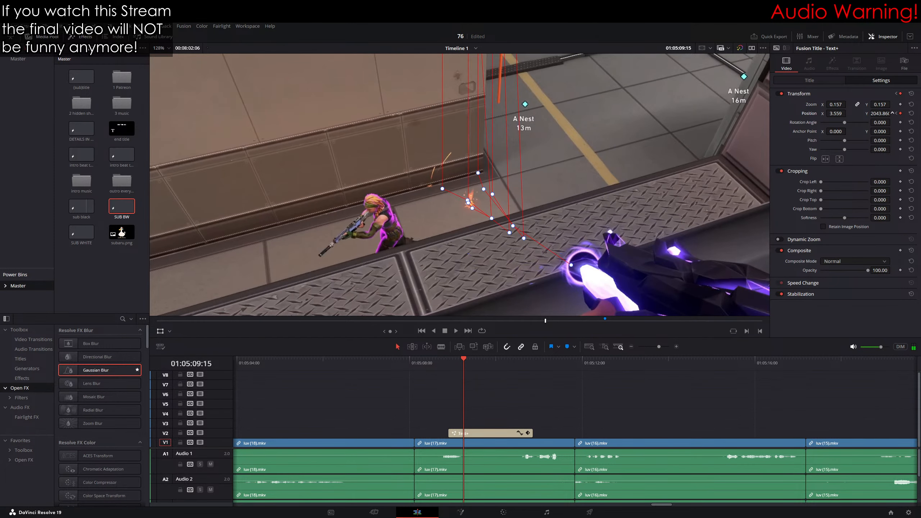
# Step: Bring PEW back at 01:05:09:18 for the fifth shot and move it from the shot's path to the impact at X 80.165, Y 50.606
pyautogui.press('Right')
pyautogui.press('Right')
pyautogui.press('Right')
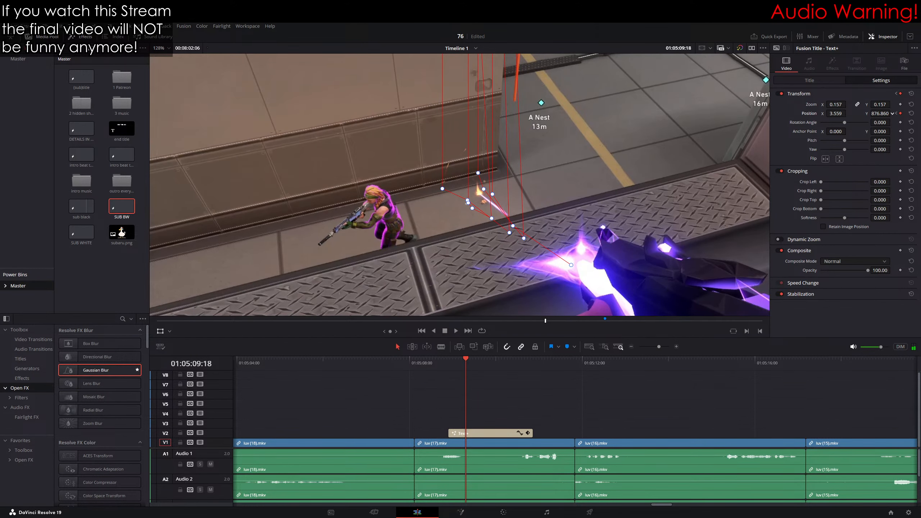
pyautogui.moveTo(880, 113); pyautogui.dragTo(870, 114)
pyautogui.moveTo(527, 180); pyautogui.dragTo(612, 235)
pyautogui.press('Right')
pyautogui.moveTo(612, 235); pyautogui.dragTo(563, 182)
pyautogui.press('Right')
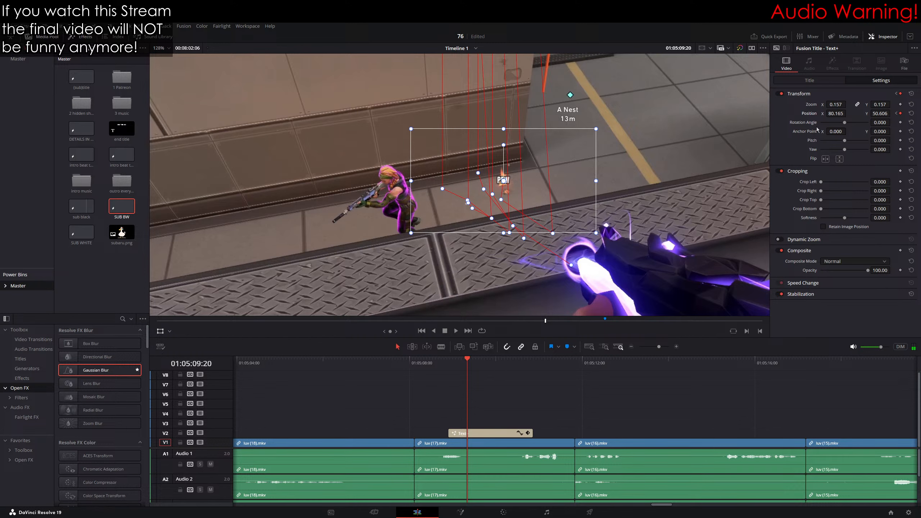
# Step: Push the PEW text vertically out of frame to about Y 3004.6 and hold it there until the next shot at 01:05:09:24
pyautogui.press('Right')
pyautogui.moveTo(881, 113); pyautogui.dragTo(894, 113)
pyautogui.press('Right')
pyautogui.press('Right')
pyautogui.press('Right')
pyautogui.press('Left')
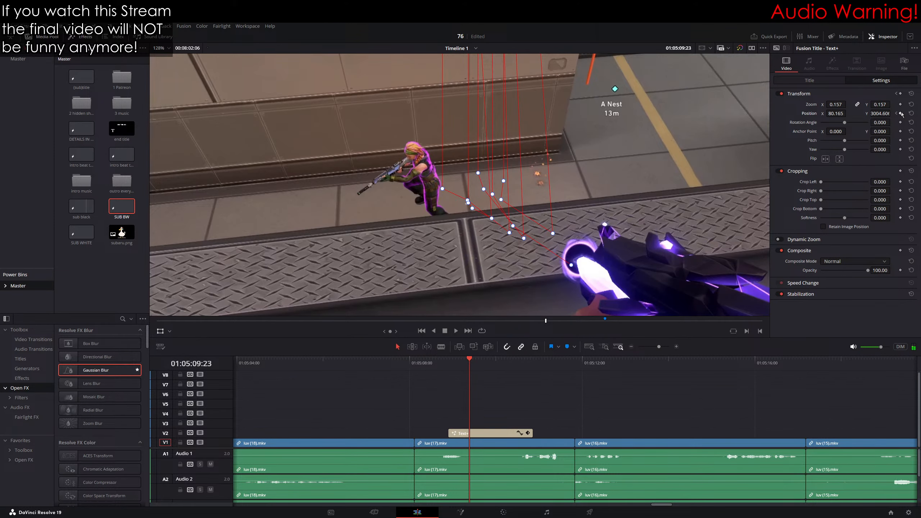
pyautogui.press('Right')
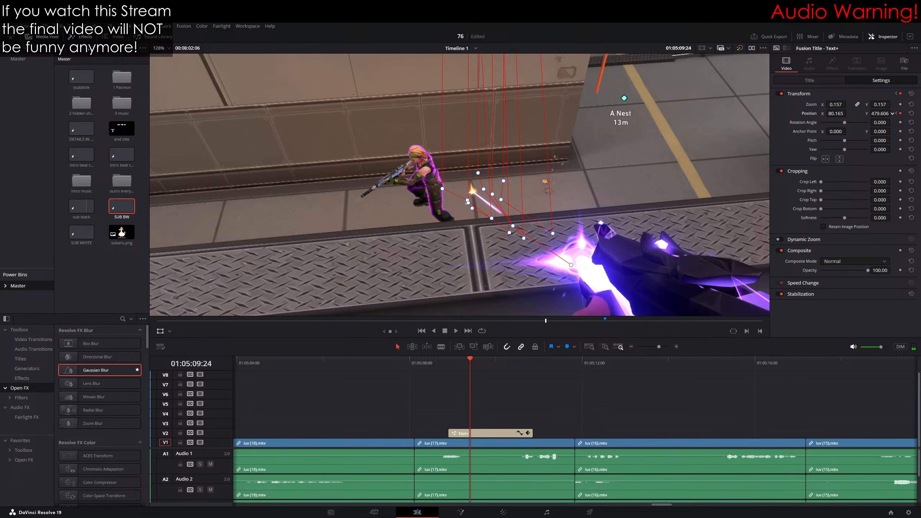
# Step: Bring PEW back at 01:05:09:24, follow the sixth shot to about X 43, Y 23, and push it out of frame at 01:05:09:27
pyautogui.moveTo(893, 113); pyautogui.dragTo(890, 113)
pyautogui.moveTo(558, 156); pyautogui.dragTo(536, 186)
pyautogui.press('Right')
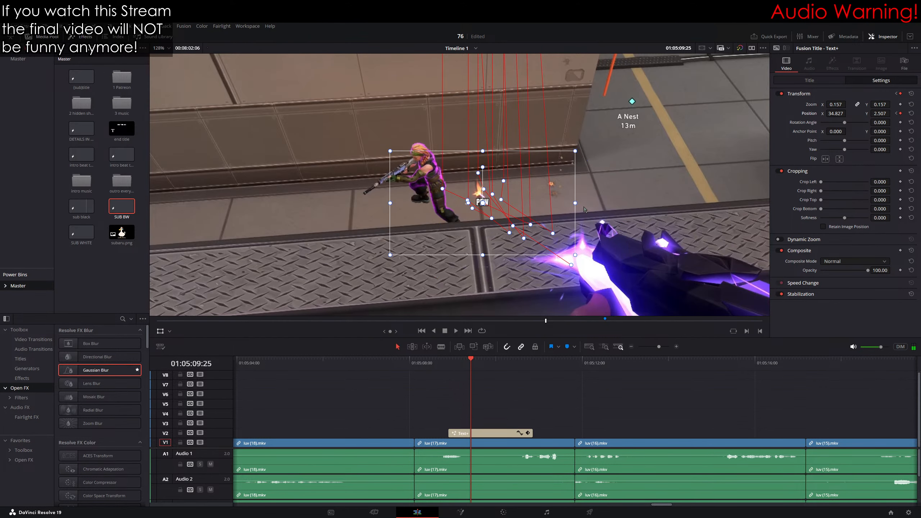
pyautogui.press('Right')
pyautogui.press('Right')
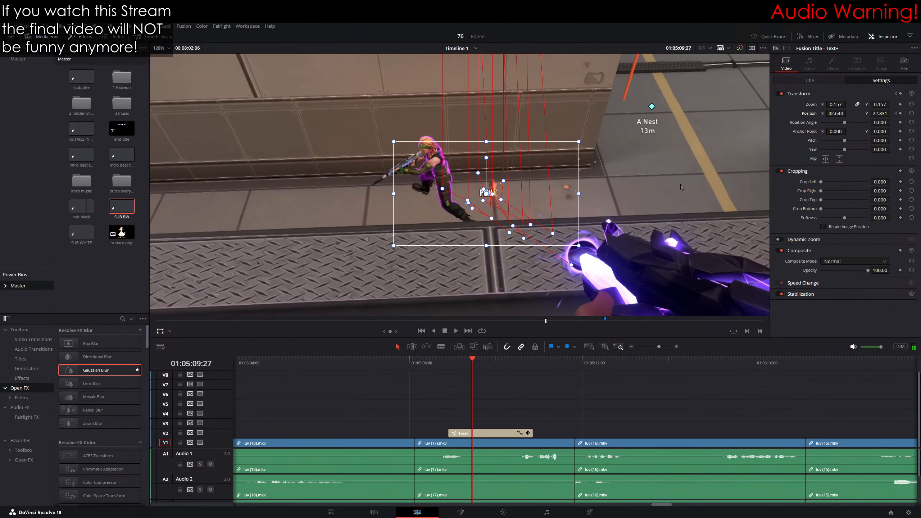
pyautogui.moveTo(884, 113); pyautogui.dragTo(893, 113)
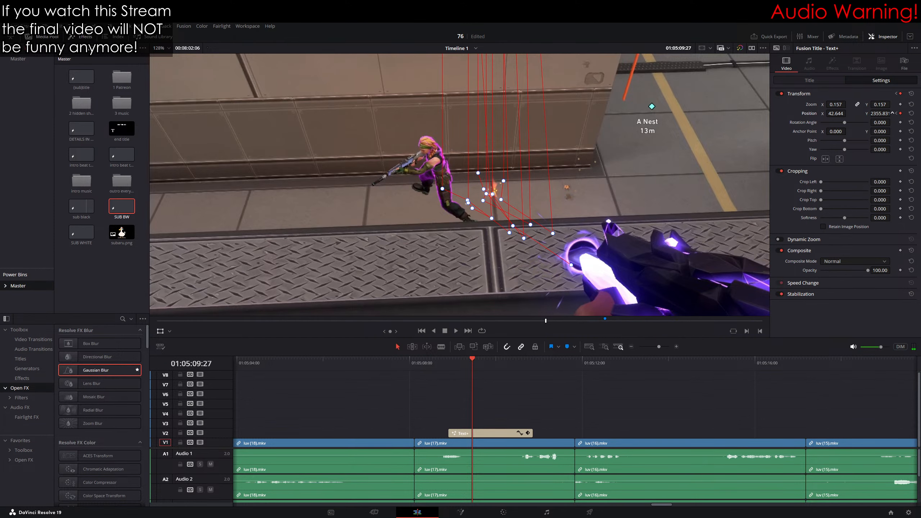
# Step: Bring PEW back for the seventh shot at X 106.743, Y -41.774 and move it to the impact at X 21.538, Y 30.924
pyautogui.press('Right')
pyautogui.press('Right')
pyautogui.press('Right')
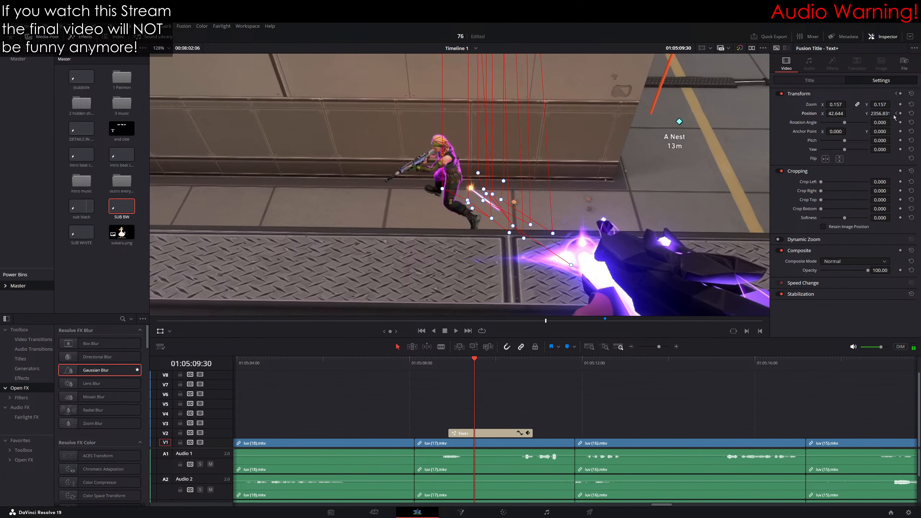
pyautogui.moveTo(893, 116); pyautogui.dragTo(882, 113)
pyautogui.moveTo(487, 239); pyautogui.dragTo(515, 223)
pyautogui.press('Right')
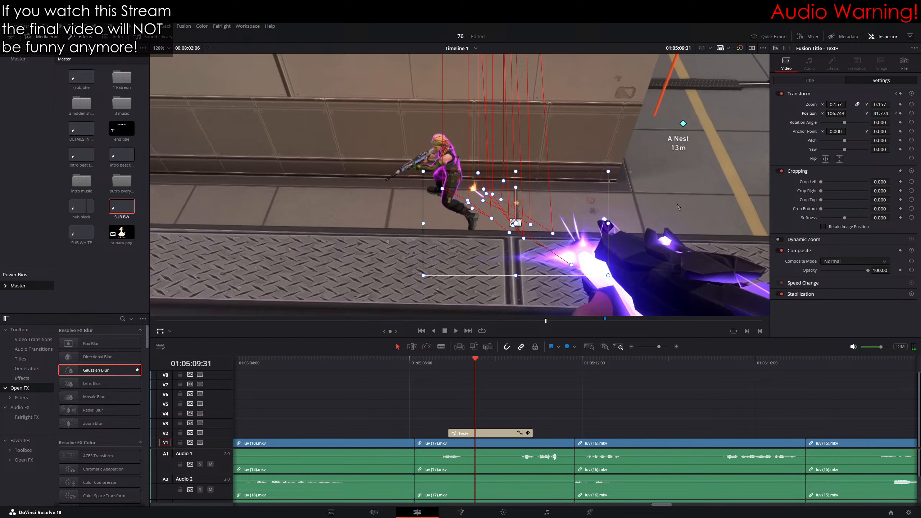
pyautogui.moveTo(678, 205); pyautogui.dragTo(655, 180)
pyautogui.press('Right')
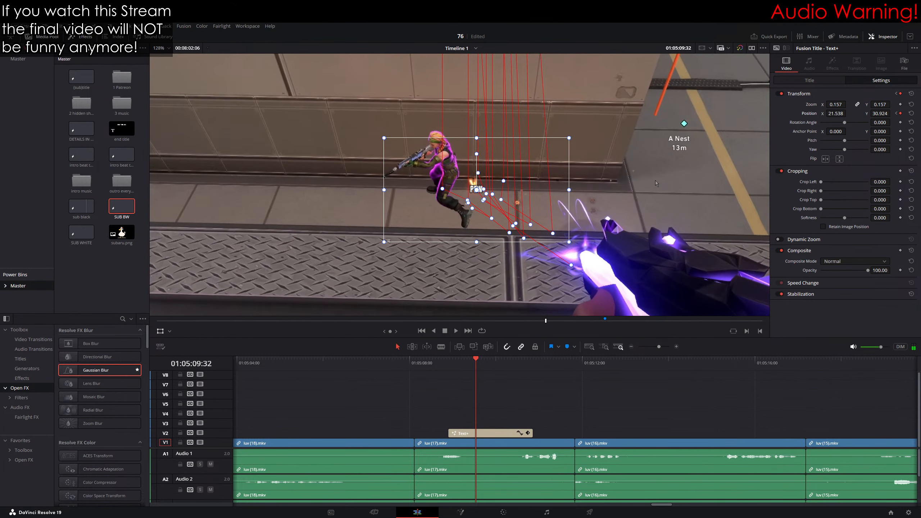
# Step: Compare larger sizes for the PEW text around the seventh shot, then shrink it to a zoom of 0.087
pyautogui.press('Left')
pyautogui.press('Left')
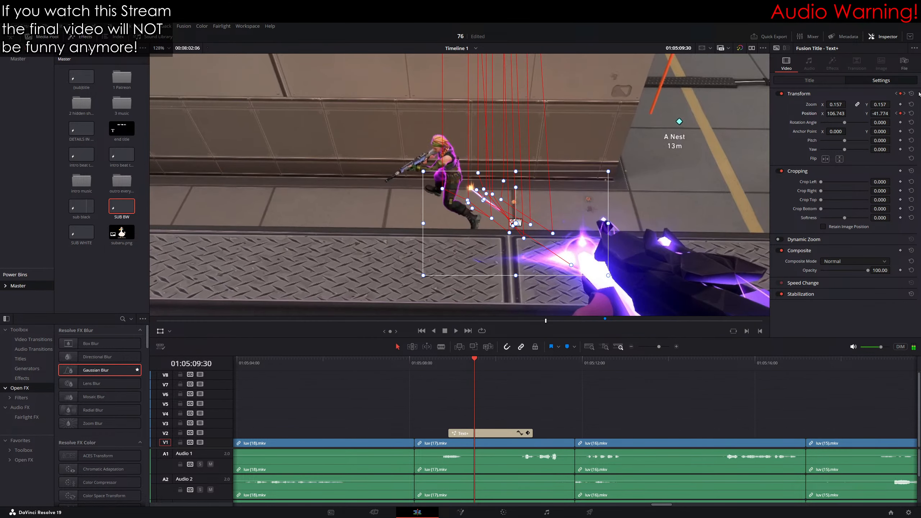
pyautogui.moveTo(882, 104); pyautogui.dragTo(893, 104)
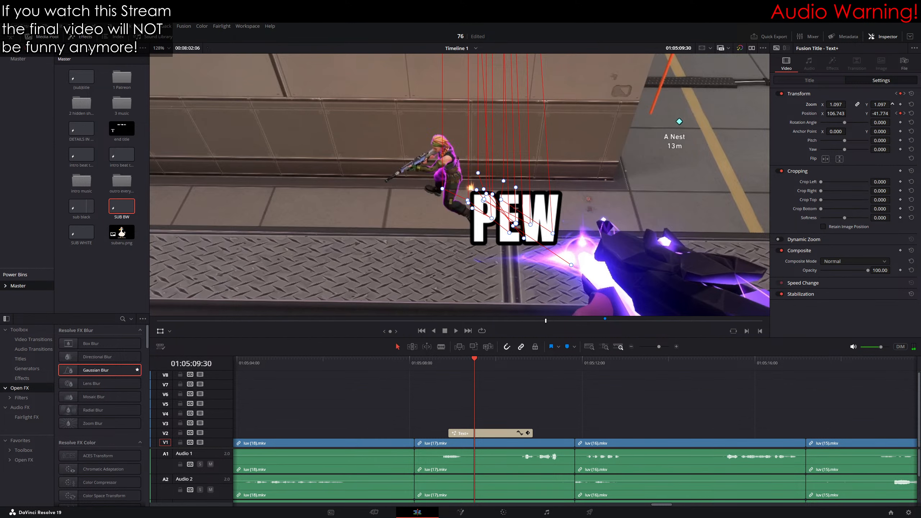
pyautogui.press('Right')
pyautogui.press('Right')
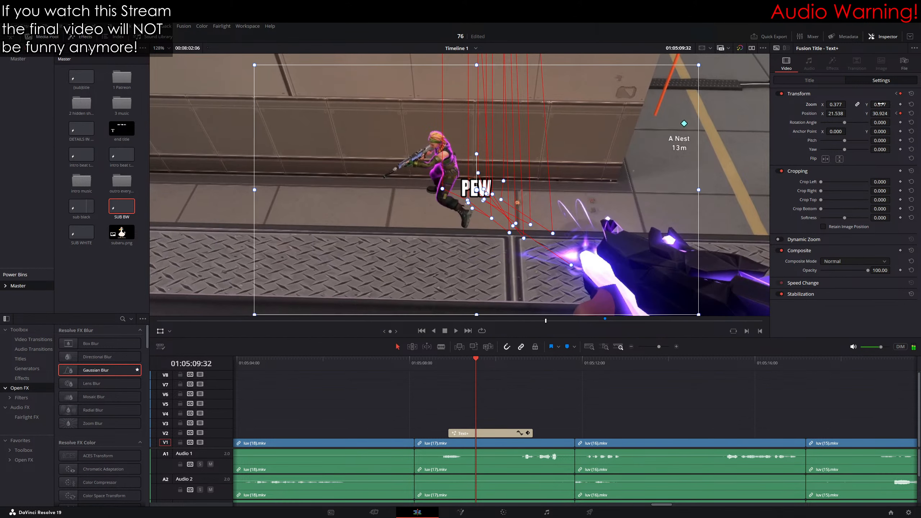
pyautogui.moveTo(881, 104); pyautogui.dragTo(893, 113)
# Step: Push PEW vertically out of frame to about Y 2044.9 at 01:05:09:33 and hold it there until the eighth shot at 01:05:09:36
pyautogui.press('Right')
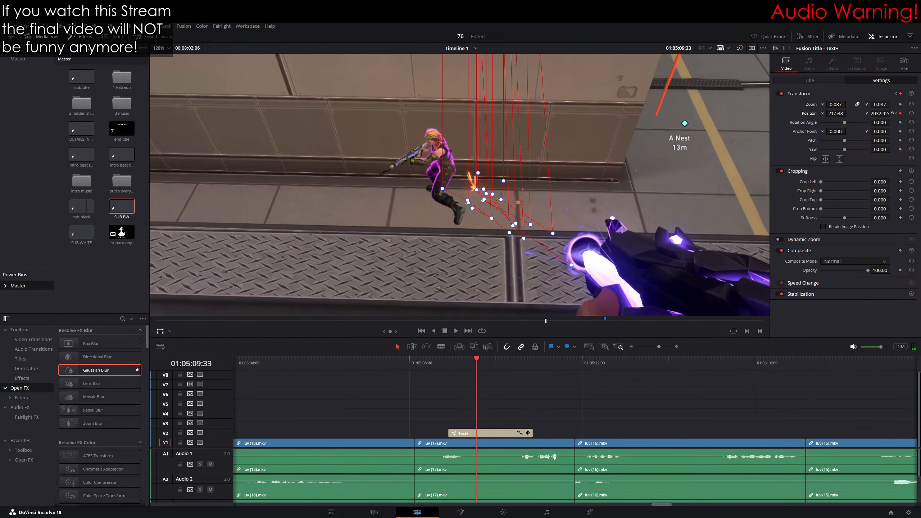
pyautogui.press('Right')
pyautogui.press('Right')
pyautogui.press('Right')
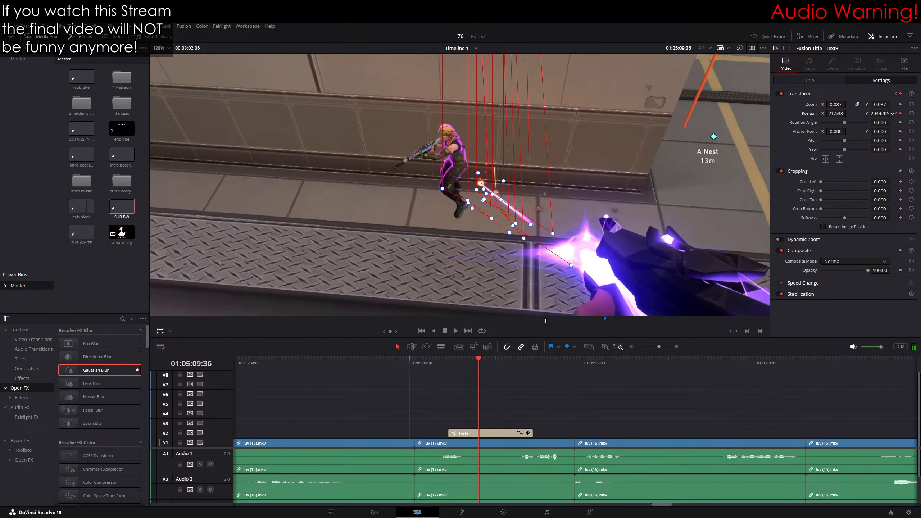
# Step: Bring PEW back at 01:05:09:36 and follow the eighth shot to its impact at about X 83.3, Y 42.6
pyautogui.moveTo(899, 113); pyautogui.dragTo(881, 113)
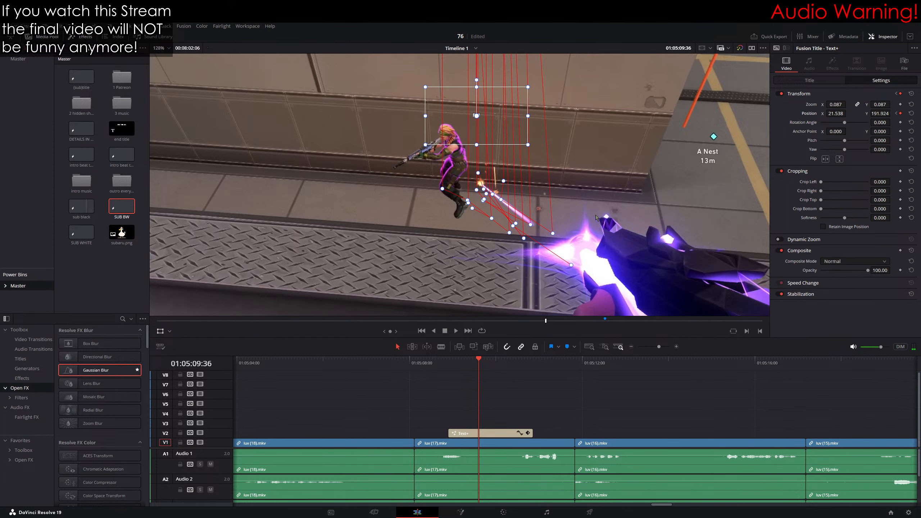
pyautogui.moveTo(480, 120); pyautogui.dragTo(525, 212)
pyautogui.moveTo(651, 301); pyautogui.dragTo(652, 304)
pyautogui.press('Right')
pyautogui.moveTo(632, 255); pyautogui.dragTo(615, 214)
pyautogui.press('Right')
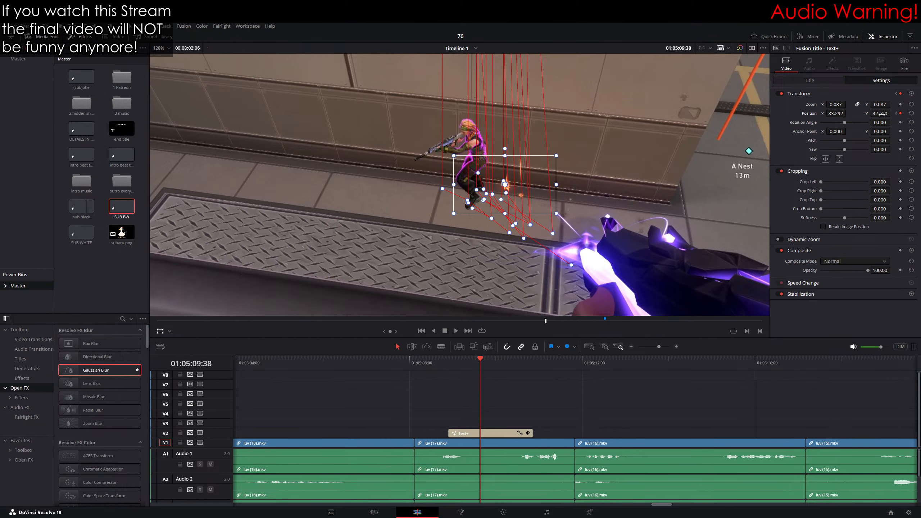
# Step: Push PEW out of frame to about Y 2242.6 at 01:05:09:39 and hold it there until the ninth shot
pyautogui.press('Right')
pyautogui.moveTo(881, 113); pyautogui.dragTo(907, 113)
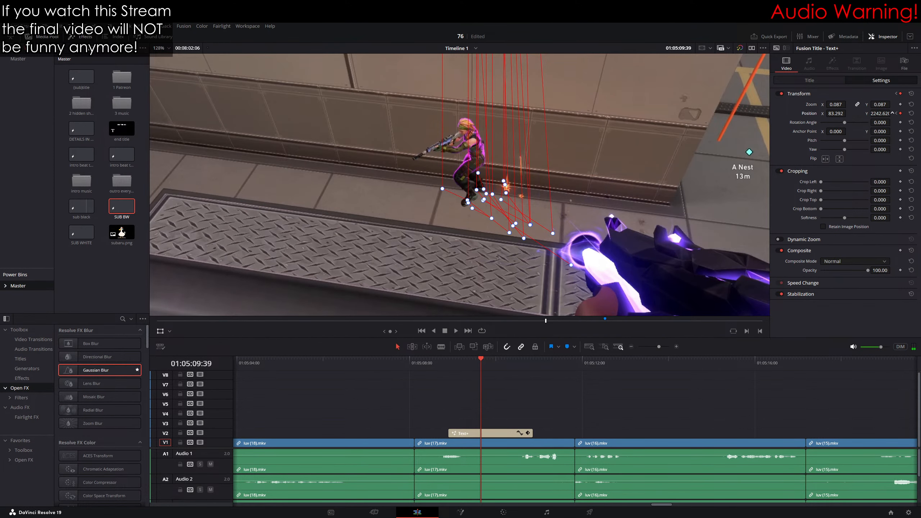
pyautogui.press('Right')
pyautogui.press('Right')
pyautogui.press('Right')
pyautogui.press('Right')
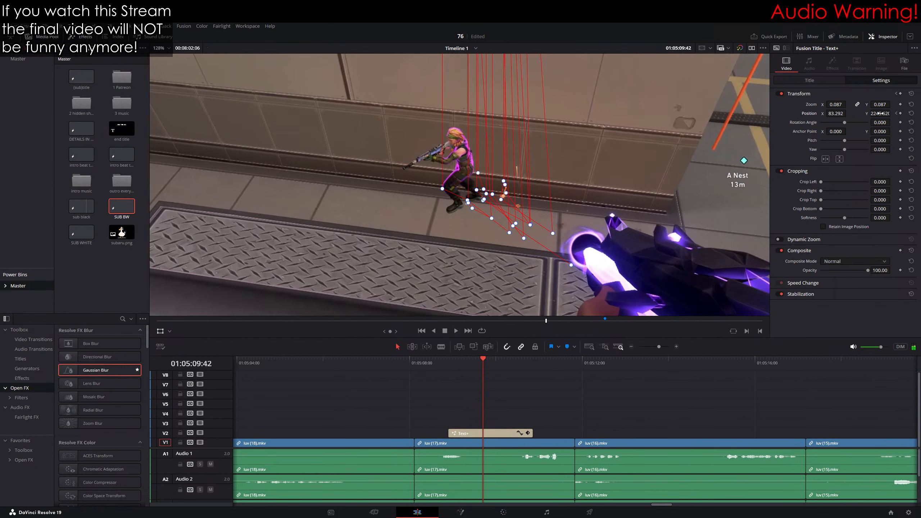
pyautogui.press('Left')
pyautogui.press('Right')
# Step: Bring PEW back into frame for the ninth shot and follow it to about X 18.4, Y -19.2 at 01:05:09:45
pyautogui.moveTo(880, 114); pyautogui.dragTo(782, 114)
pyautogui.moveTo(646, 205); pyautogui.dragTo(658, 156)
pyautogui.press('Right')
pyautogui.moveTo(646, 210); pyautogui.dragTo(601, 184)
pyautogui.press('Right')
pyautogui.press('Right')
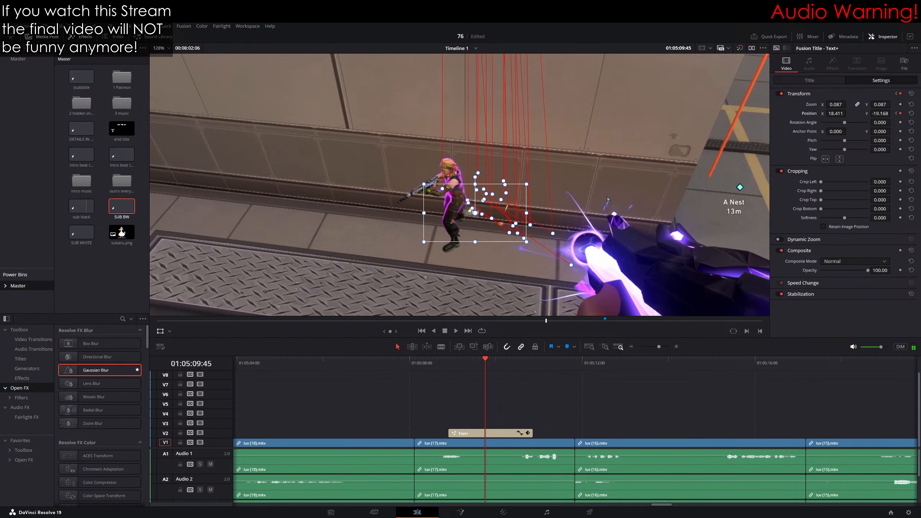
# Step: Push PEW out of frame to about Y 2446.5 at 01:05:09:46 and keyframe that position just before the tenth shot
pyautogui.moveTo(881, 114); pyautogui.dragTo(892, 113)
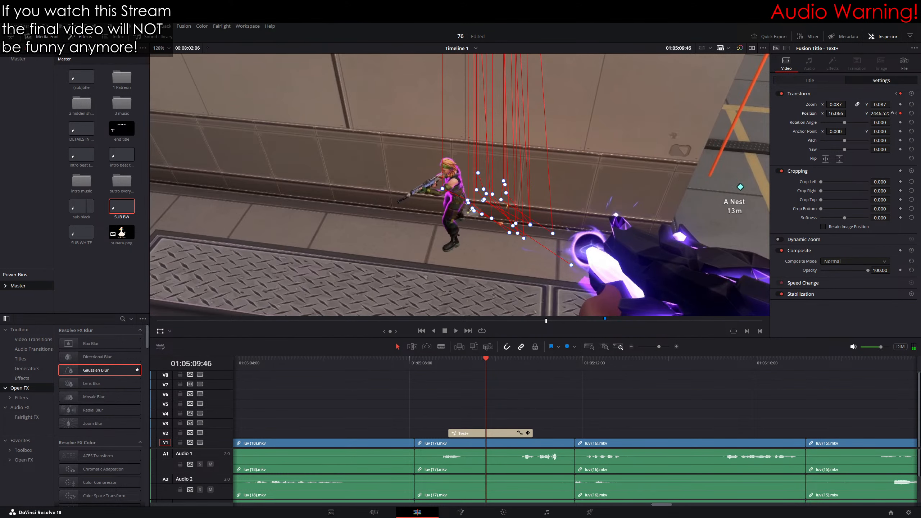
pyautogui.press('Right')
pyautogui.press('Right')
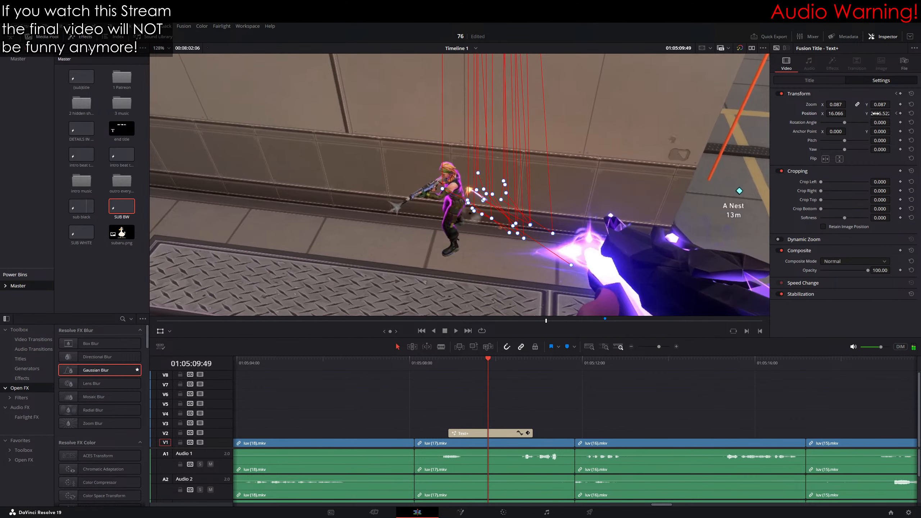
pyautogui.click(901, 114)
# Step: Bring PEW back for the tenth shot and move it along the shot's path to the impact at about X 9.4, Y 31.3
pyautogui.press('Right')
pyautogui.moveTo(896, 113); pyautogui.dragTo(893, 114)
pyautogui.moveTo(474, 112); pyautogui.dragTo(486, 201)
pyautogui.press('Right')
pyautogui.moveTo(608, 234); pyautogui.dragTo(598, 229)
pyautogui.scroll(2, 670, 203)
pyautogui.moveTo(670, 204); pyautogui.dragTo(662, 197)
pyautogui.press('Right')
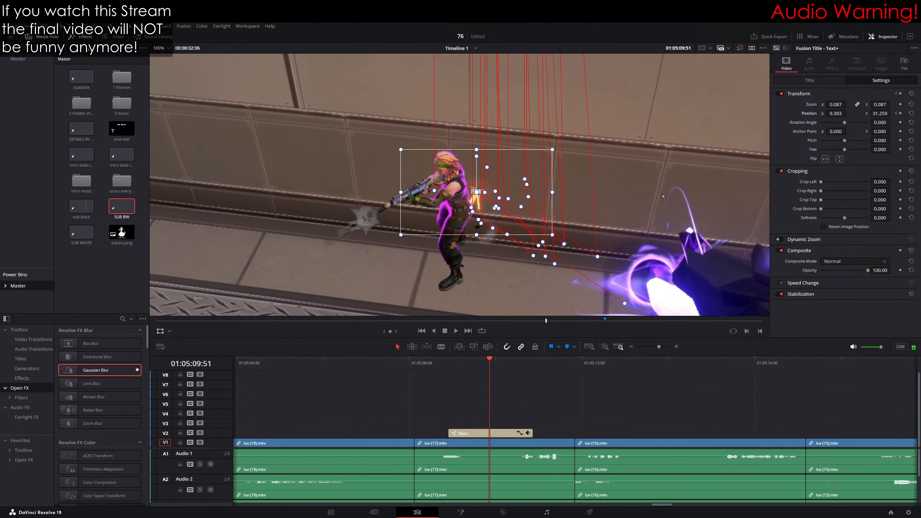
# Step: Push PEW out of frame to about Y 3227.3 at 01:05:09:51 and advance to 01:05:09:54
pyautogui.moveTo(878, 113); pyautogui.dragTo(892, 113)
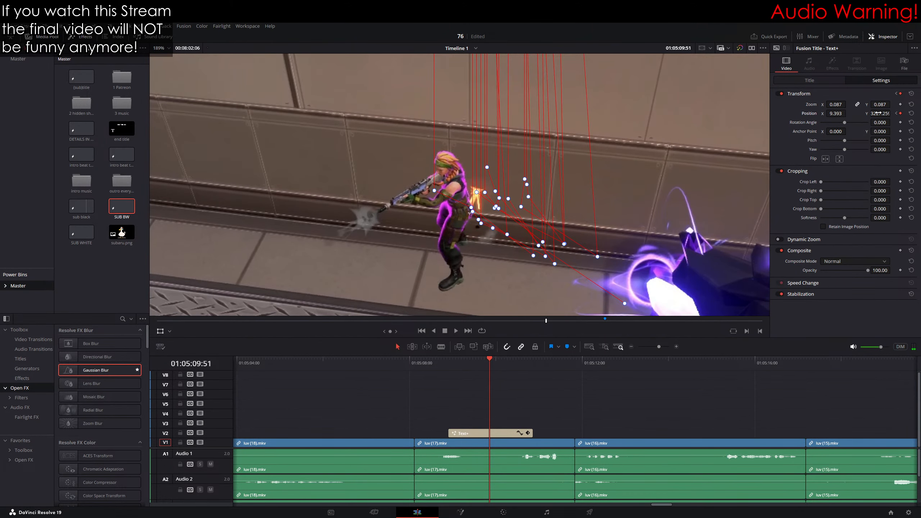
pyautogui.press('Right')
pyautogui.press('Right')
pyautogui.press('Right')
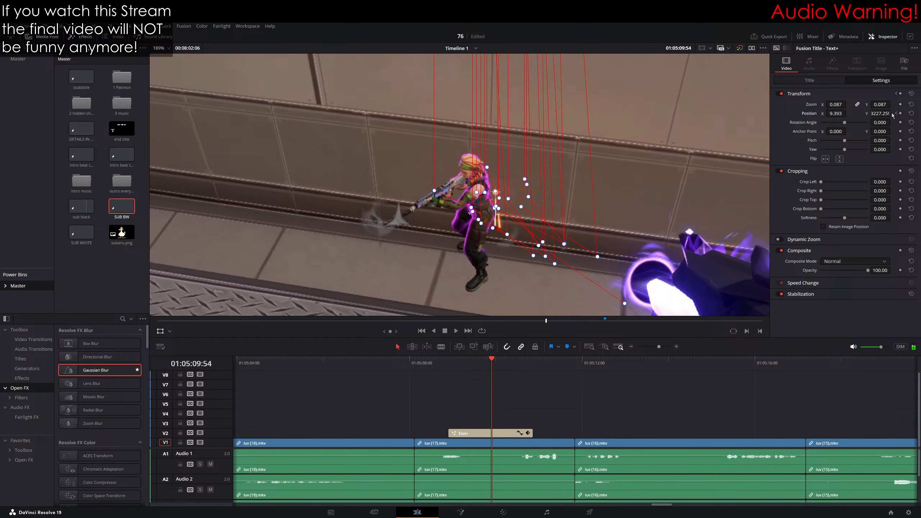
# Step: Keyframe the title's off-screen position at 01:05:09:54, and bring it to X 131.611, Y -41.326 at 01:05:09:55
pyautogui.click(901, 113)
pyautogui.press('Right')
pyautogui.moveTo(882, 114); pyautogui.dragTo(861, 114)
pyautogui.moveTo(658, 170); pyautogui.dragTo(729, 125)
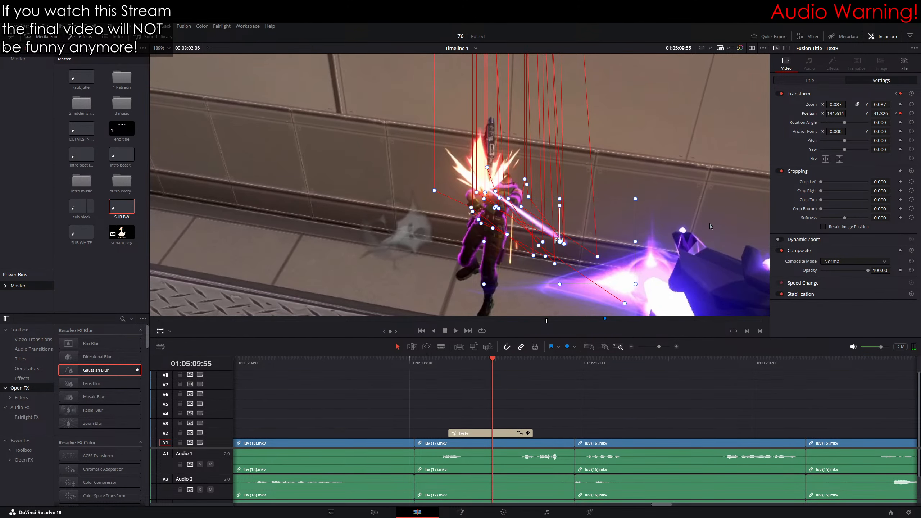
# Step: Keyframe the title frame by frame toward the enemy, with X 39.022, Y 34.333 at 01:05:09:56, and move it out of frame at 01:05:09:58
pyautogui.press('Right')
pyautogui.moveTo(710, 223); pyautogui.dragTo(646, 171)
pyautogui.press('Right')
pyautogui.moveTo(672, 204); pyautogui.dragTo(657, 192)
pyautogui.press('Right')
pyautogui.moveTo(870, 120); pyautogui.dragTo(891, 114)
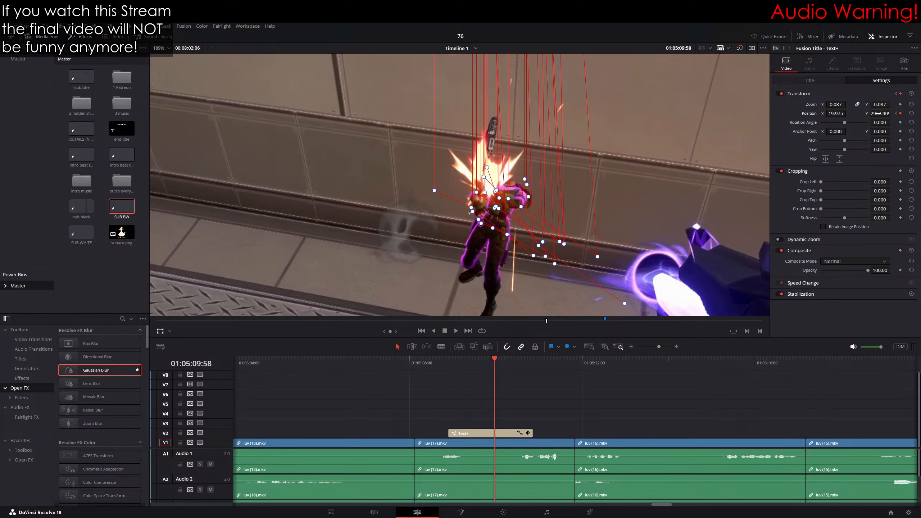
# Step: Add position keyframes that hold the title out of frame up to 01:05:10:00
pyautogui.press('Right')
pyautogui.click(900, 114)
pyautogui.press('Right')
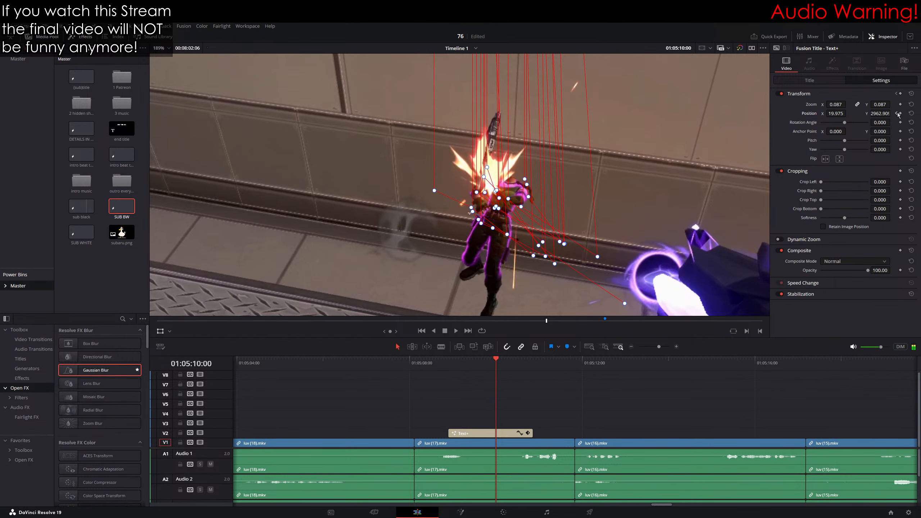
pyautogui.click(900, 114)
# Step: Bring the title back into frame just after 01:05:10:00 and reposition it along the next shot
pyautogui.press('Right')
pyautogui.press('Left')
pyautogui.press('Right')
pyautogui.moveTo(881, 113); pyautogui.dragTo(707, 114)
pyautogui.moveTo(604, 183); pyautogui.dragTo(635, 209)
pyautogui.press('Right')
pyautogui.press('Right')
pyautogui.press('Right')
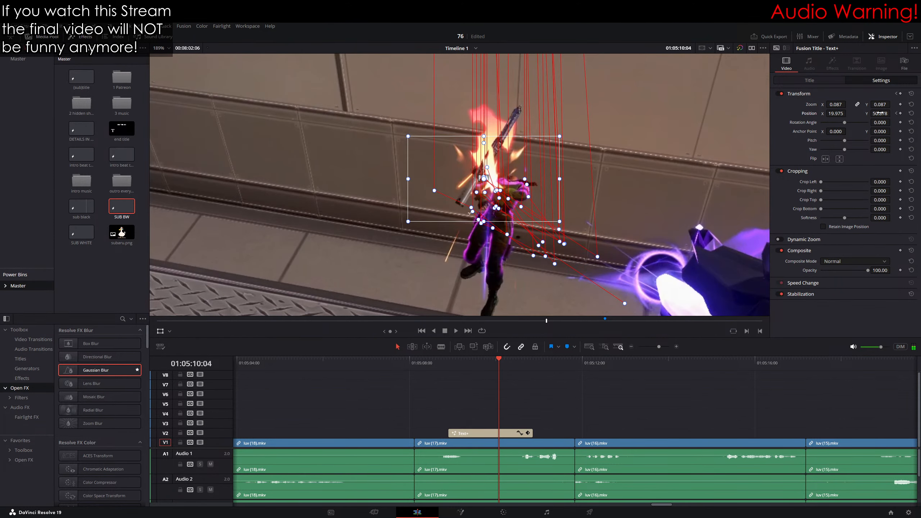
# Step: Keyframe the title out of frame at 01:05:10:04 with a Y position of 2556.878
pyautogui.moveTo(879, 114); pyautogui.dragTo(892, 113)
pyautogui.press('Right')
pyautogui.press('Right')
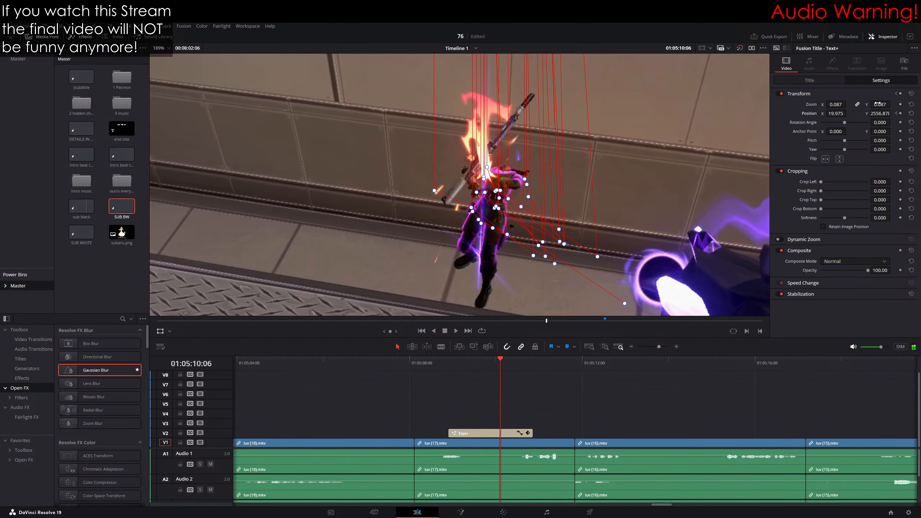
# Step: Animate the title along the shot from 01:05:10:07, reaching X -56.743, Y 45.319 at 01:05:10:10, and move it out of frame at 01:05:10:11
pyautogui.press('Right')
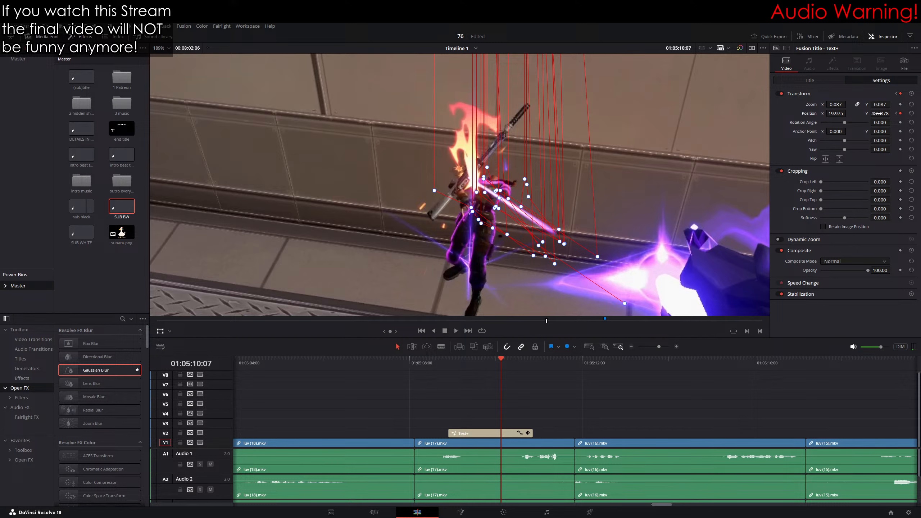
pyautogui.moveTo(876, 114); pyautogui.dragTo(843, 130)
pyautogui.moveTo(620, 208); pyautogui.dragTo(676, 283)
pyautogui.press('Right')
pyautogui.press('Right')
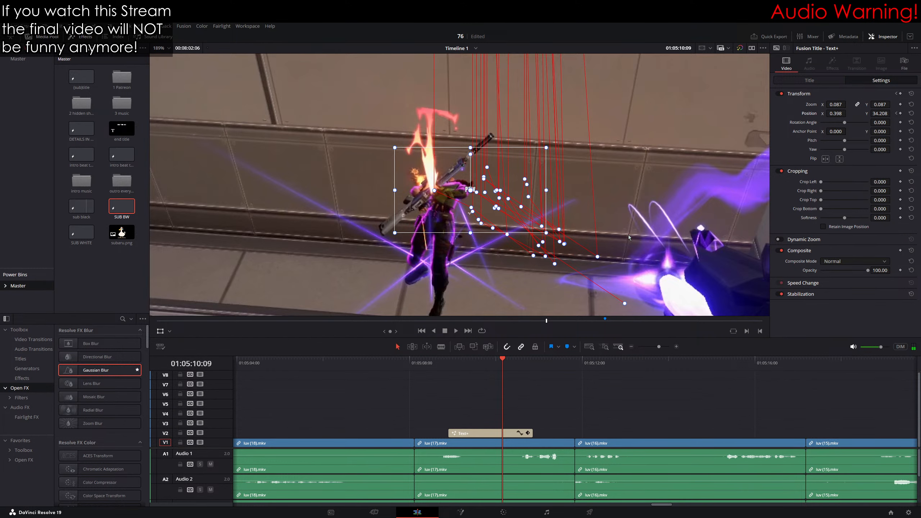
pyautogui.press('Right')
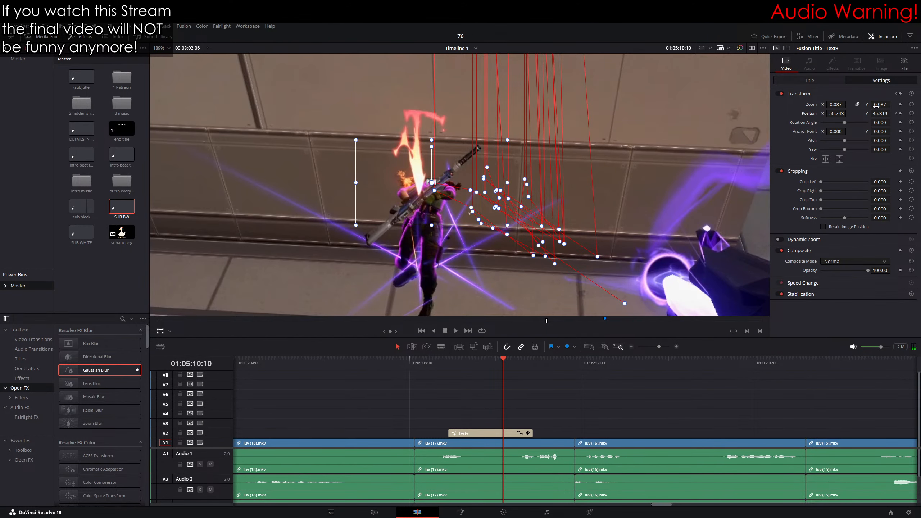
pyautogui.moveTo(880, 113); pyautogui.dragTo(893, 113)
# Step: Split the title clip on V2 at 01:05:10:16 and delete the part after the cut
pyautogui.press('Right')
pyautogui.press('Right')
pyautogui.press('Right')
pyautogui.press('Right')
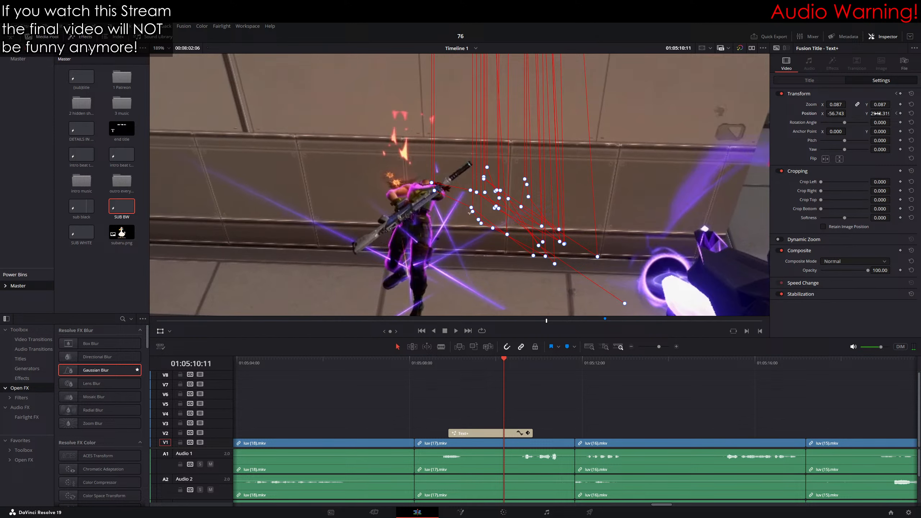
pyautogui.press('Right')
pyautogui.press('Right')
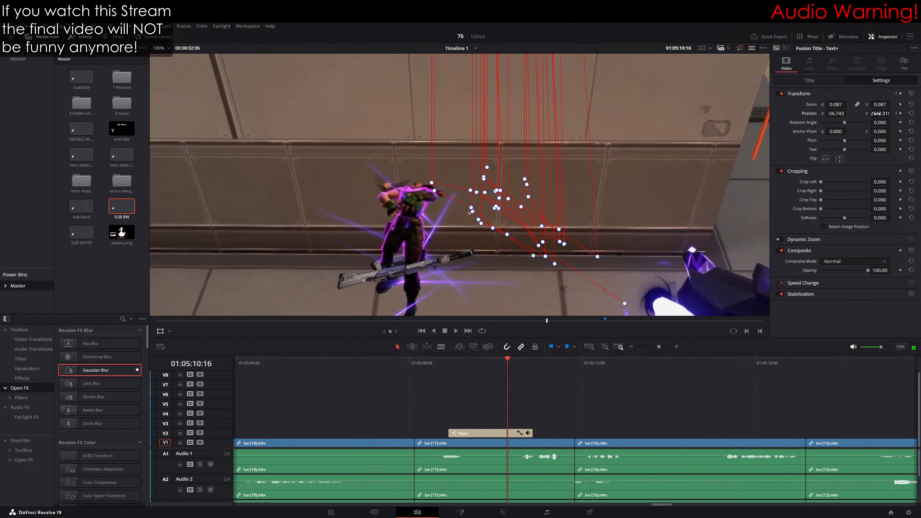
pyautogui.press('b')
pyautogui.click(513, 431)
pyautogui.press('Delete')
# Step: Return to the title's start at 01:05:08:54, hide the transform overlay, and keyframe the title's zoom at 0.807
pyautogui.moveTo(452, 363); pyautogui.dragTo(448, 363)
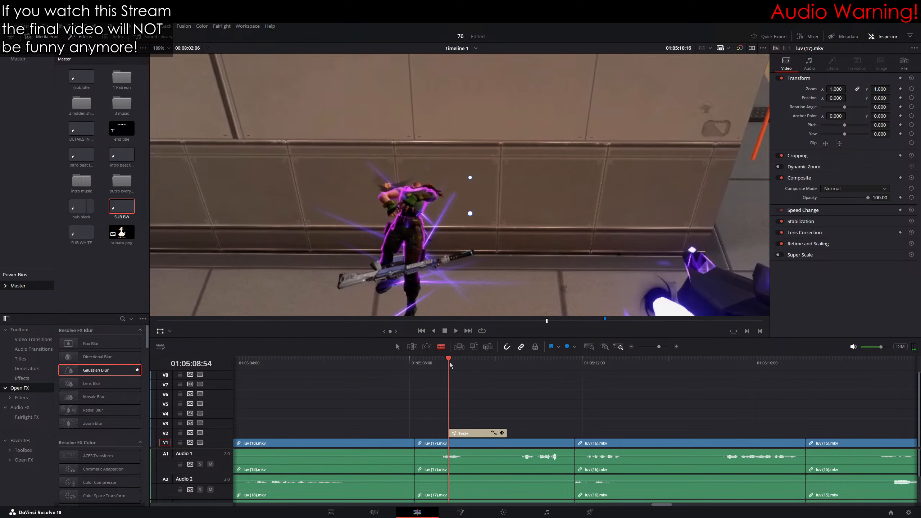
pyautogui.click(160, 331)
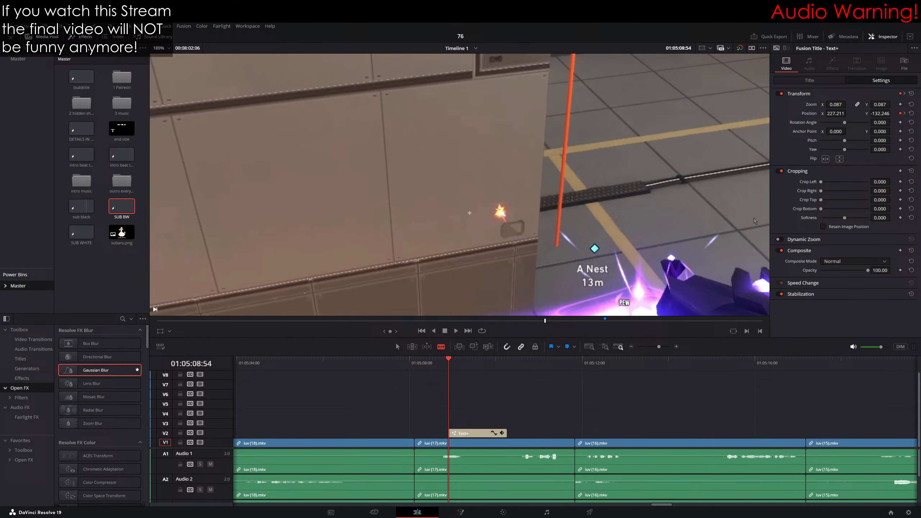
pyautogui.click(901, 104)
pyautogui.moveTo(886, 106); pyautogui.dragTo(913, 106)
pyautogui.scroll(-2, 540, 179)
pyautogui.scroll(-1, 541, 179)
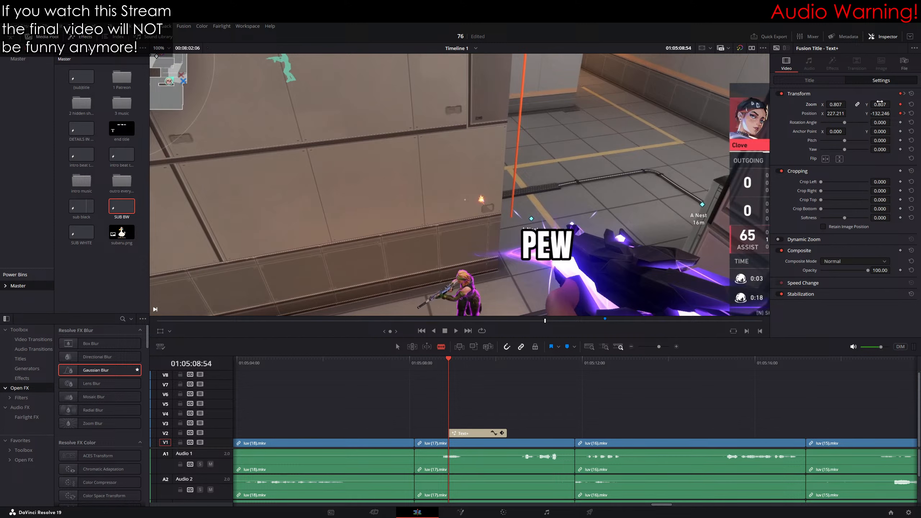
# Step: Keyframe the title's zoom for the following shots, using 0.287 at 01:05:08:56 and 0.467 at 01:05:09:00
pyautogui.press('Right')
pyautogui.press('Right')
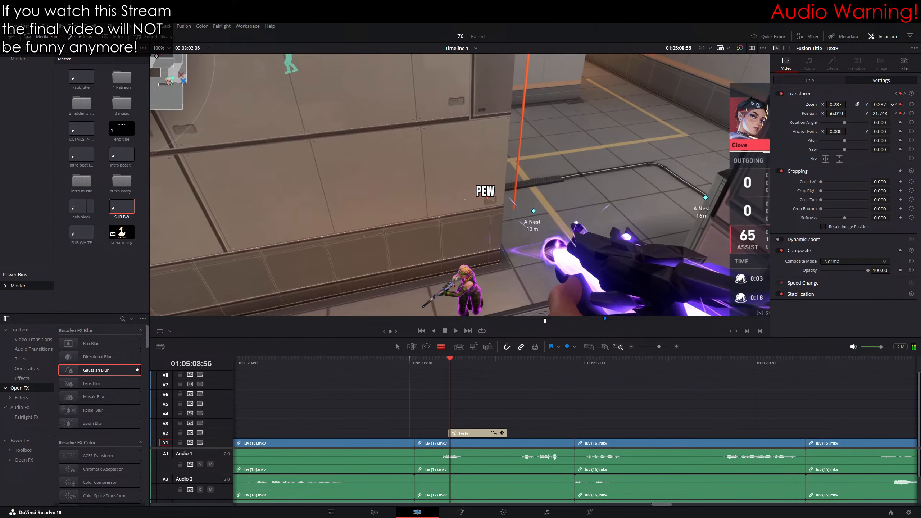
pyautogui.press('Right')
pyautogui.press('Right')
pyautogui.press('Right')
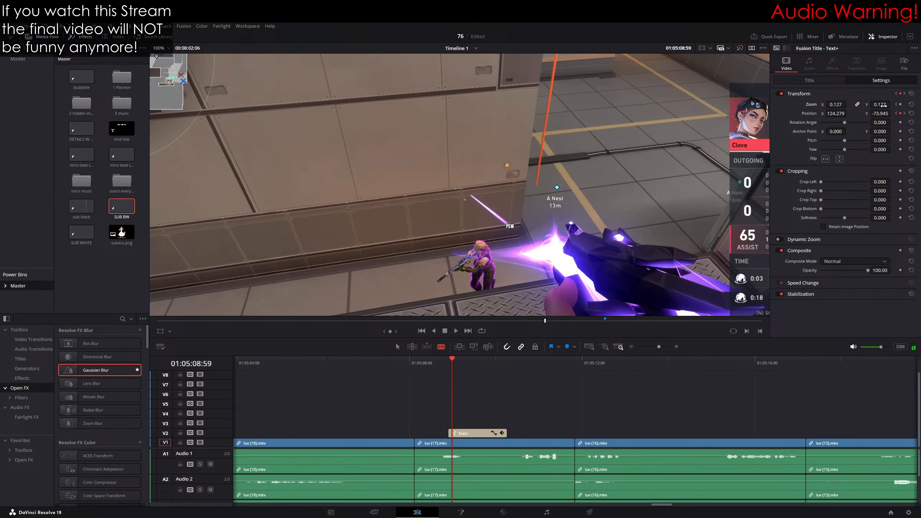
pyautogui.moveTo(884, 105); pyautogui.dragTo(892, 104)
pyautogui.press('Right')
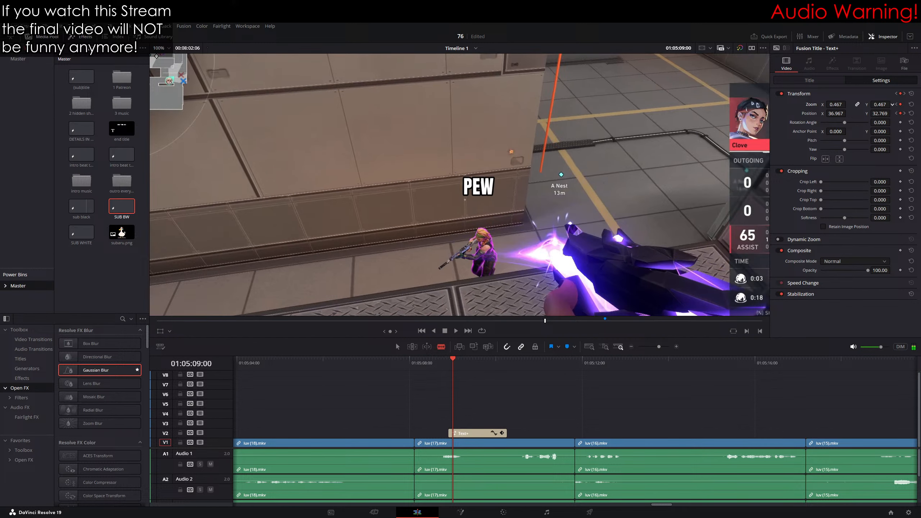
# Step: Advance to the next shot and keyframe the title's zoom at 0.397 at 01:05:09:06
pyautogui.press('Right')
pyautogui.press('Right')
pyautogui.press('Right')
pyautogui.press('Right')
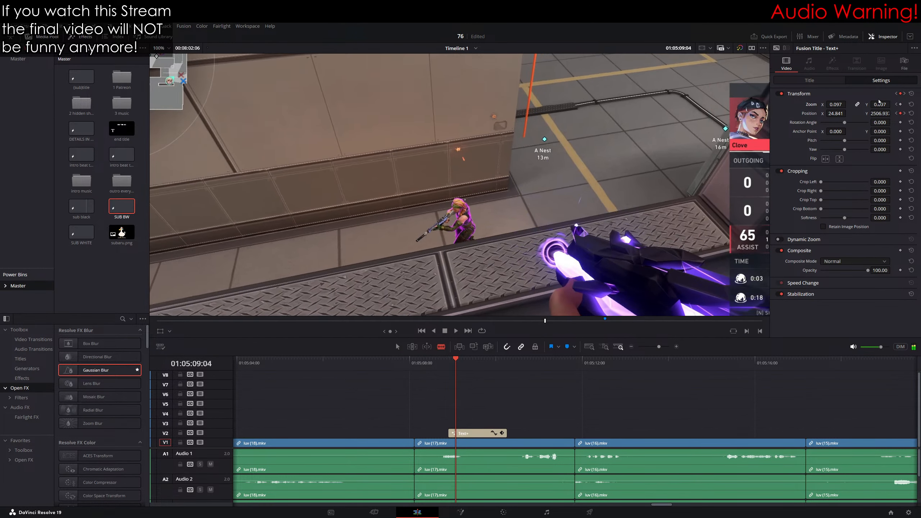
pyautogui.press('Right')
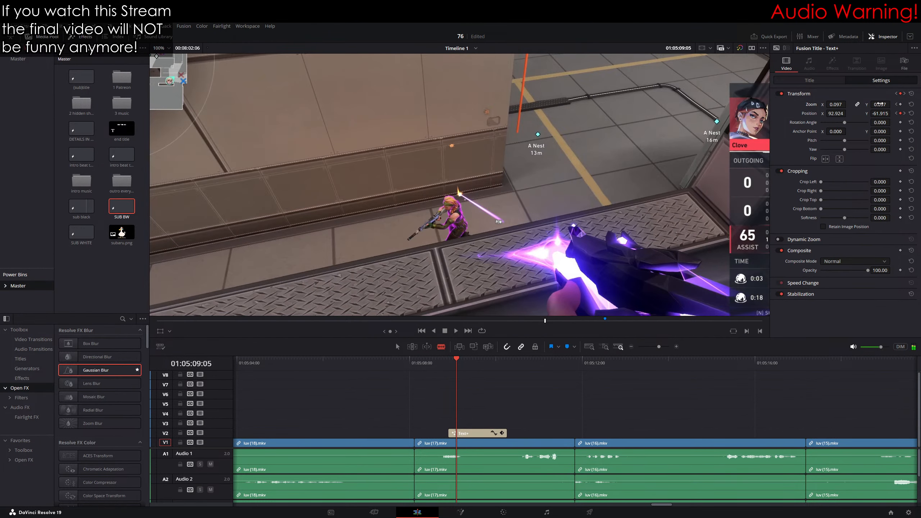
pyautogui.press('Right')
pyautogui.press('Right')
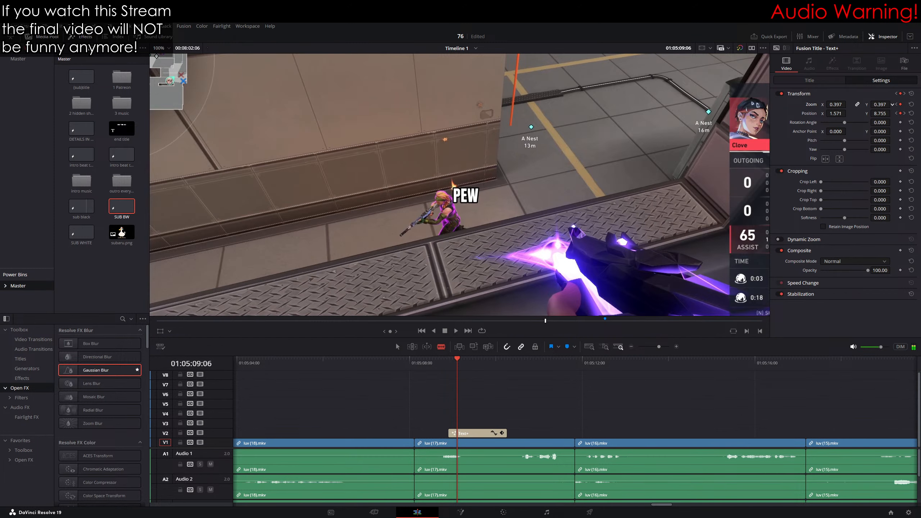
# Step: Keyframe the title's zoom on the remaining shots, using 0.427 at 01:05:09:13, 0.107 at 01:05:09:14 and 0.597 at 01:05:09:56
pyautogui.moveTo(892, 104); pyautogui.dragTo(880, 104)
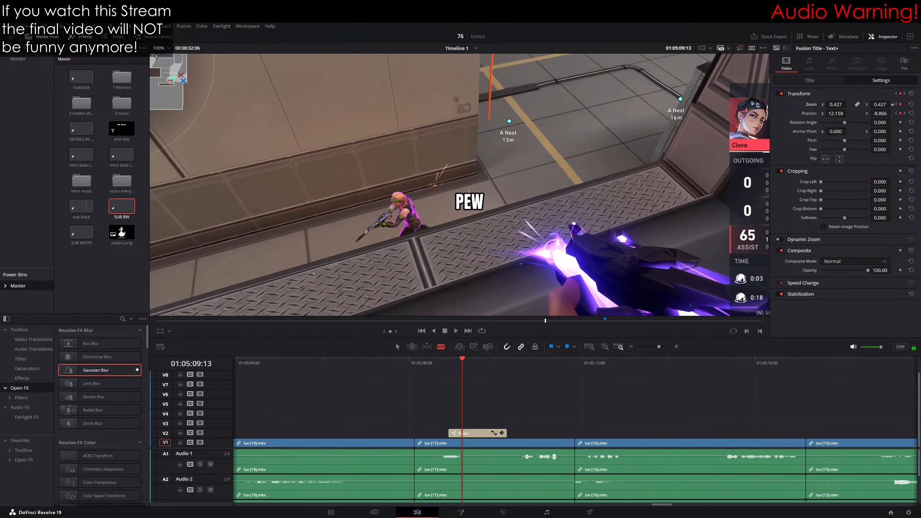
pyautogui.moveTo(892, 104); pyautogui.dragTo(876, 104)
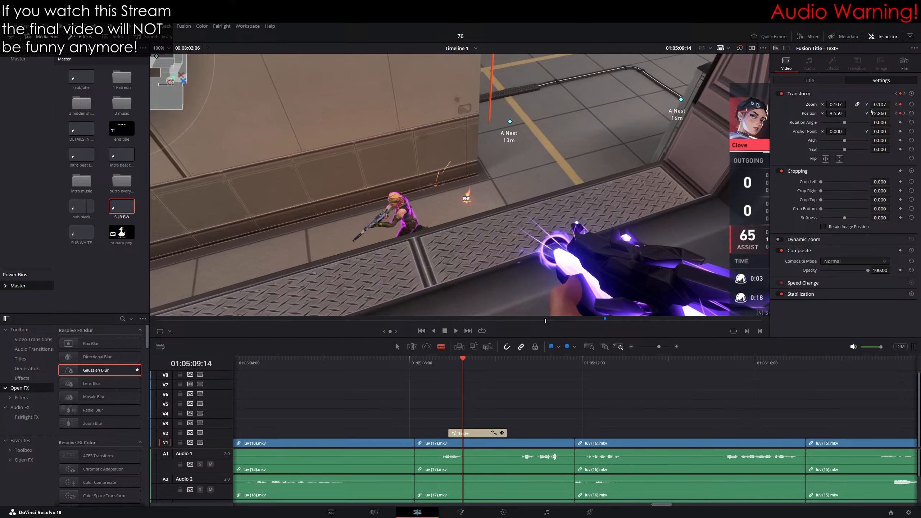
pyautogui.moveTo(886, 113); pyautogui.dragTo(878, 104)
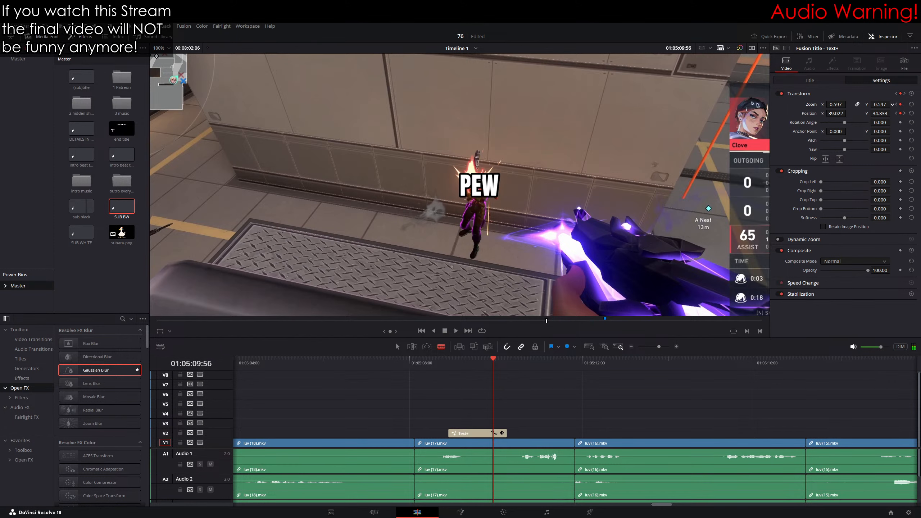
pyautogui.moveTo(880, 104); pyautogui.dragTo(880, 104)
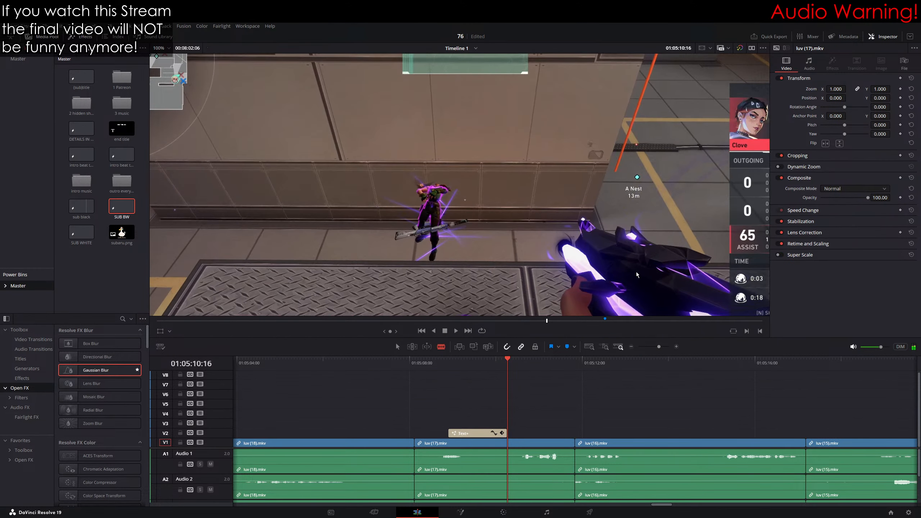
# Step: Play back the animated PEW title from just before its start to review the timing
pyautogui.click(433, 365)
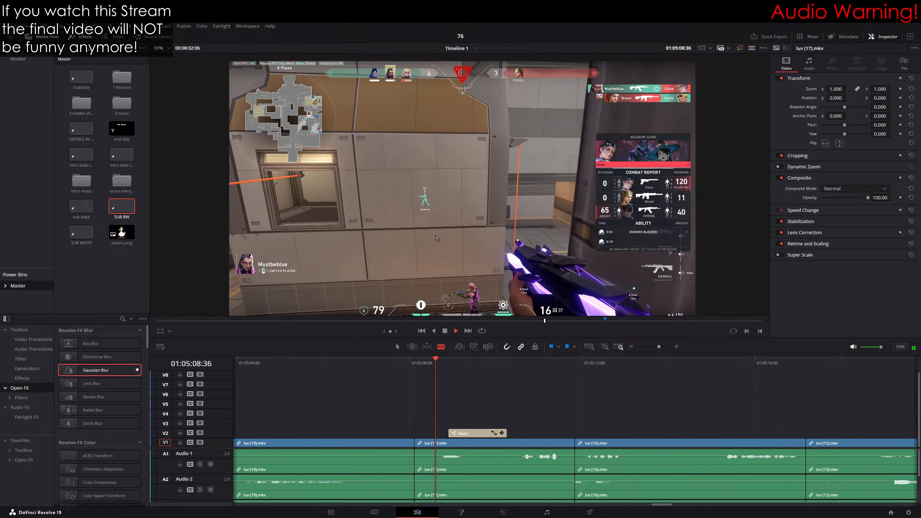
pyautogui.press('space')
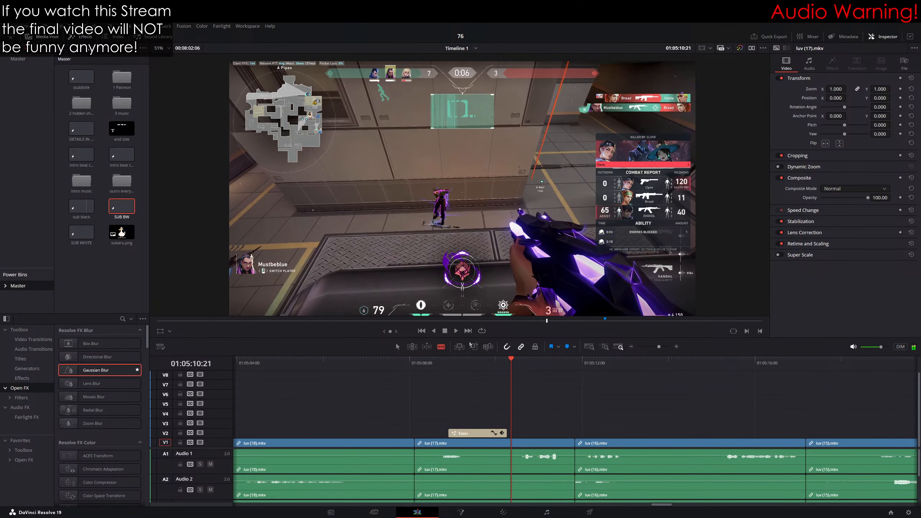
pyautogui.click(469, 432)
pyautogui.hotkey('ctrl', 'z')
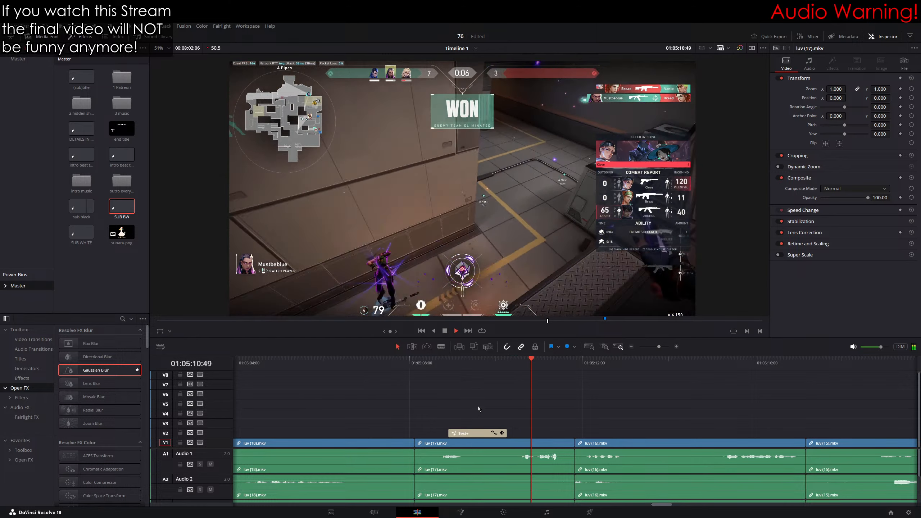
# Step: Insert a subtitle Text+ clip on V2 at 01:05:10:39 and shorten it to the end of the luv (17).mkv clip
pyautogui.click(531, 362)
pyautogui.moveTo(533, 364); pyautogui.dragTo(526, 364)
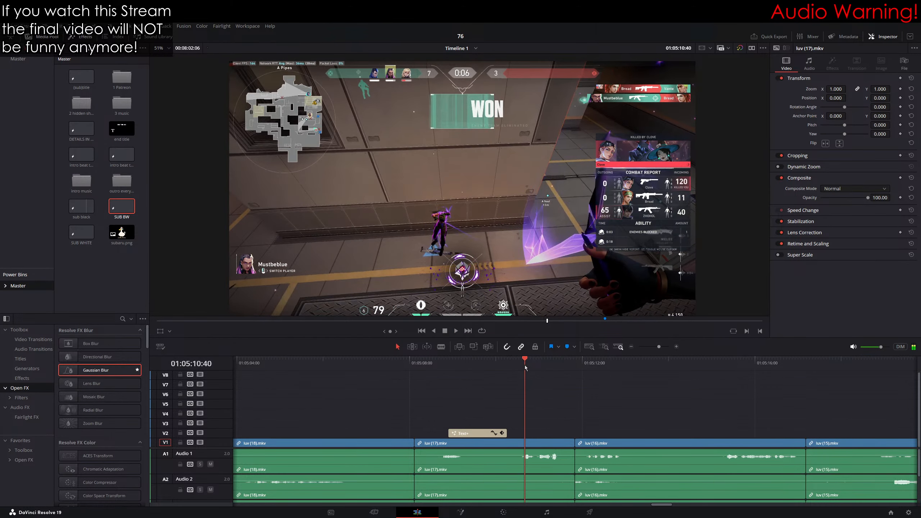
pyautogui.press('F12')
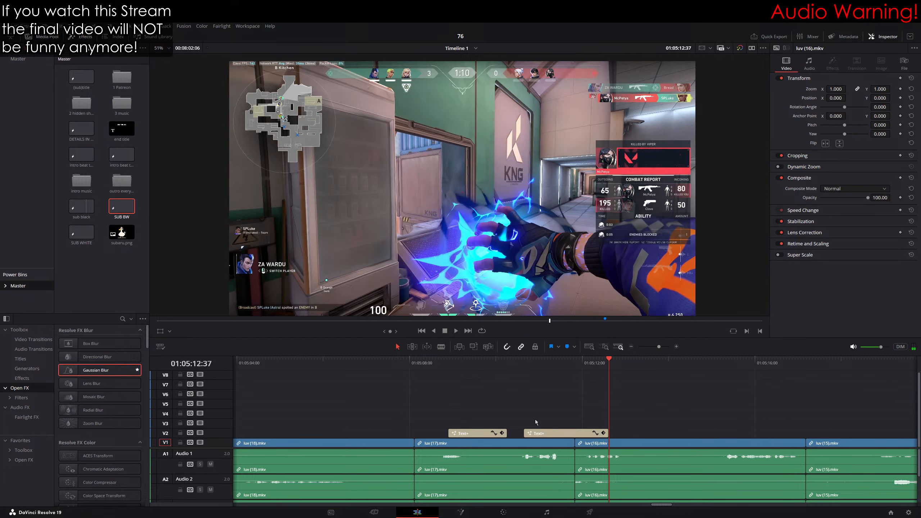
pyautogui.moveTo(608, 433); pyautogui.dragTo(567, 430)
pyautogui.press('Up')
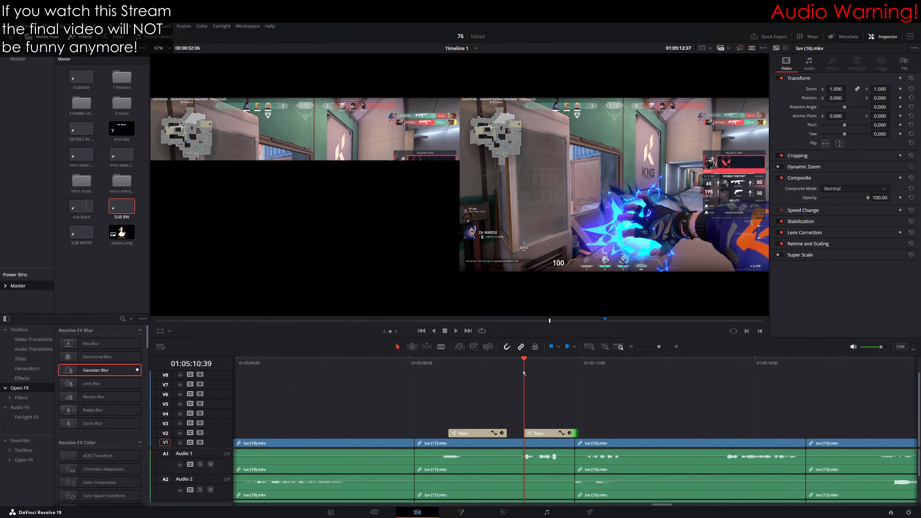
# Step: Change the new subtitle's text to NICE and its color to purple
pyautogui.click(824, 146)
pyautogui.hotkey('ctrl', 'a')
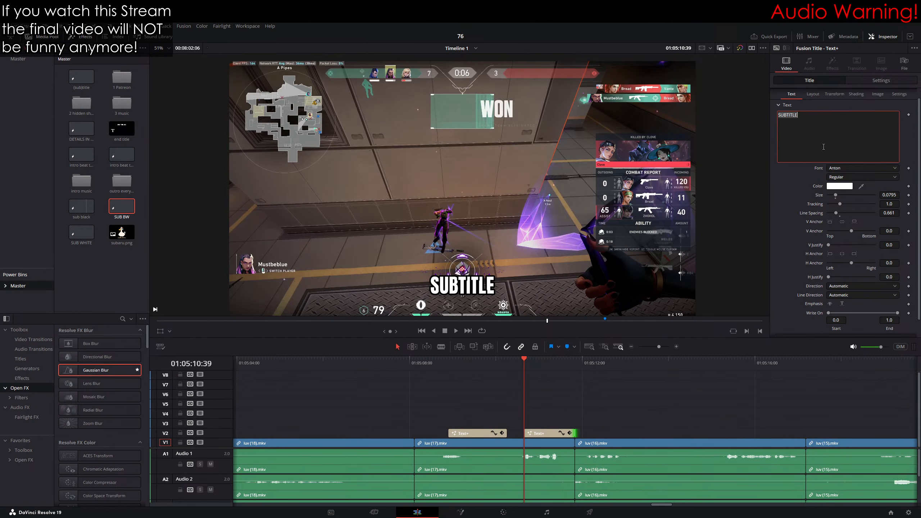
pyautogui.write('NICE')
pyautogui.click(838, 182)
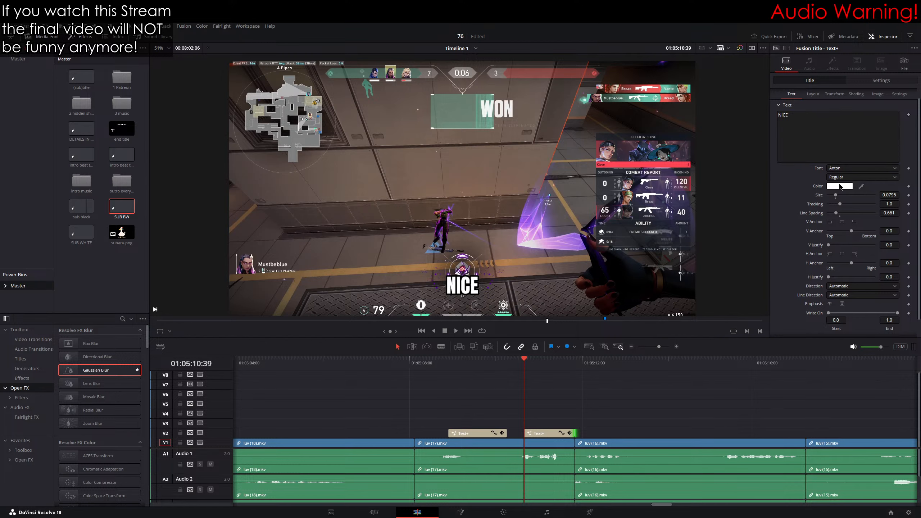
pyautogui.click(435, 312)
pyautogui.click(495, 330)
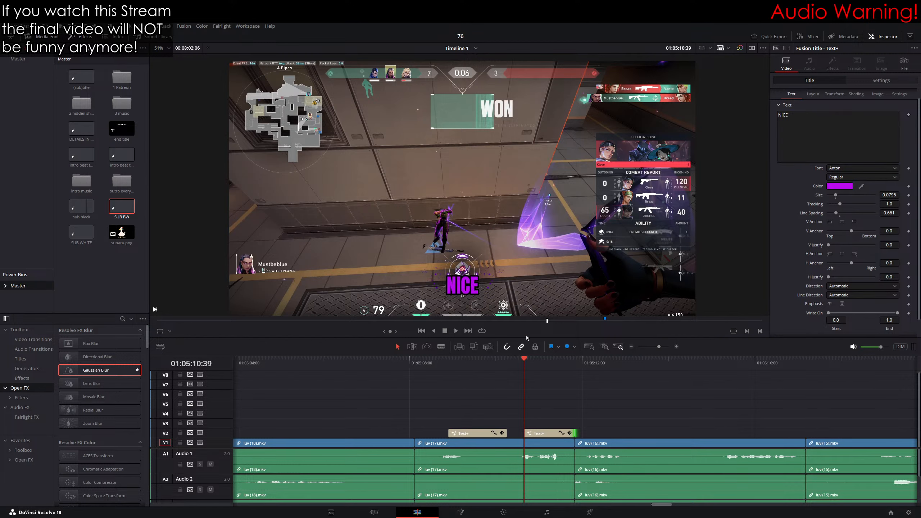
# Step: Rotate the NICE title slightly clockwise in the viewer and play it back up to 01:05:11:01
pyautogui.click(162, 331)
pyautogui.moveTo(463, 251); pyautogui.dragTo(470, 253)
pyautogui.press('space')
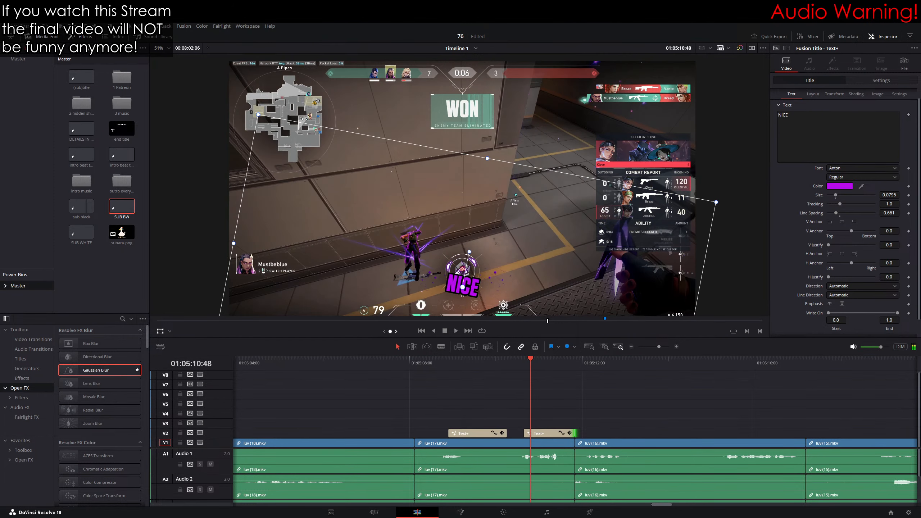
pyautogui.press('space')
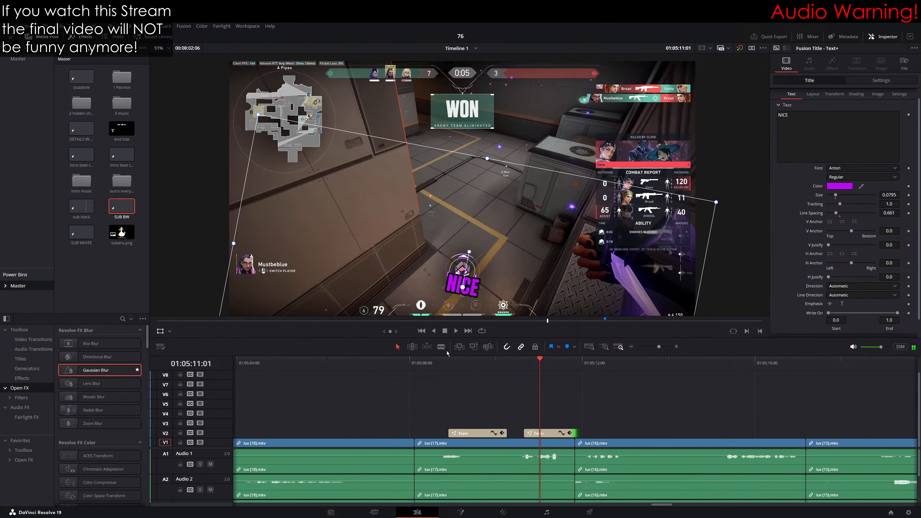
# Step: Split the NICE title at 01:05:11:01 and duplicate its second part onto track V3
pyautogui.press('b')
pyautogui.click(541, 431)
pyautogui.press('a')
pyautogui.moveTo(546, 433); pyautogui.dragTo(546, 425)
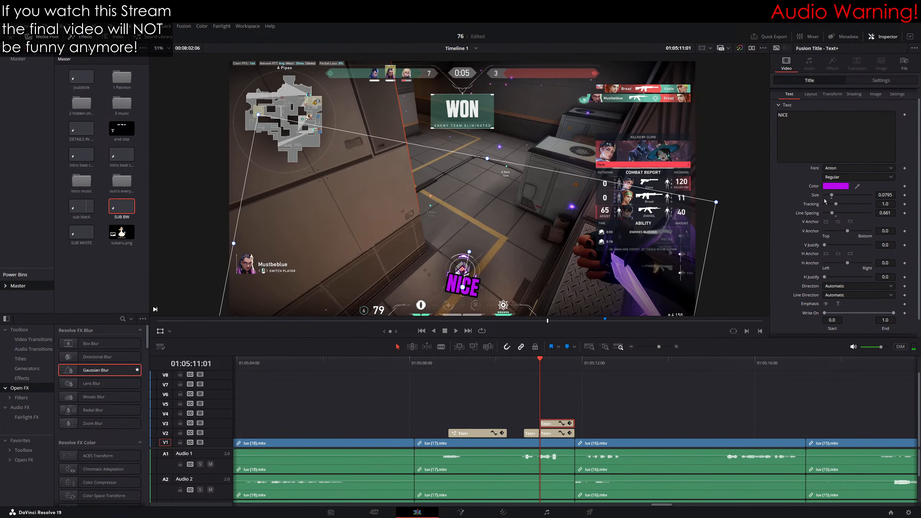
# Step: Change the text of the duplicated title on V3 to CLEAN ONE-TAP
pyautogui.click(825, 146)
pyautogui.hotkey('ctrl', 'a')
pyautogui.write('CKLEAN')
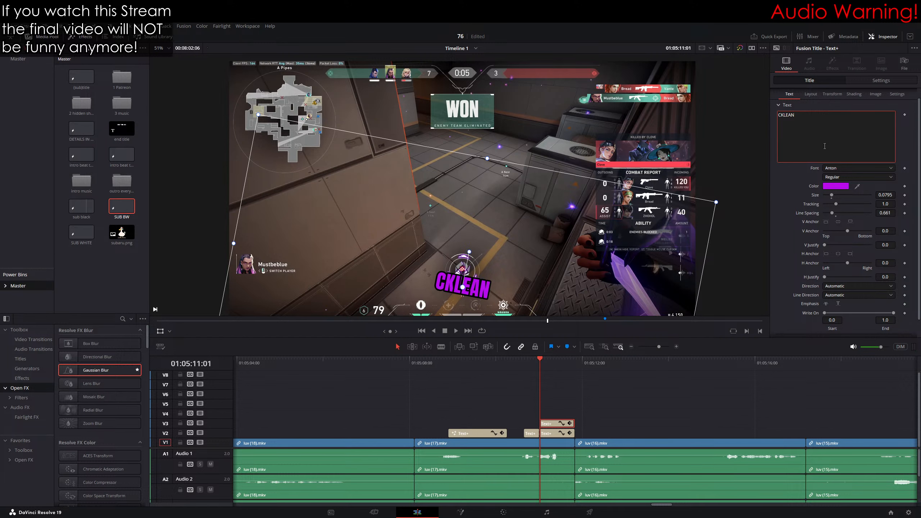
pyautogui.press('Left')
pyautogui.press('Left')
pyautogui.press('Left')
pyautogui.press('Left')
pyautogui.press('BackSpace')
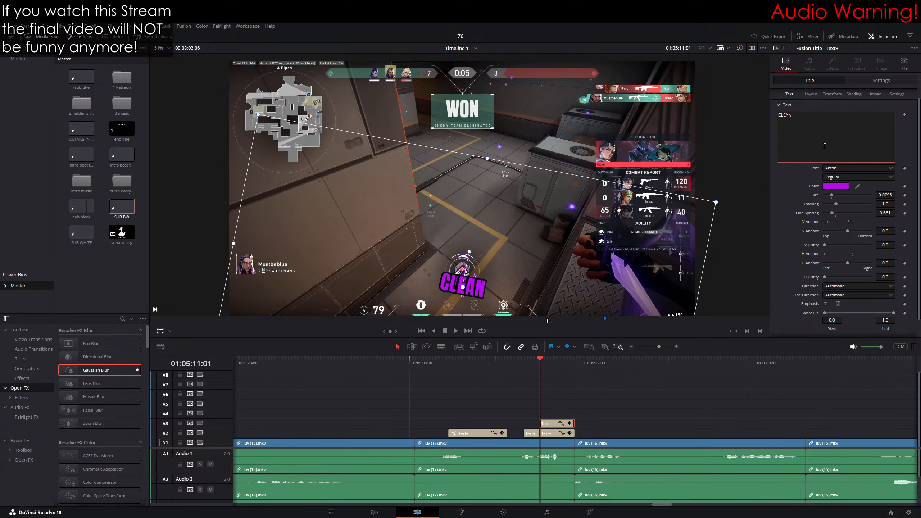
pyautogui.press('End')
pyautogui.write('ONE-')
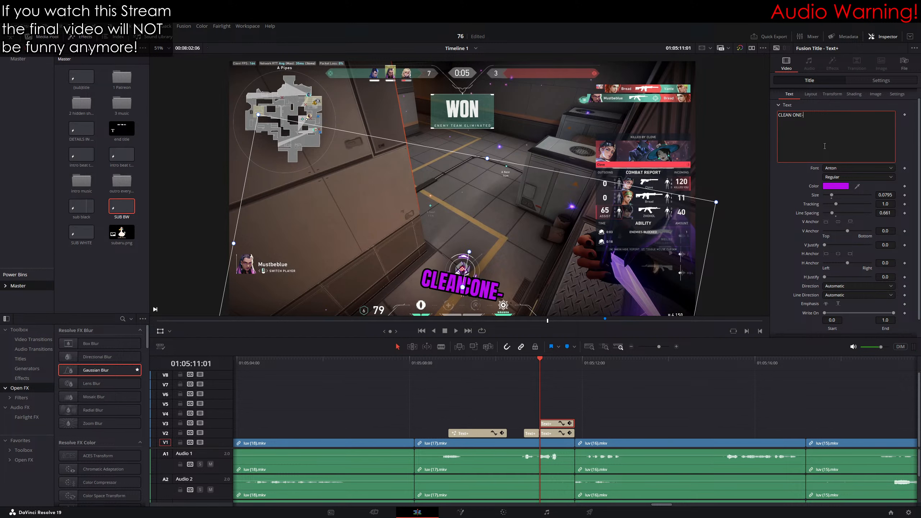
pyautogui.write('TAP')
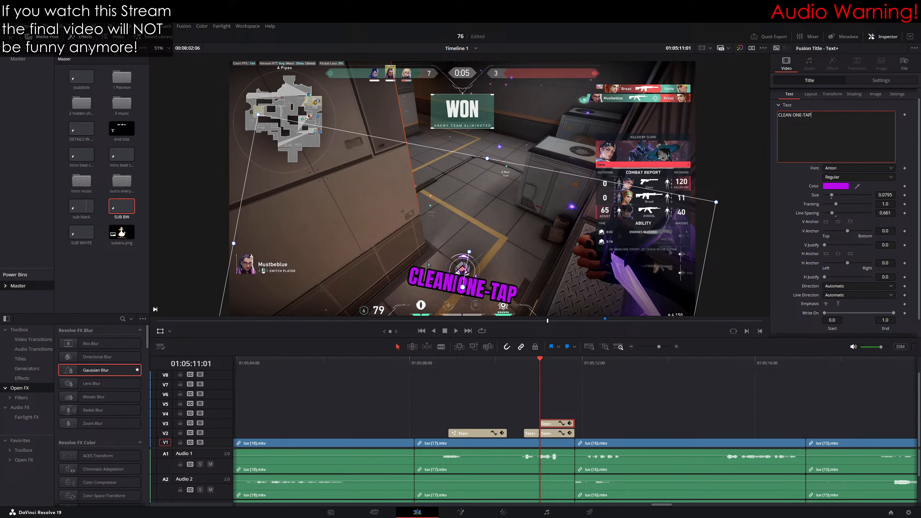
# Step: Tilt the CLEAN ONE-TAP title slightly counter-clockwise and apply Gaussian Blur to the NICE title part beneath it on V2
pyautogui.moveTo(469, 252)
pyautogui.mouseDown()
pyautogui.moveTo(455, 251)
pyautogui.moveTo(471, 252)
pyautogui.mouseUp()
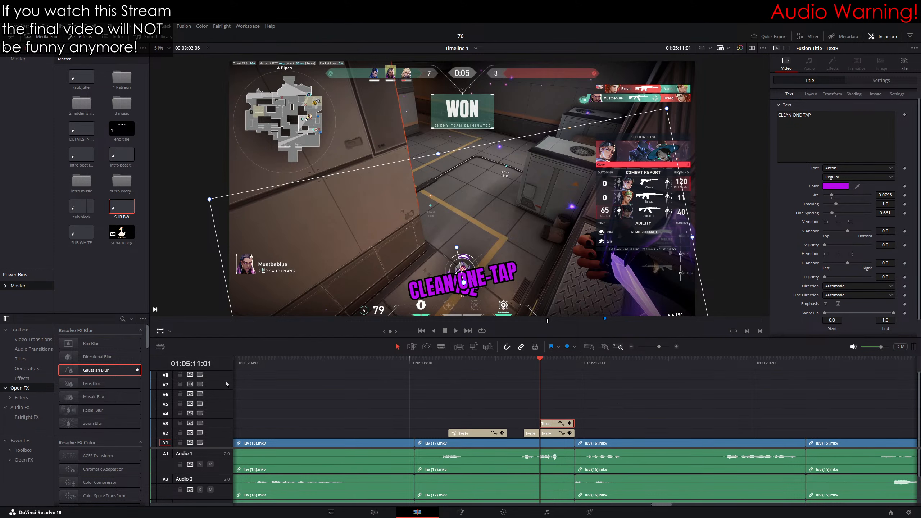
pyautogui.moveTo(105, 370); pyautogui.dragTo(558, 434)
pyautogui.click(623, 407)
pyautogui.moveTo(494, 278); pyautogui.dragTo(492, 273)
pyautogui.scroll(3, 513, 295)
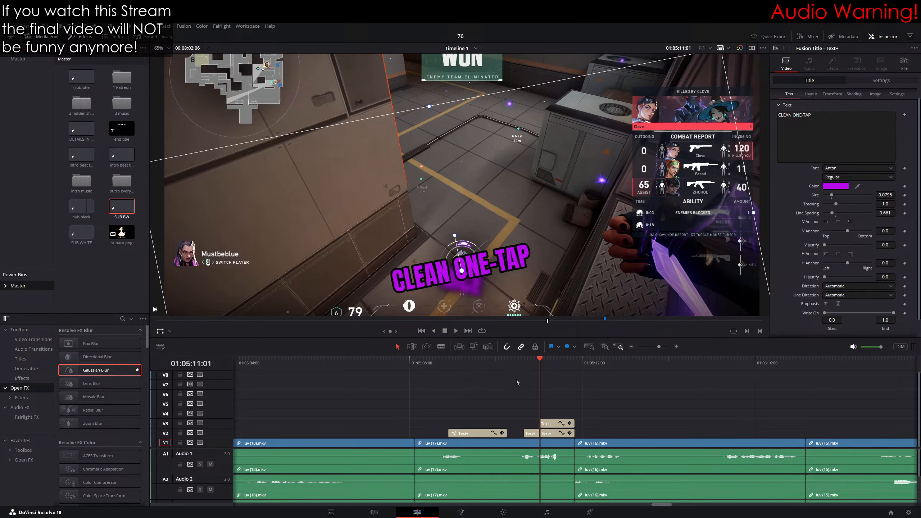
# Step: Play back the titles and split the CLEAN ONE-TAP clip on V3 at 01:05:11:11 and 01:05:11:19
pyautogui.moveTo(540, 365); pyautogui.dragTo(524, 360)
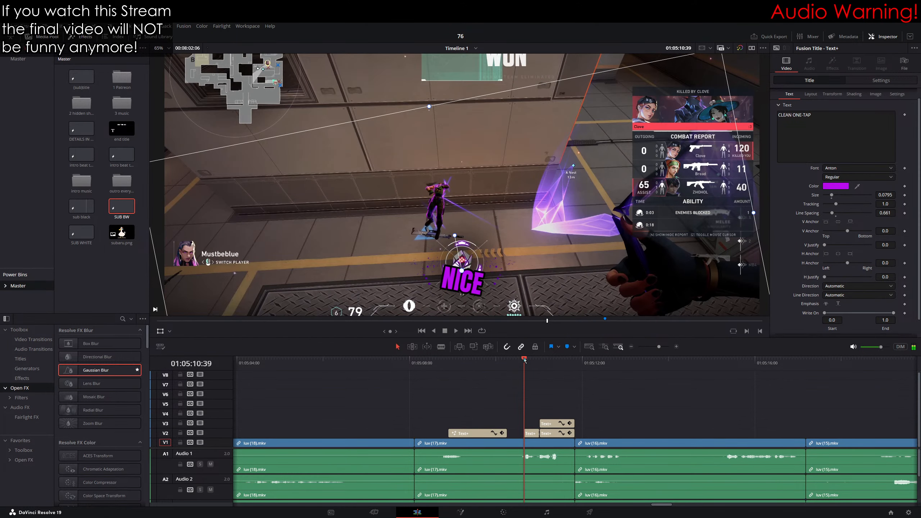
pyautogui.click(435, 363)
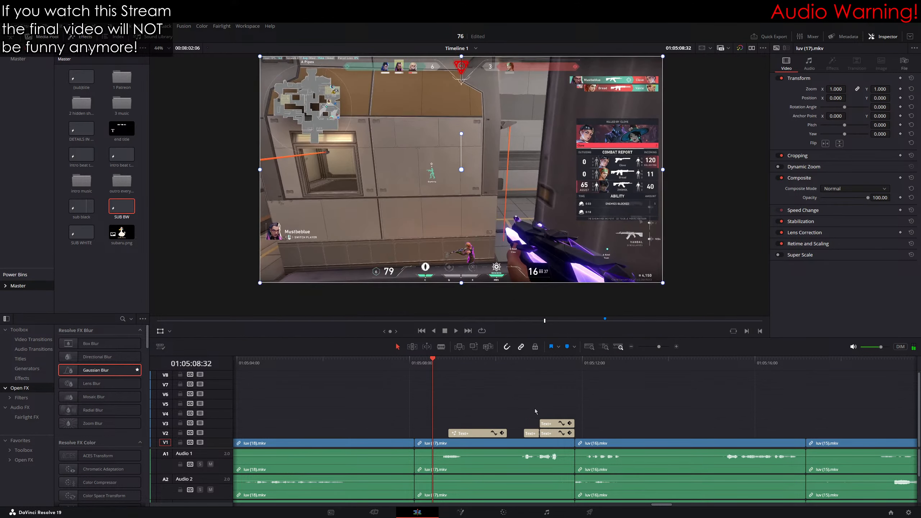
pyautogui.click(537, 365)
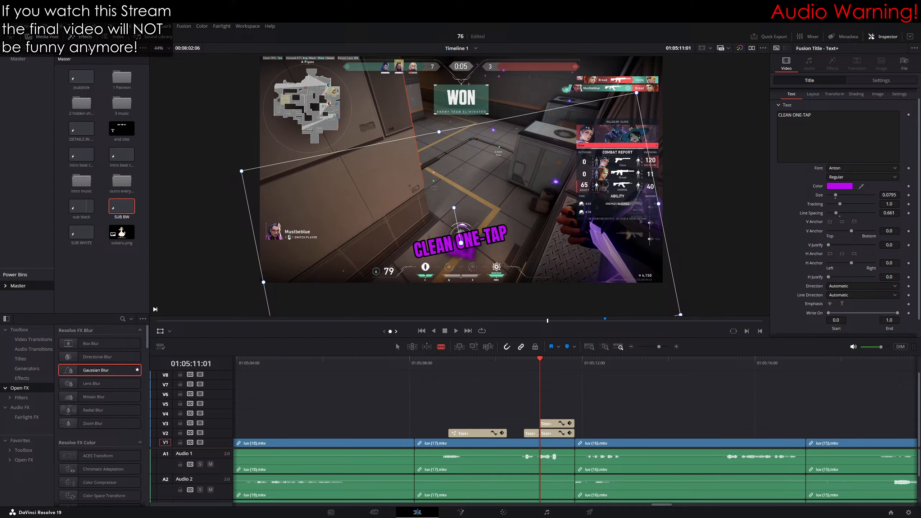
pyautogui.press('Right')
pyautogui.press('Right')
pyautogui.press('Right')
pyautogui.press('Right')
pyautogui.press('Right')
pyautogui.press('Right')
pyautogui.press('Right')
pyautogui.press('Right')
pyautogui.press('Right')
pyautogui.press('Right')
pyautogui.press('Right')
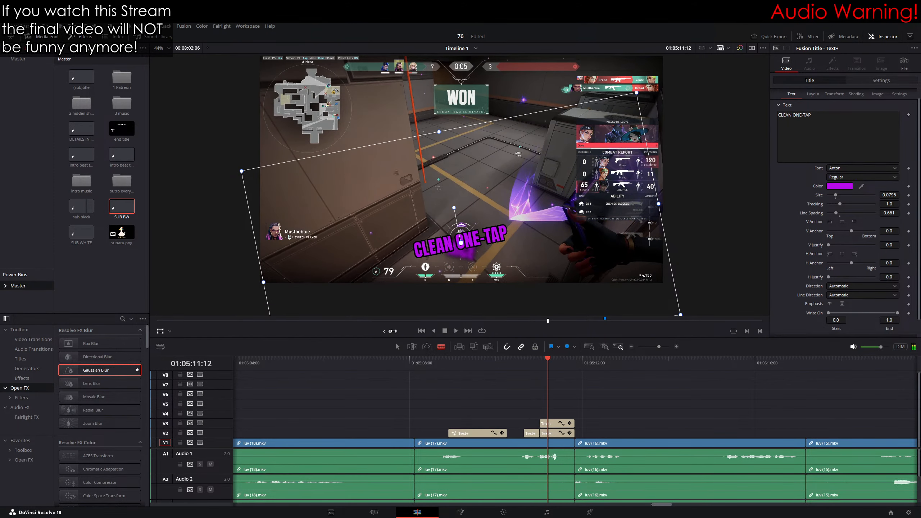
pyautogui.press('Left')
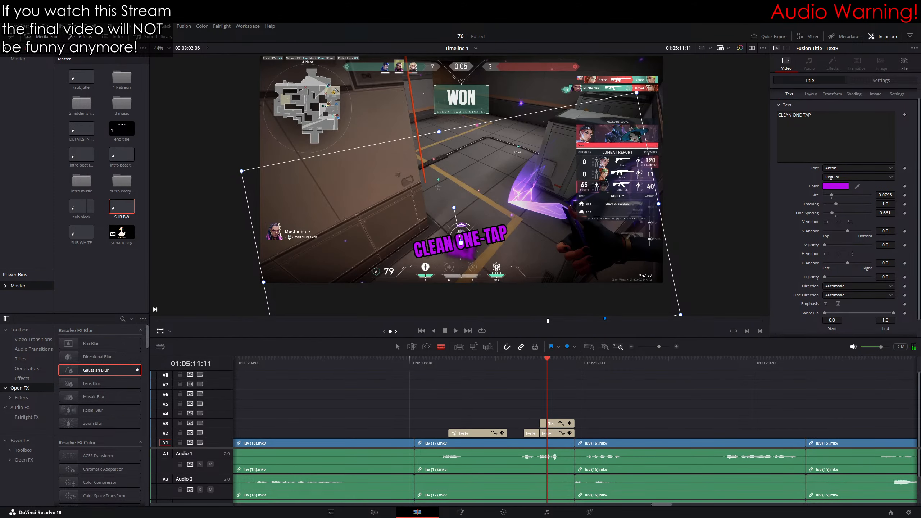
pyautogui.press('Right')
pyautogui.press('Right')
pyautogui.press('Right')
pyautogui.press('Right')
pyautogui.press('Right')
pyautogui.press('Right')
pyautogui.press('Right')
pyautogui.press('Right')
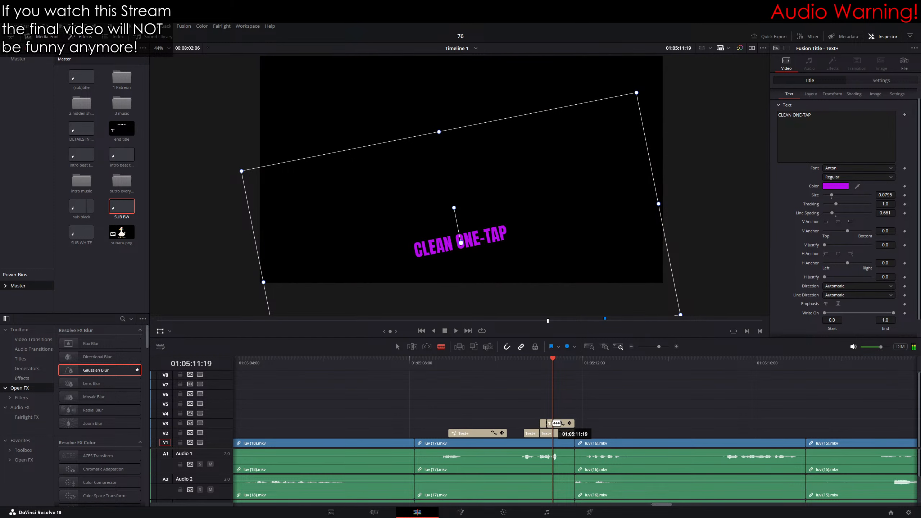
# Step: Reveal the words progressively by lowering the Write On end of the earlier V3 title parts, using 0.711 for the CLEAN ONE- part
pyautogui.press('Up')
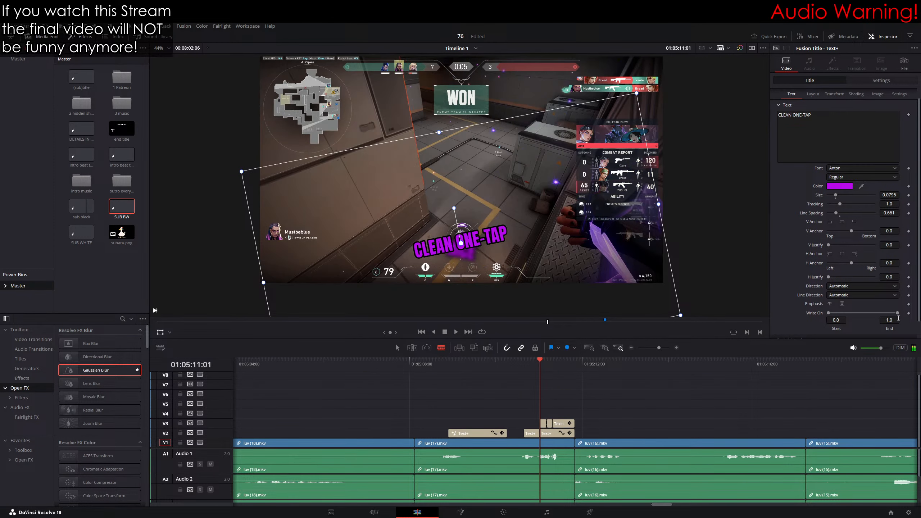
pyautogui.moveTo(897, 313); pyautogui.dragTo(879, 313)
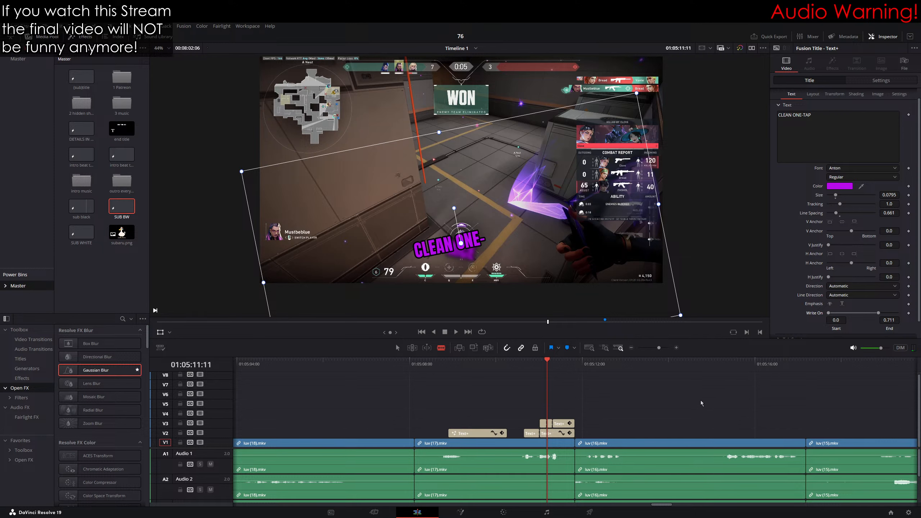
pyautogui.click(523, 362)
pyautogui.click(516, 364)
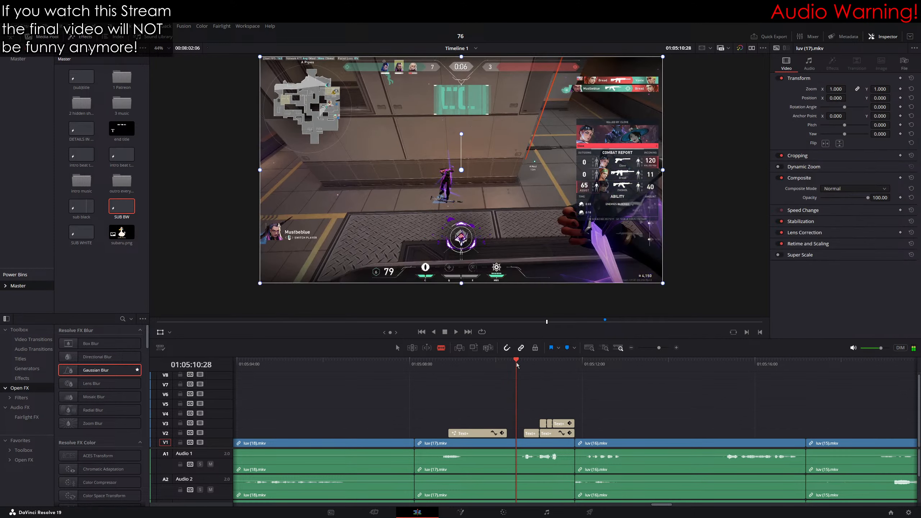
# Step: Combine the luv (17).mkv clip and all its titles into a compound clip and give it an orange clip color
pyautogui.click(398, 348)
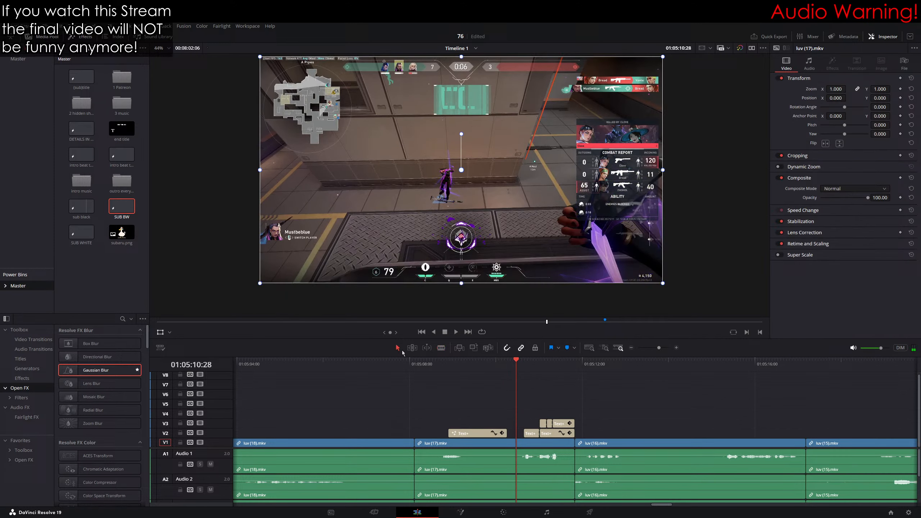
pyautogui.click(419, 365)
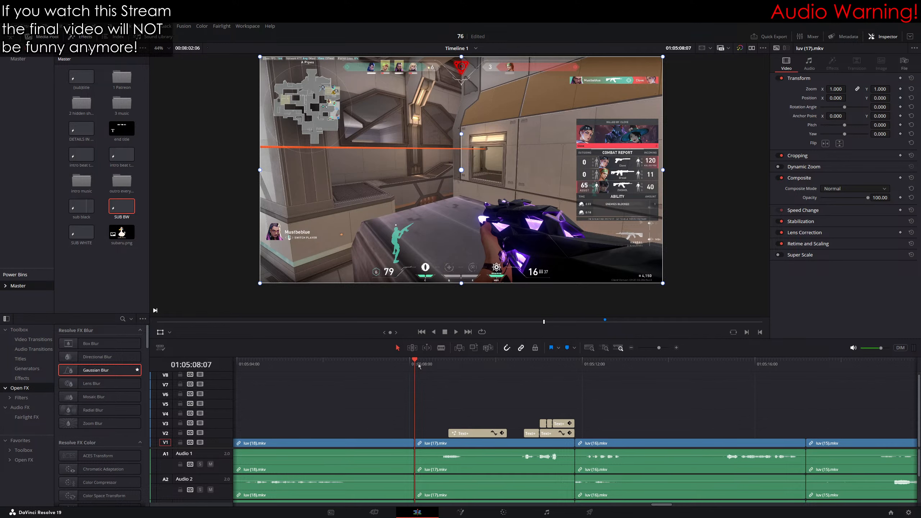
pyautogui.click(559, 424)
pyautogui.click(503, 443)
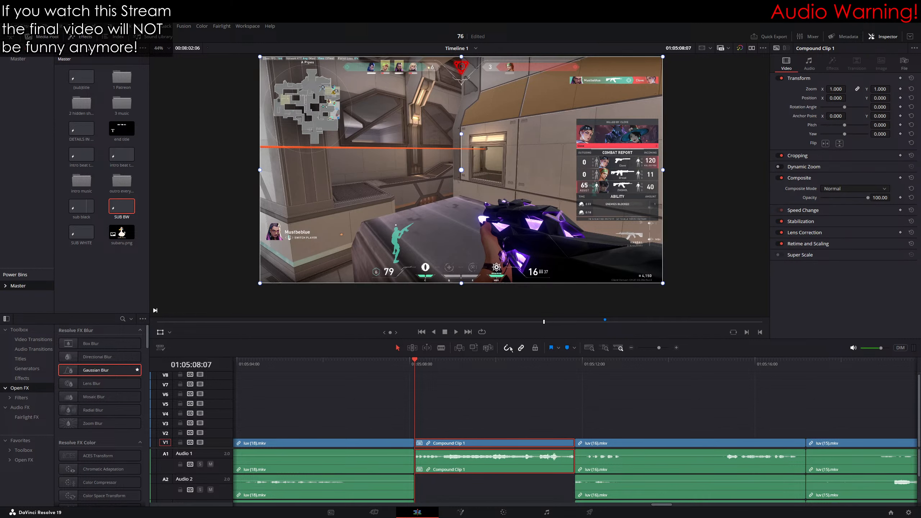
pyautogui.click(659, 362)
pyautogui.click(549, 394)
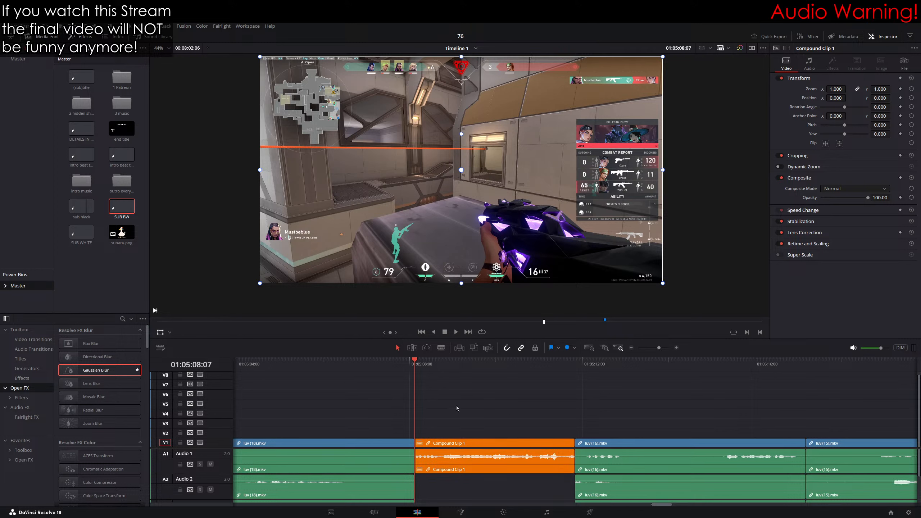
# Step: Play the opening of the luv (21).mkv clip to locate the subtitle's starting frame at 01:04:38:09
pyautogui.hscroll(-3, 457, 405)
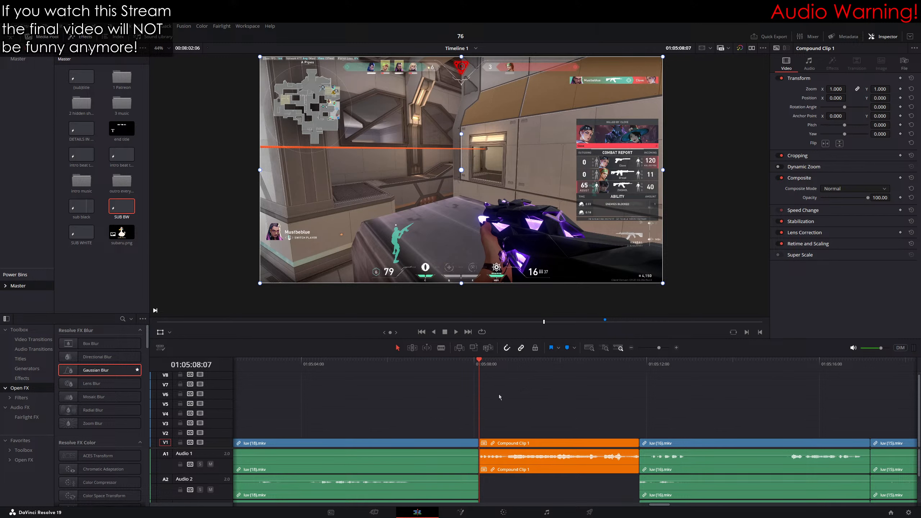
pyautogui.hscroll(-2, 499, 397)
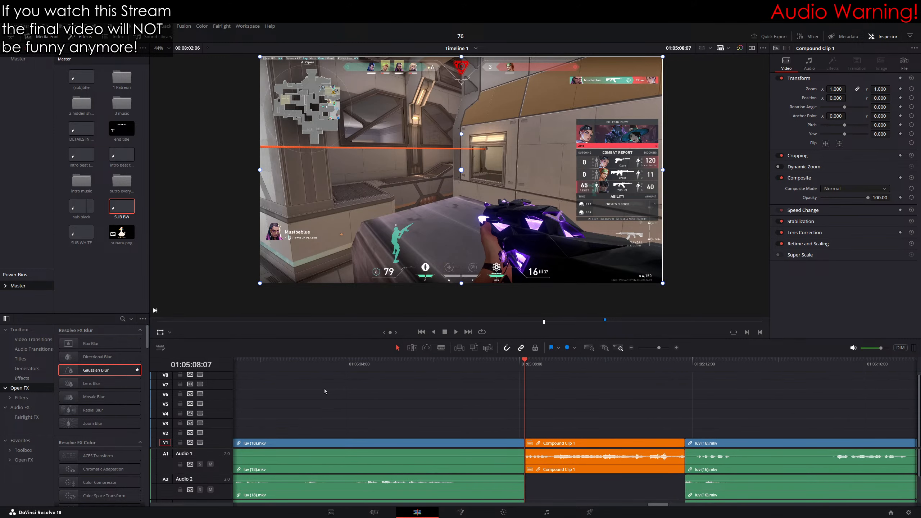
pyautogui.hscroll(-20, 324, 389)
pyautogui.hscroll(-20, 466, 379)
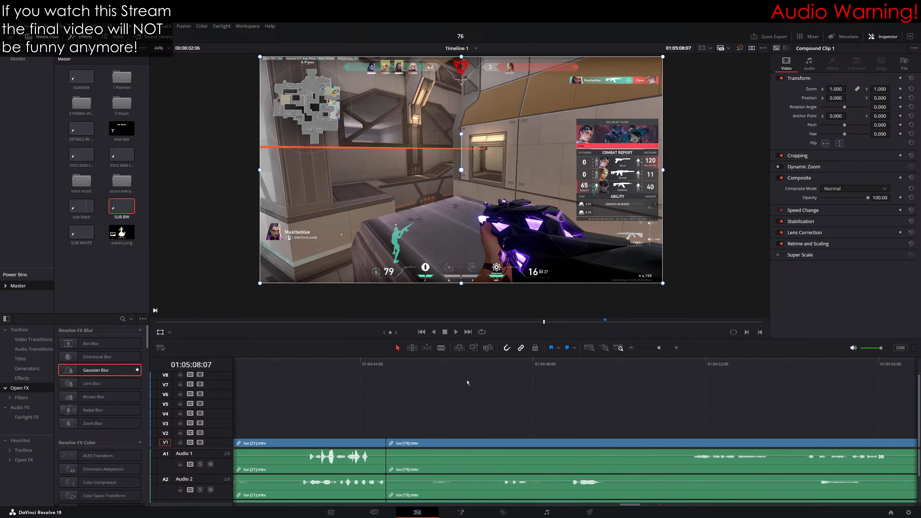
pyautogui.click(402, 365)
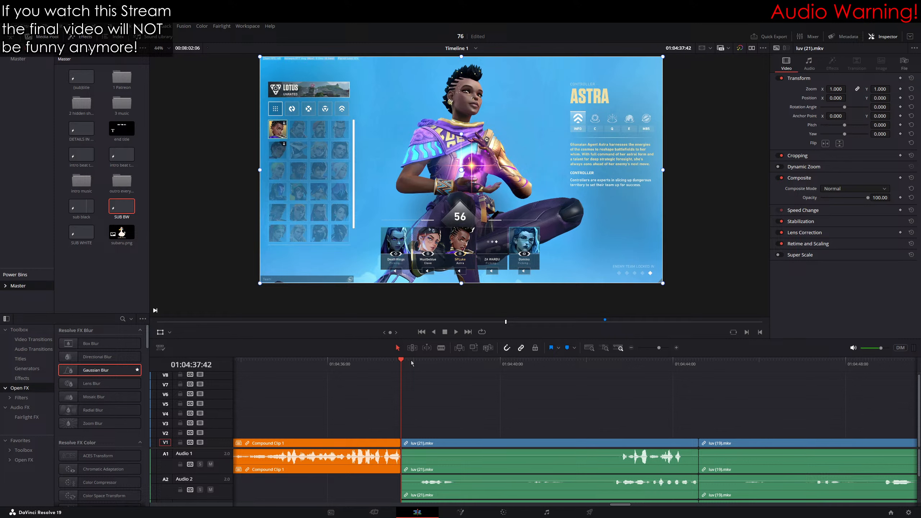
pyautogui.moveTo(411, 362); pyautogui.dragTo(419, 363)
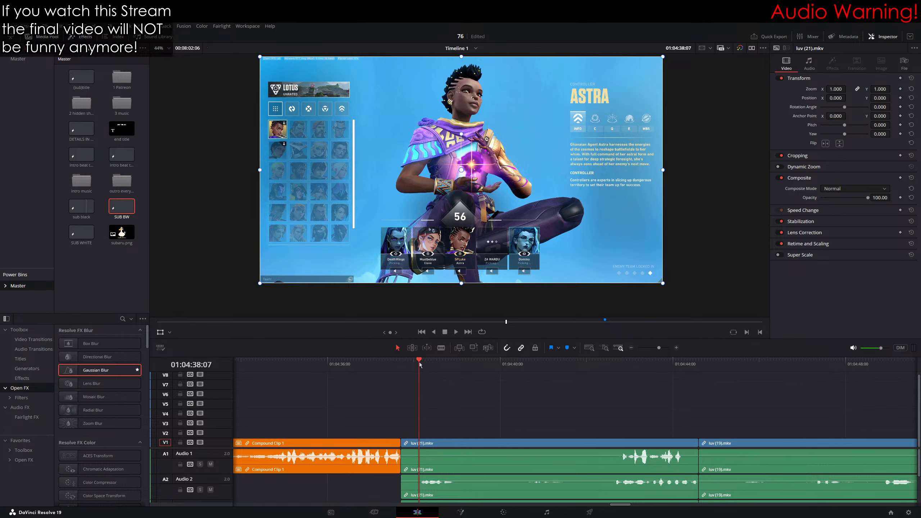
pyautogui.press('space')
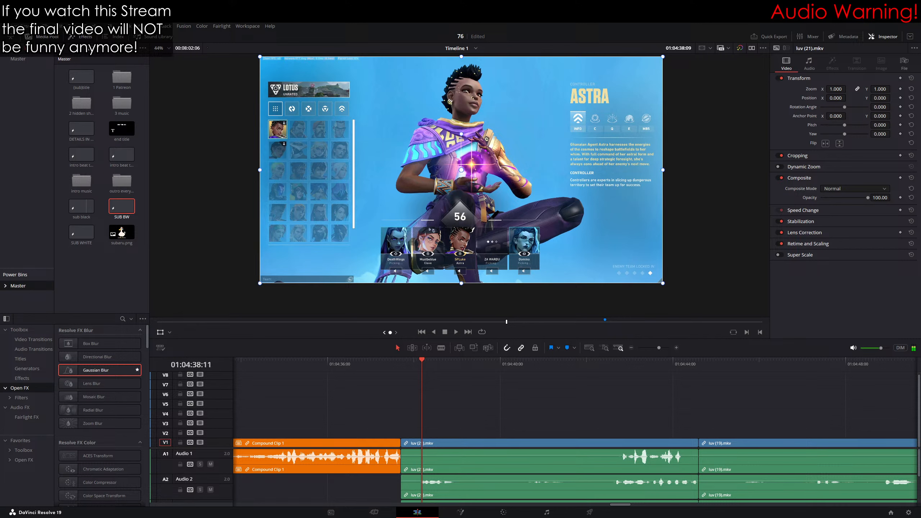
pyautogui.click(416, 367)
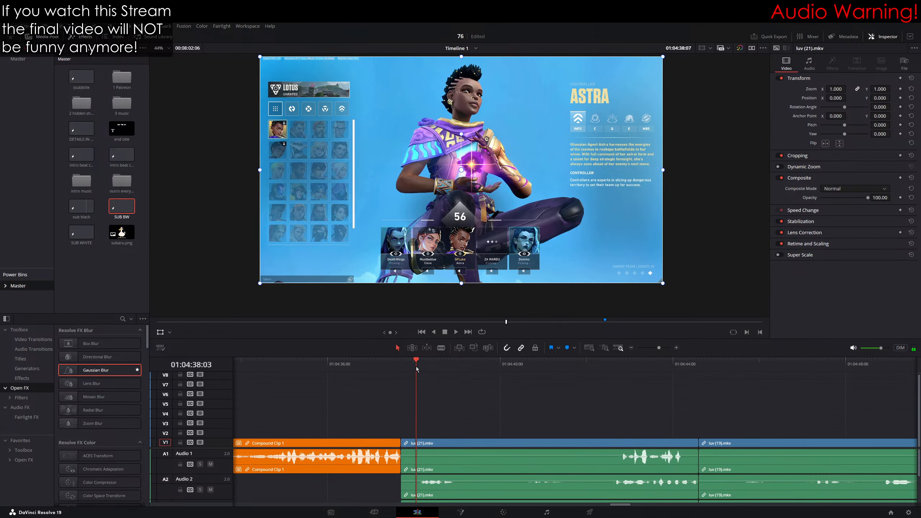
pyautogui.press('space')
pyautogui.moveTo(416, 369); pyautogui.dragTo(421, 366)
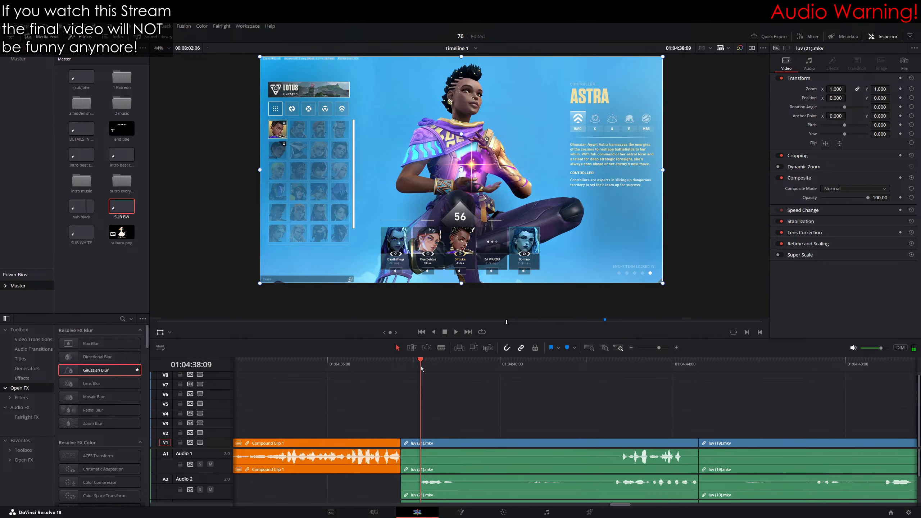
# Step: Add a sub black title on V2 at 01:04:38:09, extend it to the end of luv (21).mkv, and set its text to WARUDO
pyautogui.moveTo(82, 206); pyautogui.dragTo(423, 437)
pyautogui.moveTo(478, 434); pyautogui.dragTo(699, 426)
pyautogui.click(815, 135)
pyautogui.hotkey('ctrl', 'a')
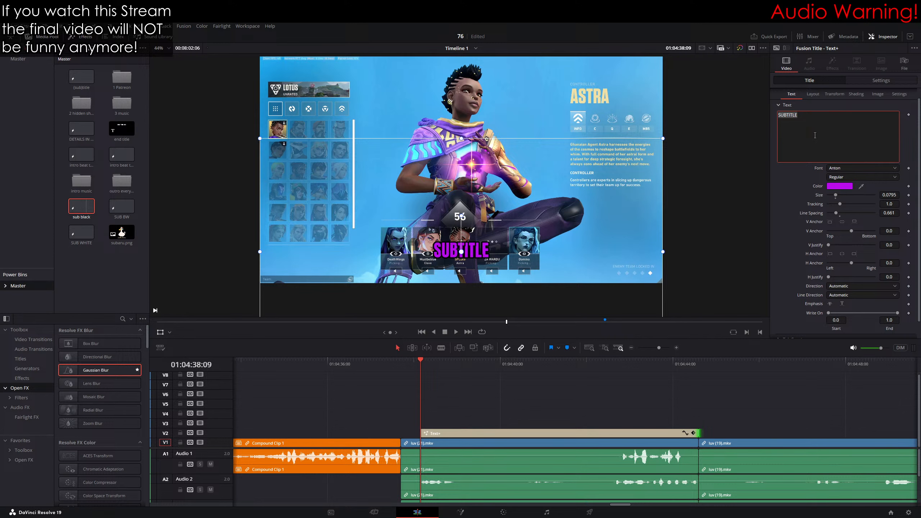
pyautogui.write('WARUDO')
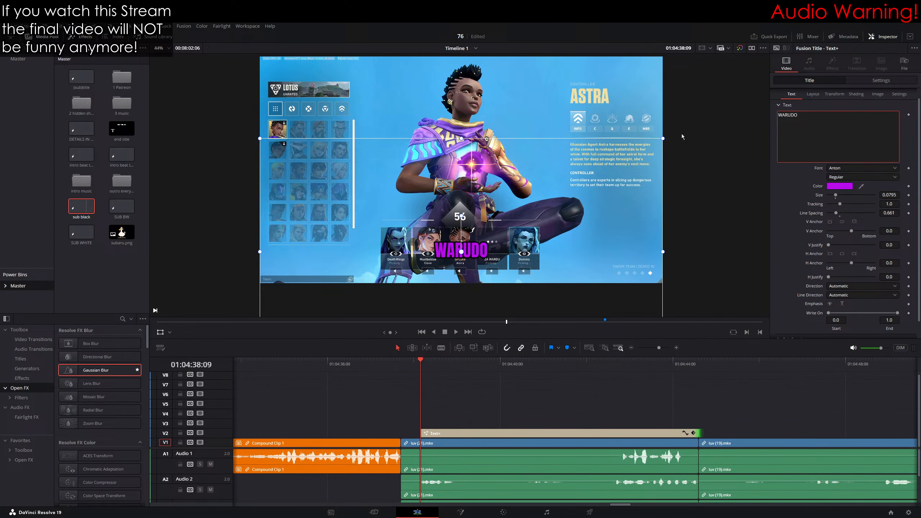
# Step: Place the WARUDO title above the first two agent portraits, recolor it light purple, and tilt it slightly counter-clockwise
pyautogui.scroll(8, 537, 218)
pyautogui.moveTo(462, 283); pyautogui.dragTo(367, 235)
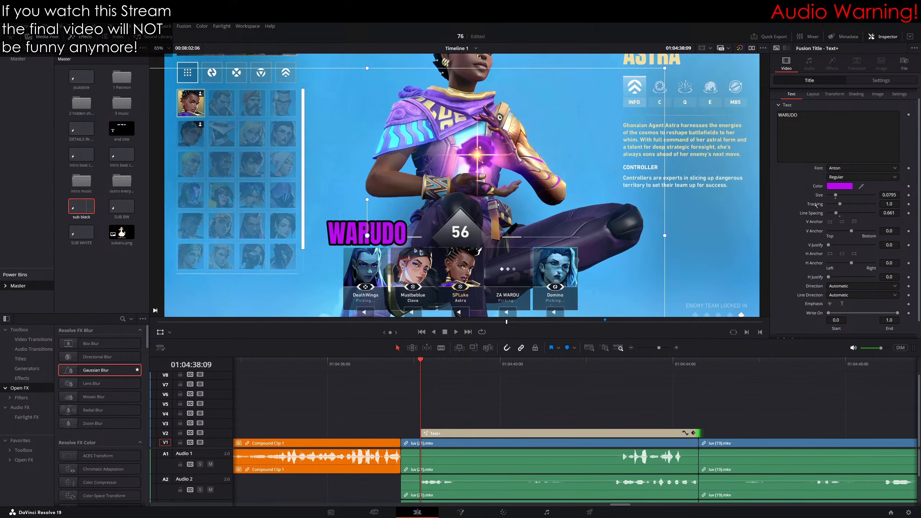
pyautogui.click(407, 302)
pyautogui.click(519, 327)
pyautogui.moveTo(367, 205); pyautogui.dragTo(405, 223)
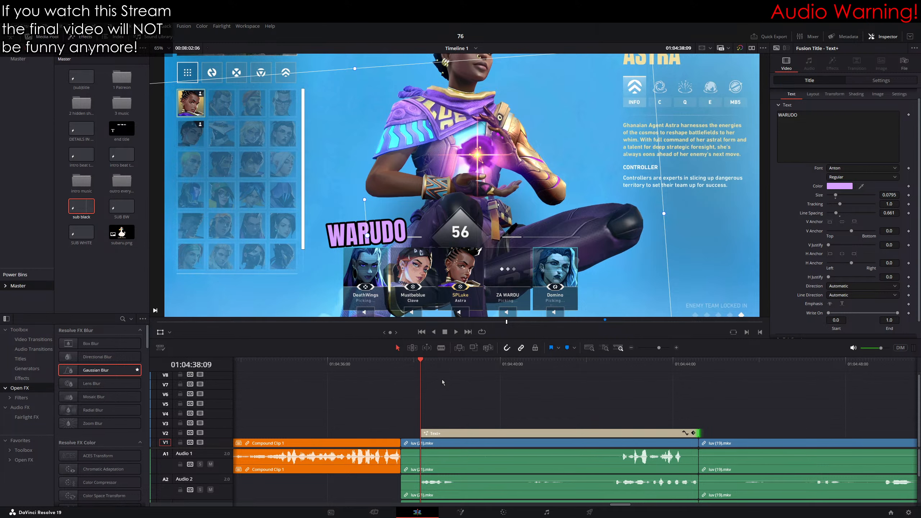
# Step: Play the WARUDO title and split it at 01:04:38:30
pyautogui.press('b')
pyautogui.press('space')
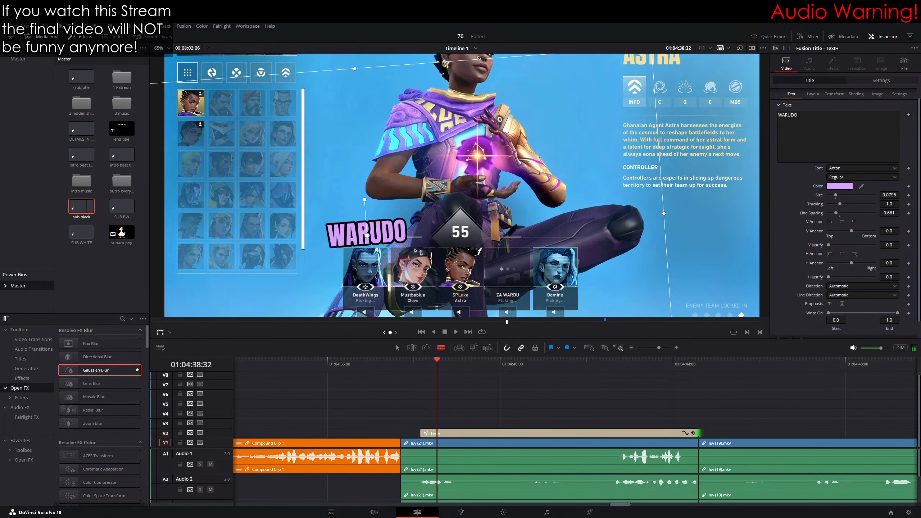
pyautogui.press('Left')
pyautogui.press('Left')
pyautogui.press('Left')
pyautogui.press('Left')
pyautogui.press('Right')
pyautogui.press('Right')
pyautogui.click(438, 433)
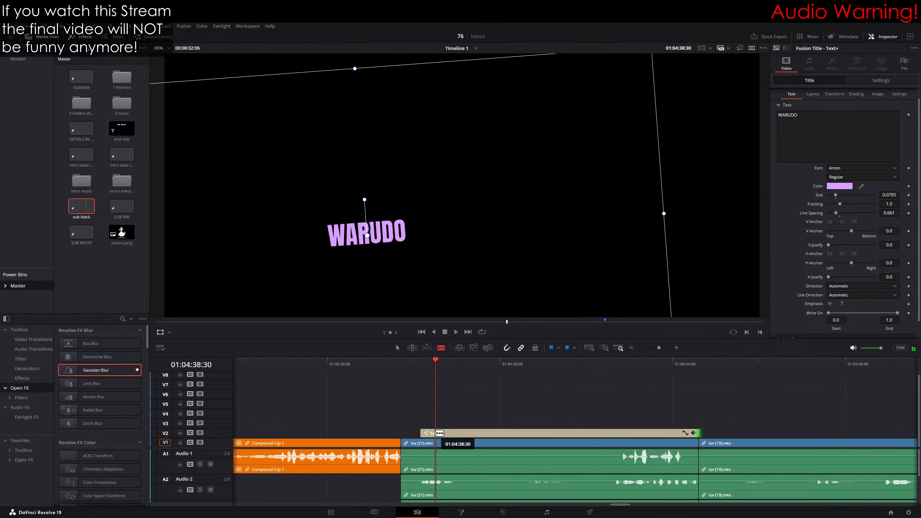
# Step: Change the text of the title part after the 01:04:38:30 split to WHAT
pyautogui.click(829, 132)
pyautogui.hotkey('ctrl', 'a')
pyautogui.write('WA')
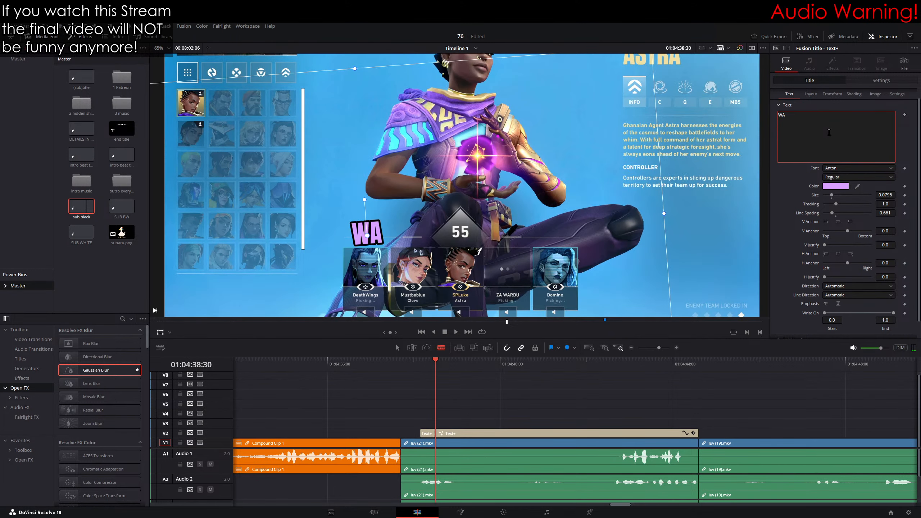
pyautogui.press('BackSpace')
pyautogui.write('HAT')
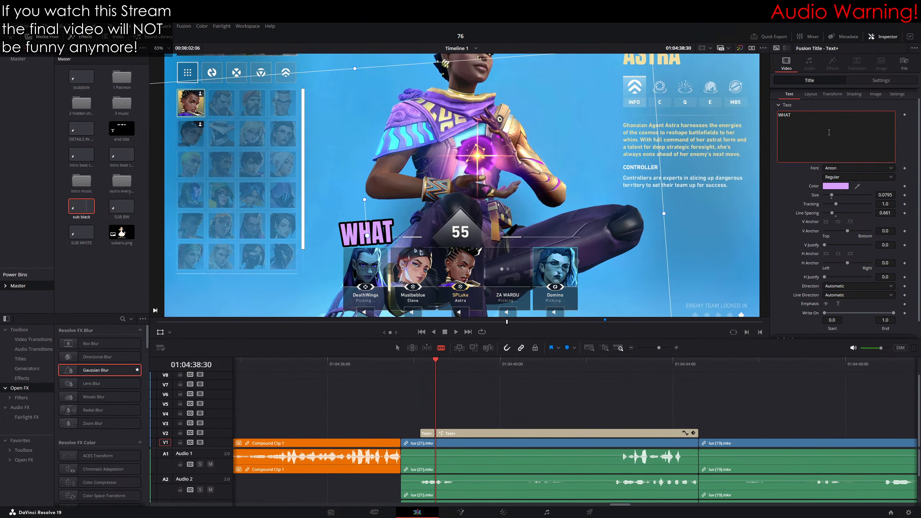
# Step: Tilt the WHAT title clockwise and split it at 01:04:38:34
pyautogui.moveTo(365, 200); pyautogui.dragTo(379, 202)
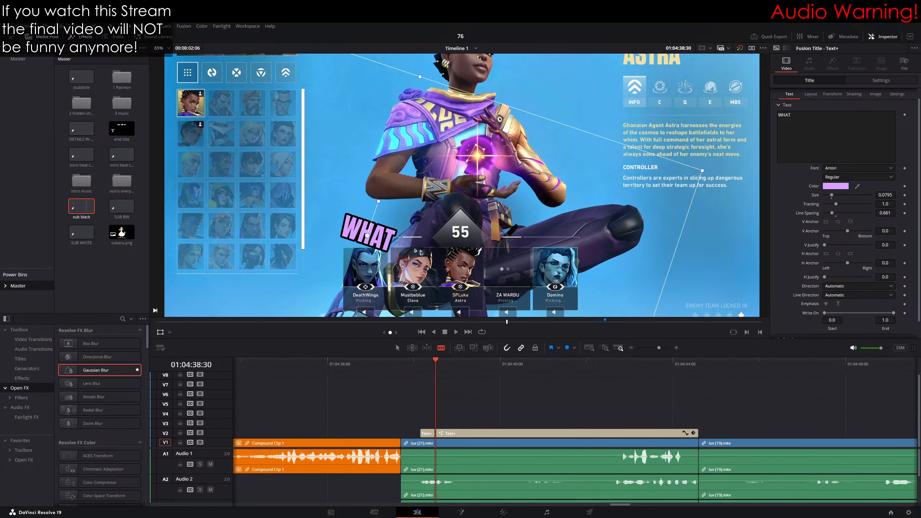
pyautogui.press('Left')
pyautogui.press('Left')
pyautogui.press('Left')
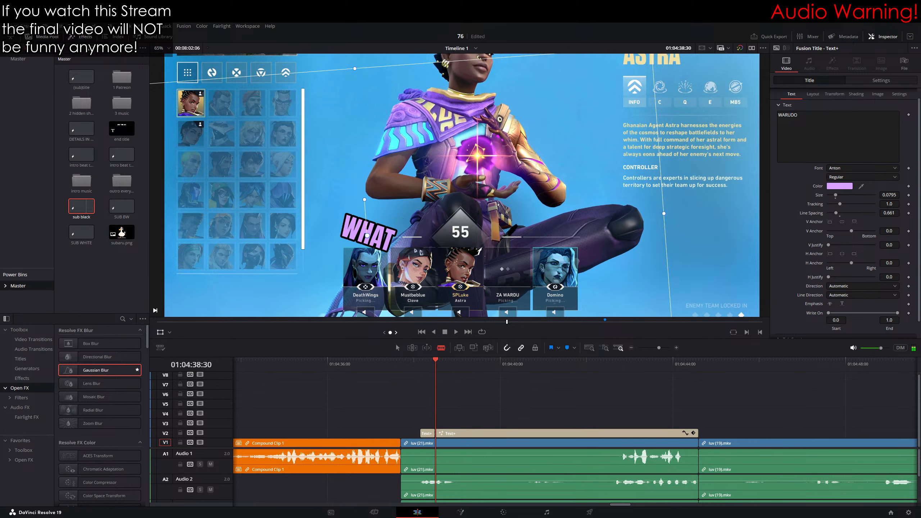
pyautogui.press('Right')
pyautogui.press('Right')
pyautogui.press('Right')
pyautogui.press('Right')
pyautogui.press('Left')
pyautogui.press('Left')
pyautogui.press('Left')
pyautogui.press('Left')
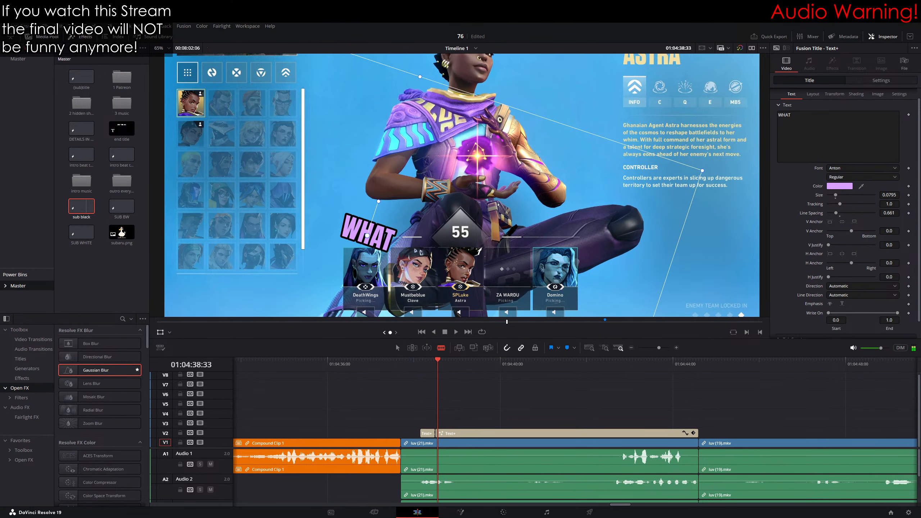
pyautogui.press('Right')
pyautogui.press('Right')
pyautogui.click(470, 434)
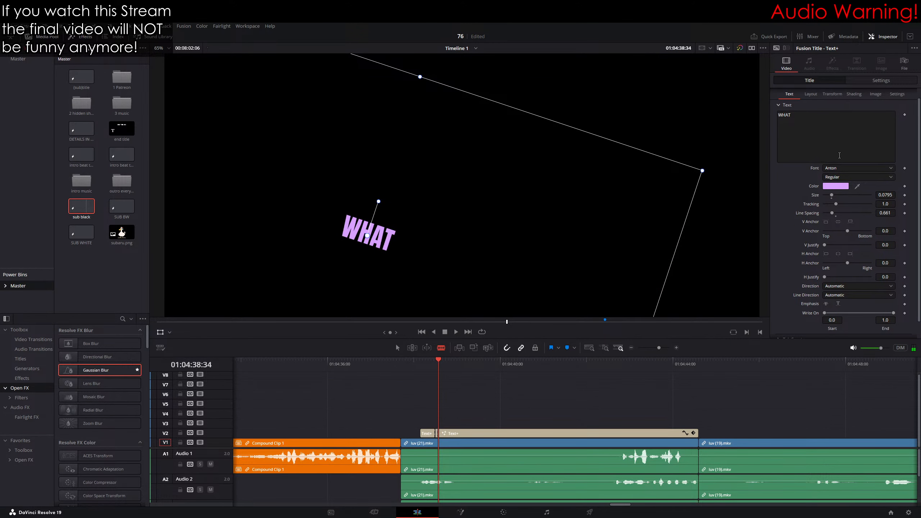
# Step: Change the title part after the 01:04:38:34 split to YOU and rotate it until it is diagonally upside down
pyautogui.click(843, 134)
pyautogui.write('YOU')
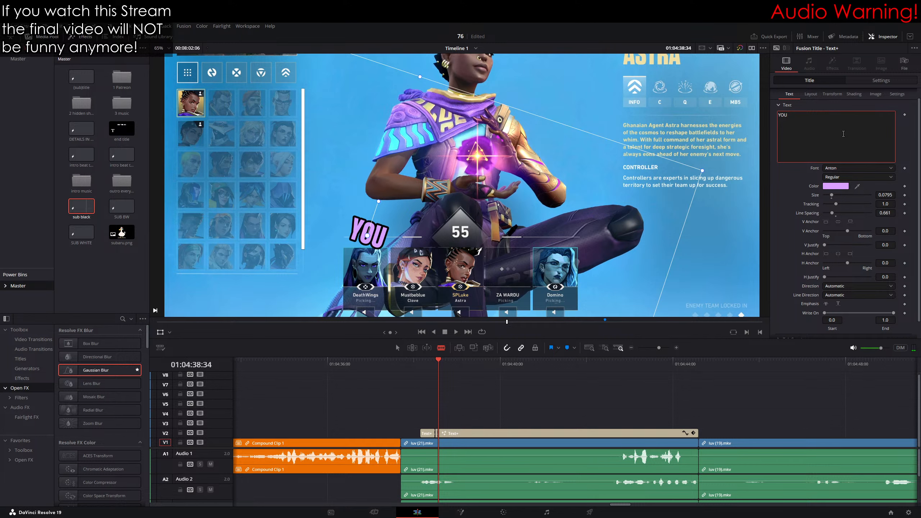
pyautogui.moveTo(379, 201); pyautogui.dragTo(348, 267)
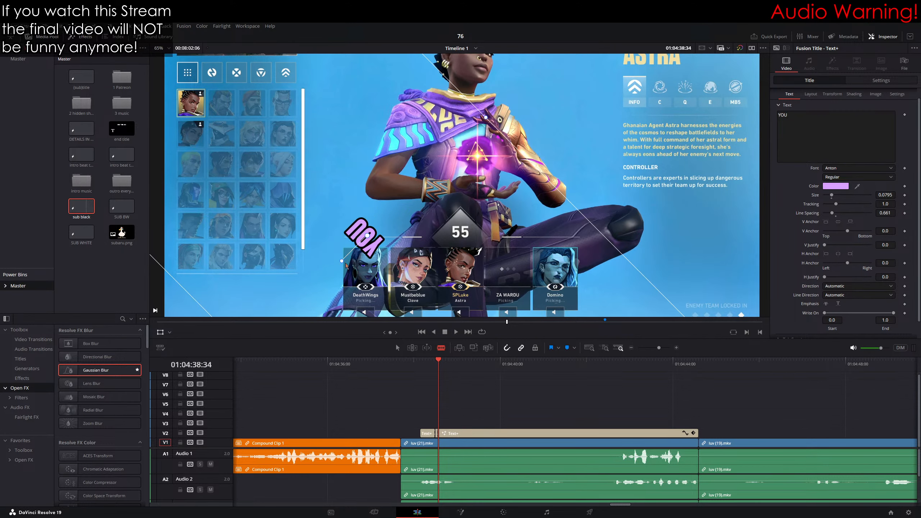
# Step: Split the YOU title at 01:04:38:43, change the remaining part to PLAYING, and tilt it upright with a slight clockwise slant
pyautogui.moveTo(389, 330); pyautogui.dragTo(390, 333)
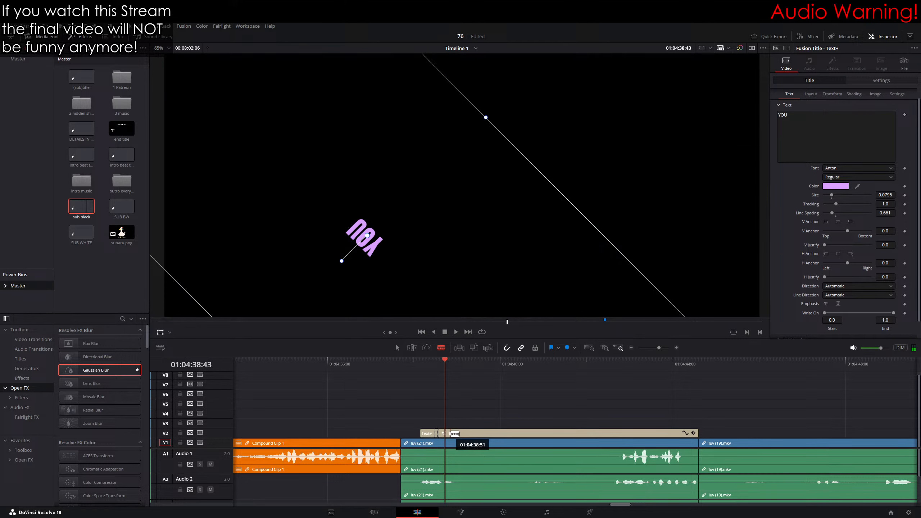
pyautogui.click(818, 129)
pyautogui.hotkey('ctrl', 'a')
pyautogui.write('PLAYING')
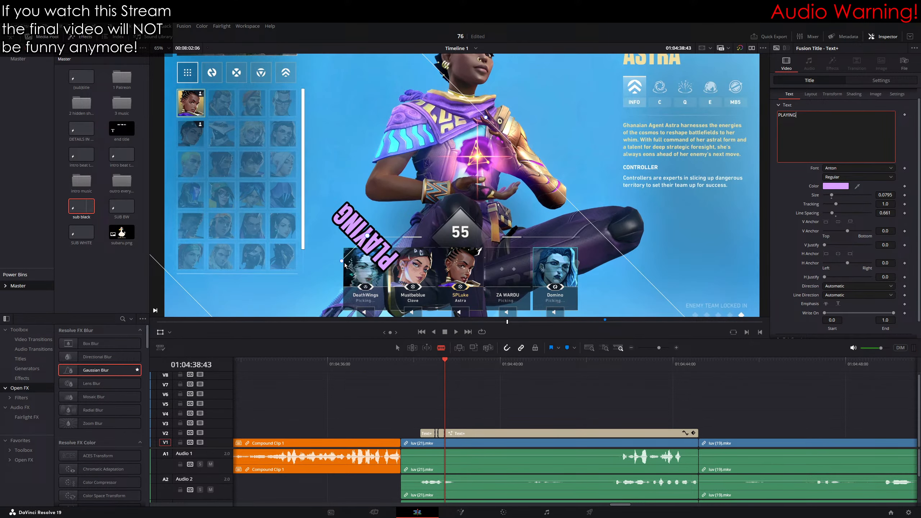
pyautogui.moveTo(342, 261); pyautogui.dragTo(375, 197)
# Step: Play the section from the start of luv (21).mkv through the WARUDO, WHAT, YOU and PLAYING titles
pyautogui.hscroll(1, 482, 416)
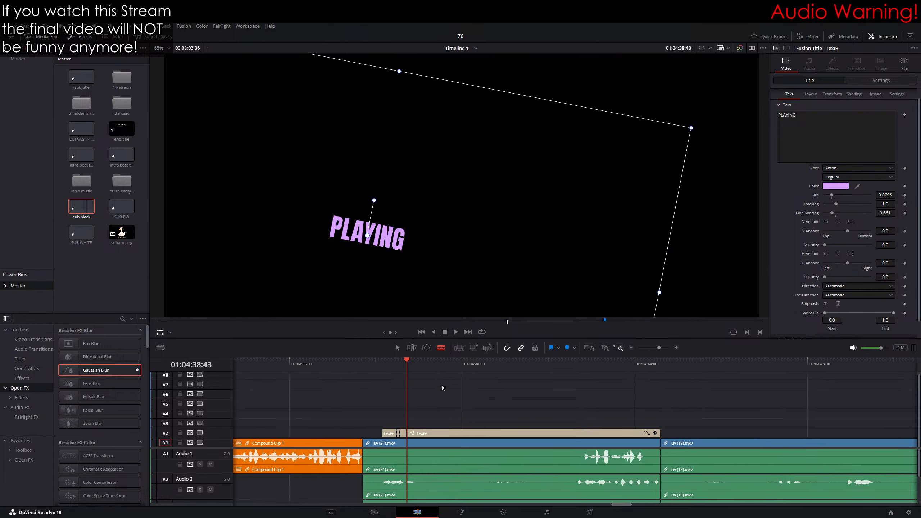
pyautogui.click(398, 348)
pyautogui.moveTo(376, 364); pyautogui.dragTo(371, 364)
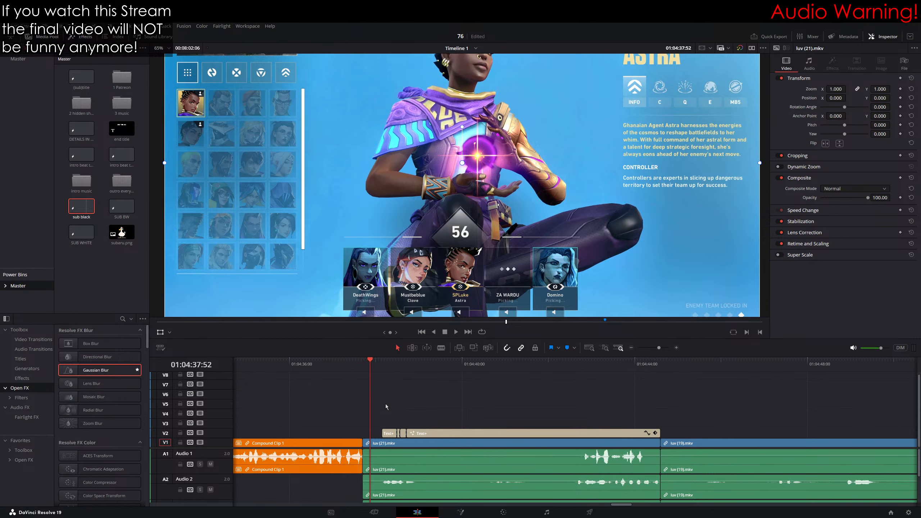
pyautogui.scroll(3, 450, 100)
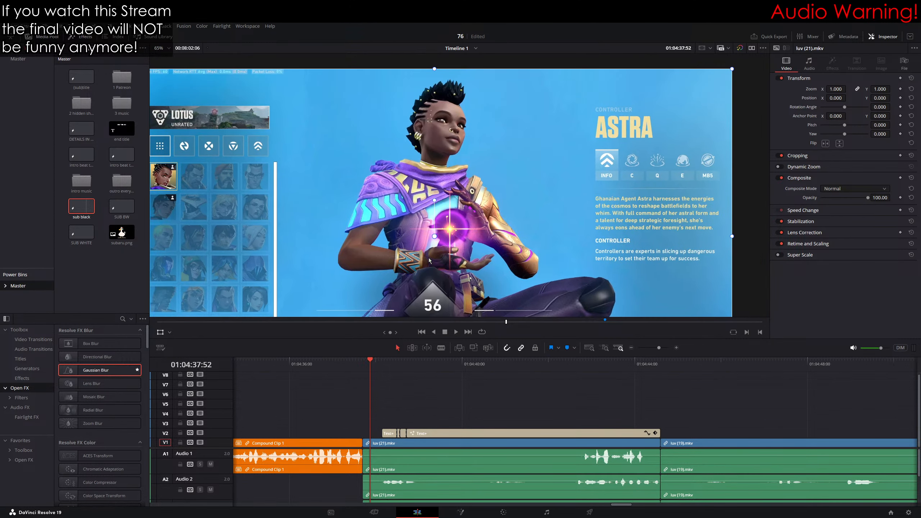
pyautogui.scroll(-4, 482, 213)
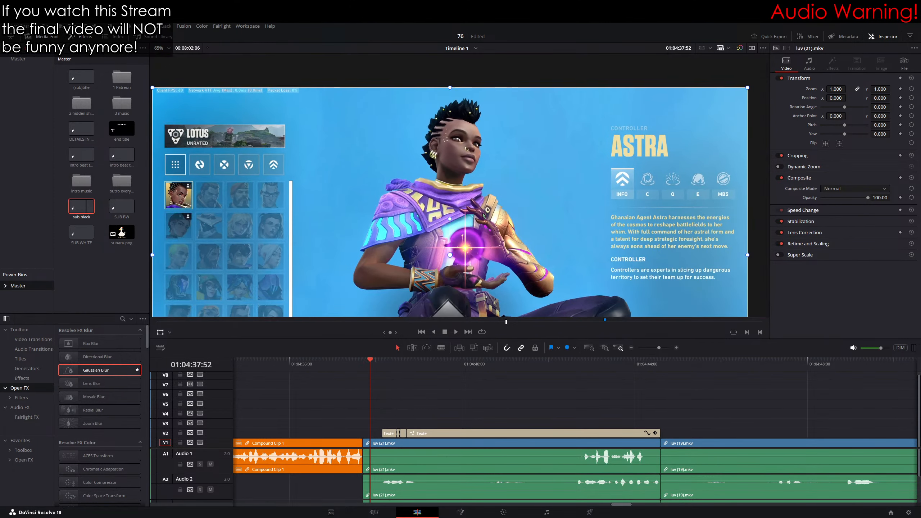
pyautogui.scroll(2, 507, 205)
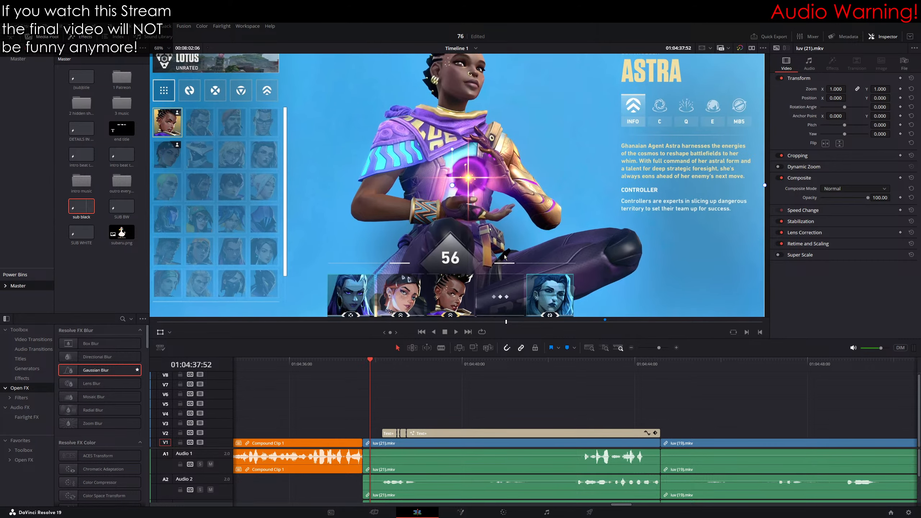
pyautogui.click(384, 363)
pyautogui.press('space')
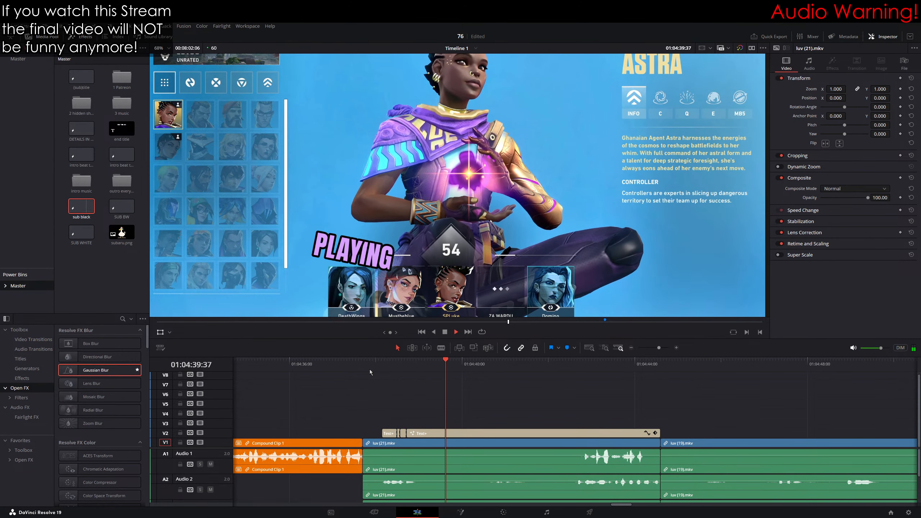
pyautogui.press('space')
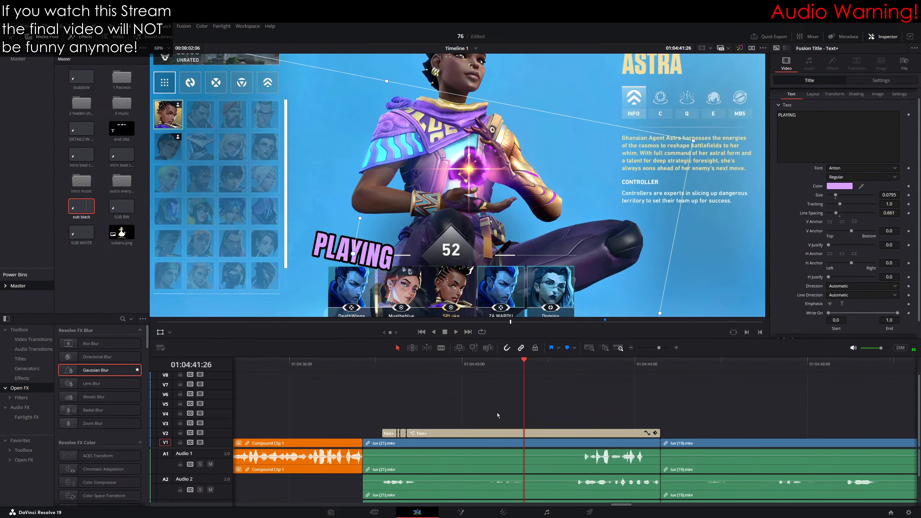
# Step: Split the luv (21).mkv audio on A2 at 01:04:40:20 and after the quiet speech, and raise the isolated part's volume
pyautogui.click(441, 347)
pyautogui.click(477, 486)
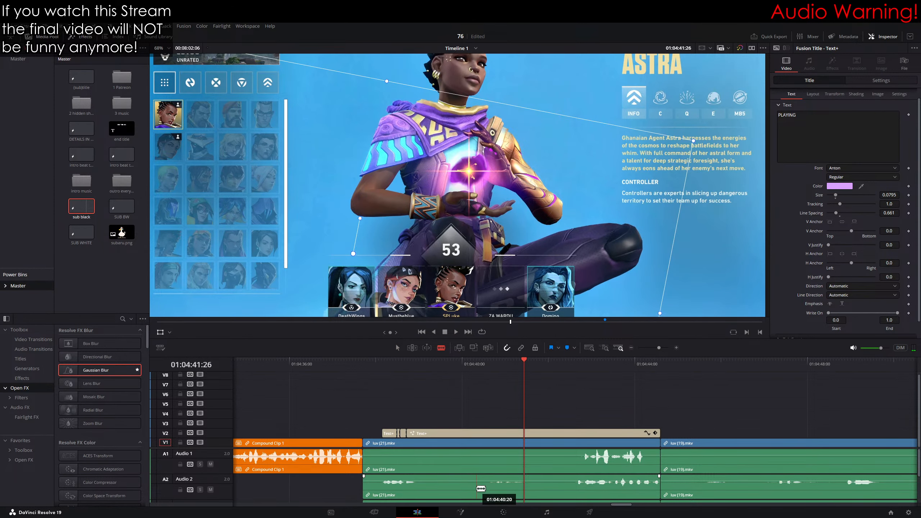
pyautogui.click(539, 488)
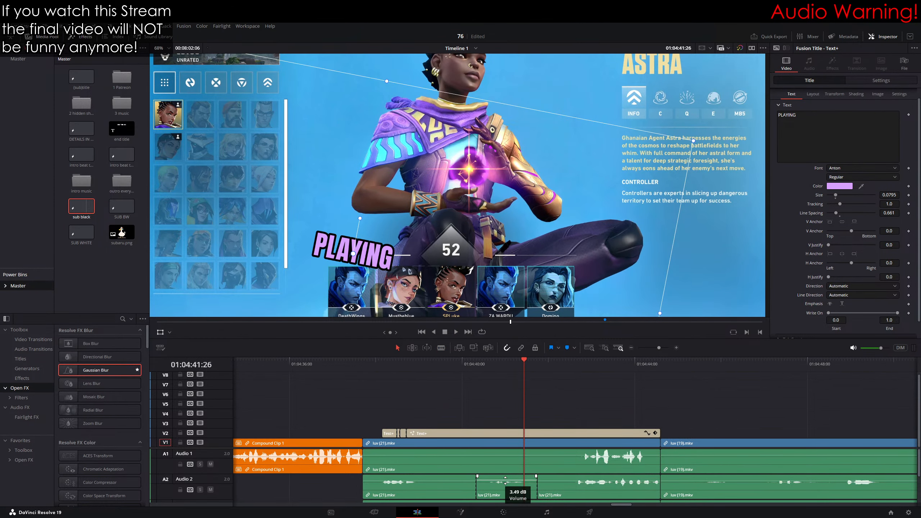
pyautogui.press('a')
pyautogui.click(507, 480)
# Step: Play back the isolated A2 audio part to listen to its speech
pyautogui.click(478, 366)
pyautogui.press('space')
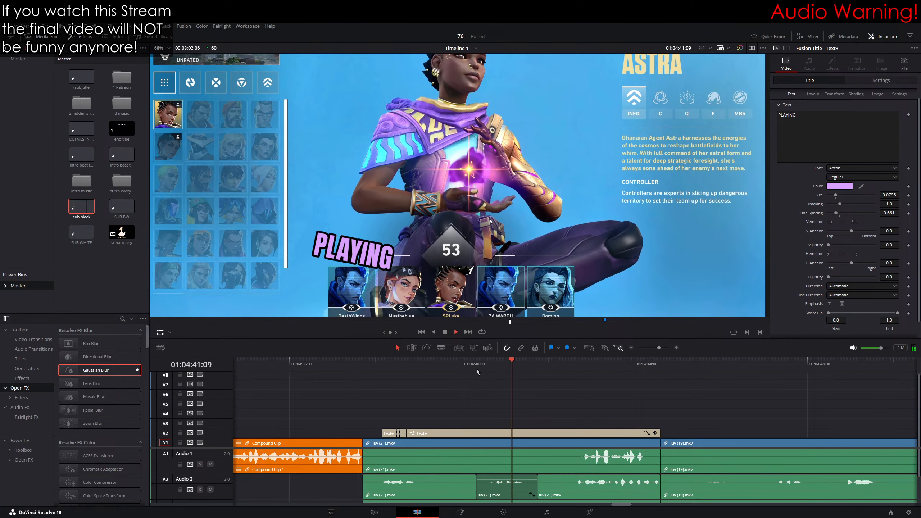
pyautogui.press('space')
# Step: Add a sub black title on V3 at 01:04:40:39 and extend it to the end of luv (21).mkv
pyautogui.scroll(3, 458, 185)
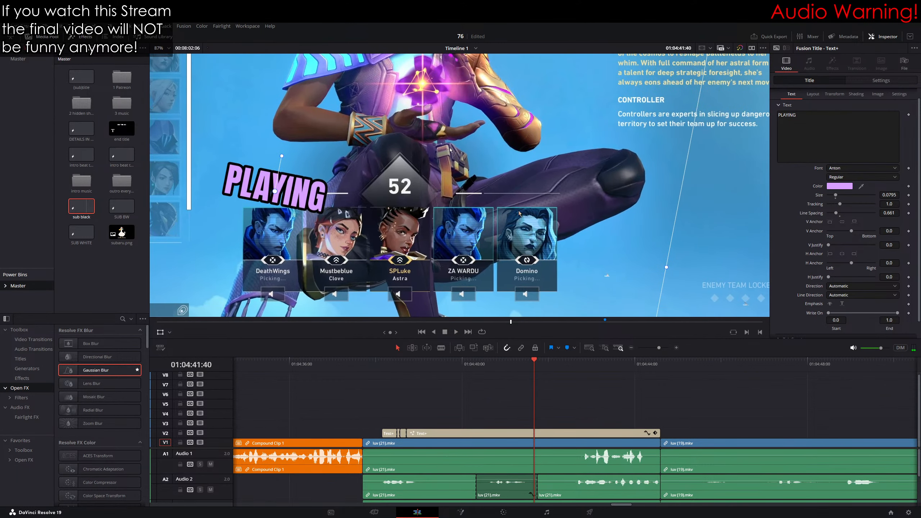
pyautogui.moveTo(496, 364); pyautogui.dragTo(490, 368)
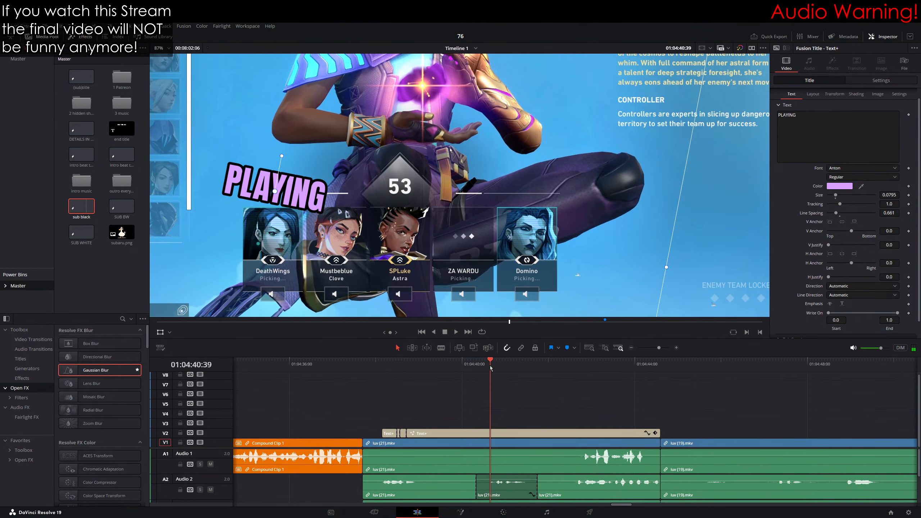
pyautogui.click(80, 208)
pyautogui.moveTo(81, 208); pyautogui.dragTo(501, 424)
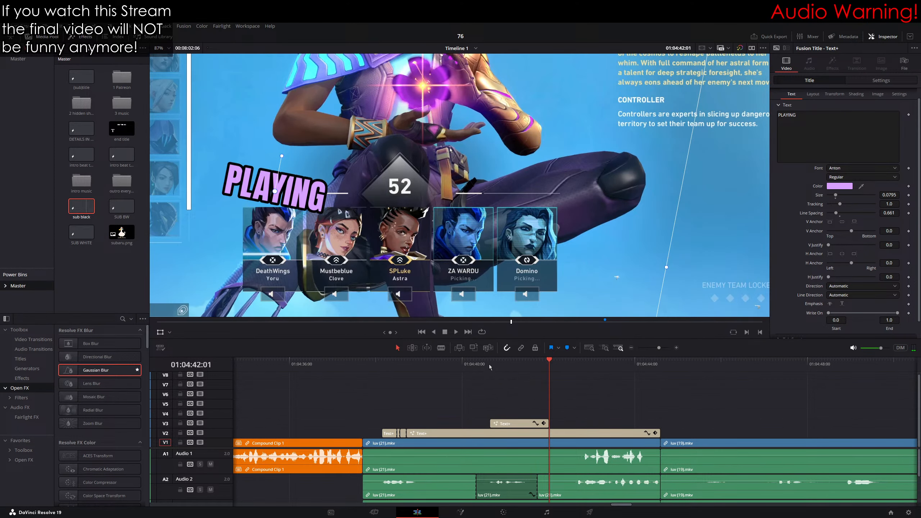
pyautogui.moveTo(490, 366); pyautogui.dragTo(515, 373)
pyautogui.press('space')
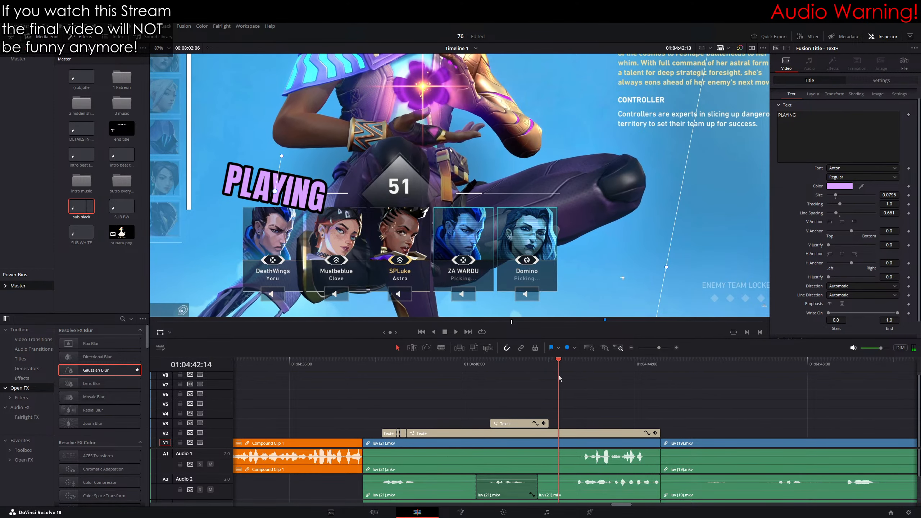
pyautogui.press('space')
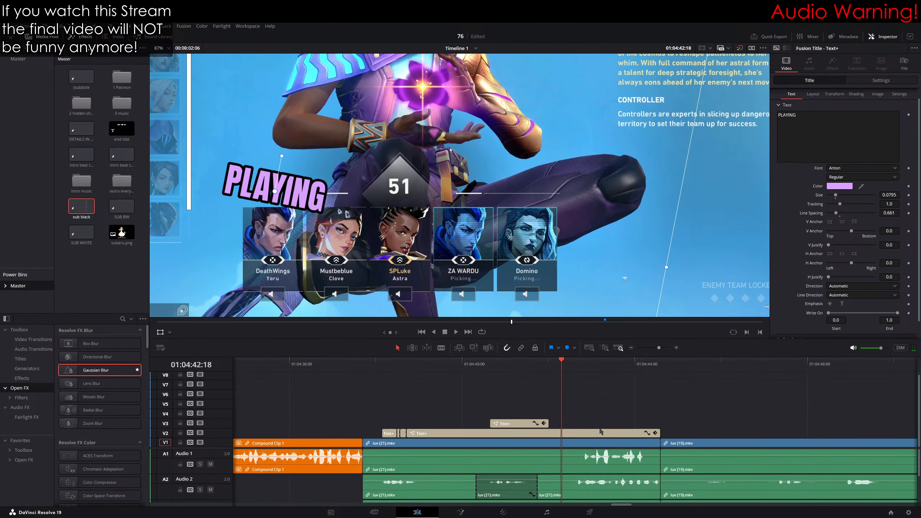
pyautogui.moveTo(548, 424); pyautogui.dragTo(659, 424)
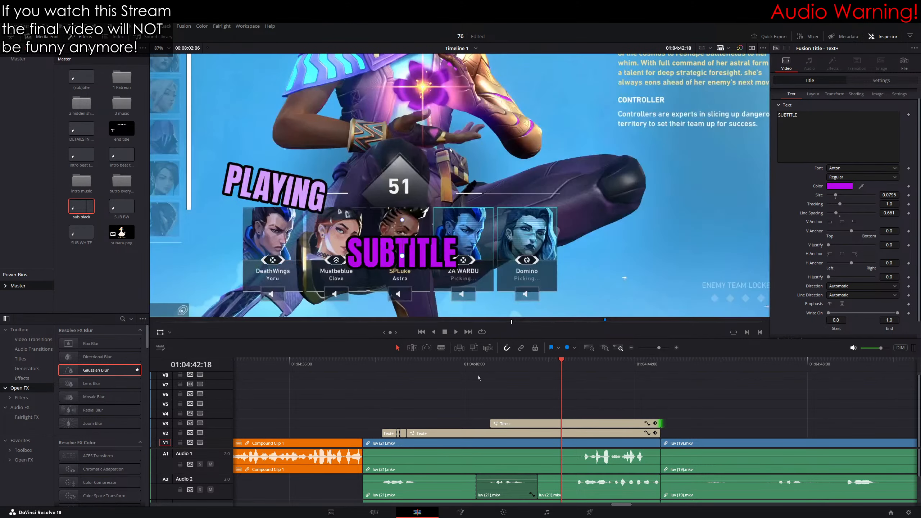
# Step: Set the V3 title's text to HE'S, recolor it orange, and place it above the fifth agent portrait
pyautogui.press('Up')
pyautogui.doubleClick(835, 135)
pyautogui.write("HE'S")
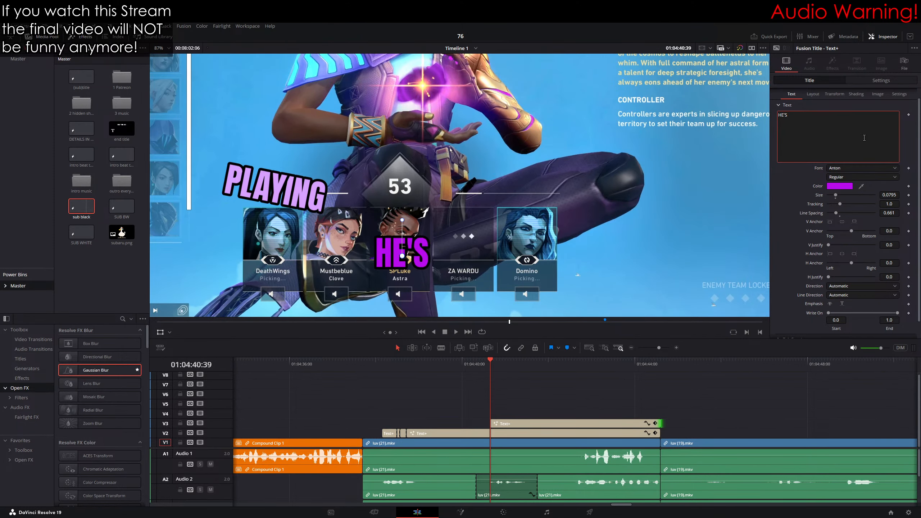
pyautogui.click(840, 186)
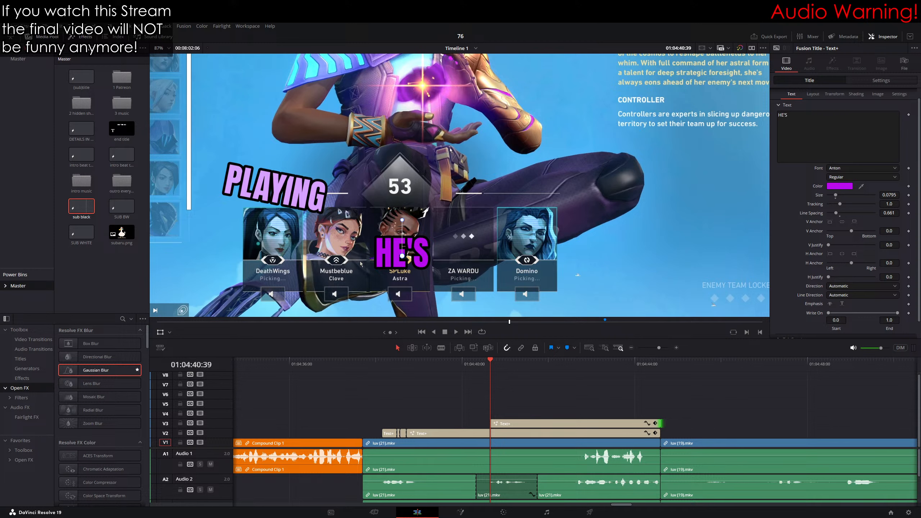
pyautogui.click(536, 346)
pyautogui.moveTo(402, 220); pyautogui.dragTo(532, 151)
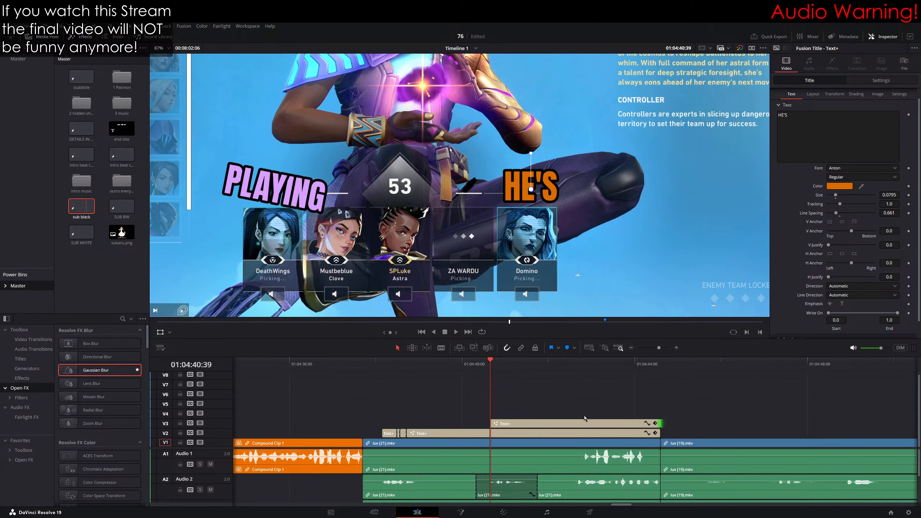
# Step: Split the orange HE'S title at 01:04:40:48 and change the part after the split to GONNA
pyautogui.hscroll(3, 368, 384)
pyautogui.press('b')
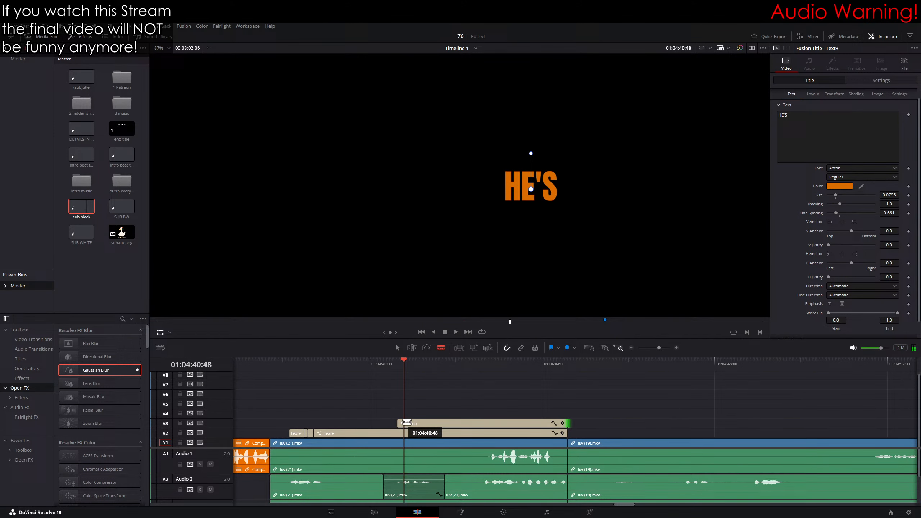
pyautogui.click(406, 423)
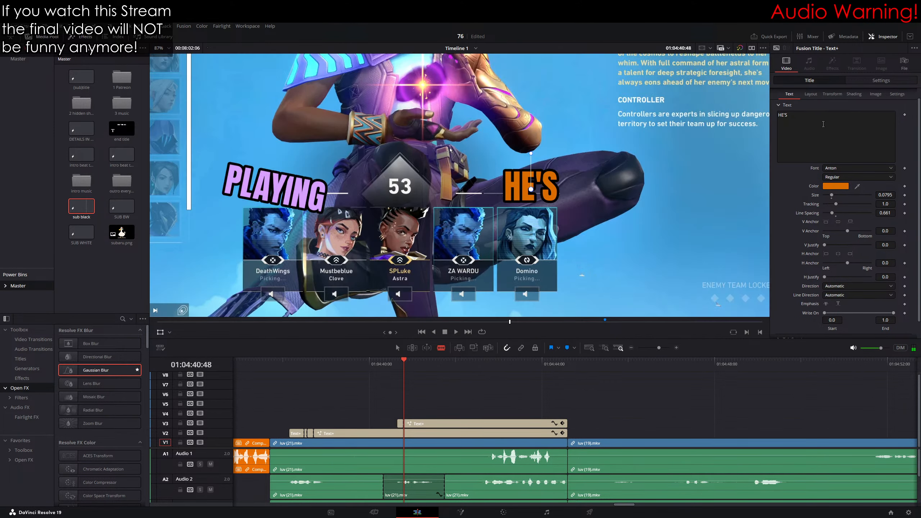
pyautogui.click(823, 124)
pyautogui.hotkey('ctrl', 'a')
pyautogui.write('GONNA')
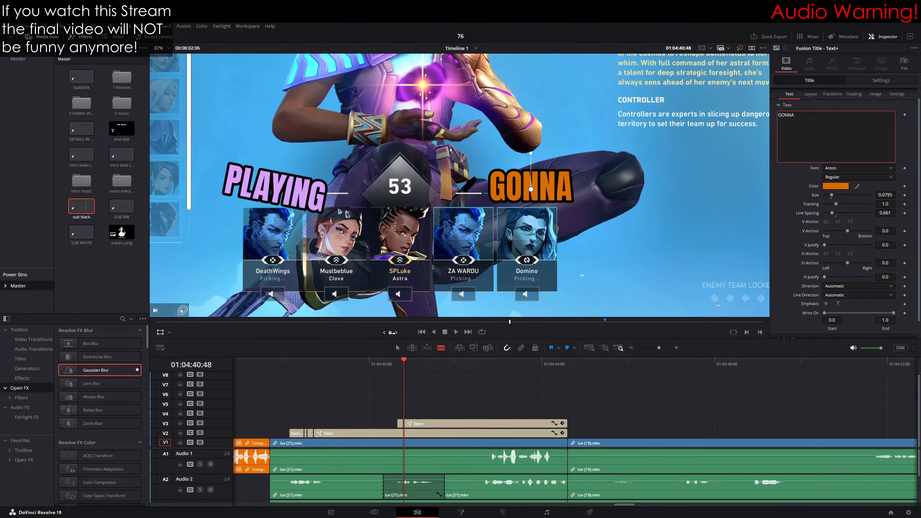
# Step: Split the GONNA title at 01:04:41:01 and change the part after the split to PLAY
pyautogui.moveTo(392, 333); pyautogui.dragTo(402, 333)
pyautogui.press('Right')
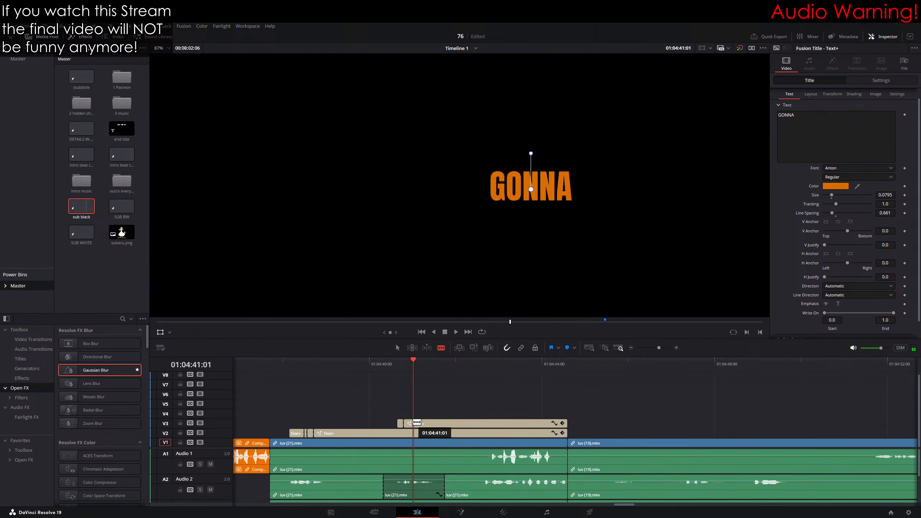
pyautogui.click(415, 425)
pyautogui.click(831, 151)
pyautogui.hotkey('ctrl', 'a')
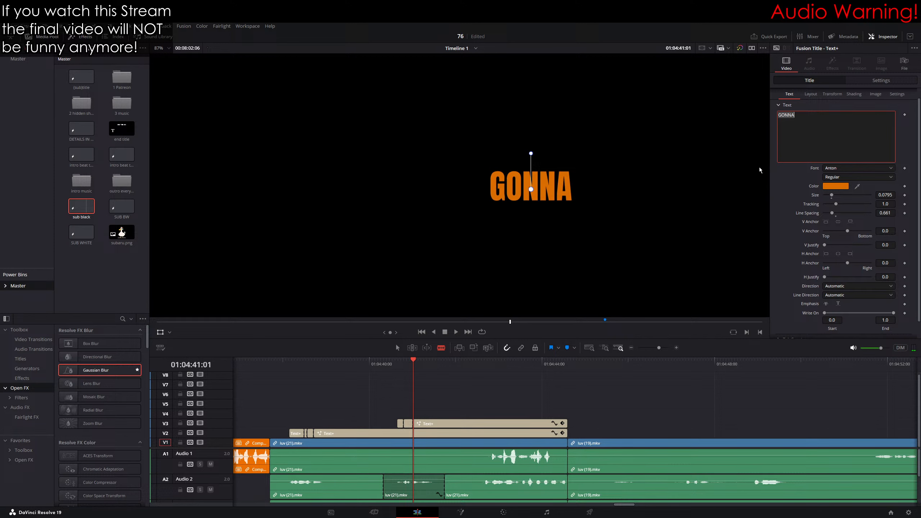
pyautogui.write('PLAY')
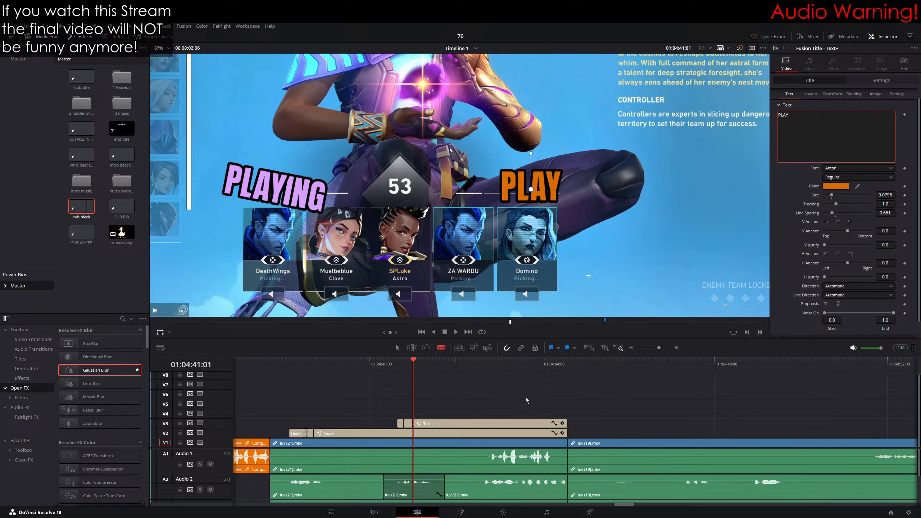
# Step: Split the orange PLAY title at 01:04:41:13 and change the part after the split to YORU
pyautogui.hscroll(2, 495, 385)
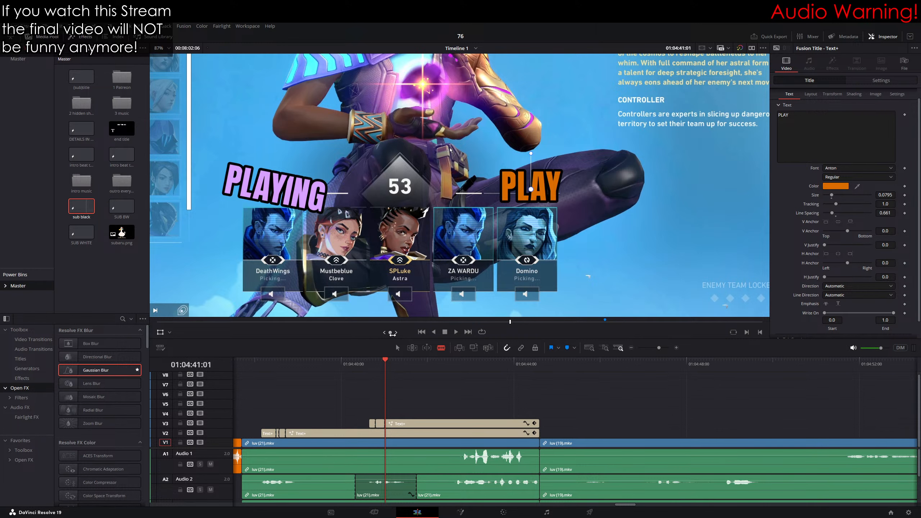
pyautogui.press('Right')
pyautogui.press('Right')
pyautogui.press('Right')
pyautogui.press('Right')
pyautogui.press('Right')
pyautogui.press('Right')
pyautogui.press('Right')
pyautogui.press('Right')
pyautogui.press('Right')
pyautogui.press('Right')
pyautogui.press('Right')
pyautogui.press('Right')
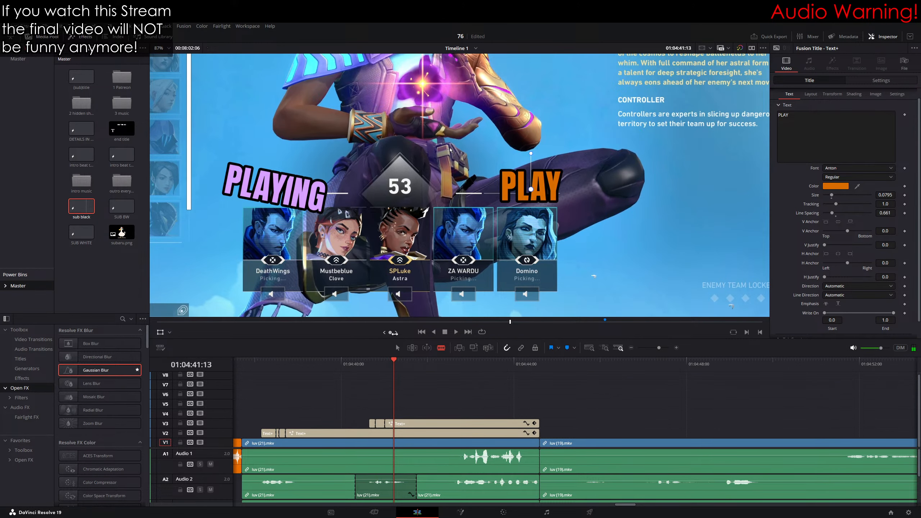
pyautogui.click(396, 424)
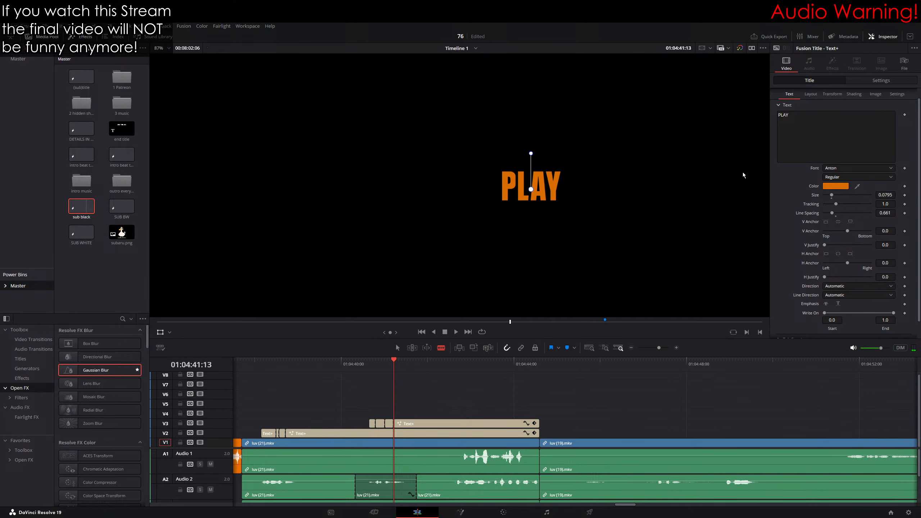
pyautogui.click(824, 122)
pyautogui.hotkey('ctrl', 'a')
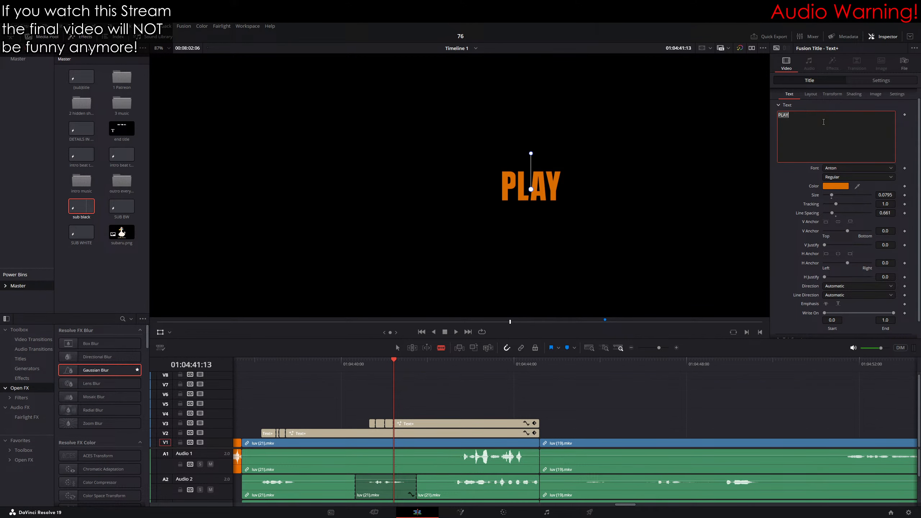
pyautogui.write('YORU')
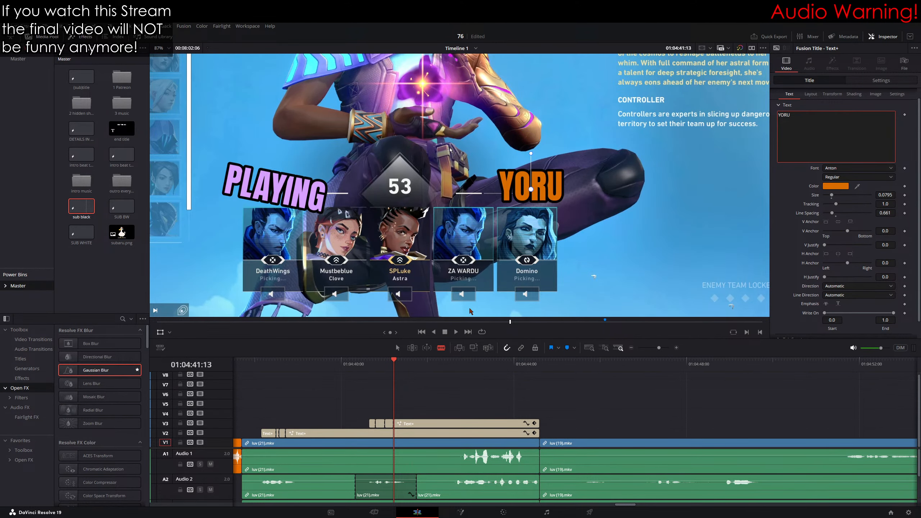
# Step: Play back the orange words, then add a SUB BW title on V4 at 01:04:41:43
pyautogui.click(355, 363)
pyautogui.press('space')
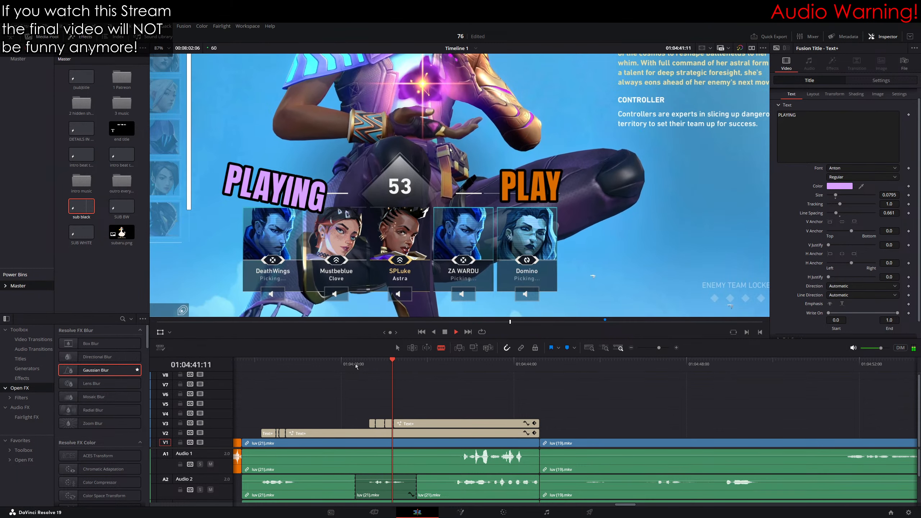
pyautogui.press('space')
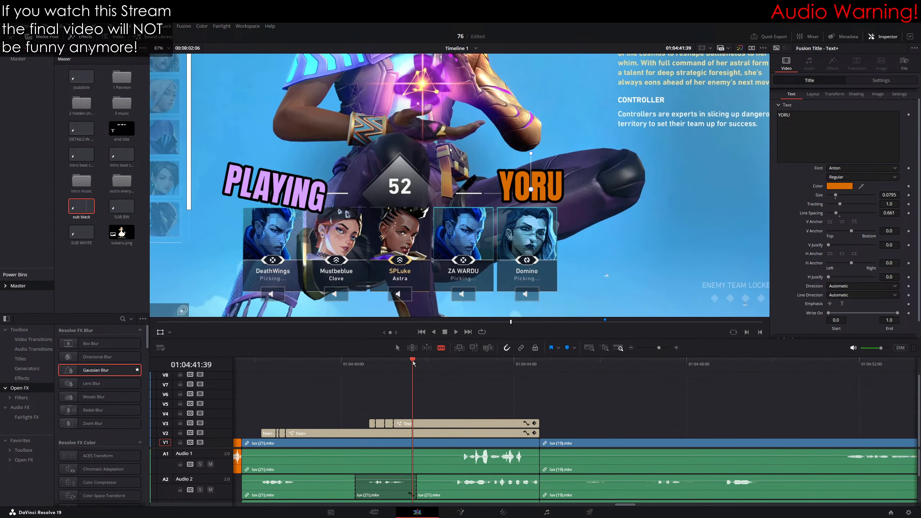
pyautogui.moveTo(390, 332); pyautogui.dragTo(392, 332)
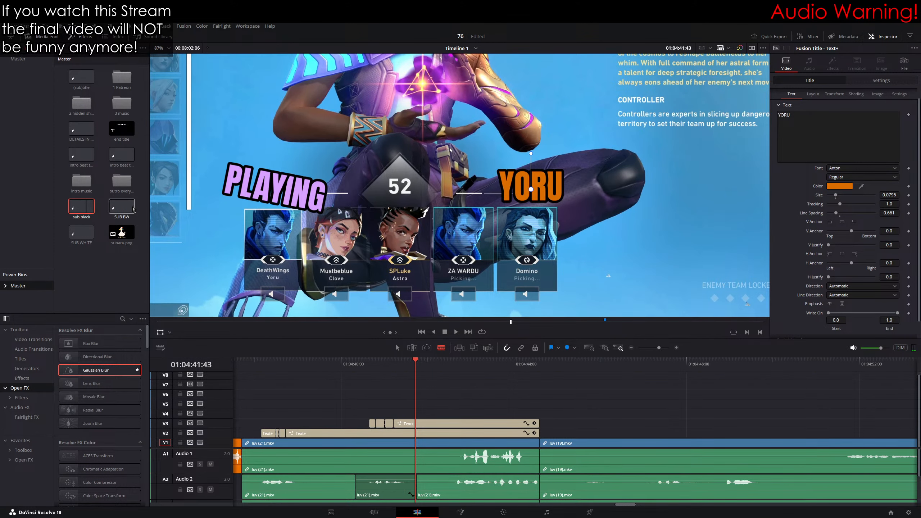
pyautogui.click(122, 206)
pyautogui.press('F12')
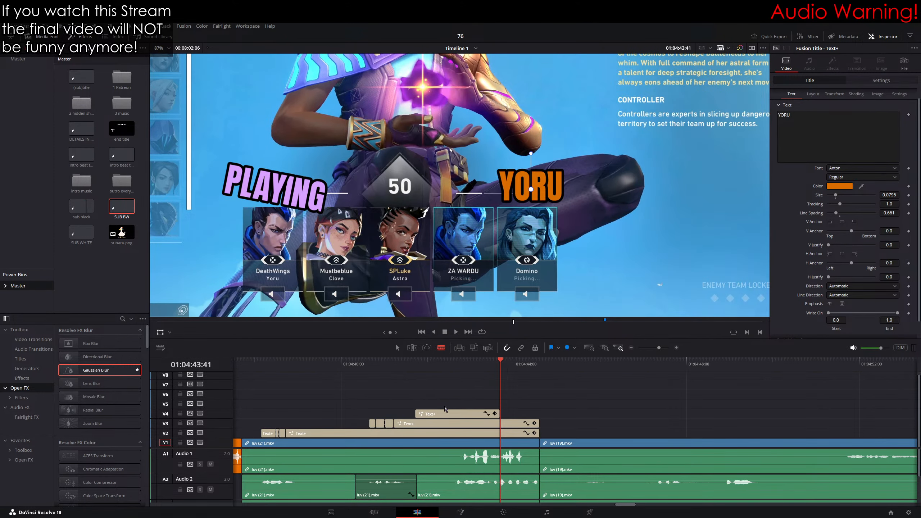
pyautogui.click(446, 410)
pyautogui.press('Up')
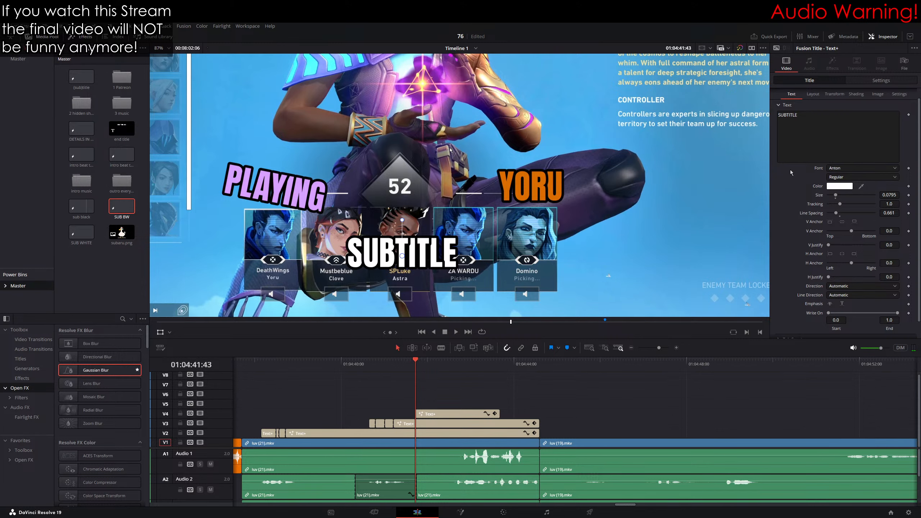
# Step: Set the V4 title's text to *STOLEN*
pyautogui.click(828, 126)
pyautogui.hotkey('ctrl', 'a')
pyautogui.write('*')
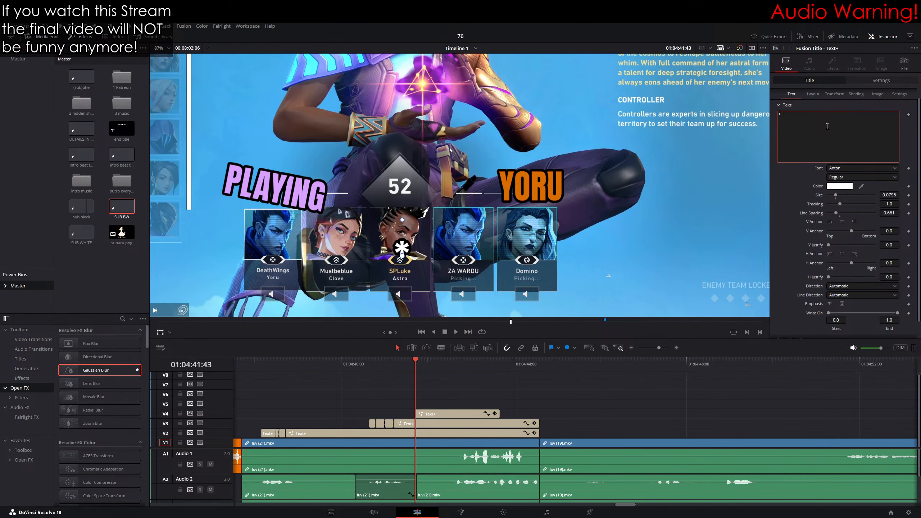
pyautogui.write('STOLEN*')
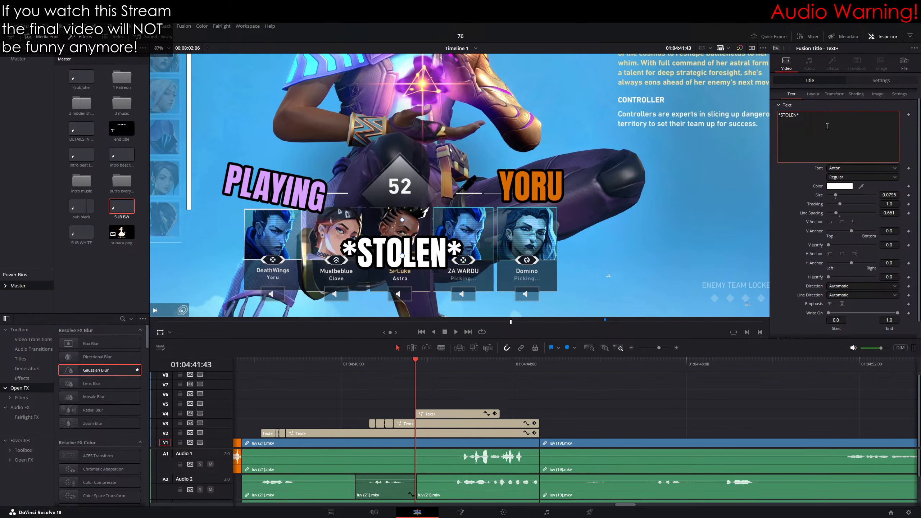
# Step: Scale the *STOLEN* title down to about 0.724, rotate it about 11 degrees, and place it over the first agent portrait
pyautogui.scroll(-3, 356, 241)
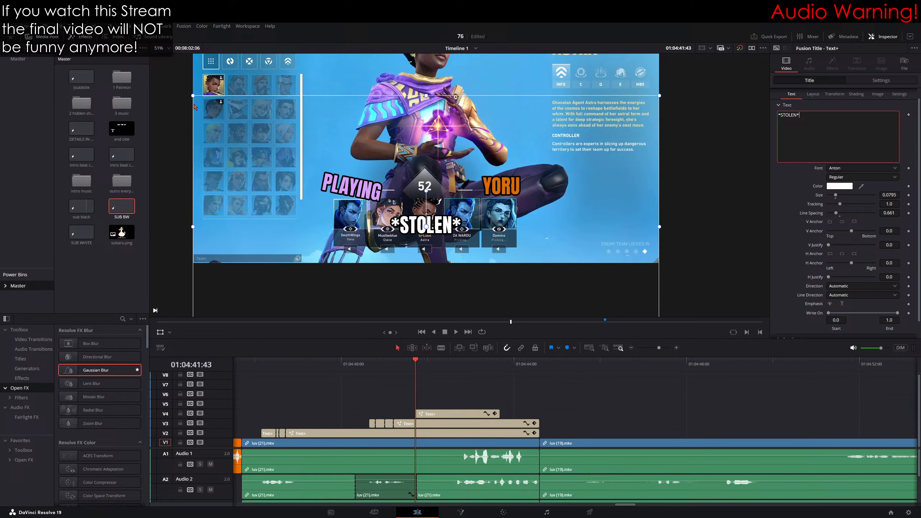
pyautogui.moveTo(194, 96); pyautogui.dragTo(351, 154)
pyautogui.moveTo(426, 191); pyautogui.dragTo(419, 192)
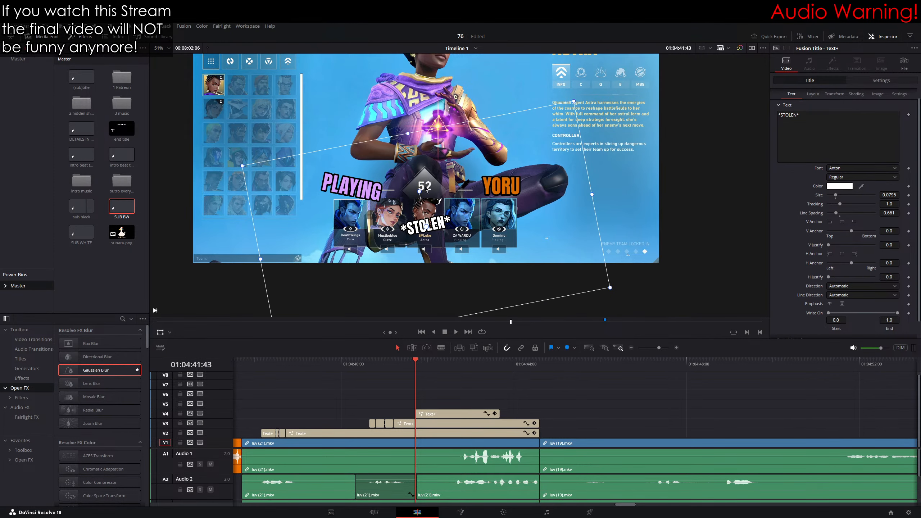
pyautogui.moveTo(473, 257); pyautogui.dragTo(404, 250)
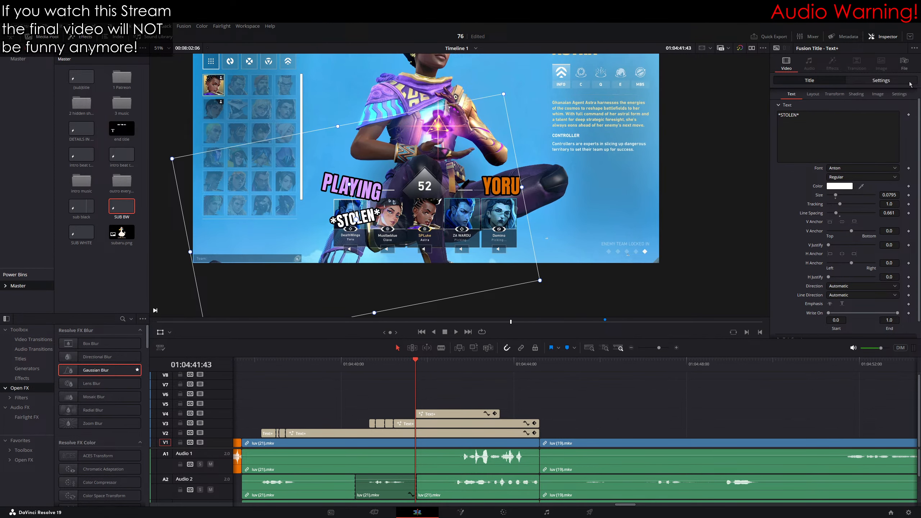
# Step: Animate a zoom pop on the *STOLEN* title with 0.724 keyframes at 01:04:41:43 and 01:04:41:51 and a larger zoom midway
pyautogui.click(882, 81)
pyautogui.click(900, 104)
pyautogui.press('Right')
pyautogui.press('Right')
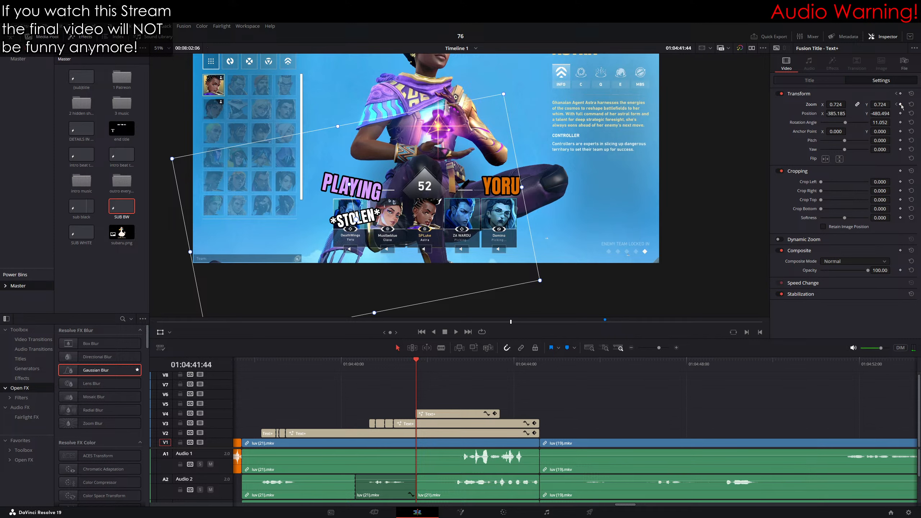
pyautogui.press('Right')
pyautogui.press('Right')
pyautogui.press('Right')
pyautogui.press('Right')
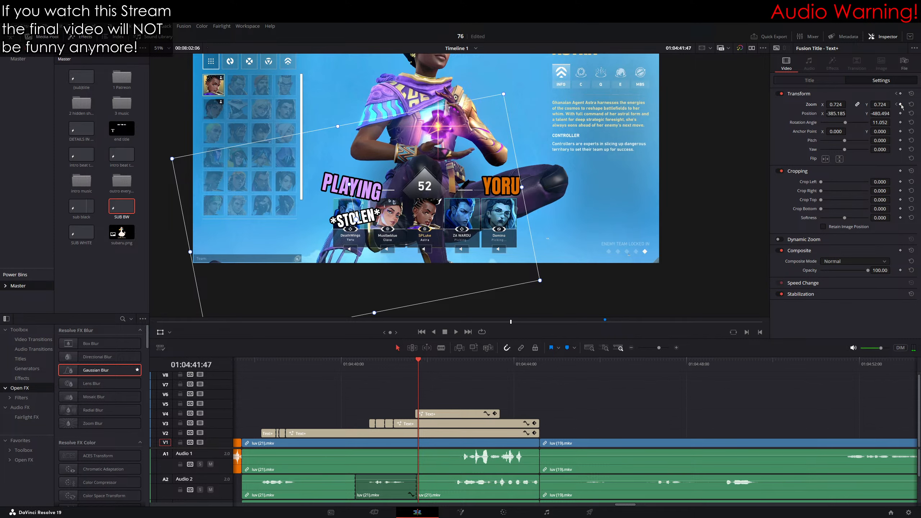
pyautogui.press('Right')
pyautogui.press('Right')
pyautogui.click(901, 105)
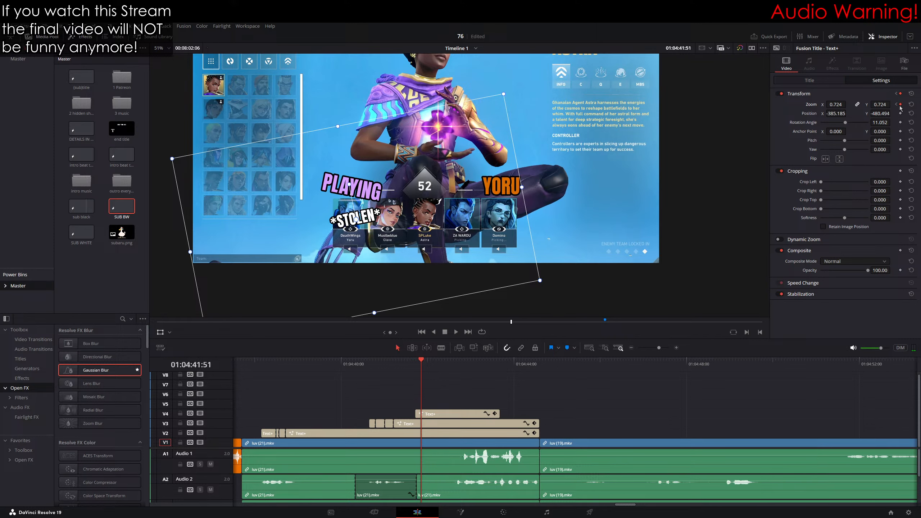
pyautogui.press('Left')
pyautogui.press('Left')
pyautogui.press('Left')
pyautogui.press('Left')
pyautogui.moveTo(875, 104); pyautogui.dragTo(893, 104)
pyautogui.press('Left')
pyautogui.press('Left')
pyautogui.press('Left')
pyautogui.press('Left')
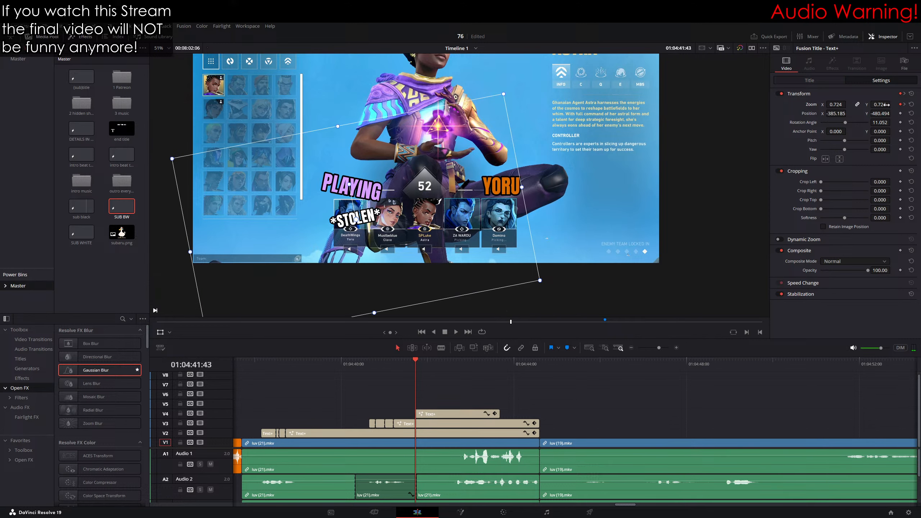
# Step: Preview the zoom pop and nudge the *STOLEN* title to about X -407, Y -479
pyautogui.click(410, 367)
pyautogui.press('space')
pyautogui.press('space')
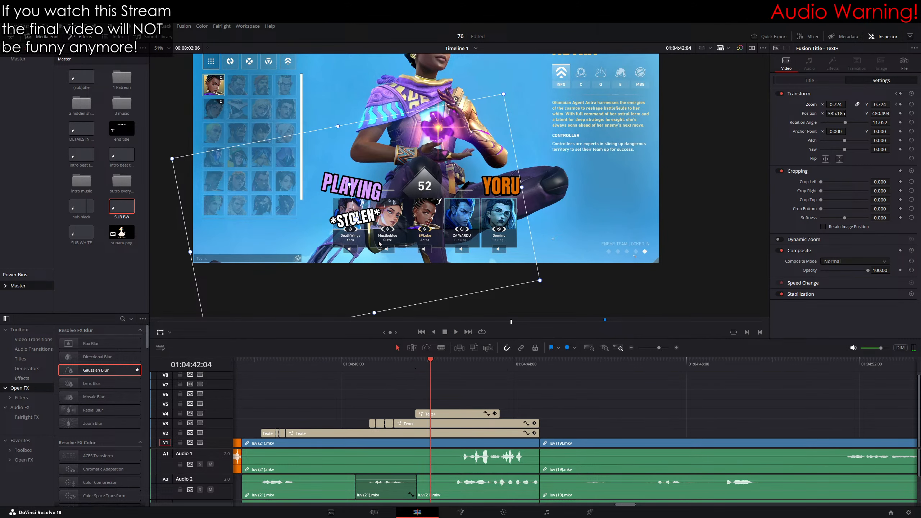
pyautogui.moveTo(380, 245); pyautogui.dragTo(376, 245)
# Step: Split the *STOLEN* title at 01:04:42:04 and delete the part after the split
pyautogui.click(441, 348)
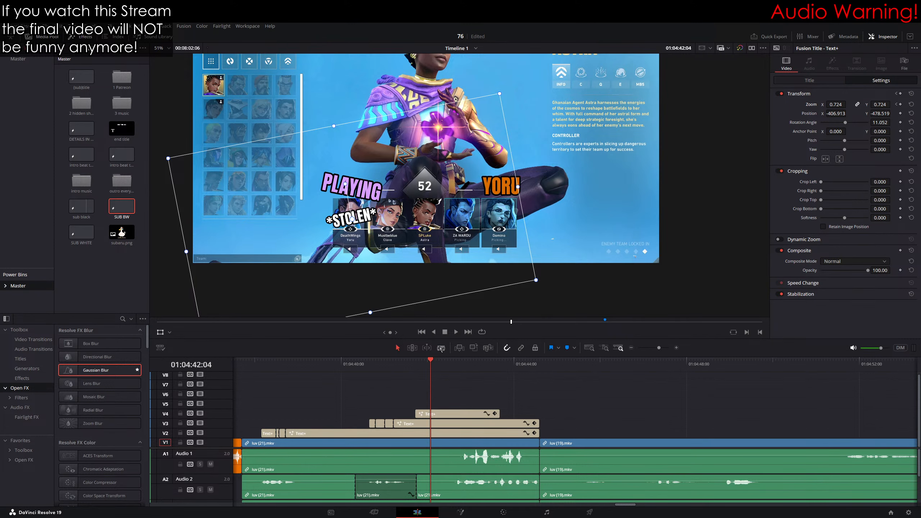
pyautogui.click(432, 415)
pyautogui.keyDown('ctrl'); pyautogui.click(450, 412); pyautogui.keyUp('ctrl')
pyautogui.press('Delete')
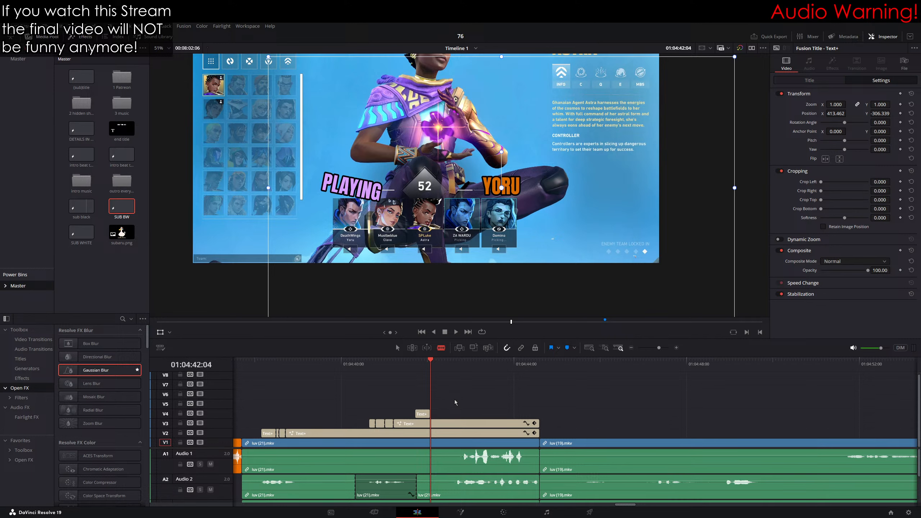
# Step: Extend the end of the *STOLEN* title a few frames past 01:04:42:04 and play back the result
pyautogui.click(327, 368)
pyautogui.press('space')
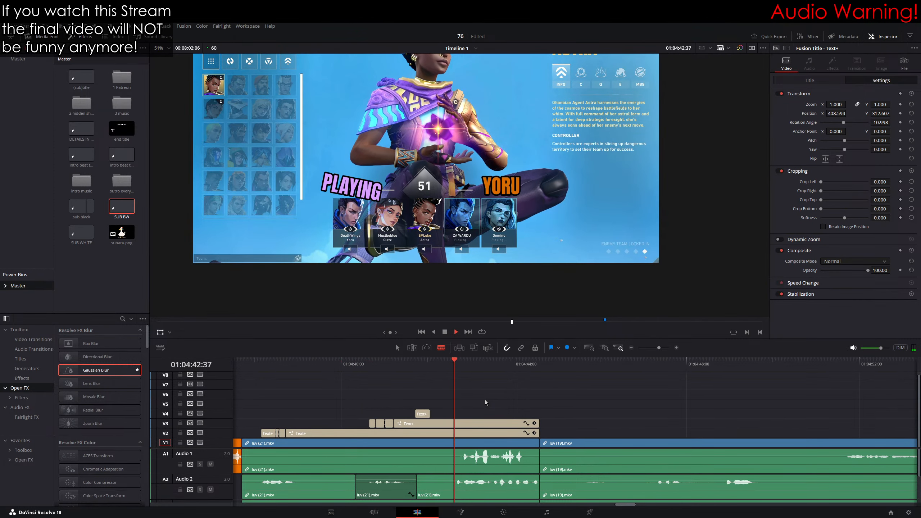
pyautogui.press('space')
pyautogui.click(435, 363)
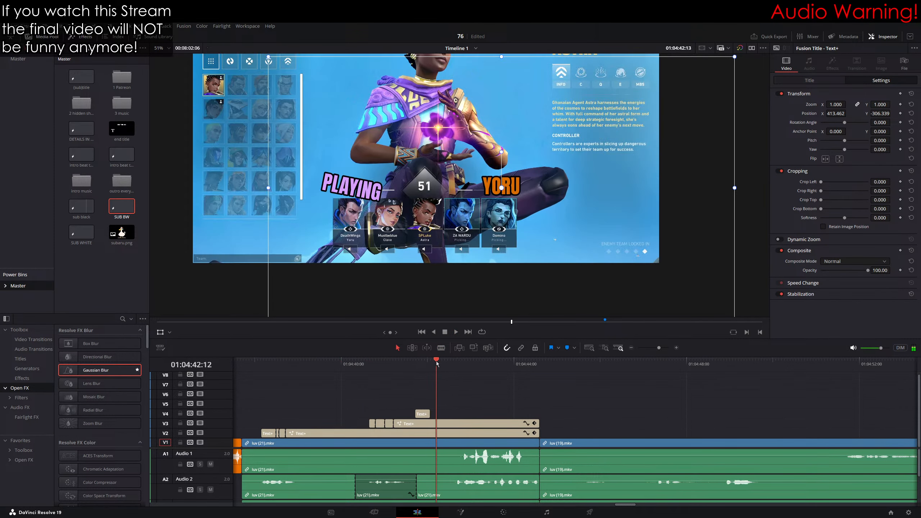
pyautogui.moveTo(434, 368); pyautogui.dragTo(436, 368)
pyautogui.press('Left')
pyautogui.press('Left')
pyautogui.moveTo(429, 412); pyautogui.dragTo(433, 412)
pyautogui.press('space')
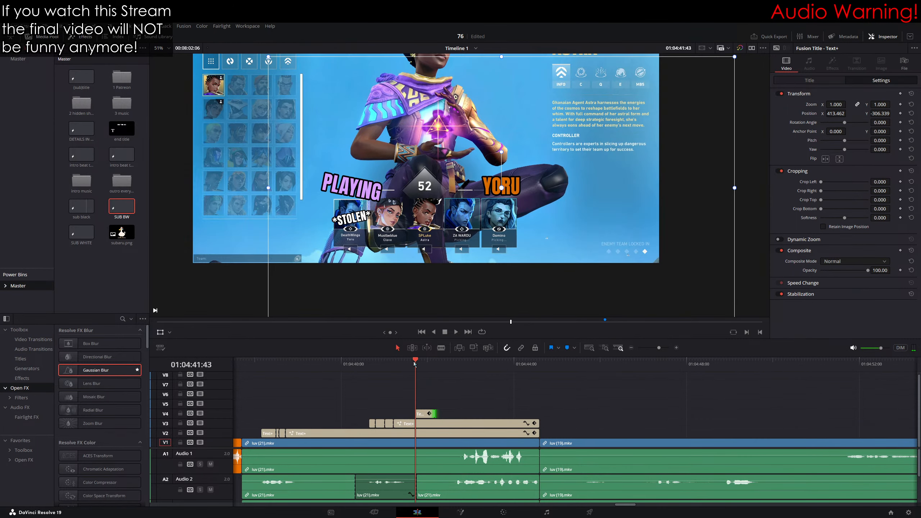
pyautogui.press('space')
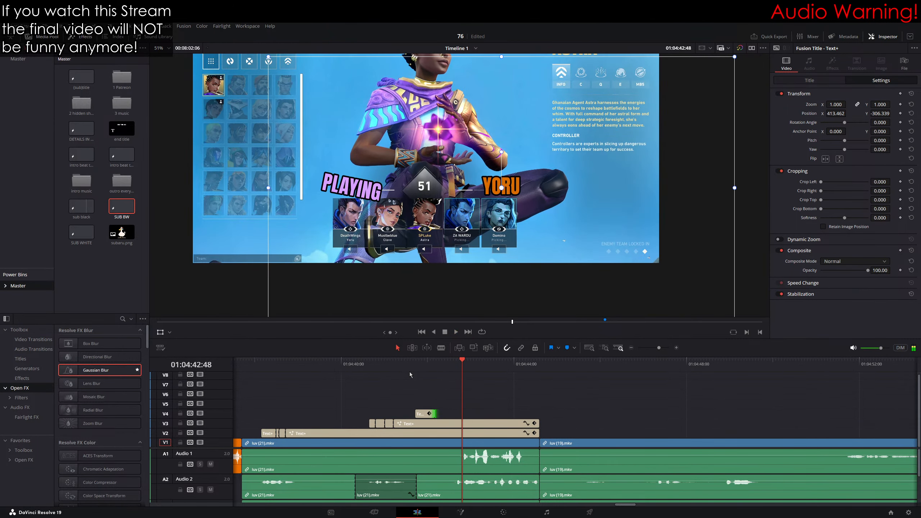
# Step: At 01:04:41:58, keyframe a Crop Top of 19 on the *STOLEN* title and reduce its text size to 0.0537
pyautogui.moveTo(432, 365); pyautogui.dragTo(426, 368)
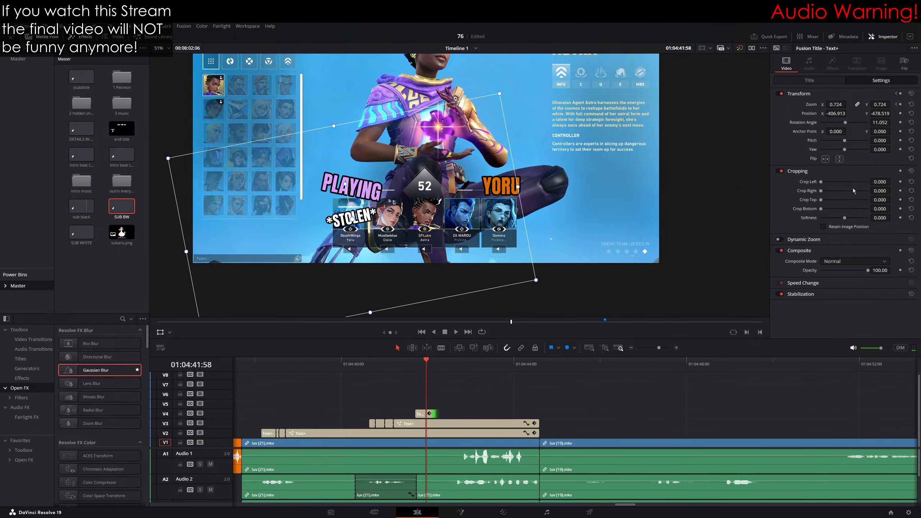
pyautogui.scroll(6, 759, 88)
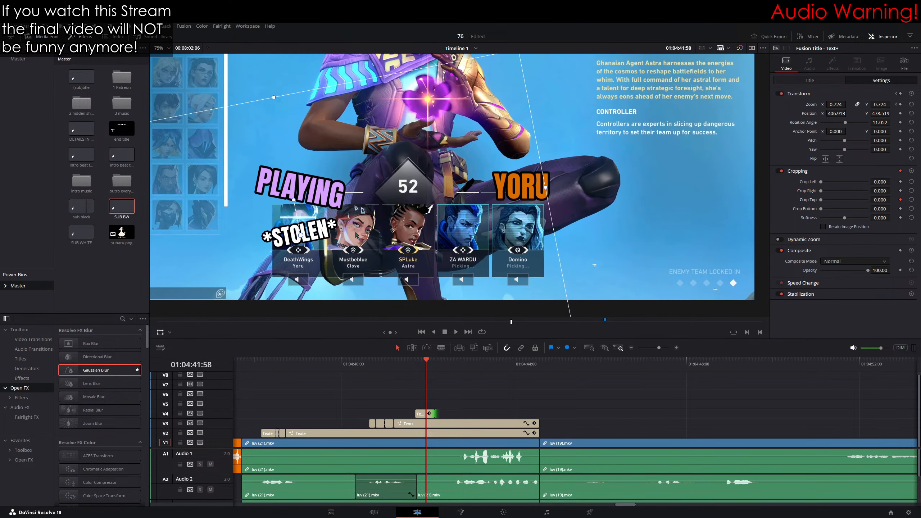
pyautogui.moveTo(881, 200); pyautogui.dragTo(886, 200)
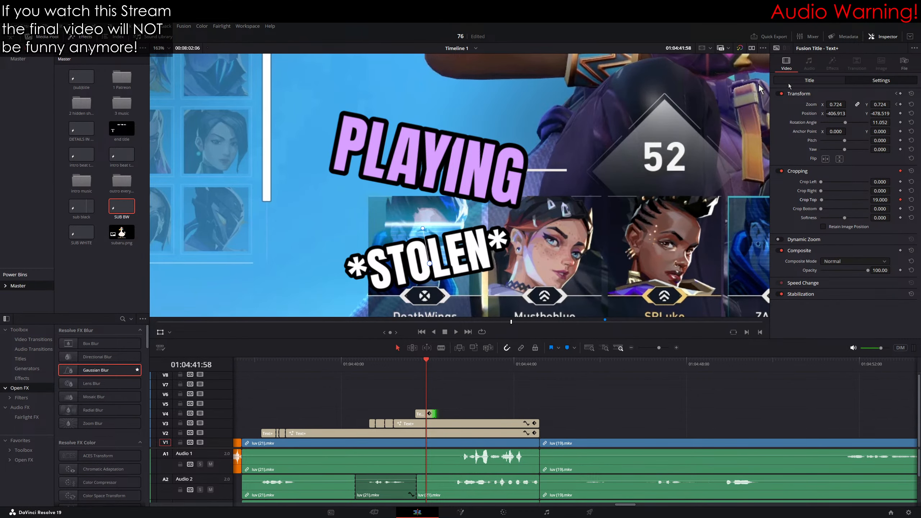
pyautogui.click(810, 80)
pyautogui.moveTo(889, 196); pyautogui.dragTo(866, 195)
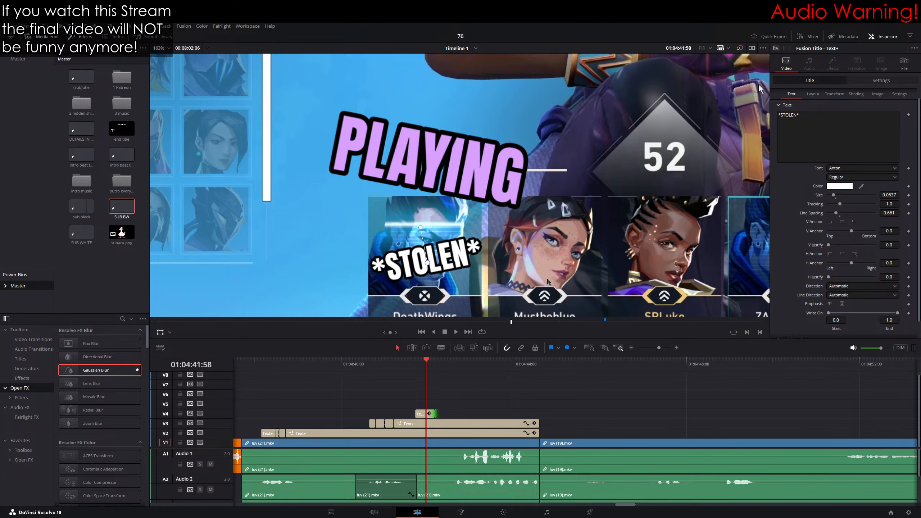
# Step: Try a Crop Top of 666 on the *STOLEN* title at 01:04:41:59, then undo it
pyautogui.click(882, 81)
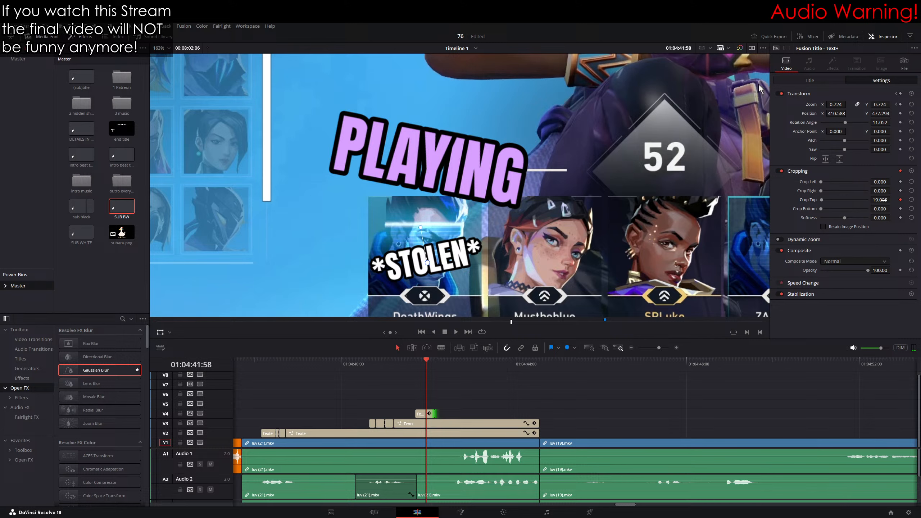
pyautogui.press('Right')
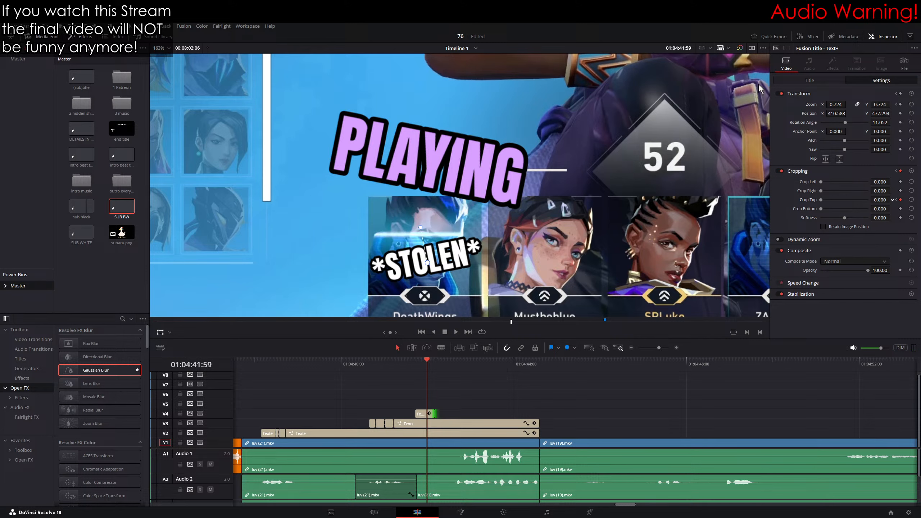
pyautogui.write('411')
pyautogui.press('Return')
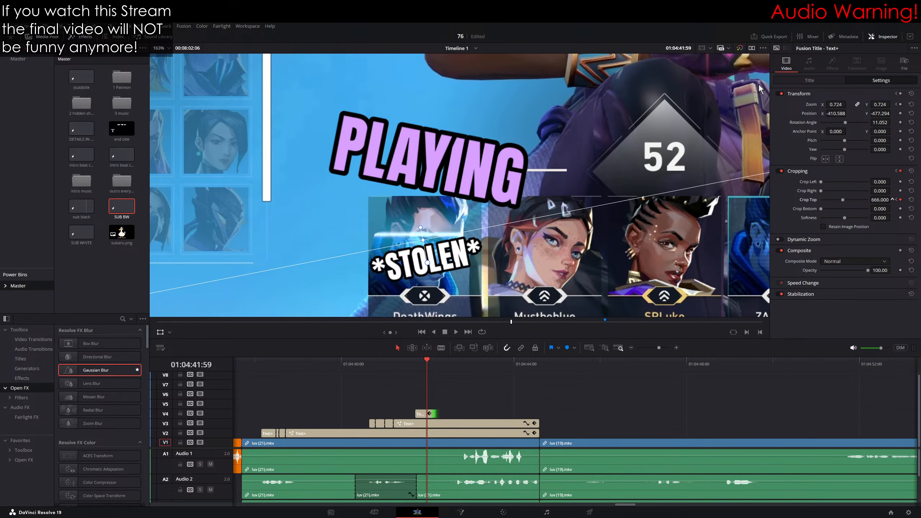
pyautogui.hotkey('ctrl', 'z')
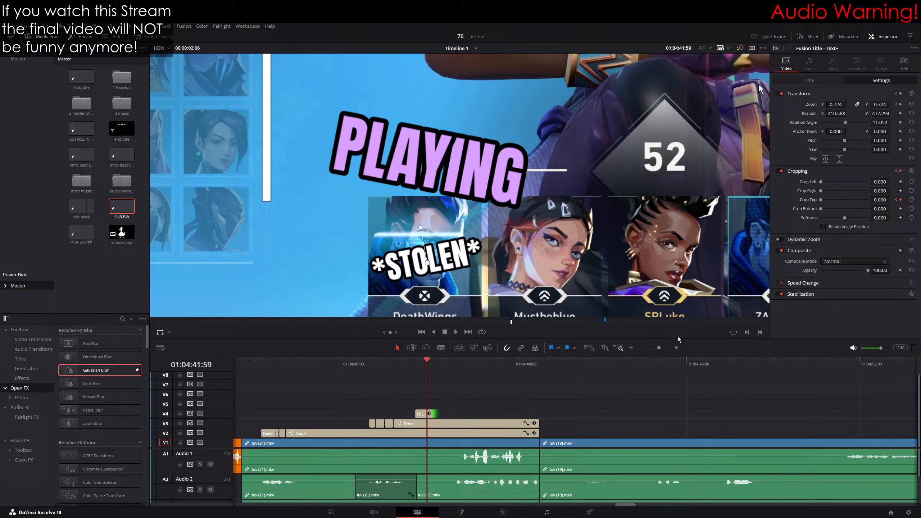
# Step: Convert the *STOLEN* title on V4 into a compound clip
pyautogui.click(422, 414)
pyautogui.click(506, 274)
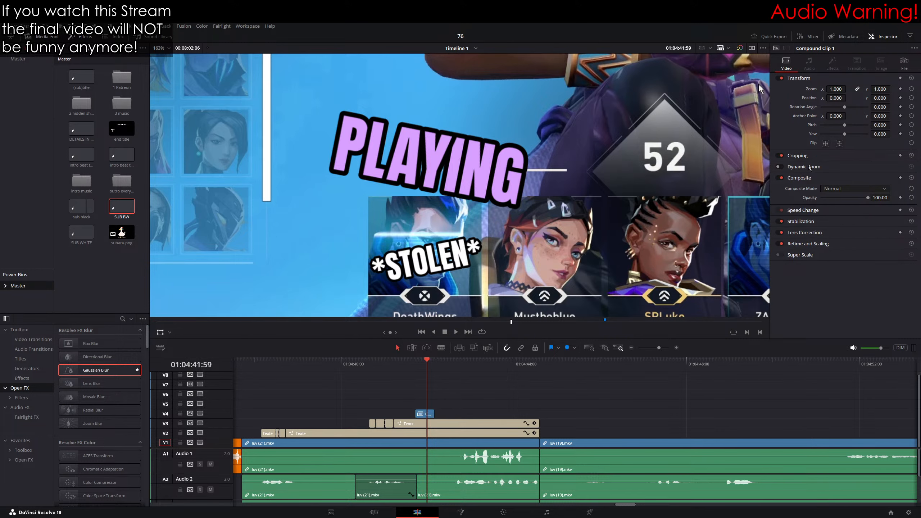
# Step: Animate the *STOLEN* compound clip's Crop Top with keyframes from 0 at 01:04:41:59 to 1257 at 01:04:42:01
pyautogui.click(801, 158)
pyautogui.click(901, 185)
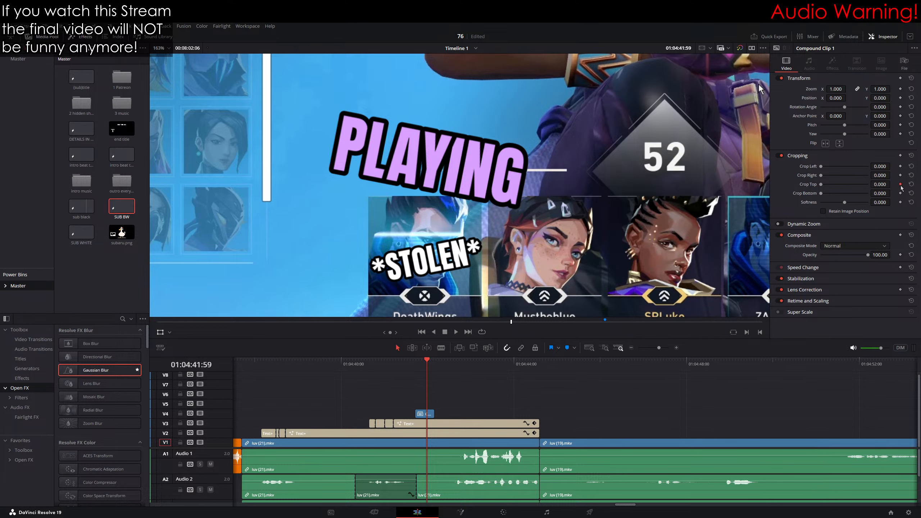
pyautogui.moveTo(880, 184)
pyautogui.mouseDown()
pyautogui.moveTo(893, 184)
pyautogui.moveTo(884, 184)
pyautogui.mouseUp()
pyautogui.press('Right')
pyautogui.press('Right')
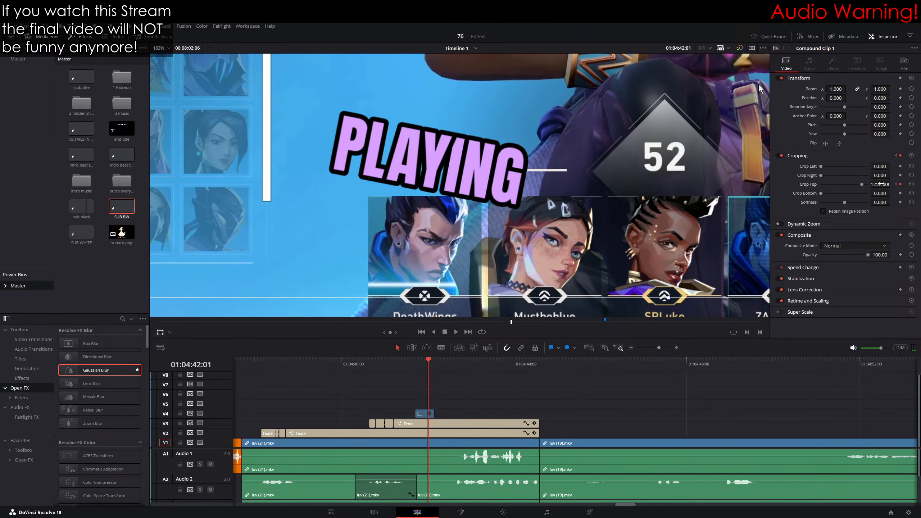
# Step: Split the *STOLEN* compound clip on V4 at 01:04:42:01 and delete the remainder after the cut
pyautogui.press('b')
pyautogui.press('Left')
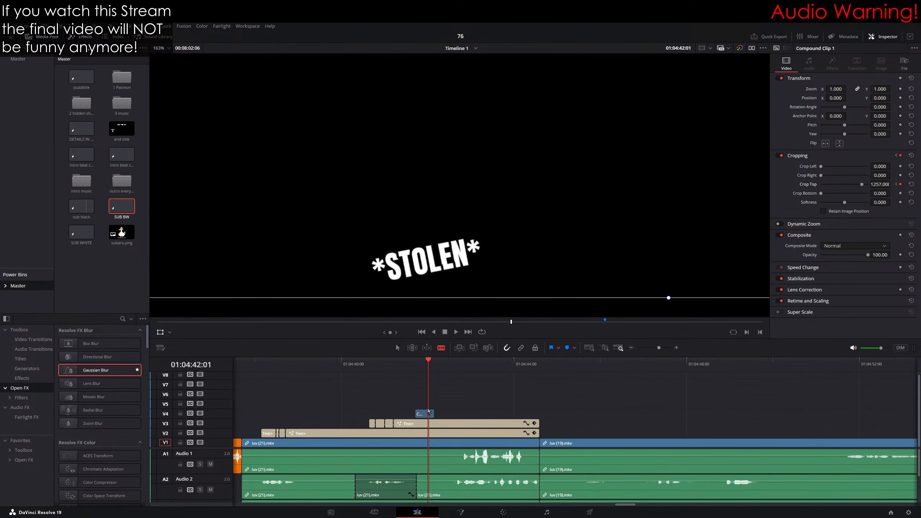
pyautogui.click(428, 413)
pyautogui.press('Right')
pyautogui.press('Delete')
# Step: Play back the *STOLEN* caption section from about 01:04:41:32 through 01:04:44:10 to check its timing and the following speech
pyautogui.press('Left')
pyautogui.press('Left')
pyautogui.press('Left')
pyautogui.press('Left')
pyautogui.press('Left')
pyautogui.press('Left')
pyautogui.press('Left')
pyautogui.press('Left')
pyautogui.press('Left')
pyautogui.press('Left')
pyautogui.press('Left')
pyautogui.press('Left')
pyautogui.press('Left')
pyautogui.press('Left')
pyautogui.press('Left')
pyautogui.press('Left')
pyautogui.press('Left')
pyautogui.press('Left')
pyautogui.press('Left')
pyautogui.press('Left')
pyautogui.scroll(-7, 476, 217)
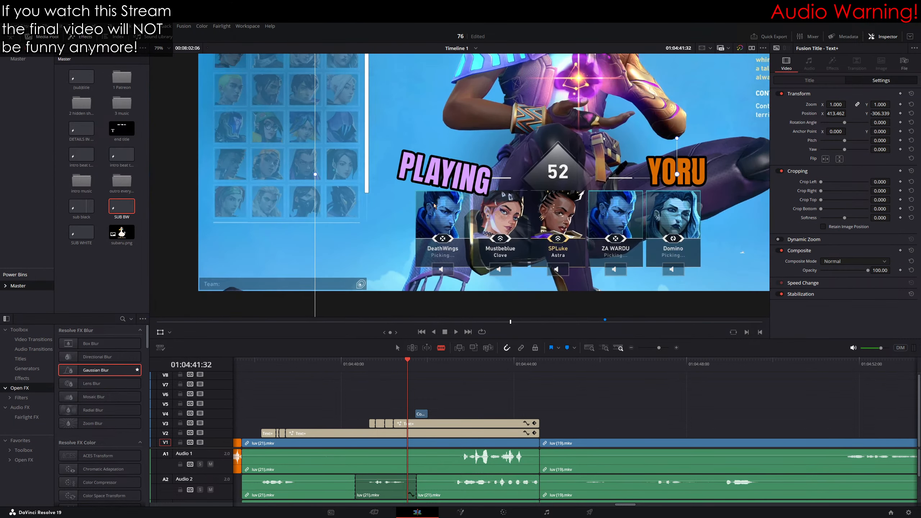
pyautogui.press('space')
pyautogui.click(413, 363)
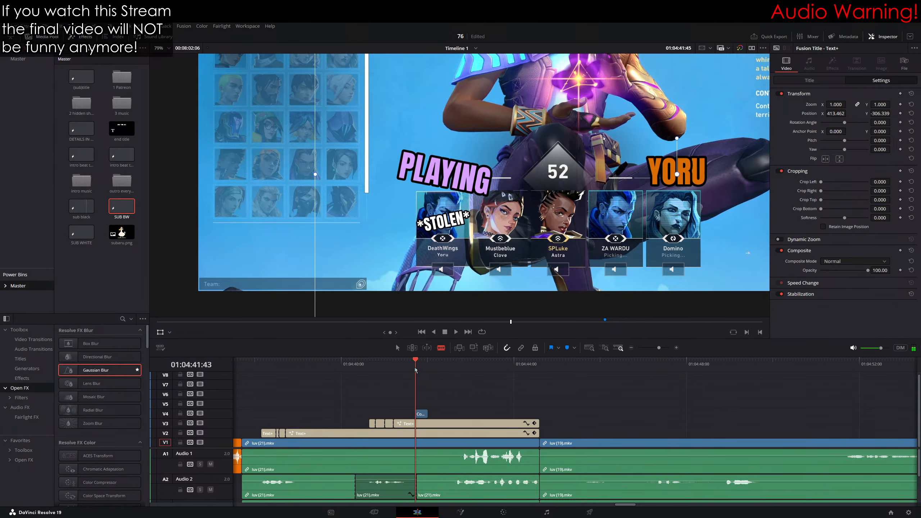
pyautogui.click(401, 359)
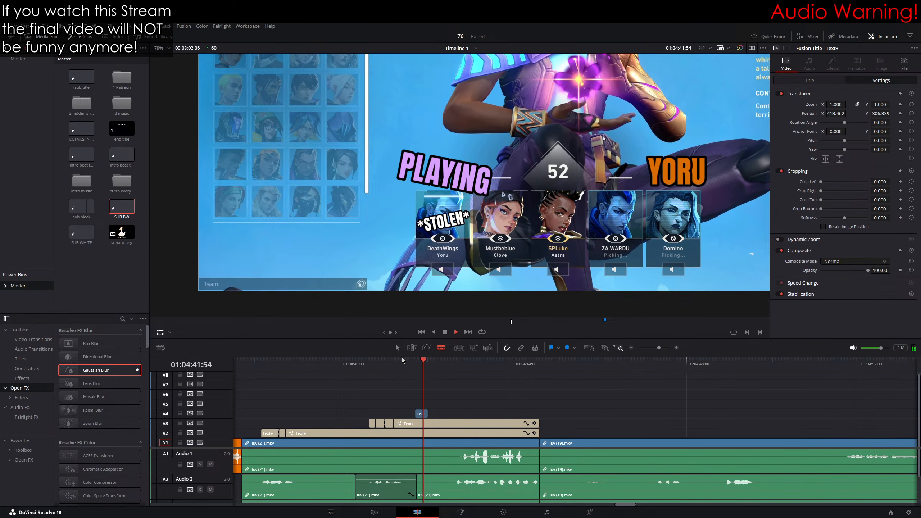
pyautogui.press('space')
pyautogui.click(398, 348)
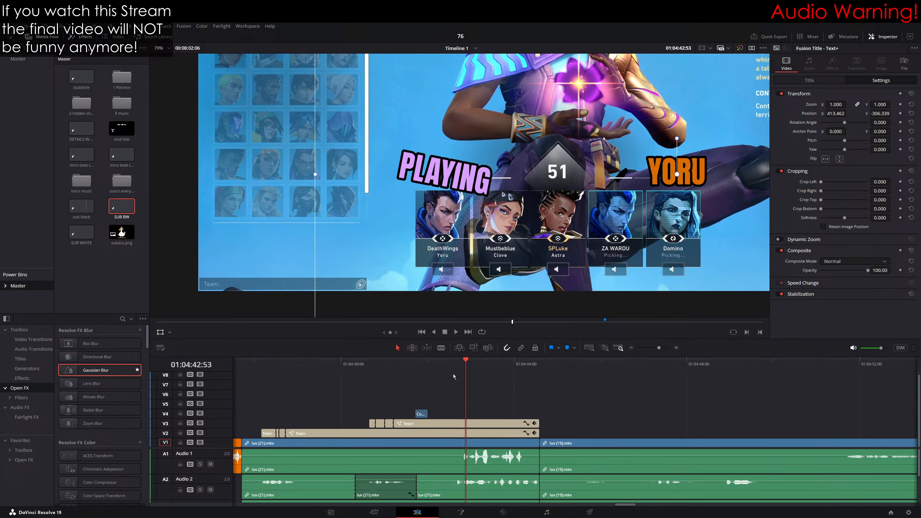
pyautogui.press('space')
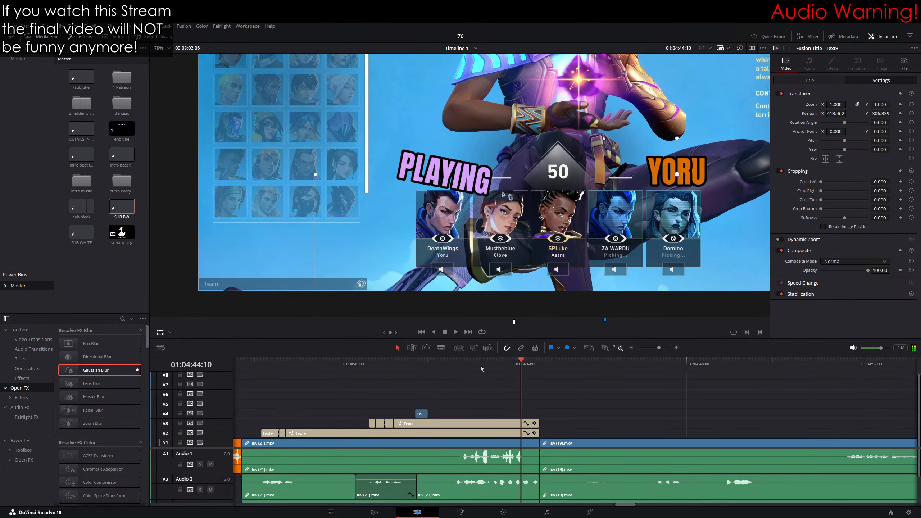
# Step: Split the orange YORU title on V3 at 01:04:42:55 and change the second piece's text to NO
pyautogui.click(445, 364)
pyautogui.moveTo(445, 364); pyautogui.dragTo(467, 368)
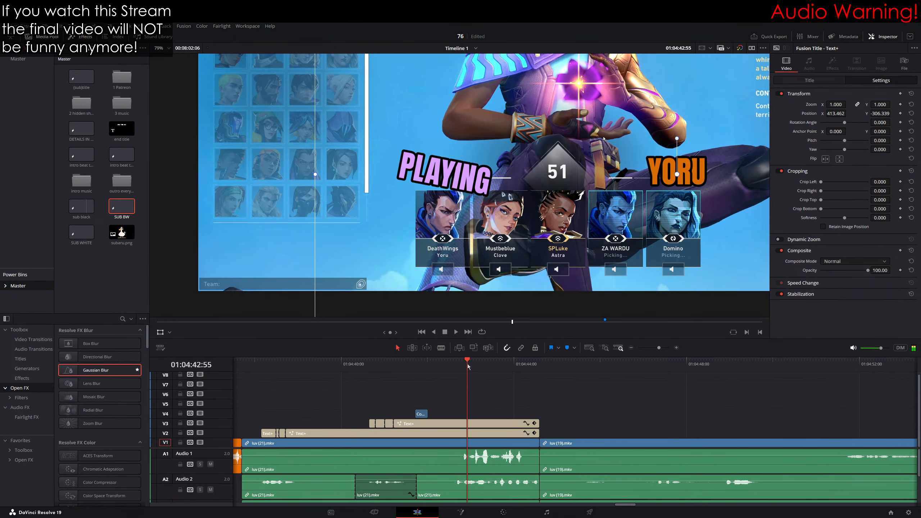
pyautogui.click(441, 347)
pyautogui.click(467, 423)
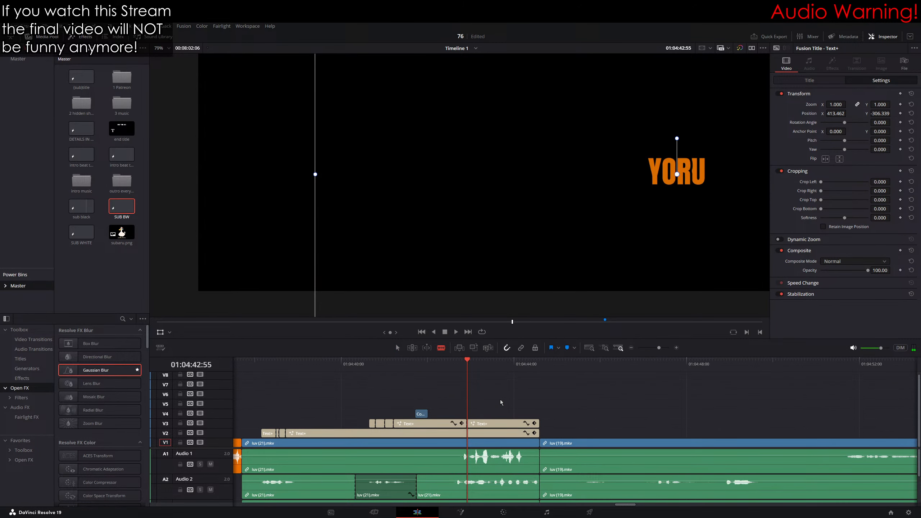
pyautogui.click(813, 81)
pyautogui.click(817, 127)
pyautogui.hotkey('ctrl', 'a')
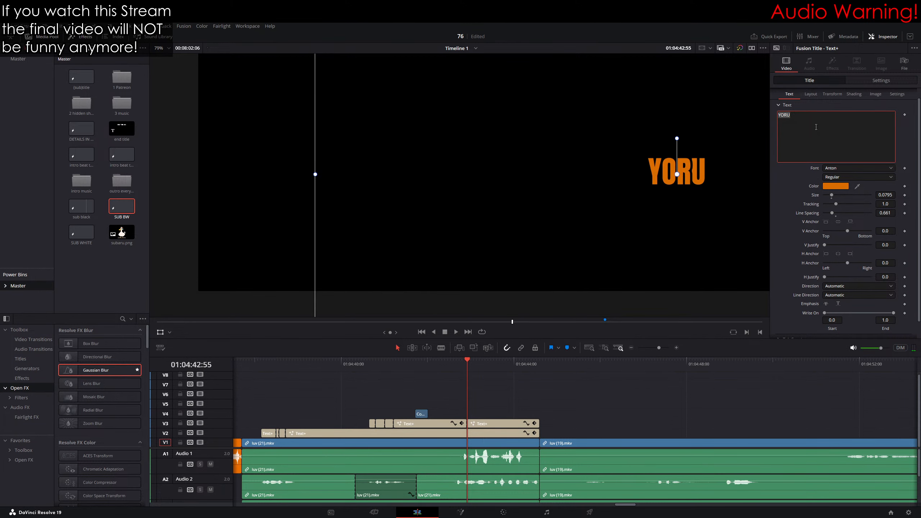
pyautogui.write('NO')
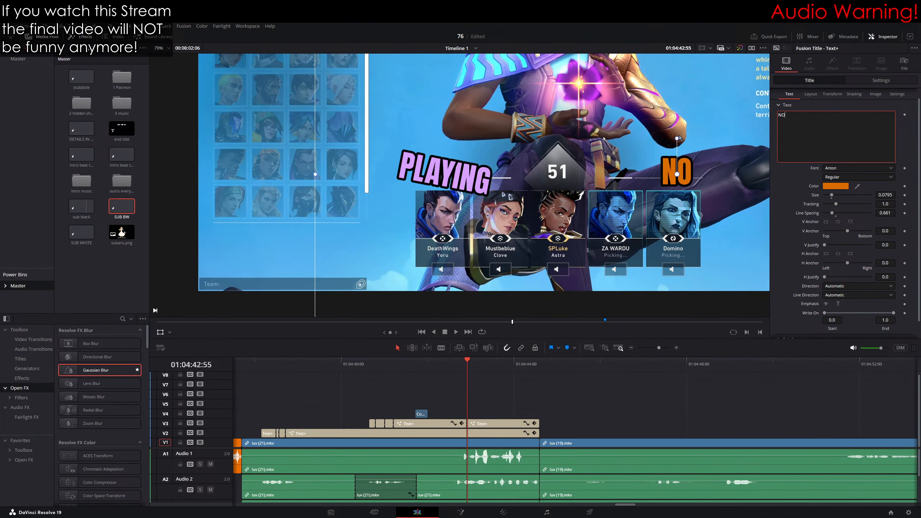
# Step: Rotate the orange NO title steeply clockwise above the far-right player card
pyautogui.moveTo(677, 138); pyautogui.dragTo(704, 143)
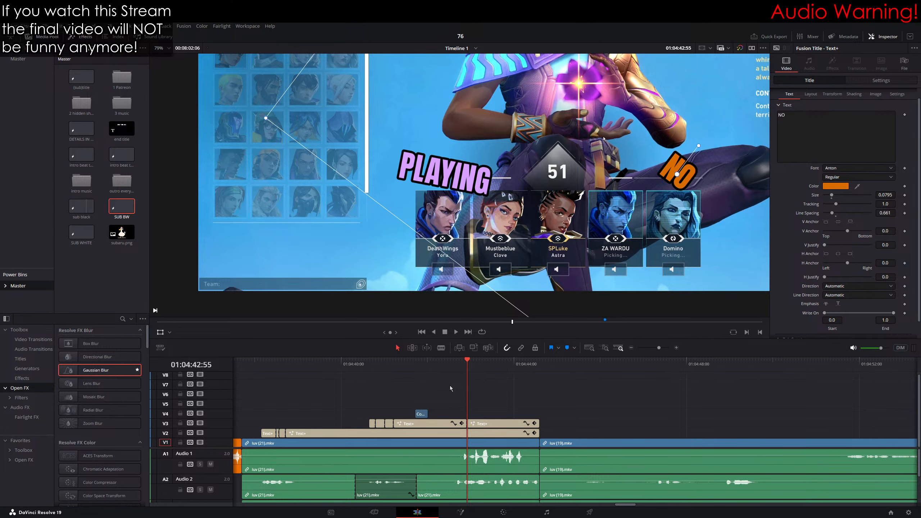
pyautogui.moveTo(698, 146); pyautogui.dragTo(706, 164)
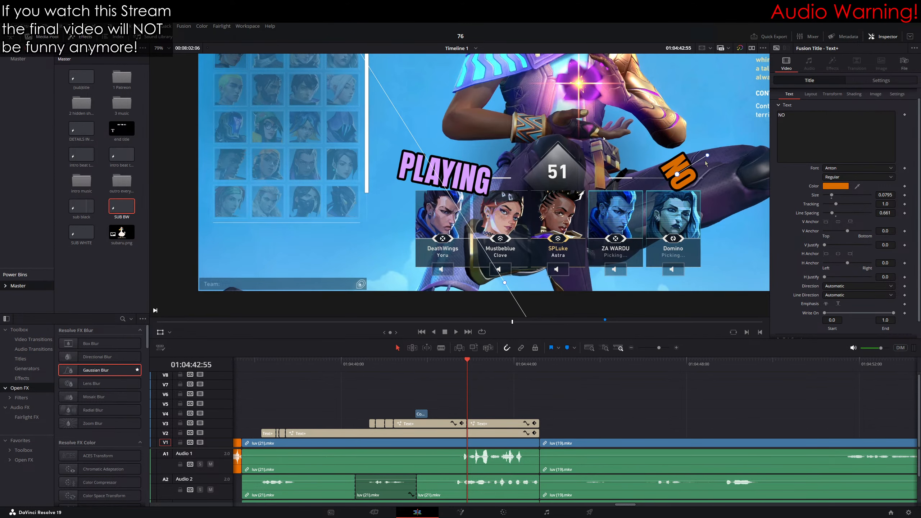
pyautogui.moveTo(657, 188); pyautogui.dragTo(482, 221)
pyautogui.scroll(2, 482, 225)
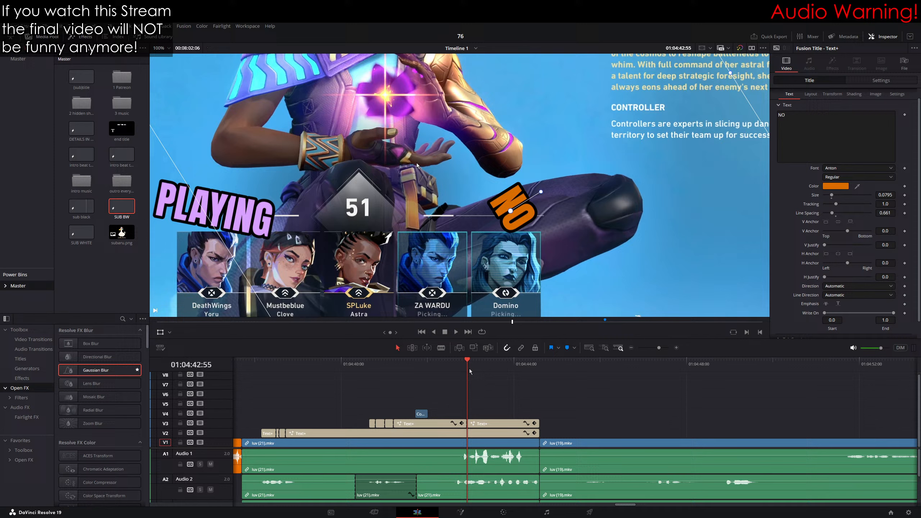
# Step: Split the NO title at 01:04:43:00 and make the second piece read HE'S, tilted counterclockwise
pyautogui.press('Right')
pyautogui.press('Right')
pyautogui.press('Right')
pyautogui.press('Right')
pyautogui.press('Right')
pyautogui.click(390, 333)
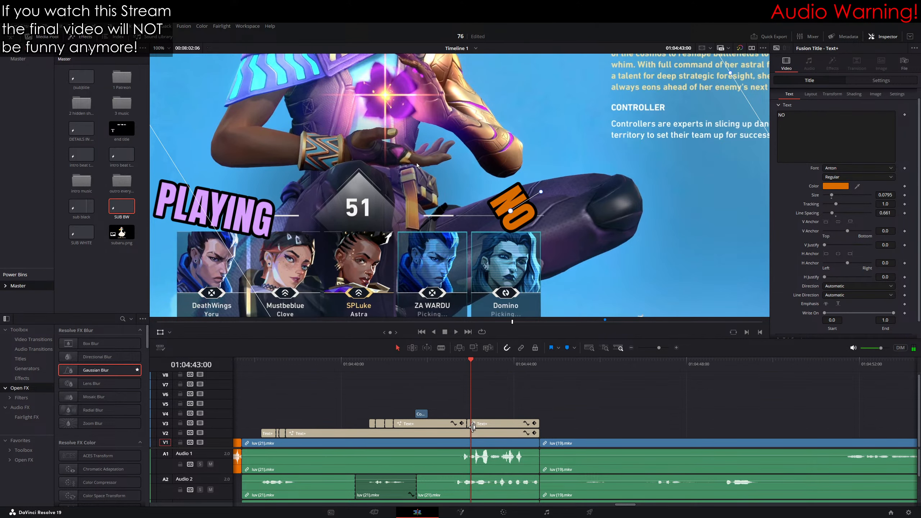
pyautogui.press('b')
pyautogui.click(836, 129)
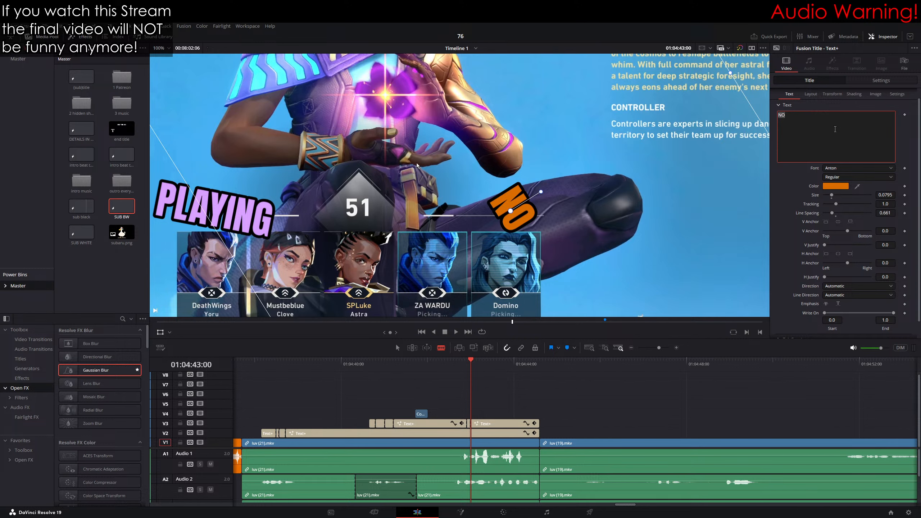
pyautogui.write("HE'S")
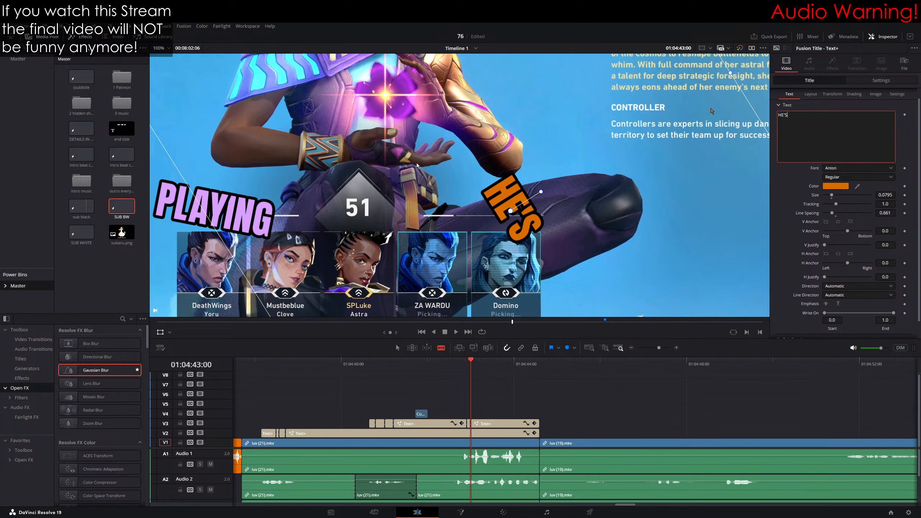
pyautogui.moveTo(538, 197); pyautogui.dragTo(491, 182)
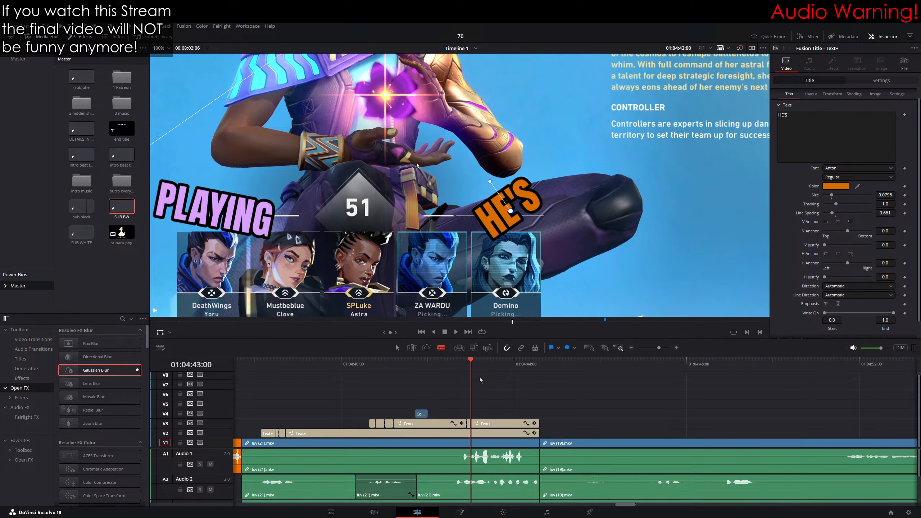
# Step: Split the HE'S title at 01:04:43:11 and change the second piece's text to NOT
pyautogui.hscroll(2, 475, 383)
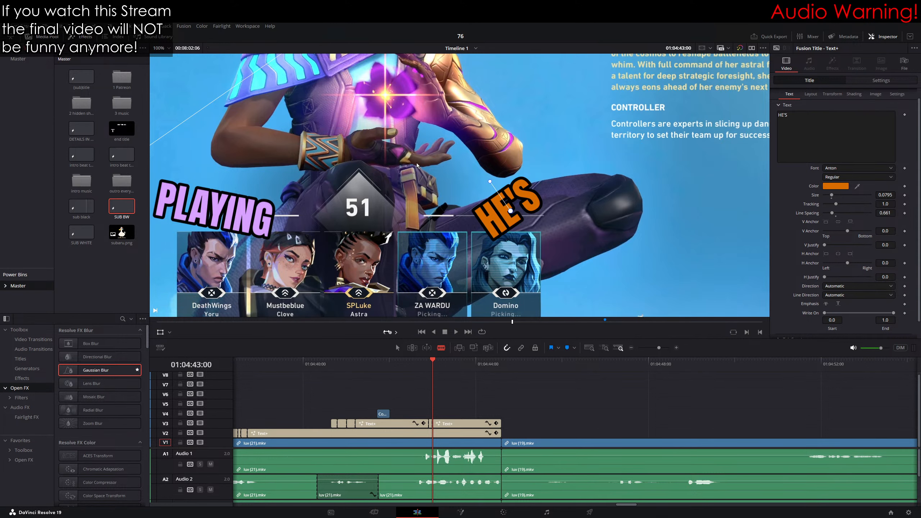
pyautogui.press('space')
pyautogui.click(441, 424)
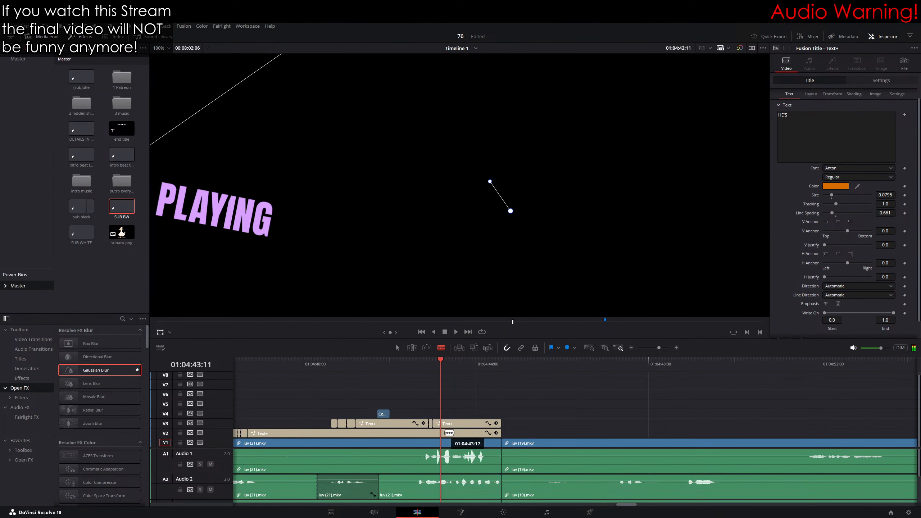
pyautogui.click(814, 124)
pyautogui.hotkey('ctrl', 'a')
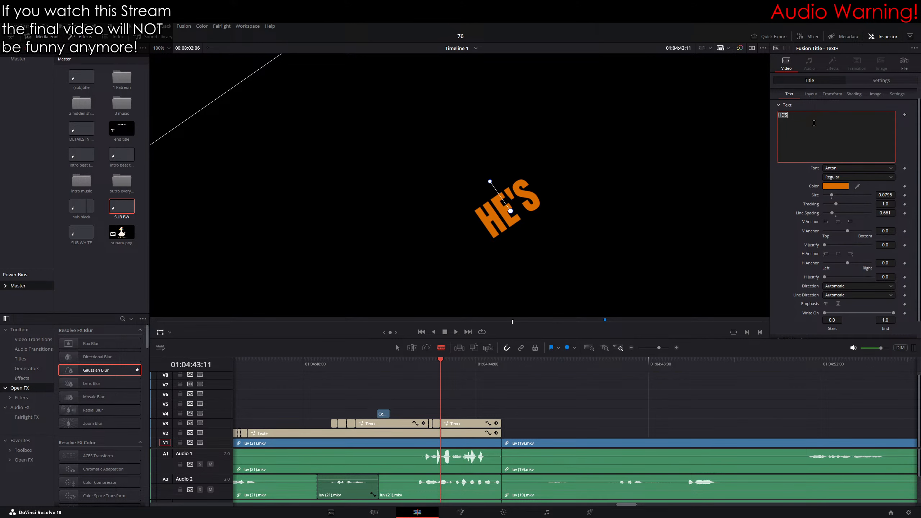
pyautogui.write('NOT')
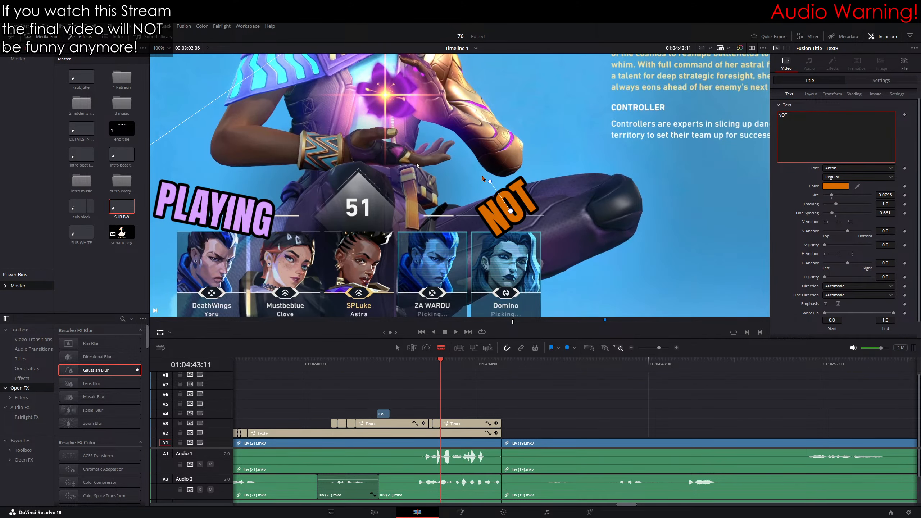
# Step: Rotate the NOT title to an angle of 5.781 and flip it vertically
pyautogui.moveTo(490, 181); pyautogui.dragTo(508, 157)
pyautogui.click(881, 80)
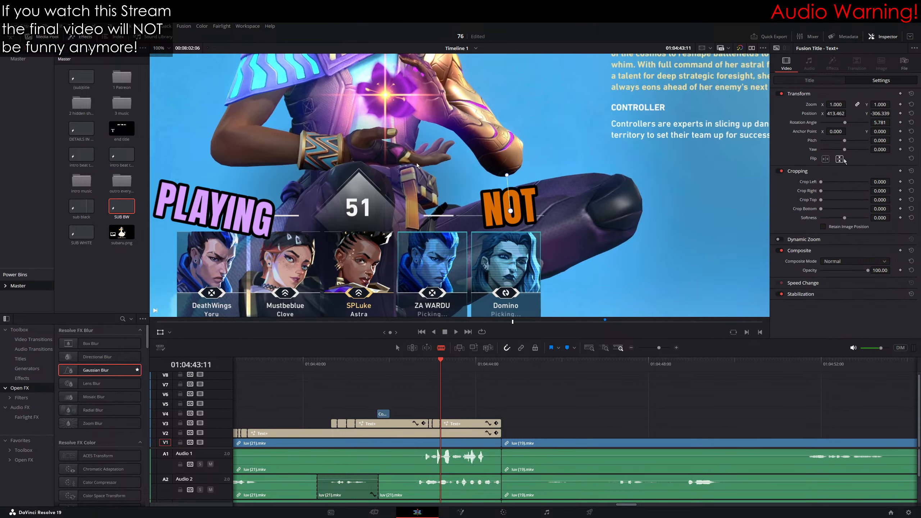
pyautogui.click(844, 160)
# Step: Animate the NOT title's Zoom from 0.750 at 01:04:43:11 to 1.000 at 01:04:43:17 and move it up to position 410.469, -291.374
pyautogui.click(901, 104)
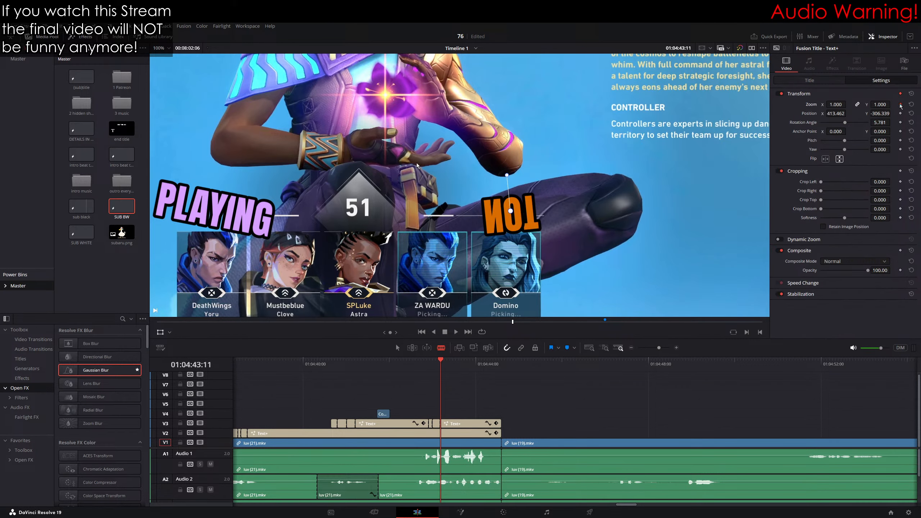
pyautogui.press('Right')
pyautogui.press('Right')
pyautogui.press('Right')
pyautogui.press('Right')
pyautogui.press('Right')
pyautogui.press('Right')
pyautogui.press('Right')
pyautogui.press('Right')
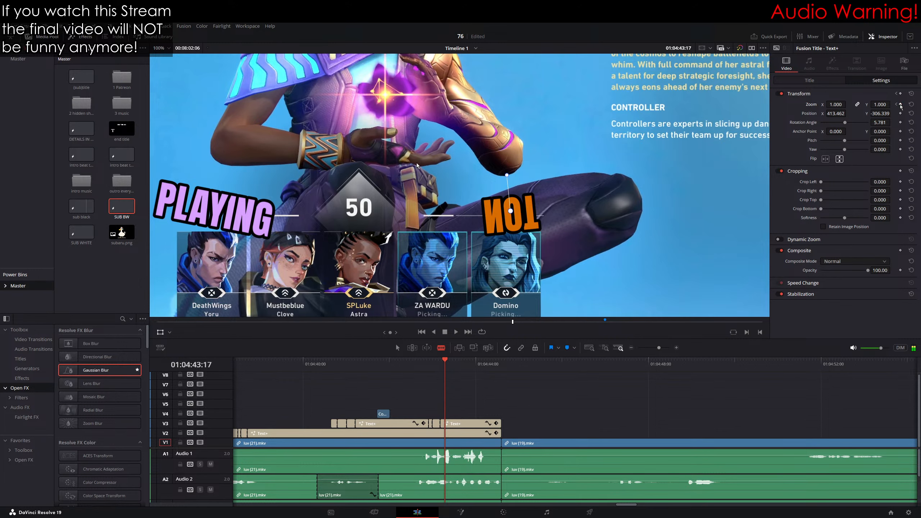
pyautogui.click(901, 105)
pyautogui.click(897, 105)
pyautogui.moveTo(884, 104); pyautogui.dragTo(891, 104)
pyautogui.press('Left')
pyautogui.press('Left')
pyautogui.press('Left')
pyautogui.press('Left')
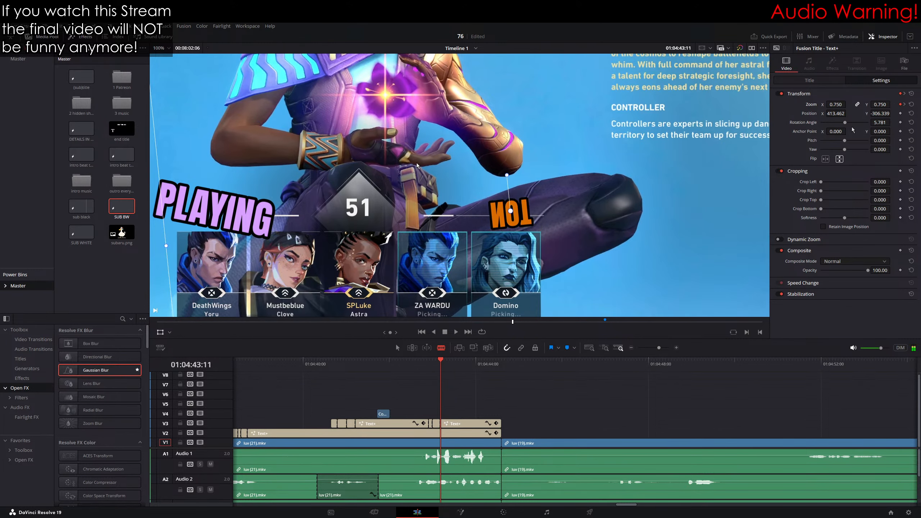
pyautogui.moveTo(666, 208); pyautogui.dragTo(665, 202)
# Step: Play back the agent-select scene from 01:04:37:55 with the whole frame in view to check all the subtitles
pyautogui.press('space')
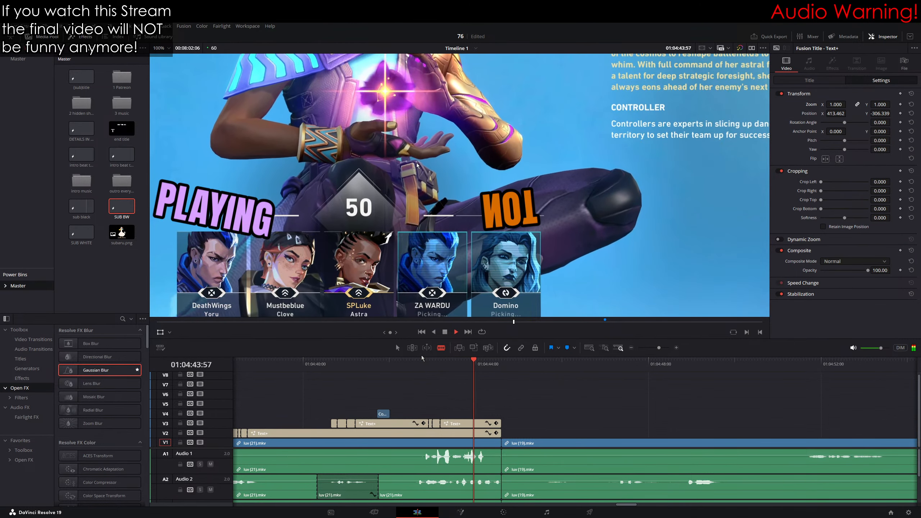
pyautogui.press('space')
pyautogui.hscroll(-6, 405, 393)
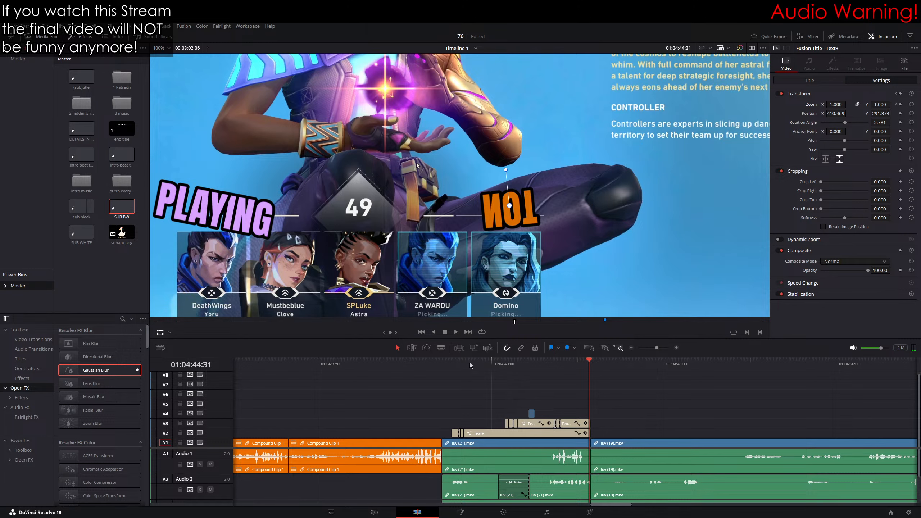
pyautogui.click(444, 364)
pyautogui.press('space')
pyautogui.scroll(-2, 428, 254)
pyautogui.press('space')
pyautogui.moveTo(423, 263); pyautogui.dragTo(488, 257)
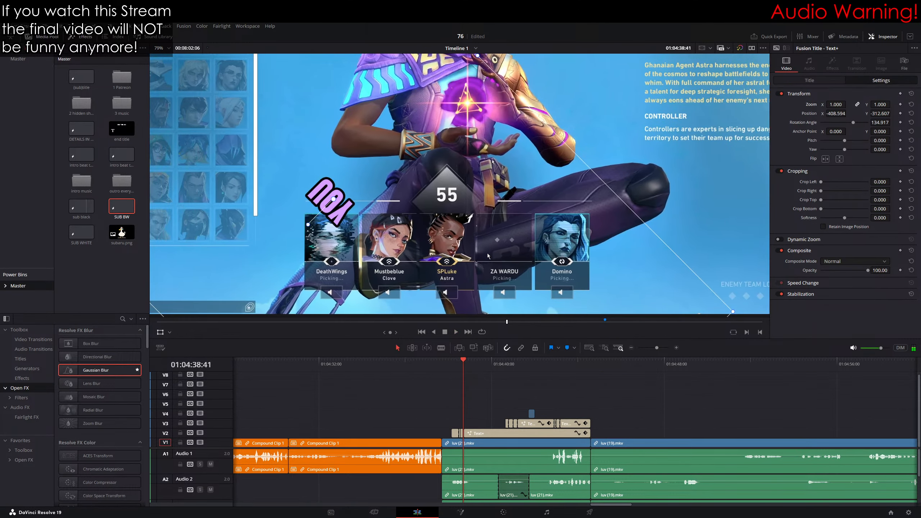
pyautogui.click(447, 366)
pyautogui.scroll(-3, 504, 264)
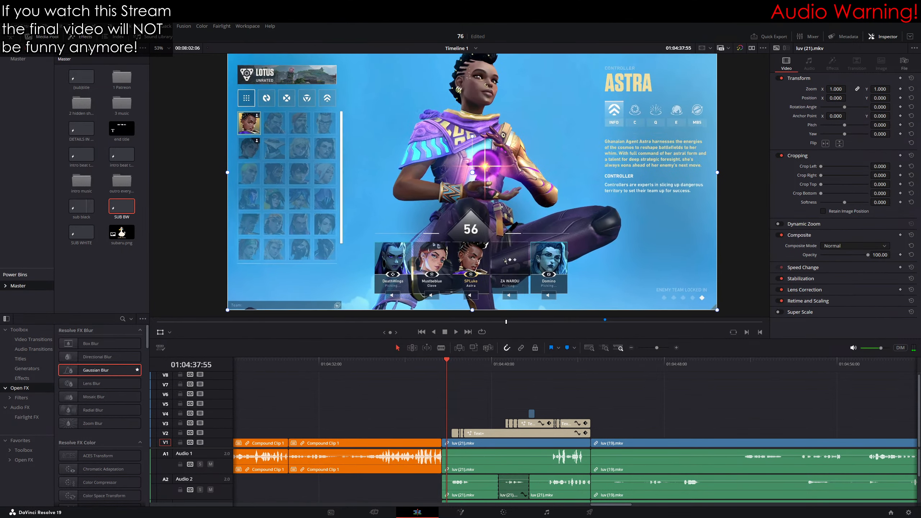
pyautogui.scroll(2, 505, 266)
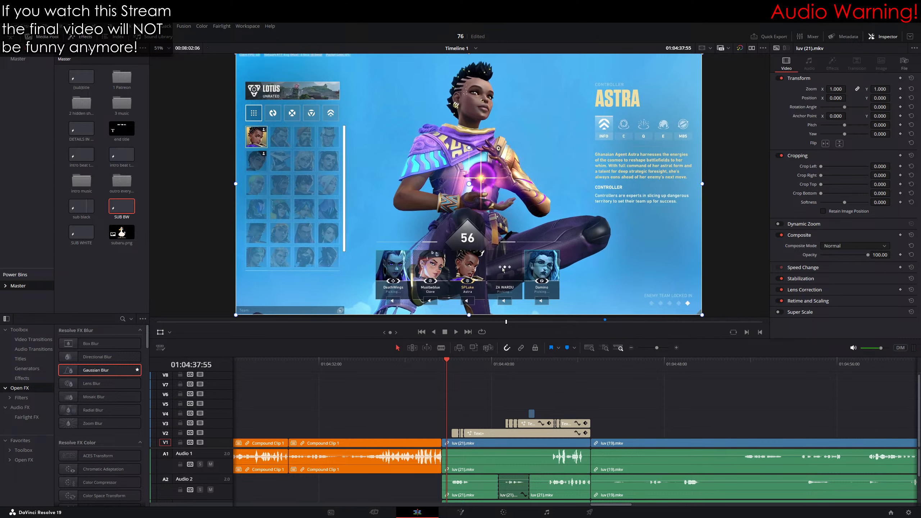
pyautogui.press('space')
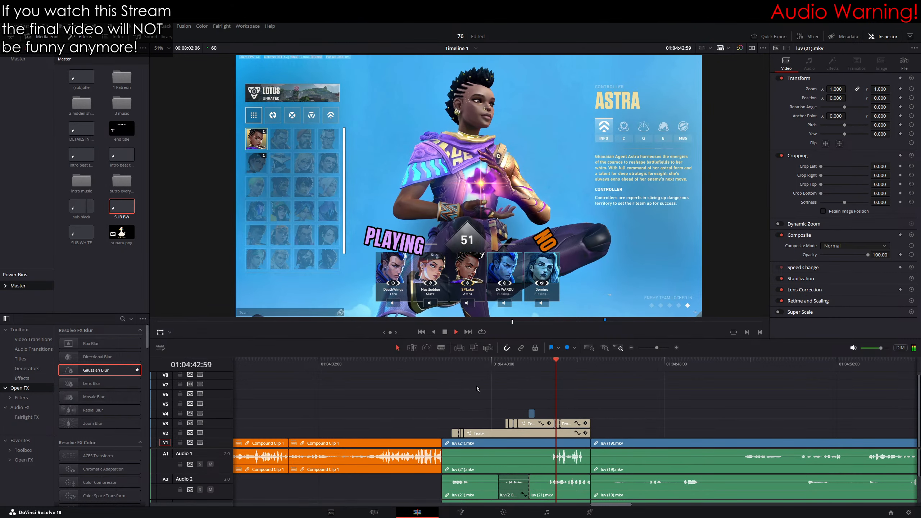
pyautogui.press('space')
# Step: Group the agent-select scene's titles with the luv (21).mkv clips into a compound clip and color it orange
pyautogui.click(532, 414)
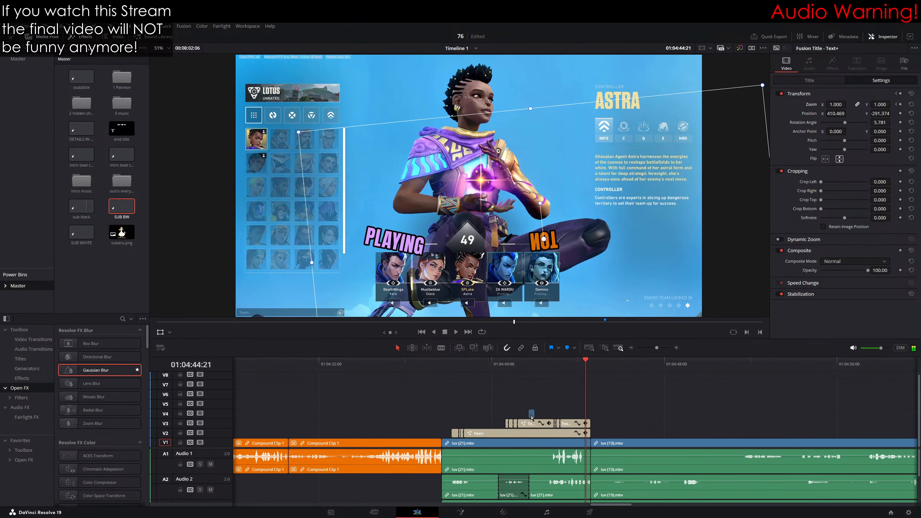
pyautogui.scroll(-2, 518, 483)
pyautogui.click(519, 473)
pyautogui.scroll(2, 519, 469)
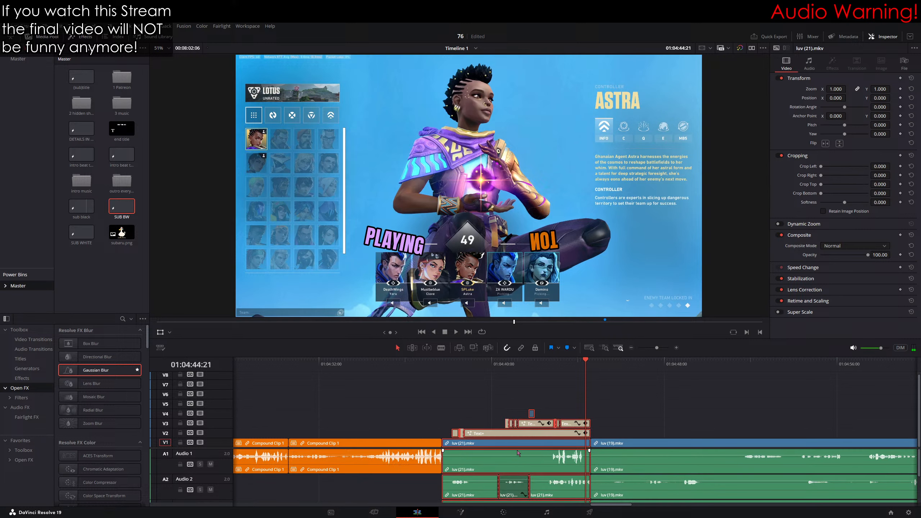
pyautogui.click(545, 204)
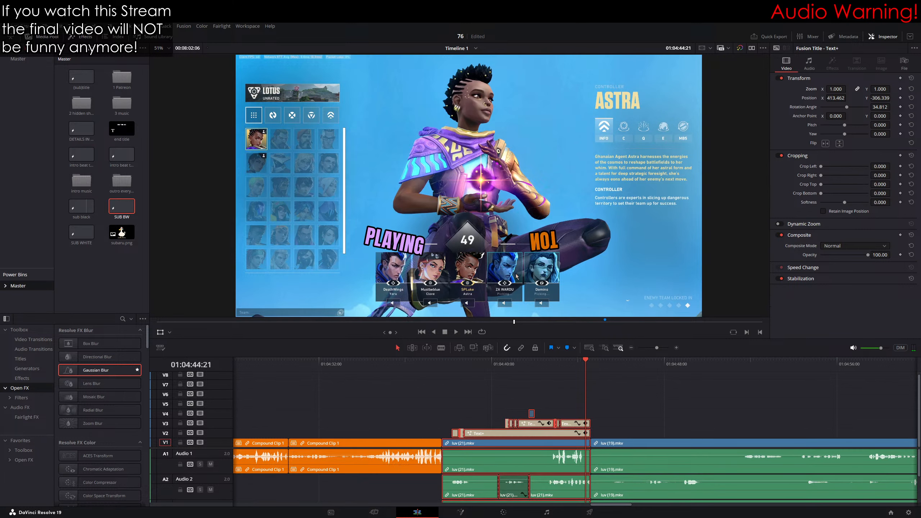
pyautogui.hotkey('ctrl', 'z')
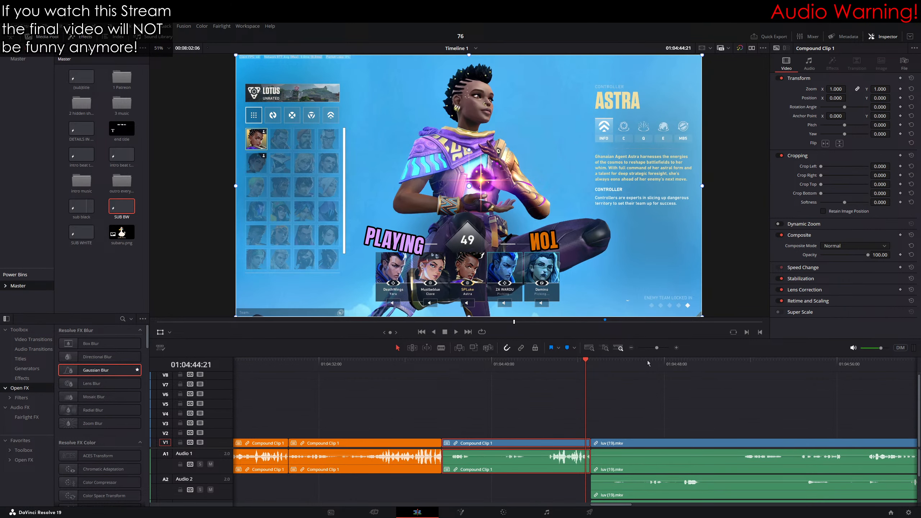
pyautogui.press('F1')
# Step: Duplicate the luv (19).mkv video onto V2 and remove the copy's part before 01:04:46:31
pyautogui.click(666, 413)
pyautogui.hscroll(3, 667, 413)
pyautogui.click(466, 363)
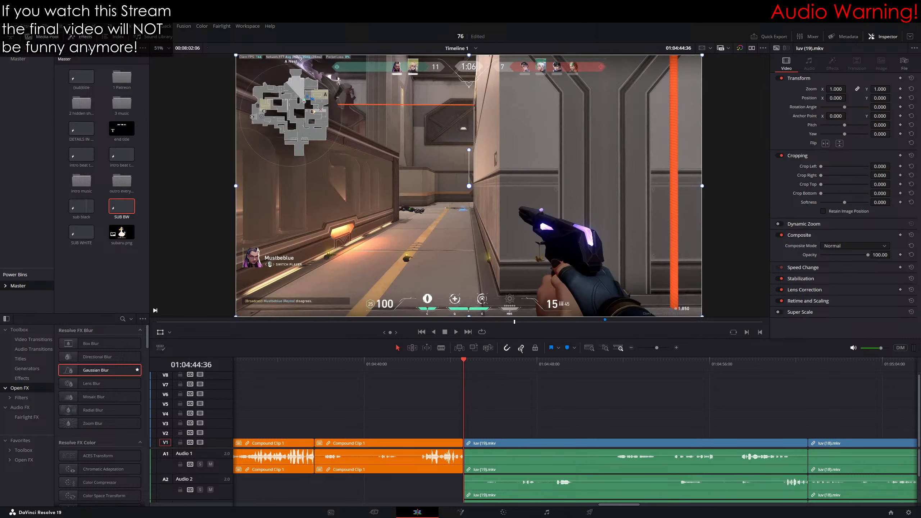
pyautogui.hscroll(2, 507, 412)
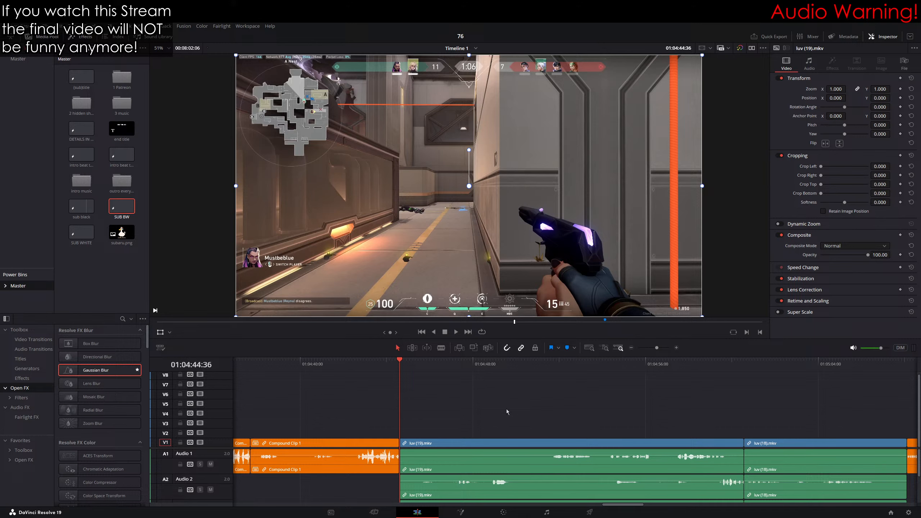
pyautogui.press('space')
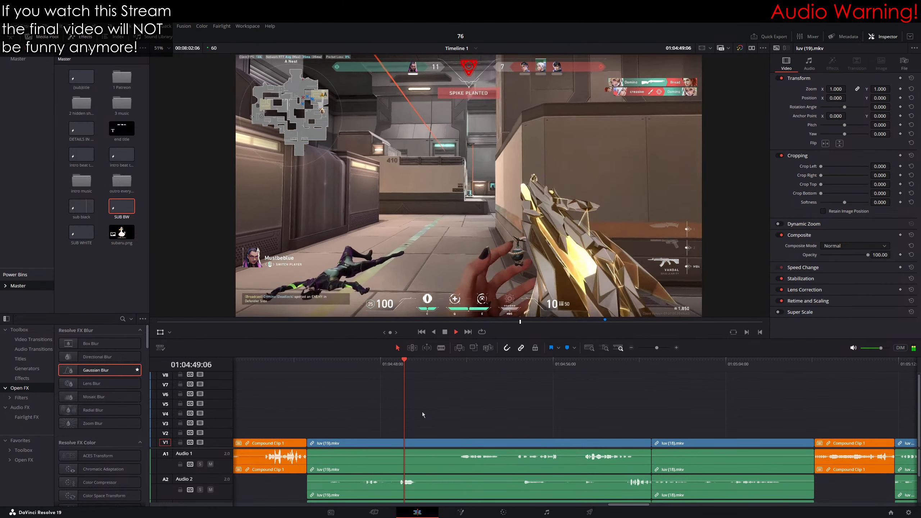
pyautogui.moveTo(412, 359); pyautogui.dragTo(349, 362)
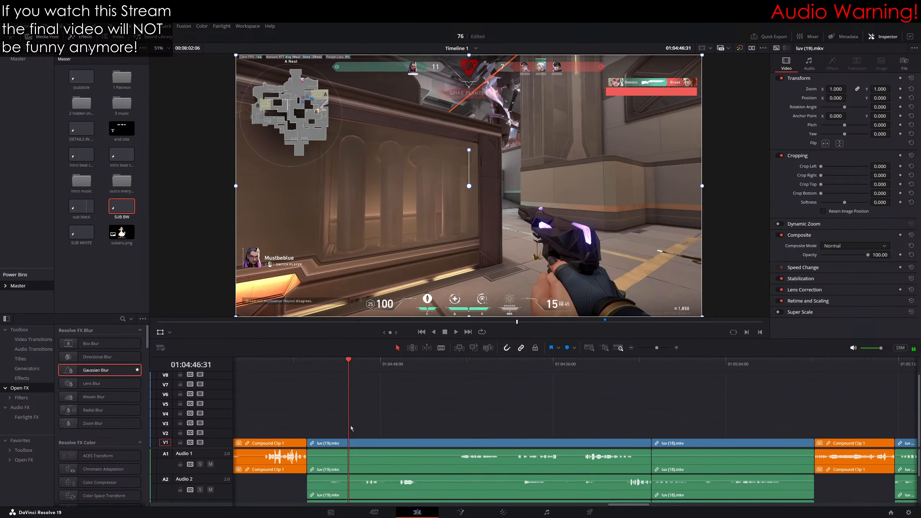
pyautogui.moveTo(351, 443); pyautogui.dragTo(363, 434)
pyautogui.press('b')
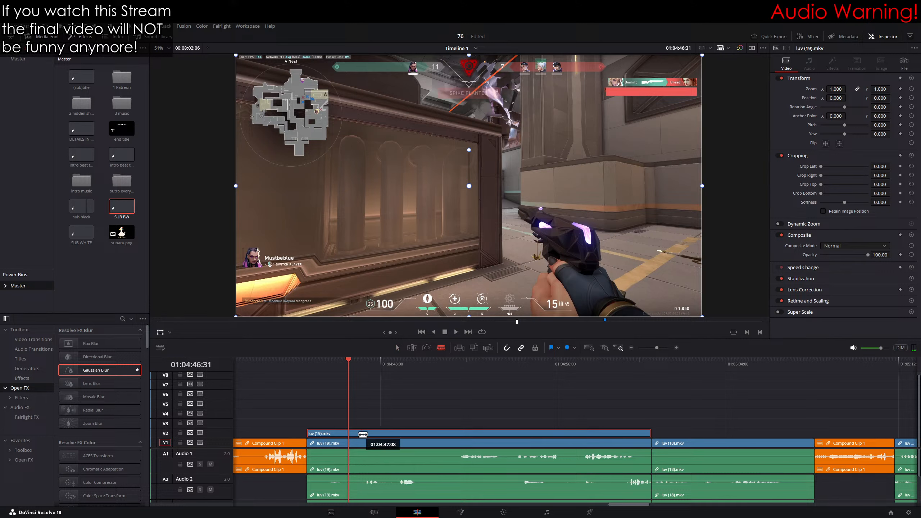
pyautogui.click(351, 434)
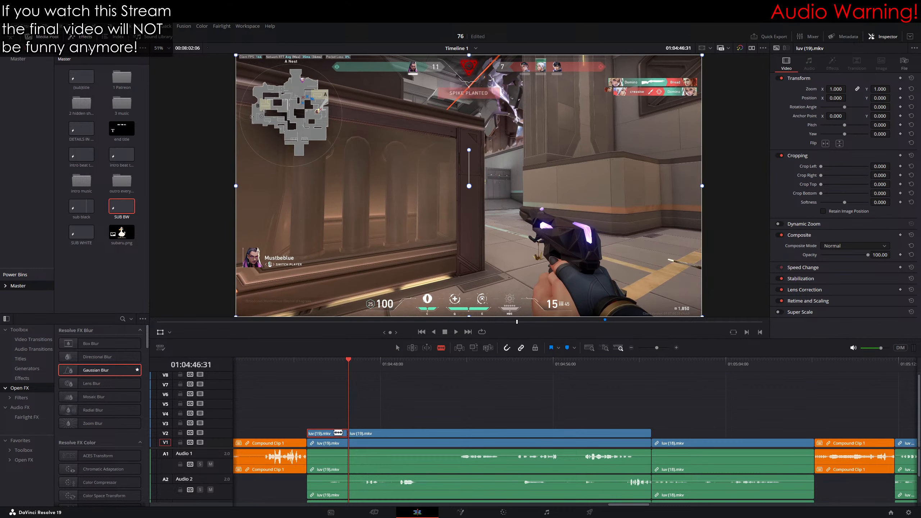
pyautogui.press('Delete')
pyautogui.press('a')
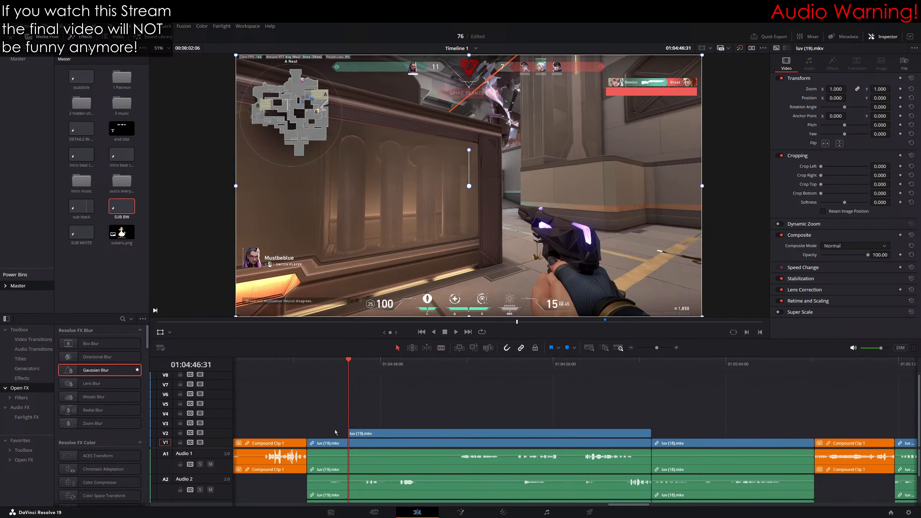
# Step: Crop the V2 copy to the kill feed, with its anchor point at 1037.03, 541.234 and its position at -1169.38, -191.605
pyautogui.hotkey('ctrl', 's')
pyautogui.moveTo(469, 186); pyautogui.dragTo(658, 87)
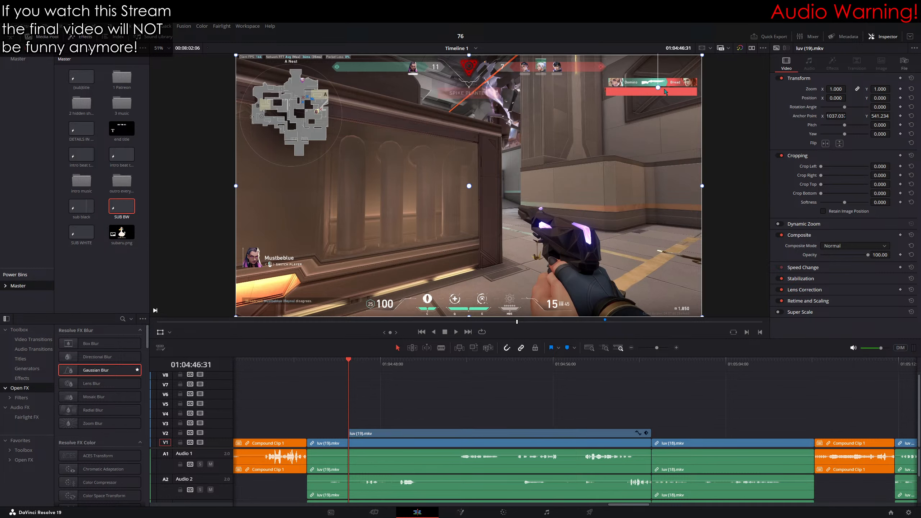
pyautogui.moveTo(874, 167); pyautogui.dragTo(883, 195)
pyautogui.moveTo(671, 85); pyautogui.dragTo(568, 221)
pyautogui.scroll(3, 462, 121)
pyautogui.scroll(2, 569, 222)
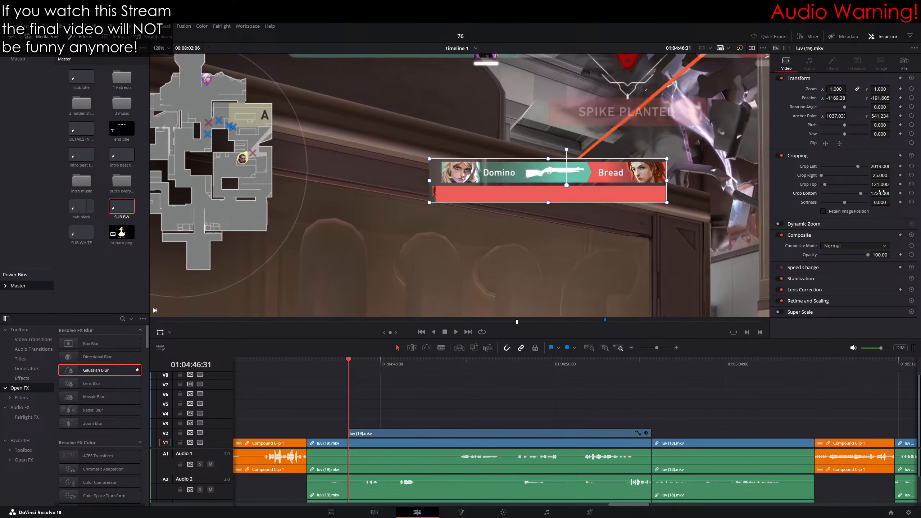
# Step: Tighten the kill-feed overlay's crop to 2023 left, 32 right, 128 top and 1213 bottom
pyautogui.moveTo(872, 194); pyautogui.dragTo(868, 194)
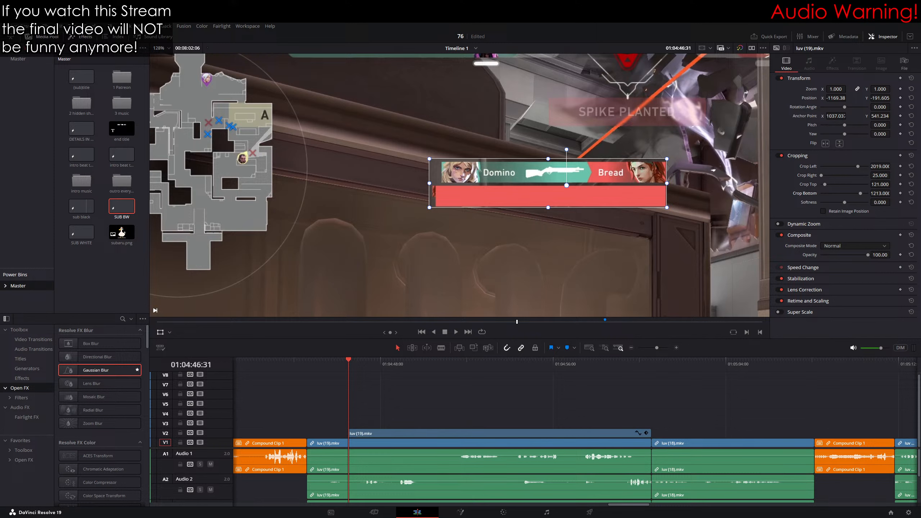
pyautogui.moveTo(878, 185); pyautogui.dragTo(881, 184)
pyautogui.scroll(6, 537, 201)
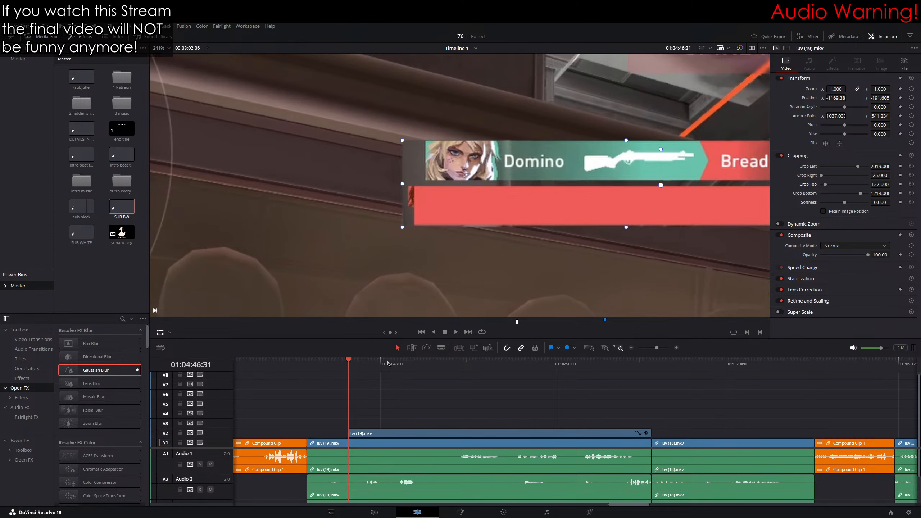
pyautogui.click(388, 364)
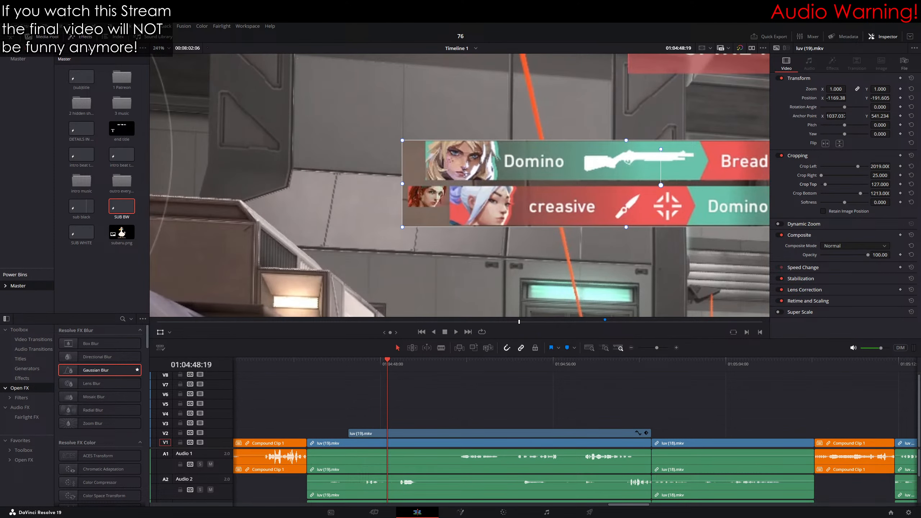
pyautogui.moveTo(885, 176); pyautogui.dragTo(893, 175)
pyautogui.moveTo(756, 240); pyautogui.dragTo(519, 242)
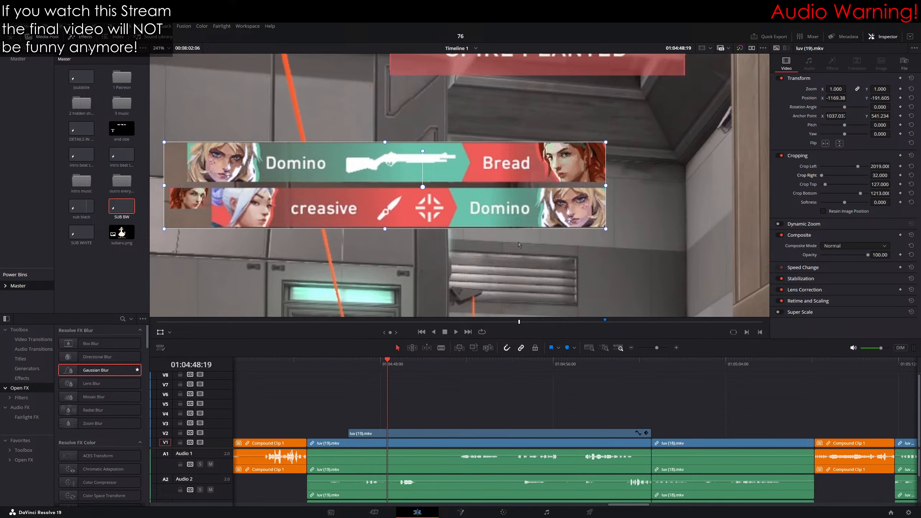
pyautogui.moveTo(881, 184)
pyautogui.mouseDown()
pyautogui.moveTo(892, 166)
pyautogui.moveTo(878, 185)
pyautogui.mouseUp()
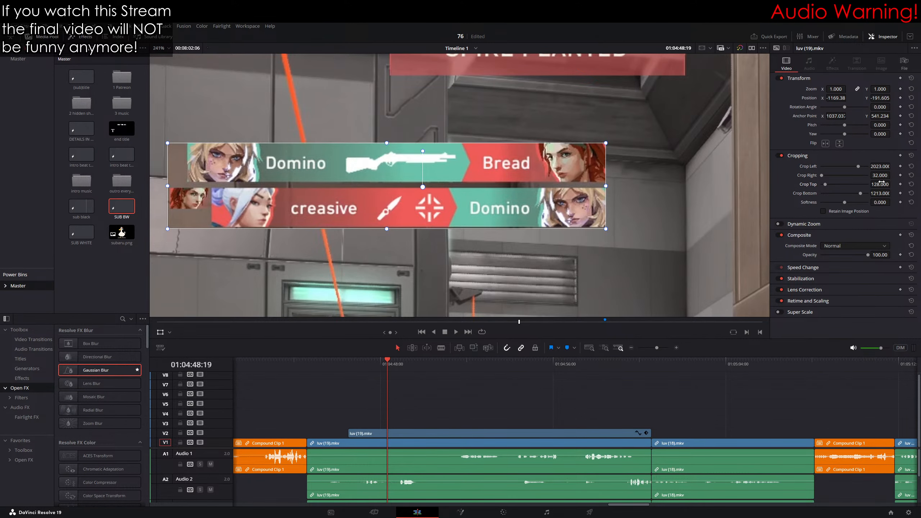
# Step: Enlarge the kill-feed overlay to Zoom 1.690 and place it below the round score at position -1006.76, -14.020
pyautogui.scroll(-3, 571, 179)
pyautogui.scroll(-2, 572, 181)
pyautogui.moveTo(521, 168); pyautogui.dragTo(619, 99)
pyautogui.scroll(-3, 537, 176)
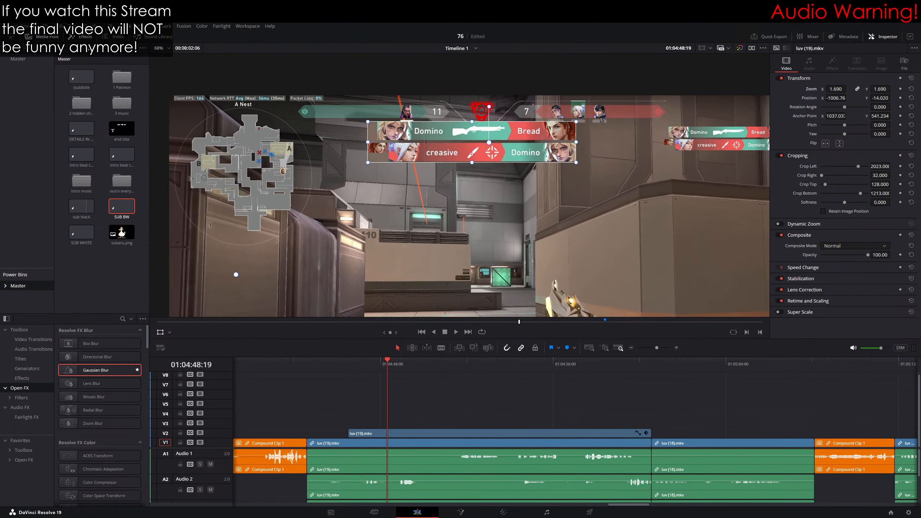
pyautogui.moveTo(537, 176); pyautogui.dragTo(545, 171)
pyautogui.moveTo(566, 170); pyautogui.dragTo(562, 167)
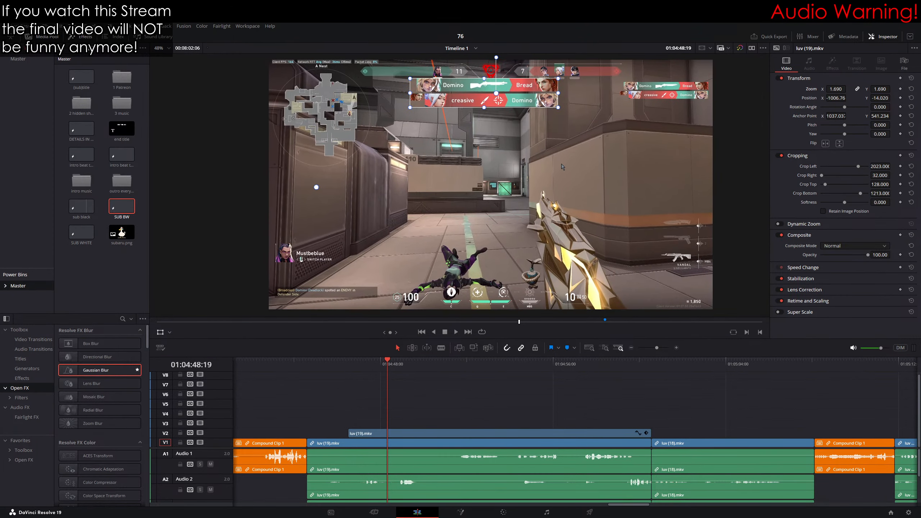
# Step: Place a SUB BW title on V3 at 01:04:48:54 and set its text to GOT MINE
pyautogui.moveTo(362, 359); pyautogui.dragTo(333, 365)
pyautogui.press('space')
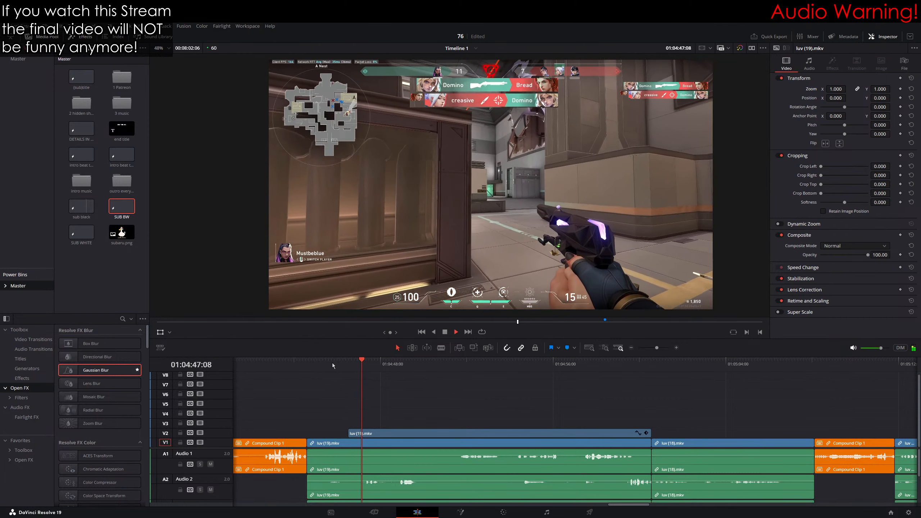
pyautogui.click(406, 372)
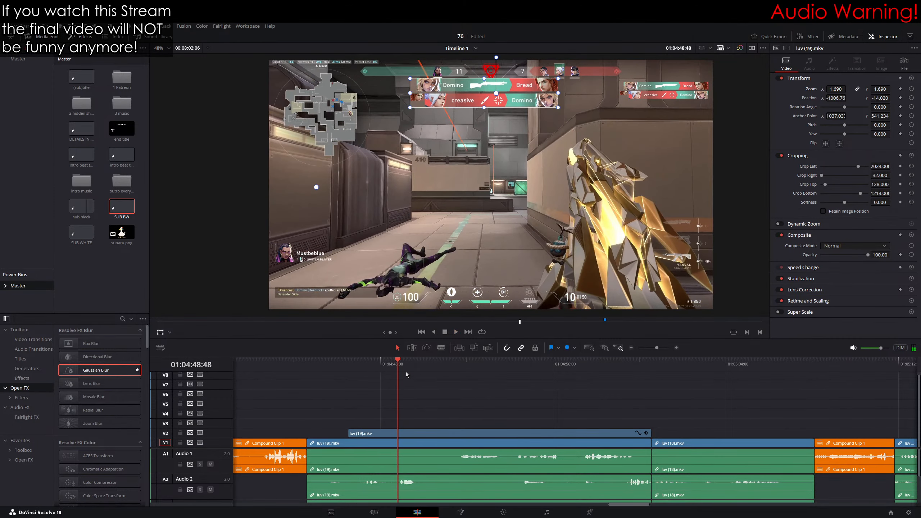
pyautogui.moveTo(403, 360); pyautogui.dragTo(400, 363)
pyautogui.moveTo(122, 207); pyautogui.dragTo(403, 423)
pyautogui.click(401, 363)
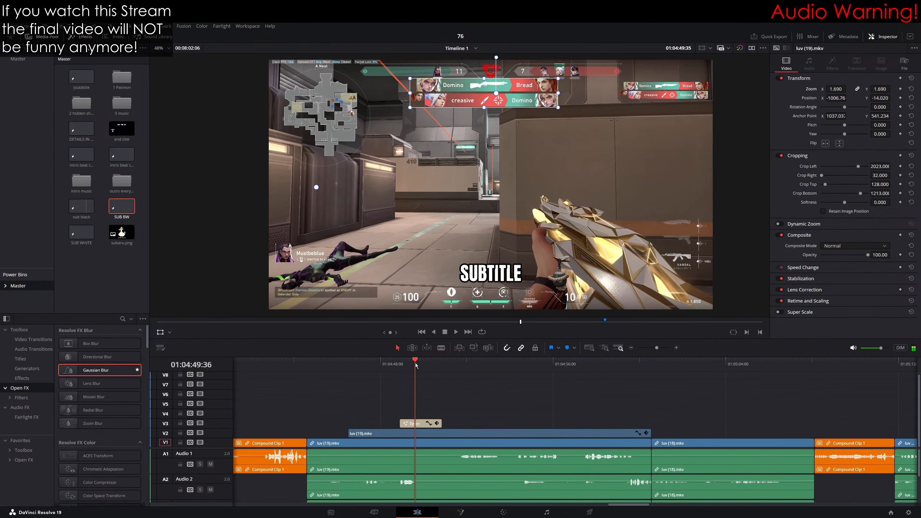
pyautogui.click(413, 423)
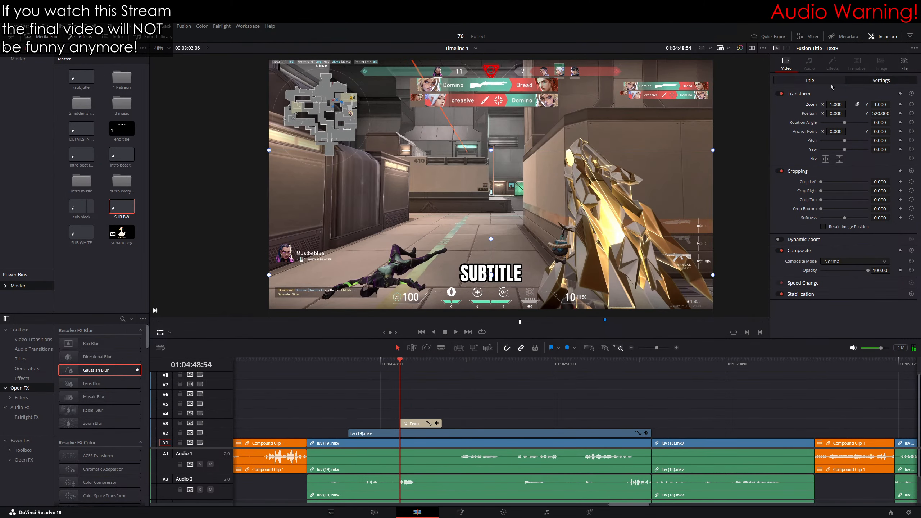
pyautogui.click(810, 80)
pyautogui.write('GOT MINE')
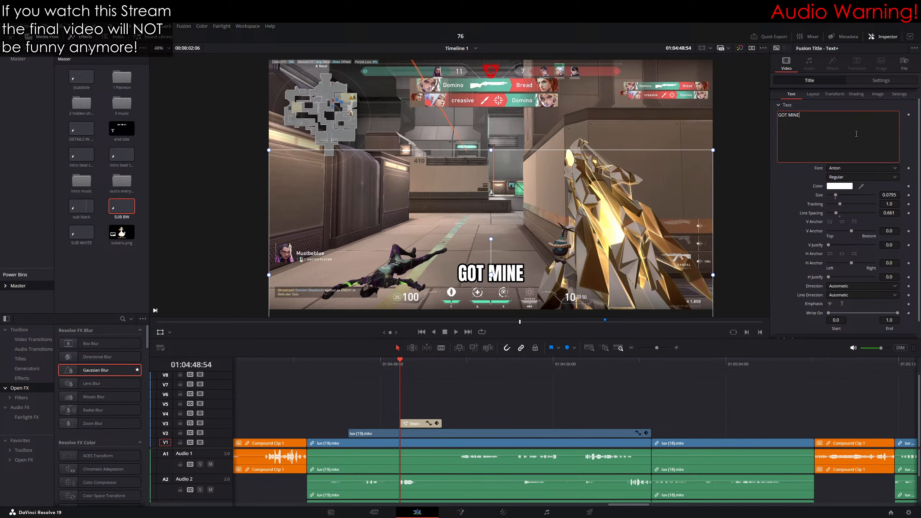
# Step: Color the GOT MINE title orange and move it directly below the enlarged kill feed
pyautogui.click(822, 201)
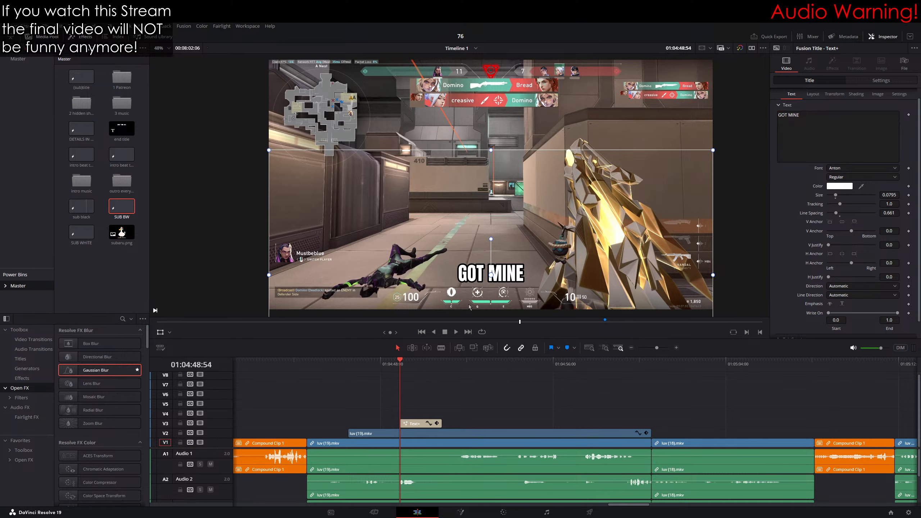
pyautogui.click(428, 306)
pyautogui.click(475, 347)
pyautogui.moveTo(526, 269); pyautogui.dragTo(528, 113)
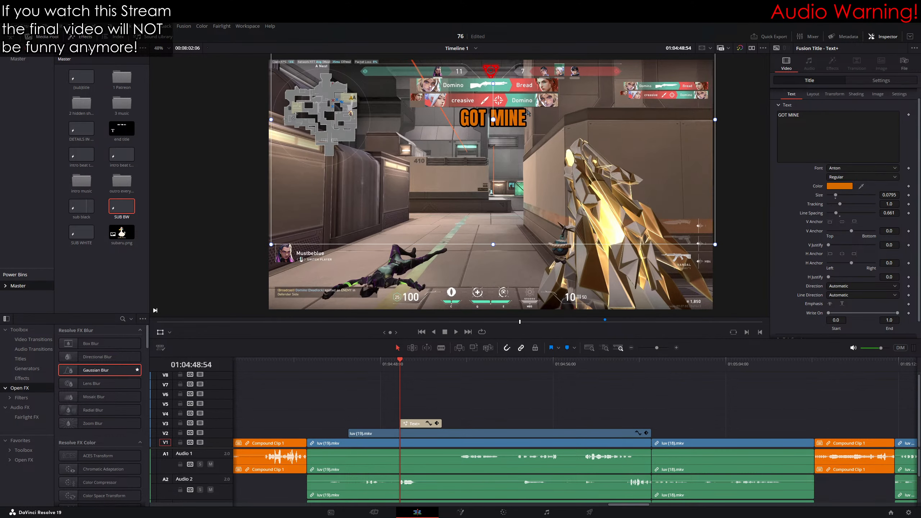
# Step: Split the GOT MINE title at 01:04:49:07 and shorten the first piece's Write On end to reveal only the first word
pyautogui.click(441, 348)
pyautogui.hotkey('ctrl', 's')
pyautogui.press('space')
pyautogui.press('space')
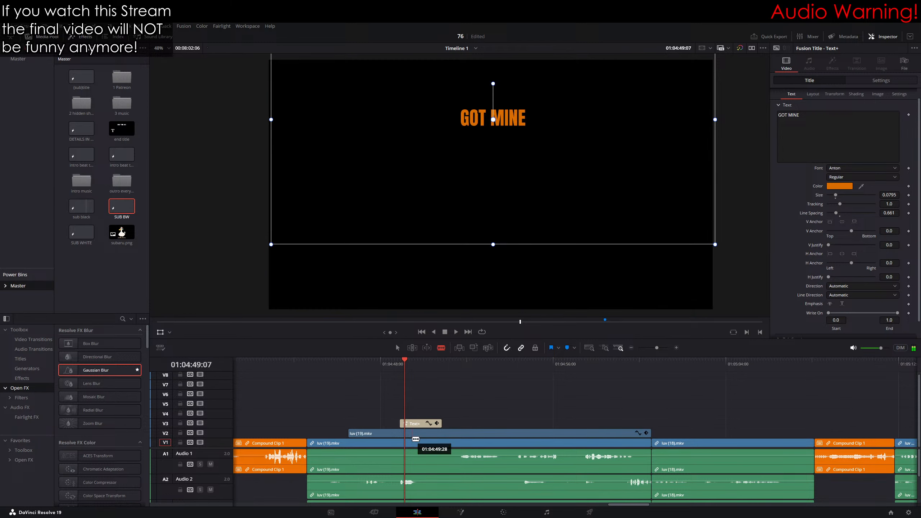
pyautogui.click(406, 422)
pyautogui.press('Up')
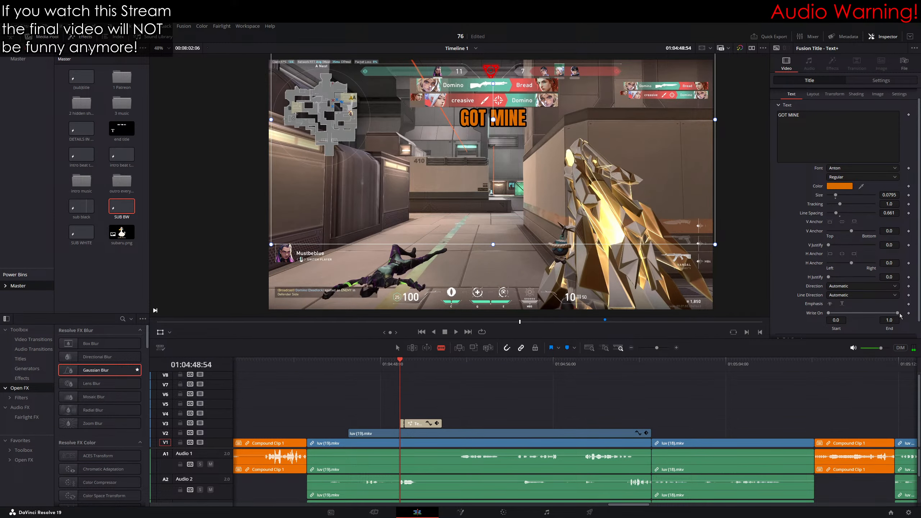
pyautogui.moveTo(900, 316); pyautogui.dragTo(864, 314)
pyautogui.press('Down')
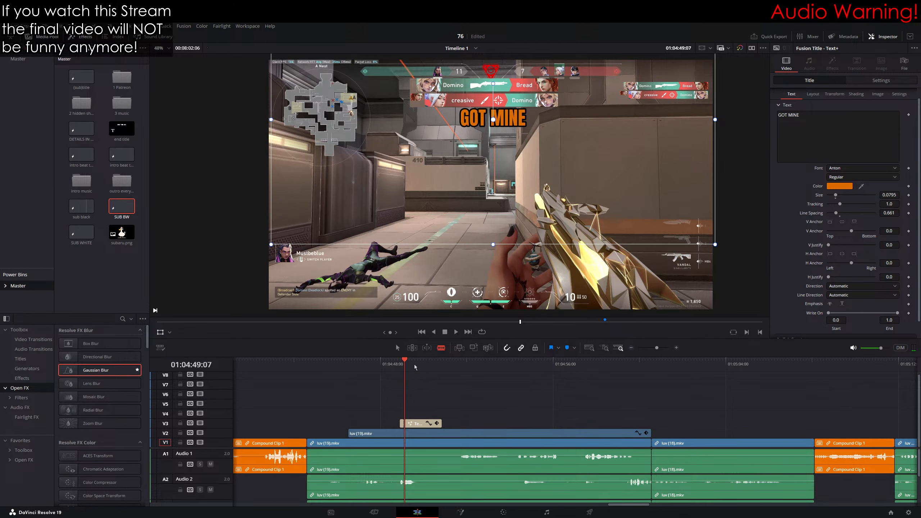
pyautogui.moveTo(394, 332)
pyautogui.mouseDown()
pyautogui.moveTo(405, 332)
pyautogui.moveTo(384, 332)
pyautogui.mouseUp()
pyautogui.press('space')
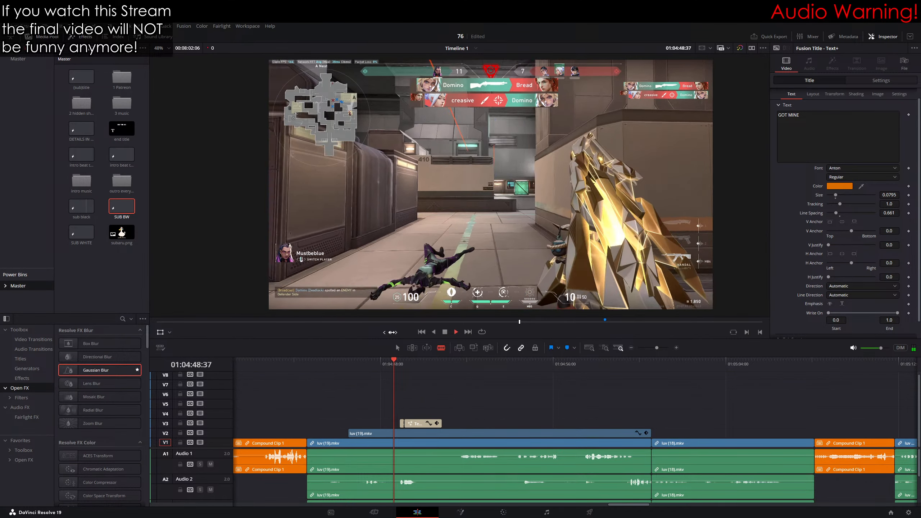
pyautogui.press('space')
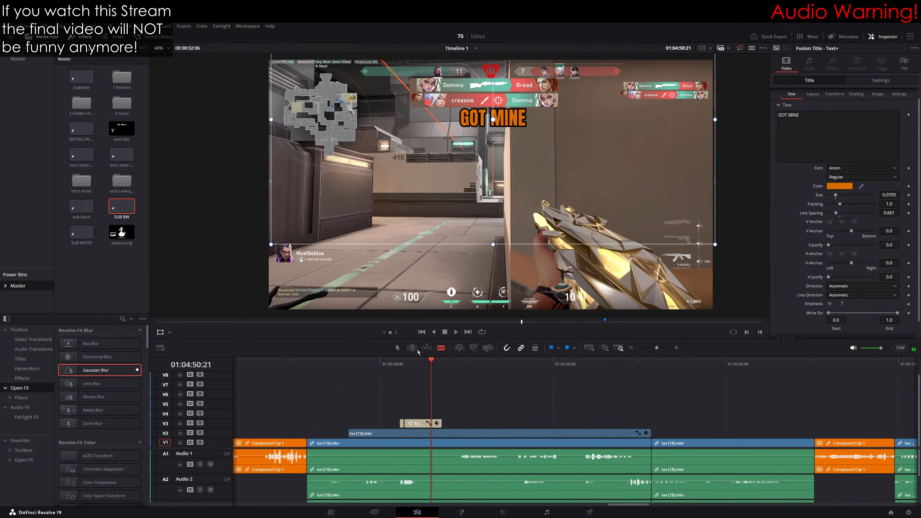
# Step: Cut the kill-feed overlay on V2 where the GOT MINE title ends and delete the remaining part
pyautogui.click(444, 431)
pyautogui.keyDown('ctrl'); pyautogui.click(470, 433); pyautogui.keyUp('ctrl')
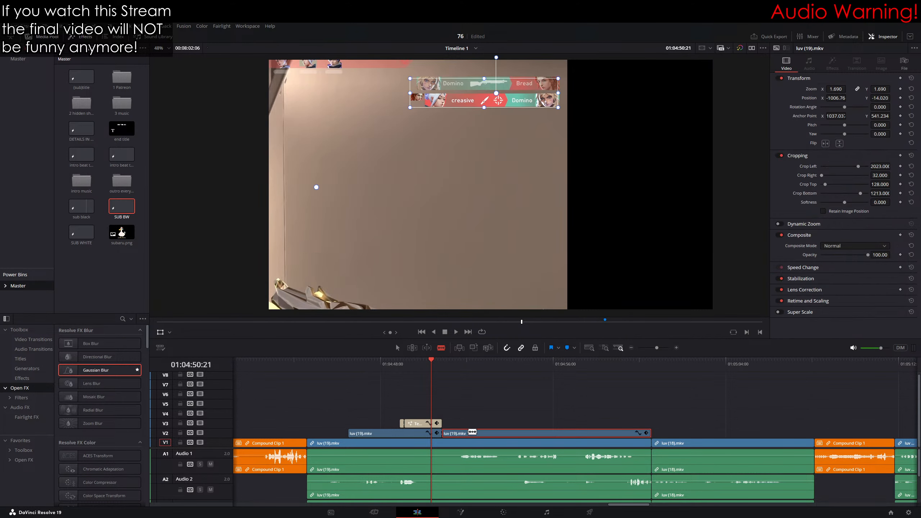
pyautogui.press('BackSpace')
pyautogui.press('b')
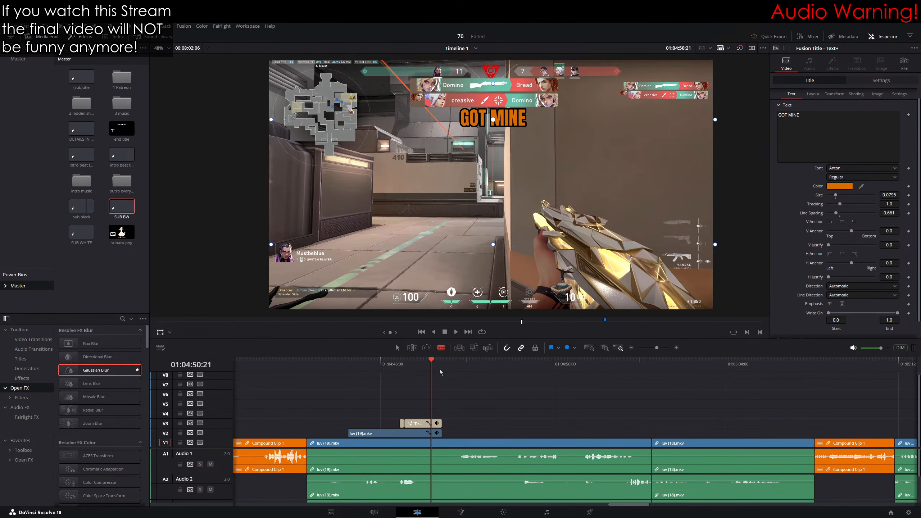
pyautogui.press('a')
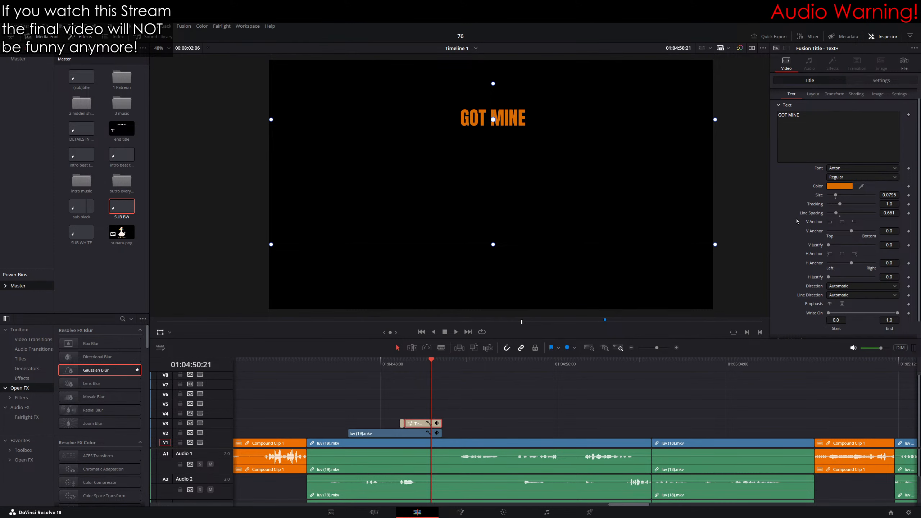
# Step: Add opacity keyframes to the GOT MINE title at 01:04:50:21 and 01:04:50:29
pyautogui.click(881, 81)
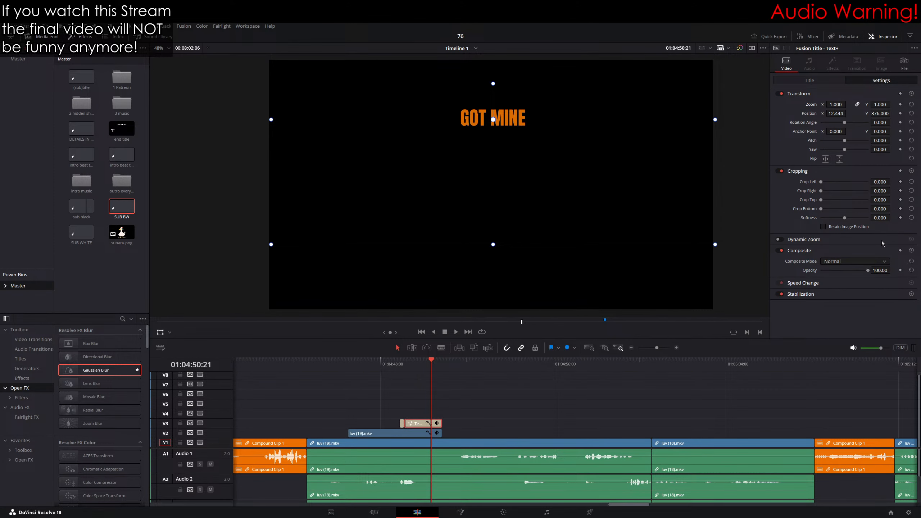
pyautogui.click(901, 271)
pyautogui.press('Right')
pyautogui.press('Right')
pyautogui.press('Right')
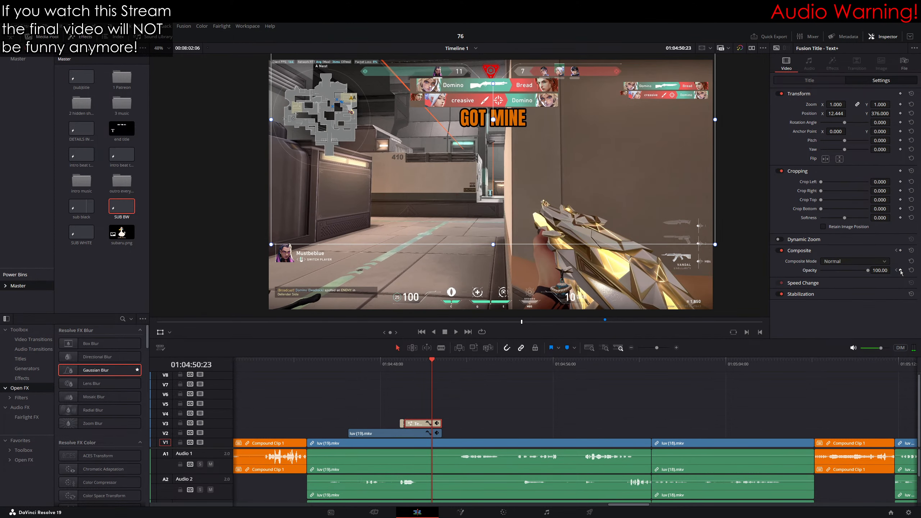
pyautogui.press('Right')
pyautogui.press('Right')
pyautogui.press('Right')
pyautogui.press('Right')
pyautogui.press('Right')
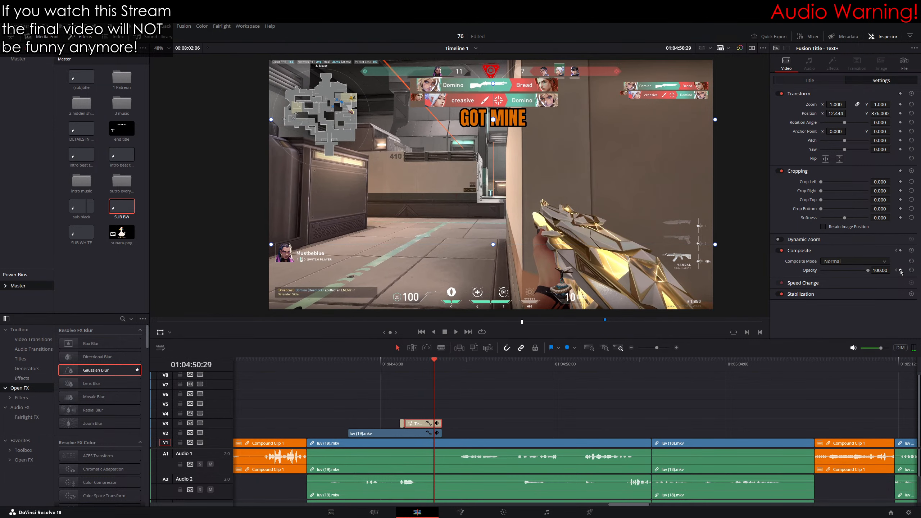
pyautogui.click(901, 270)
# Step: Keyframe the kill-feed overlay's opacity from 100 at 01:04:50:21 to 0 at 01:04:50:29, and set the GOT MINE title's end keyframe to 0
pyautogui.click(428, 433)
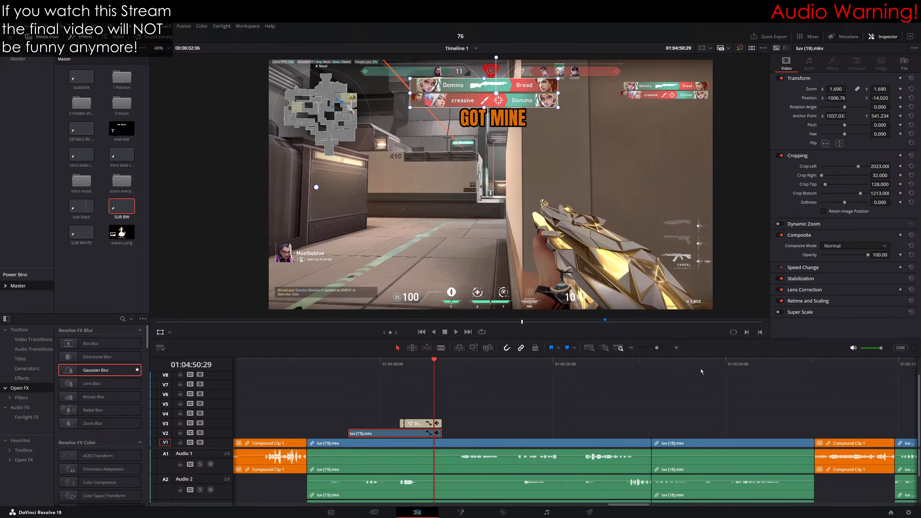
pyautogui.click(901, 255)
pyautogui.press('Left')
pyautogui.press('Left')
pyautogui.press('Left')
pyautogui.press('Left')
pyautogui.press('Left')
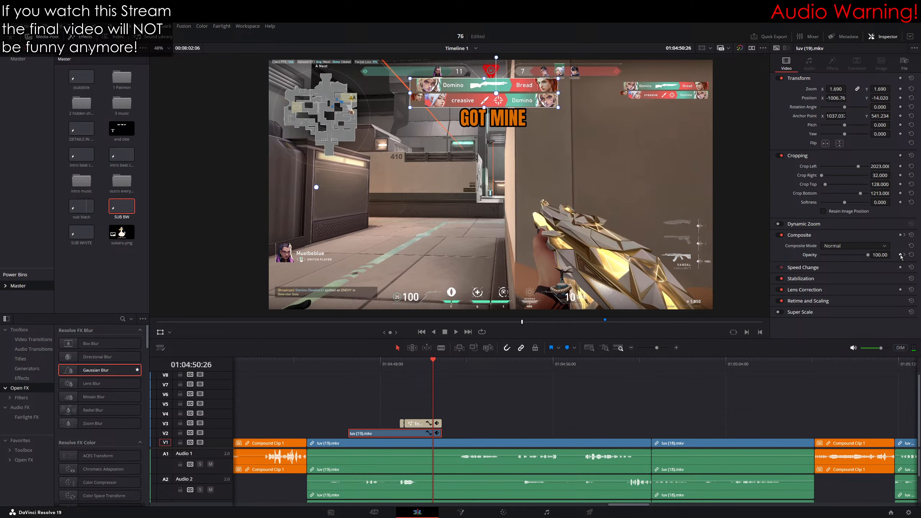
pyautogui.press('Right')
pyautogui.press('Right')
pyautogui.press('Right')
pyautogui.press('Right')
pyautogui.press('Right')
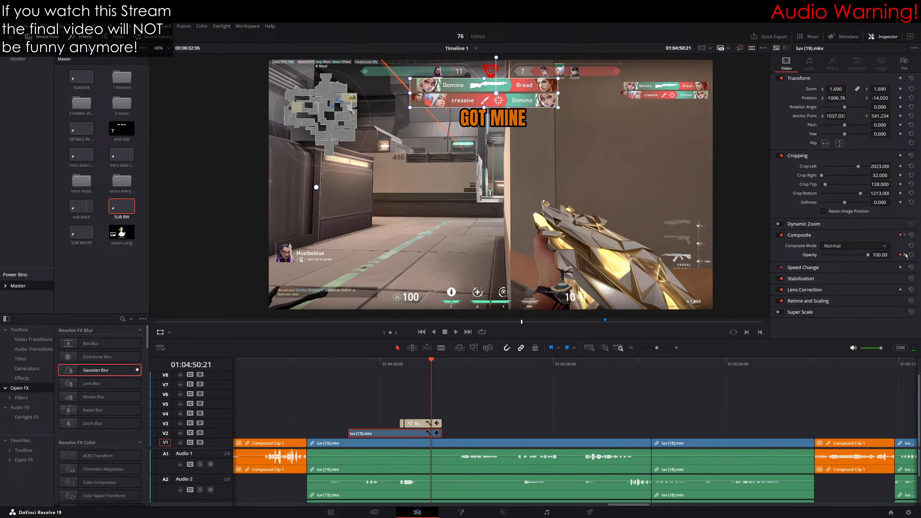
pyautogui.moveTo(884, 255); pyautogui.dragTo(813, 278)
pyautogui.click(413, 423)
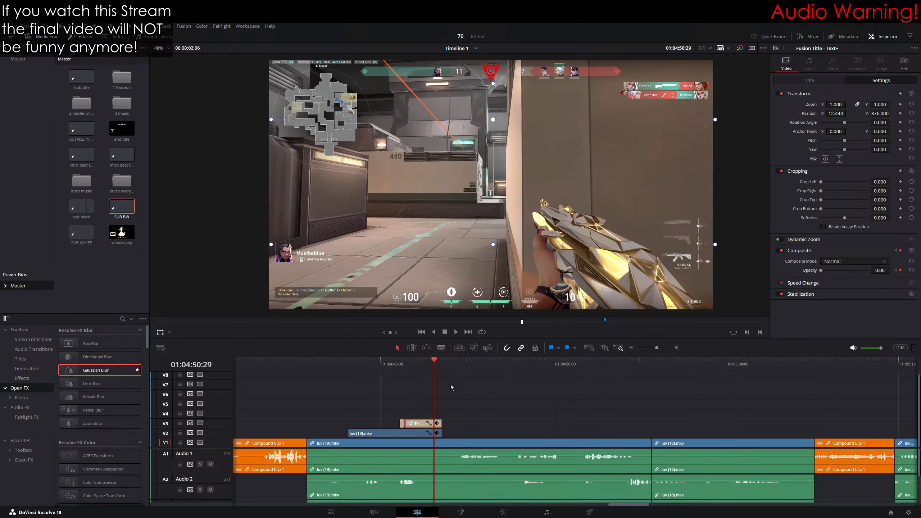
# Step: Cut the GOT MINE title and the kill-feed overlay at 01:04:50:30 and delete the remaining pieces
pyautogui.press('Right')
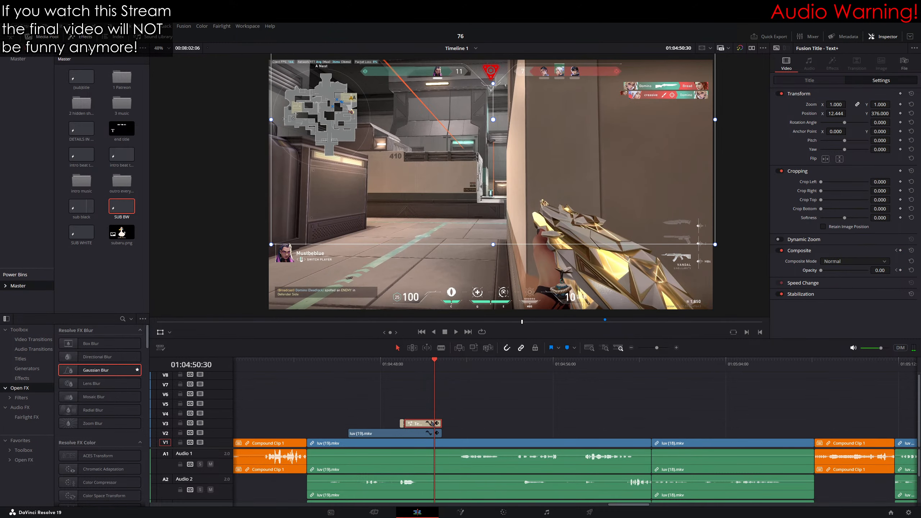
pyautogui.click(410, 433)
pyautogui.keyDown('ctrl'); pyautogui.click(423, 423); pyautogui.keyUp('ctrl')
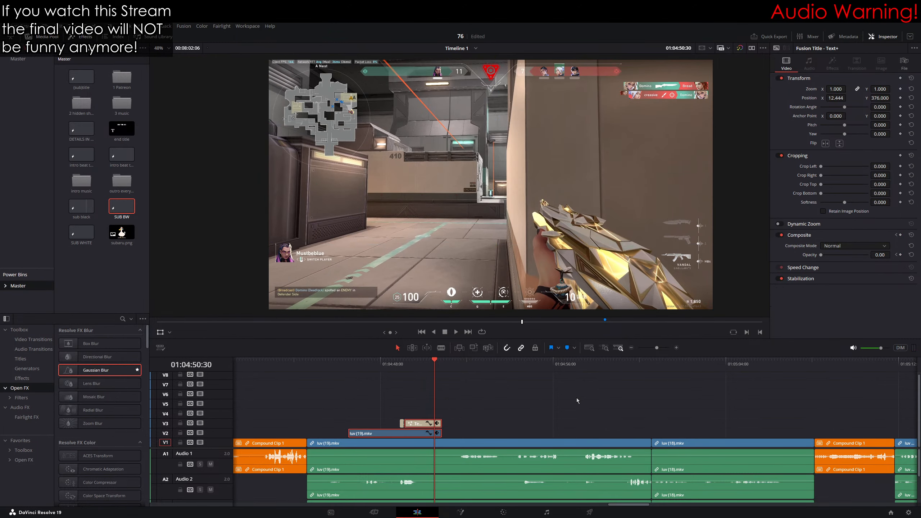
pyautogui.hotkey('ctrl', 'b')
pyautogui.click(496, 403)
pyautogui.moveTo(454, 413); pyautogui.dragTo(438, 433)
pyautogui.press('Delete')
# Step: Find the start of the next spoken line and place a sub black title on V2 at 01:04:51:43
pyautogui.press('j')
pyautogui.press('j')
pyautogui.press('j')
pyautogui.press('l')
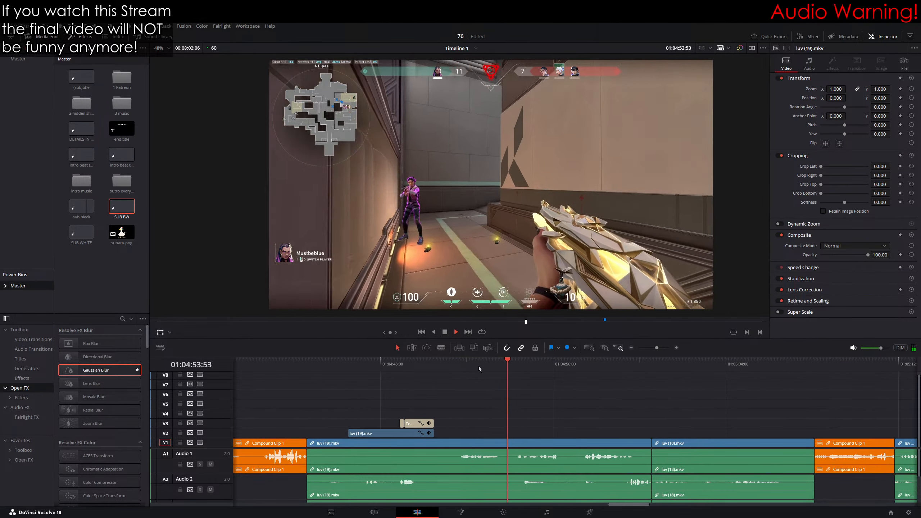
pyautogui.moveTo(469, 363); pyautogui.dragTo(461, 366)
pyautogui.hscroll(2, 515, 391)
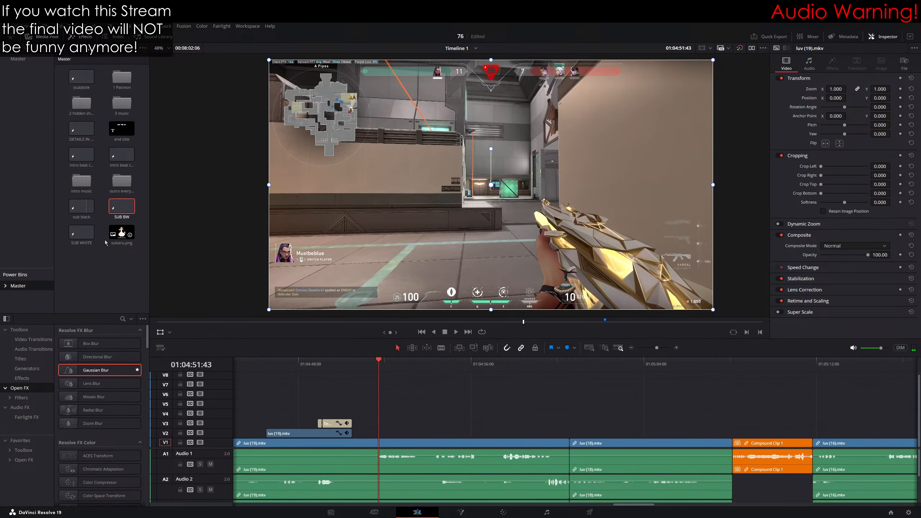
pyautogui.moveTo(81, 207); pyautogui.dragTo(644, 432)
pyautogui.click(676, 347)
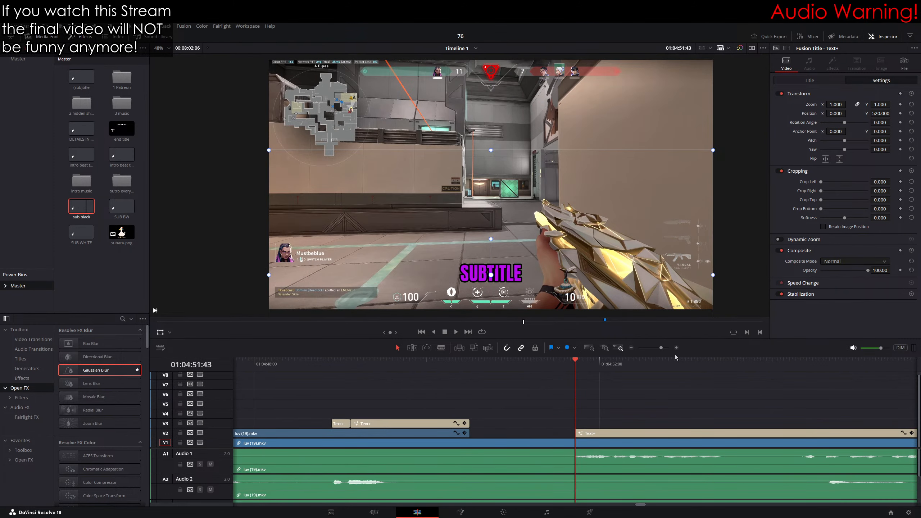
pyautogui.click(676, 348)
# Step: Set the title text to WELL, the teammate's name and IS GONNA, with GET HER THREE AND WIN on a second line
pyautogui.click(809, 81)
pyautogui.click(827, 141)
pyautogui.hotkey('ctrl', 'a')
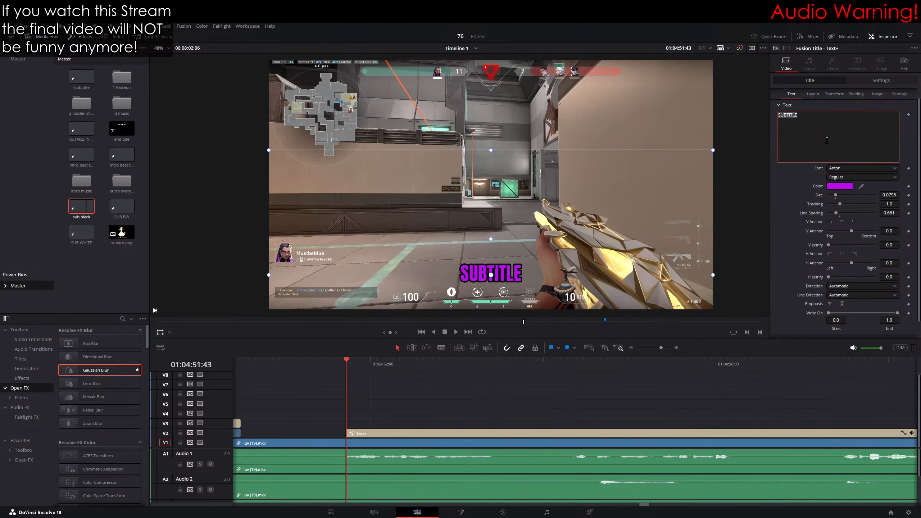
pyautogui.write('WELL ANOUK')
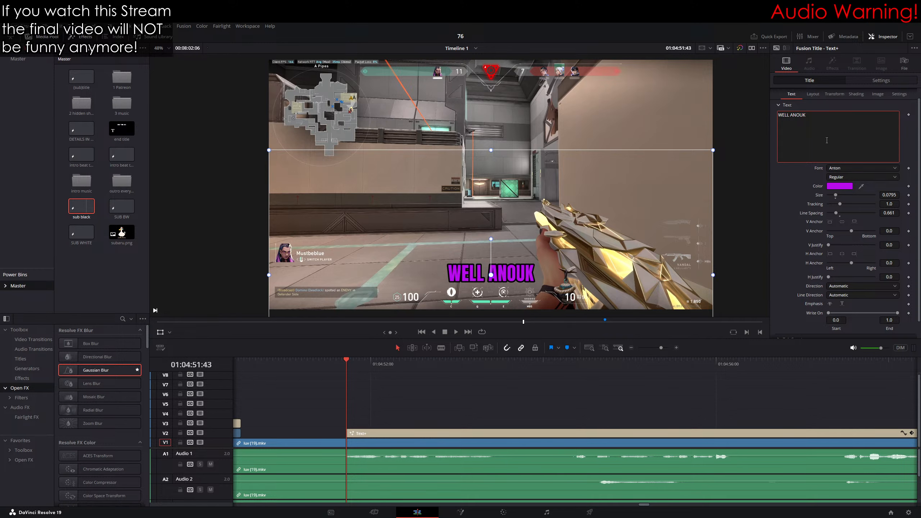
pyautogui.write('IS GONNA')
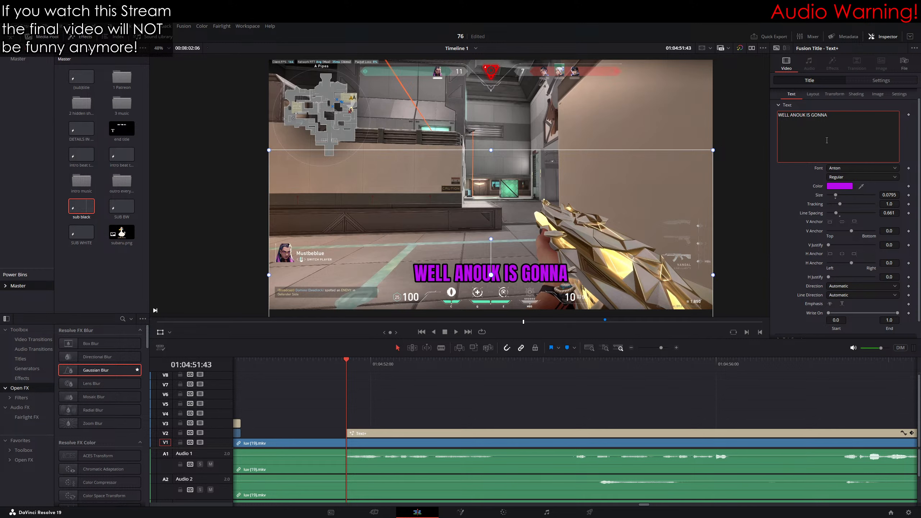
pyautogui.press('Return')
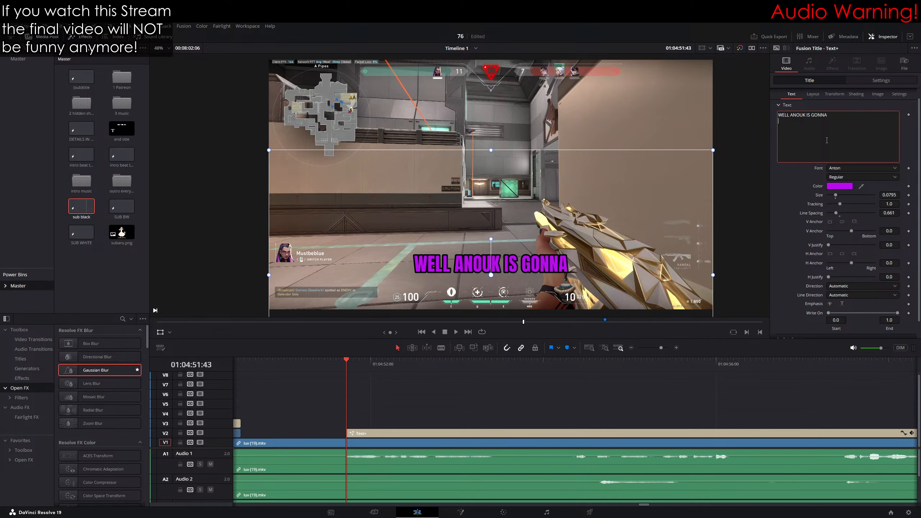
pyautogui.write('GET HER T')
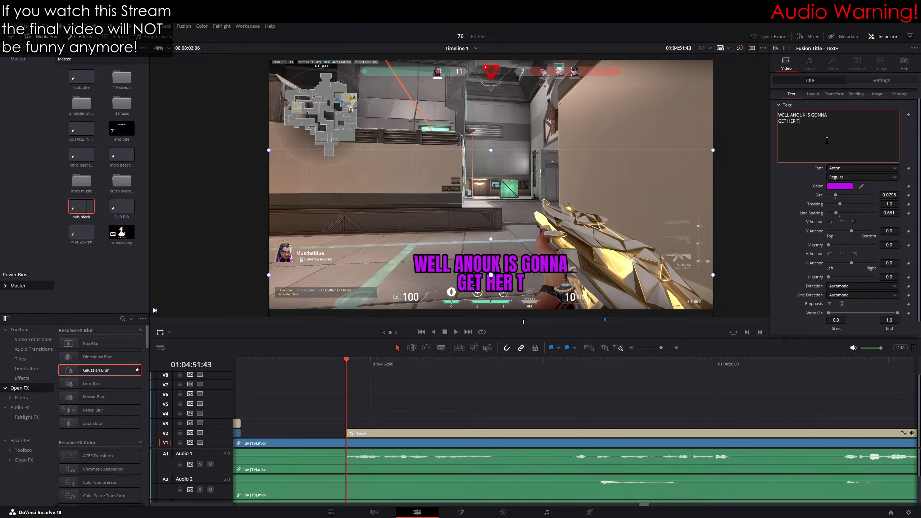
pyautogui.write('HREE AND WIN')
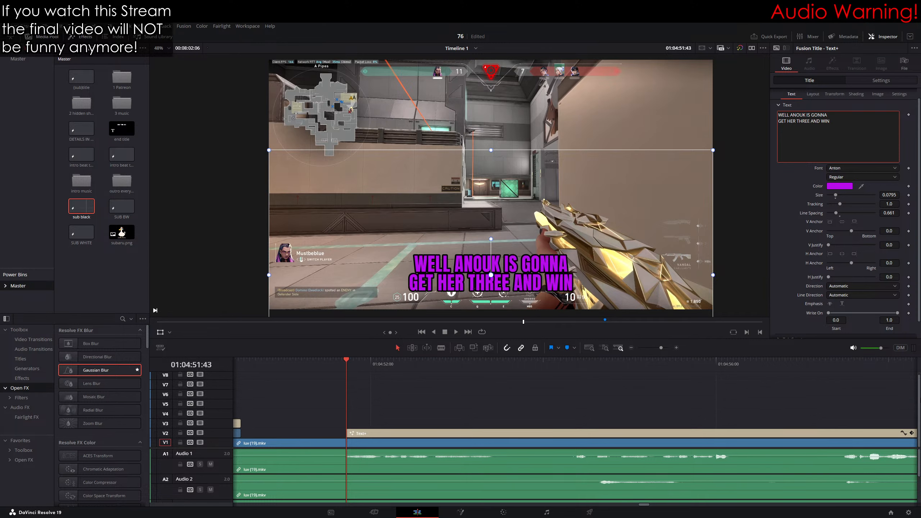
# Step: Change the subtitle's second line to GET HER 3 NOW AND WIN, checking the wording against the audio
pyautogui.doubleClick(802, 121)
pyautogui.write('3')
pyautogui.click(322, 364)
pyautogui.press('space')
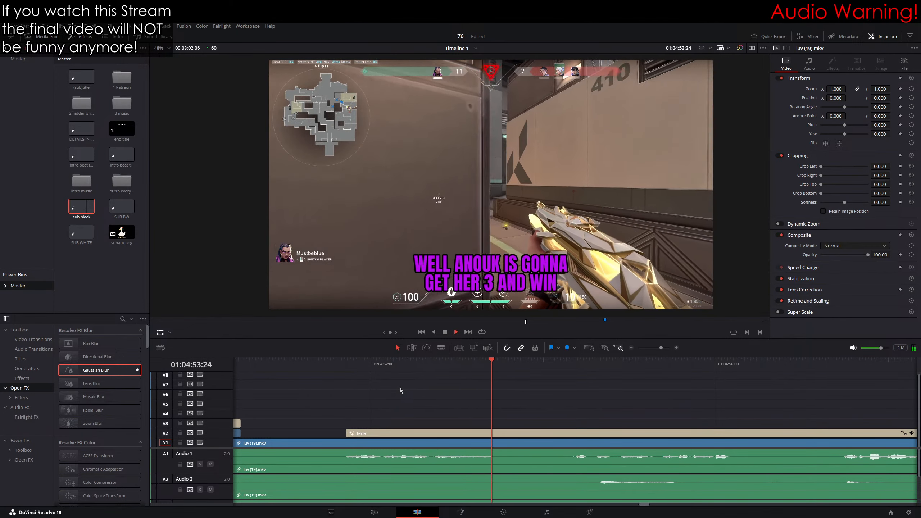
pyautogui.press('space')
pyautogui.click(797, 122)
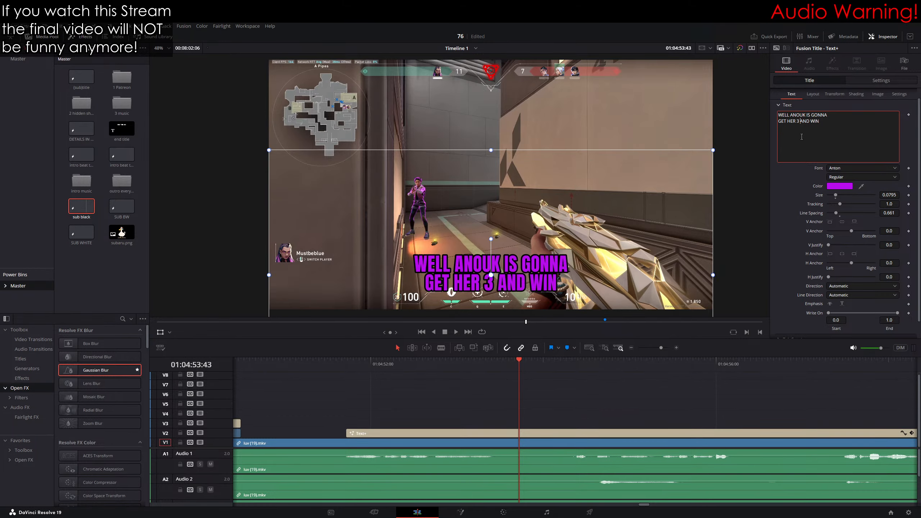
pyautogui.write('NOW')
# Step: Play back the purple two-line subtitle and move it slightly higher in the frame
pyautogui.click(340, 364)
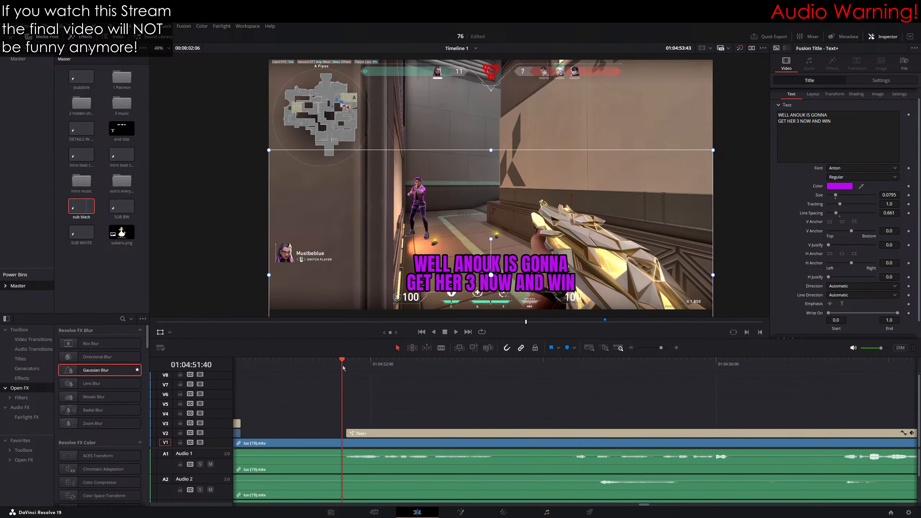
pyautogui.press('space')
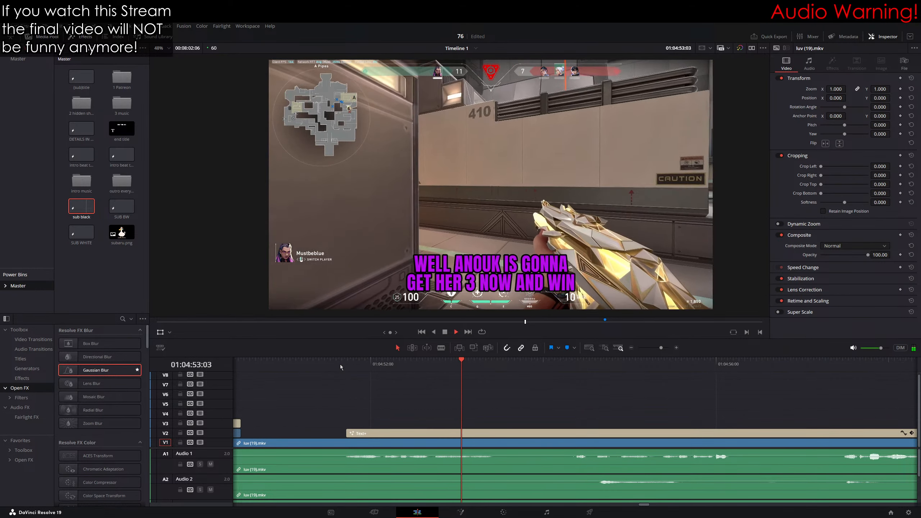
pyautogui.press('space')
pyautogui.click(441, 349)
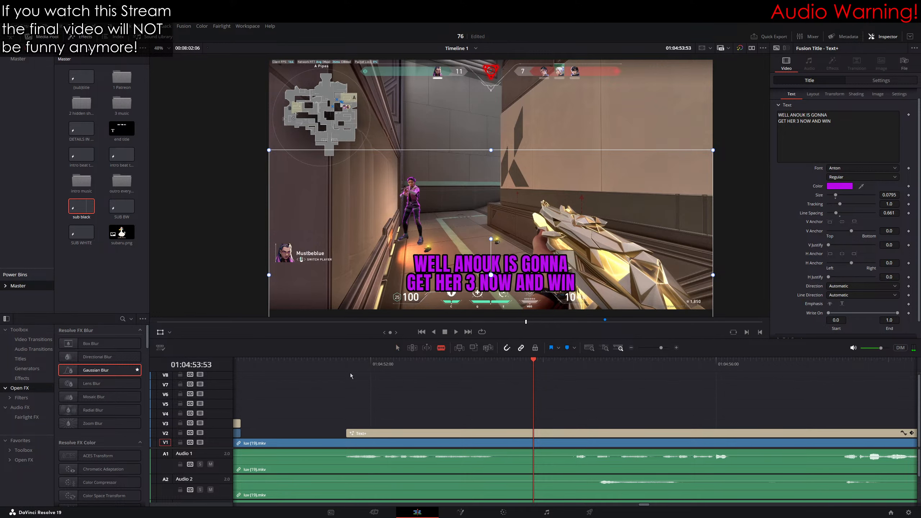
pyautogui.press('Up')
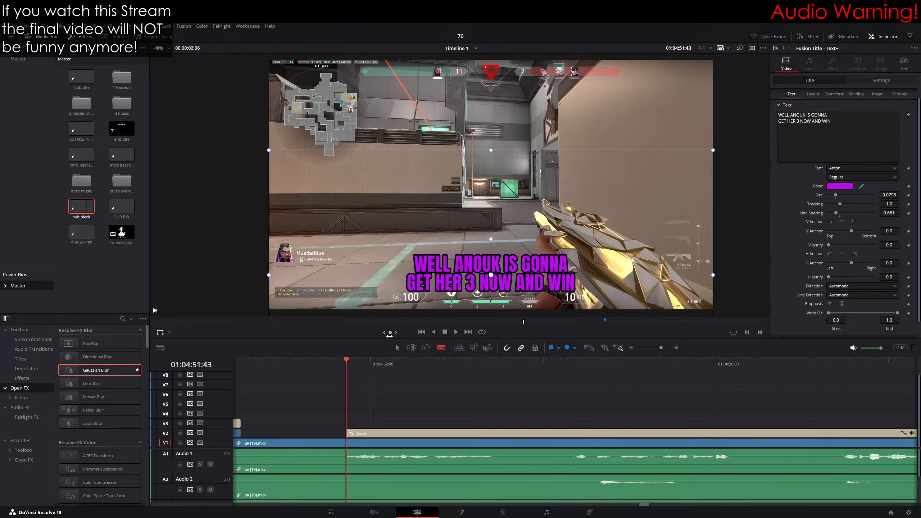
pyautogui.hscroll(3, 392, 383)
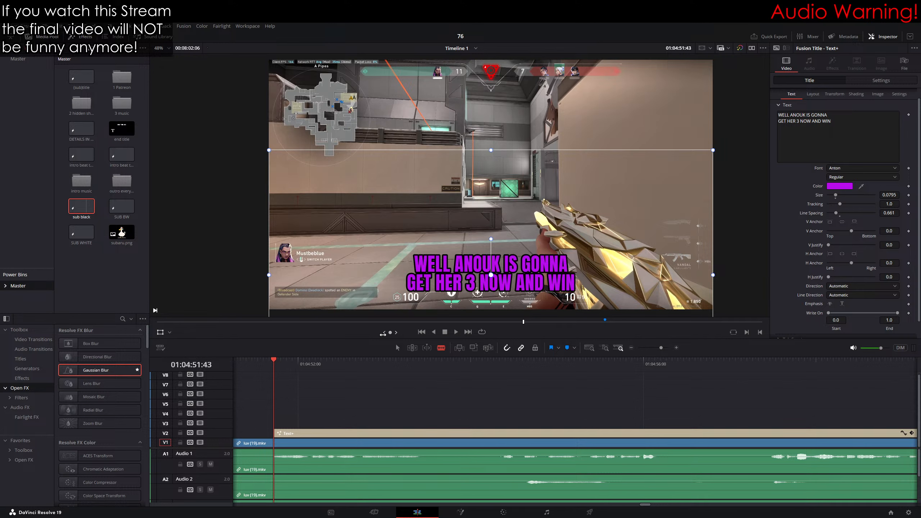
pyautogui.click(888, 81)
pyautogui.moveTo(880, 114); pyautogui.dragTo(891, 114)
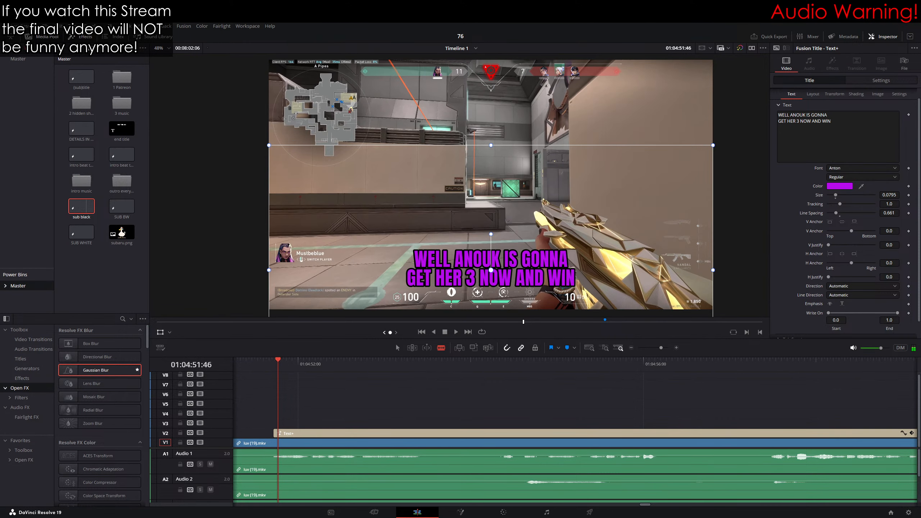
# Step: Cut the two-line subtitle on V2 into word-length pieces from 01:04:51:43 up to 01:04:52:21
pyautogui.hotkey('ctrl', 'b')
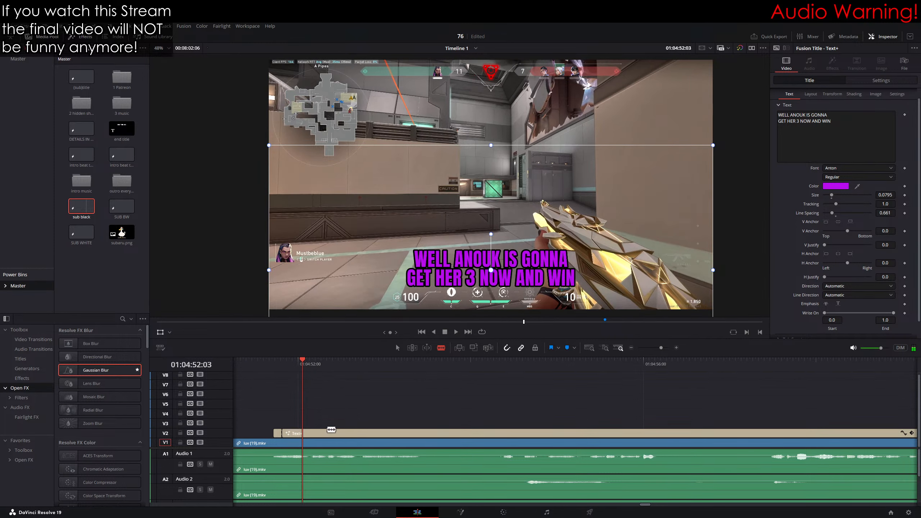
pyautogui.hotkey('ctrl', 'b')
pyautogui.moveTo(283, 364); pyautogui.dragTo(303, 362)
pyautogui.moveTo(393, 332); pyautogui.dragTo(405, 332)
pyautogui.click(313, 433)
pyautogui.hotkey('ctrl', 'b')
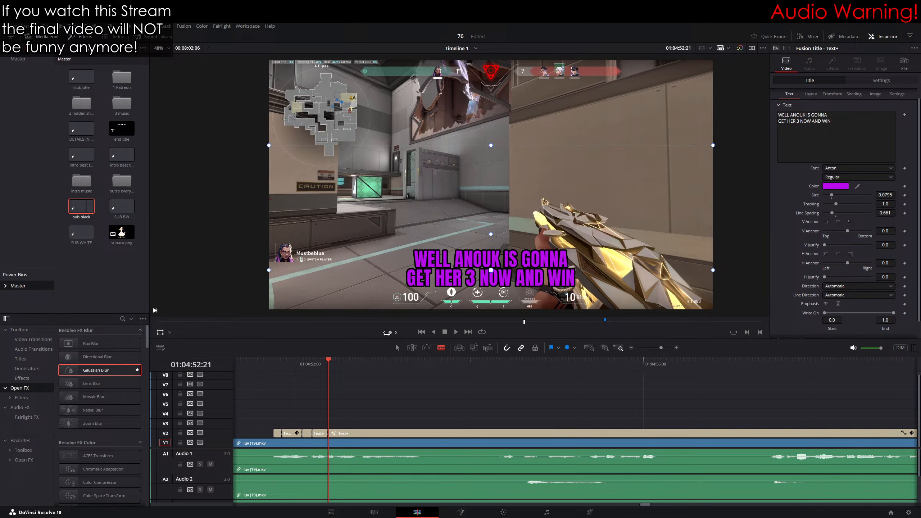
# Step: Split the remaining part of the subtitle on V2 at 01:04:52:30
pyautogui.press('Left')
pyautogui.press('Left')
pyautogui.press('Left')
pyautogui.press('Left')
pyautogui.press('Right')
pyautogui.press('Right')
pyautogui.press('Right')
pyautogui.press('Right')
pyautogui.press('Right')
pyautogui.press('Right')
pyautogui.press('Right')
pyautogui.press('Right')
pyautogui.press('Right')
pyautogui.press('Right')
pyautogui.press('Right')
pyautogui.press('Right')
pyautogui.press('Right')
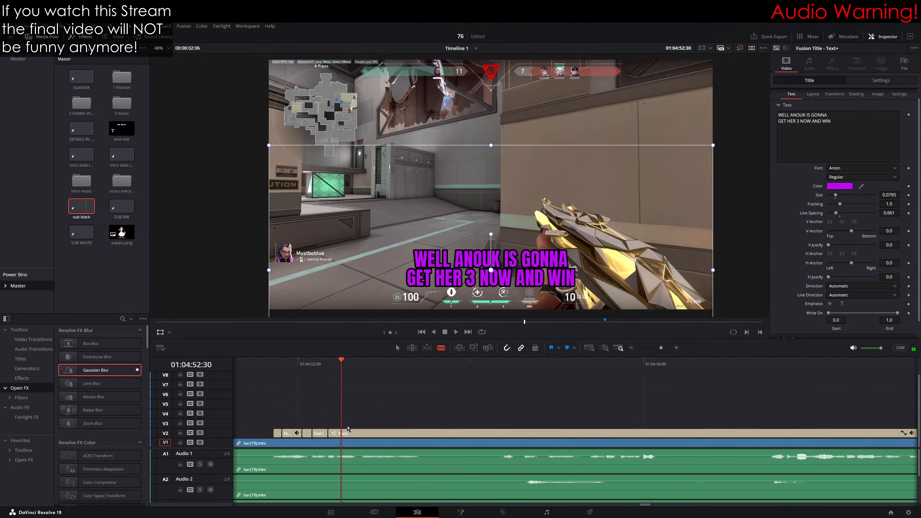
pyautogui.hotkey('ctrl', 'b')
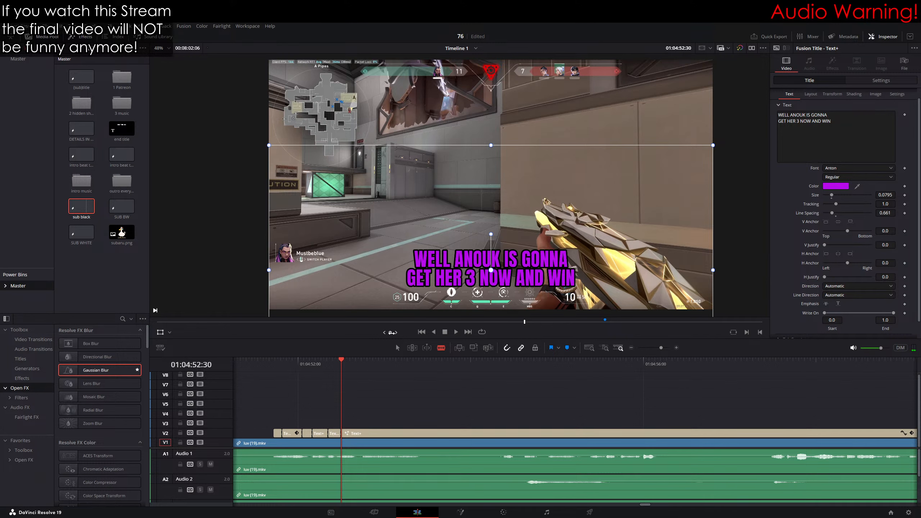
# Step: Split the subtitle after the next word and extend the piece before that cut by 3 frames to 01:04:52:44
pyautogui.hotkey('ctrl', 's')
pyautogui.moveTo(392, 333); pyautogui.dragTo(397, 333)
pyautogui.click(358, 433)
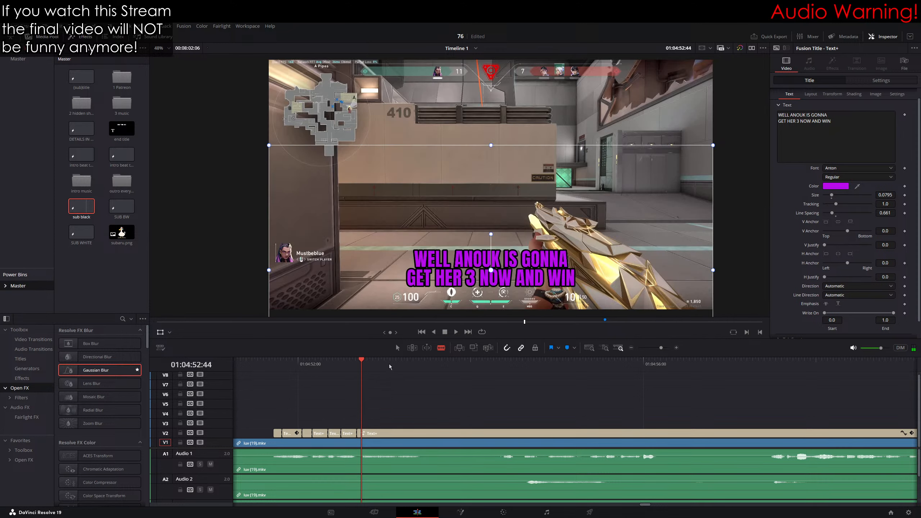
pyautogui.click(398, 347)
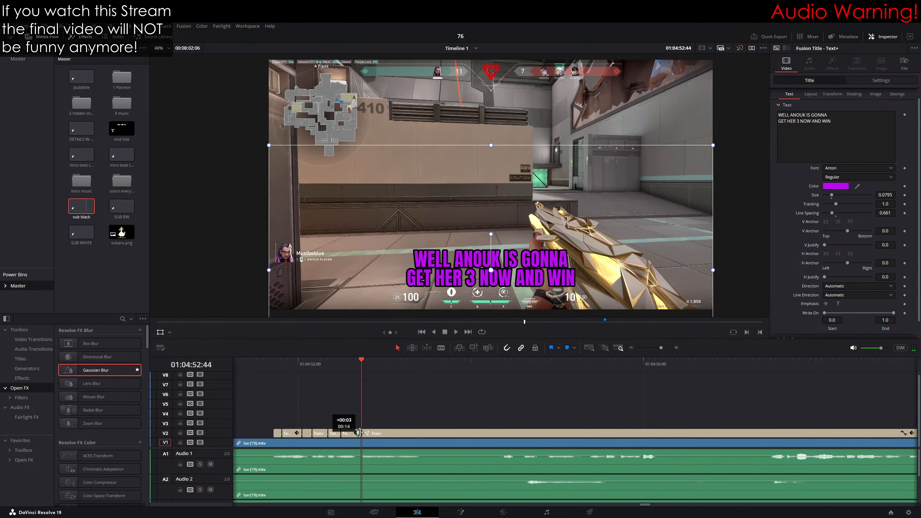
pyautogui.hotkey('ctrl', 's')
# Step: Split the rest of the subtitle at each following word, with the last cut at 01:04:53:14
pyautogui.click(441, 349)
pyautogui.moveTo(391, 333); pyautogui.dragTo(395, 333)
pyautogui.click(378, 433)
pyautogui.click(391, 434)
pyautogui.click(404, 433)
# Step: Shorten the Write On end of the subtitle pieces so words appear progressively, using 0.883 for the piece at 01:04:53:04
pyautogui.moveTo(290, 361); pyautogui.dragTo(274, 368)
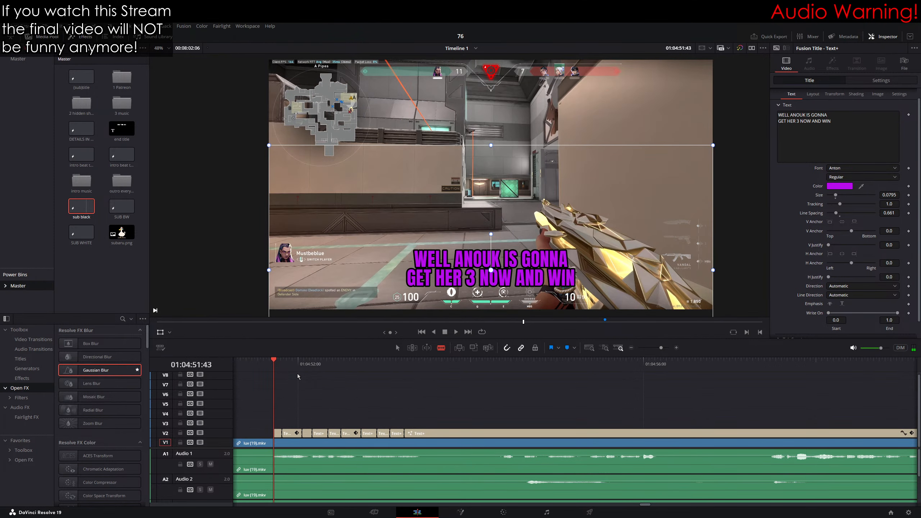
pyautogui.moveTo(898, 315)
pyautogui.mouseDown()
pyautogui.moveTo(841, 315)
pyautogui.moveTo(899, 314)
pyautogui.moveTo(873, 315)
pyautogui.moveTo(899, 314)
pyautogui.moveTo(877, 314)
pyautogui.moveTo(899, 314)
pyautogui.moveTo(891, 317)
pyautogui.mouseUp()
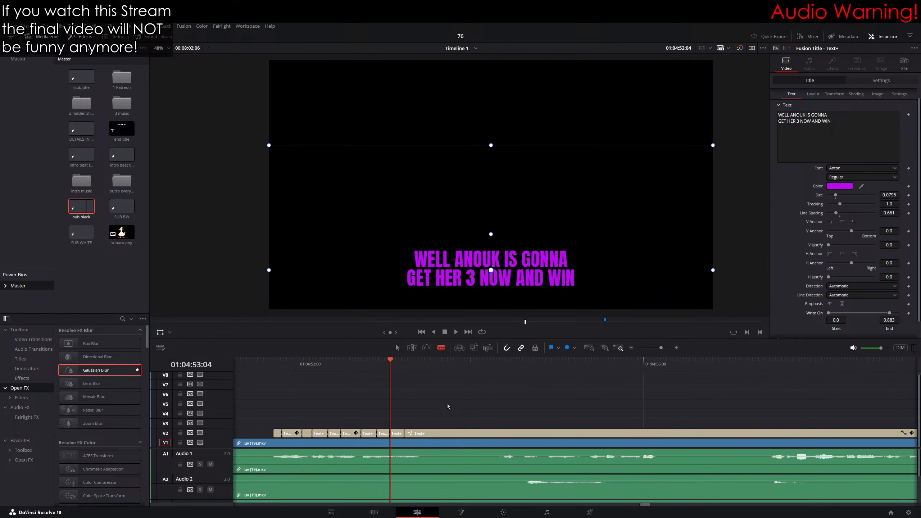
pyautogui.press('space')
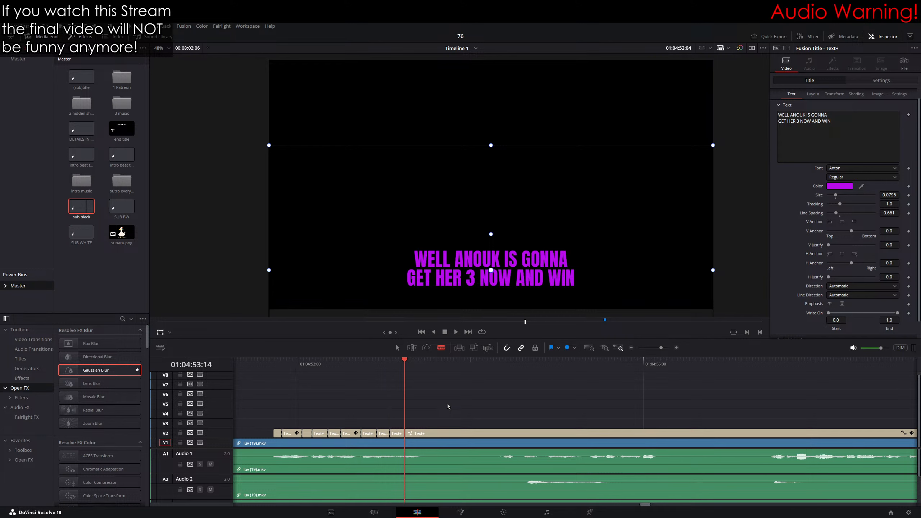
# Step: Play back the word-by-word purple subtitle on V2 from just before it starts to check its timing
pyautogui.click(255, 372)
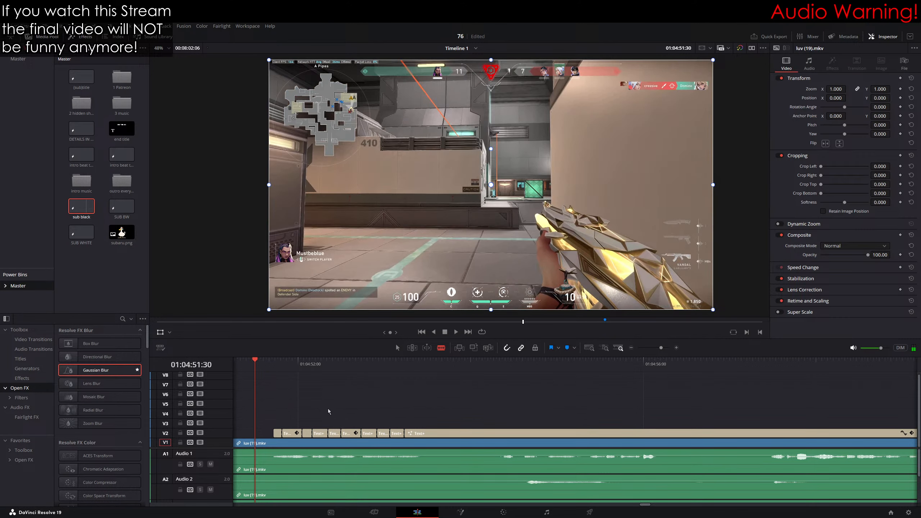
pyautogui.hscroll(-3, 337, 398)
pyautogui.hscroll(-8, 400, 349)
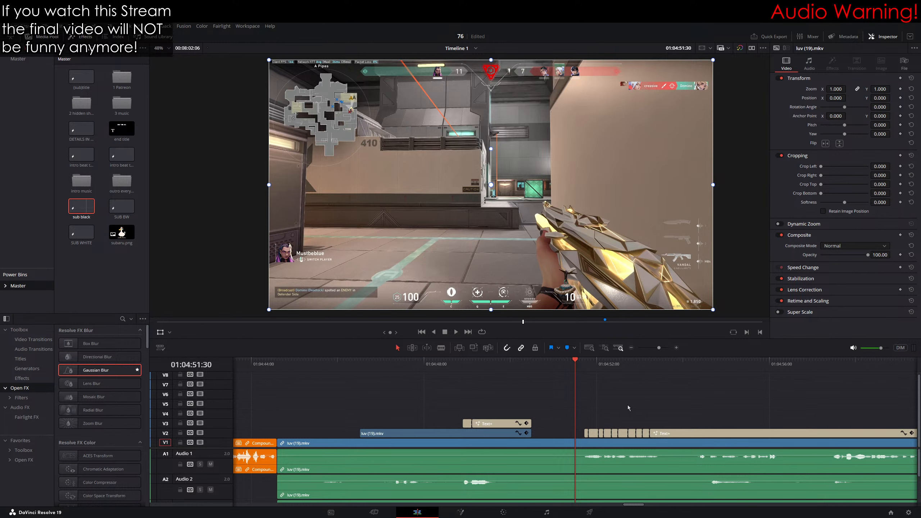
pyautogui.moveTo(628, 405); pyautogui.dragTo(596, 375)
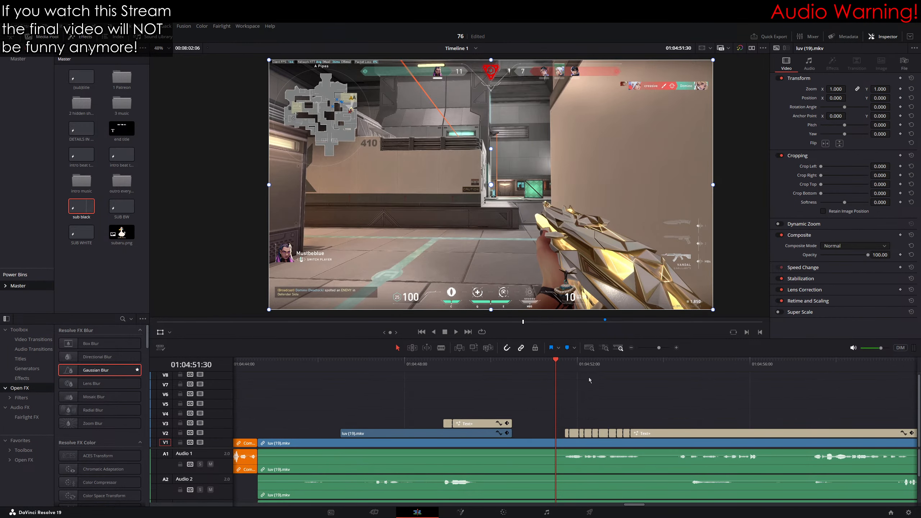
pyautogui.hotkey('shift', 'Left')
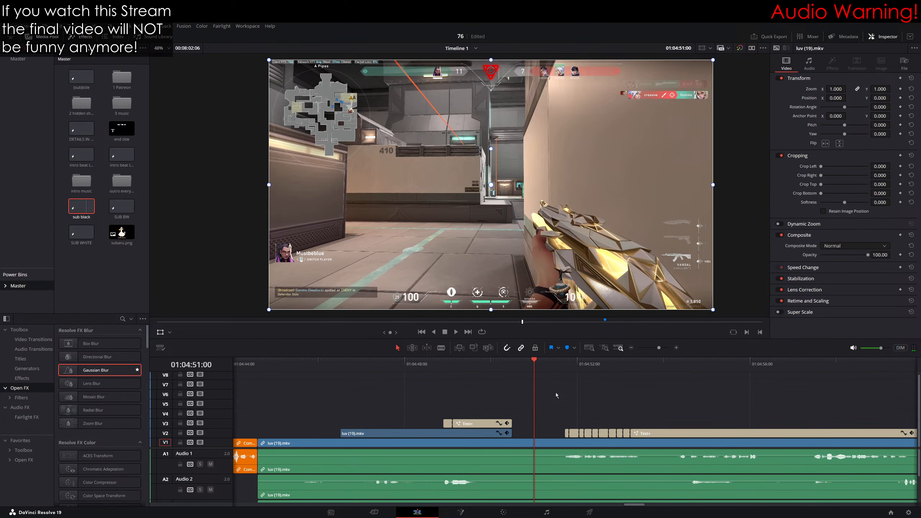
pyautogui.moveTo(514, 241); pyautogui.dragTo(492, 242)
pyautogui.scroll(1, 493, 241)
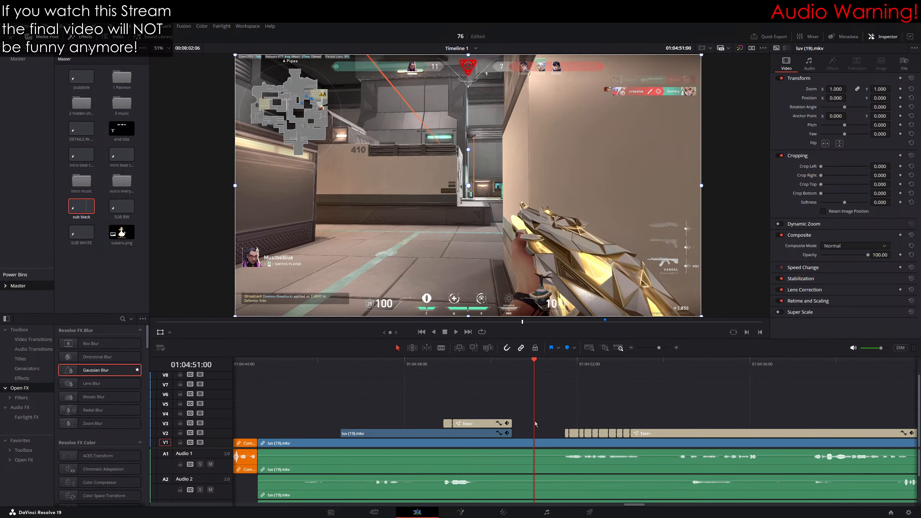
pyautogui.hscroll(3, 530, 417)
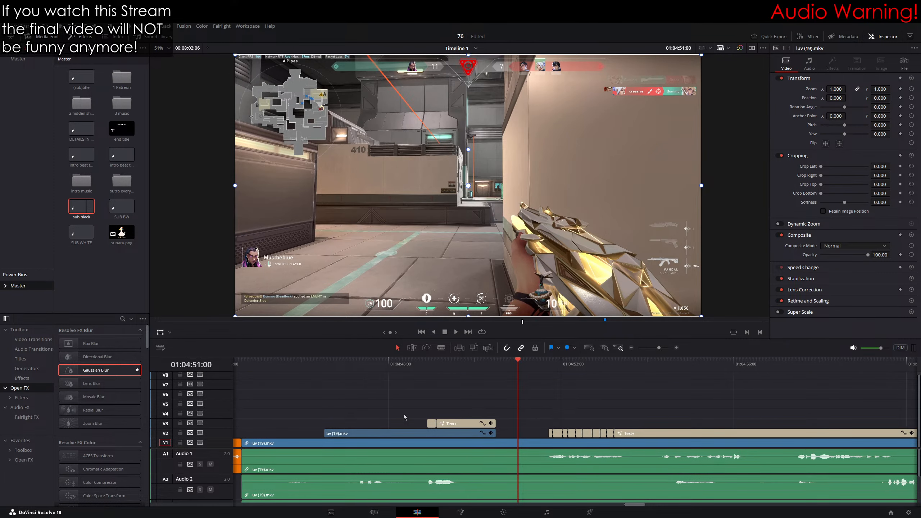
pyautogui.hscroll(9, 523, 406)
pyautogui.moveTo(466, 364); pyautogui.dragTo(539, 373)
pyautogui.click(456, 333)
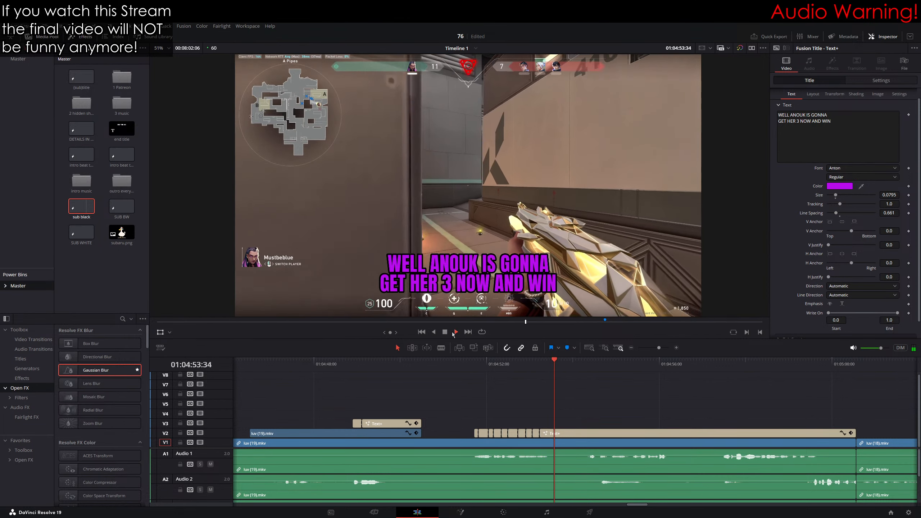
pyautogui.click(446, 334)
# Step: Split the last subtitle piece on V2 at 01:04:53:55 and delete everything after the cut
pyautogui.moveTo(570, 368); pyautogui.dragTo(569, 366)
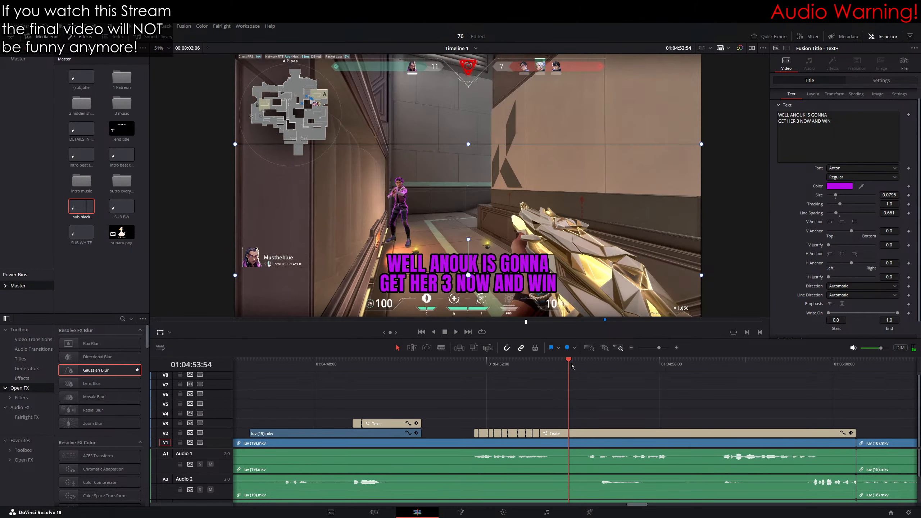
pyautogui.press('Right')
pyautogui.click(441, 348)
pyautogui.moveTo(586, 433); pyautogui.dragTo(571, 432)
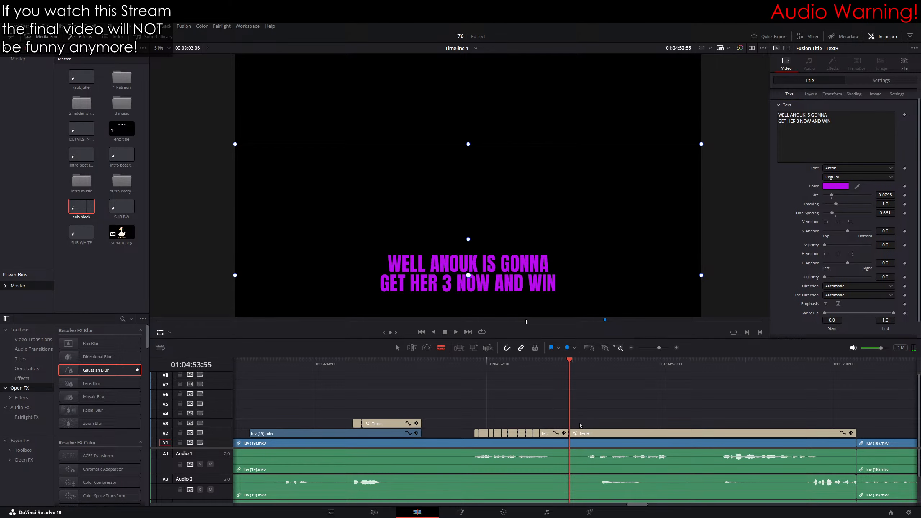
pyautogui.keyDown('ctrl'); pyautogui.click(592, 434); pyautogui.keyUp('ctrl')
pyautogui.press('Delete')
# Step: Insert the sub black subtitle on V2 at 01:04:54:23, where the next spoken line begins
pyautogui.click(445, 367)
pyautogui.hscroll(-3, 450, 392)
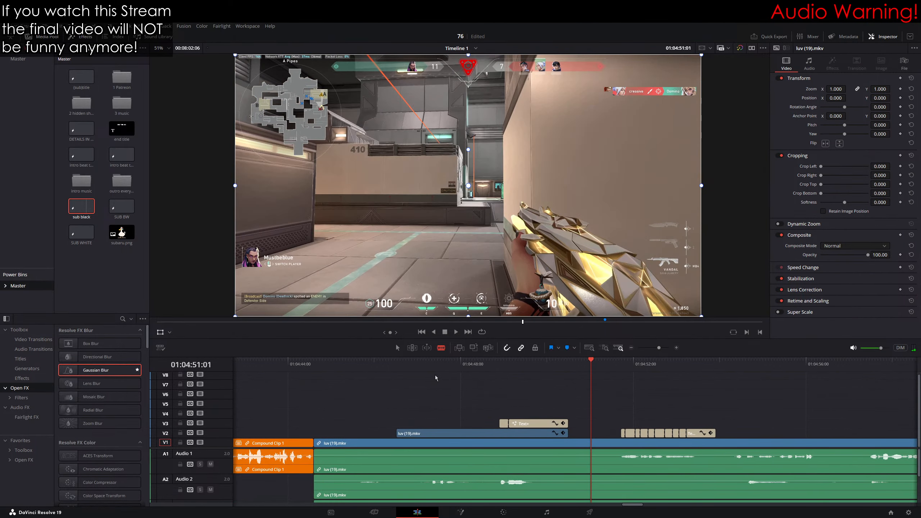
pyautogui.press('space')
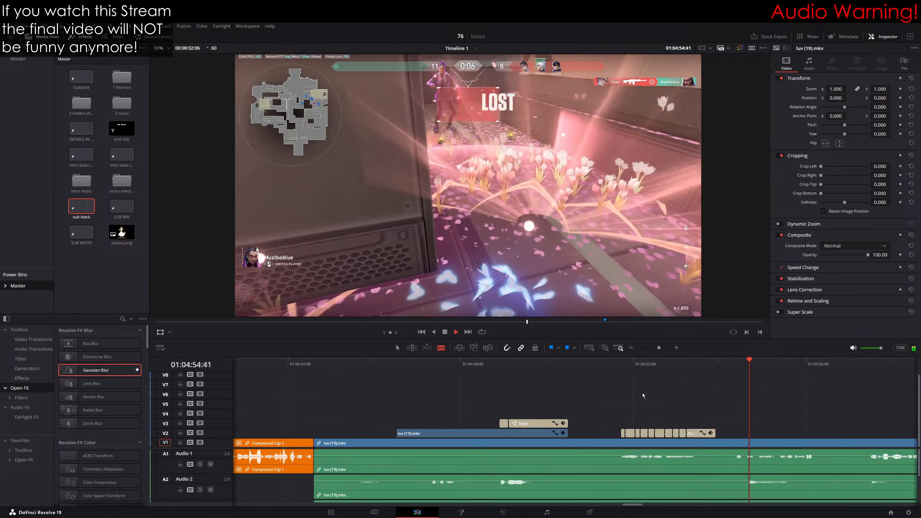
pyautogui.hscroll(3, 594, 381)
pyautogui.hscroll(1, 591, 380)
pyautogui.press('space')
pyautogui.moveTo(543, 366); pyautogui.dragTo(546, 369)
pyautogui.hscroll(4, 582, 399)
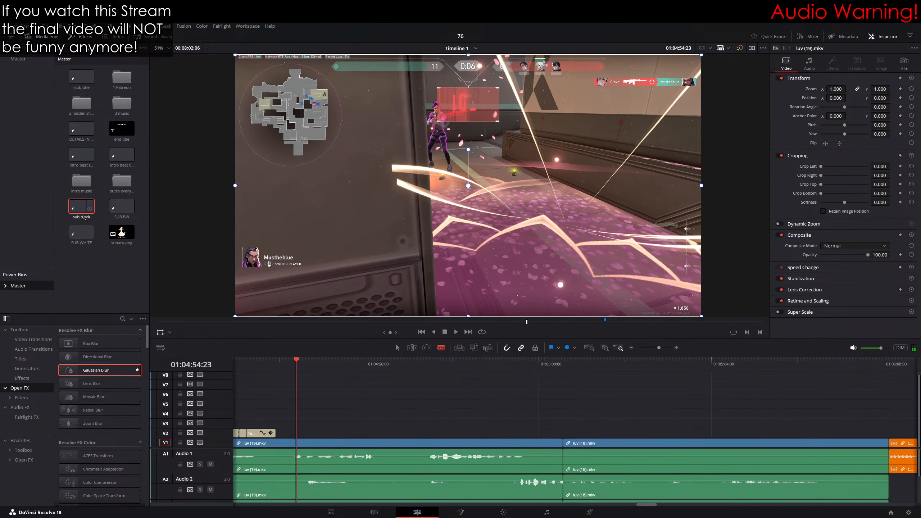
pyautogui.press('F12')
pyautogui.click(294, 365)
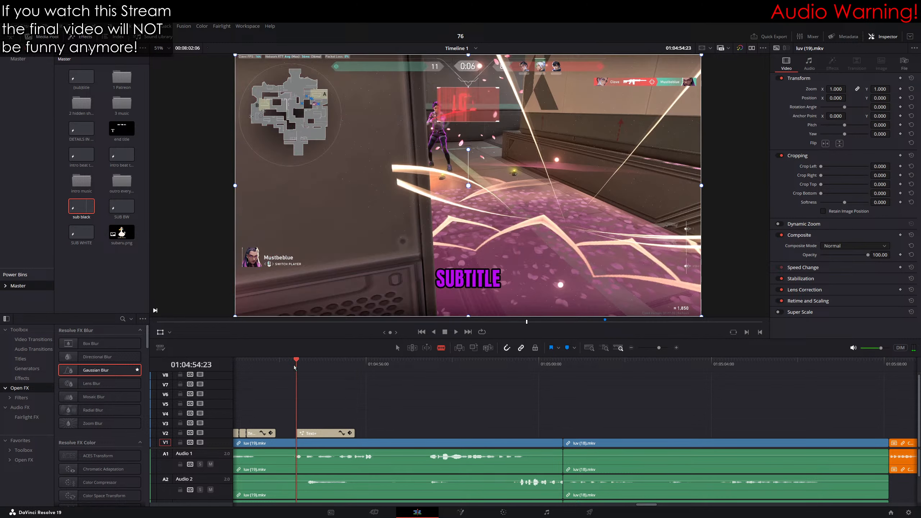
# Step: Set the new subtitle's text to OH and tilt it counterclockwise in the viewer
pyautogui.click(806, 139)
pyautogui.hotkey('ctrl', 'a')
pyautogui.write('OH')
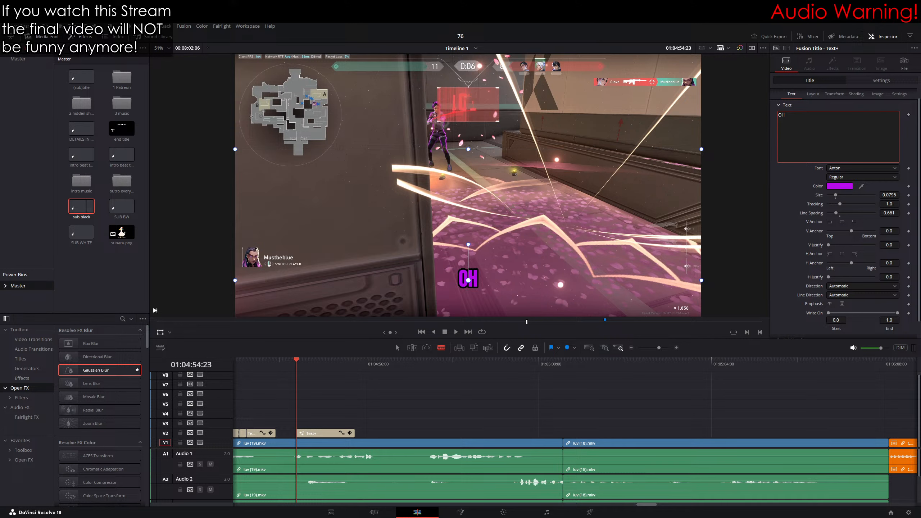
pyautogui.moveTo(468, 245); pyautogui.dragTo(446, 246)
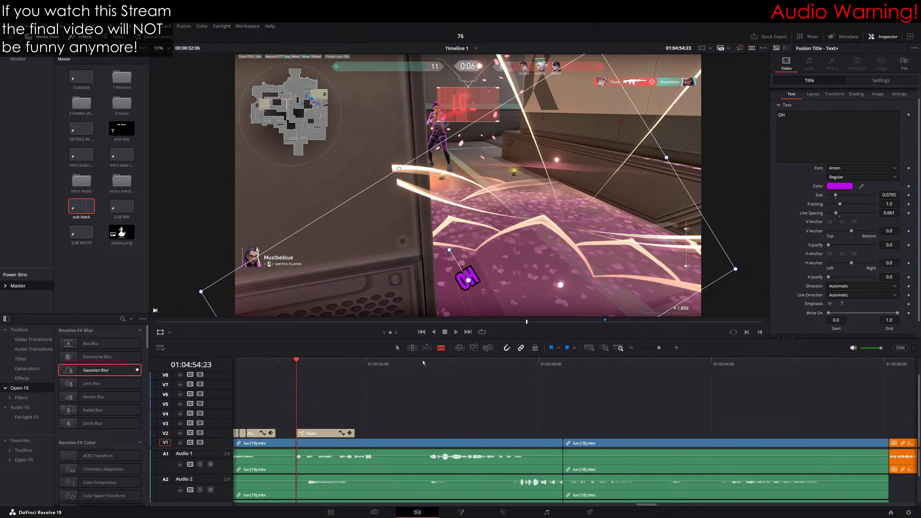
# Step: Extend the end of the OH subtitle on V2 to the cut where luv (18).mkv begins
pyautogui.moveTo(354, 433); pyautogui.dragTo(562, 432)
pyautogui.scroll(3, 443, 364)
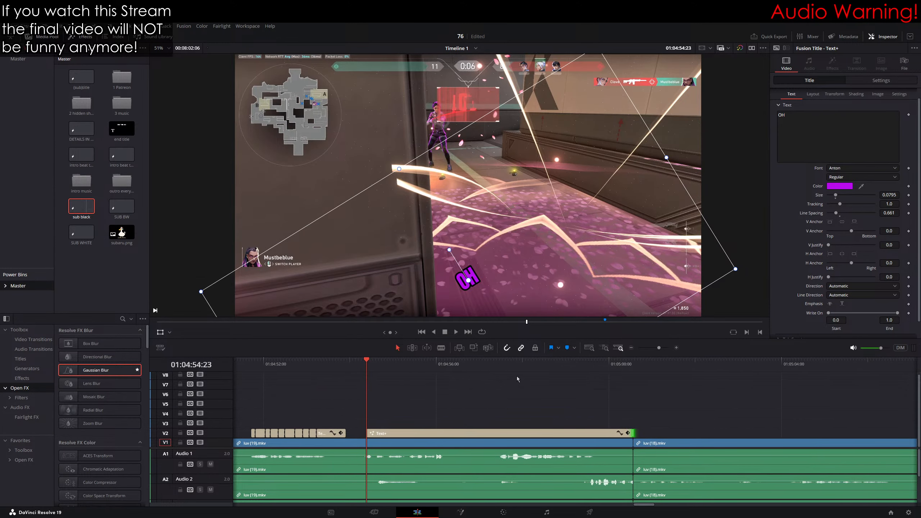
pyautogui.hscroll(5, 511, 369)
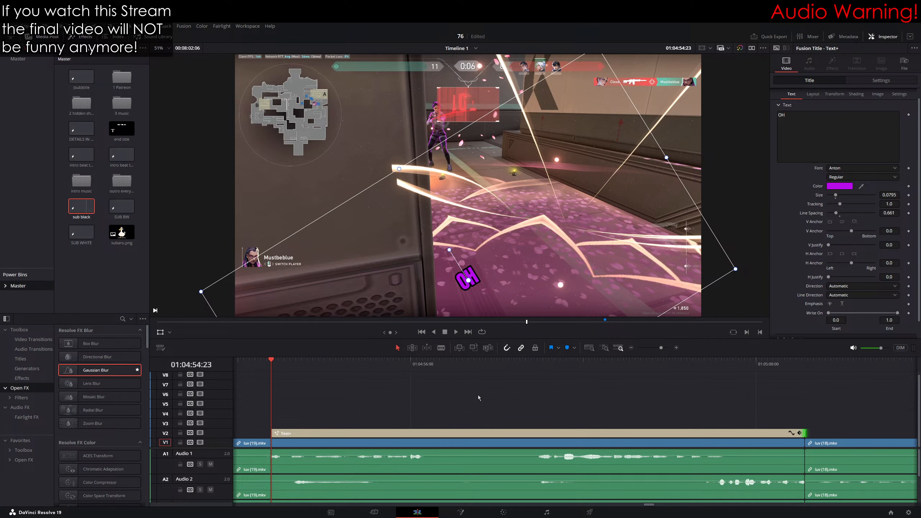
# Step: Duplicate the OH subtitle onto V3 and remove the part of the copy before 01:04:54:38
pyautogui.click(442, 350)
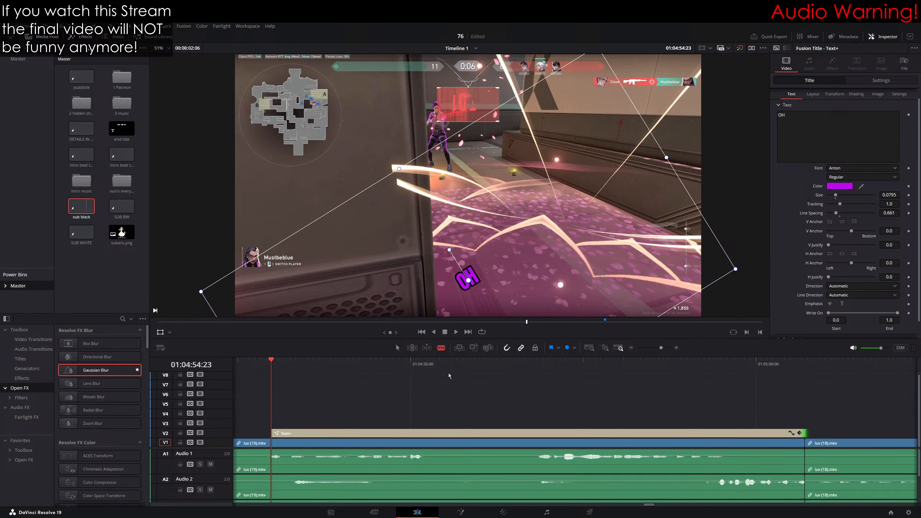
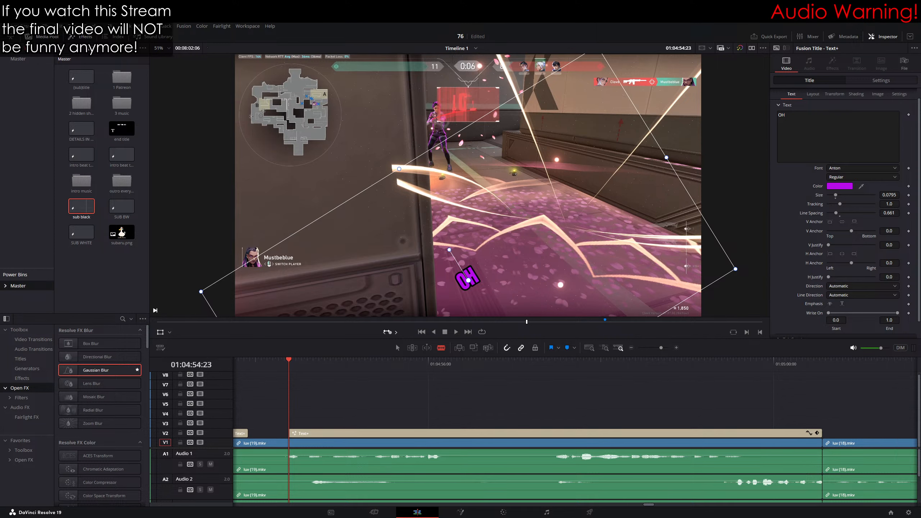
pyautogui.moveTo(390, 333); pyautogui.dragTo(393, 332)
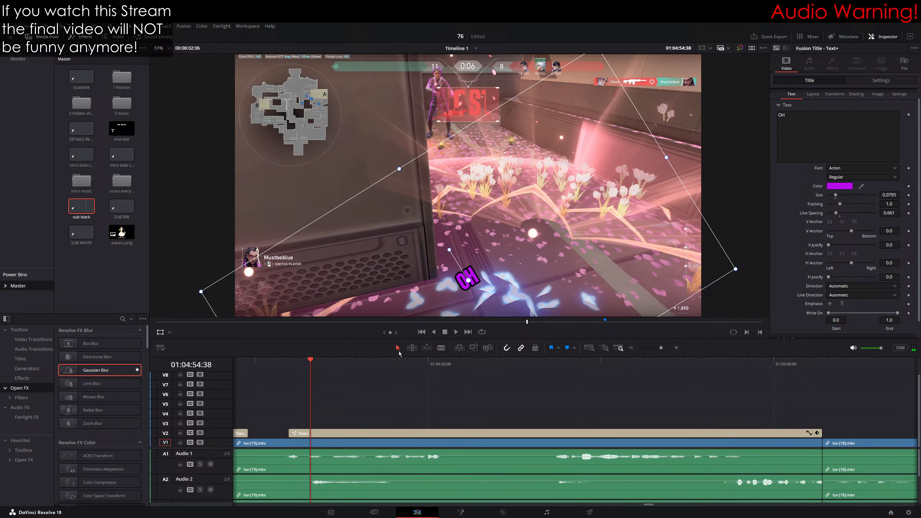
pyautogui.moveTo(344, 437); pyautogui.dragTo(347, 427)
pyautogui.press('b')
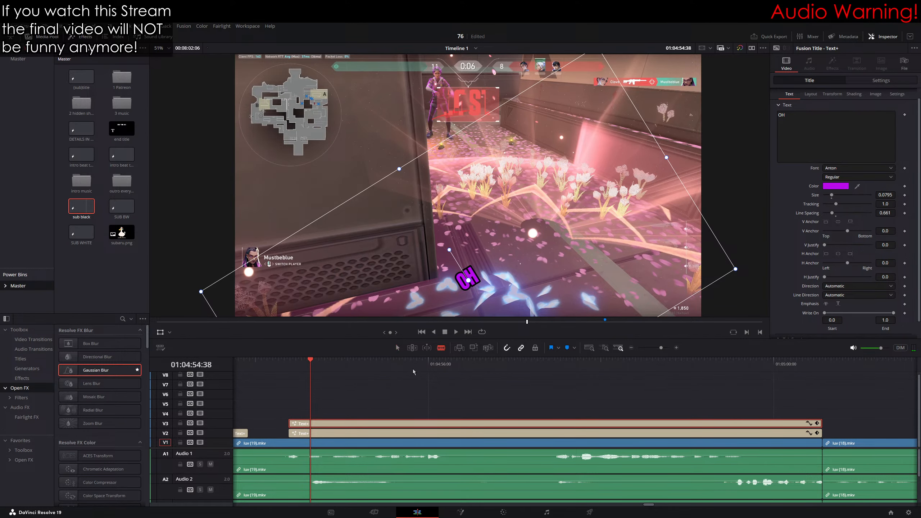
pyautogui.click(311, 423)
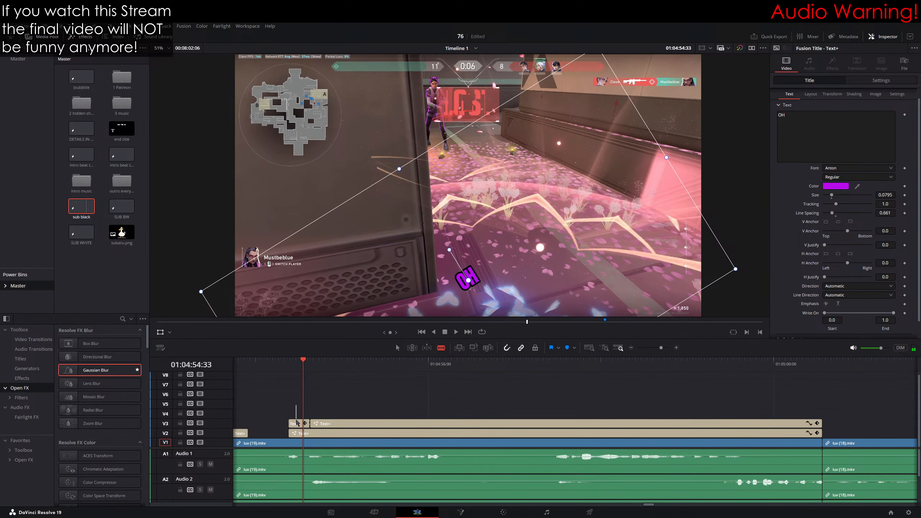
pyautogui.press('BackSpace')
pyautogui.press('Down')
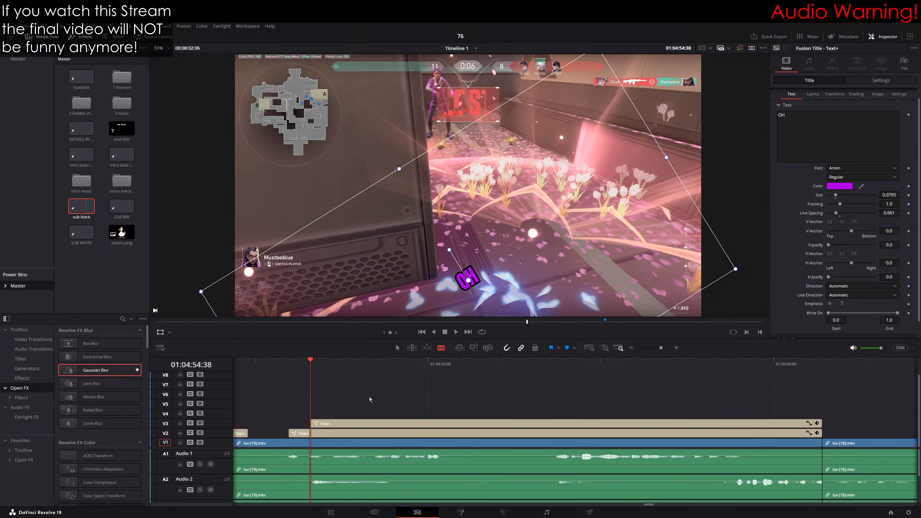
# Step: Tilt the OH copy on V3 clockwise and shift it slightly up from the original word
pyautogui.hscroll(2, 355, 398)
pyautogui.moveTo(451, 262); pyautogui.dragTo(477, 239)
pyautogui.hscroll(-1, 310, 433)
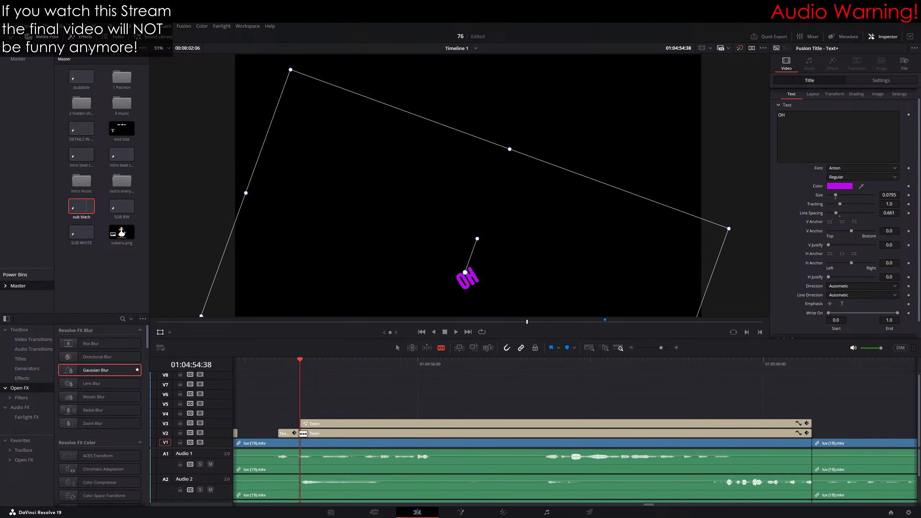
# Step: Split the V2 OH subtitle at 01:04:54:38 and apply Gaussian Blur to the part beneath the V3 copy
pyautogui.click(309, 433)
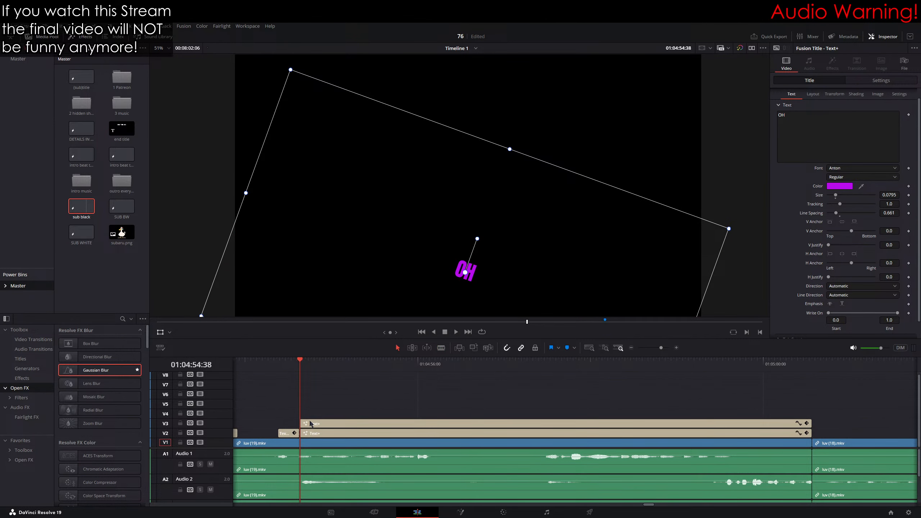
pyautogui.moveTo(330, 412); pyautogui.dragTo(329, 431)
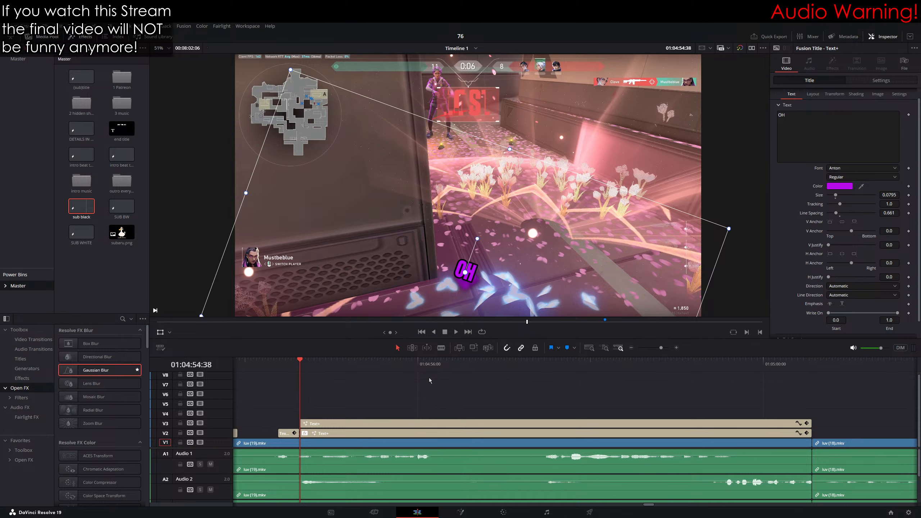
# Step: Split the OH subtitle on V3 at 01:04:54:53, where the next word is spoken
pyautogui.click(442, 348)
pyautogui.press('space')
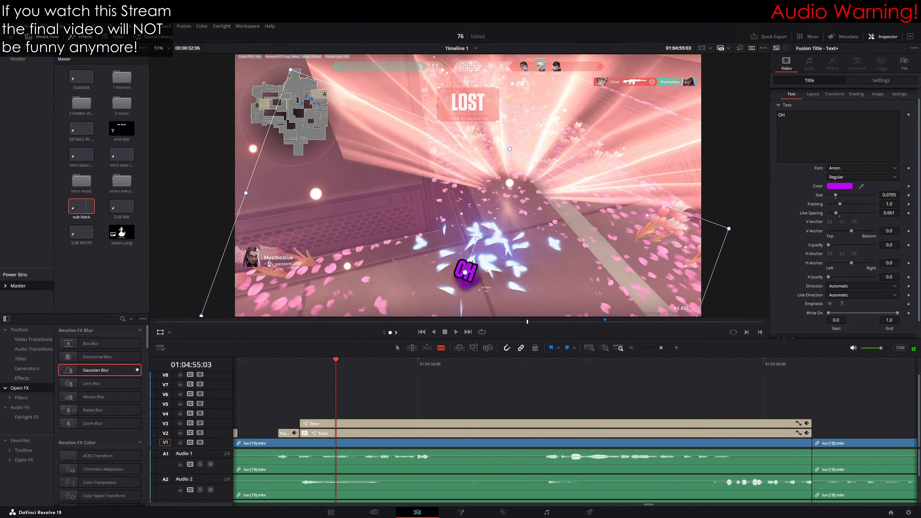
pyautogui.moveTo(349, 360); pyautogui.dragTo(321, 360)
pyautogui.moveTo(344, 423); pyautogui.dragTo(327, 424)
pyautogui.click(327, 423)
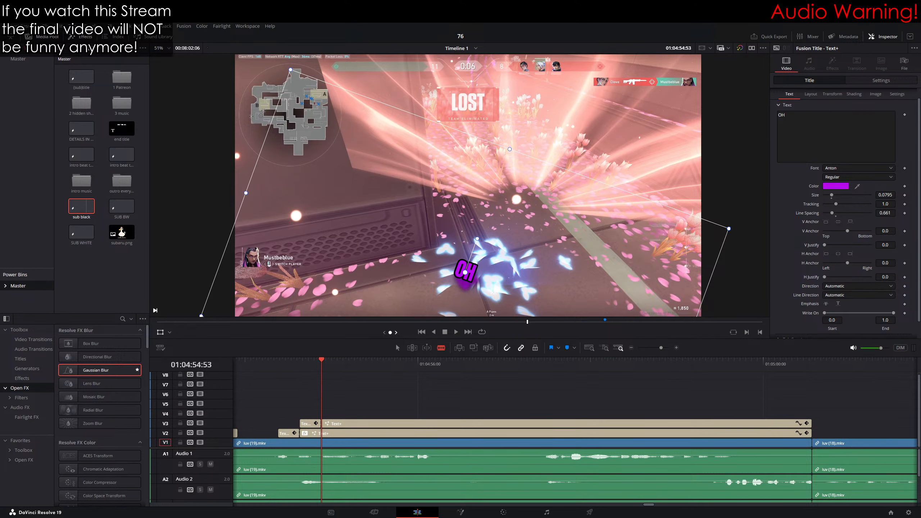
# Step: Duplicate the remaining V3 subtitle piece onto V4, starting at 01:04:54:53
pyautogui.moveTo(390, 333); pyautogui.dragTo(392, 332)
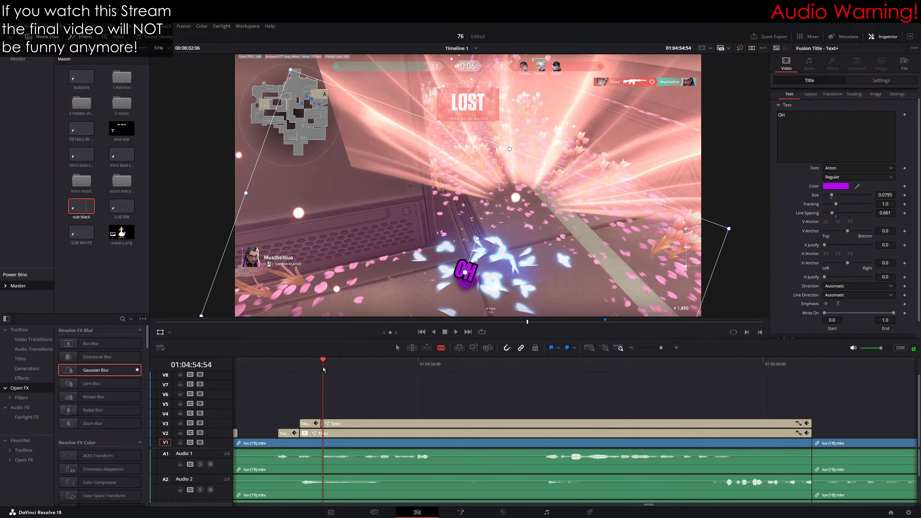
pyautogui.press('Left')
pyautogui.press('a')
pyautogui.moveTo(333, 425); pyautogui.dragTo(337, 417)
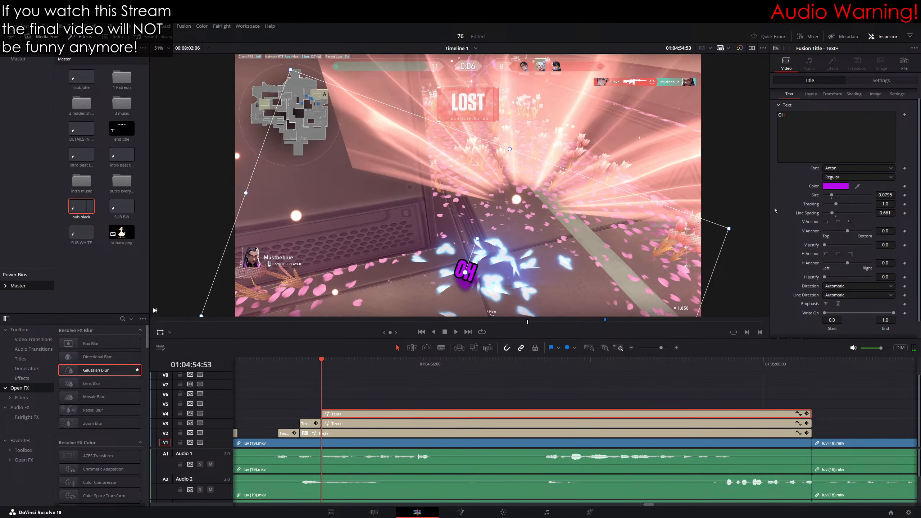
# Step: Change the V4 subtitle's text to NEVERMIND and rotate it almost level, leaving a slight counterclockwise tilt
pyautogui.click(829, 130)
pyautogui.write('nevermind')
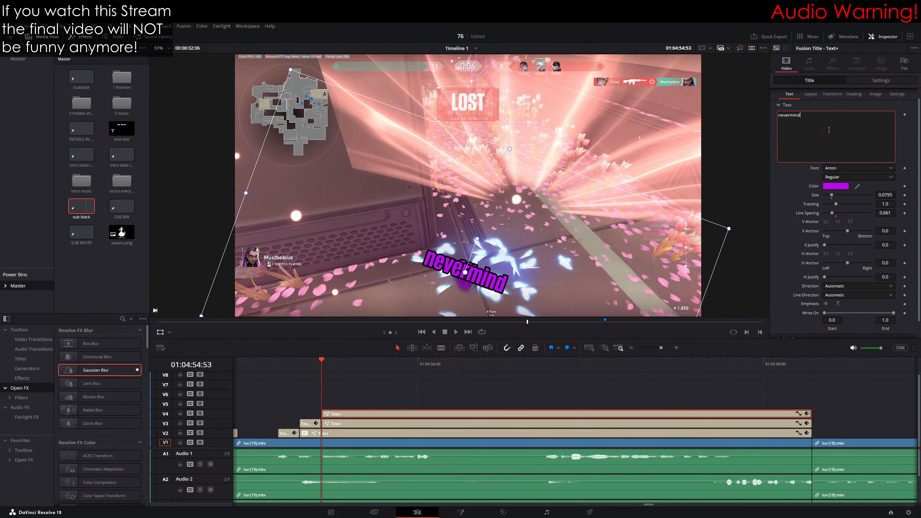
pyautogui.hotkey('ctrl', 'a')
pyautogui.write('NEVE')
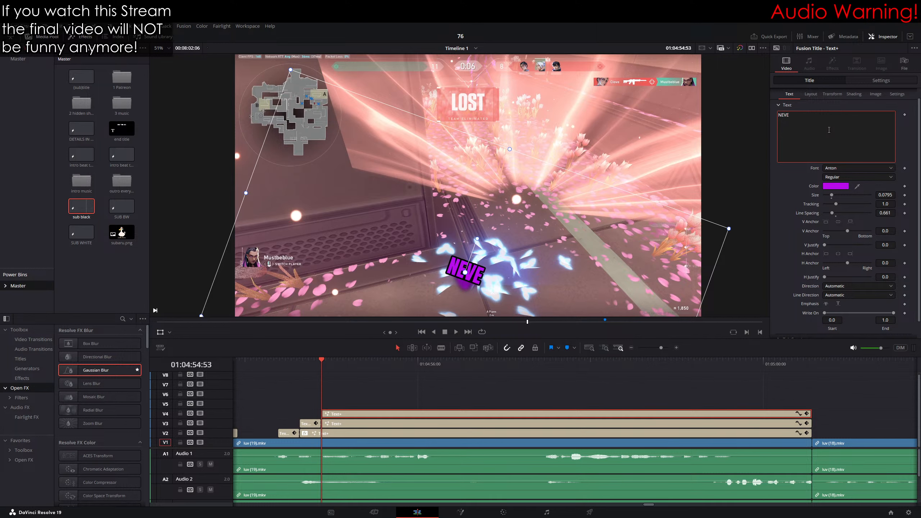
pyautogui.write('RMIND')
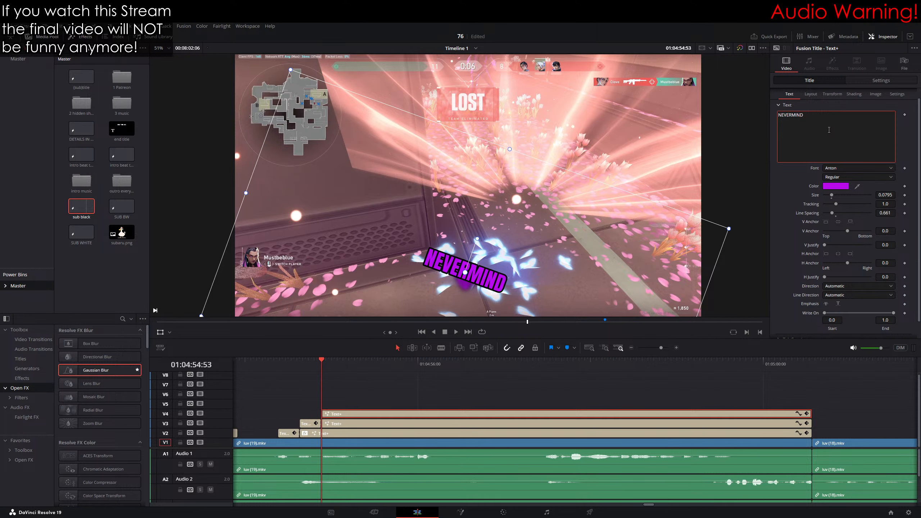
pyautogui.moveTo(478, 239)
pyautogui.mouseDown()
pyautogui.moveTo(460, 241)
pyautogui.moveTo(478, 250)
pyautogui.moveTo(482, 241)
pyautogui.mouseUp()
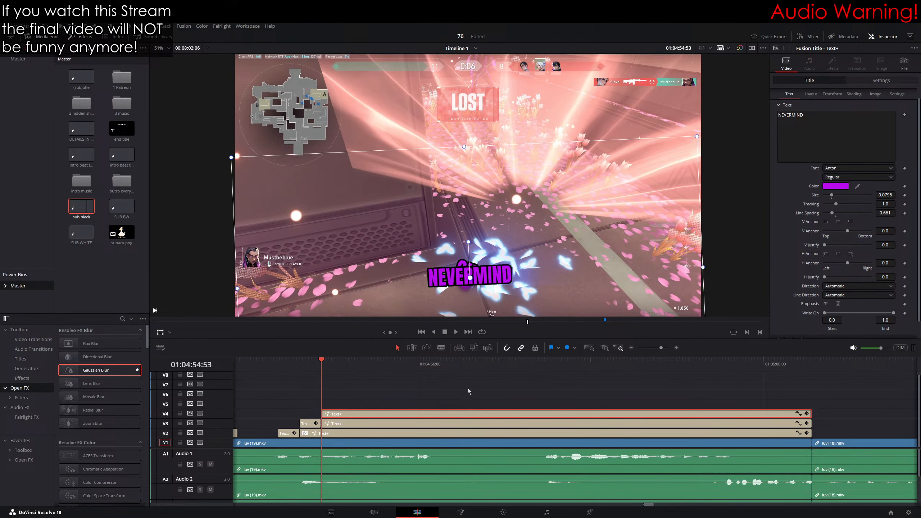
pyautogui.hscroll(2, 383, 367)
pyautogui.hscroll(-2, 374, 374)
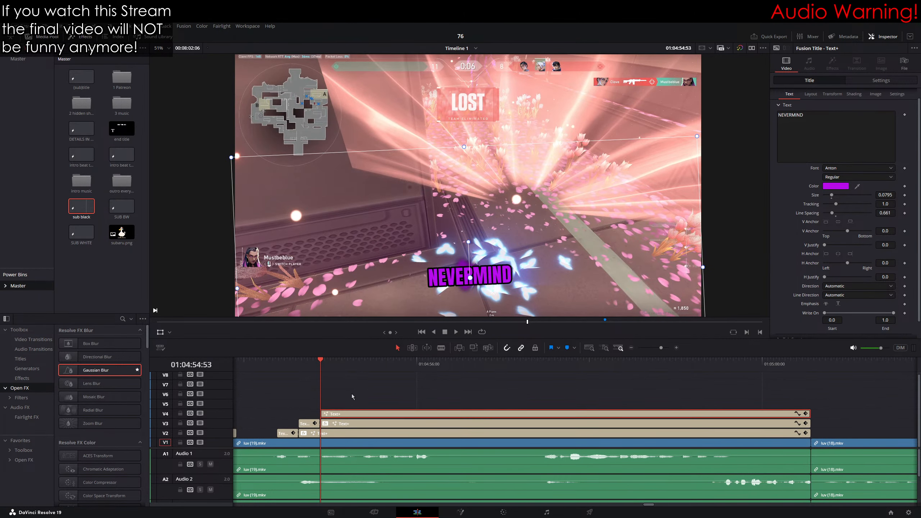
# Step: Flip the NEVERMIND subtitle on V4 vertically so the word is mirrored upside down
pyautogui.press('b')
pyautogui.hscroll(2, 392, 387)
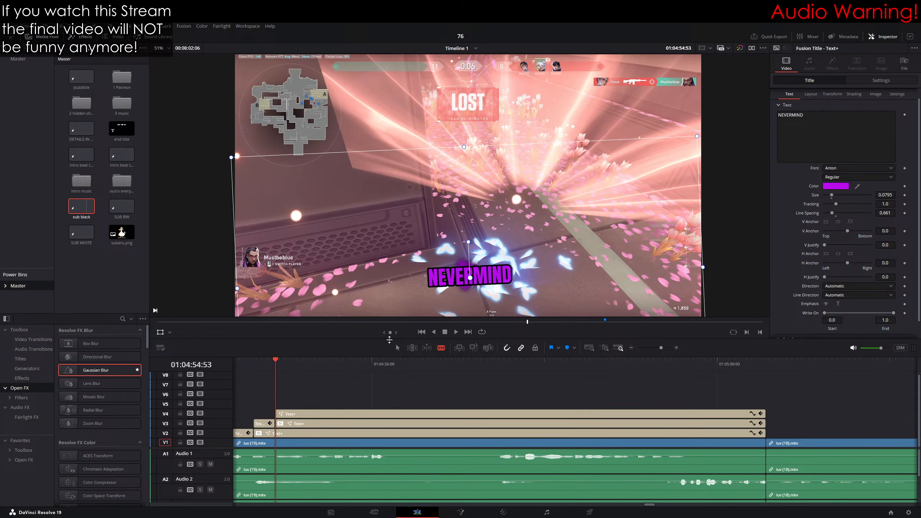
pyautogui.hscroll(-2, 416, 398)
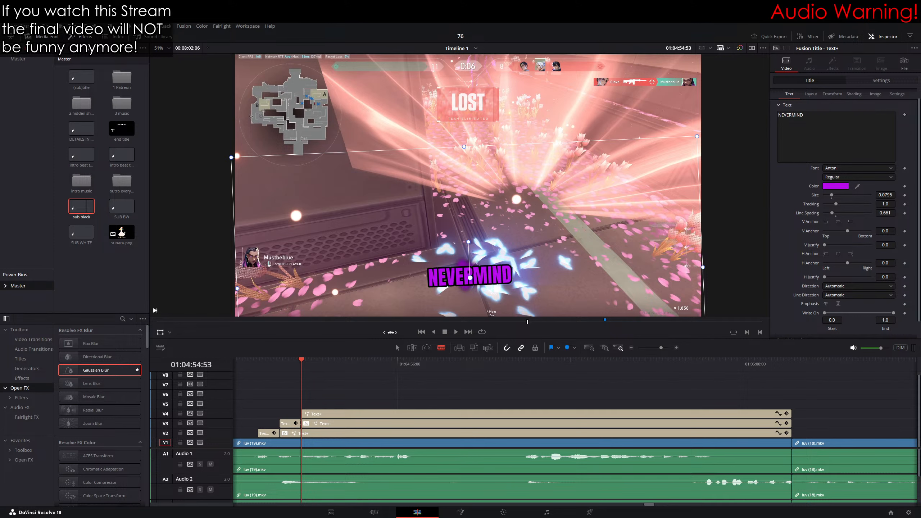
pyautogui.press('space')
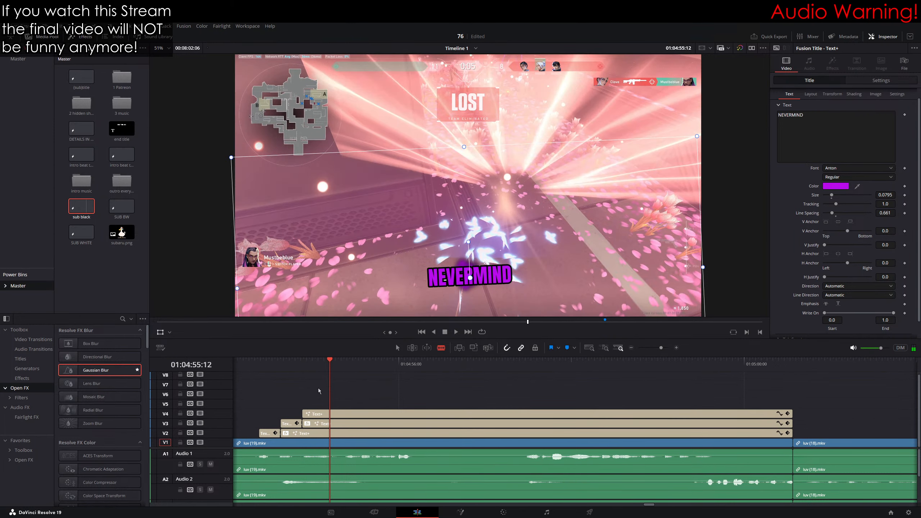
pyautogui.hscroll(-3, 319, 391)
pyautogui.click(360, 365)
pyautogui.click(402, 362)
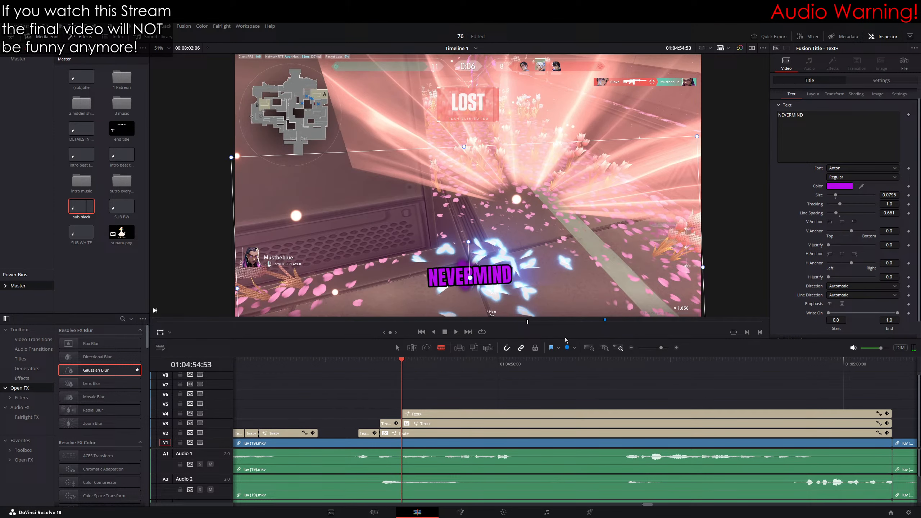
pyautogui.click(879, 82)
pyautogui.click(840, 159)
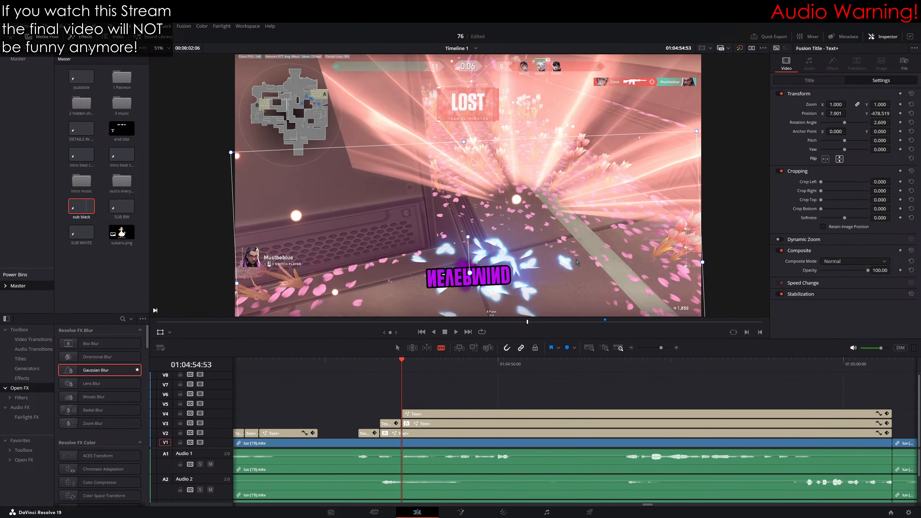
# Step: Split the NEVERMIND subtitle on V4 at 01:04:55:25 and duplicate its remaining part onto V5
pyautogui.click(332, 367)
pyautogui.press('space')
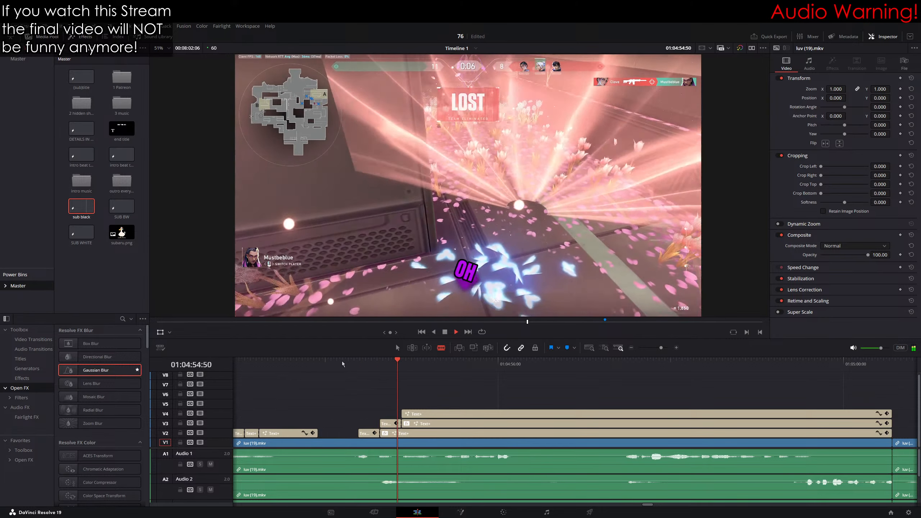
pyautogui.click(440, 364)
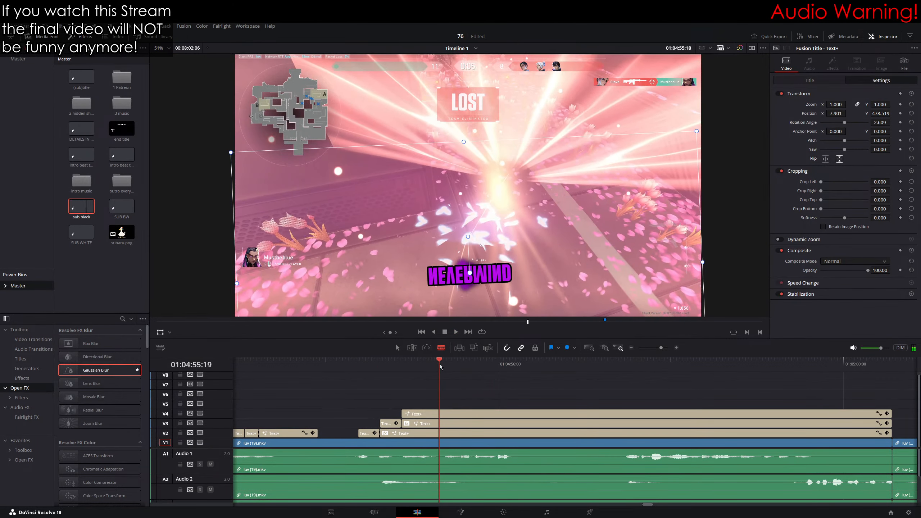
pyautogui.moveTo(450, 415); pyautogui.dragTo(472, 405)
pyautogui.click(453, 415)
pyautogui.press('a')
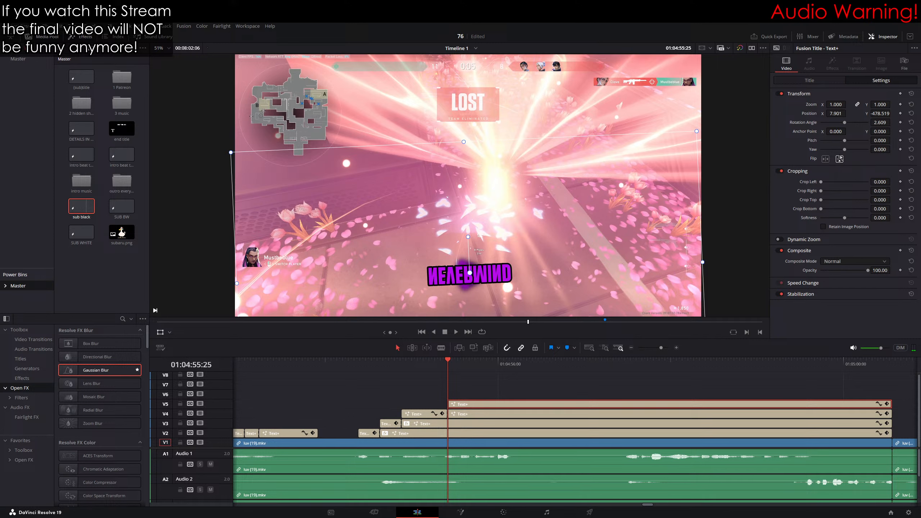
# Step: Remove the vertical flip from the V5 subtitle copy, change its text to NICE and rotate it steeply clockwise
pyautogui.click(840, 159)
pyautogui.click(810, 80)
pyautogui.doubleClick(832, 126)
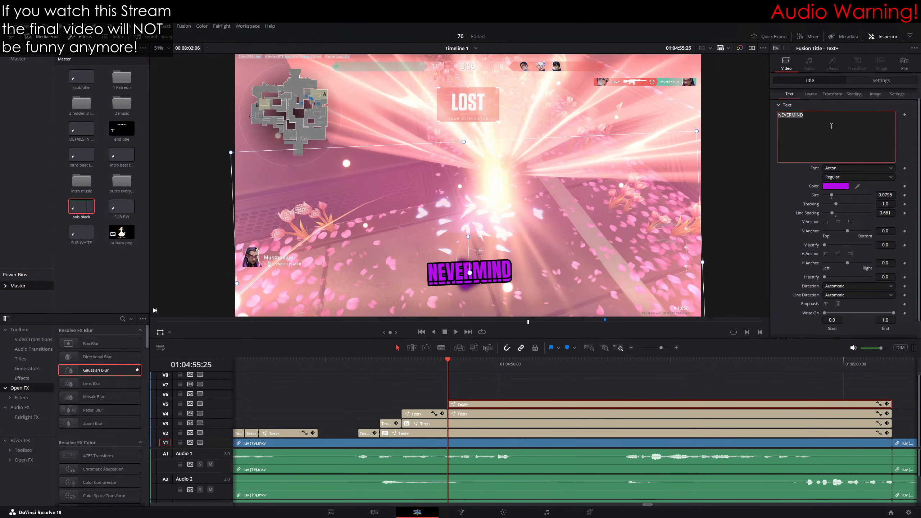
pyautogui.write('NICE TRY')
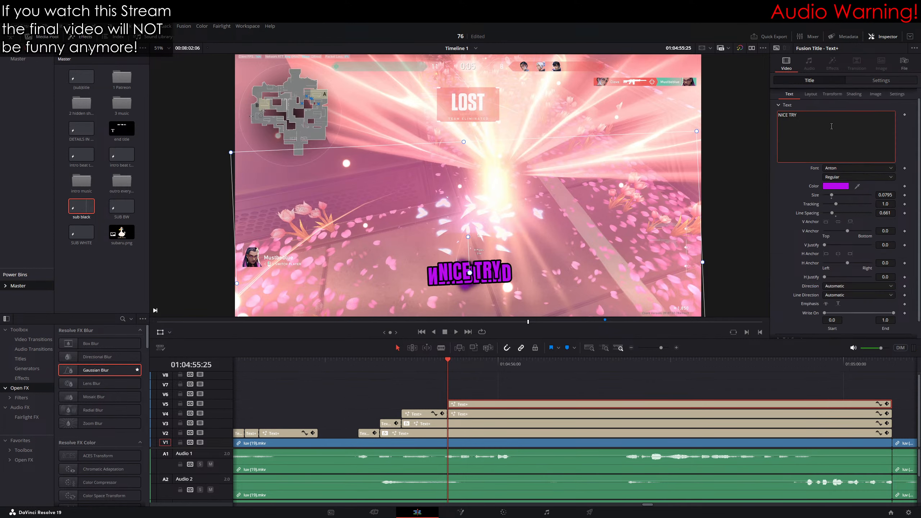
pyautogui.press('BackSpace')
pyautogui.press('BackSpace')
pyautogui.press('BackSpace')
pyautogui.press('BackSpace')
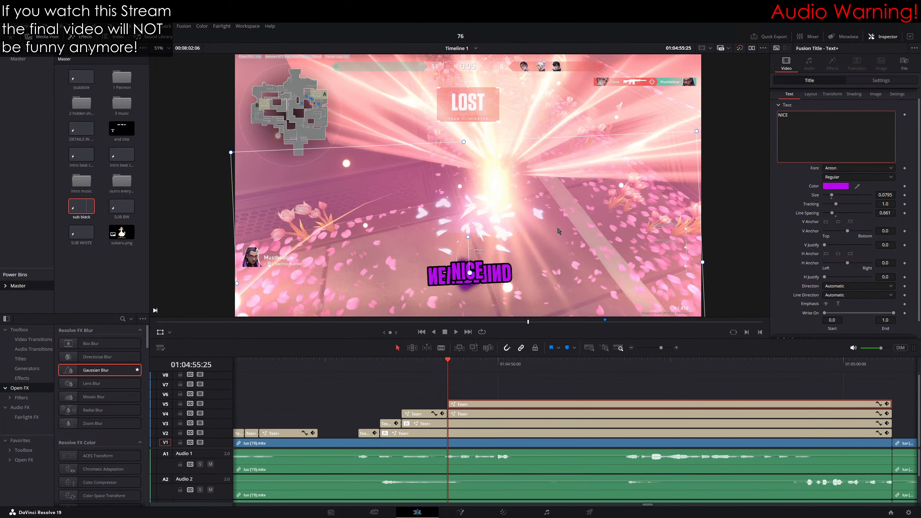
pyautogui.moveTo(468, 236); pyautogui.dragTo(543, 267)
# Step: Apply Gaussian Blur to the V4 subtitle piece beneath NICE and duplicate the NICE subtitle onto V6, starting at 01:04:55:34
pyautogui.moveTo(128, 368); pyautogui.dragTo(392, 332)
pyautogui.moveTo(334, 404)
pyautogui.mouseDown()
pyautogui.moveTo(331, 392)
pyautogui.moveTo(339, 395)
pyautogui.mouseUp()
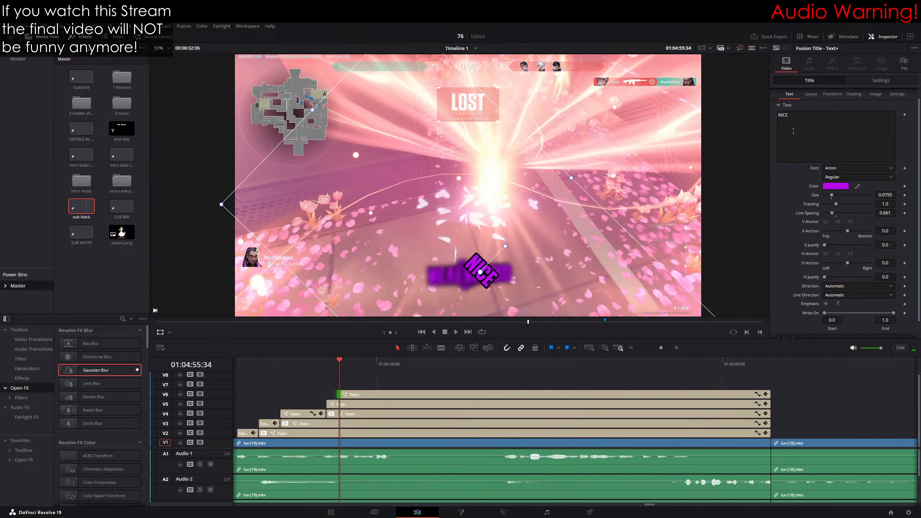
# Step: Change the V6 subtitle's text to TRY, rotate it nearly upside down and place it against the lower edge of NICE
pyautogui.click(794, 130)
pyautogui.hotkey('ctrl', 'a')
pyautogui.write('TRY')
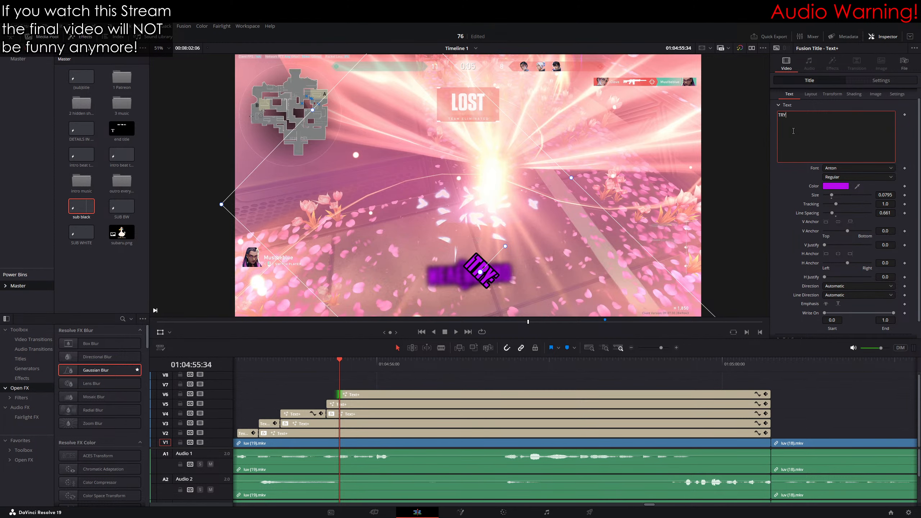
pyautogui.moveTo(505, 247); pyautogui.dragTo(428, 324)
pyautogui.moveTo(524, 259); pyautogui.dragTo(510, 272)
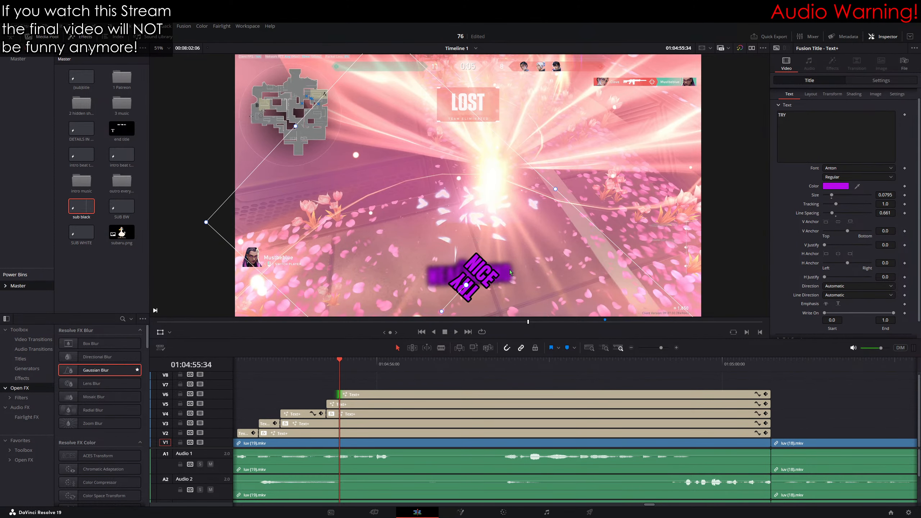
# Step: Play back the OH NEVERMIND NICE TRY subtitle sequence and examine its timing and word placement closely
pyautogui.hscroll(-5, 343, 377)
pyautogui.click(390, 364)
pyautogui.press('space')
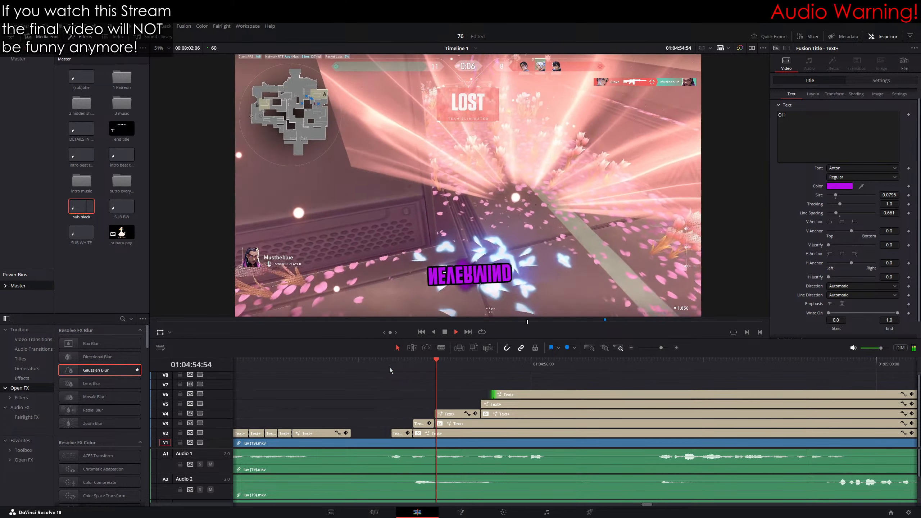
pyautogui.press('space')
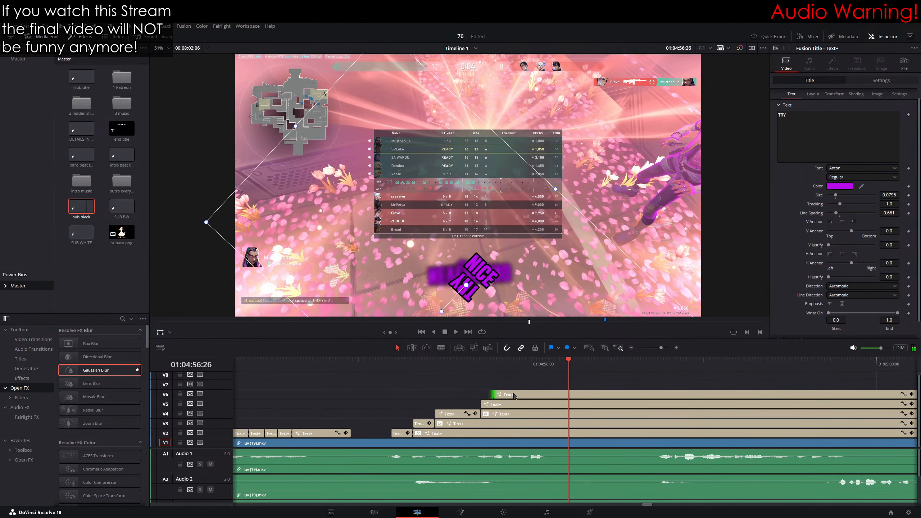
pyautogui.click(512, 394)
pyautogui.scroll(2, 497, 292)
pyautogui.scroll(4, 497, 292)
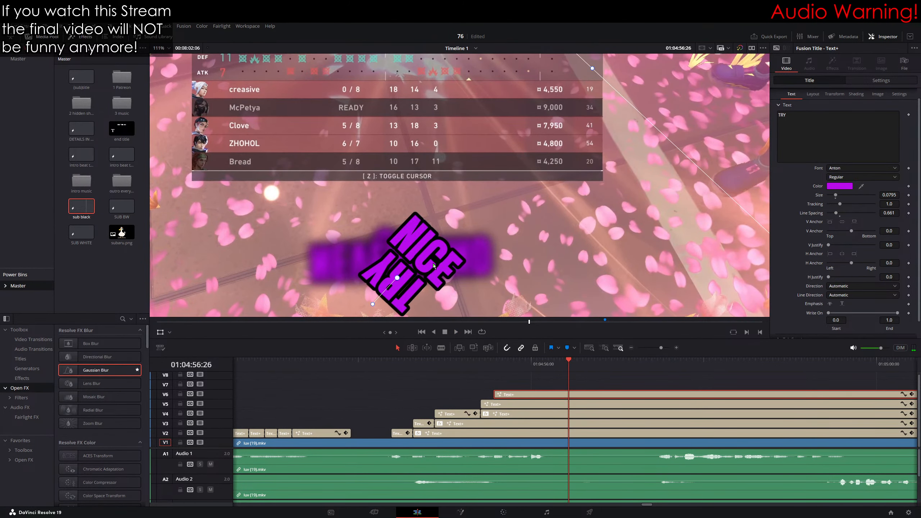
pyautogui.scroll(-5, 434, 266)
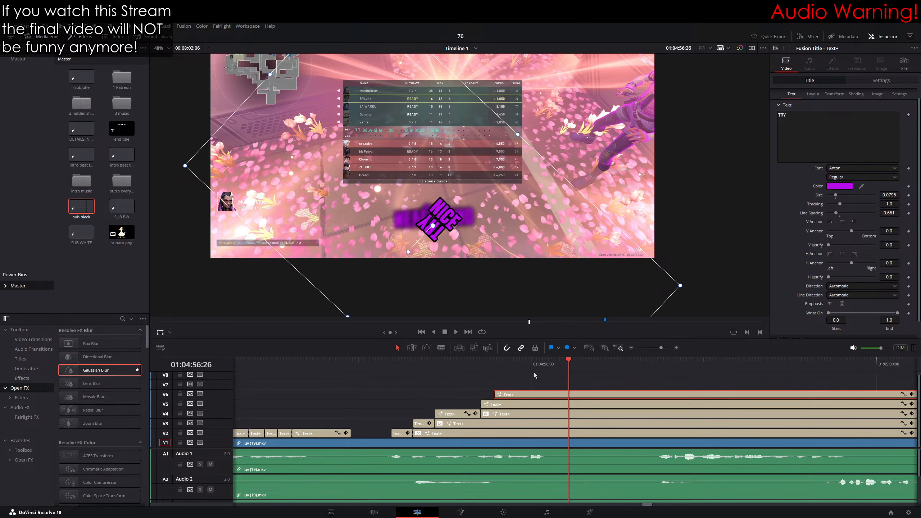
pyautogui.moveTo(535, 373); pyautogui.dragTo(439, 366)
pyautogui.click(477, 377)
pyautogui.hscroll(-1, 417, 370)
pyautogui.click(342, 366)
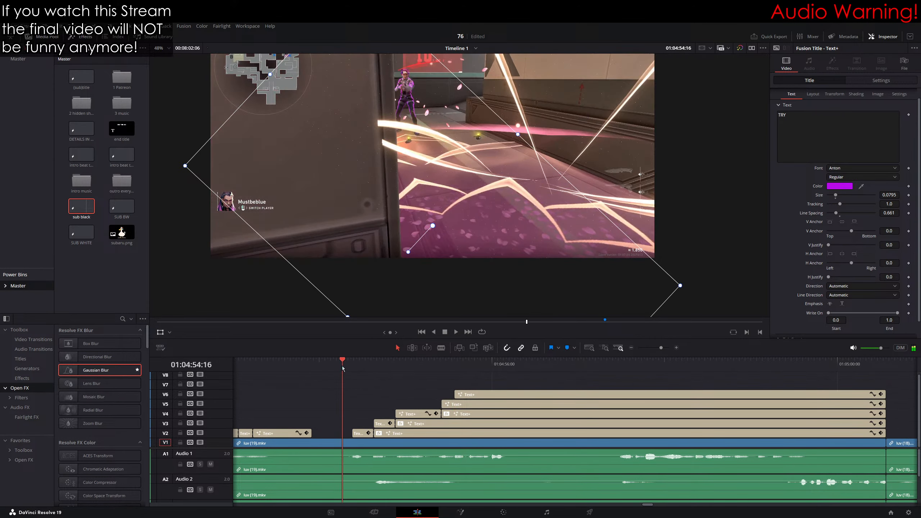
pyautogui.press('space')
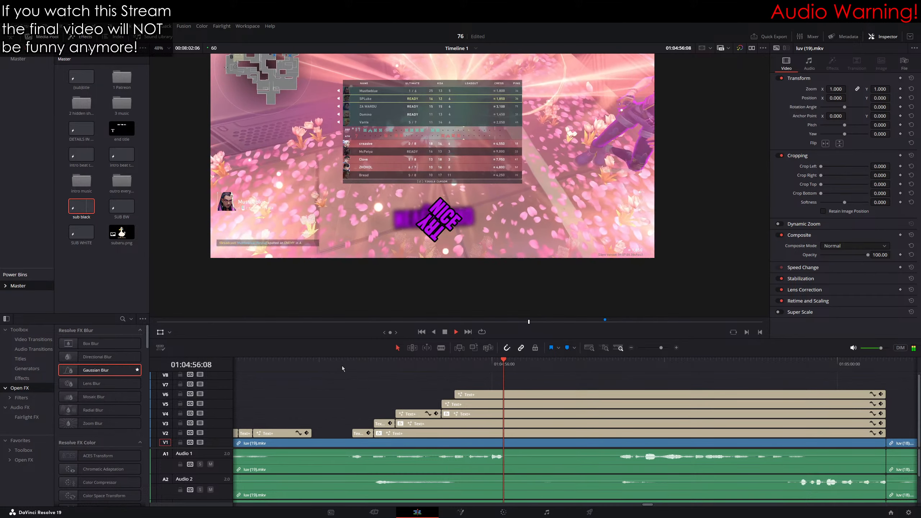
pyautogui.press('space')
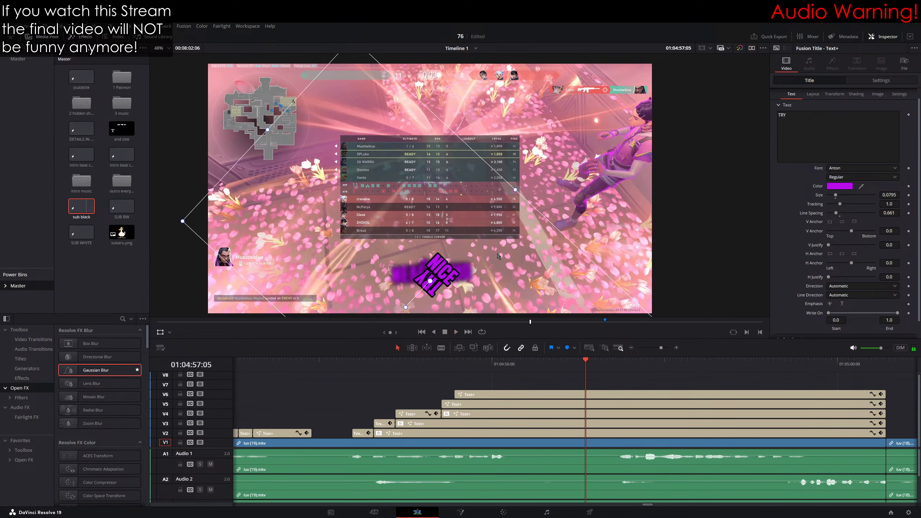
# Step: Split the stacked subtitles on V2 to V6 at 01:04:57:28, where the next line begins, and delete the parts after it
pyautogui.press('space')
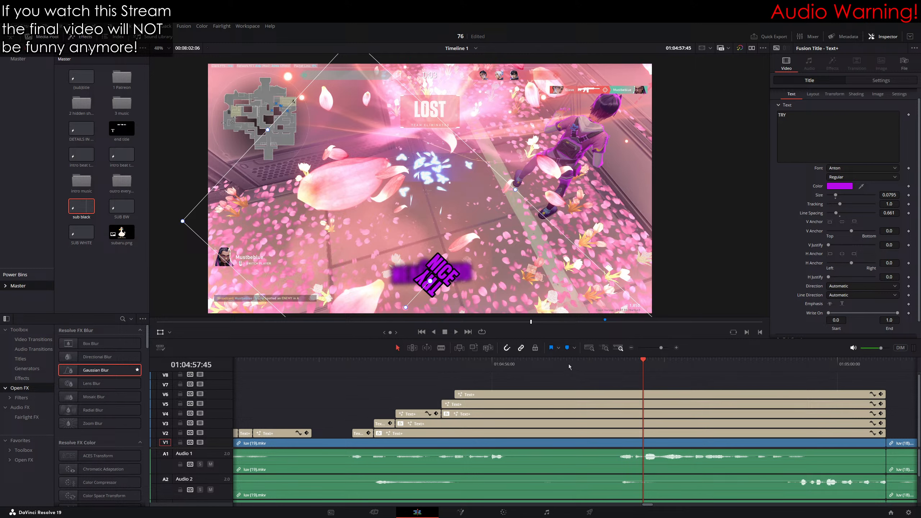
pyautogui.hscroll(5, 501, 363)
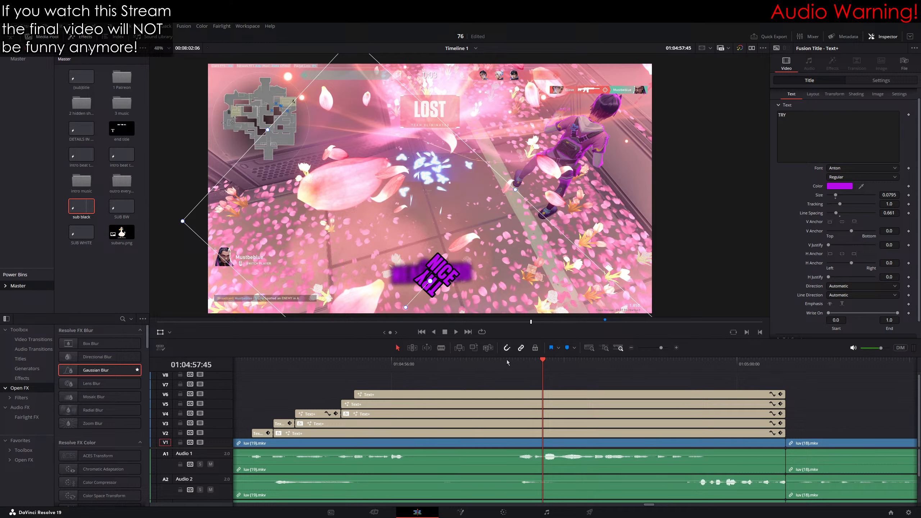
pyautogui.moveTo(507, 363)
pyautogui.mouseDown()
pyautogui.moveTo(544, 362)
pyautogui.moveTo(460, 363)
pyautogui.moveTo(543, 363)
pyautogui.moveTo(519, 360)
pyautogui.mouseUp()
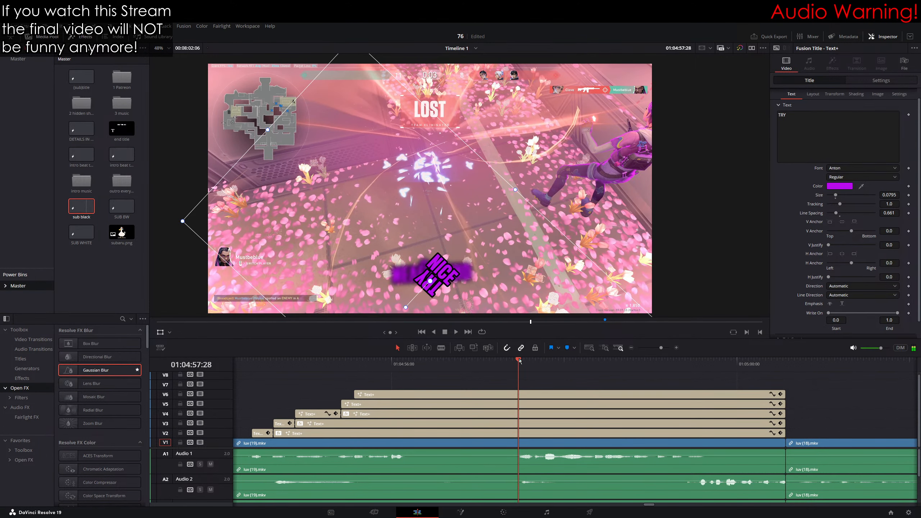
pyautogui.click(441, 347)
pyautogui.click(518, 395)
pyautogui.click(518, 404)
pyautogui.click(519, 414)
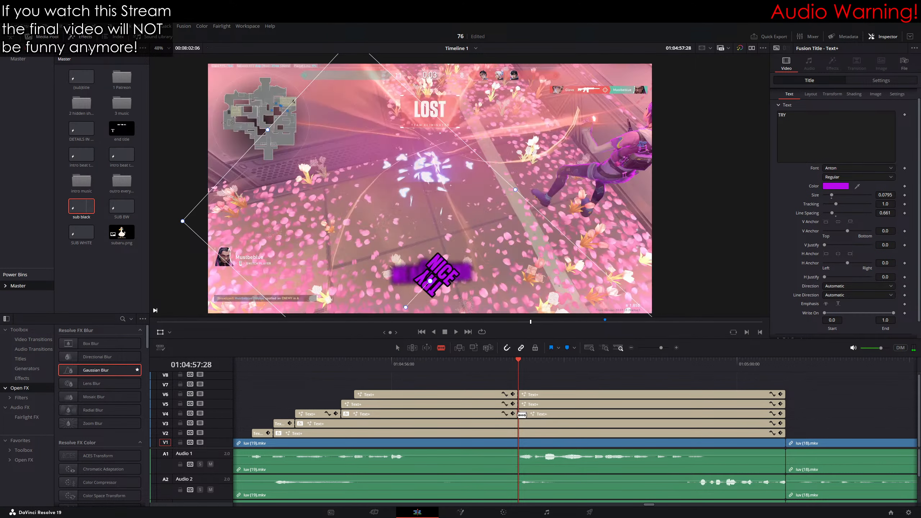
pyautogui.click(519, 424)
pyautogui.click(519, 433)
pyautogui.moveTo(530, 378); pyautogui.dragTo(550, 431)
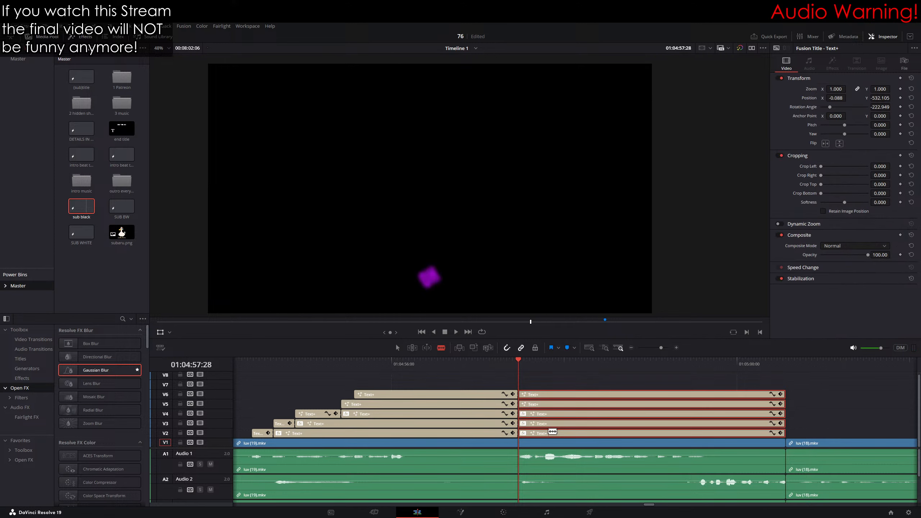
pyautogui.press('Delete')
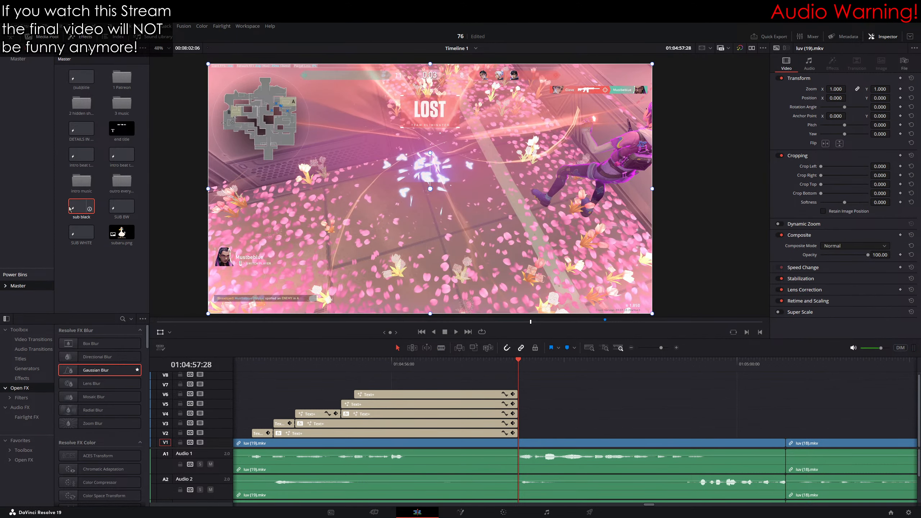
# Step: Add a sub black subtitle reading BRO on V2 from 01:04:57:28 to the gameplay cut, tilted counterclockwise
pyautogui.moveTo(69, 209); pyautogui.dragTo(646, 433)
pyautogui.hscroll(3, 621, 401)
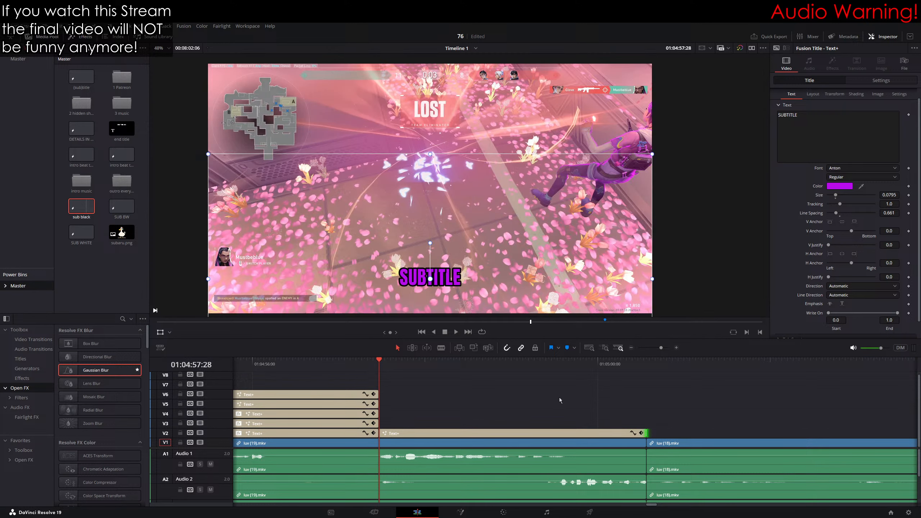
pyautogui.click(830, 145)
pyautogui.hotkey('ctrl', 'a')
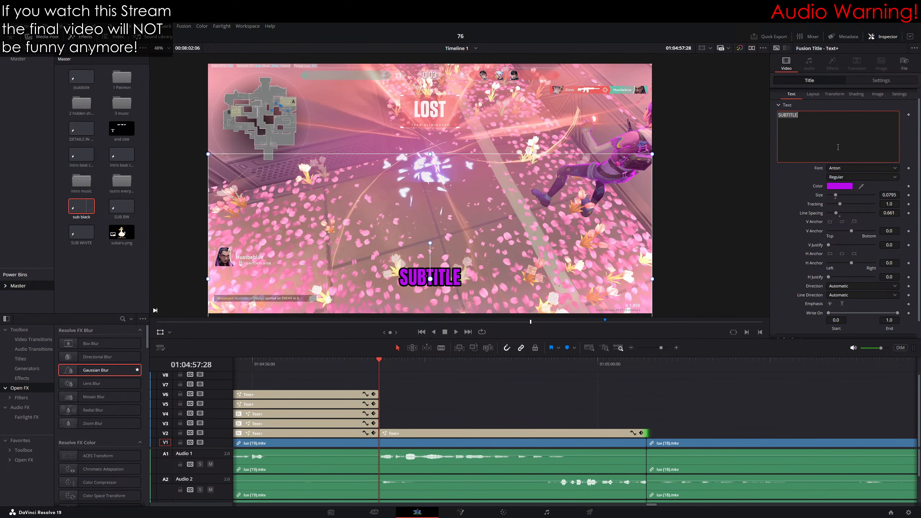
pyautogui.write('BRO')
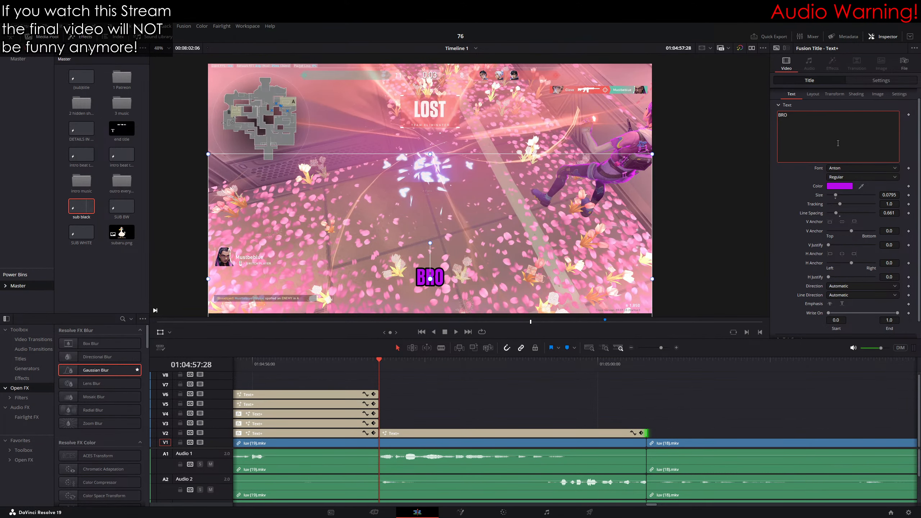
pyautogui.moveTo(431, 247); pyautogui.dragTo(413, 247)
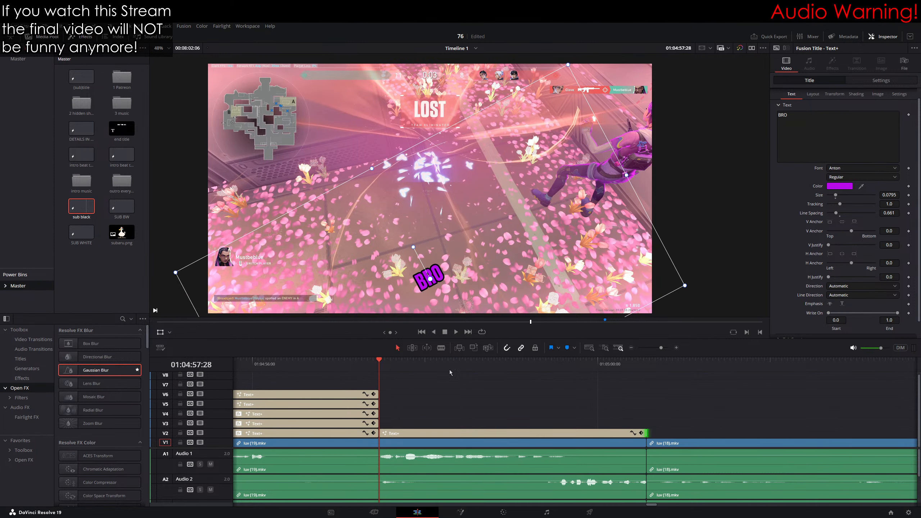
# Step: Split the BRO subtitle on V2 at 01:04:57:47, where the next word is spoken
pyautogui.hscroll(2, 409, 393)
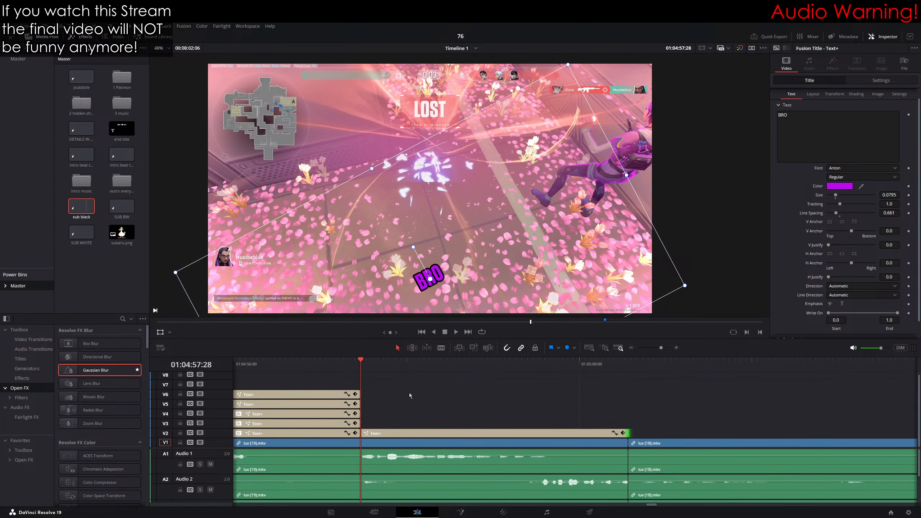
pyautogui.press('b')
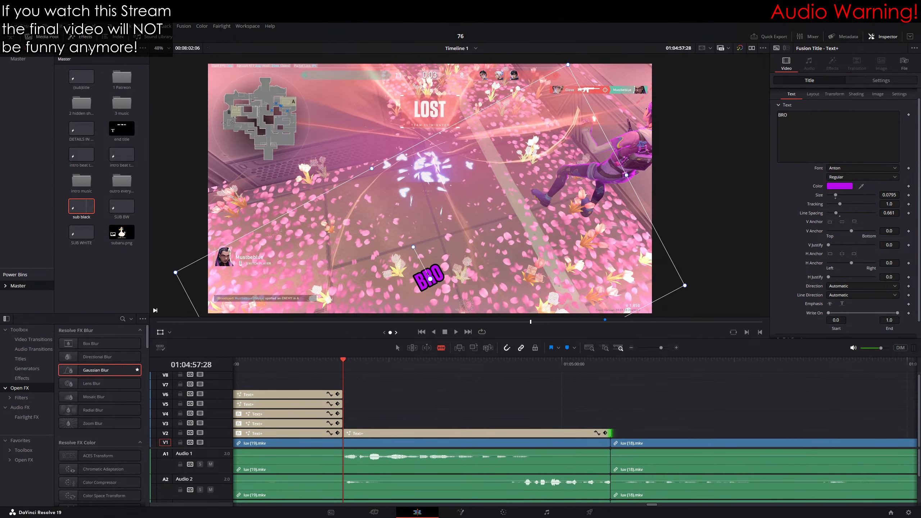
pyautogui.press('space')
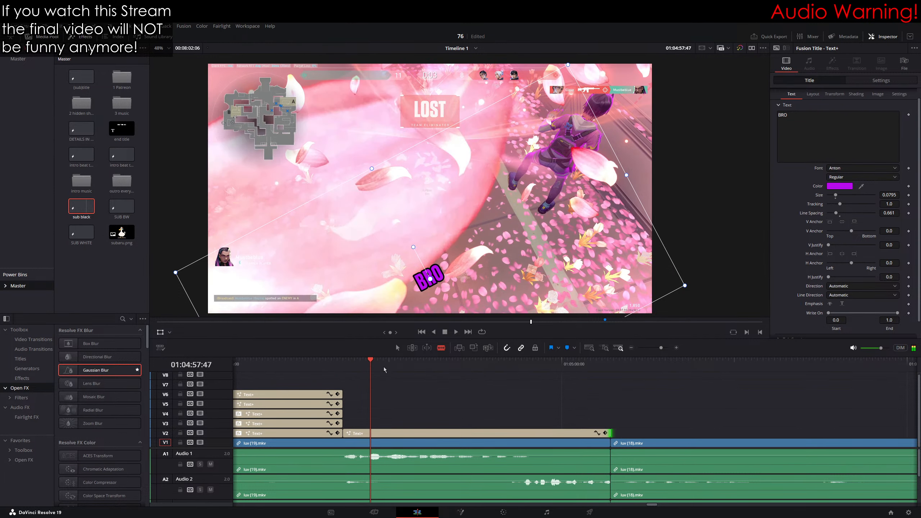
pyautogui.click(371, 433)
pyautogui.press('a')
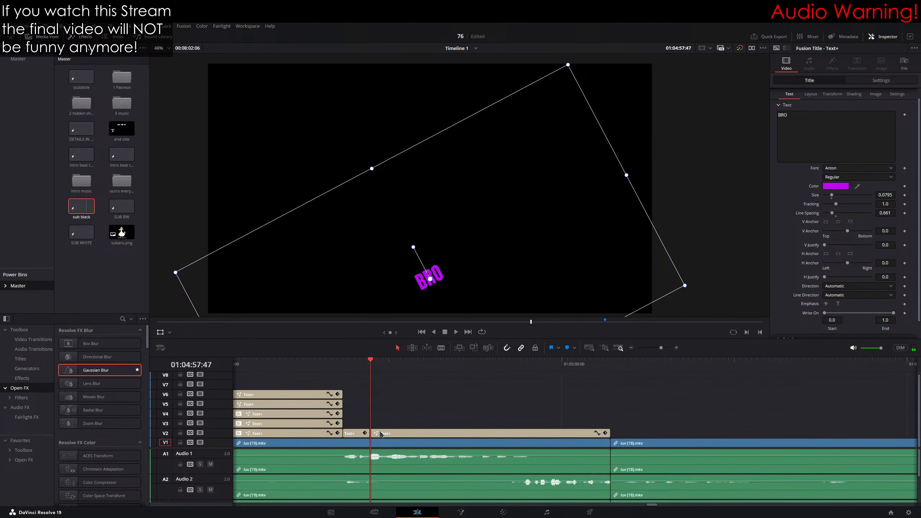
# Step: Duplicate the BRO subtitle from 01:04:57:47 onto V3, change its text to WHO JINXED THAT? and tilt it slightly clockwise
pyautogui.moveTo(381, 435); pyautogui.dragTo(389, 430)
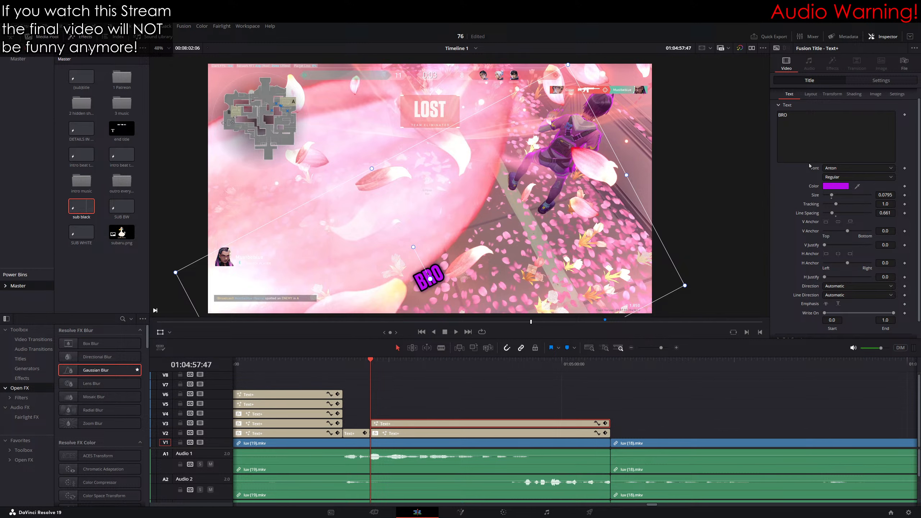
pyautogui.click(814, 137)
pyautogui.write('WHO JIN')
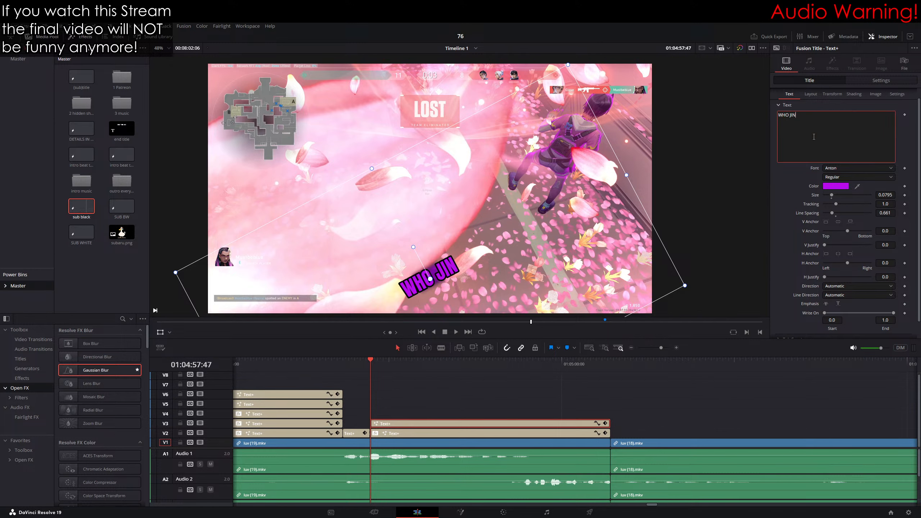
pyautogui.write('XED THAT')
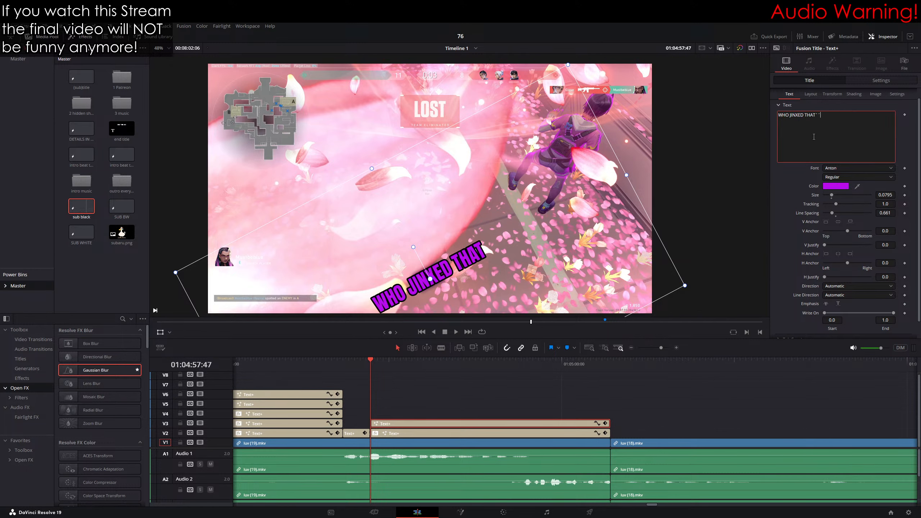
pyautogui.write('?')
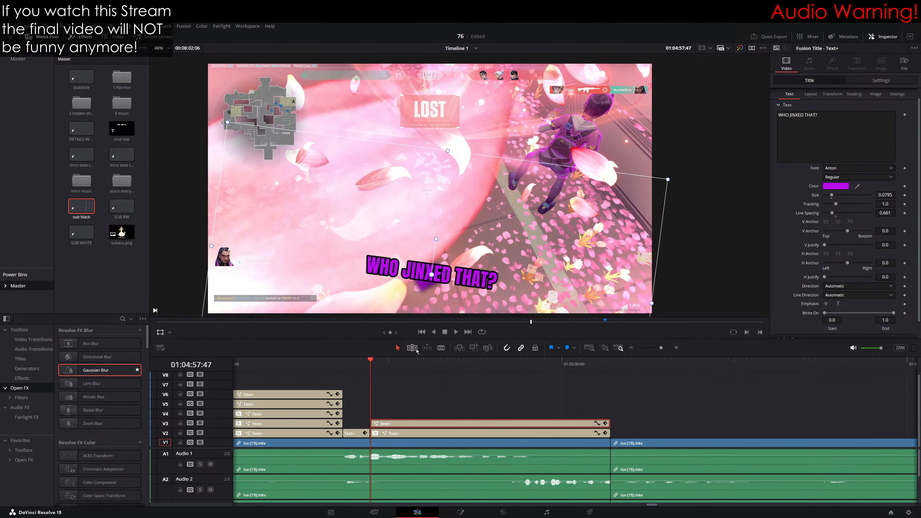
# Step: Split the WHO JINXED THAT? subtitle on V3 into three word segments, with the last one starting at 01:04:58:21
pyautogui.click(365, 363)
pyautogui.moveTo(365, 365)
pyautogui.mouseDown()
pyautogui.moveTo(476, 364)
pyautogui.moveTo(370, 365)
pyautogui.mouseUp()
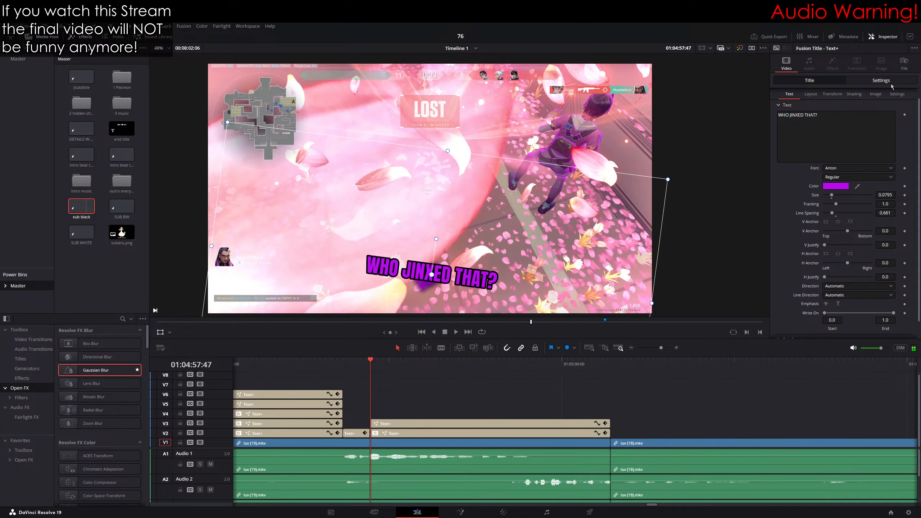
pyautogui.click(881, 81)
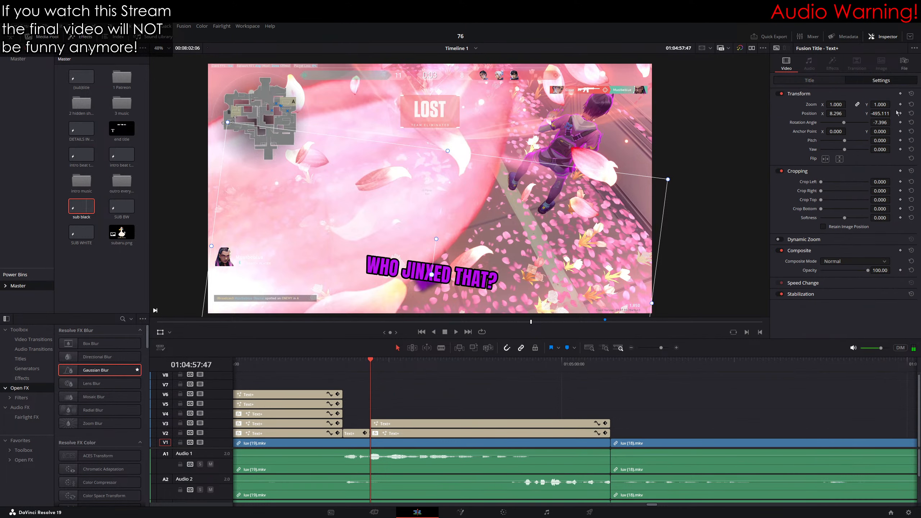
pyautogui.click(830, 82)
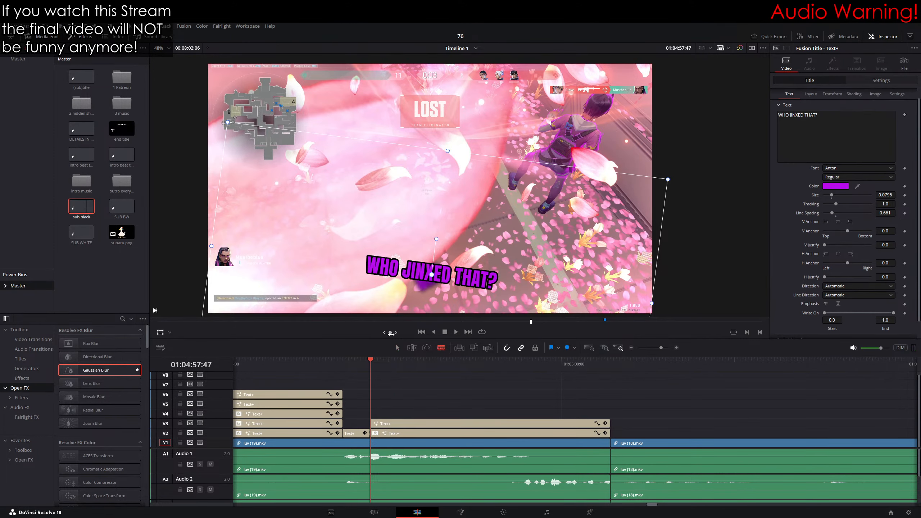
pyautogui.moveTo(370, 364); pyautogui.dragTo(391, 414)
pyautogui.hotkey('ctrl', 'b')
pyautogui.moveTo(391, 332); pyautogui.dragTo(392, 332)
pyautogui.hotkey('ctrl', 'b')
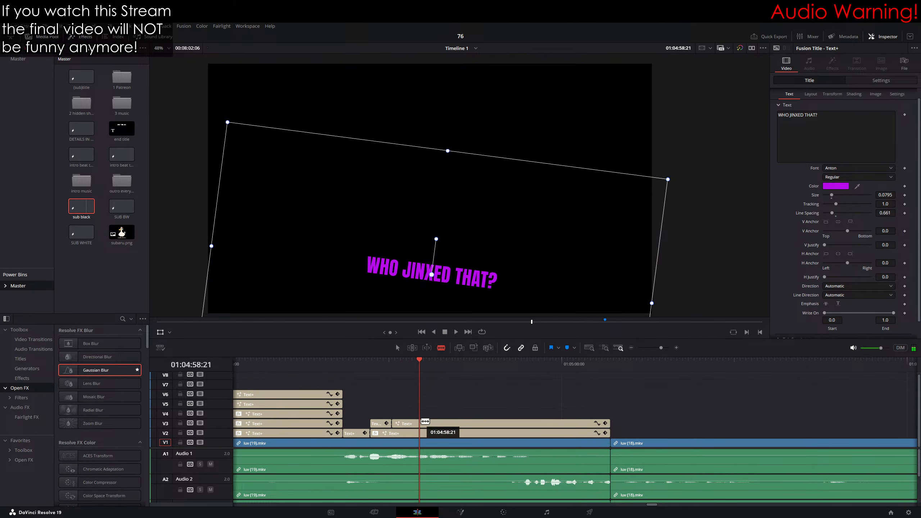
# Step: Set the first V3 segment's Write On end to 0.15 so that it shows only WHO
pyautogui.click(380, 360)
pyautogui.moveTo(898, 313); pyautogui.dragTo(843, 313)
pyautogui.moveTo(382, 366); pyautogui.dragTo(371, 364)
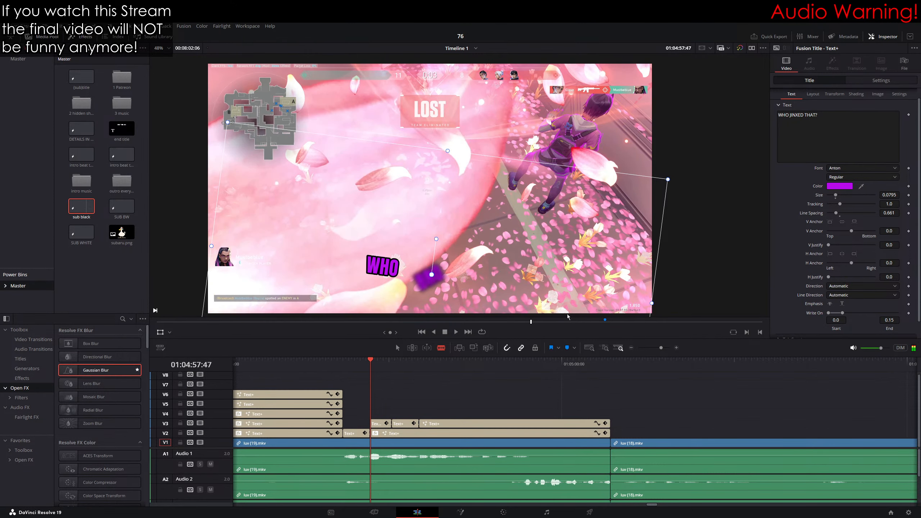
# Step: Add a zoom keyframe at the start of the WHO segment and move the playhead six frames forward to 01:04:57:53
pyautogui.click(874, 83)
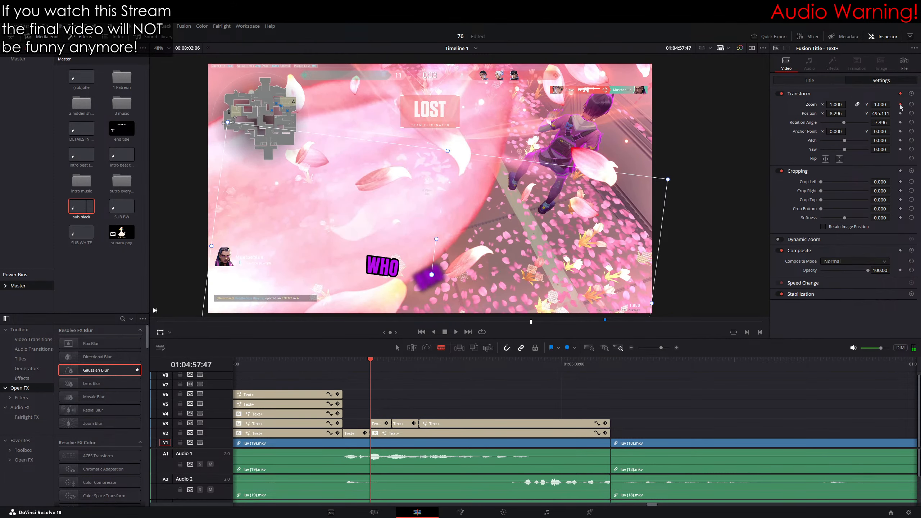
pyautogui.press('Right')
pyautogui.press('Right')
pyautogui.press('Right')
pyautogui.press('Right')
pyautogui.press('Right')
pyautogui.press('Right')
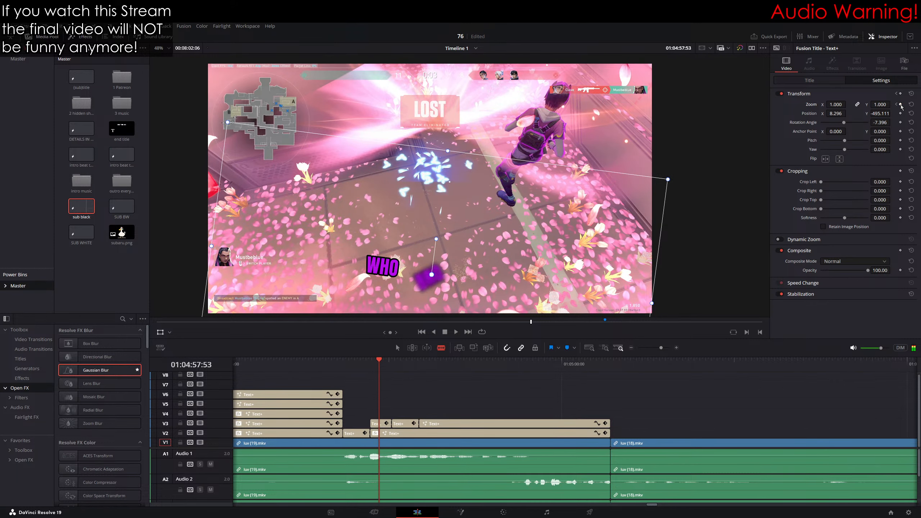
# Step: Keyframe the WHO subtitle's zoom from 0.810 through 1.170 to 1.000 and play back the pop-in animation
pyautogui.press('Right')
pyautogui.press('Right')
pyautogui.press('Left')
pyautogui.press('Left')
pyautogui.press('Left')
pyautogui.press('Left')
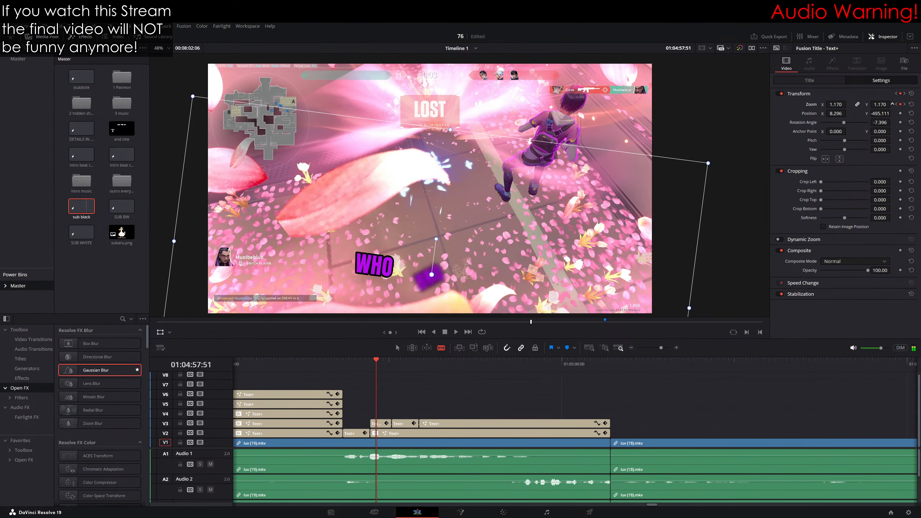
pyautogui.press('Left')
pyautogui.press('Left')
pyautogui.press('Left')
pyautogui.press('Left')
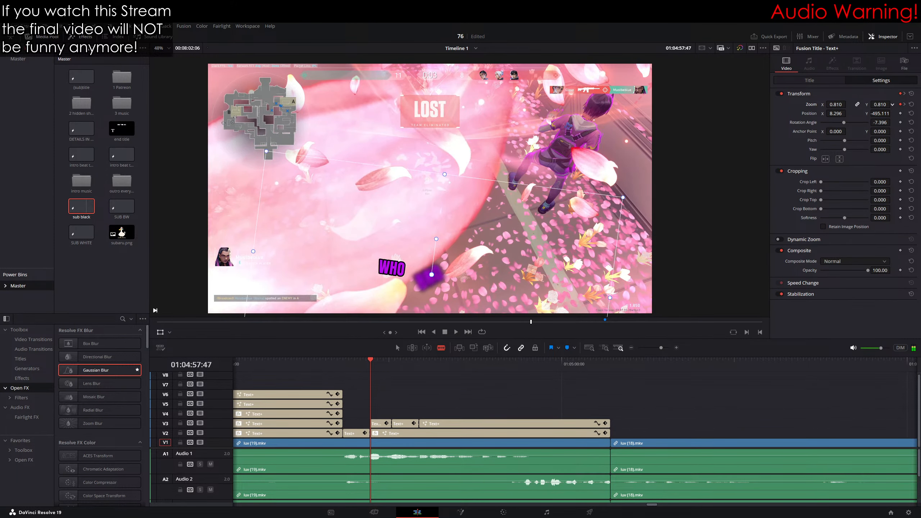
pyautogui.click(355, 363)
pyautogui.press('space')
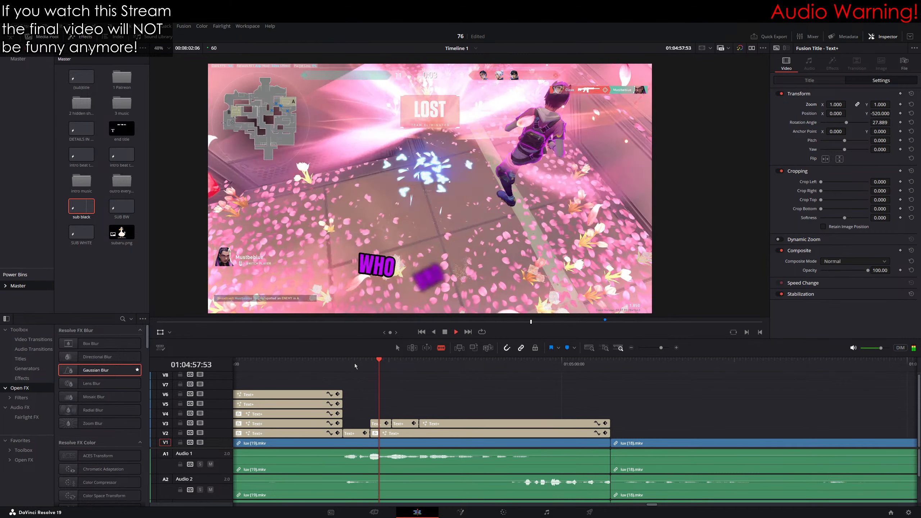
pyautogui.moveTo(414, 363); pyautogui.dragTo(360, 366)
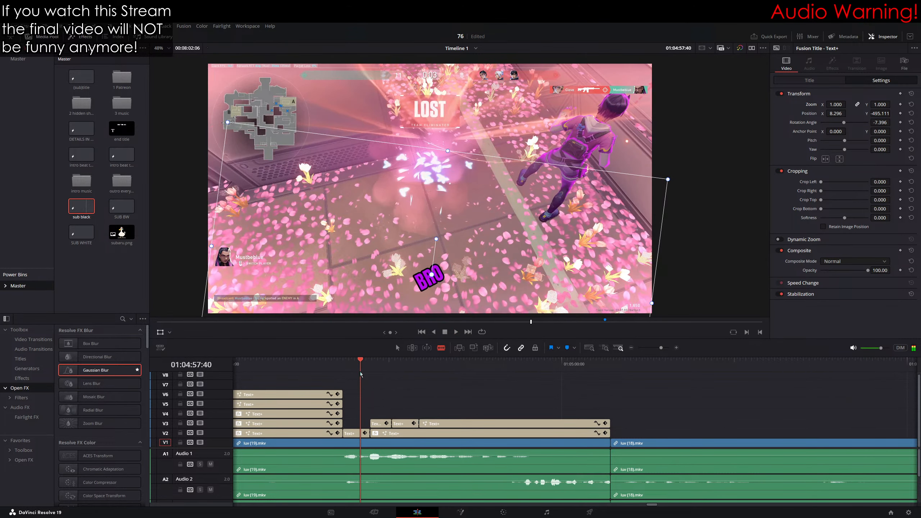
pyautogui.press('space')
pyautogui.press('space')
# Step: Lower the Write On end of the middle "WHO JINXED THAT?" subtitle piece on V3 and play the sequence back
pyautogui.click(409, 365)
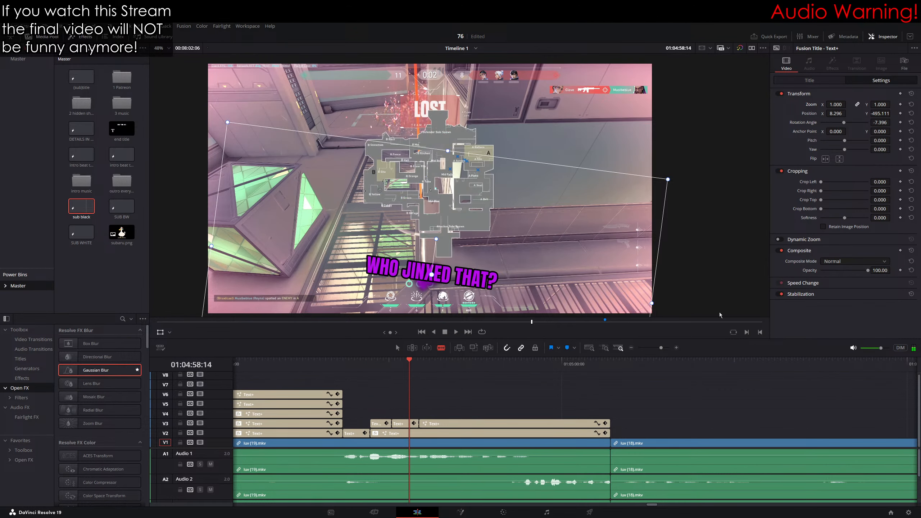
pyautogui.click(812, 83)
pyautogui.moveTo(898, 314); pyautogui.dragTo(873, 313)
pyautogui.press('space')
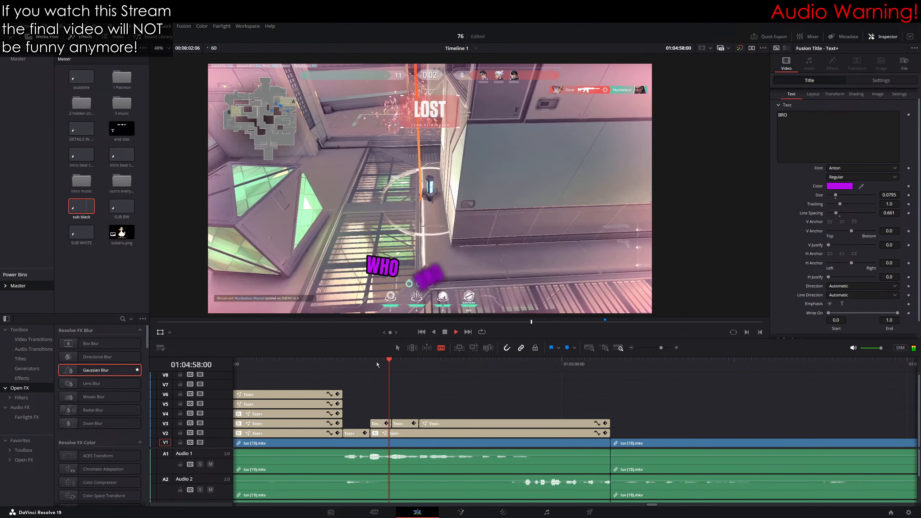
pyautogui.press('space')
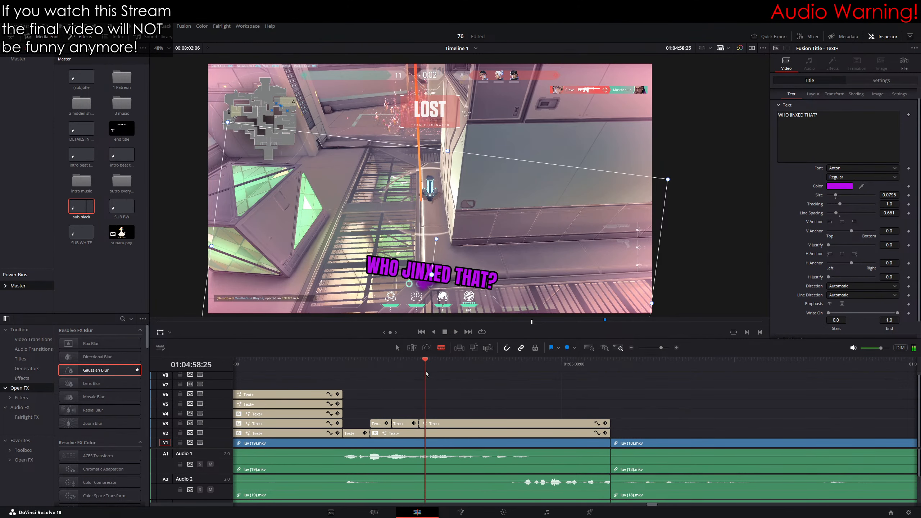
# Step: Add a "sub black" subtitle on V4 at 01:04:58:29 with the text HONESTLY
pyautogui.moveTo(81, 207); pyautogui.dragTo(446, 414)
pyautogui.click(827, 119)
pyautogui.hotkey('ctrl', 'a')
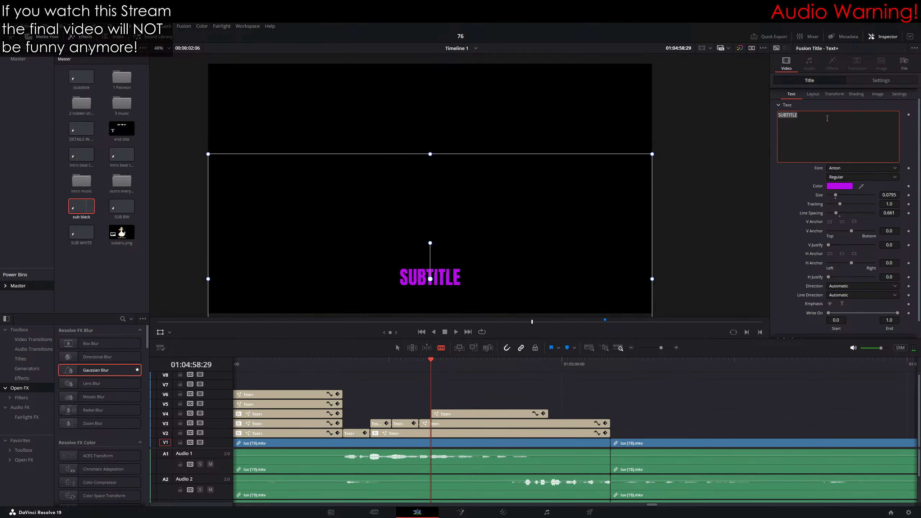
pyautogui.write('HONESTLY')
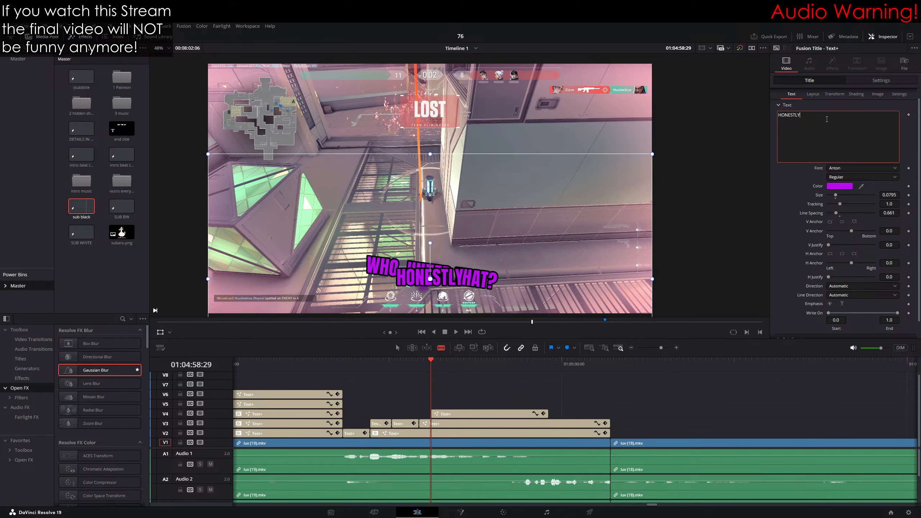
pyautogui.click(483, 394)
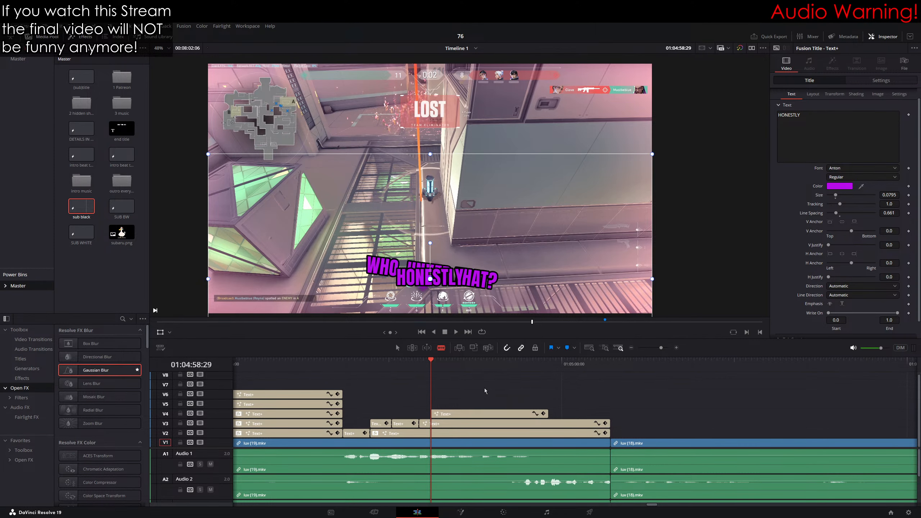
# Step: Flip the HONESTLY subtitle vertically, rotate it about -8 degrees and move it just below "WHO JINXED THAT?"
pyautogui.click(881, 80)
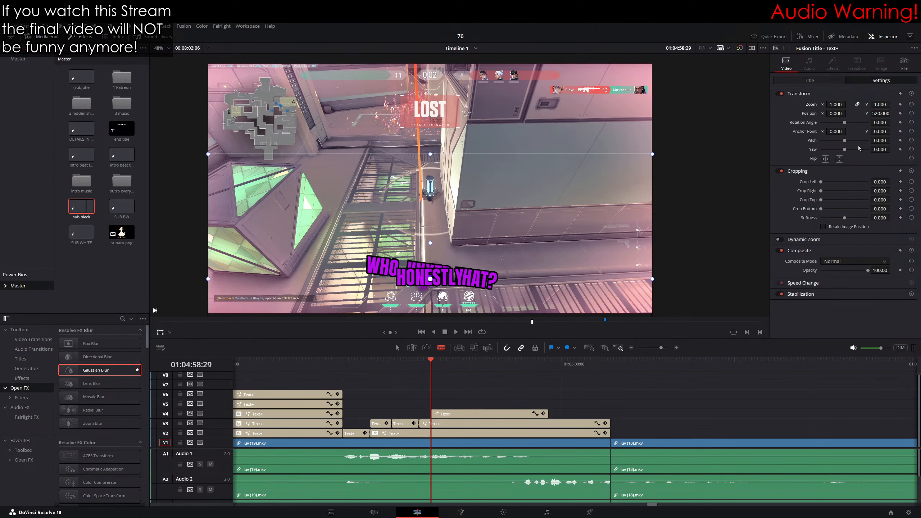
pyautogui.click(840, 159)
pyautogui.scroll(5, 452, 149)
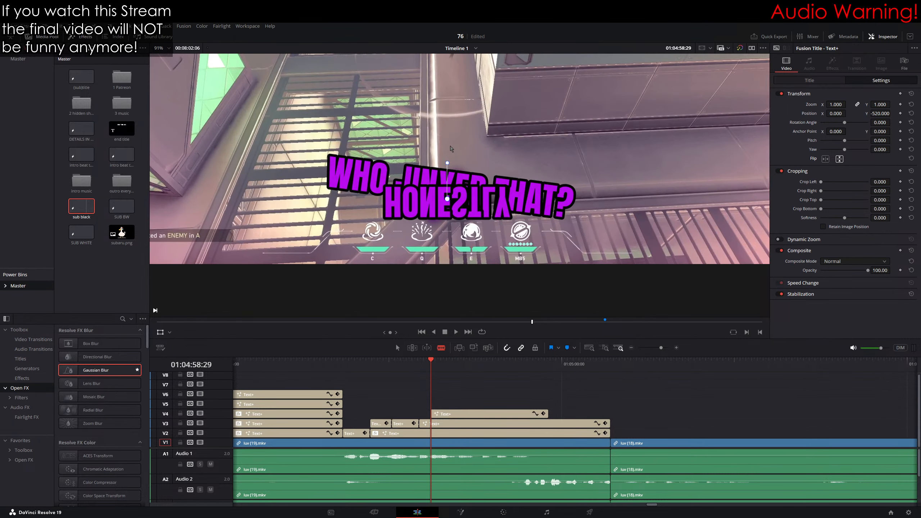
pyautogui.moveTo(450, 165); pyautogui.dragTo(473, 54)
pyautogui.moveTo(476, 129); pyautogui.dragTo(452, 146)
pyautogui.moveTo(477, 152); pyautogui.dragTo(478, 153)
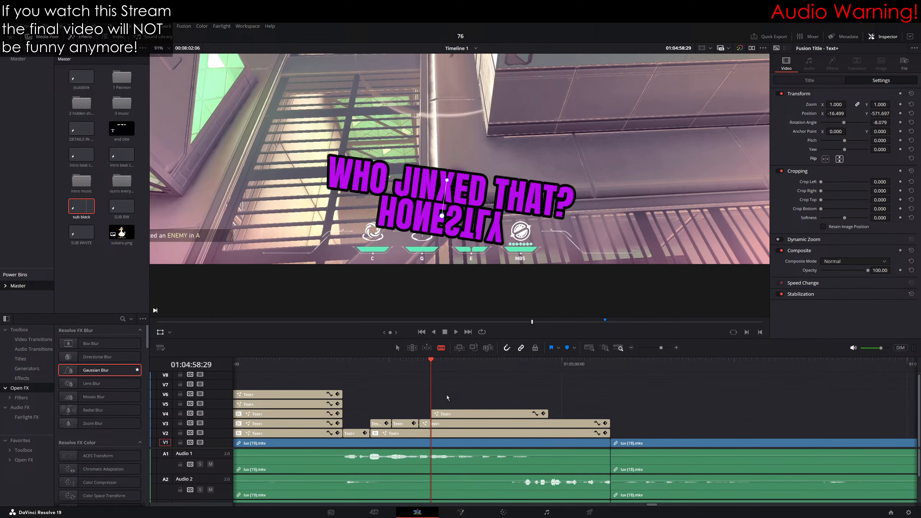
# Step: Extend the HONESTLY title to the end of the clip below and split the V3 and V4 titles at 01:04:59:05
pyautogui.click(396, 344)
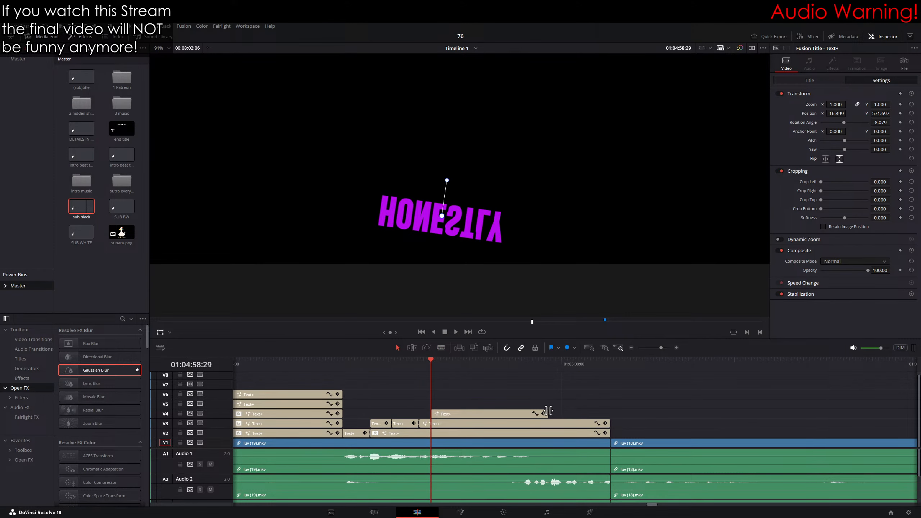
pyautogui.moveTo(548, 415); pyautogui.dragTo(610, 414)
pyautogui.click(428, 363)
pyautogui.moveTo(427, 363); pyautogui.dragTo(483, 357)
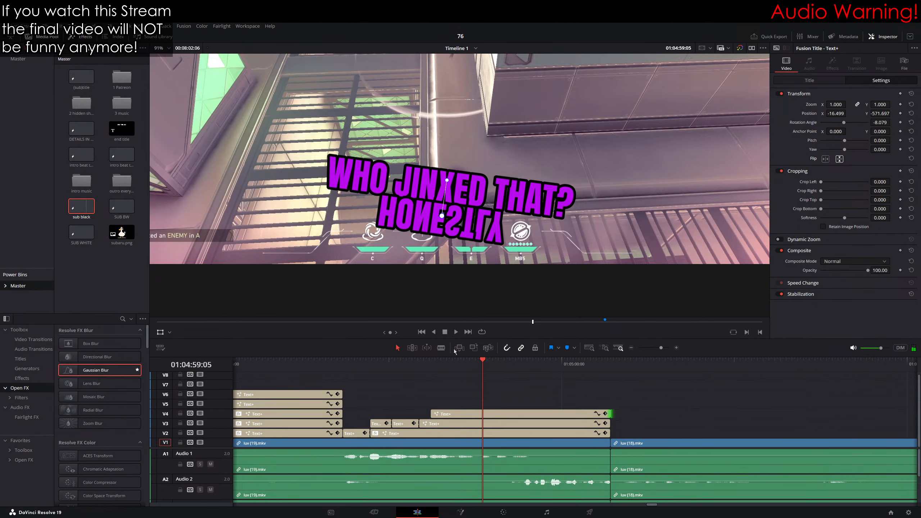
pyautogui.hotkey('ctrl', 'b')
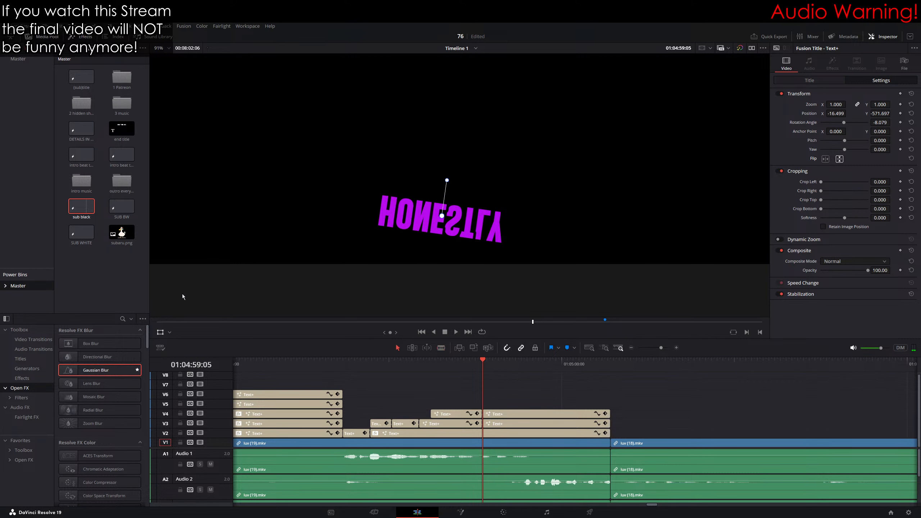
# Step: Place another "sub black" subtitle on V5 at the cut and apply Gaussian Blur to the V3 and V4 titles beneath it
pyautogui.click(83, 213)
pyautogui.moveTo(82, 213); pyautogui.dragTo(488, 404)
pyautogui.click(497, 414)
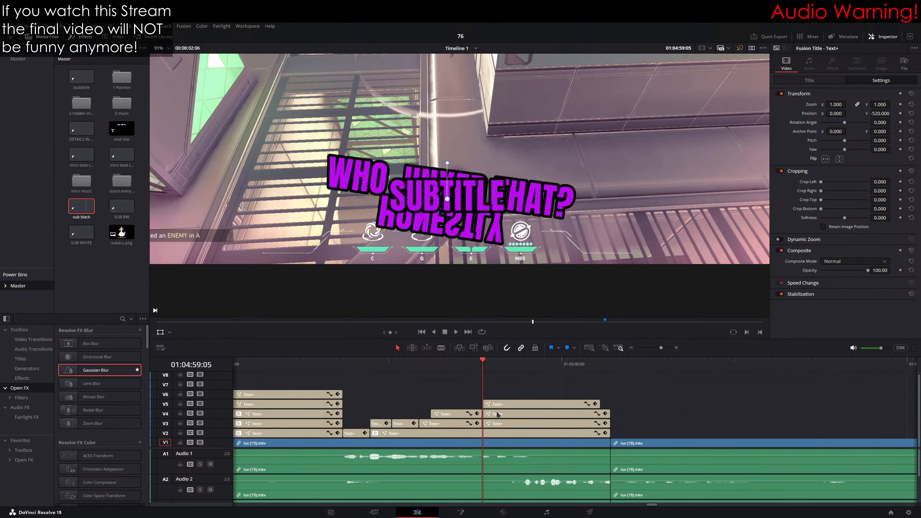
pyautogui.keyDown('ctrl'); pyautogui.click(497, 428); pyautogui.keyUp('ctrl')
pyautogui.moveTo(97, 371); pyautogui.dragTo(513, 417)
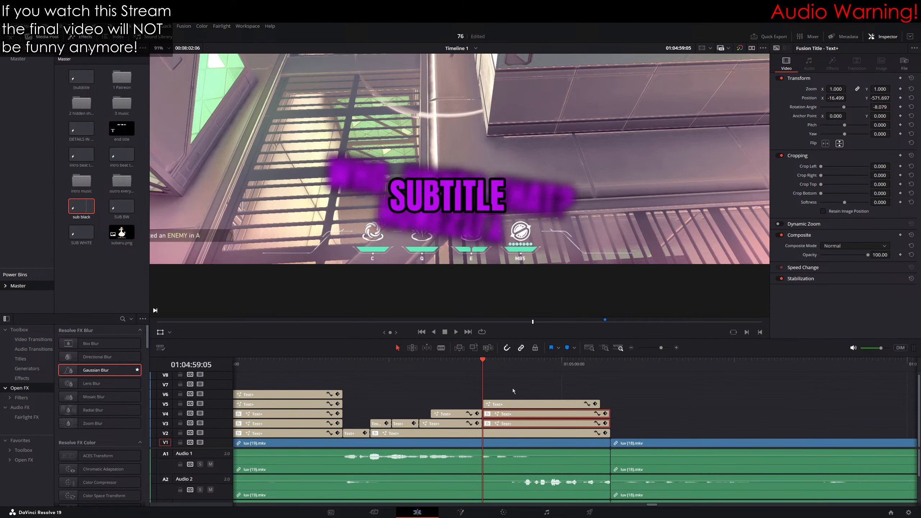
# Step: Set the new V5 subtitle's text to FUCK THAT GUY and rotate it about 16 degrees
pyautogui.click(809, 81)
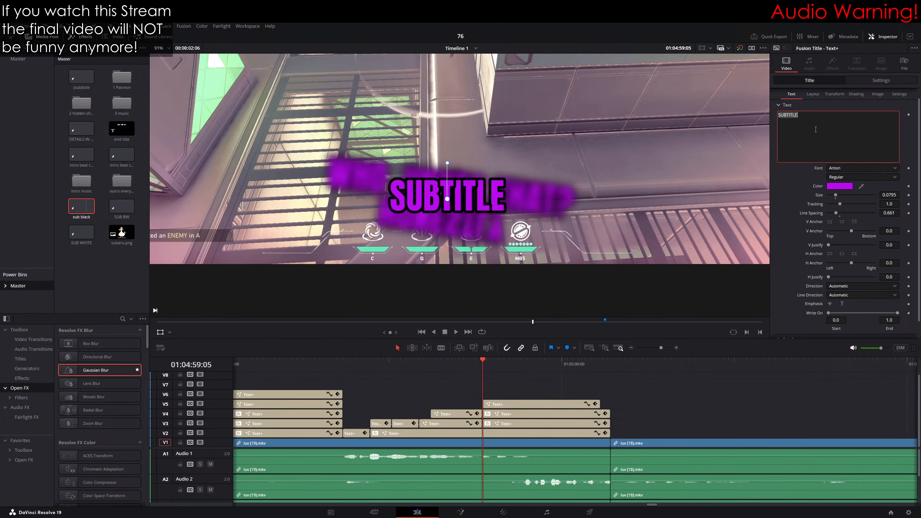
pyautogui.write('FUCK TH')
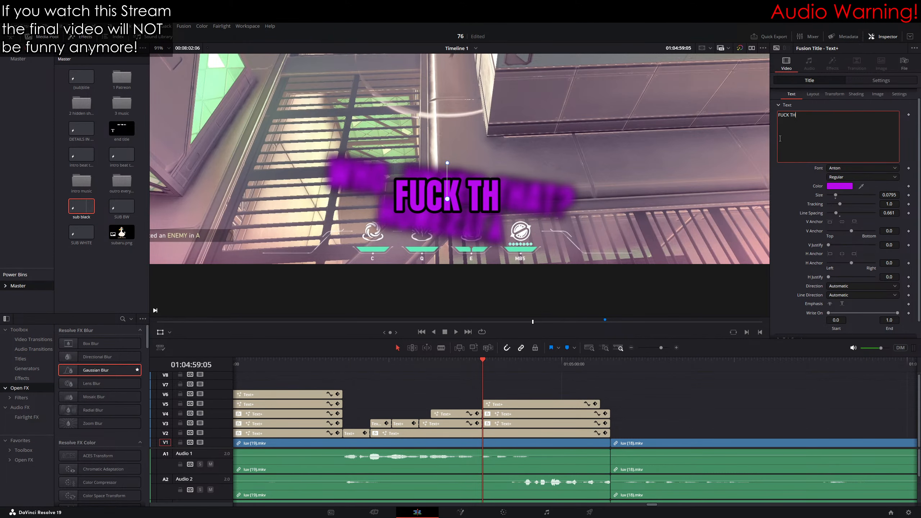
pyautogui.write('AT GUY')
pyautogui.scroll(-3, 433, 169)
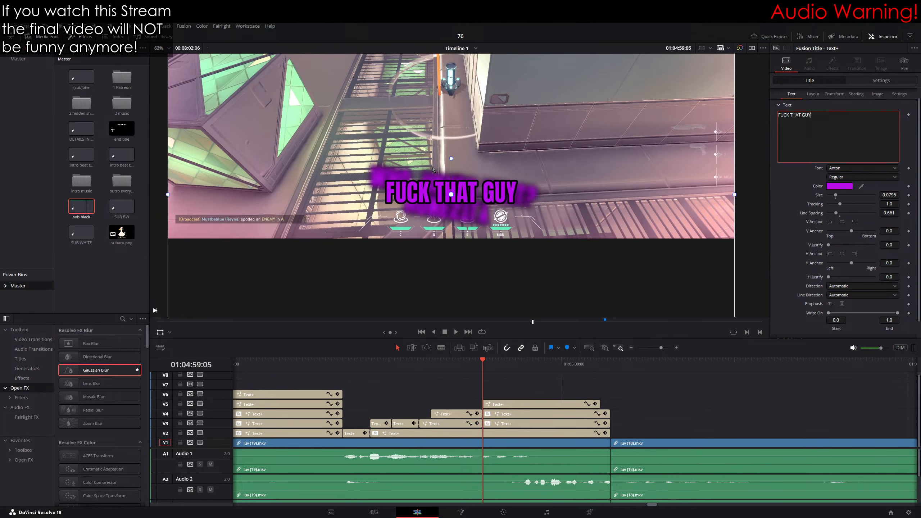
pyautogui.moveTo(451, 159); pyautogui.dragTo(441, 160)
# Step: Play back the section and split the FUCK THAT GUY subtitle into three pieces, with the second cut at 01:04:59:27
pyautogui.click(460, 363)
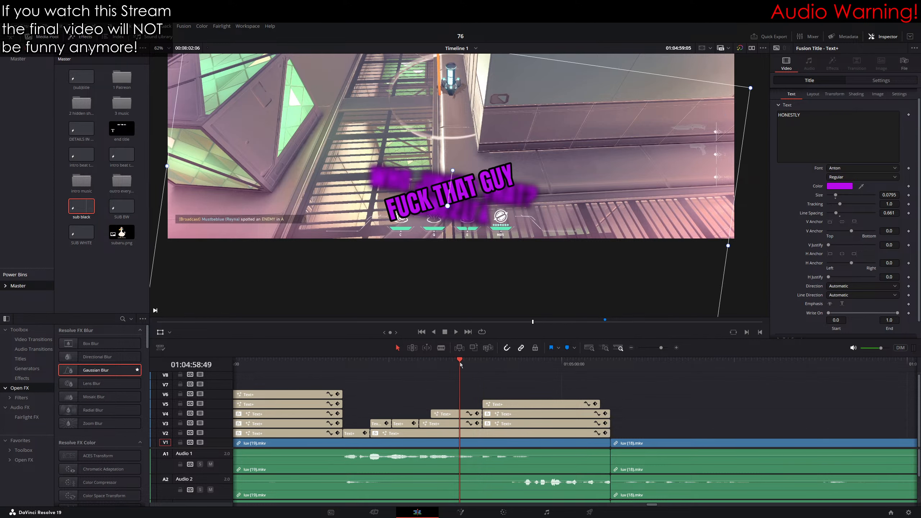
pyautogui.press('space')
pyautogui.press('space')
pyautogui.moveTo(498, 364); pyautogui.dragTo(482, 364)
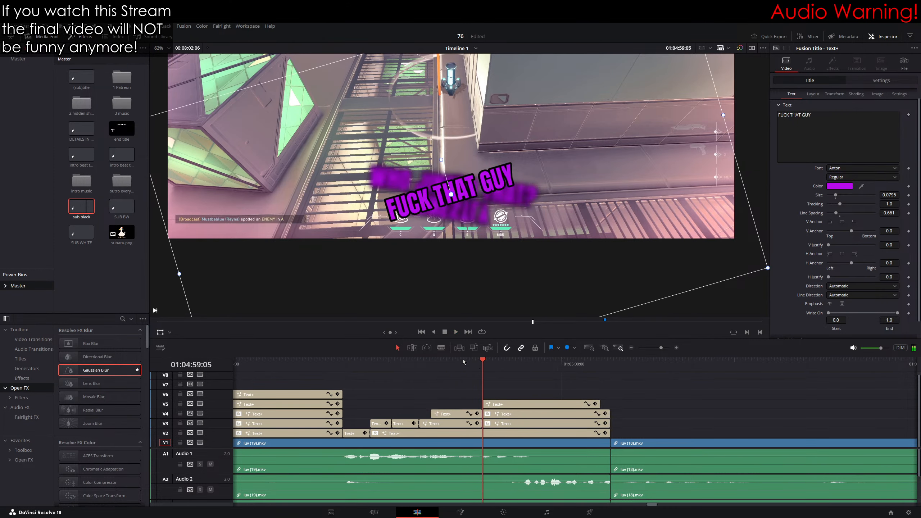
pyautogui.click(442, 348)
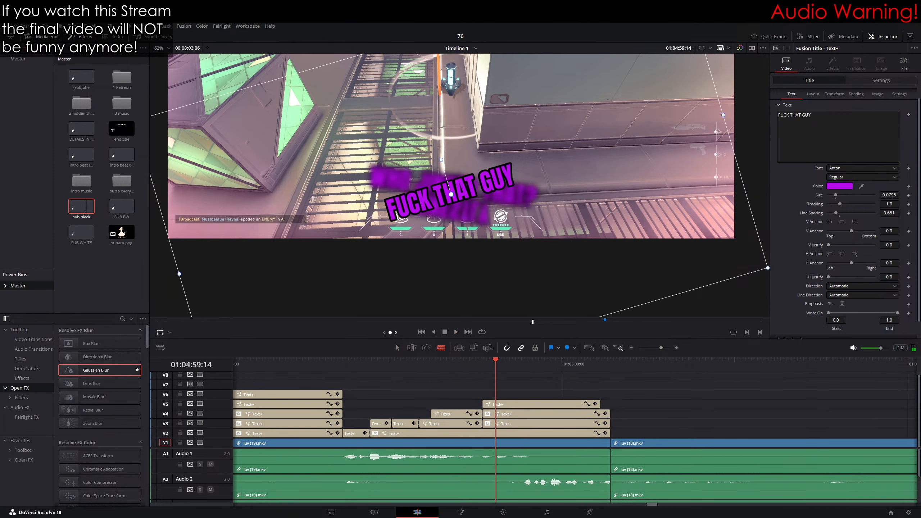
pyautogui.click(498, 404)
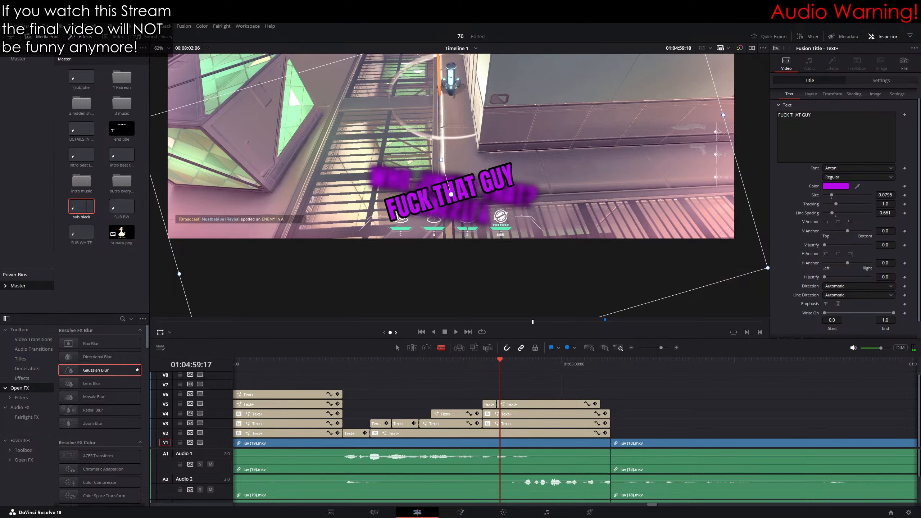
pyautogui.click(514, 404)
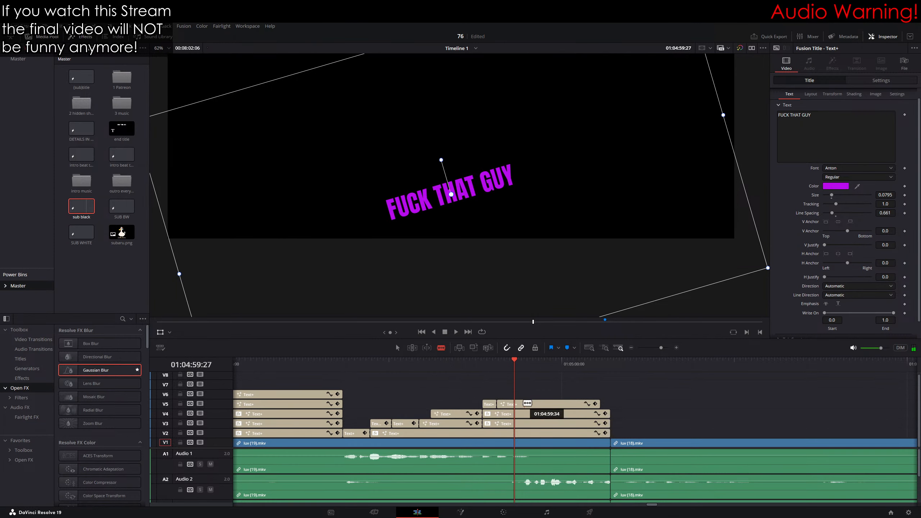
# Step: Set the Write On end of the first FUCK THAT GUY piece to about 0.372 so only FUCK shows
pyautogui.click(486, 362)
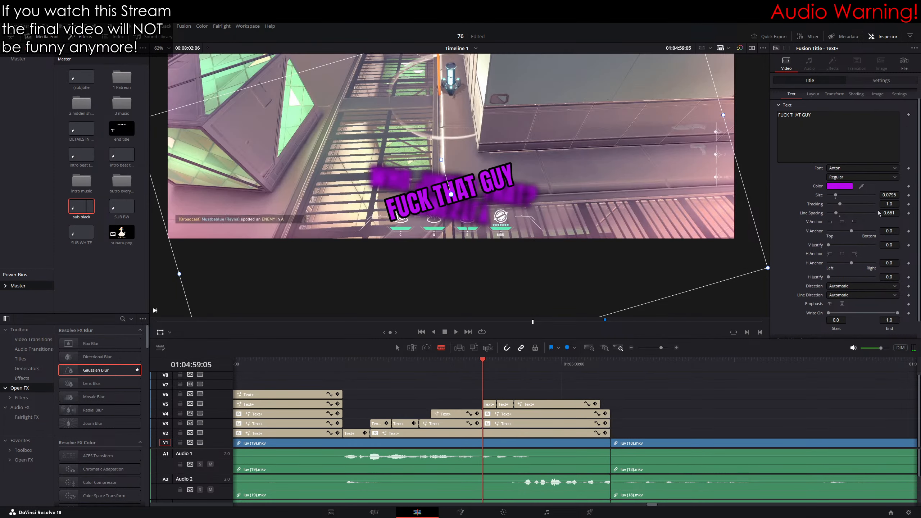
pyautogui.moveTo(897, 313); pyautogui.dragTo(857, 313)
pyautogui.press('Down')
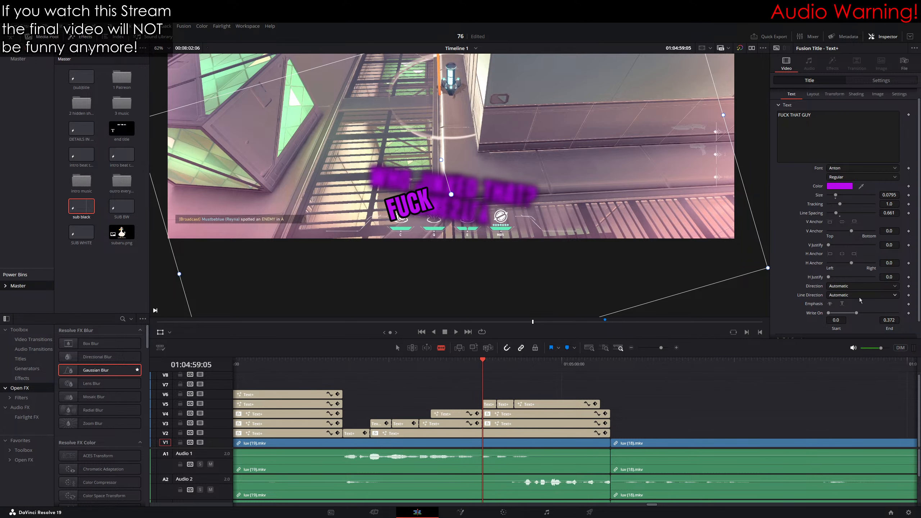
pyautogui.press('Up')
# Step: Keyframe the FUCK piece's zoom to grow from a smaller value at 01:04:59:05 to 1.000 at 01:04:59:13, and play it back
pyautogui.click(878, 81)
pyautogui.press('Right')
pyautogui.press('Right')
pyautogui.press('Right')
pyautogui.press('Right')
pyautogui.press('Right')
pyautogui.press('Right')
pyautogui.press('Right')
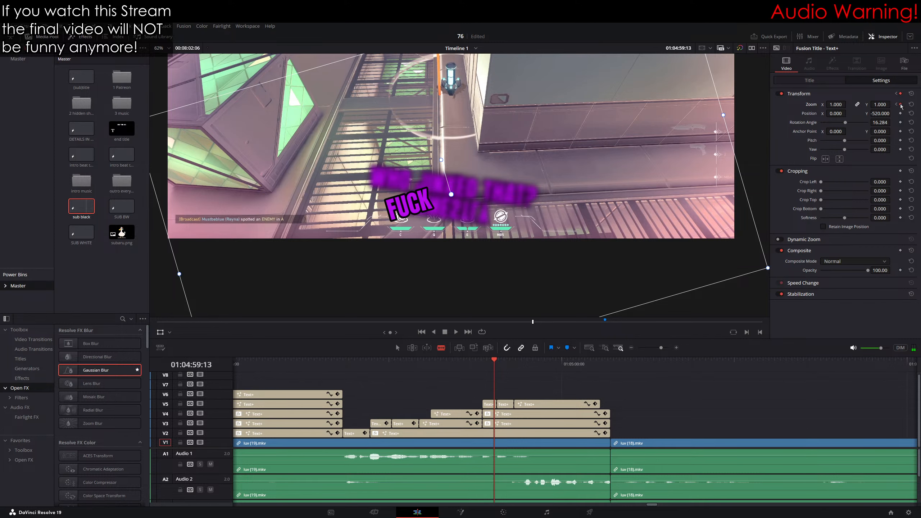
pyautogui.click(897, 105)
pyautogui.click(897, 105)
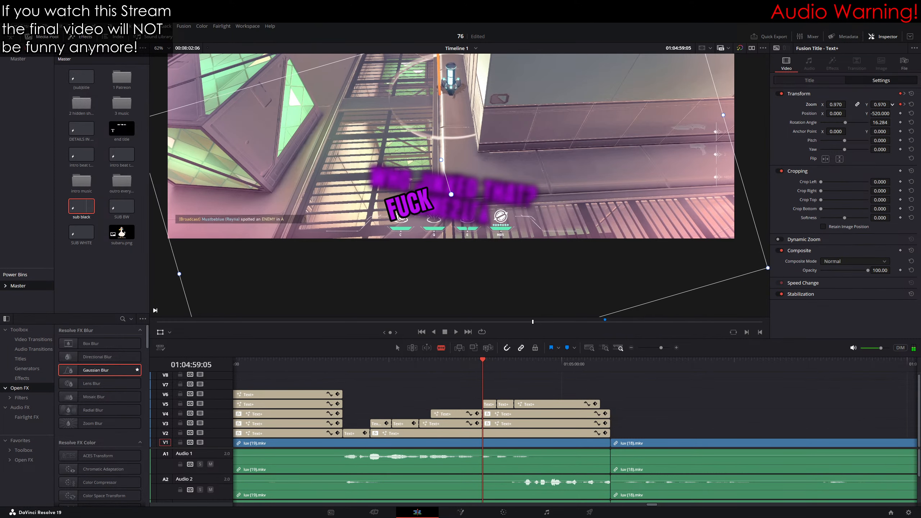
pyautogui.moveTo(880, 105); pyautogui.dragTo(873, 104)
pyautogui.click(475, 362)
pyautogui.press('space')
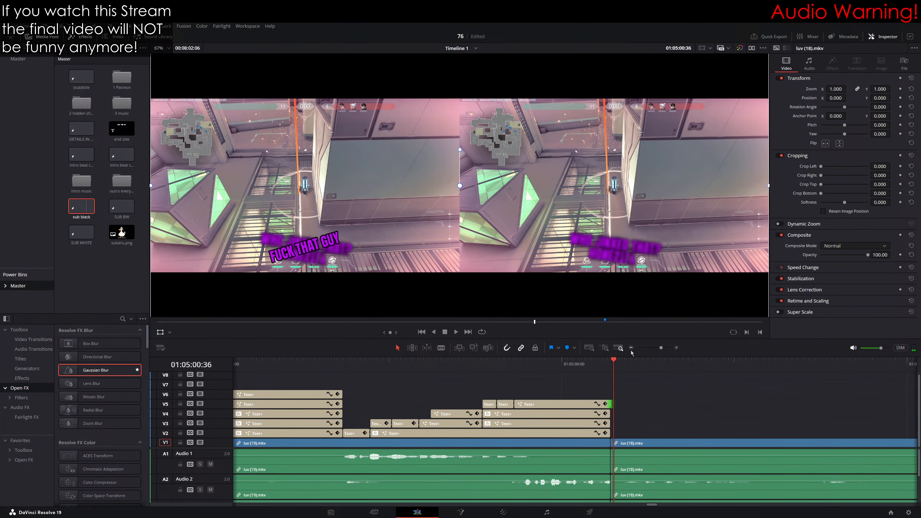
# Step: Return the playhead to the start of the luv (19).mkv clip at 01:04:44:36 and bring the whole frame into view
pyautogui.click(632, 348)
pyautogui.hscroll(-1, 654, 395)
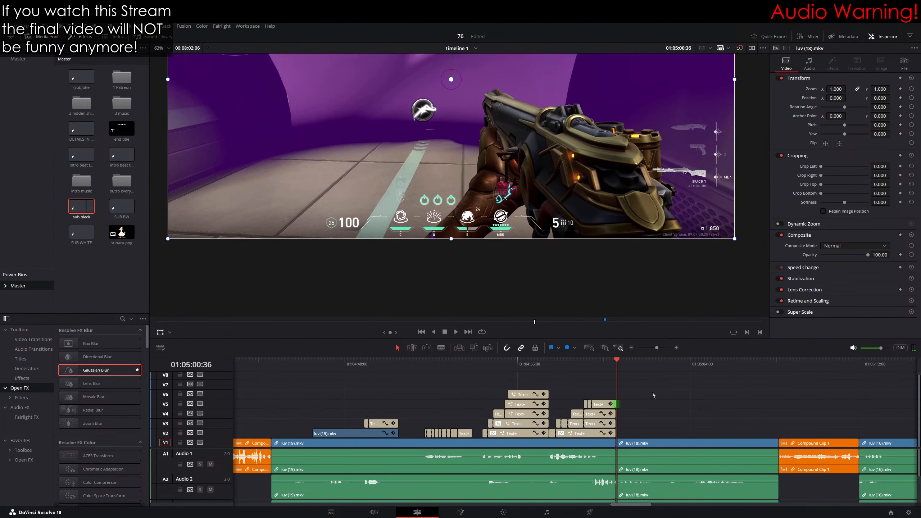
pyautogui.click(677, 349)
pyautogui.hscroll(-9, 867, 396)
pyautogui.moveTo(273, 364); pyautogui.dragTo(278, 365)
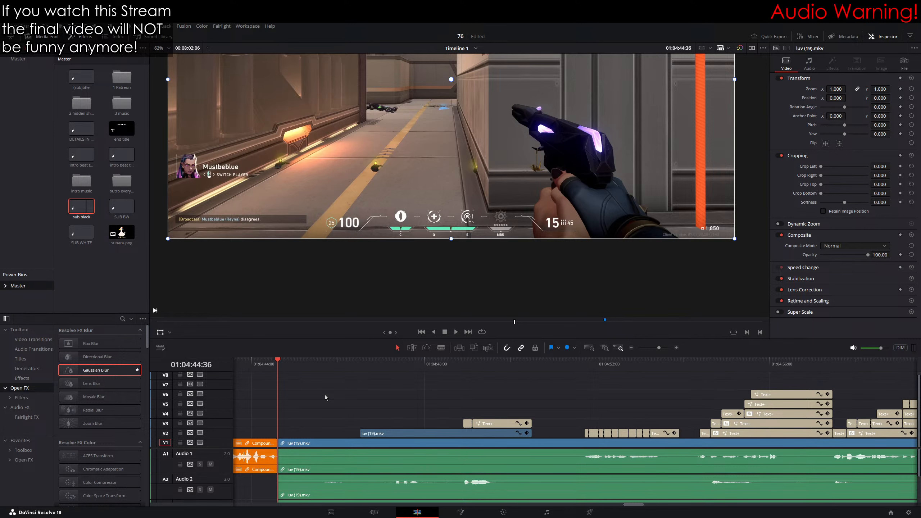
pyautogui.scroll(-5, 503, 254)
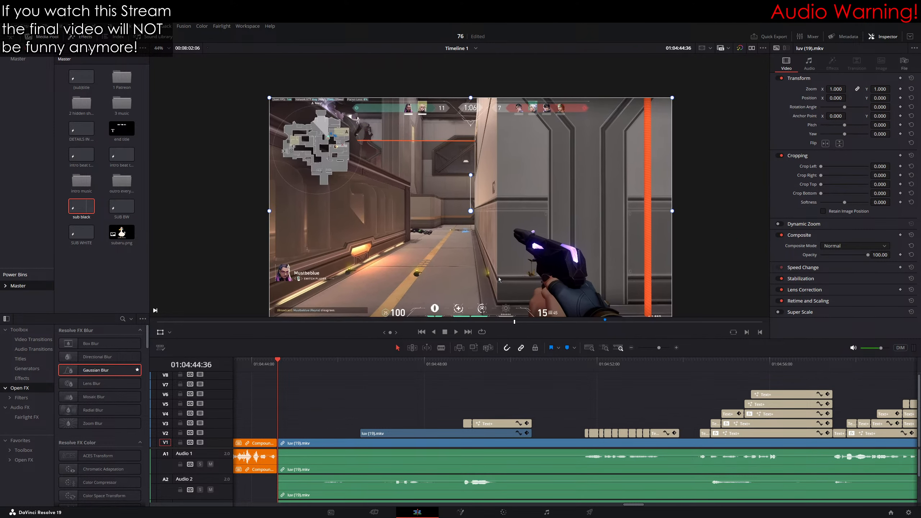
pyautogui.scroll(1, 503, 255)
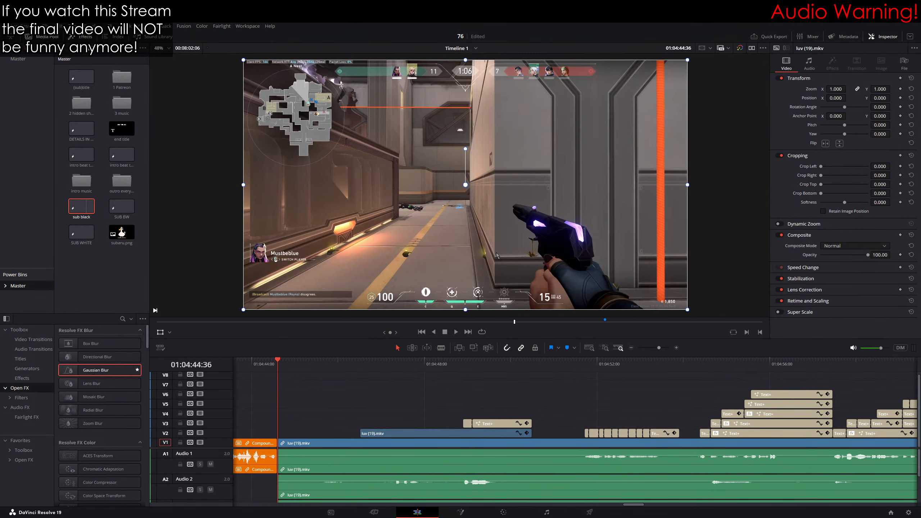
# Step: Play back the finished subtitle section from 01:04:44:36 through to the start of the luv (18).mkv clip
pyautogui.press('space')
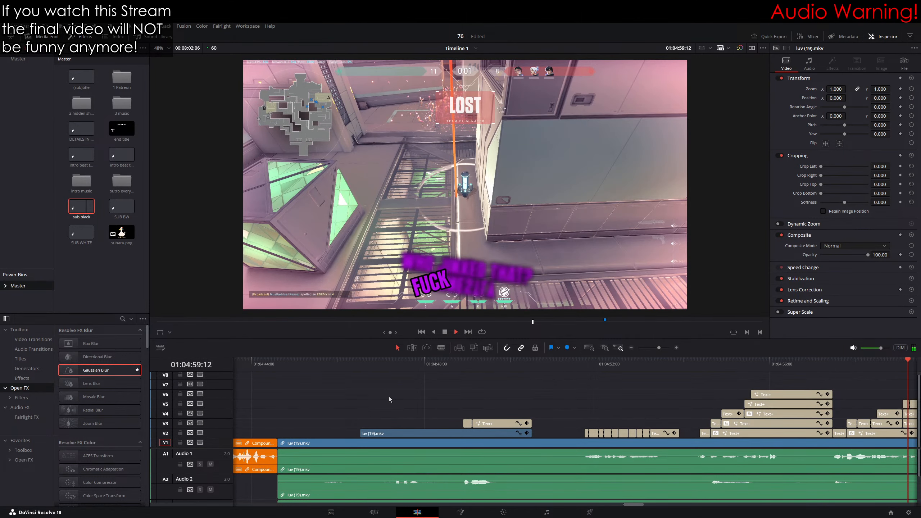
pyautogui.press('space')
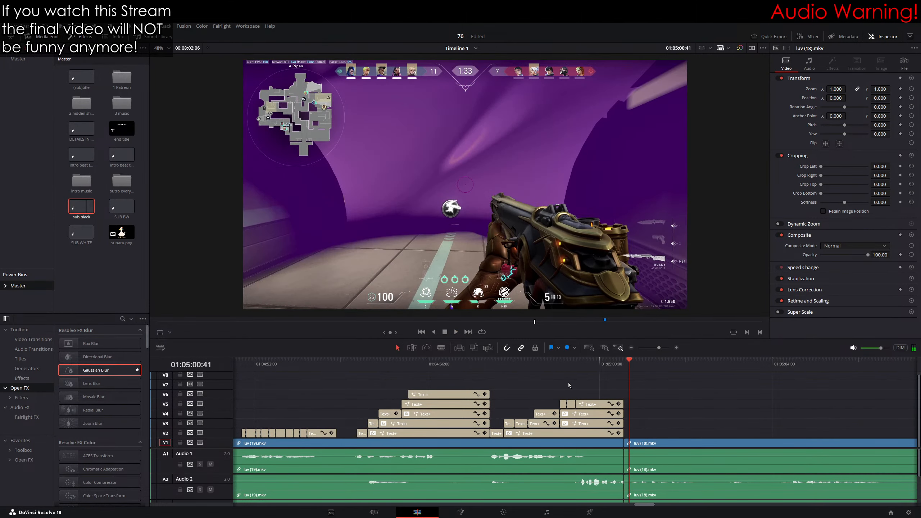
# Step: Combine the luv (19).mkv section's clips, audio and subtitles into one compound clip and colour it pink
pyautogui.click(495, 390)
pyautogui.hscroll(-5, 496, 453)
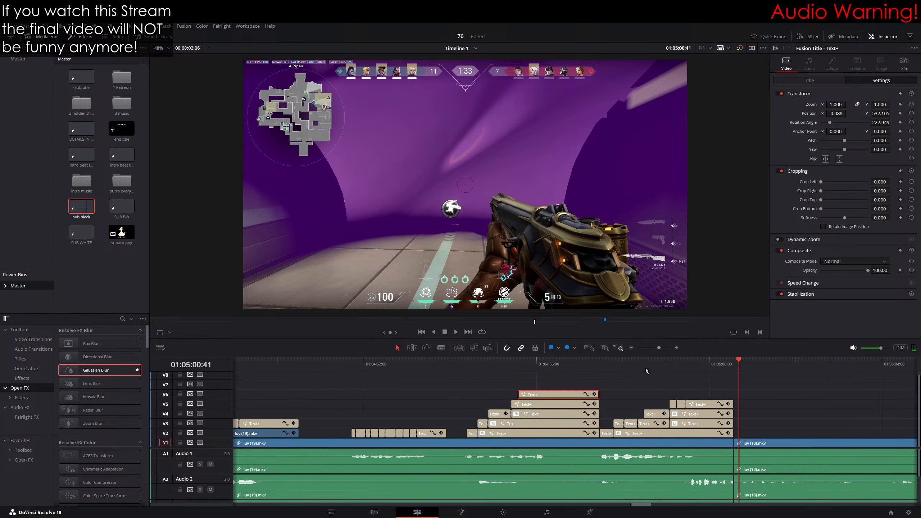
pyautogui.hotkey('ctrl', 'a')
pyautogui.hscroll(-4, 496, 454)
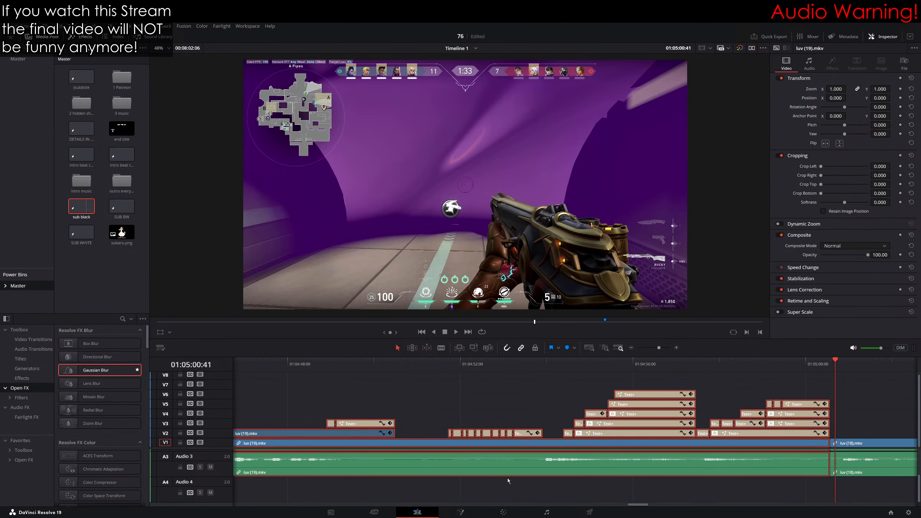
pyautogui.hscroll(-4, 507, 397)
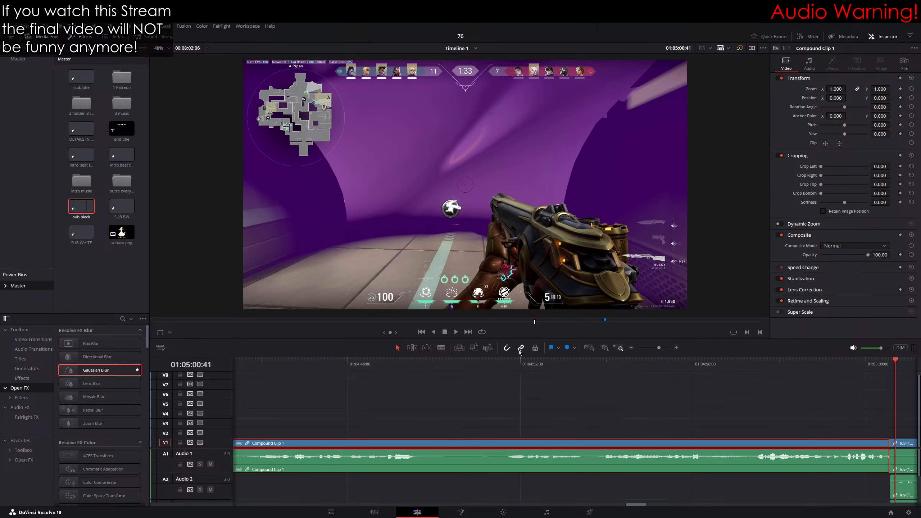
pyautogui.press('p')
pyautogui.click(727, 407)
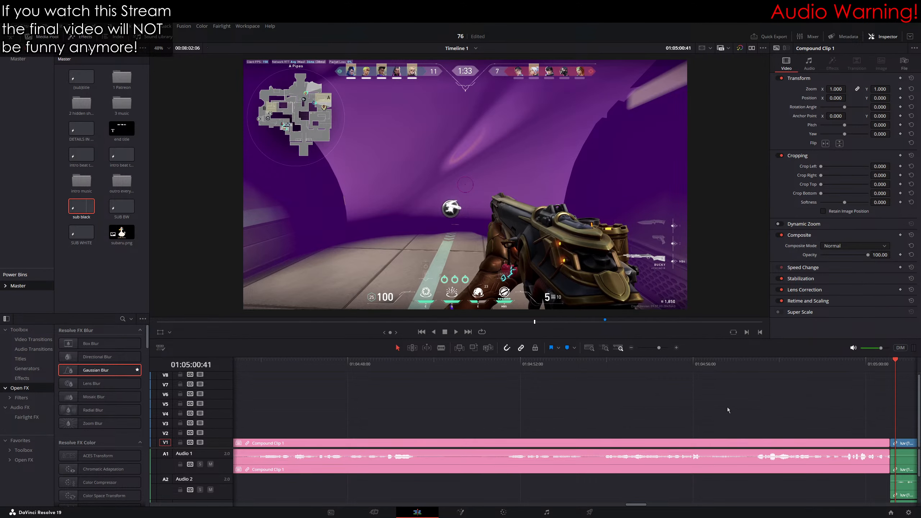
# Step: Look over the new pink compound clip and compare it with the other pink clips across the whole timeline
pyautogui.hscroll(-3, 702, 396)
pyautogui.hscroll(-1, 689, 398)
pyautogui.click(287, 362)
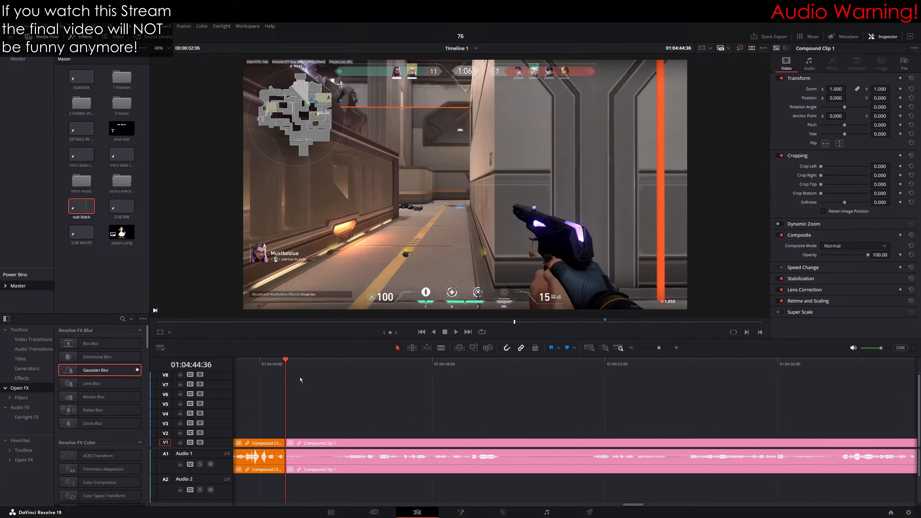
pyautogui.hscroll(3, 635, 420)
pyautogui.click(605, 440)
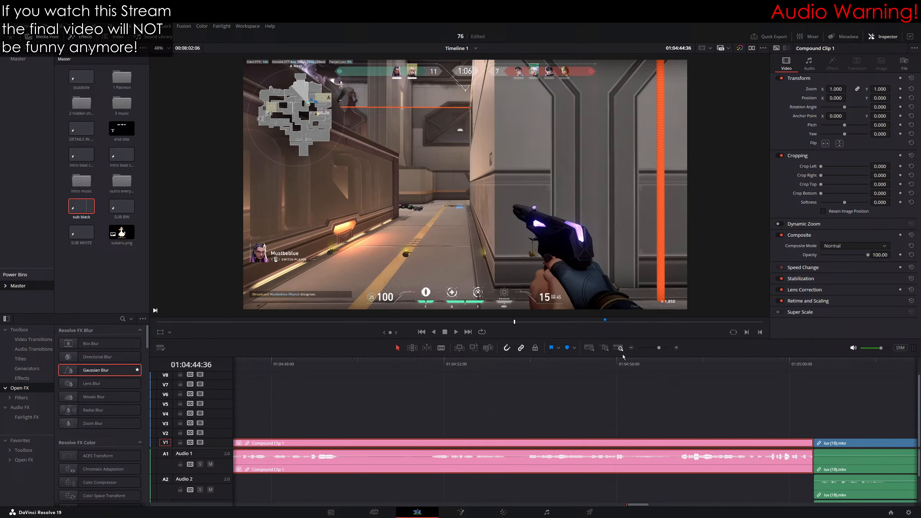
pyautogui.click(590, 348)
pyautogui.click(354, 444)
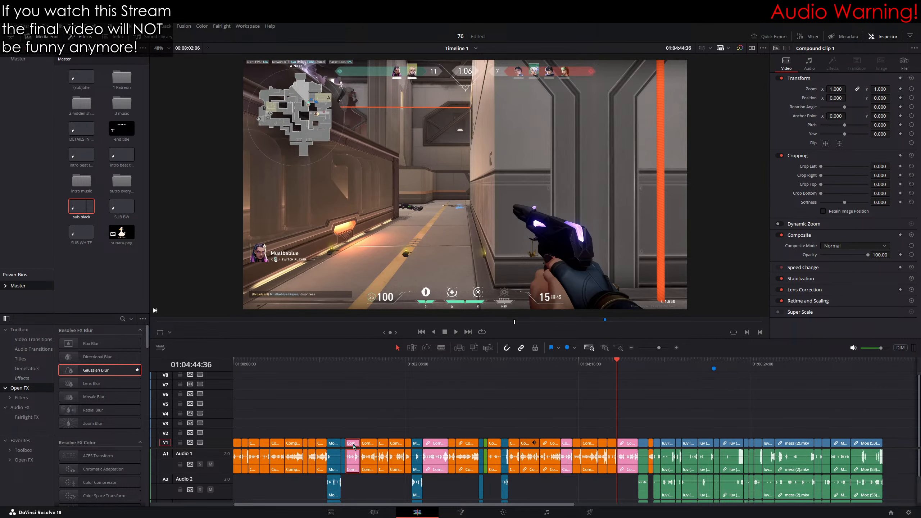
pyautogui.click(433, 445)
pyautogui.click(628, 443)
pyautogui.click(637, 412)
pyautogui.click(619, 349)
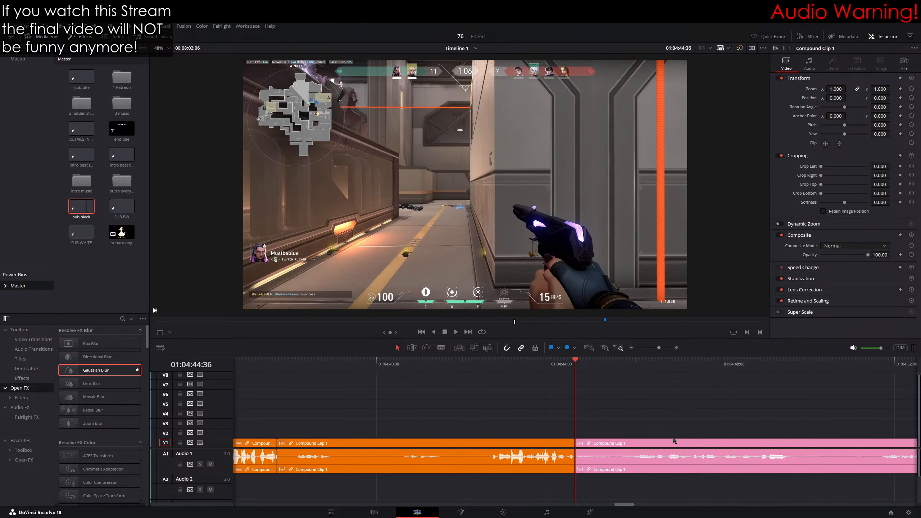
# Step: Move the playhead to the start of the luv (18).mkv clip at 01:05:00:34
pyautogui.hscroll(5, 634, 404)
pyautogui.hscroll(6, 634, 404)
pyautogui.moveTo(678, 366); pyautogui.dragTo(685, 364)
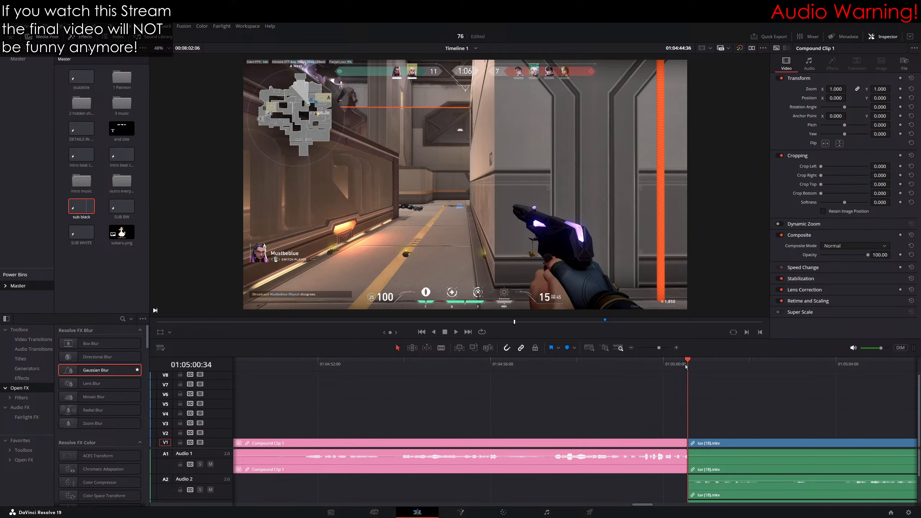
pyautogui.hscroll(7, 703, 400)
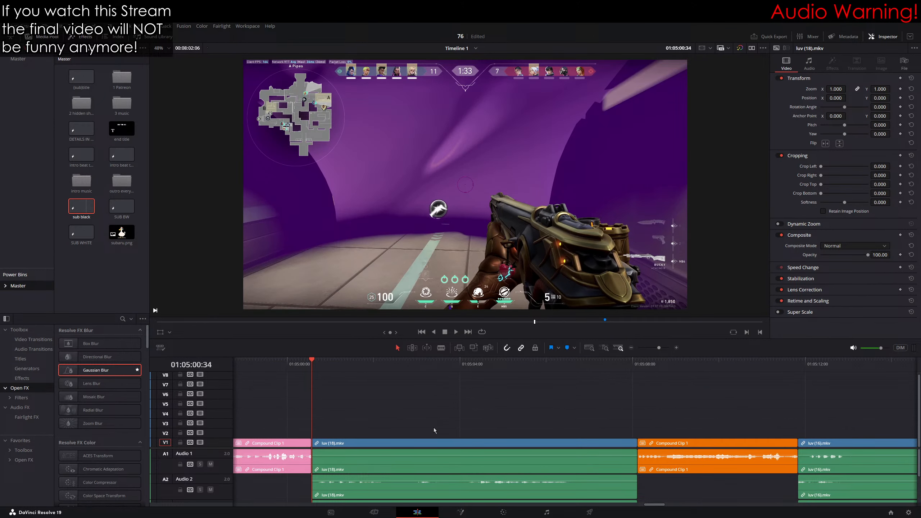
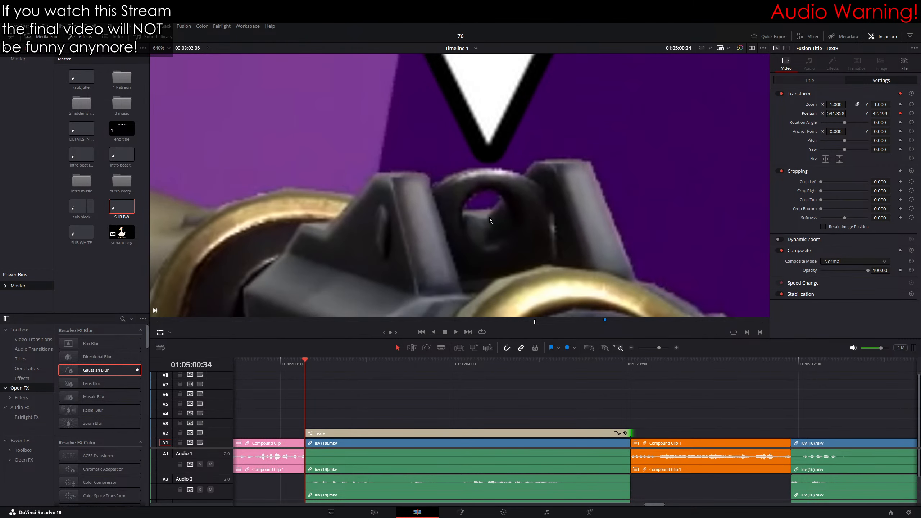
# Step: Keyframe the V2 title's position frame by frame to follow the gun sight up to 01:05:00:43, reaching X 525.889, Y 49.530
pyautogui.press('Right')
pyautogui.moveTo(488, 221); pyautogui.dragTo(487, 186)
pyautogui.press('Right')
pyautogui.press('Right')
pyautogui.press('Right')
pyautogui.press('Right')
pyautogui.press('Right')
pyautogui.press('Right')
pyautogui.press('Right')
pyautogui.press('Right')
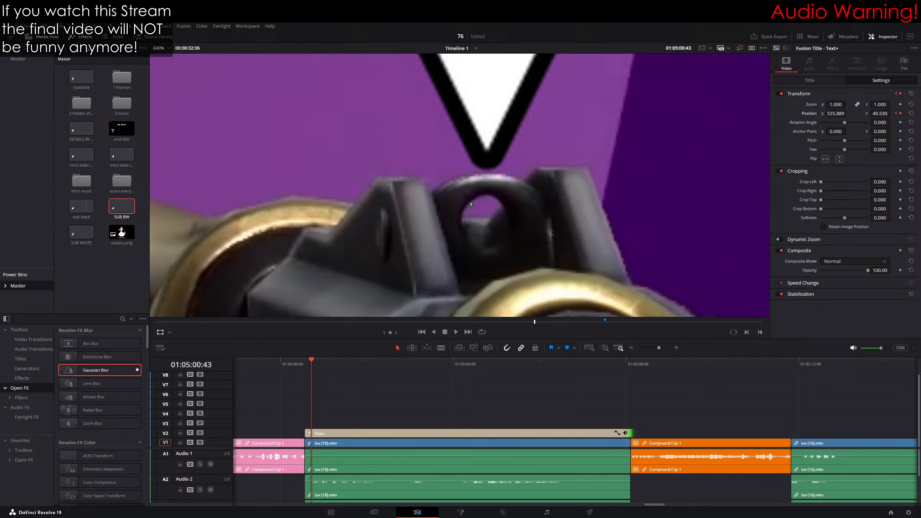
# Step: Continue keyframing the title's position along the gun sight up to 01:05:00:52, reaching X 508.859, Y 73.903
pyautogui.press('Right')
pyautogui.moveTo(510, 200); pyautogui.dragTo(489, 183)
pyautogui.press('Right')
pyautogui.press('Right')
pyautogui.press('Right')
pyautogui.press('Right')
pyautogui.press('Right')
pyautogui.press('Right')
pyautogui.press('Right')
pyautogui.press('Right')
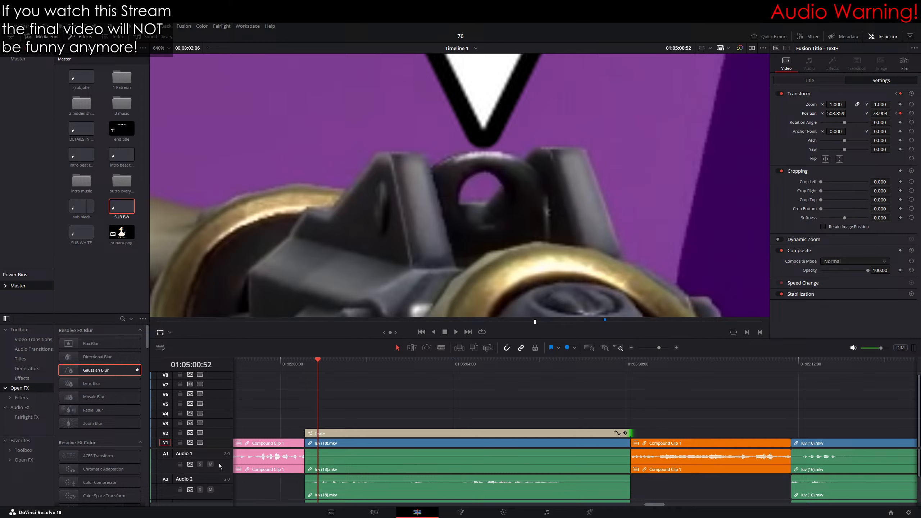
# Step: Turn off linked selection and select the luv (18).mkv audio clips on Audio 1, 2 and 3 individually
pyautogui.click(223, 451)
pyautogui.scroll(-2, 344, 377)
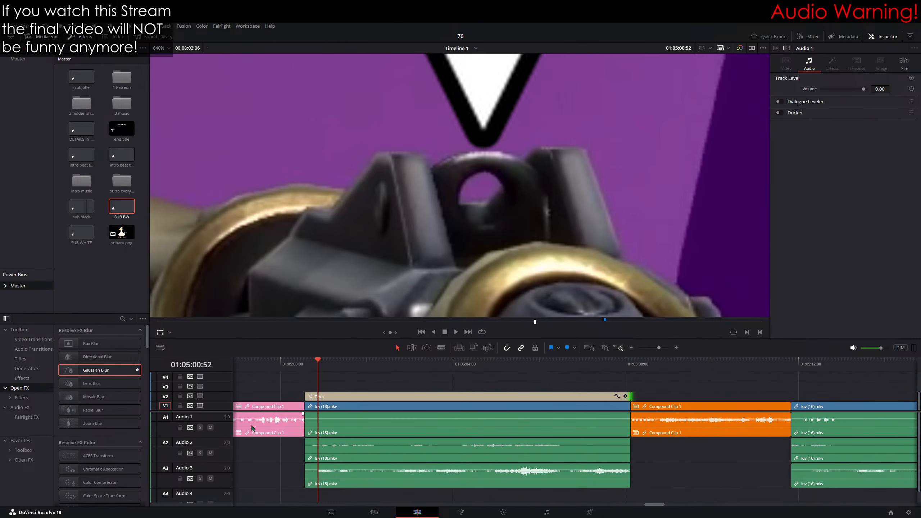
pyautogui.moveTo(344, 377); pyautogui.dragTo(376, 440)
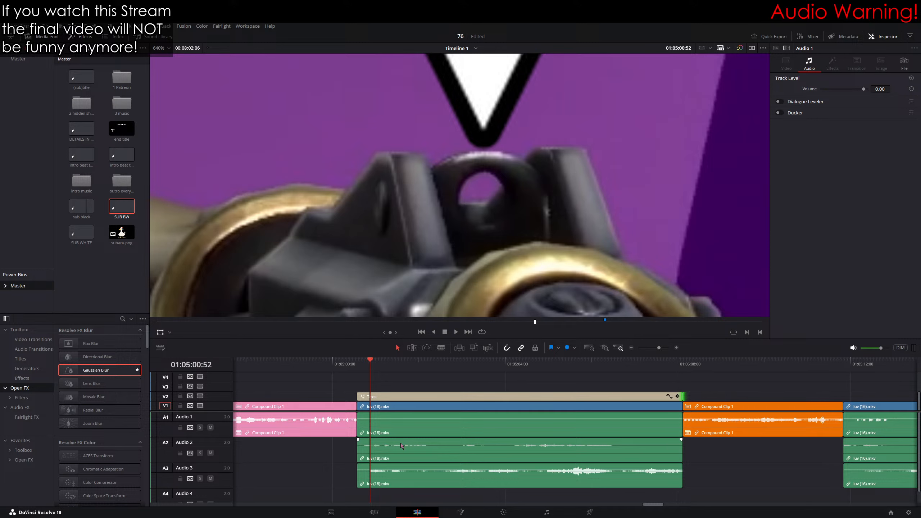
pyautogui.click(391, 459)
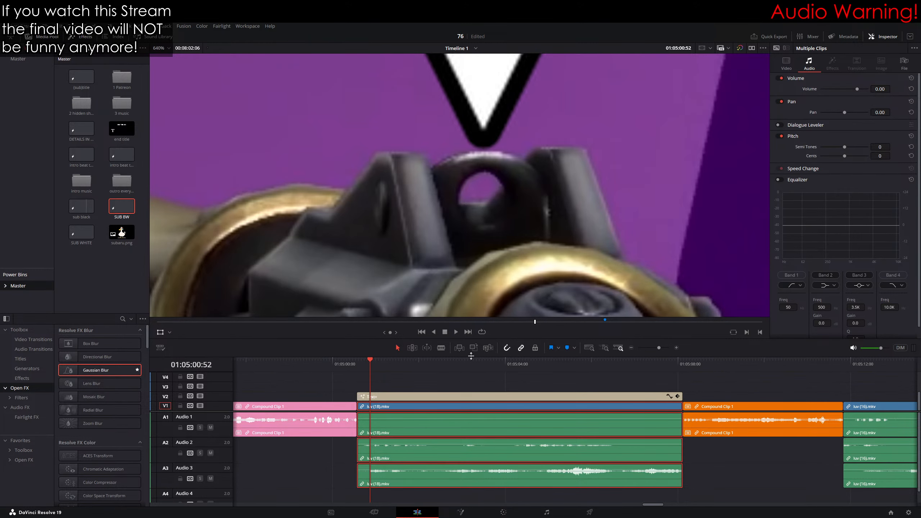
pyautogui.click(521, 348)
pyautogui.click(388, 432)
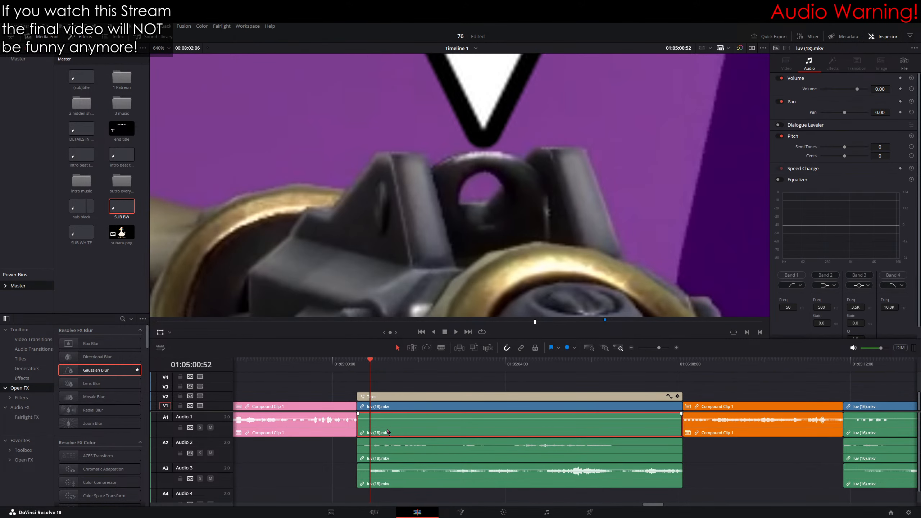
pyautogui.click(390, 462)
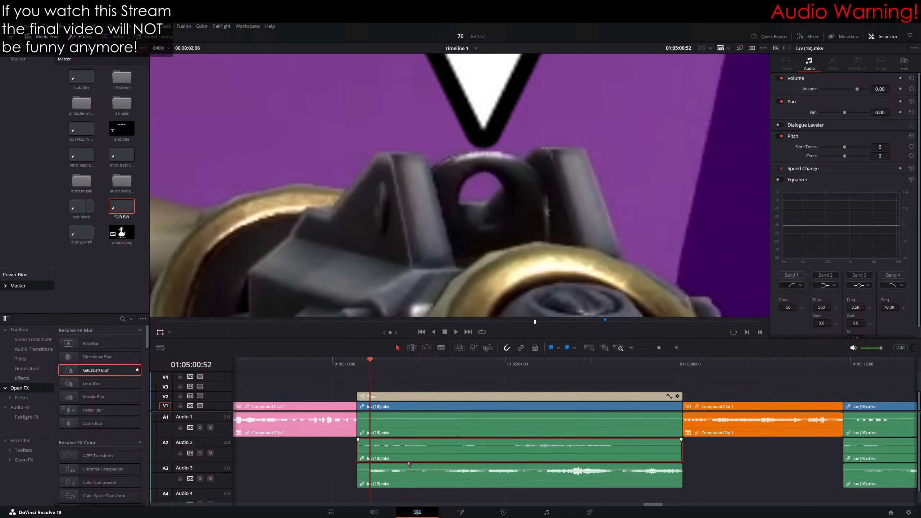
pyautogui.click(398, 487)
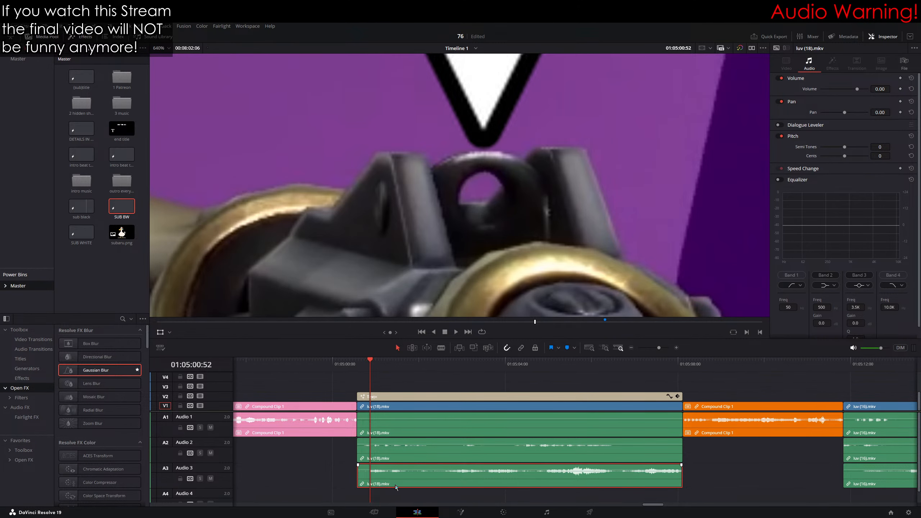
# Step: Compare the audio by playing luv (18).mkv with Audio 3 muted and with Audio 2 muted, unmute both, and return to 01:05:00:34
pyautogui.click(211, 478)
pyautogui.click(456, 333)
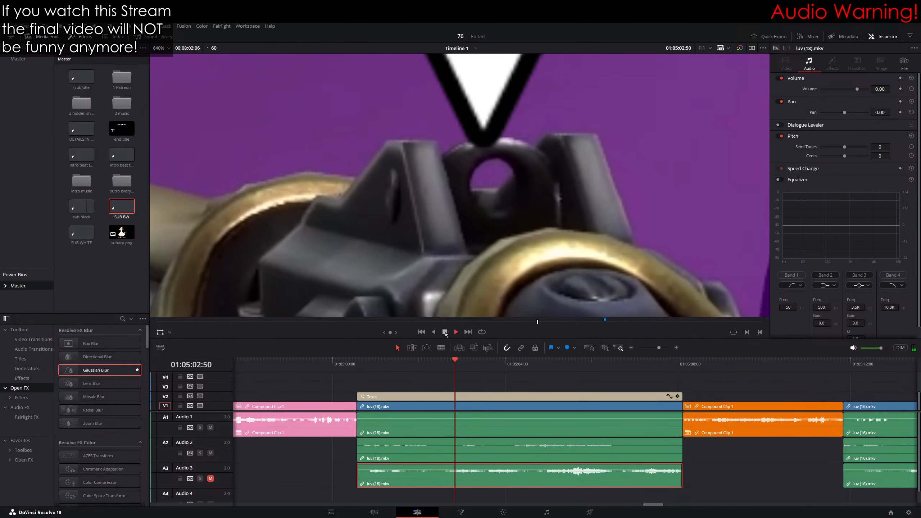
pyautogui.click(445, 332)
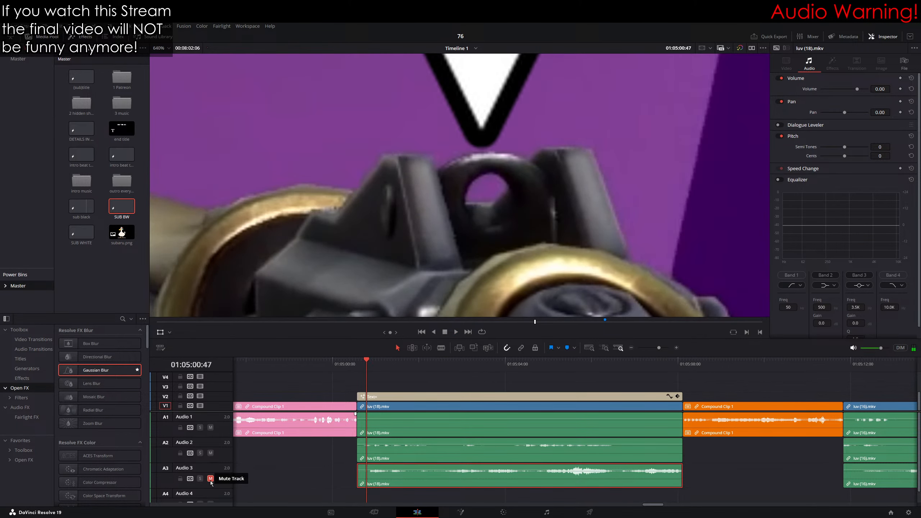
pyautogui.click(210, 478)
pyautogui.click(211, 453)
pyautogui.click(456, 332)
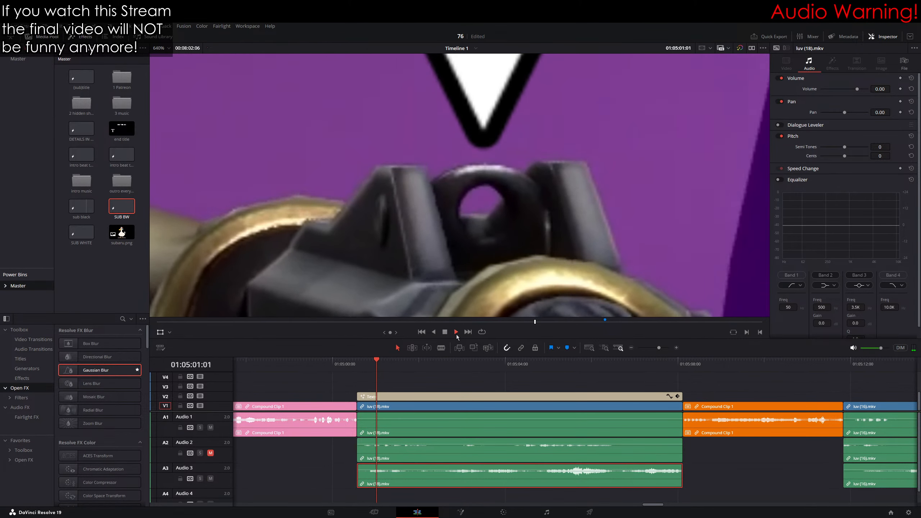
pyautogui.press('space')
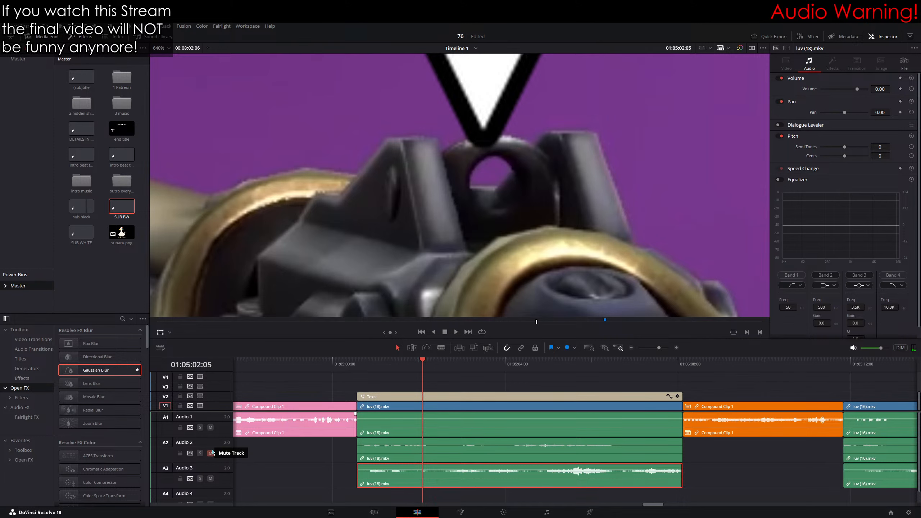
pyautogui.click(211, 453)
pyautogui.click(357, 362)
# Step: Check the Audio 1 clip of luv (18).mkv and the neighbouring pink compound clip's video and audio by selecting them separately
pyautogui.click(314, 484)
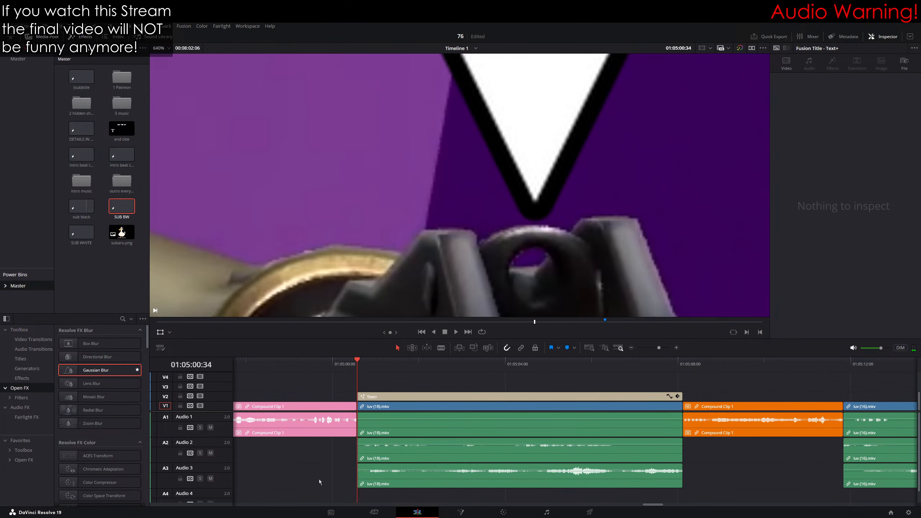
pyautogui.click(399, 436)
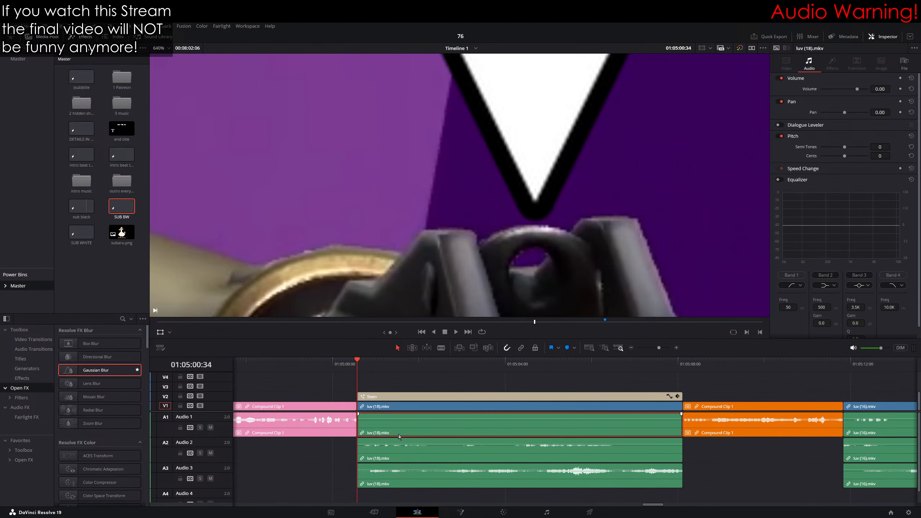
pyautogui.click(294, 463)
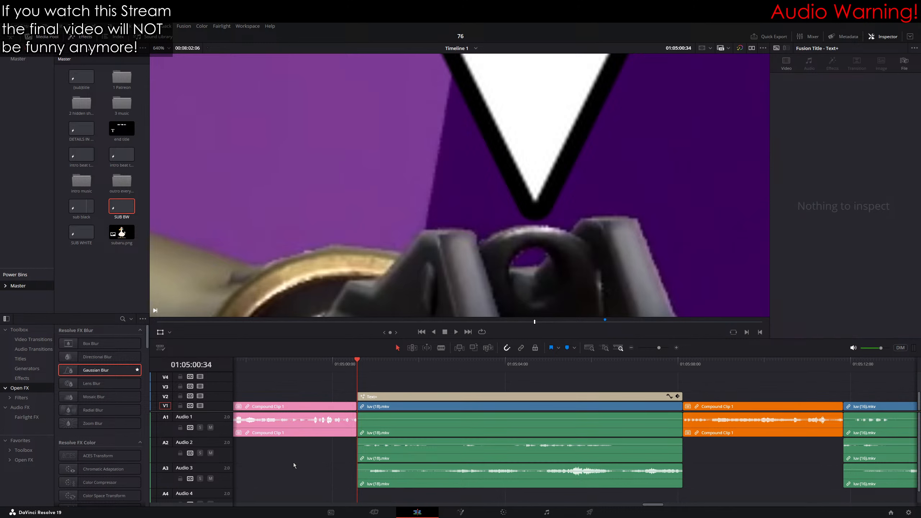
pyautogui.click(313, 408)
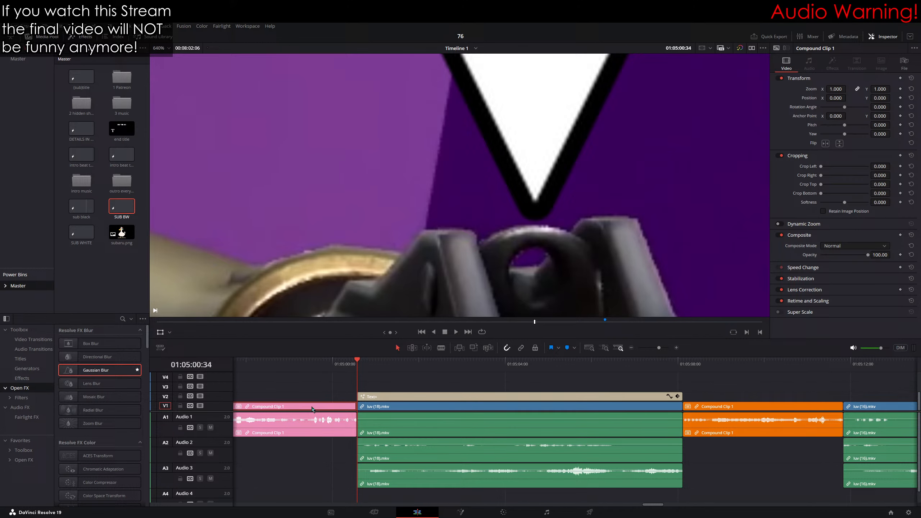
pyautogui.click(305, 434)
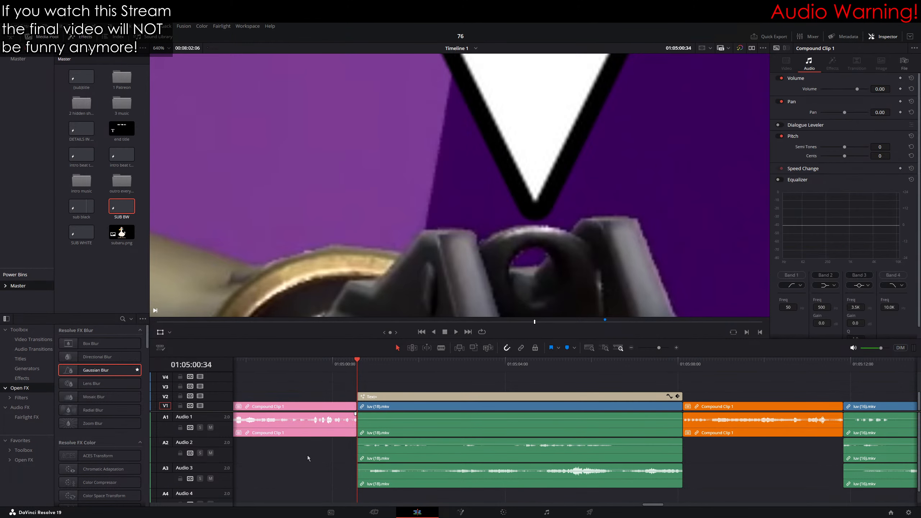
pyautogui.click(380, 388)
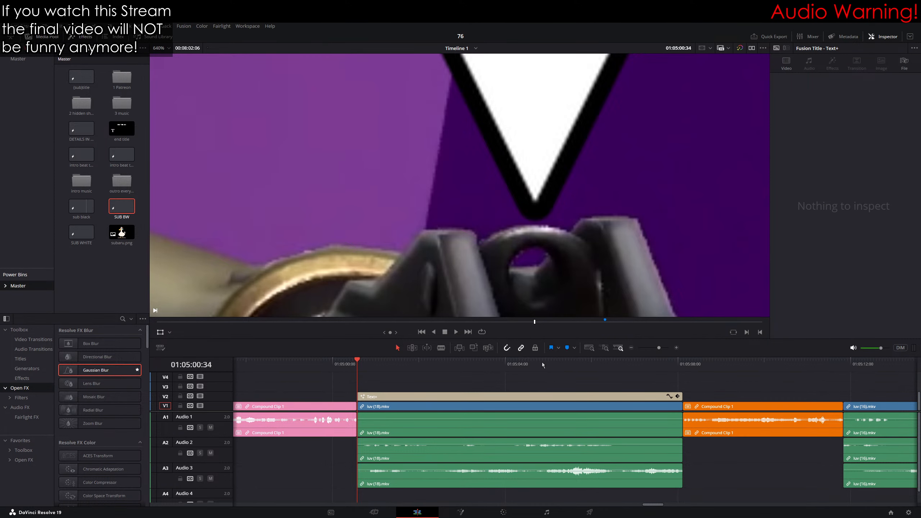
# Step: Return to the V2 title's last position keyframe and add another at 01:05:00:53 with X 508.859, Y 73.272
pyautogui.click(435, 396)
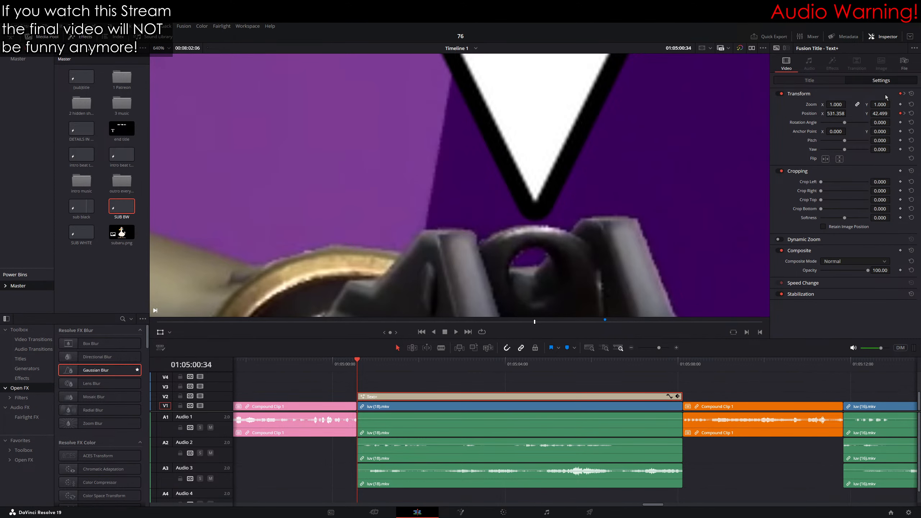
pyautogui.click(906, 114)
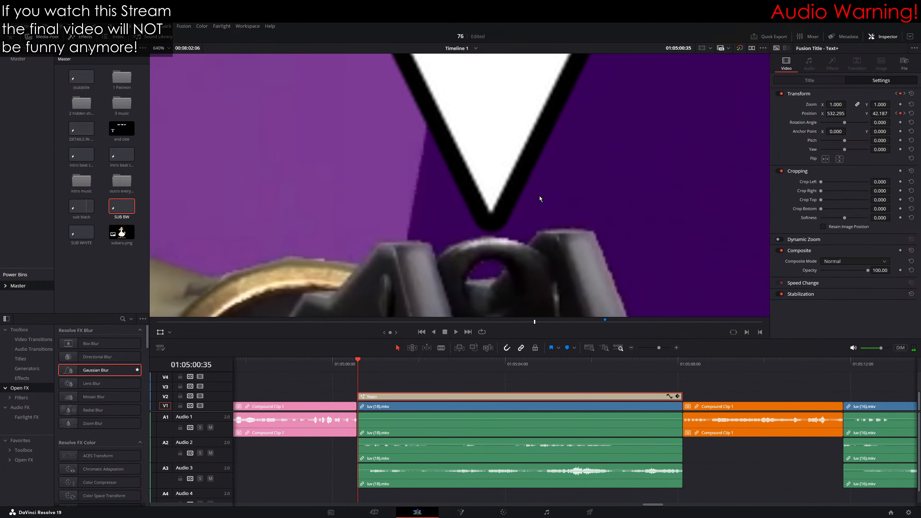
pyautogui.click(417, 362)
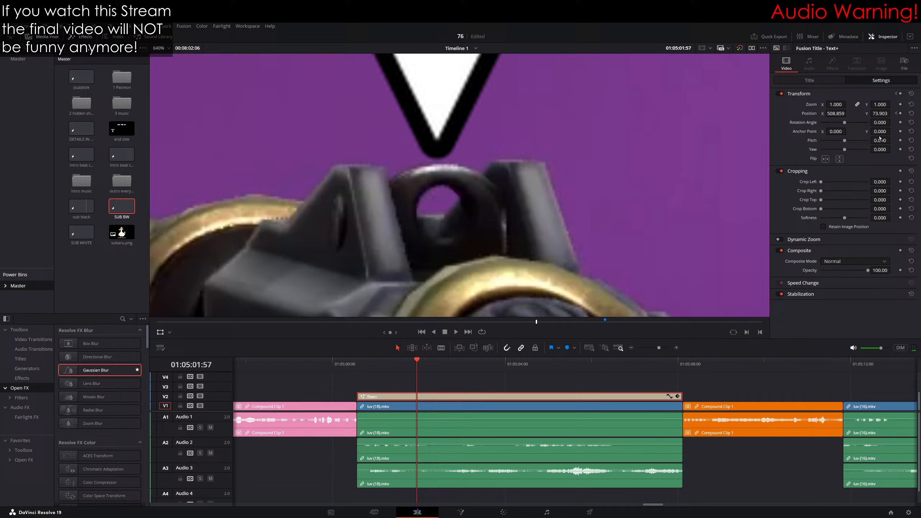
pyautogui.click(896, 114)
pyautogui.scroll(5, 521, 214)
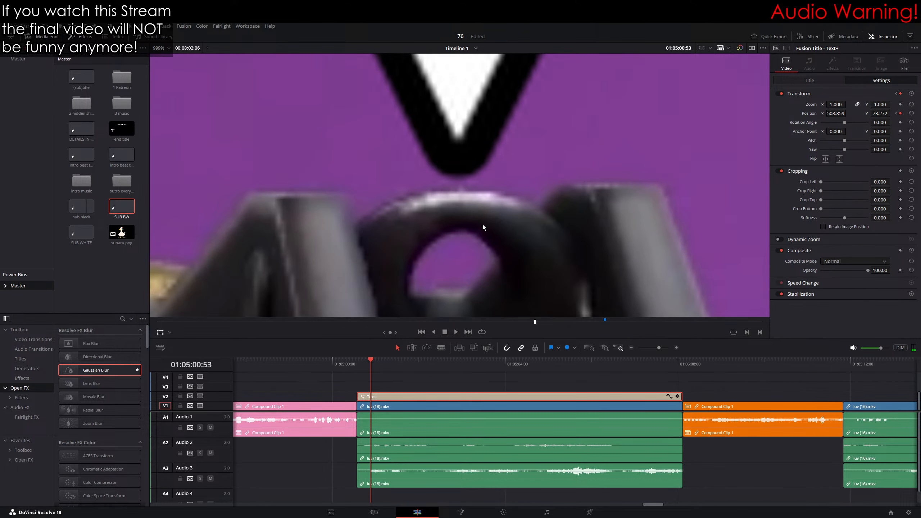
# Step: Keyframe the V2 title's position frame by frame along the gun sight up to 01:05:00:58, reaching X 508.859, Y 69.405
pyautogui.press('Right')
pyautogui.press('Right')
pyautogui.press('Right')
pyautogui.press('Right')
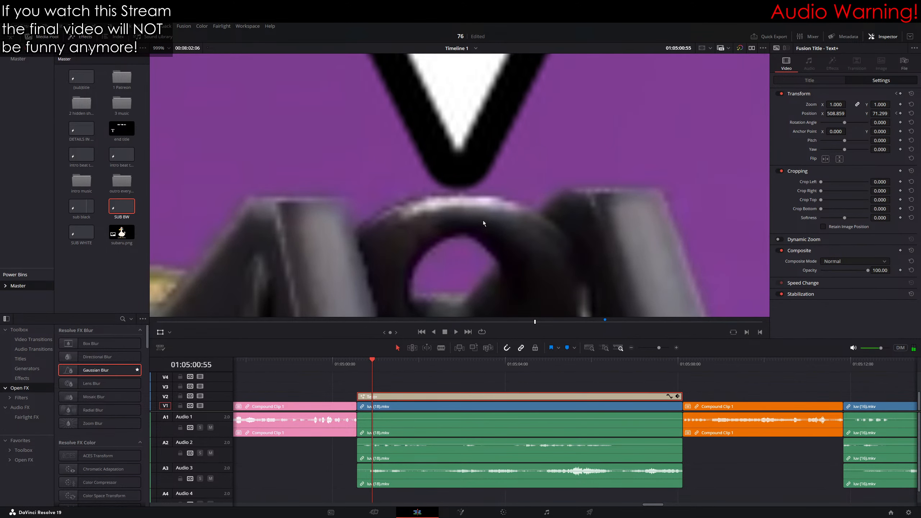
pyautogui.press('Right')
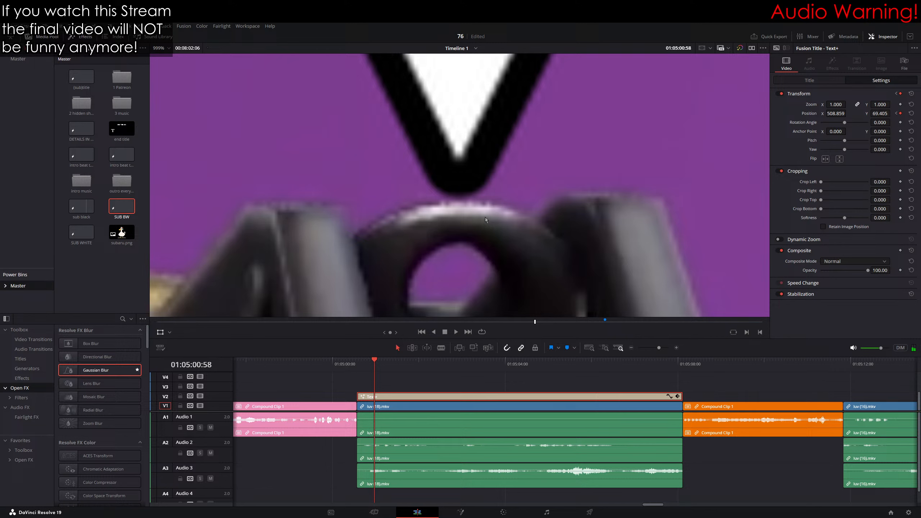
# Step: Give the timeline's video tracks more height and track the title to the gun sight up to 01:05:01:02, reaching X 509.175, Y 67.748
pyautogui.moveTo(225, 413); pyautogui.dragTo(223, 451)
pyautogui.press('Right')
pyautogui.press('Right')
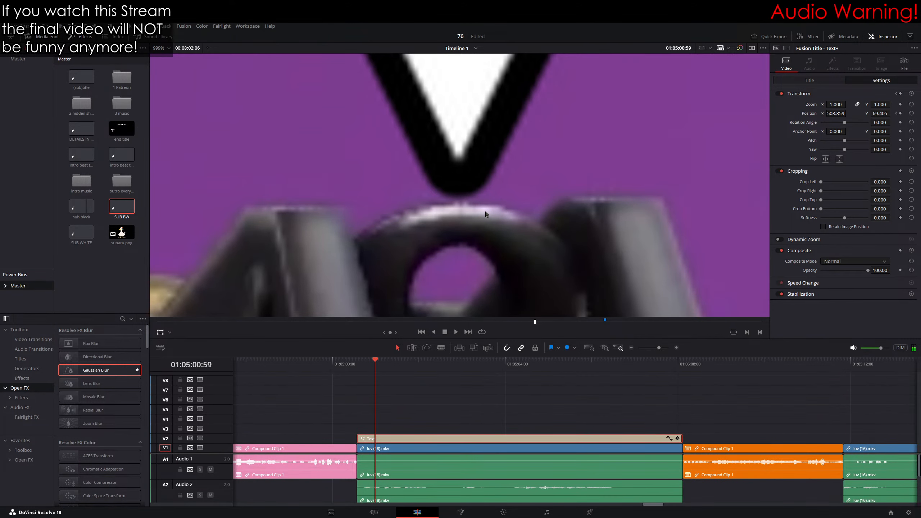
pyautogui.press('Right')
pyautogui.press('Right')
pyautogui.press('Right')
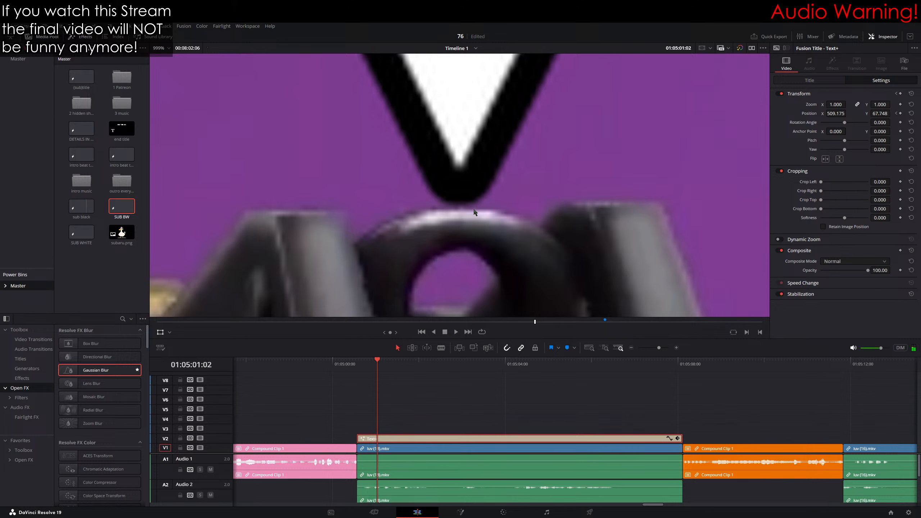
# Step: Adjust the title's position keyframes frame by frame to follow the sight up to 01:05:01:11, reaching X 506.650, Y 60.962
pyautogui.press('Right')
pyautogui.press('Right')
pyautogui.press('Right')
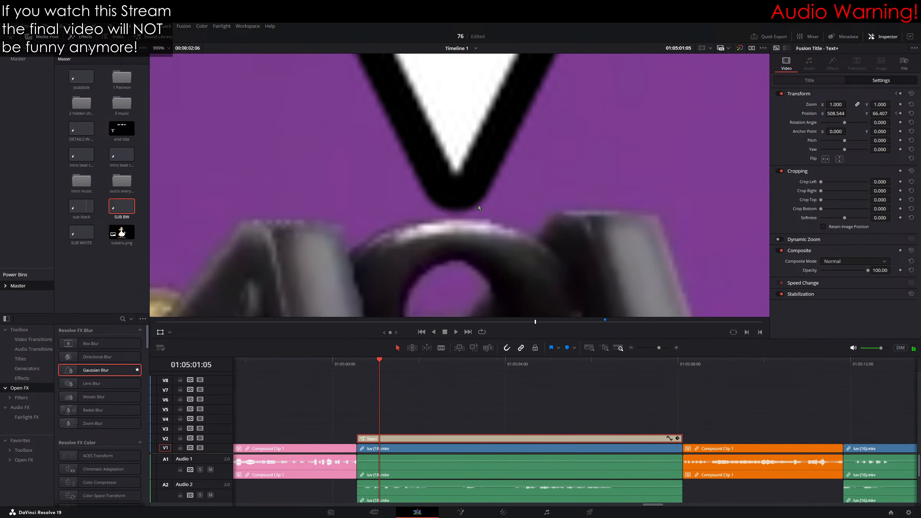
pyautogui.press('Right')
pyautogui.press('Right')
pyautogui.press('Right')
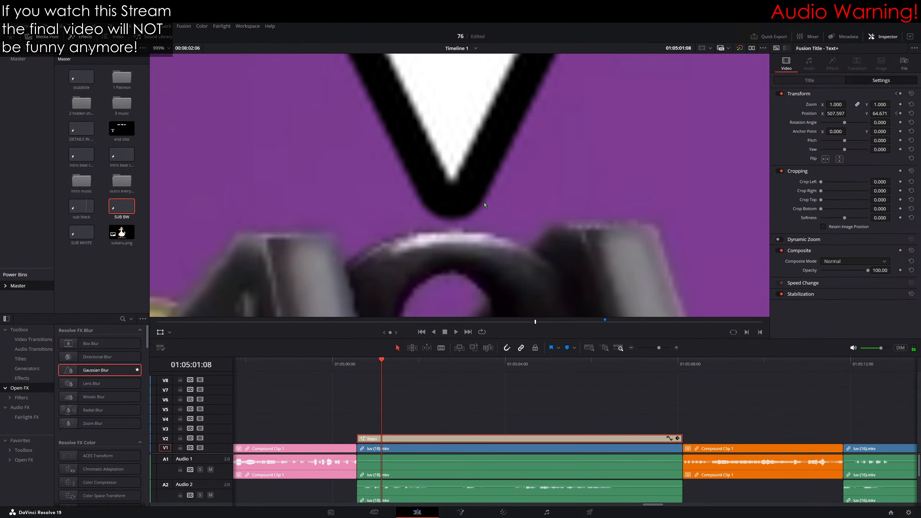
pyautogui.press('Right')
pyautogui.press('Right')
pyautogui.press('Right')
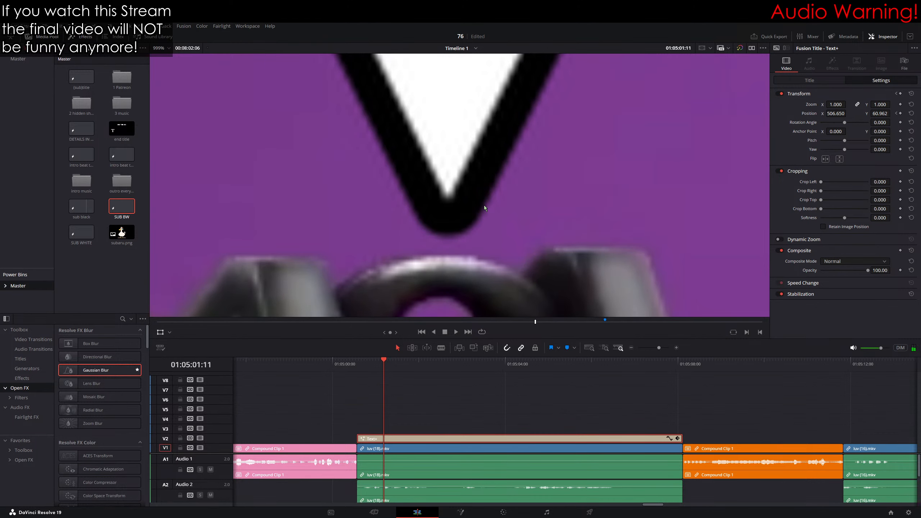
# Step: Keyframe the title's position over the gun sight up to 01:05:01:17, reaching X 501.363, Y 56.858
pyautogui.press('Right')
pyautogui.press('Right')
pyautogui.press('Right')
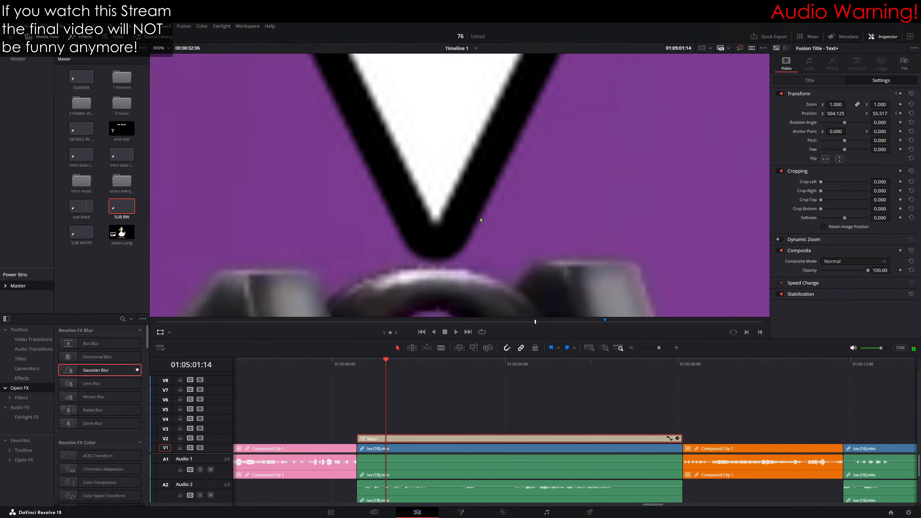
pyautogui.press('Right')
pyautogui.press('Right')
pyautogui.press('Right')
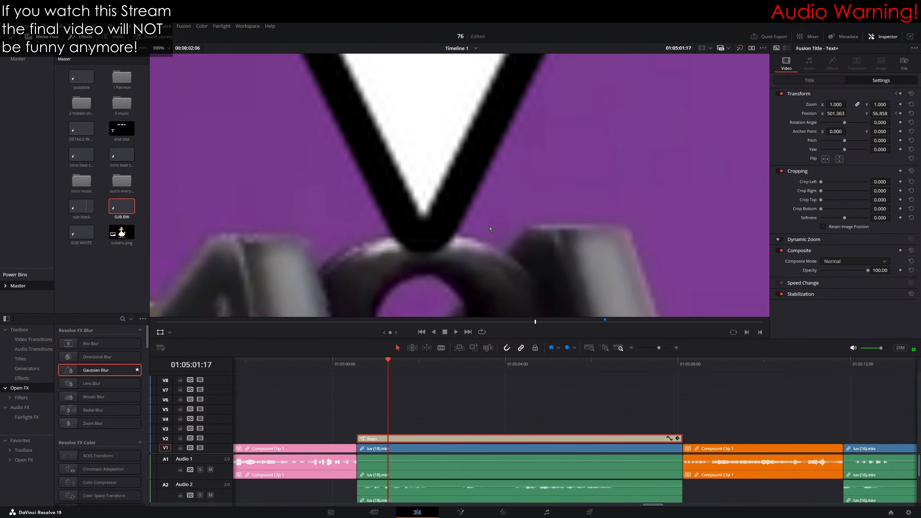
# Step: Move the title with the rising gun sight on each frame from 01:05:01:18 to 01:05:01:22, ending at X 509.648, Y 73.272
pyautogui.moveTo(468, 227)
pyautogui.mouseDown()
pyautogui.moveTo(466, 210)
pyautogui.moveTo(424, 218)
pyautogui.mouseUp()
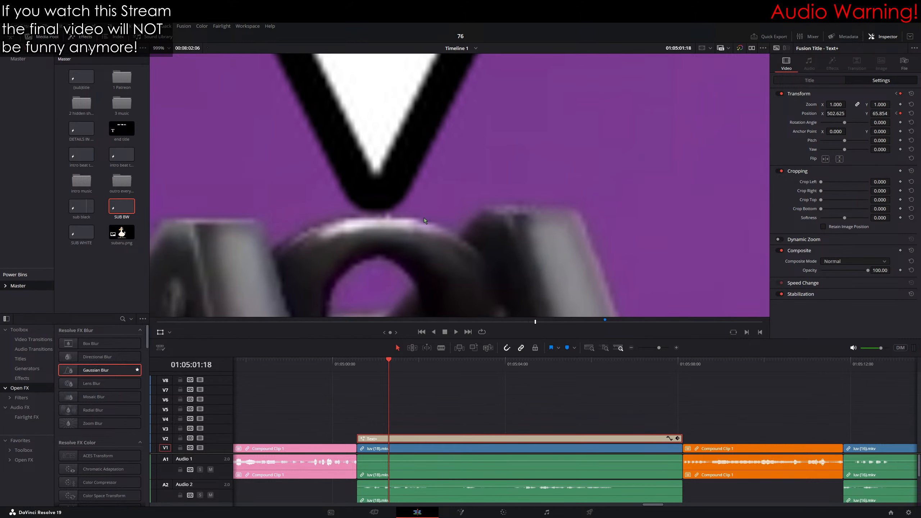
pyautogui.press('Right')
pyautogui.moveTo(423, 181); pyautogui.dragTo(444, 167)
pyautogui.press('Right')
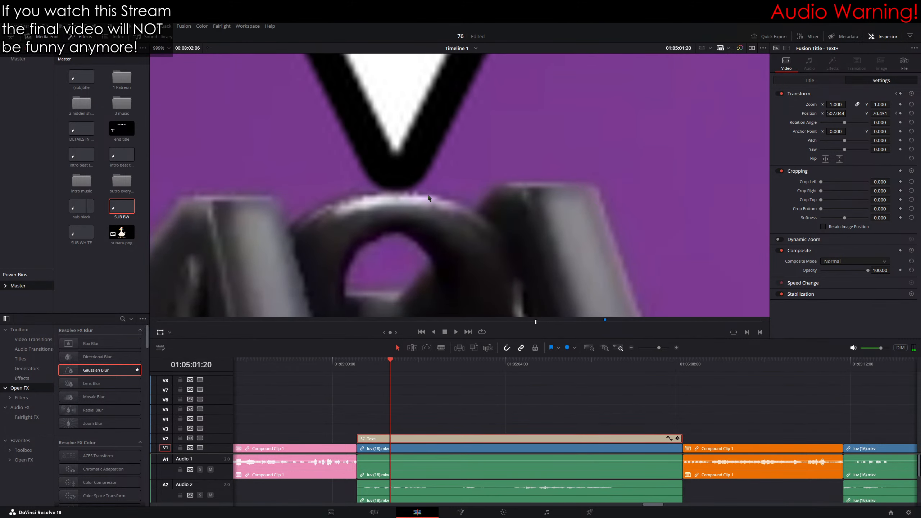
pyautogui.moveTo(424, 206); pyautogui.dragTo(428, 193)
pyautogui.press('Right')
pyautogui.press('Right')
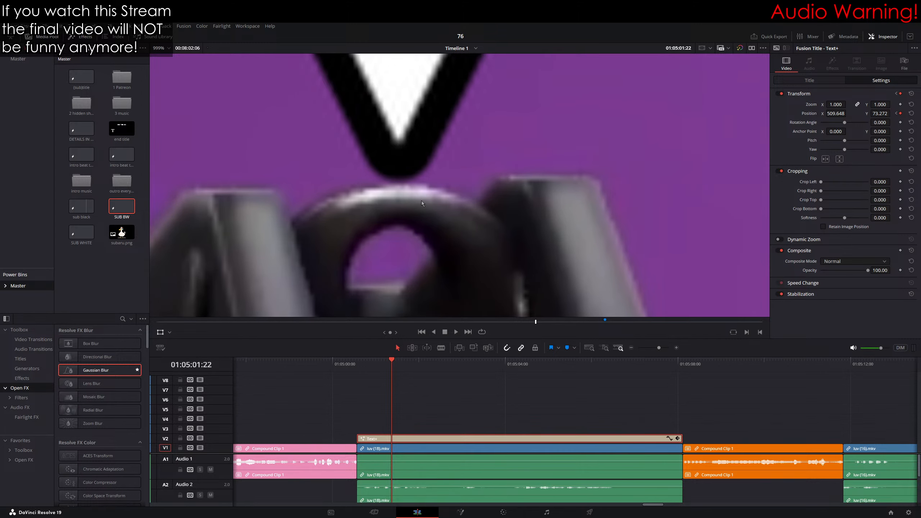
# Step: Lower the title with the gun sight frame by frame from 01:05:01:23 to 01:05:01:29, ending at X 508.386, Y 65.460
pyautogui.moveTo(393, 186); pyautogui.dragTo(388, 192)
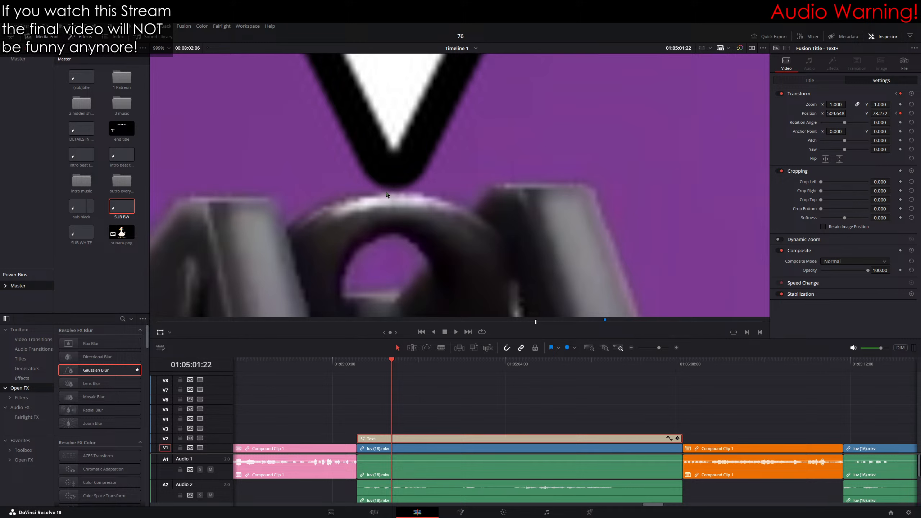
pyautogui.press('Right')
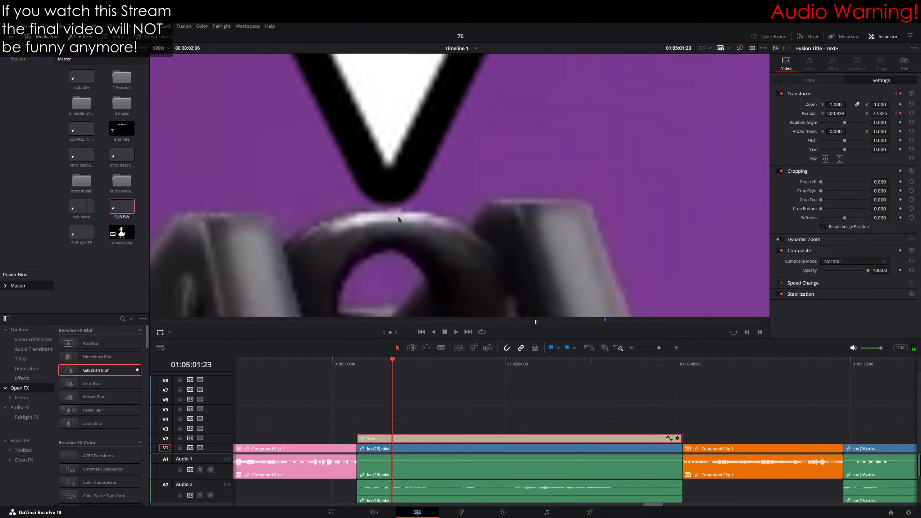
pyautogui.press('Right')
pyautogui.press('Right')
pyautogui.press('Right')
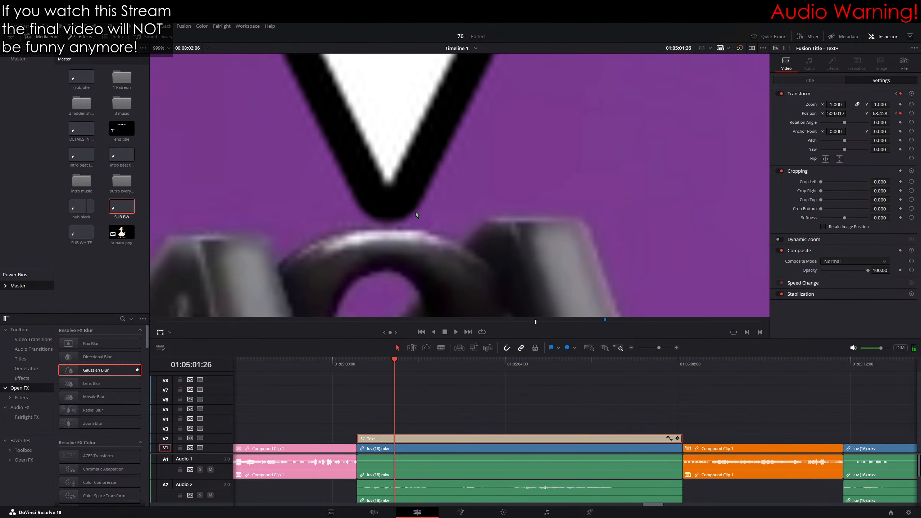
pyautogui.press('Right')
pyautogui.press('Right')
pyautogui.press('Right')
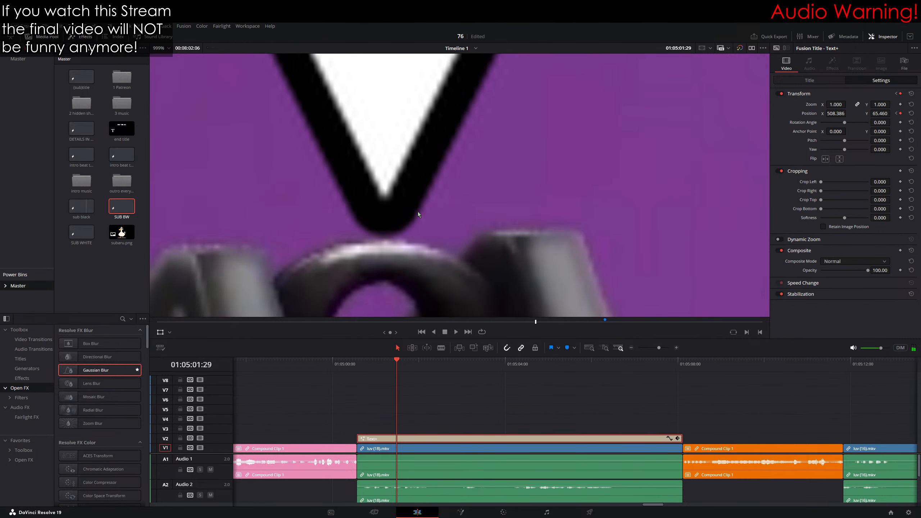
# Step: Keyframe the title's position down with the gun sight up to 01:05:01:37, reaching X 506.808, Y 58.752
pyautogui.press('Right')
pyautogui.press('Right')
pyautogui.press('Right')
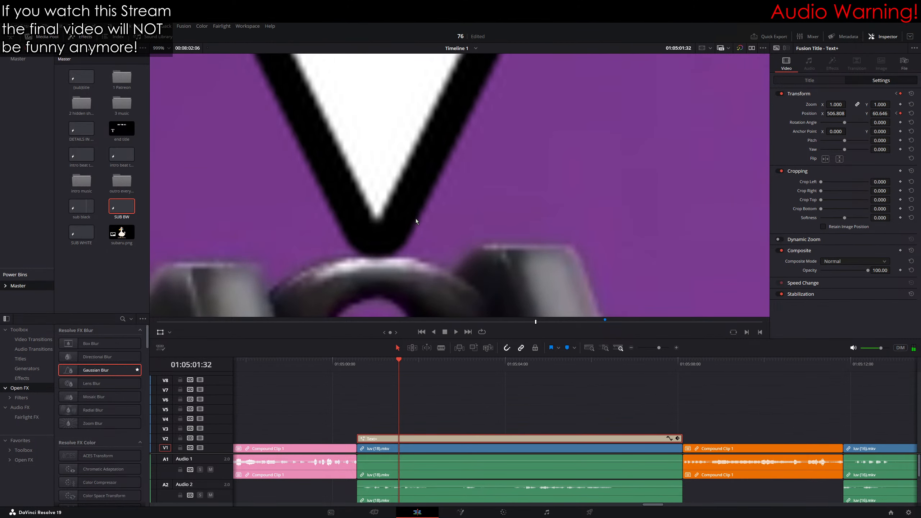
pyautogui.press('Right')
pyautogui.press('Right')
pyautogui.press('Right')
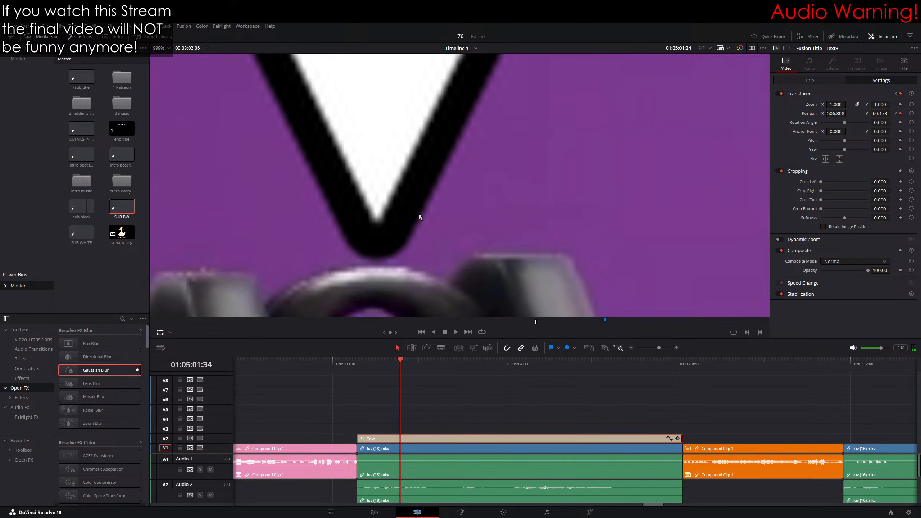
pyautogui.press('Right')
pyautogui.press('Right')
pyautogui.press('Right')
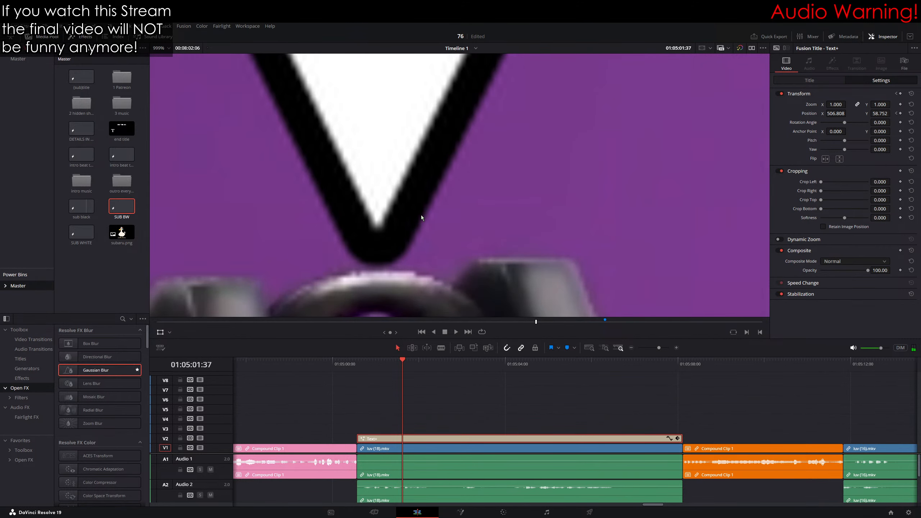
# Step: Raise the title with the gun sight frame by frame up to 01:05:01:44, ending at X 510.595, Y 68.380
pyautogui.press('Right')
pyautogui.press('Right')
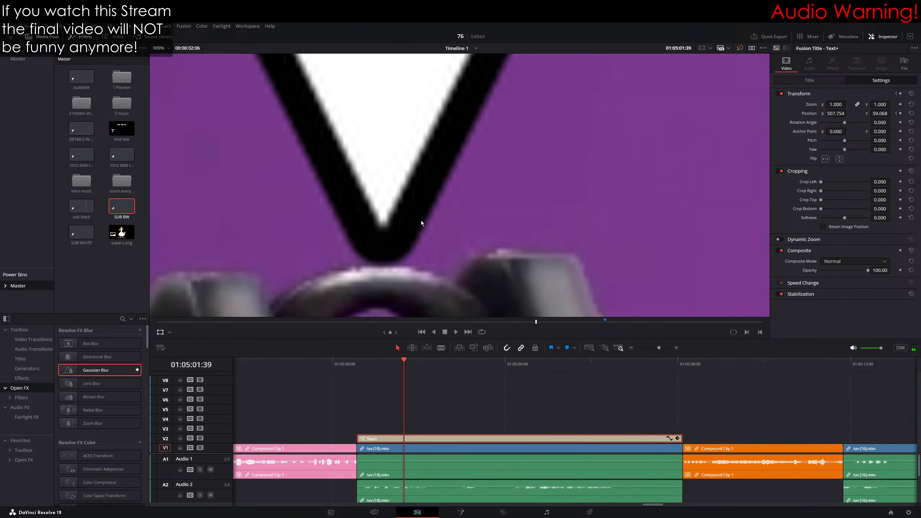
pyautogui.press('Right')
pyautogui.press('Right')
pyautogui.press('Right')
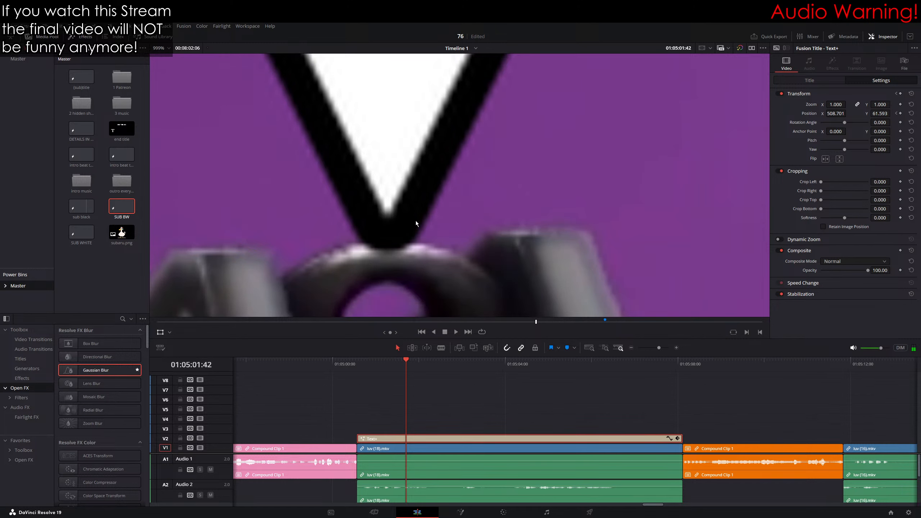
pyautogui.press('Right')
pyautogui.press('Right')
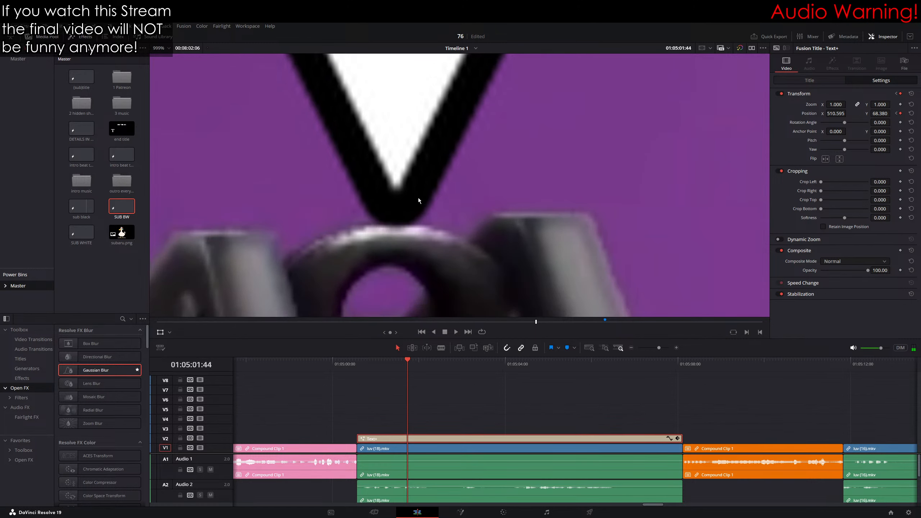
# Step: Keep the title aligned just above the gun sight on each frame up to 01:05:01:51, reaching X 511.306, Y 78.244
pyautogui.press('Right')
pyautogui.press('Right')
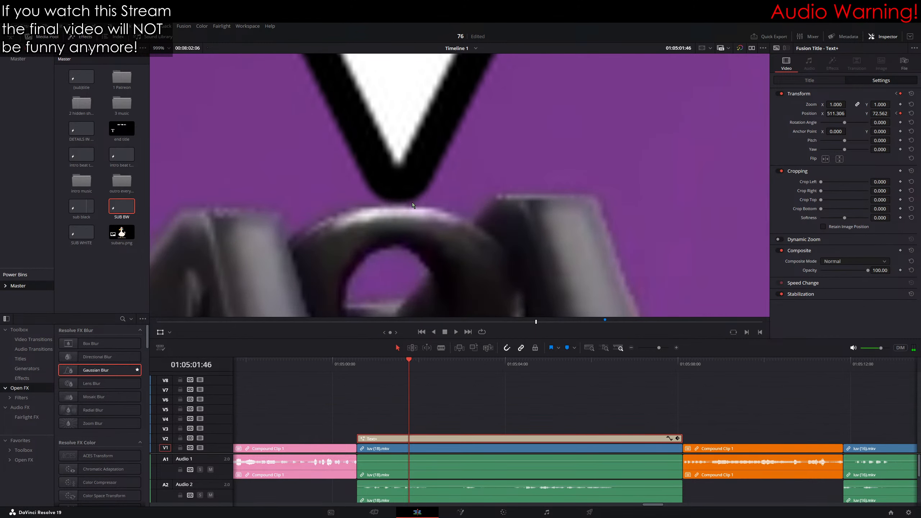
pyautogui.press('Right')
pyautogui.press('Right')
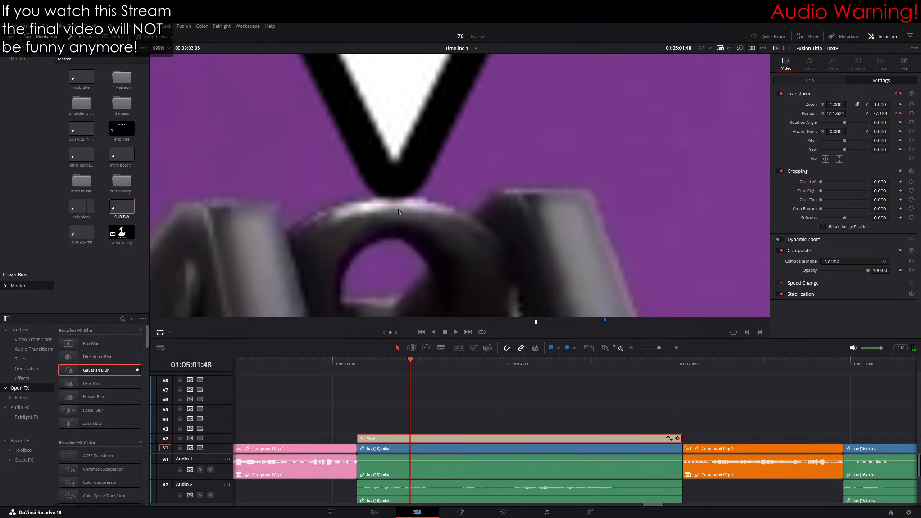
pyautogui.press('Right')
pyautogui.press('Right')
pyautogui.press('Right')
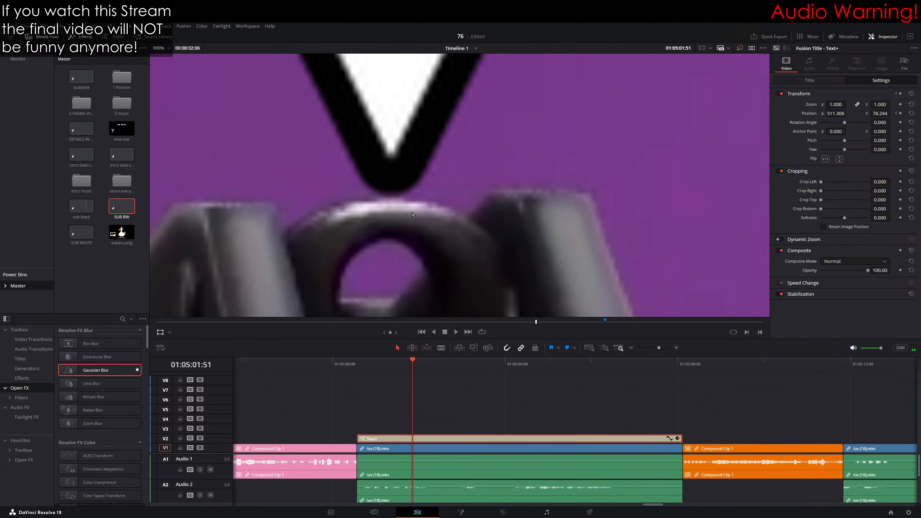
# Step: Keyframe the title's position to follow the gun sight downward up to 01:05:02:00, reaching X 512.252, Y 68.143
pyautogui.press('Right')
pyautogui.press('Right')
pyautogui.press('Right')
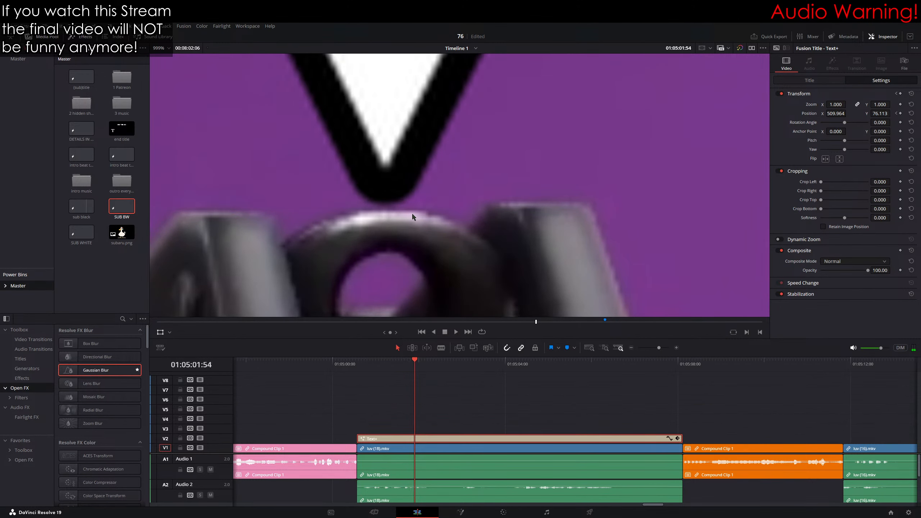
pyautogui.press('Right')
pyautogui.press('Right')
pyautogui.press('Right')
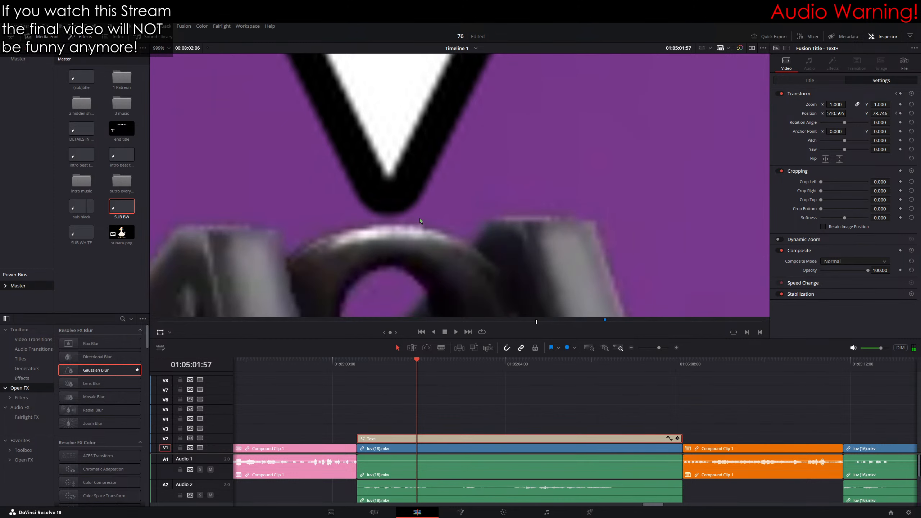
pyautogui.press('Right')
pyautogui.press('Right')
pyautogui.press('Right')
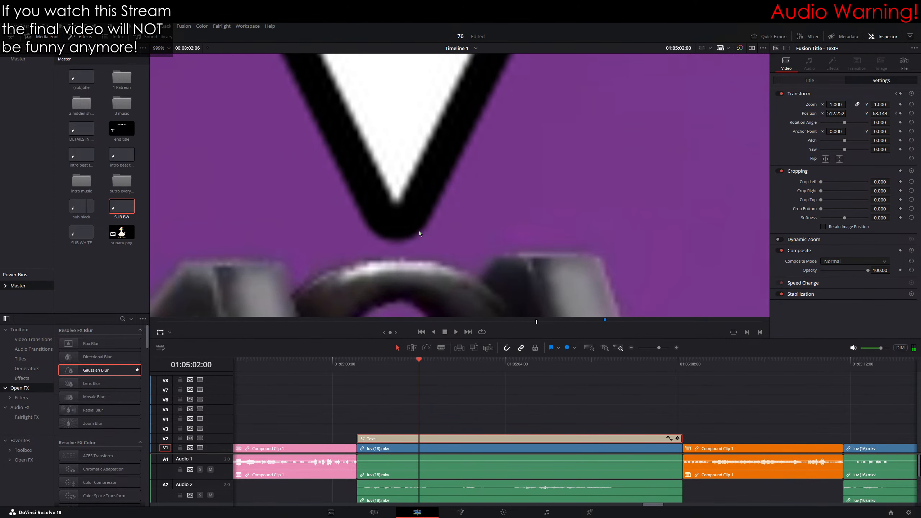
# Step: Track the title to the gun sight on each frame from 01:05:02:01 to 01:05:02:07, ending at X 514.541, Y 81.242
pyautogui.press('Right')
pyautogui.press('Right')
pyautogui.press('Right')
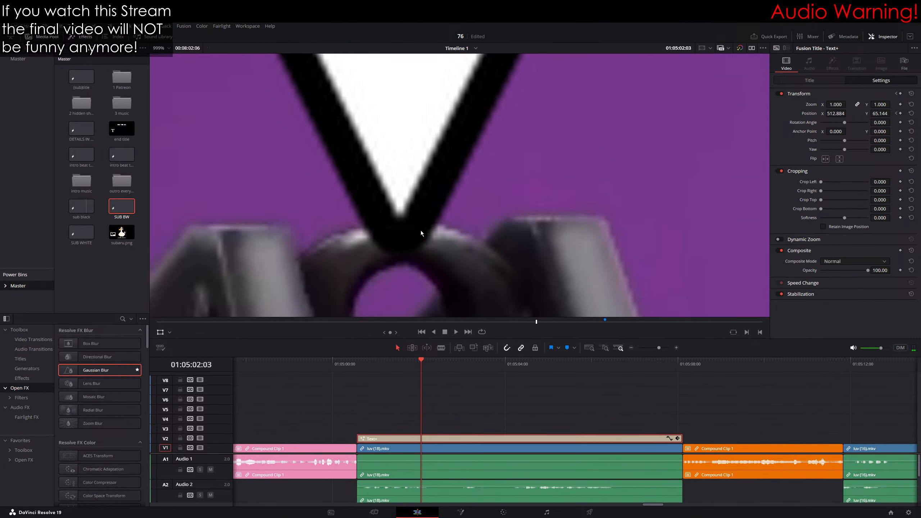
pyautogui.press('Right')
pyautogui.press('Right')
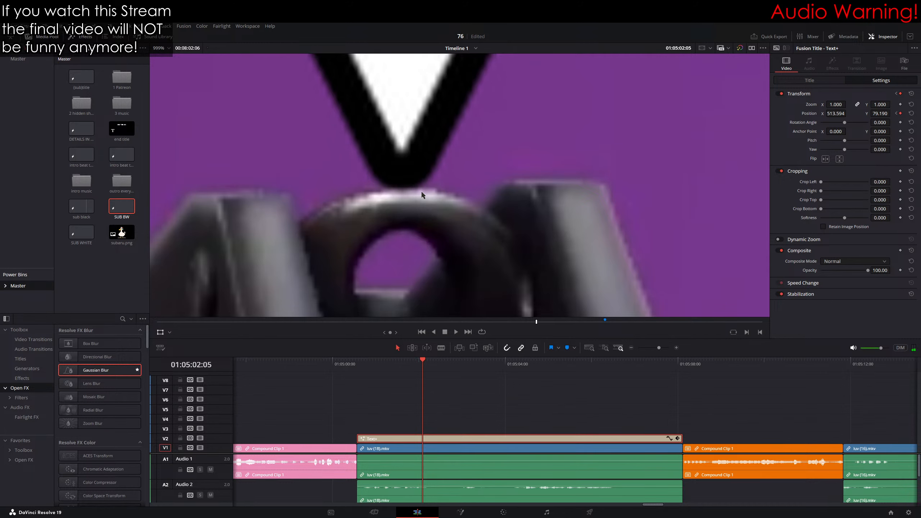
pyautogui.press('Right')
pyautogui.press('Right')
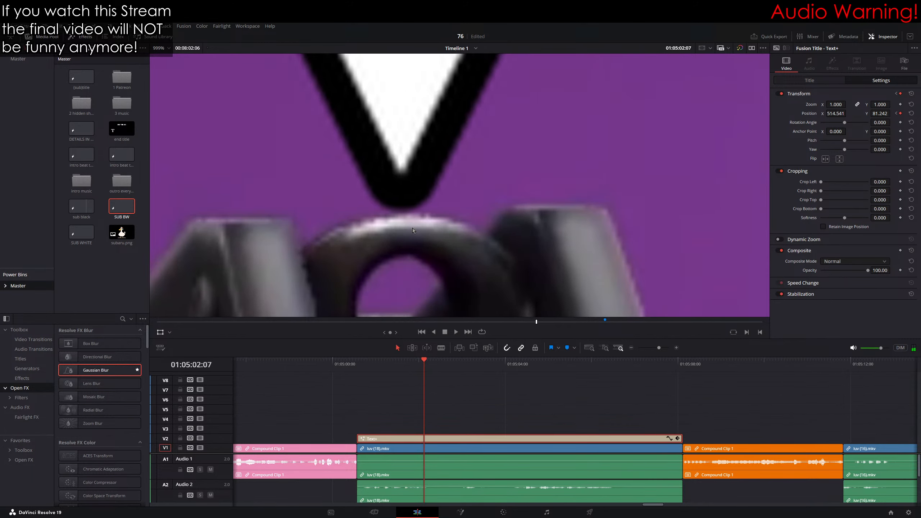
# Step: Keyframe the title's position along the gun sight through 01:05:02:14, ending at X 520.617, Y 72.878, and advance to 01:05:02:15
pyautogui.press('Right')
pyautogui.press('Right')
pyautogui.press('Right')
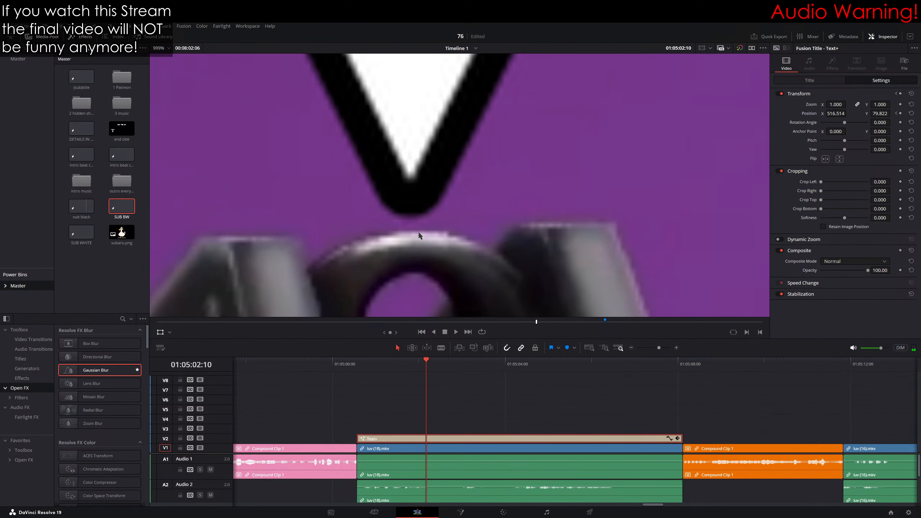
pyautogui.press('Right')
pyautogui.press('Right')
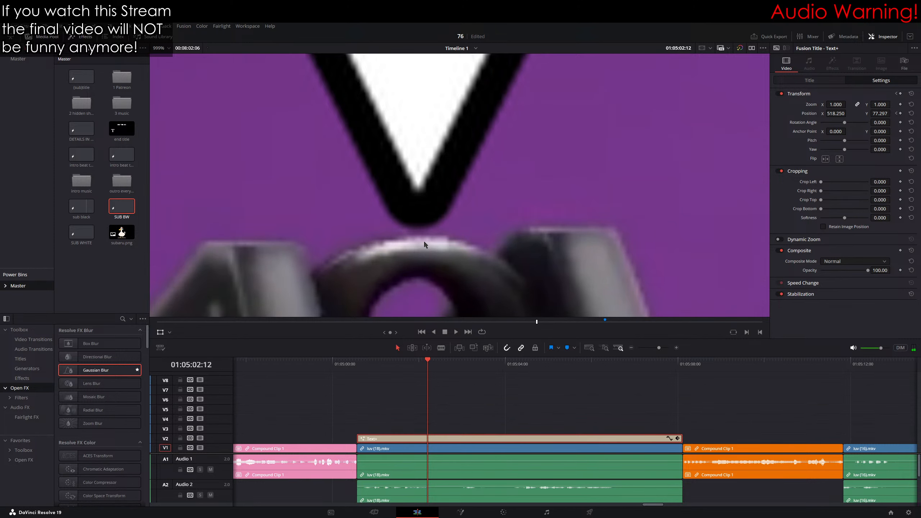
pyautogui.press('Right')
pyautogui.press('Right')
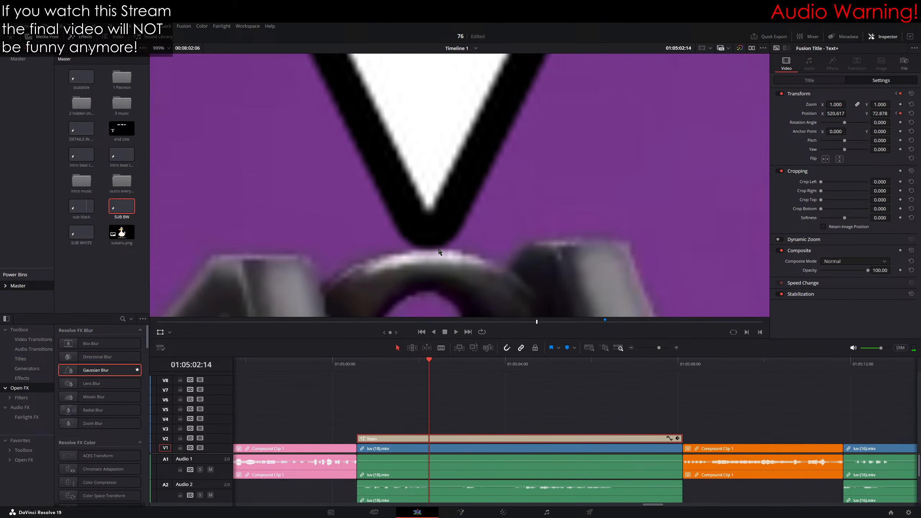
pyautogui.press('Right')
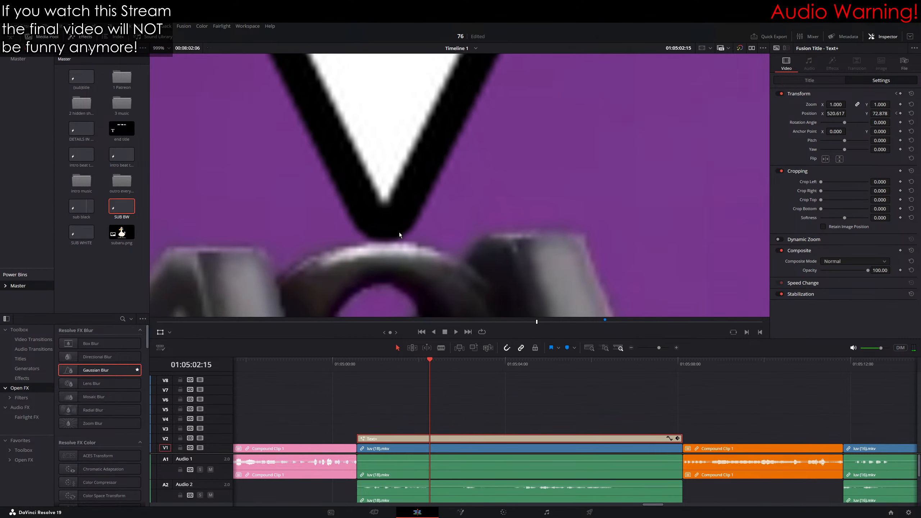
# Step: Track the title to the gun sight through 01:05:02:38, ending with a position keyframe at X 512.647, Y 78.322
pyautogui.press('Right')
pyautogui.moveTo(405, 238); pyautogui.dragTo(412, 208)
pyautogui.press('Right')
pyautogui.press('Right')
pyautogui.press('Right')
pyautogui.press('Right')
pyautogui.press('Right')
pyautogui.press('Right')
pyautogui.press('Right')
pyautogui.press('Right')
pyautogui.press('Right')
pyautogui.press('Right')
pyautogui.press('Right')
pyautogui.press('Right')
pyautogui.press('Right')
pyautogui.press('Right')
pyautogui.press('Right')
pyautogui.press('Right')
pyautogui.press('Right')
pyautogui.press('Right')
pyautogui.press('Right')
pyautogui.press('Right')
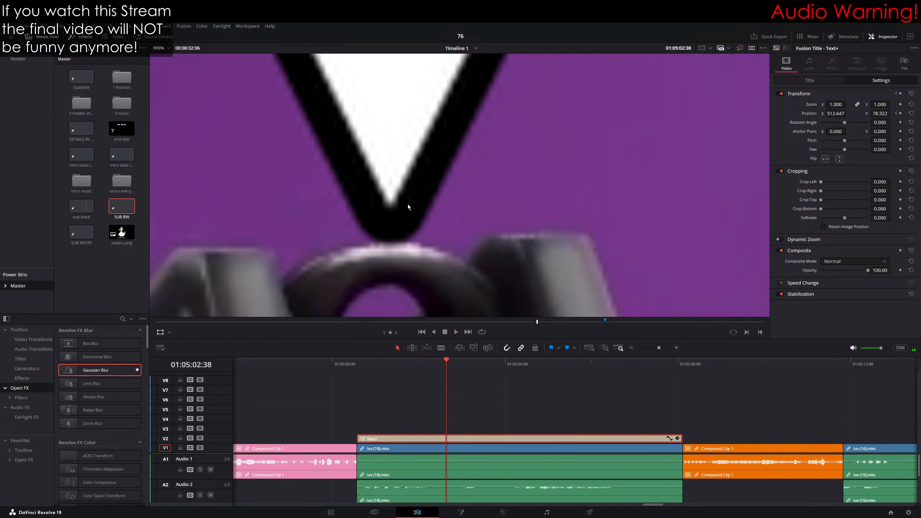
pyautogui.click(902, 114)
pyautogui.press('Right')
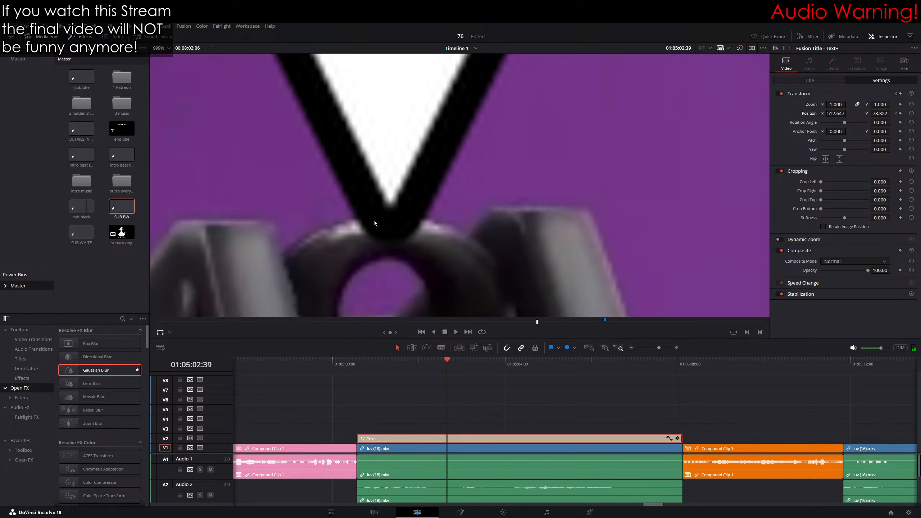
# Step: Keyframe the title's position to follow the gun sight through 01:05:03:04, ending at X 507.912, Y 83.767
pyautogui.moveTo(375, 220); pyautogui.dragTo(374, 203)
pyautogui.press('Right')
pyautogui.moveTo(414, 231); pyautogui.dragTo(443, 224)
pyautogui.press('Right')
pyautogui.press('Right')
pyautogui.press('Right')
pyautogui.press('Right')
pyautogui.press('Right')
pyautogui.press('Right')
pyautogui.press('Right')
pyautogui.press('Right')
pyautogui.press('Right')
pyautogui.press('Right')
pyautogui.press('Right')
pyautogui.press('Right')
pyautogui.press('Right')
pyautogui.press('Right')
pyautogui.press('Right')
pyautogui.press('Right')
pyautogui.press('Right')
pyautogui.press('Right')
pyautogui.press('Right')
pyautogui.press('Right')
pyautogui.press('Right')
pyautogui.press('Right')
pyautogui.press('Right')
pyautogui.press('Right')
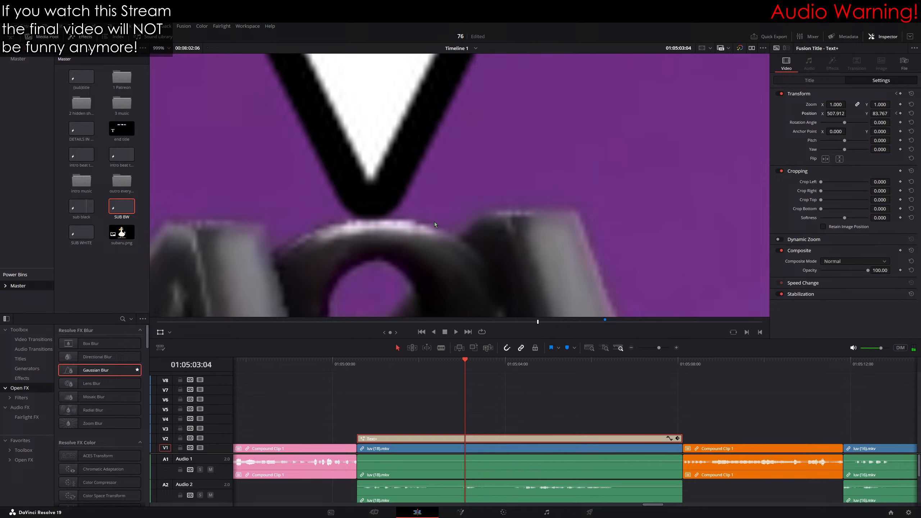
# Step: Keep the title aligned just above the gun sight on each frame up to 01:05:03:16, reaching X 517.224, Y 70.116
pyautogui.press('Right')
pyautogui.moveTo(399, 215); pyautogui.dragTo(419, 254)
pyautogui.press('Right')
pyautogui.press('Right')
pyautogui.press('Right')
pyautogui.press('Right')
pyautogui.press('Right')
pyautogui.press('Right')
pyautogui.press('Right')
pyautogui.press('Right')
pyautogui.press('Right')
pyautogui.press('Right')
pyautogui.press('Right')
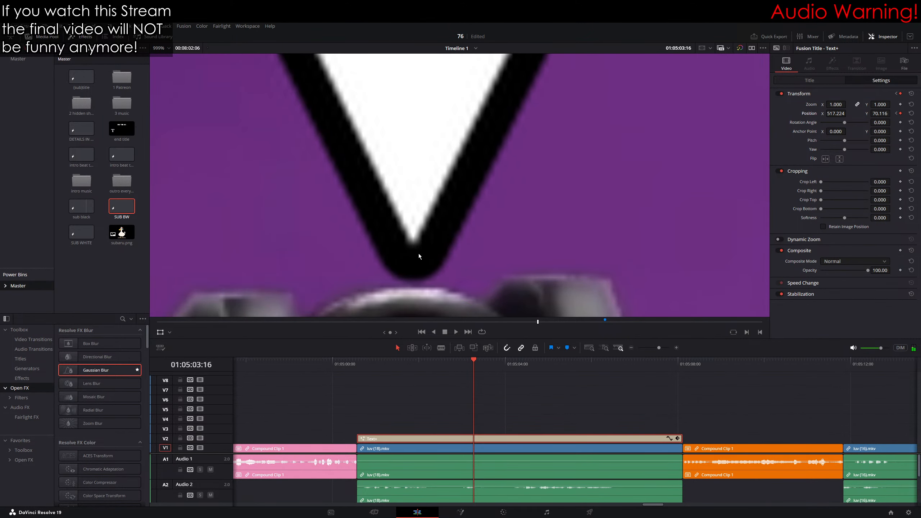
# Step: Track the title along the gun sight frame by frame up to 01:05:03:30, ending at X 510.359, Y 74.771
pyautogui.press('Right')
pyautogui.press('Right')
pyautogui.moveTo(423, 222)
pyautogui.mouseDown()
pyautogui.moveTo(351, 189)
pyautogui.moveTo(428, 230)
pyautogui.moveTo(435, 224)
pyautogui.moveTo(436, 245)
pyautogui.moveTo(420, 242)
pyautogui.moveTo(421, 207)
pyautogui.mouseUp()
pyautogui.press('Right')
pyautogui.press('Right')
pyautogui.press('Right')
pyautogui.press('Right')
pyautogui.press('Right')
pyautogui.press('Right')
pyautogui.press('Right')
pyautogui.press('Right')
pyautogui.press('Right')
pyautogui.press('Right')
pyautogui.press('Right')
pyautogui.press('Right')
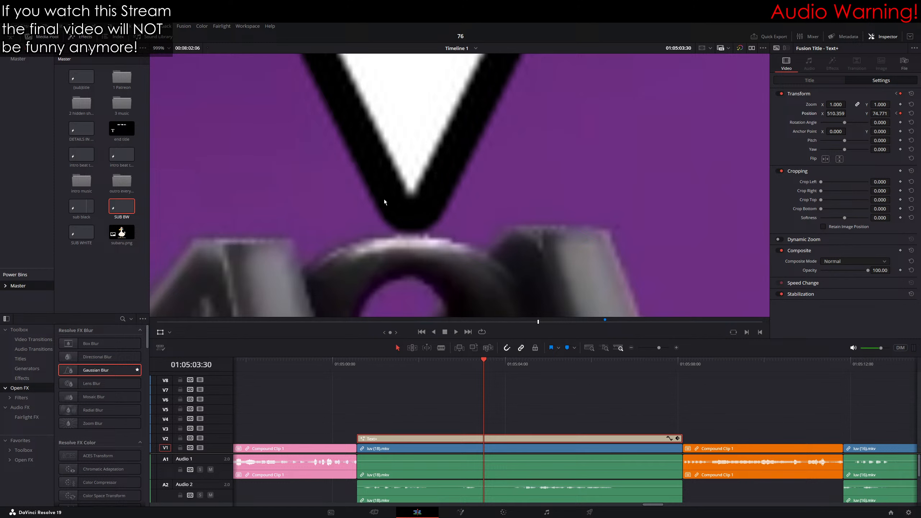
# Step: Keyframe the title's position above the gun sight through 01:05:03:36, reaching X 511.932, Y 73.102
pyautogui.moveTo(384, 199); pyautogui.dragTo(372, 213)
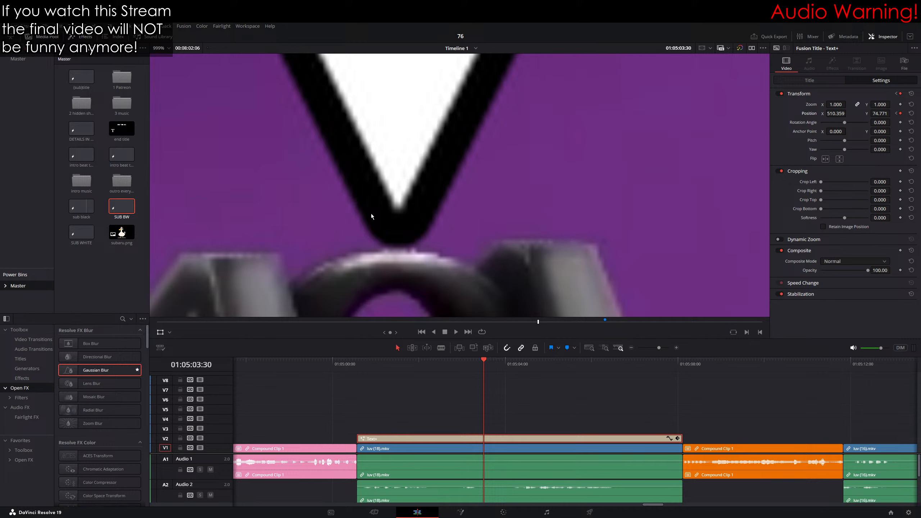
pyautogui.press('Right')
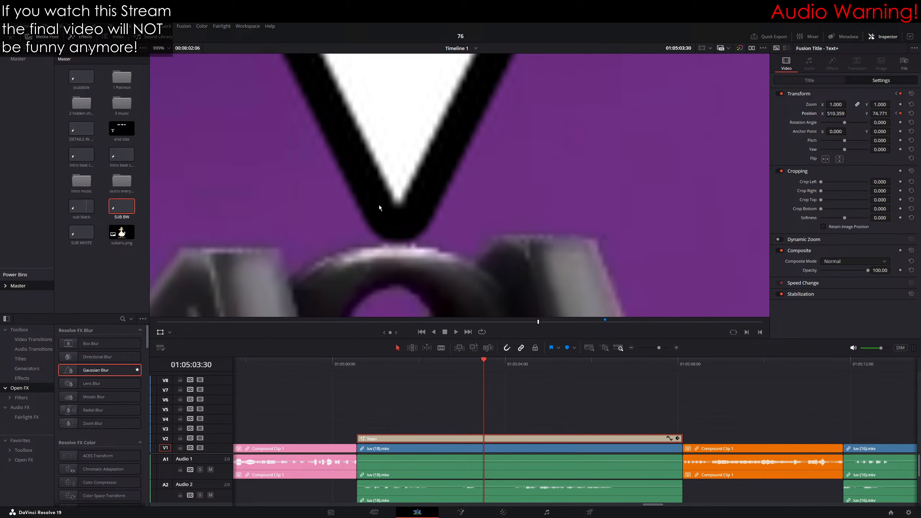
pyautogui.moveTo(403, 258)
pyautogui.mouseDown()
pyautogui.moveTo(401, 239)
pyautogui.moveTo(395, 253)
pyautogui.moveTo(412, 274)
pyautogui.mouseUp()
pyautogui.press('Right')
pyautogui.press('Right')
pyautogui.press('Right')
pyautogui.press('Right')
pyautogui.press('Right')
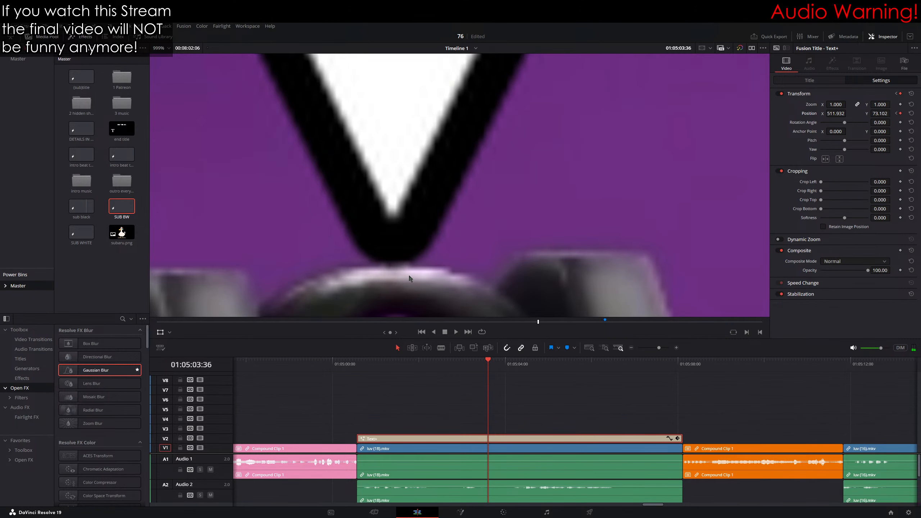
# Step: Adjust the title to the gun sight's movement on each frame up to 01:05:03:45, reaching X 508.099, Y 78.296
pyautogui.press('Right')
pyautogui.moveTo(391, 171); pyautogui.dragTo(393, 211)
pyautogui.press('Right')
pyautogui.press('Right')
pyautogui.press('Right')
pyautogui.press('Right')
pyautogui.press('Right')
pyautogui.press('Right')
pyautogui.press('Right')
pyautogui.press('Right')
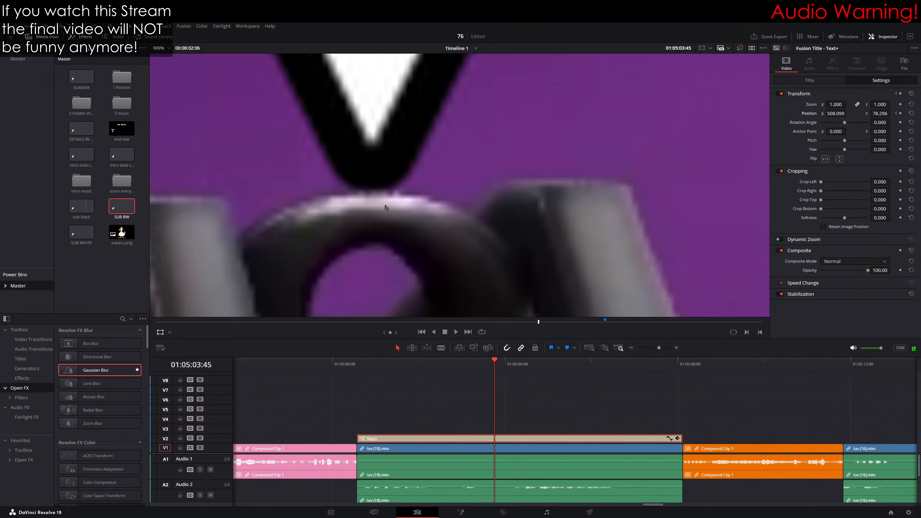
# Step: Fine-tune the title's position over the gun sight through 01:05:03:49, ending at X 508.408, Y 78.110
pyautogui.press('Right')
pyautogui.press('Left')
pyautogui.press('Right')
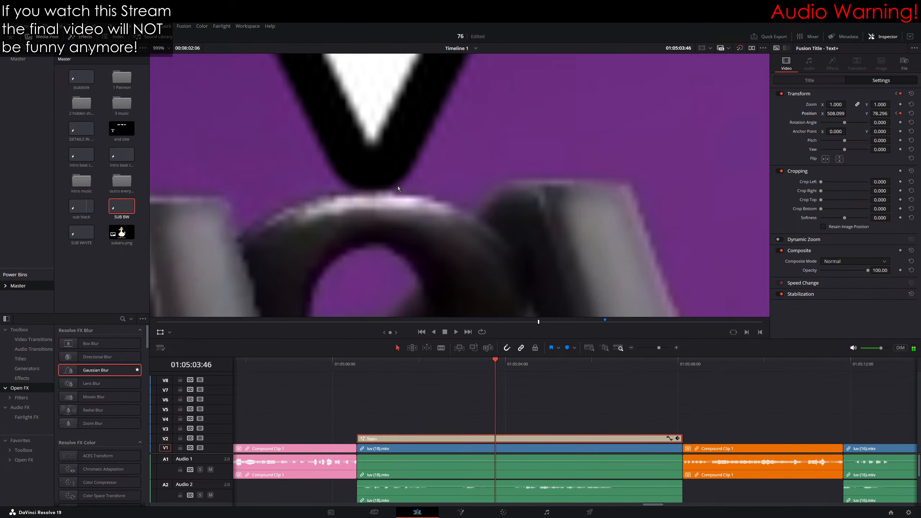
pyautogui.press('Right')
pyautogui.moveTo(397, 186); pyautogui.dragTo(398, 185)
pyautogui.press('Right')
pyautogui.press('Right')
pyautogui.press('Right')
pyautogui.press('Right')
pyautogui.press('Right')
pyautogui.press('Right')
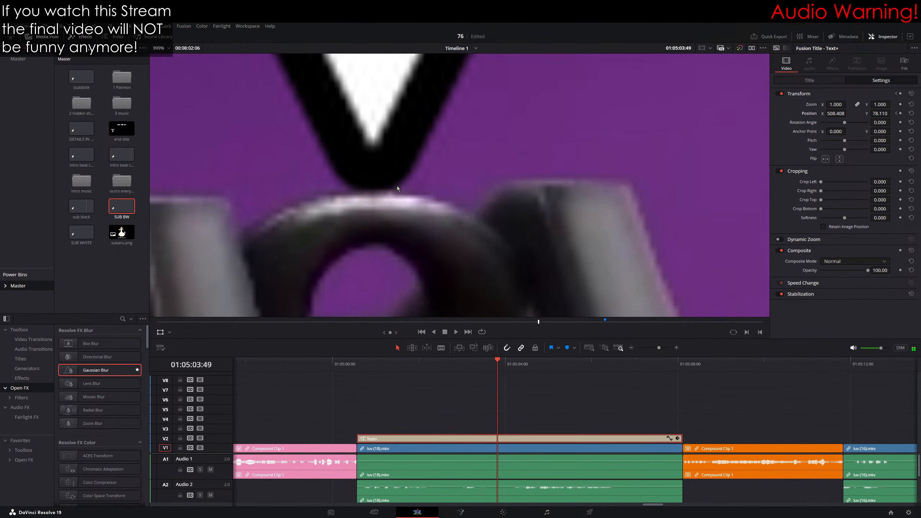
# Step: Continue keyframing the title onto the gun sight up to 01:05:03:57, with its position at X 509.026, Y 77.554
pyautogui.moveTo(400, 180); pyautogui.dragTo(403, 183)
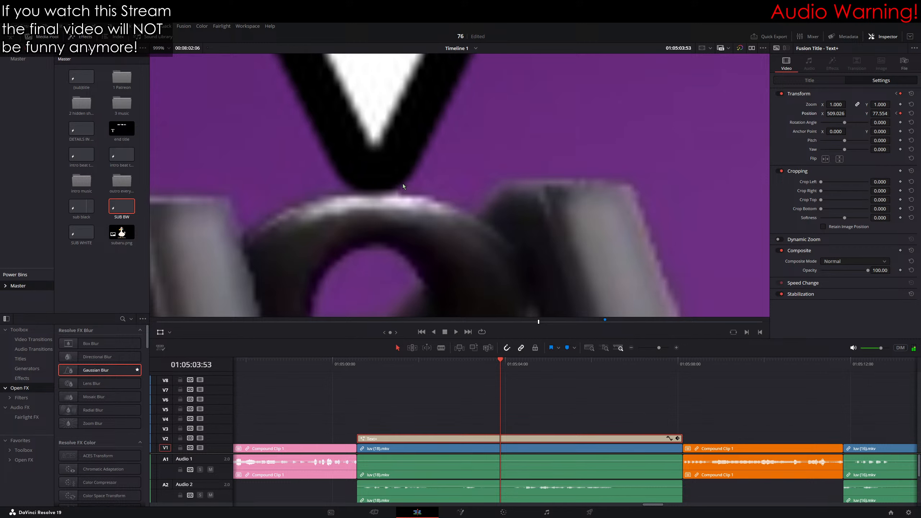
pyautogui.press('Right')
pyautogui.press('Right')
pyautogui.press('Right')
pyautogui.press('Right')
pyautogui.press('Right')
pyautogui.press('Right')
pyautogui.press('Right')
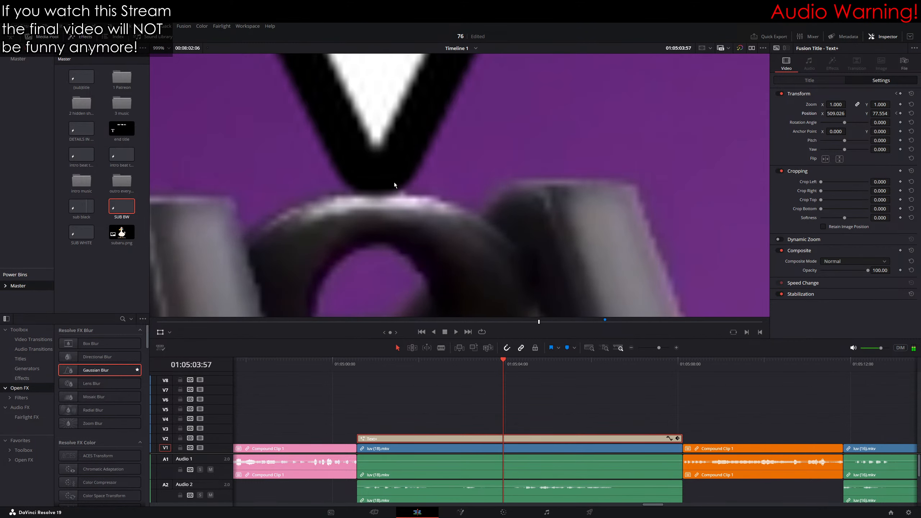
# Step: Track the title to the gun sight on each frame from 01:05:03:57 to 01:05:04:24, ending at X 512.179, Y 81.016
pyautogui.moveTo(395, 181); pyautogui.dragTo(430, 201)
pyautogui.press('Right')
pyautogui.press('Right')
pyautogui.press('Right')
pyautogui.press('Right')
pyautogui.press('Right')
pyautogui.press('Right')
pyautogui.press('Right')
pyautogui.press('Right')
pyautogui.press('Right')
pyautogui.press('Right')
pyautogui.press('Right')
pyautogui.press('Right')
pyautogui.press('Right')
pyautogui.press('Right')
pyautogui.press('Right')
pyautogui.press('Right')
pyautogui.press('Right')
pyautogui.press('Right')
pyautogui.press('Right')
pyautogui.press('Right')
pyautogui.press('Right')
pyautogui.press('Right')
pyautogui.press('Right')
pyautogui.press('Right')
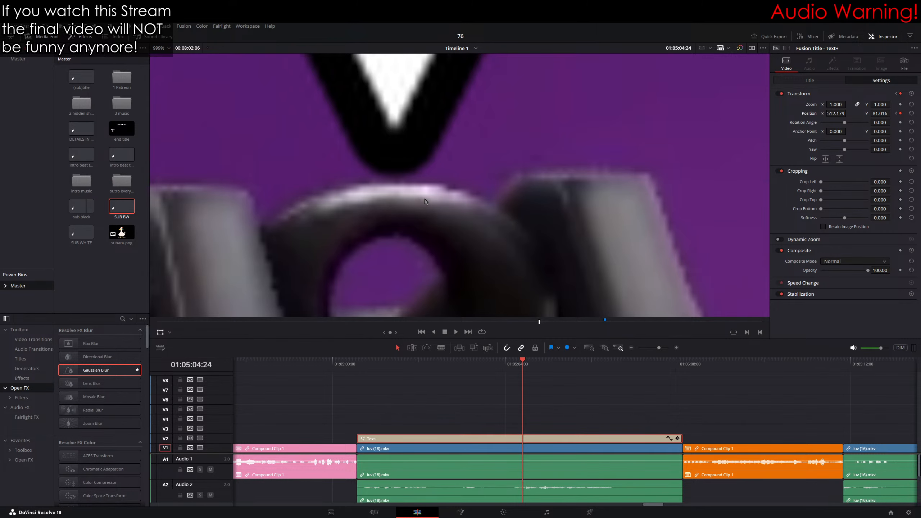
# Step: Align the title closely with the gun sight through 01:05:04:27, reaching X 512.179, Y 80.856
pyautogui.scroll(2, 404, 188)
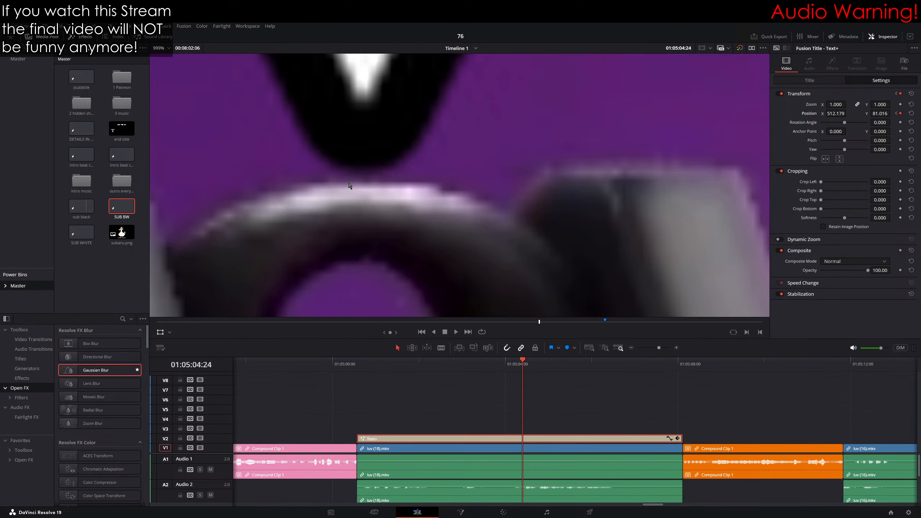
pyautogui.moveTo(347, 186); pyautogui.dragTo(408, 174)
pyautogui.press('Right')
pyautogui.scroll(-1, 413, 166)
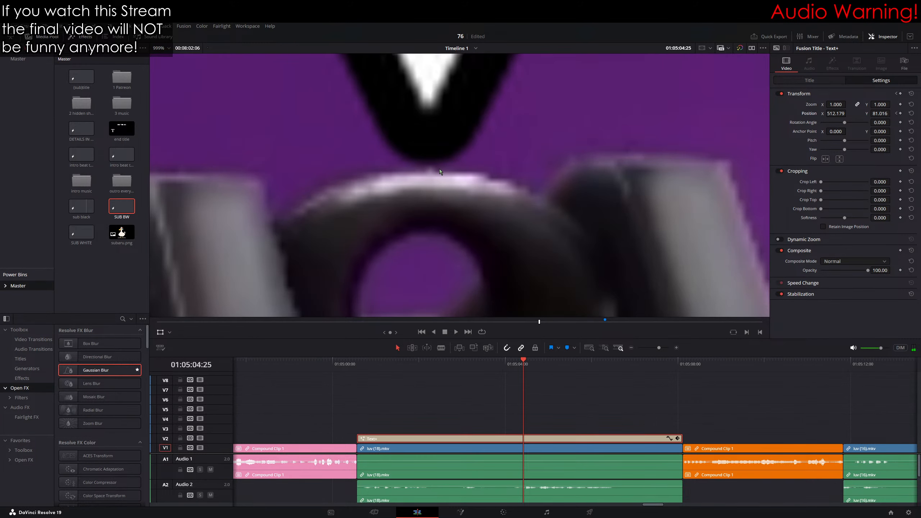
pyautogui.press('Right')
pyautogui.press('Right')
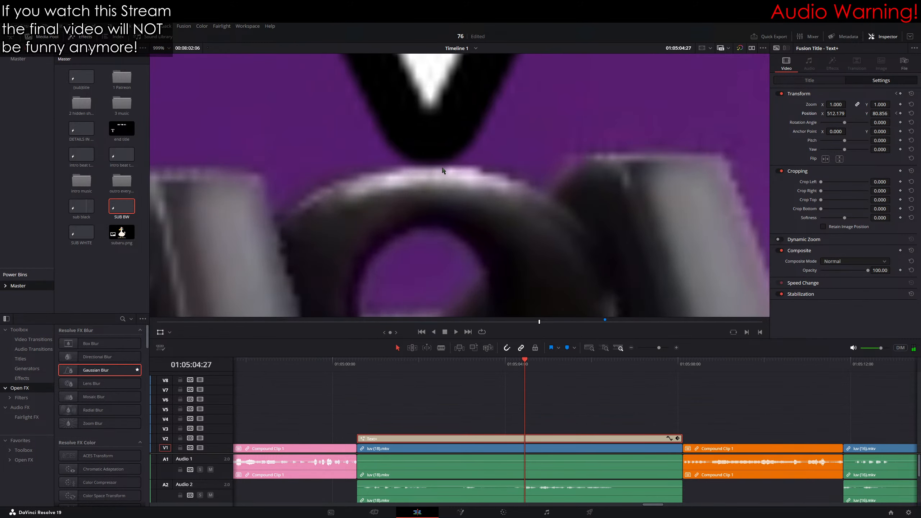
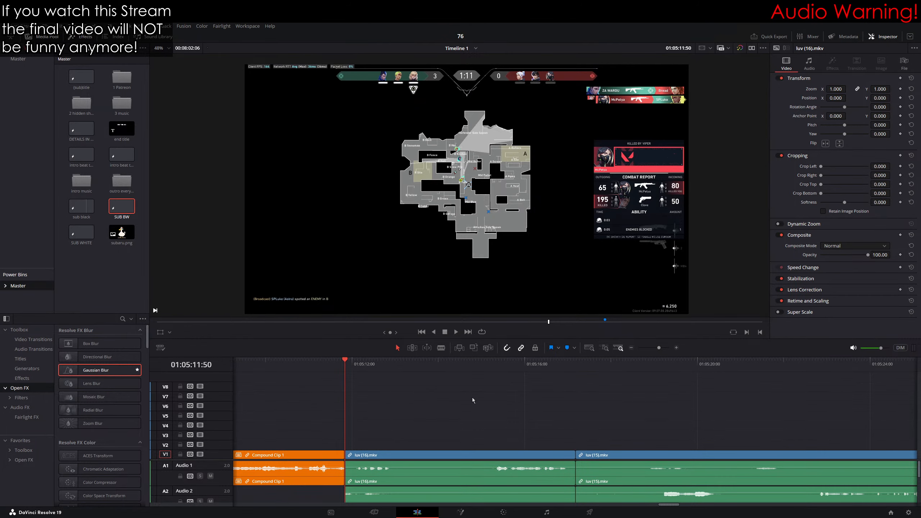
# Step: Locate the next spoken line in luv (16).mkv and place the sub black subtitle on V2 from 01:05:15:22 to the clip's end
pyautogui.press('space')
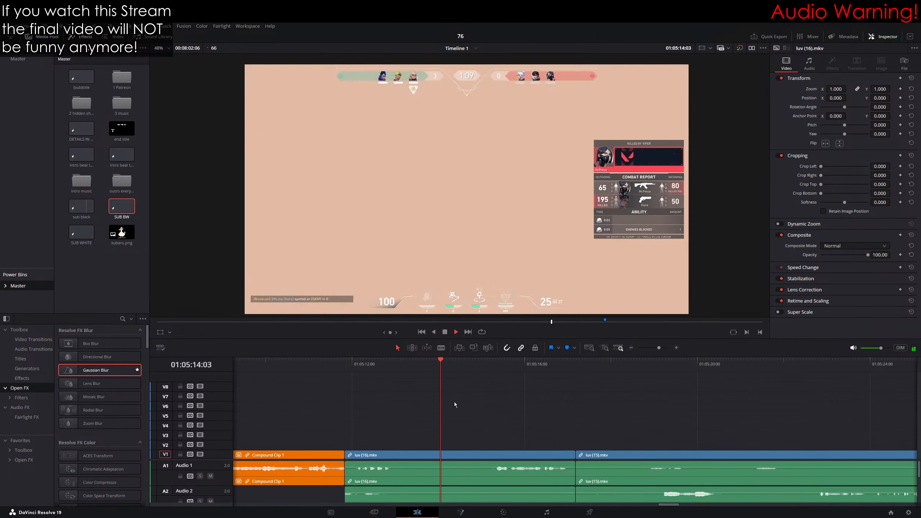
pyautogui.press('space')
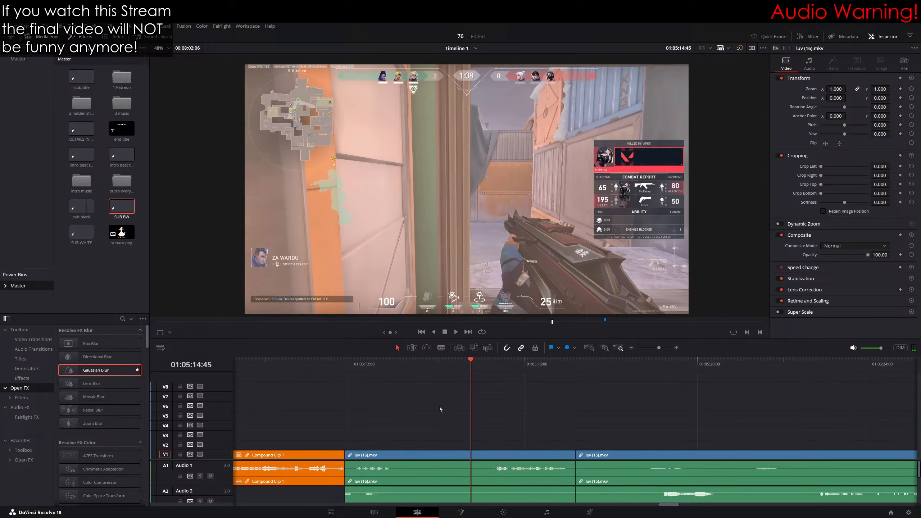
pyautogui.press('space')
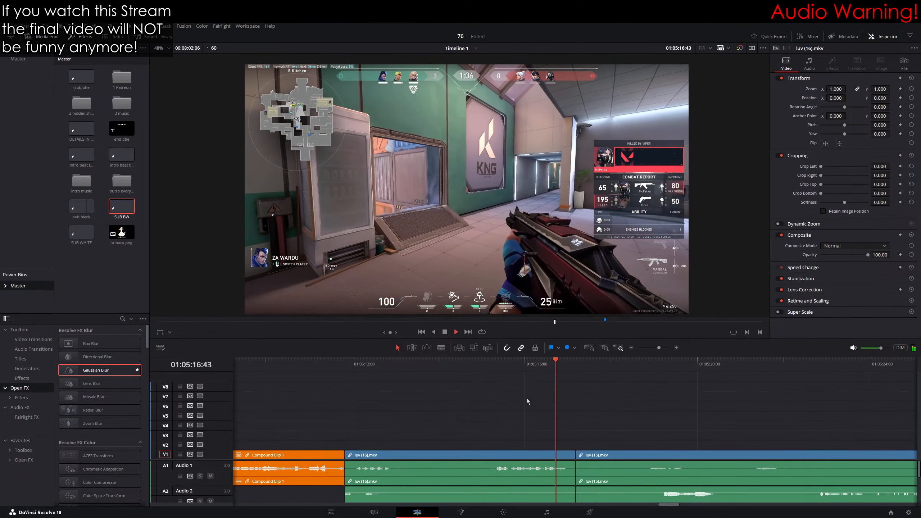
pyautogui.press('space')
pyautogui.click(494, 368)
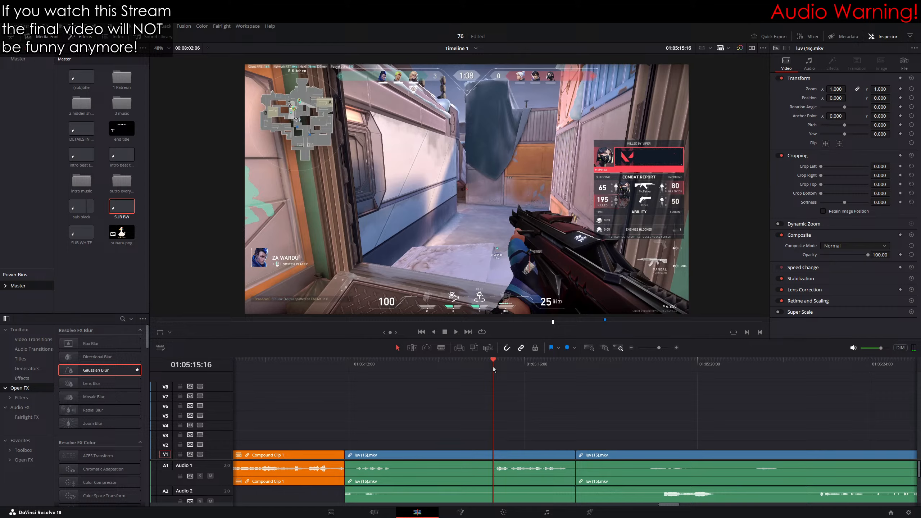
pyautogui.moveTo(429, 377); pyautogui.dragTo(498, 369)
pyautogui.moveTo(81, 206); pyautogui.dragTo(575, 446)
# Step: Listen to the line under the new subtitle and replace its placeholder text with I LOOKED AWAY
pyautogui.press('space')
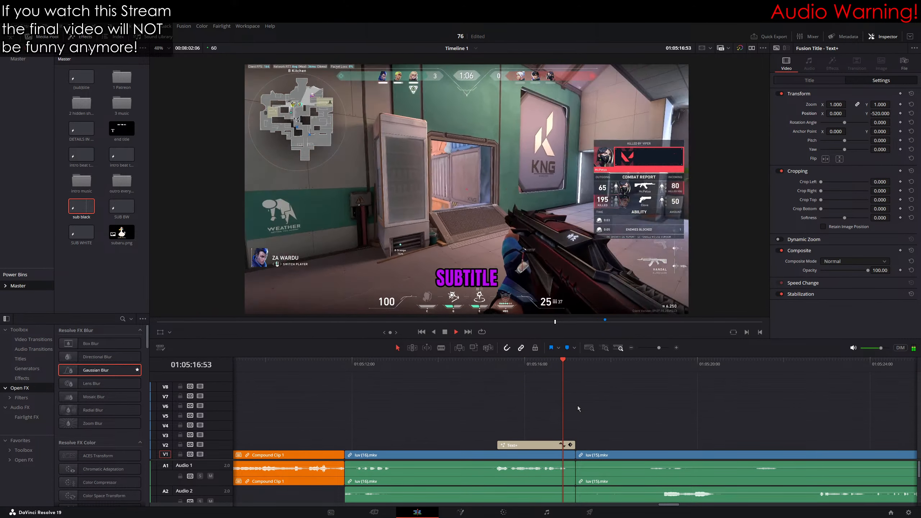
pyautogui.click(498, 359)
pyautogui.click(810, 80)
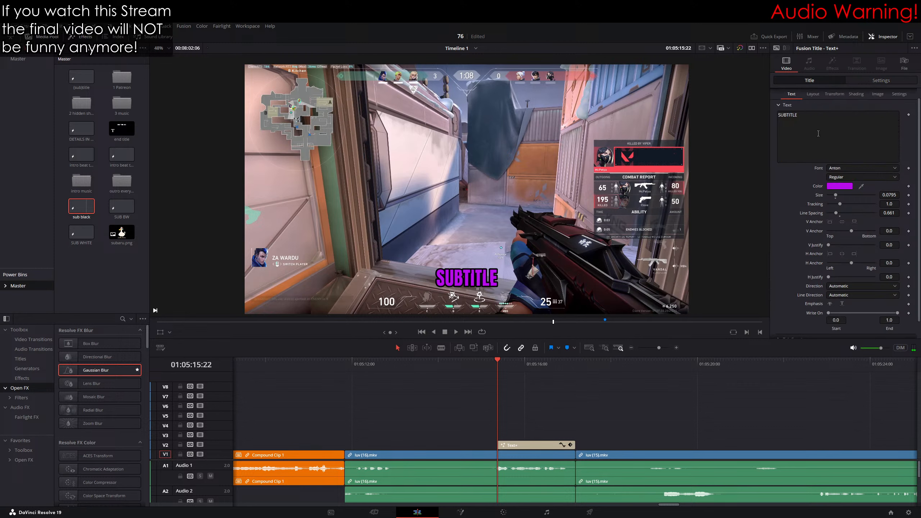
pyautogui.click(818, 133)
pyautogui.write('I')
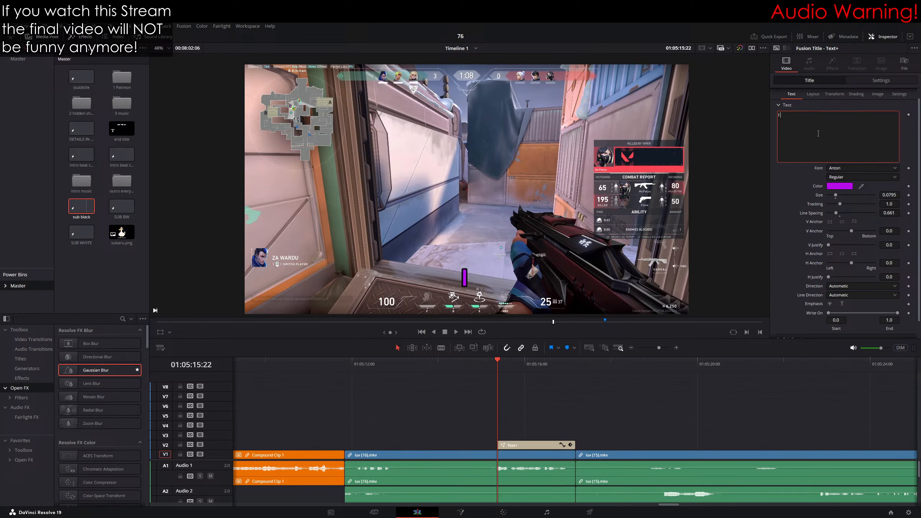
pyautogui.write(' LOOKED AWAY')
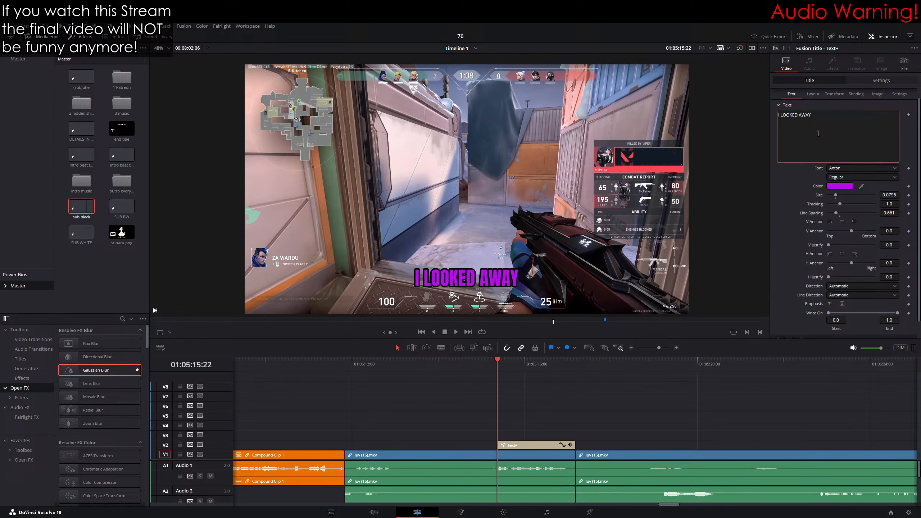
# Step: Extend the subtitle text to read I LOOKED AWAY IN on the first line and REAL LIFE TO DODGE THAT on the second
pyautogui.write(' IN')
pyautogui.press('Return')
pyautogui.write('REAL')
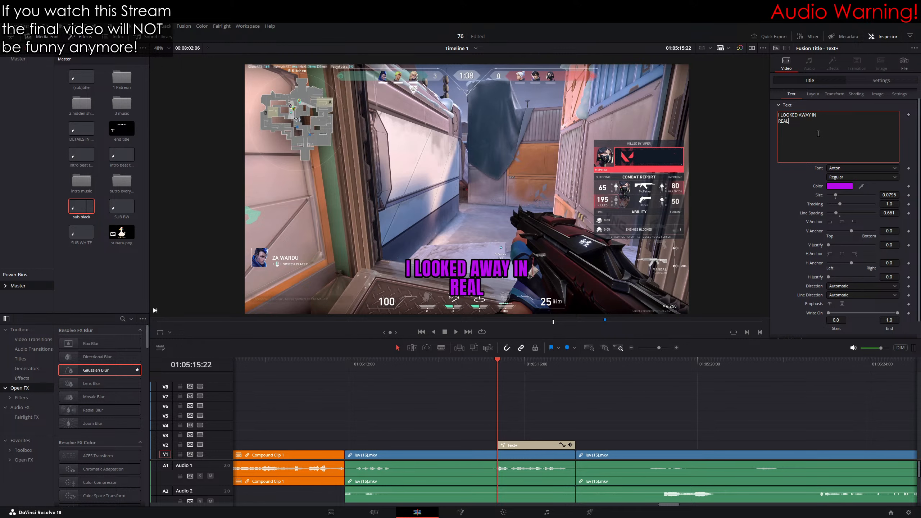
pyautogui.write(' LIFE TO DODGE THAT')
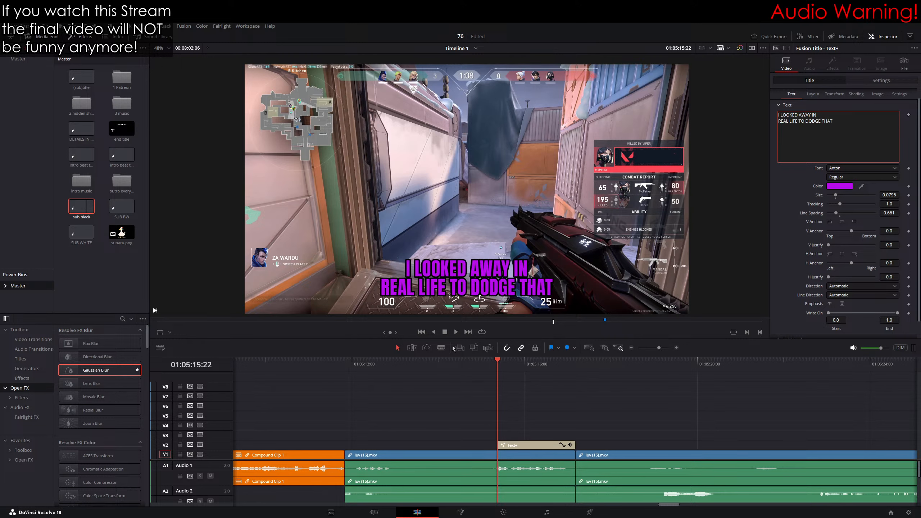
# Step: Split the subtitle on V2 at the first spoken words, at 01:05:15:31, 01:05:15:41 and 01:05:15:58
pyautogui.click(441, 348)
pyautogui.click(677, 348)
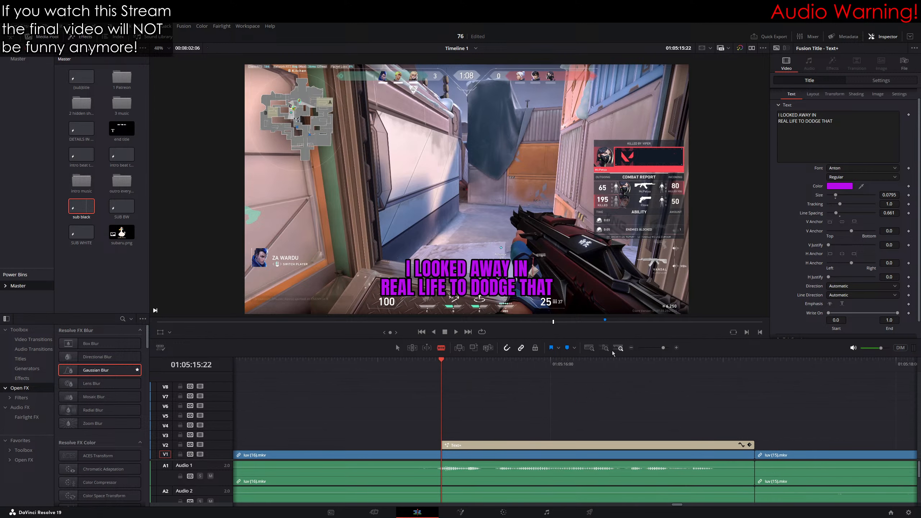
pyautogui.click(631, 348)
pyautogui.hscroll(3, 634, 400)
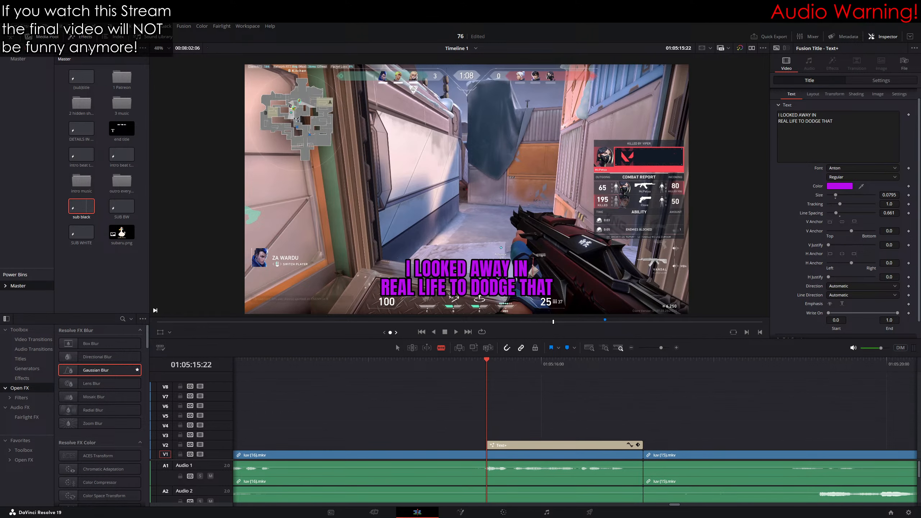
pyautogui.press('space')
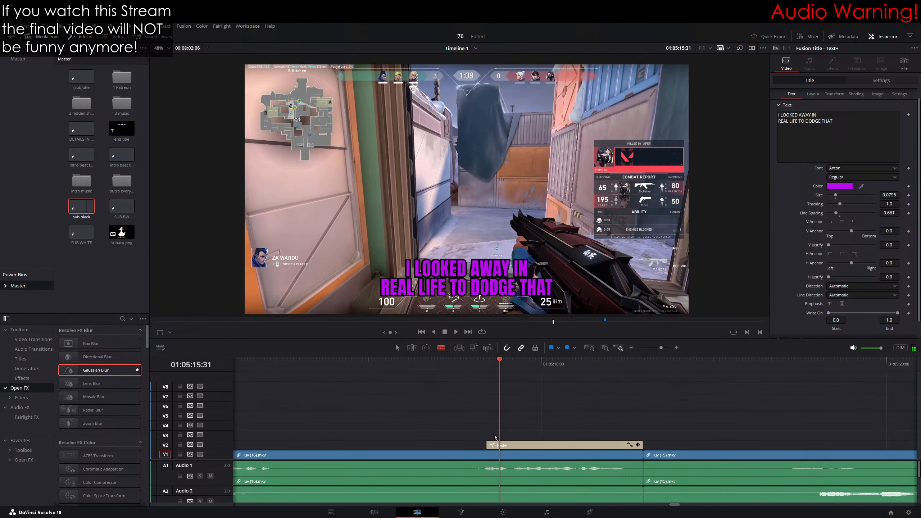
pyautogui.hotkey('ctrl', 'b')
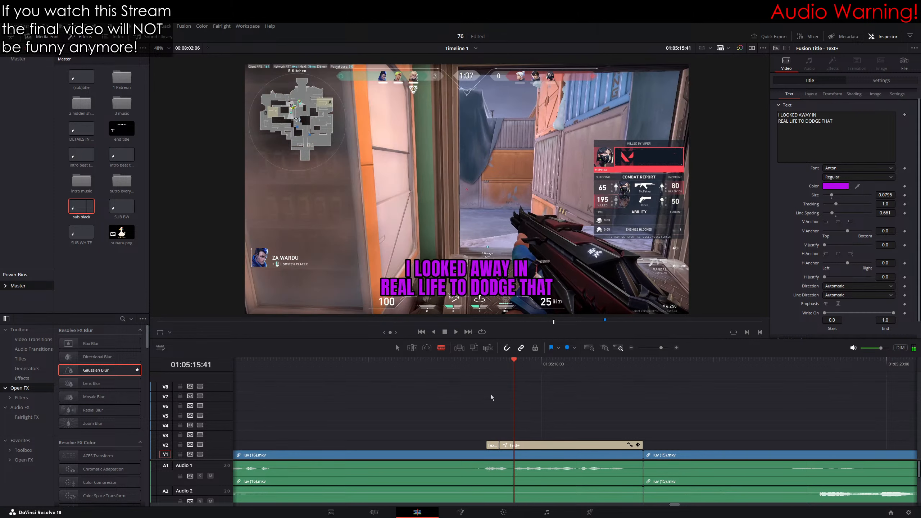
pyautogui.hotkey('ctrl', 'b')
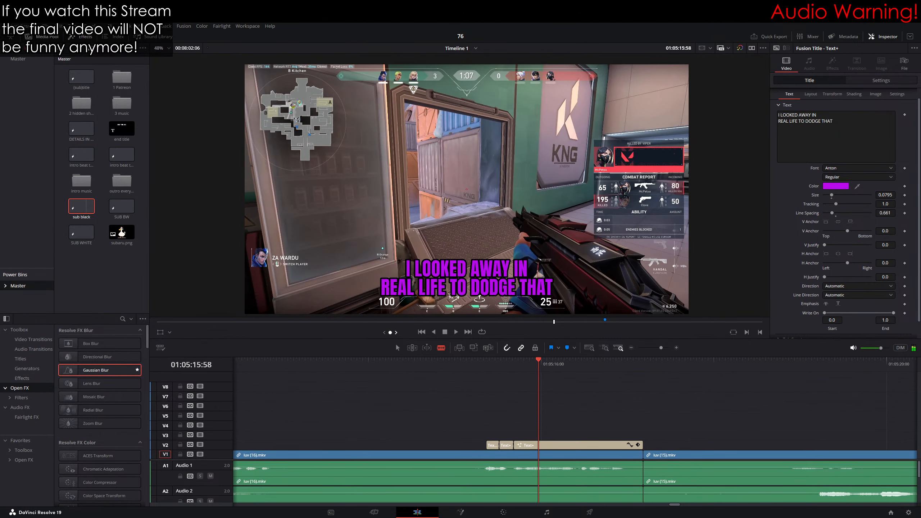
pyautogui.click(539, 444)
# Step: Find the start of the next spoken word frame by frame and split the V2 subtitle at 01:05:16:08
pyautogui.moveTo(584, 424); pyautogui.dragTo(425, 375)
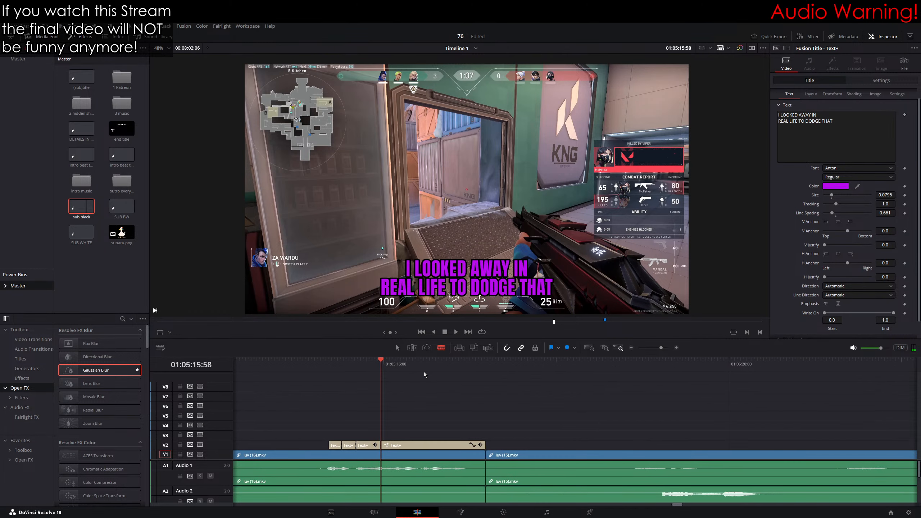
pyautogui.press('Right')
pyautogui.press('Right')
pyautogui.press('Right')
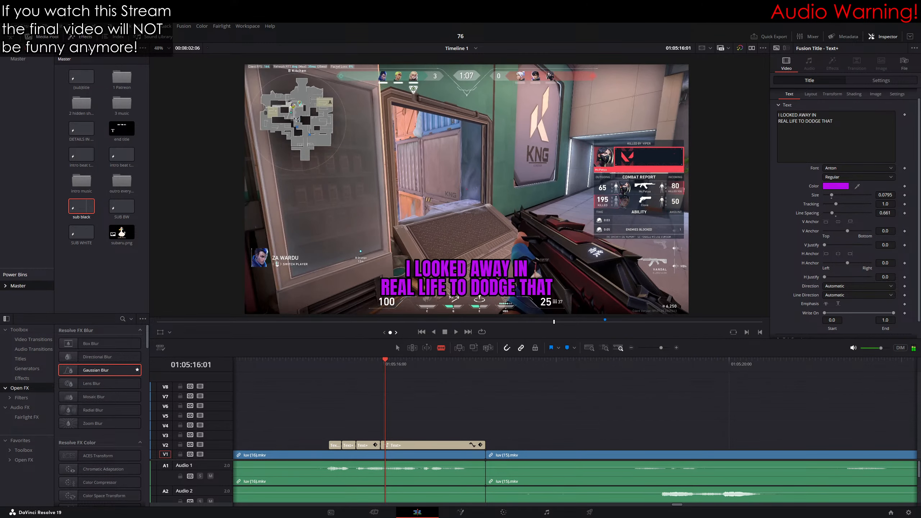
pyautogui.press('Right')
pyautogui.press('Right')
pyautogui.press('Right')
pyautogui.press('Right')
pyautogui.press('Right')
pyautogui.press('Right')
pyautogui.press('Right')
pyautogui.click(400, 446)
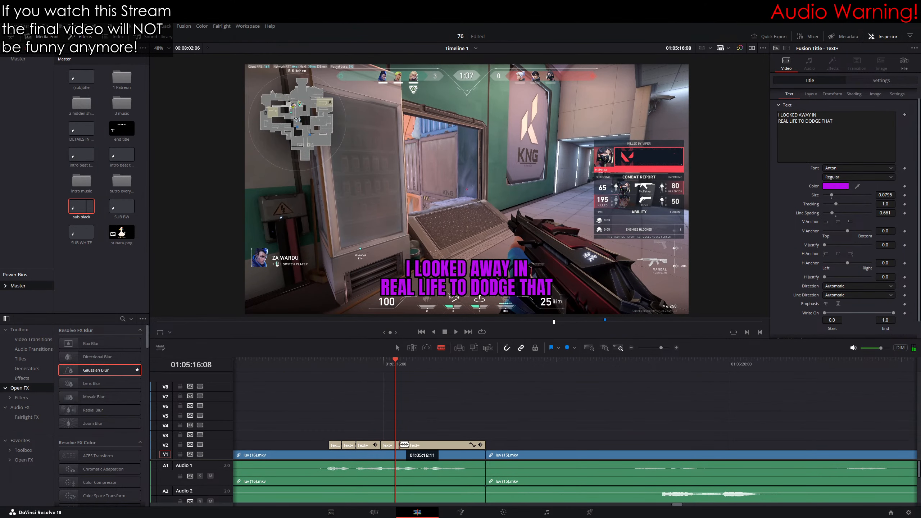
pyautogui.click(399, 446)
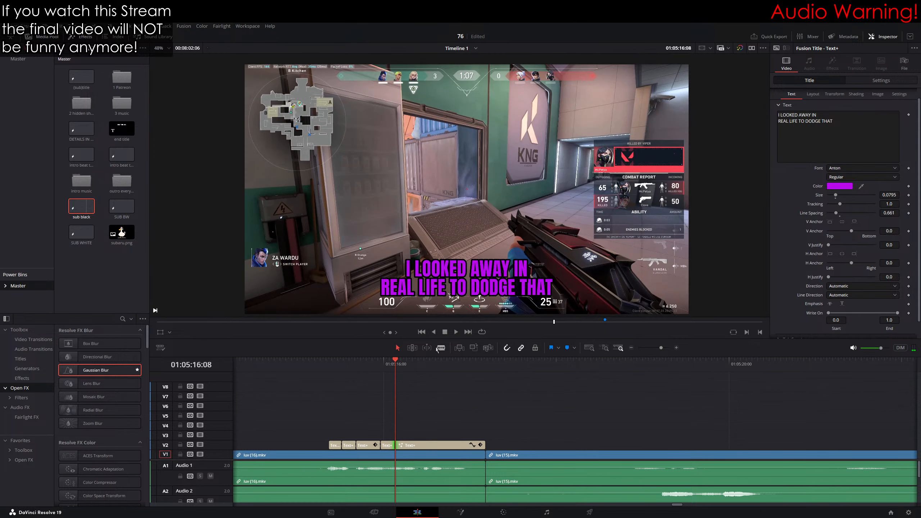
# Step: Advance to the following word and split the subtitle on V2 at 01:05:16:15
pyautogui.press('Right')
pyautogui.press('Right')
pyautogui.press('Right')
pyautogui.press('Right')
pyautogui.press('Right')
pyautogui.press('Right')
pyautogui.press('Right')
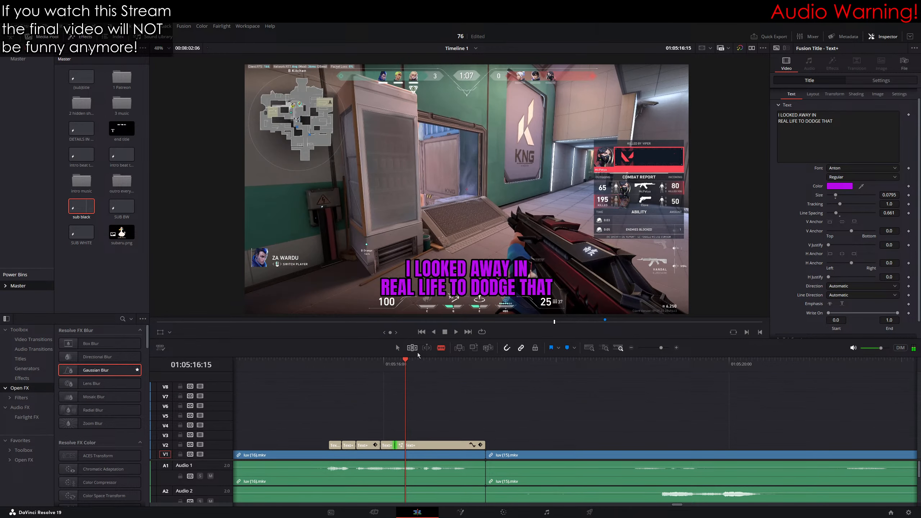
pyautogui.click(406, 445)
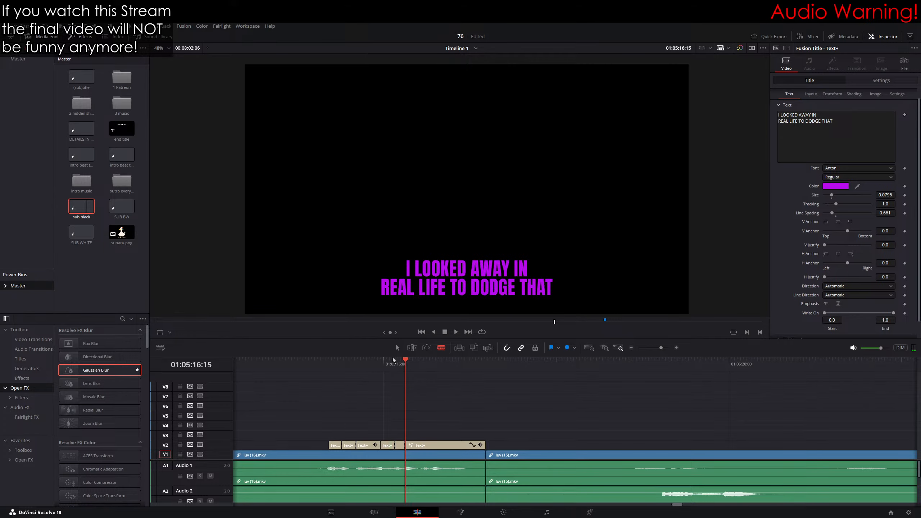
# Step: Recheck the word timing across the existing cuts and split the remaining subtitle at 01:05:16:28
pyautogui.press('Right')
pyautogui.press('Right')
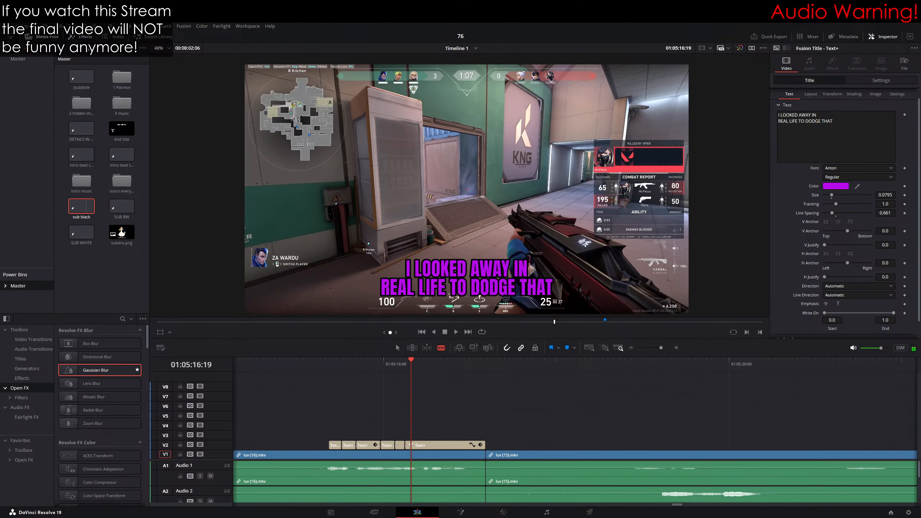
pyautogui.press('Left')
pyautogui.press('Left')
pyautogui.press('Left')
pyautogui.press('Left')
pyautogui.press('Left')
pyautogui.press('Left')
pyautogui.press('Left')
pyautogui.press('Left')
pyautogui.press('Left')
pyautogui.press('Left')
pyautogui.press('Left')
pyautogui.press('Left')
pyautogui.press('Left')
pyautogui.press('Left')
pyautogui.press('Left')
pyautogui.press('Left')
pyautogui.press('Left')
pyautogui.press('Left')
pyautogui.press('Left')
pyautogui.press('Left')
pyautogui.press('Right')
pyautogui.press('Right')
pyautogui.press('Right')
pyautogui.press('Right')
pyautogui.press('Right')
pyautogui.press('Right')
pyautogui.press('Right')
pyautogui.press('Right')
pyautogui.press('Right')
pyautogui.press('Right')
pyautogui.press('Right')
pyautogui.press('Right')
pyautogui.press('Right')
pyautogui.press('Right')
pyautogui.press('Right')
pyautogui.press('Right')
pyautogui.press('Right')
pyautogui.press('Right')
pyautogui.press('Right')
pyautogui.press('Right')
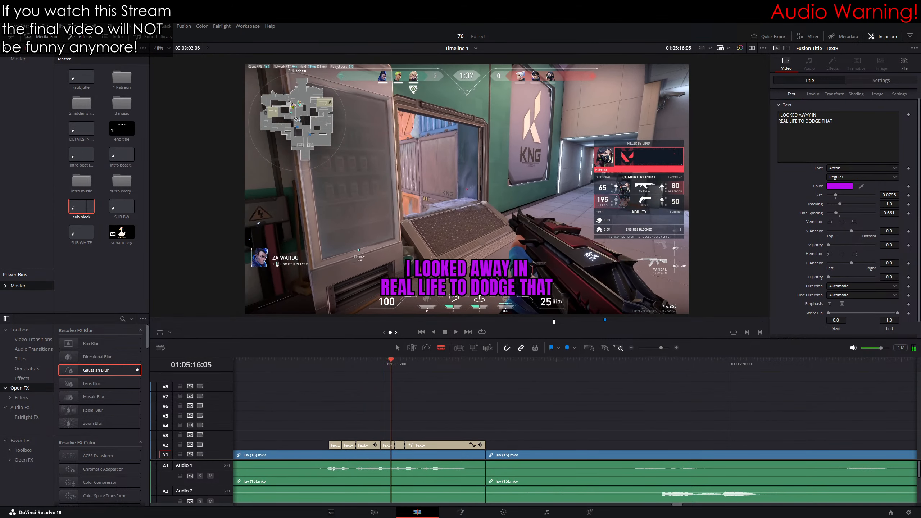
pyautogui.press('Right')
pyautogui.press('Right')
pyautogui.press('Right')
pyautogui.press('Right')
pyautogui.press('Right')
pyautogui.press('Right')
pyautogui.press('Right')
pyautogui.press('Right')
pyautogui.press('Right')
pyautogui.press('Right')
pyautogui.press('Right')
pyautogui.press('Right')
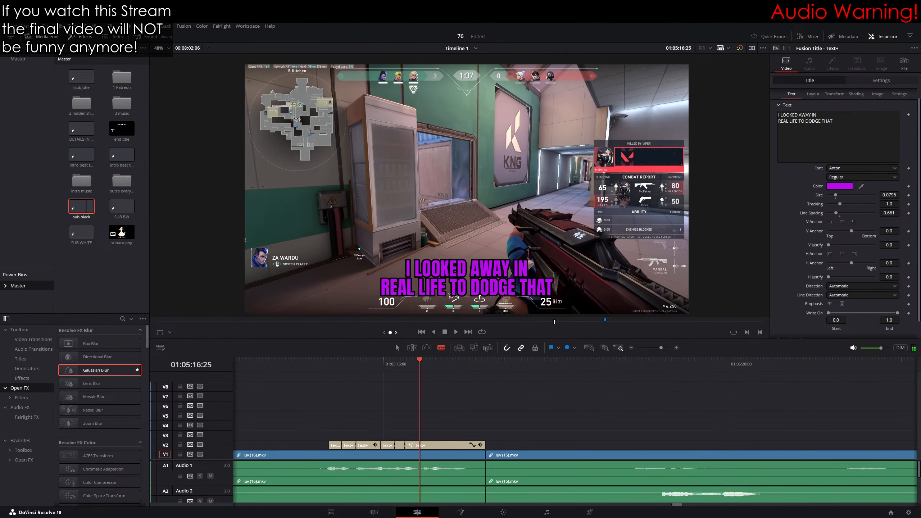
pyautogui.click(429, 443)
# Step: Split the remaining subtitle on V2 at the next word, at 01:05:16:34
pyautogui.press('Right')
pyautogui.press('Right')
pyautogui.press('Right')
pyautogui.press('Right')
pyautogui.press('Right')
pyautogui.press('Right')
pyautogui.press('Right')
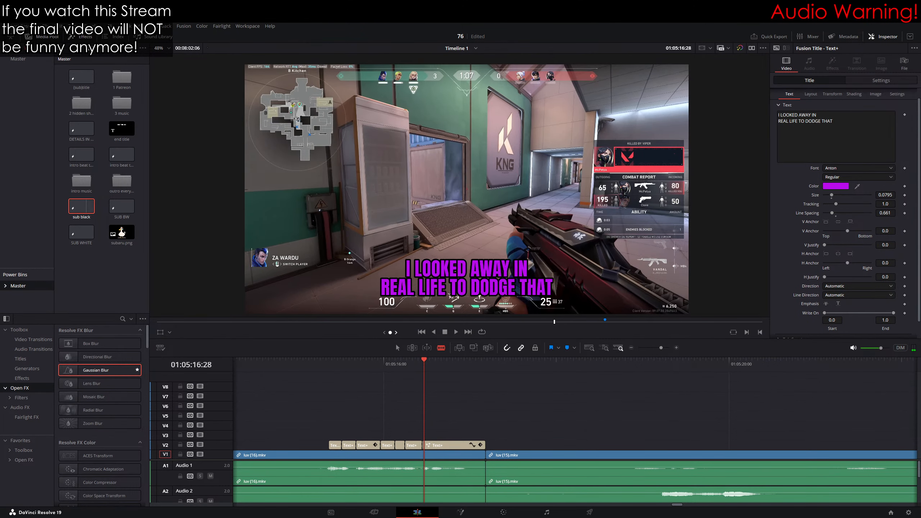
pyautogui.click(433, 445)
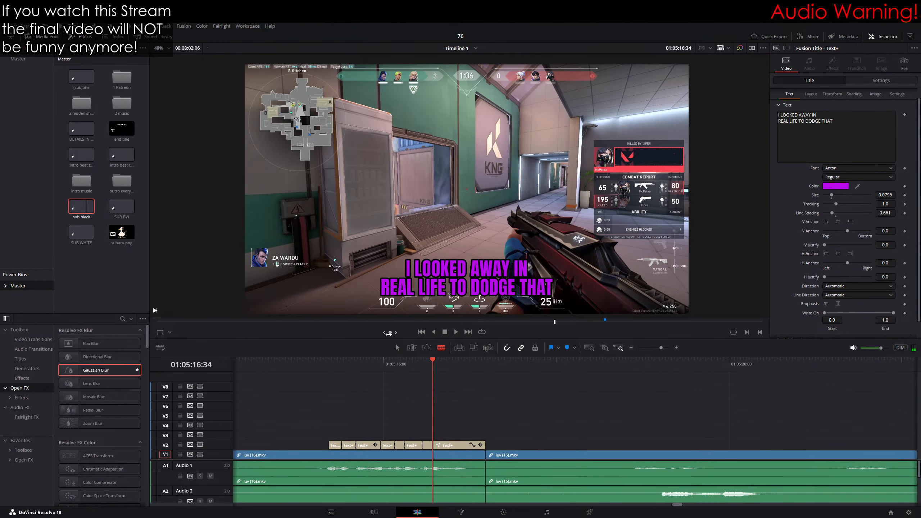
# Step: Locate the last word of the line and split the subtitle on V2 at 01:05:16:49
pyautogui.press('Right')
pyautogui.press('Right')
pyautogui.press('Right')
pyautogui.press('Right')
pyautogui.press('Right')
pyautogui.press('Right')
pyautogui.press('Right')
pyautogui.press('Right')
pyautogui.press('Right')
pyautogui.press('Right')
pyautogui.press('Right')
pyautogui.press('Right')
pyautogui.press('Right')
pyautogui.press('Right')
pyautogui.press('Right')
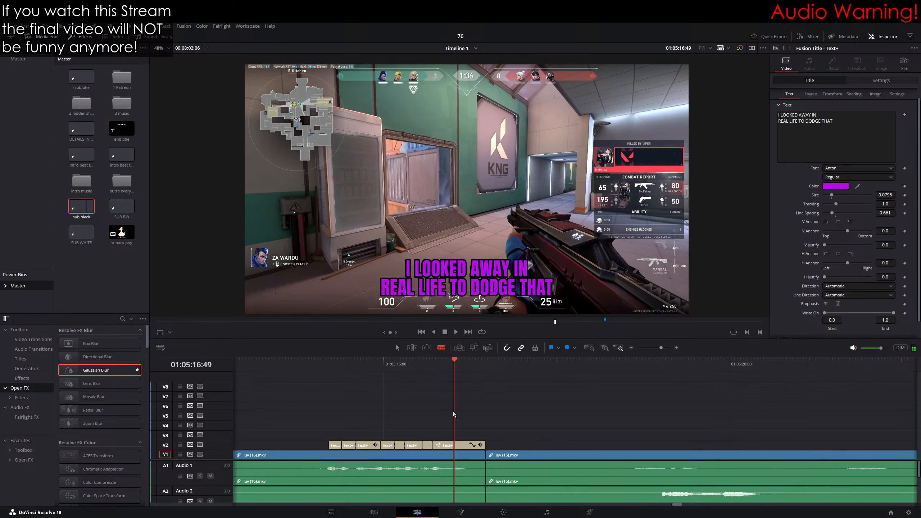
pyautogui.click(455, 445)
# Step: Adjust the Write On end of the subtitle pieces one by one so each piece reveals the line up to its spoken word
pyautogui.press('a')
pyautogui.click(330, 361)
pyautogui.moveTo(898, 313)
pyautogui.mouseDown()
pyautogui.moveTo(833, 313)
pyautogui.moveTo(898, 313)
pyautogui.mouseUp()
pyautogui.press('Right')
pyautogui.press('Right')
pyautogui.press('Right')
pyautogui.press('Right')
pyautogui.press('Right')
pyautogui.press('Right')
pyautogui.press('Right')
pyautogui.press('Right')
pyautogui.press('Right')
pyautogui.press('Down')
pyautogui.press('Down')
pyautogui.press('Down')
pyautogui.press('Down')
pyautogui.press('Down')
pyautogui.press('Down')
pyautogui.press('Down')
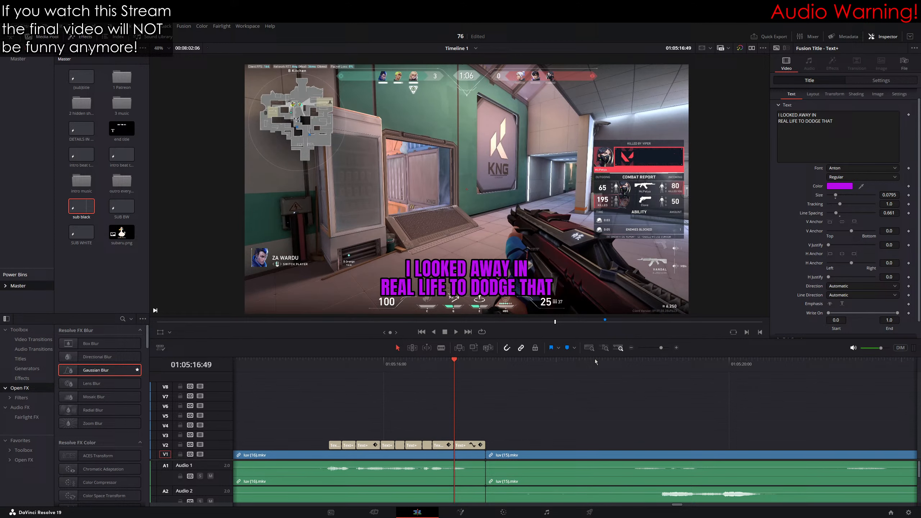
# Step: Play the line from 01:05:15:14 to check the word-by-word subtitle timing against the audio
pyautogui.click(320, 363)
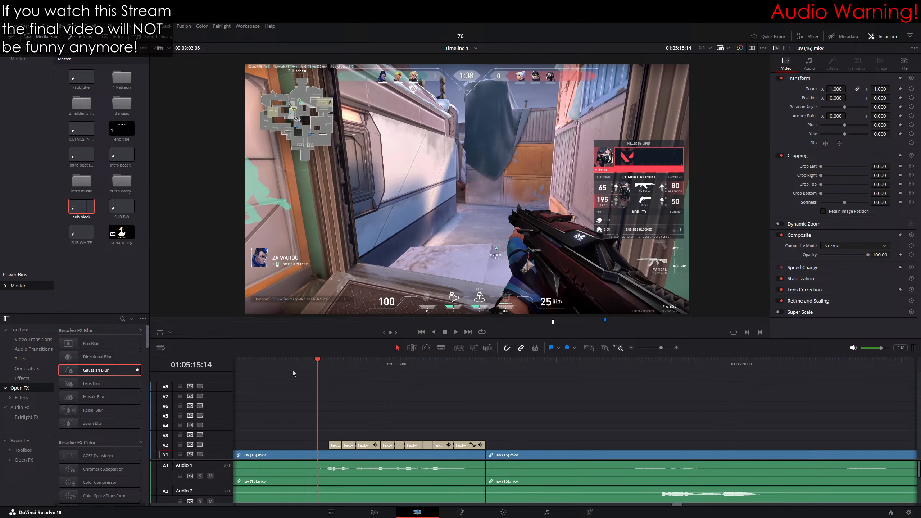
pyautogui.moveTo(426, 378); pyautogui.dragTo(701, 353)
pyautogui.moveTo(592, 392); pyautogui.dragTo(535, 380)
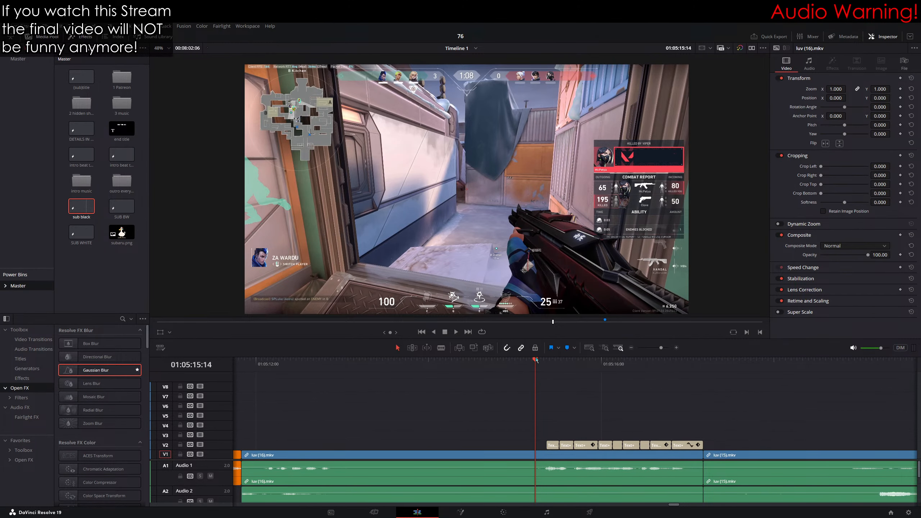
pyautogui.press('space')
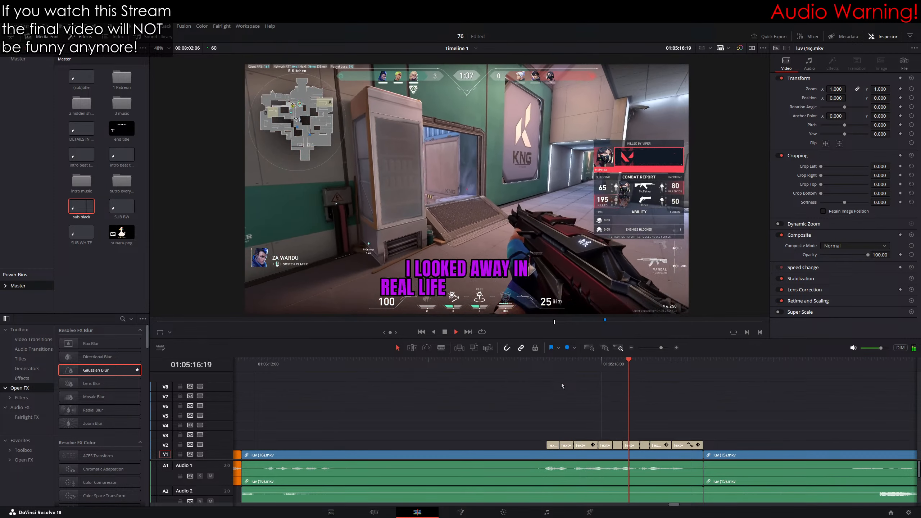
pyautogui.press('space')
# Step: Combine luv (16).mkv and all its subtitle pieces into one compound clip and color it orange
pyautogui.moveTo(683, 426); pyautogui.dragTo(780, 450)
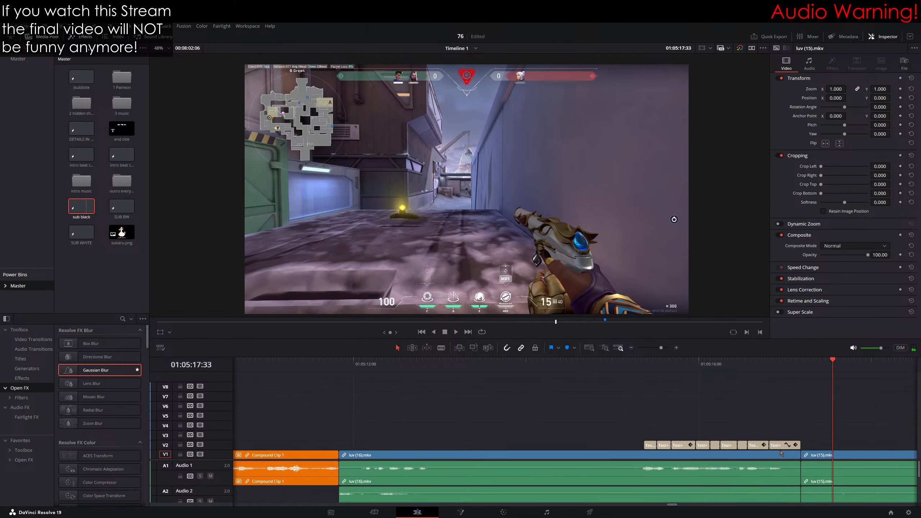
pyautogui.click(781, 446)
pyautogui.click(762, 457)
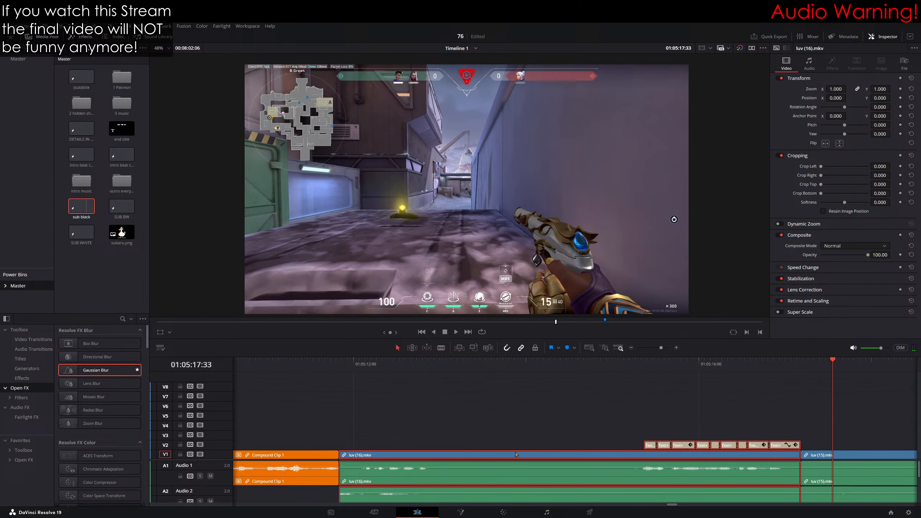
pyautogui.click(577, 202)
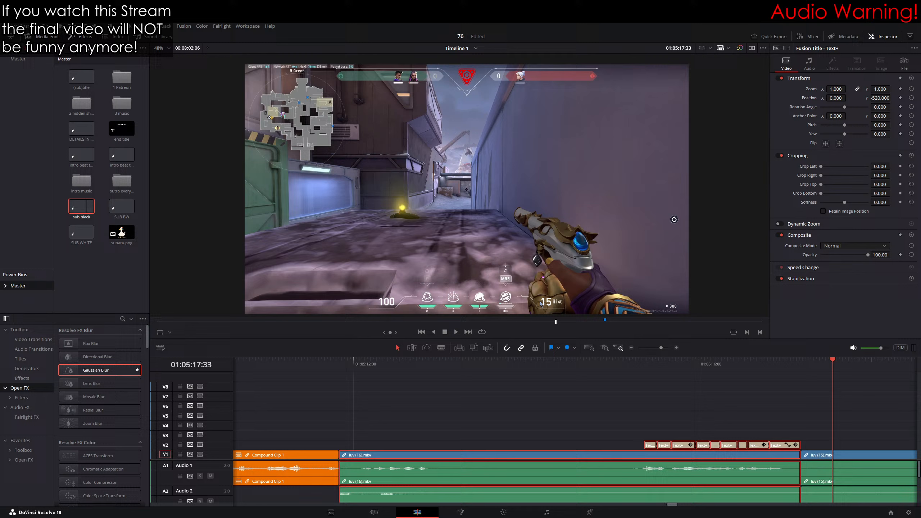
pyautogui.click(504, 278)
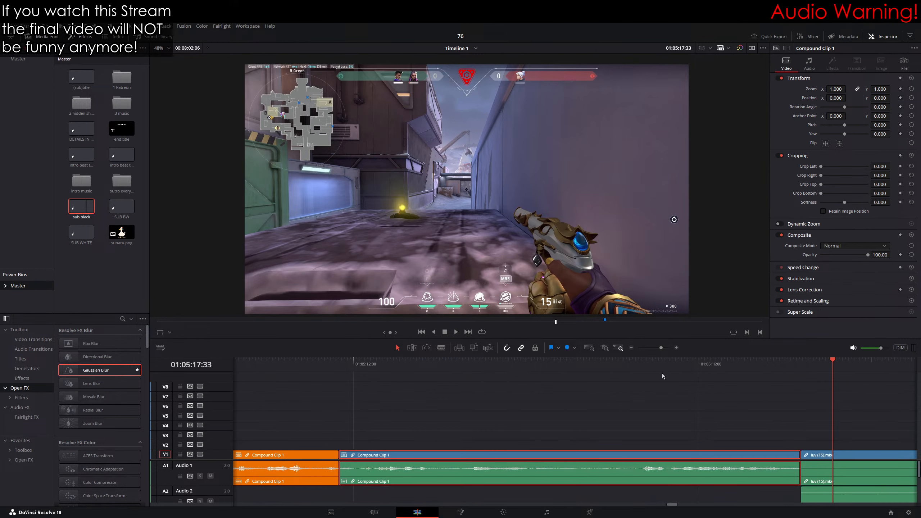
pyautogui.press('F1')
pyautogui.click(715, 414)
# Step: Listen to luv (15).mkv from its start at 01:05:17:11 for the next dialogue that needs subtitles
pyautogui.hscroll(5, 714, 414)
pyautogui.moveTo(517, 366); pyautogui.dragTo(503, 367)
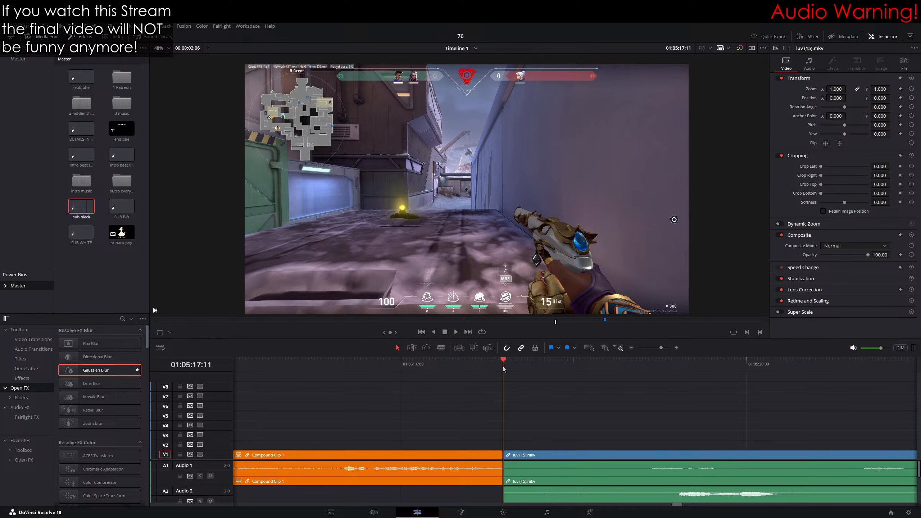
pyautogui.hscroll(10, 528, 379)
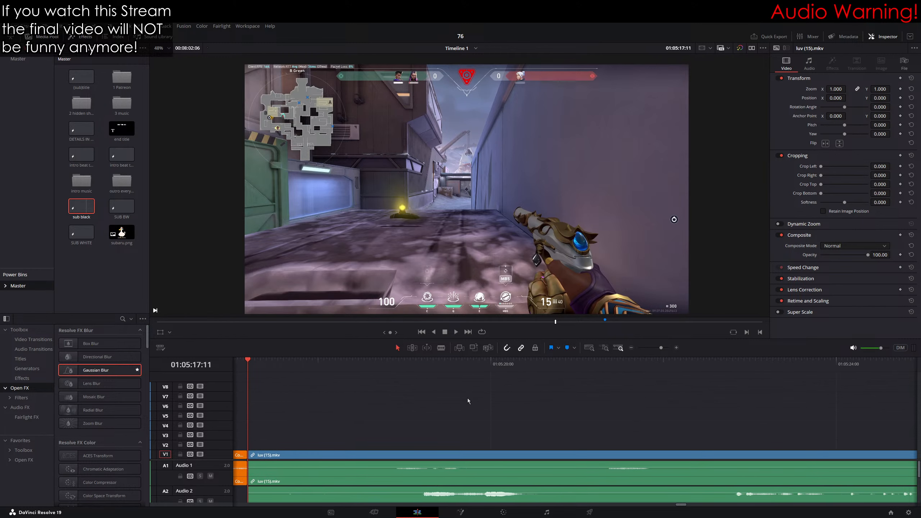
pyautogui.hscroll(-1, 505, 403)
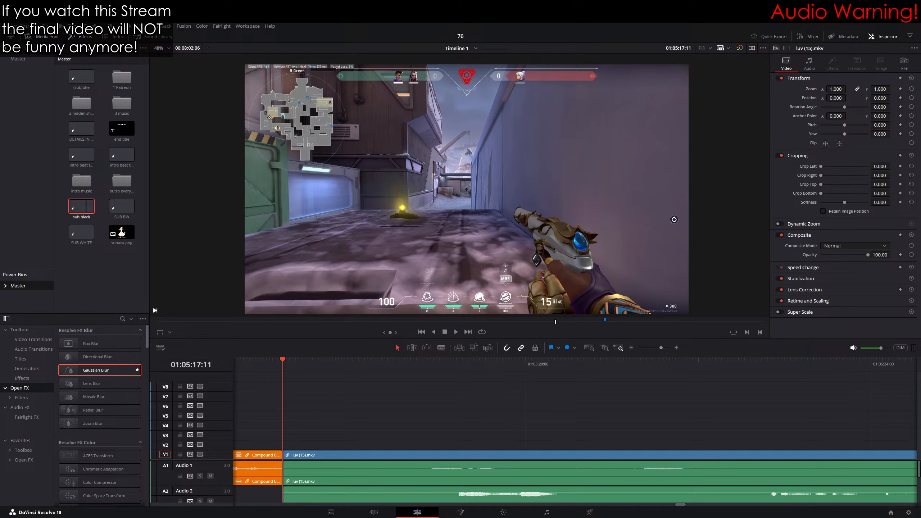
pyautogui.scroll(-1, 282, 426)
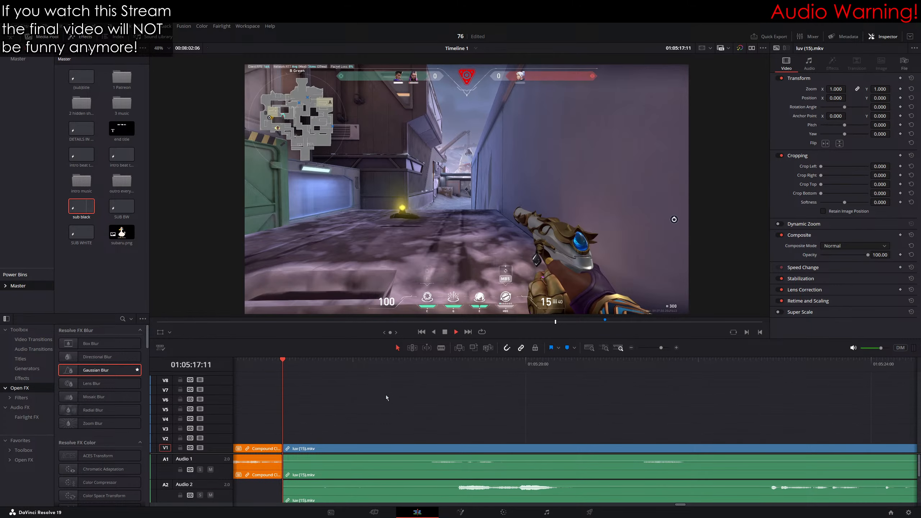
pyautogui.press('space')
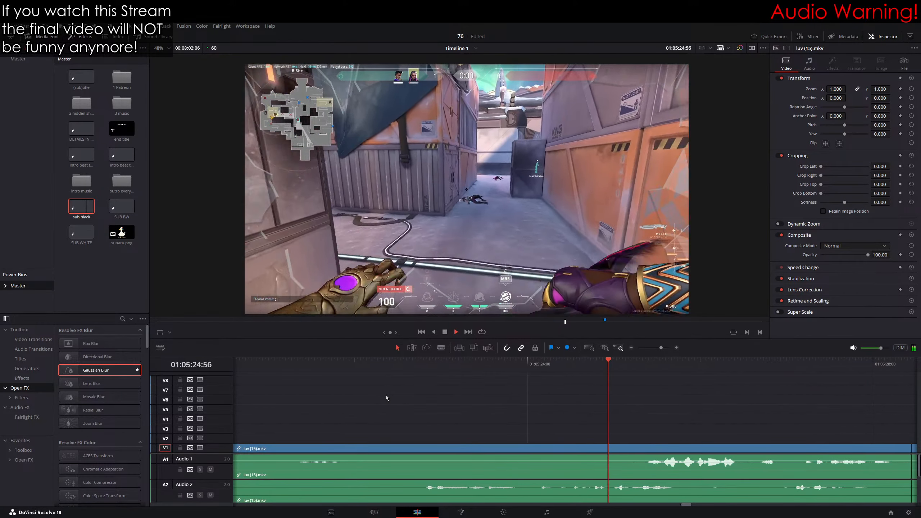
pyautogui.press('space')
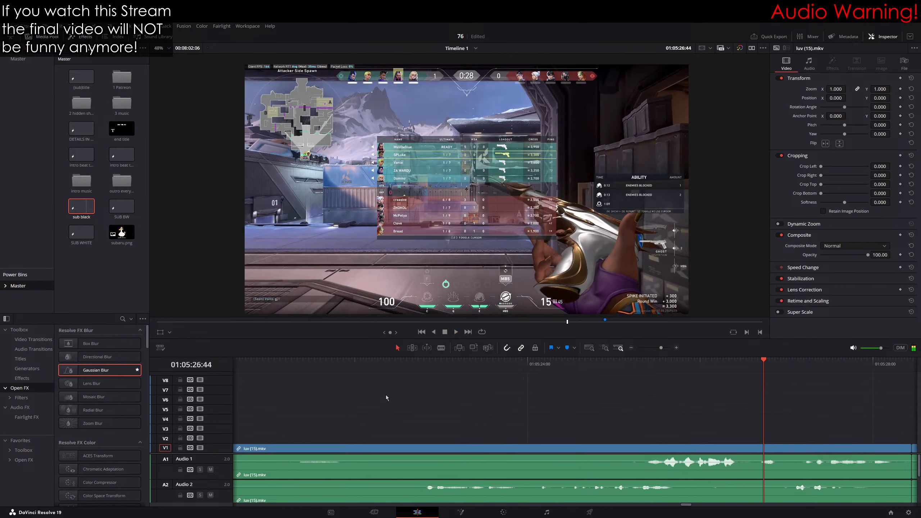
pyautogui.press('space')
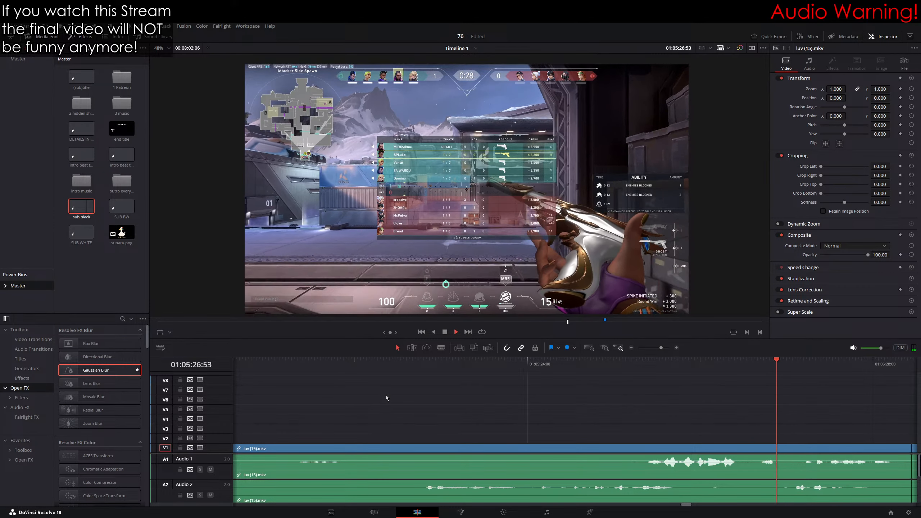
pyautogui.press('space')
pyautogui.hscroll(-5, 477, 396)
pyautogui.hscroll(-3, 450, 386)
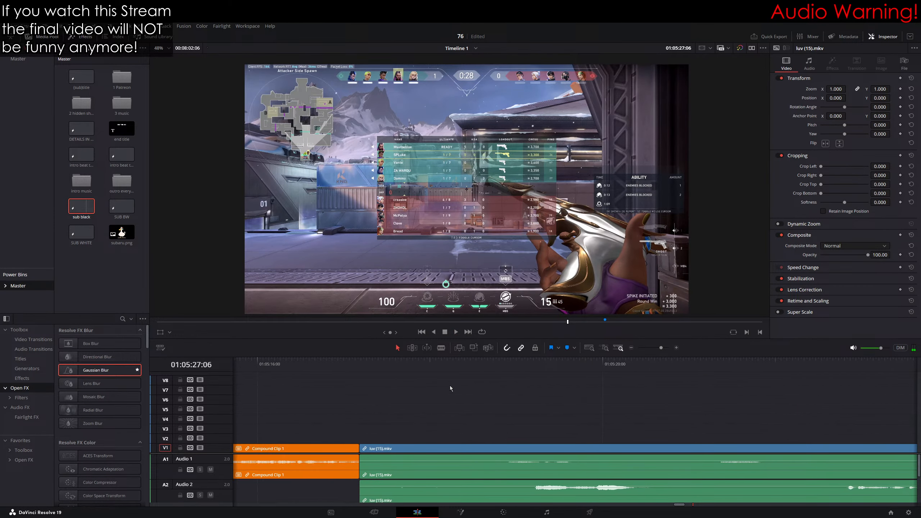
# Step: Duplicate the luv (15).mkv video onto track V2, cut the copy at 01:05:18:08 and delete the part before it
pyautogui.moveTo(431, 364)
pyautogui.mouseDown()
pyautogui.moveTo(481, 364)
pyautogui.moveTo(442, 366)
pyautogui.mouseUp()
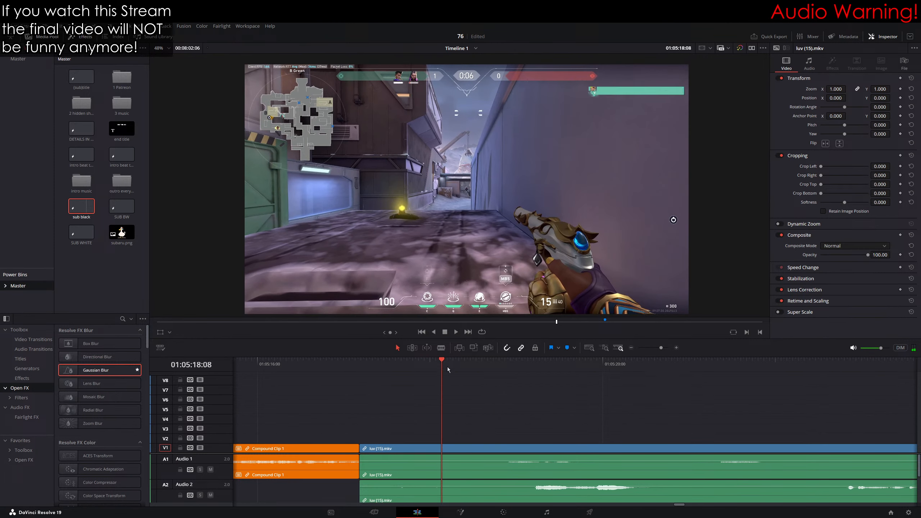
pyautogui.moveTo(429, 448); pyautogui.dragTo(429, 438)
pyautogui.press('b')
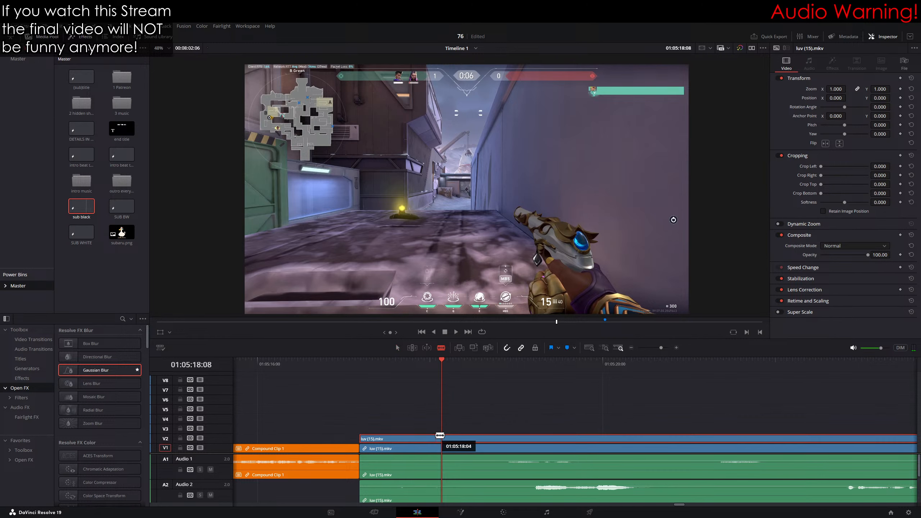
pyautogui.click(442, 438)
pyautogui.press('a')
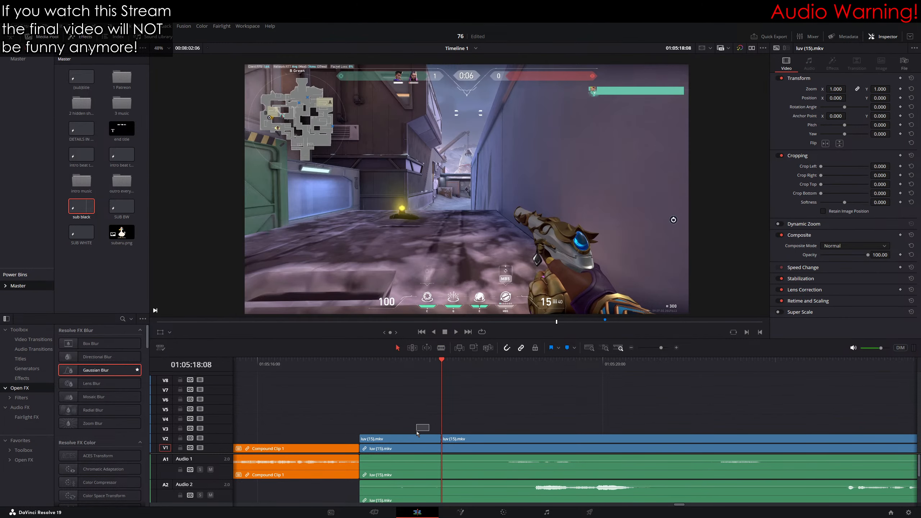
pyautogui.press('BackSpace')
# Step: Move the V2 copy's anchor point to the centre of the ACE banner, at about X 0.497 and Y 440.359
pyautogui.hscroll(3, 547, 426)
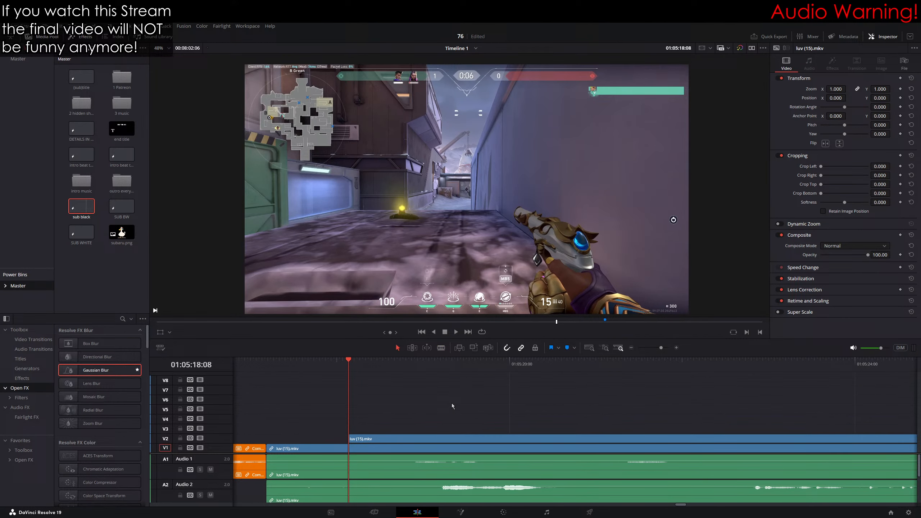
pyautogui.click(383, 440)
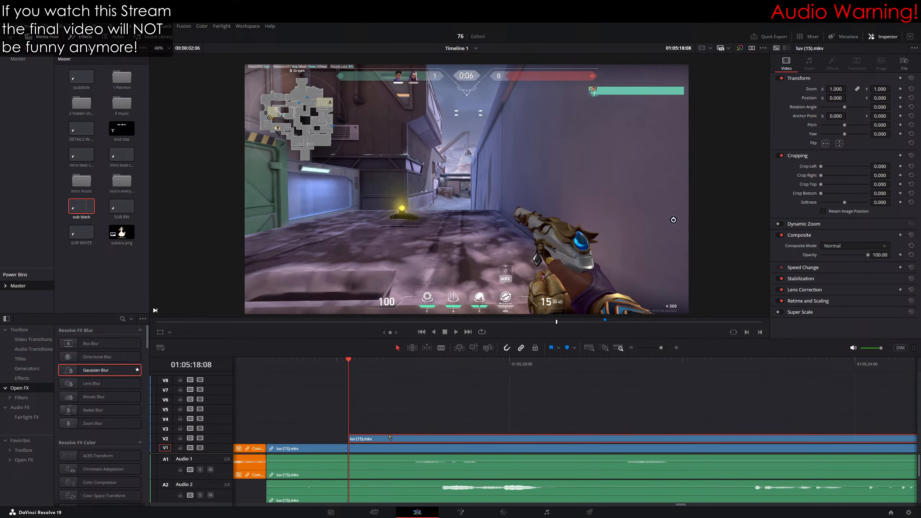
pyautogui.click(159, 333)
pyautogui.moveTo(468, 191); pyautogui.dragTo(469, 116)
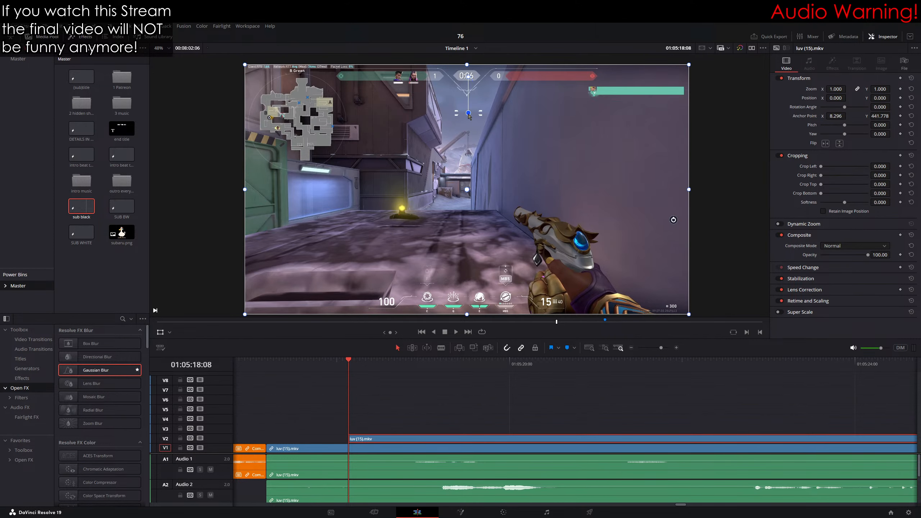
pyautogui.scroll(6, 544, 130)
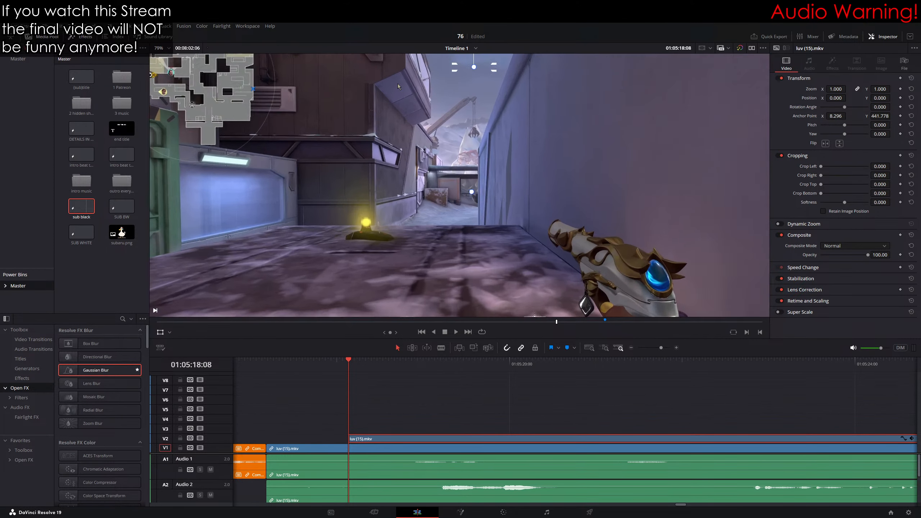
pyautogui.moveTo(450, 155); pyautogui.dragTo(446, 155)
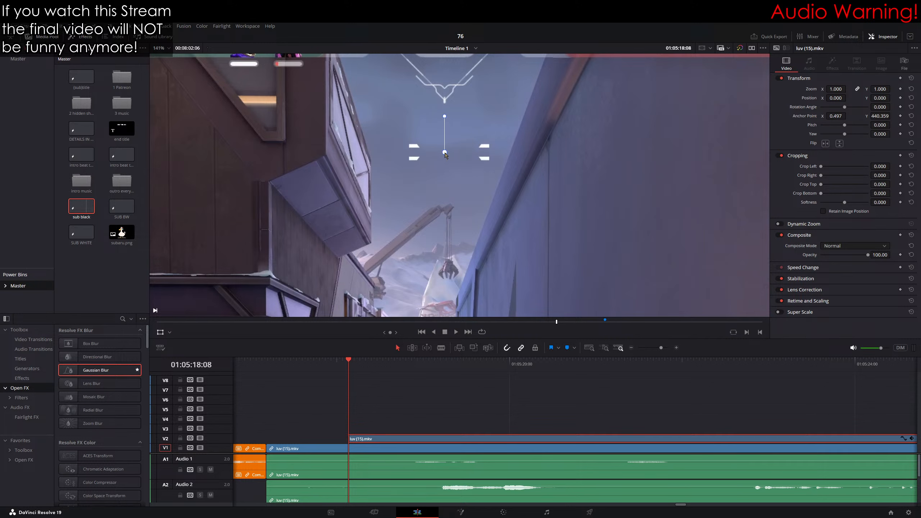
# Step: Crop the V2 copy to the ACE banner with left 937, right 939, top 180 and bottom 1062
pyautogui.scroll(-4, 446, 155)
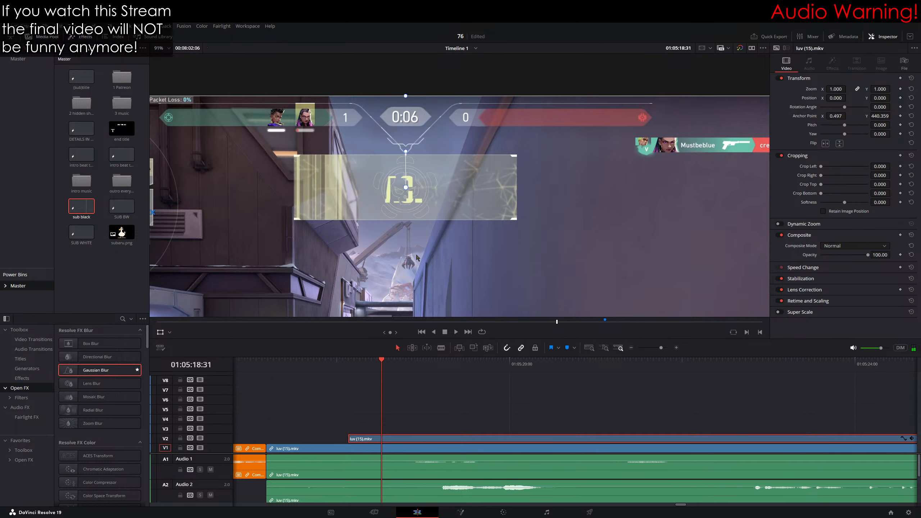
pyautogui.press('j')
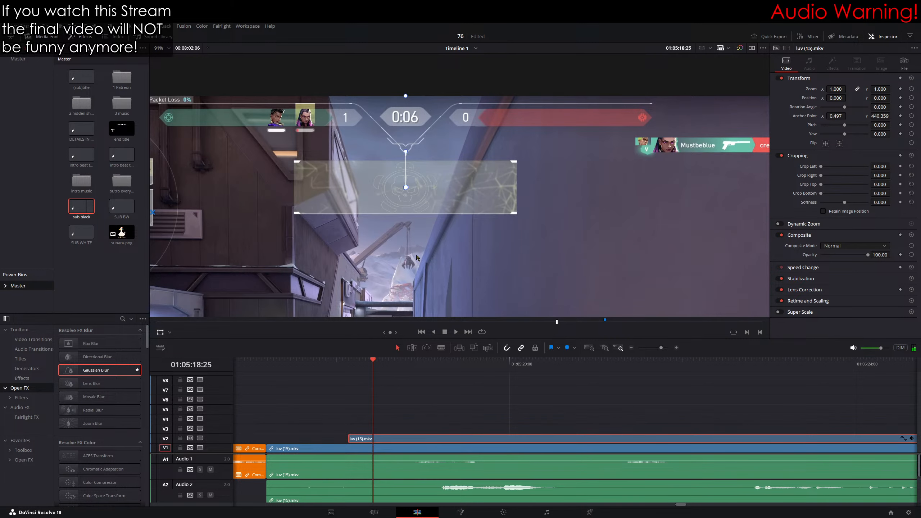
pyautogui.press('Right')
pyautogui.press('Right')
pyautogui.moveTo(878, 166); pyautogui.dragTo(893, 184)
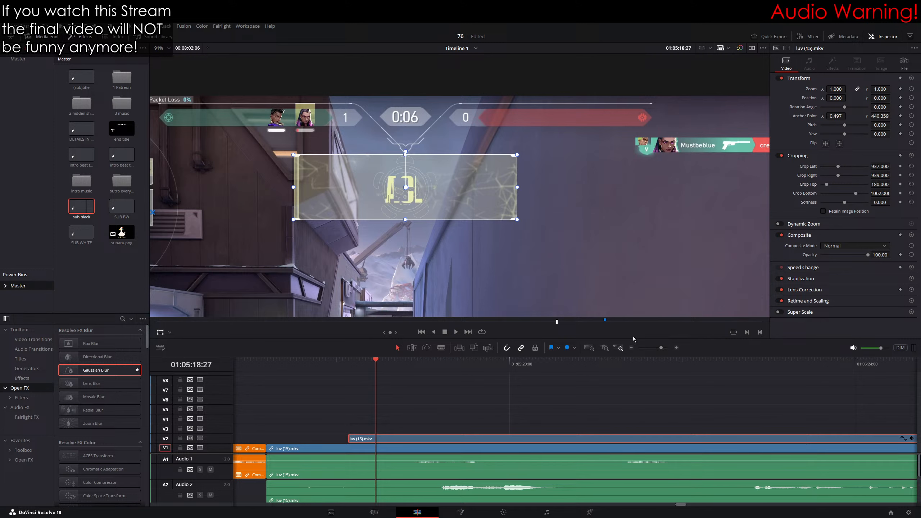
# Step: Enlarge the cropped banner overlay from the start of its clip to a zoom of about 1.584
pyautogui.moveTo(372, 373); pyautogui.dragTo(349, 372)
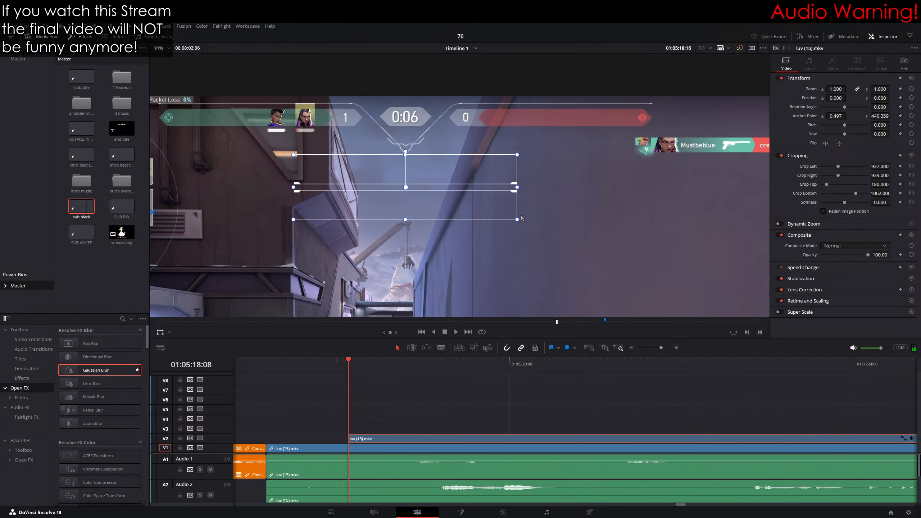
pyautogui.moveTo(518, 220); pyautogui.dragTo(583, 284)
pyautogui.scroll(-6, 472, 218)
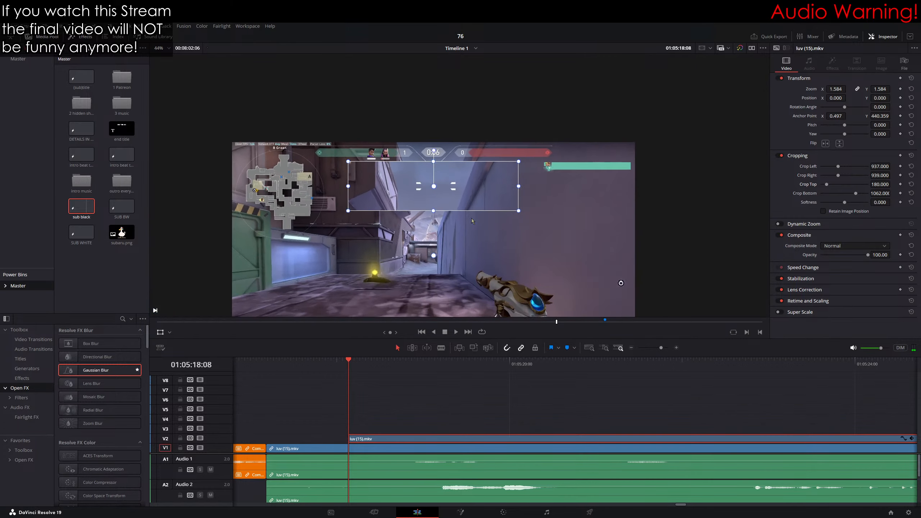
# Step: Fade out the banner overlay with opacity keyframes from 100 at 01:05:20:48 to 0 at 01:05:20:56
pyautogui.press('space')
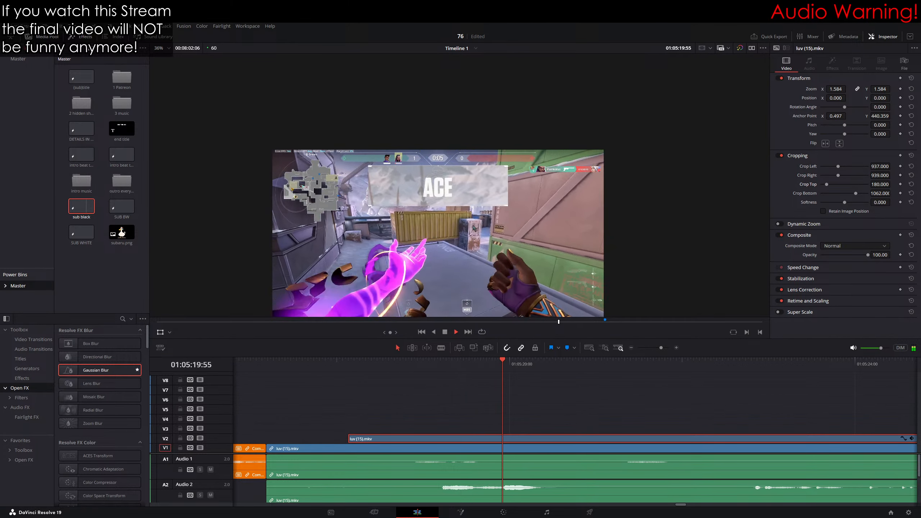
pyautogui.press('space')
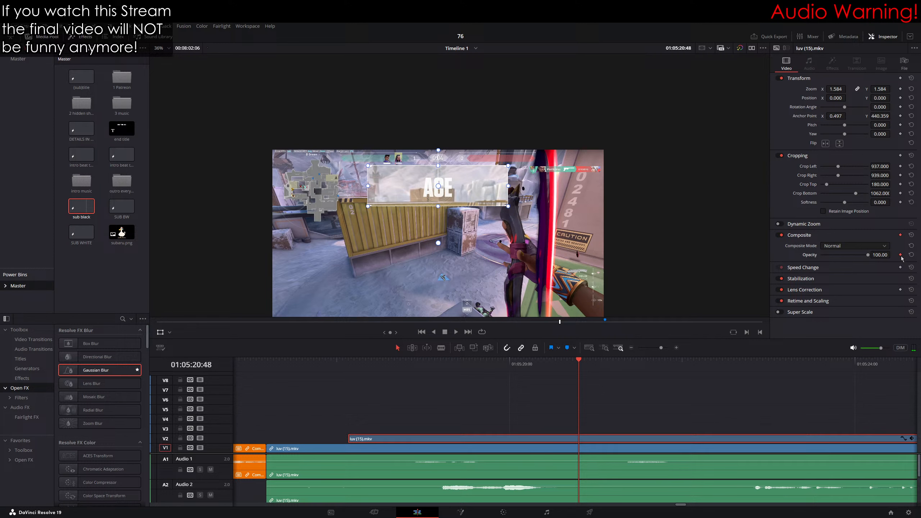
pyautogui.press('Right')
pyautogui.press('Right')
pyautogui.press('Right')
pyautogui.press('Right')
pyautogui.press('Right')
pyautogui.press('Right')
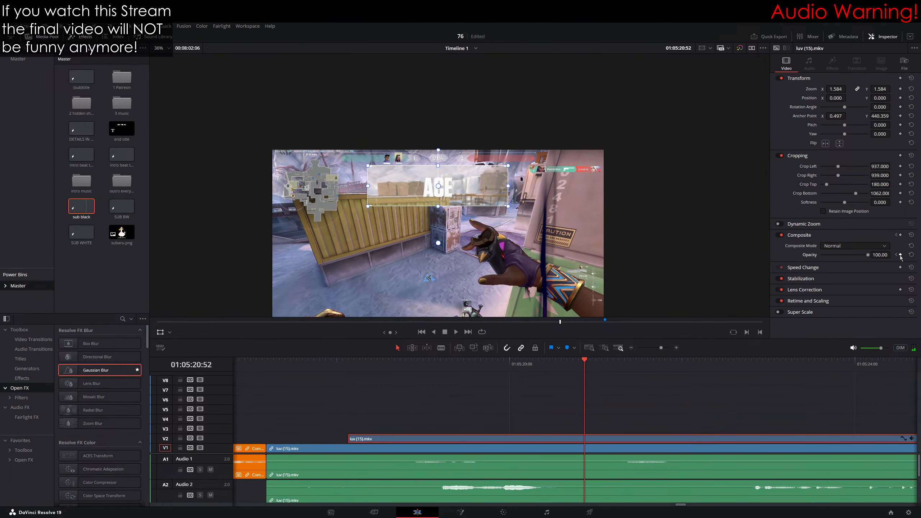
pyautogui.press('Right')
pyautogui.press('Right')
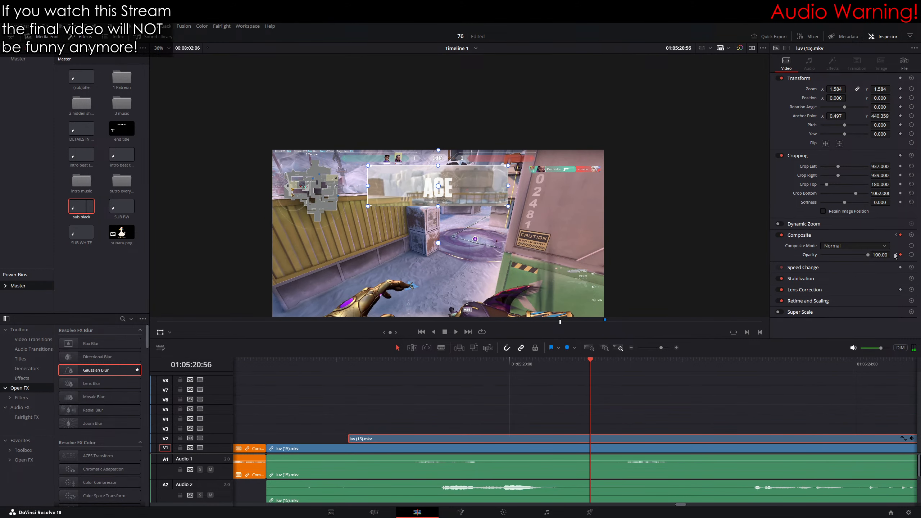
pyautogui.moveTo(881, 255); pyautogui.dragTo(817, 257)
# Step: Cut the V2 banner overlay at 01:05:20:57 and delete the remainder after the fade
pyautogui.click(441, 348)
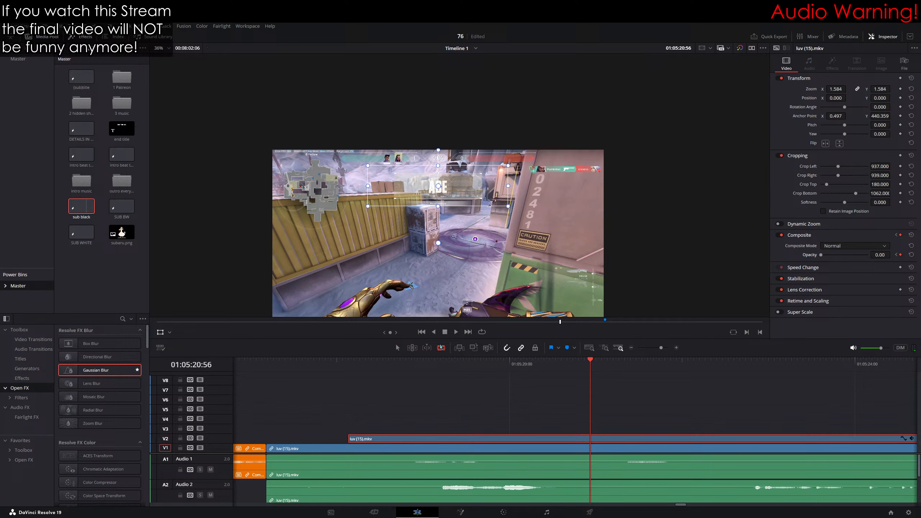
pyautogui.press('Right')
pyautogui.click(595, 438)
pyautogui.press('Delete')
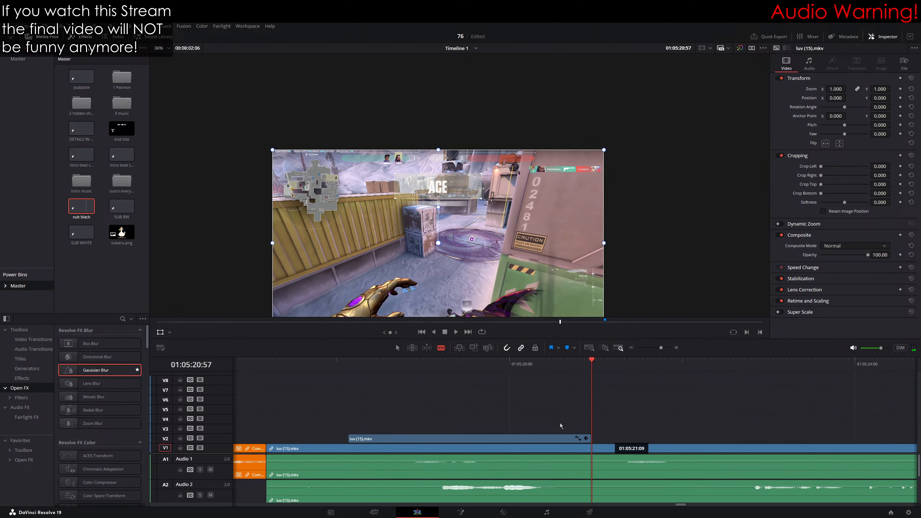
# Step: Play the enlarged ACE banner overlay from 01:05:18:08 to check its look and fade-out
pyautogui.moveTo(343, 361); pyautogui.dragTo(332, 363)
pyautogui.press('space')
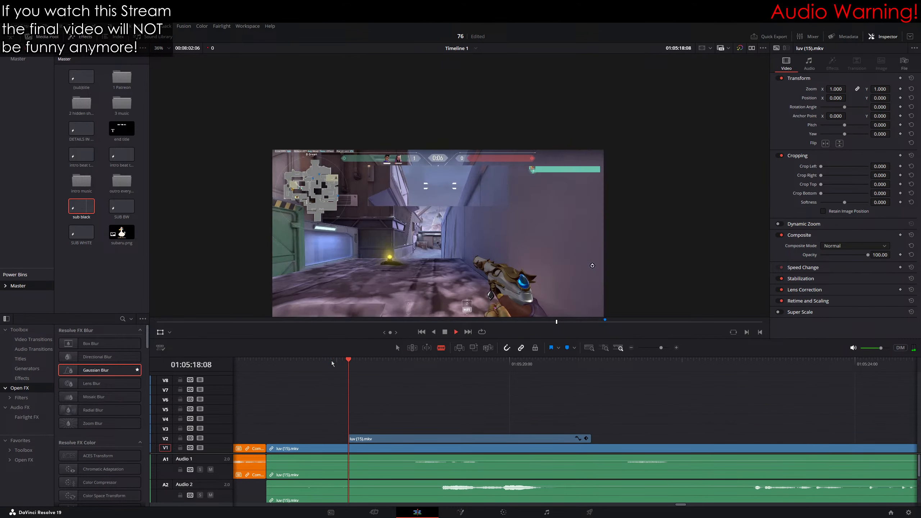
pyautogui.scroll(4, 506, 221)
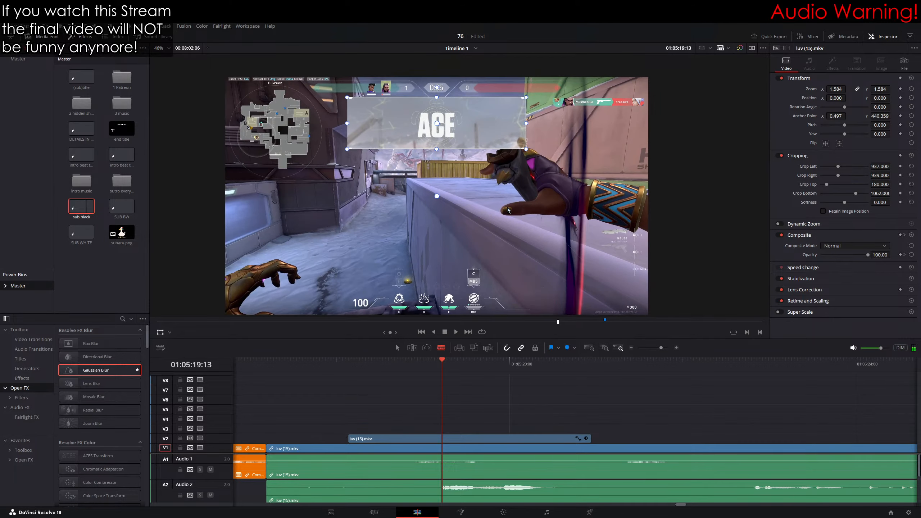
pyautogui.press('space')
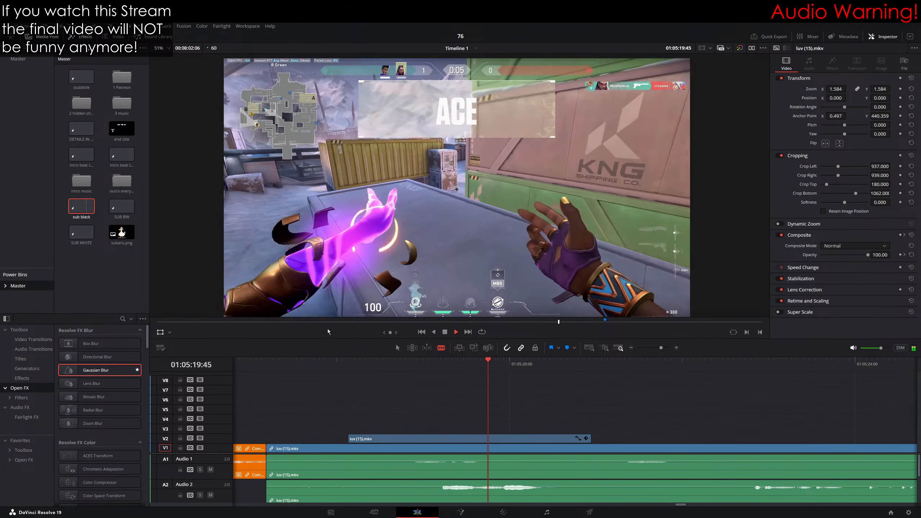
pyautogui.click(337, 361)
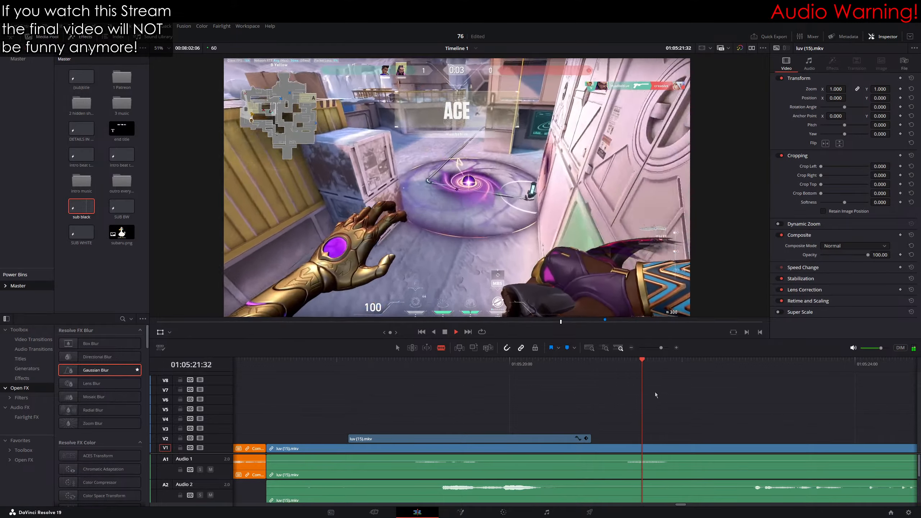
# Step: Listen to luv (15).mkv from about 01:05:20 to find where the next spoken line starts
pyautogui.click(501, 361)
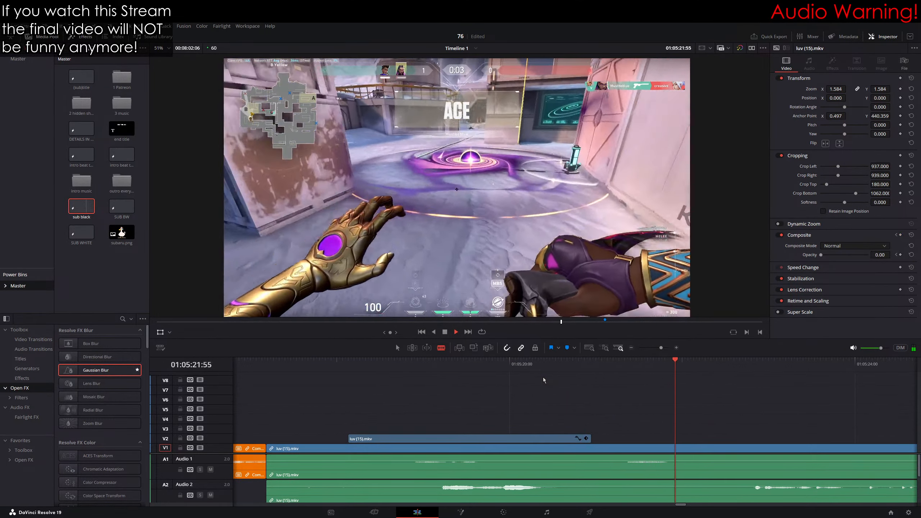
pyautogui.press('space')
pyautogui.moveTo(611, 361); pyautogui.dragTo(524, 368)
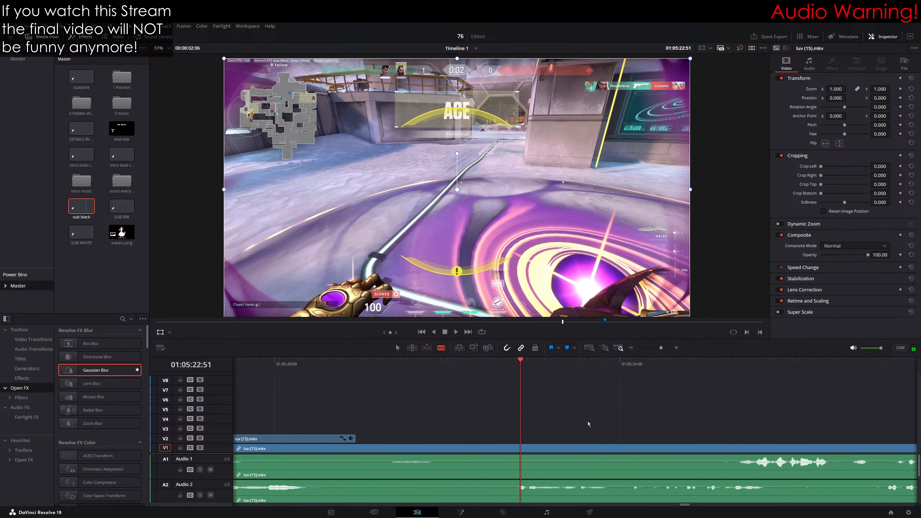
pyautogui.hscroll(3, 484, 389)
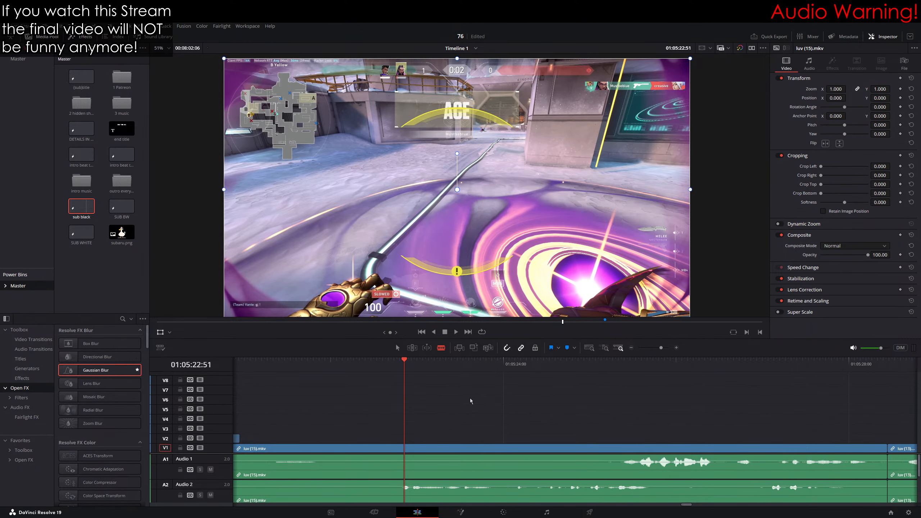
# Step: Place the sub black title on V2 at 01:05:22:50 and extend its end to about 01:05:27:02
pyautogui.moveTo(407, 372); pyautogui.dragTo(404, 365)
pyautogui.click(91, 203)
pyautogui.press('F12')
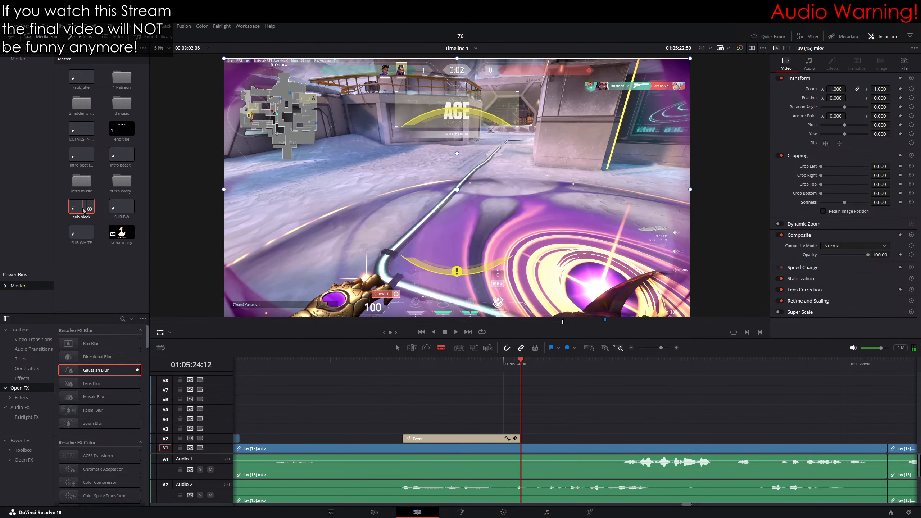
pyautogui.moveTo(521, 439); pyautogui.dragTo(765, 439)
pyautogui.click(404, 366)
# Step: Set the new subtitle's text to "I HAVE MY ULT" and its color to yellow
pyautogui.click(803, 119)
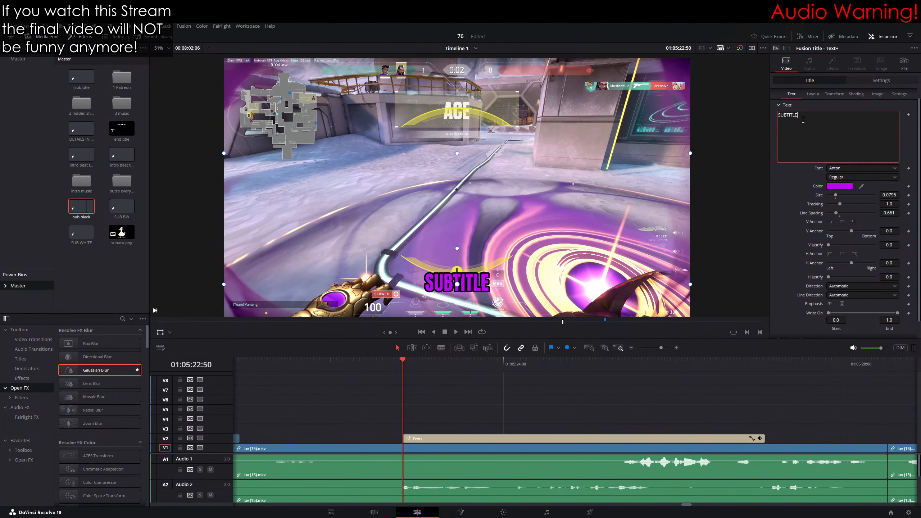
pyautogui.hotkey('ctrl', 'a')
pyautogui.write('I HAVE MY')
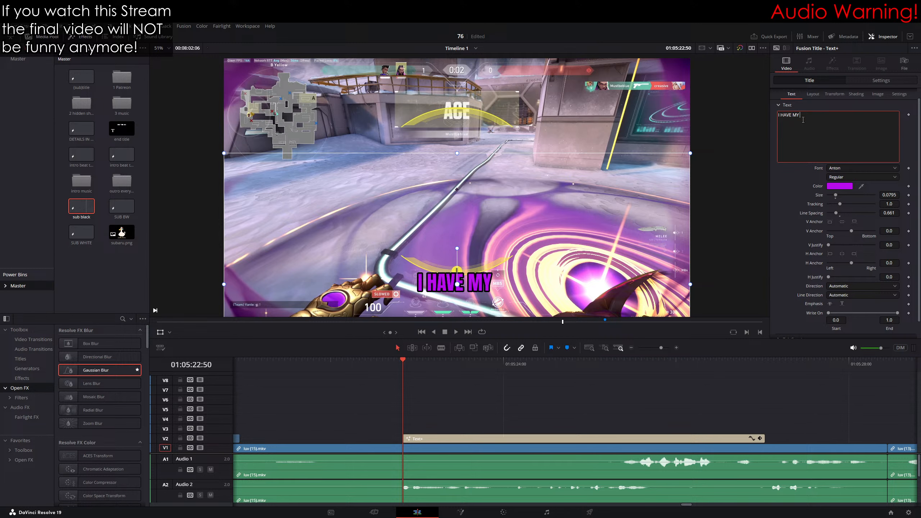
pyautogui.write(' UKLT')
pyautogui.press('BackSpace')
pyautogui.press('BackSpace')
pyautogui.press('BackSpace')
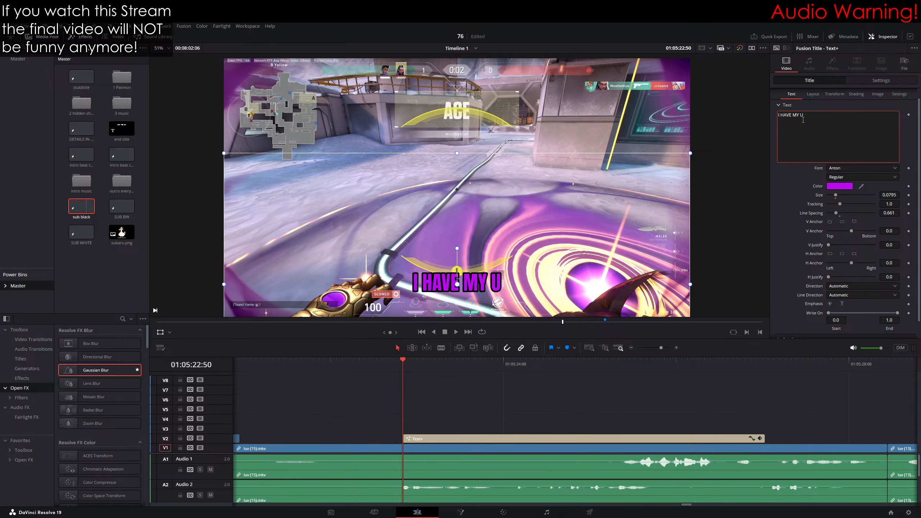
pyautogui.write('LT')
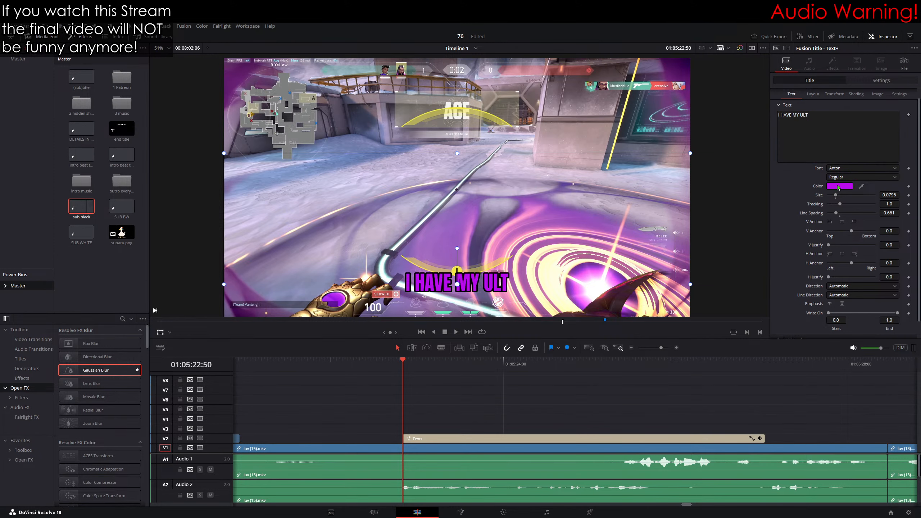
pyautogui.hotkey('ctrl', 'z')
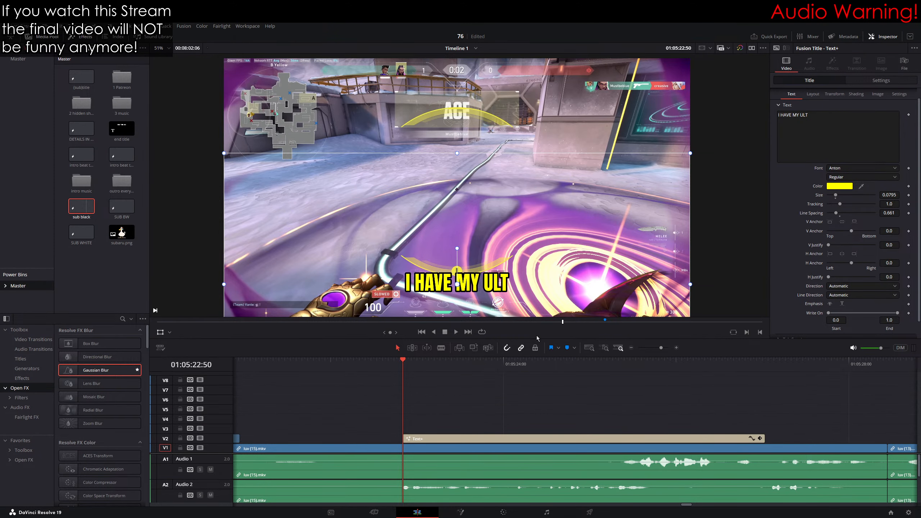
# Step: Rotate the "I HAVE MY ULT" subtitle slightly clockwise and move it up a little in the frame
pyautogui.scroll(3, 486, 246)
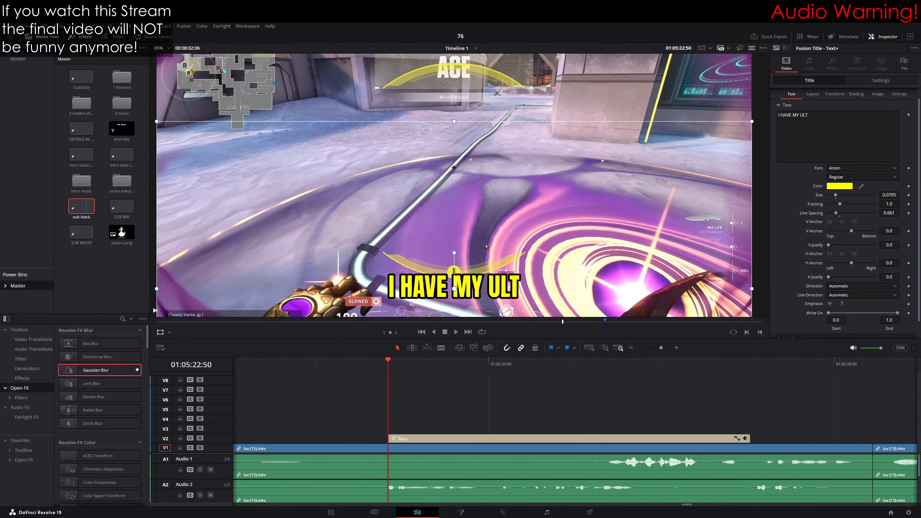
pyautogui.moveTo(453, 245); pyautogui.dragTo(455, 242)
pyautogui.moveTo(473, 272); pyautogui.dragTo(481, 241)
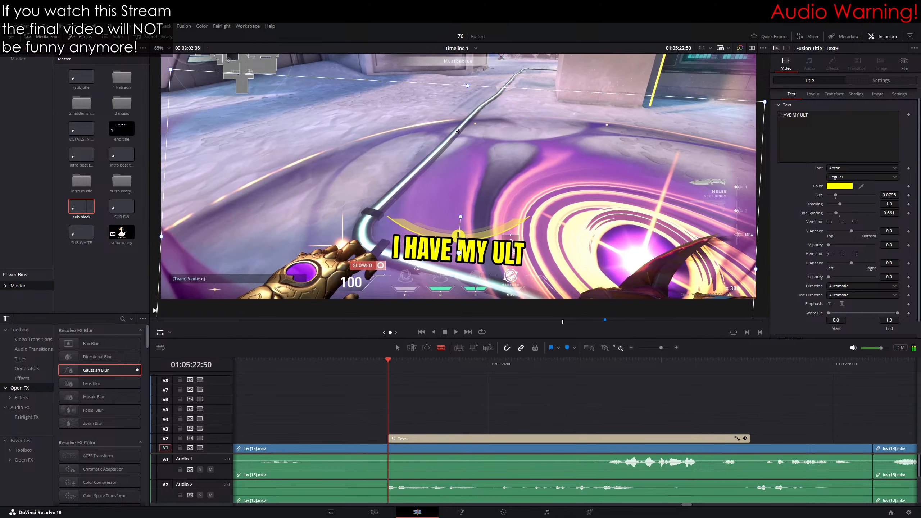
# Step: Split the "I HAVE MY ULT" subtitle on V2 at 01:05:22:52 and 01:05:22:57
pyautogui.press('Right')
pyautogui.press('Right')
pyautogui.click(503, 439)
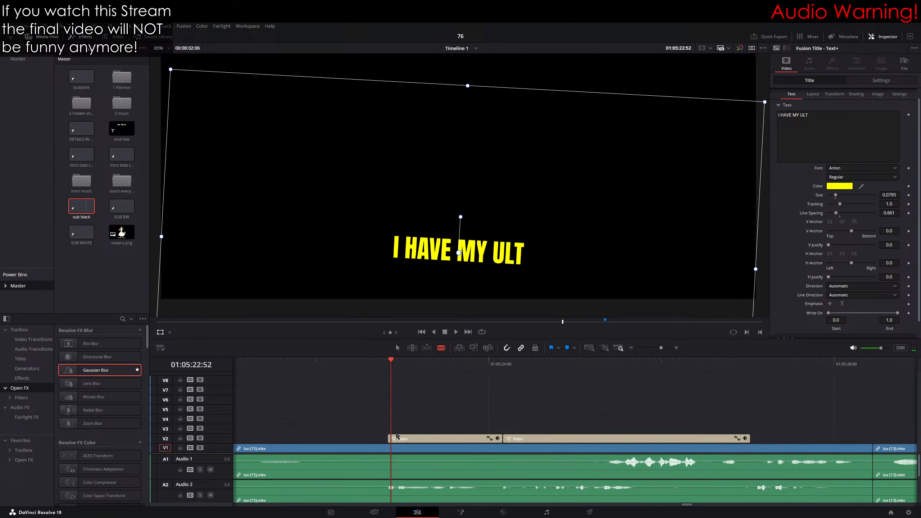
pyautogui.hotkey('ctrl', 'z')
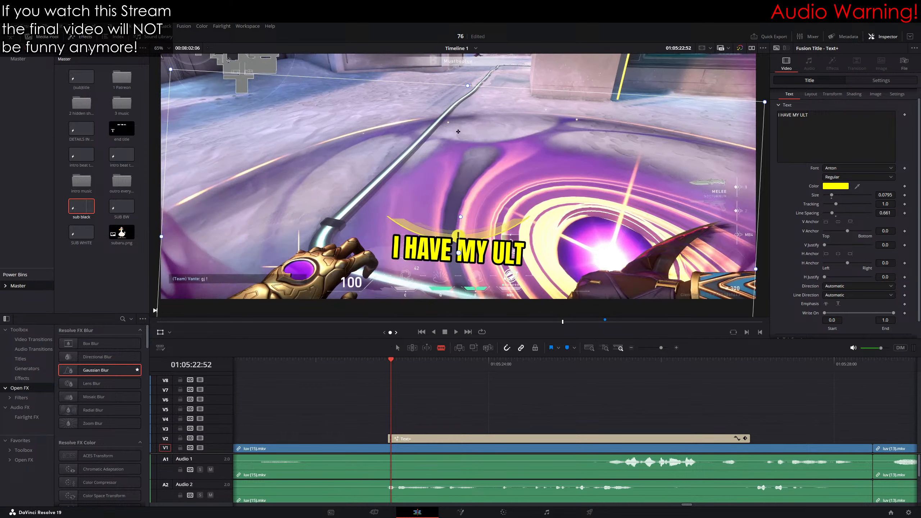
pyautogui.press('Right')
pyautogui.press('Right')
pyautogui.press('Right')
pyautogui.press('Right')
pyautogui.press('Right')
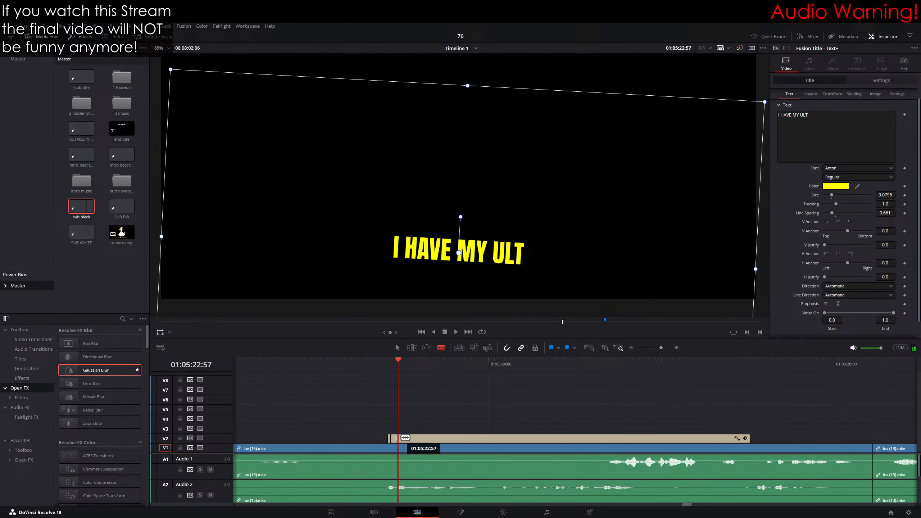
# Step: Listen on from 01:05:22:57 and add timeline markers at 01:05:23:22 and 01:05:23:25
pyautogui.press('space')
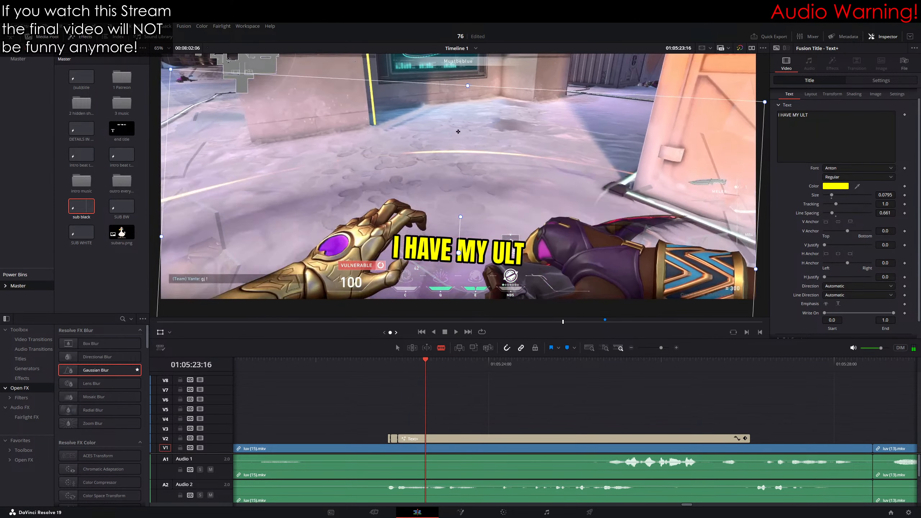
pyautogui.press('space')
pyautogui.click(567, 347)
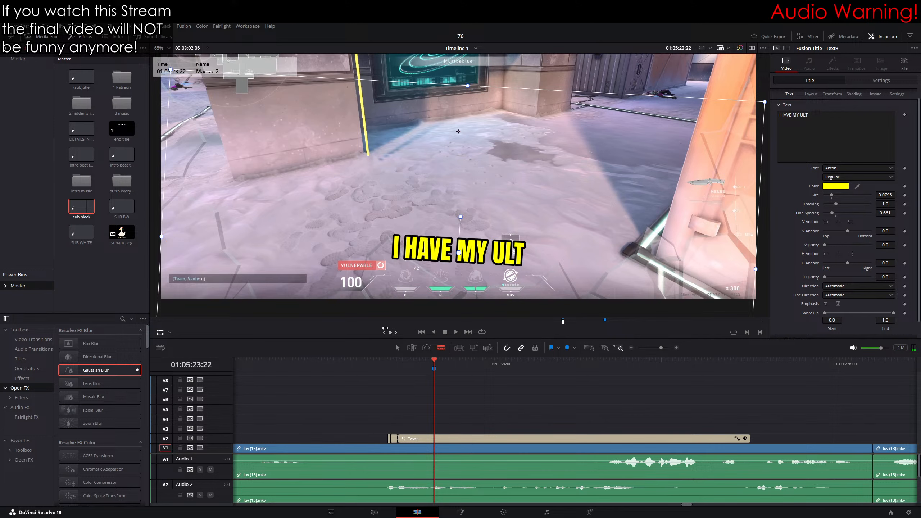
pyautogui.press('Right')
pyautogui.press('Right')
pyautogui.press('Right')
pyautogui.press('Right')
pyautogui.press('Right')
pyautogui.press('Left')
pyautogui.press('Left')
pyautogui.press('Left')
pyautogui.press('Left')
pyautogui.press('Right')
pyautogui.press('Right')
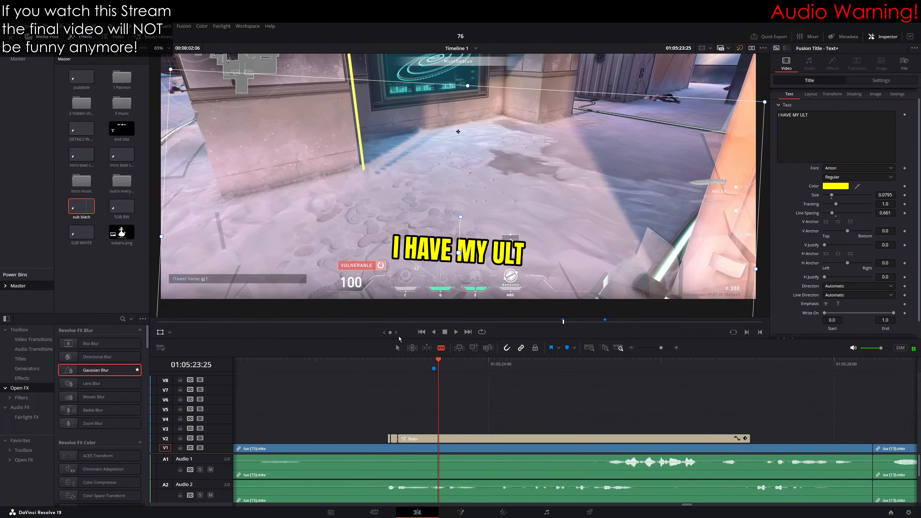
pyautogui.click(567, 348)
# Step: Add another timeline marker at 01:05:23:37
pyautogui.press('Right')
pyautogui.press('Right')
pyautogui.press('Right')
pyautogui.press('Right')
pyautogui.press('Right')
pyautogui.press('Right')
pyautogui.press('Right')
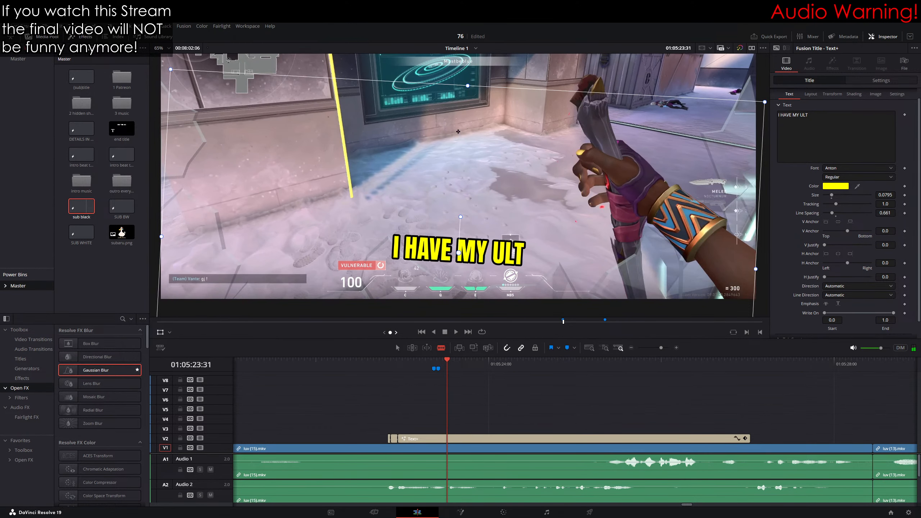
pyautogui.press('Right')
pyautogui.press('Right')
pyautogui.press('Right')
pyautogui.press('Right')
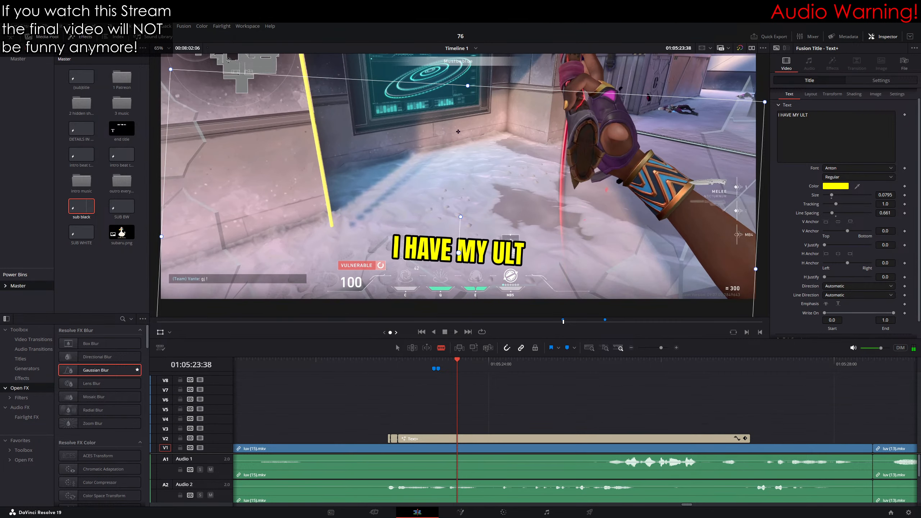
pyautogui.press('m')
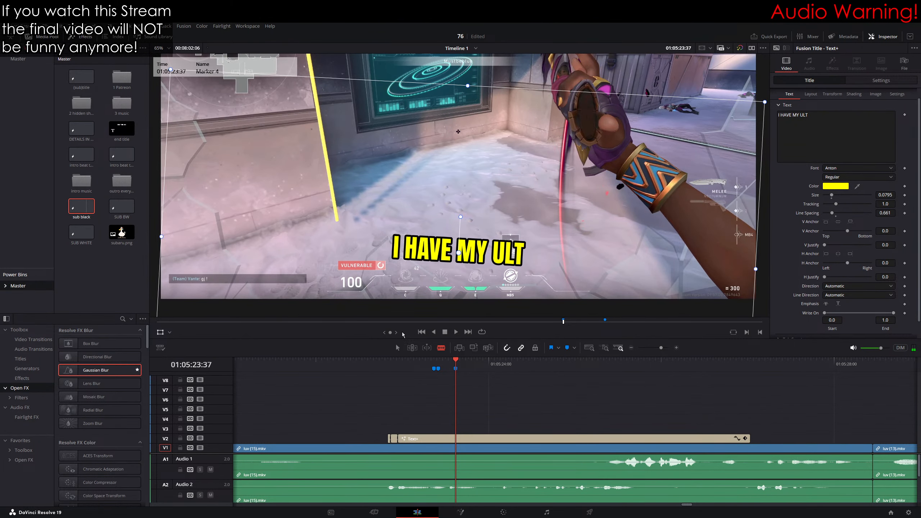
# Step: Split the V2 subtitle at 01:05:23:42, where the full line starts
pyautogui.press('Right')
pyautogui.press('Right')
pyautogui.press('Right')
pyautogui.press('Right')
pyautogui.press('Right')
pyautogui.press('Right')
pyautogui.hotkey('ctrl', 'b')
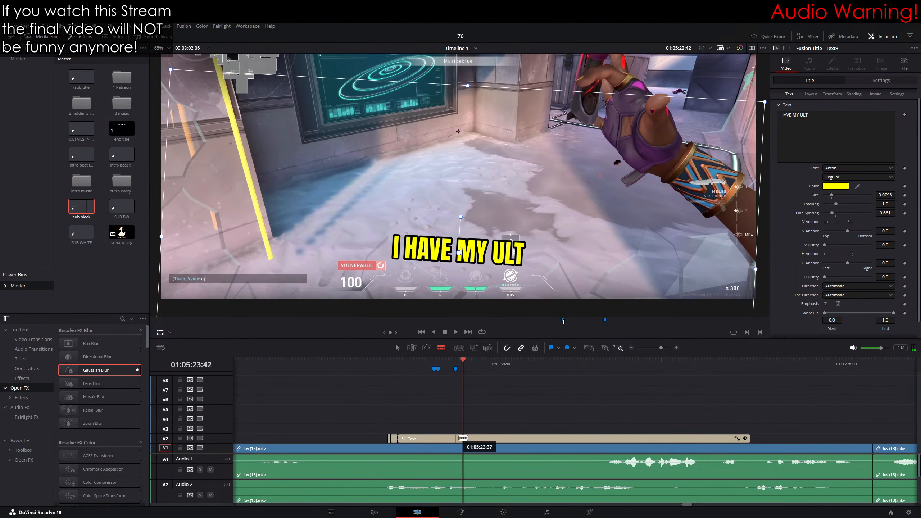
# Step: Lower the Write On End of the split subtitle pieces to reveal the words progressively, using 0.717 for the "I HAVE MY" piece
pyautogui.moveTo(393, 360); pyautogui.dragTo(388, 361)
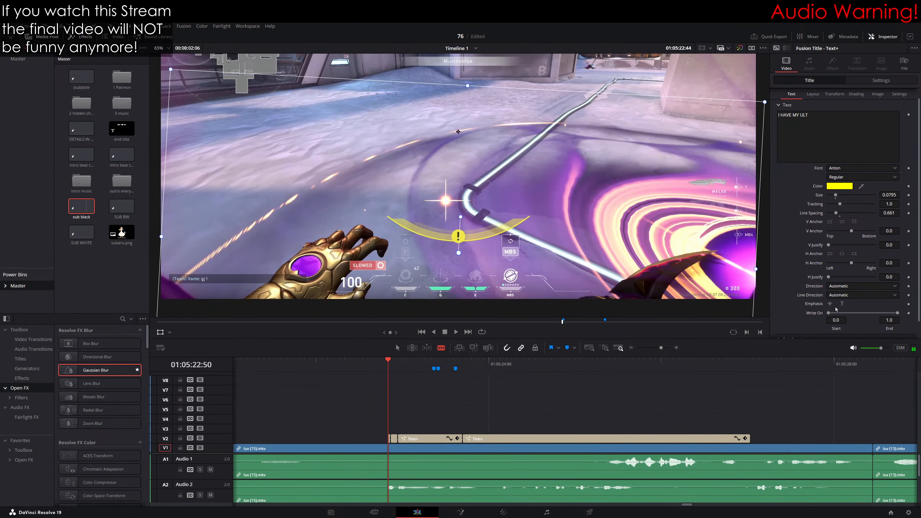
pyautogui.moveTo(897, 312); pyautogui.dragTo(895, 313)
pyautogui.moveTo(841, 312); pyautogui.dragTo(878, 311)
pyautogui.press('Down')
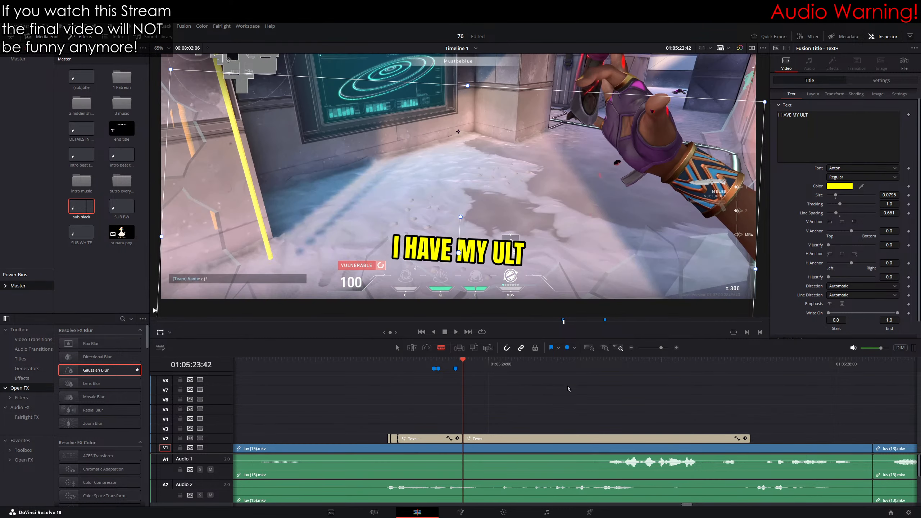
# Step: Place the sub black title on V3 at the 01:05:23:22 marker
pyautogui.click(434, 360)
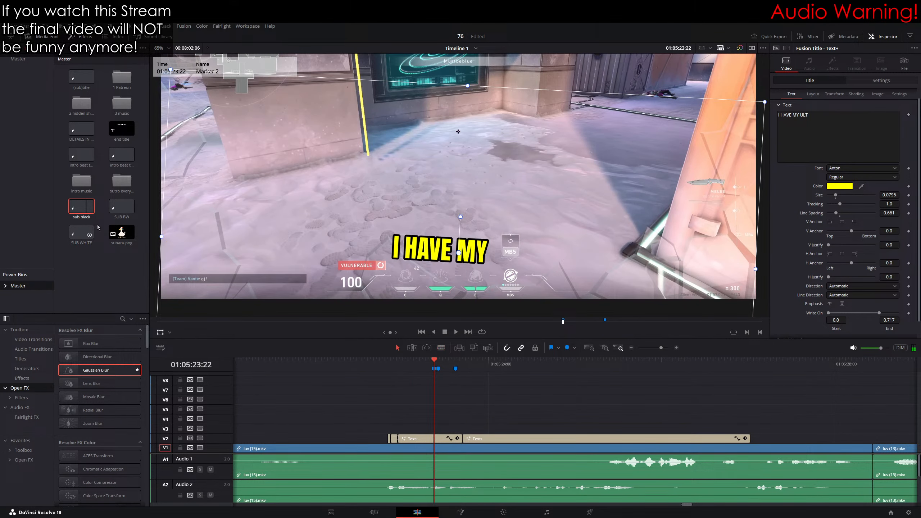
pyautogui.moveTo(87, 208); pyautogui.dragTo(439, 428)
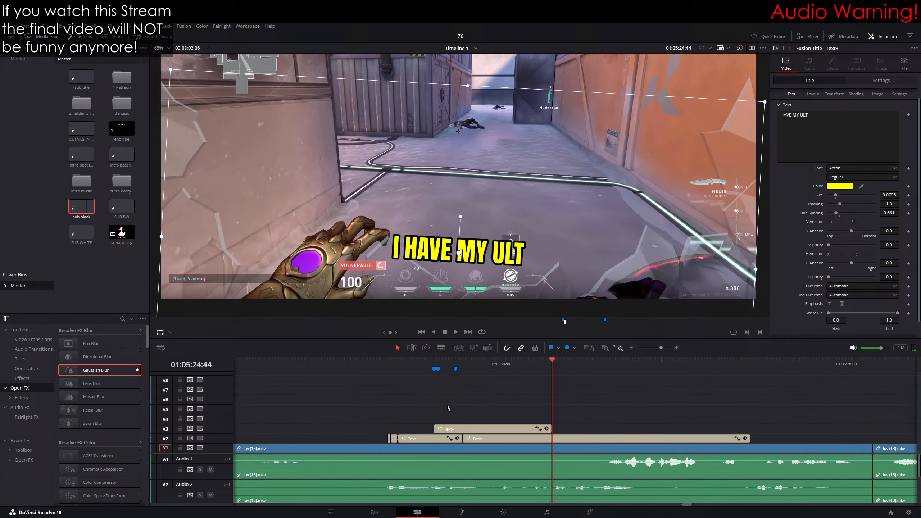
pyautogui.click(811, 125)
pyautogui.press('BackSpace')
pyautogui.press('BackSpace')
pyautogui.press('BackSpace')
pyautogui.press('BackSpace')
pyautogui.press('BackSpace')
pyautogui.press('BackSpace')
pyautogui.press('BackSpace')
pyautogui.press('BackSpace')
pyautogui.press('BackSpace')
pyautogui.press('BackSpace')
pyautogui.press('BackSpace')
pyautogui.press('BackSpace')
pyautogui.press('BackSpace')
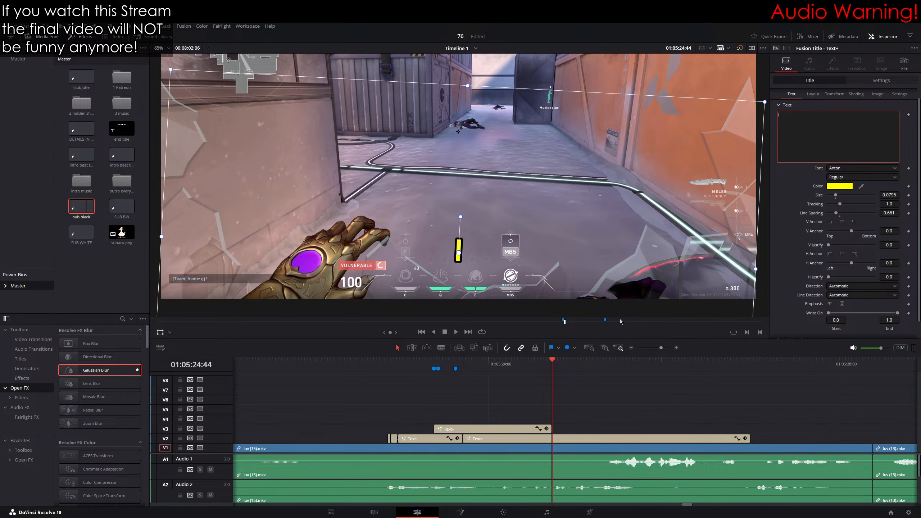
pyautogui.hotkey('ctrl', 'z')
# Step: Set the V3 title's text to "I" and its color to yellow
pyautogui.click(439, 360)
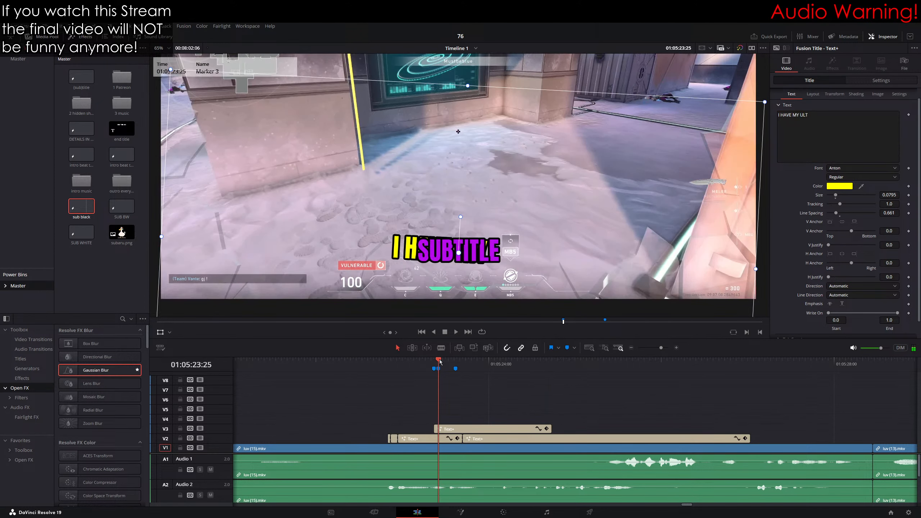
pyautogui.click(434, 361)
pyautogui.click(846, 134)
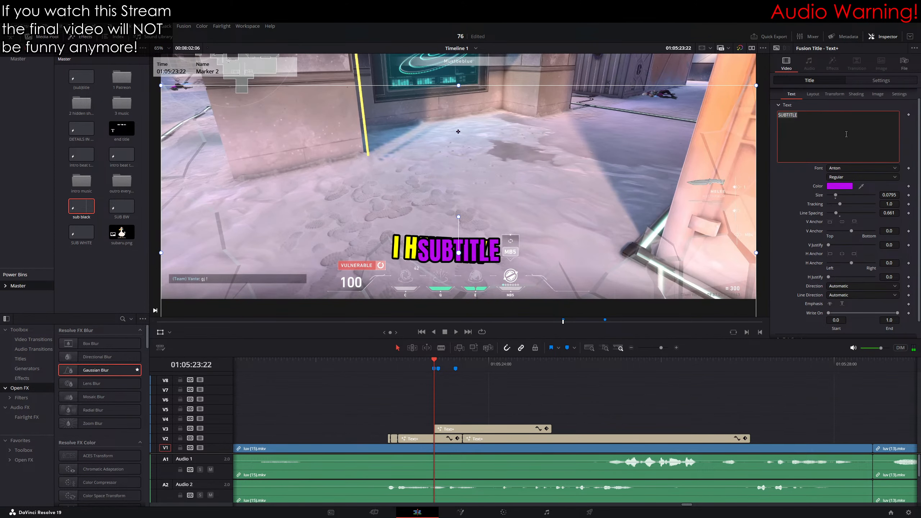
pyautogui.write('I')
pyautogui.click(844, 188)
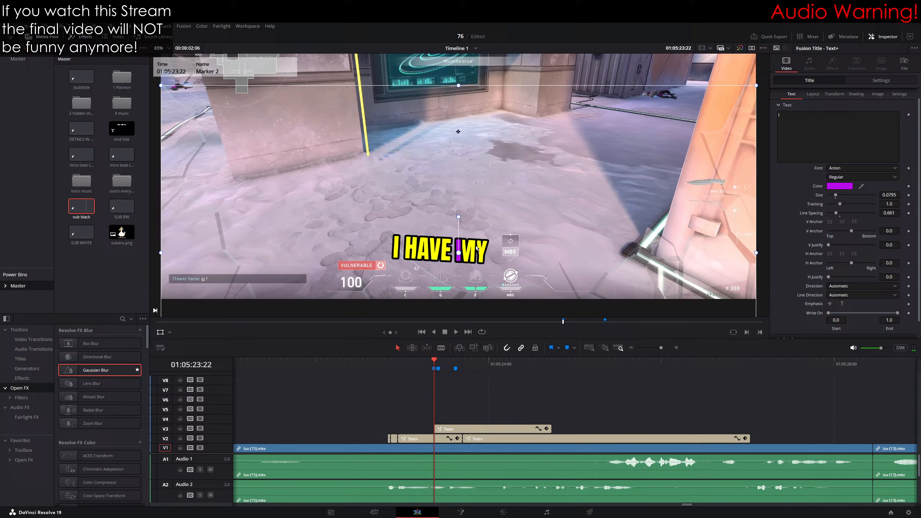
pyautogui.click(443, 240)
pyautogui.click(527, 333)
# Step: Rotate the "I" title slightly counterclockwise and place it over the first word of the base subtitle
pyautogui.moveTo(458, 217); pyautogui.dragTo(424, 230)
pyautogui.scroll(4, 424, 232)
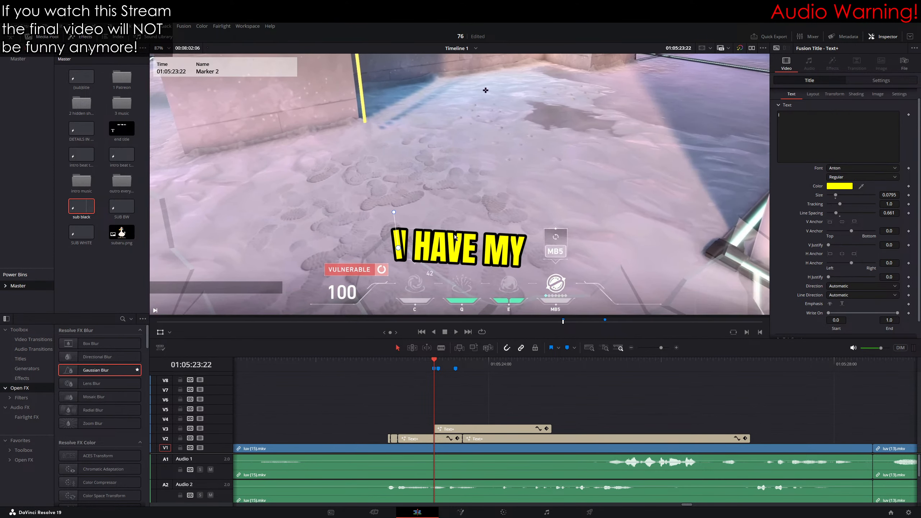
pyautogui.moveTo(365, 244)
pyautogui.mouseDown()
pyautogui.moveTo(376, 250)
pyautogui.moveTo(369, 242)
pyautogui.mouseUp()
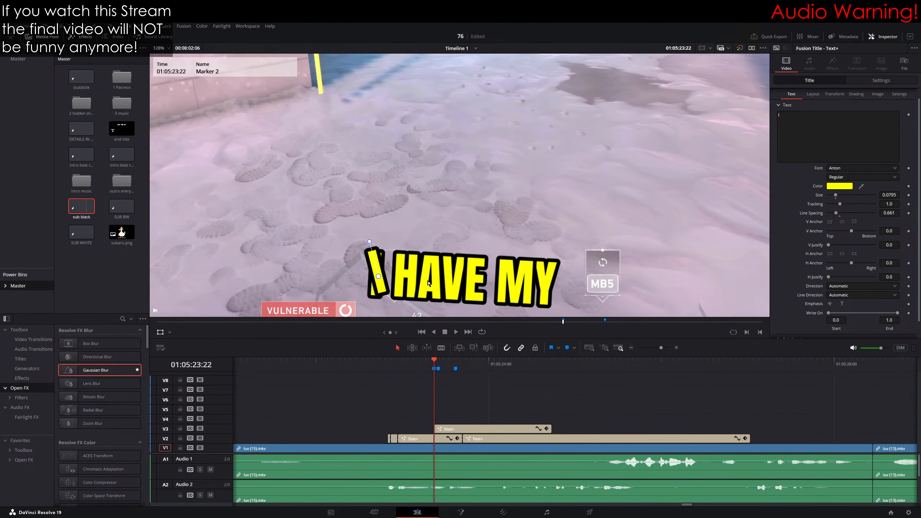
# Step: Duplicate the "I" title onto V4 at 01:05:23:25 as "HAVE", tilted clockwise over the matching word of the base subtitle
pyautogui.hotkey('shift', 'Down')
pyautogui.moveTo(450, 429); pyautogui.dragTo(454, 417)
pyautogui.click(864, 131)
pyautogui.hotkey('ctrl', 'a')
pyautogui.write('HAVE')
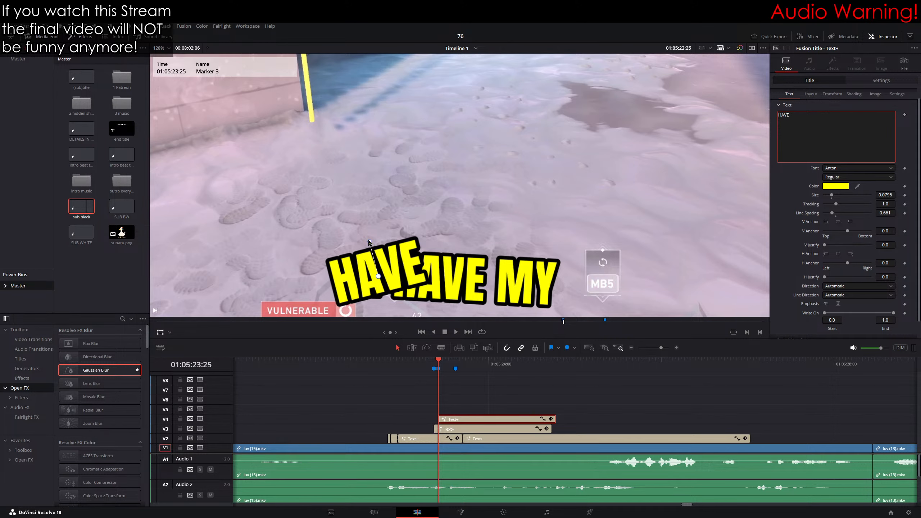
pyautogui.moveTo(369, 242); pyautogui.dragTo(388, 243)
pyautogui.moveTo(396, 256); pyautogui.dragTo(493, 261)
# Step: Duplicate the "HAVE" title onto V5 at 01:05:23:37 as "MY", rotated counterclockwise over the matching word of the base subtitle
pyautogui.click(458, 369)
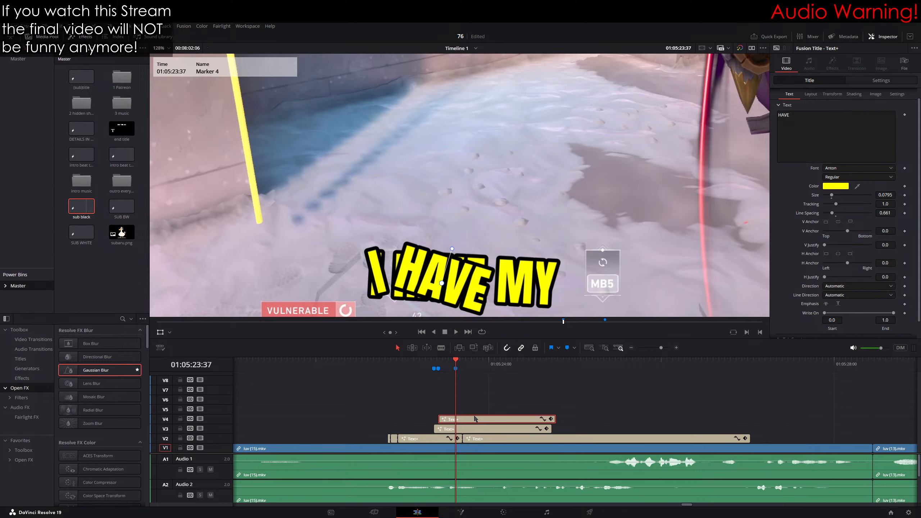
pyautogui.moveTo(475, 418); pyautogui.dragTo(487, 408)
pyautogui.click(799, 139)
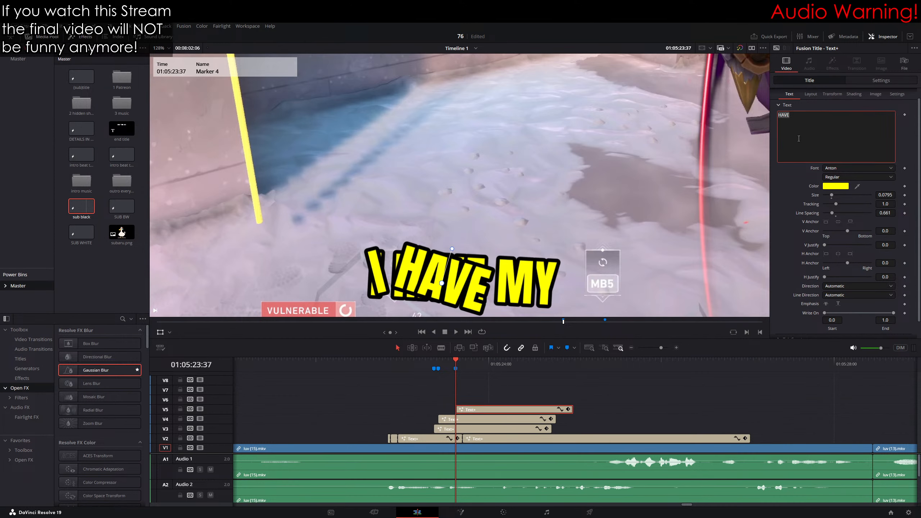
pyautogui.write('MY')
pyautogui.moveTo(453, 250); pyautogui.dragTo(561, 280)
# Step: Play back the "I HAVE MY ULT" word animation from about 01:05:22:42 and check it in the full frame
pyautogui.hotkey('shift', 'z')
pyautogui.click(377, 358)
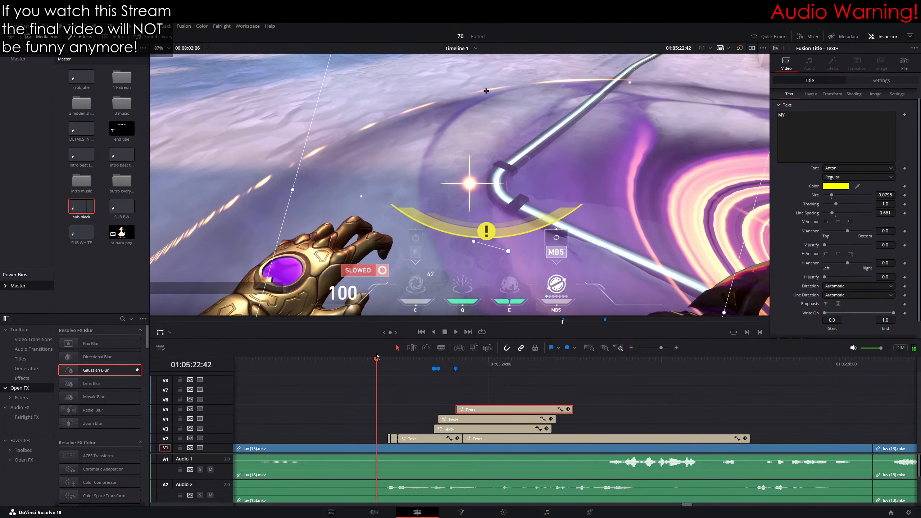
pyautogui.press('space')
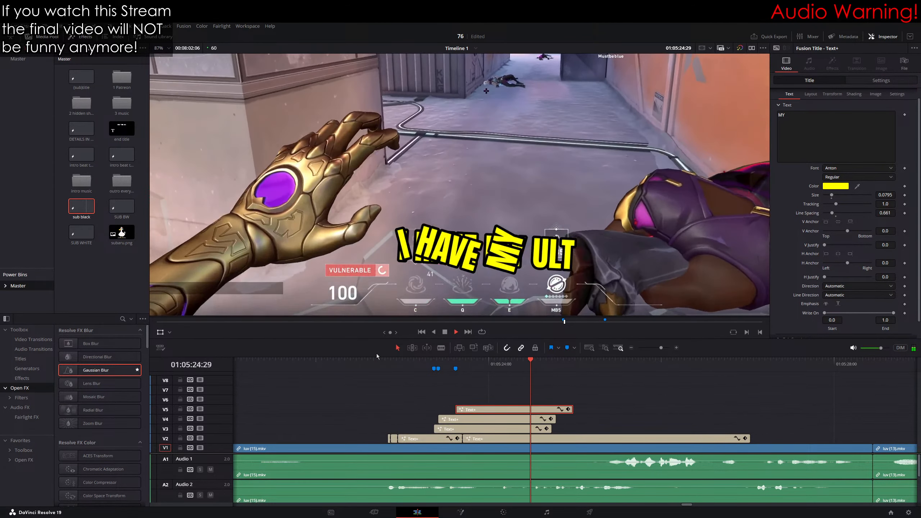
pyautogui.press('space')
pyautogui.scroll(-5, 542, 235)
pyautogui.moveTo(542, 234); pyautogui.dragTo(530, 289)
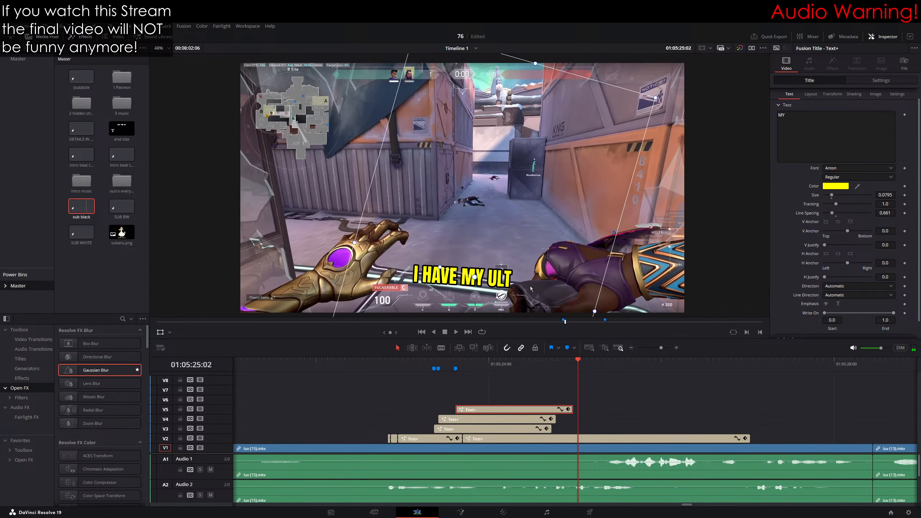
pyautogui.scroll(2, 530, 283)
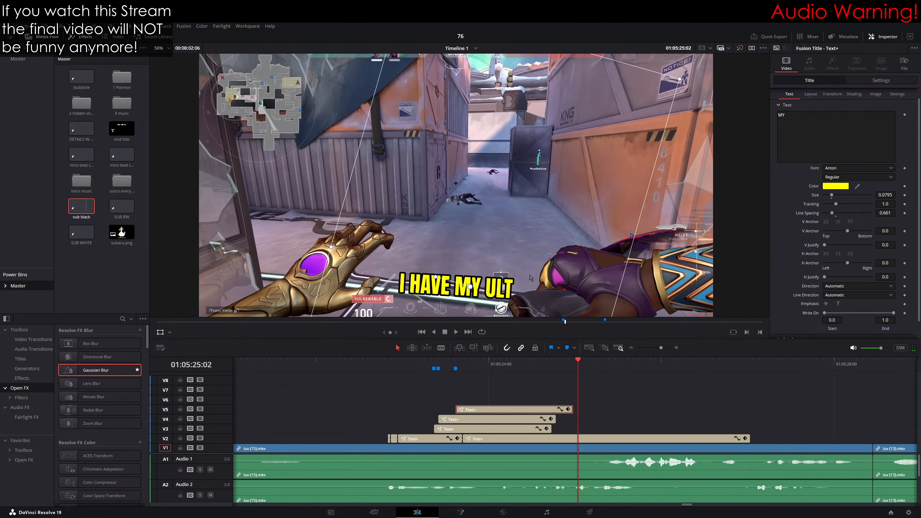
pyautogui.scroll(-2, 531, 278)
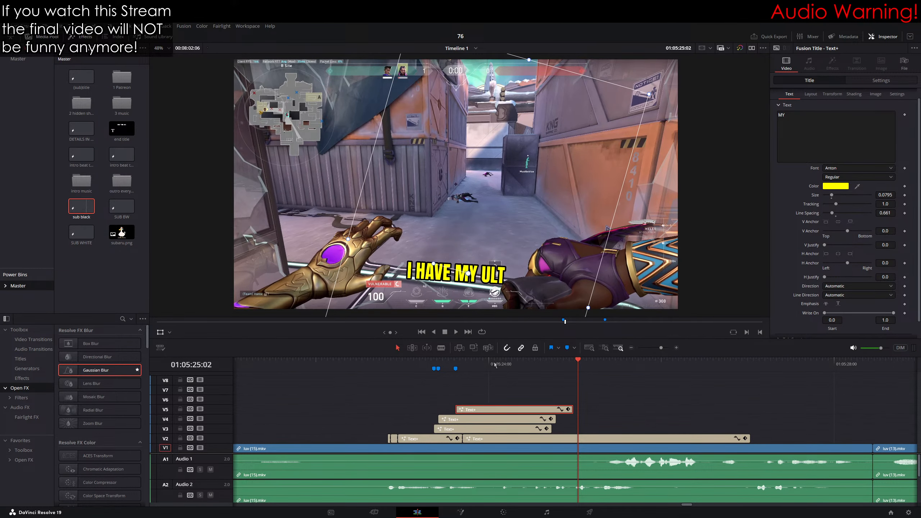
# Step: Extend the V3 and V4 titles to the end of the V5 title and delete the three timeline markers
pyautogui.moveTo(553, 431); pyautogui.dragTo(573, 419)
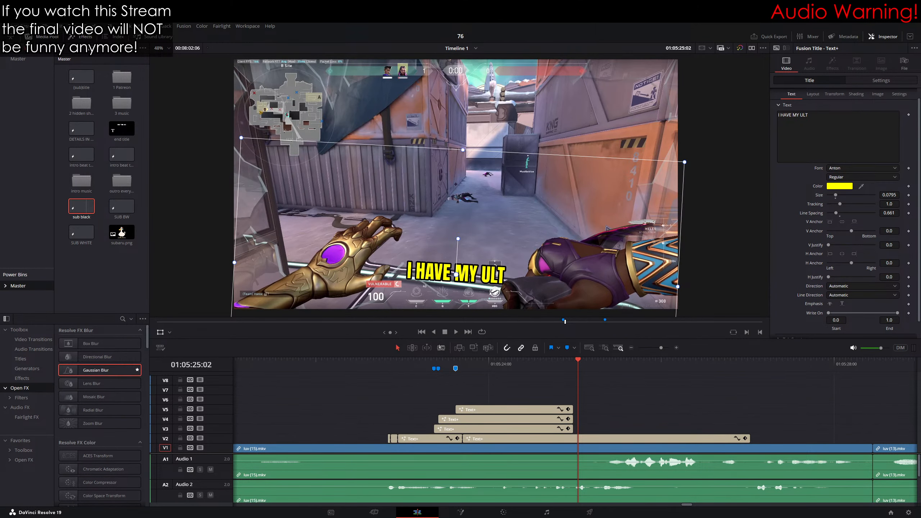
pyautogui.moveTo(456, 369); pyautogui.dragTo(438, 370)
# Step: Cut the V2 subtitle at 01:05:25:11 and delete the part after it
pyautogui.press('space')
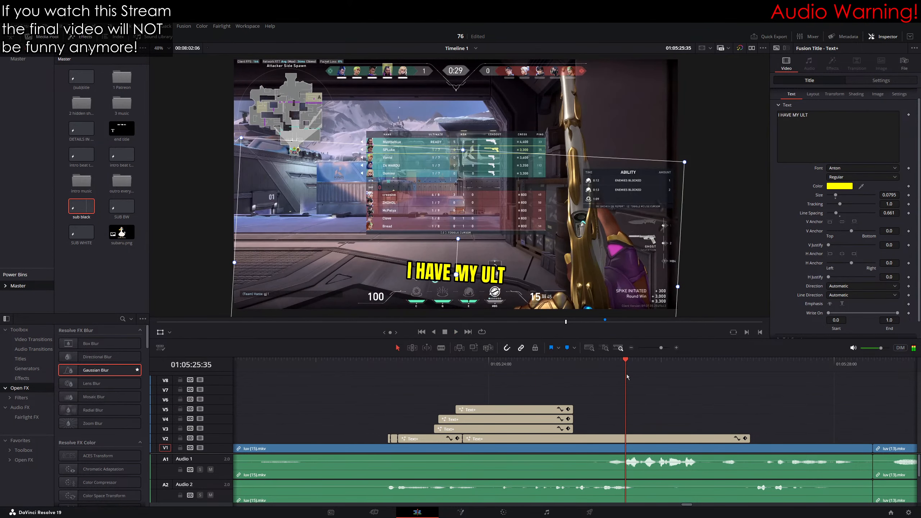
pyautogui.moveTo(590, 364)
pyautogui.mouseDown()
pyautogui.moveTo(583, 365)
pyautogui.moveTo(590, 367)
pyautogui.mouseUp()
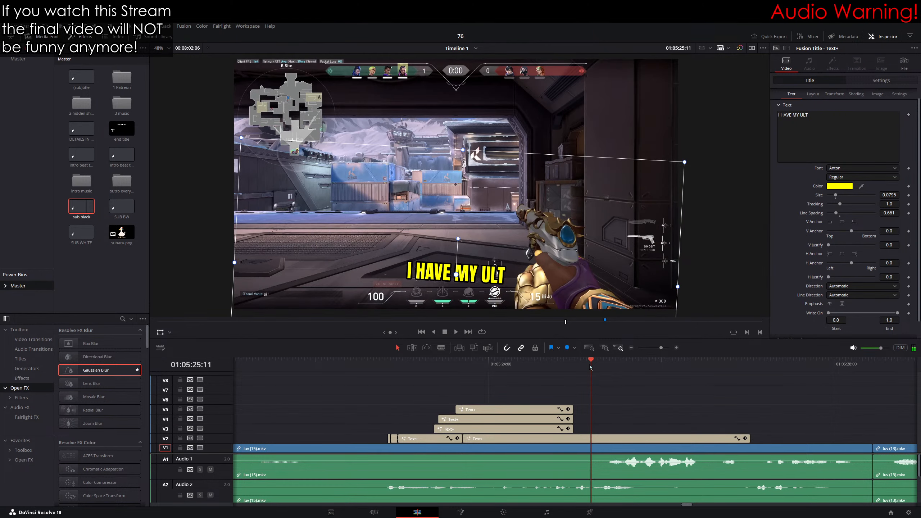
pyautogui.press('b')
pyautogui.click(607, 438)
pyautogui.press('Delete')
pyautogui.press('a')
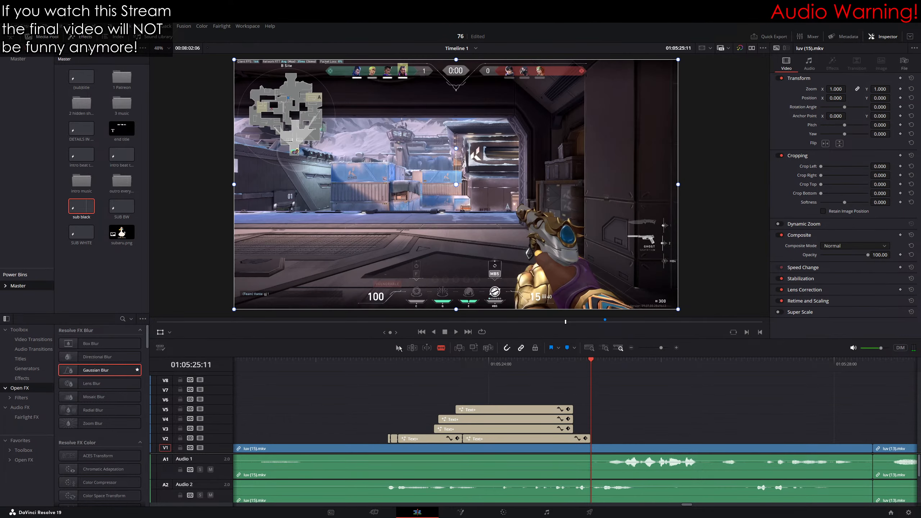
# Step: Align the ends of the V3, V4 and V5 word titles with the base subtitle's end at 01:05:25:11
pyautogui.moveTo(600, 401); pyautogui.dragTo(596, 430)
pyautogui.moveTo(385, 361); pyautogui.dragTo(371, 361)
pyautogui.press('space')
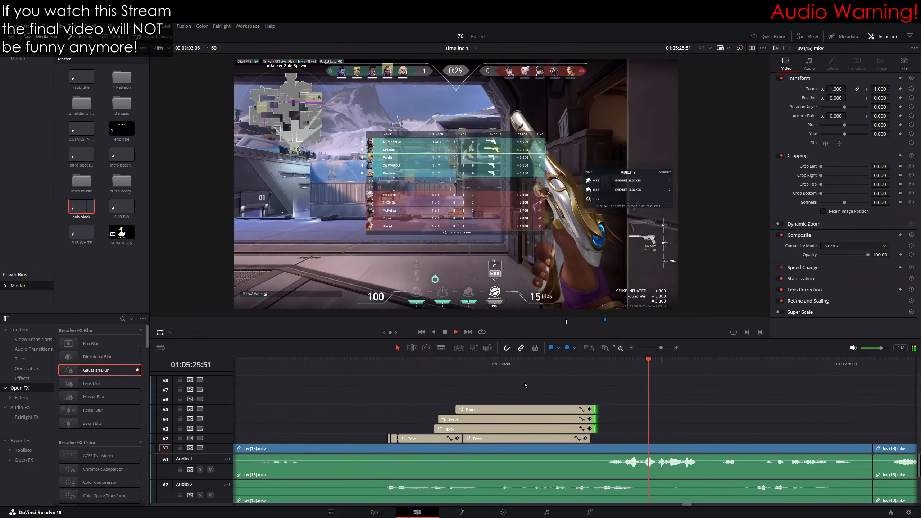
pyautogui.press('space')
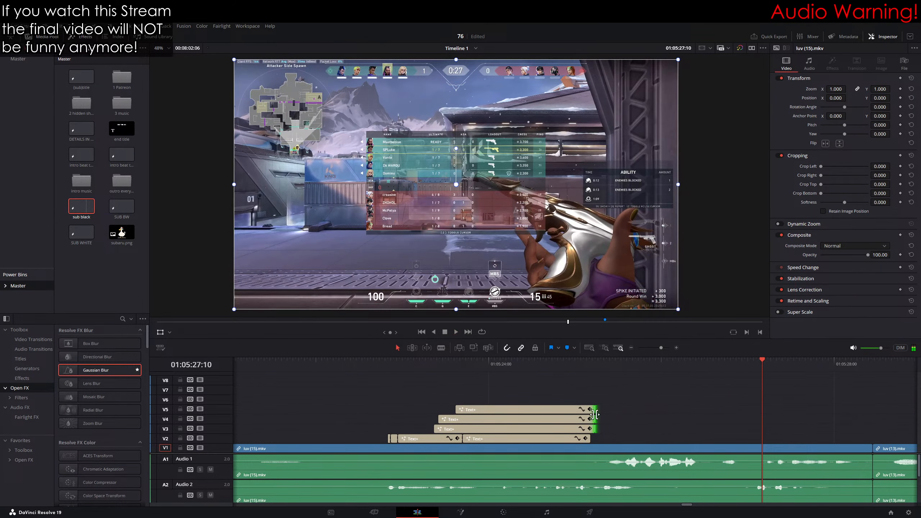
pyautogui.moveTo(603, 407); pyautogui.dragTo(590, 430)
pyautogui.click(591, 368)
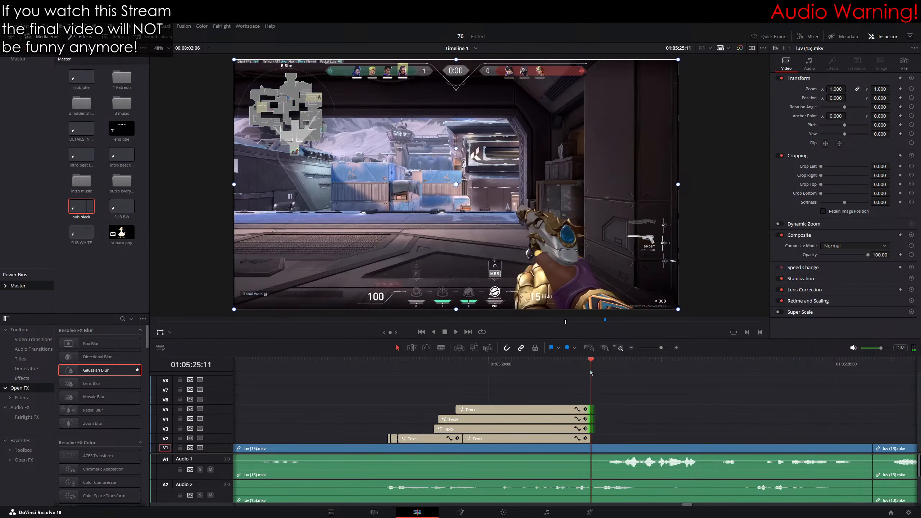
# Step: Play back the footage after the word titles and cut the V1 gameplay clip at 01:05:25:24
pyautogui.press('space')
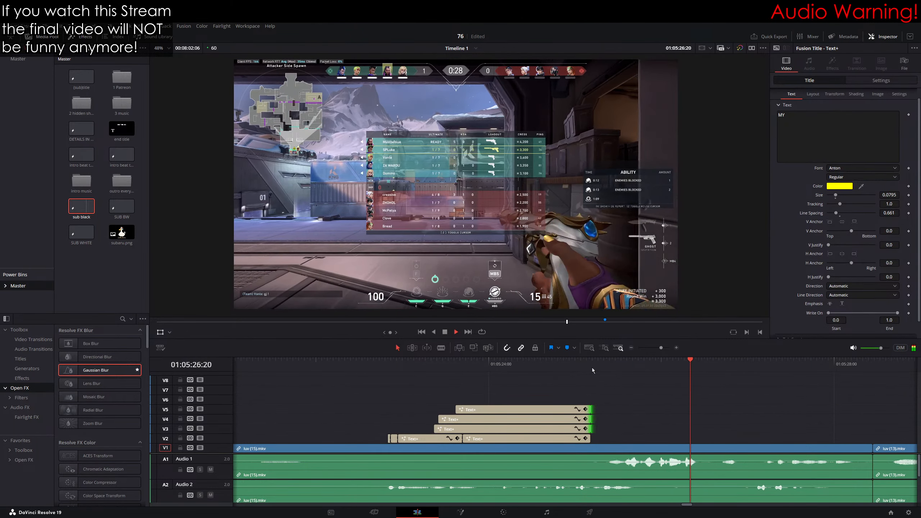
pyautogui.press('space')
pyautogui.moveTo(613, 366)
pyautogui.mouseDown()
pyautogui.moveTo(728, 368)
pyautogui.moveTo(602, 374)
pyautogui.moveTo(610, 374)
pyautogui.mouseUp()
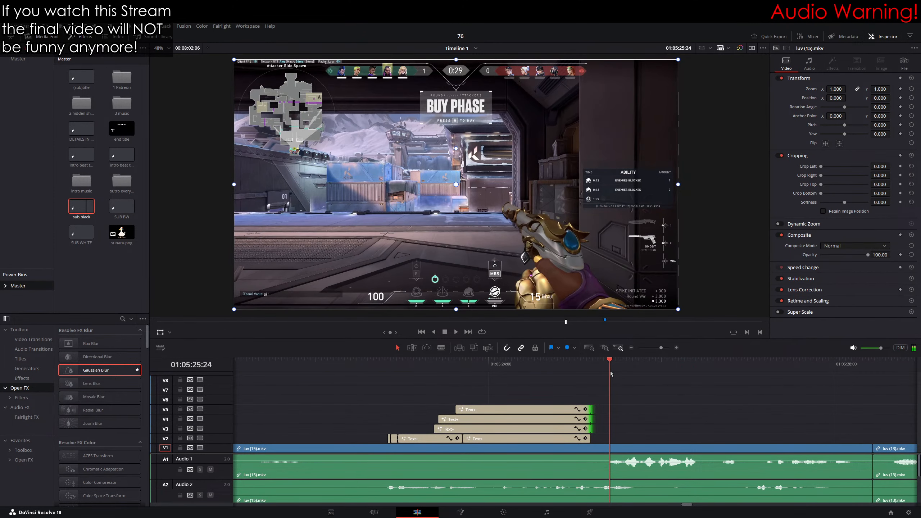
pyautogui.press('b')
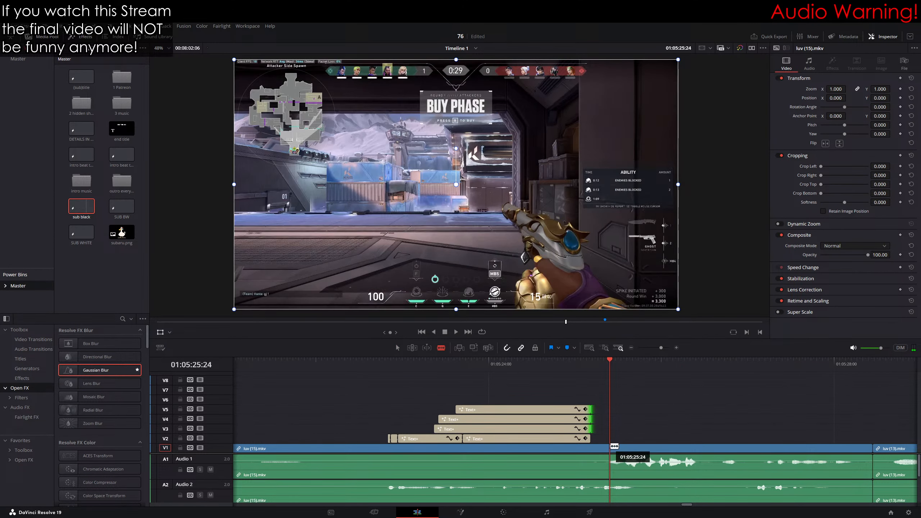
pyautogui.click(614, 446)
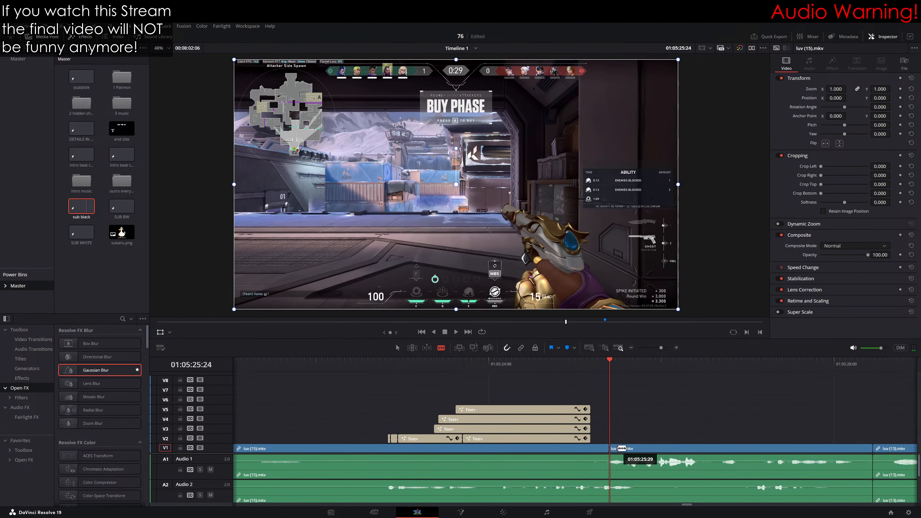
# Step: Move the V1 clip part after the cut onto V2 and extend the preceding V1 clip beneath it to the next clip
pyautogui.press('a')
pyautogui.moveTo(622, 448); pyautogui.dragTo(623, 439)
pyautogui.moveTo(611, 372); pyautogui.dragTo(767, 441)
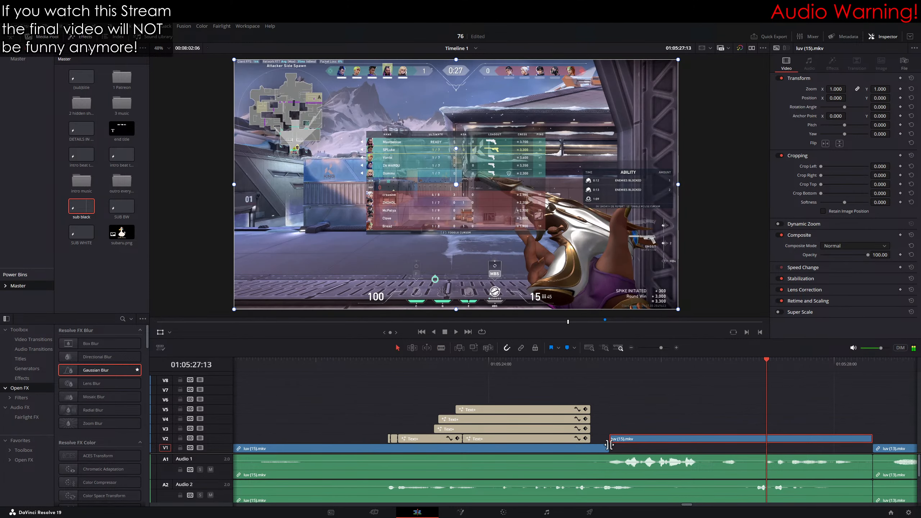
pyautogui.moveTo(610, 445); pyautogui.dragTo(873, 449)
# Step: Step to the frame where the scoreboard appears and trim the V2 gameplay clip's start to 01:05:25:33
pyautogui.click(608, 362)
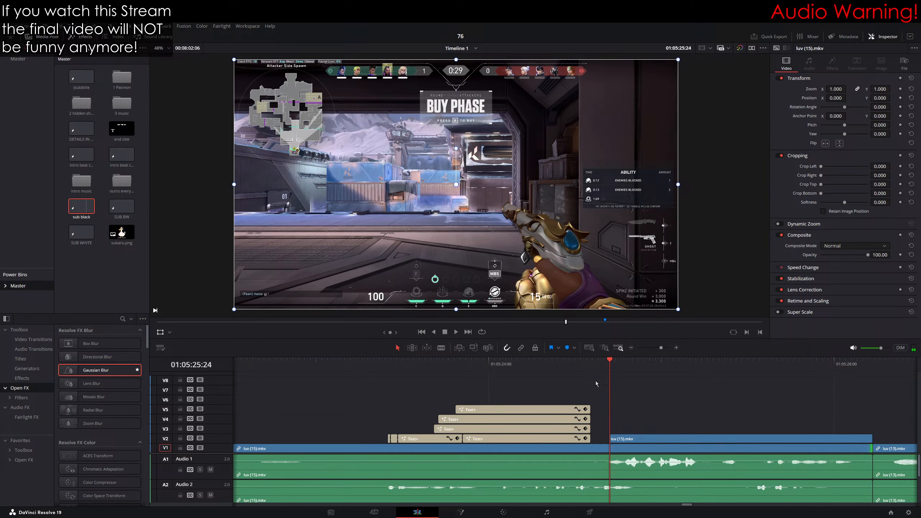
pyautogui.press('Right')
pyautogui.press('Right')
pyautogui.press('Right')
pyautogui.press('Right')
pyautogui.press('Right')
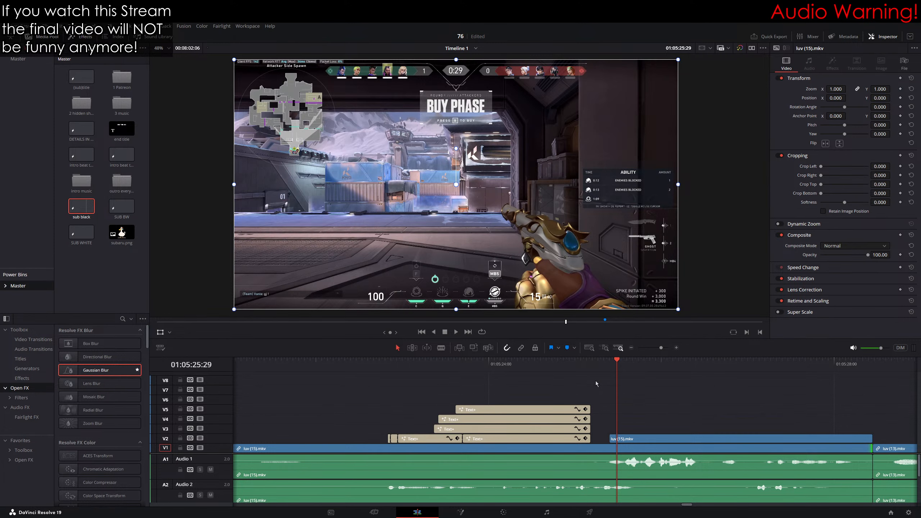
pyautogui.press('Right')
pyautogui.press('Right')
pyautogui.press('Right')
pyautogui.press('Right')
pyautogui.press('Right')
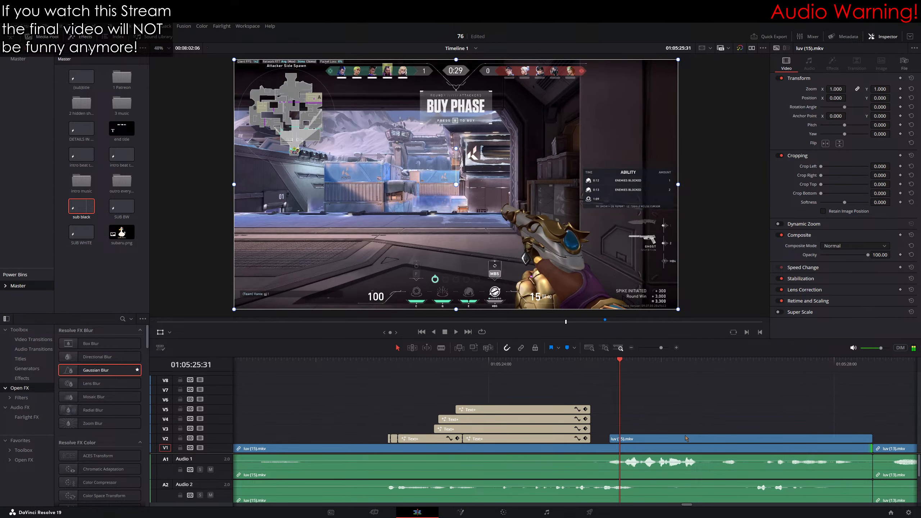
pyautogui.press('Left')
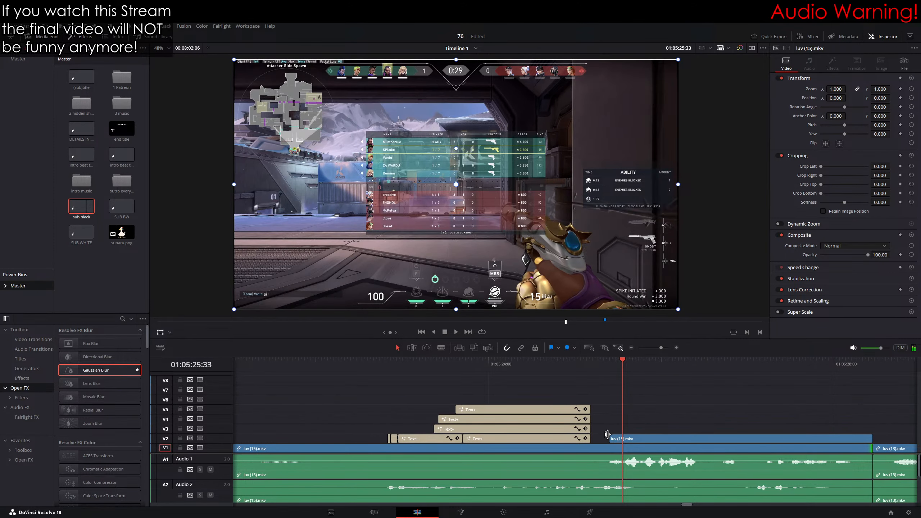
pyautogui.moveTo(611, 439); pyautogui.dragTo(624, 439)
# Step: Cut the V1 gameplay clip at 01:05:25:33 and apply Gaussian Blur to the part after it
pyautogui.hscroll(5, 534, 379)
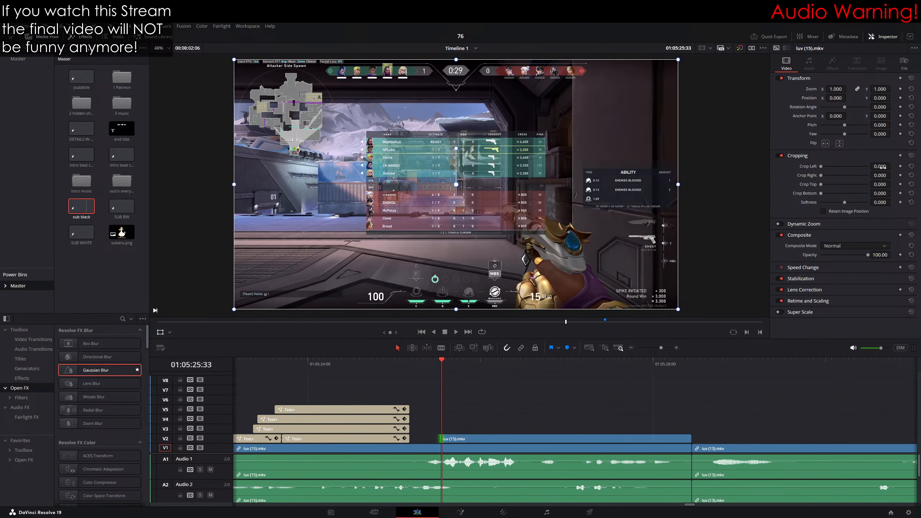
pyautogui.click(441, 348)
pyautogui.click(442, 449)
pyautogui.press('a')
pyautogui.click(452, 450)
pyautogui.moveTo(95, 370); pyautogui.dragTo(495, 449)
pyautogui.click(485, 429)
pyautogui.click(458, 450)
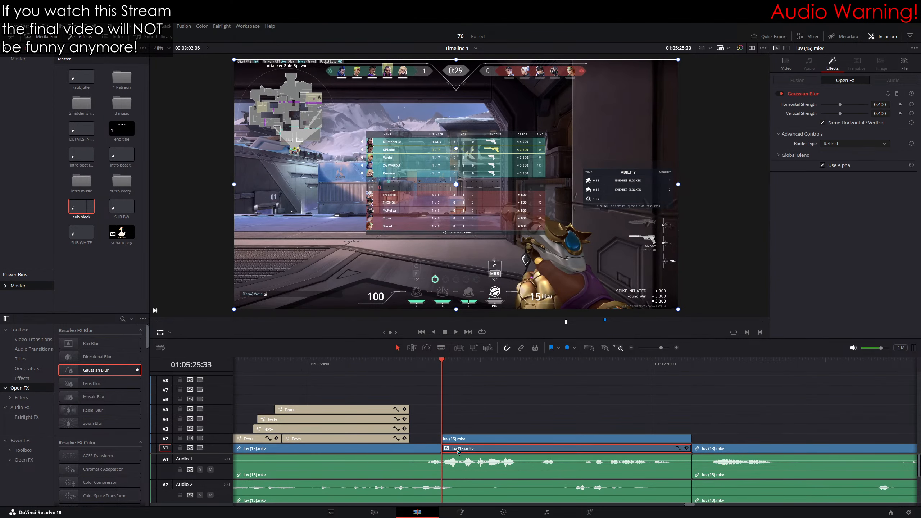
# Step: Shift the V2 gameplay clip aside to check the blurred clip beneath, and move it back to 01:05:25:33
pyautogui.click(459, 441)
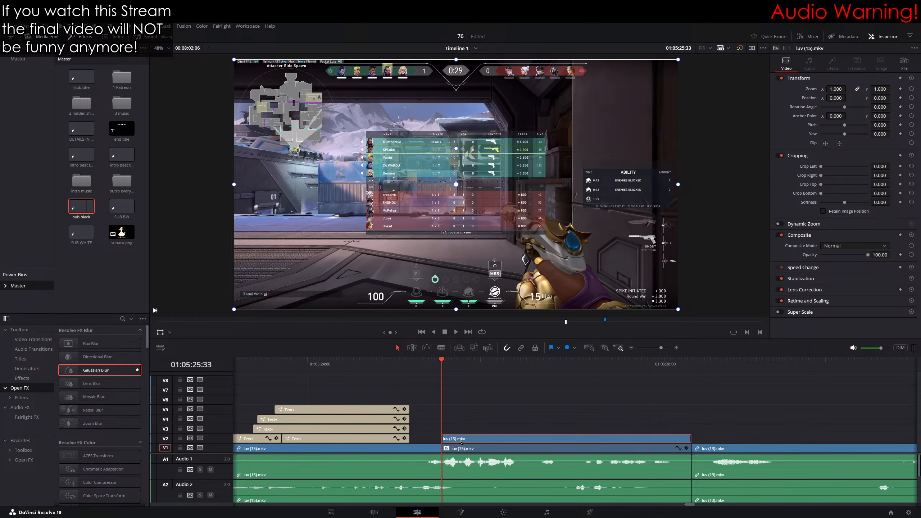
pyautogui.moveTo(460, 441); pyautogui.dragTo(488, 439)
pyautogui.click(448, 447)
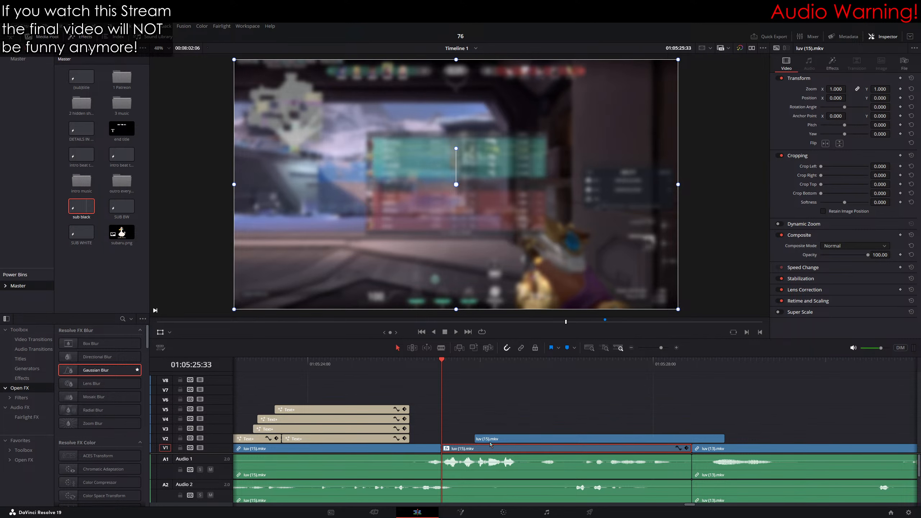
pyautogui.moveTo(490, 441); pyautogui.dragTo(464, 439)
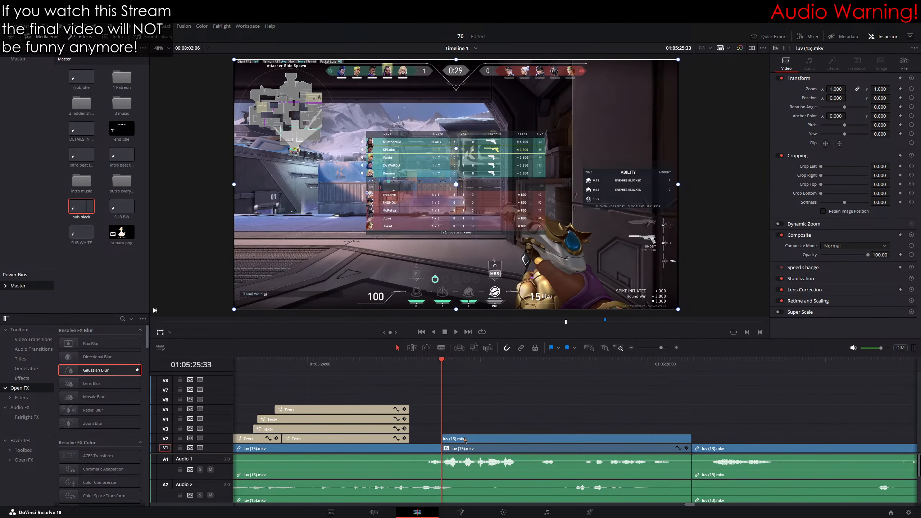
pyautogui.click(465, 440)
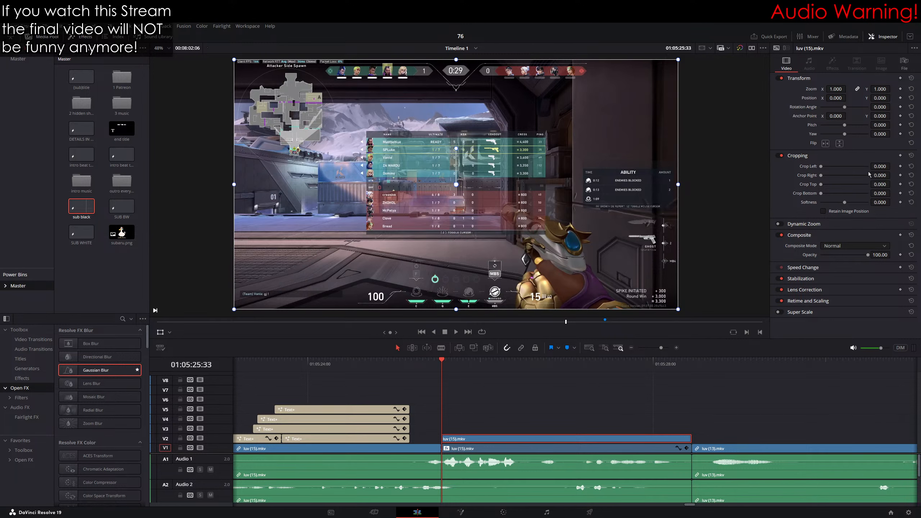
pyautogui.moveTo(878, 166); pyautogui.dragTo(890, 166)
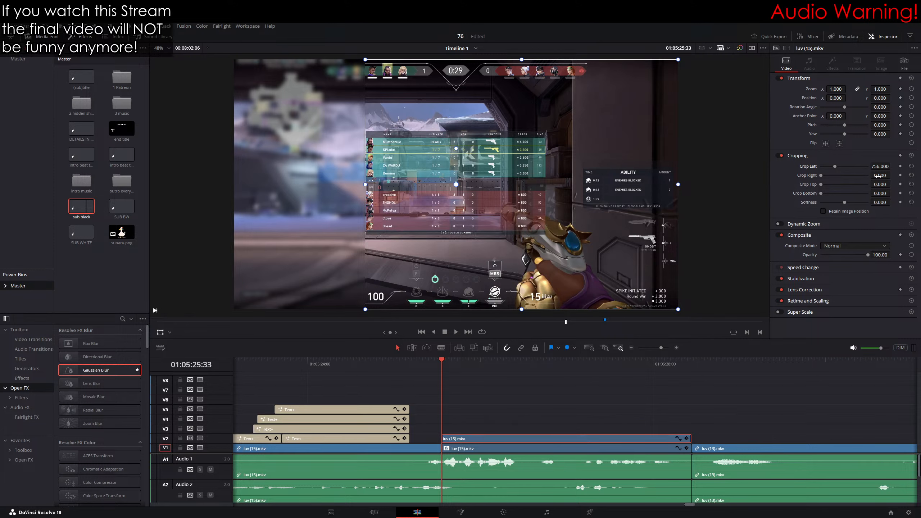
pyautogui.hotkey('ctrl', 'z')
pyautogui.moveTo(879, 166)
pyautogui.mouseDown()
pyautogui.moveTo(912, 166)
pyautogui.moveTo(879, 166)
pyautogui.mouseUp()
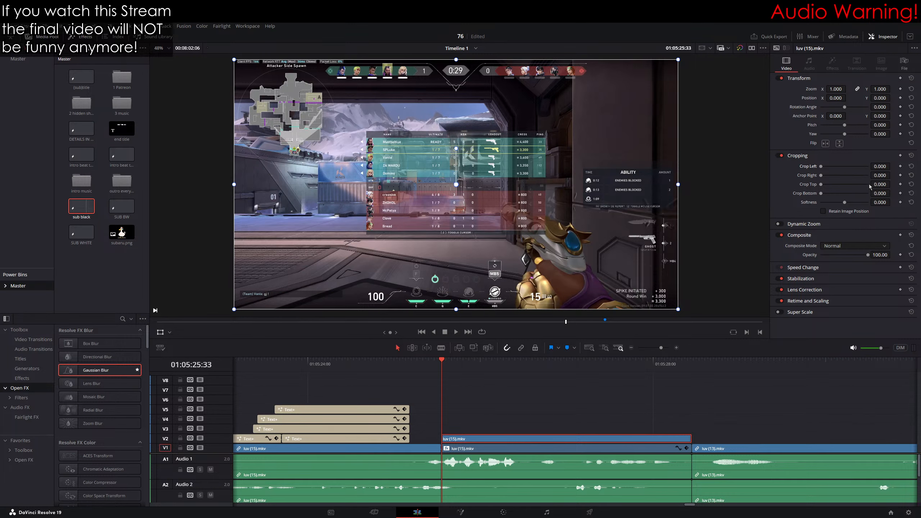
pyautogui.click(477, 378)
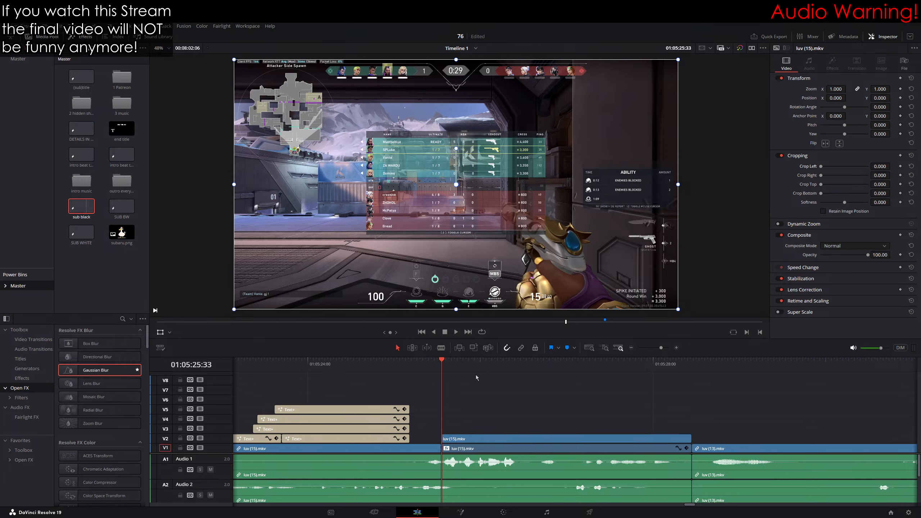
# Step: Add keyframes at 01:05:25:33 for the V2 gameplay clip's zoom, position and left, right, top and bottom crop
pyautogui.click(468, 439)
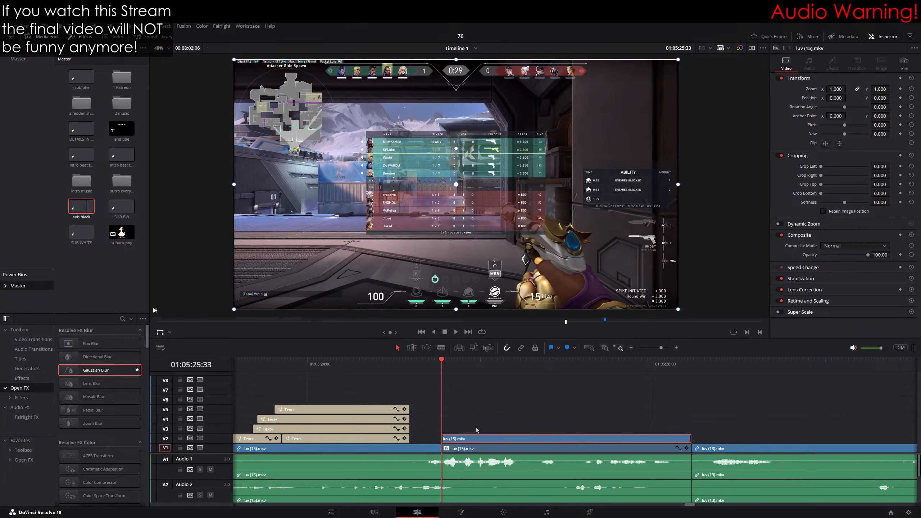
pyautogui.click(900, 166)
pyautogui.click(901, 176)
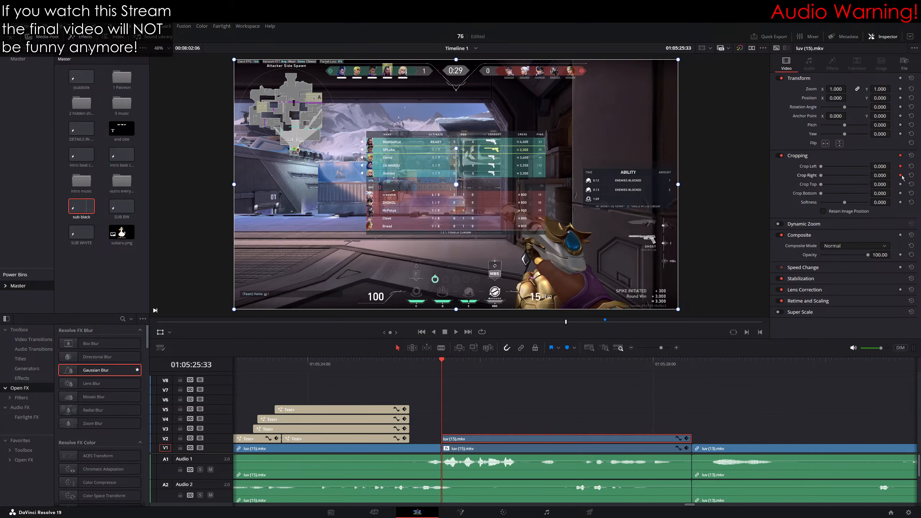
pyautogui.click(900, 184)
pyautogui.click(900, 193)
pyautogui.click(900, 98)
pyautogui.click(901, 88)
# Step: Add a second set of zoom, position and four-sided crop keyframes to the V2 gameplay clip at 01:05:25:53
pyautogui.press('Right')
pyautogui.press('Right')
pyautogui.press('Right')
pyautogui.press('Right')
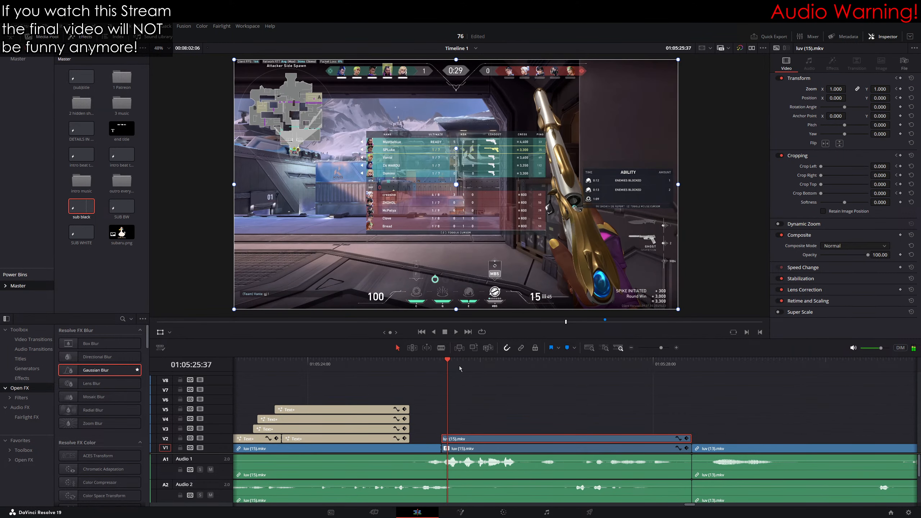
pyautogui.press('Right')
pyautogui.press('Right')
pyautogui.press('Right')
pyautogui.press('Right')
pyautogui.press('Right')
pyautogui.press('Right')
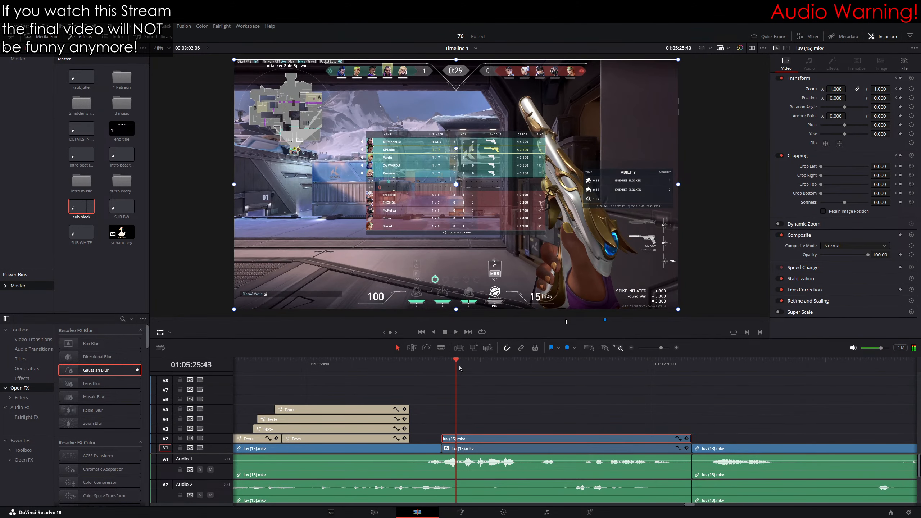
pyautogui.press('Right')
pyautogui.press('Right')
pyautogui.press('Right')
pyautogui.press('Right')
pyautogui.press('Right')
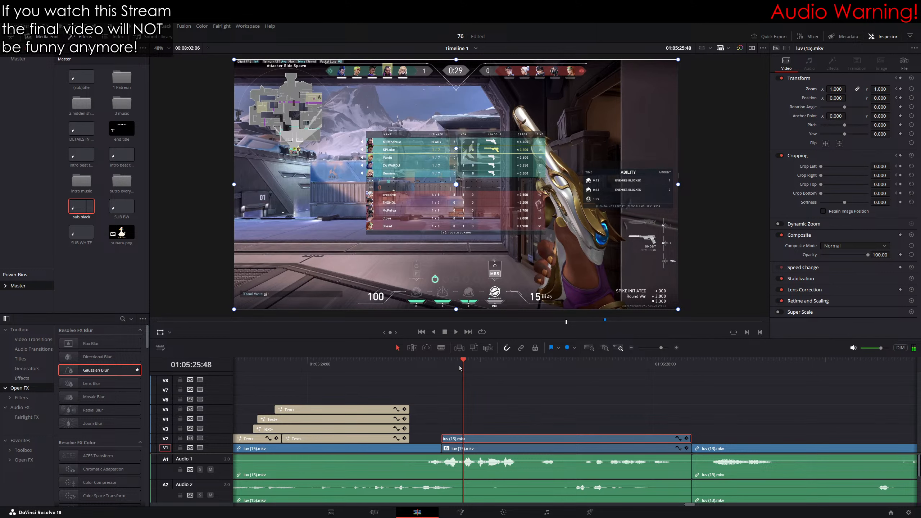
pyautogui.press('Right')
pyautogui.press('Right')
pyautogui.press('Right')
pyautogui.press('Right')
pyautogui.press('Right')
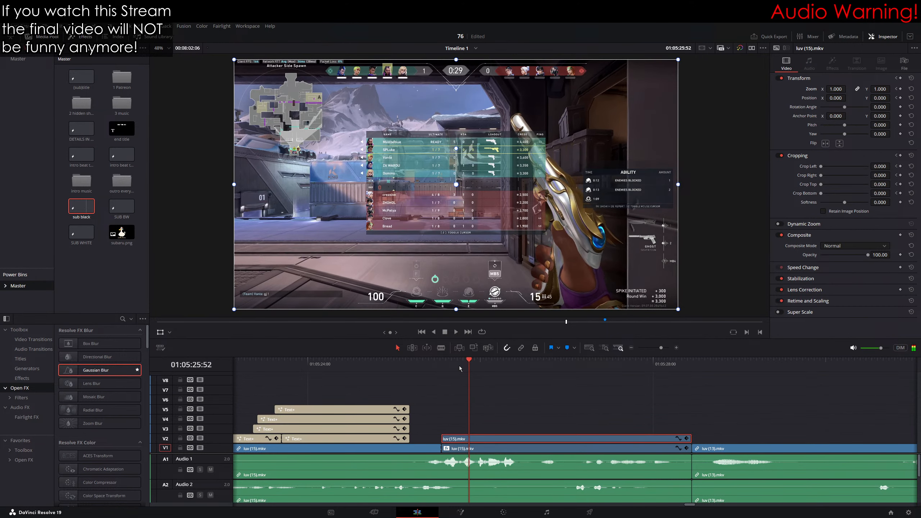
pyautogui.click(902, 193)
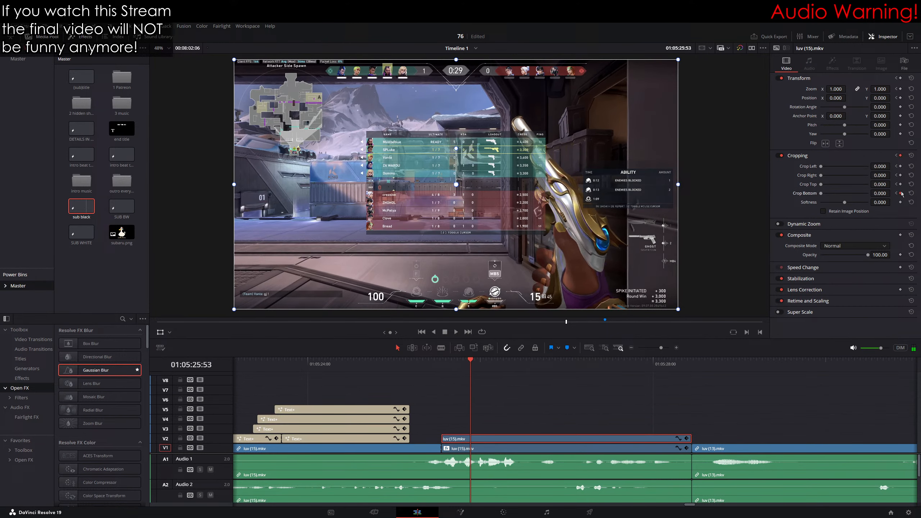
pyautogui.click(901, 184)
pyautogui.click(901, 175)
pyautogui.click(901, 166)
pyautogui.click(901, 97)
pyautogui.click(901, 89)
# Step: Crop the V2 clip to the scoreboard's upper team: left 762, right 762, top 450 and bottom 686
pyautogui.moveTo(879, 167); pyautogui.dragTo(892, 192)
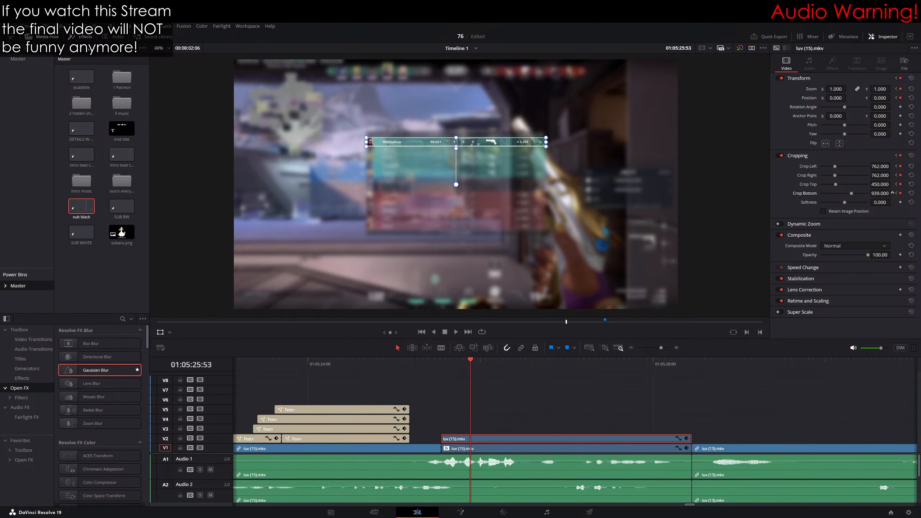
pyautogui.moveTo(881, 193); pyautogui.dragTo(789, 193)
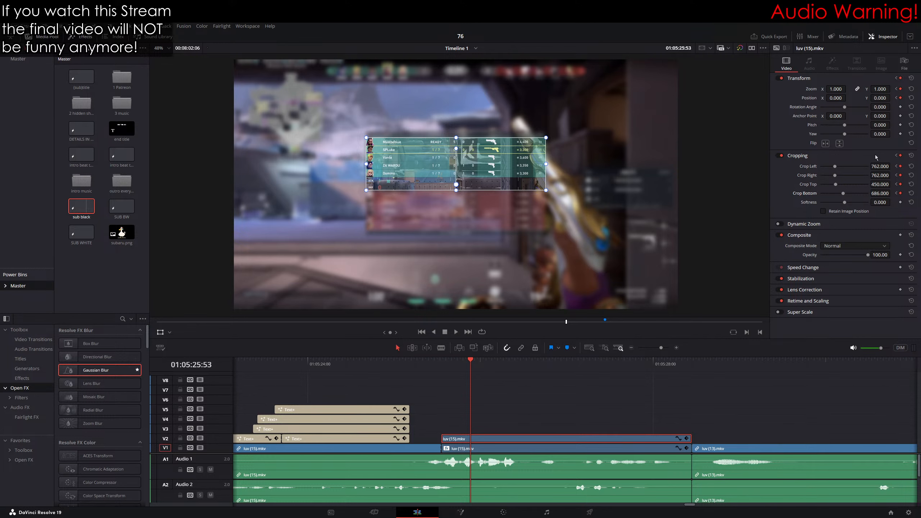
# Step: Enlarge the cropped scoreboard to zoom 1.520 and shift its anchor point to X -6.222, Y 246.815
pyautogui.moveTo(878, 90)
pyautogui.mouseDown()
pyautogui.moveTo(892, 88)
pyautogui.moveTo(880, 99)
pyautogui.moveTo(893, 98)
pyautogui.mouseUp()
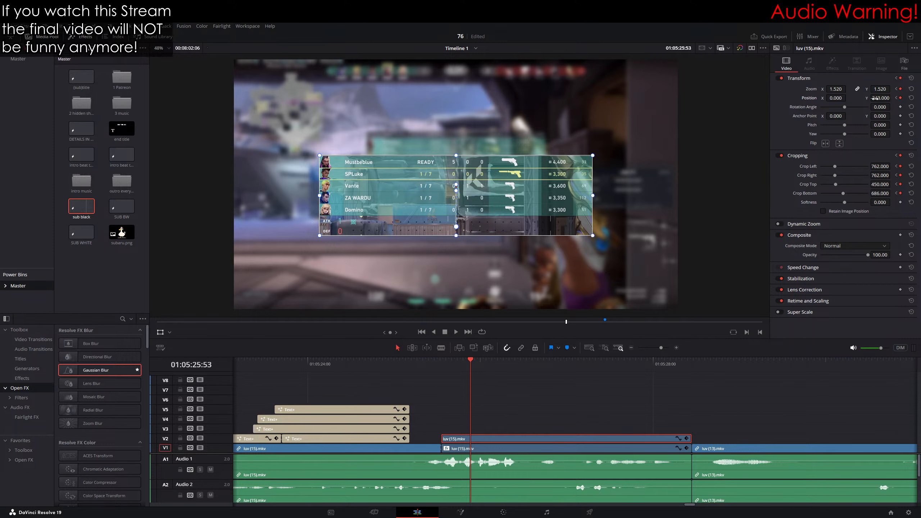
pyautogui.moveTo(876, 98); pyautogui.dragTo(876, 98)
pyautogui.moveTo(457, 186); pyautogui.dragTo(456, 129)
pyautogui.hotkey('ctrl', 'z')
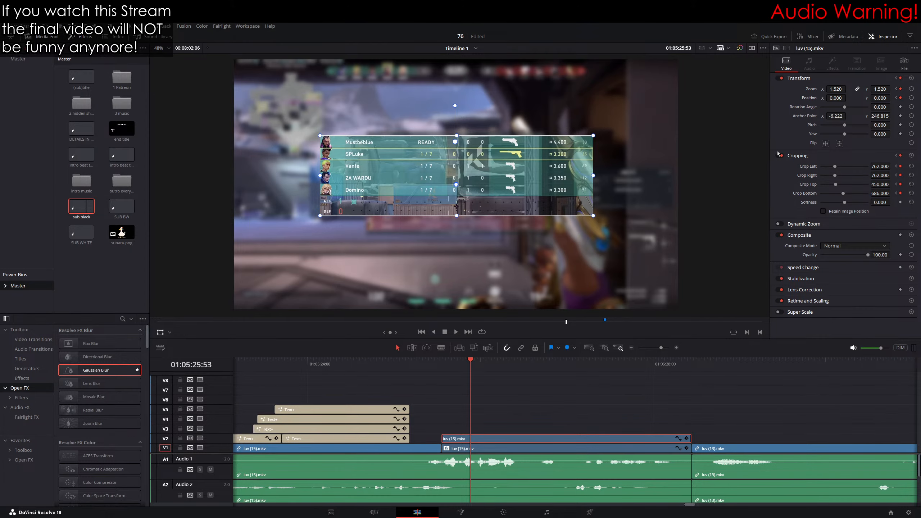
# Step: Step back through the scoreboard zoom animation and play it from about 01:05:25:28 to 01:05:25:54
pyautogui.press('Left')
pyautogui.press('Left')
pyautogui.press('Left')
pyautogui.press('Left')
pyautogui.press('Left')
pyautogui.press('Left')
pyautogui.press('Left')
pyautogui.press('Left')
pyautogui.press('Left')
pyautogui.press('Left')
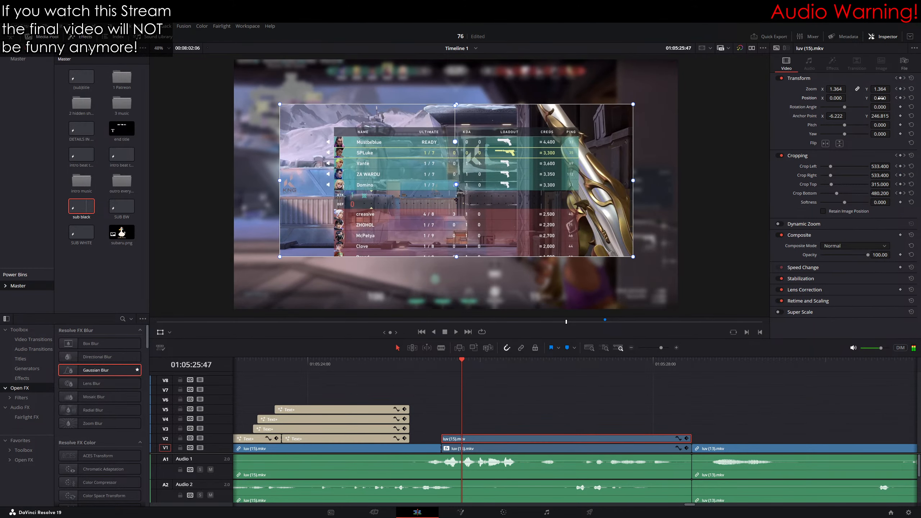
pyautogui.moveTo(456, 361); pyautogui.dragTo(434, 361)
pyautogui.press('space')
pyautogui.click(435, 359)
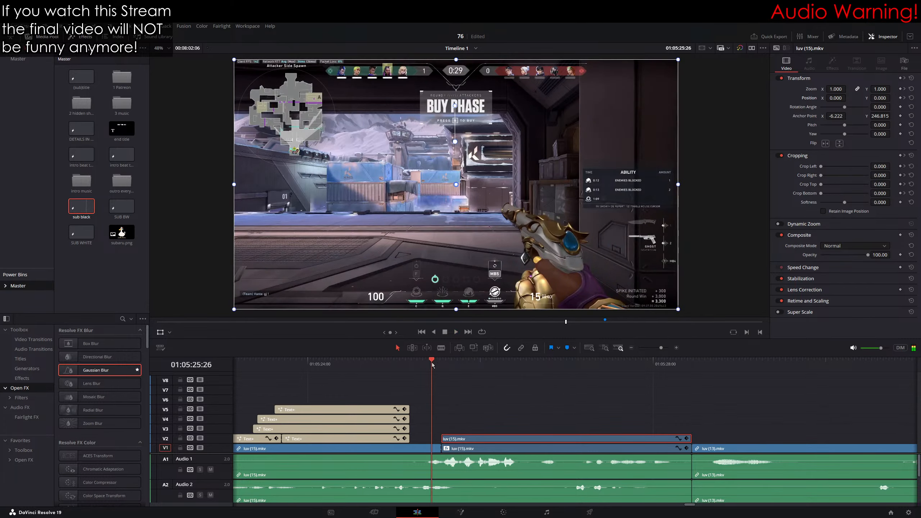
pyautogui.click(434, 360)
pyautogui.press('space')
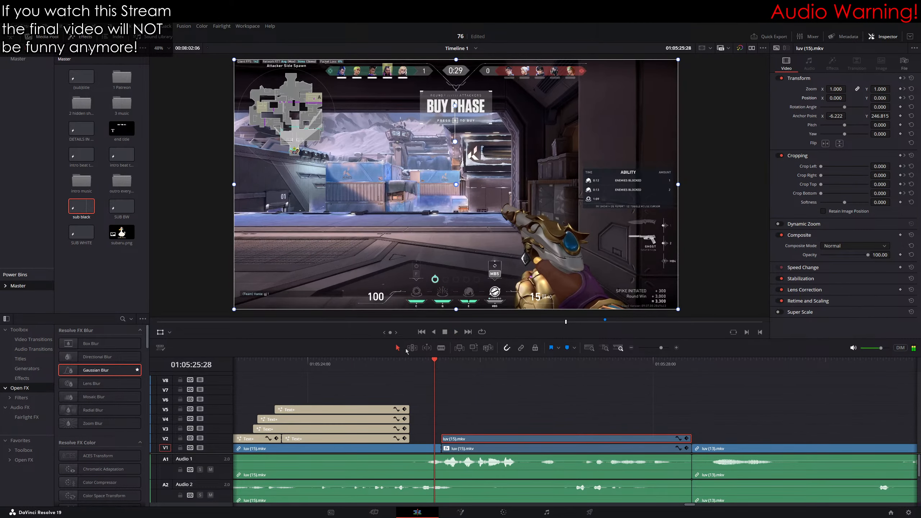
pyautogui.press('space')
pyautogui.press('space')
pyautogui.press('space')
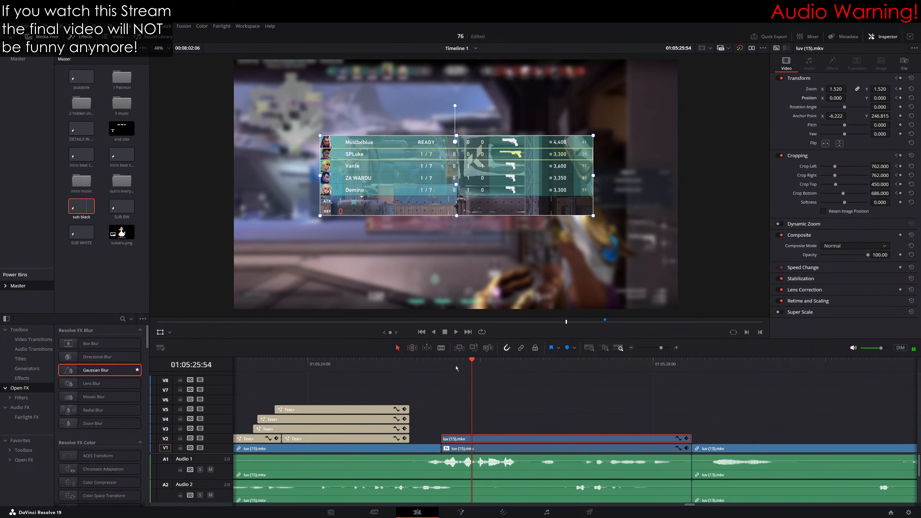
# Step: Show the V2 scoreboard clip's Zoom X curve and raise the zoom at the 01:05:25:53 keyframe to 1.820
pyautogui.press('Up')
pyautogui.click(678, 438)
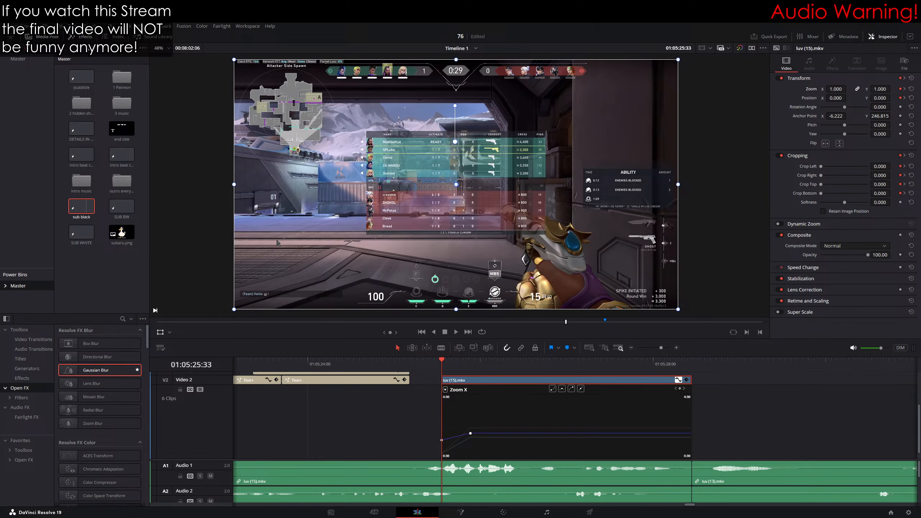
pyautogui.click(500, 364)
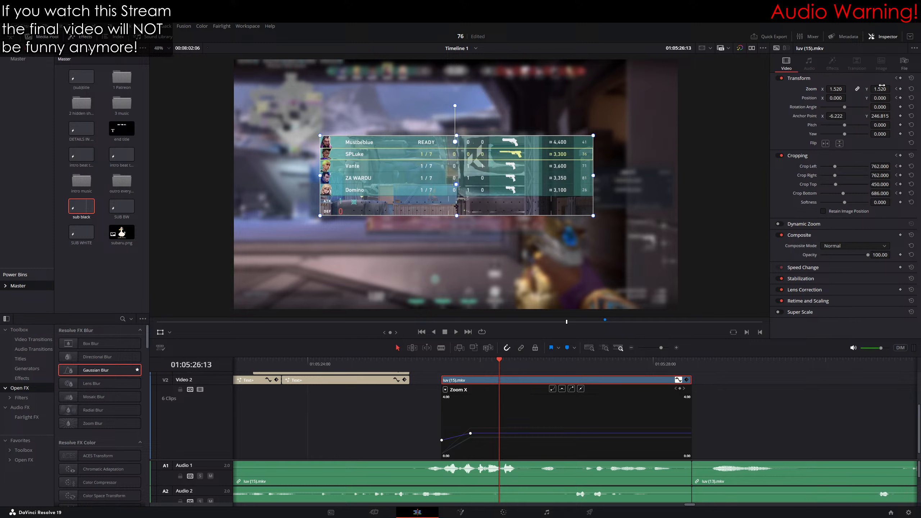
pyautogui.click(895, 88)
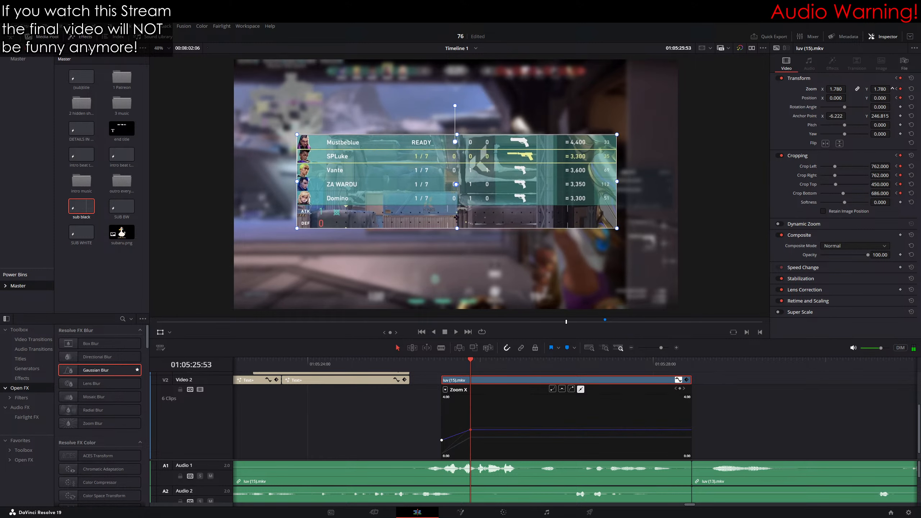
pyautogui.moveTo(874, 90); pyautogui.dragTo(878, 90)
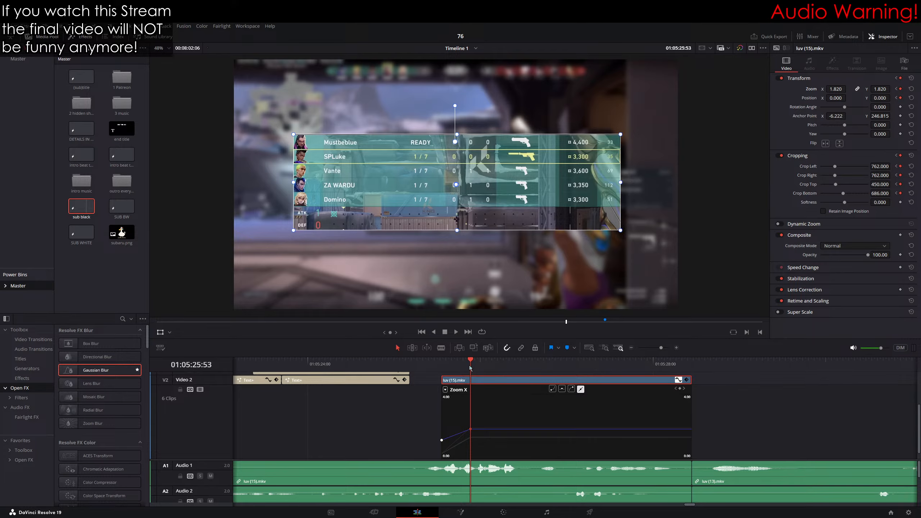
# Step: Smooth the Zoom X curve between the V2 clip's first two keyframes with eased interpolation
pyautogui.click(384, 332)
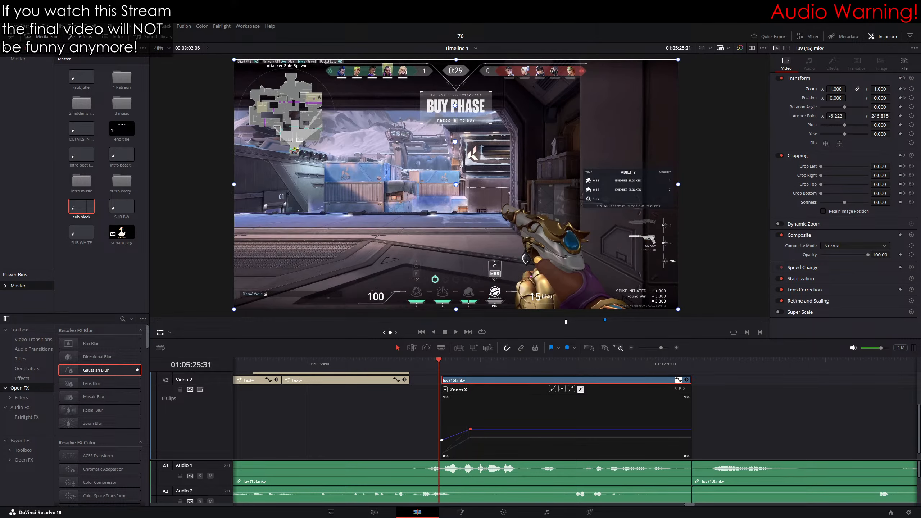
pyautogui.moveTo(456, 363)
pyautogui.mouseDown()
pyautogui.moveTo(472, 363)
pyautogui.moveTo(445, 364)
pyautogui.mouseUp()
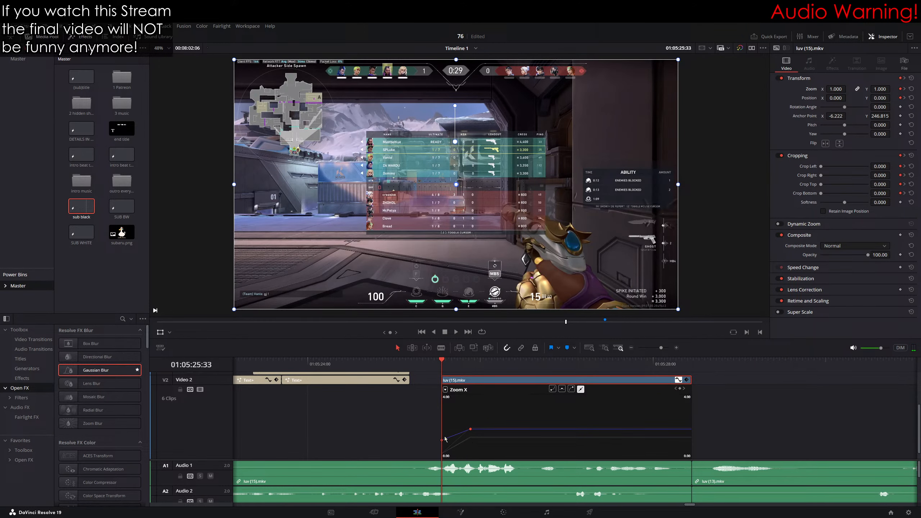
pyautogui.moveTo(468, 431)
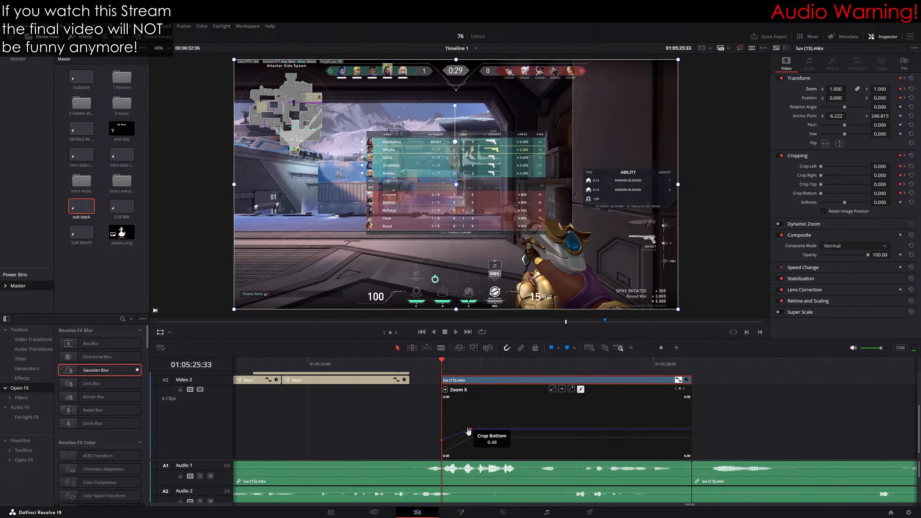
pyautogui.click(552, 390)
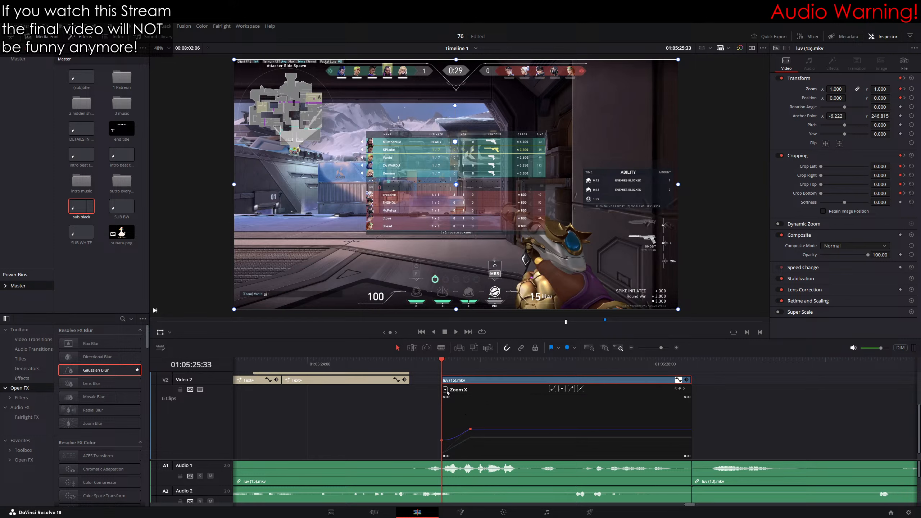
pyautogui.click(562, 390)
# Step: Mute Audio 1 and step repeatedly back and forth through the scoreboard zoom starting at 01:05:25:33 to check the eased motion
pyautogui.moveTo(390, 332); pyautogui.dragTo(393, 332)
pyautogui.click(210, 477)
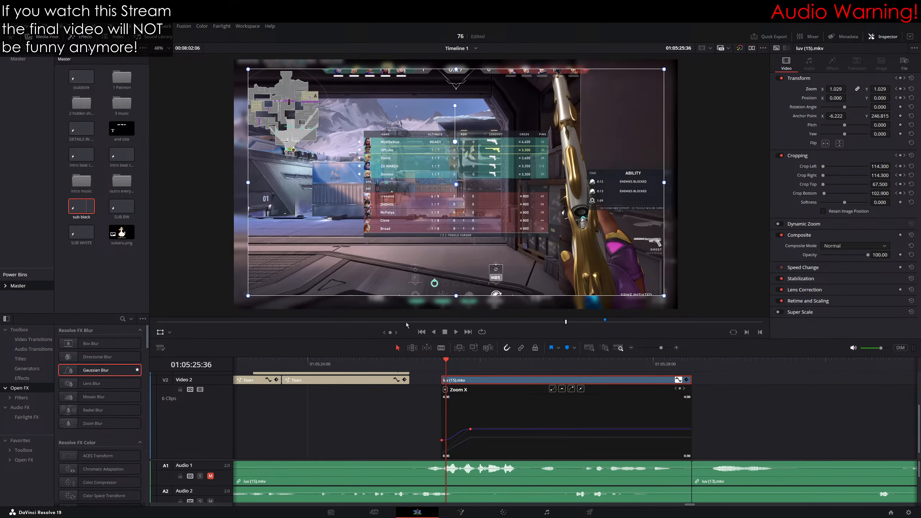
pyautogui.press('Right')
pyautogui.press('Right')
pyautogui.press('Right')
pyautogui.press('Right')
pyautogui.press('Right')
pyautogui.press('Right')
pyautogui.press('Right')
pyautogui.press('Right')
pyautogui.press('Right')
pyautogui.press('Right')
pyautogui.press('Right')
pyautogui.press('Right')
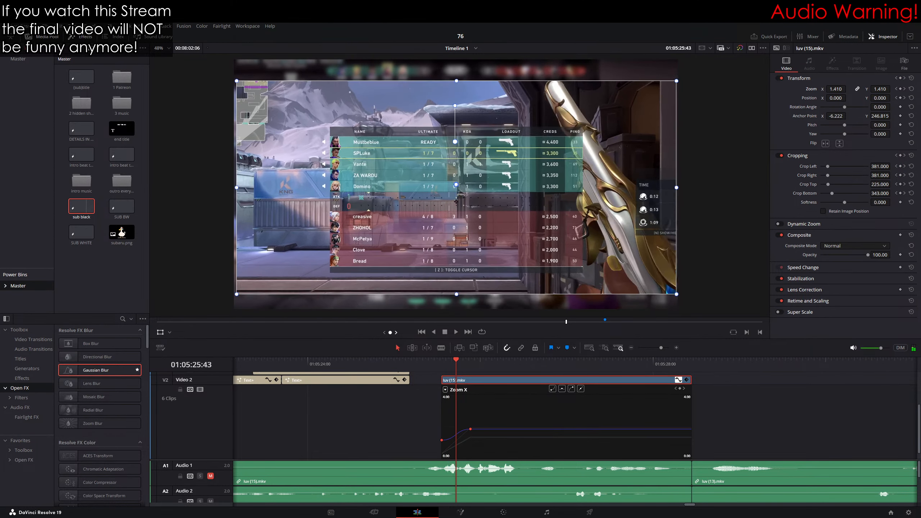
pyautogui.press('Left')
pyautogui.press('Left')
pyautogui.press('Left')
pyautogui.press('Left')
pyautogui.press('Left')
pyautogui.press('Left')
pyautogui.press('Left')
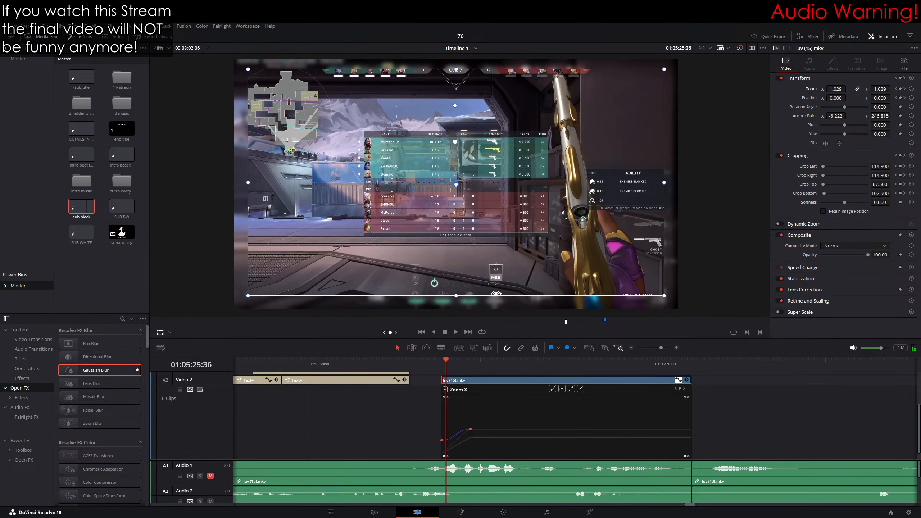
pyautogui.press('Right')
pyautogui.press('Right')
pyautogui.press('Right')
pyautogui.press('Right')
pyautogui.press('Right')
pyautogui.press('Right')
pyautogui.press('Right')
pyautogui.press('Right')
pyautogui.press('Right')
pyautogui.press('Right')
pyautogui.press('Right')
pyautogui.press('Right')
pyautogui.press('Right')
pyautogui.press('Left')
pyautogui.press('Left')
pyautogui.press('Left')
pyautogui.press('Left')
pyautogui.press('Left')
pyautogui.press('Left')
pyautogui.press('Left')
pyautogui.press('Left')
pyautogui.press('Left')
pyautogui.press('Left')
pyautogui.press('Left')
pyautogui.press('Left')
pyautogui.press('Left')
pyautogui.press('Left')
pyautogui.press('Left')
pyautogui.press('Left')
pyautogui.press('Left')
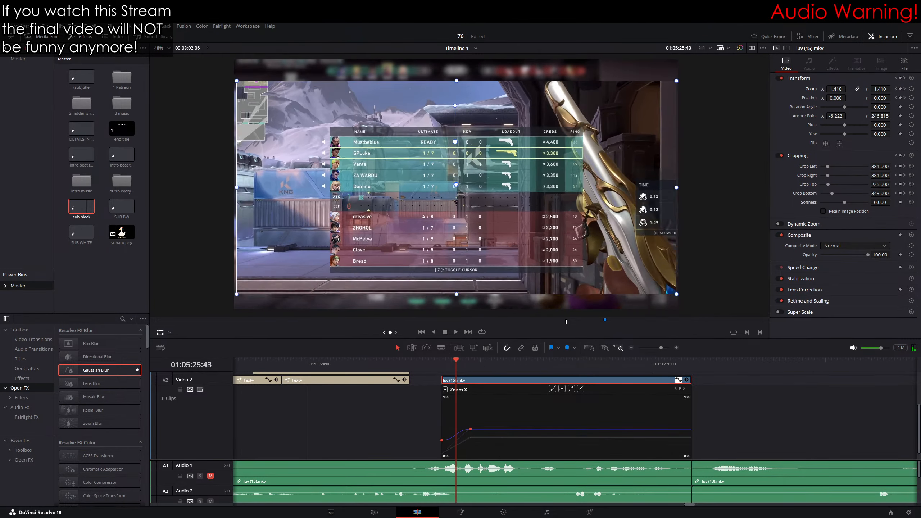
pyautogui.press('Right')
pyautogui.press('Right')
pyautogui.press('Right')
pyautogui.press('Right')
pyautogui.press('Right')
pyautogui.press('Right')
pyautogui.press('Right')
pyautogui.press('Right')
pyautogui.press('Right')
pyautogui.press('Right')
pyautogui.press('Right')
pyautogui.press('Right')
pyautogui.press('Right')
pyautogui.press('Right')
pyautogui.press('Right')
pyautogui.press('Right')
pyautogui.press('Left')
pyautogui.press('Left')
pyautogui.press('Left')
pyautogui.press('Left')
pyautogui.press('Left')
pyautogui.press('Left')
pyautogui.press('Left')
pyautogui.press('Left')
pyautogui.press('Left')
pyautogui.press('Left')
pyautogui.press('Left')
pyautogui.press('Left')
pyautogui.press('Left')
pyautogui.press('Left')
pyautogui.press('Left')
pyautogui.press('Left')
pyautogui.press('Left')
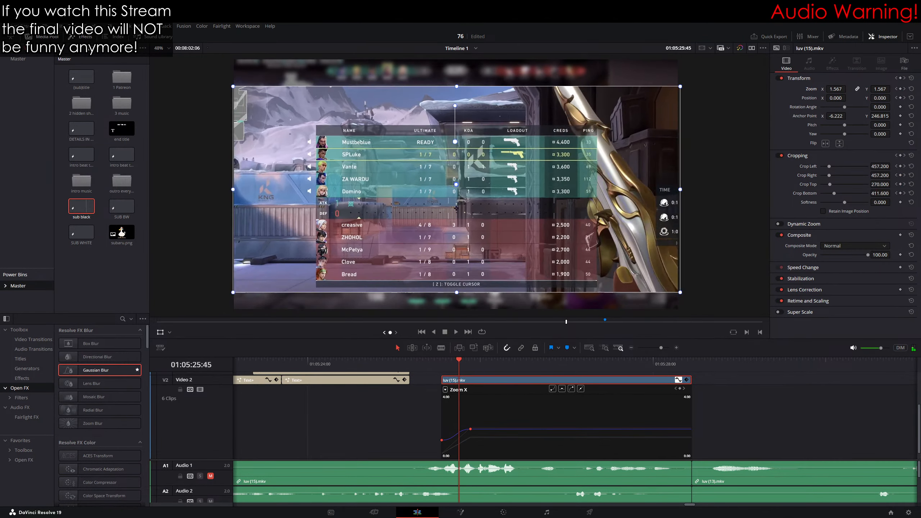
pyautogui.press('Right')
pyautogui.press('Right')
pyautogui.press('Right')
pyautogui.press('Right')
pyautogui.press('Right')
pyautogui.press('Right')
pyautogui.press('Right')
pyautogui.press('Right')
pyautogui.press('Right')
pyautogui.press('Right')
pyautogui.press('Right')
pyautogui.press('Right')
pyautogui.press('Right')
pyautogui.press('Right')
pyautogui.press('Right')
pyautogui.press('Left')
pyautogui.press('Left')
pyautogui.press('Left')
pyautogui.press('Left')
pyautogui.press('Left')
pyautogui.press('Left')
pyautogui.press('Left')
pyautogui.press('Left')
pyautogui.press('Left')
pyautogui.press('Left')
pyautogui.press('Left')
pyautogui.press('Left')
pyautogui.press('Left')
pyautogui.press('Left')
pyautogui.press('Left')
pyautogui.press('Left')
pyautogui.press('Left')
pyautogui.press('Left')
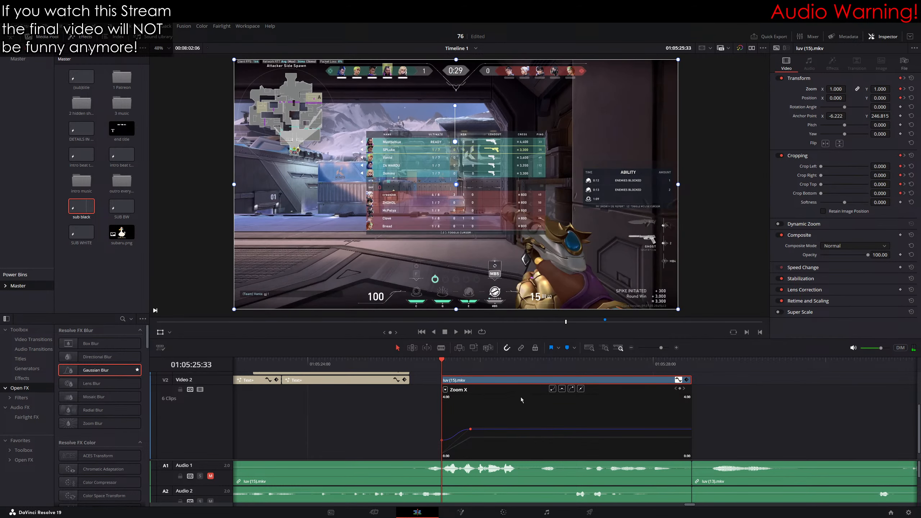
# Step: Switch the curve editor to Crop Left and smooth its keyframes with eased interpolation
pyautogui.click(446, 390)
pyautogui.click(457, 410)
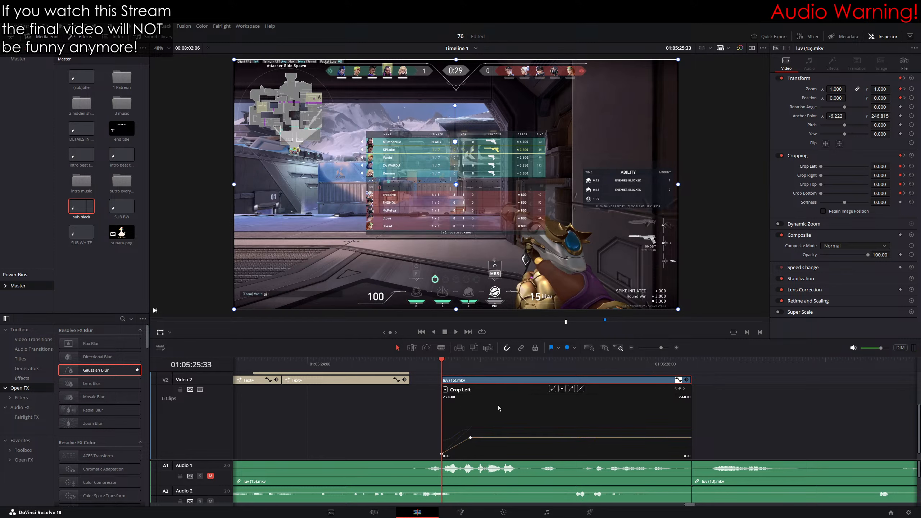
pyautogui.click(581, 389)
pyautogui.click(562, 389)
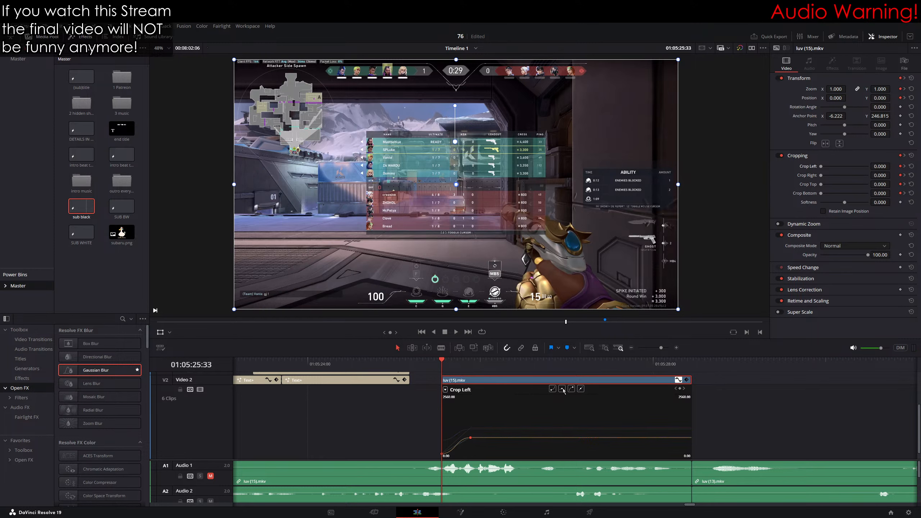
# Step: Apply the same eased interpolation to the Crop Right and Crop Top keyframes
pyautogui.click(446, 391)
pyautogui.click(458, 421)
pyautogui.click(562, 390)
pyautogui.click(461, 422)
pyautogui.click(561, 391)
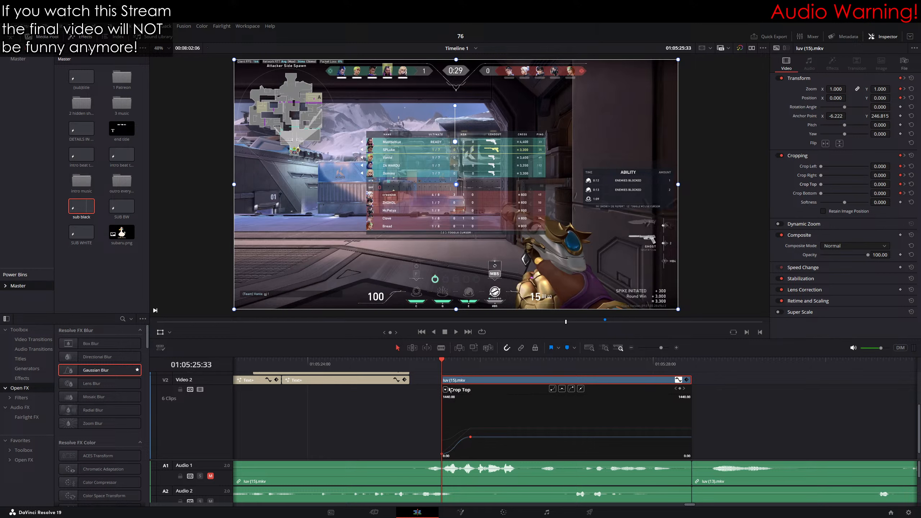
# Step: Ease the Crop Bottom keyframes and close the V2 clip's curve editor
pyautogui.click(458, 437)
pyautogui.click(487, 429)
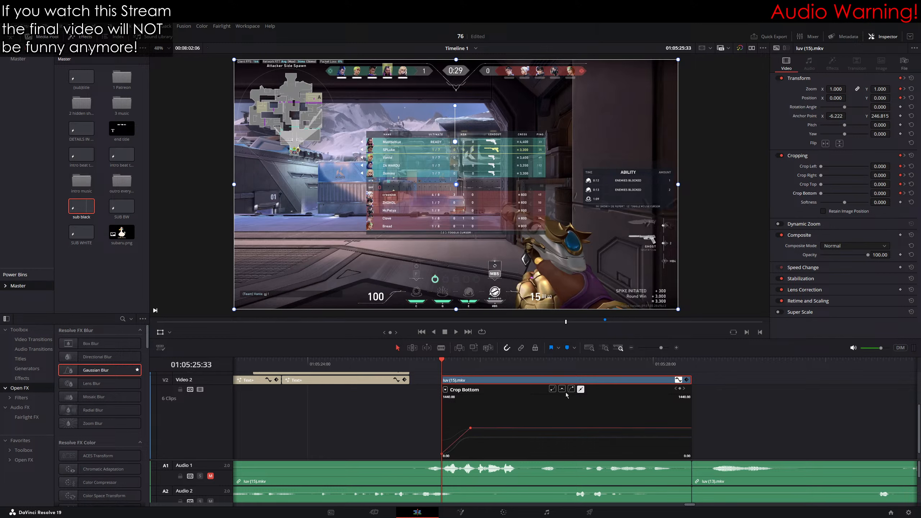
pyautogui.click(562, 390)
pyautogui.click(379, 426)
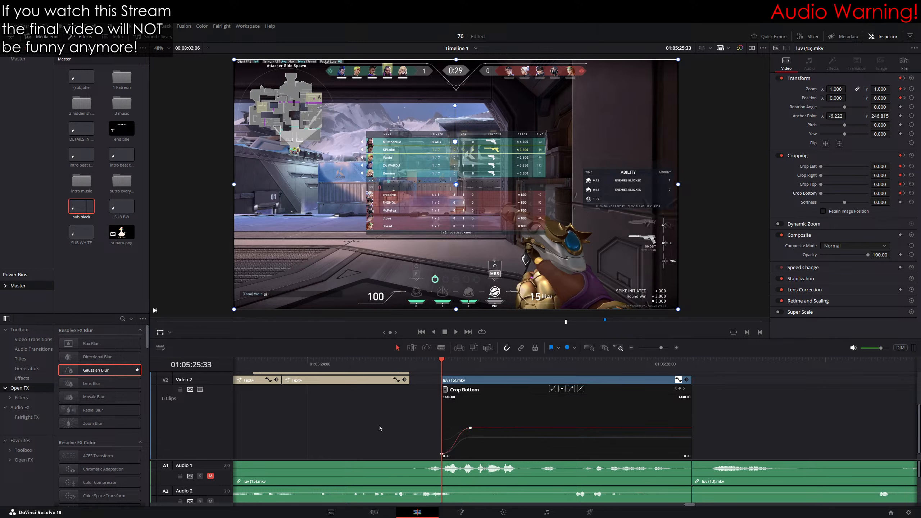
pyautogui.click(680, 380)
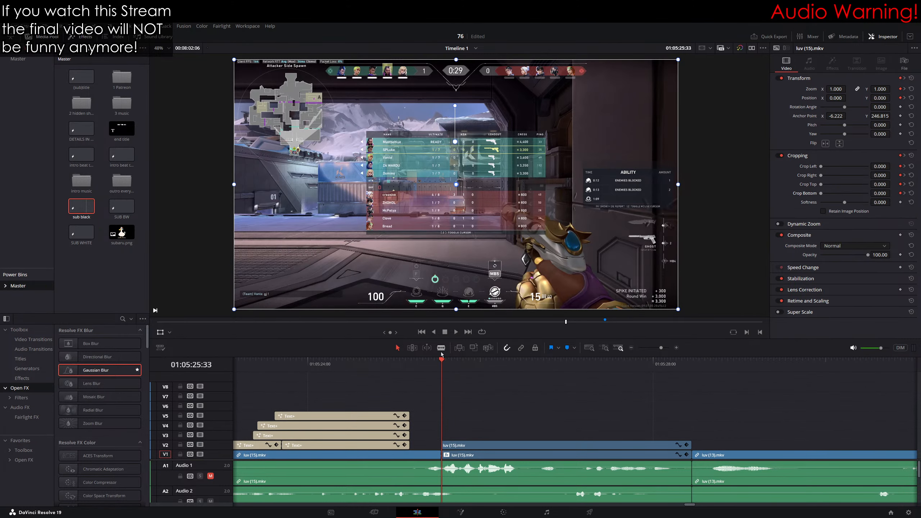
# Step: Play the scoreboard enlargement twice from just before the V2 clip, stopping at about 01:05:27:26
pyautogui.click(422, 365)
pyautogui.press('space')
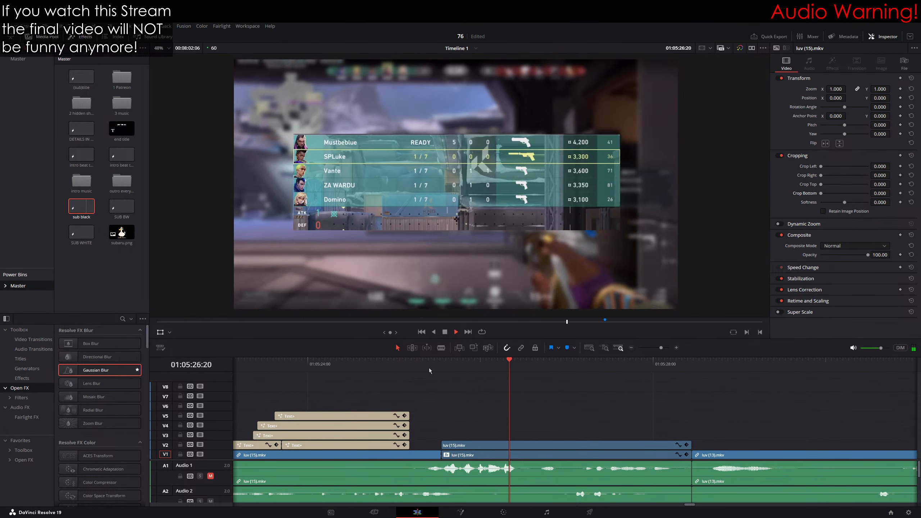
pyautogui.click(420, 371)
pyautogui.press('space')
pyautogui.press('space')
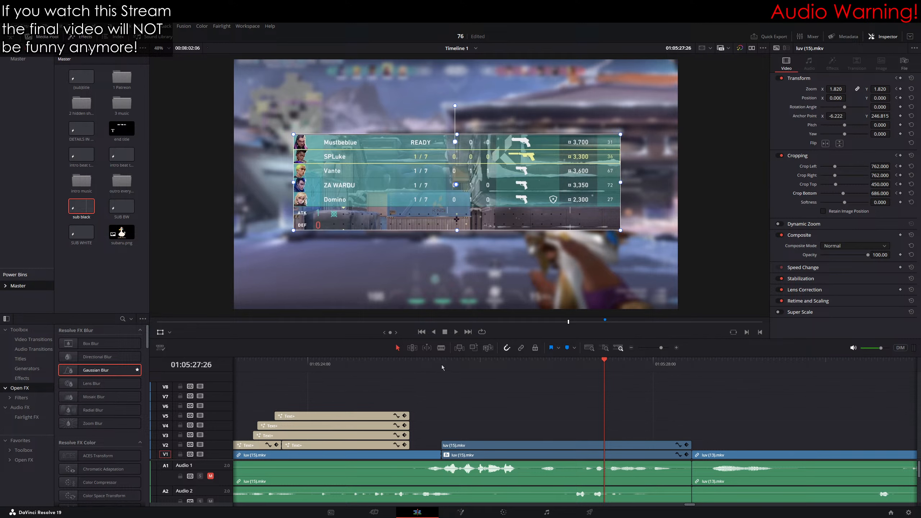
# Step: Scrub the scoreboard animation from 01:05:25:33 to 01:05:25:45 and mute Audio 2
pyautogui.moveTo(442, 365)
pyautogui.mouseDown()
pyautogui.moveTo(429, 367)
pyautogui.moveTo(442, 366)
pyautogui.mouseUp()
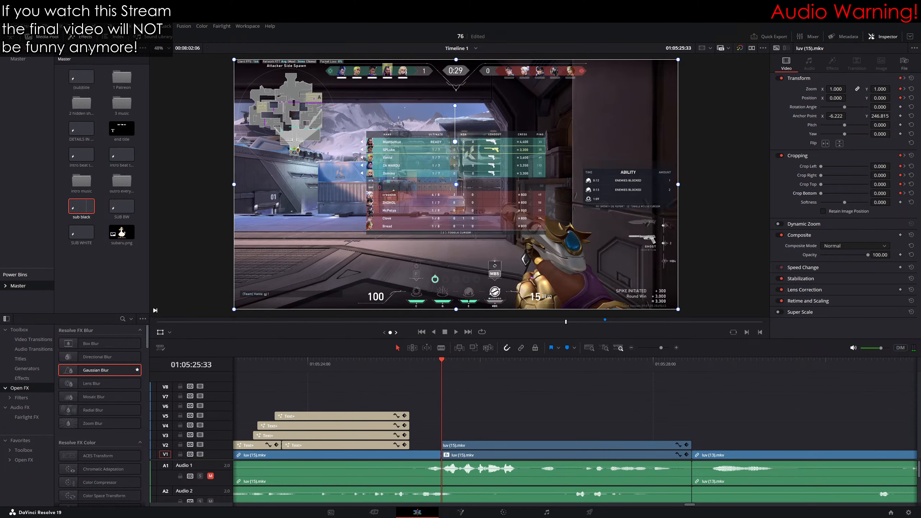
pyautogui.moveTo(390, 333)
pyautogui.mouseDown()
pyautogui.moveTo(418, 333)
pyautogui.moveTo(394, 333)
pyautogui.moveTo(413, 333)
pyautogui.moveTo(402, 332)
pyautogui.mouseUp()
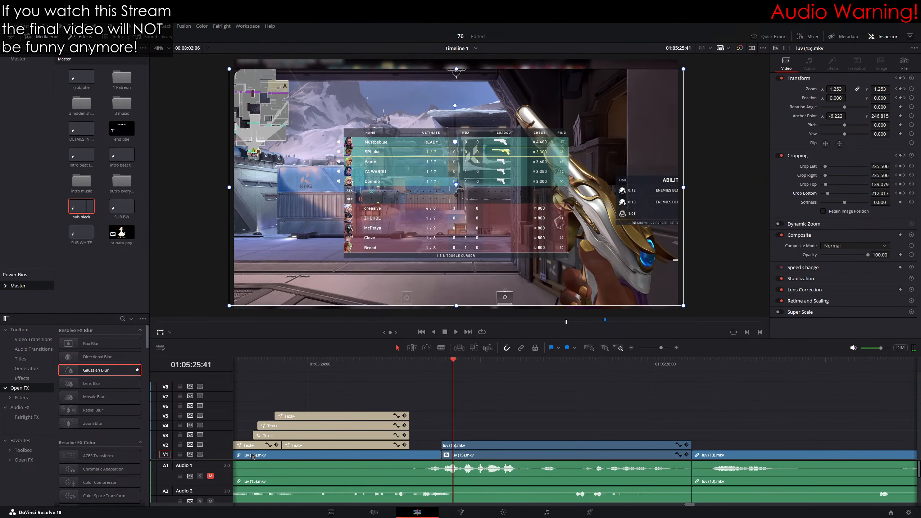
pyautogui.moveTo(395, 336); pyautogui.dragTo(389, 336)
pyautogui.moveTo(455, 360); pyautogui.dragTo(459, 360)
pyautogui.click(211, 502)
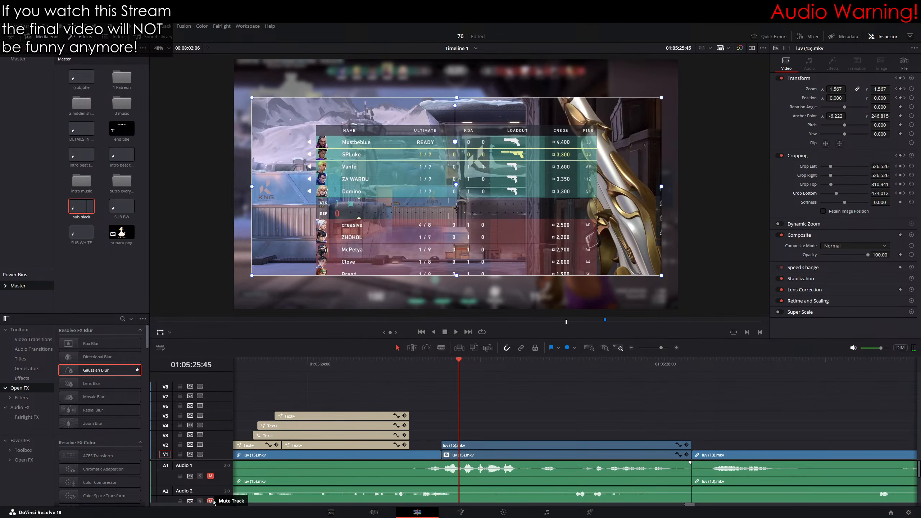
pyautogui.moveTo(206, 460); pyautogui.dragTo(207, 443)
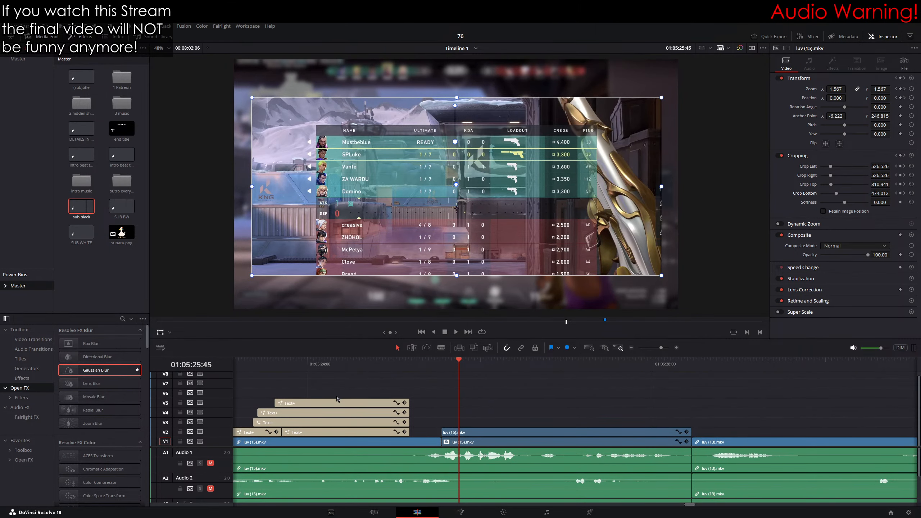
# Step: Step frame by frame back and forth through the scoreboard enlargement between about 01:05:25:37 and 01:05:25:49
pyautogui.press('Left')
pyautogui.press('Left')
pyautogui.press('Left')
pyautogui.press('Left')
pyautogui.press('Left')
pyautogui.press('Left')
pyautogui.press('Left')
pyautogui.press('Left')
pyautogui.press('Left')
pyautogui.press('Right')
pyautogui.press('Right')
pyautogui.press('Right')
pyautogui.press('Right')
pyautogui.press('Right')
pyautogui.press('Right')
pyautogui.press('Right')
pyautogui.press('Right')
pyautogui.press('Right')
pyautogui.press('Right')
pyautogui.press('Right')
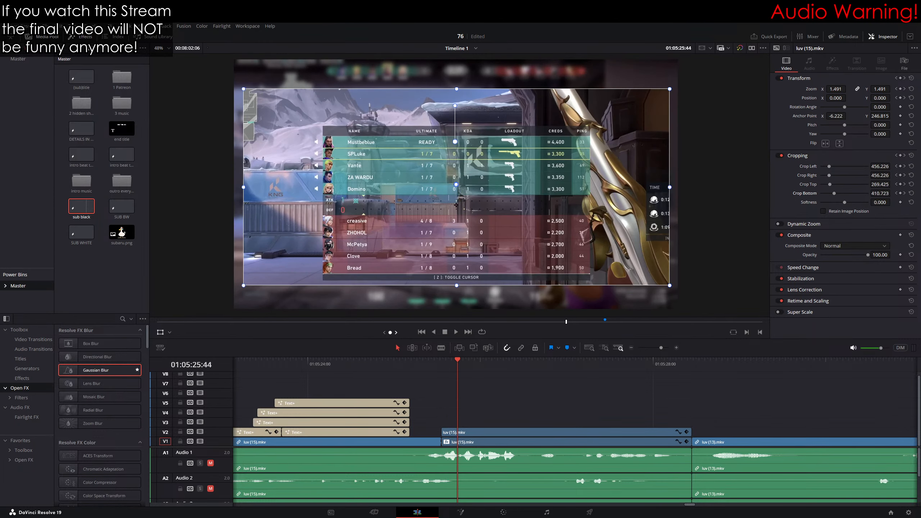
pyautogui.press('Left')
pyautogui.press('Left')
pyautogui.press('Left')
pyautogui.press('Left')
pyautogui.press('Left')
pyautogui.press('Left')
pyautogui.press('Left')
pyautogui.press('Left')
pyautogui.press('Left')
pyautogui.press('Left')
pyautogui.press('Left')
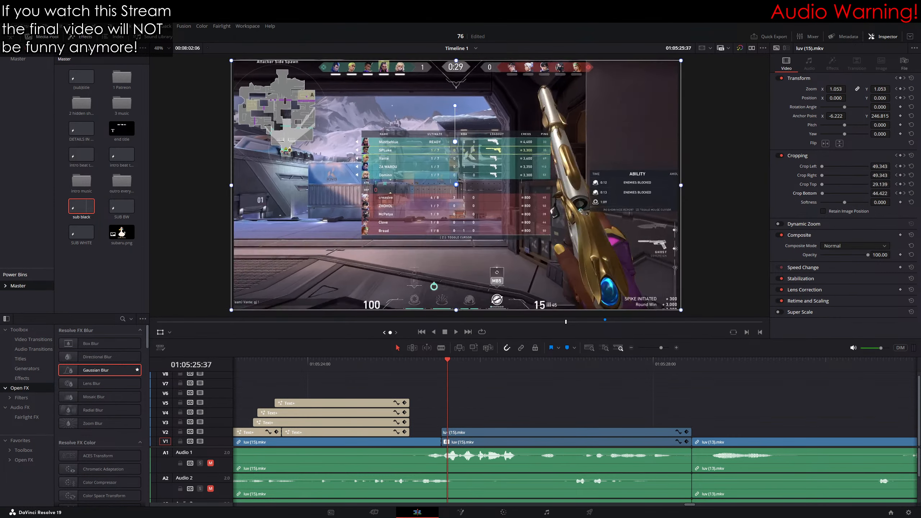
pyautogui.press('Right')
pyautogui.press('Right')
pyautogui.press('Right')
pyautogui.press('Right')
pyautogui.press('Right')
pyautogui.press('Right')
pyautogui.press('Right')
pyautogui.press('Right')
pyautogui.press('Right')
pyautogui.press('Left')
pyautogui.press('Left')
pyautogui.press('Left')
pyautogui.press('Left')
pyautogui.press('Left')
pyautogui.press('Left')
pyautogui.press('Left')
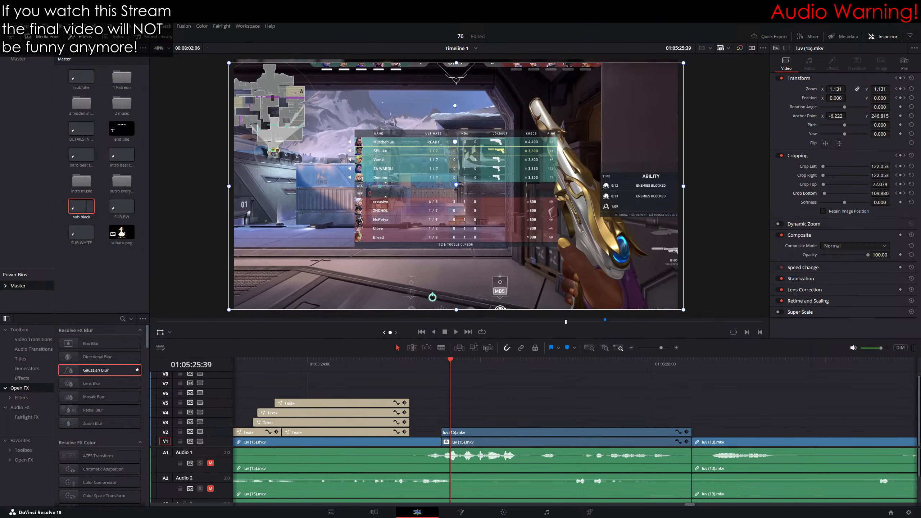
pyautogui.press('Right')
pyautogui.press('Right')
pyautogui.press('Right')
pyautogui.press('Right')
pyautogui.press('Right')
pyautogui.press('Right')
pyautogui.press('Right')
pyautogui.press('Right')
pyautogui.press('Right')
pyautogui.press('Right')
pyautogui.press('Right')
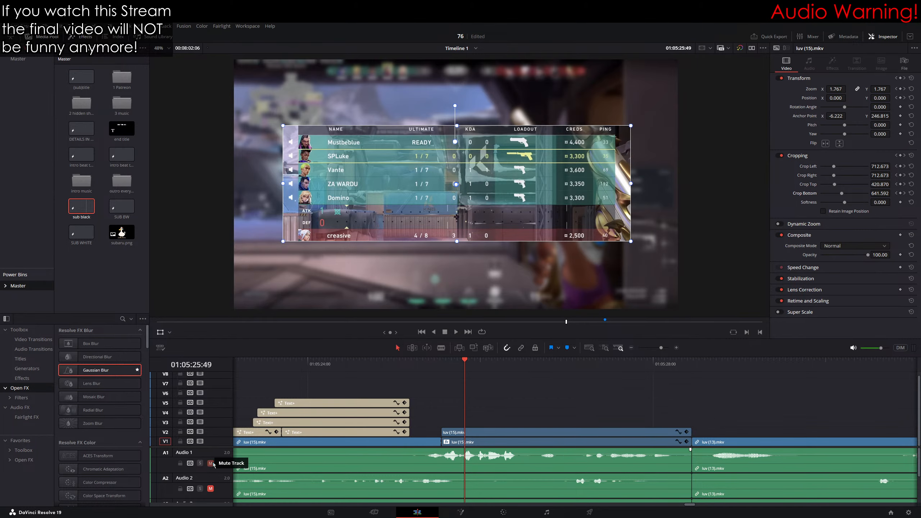
# Step: Unmute Audio 1 and Audio 2 and play the scoreboard segment through to its end
pyautogui.scroll(-2, 213, 475)
pyautogui.scroll(2, 212, 474)
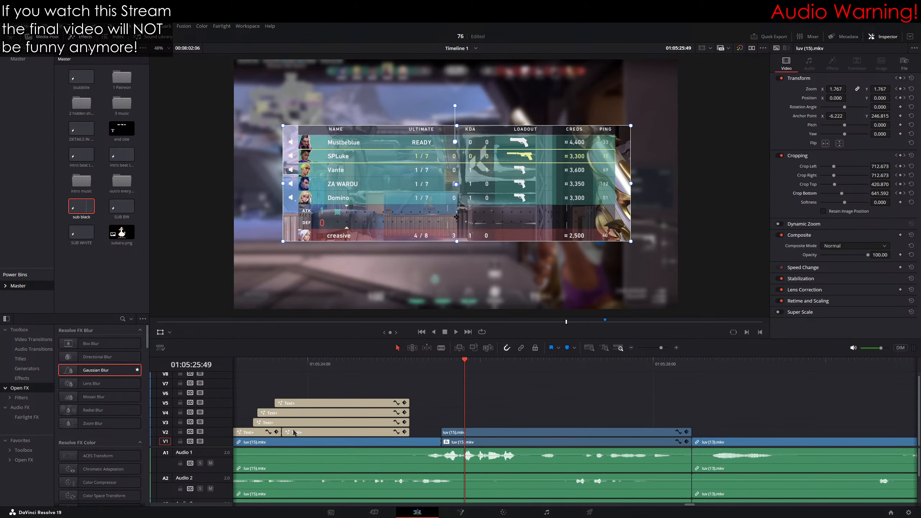
pyautogui.press('space')
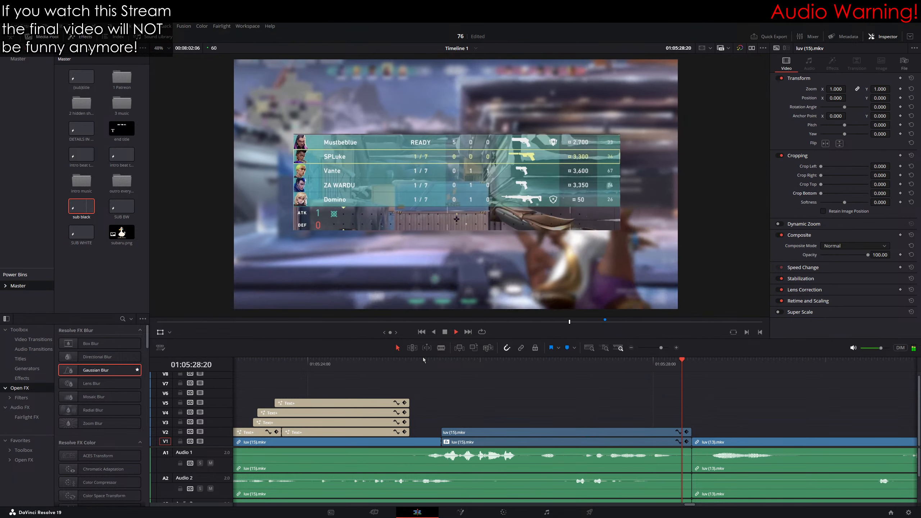
pyautogui.press('space')
# Step: Duplicate the V2 clip onto V3, reset the copy's cropping and move its anchor point onto the round timer, at X 2.074, Y 705.185
pyautogui.press('Up')
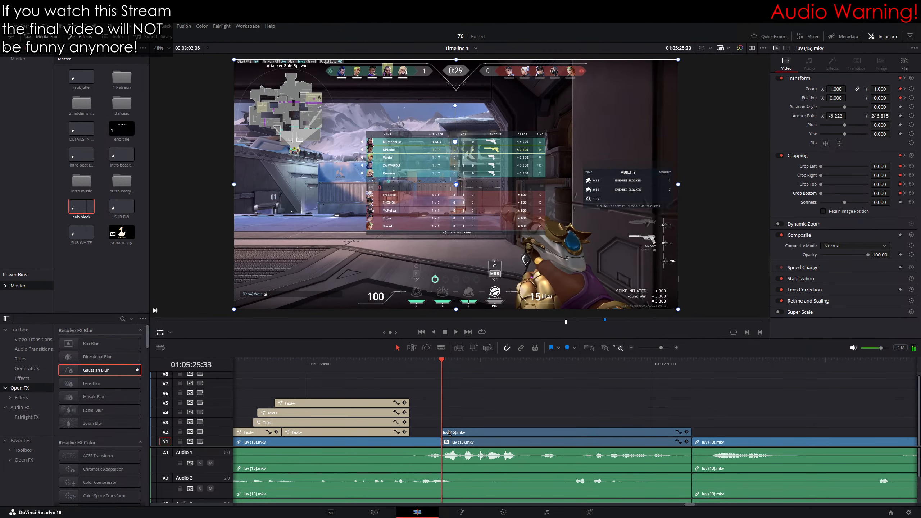
pyautogui.moveTo(450, 433); pyautogui.dragTo(453, 425)
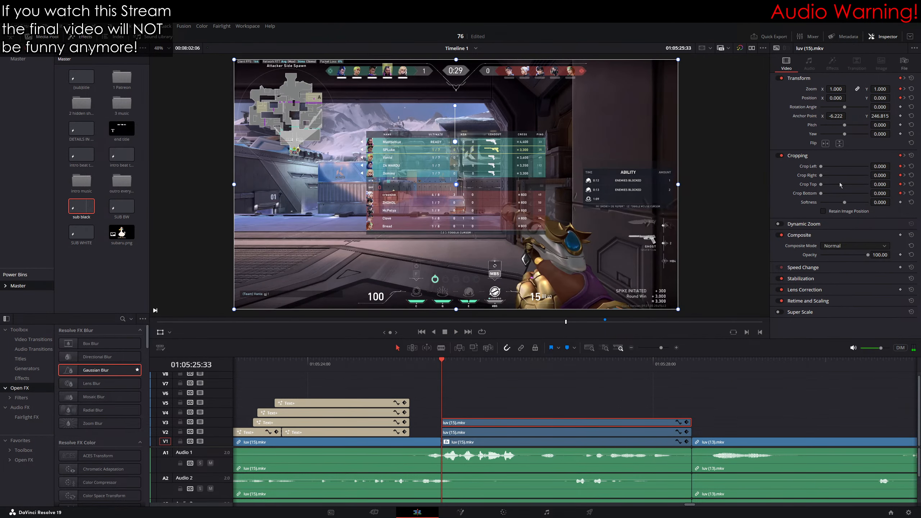
pyautogui.click(912, 155)
pyautogui.moveTo(454, 146); pyautogui.dragTo(457, 72)
pyautogui.moveTo(456, 72); pyautogui.dragTo(458, 63)
# Step: Undo the zoom change at the clip's start and set the V3 clip's zoom to 2.000 at 01:05:25:53
pyautogui.moveTo(874, 88); pyautogui.dragTo(920, 88)
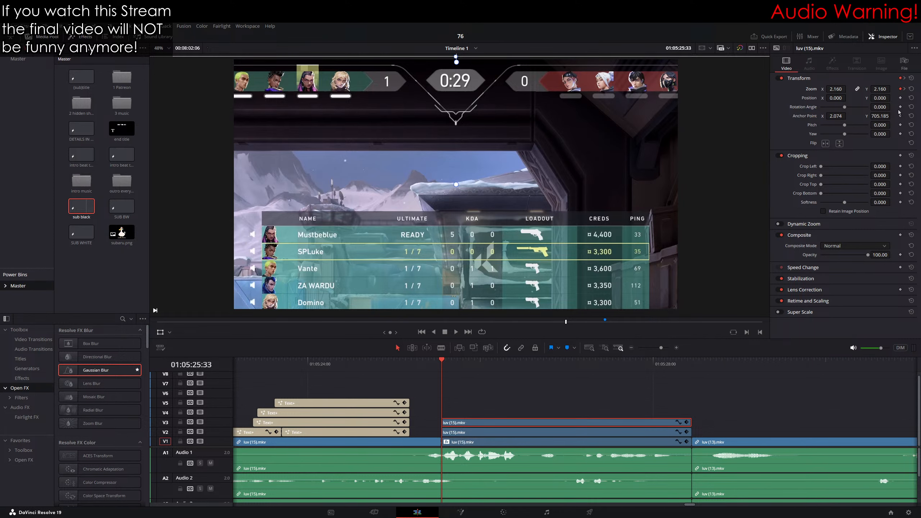
pyautogui.hotkey('ctrl', 'z')
pyautogui.click(905, 88)
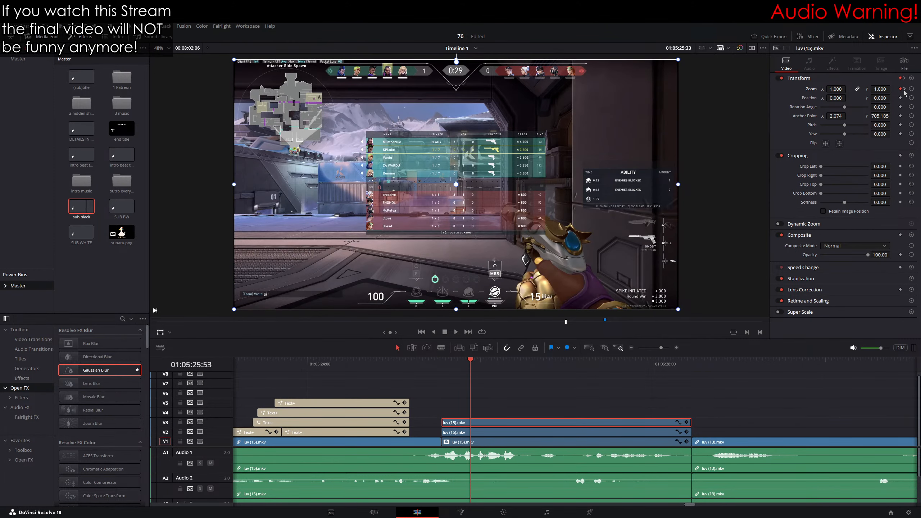
pyautogui.moveTo(881, 88); pyautogui.dragTo(892, 89)
# Step: Add keyframes for all four crop sides of the V3 clip at 01:05:25:53 and at its start, 01:05:25:33
pyautogui.click(901, 166)
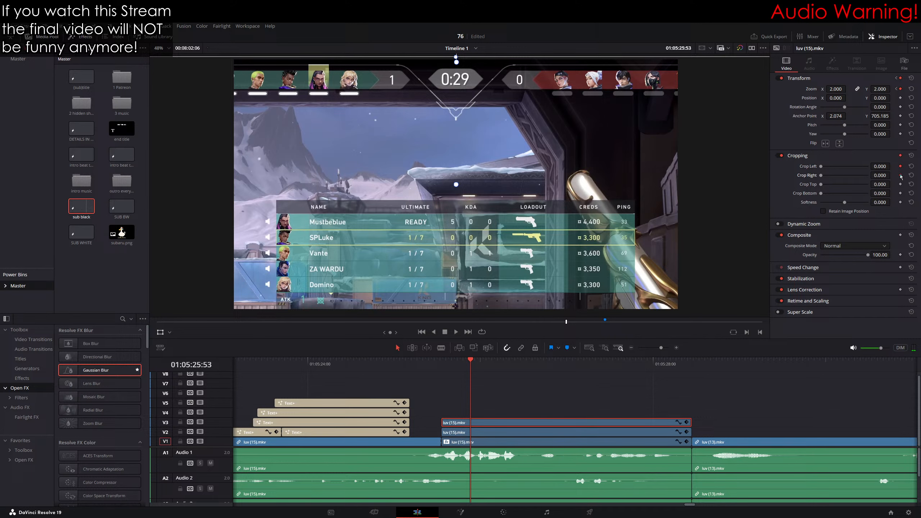
pyautogui.click(901, 184)
pyautogui.click(901, 193)
pyautogui.click(896, 89)
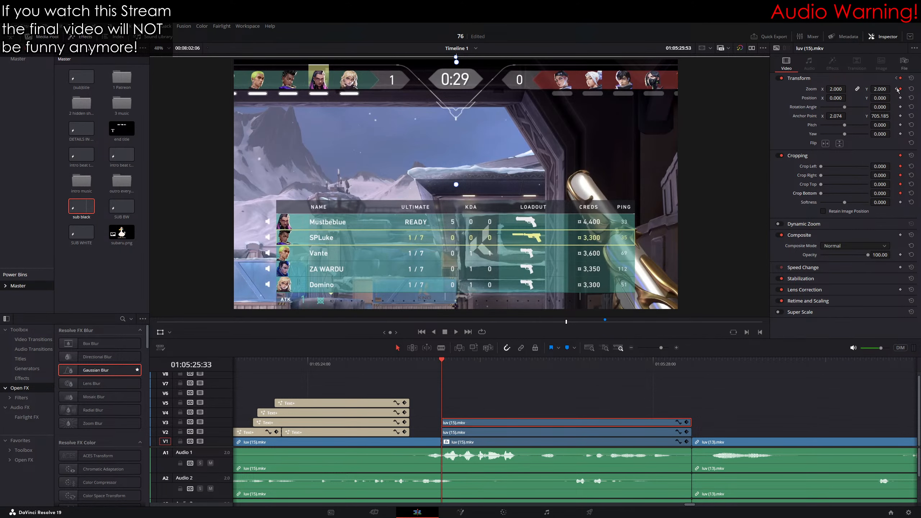
pyautogui.click(906, 167)
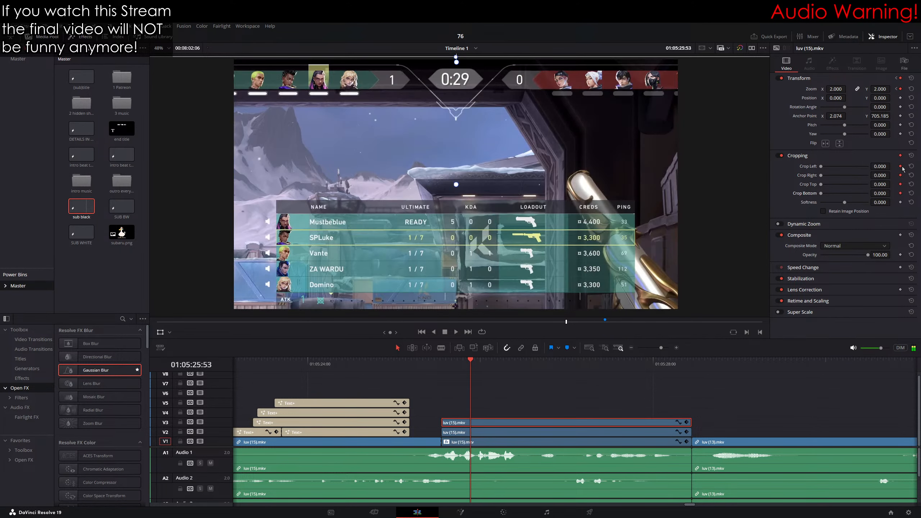
pyautogui.click(896, 89)
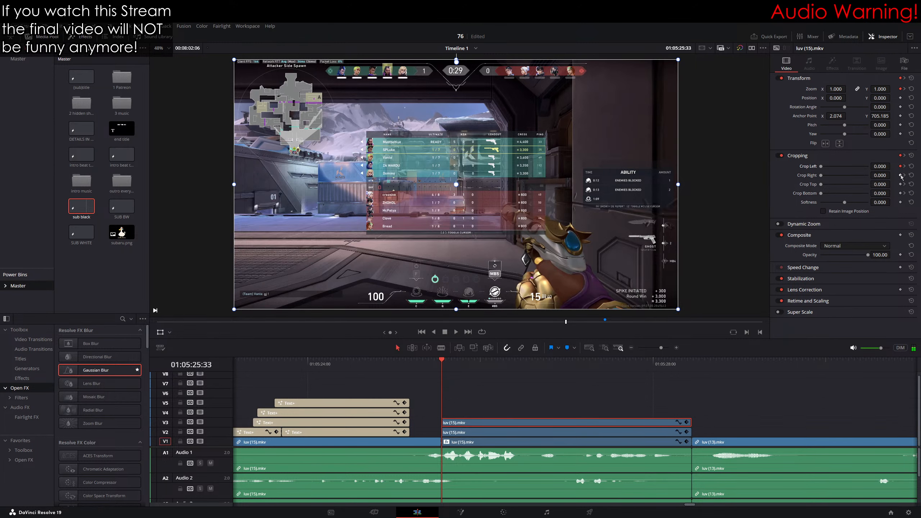
# Step: Crop the V3 clip around the timer and scores at 01:05:25:53: left 1051, right 1044, top 33, bottom 1342
pyautogui.click(905, 193)
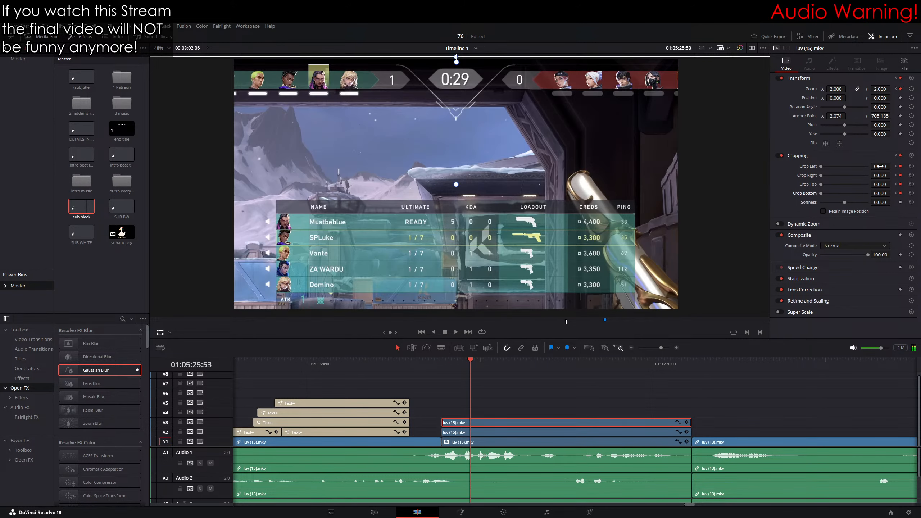
pyautogui.moveTo(880, 167); pyautogui.dragTo(897, 167)
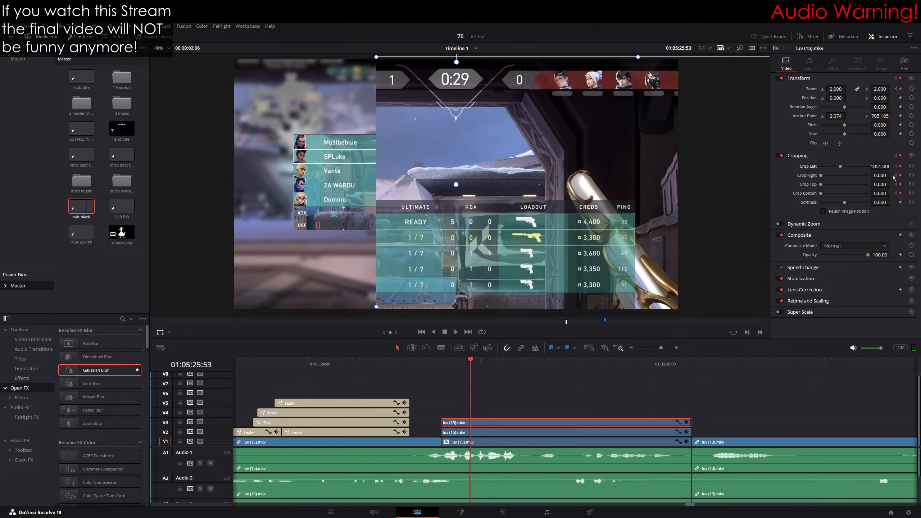
pyautogui.moveTo(880, 175); pyautogui.dragTo(892, 193)
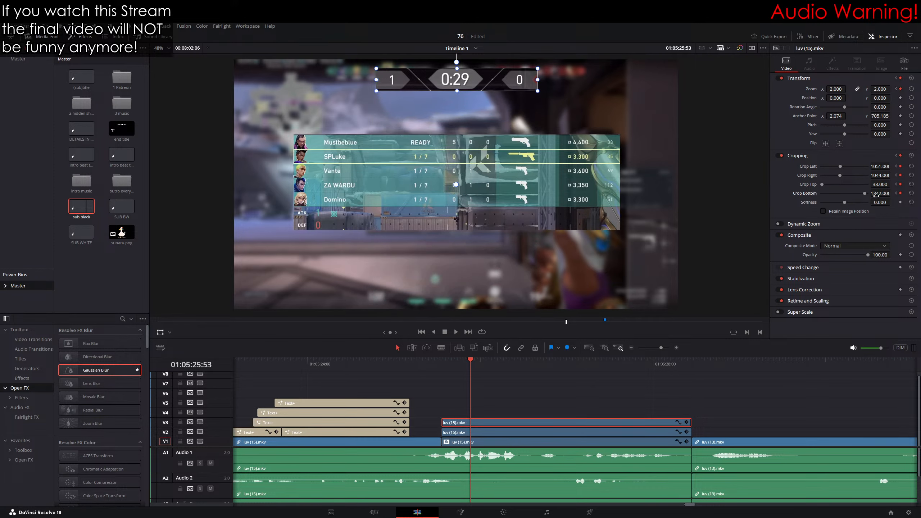
# Step: Open the V3 clip's curve editor and apply eased interpolation to the Crop Left keyframes
pyautogui.click(678, 423)
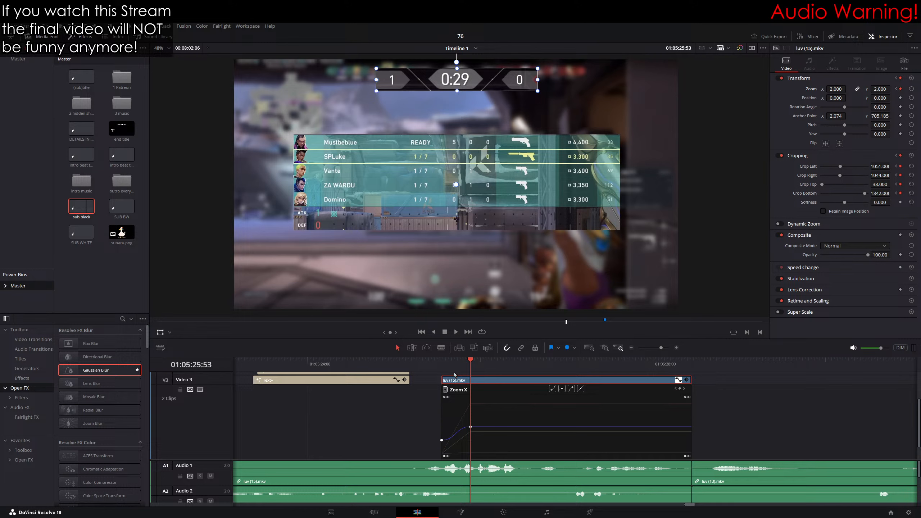
pyautogui.click(465, 412)
pyautogui.hotkey('ctrl', 'a')
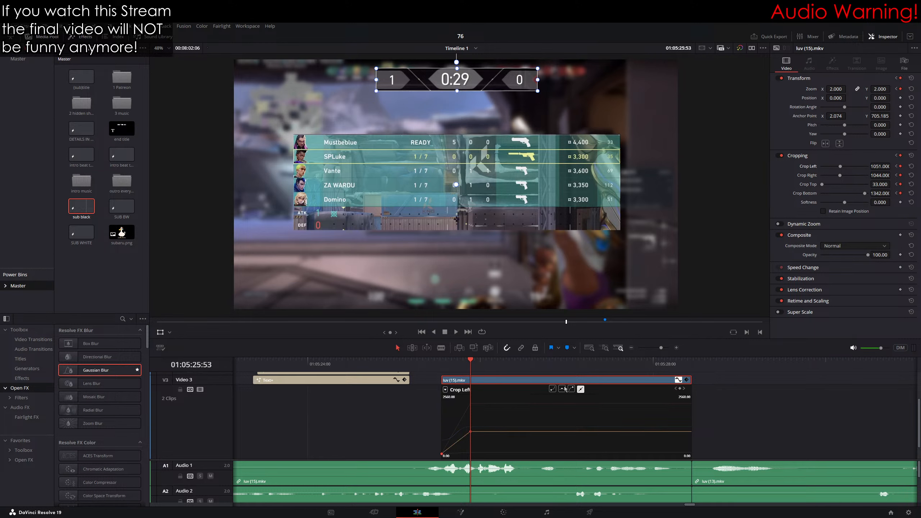
pyautogui.click(562, 389)
# Step: Apply the same eased interpolation to the V3 clip's Crop Right and Crop Top keyframes
pyautogui.click(445, 391)
pyautogui.click(463, 421)
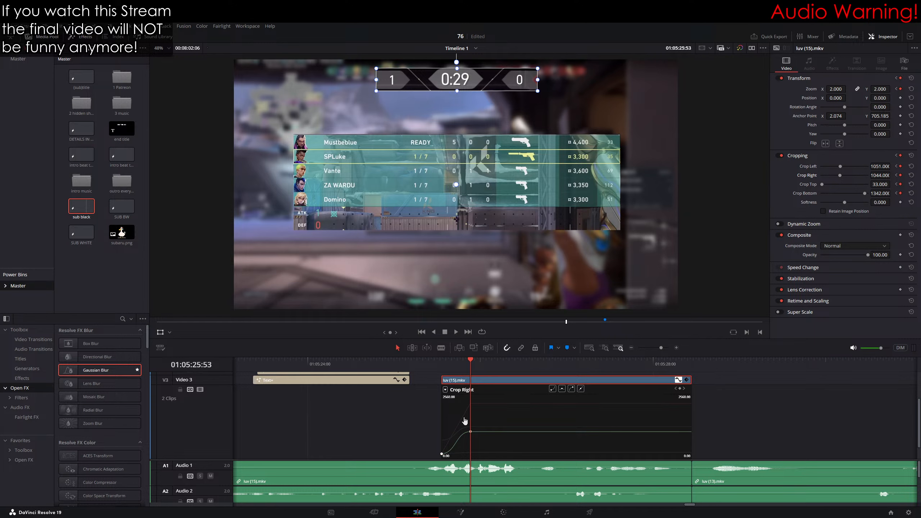
pyautogui.click(445, 389)
pyautogui.click(459, 429)
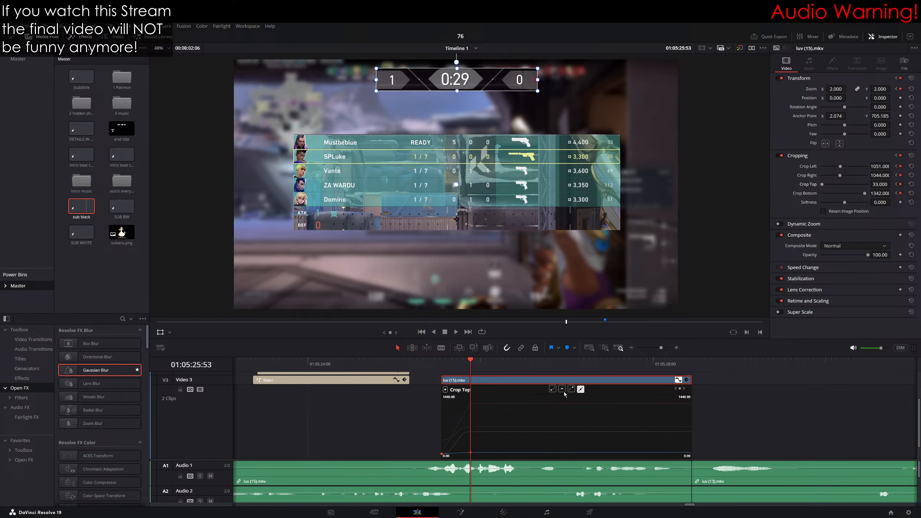
# Step: Ease the V3 clip's Crop Bottom keyframes and close its curve editor
pyautogui.click(446, 390)
pyautogui.click(446, 390)
pyautogui.click(462, 436)
pyautogui.hotkey('ctrl', 'a')
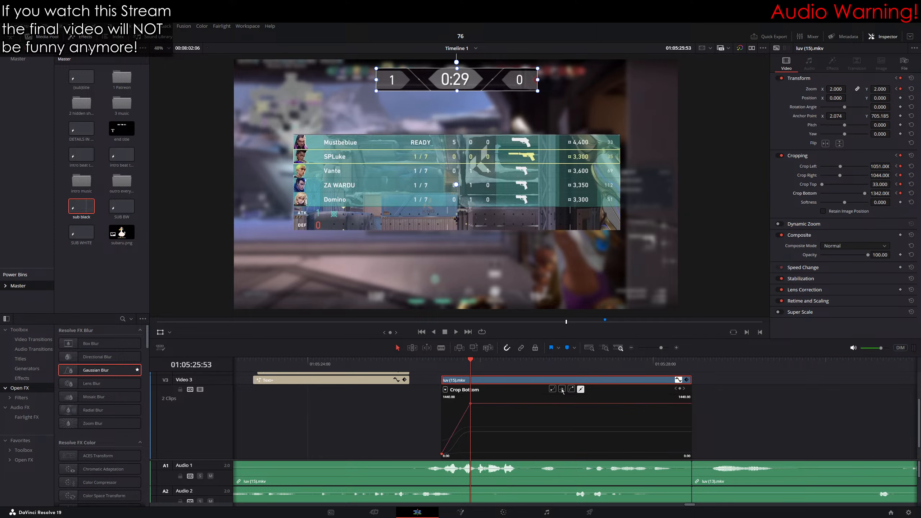
pyautogui.click(562, 389)
pyautogui.click(678, 380)
# Step: Play the combined timer and scoreboard animation from 01:05:25:22, stopping at 01:05:28:28
pyautogui.press('Up')
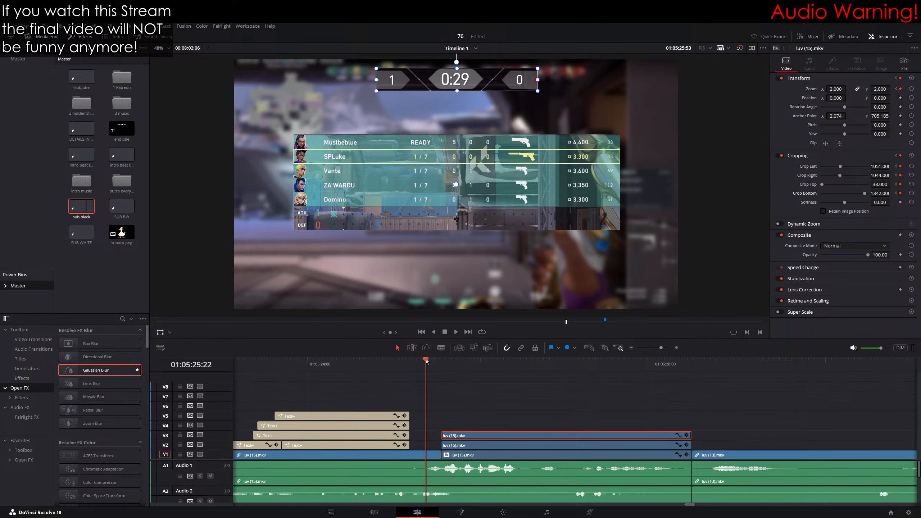
pyautogui.click(465, 402)
pyautogui.press('space')
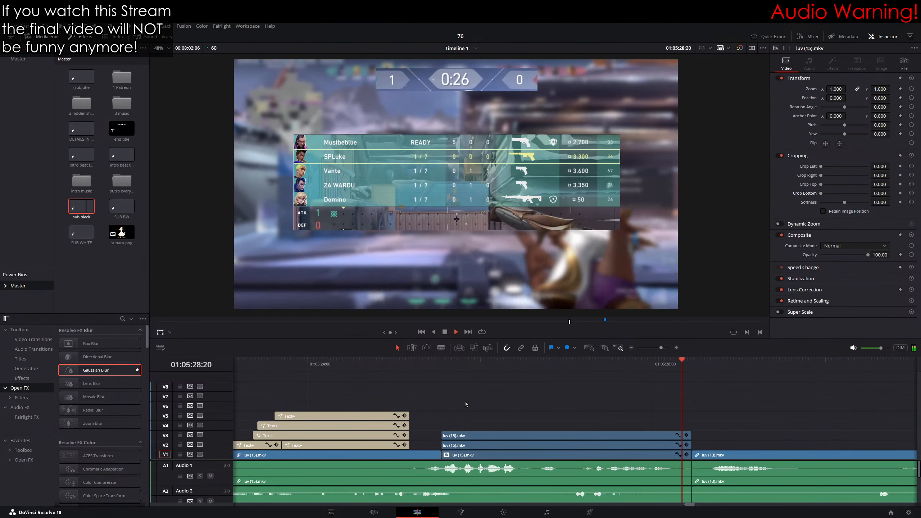
pyautogui.press('space')
pyautogui.hscroll(-3, 531, 400)
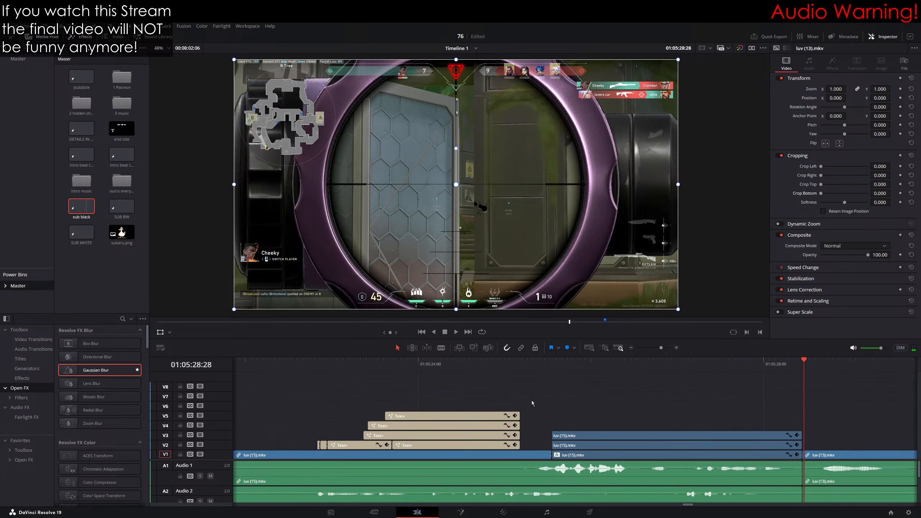
pyautogui.hscroll(3, 580, 407)
pyautogui.hscroll(-4, 473, 393)
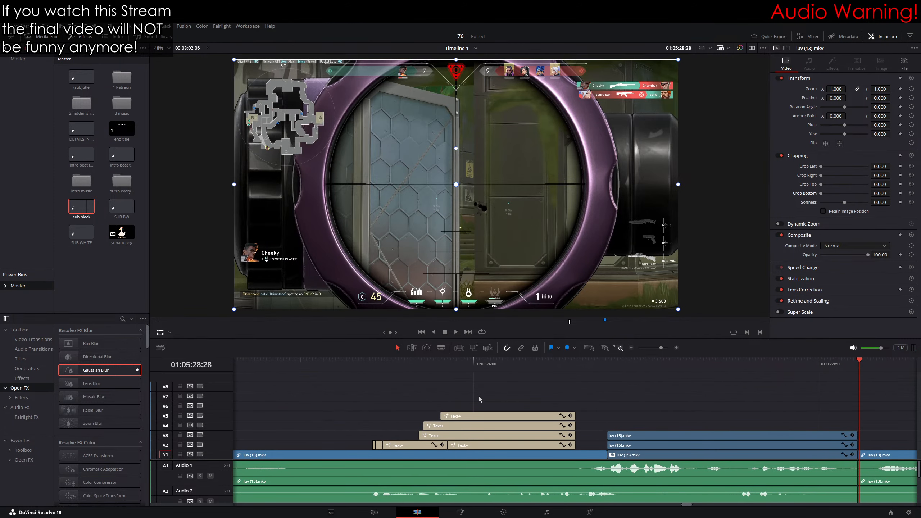
pyautogui.scroll(-2, 675, 378)
pyautogui.hscroll(-4, 667, 383)
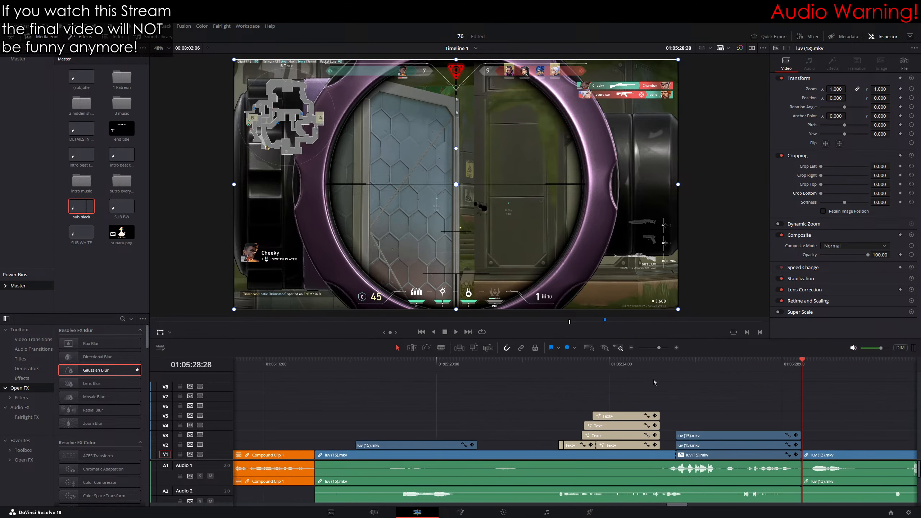
# Step: Play back the luv (15).mkv section from its start at 01:05:17:11 through its end to check the edit
pyautogui.click(316, 361)
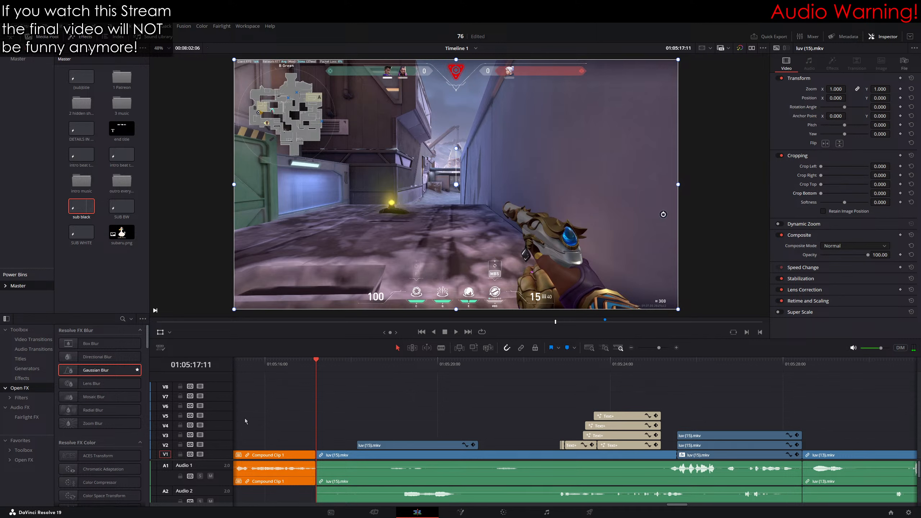
pyautogui.press('space')
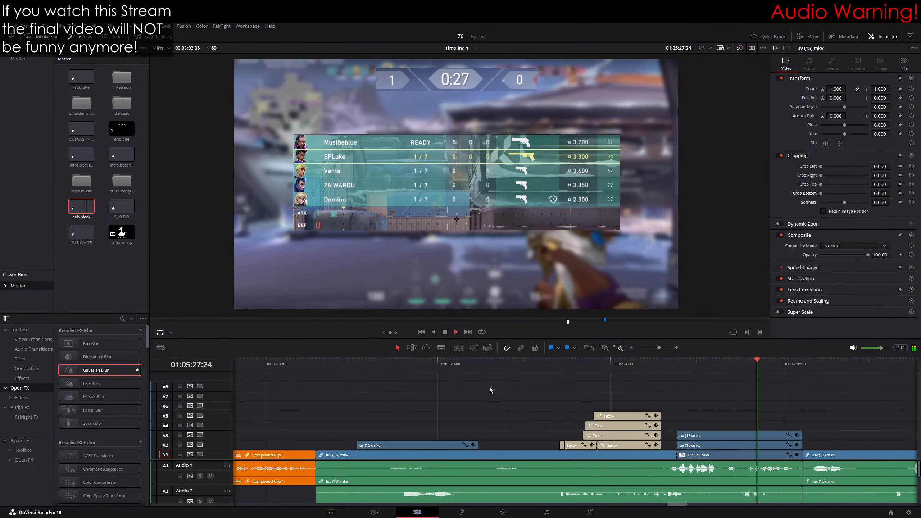
pyautogui.press('space')
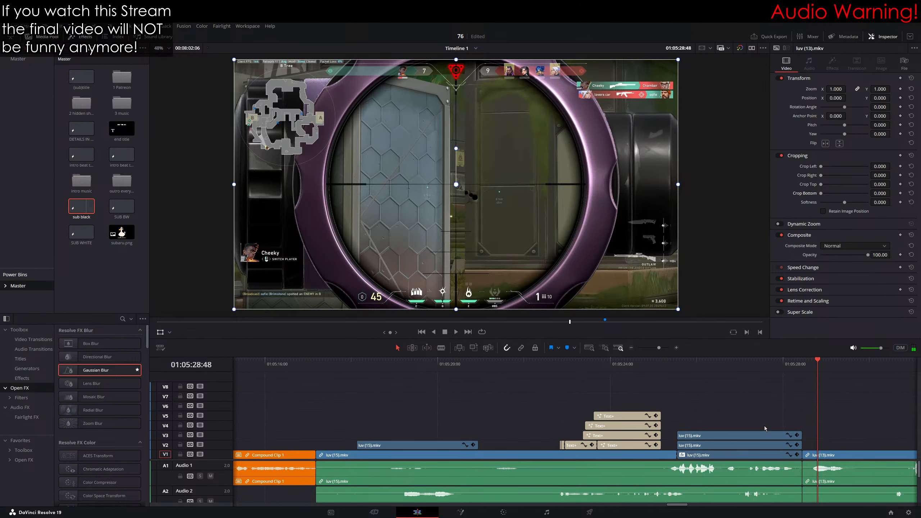
# Step: Combine the luv (15).mkv clips and their Text+ titles into one compound clip and color it orange
pyautogui.hscroll(3, 764, 426)
pyautogui.moveTo(733, 369); pyautogui.dragTo(667, 369)
pyautogui.click(572, 416)
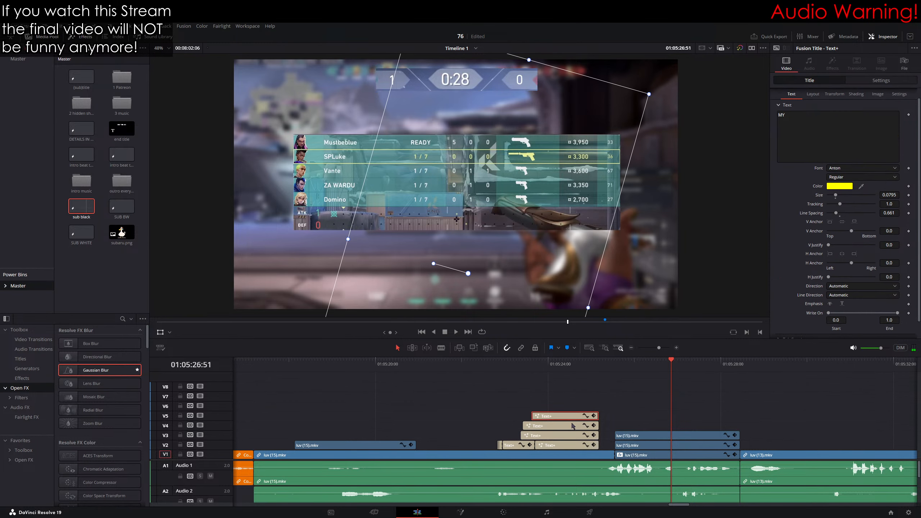
pyautogui.click(555, 493)
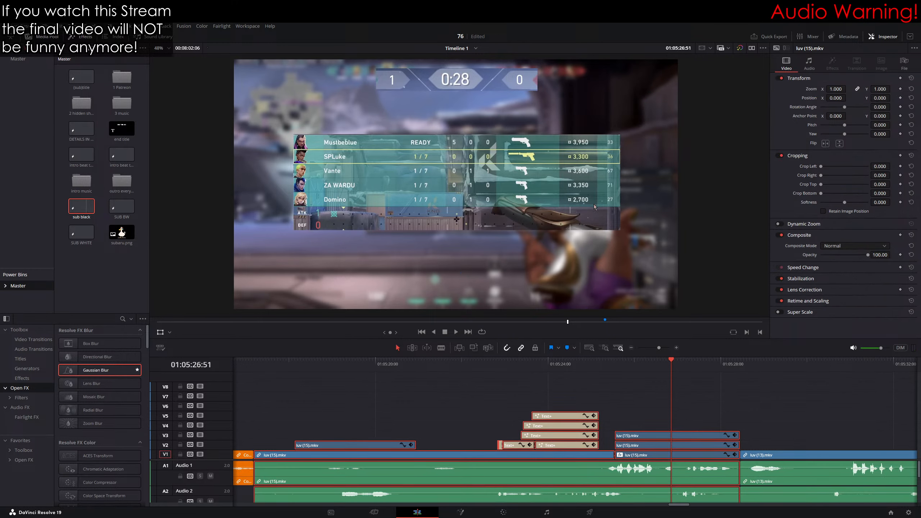
pyautogui.click(514, 272)
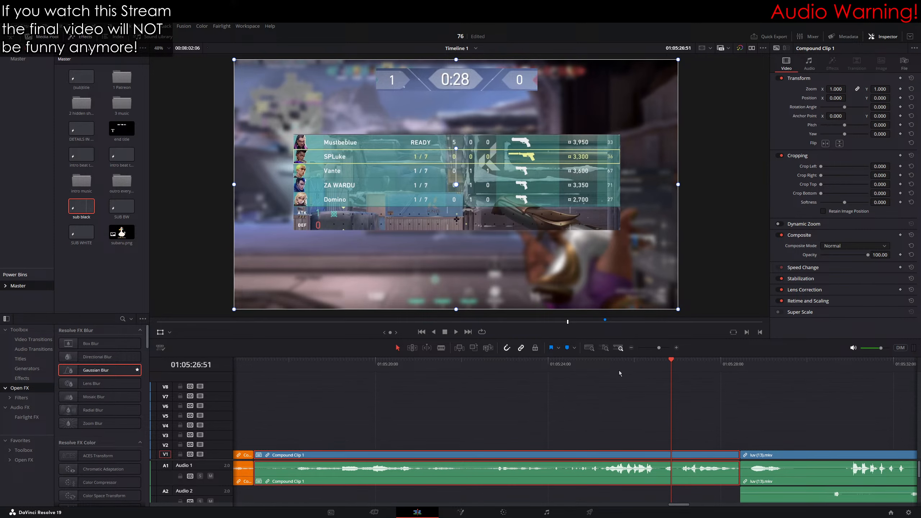
pyautogui.moveTo(275, 371); pyautogui.dragTo(737, 374)
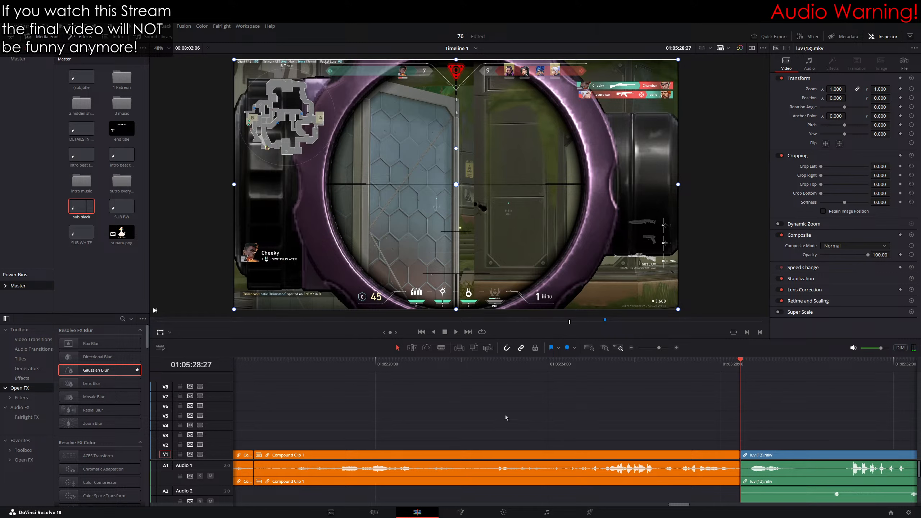
# Step: Look over the whole timeline and check the frame at 01:04:11:43
pyautogui.hscroll(5, 521, 412)
pyautogui.hscroll(6, 642, 417)
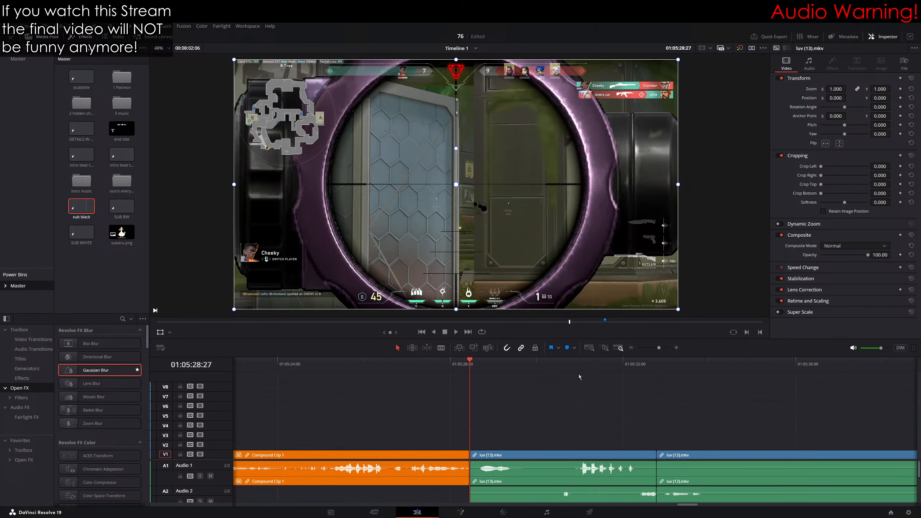
pyautogui.click(589, 347)
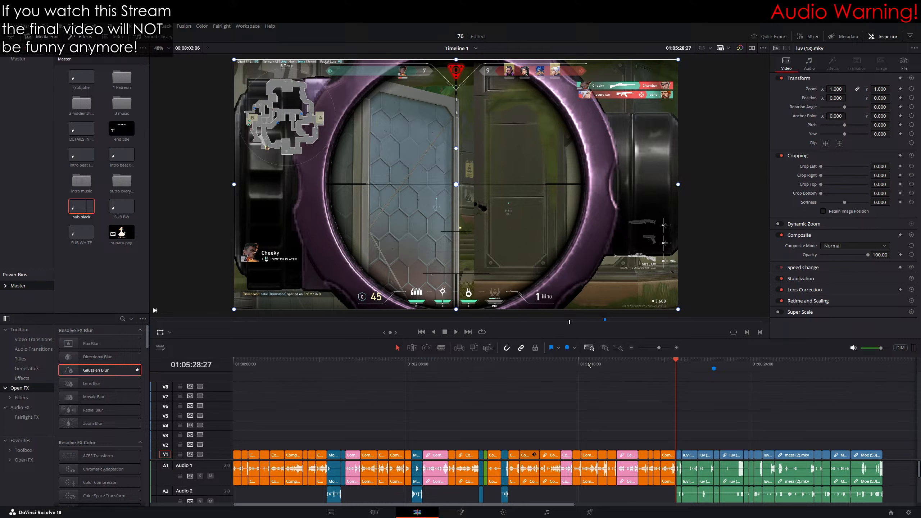
pyautogui.moveTo(588, 364)
pyautogui.mouseDown()
pyautogui.moveTo(598, 364)
pyautogui.moveTo(573, 363)
pyautogui.mouseUp()
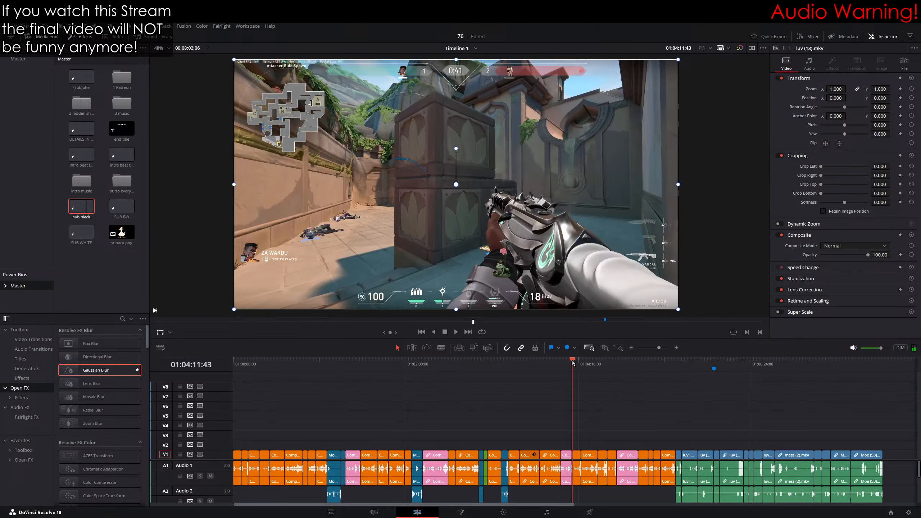
pyautogui.hscroll(3, 644, 417)
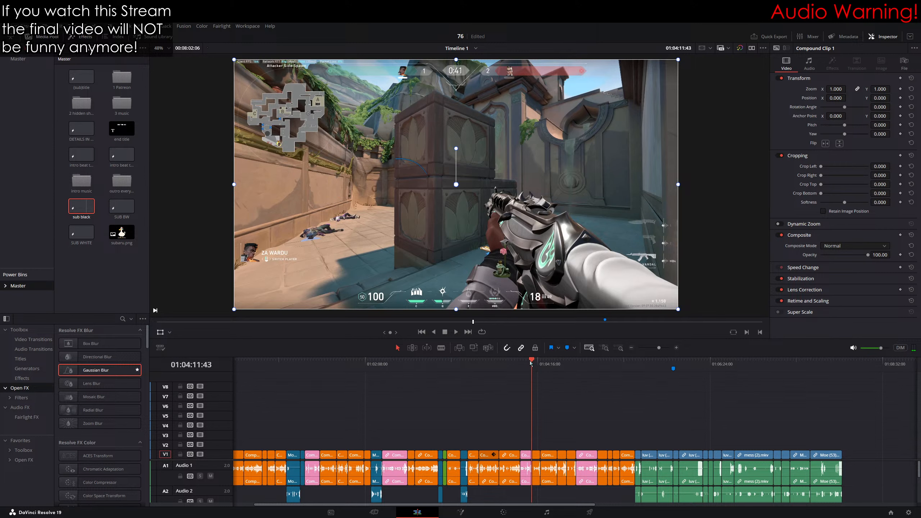
# Step: Play back the uncut luv (13).mkv clip from its start at 01:05:28:27
pyautogui.click(637, 365)
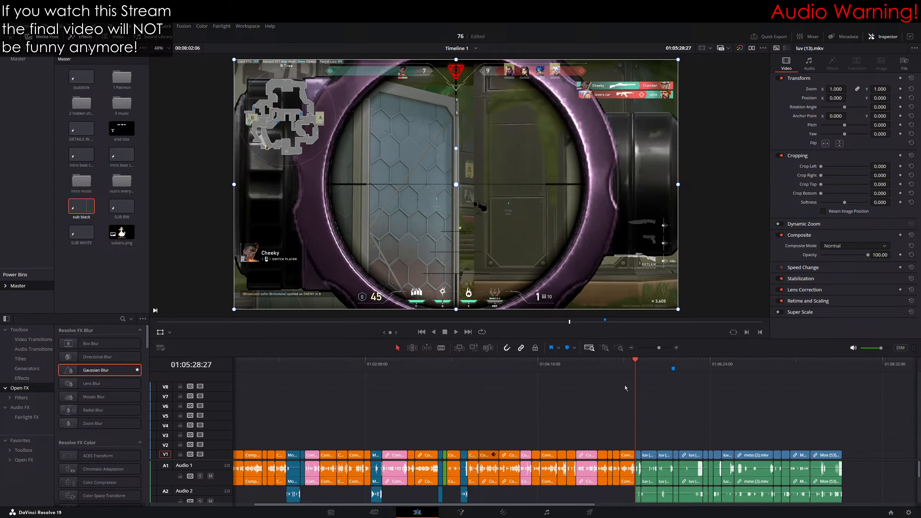
pyautogui.click(621, 348)
pyautogui.press('space')
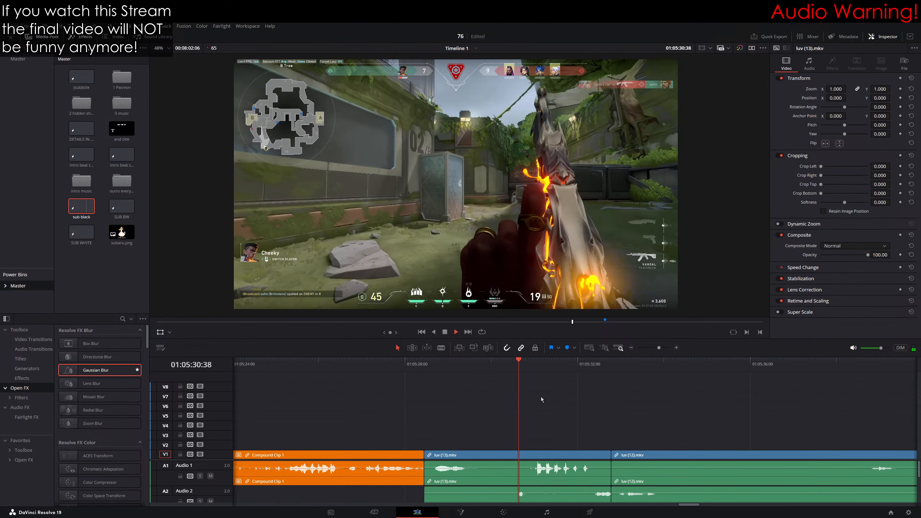
pyautogui.press('space')
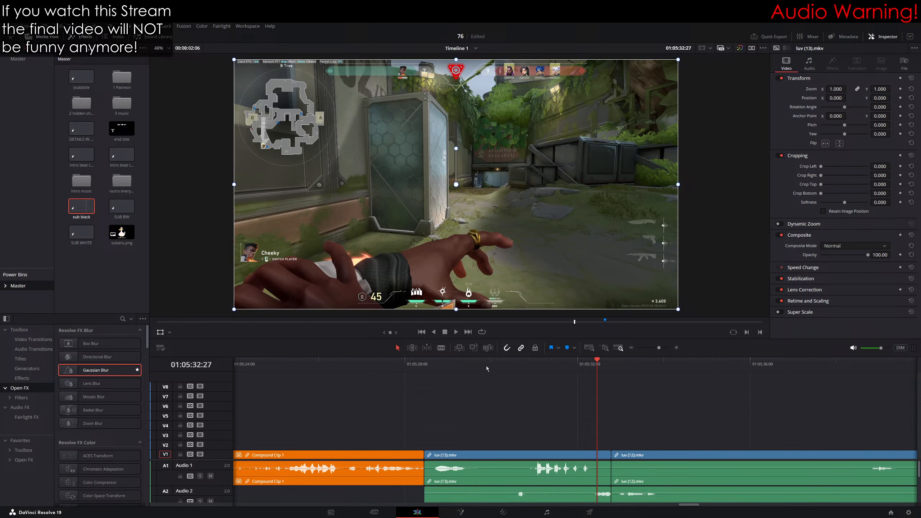
# Step: Enlarge the luv (13).mkv clip to a zoom of 1.590 from its first frame
pyautogui.moveTo(485, 365); pyautogui.dragTo(424, 365)
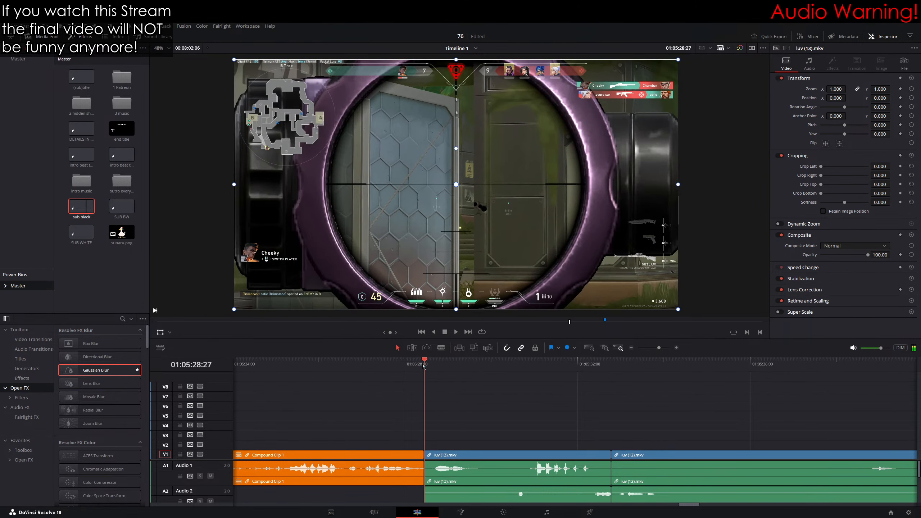
pyautogui.moveTo(836, 90); pyautogui.dragTo(878, 94)
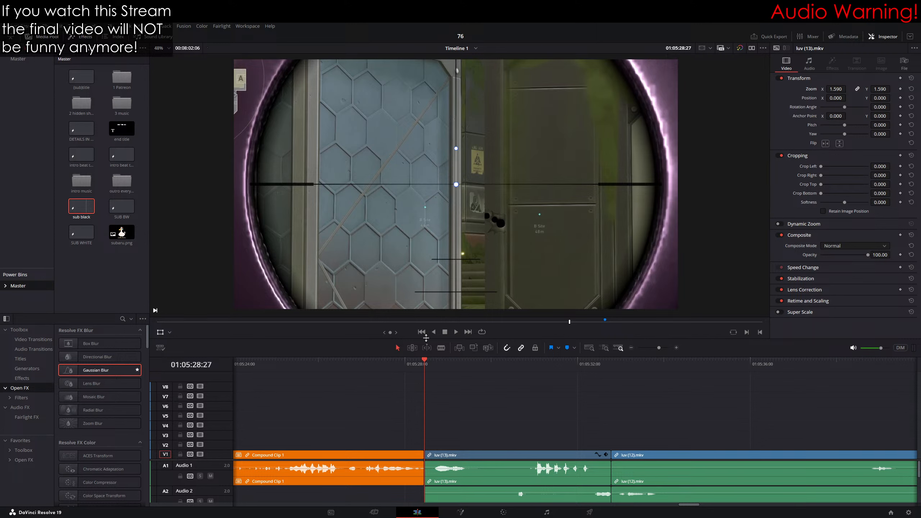
# Step: Split the luv (13).mkv clip at 01:05:29:59, where the scope view ends, and reset the second part's zoom
pyautogui.moveTo(391, 332); pyautogui.dragTo(399, 332)
pyautogui.press('Right')
pyautogui.press('Right')
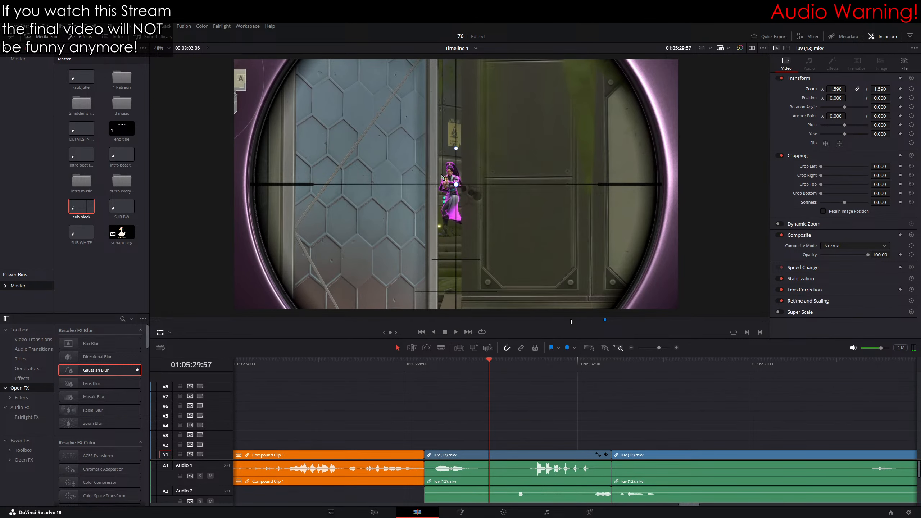
pyautogui.click(441, 347)
pyautogui.press('Right')
pyautogui.click(500, 452)
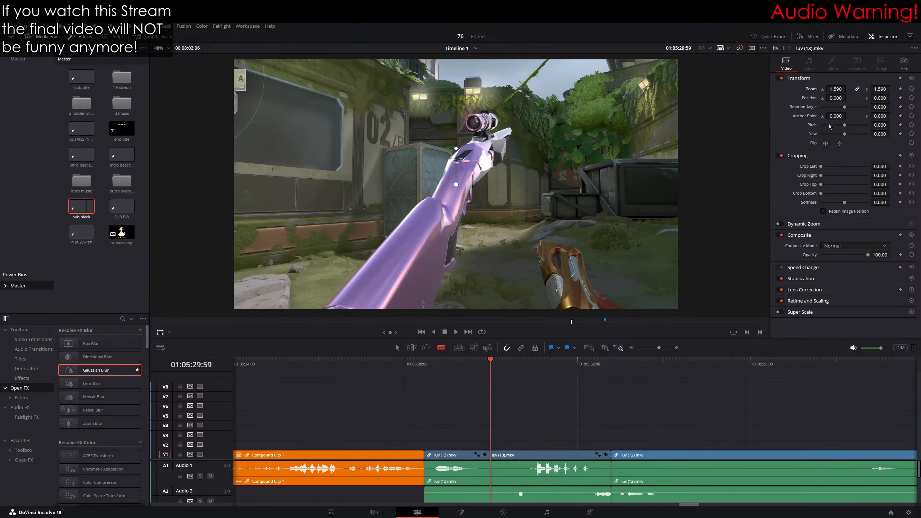
pyautogui.click(913, 89)
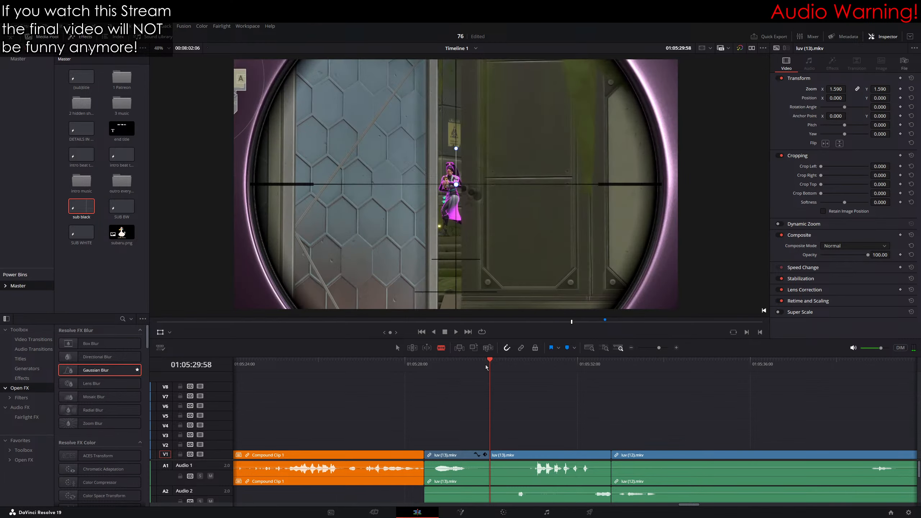
# Step: Play back both luv (13).mkv parts to check the zoomed scope view and the cut
pyautogui.click(481, 365)
pyautogui.moveTo(481, 367); pyautogui.dragTo(430, 369)
pyautogui.press('space')
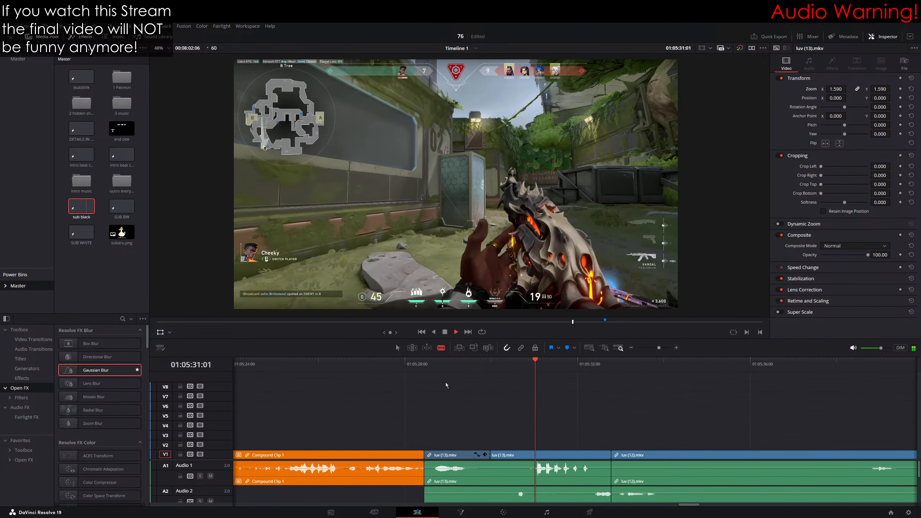
pyautogui.press('space')
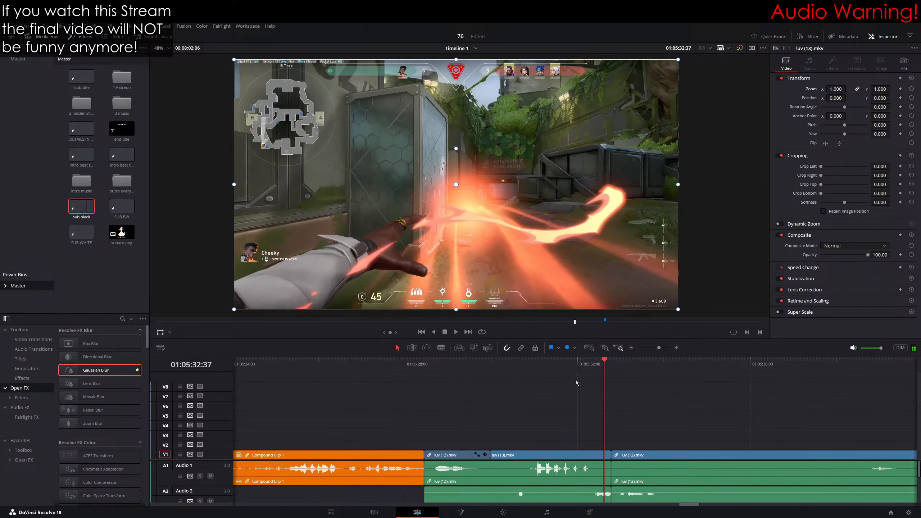
# Step: Combine the two luv (13).mkv parts with their audio into a compound clip and color it orange
pyautogui.click(536, 455)
pyautogui.scroll(-2, 511, 477)
pyautogui.keyDown('ctrl'); pyautogui.click(509, 475); pyautogui.keyUp('ctrl')
pyautogui.scroll(2, 509, 475)
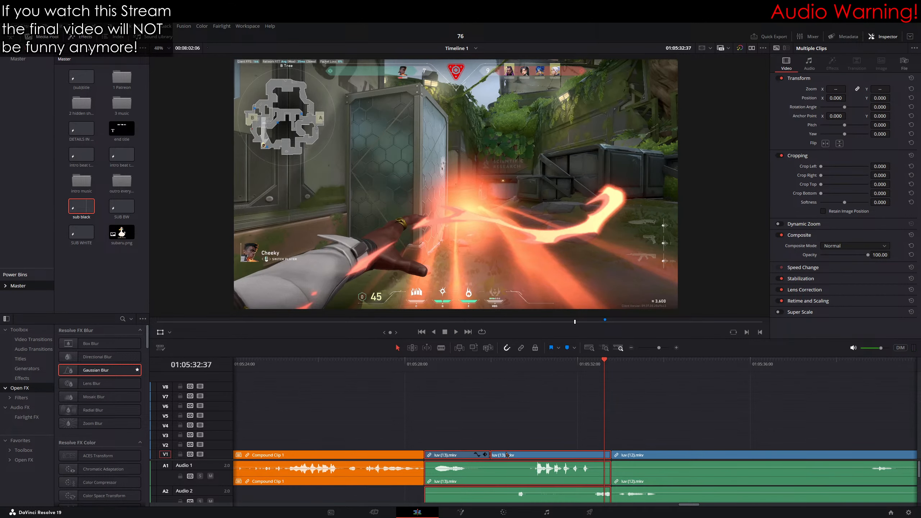
pyautogui.click(509, 279)
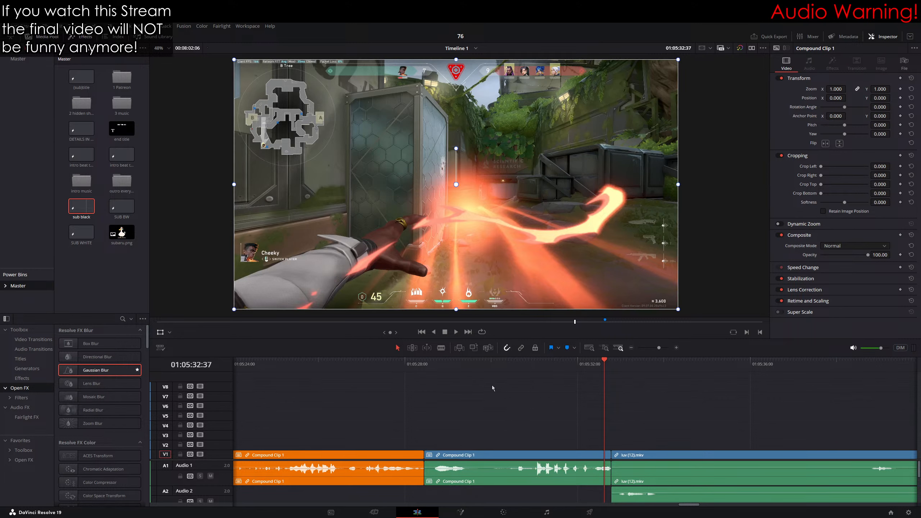
pyautogui.click(503, 455)
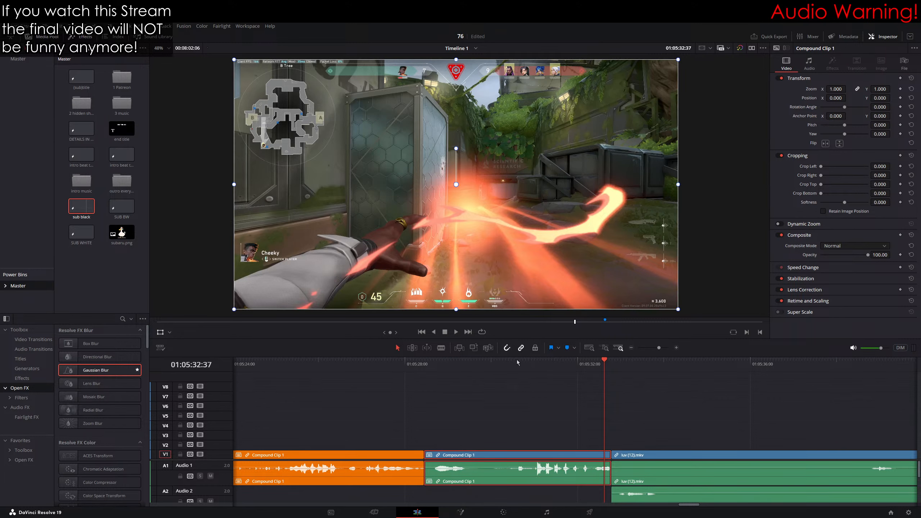
pyautogui.click(445, 360)
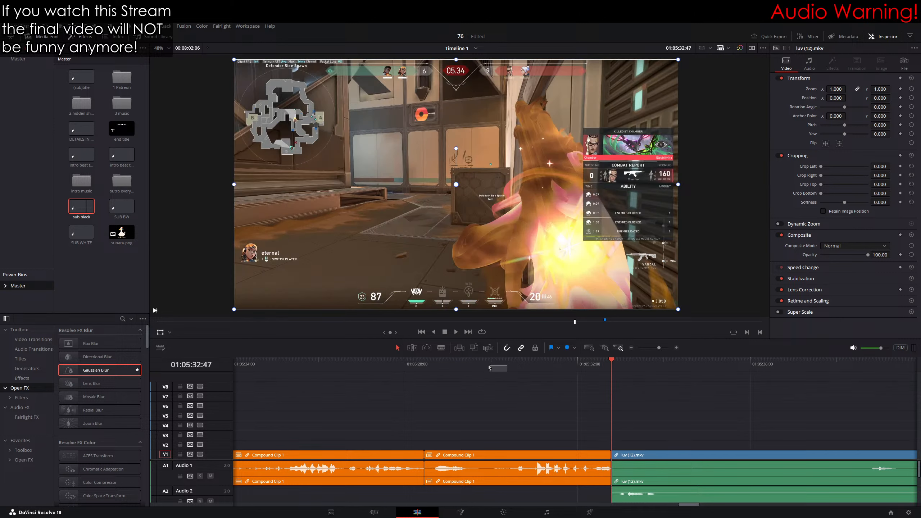
# Step: Play back the end of the luv (13).mkv compound clip and look over the neighboring luv (12).mkv clip
pyautogui.moveTo(445, 362); pyautogui.dragTo(522, 365)
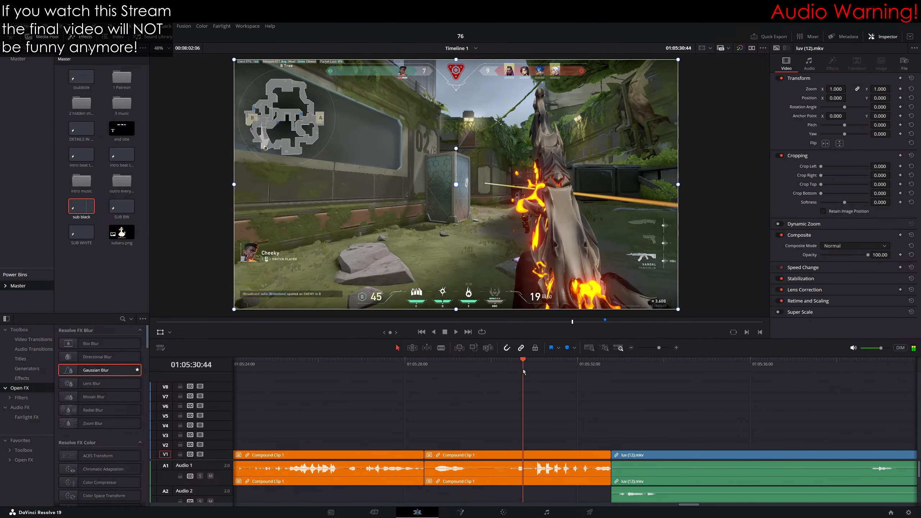
pyautogui.press('space')
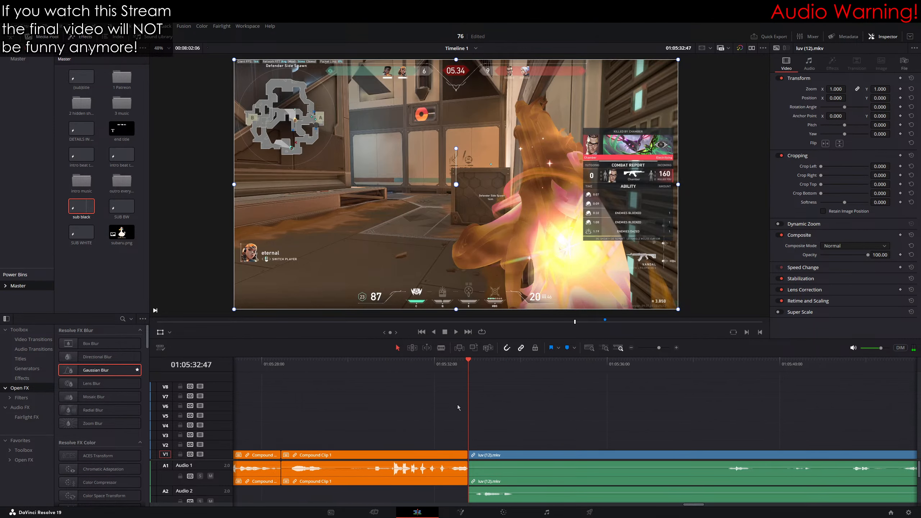
pyautogui.hscroll(3, 403, 431)
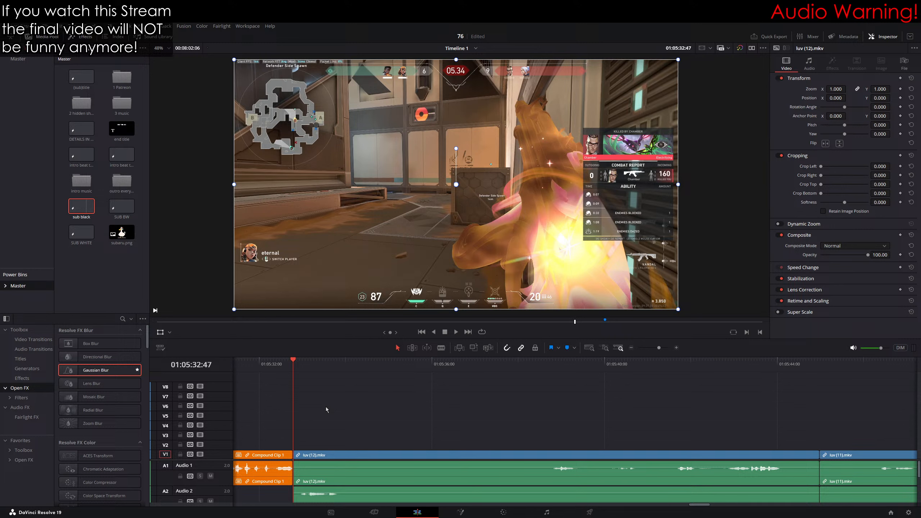
pyautogui.hscroll(-2, 327, 409)
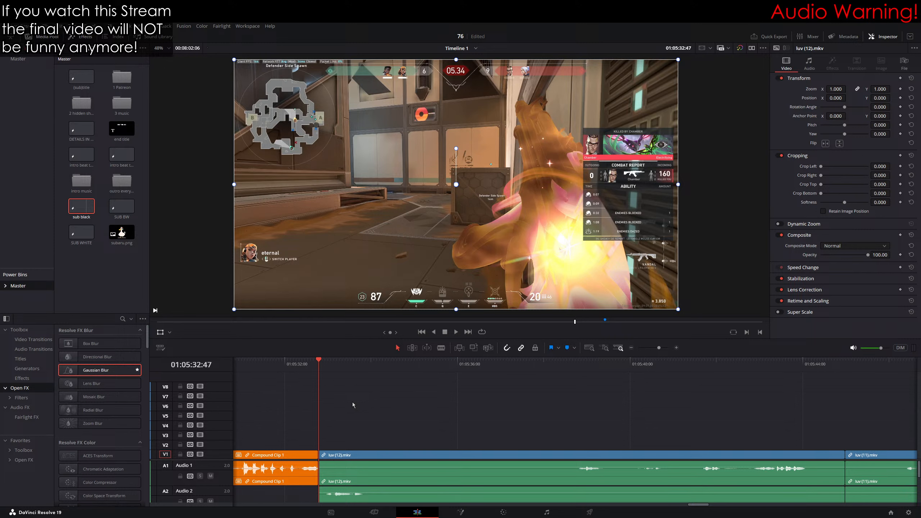
pyautogui.hscroll(-15, 344, 406)
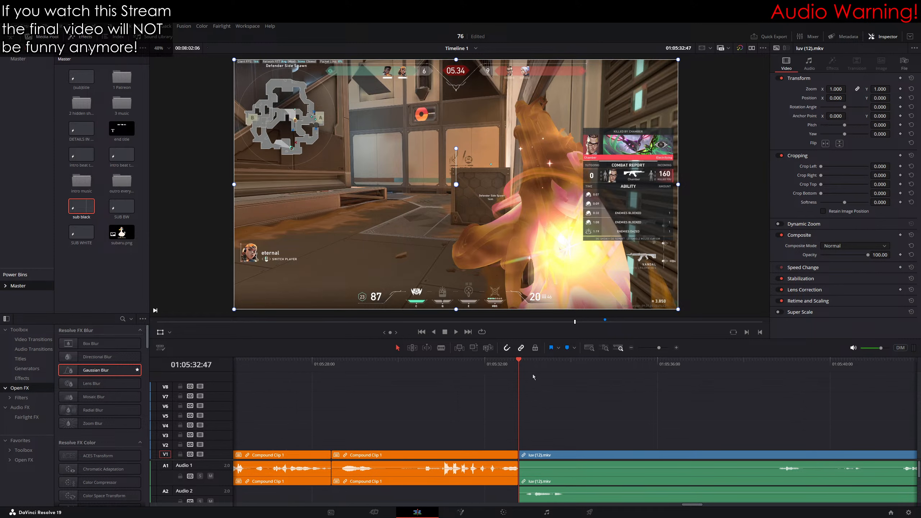
# Step: Break the luv (13).mkv compound clip back into its parts, recombine them into a compound clip and color it orange
pyautogui.hscroll(1, 568, 410)
pyautogui.click(399, 366)
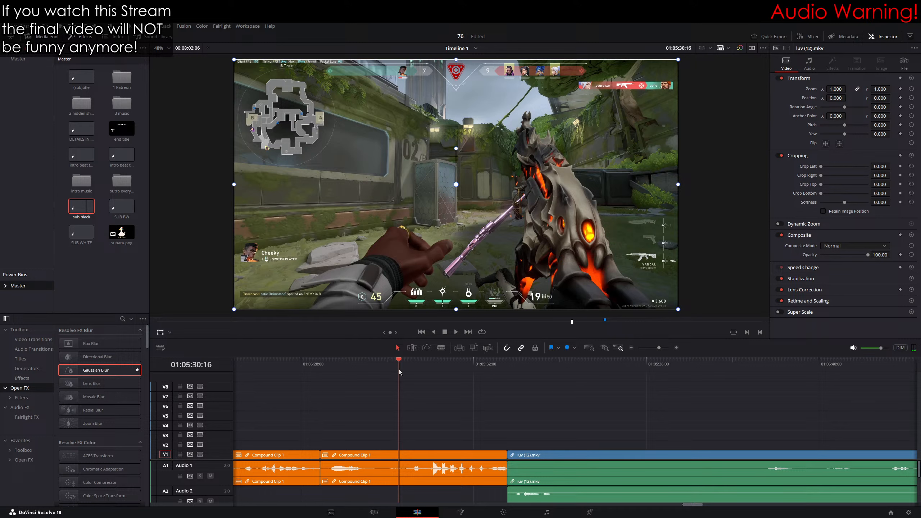
pyautogui.click(360, 456)
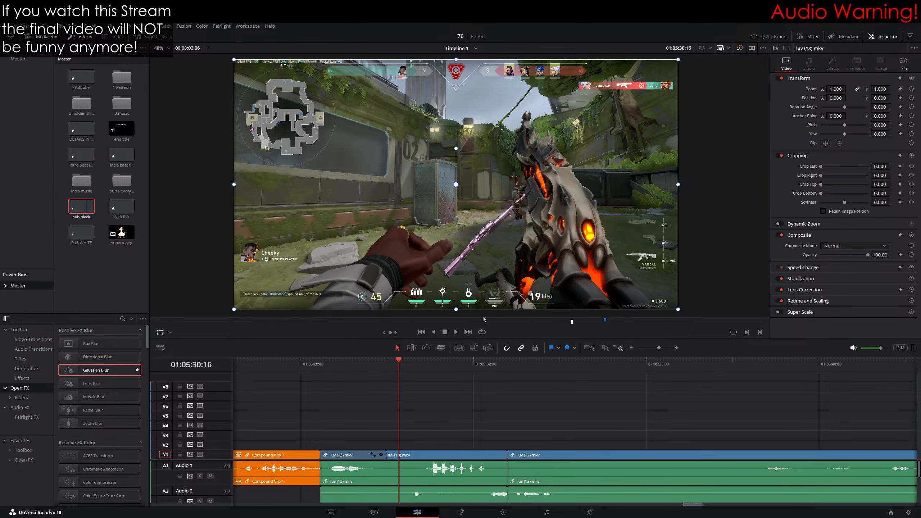
pyautogui.moveTo(437, 423); pyautogui.dragTo(352, 505)
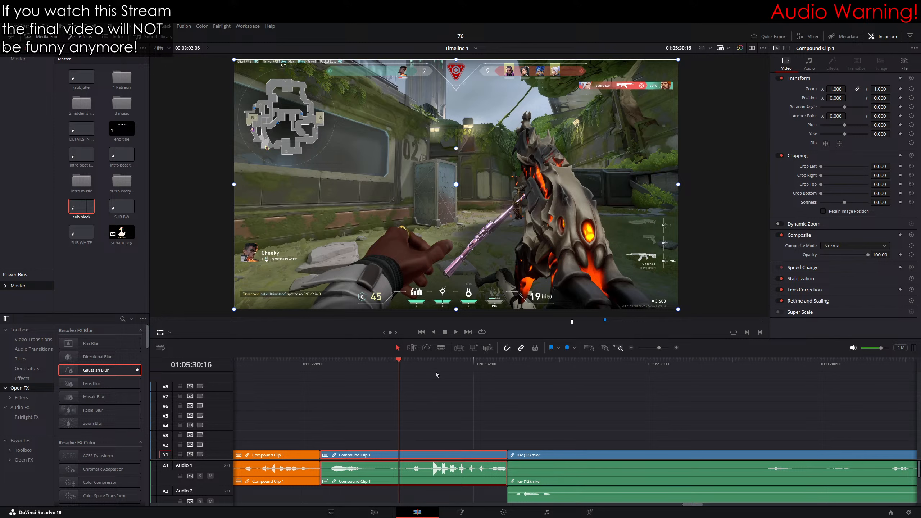
# Step: Place the playhead at the start of the luv (12).mkv clip at 01:05:32:47
pyautogui.hscroll(3, 601, 420)
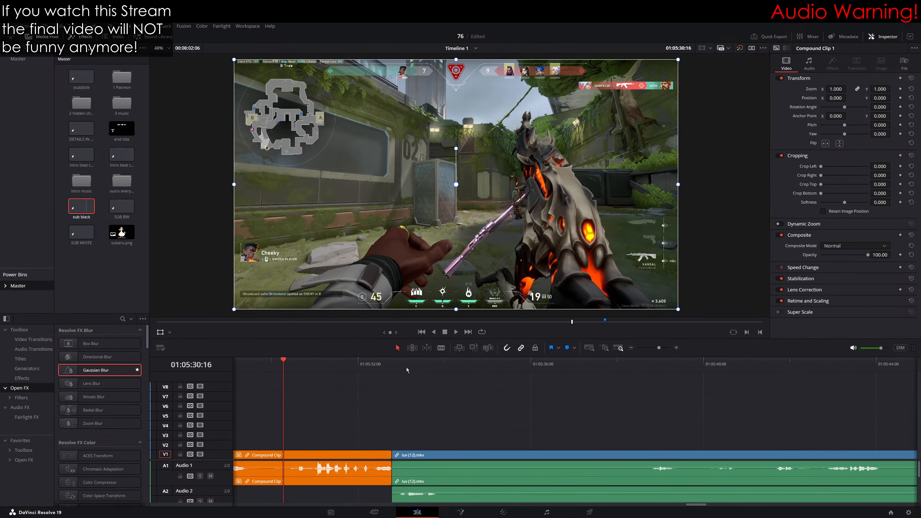
pyautogui.click(394, 370)
pyautogui.hscroll(1, 538, 407)
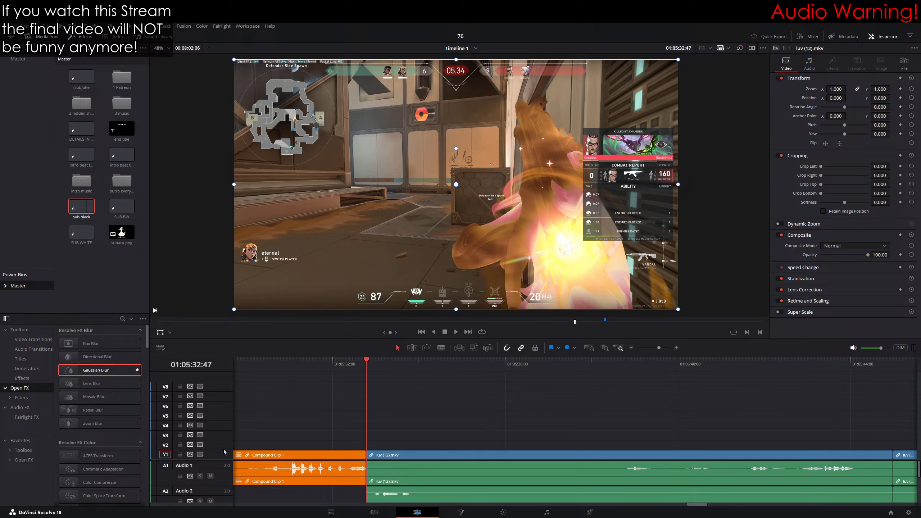
# Step: Look over the whole timeline, including its end and the marker at 01:05:56:45, and return to the start of luv (12).mkv
pyautogui.moveTo(223, 450)
pyautogui.mouseDown()
pyautogui.moveTo(226, 432)
pyautogui.moveTo(223, 464)
pyautogui.mouseUp()
pyautogui.click(593, 349)
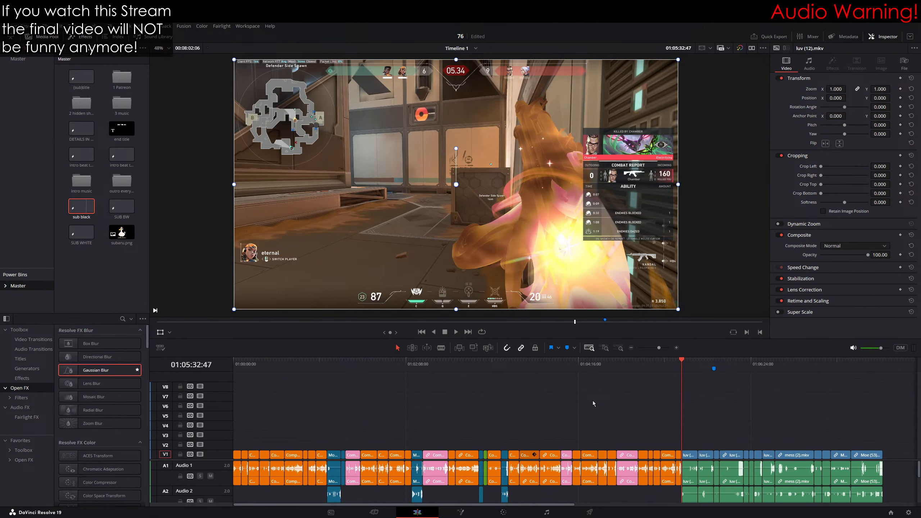
pyautogui.moveTo(902, 437); pyautogui.dragTo(230, 482)
pyautogui.click(771, 434)
pyautogui.press('End')
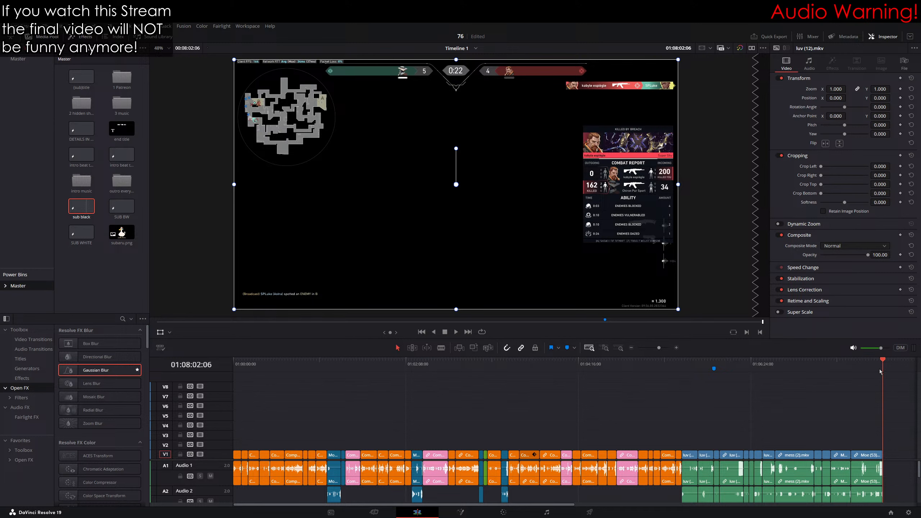
pyautogui.click(879, 370)
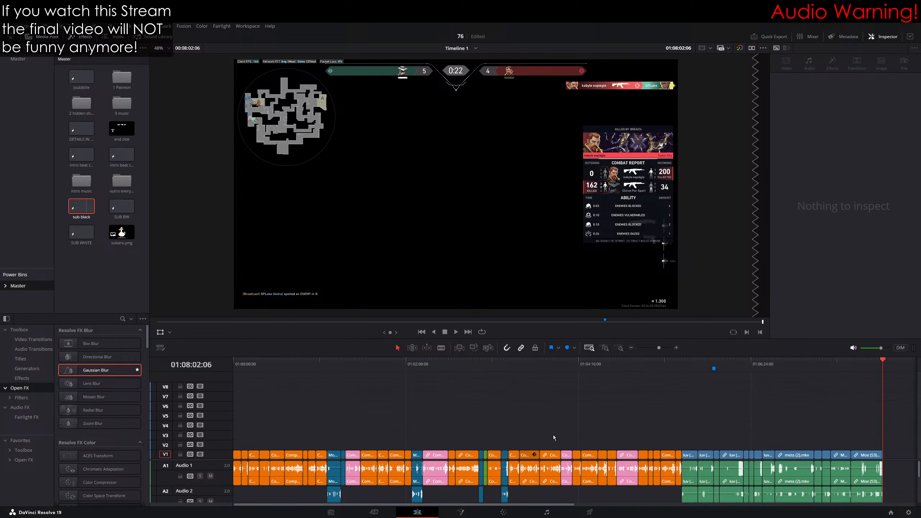
pyautogui.click(683, 363)
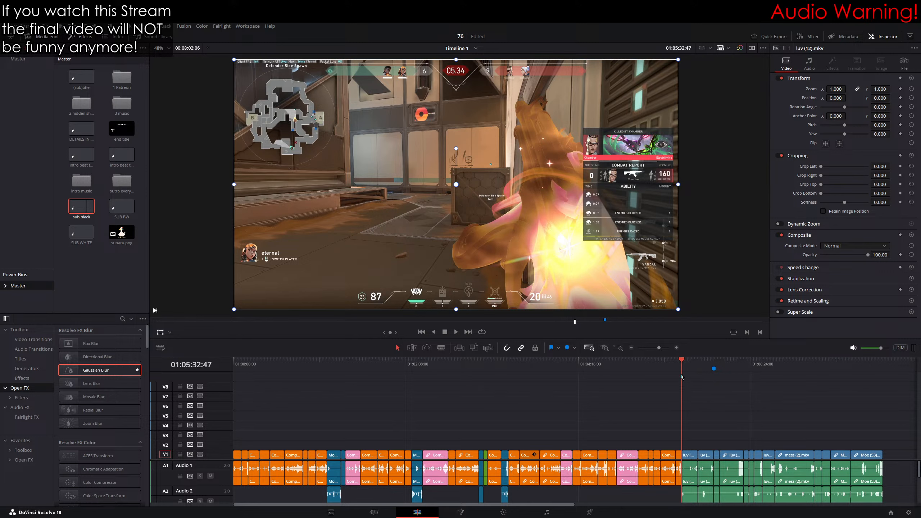
pyautogui.moveTo(682, 366); pyautogui.dragTo(685, 366)
pyautogui.moveTo(877, 366); pyautogui.dragTo(683, 371)
pyautogui.click(715, 368)
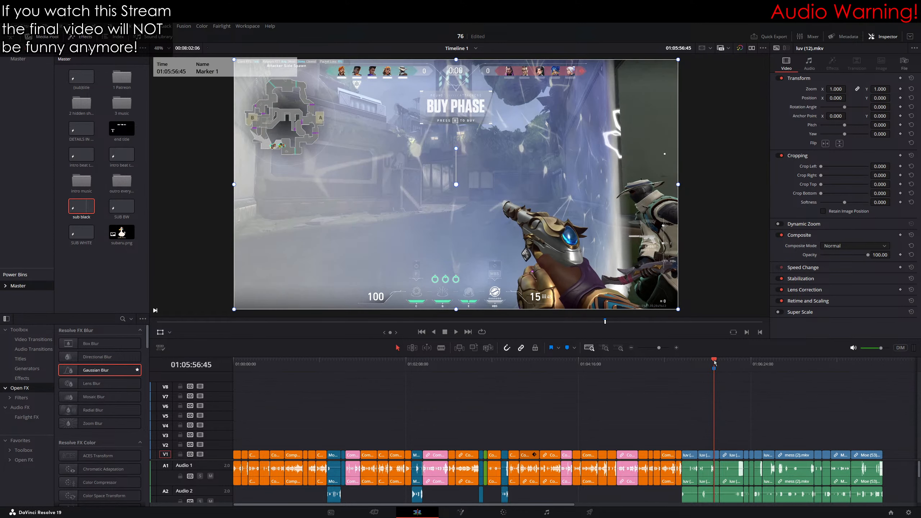
pyautogui.moveTo(715, 363); pyautogui.dragTo(682, 363)
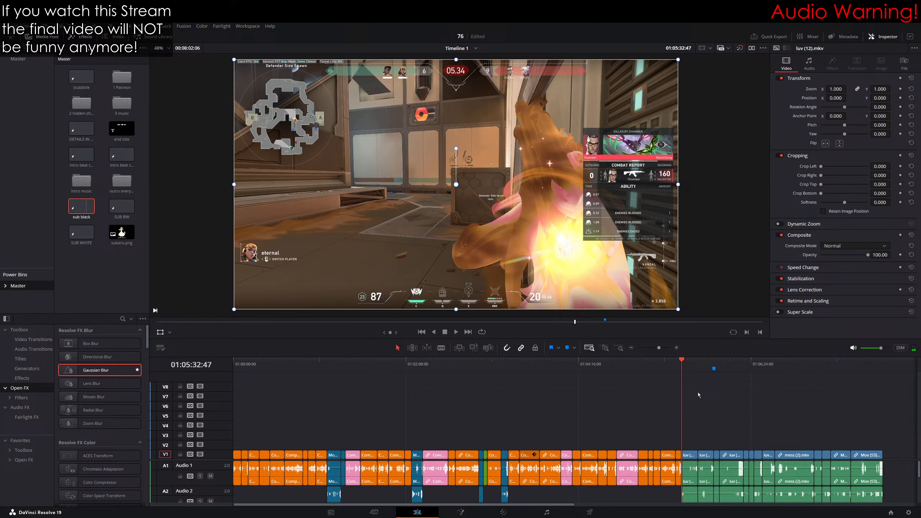
# Step: Play the opening seconds of the luv (12).mkv clip from 01:05:32:47 to review the action
pyautogui.click(619, 348)
pyautogui.click(677, 347)
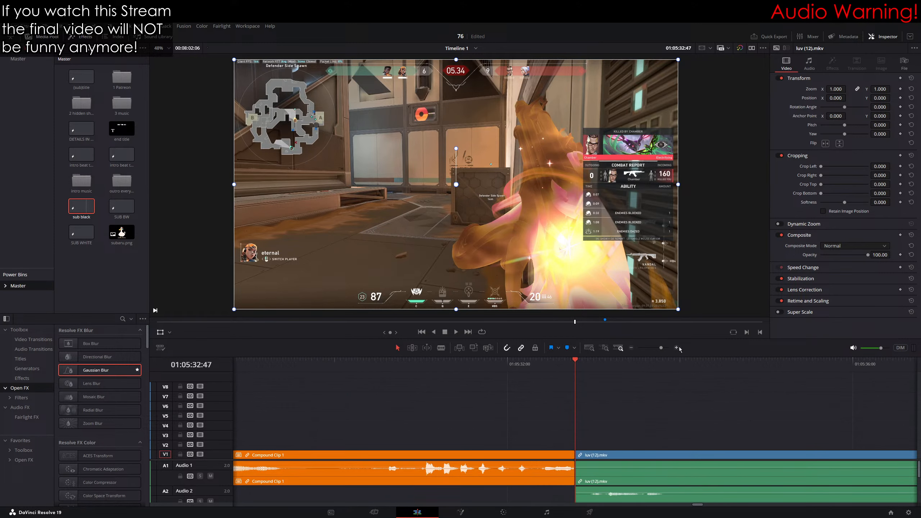
pyautogui.hscroll(7, 627, 420)
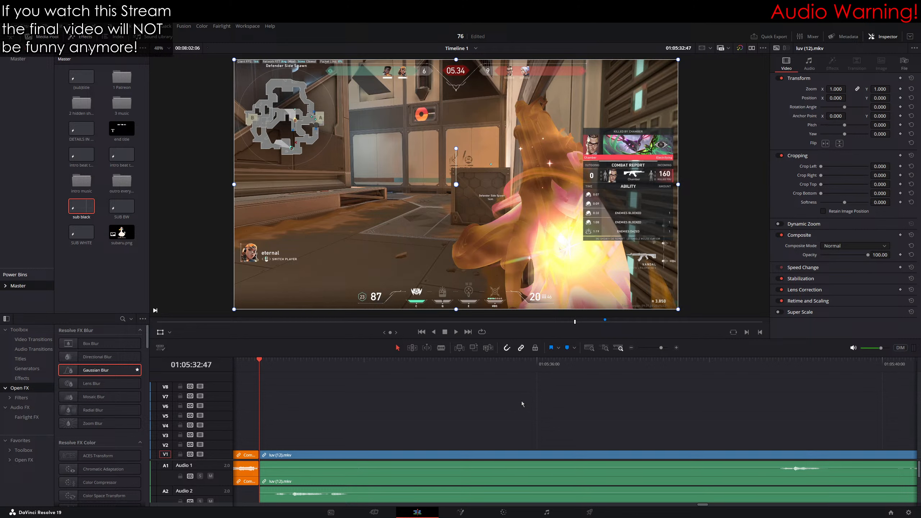
pyautogui.hscroll(-3, 354, 388)
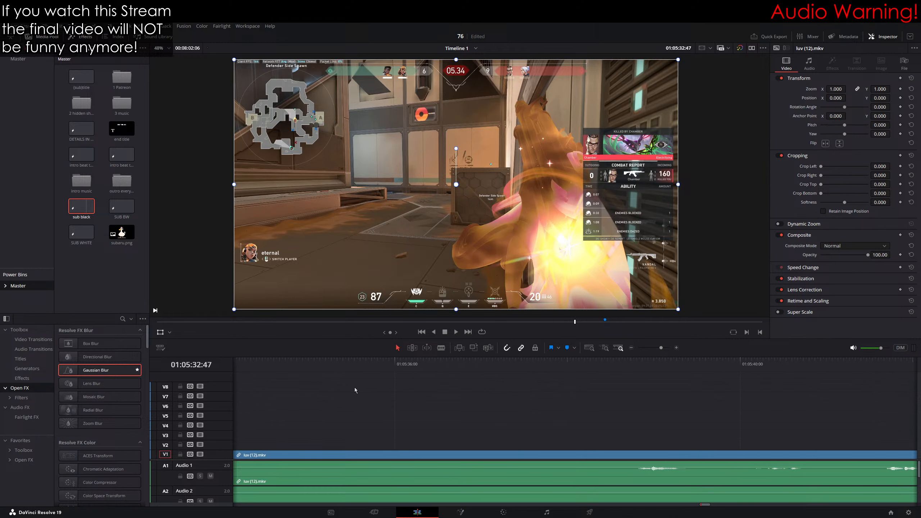
pyautogui.click(456, 333)
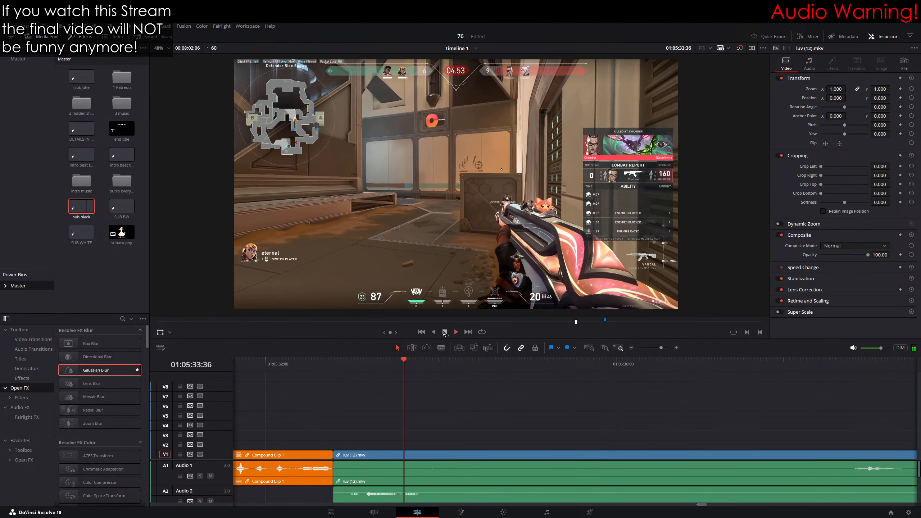
pyautogui.press('space')
pyautogui.hscroll(3, 508, 393)
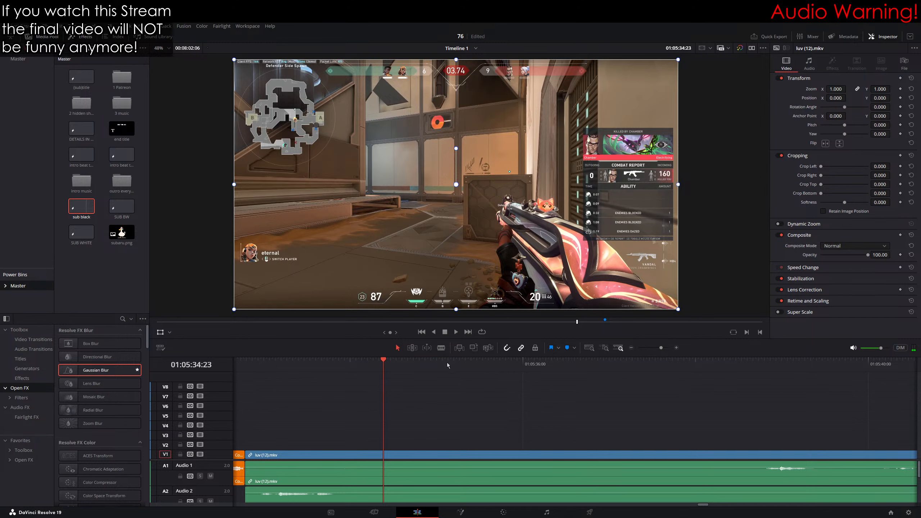
pyautogui.moveTo(450, 363); pyautogui.dragTo(747, 401)
pyautogui.moveTo(255, 367); pyautogui.dragTo(248, 364)
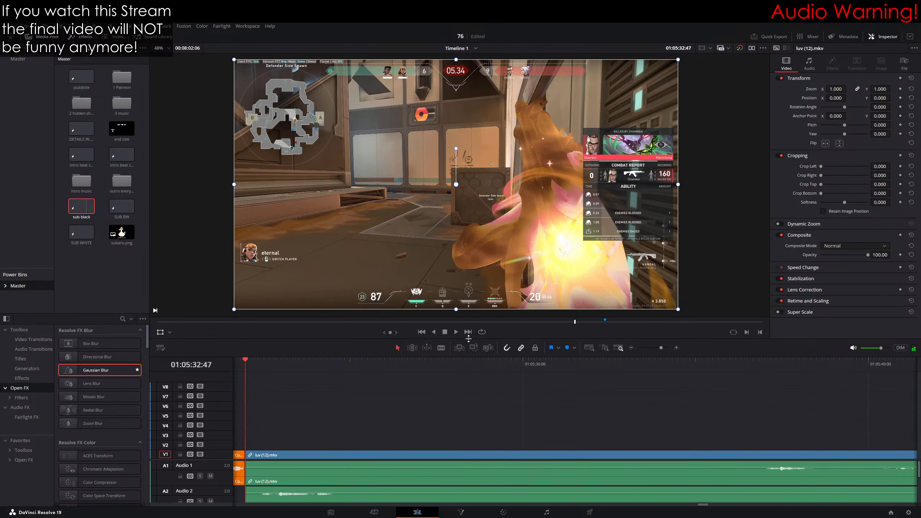
pyautogui.click(457, 332)
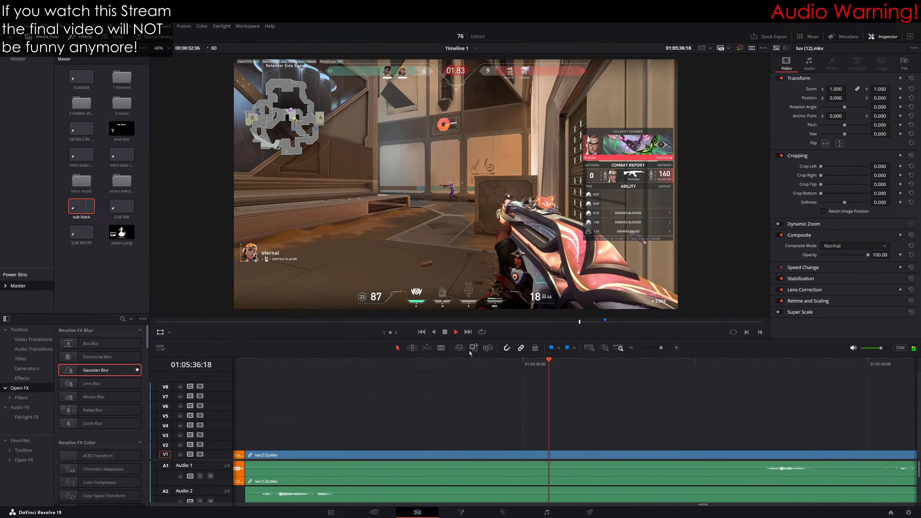
pyautogui.click(445, 333)
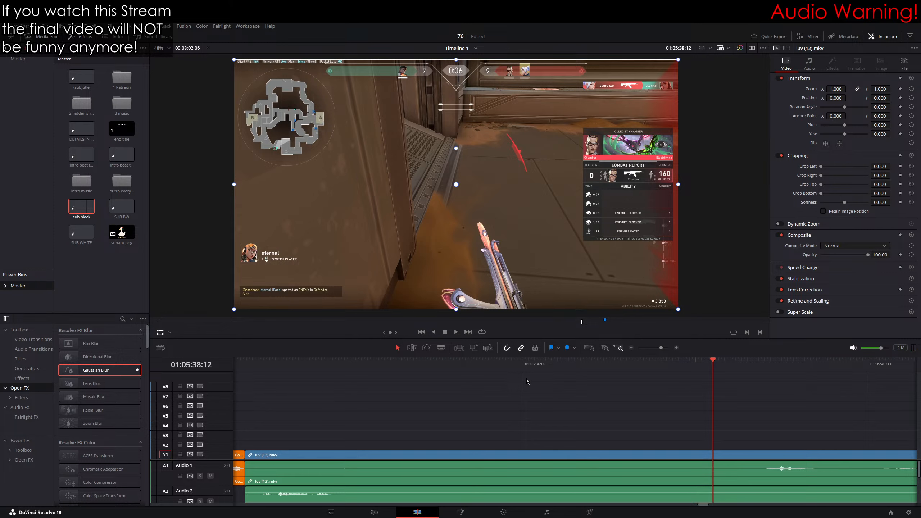
# Step: Inspect the end of luv (12).mkv and its cut to luv (11).mkv, and return to the start of luv (12).mkv
pyautogui.hscroll(10, 627, 434)
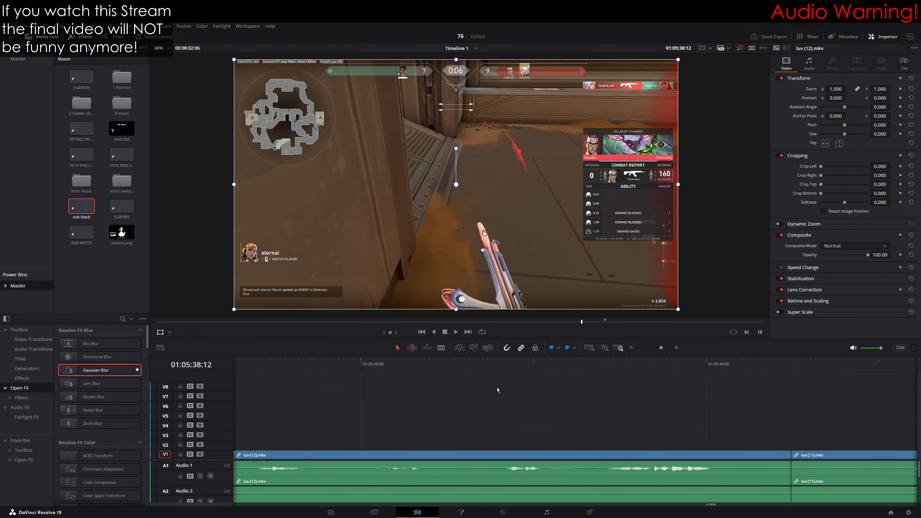
pyautogui.moveTo(781, 366); pyautogui.dragTo(792, 366)
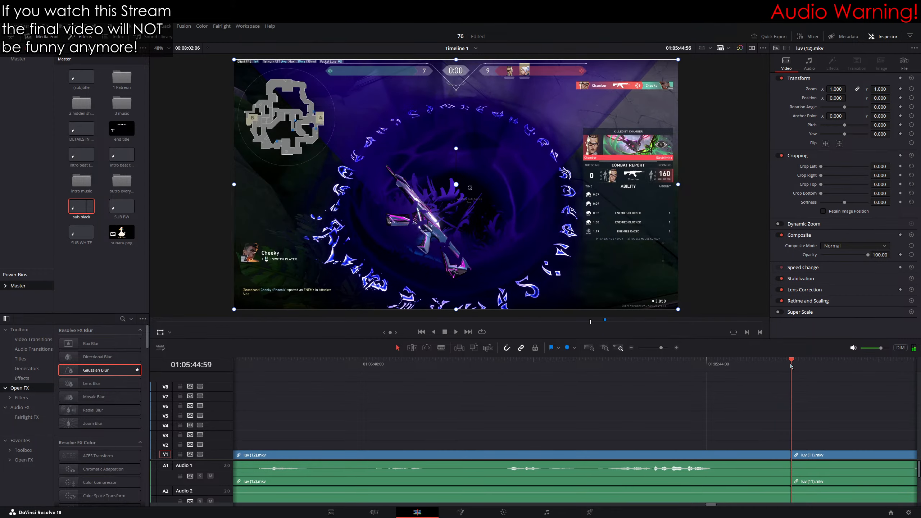
pyautogui.hscroll(10, 753, 393)
pyautogui.press('space')
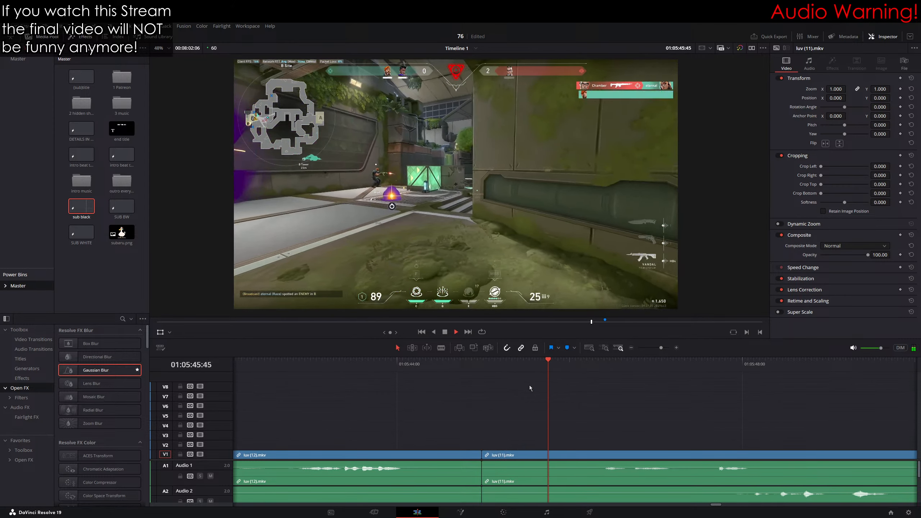
pyautogui.hscroll(-6, 663, 375)
pyautogui.moveTo(485, 368); pyautogui.dragTo(451, 369)
pyautogui.hscroll(-4, 522, 394)
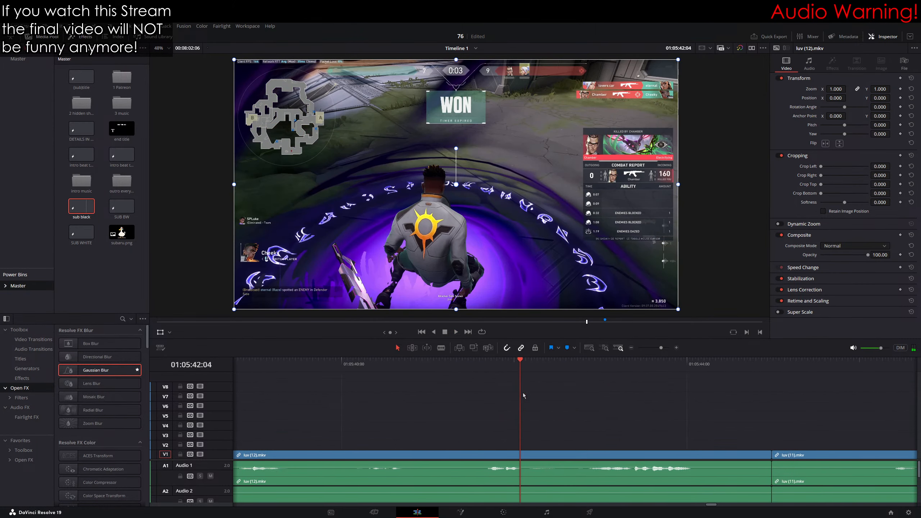
pyautogui.click(632, 348)
pyautogui.hscroll(-5, 431, 378)
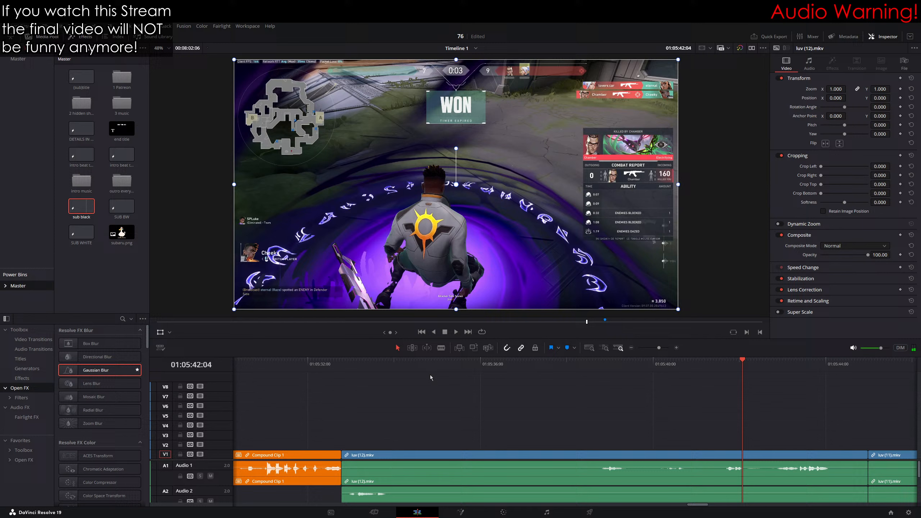
pyautogui.click(342, 378)
pyautogui.hscroll(1, 566, 392)
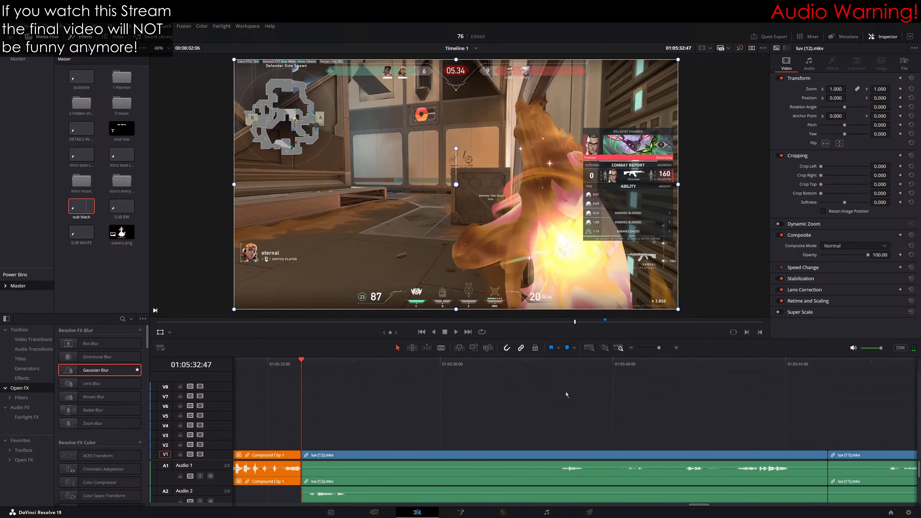
pyautogui.click(821, 369)
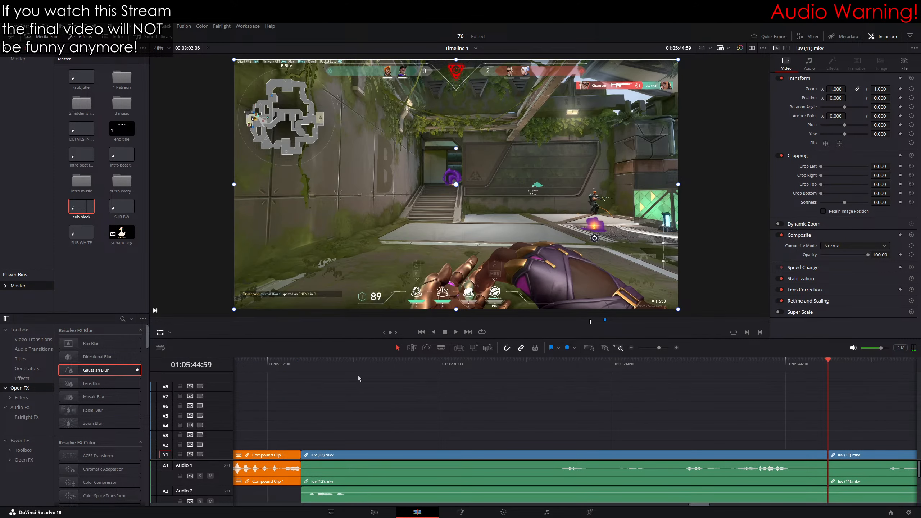
pyautogui.click(305, 371)
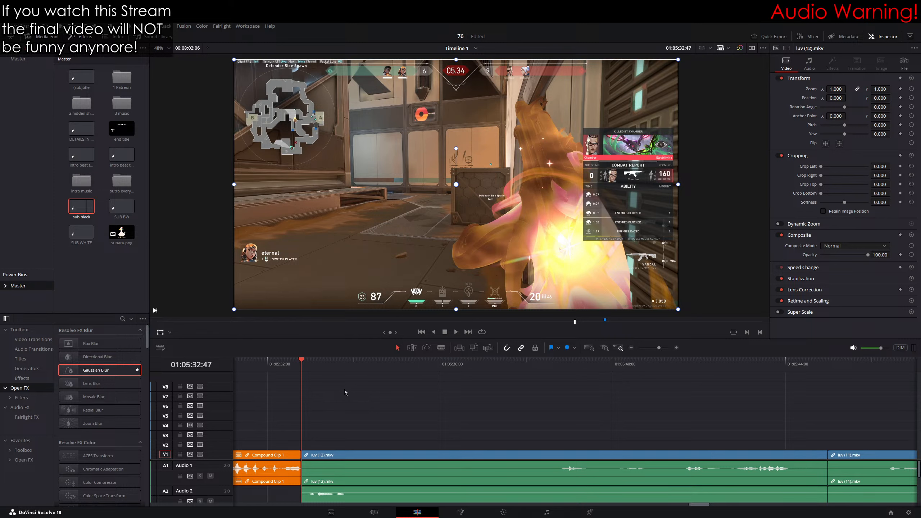
# Step: Play the luv (12).mkv clip from its start to just before the cut to luv (11).mkv
pyautogui.click(677, 349)
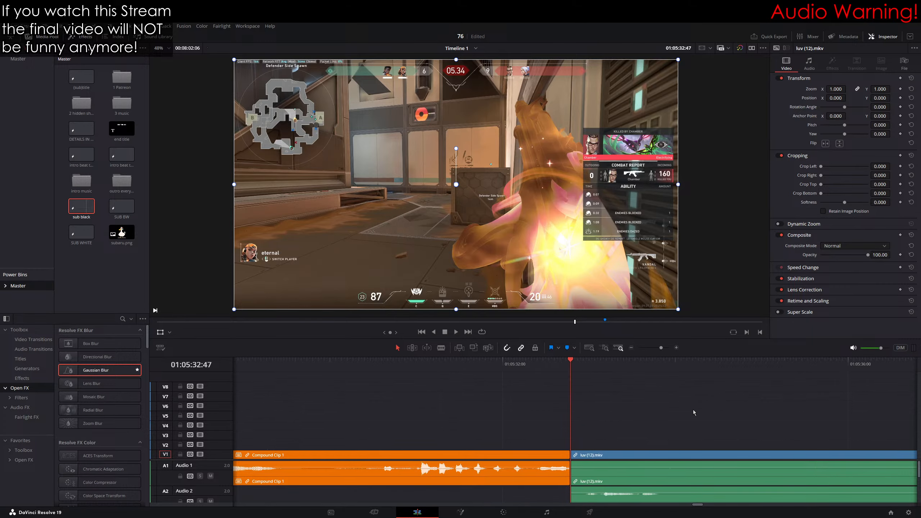
pyautogui.hscroll(5, 522, 409)
pyautogui.press('space')
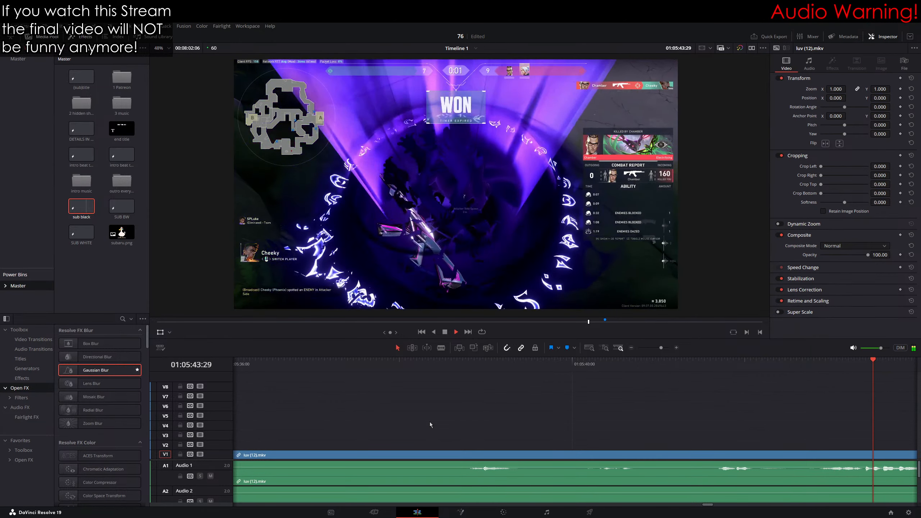
pyautogui.press('space')
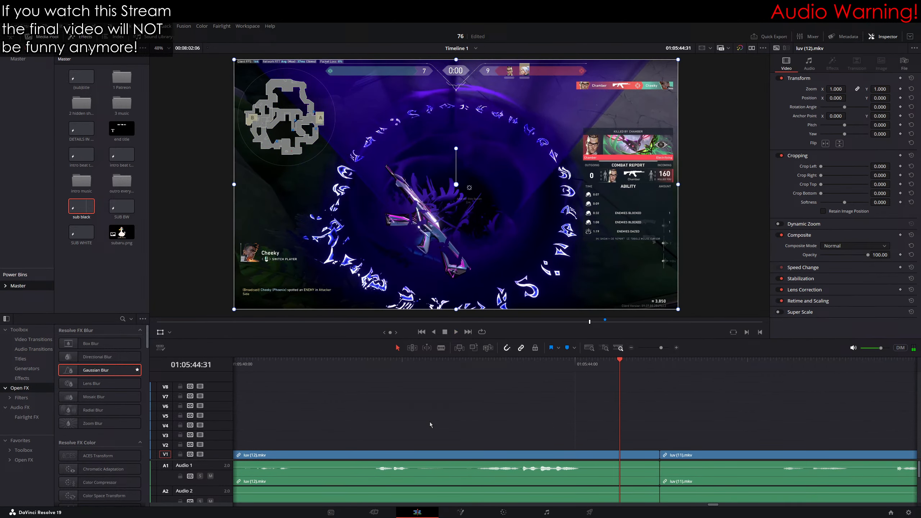
# Step: Place the SUB BW subtitle on V2 at the start of luv (12).mkv and extend it to a duration of about 04:55
pyautogui.hscroll(-10, 311, 441)
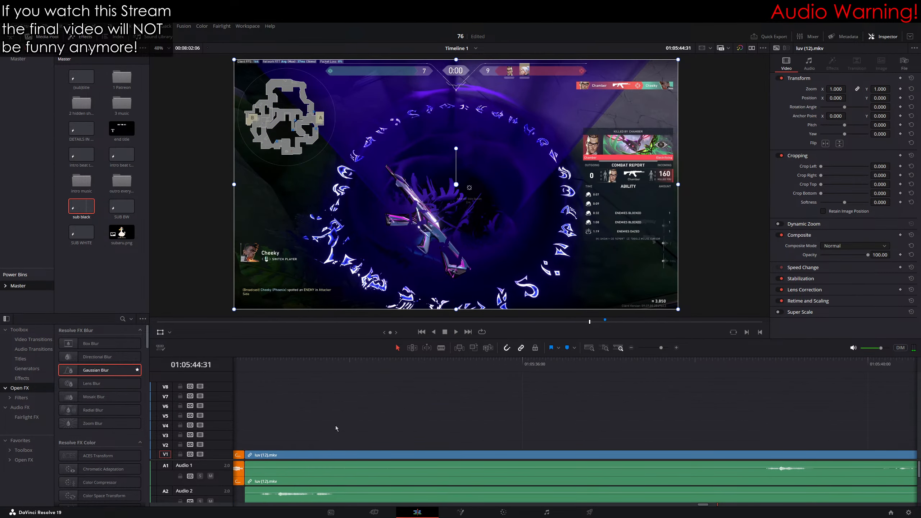
pyautogui.click(348, 364)
pyautogui.moveTo(348, 369)
pyautogui.mouseDown()
pyautogui.moveTo(356, 372)
pyautogui.moveTo(337, 378)
pyautogui.mouseUp()
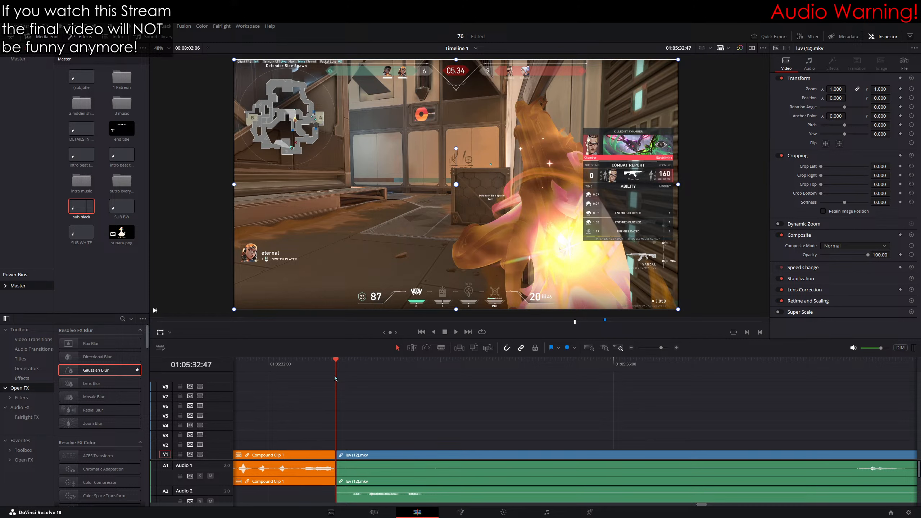
pyautogui.moveTo(121, 206); pyautogui.dragTo(347, 446)
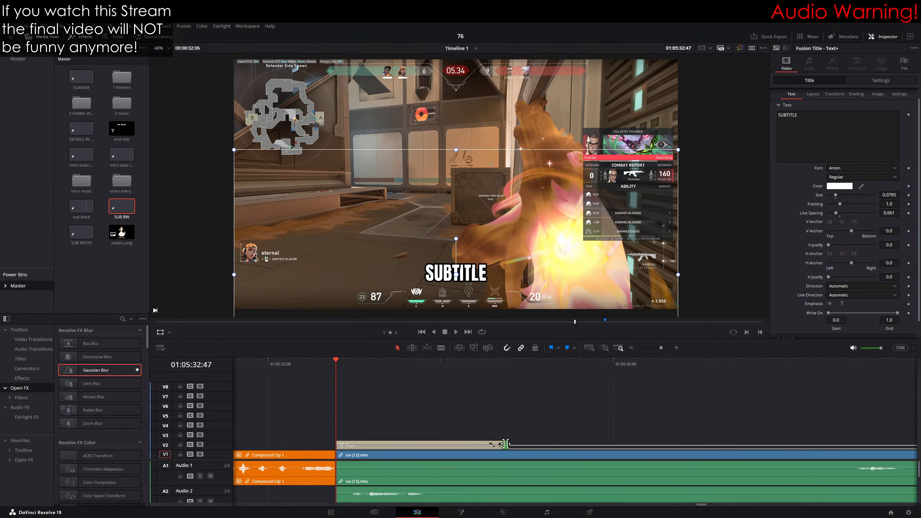
pyautogui.moveTo(506, 444); pyautogui.dragTo(760, 430)
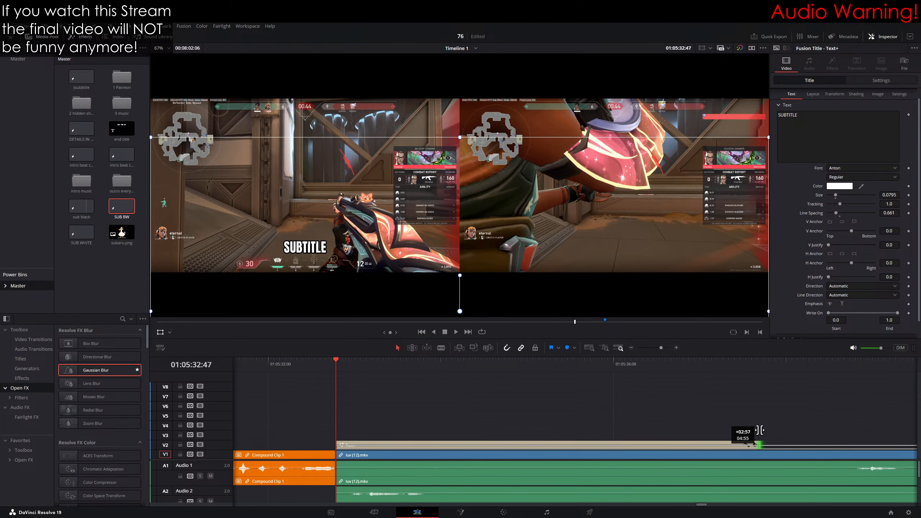
pyautogui.moveTo(760, 431); pyautogui.dragTo(761, 433)
# Step: Replace the subtitle's text with FOCUSSED and add a ▼ arrow on a second line
pyautogui.click(790, 127)
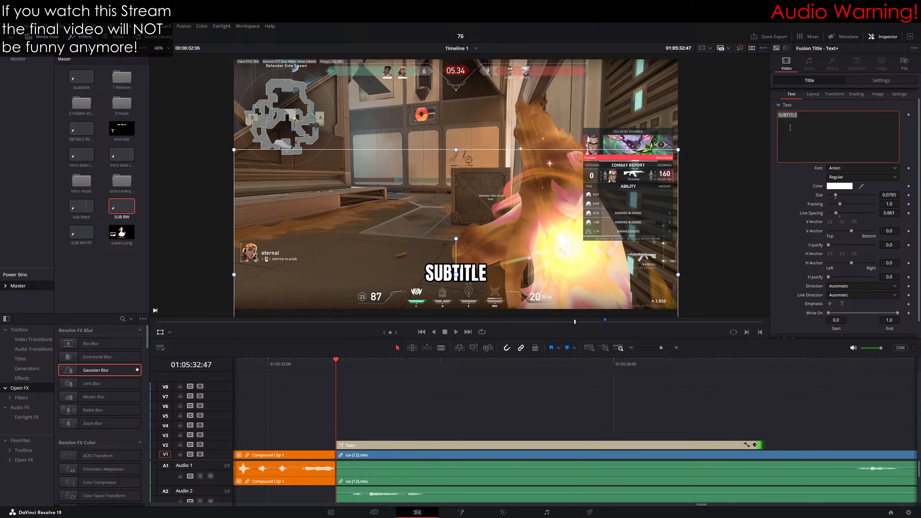
pyautogui.write('FOCUSED')
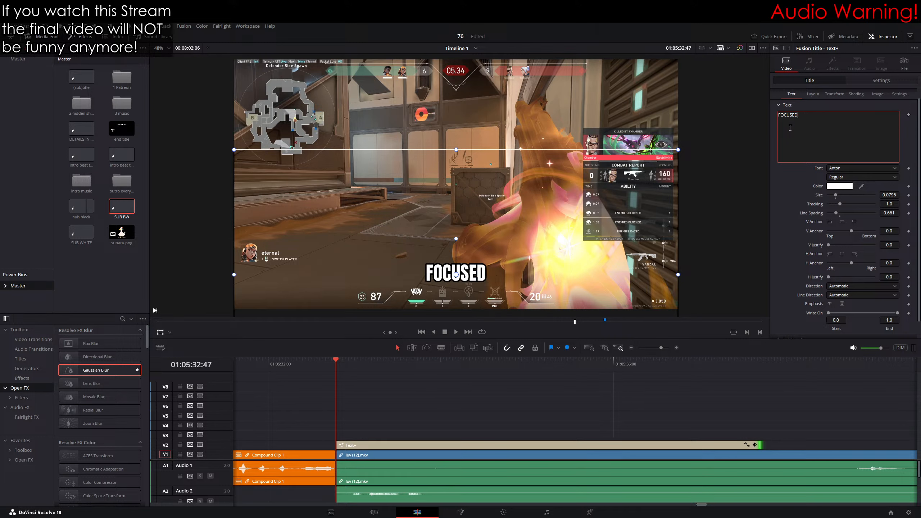
pyautogui.press('BackSpace')
pyautogui.press('BackSpace')
pyautogui.write('SED')
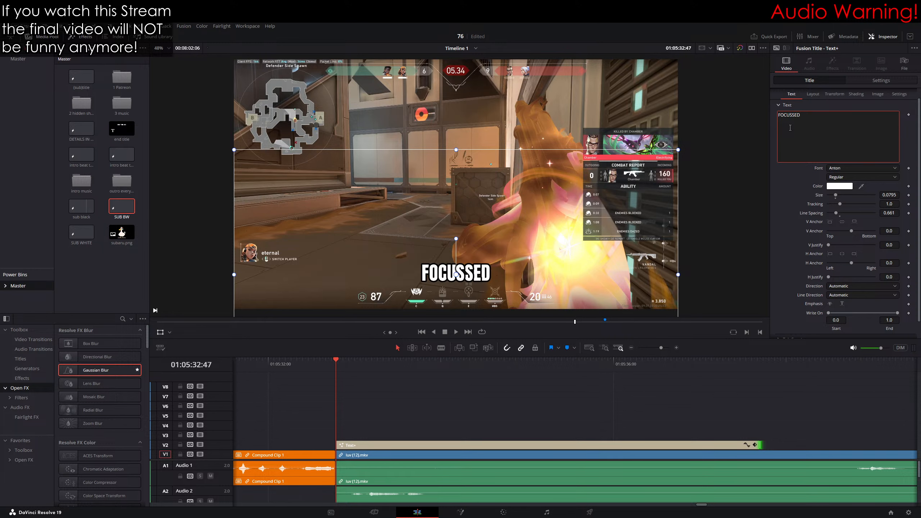
pyautogui.press('BackSpace')
pyautogui.press('BackSpace')
pyautogui.write('S')
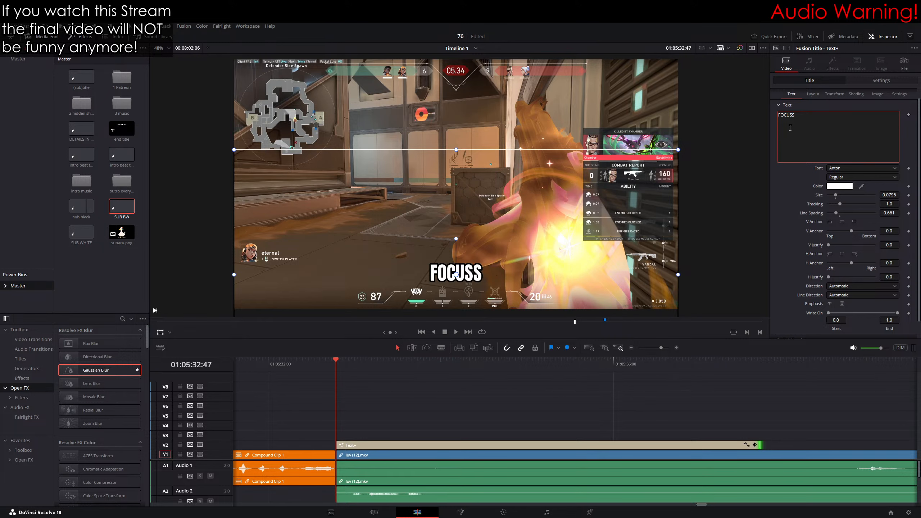
pyautogui.write('Y')
pyautogui.press('BackSpace')
pyautogui.press('BackSpace')
pyautogui.write('S')
pyautogui.press('BackSpace')
pyautogui.write('ED')
pyautogui.press('BackSpace')
pyautogui.press('BackSpace')
pyautogui.press('BackSpace')
pyautogui.write('SED')
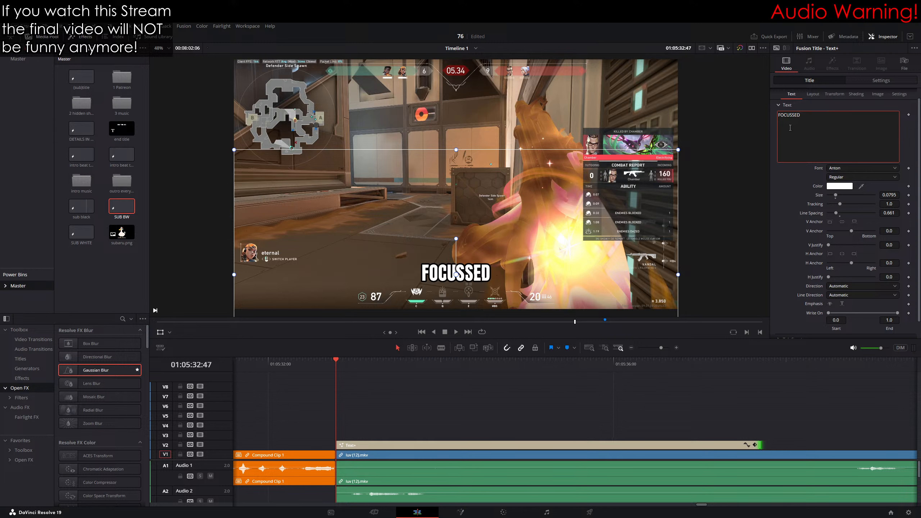
pyautogui.press('BackSpace')
pyautogui.press('BackSpace')
pyautogui.write('S')
pyautogui.press('BackSpace')
pyautogui.press('BackSpace')
pyautogui.write('E')
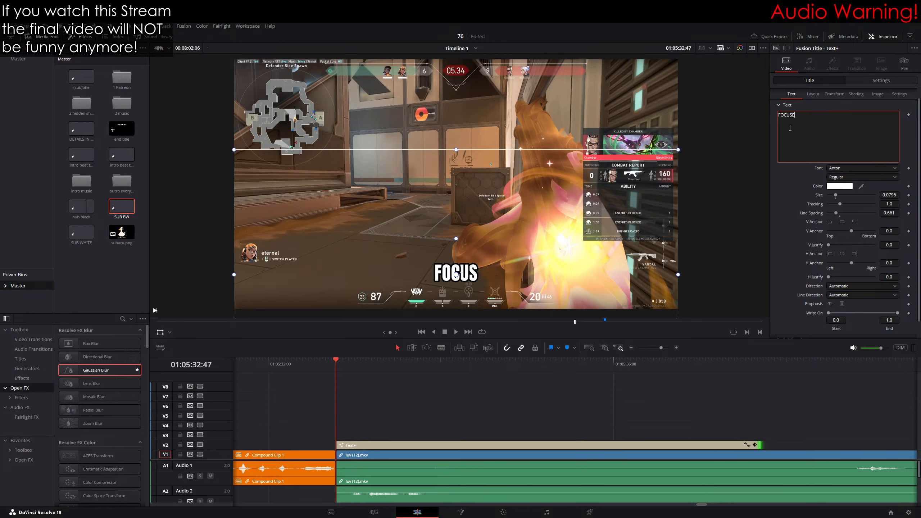
pyautogui.write('D')
pyautogui.press('BackSpace')
pyautogui.press('BackSpace')
pyautogui.write('SE')
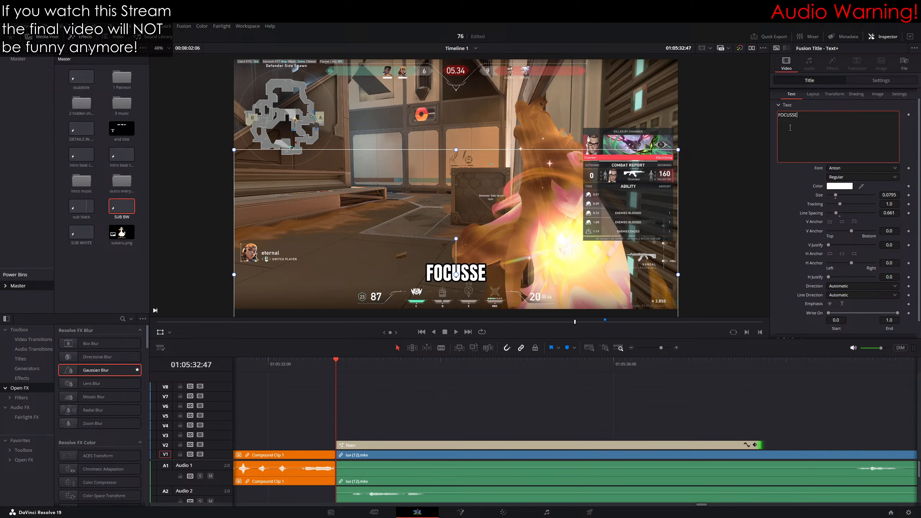
pyautogui.write('D')
pyautogui.press('Return')
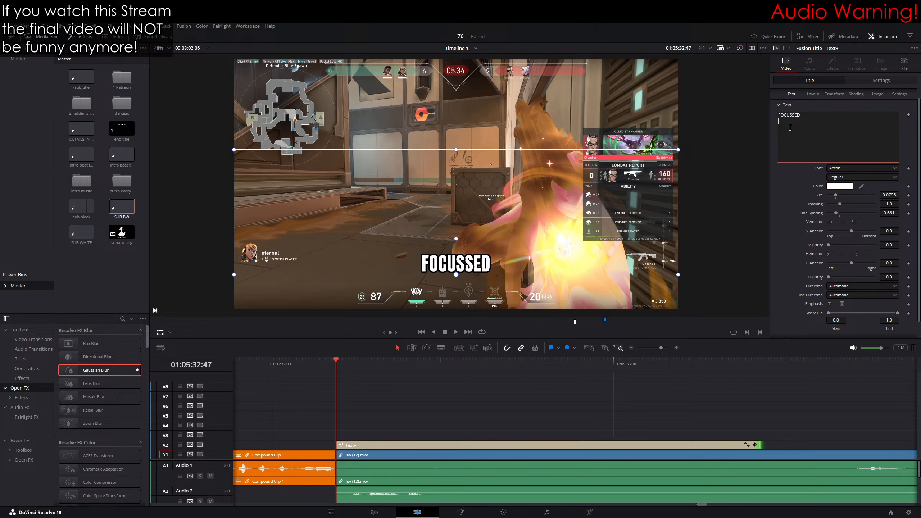
pyautogui.write('▼')
# Step: Move the subtitle above the weapon beside the combat report and keyframe its position at X 691.448, Y 348.275 on the clip's first frame
pyautogui.moveTo(454, 278); pyautogui.dragTo(600, 121)
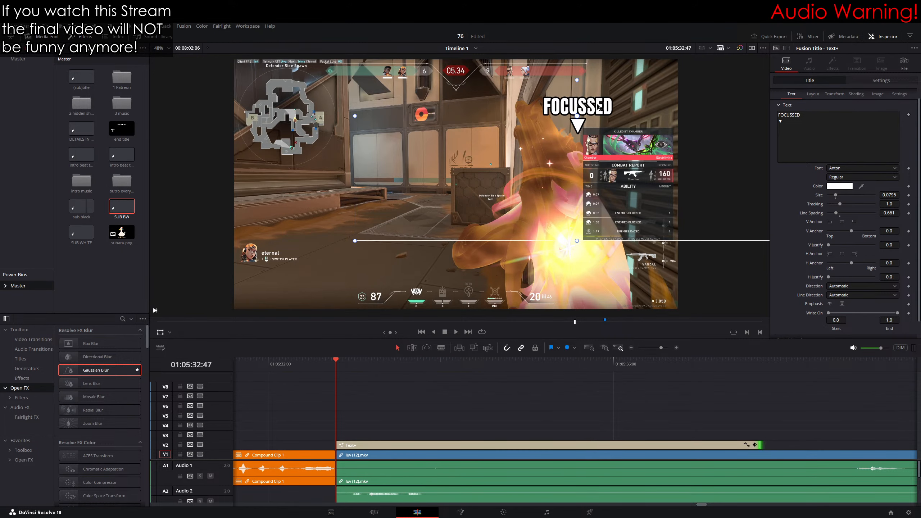
pyautogui.scroll(5, 455, 254)
pyautogui.moveTo(460, 259); pyautogui.dragTo(461, 281)
pyautogui.click(886, 81)
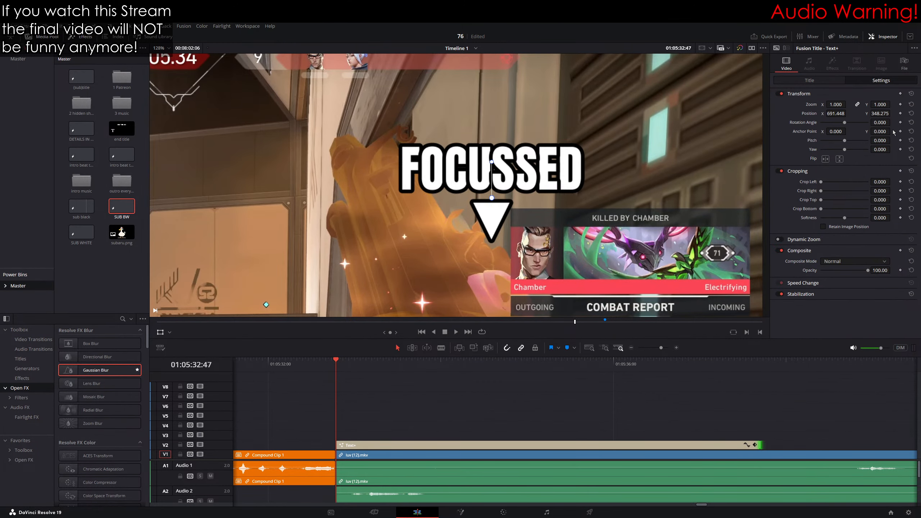
pyautogui.moveTo(402, 221); pyautogui.dragTo(307, 215)
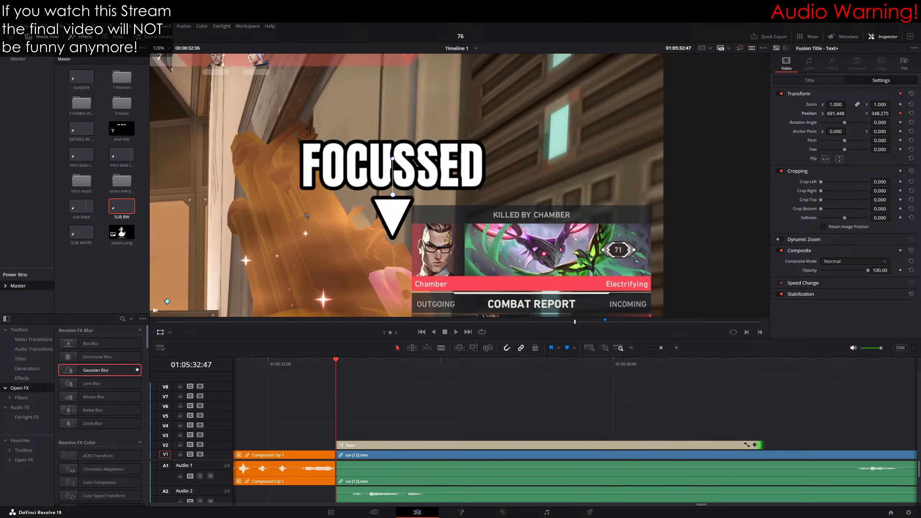
# Step: Correct the subtitle's spelling to FOCUSED, keeping the ▼ arrow below it
pyautogui.click(812, 82)
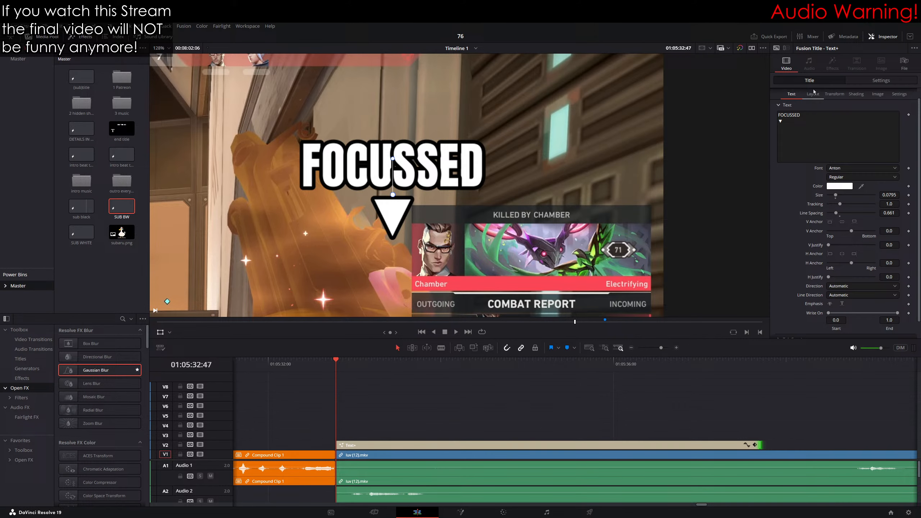
pyautogui.click(794, 116)
pyautogui.press('BackSpace')
# Step: Keyframe the subtitle's position frame by frame up to 01:05:32:54 so the arrow follows the weapon, reaching about X 609, Y 253
pyautogui.click(879, 81)
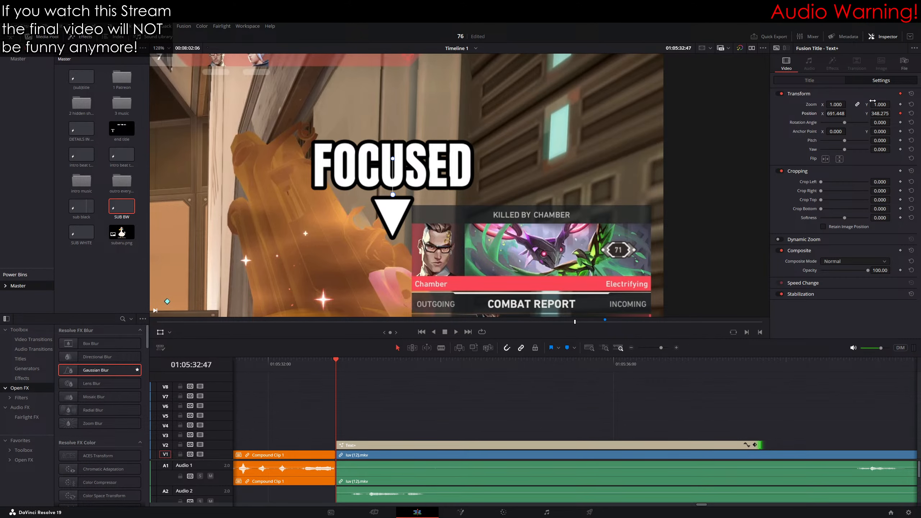
pyautogui.scroll(5, 368, 274)
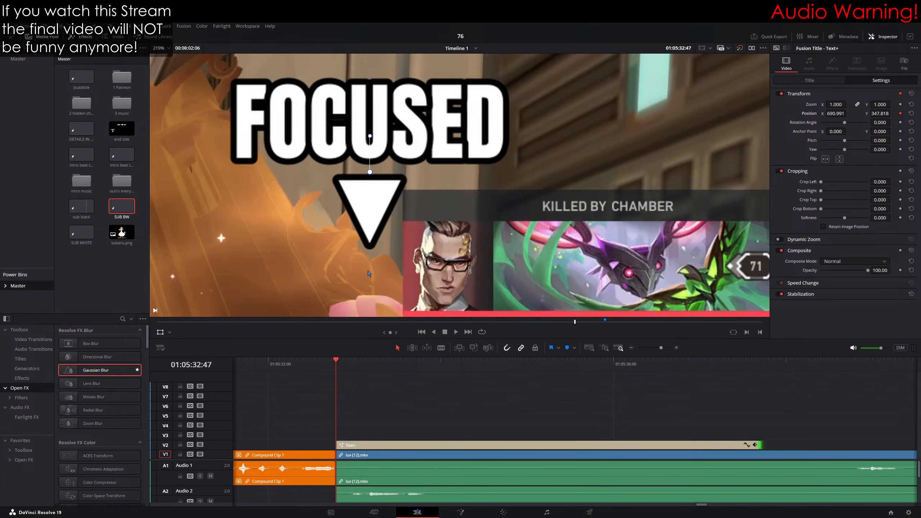
pyautogui.moveTo(368, 272); pyautogui.dragTo(419, 265)
pyautogui.press('Right')
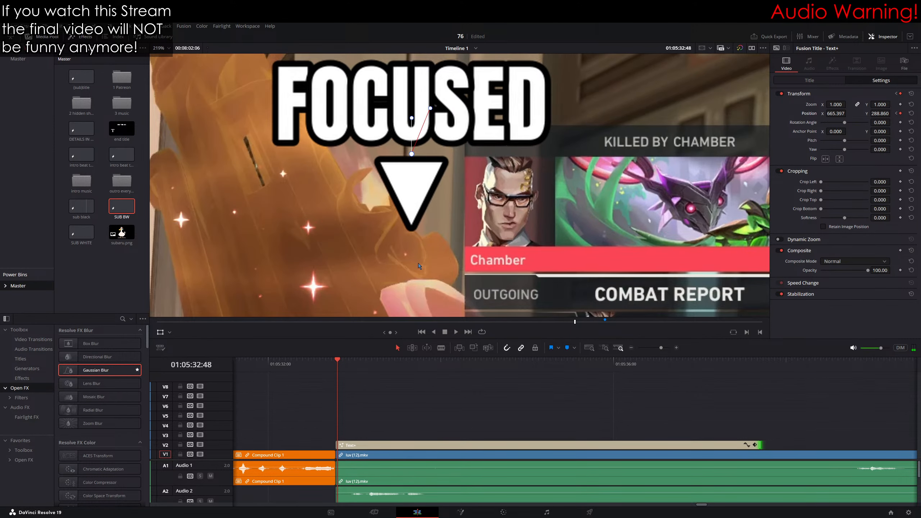
pyautogui.press('Right')
pyautogui.press('Right')
pyautogui.press('Right')
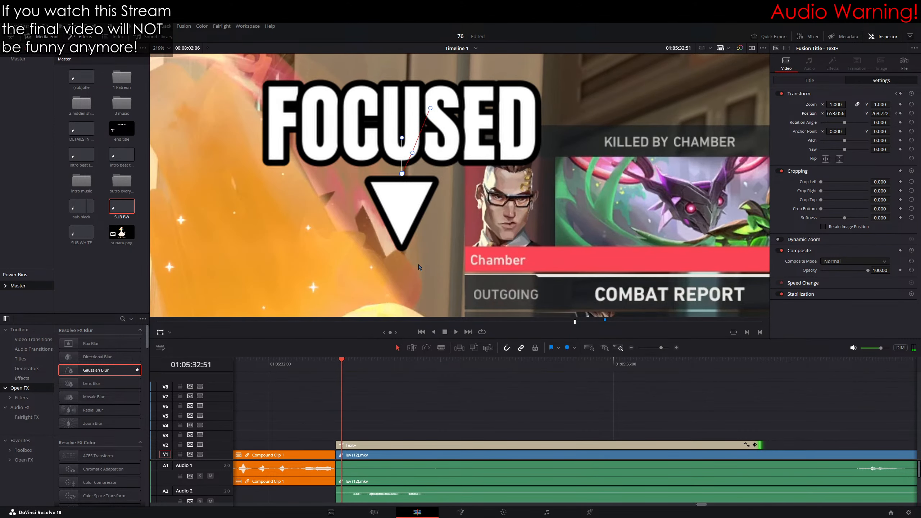
pyautogui.press('Right')
pyautogui.press('Right')
pyautogui.press('Right')
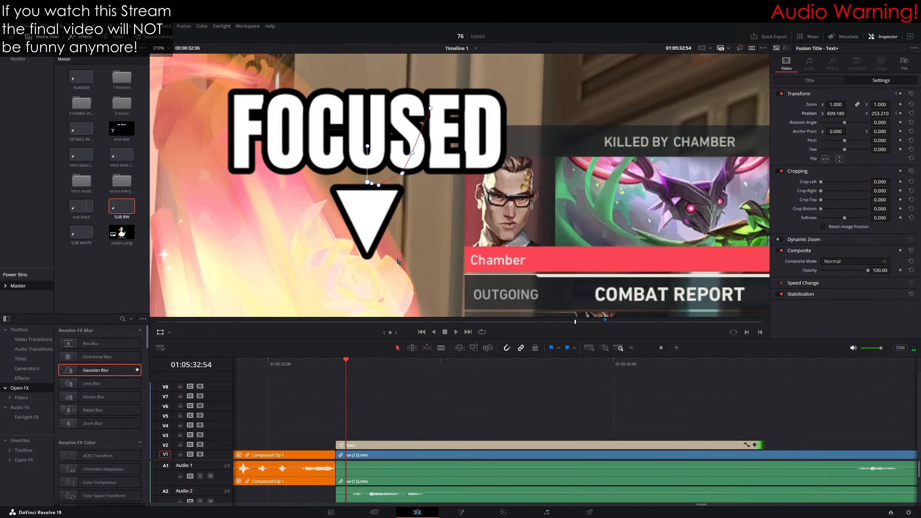
# Step: Continue the subtitle's position keyframes along the weapon to 01:05:32:58, ending at X 557.992, Y 308.055
pyautogui.press('Right')
pyautogui.press('Right')
pyautogui.moveTo(402, 265); pyautogui.dragTo(374, 219)
pyautogui.press('Right')
pyautogui.press('Right')
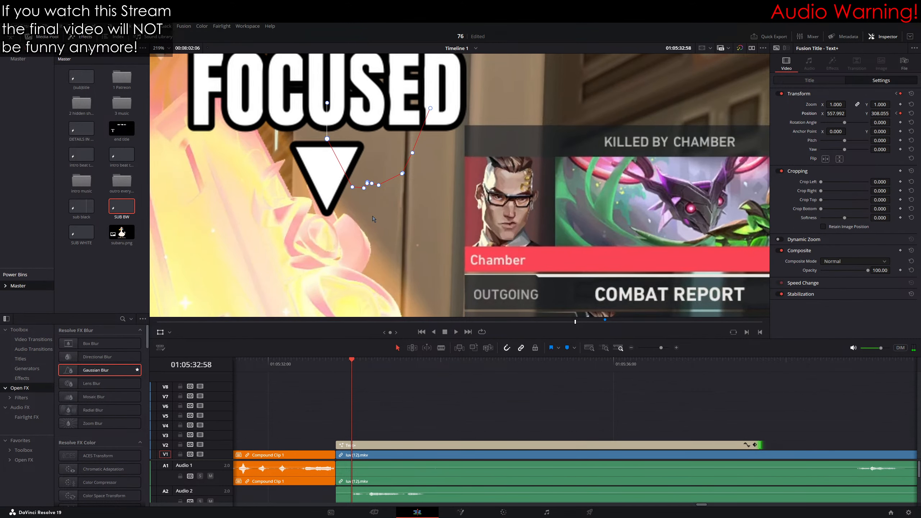
# Step: Track the subtitle's arrow over the glowing weapon frame by frame to 01:05:33:05, reaching about X 603, Y 363
pyautogui.scroll(2, 374, 219)
pyautogui.press('Right')
pyautogui.press('Right')
pyautogui.press('Right')
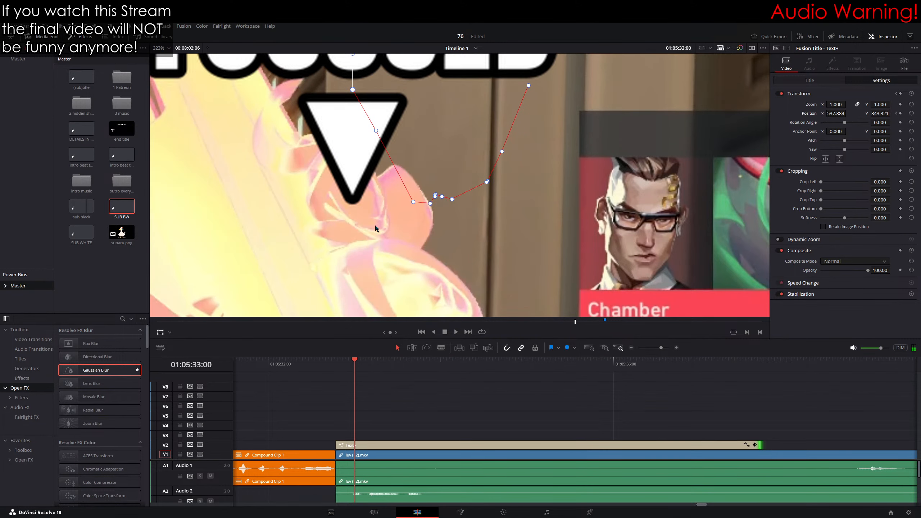
pyautogui.press('Right')
pyautogui.press('Right')
pyautogui.press('Right')
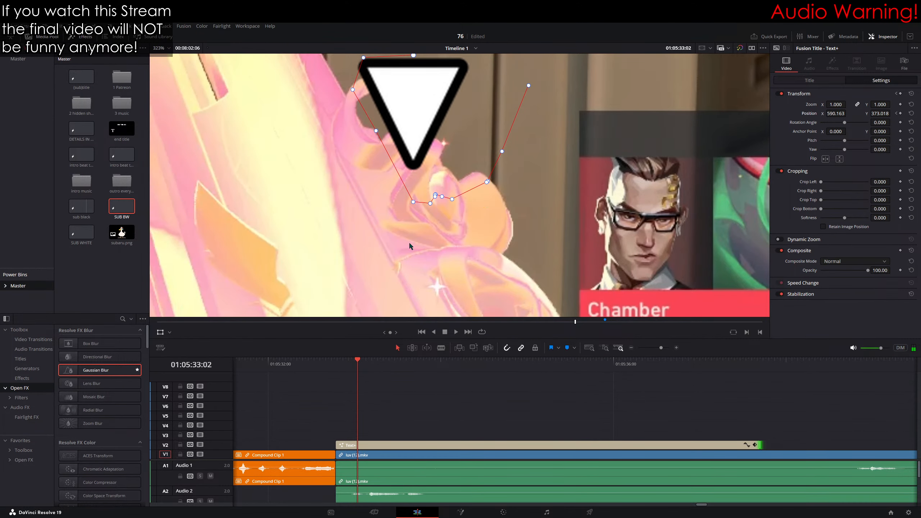
pyautogui.press('Right')
pyautogui.press('Right')
pyautogui.press('Right')
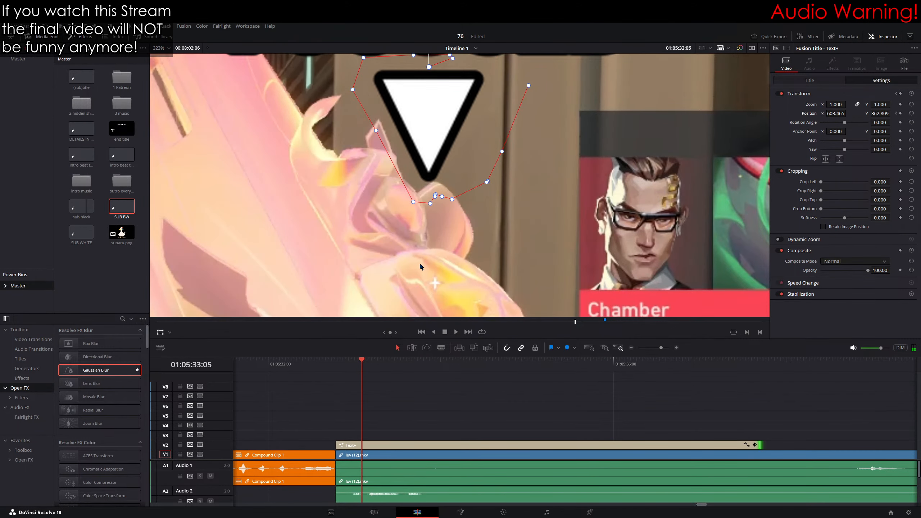
# Step: Keep keyframing the subtitle's position through 01:05:33:13, placing its arrow just above the weapon's red part at X 485.225, Y 242.338
pyautogui.moveTo(428, 250)
pyautogui.mouseDown()
pyautogui.moveTo(422, 204)
pyautogui.moveTo(388, 177)
pyautogui.moveTo(405, 188)
pyautogui.moveTo(401, 200)
pyautogui.moveTo(316, 277)
pyautogui.moveTo(339, 187)
pyautogui.moveTo(344, 272)
pyautogui.moveTo(340, 222)
pyautogui.moveTo(354, 127)
pyautogui.mouseUp()
pyautogui.press('Right')
pyautogui.scroll(3, 402, 126)
pyautogui.press('Right')
pyautogui.press('Right')
pyautogui.press('Right')
pyautogui.scroll(-2, 316, 277)
pyautogui.scroll(2, 333, 203)
pyautogui.press('Right')
pyautogui.scroll(-5, 360, 134)
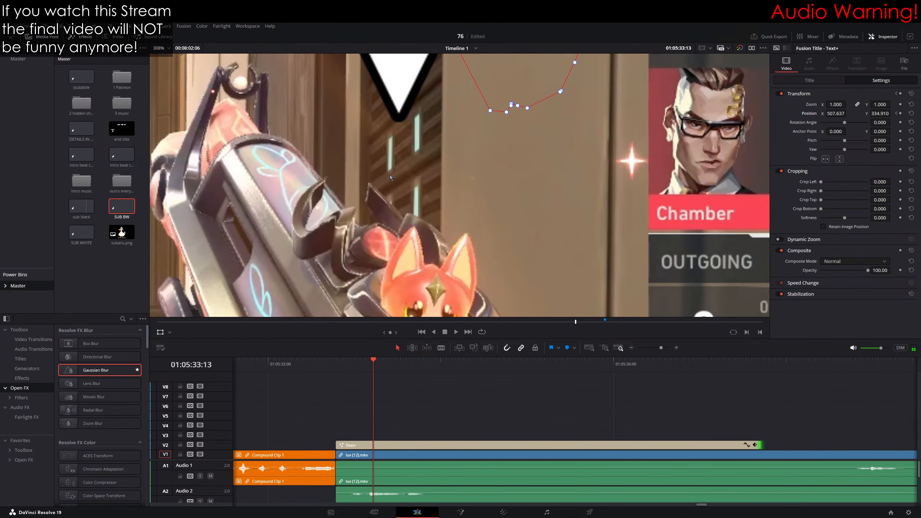
pyautogui.moveTo(399, 186); pyautogui.dragTo(366, 201)
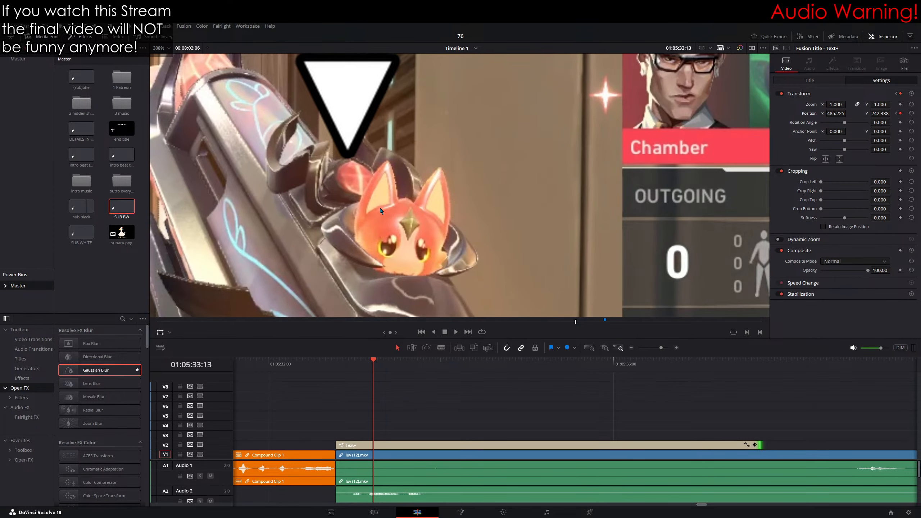
# Step: Keyframe the subtitle at 01:05:33:14 and 01:05:33:15 so its arrow stays above the weapon's red part, ending at X 460.811, Y 94.853
pyautogui.scroll(3, 381, 211)
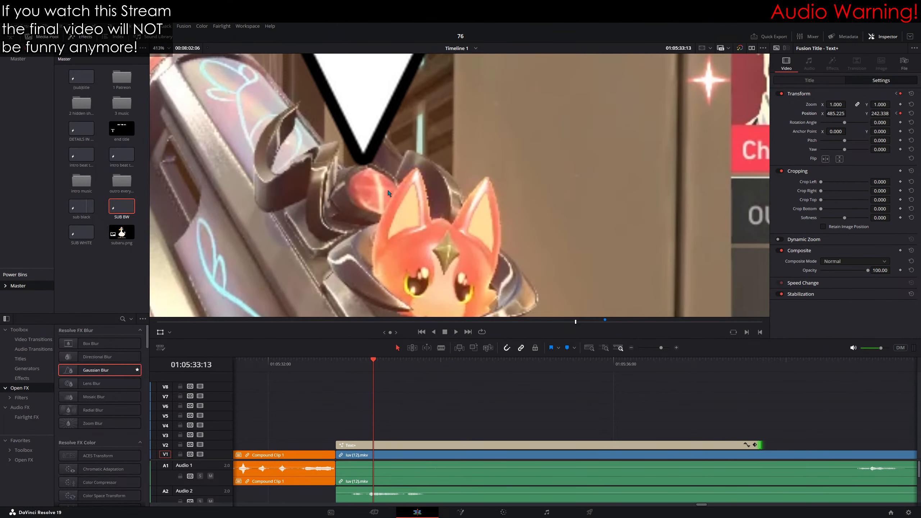
pyautogui.moveTo(405, 210); pyautogui.dragTo(431, 218)
pyautogui.scroll(8, 401, 174)
pyautogui.scroll(-7, 401, 174)
pyautogui.press('Right')
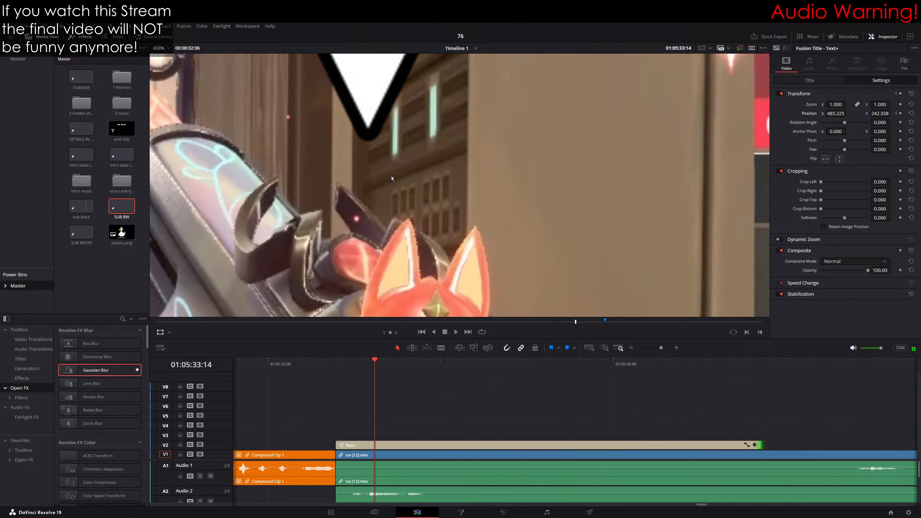
pyautogui.moveTo(392, 176); pyautogui.dragTo(352, 292)
pyautogui.press('Right')
pyautogui.moveTo(363, 272); pyautogui.dragTo(379, 167)
pyautogui.scroll(-3, 383, 63)
pyautogui.moveTo(469, 270); pyautogui.dragTo(435, 268)
pyautogui.scroll(3, 450, 228)
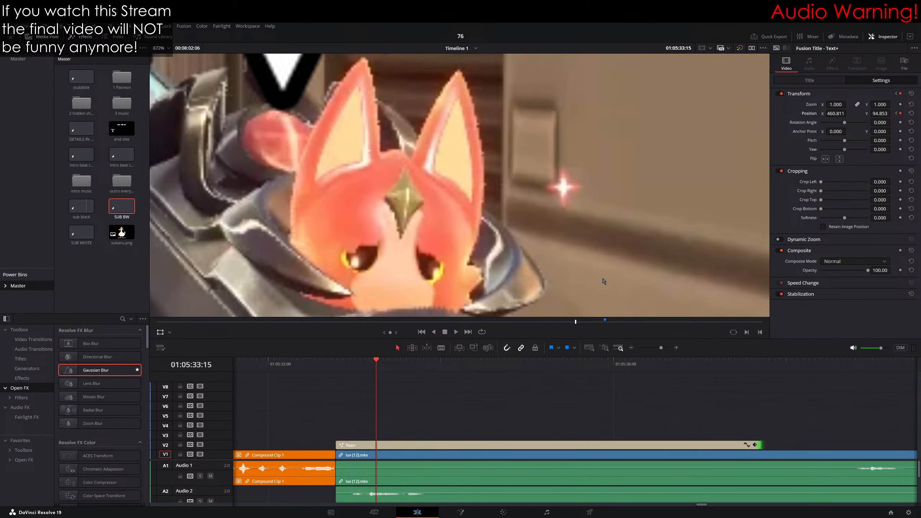
pyautogui.scroll(-2, 600, 282)
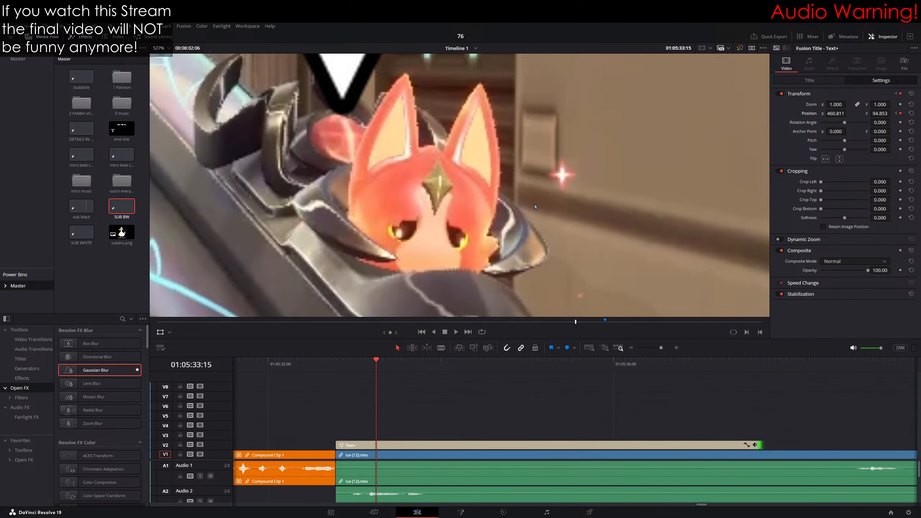
pyautogui.moveTo(534, 202); pyautogui.dragTo(544, 267)
pyautogui.scroll(2, 384, 223)
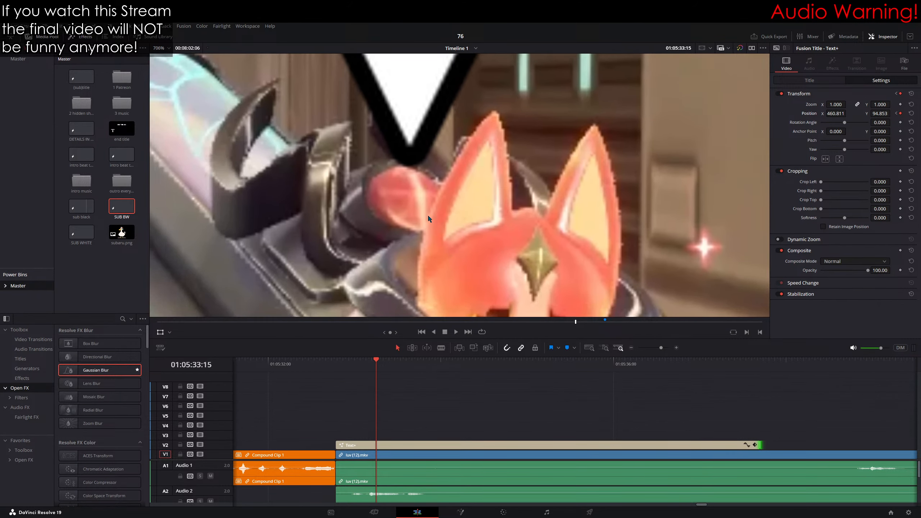
# Step: Keyframe the subtitle's position from 01:05:33:16 to 01:05:33:18 to follow the dropping weapon, ending at X 429.746, Y -60.472
pyautogui.press('Right')
pyautogui.scroll(-2, 463, 209)
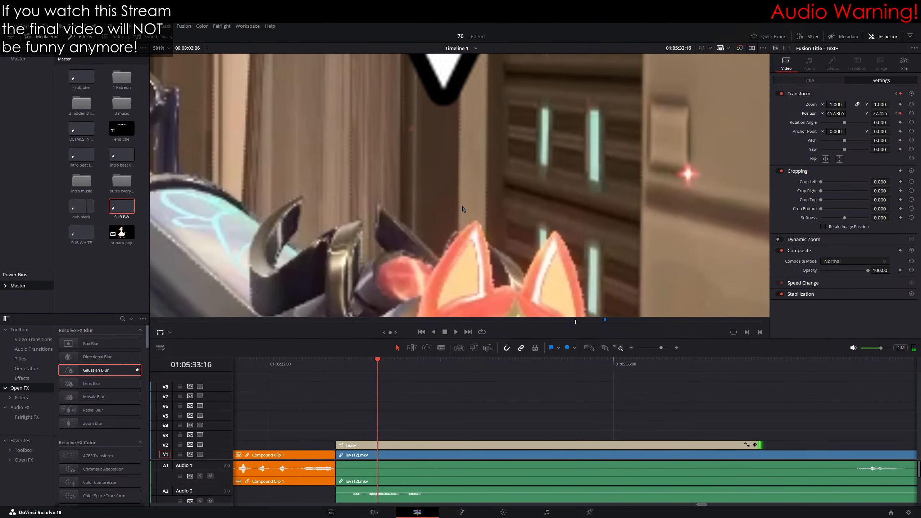
pyautogui.scroll(-2, 463, 209)
pyautogui.press('Right')
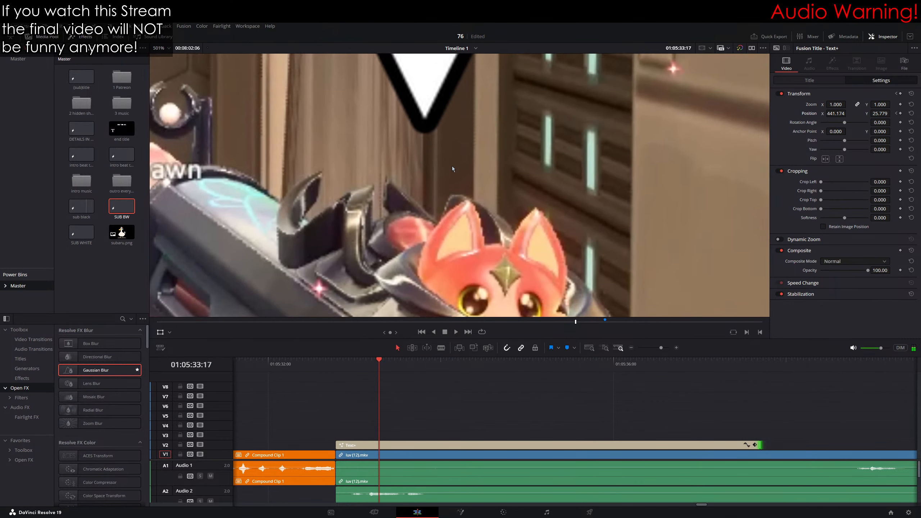
pyautogui.scroll(-2, 452, 168)
pyautogui.moveTo(431, 192); pyautogui.dragTo(426, 267)
pyautogui.scroll(8, 441, 249)
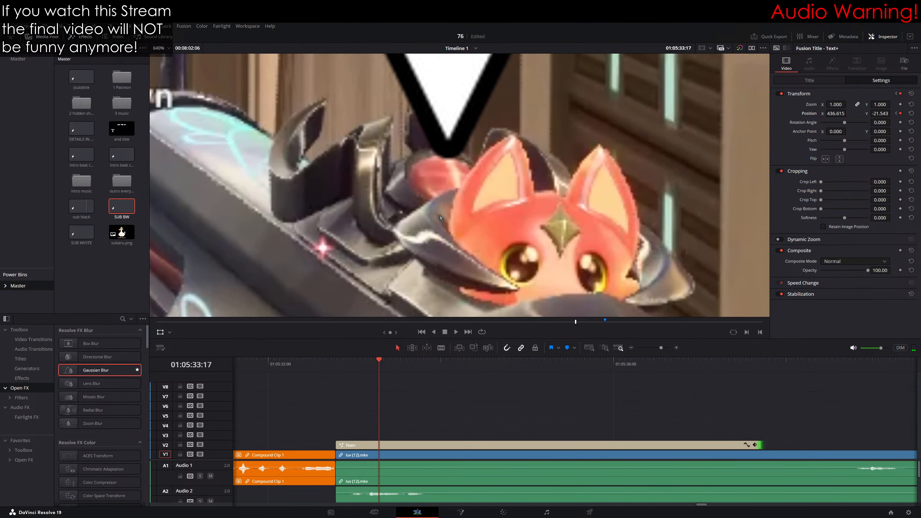
pyautogui.press('Right')
pyautogui.moveTo(445, 205); pyautogui.dragTo(447, 232)
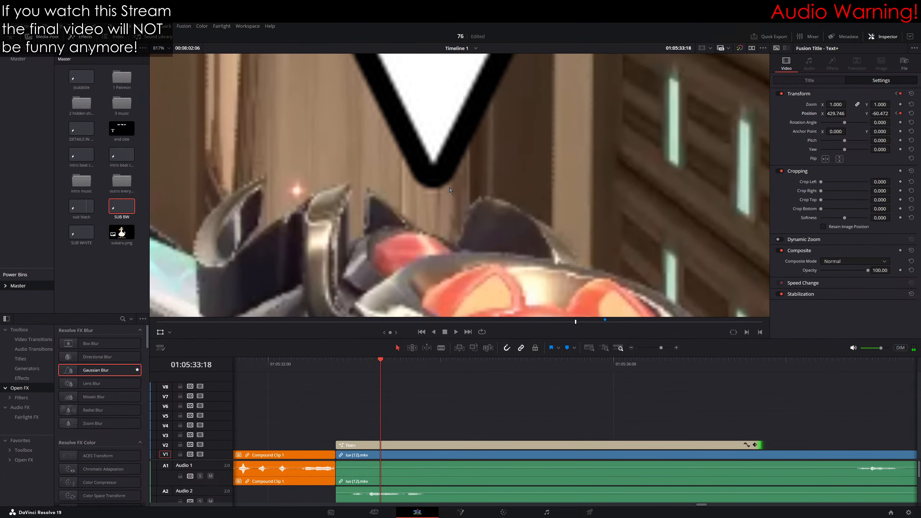
pyautogui.moveTo(449, 187); pyautogui.dragTo(436, 101)
# Step: Continue tracking the weapon with the subtitle's arrow to 01:05:33:25, setting its position to X 421.182, Y -29.401
pyautogui.press('Right')
pyautogui.scroll(-4, 440, 166)
pyautogui.press('Right')
pyautogui.press('Right')
pyautogui.press('Right')
pyautogui.moveTo(439, 123); pyautogui.dragTo(453, 136)
pyautogui.press('Right')
pyautogui.press('Right')
pyautogui.press('Right')
pyautogui.press('Right')
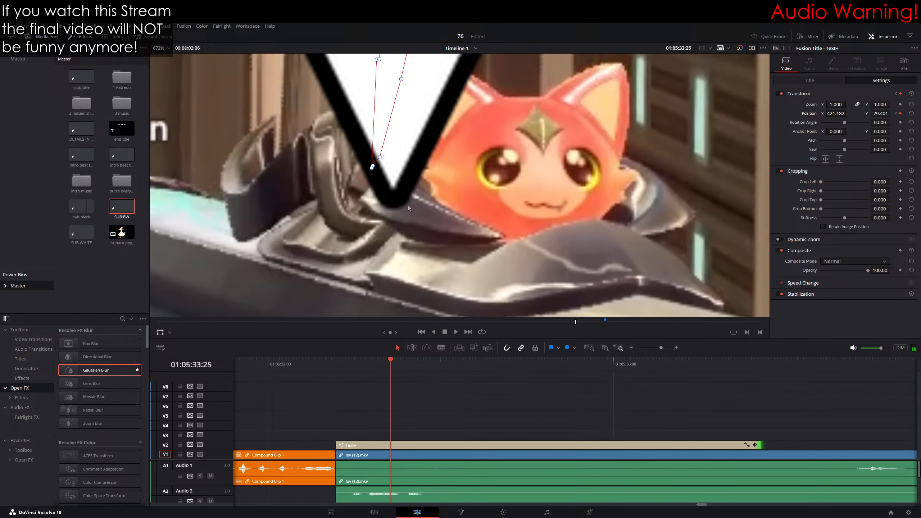
pyautogui.moveTo(408, 206); pyautogui.dragTo(446, 213)
# Step: Keyframe the subtitle's position frame by frame through 01:05:33:46 beside the fox charm, ending at X 463.888, Y -13.331
pyautogui.press('Right')
pyautogui.press('Right')
pyautogui.press('Right')
pyautogui.press('Right')
pyautogui.press('Right')
pyautogui.press('Right')
pyautogui.press('Right')
pyautogui.press('Right')
pyautogui.press('Right')
pyautogui.press('Right')
pyautogui.press('Right')
pyautogui.press('Right')
pyautogui.press('Right')
pyautogui.press('Right')
pyautogui.press('Right')
pyautogui.press('Right')
pyautogui.press('Right')
pyautogui.press('Right')
pyautogui.press('Right')
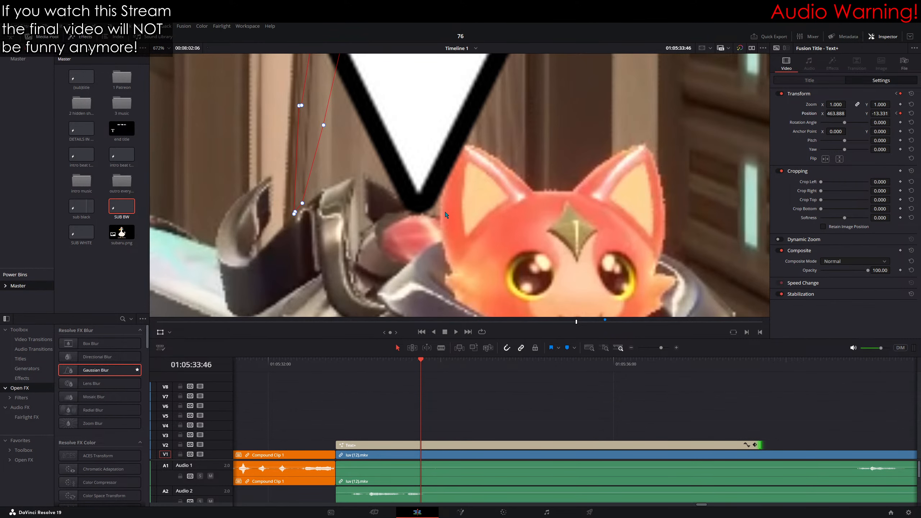
pyautogui.moveTo(450, 214); pyautogui.dragTo(445, 185)
pyautogui.scroll(2, 410, 211)
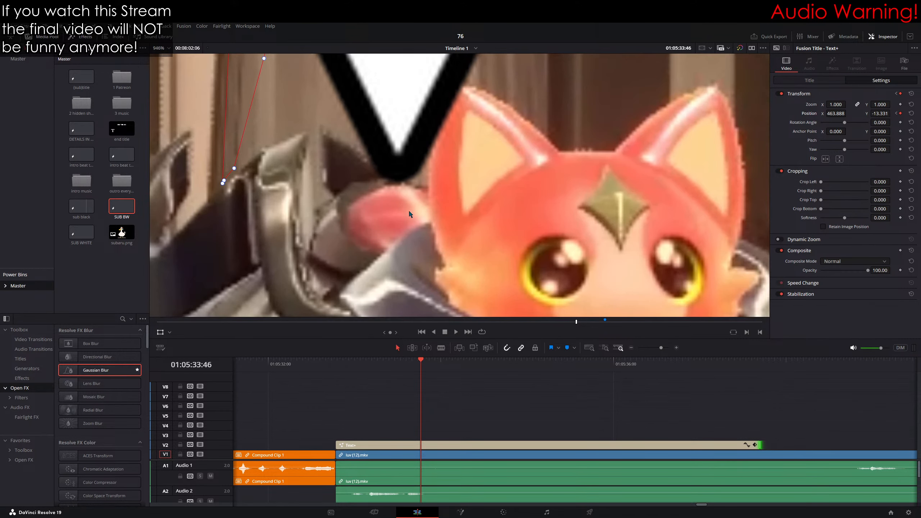
# Step: Keyframe the subtitle's position frame by frame through 01:05:33:51 so the arrow stays above the weapon's red part, ending at X 465.200, Y -15.974
pyautogui.press('Right')
pyautogui.moveTo(397, 206); pyautogui.dragTo(401, 213)
pyautogui.press('Right')
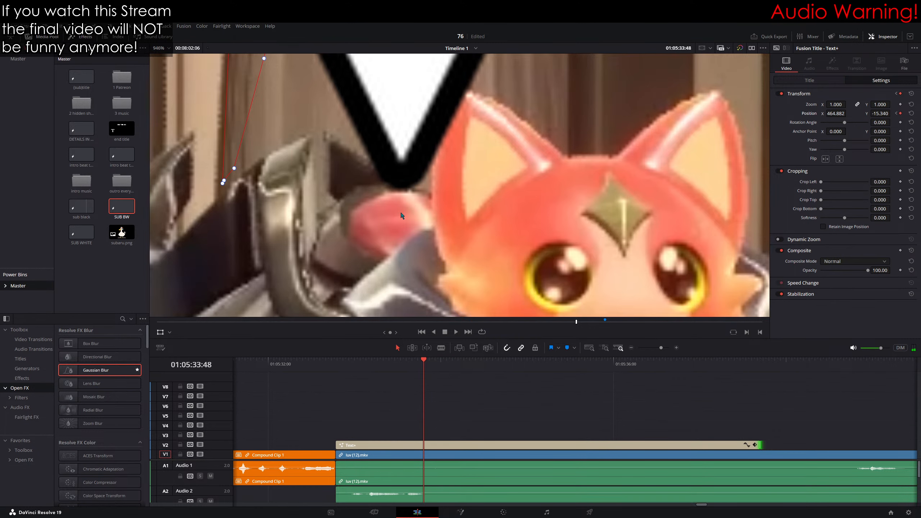
pyautogui.press('Right')
pyautogui.press('Right')
pyautogui.press('Right')
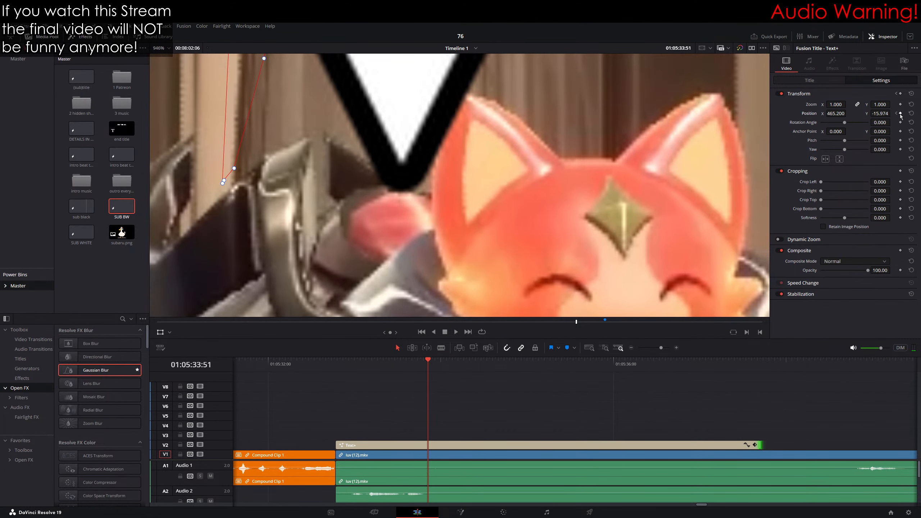
# Step: Continue keyframing the arrow over the weapon's red part to 01:05:33:56, setting its position to X 458.009, Y -8.043
pyautogui.press('Right')
pyautogui.moveTo(404, 193); pyautogui.dragTo(426, 193)
pyautogui.press('Right')
pyautogui.press('Right')
pyautogui.press('Right')
pyautogui.press('Right')
pyautogui.press('Right')
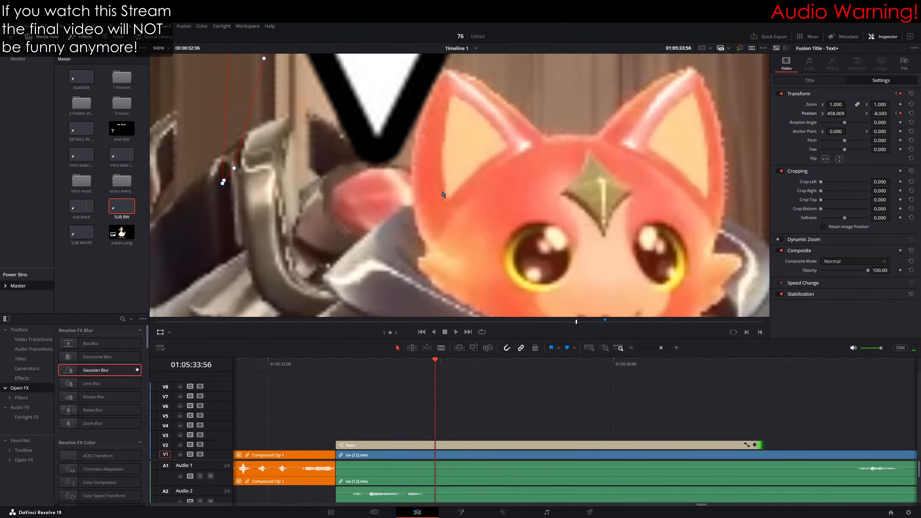
# Step: Track the red part with the arrow through 01:05:34:01, ending at position X 453.884, Y -2.967
pyautogui.moveTo(470, 207); pyautogui.dragTo(488, 205)
pyautogui.press('Right')
pyautogui.press('Right')
pyautogui.press('Right')
pyautogui.press('Right')
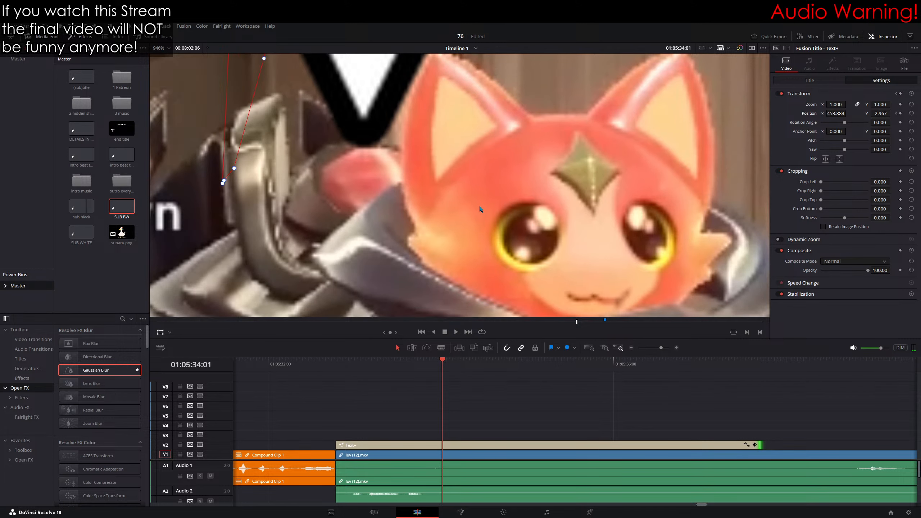
# Step: Keyframe the subtitle's position through 01:05:34:06 beside the fox charm, ending at X 455.894, Y 3.272
pyautogui.press('Right')
pyautogui.moveTo(417, 202); pyautogui.dragTo(387, 195)
pyautogui.press('Right')
pyautogui.press('Right')
pyautogui.press('Right')
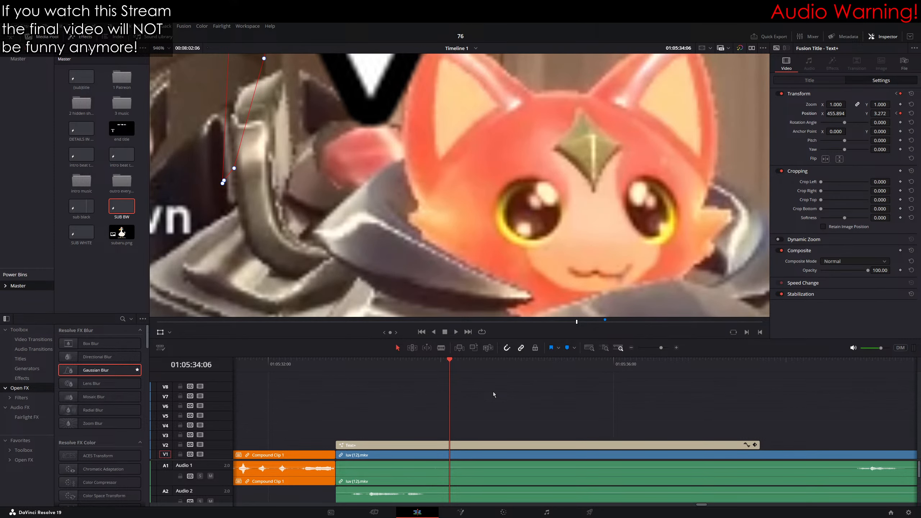
# Step: Adjust the subtitle's position keyframes from 01:05:34:07 to 01:05:34:16, ending at X 455.725, Y 4.185 above the red part
pyautogui.press('Right')
pyautogui.scroll(3, 419, 201)
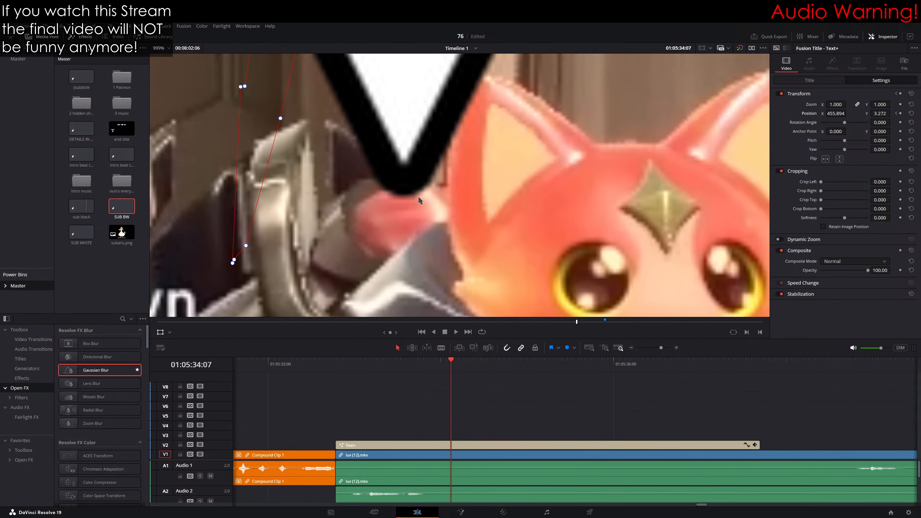
pyautogui.moveTo(419, 198)
pyautogui.mouseDown()
pyautogui.moveTo(420, 183)
pyautogui.moveTo(409, 193)
pyautogui.moveTo(420, 187)
pyautogui.moveTo(423, 213)
pyautogui.mouseUp()
pyautogui.press('Right')
pyautogui.press('Right')
pyautogui.press('Right')
pyautogui.press('Right')
pyautogui.press('Right')
pyautogui.press('Right')
pyautogui.press('Right')
pyautogui.press('Right')
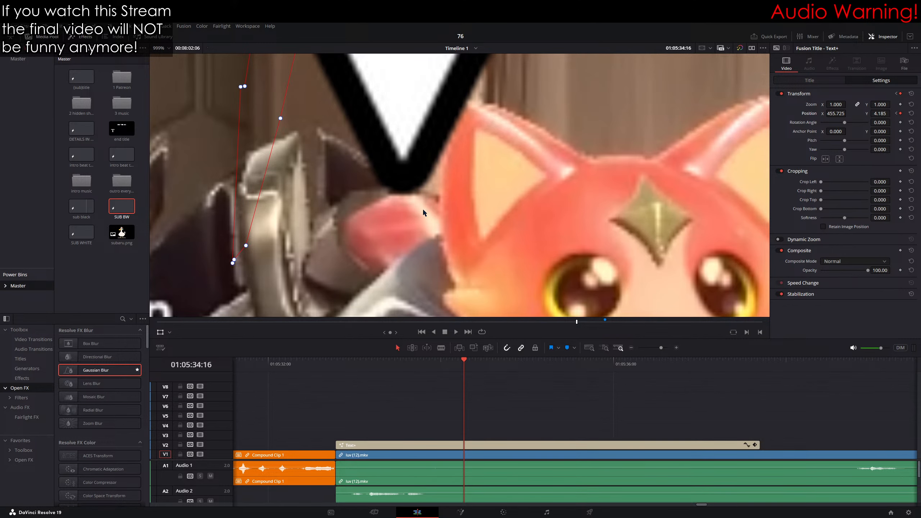
# Step: Follow the moving weapon with the subtitle's position keyframes from 01:05:34:17 up to 01:05:34:35
pyautogui.moveTo(421, 233); pyautogui.dragTo(454, 251)
pyautogui.press('Right')
pyautogui.press('Right')
pyautogui.press('Right')
pyautogui.press('Right')
pyautogui.press('Right')
pyautogui.press('Right')
pyautogui.press('Right')
pyautogui.press('Right')
pyautogui.press('Right')
pyautogui.press('Right')
pyautogui.press('Right')
pyautogui.press('Right')
pyautogui.press('Right')
pyautogui.press('Right')
pyautogui.moveTo(472, 253); pyautogui.dragTo(408, 247)
pyautogui.press('Right')
pyautogui.press('Right')
pyautogui.press('Right')
pyautogui.press('Right')
pyautogui.press('Right')
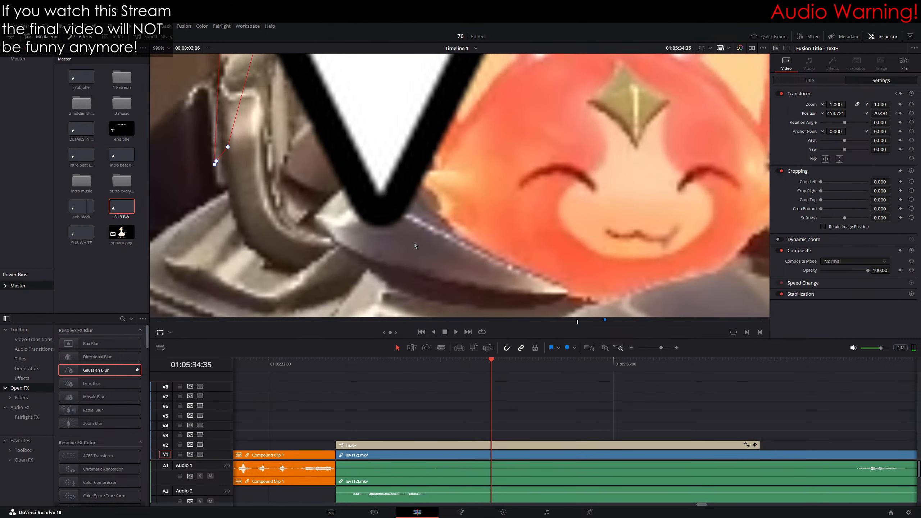
# Step: Move the arrow back above the weapon's red part and keyframe it through 01:05:34:39 at X 456.654, Y 10.114
pyautogui.scroll(-3, 415, 244)
pyautogui.moveTo(422, 210); pyautogui.dragTo(434, 163)
pyautogui.press('Left')
pyautogui.press('Right')
pyautogui.press('Right')
pyautogui.moveTo(460, 233); pyautogui.dragTo(442, 217)
pyautogui.press('Right')
pyautogui.press('Right')
pyautogui.press('Right')
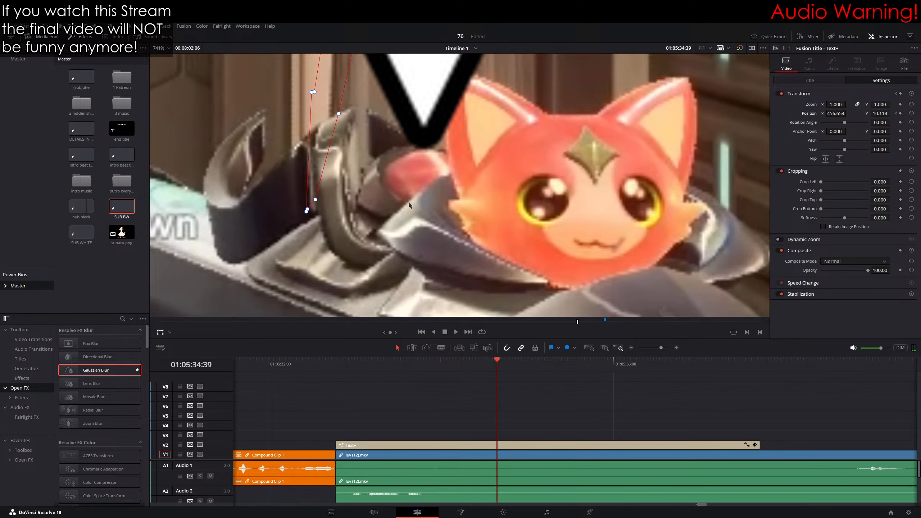
# Step: Keyframe the subtitle's position from 01:05:34:39 to 01:05:34:46, ending at X 456.081, Y 9.255
pyautogui.scroll(3, 450, 225)
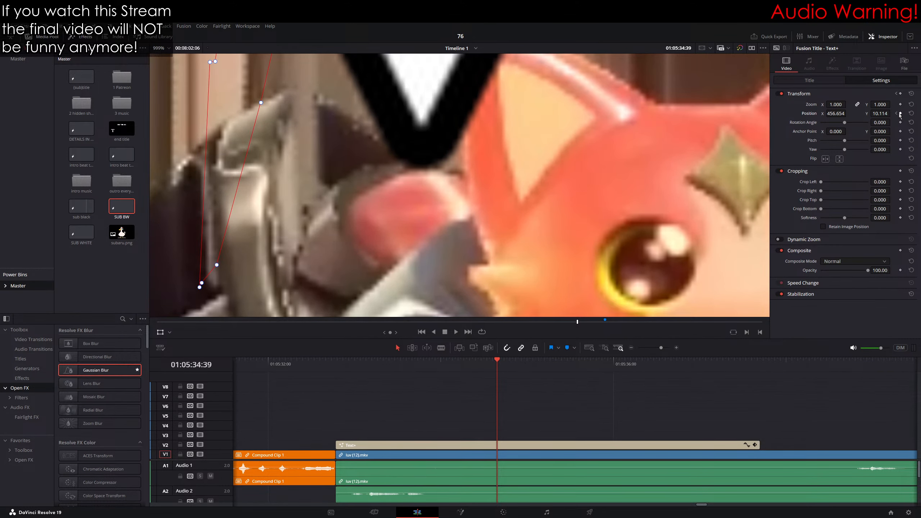
pyautogui.press('Right')
pyautogui.press('Right')
pyautogui.press('Right')
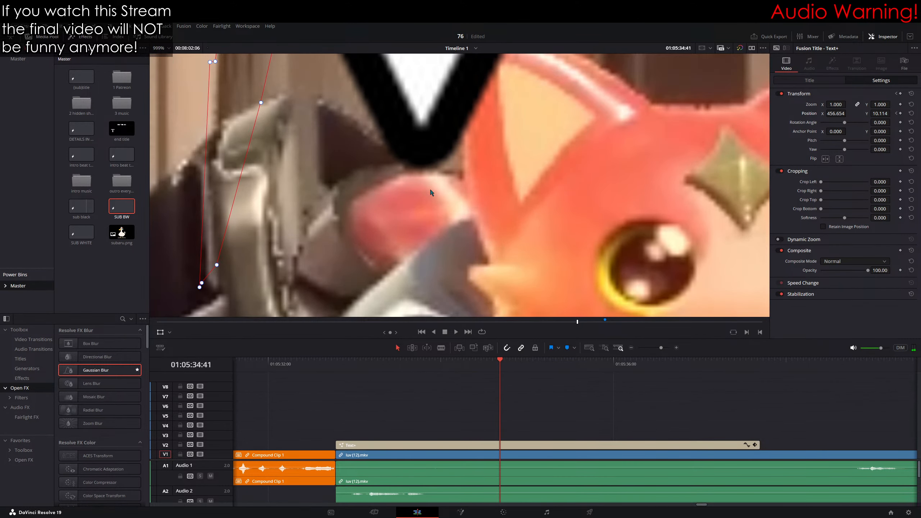
pyautogui.press('Right')
pyautogui.moveTo(431, 194); pyautogui.dragTo(378, 219)
pyautogui.press('Right')
pyautogui.press('Right')
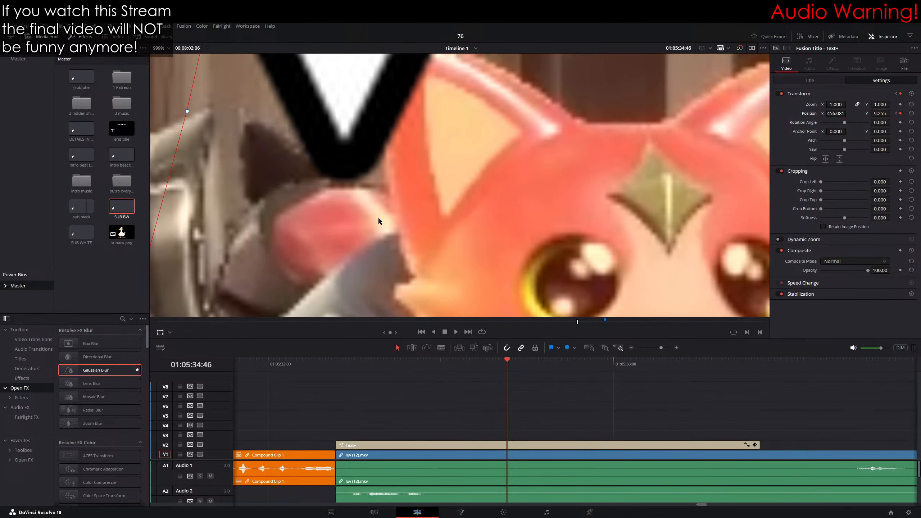
# Step: Lower the arrow slightly with position keyframes through 01:05:34:51, ending at X 456.081, Y 8.043
pyautogui.scroll(-2, 379, 219)
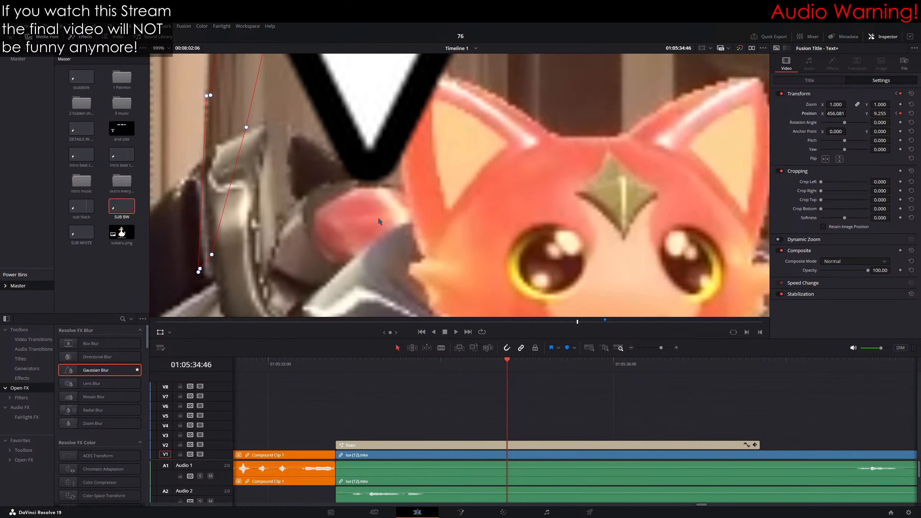
pyautogui.scroll(3, 342, 201)
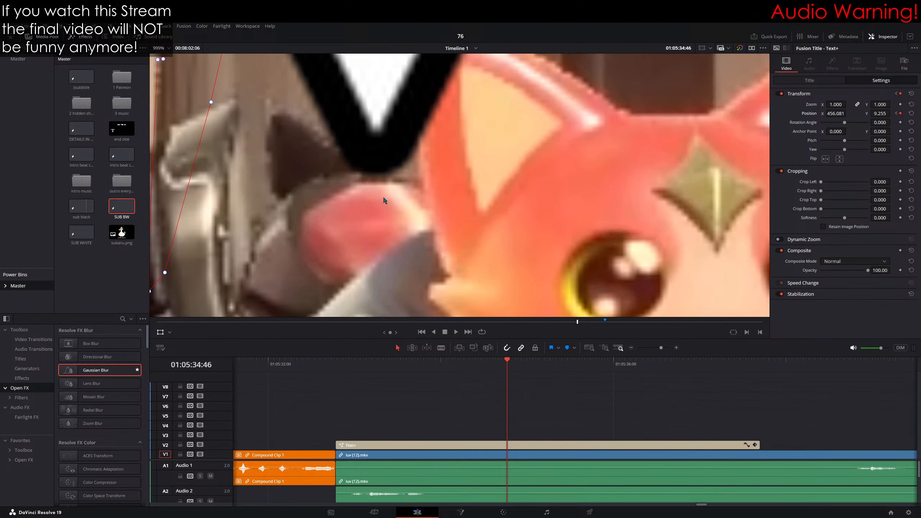
pyautogui.press('Right')
pyautogui.press('Right')
pyautogui.press('Right')
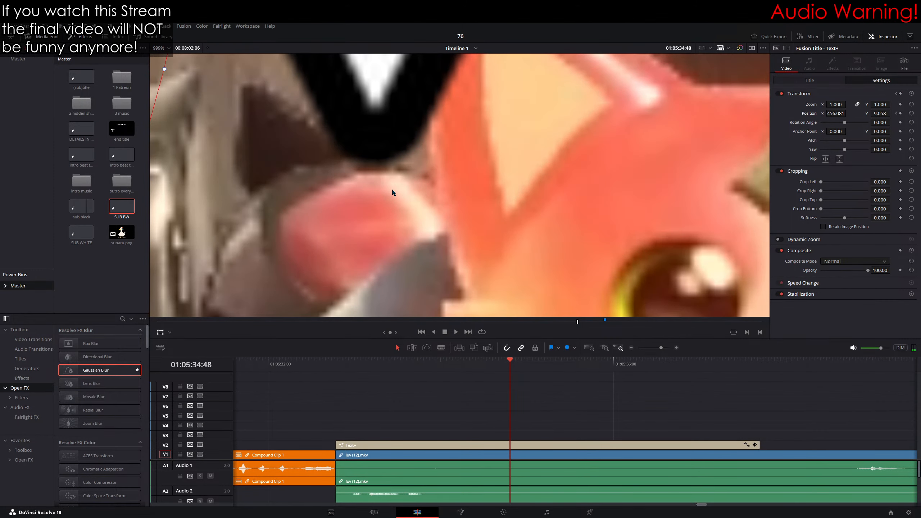
pyautogui.press('Right')
pyautogui.press('Right')
pyautogui.press('Right')
pyautogui.press('Right')
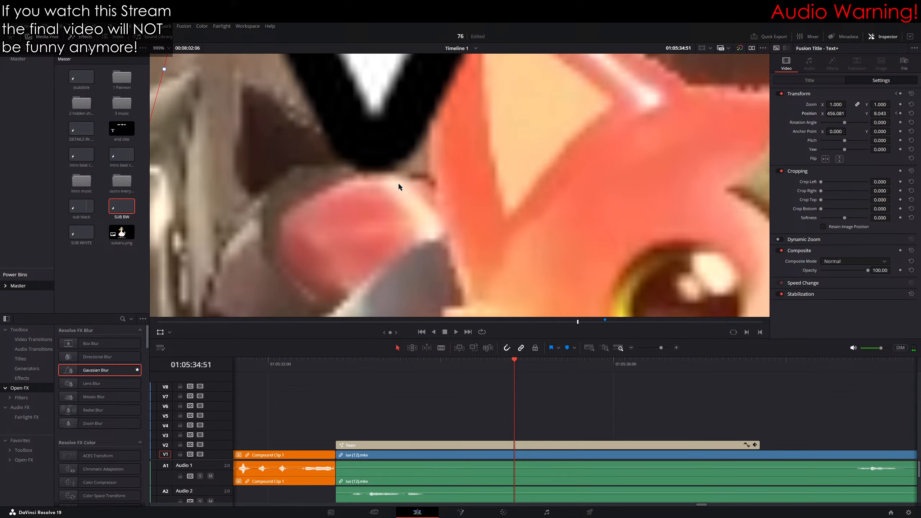
# Step: Fine-tune the subtitle's position keyframes through 01:05:35:02 to keep the arrow on the red part, ending at X 456.045, Y 6.868
pyautogui.press('Right')
pyautogui.press('Right')
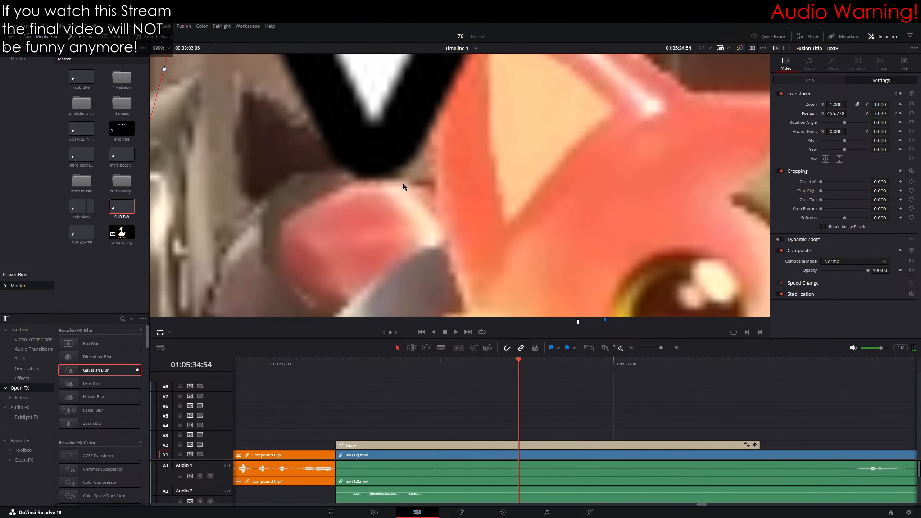
pyautogui.press('Right')
pyautogui.press('Right')
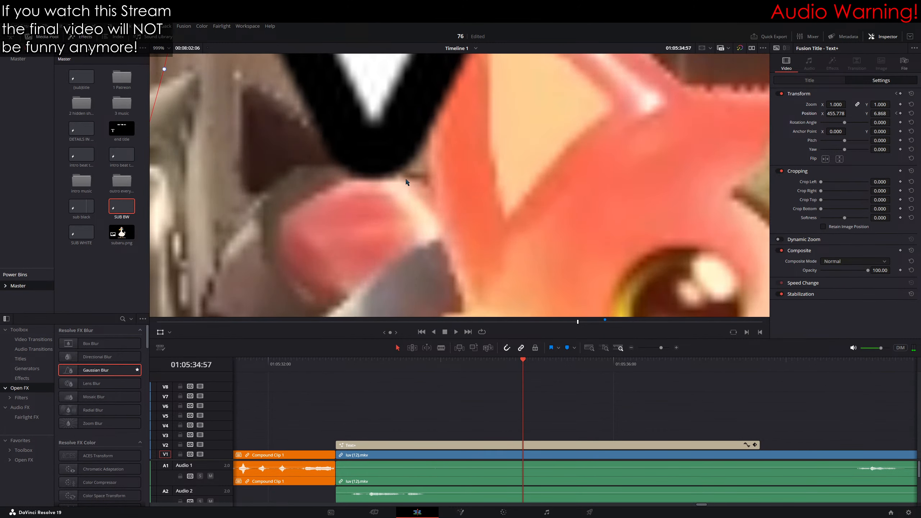
pyautogui.press('Right')
pyautogui.press('Right')
pyautogui.press('Right')
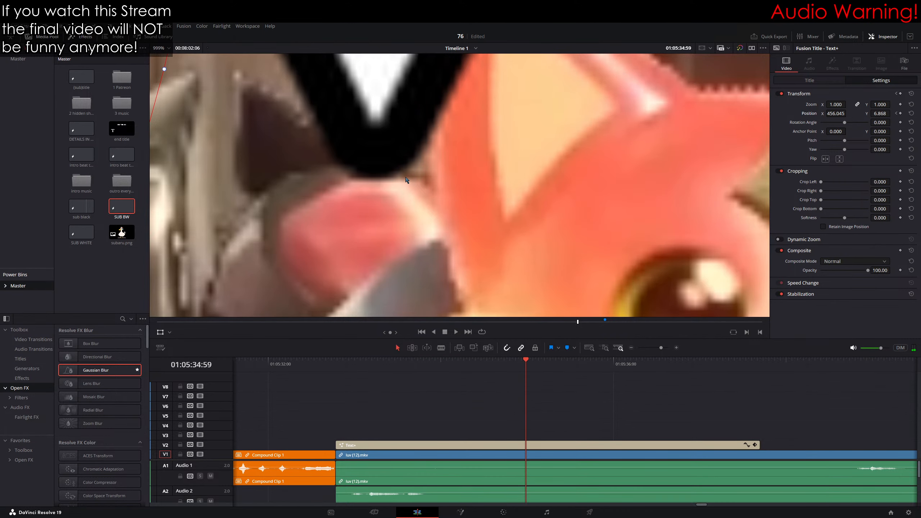
pyautogui.press('Right')
pyautogui.press('Right')
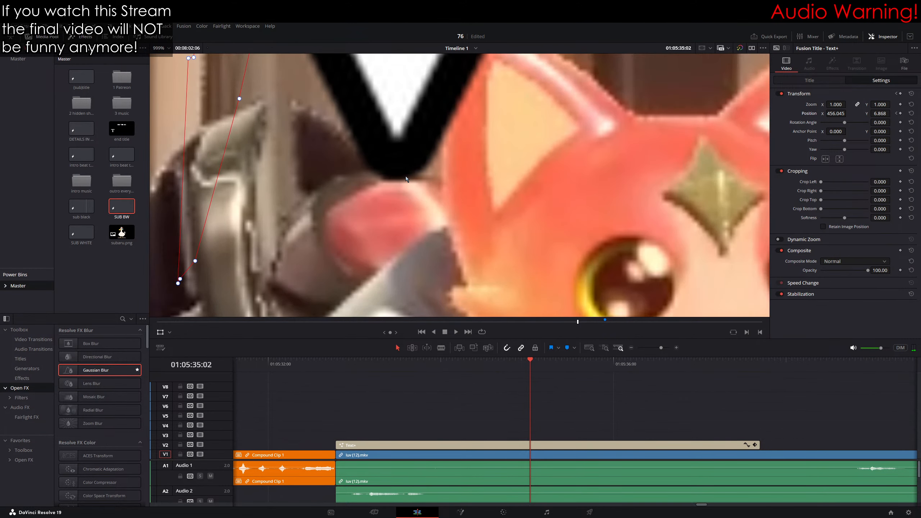
# Step: Raise the arrow slightly by 01:05:35:05, setting the subtitle's position to X 456.045, Y 7.176
pyautogui.press('Right')
pyautogui.press('Right')
pyautogui.press('Right')
pyautogui.press('Right')
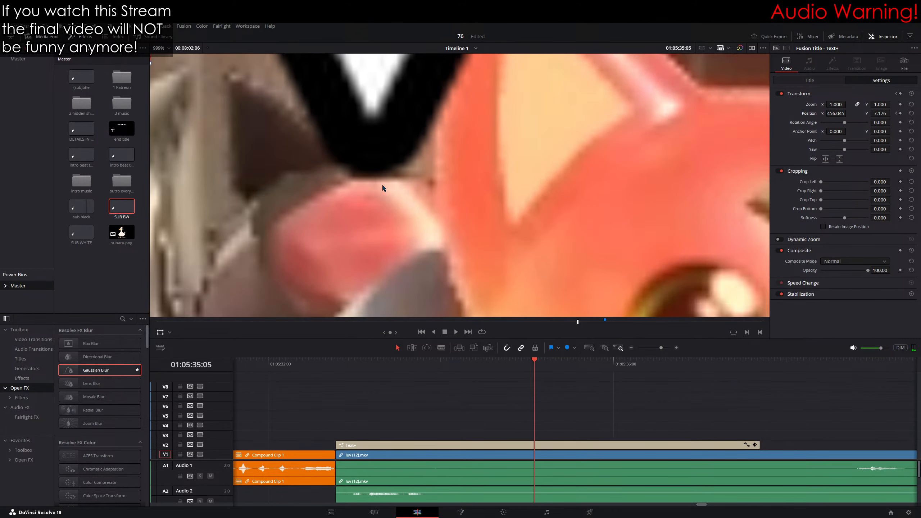
# Step: Check the tracking up to 01:05:35:12, then keyframe X 456.419 at 01:05:35:08 and X 456.997 at 01:05:35:10, both with Y 7.329
pyautogui.press('Right')
pyautogui.press('Right')
pyautogui.press('Right')
pyautogui.press('Right')
pyautogui.press('Right')
pyautogui.press('Right')
pyautogui.press('Right')
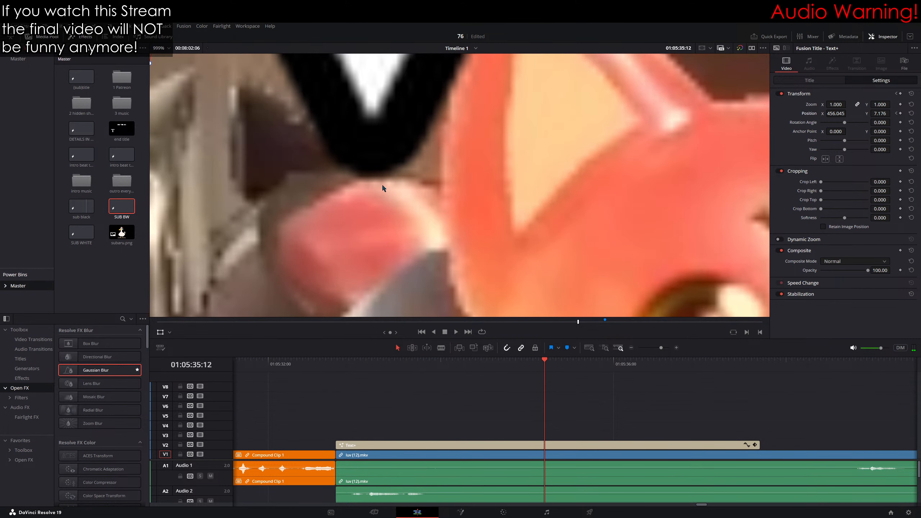
pyautogui.press('Left')
pyautogui.press('Left')
pyautogui.press('Left')
pyautogui.press('Left')
pyautogui.press('Left')
pyautogui.press('Left')
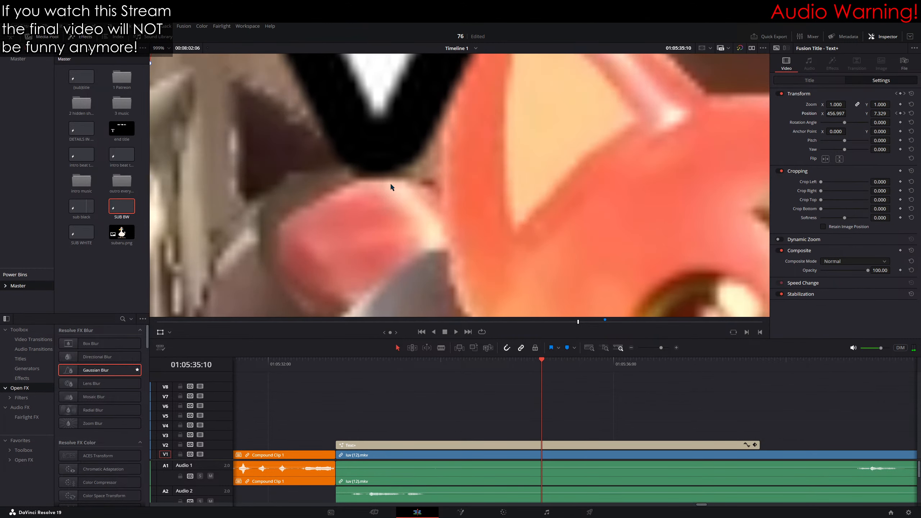
pyautogui.press('Right')
pyautogui.press('Right')
pyautogui.press('Right')
pyautogui.press('Right')
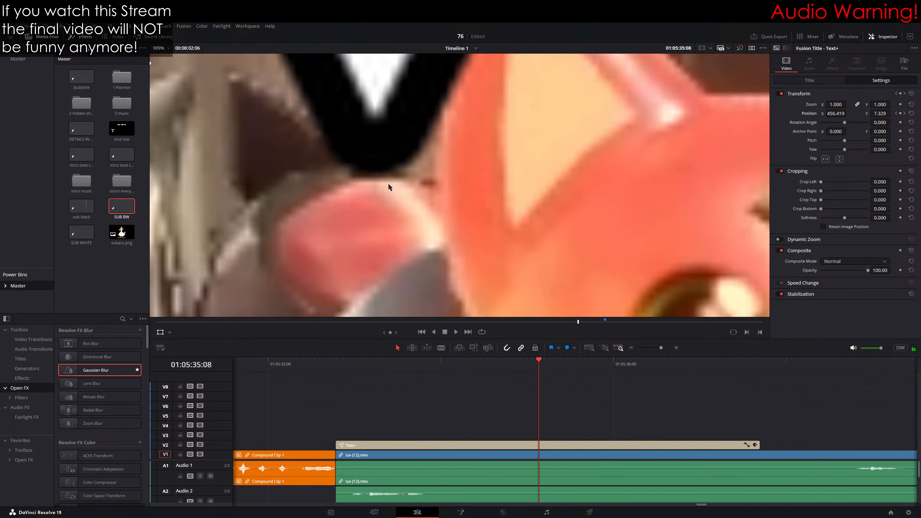
# Step: Keyframe the subtitle's position at X 457.316, Y 7.329 by 01:05:35:16 and X 458.842, Y 7.023 at 01:05:35:18
pyautogui.press('Right')
pyautogui.press('Right')
pyautogui.press('Right')
pyautogui.press('Right')
pyautogui.press('Right')
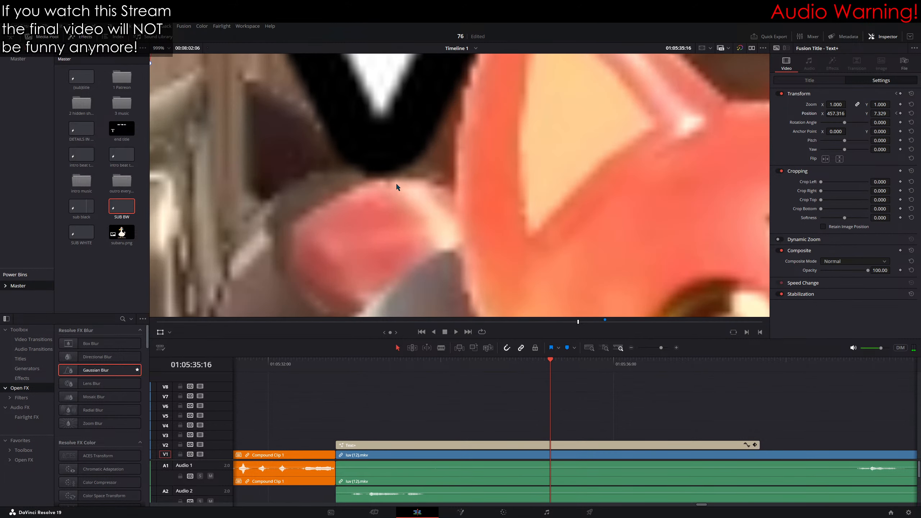
pyautogui.press('Right')
pyautogui.press('Right')
pyautogui.press('Right')
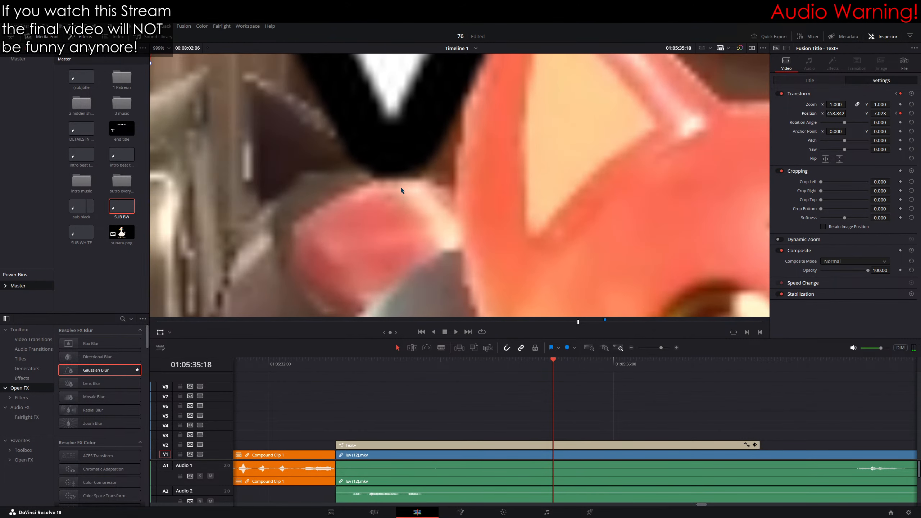
# Step: Continue the position keyframes through 01:05:35:26, using X 457.825, Y 7.176 at 01:05:35:21 and ending at X 457.520, Y 7.023
pyautogui.press('Right')
pyautogui.press('Right')
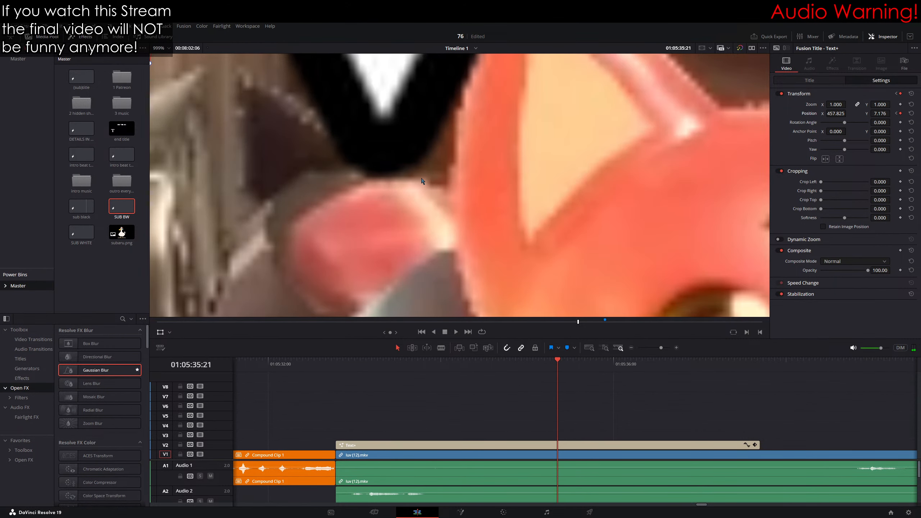
pyautogui.press('Right')
pyautogui.press('Right')
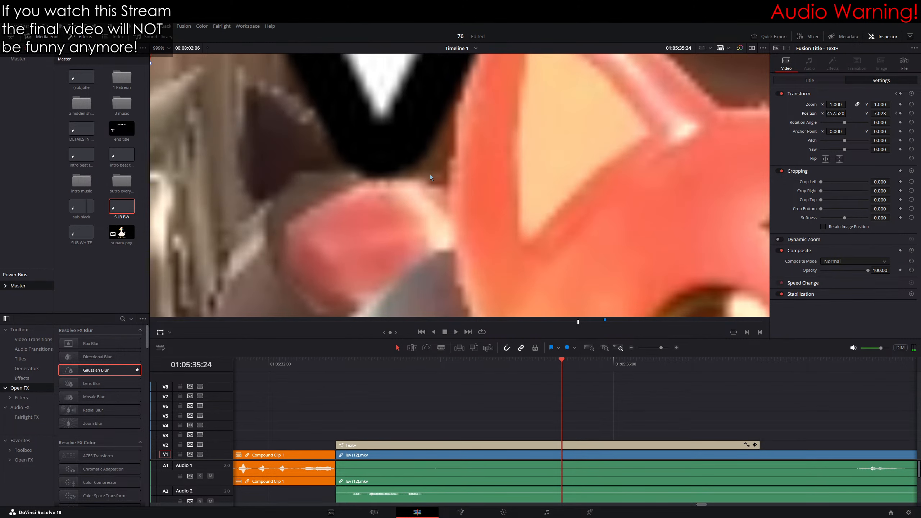
pyautogui.press('Right')
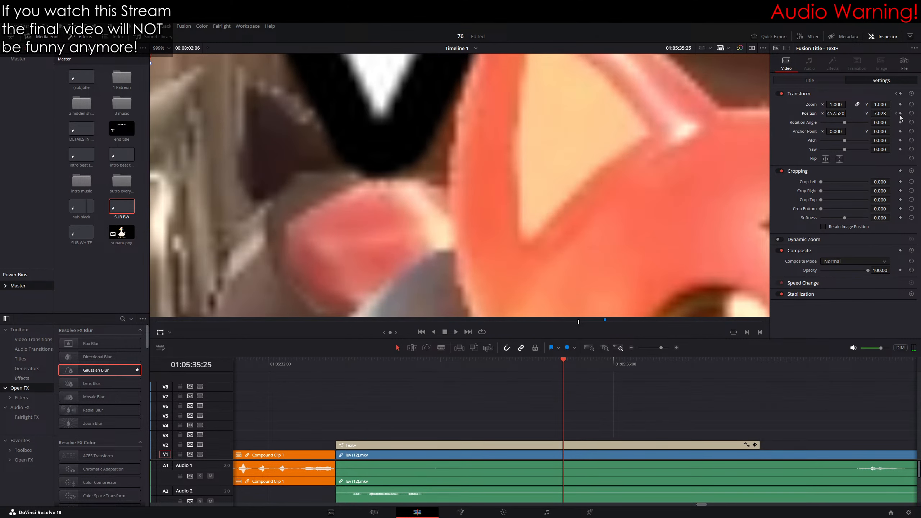
pyautogui.press('Right')
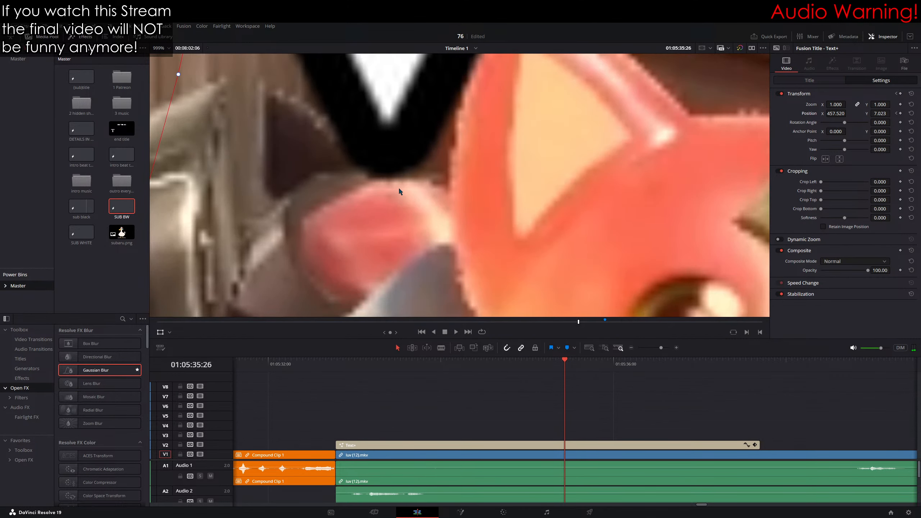
pyautogui.scroll(3, 454, 190)
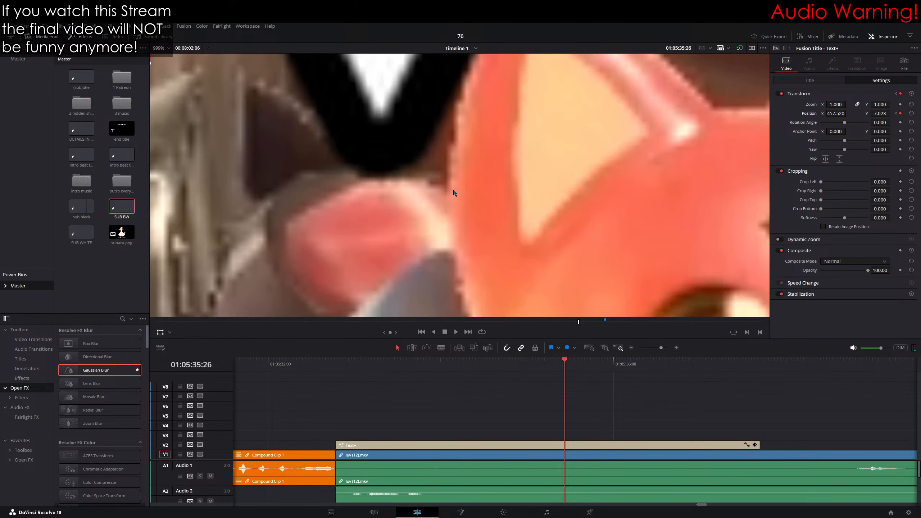
# Step: Keyframe the arrow's small vertical shifts at X 457.520 through 01:05:35:33, using Y 7.481 by 01:05:35:31 and ending at Y 7.329
pyautogui.press('Right')
pyautogui.press('Right')
pyautogui.press('Right')
pyautogui.press('Left')
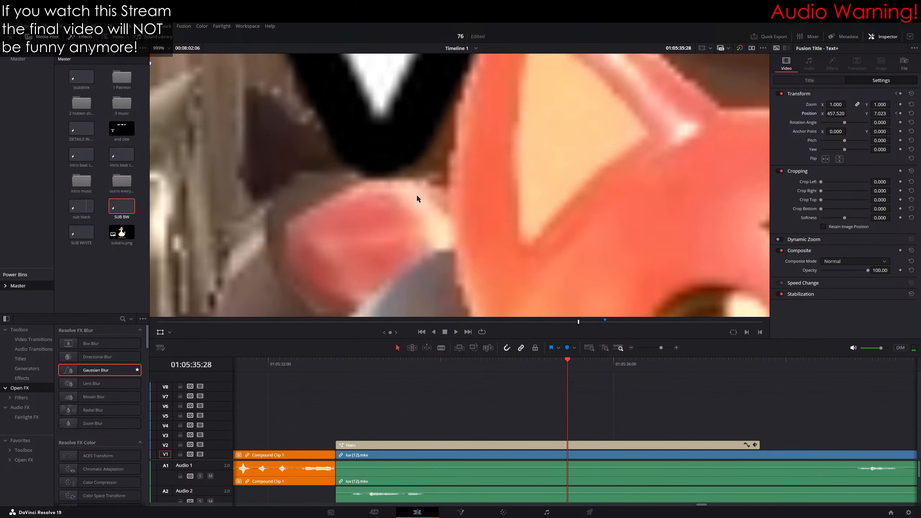
pyautogui.press('Right')
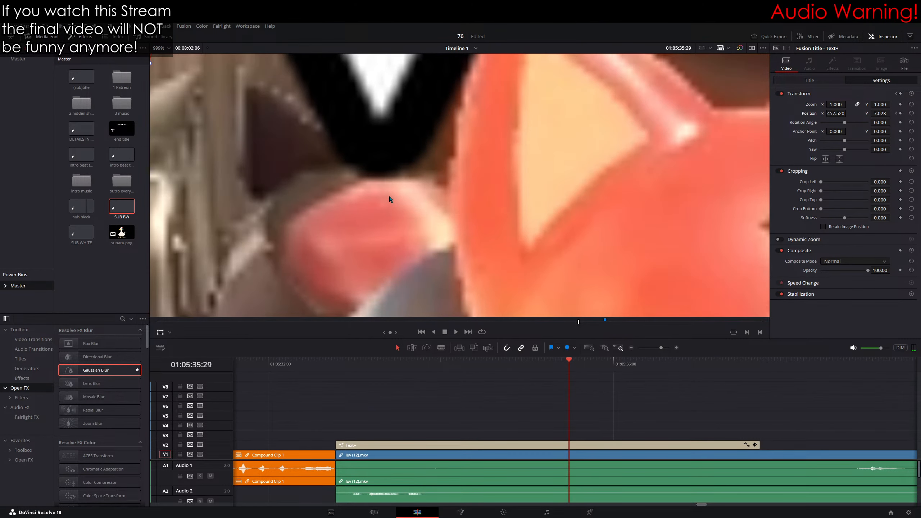
pyautogui.press('Right')
pyautogui.press('Right')
pyautogui.press('Right')
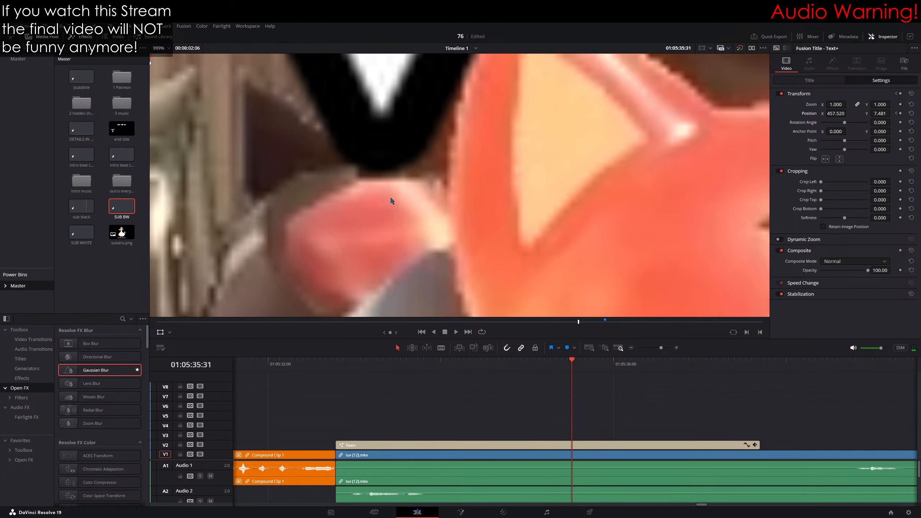
pyautogui.press('Right')
pyautogui.press('Right')
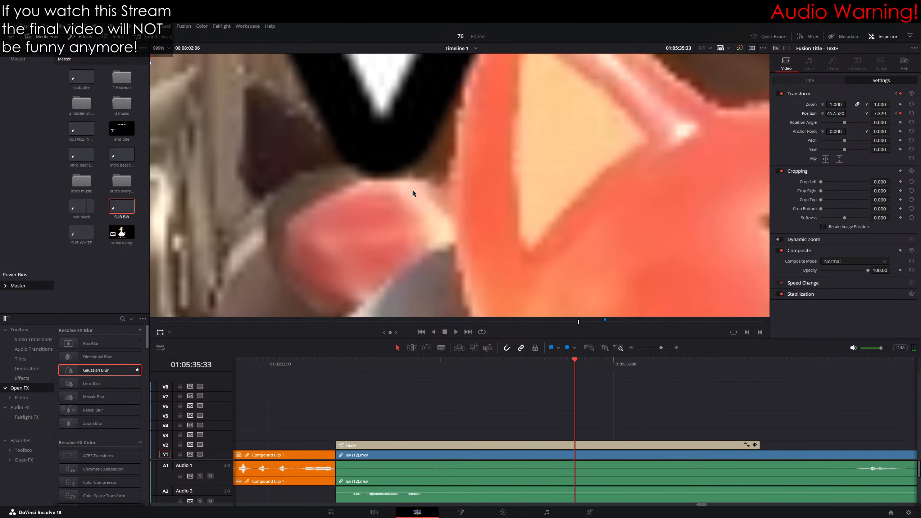
# Step: Keyframe the arrow's drop, using X 457.520, Y 7.481 by 01:05:35:36 and X 459.688, Y 1.004 by 01:05:35:39
pyautogui.press('Right')
pyautogui.press('Right')
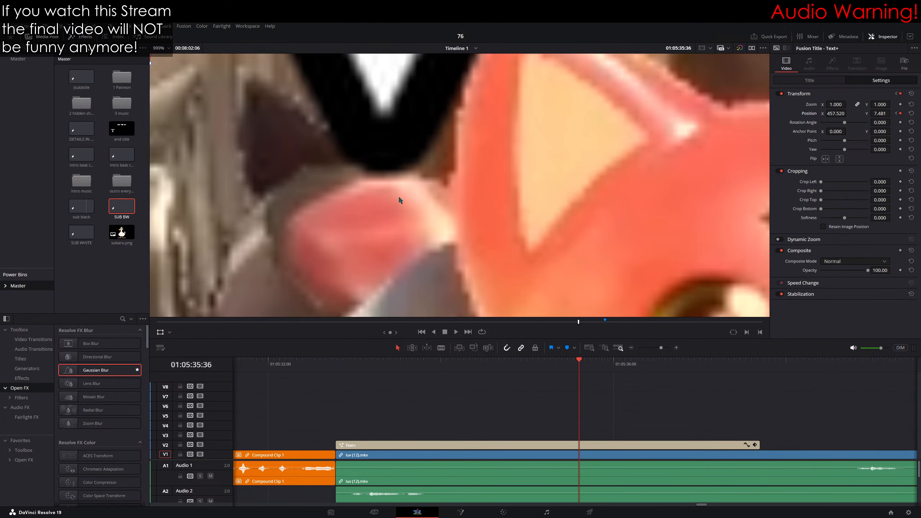
pyautogui.moveTo(399, 197); pyautogui.dragTo(403, 236)
pyautogui.press('Right')
pyautogui.press('Right')
pyautogui.scroll(-2, 404, 236)
pyautogui.moveTo(490, 219); pyautogui.dragTo(468, 192)
pyautogui.press('Right')
pyautogui.press('Right')
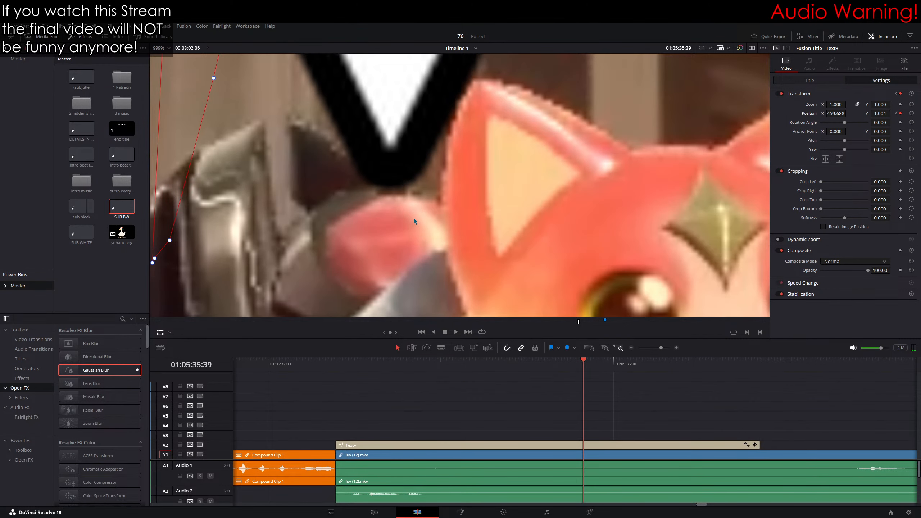
# Step: Raise the arrow back onto the pink part frame by frame, reaching X 458.901, Y 10.166 by 01:05:35:54
pyautogui.press('Right')
pyautogui.moveTo(414, 208); pyautogui.dragTo(398, 188)
pyautogui.press('Right')
pyautogui.press('Right')
pyautogui.press('Right')
pyautogui.press('Right')
pyautogui.press('Right')
pyautogui.press('Right')
pyautogui.press('Right')
pyautogui.press('Right')
pyautogui.press('Right')
pyautogui.press('Right')
pyautogui.press('Right')
pyautogui.press('Right')
pyautogui.press('Right')
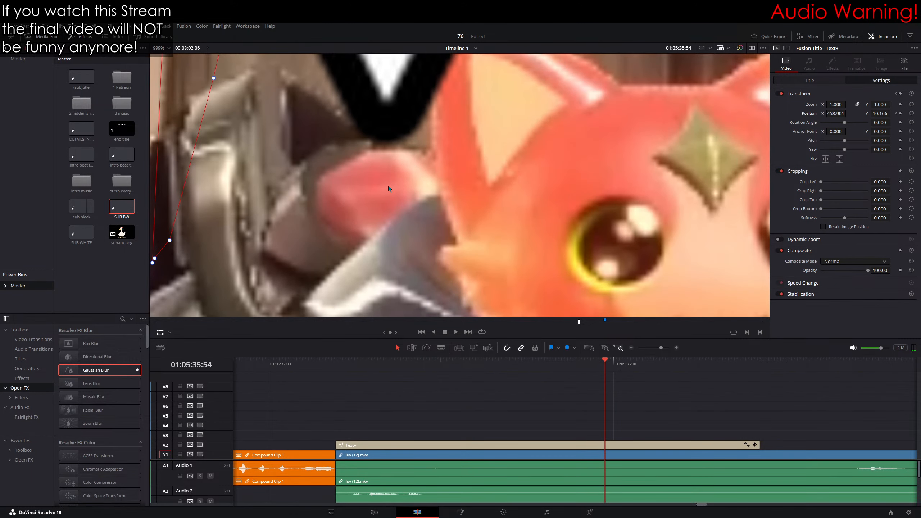
# Step: Hold the position at X 458.901, Y 10.166 through 01:05:35:57, then keyframe X 458.328, Y 9.951 by 01:05:36:00
pyautogui.press('Right')
pyautogui.press('Right')
pyautogui.press('Right')
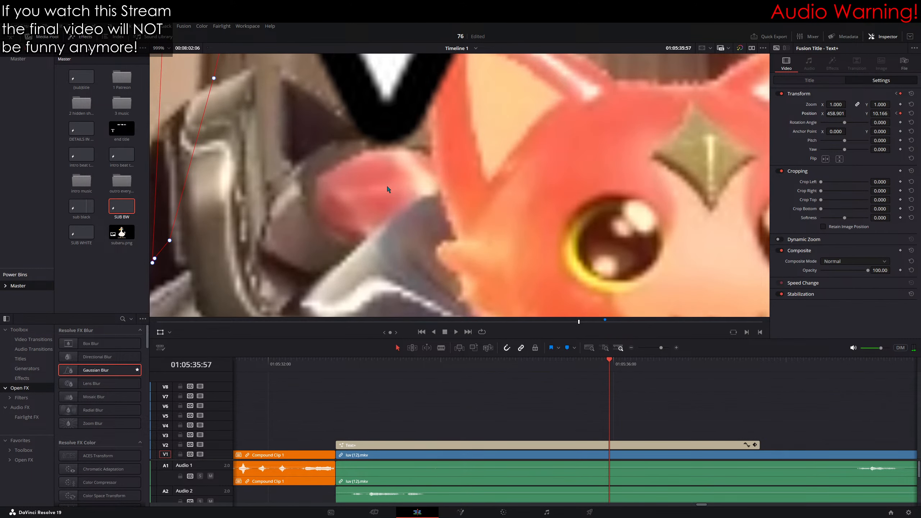
pyautogui.press('Right')
pyautogui.press('Right')
pyautogui.press('Right')
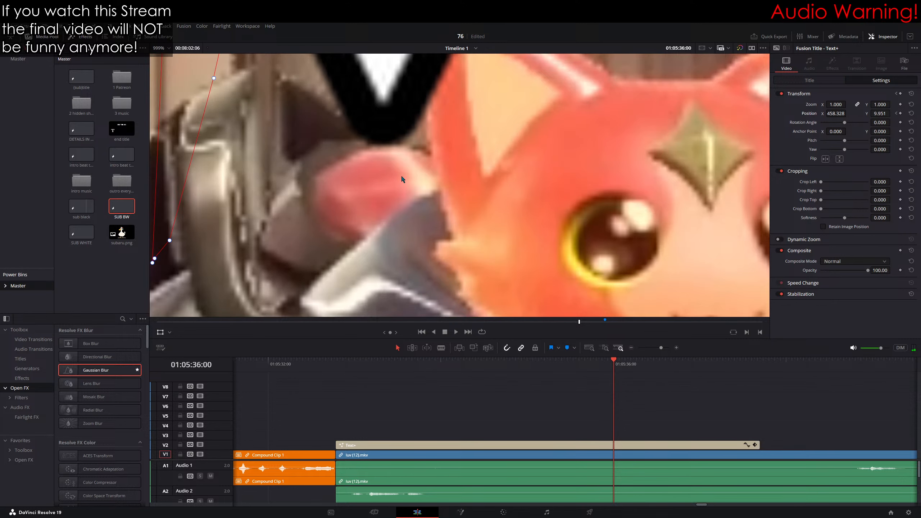
# Step: Keyframe the subtitle's position at X 458.042, using Y 9.951 by 01:05:36:03 and Y 10.596 by 01:05:36:05
pyautogui.press('Right')
pyautogui.press('Right')
pyautogui.press('Right')
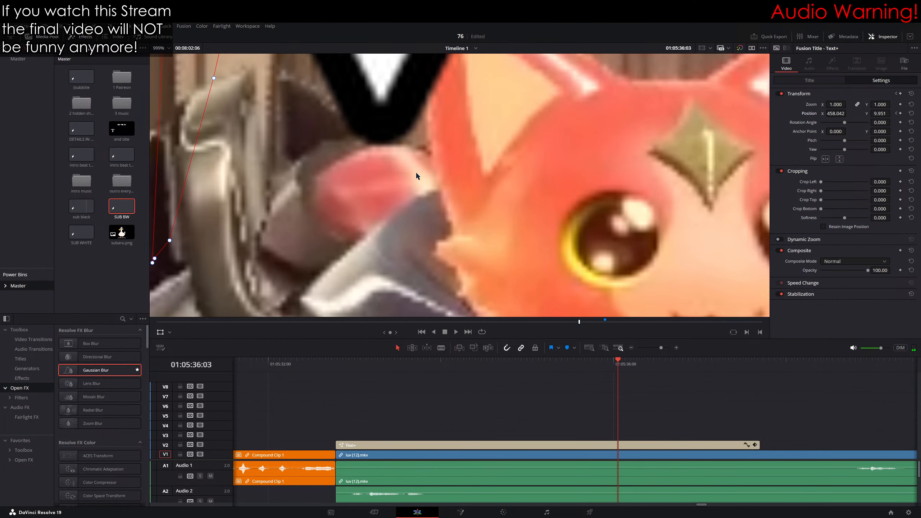
pyautogui.press('Right')
pyautogui.press('Right')
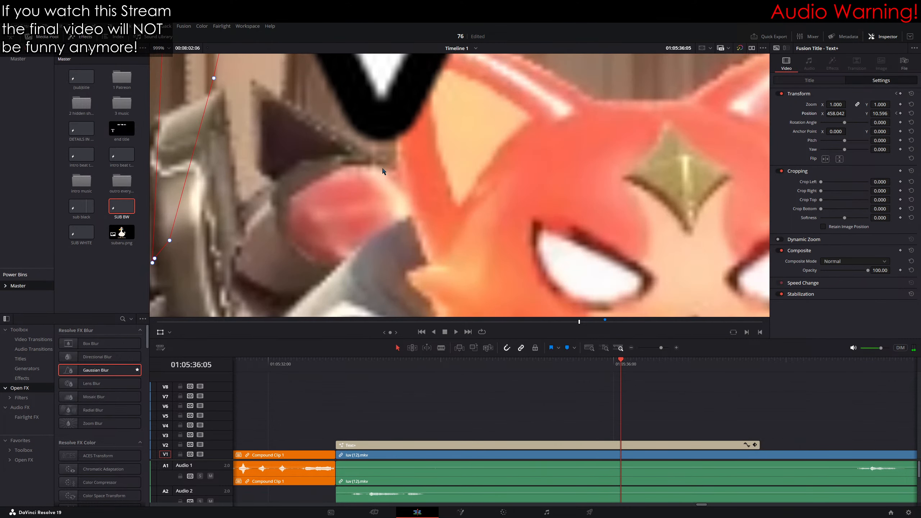
# Step: Continue the frame-by-frame position keyframes from 01:05:36:05 through 01:05:36:33, ending at X 452.150, Y 8.628
pyautogui.moveTo(384, 172)
pyautogui.mouseDown()
pyautogui.moveTo(376, 166)
pyautogui.moveTo(490, 170)
pyautogui.moveTo(457, 184)
pyautogui.moveTo(372, 161)
pyautogui.moveTo(380, 156)
pyautogui.moveTo(421, 175)
pyautogui.moveTo(462, 169)
pyautogui.moveTo(408, 181)
pyautogui.moveTo(451, 173)
pyautogui.moveTo(399, 157)
pyautogui.moveTo(385, 184)
pyautogui.moveTo(365, 182)
pyautogui.moveTo(454, 153)
pyautogui.moveTo(429, 170)
pyautogui.moveTo(373, 170)
pyautogui.mouseUp()
pyautogui.press('Right')
pyautogui.press('Right')
pyautogui.press('Right')
pyautogui.scroll(-2, 488, 176)
pyautogui.press('Right')
pyautogui.press('Right')
pyautogui.press('Right')
pyautogui.press('Right')
pyautogui.scroll(2, 375, 162)
pyautogui.press('Right')
pyautogui.press('Right')
pyautogui.press('Right')
pyautogui.press('Right')
pyautogui.press('Right')
pyautogui.press('Right')
pyautogui.press('Right')
pyautogui.press('Right')
pyautogui.press('Right')
pyautogui.press('Right')
pyautogui.press('Right')
pyautogui.press('Right')
pyautogui.press('Right')
pyautogui.press('Right')
pyautogui.press('Right')
pyautogui.press('Right')
pyautogui.press('Right')
pyautogui.press('Right')
pyautogui.press('Right')
pyautogui.press('Right')
pyautogui.press('Right')
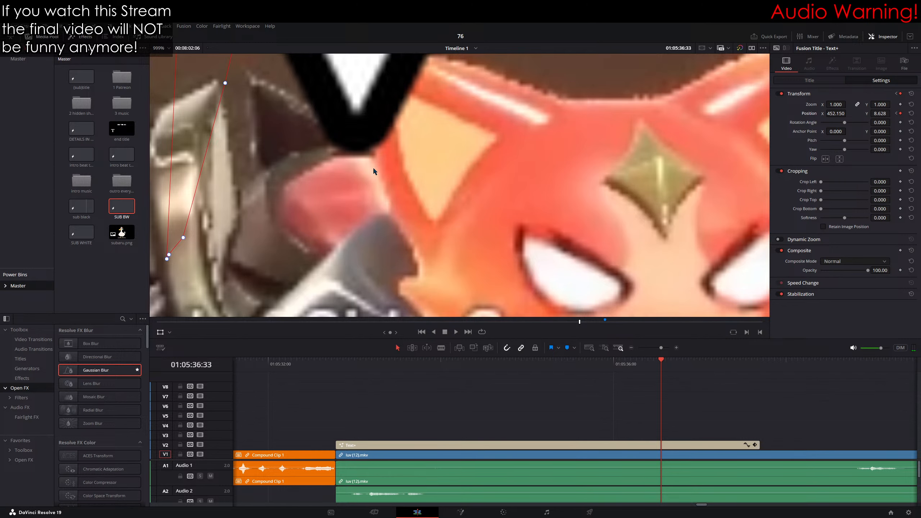
# Step: Keyframe the arrow's rise with the weapon, reaching X 456.584, Y 14.415 by 01:05:36:38
pyautogui.press('Right')
pyautogui.moveTo(377, 173); pyautogui.dragTo(370, 157)
pyautogui.press('Right')
pyautogui.press('Right')
pyautogui.press('Right')
pyautogui.press('Right')
pyautogui.scroll(-5, 371, 156)
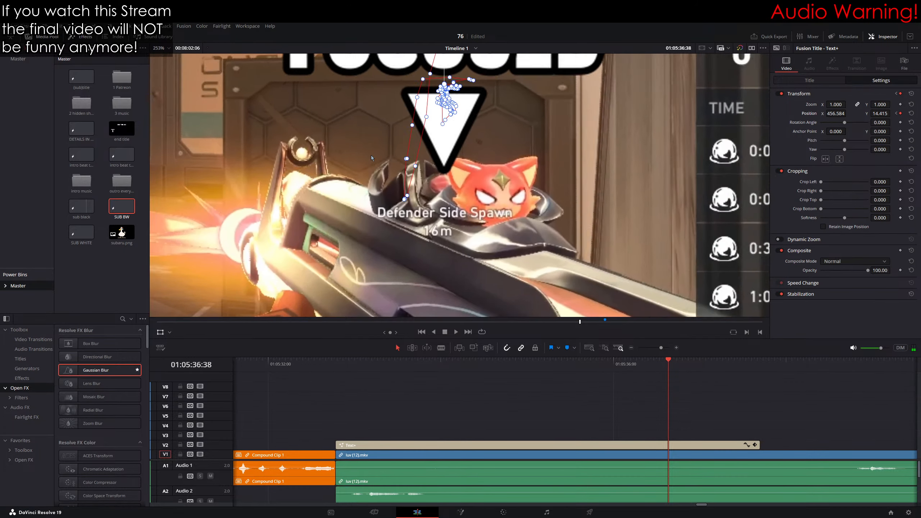
# Step: Check the arrow's placement in the whole frame, then continue the position keyframes to X 452.278, Y 23.442 by 01:05:36:47
pyautogui.scroll(-5, 373, 158)
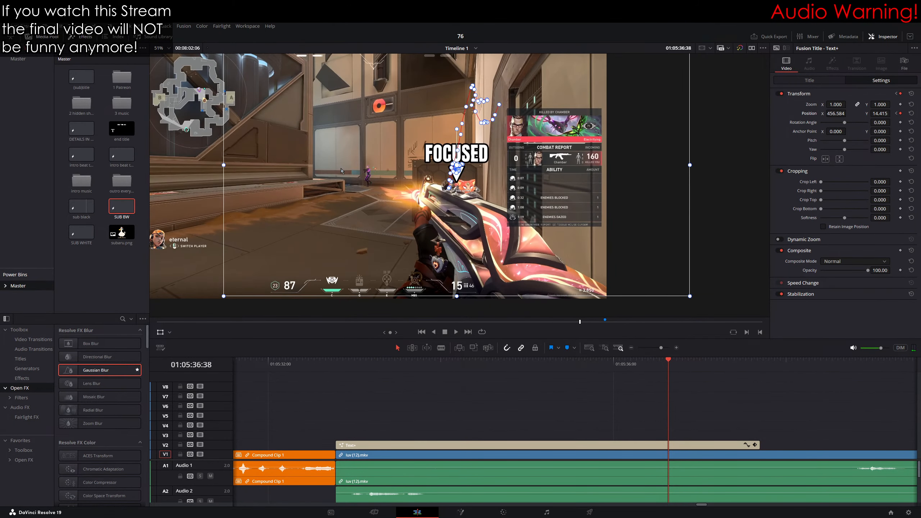
pyautogui.scroll(10, 436, 176)
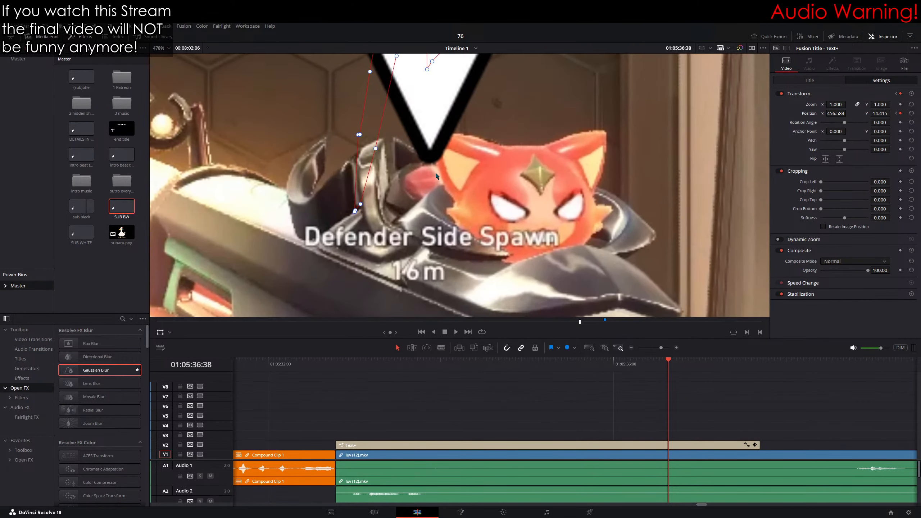
pyautogui.scroll(4, 436, 176)
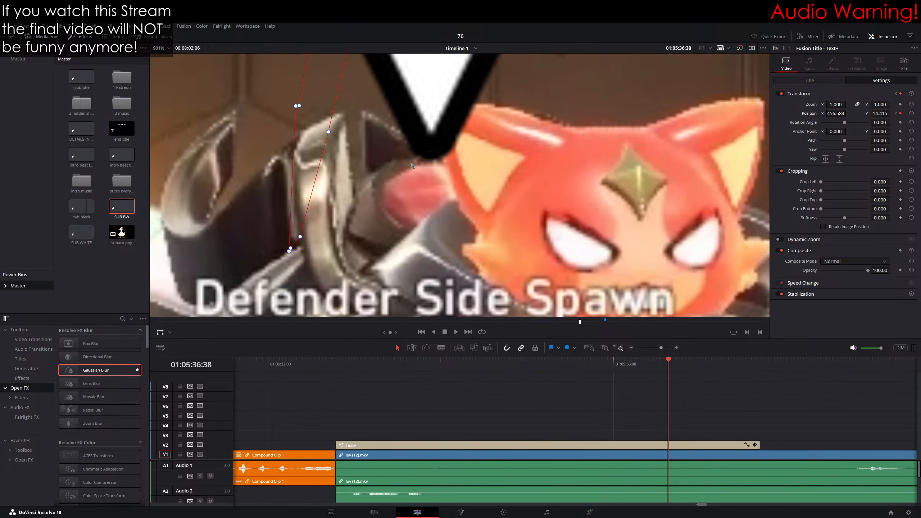
pyautogui.scroll(-3, 412, 165)
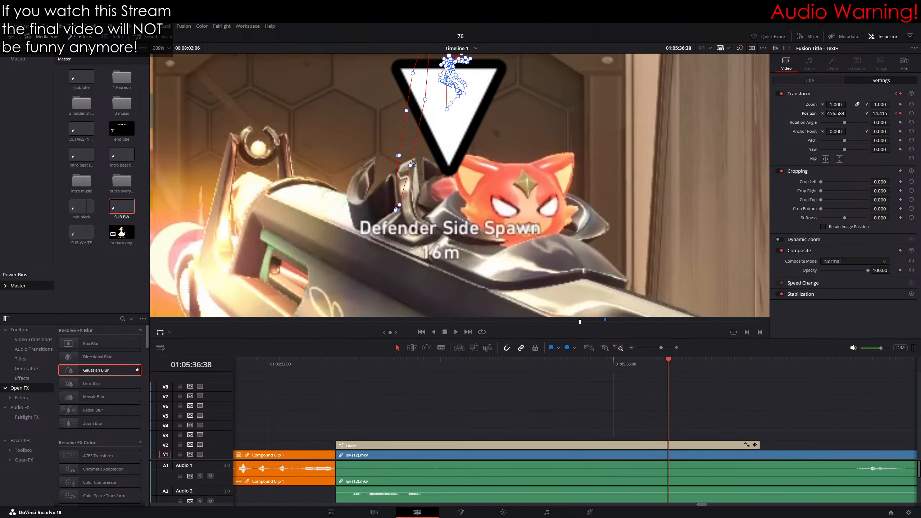
pyautogui.scroll(6, 445, 162)
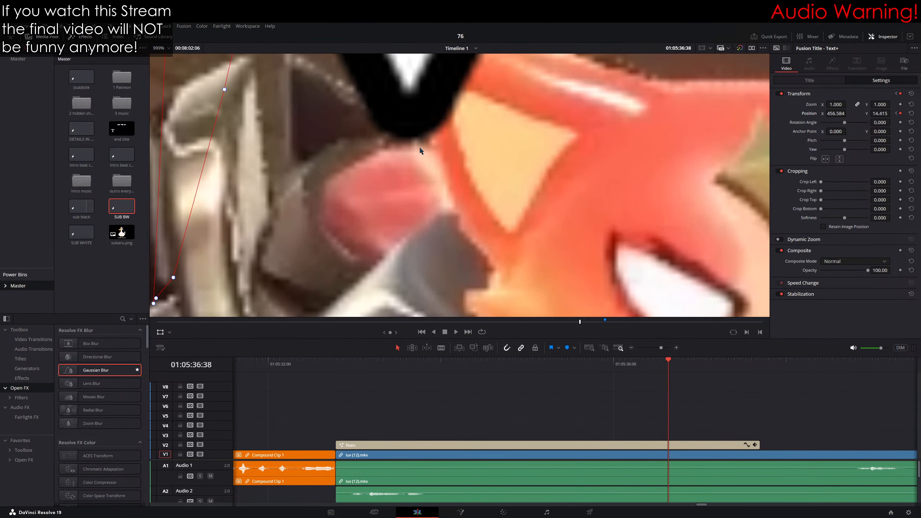
pyautogui.moveTo(435, 149); pyautogui.dragTo(488, 125)
pyautogui.press('Right')
pyautogui.press('Right')
pyautogui.press('Right')
pyautogui.press('Right')
pyautogui.press('Right')
pyautogui.press('Right')
pyautogui.press('Right')
pyautogui.press('Right')
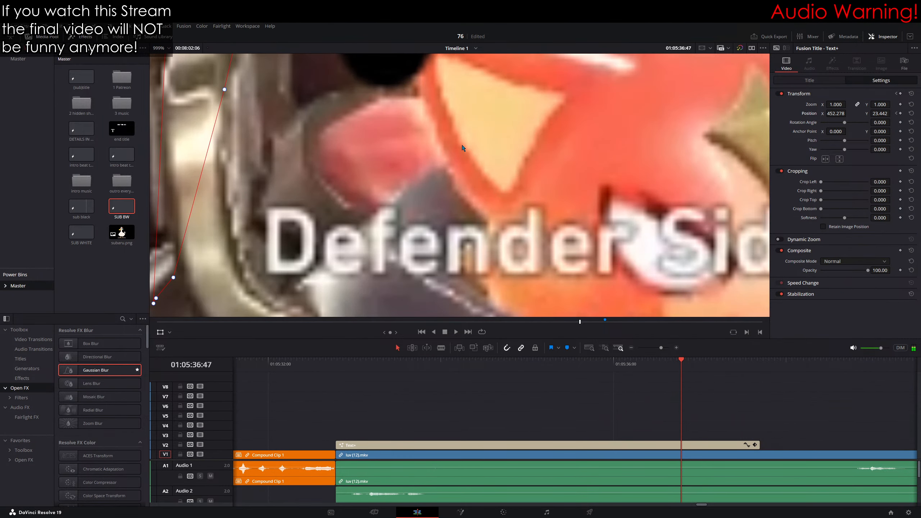
# Step: Keyframe the subtitle at X 453.391, Y 23.813 at 01:05:36:47 and X 475.880, Y 24.237 at 01:05:36:48
pyautogui.scroll(-10, 405, 132)
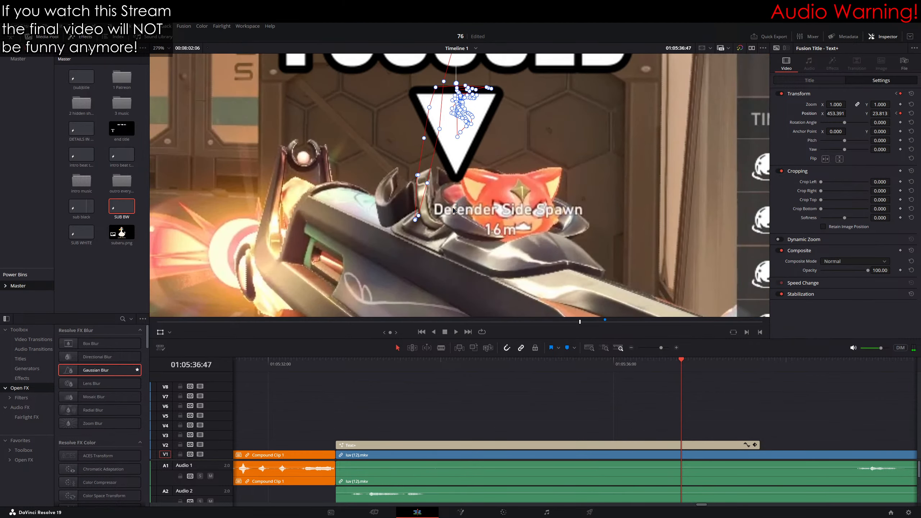
pyautogui.scroll(5, 454, 212)
pyautogui.press('Right')
pyautogui.moveTo(458, 197); pyautogui.dragTo(483, 188)
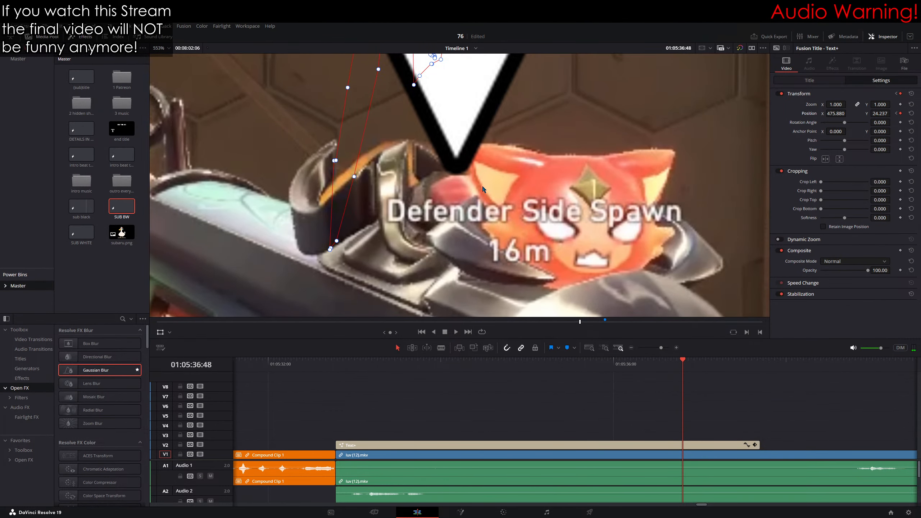
# Step: Follow the weapon's movement with position keyframes ending at X 462.473, Y 29.623 at 01:05:36:51
pyautogui.scroll(2, 482, 189)
pyautogui.press('Right')
pyautogui.press('Right')
pyautogui.press('Right')
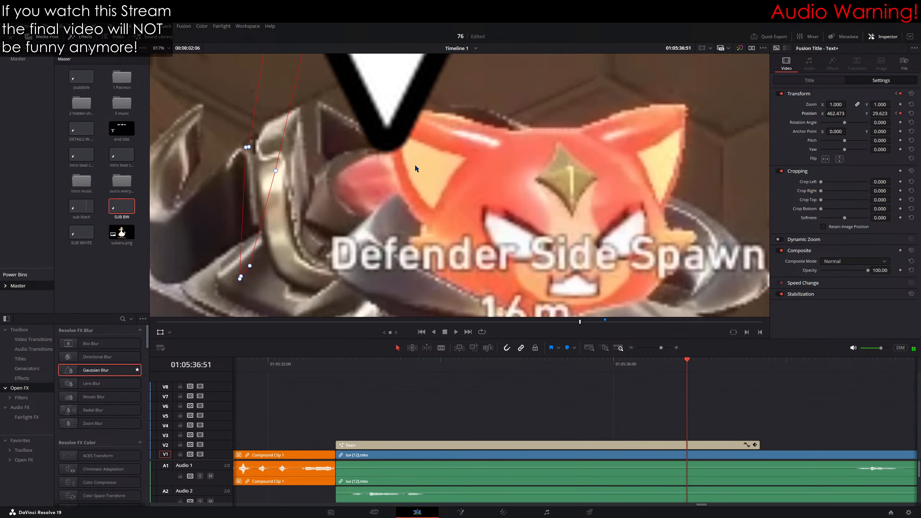
# Step: Reposition the arrow on each frame through 01:05:36:56, ending at X 472.389, Y 34.275
pyautogui.press('Right')
pyautogui.press('Right')
pyautogui.press('Right')
pyautogui.press('Right')
pyautogui.press('Right')
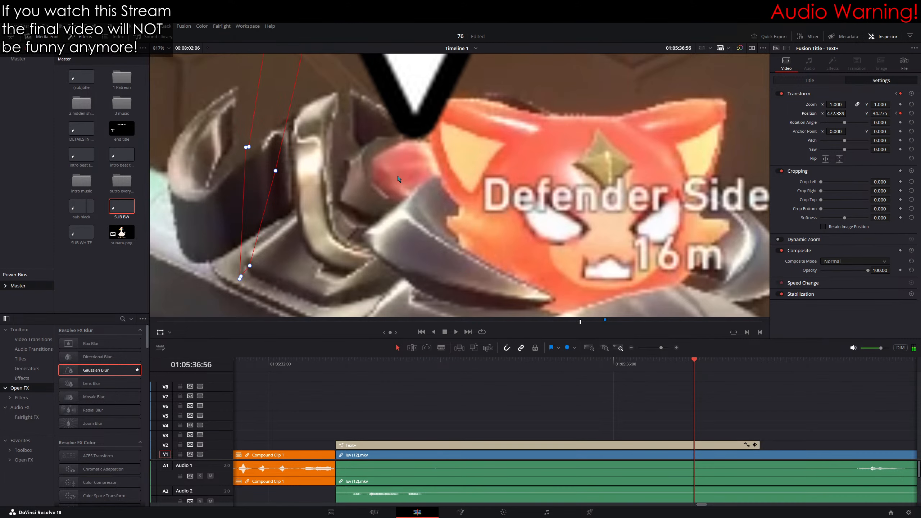
# Step: Keyframe the arrow through 01:05:37:01, ending at X 466.023, Y 36.234
pyautogui.press('Right')
pyautogui.press('Right')
pyautogui.press('Right')
pyautogui.press('Right')
pyautogui.press('Right')
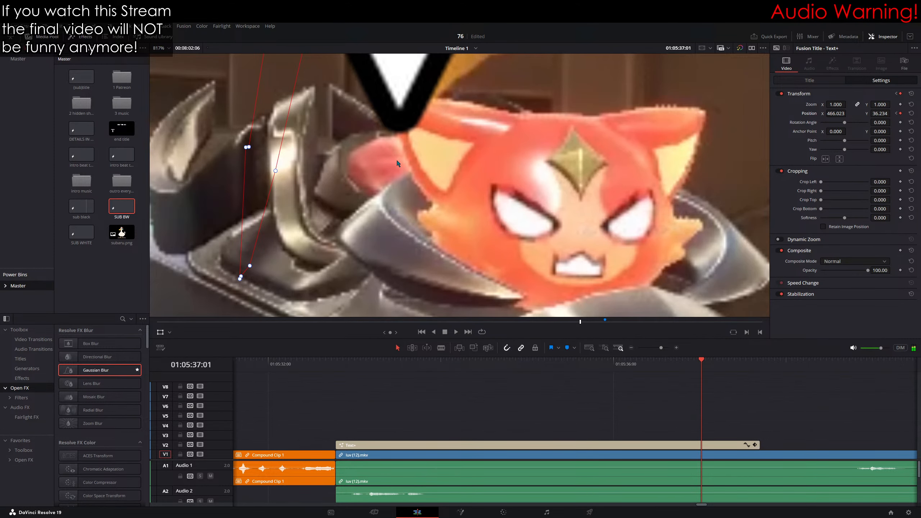
# Step: Shift the arrow sideways with the weapon, ending at X 437.744, Y 31.459 at 01:05:37:04
pyautogui.press('Right')
pyautogui.press('Right')
pyautogui.moveTo(389, 164)
pyautogui.mouseDown()
pyautogui.moveTo(367, 152)
pyautogui.moveTo(336, 183)
pyautogui.moveTo(378, 172)
pyautogui.mouseUp()
pyautogui.press('Right')
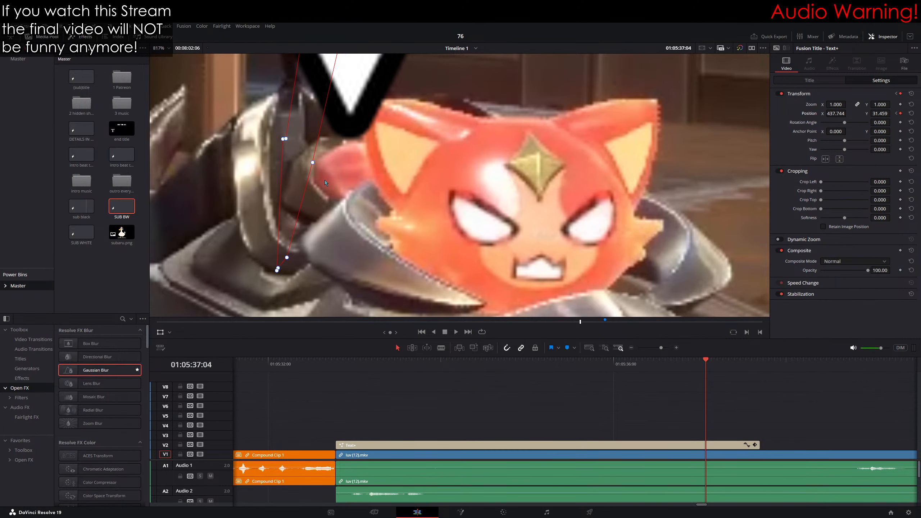
# Step: Keyframe the arrow's descent frame by frame, ending at X 437.966, Y -7.254 at 01:05:37:14
pyautogui.scroll(5, 325, 180)
pyautogui.scroll(-4, 437, 197)
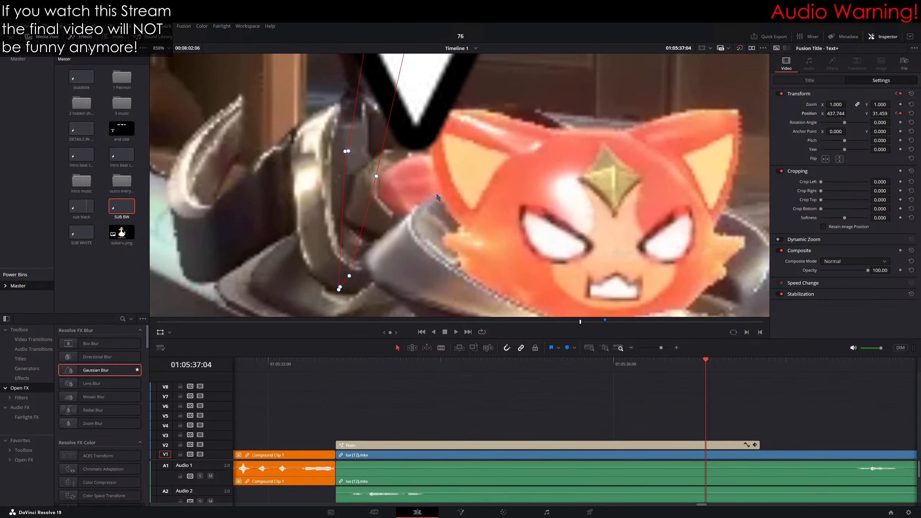
pyautogui.press('Right')
pyautogui.moveTo(430, 186); pyautogui.dragTo(424, 259)
pyautogui.press('Right')
pyautogui.press('Right')
pyautogui.press('Right')
pyautogui.press('Right')
pyautogui.press('Right')
pyautogui.press('Right')
pyautogui.press('Right')
pyautogui.press('Right')
pyautogui.press('Right')
pyautogui.press('Right')
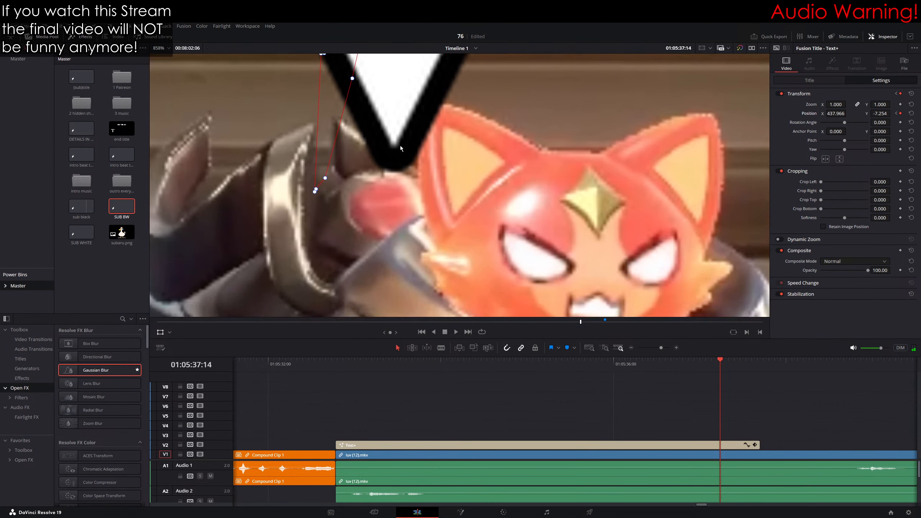
# Step: Track the arrow back up from 01:05:37:14 to 01:05:37:27, ending at X 448.925, Y 9.068
pyautogui.moveTo(401, 146); pyautogui.dragTo(408, 160)
pyautogui.press('Right')
pyautogui.moveTo(417, 204); pyautogui.dragTo(430, 180)
pyautogui.press('Right')
pyautogui.press('Right')
pyautogui.press('Right')
pyautogui.press('Right')
pyautogui.press('Right')
pyautogui.press('Right')
pyautogui.press('Right')
pyautogui.press('Right')
pyautogui.press('Right')
pyautogui.press('Right')
pyautogui.press('Right')
# Step: Check the arrow against the weapon, then keyframe its position to X 452.073, Y 10.001 by 01:05:37:32
pyautogui.scroll(-8, 431, 178)
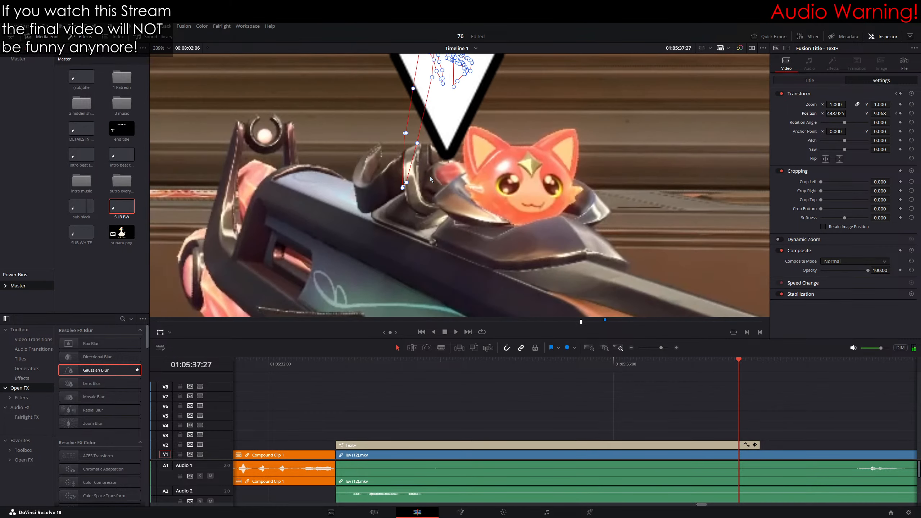
pyautogui.scroll(2, 431, 178)
pyautogui.scroll(6, 430, 178)
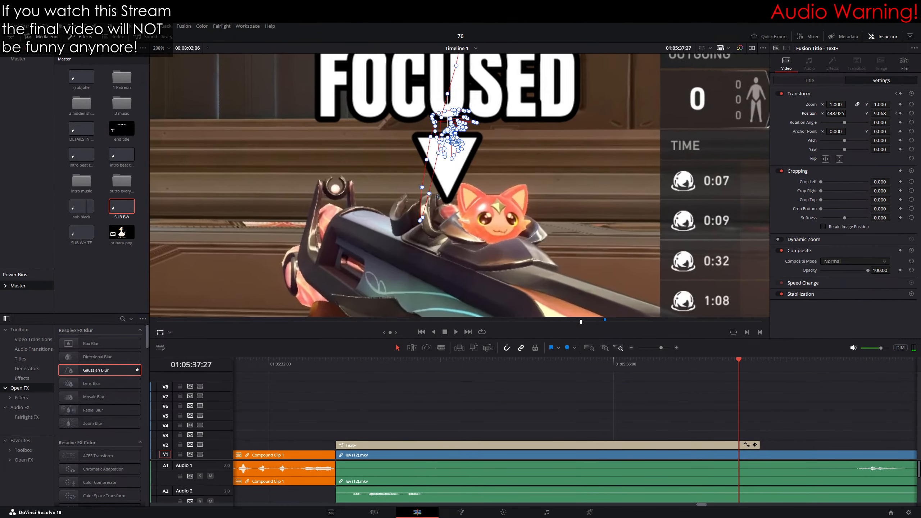
pyautogui.press('Right')
pyautogui.moveTo(421, 249); pyautogui.dragTo(412, 251)
pyautogui.press('Right')
pyautogui.press('Right')
pyautogui.press('Right')
pyautogui.press('Right')
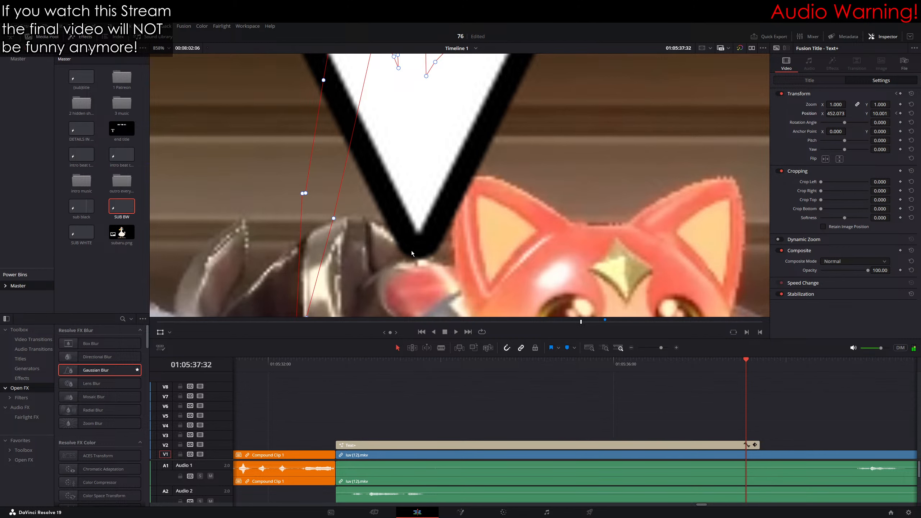
# Step: Lower the arrow slightly to Y 9.471 by 01:05:37:35, keeping X at 452.073
pyautogui.press('Right')
pyautogui.scroll(1, 458, 176)
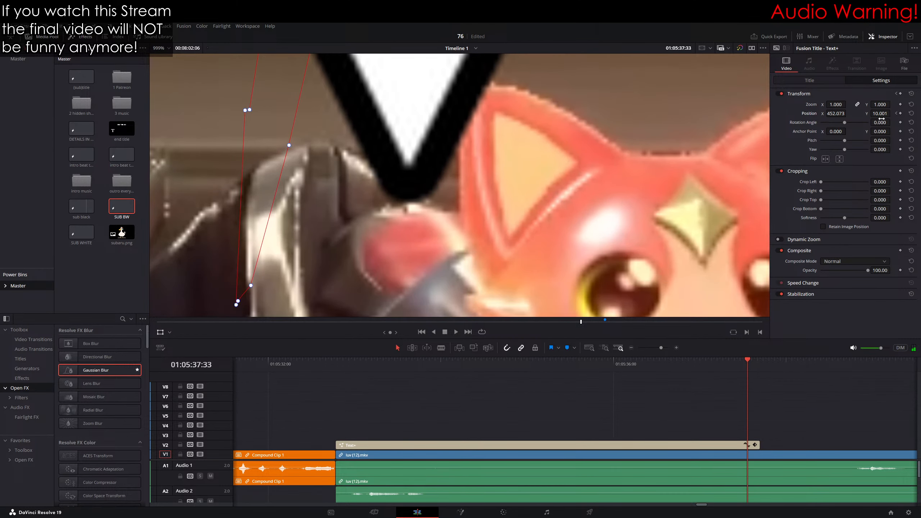
pyautogui.press('Right')
pyautogui.press('Right')
pyautogui.press('Right')
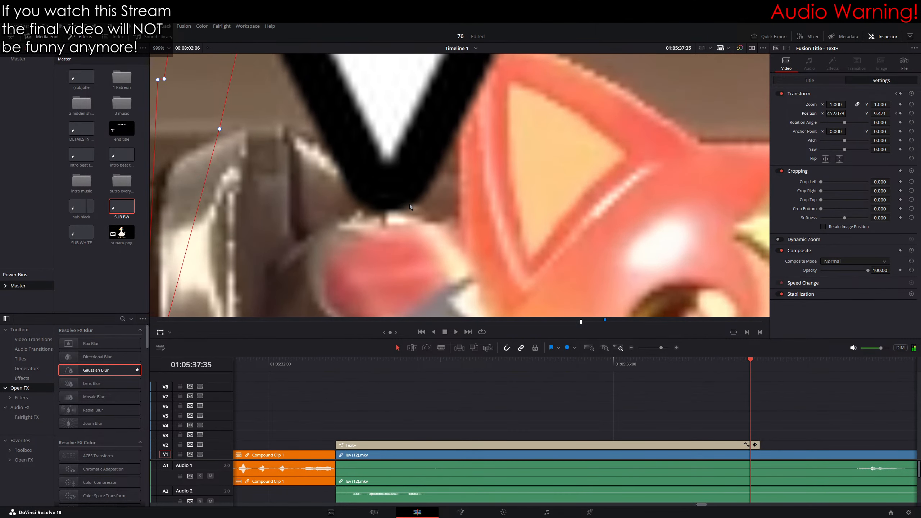
# Step: Finish the position keyframes at X 451.777, Y 7.175 by 01:05:37:41 and continue to the end of the subtitle
pyautogui.press('Right')
pyautogui.moveTo(414, 205); pyautogui.dragTo(421, 202)
pyautogui.press('Right')
pyautogui.press('Right')
pyautogui.press('Right')
pyautogui.press('Right')
pyautogui.press('Right')
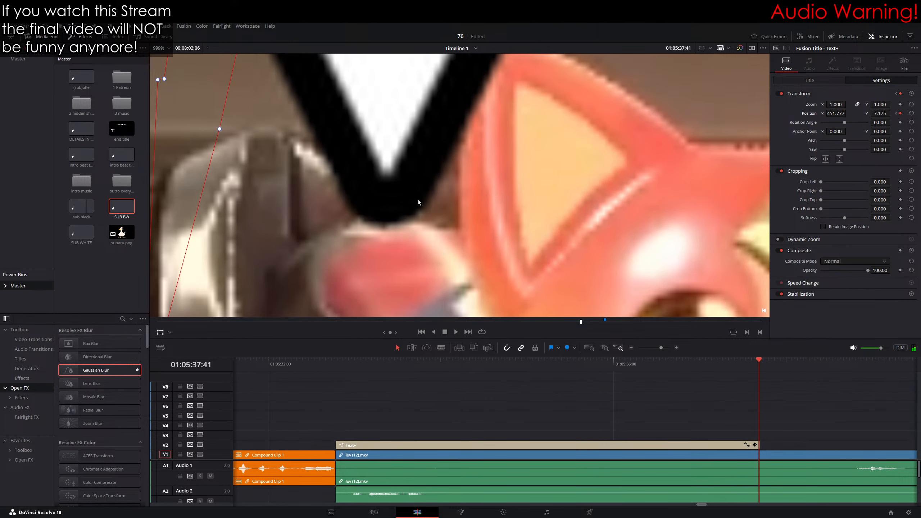
pyautogui.scroll(-10, 420, 200)
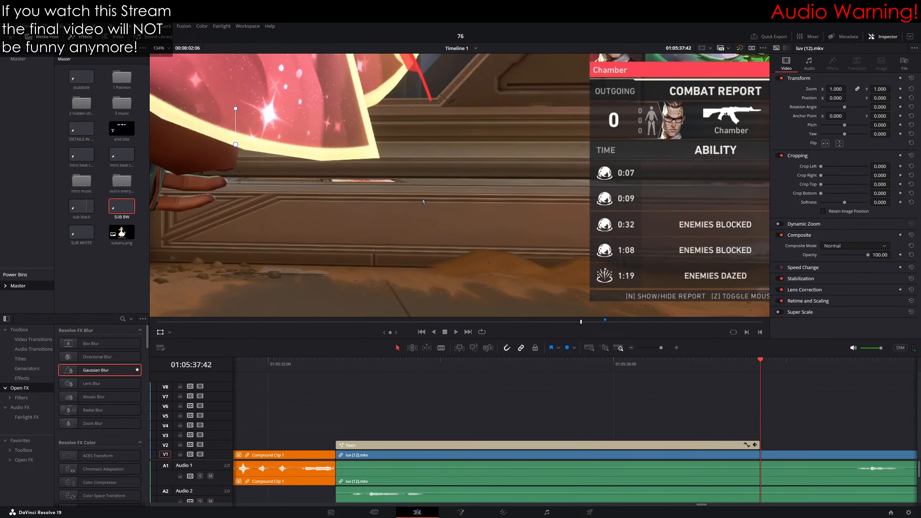
pyautogui.scroll(-5, 422, 202)
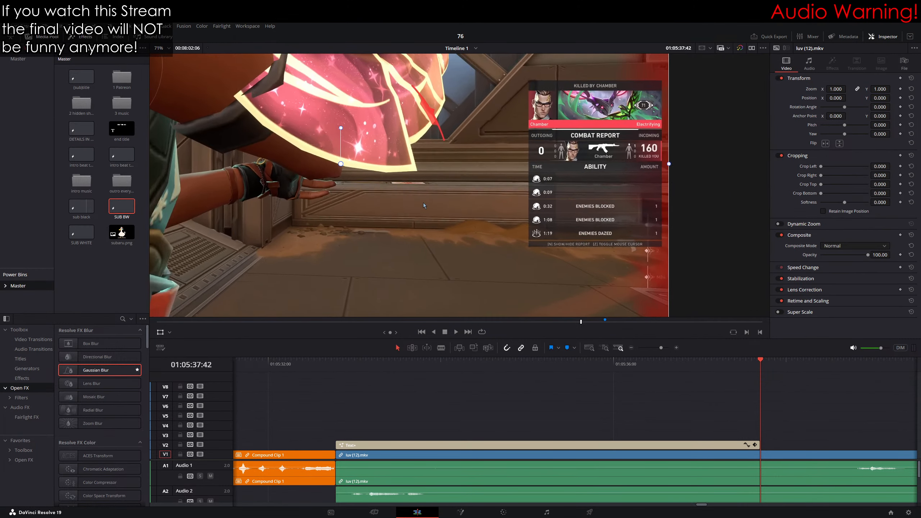
# Step: Split the FOCUSED label at 01:05:37:01 and change the second piece's word to GIVING, keeping its arrow
pyautogui.scroll(-3, 424, 205)
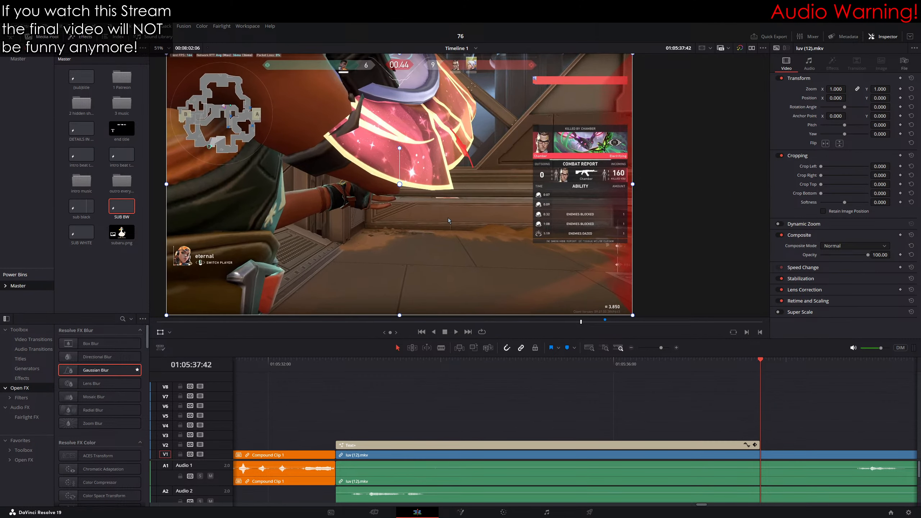
pyautogui.moveTo(699, 366)
pyautogui.mouseDown()
pyautogui.moveTo(687, 365)
pyautogui.moveTo(702, 365)
pyautogui.mouseUp()
pyautogui.hotkey('ctrl', 'b')
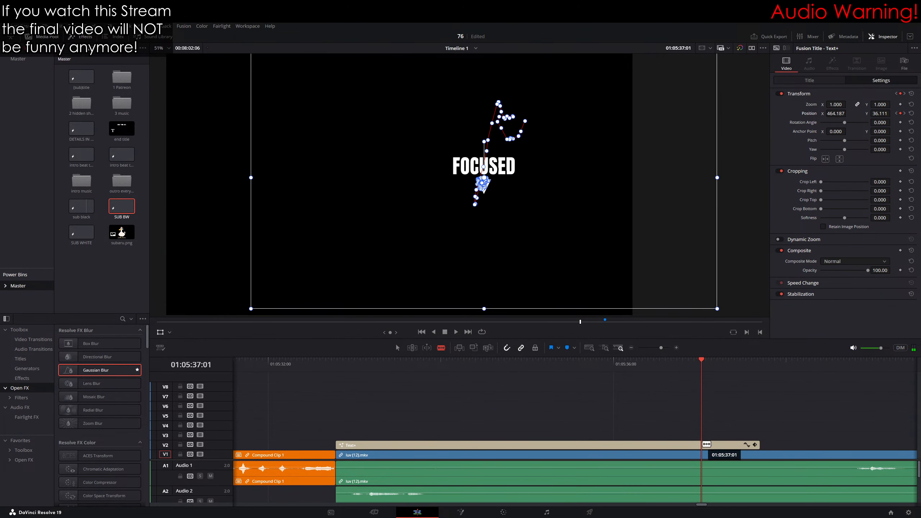
pyautogui.click(810, 80)
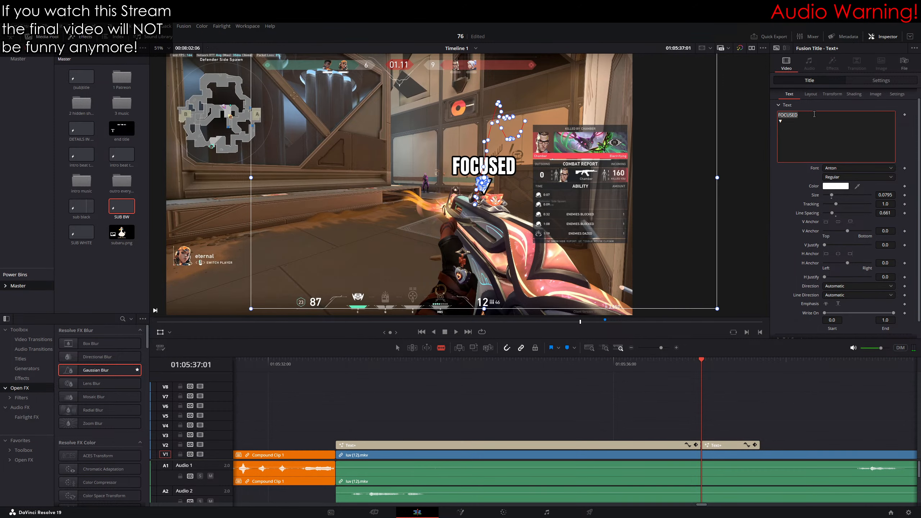
pyautogui.write('GIVING')
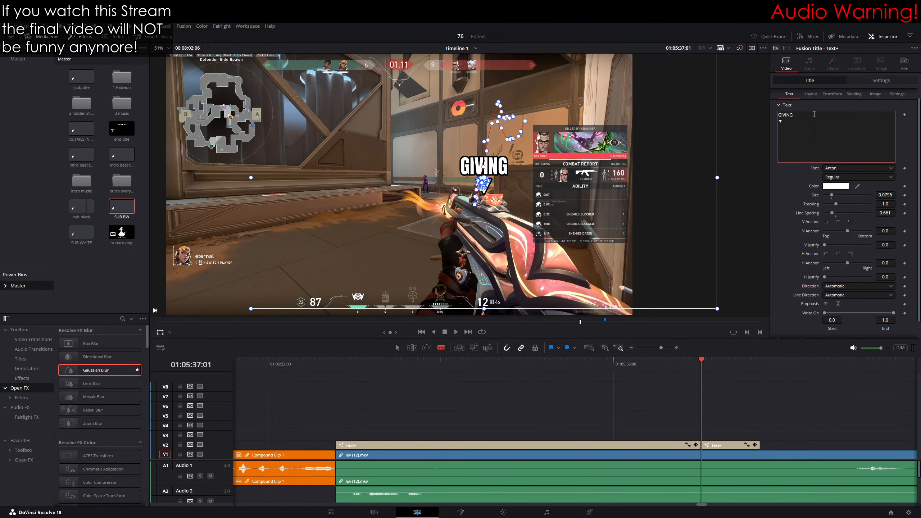
pyautogui.click(169, 333)
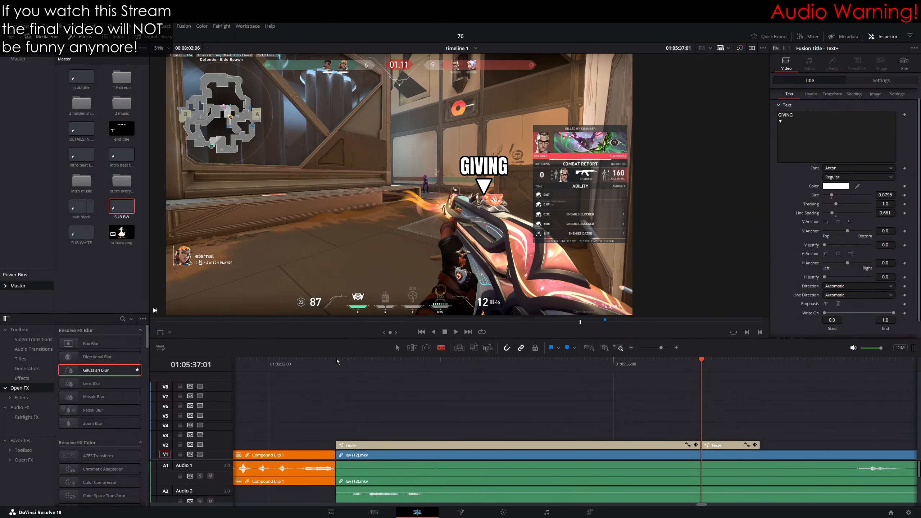
# Step: Play the labels back from the start of luv (12).mkv, then extend the second label's text to GIVING UP
pyautogui.click(337, 359)
pyautogui.click(348, 445)
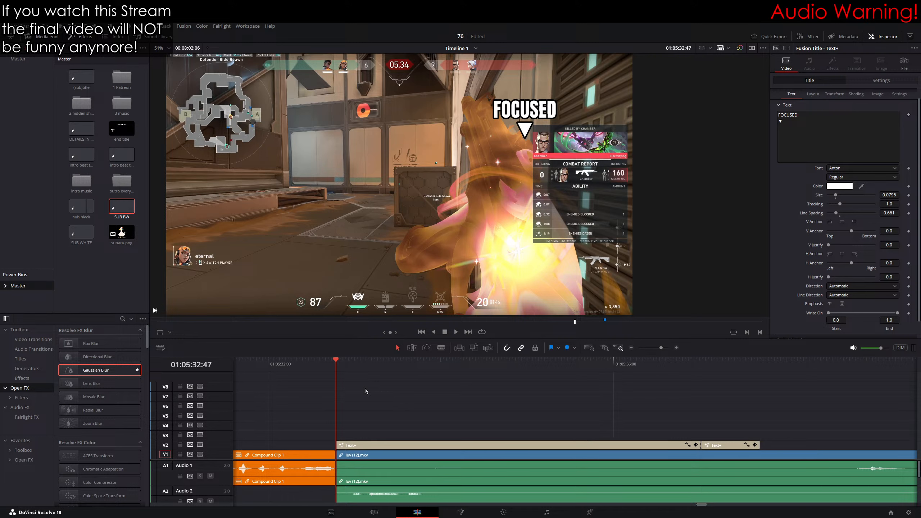
pyautogui.press('space')
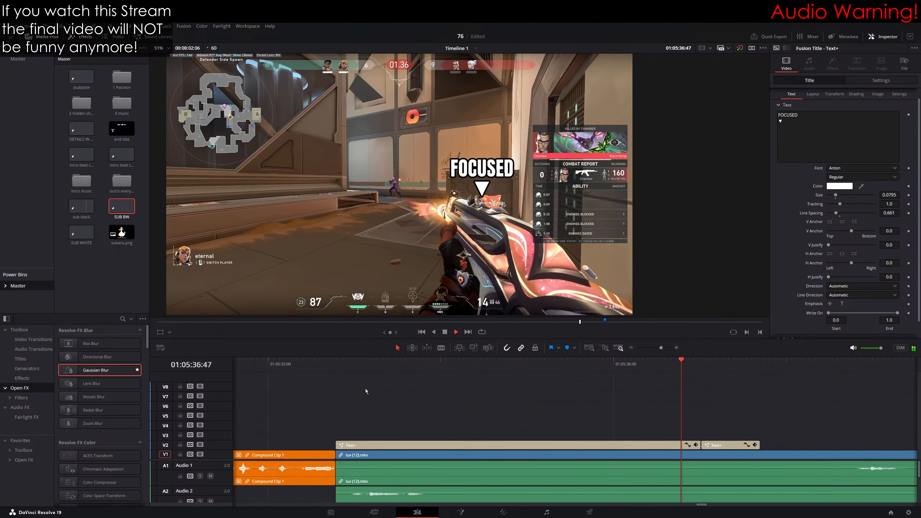
pyautogui.press('space')
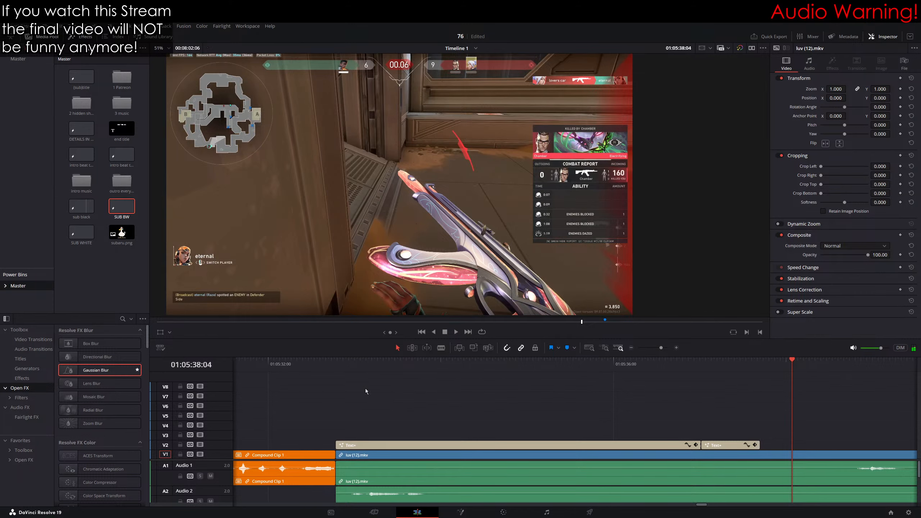
pyautogui.click(723, 362)
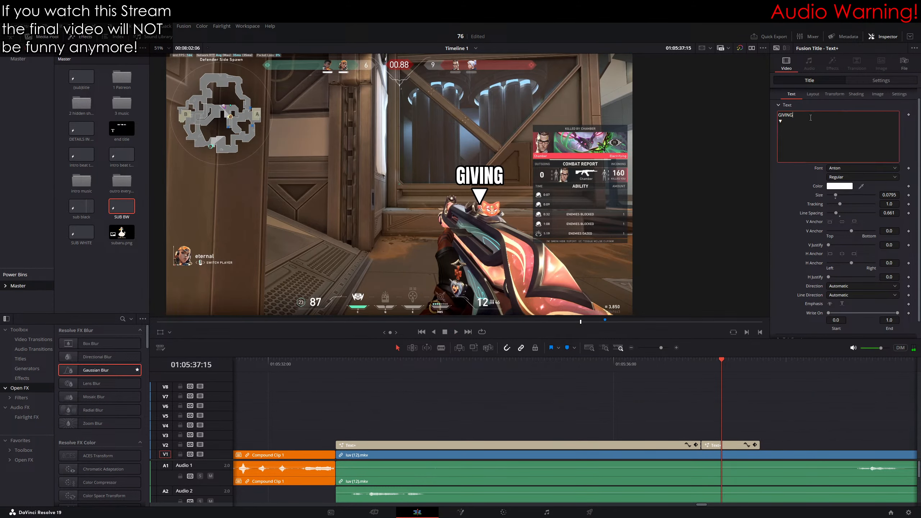
pyautogui.write('UP')
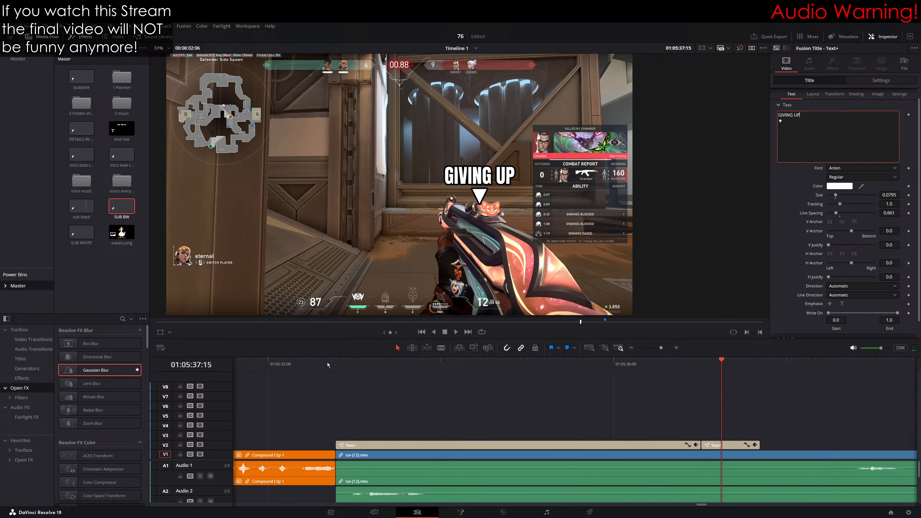
# Step: Review the FOCUSED and GIVING UP labels by playing from just before the clip's start
pyautogui.click(327, 362)
pyautogui.press('space')
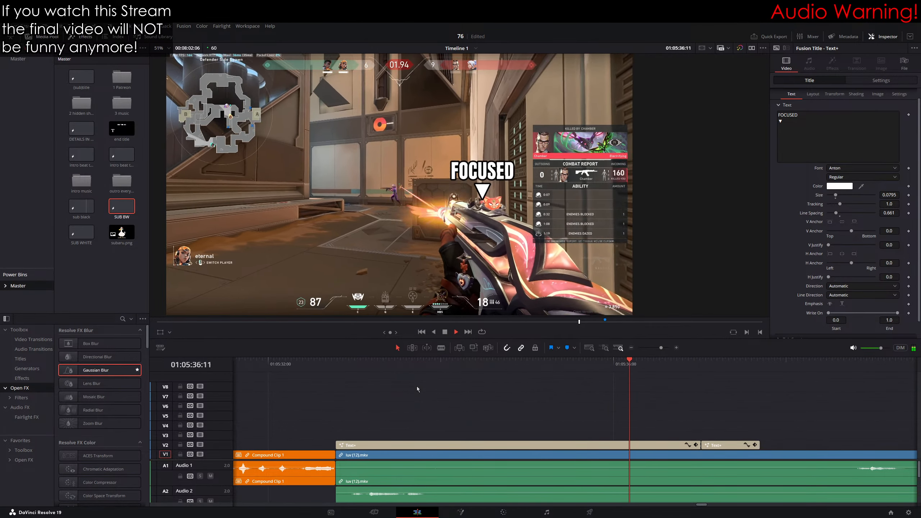
pyautogui.press('space')
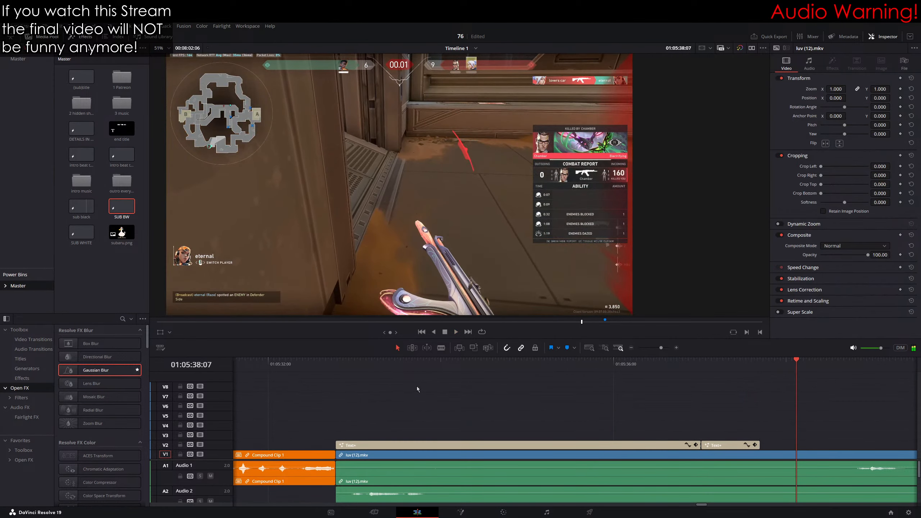
# Step: Add a SUB BW subtitle on track V3 at 01:05:36:05 and set its text to WHIFF
pyautogui.click(437, 362)
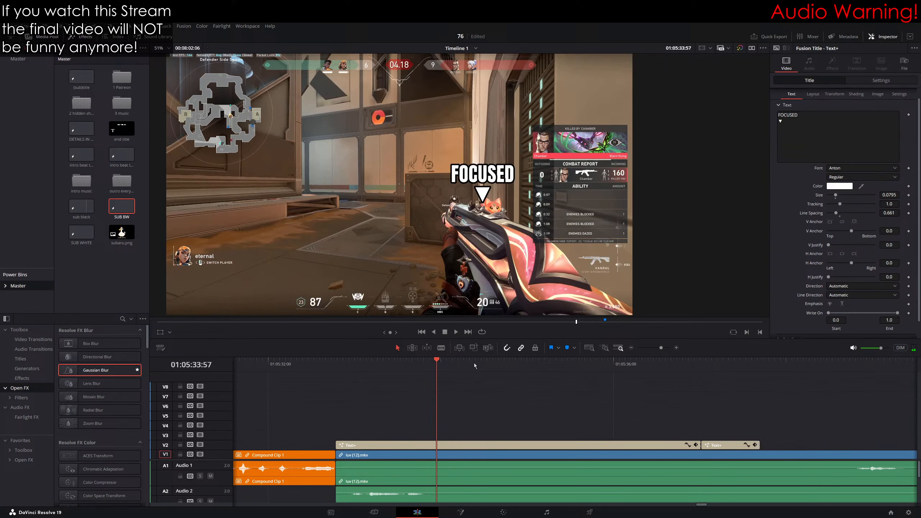
pyautogui.moveTo(486, 362); pyautogui.dragTo(623, 366)
pyautogui.moveTo(127, 209); pyautogui.dragTo(630, 437)
pyautogui.click(836, 129)
pyautogui.hotkey('ctrl', 'a')
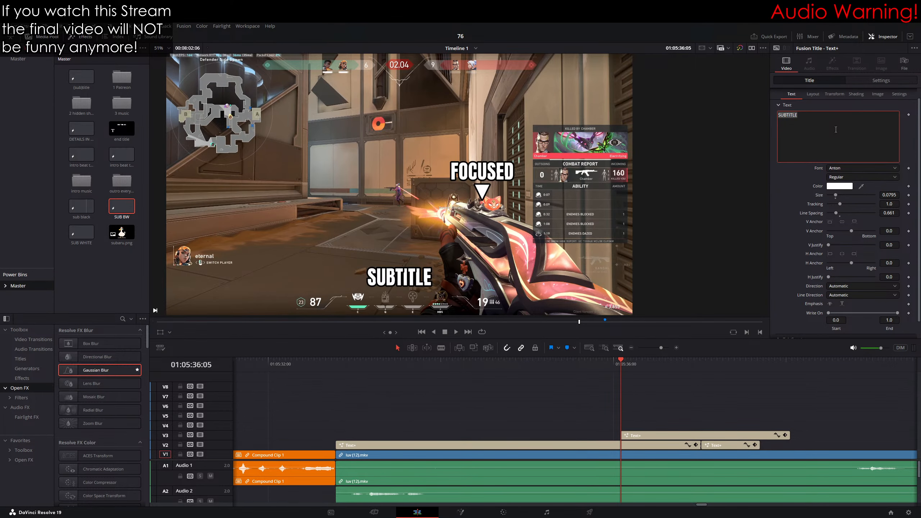
pyautogui.write('WHIFF')
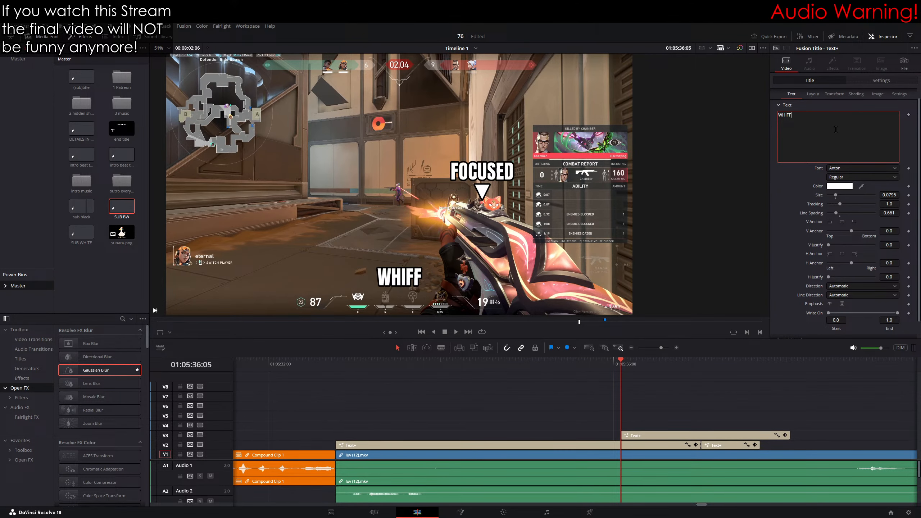
# Step: Scale the WHIFF subtitle down to 0.164 and try to keyframe its position along the bullet tracer from 01:05:36:05
pyautogui.click(245, 218)
pyautogui.moveTo(162, 146); pyautogui.dragTo(433, 197)
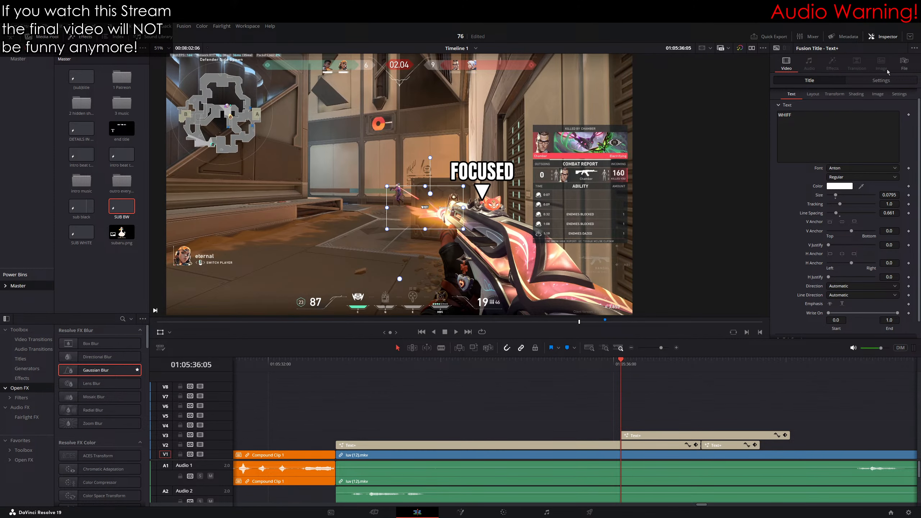
pyautogui.click(881, 80)
pyautogui.scroll(3, 480, 217)
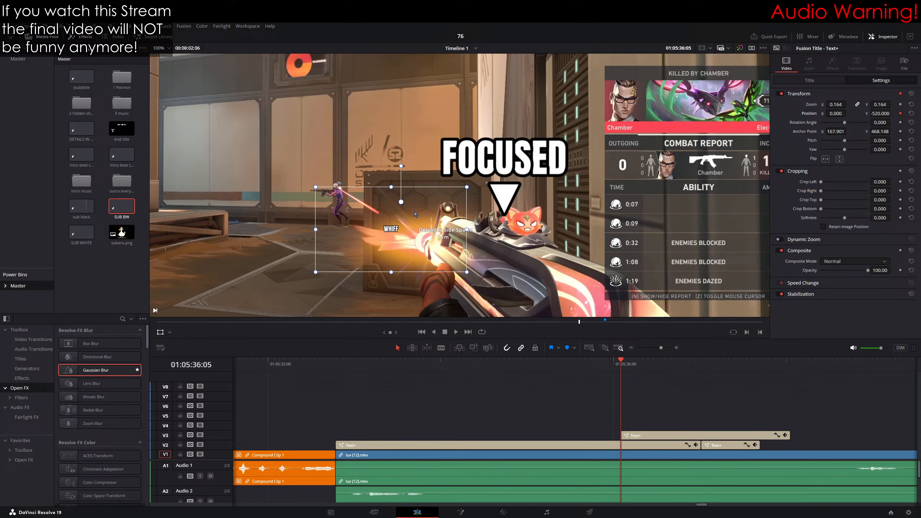
pyautogui.scroll(3, 415, 212)
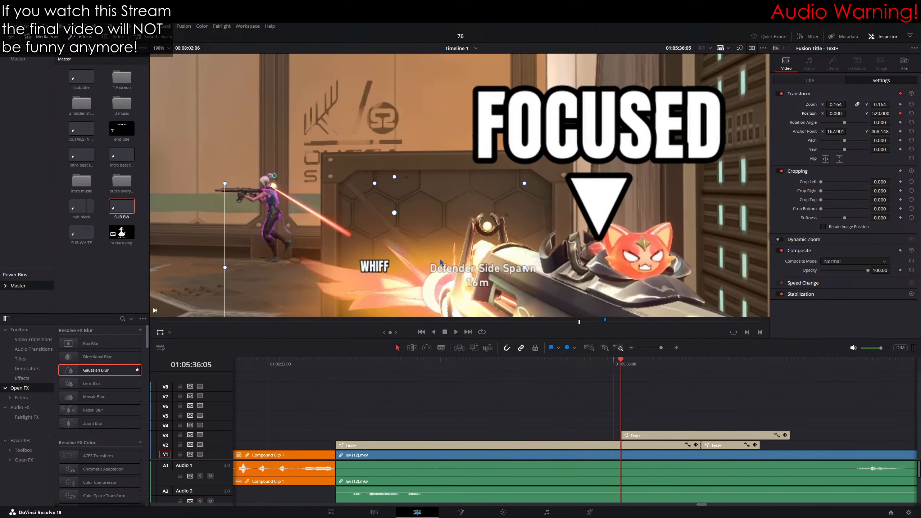
pyautogui.moveTo(440, 260); pyautogui.dragTo(452, 253)
pyautogui.moveTo(441, 270); pyautogui.dragTo(463, 201)
# Step: Compare the WHIFF subtitle's position with the bullet tracer on frames 01:05:36:05 and 01:05:36:06
pyautogui.press('Right')
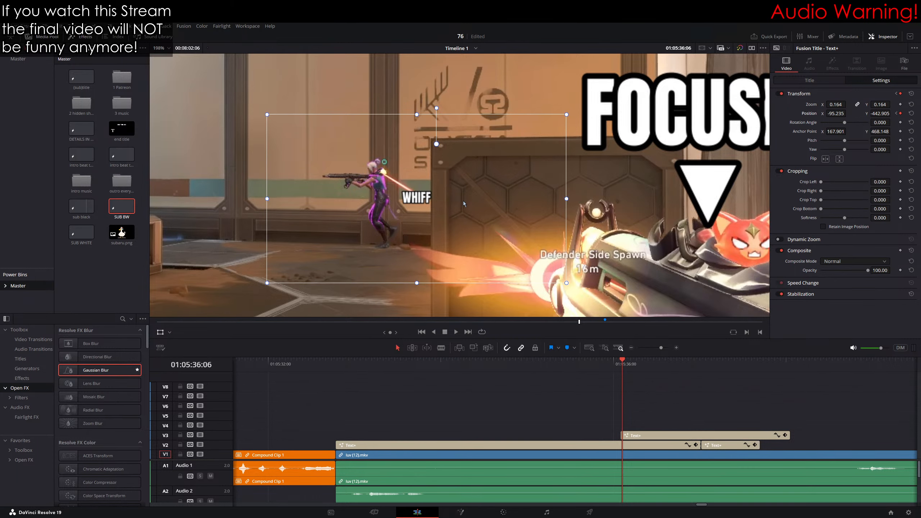
pyautogui.press('Left')
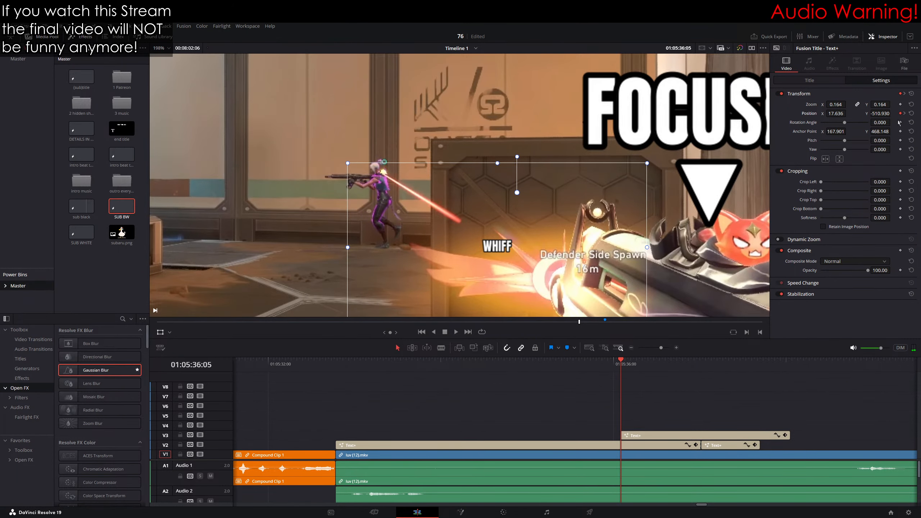
pyautogui.press('Right')
pyautogui.press('Left')
pyautogui.scroll(-2, 514, 243)
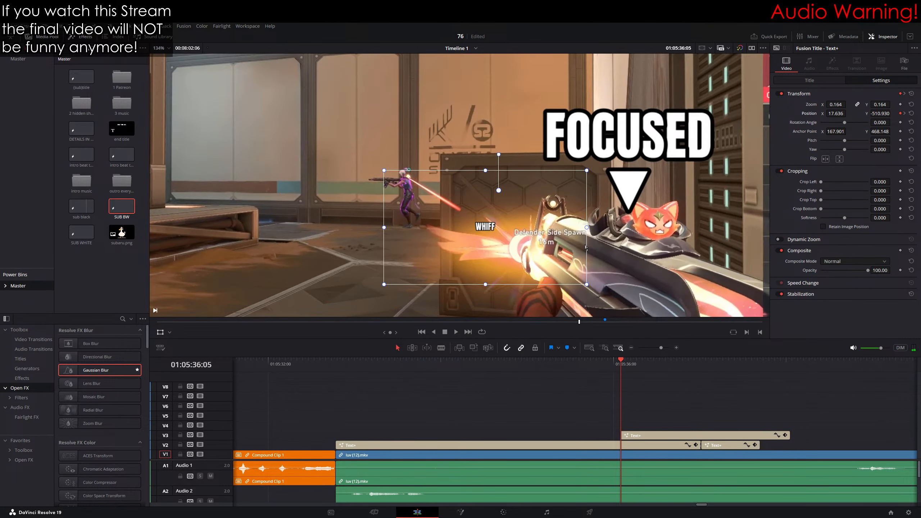
pyautogui.scroll(3, 514, 242)
pyautogui.press('Right')
pyautogui.press('Left')
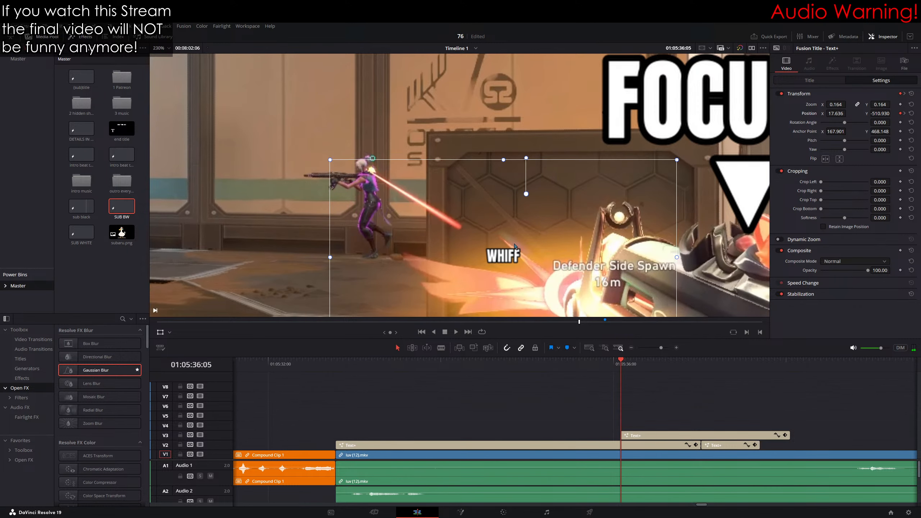
pyautogui.press('Right')
pyautogui.press('Left')
pyautogui.press('Right')
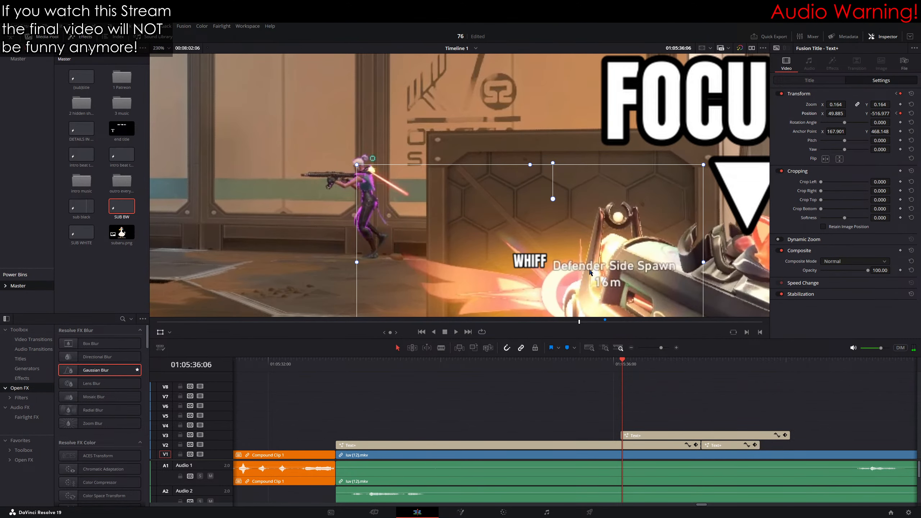
pyautogui.press('Left')
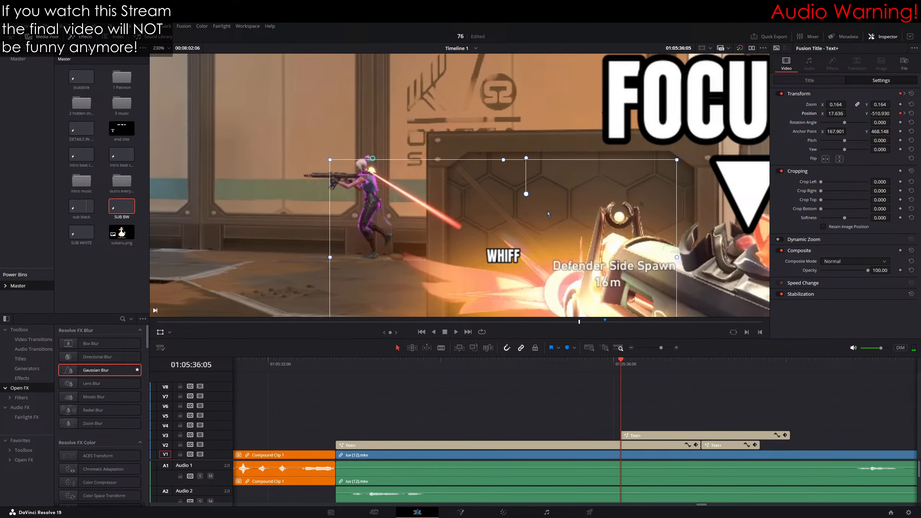
# Step: Reset the WHIFF subtitle's anchor point to X 0.000, Y 0.000
pyautogui.moveTo(527, 194); pyautogui.dragTo(568, 165)
pyautogui.doubleClick(805, 133)
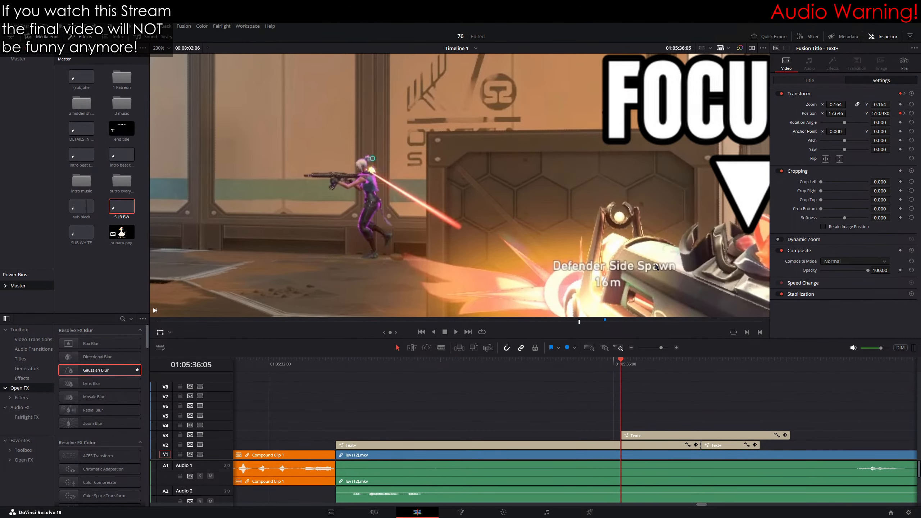
pyautogui.scroll(-5, 658, 265)
pyautogui.scroll(-2, 553, 273)
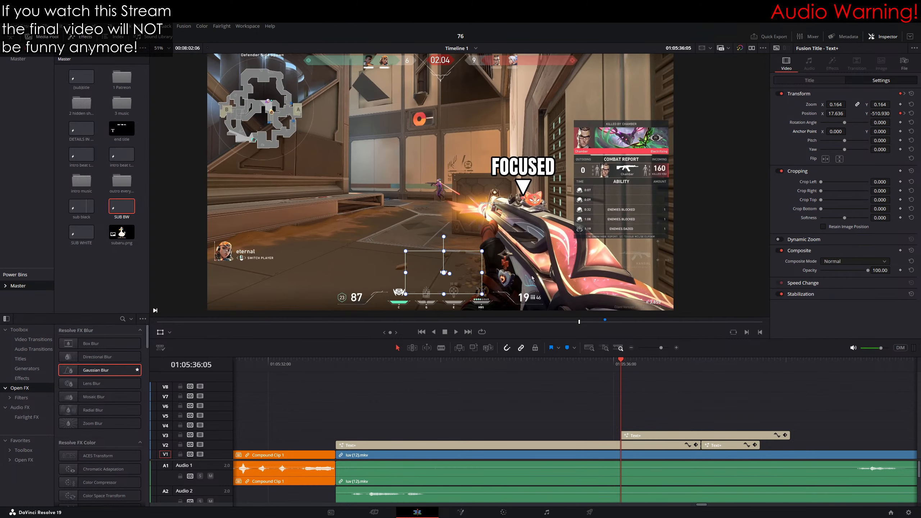
# Step: Keyframe WHIFF at X 211.216, Y -127.720 on 01:05:36:05 and X 41.462, Y -50.910 on 01:05:36:06
pyautogui.moveTo(512, 275); pyautogui.dragTo(549, 203)
pyautogui.press('Left')
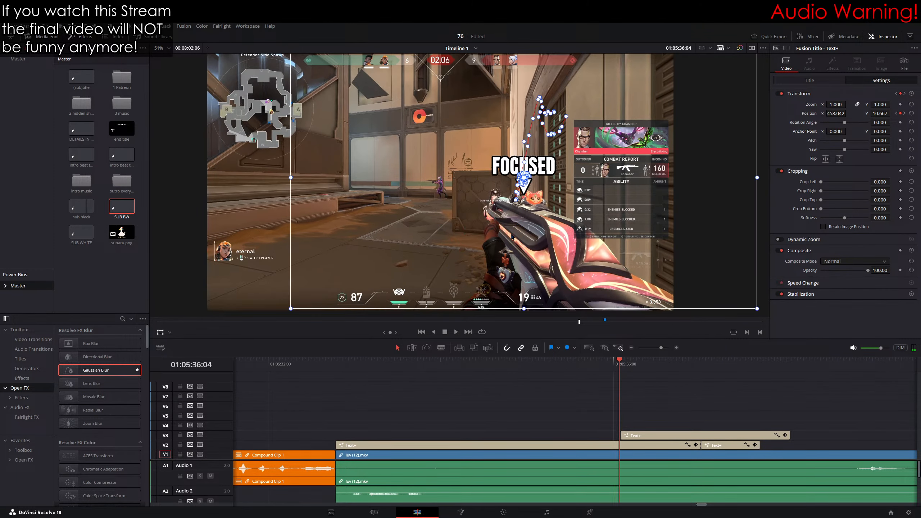
pyautogui.press('Right')
pyautogui.press('Right')
pyautogui.scroll(2, 484, 240)
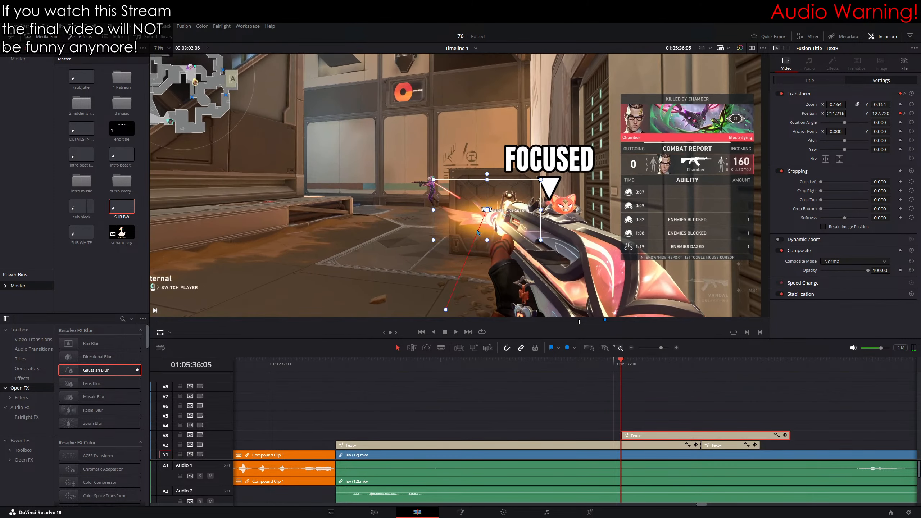
pyautogui.moveTo(459, 315); pyautogui.dragTo(457, 194)
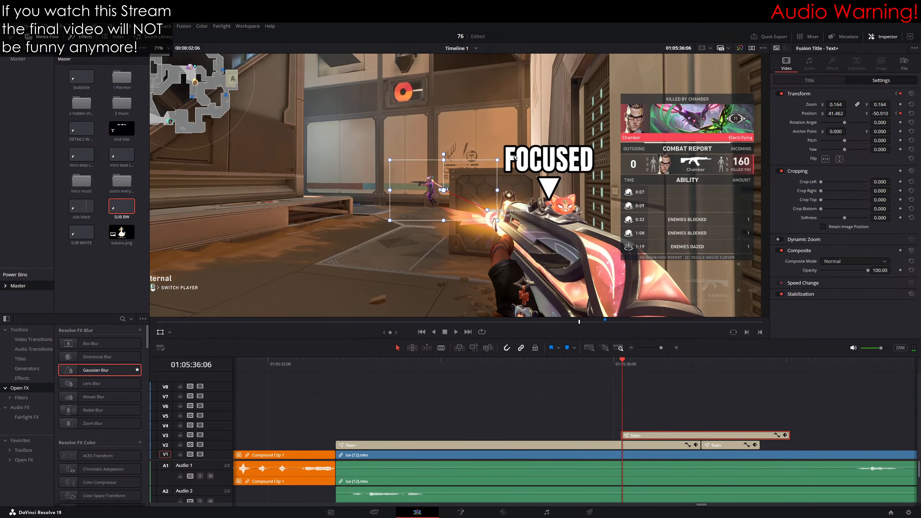
# Step: Track WHIFF along the shot beside the enemy's head, reaching X 2.175, Y -14.407 by 01:05:36:08
pyautogui.scroll(3, 455, 204)
pyautogui.scroll(4, 455, 203)
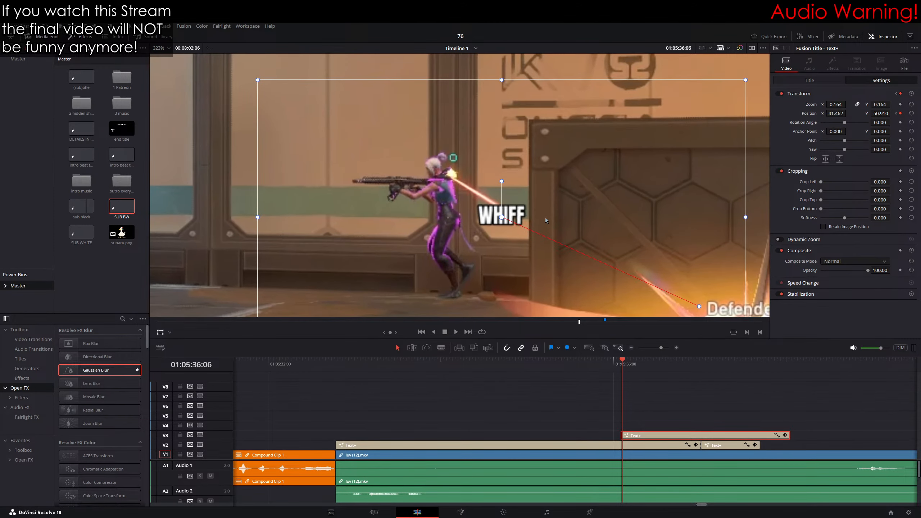
pyautogui.press('Right')
pyautogui.moveTo(580, 231); pyautogui.dragTo(541, 196)
pyautogui.press('Right')
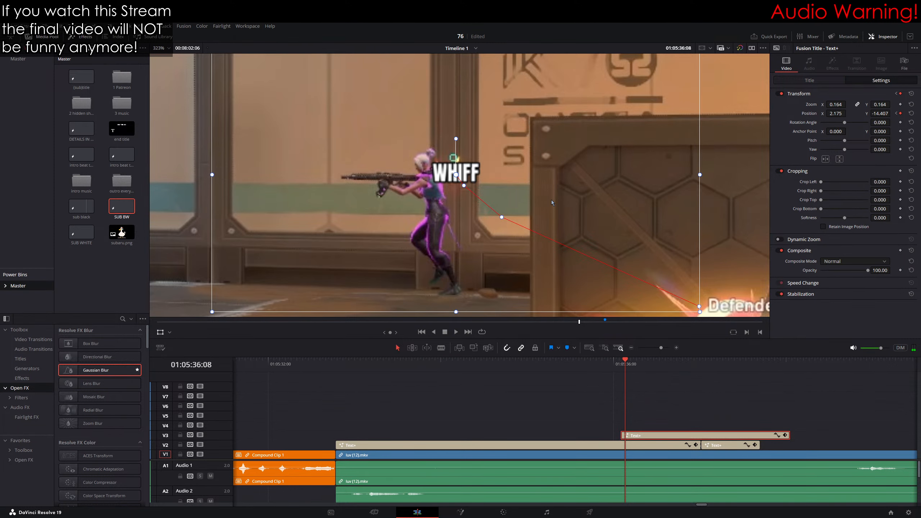
# Step: Move WHIFF out of frame at 01:05:36:09 with position Y 2662.593 and hold it there with a keyframe at 01:05:36:10
pyautogui.press('Right')
pyautogui.scroll(-1, 535, 208)
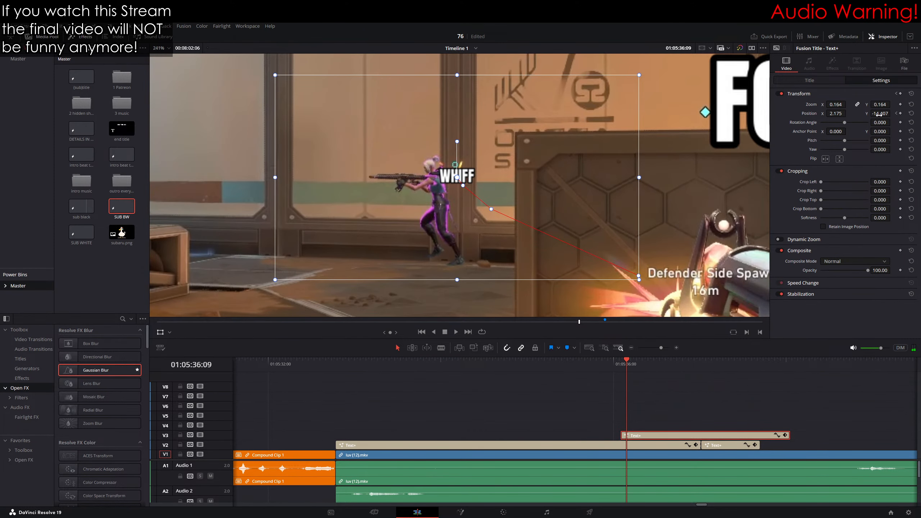
pyautogui.moveTo(879, 115); pyautogui.dragTo(915, 115)
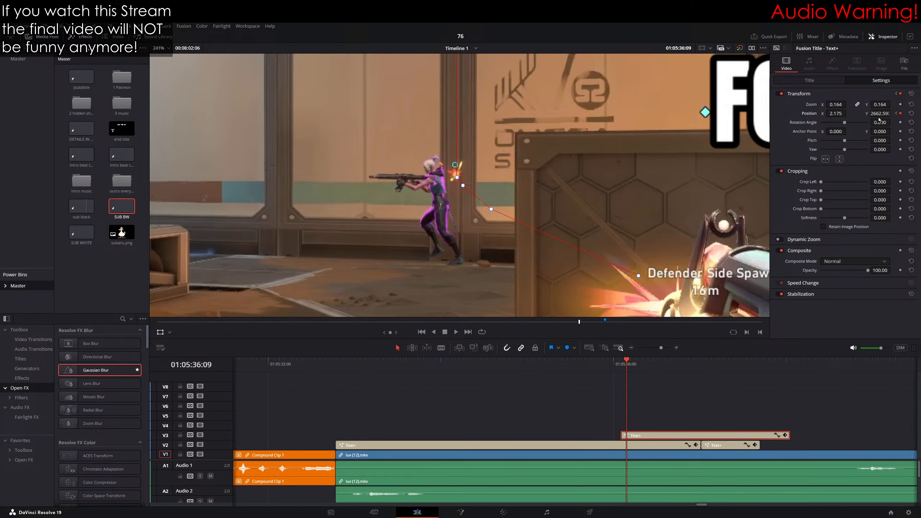
pyautogui.press('Right')
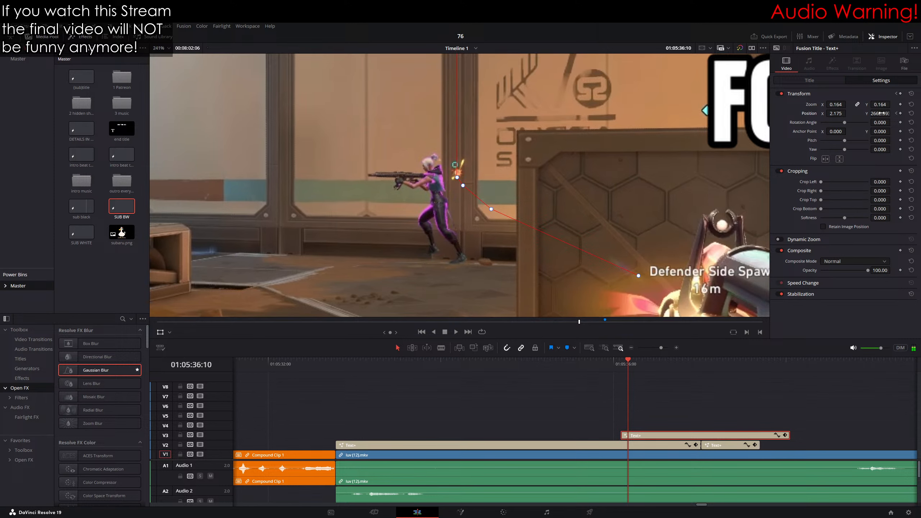
pyautogui.press('Right')
pyautogui.press('Left')
pyautogui.click(901, 114)
pyautogui.press('Right')
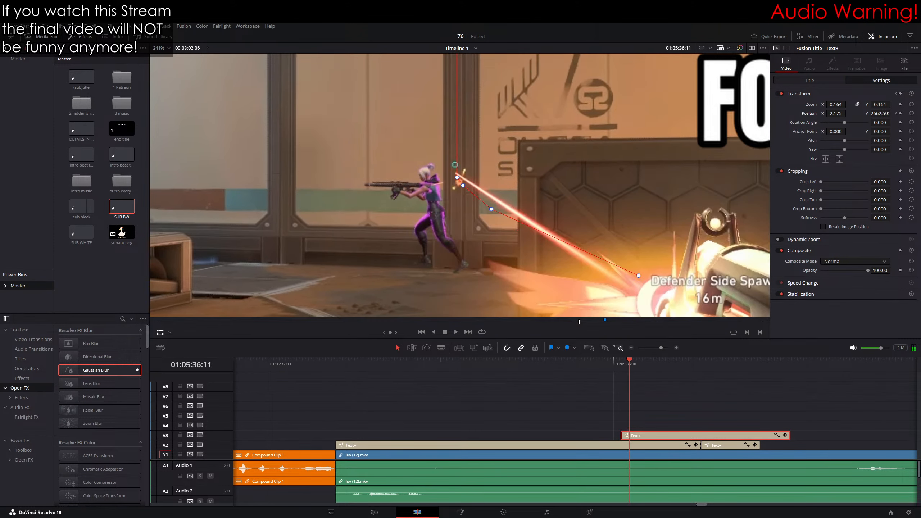
# Step: Keyframe WHIFF for the next shot at X 185.407, Y -135.440 on 01:05:36:11, reaching X 10.052, Y -6.929 by 01:05:36:14
pyautogui.moveTo(892, 114); pyautogui.dragTo(890, 110)
pyautogui.moveTo(646, 171); pyautogui.dragTo(677, 214)
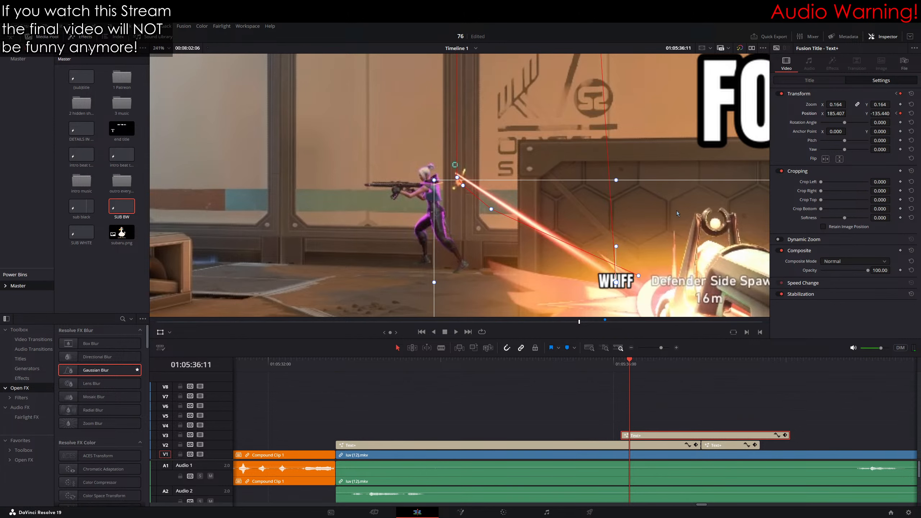
pyautogui.press('Right')
pyautogui.press('Right')
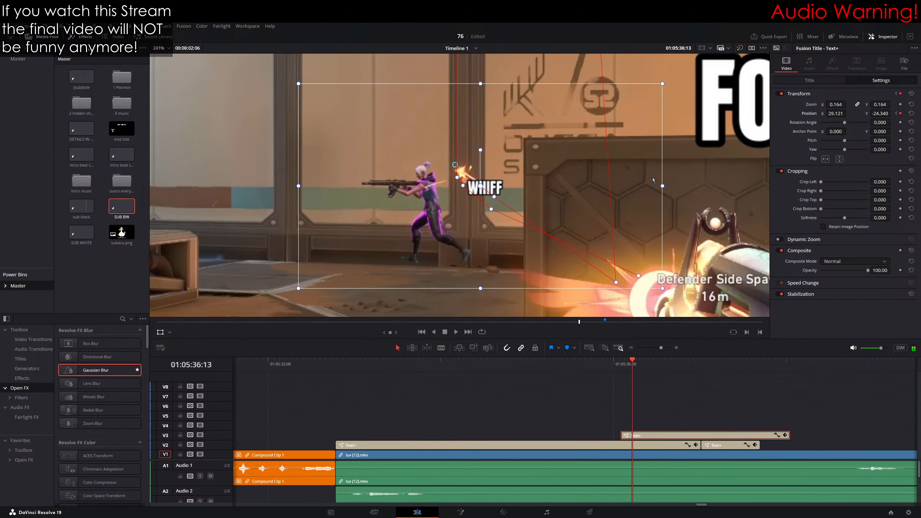
pyautogui.press('Right')
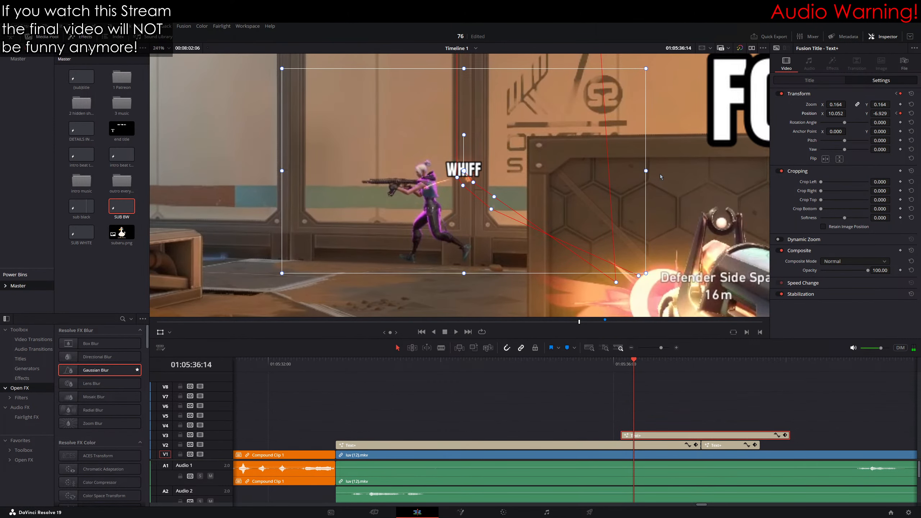
# Step: Move WHIFF out of frame at 01:05:36:15 with position Y about 1734 and hold it there
pyautogui.press('Right')
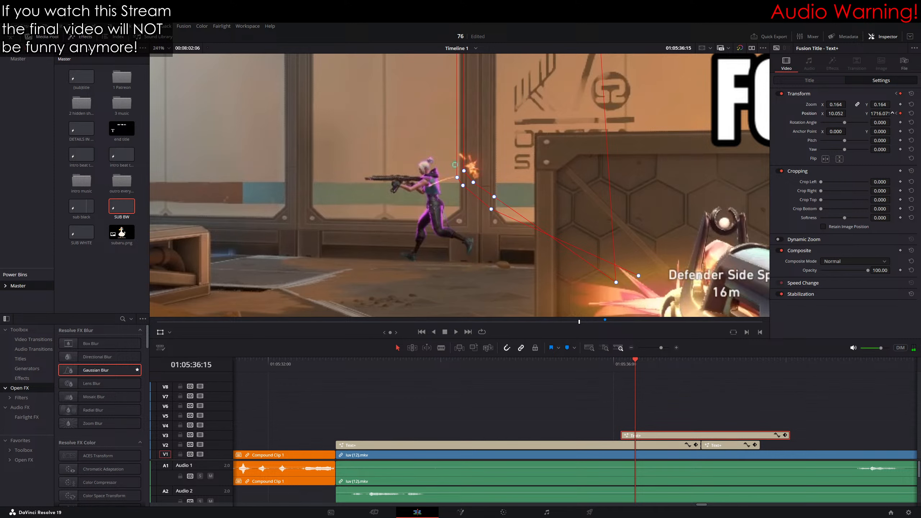
pyautogui.press('Right')
pyautogui.press('Right')
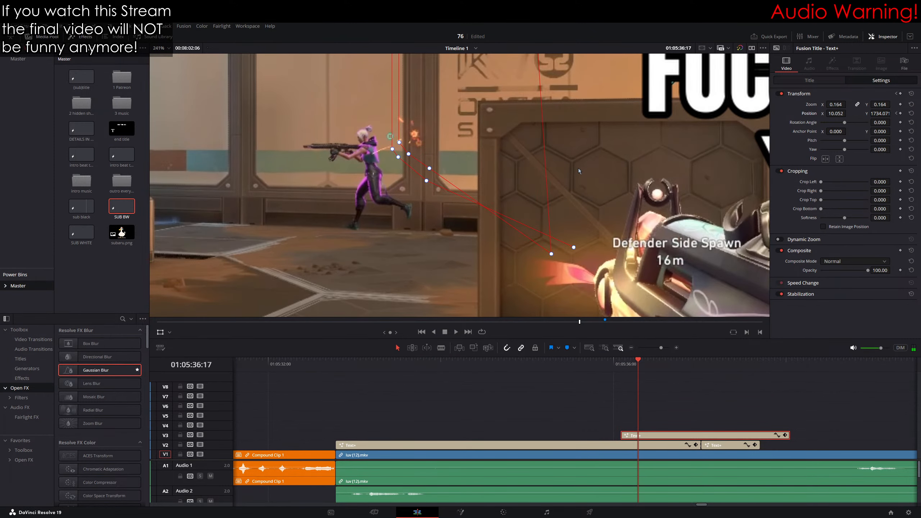
# Step: Bring WHIFF back at the gun muzzle for the shot after 01:05:36:26 and track it along the tracer to X 50.263
pyautogui.press('Right')
pyautogui.press('Right')
pyautogui.press('Right')
pyautogui.press('Right')
pyautogui.press('Right')
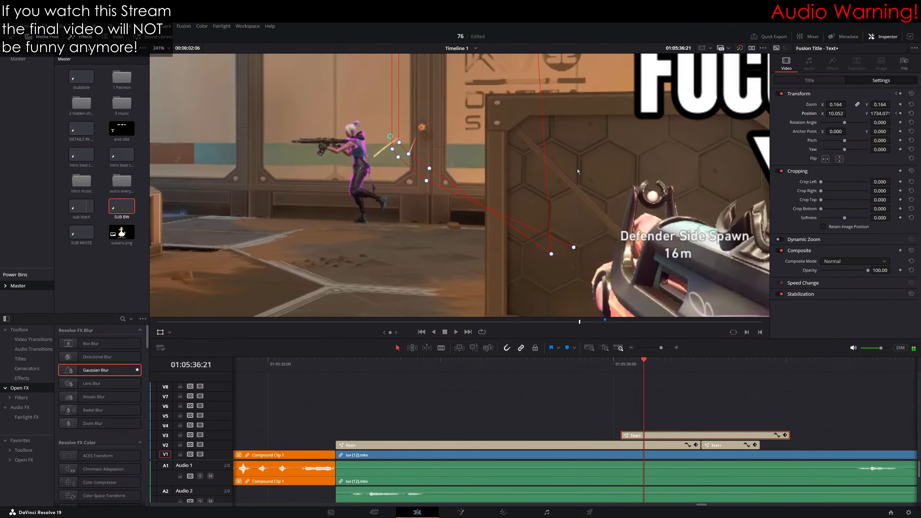
pyautogui.press('Right')
pyautogui.press('Right')
pyautogui.press('Right')
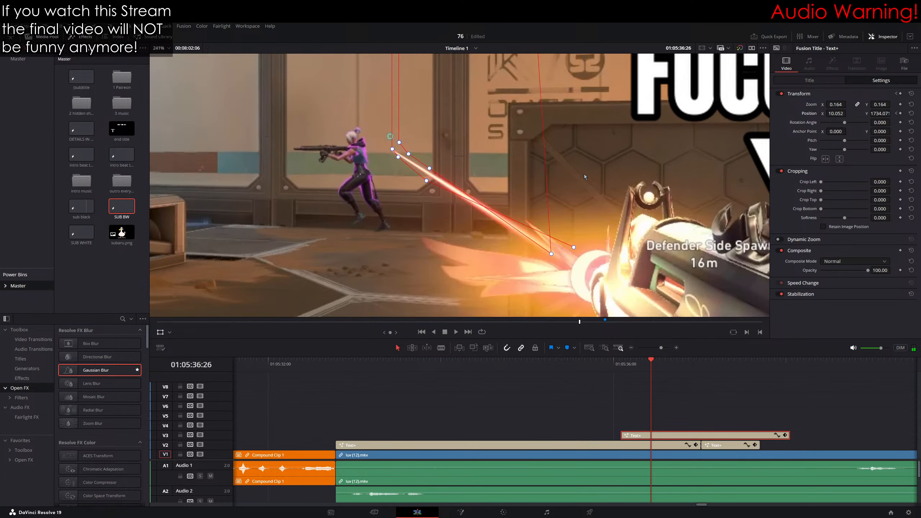
pyautogui.press('Right')
pyautogui.moveTo(885, 114); pyautogui.dragTo(881, 115)
pyautogui.moveTo(537, 306); pyautogui.dragTo(573, 150)
pyautogui.press('Right')
pyautogui.press('Right')
pyautogui.press('Right')
pyautogui.press('Right')
# Step: Move WHIFF out of frame with position Y about 1877 and hold it there until the shot at 01:05:36:33
pyautogui.moveTo(884, 114); pyautogui.dragTo(892, 113)
pyautogui.press('Right')
pyautogui.press('Right')
pyautogui.press('Right')
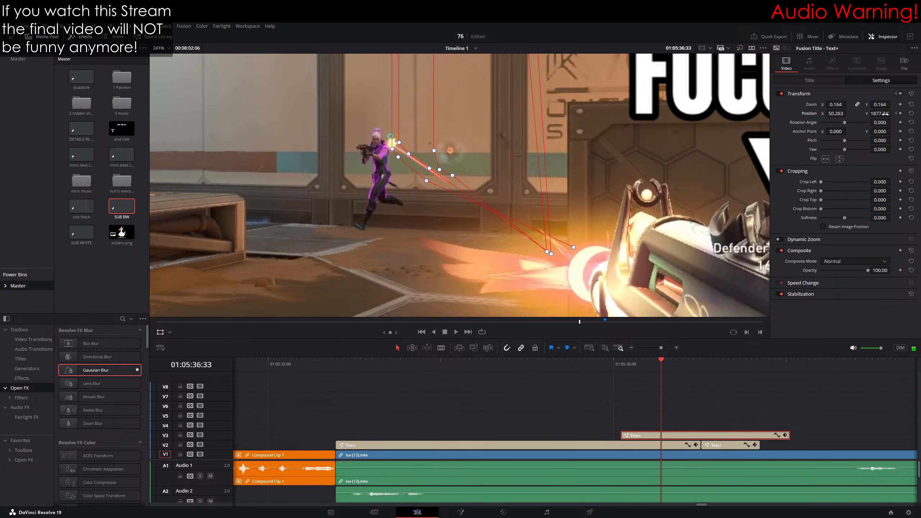
# Step: Track WHIFF along the shot from 01:05:36:33 through X 21.659, Y -29.727 at 01:05:36:34 to X 10.881, Y -6.926 at 01:05:36:35
pyautogui.moveTo(892, 114); pyautogui.dragTo(874, 114)
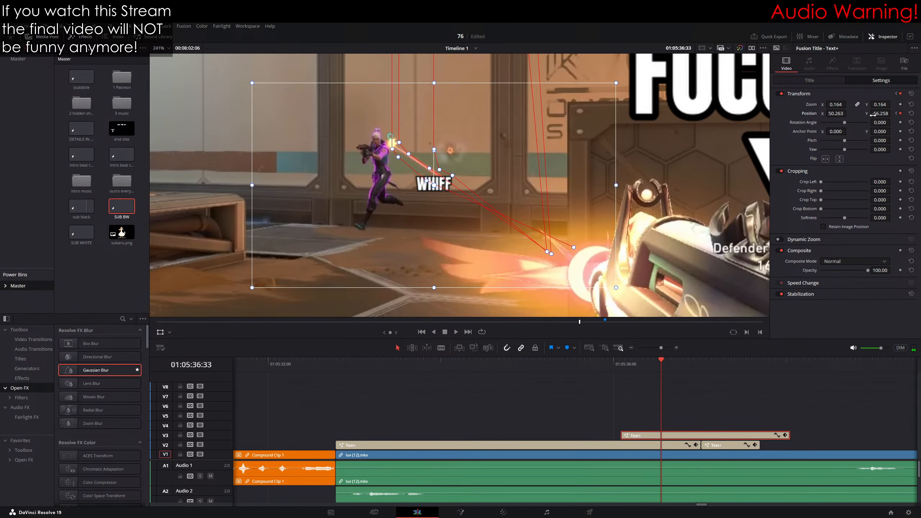
pyautogui.moveTo(638, 203); pyautogui.dragTo(618, 177)
pyautogui.press('Right')
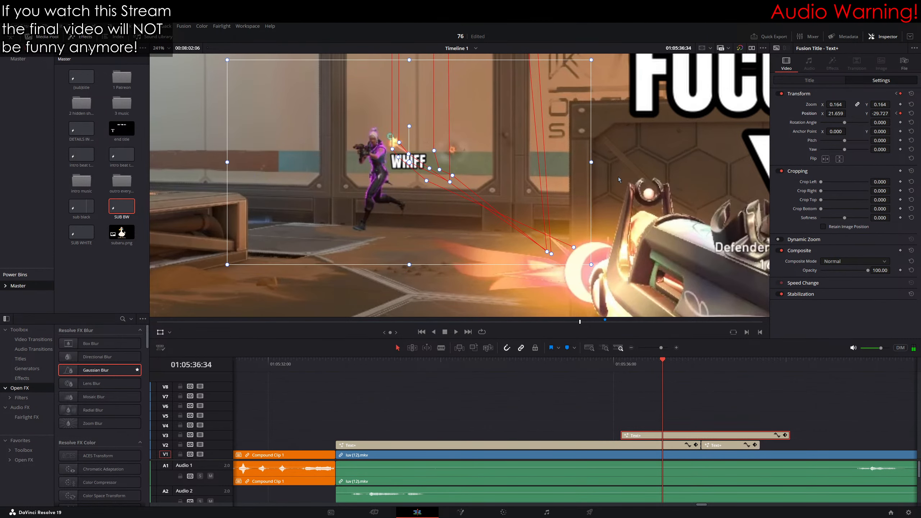
pyautogui.press('Right')
pyautogui.moveTo(659, 201); pyautogui.dragTo(661, 181)
pyautogui.press('Right')
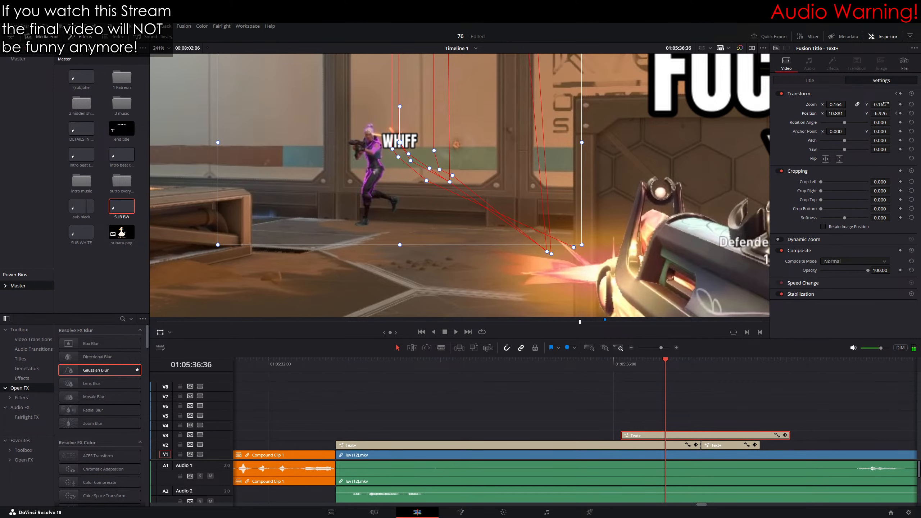
# Step: Move WHIFF out of frame at 01:05:36:36 with position Y about 2431 and hold it there until 01:05:36:39
pyautogui.moveTo(880, 113); pyautogui.dragTo(892, 114)
pyautogui.press('Right')
pyautogui.press('Right')
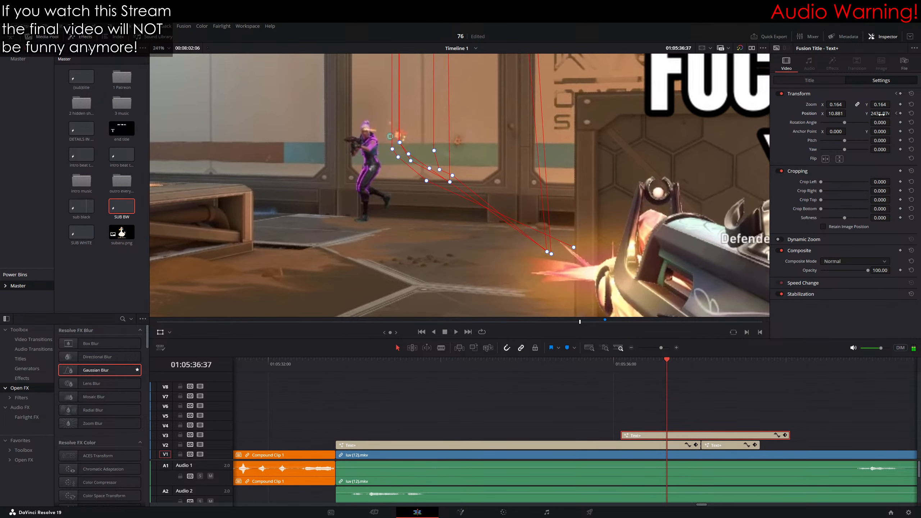
pyautogui.press('Right')
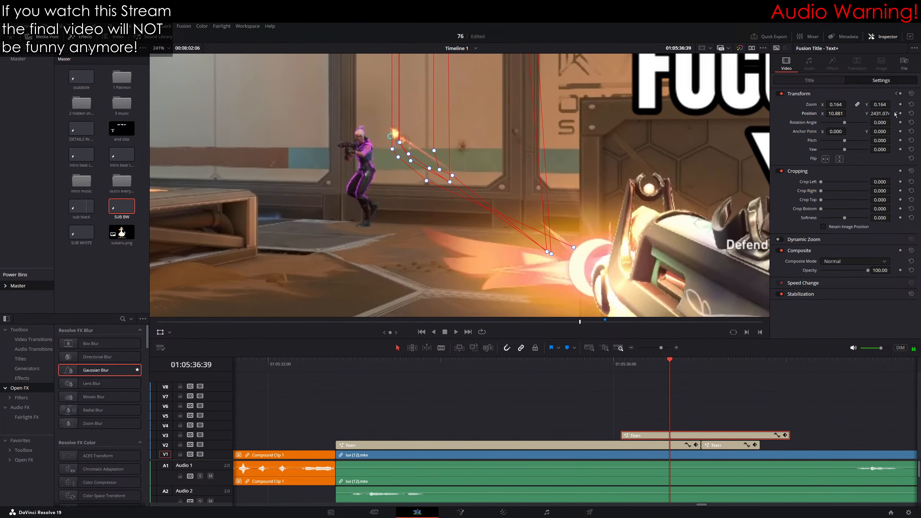
# Step: Keyframe WHIFF at X 77.209, Y -47.909 on 01:05:36:39 and track it to X 26.167 beside the enemy's head
pyautogui.moveTo(881, 114); pyautogui.dragTo(825, 114)
pyautogui.moveTo(401, 106); pyautogui.dragTo(458, 177)
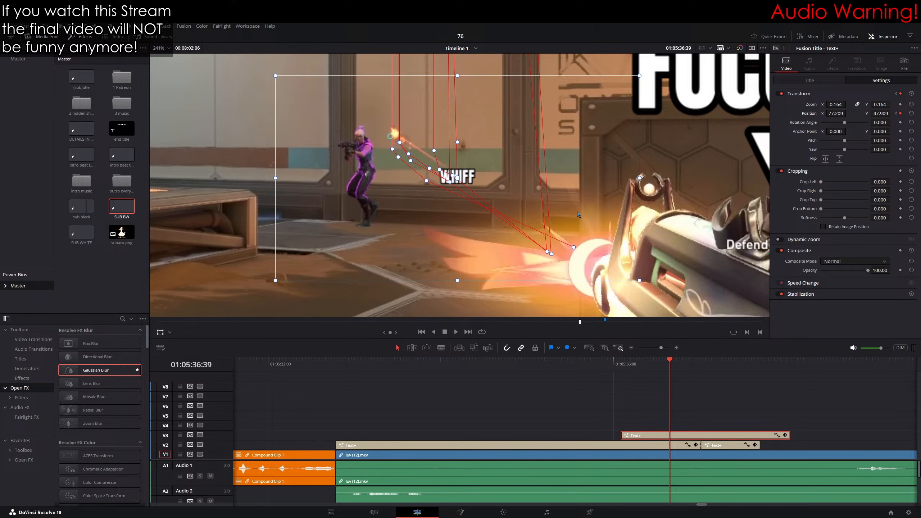
pyautogui.scroll(3, 653, 232)
pyautogui.moveTo(655, 231); pyautogui.dragTo(635, 180)
pyautogui.press('Right')
pyautogui.press('Right')
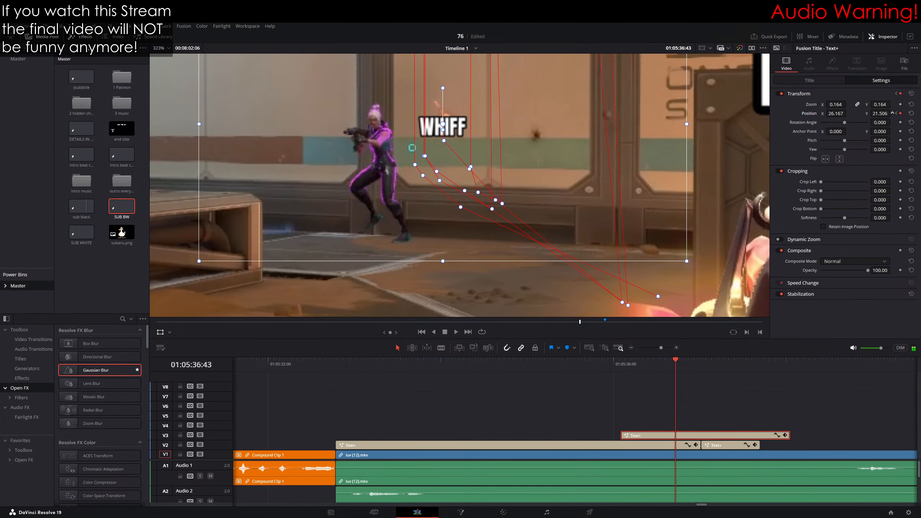
# Step: Move WHIFF out of frame at 01:05:36:43 with position Y 2512.506 and hold it there until 01:05:36:45
pyautogui.moveTo(878, 113); pyautogui.dragTo(893, 114)
pyautogui.scroll(-4, 613, 144)
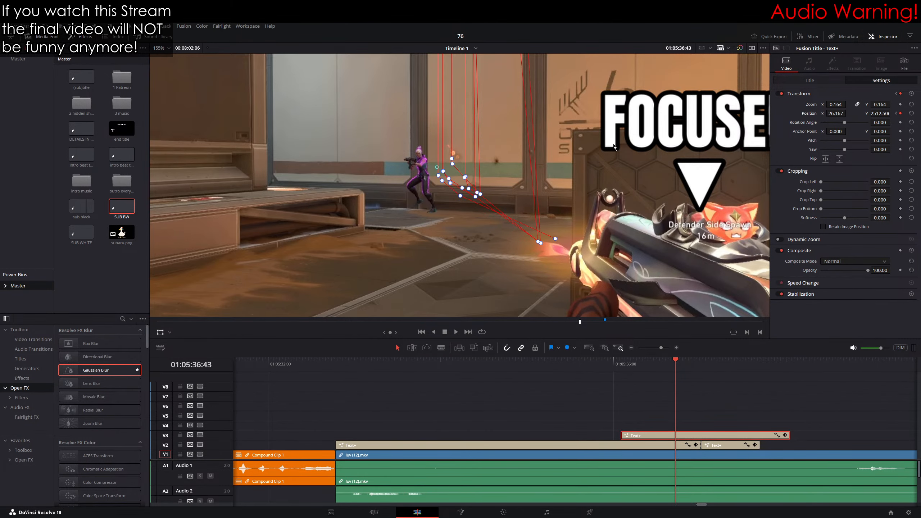
pyautogui.scroll(2, 613, 145)
pyautogui.press('Right')
pyautogui.press('Right')
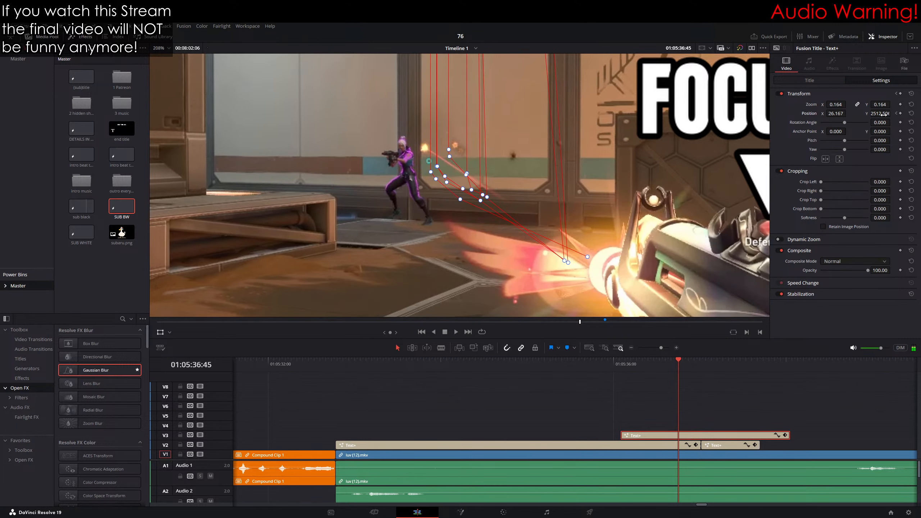
# Step: Bring WHIFF back into frame at 01:05:36:45 and track it along the shot to X 10.331
pyautogui.moveTo(883, 114); pyautogui.dragTo(877, 114)
pyautogui.moveTo(666, 172); pyautogui.dragTo(613, 177)
pyautogui.press('Right')
pyautogui.press('Right')
pyautogui.press('Right')
pyautogui.press('Right')
# Step: Move WHIFF out of frame at 01:05:36:49 with position Y about 2501 and hold it with a keyframe at 01:05:36:50
pyautogui.moveTo(882, 114); pyautogui.dragTo(892, 113)
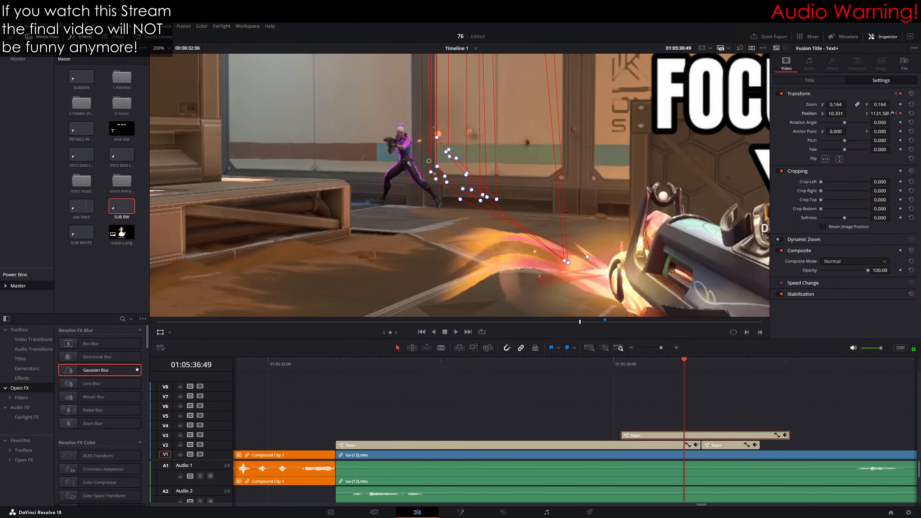
pyautogui.press('Right')
pyautogui.press('Left')
pyautogui.press('Right')
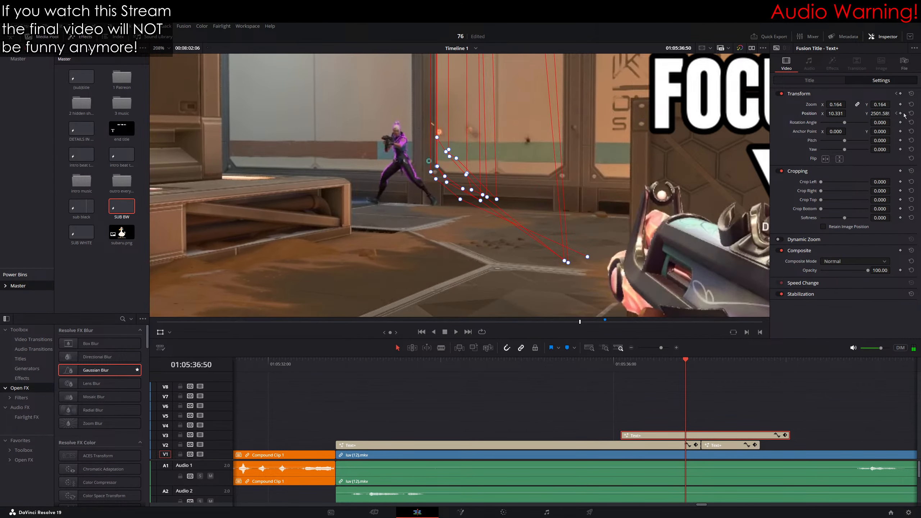
pyautogui.press('Right')
# Step: Bring WHIFF back at the muzzle on 01:05:36:51 and track the shot to X 36.245, Y 39.223 by 01:05:36:54
pyautogui.moveTo(881, 113); pyautogui.dragTo(863, 114)
pyautogui.moveTo(539, 303); pyautogui.dragTo(560, 144)
pyautogui.press('Right')
pyautogui.press('Right')
pyautogui.press('Right')
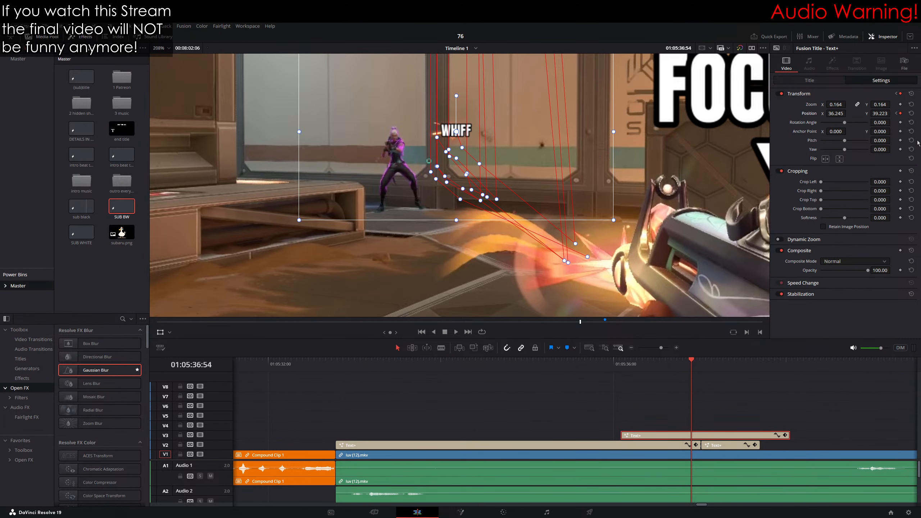
pyautogui.press('Right')
# Step: Move WHIFF out of frame at 01:05:36:55 with position Y about 1540 and hold it with a keyframe at 01:05:36:56
pyautogui.moveTo(882, 113); pyautogui.dragTo(892, 114)
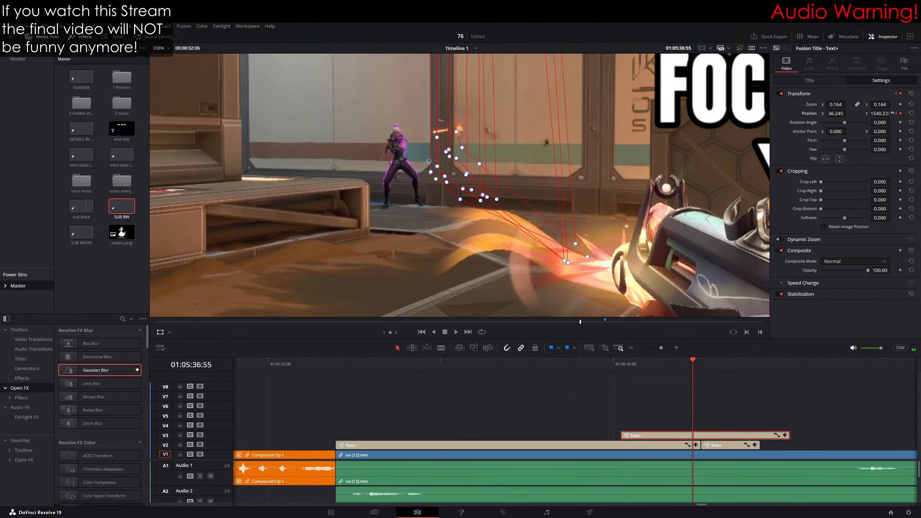
pyautogui.press('Right')
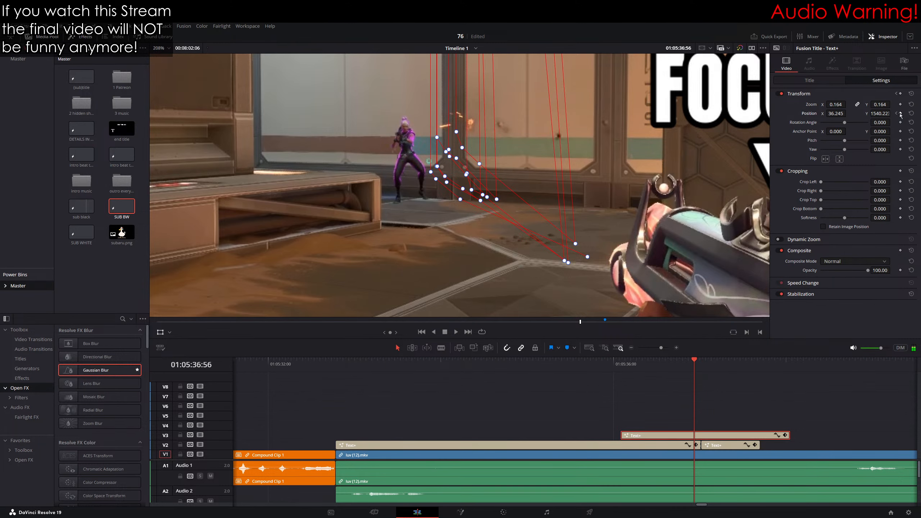
pyautogui.press('Right')
# Step: Bring WHIFF back for the shot at 01:05:36:57 and track it toward the enemy, ending at X 141.822
pyautogui.moveTo(888, 114); pyautogui.dragTo(875, 113)
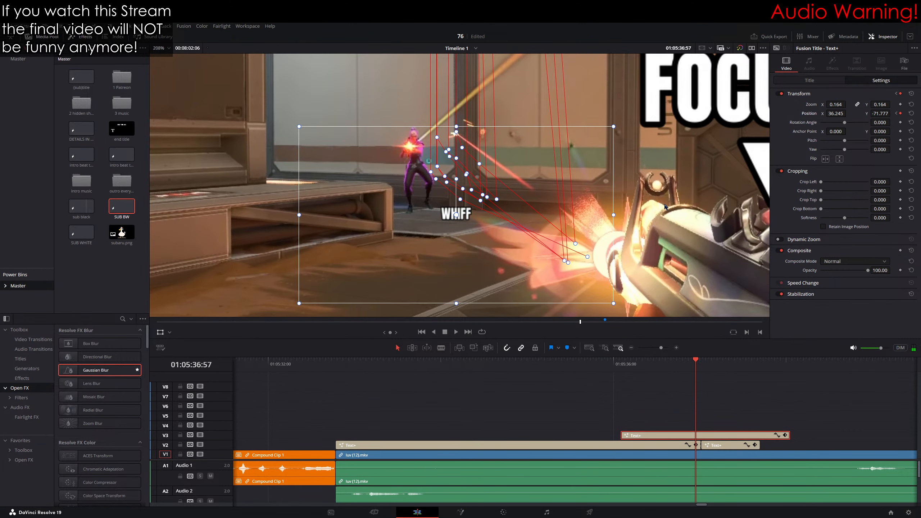
pyautogui.moveTo(666, 208); pyautogui.dragTo(752, 187)
pyautogui.press('Right')
pyautogui.moveTo(710, 212); pyautogui.dragTo(744, 166)
pyautogui.press('Right')
pyautogui.press('Right')
pyautogui.press('Right')
# Step: Move WHIFF out of frame at 01:05:37:01 with position Y about 2771 and check the following frames
pyautogui.moveTo(880, 113); pyautogui.dragTo(894, 114)
pyautogui.press('Right')
pyautogui.press('Right')
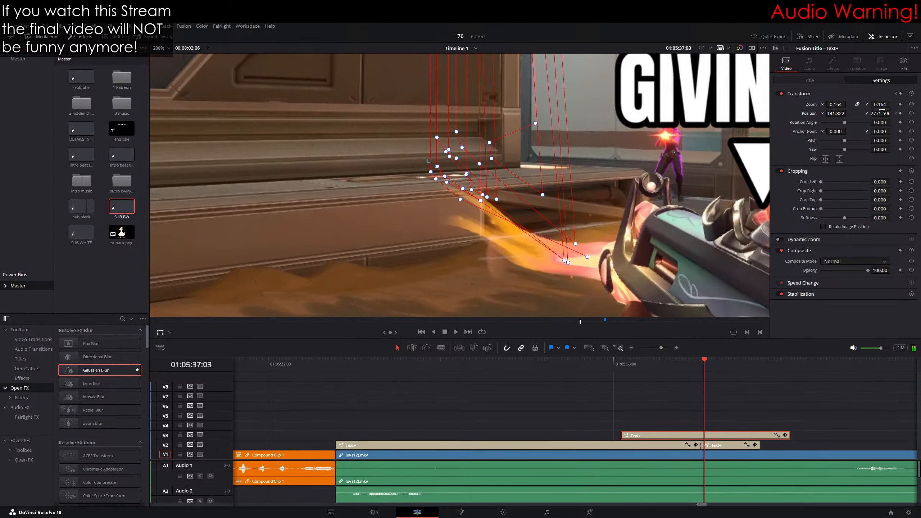
pyautogui.press('Right')
pyautogui.press('Left')
pyautogui.press('Left')
pyautogui.press('Left')
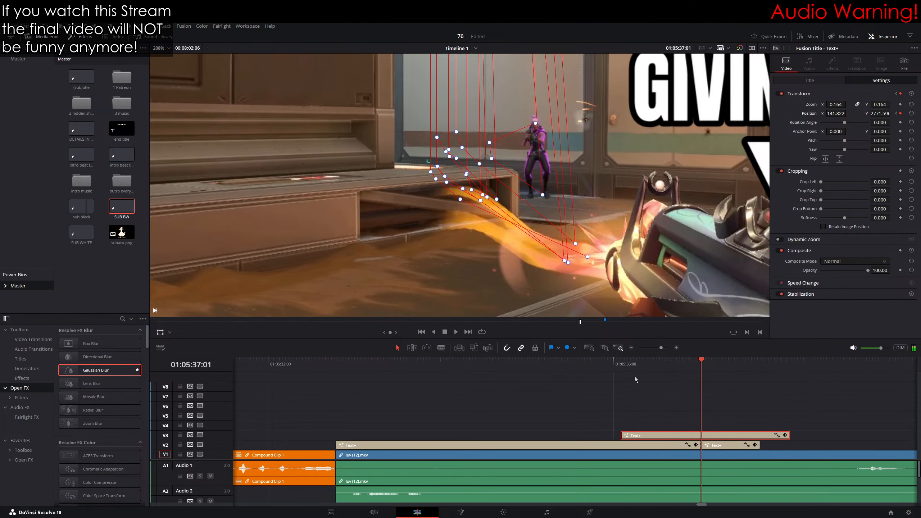
# Step: Split the WHIFF title on V3 at 01:05:37:01, delete the remainder, and return to its start at 01:05:36:05
pyautogui.click(441, 348)
pyautogui.click(706, 434)
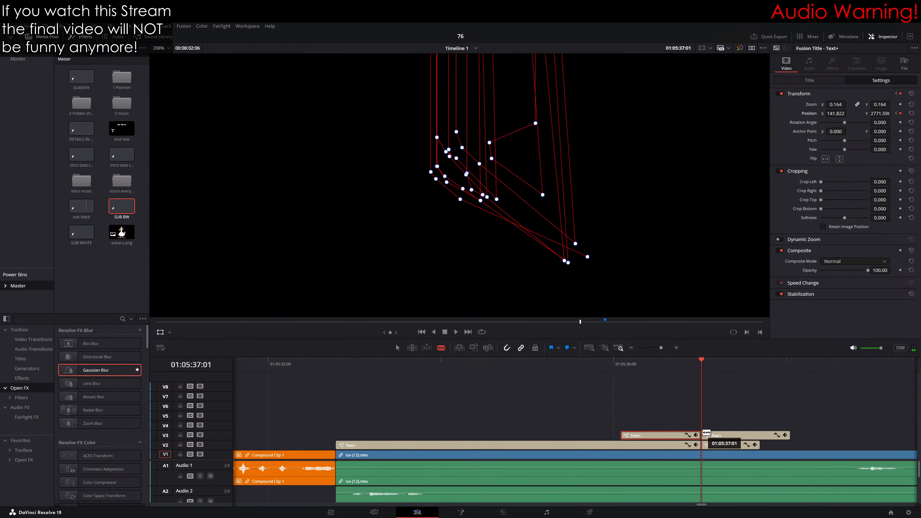
pyautogui.keyDown('ctrl'); pyautogui.click(713, 434); pyautogui.keyUp('ctrl')
pyautogui.press('Delete')
pyautogui.moveTo(617, 361); pyautogui.dragTo(620, 361)
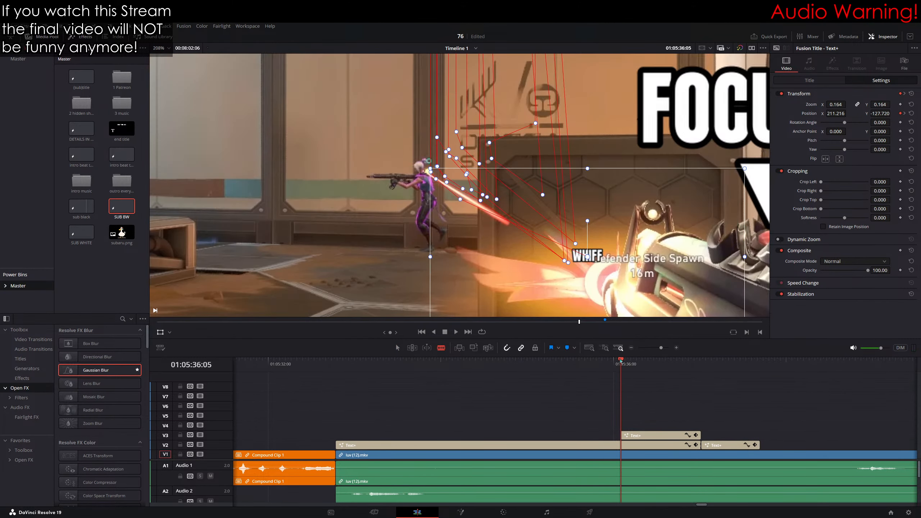
# Step: Fit the whole frame in the viewer and hide the on-screen transform controls at 01:05:36:05
pyautogui.scroll(-8, 349, 235)
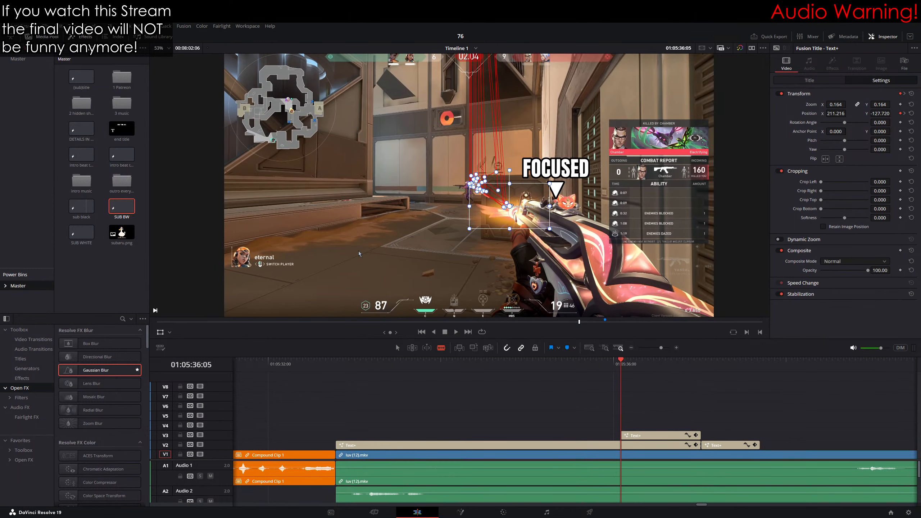
pyautogui.click(158, 322)
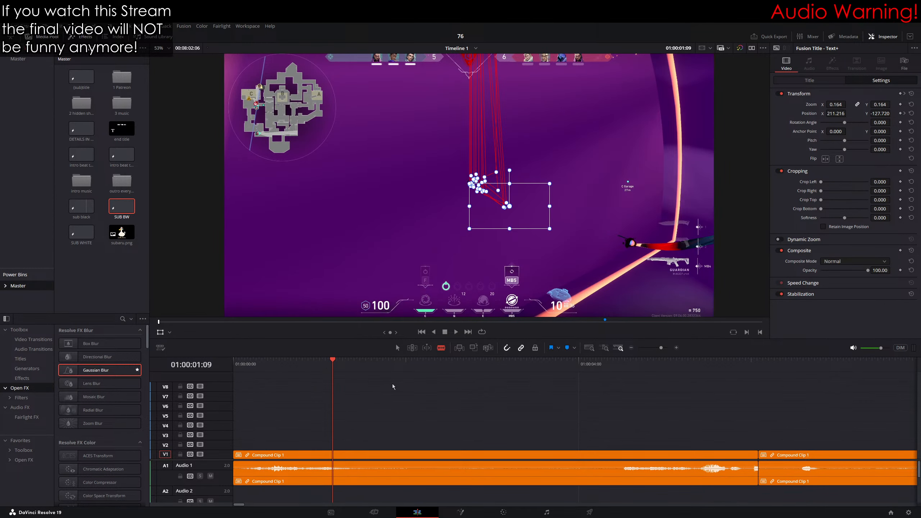
pyautogui.click(603, 321)
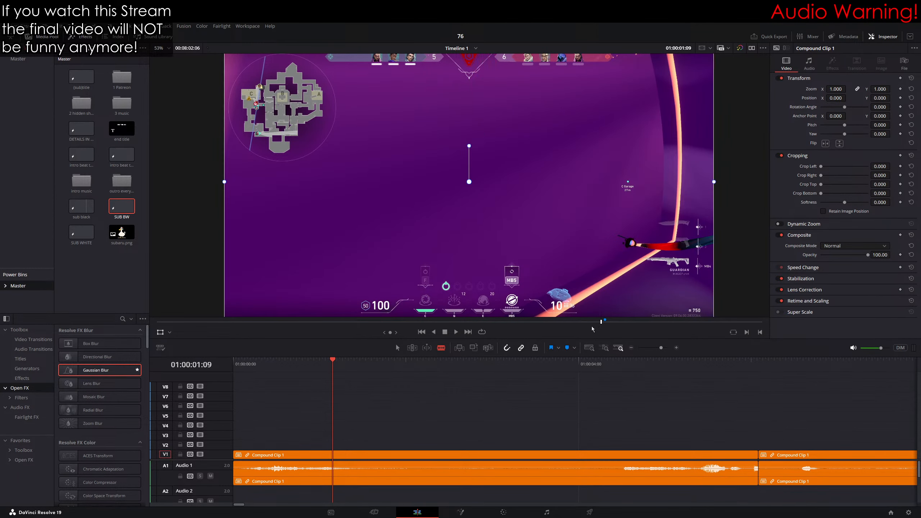
pyautogui.hscroll(-10, 573, 411)
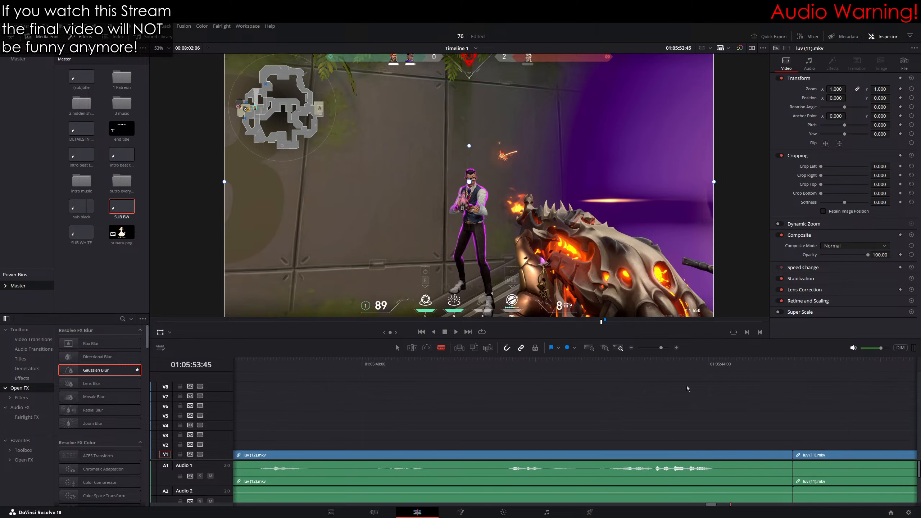
pyautogui.click(507, 365)
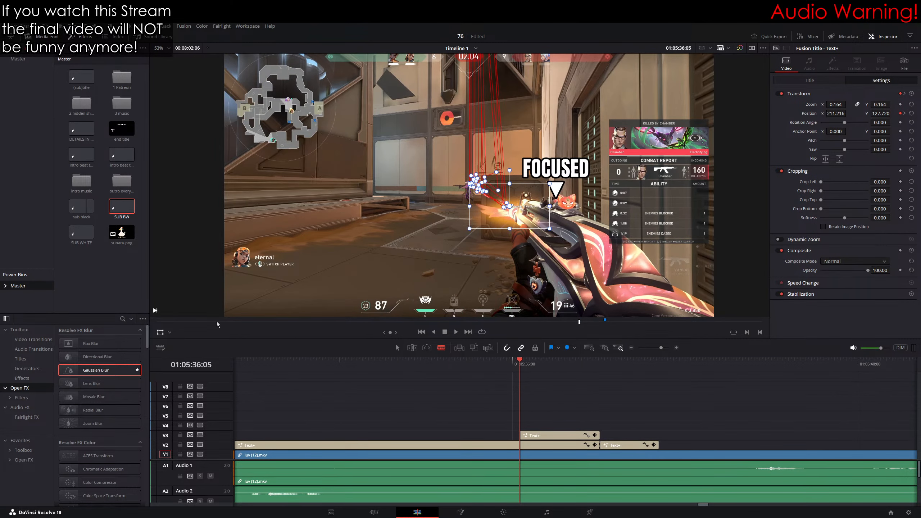
pyautogui.click(160, 332)
# Step: Keyframe WHIFF's zoom from 01:05:36:05 so it shrinks along the first shot to 0.114 at 01:05:36:08
pyautogui.click(901, 104)
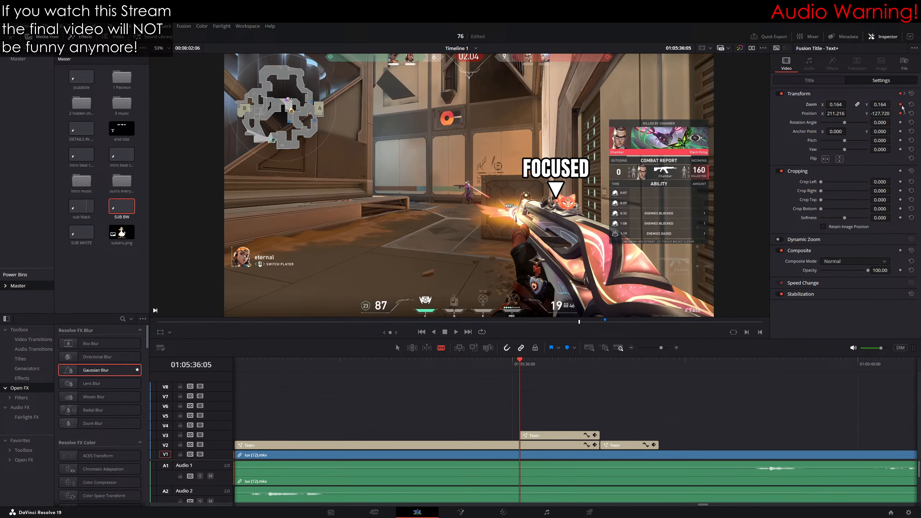
pyautogui.moveTo(880, 105)
pyautogui.mouseDown()
pyautogui.moveTo(903, 105)
pyautogui.moveTo(867, 106)
pyautogui.moveTo(881, 104)
pyautogui.mouseUp()
pyautogui.press('Right')
pyautogui.press('Left')
pyautogui.press('Right')
pyautogui.press('Right')
pyautogui.press('Right')
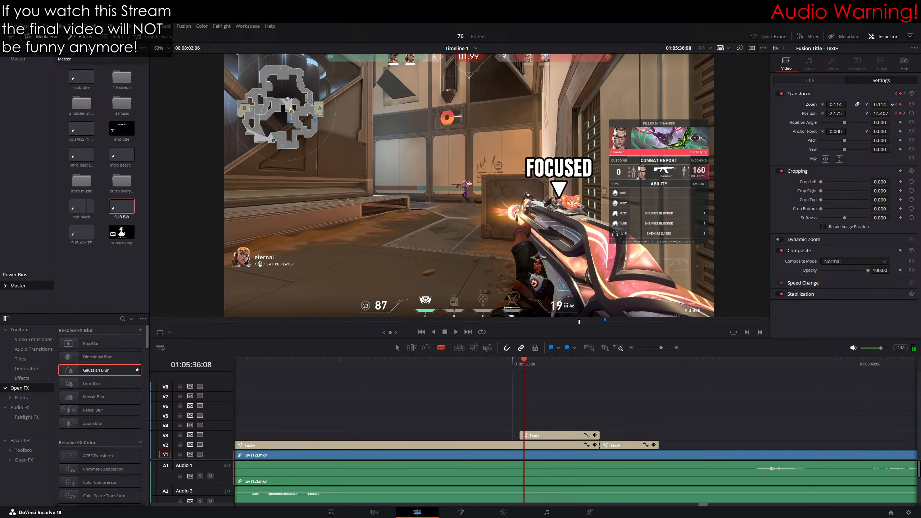
# Step: Keyframe WHIFF's zoom along the next shot, with 0.724 at 01:05:36:11 and shrinking to 0.104 by 01:05:36:14
pyautogui.press('Right')
pyautogui.press('Right')
pyautogui.press('Right')
pyautogui.press('Right')
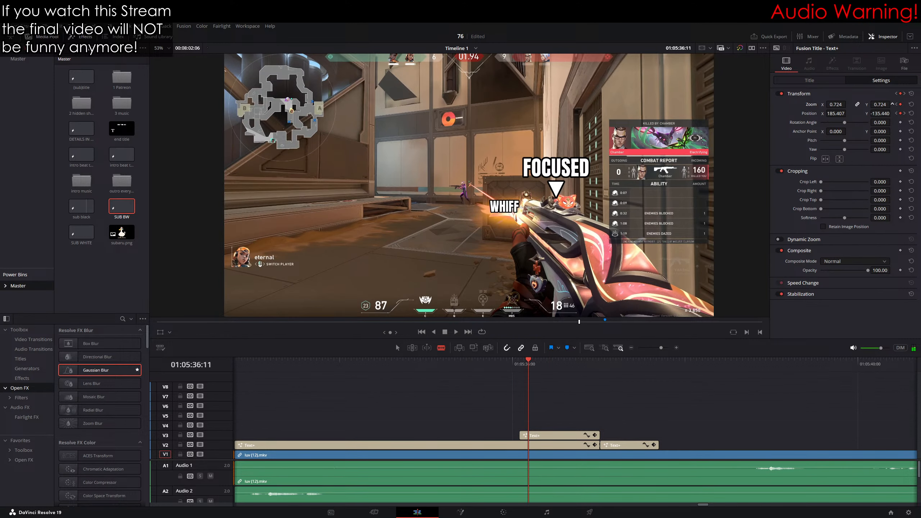
pyautogui.press('Right')
pyautogui.press('Right')
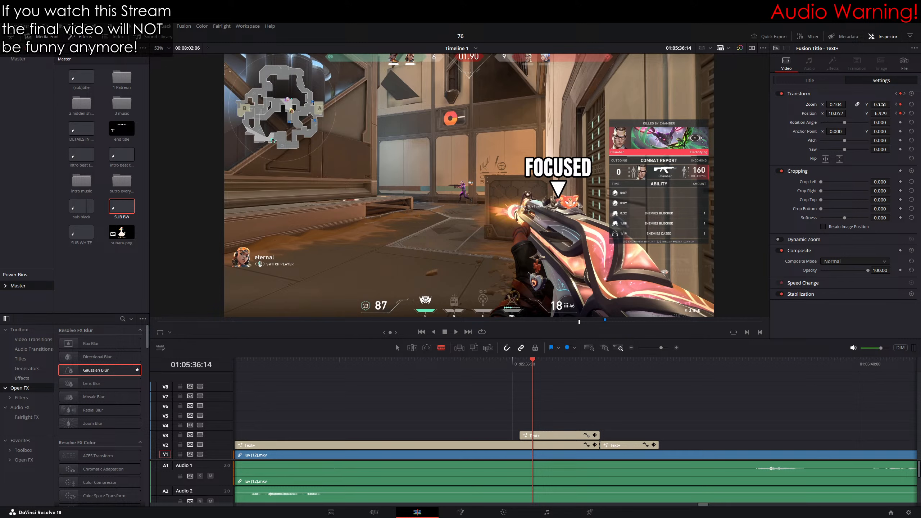
# Step: Go through the frames up to the shot at 01:05:36:26 and keyframe WHIFF's zoom at 0.984 there
pyautogui.press('Right')
pyautogui.press('Right')
pyautogui.press('Right')
pyautogui.press('Right')
pyautogui.press('Right')
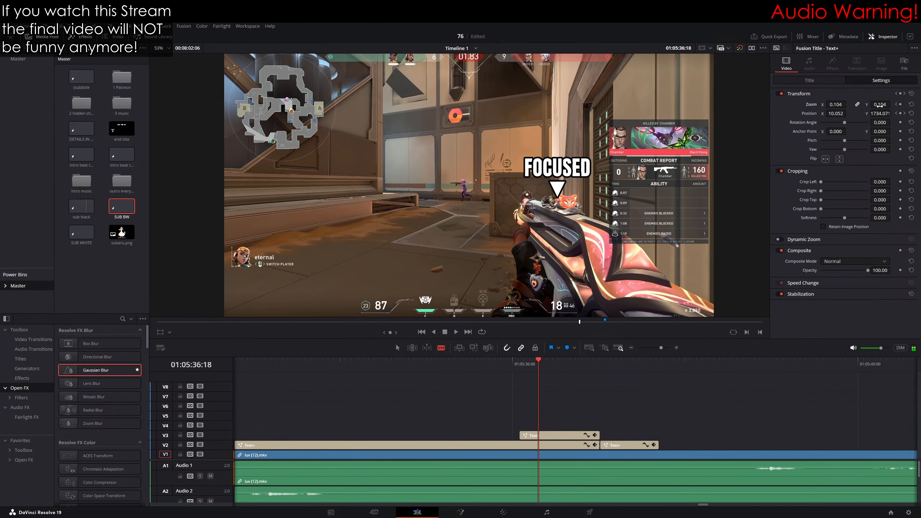
pyautogui.press('Right')
pyautogui.press('Right')
pyautogui.press('Right')
pyautogui.press('Right')
pyautogui.press('Right')
pyautogui.press('Right')
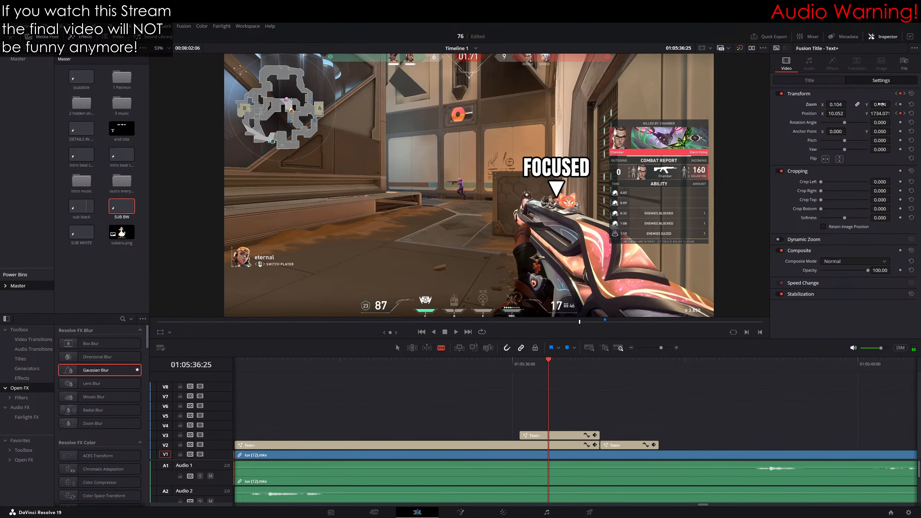
pyautogui.press('Right')
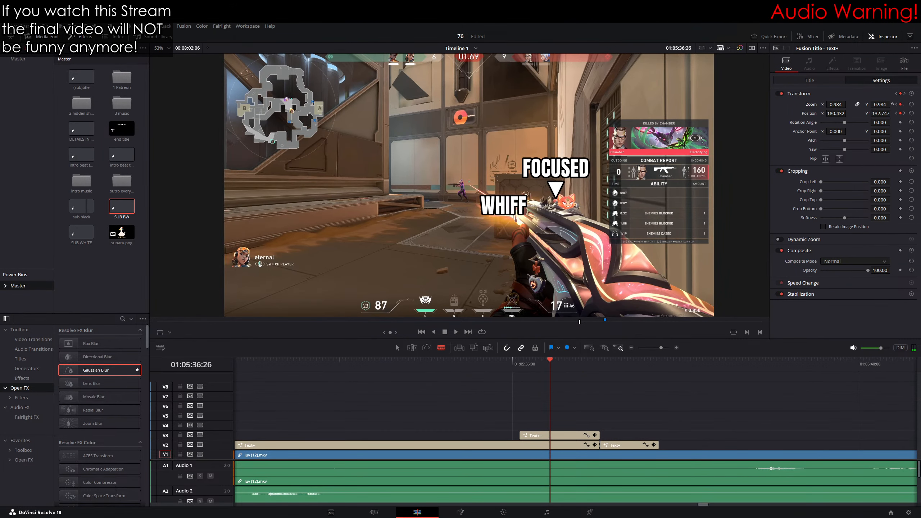
pyautogui.click(882, 106)
# Step: Shrink WHIFF along that shot by keyframing its zoom to 0.194 at 01:05:36:29 and 0.114 by 01:05:36:32
pyautogui.press('Right')
pyautogui.moveTo(880, 105); pyautogui.dragTo(860, 105)
pyautogui.press('Right')
pyautogui.press('Right')
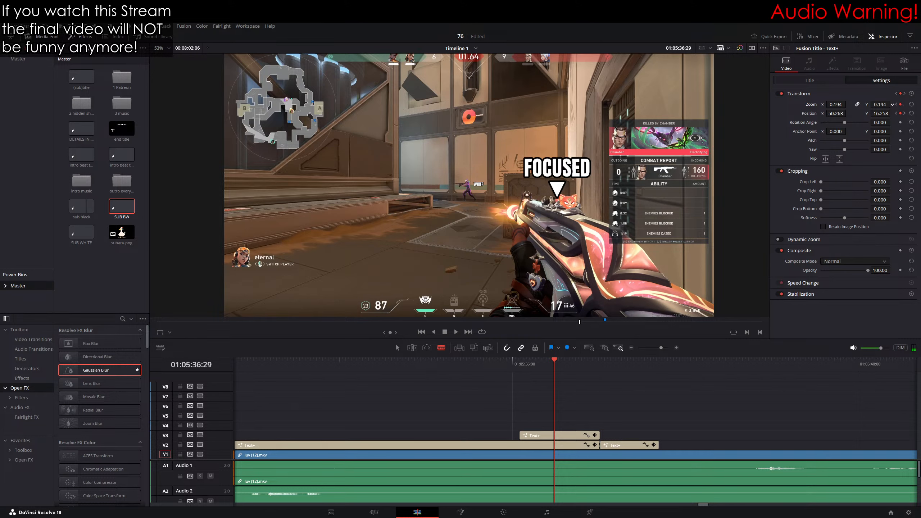
pyautogui.press('Right')
pyautogui.press('Right')
pyautogui.press('Right')
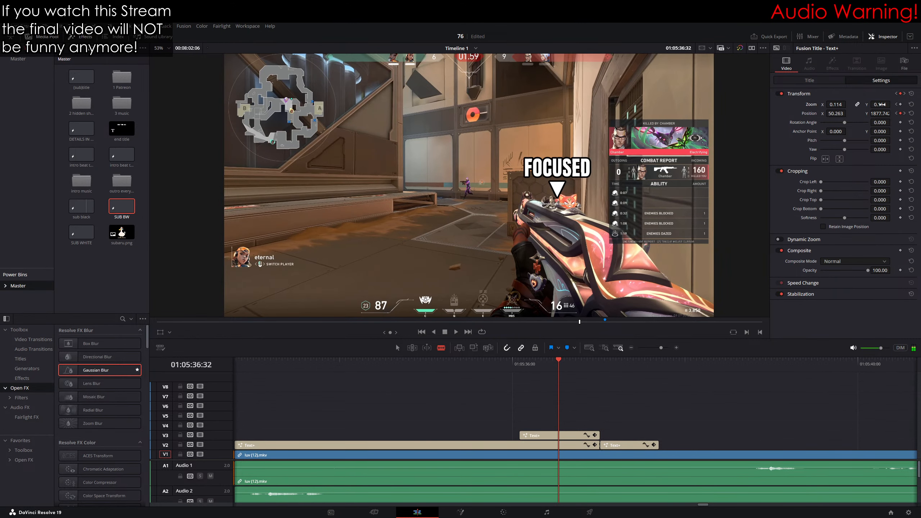
# Step: Keyframe WHIFF's zoom to 0.794 at 01:05:36:34 and shrink it to 0.094 by 01:05:36:36
pyautogui.press('Right')
pyautogui.press('Right')
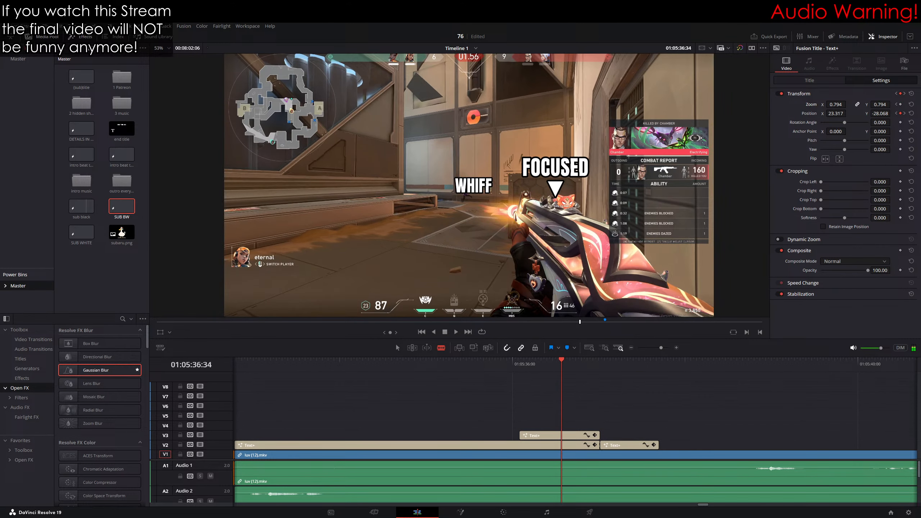
pyautogui.press('Right')
pyautogui.press('Right')
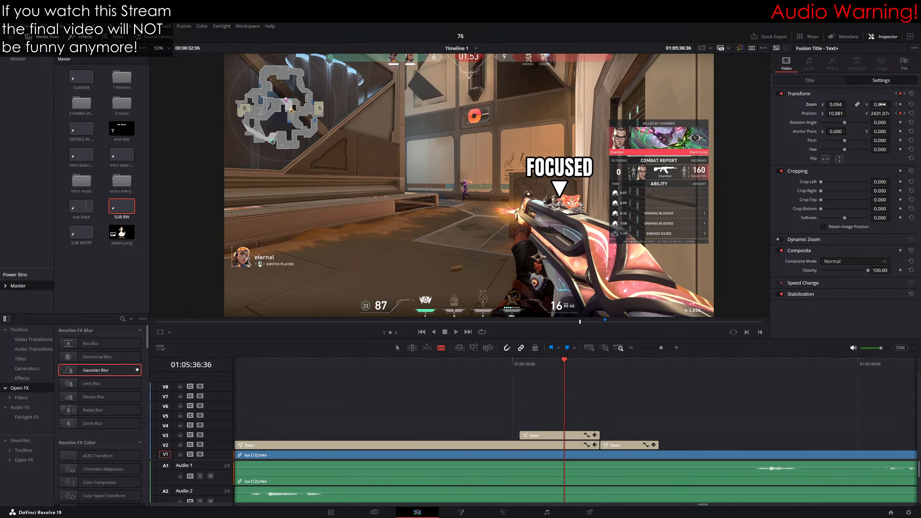
# Step: Animate WHIFF's zoom along the following shot from 0.794 at 01:05:36:39 down to 0.124 at 01:05:36:42
pyautogui.press('Right')
pyautogui.press('Right')
pyautogui.press('Right')
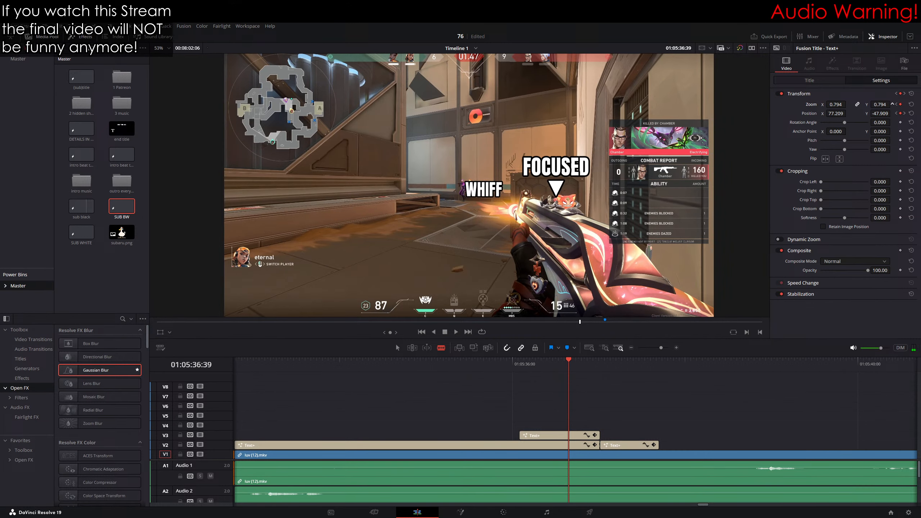
pyautogui.press('Right')
pyautogui.press('Right')
pyautogui.press('Right')
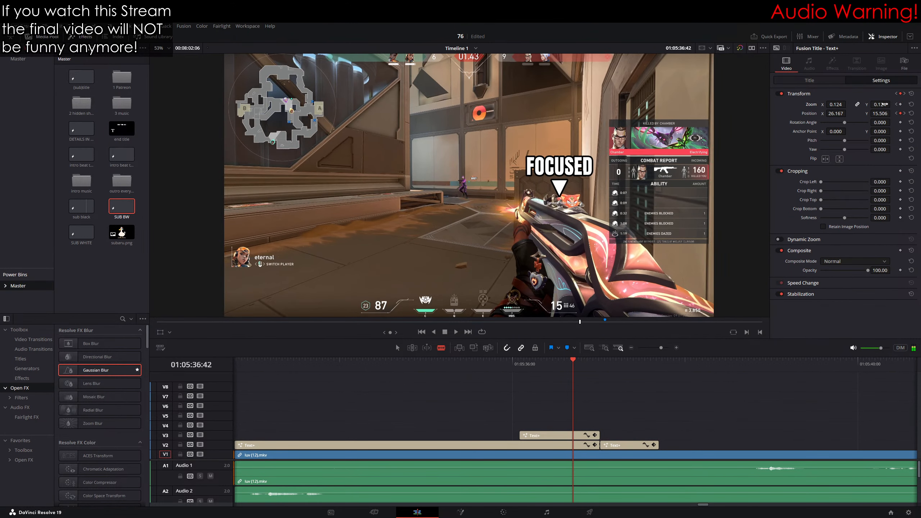
# Step: Keyframe WHIFF's zoom along the shot starting at 01:05:36:45, shrinking it to 0.194 at 01:05:36:47
pyautogui.press('Right')
pyautogui.press('Right')
pyautogui.press('Right')
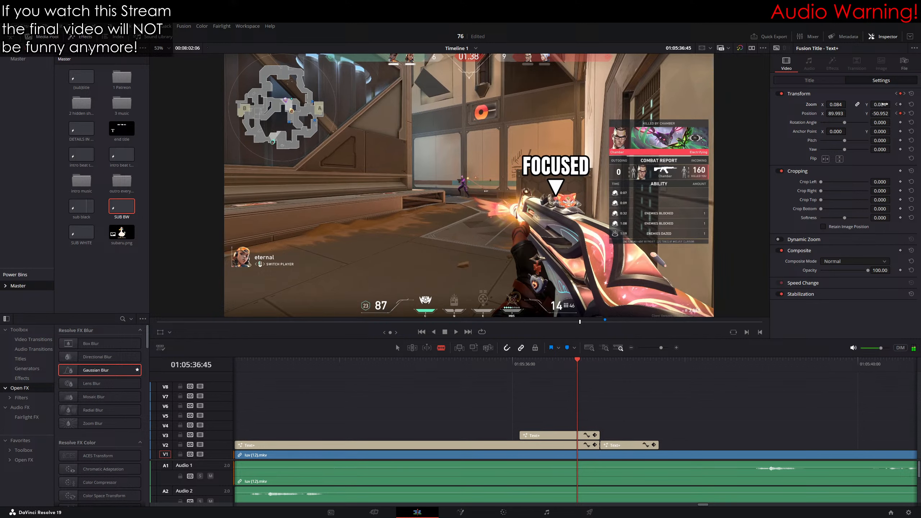
pyautogui.press('Right')
pyautogui.press('Right')
pyautogui.press('Right')
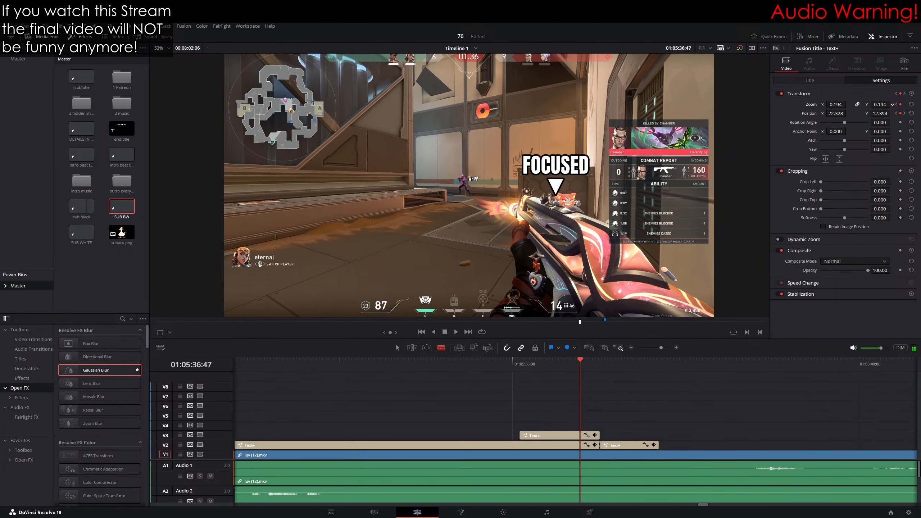
# Step: Continue WHIFF's shrinking zoom keyframes, reaching 0.094 by 01:05:36:50 and 0.144 at 01:05:36:54
pyautogui.press('Right')
pyautogui.press('Right')
pyautogui.press('Right')
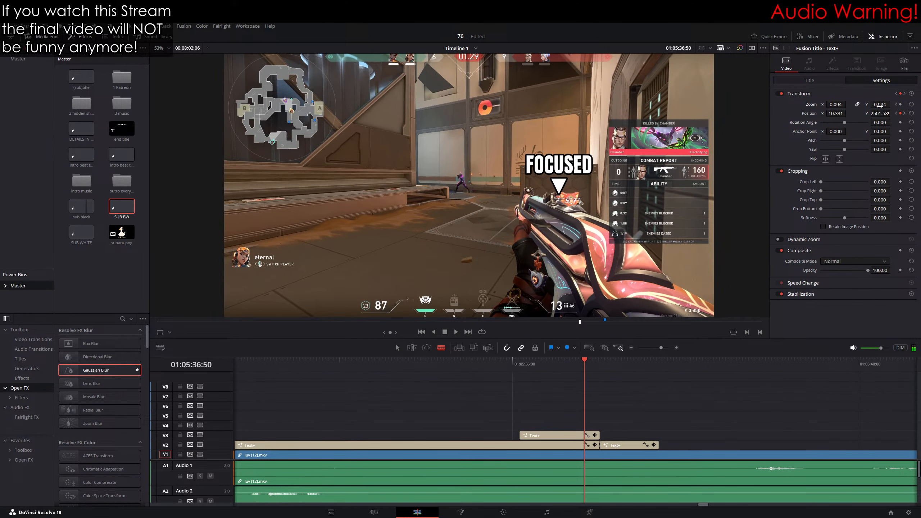
pyautogui.moveTo(880, 106)
pyautogui.mouseDown()
pyautogui.moveTo(907, 106)
pyautogui.moveTo(870, 106)
pyautogui.mouseUp()
pyautogui.press('Right')
pyautogui.press('Right')
pyautogui.press('Right')
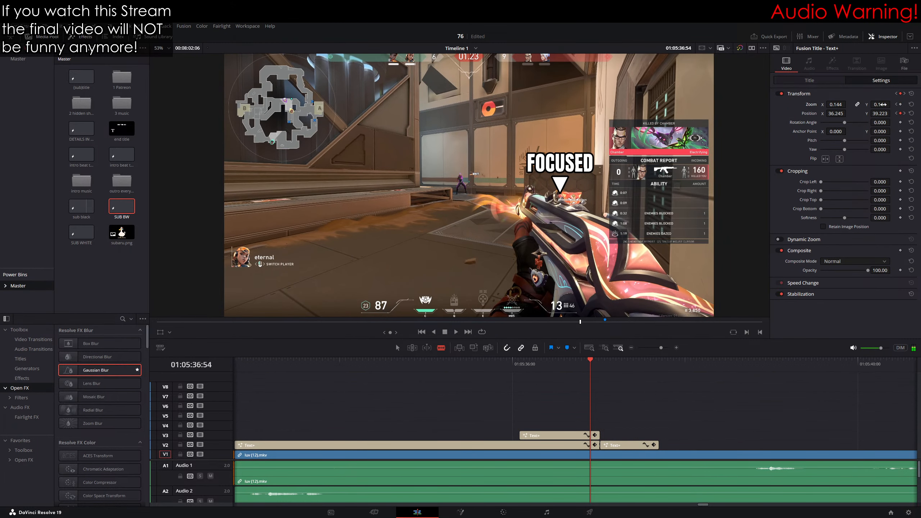
# Step: Finish WHIFF's zoom keyframes with 0.084 by 01:05:36:56, 0.904 at 01:05:36:58 and 0.104 at 01:05:36:59
pyautogui.press('Right')
pyautogui.press('Right')
pyautogui.press('Right')
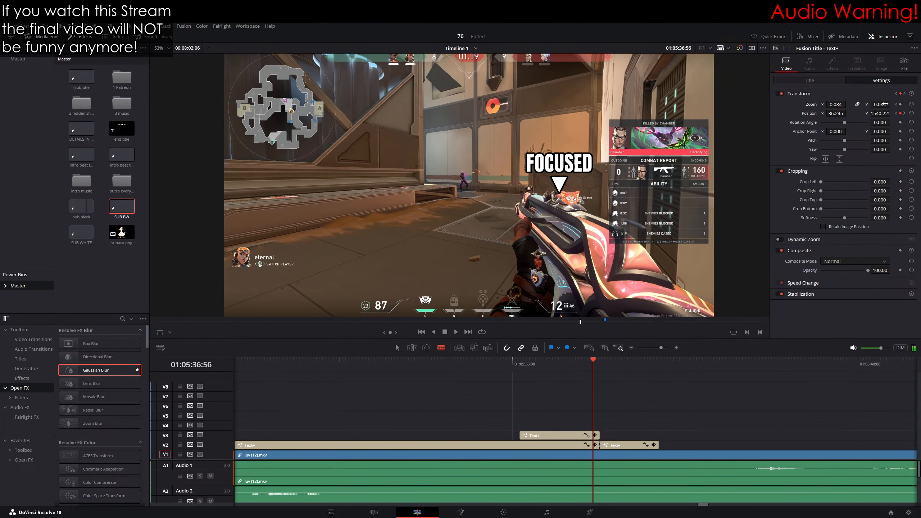
pyautogui.moveTo(885, 104); pyautogui.dragTo(886, 106)
pyautogui.press('Right')
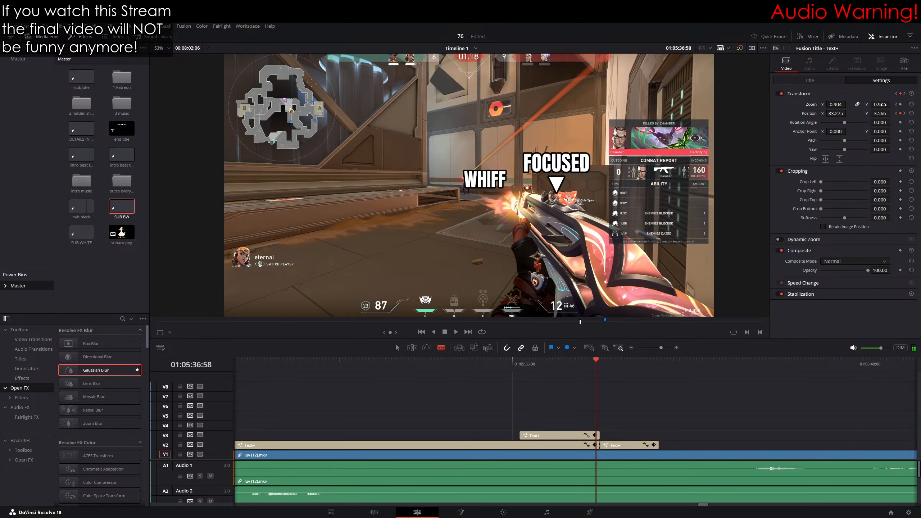
pyautogui.press('Right')
pyautogui.press('Right')
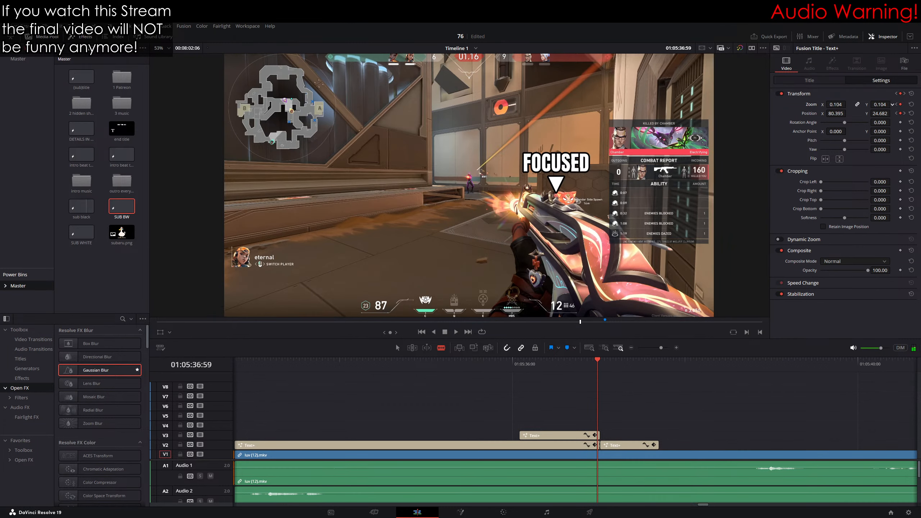
pyautogui.press('Right')
pyautogui.press('Right')
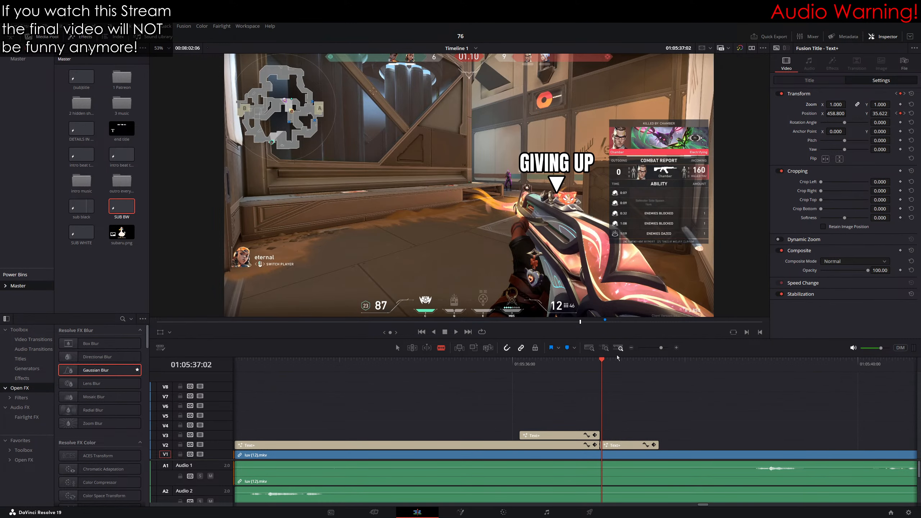
# Step: Play the sequence from the start of luv (12).mkv at 01:05:32:47 to review the animated labels
pyautogui.click(631, 348)
pyautogui.hscroll(-3, 636, 379)
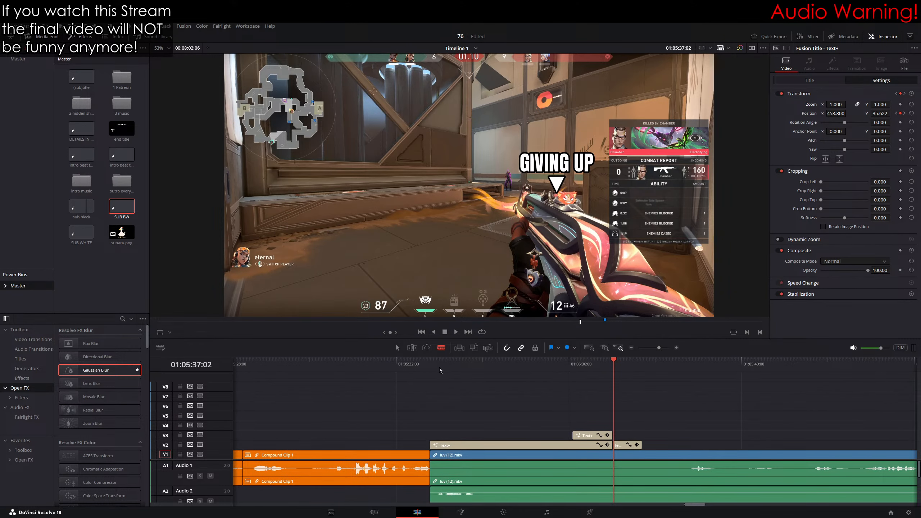
pyautogui.press('Up')
pyautogui.click(397, 347)
pyautogui.hscroll(2, 491, 376)
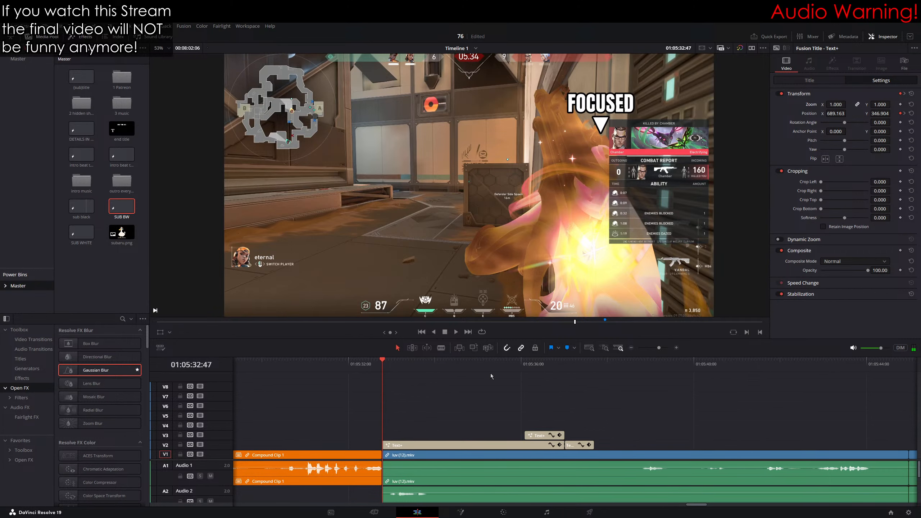
pyautogui.scroll(-3, 490, 179)
pyautogui.scroll(2, 490, 179)
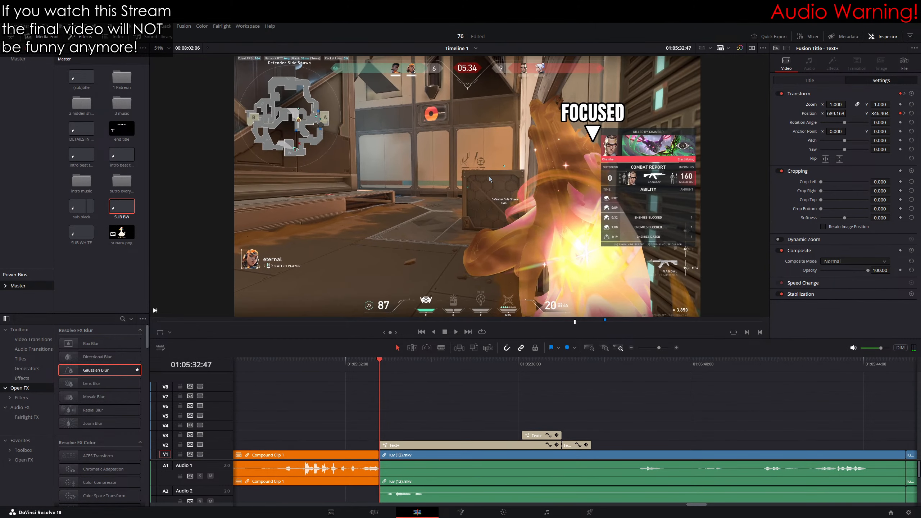
pyautogui.moveTo(492, 178); pyautogui.dragTo(490, 177)
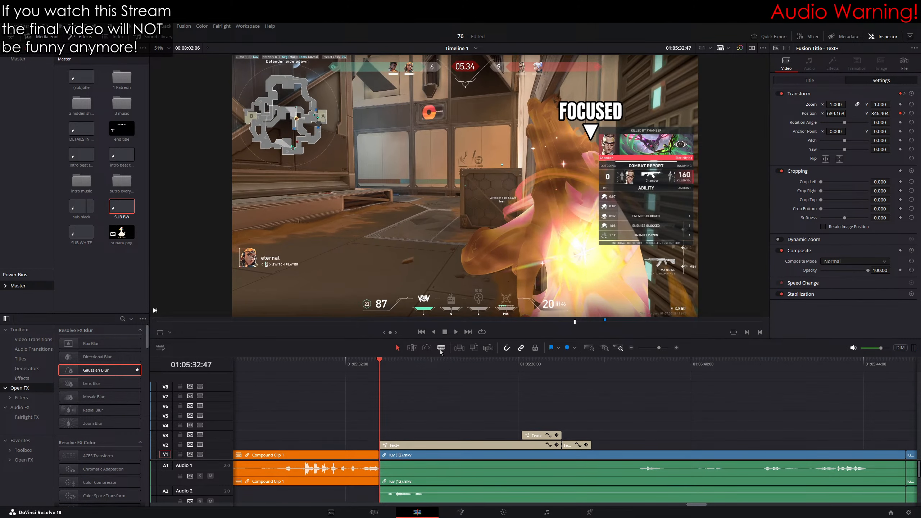
pyautogui.click(456, 332)
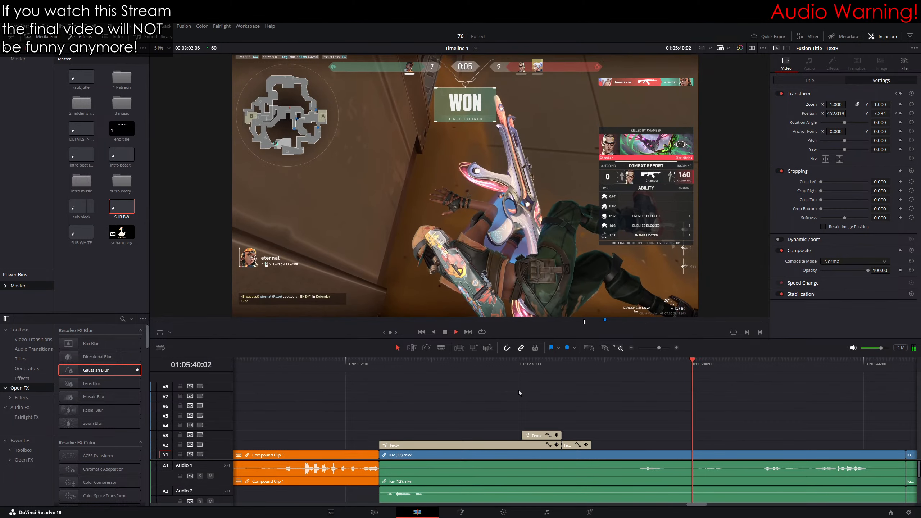
pyautogui.press('space')
# Step: Place the sub black title on V2 at 01:05:42:58, ending with luv (12).mkv
pyautogui.hscroll(5, 655, 406)
pyautogui.click(525, 365)
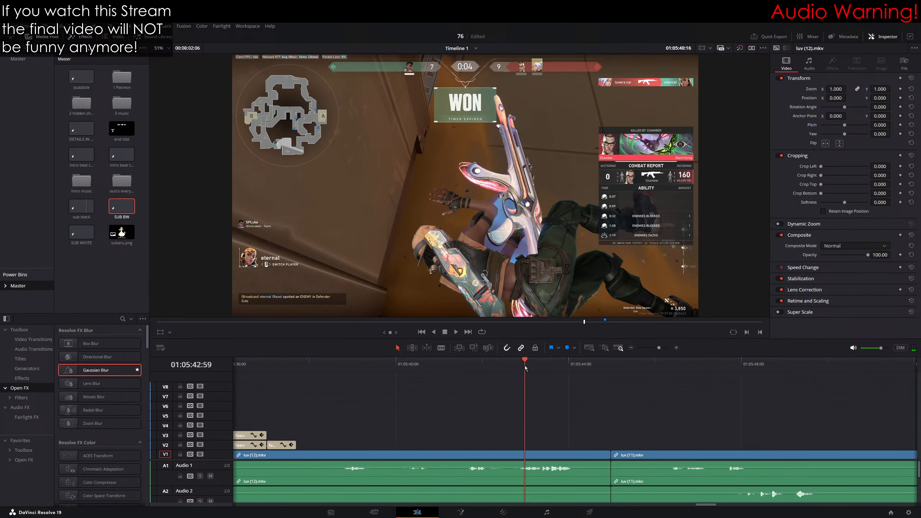
pyautogui.press('space')
pyautogui.moveTo(527, 365); pyautogui.dragTo(524, 366)
pyautogui.moveTo(81, 206); pyautogui.dragTo(611, 444)
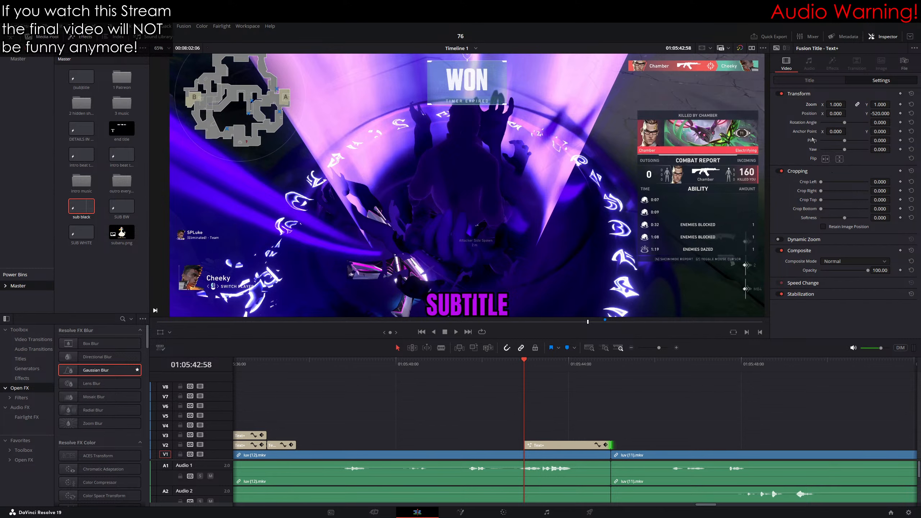
# Step: Anchor the new subtitle's text horizontally to the left and move it beside the eliminated teammate's chat label
pyautogui.click(807, 81)
pyautogui.click(831, 253)
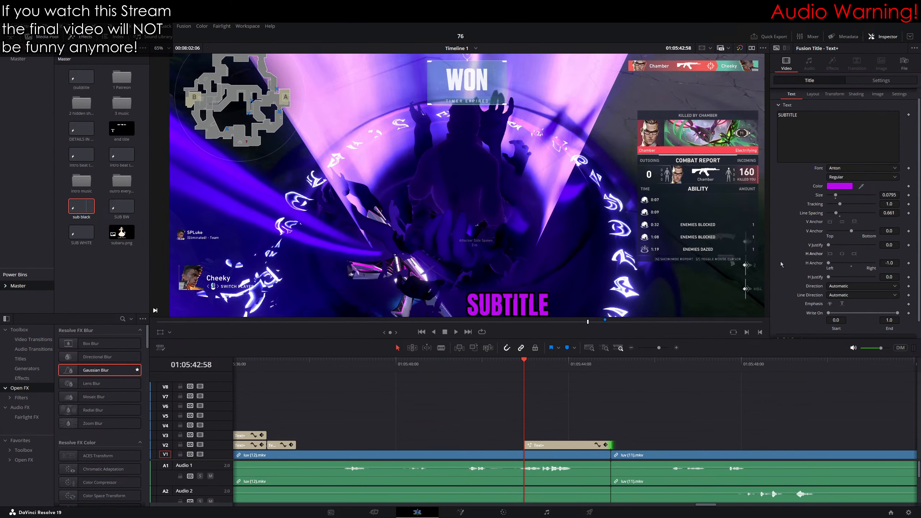
pyautogui.click(158, 331)
pyautogui.moveTo(578, 253); pyautogui.dragTo(333, 182)
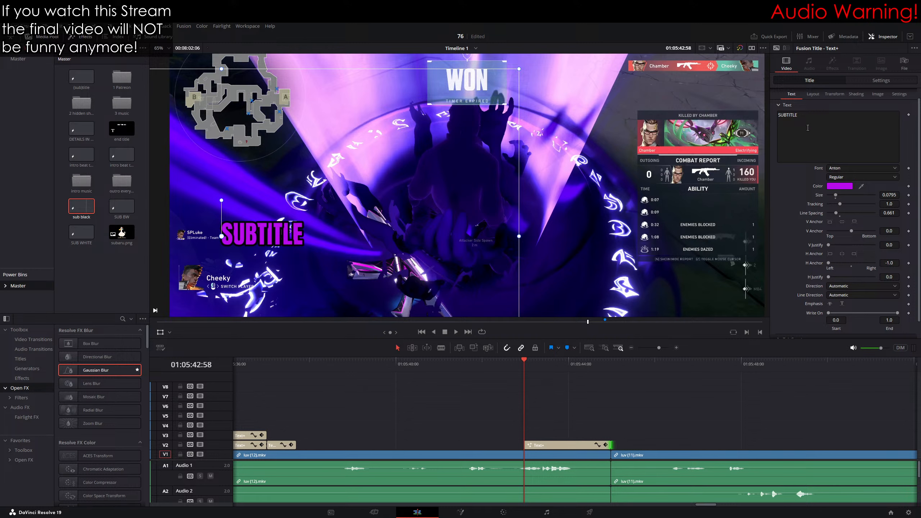
# Step: Change the subtitle text to NICE and reapply the left horizontal anchor
pyautogui.click(848, 131)
pyautogui.hotkey('ctrl', 'a')
pyautogui.write('NICE')
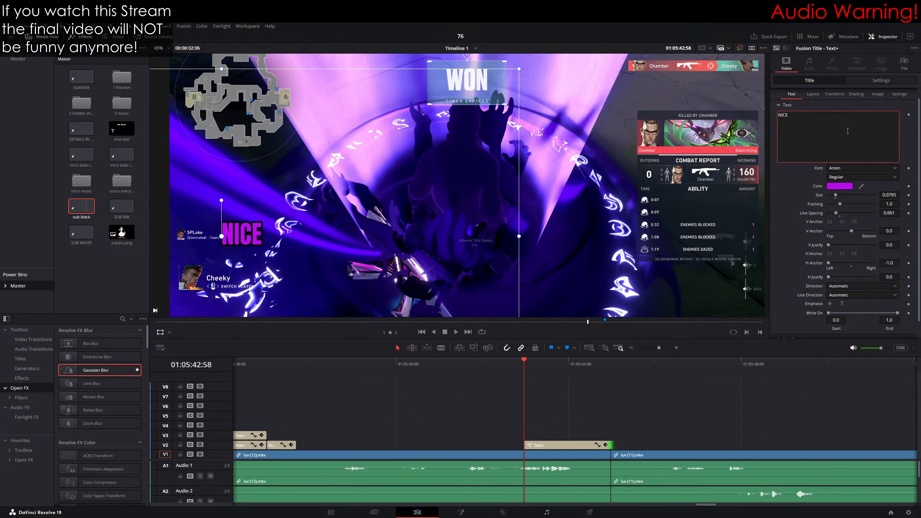
pyautogui.click(842, 254)
pyautogui.click(830, 254)
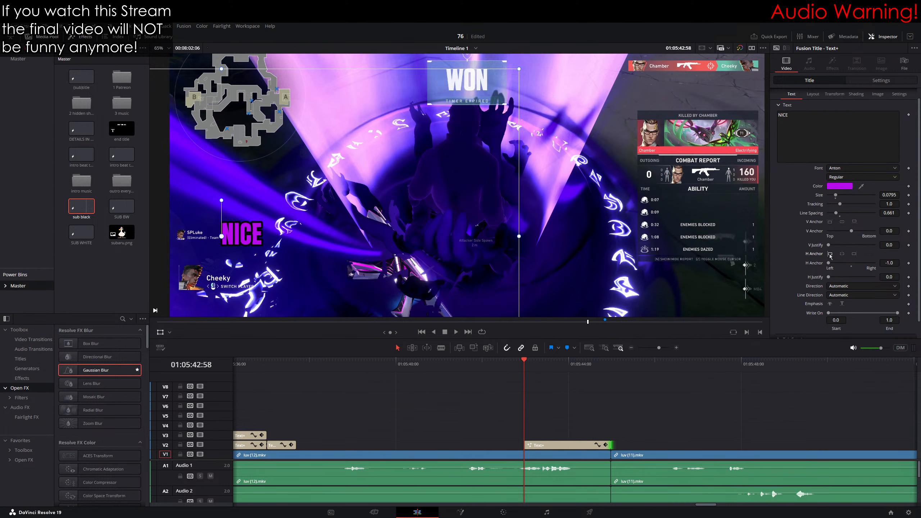
pyautogui.scroll(2, 337, 251)
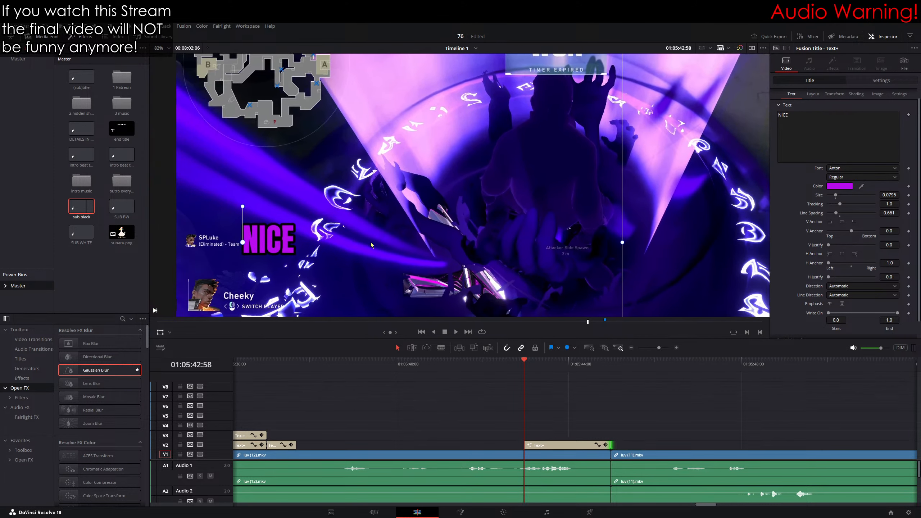
# Step: Replace the subtitle text with NCISABJHFDGUIFGBSDOUIF to test its alignment, and set its vertical anchor to centre
pyautogui.click(806, 120)
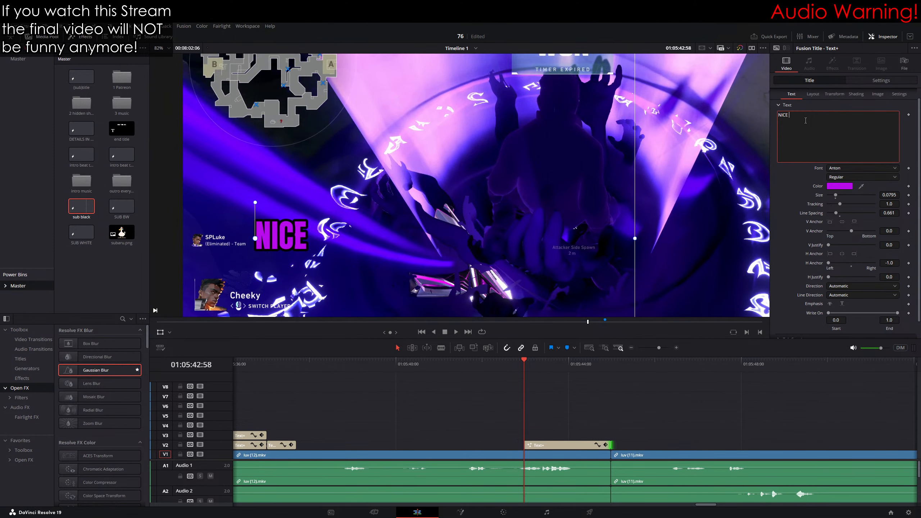
pyautogui.press('BackSpace')
pyautogui.press('BackSpace')
pyautogui.press('BackSpace')
pyautogui.press('BackSpace')
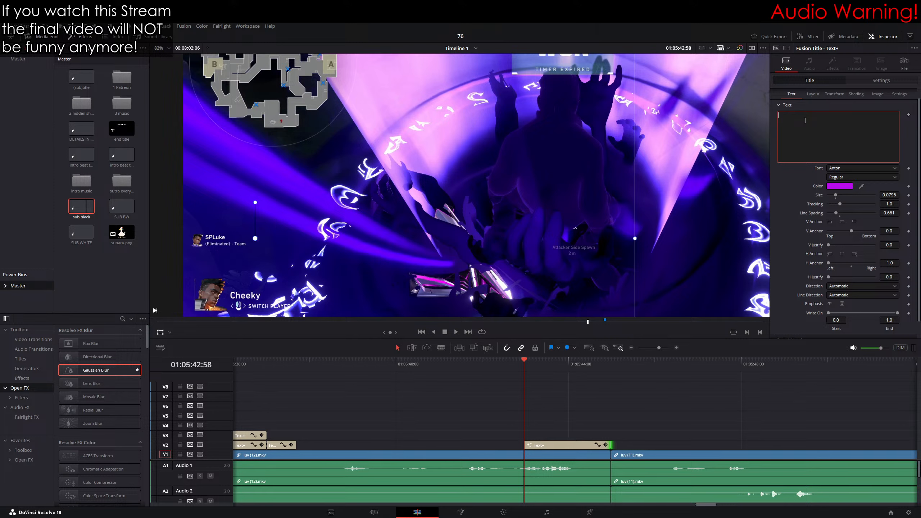
pyautogui.write('NCISABJHFDGUIFGBSDOUIF')
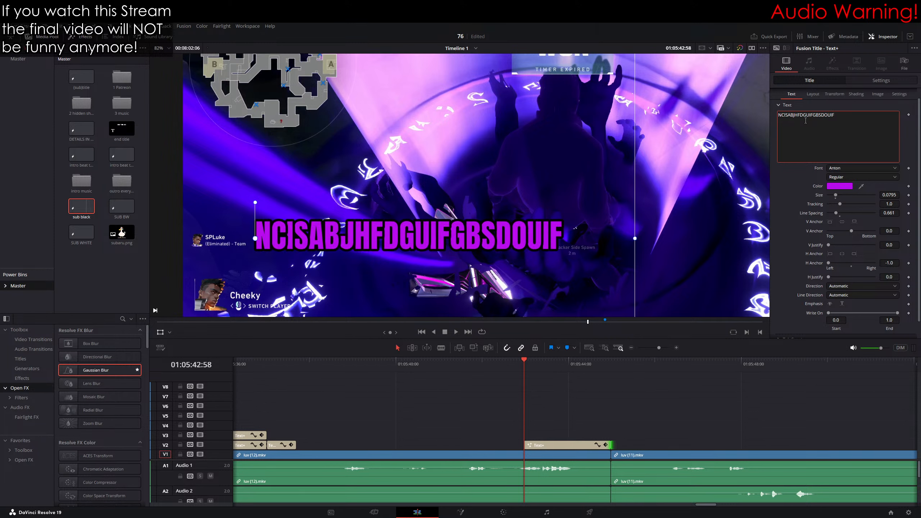
pyautogui.click(843, 222)
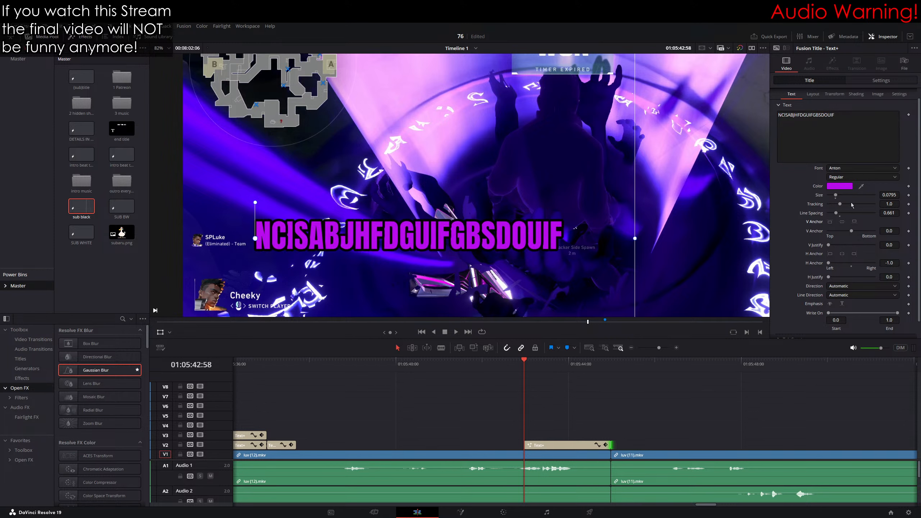
# Step: Test the subtitle's centre horizontal anchor with the placeholder text HDJSADHSAJKDHASKD, and reapply the left anchor
pyautogui.click(842, 254)
pyautogui.click(843, 135)
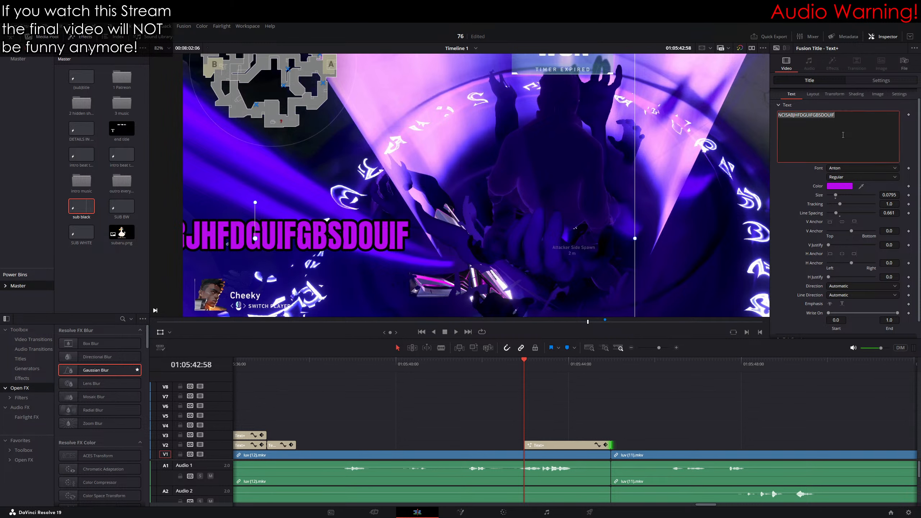
pyautogui.hotkey('ctrl', 'a')
pyautogui.write('HDJSADHSAJKDHASKD')
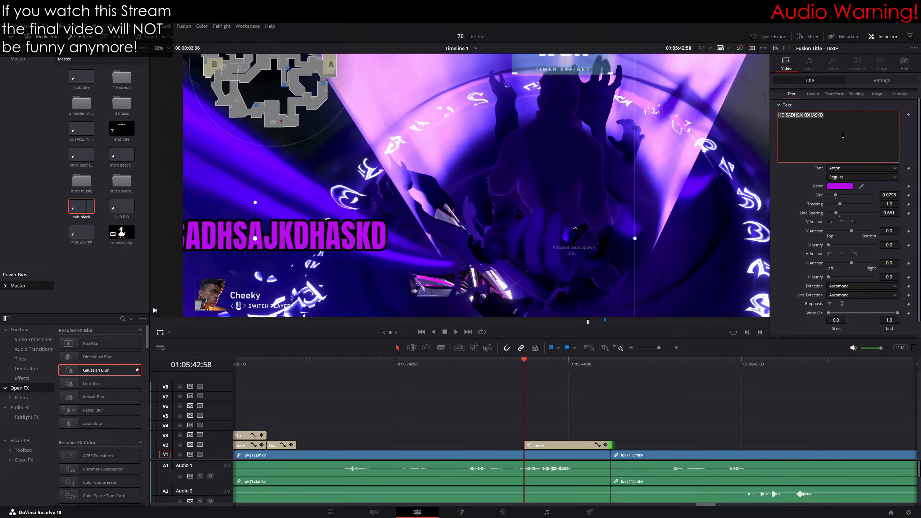
pyautogui.click(830, 253)
# Step: Replace the placeholder subtitle text with NICE and nudge it slightly closer to the eliminated teammate's chat label
pyautogui.click(815, 128)
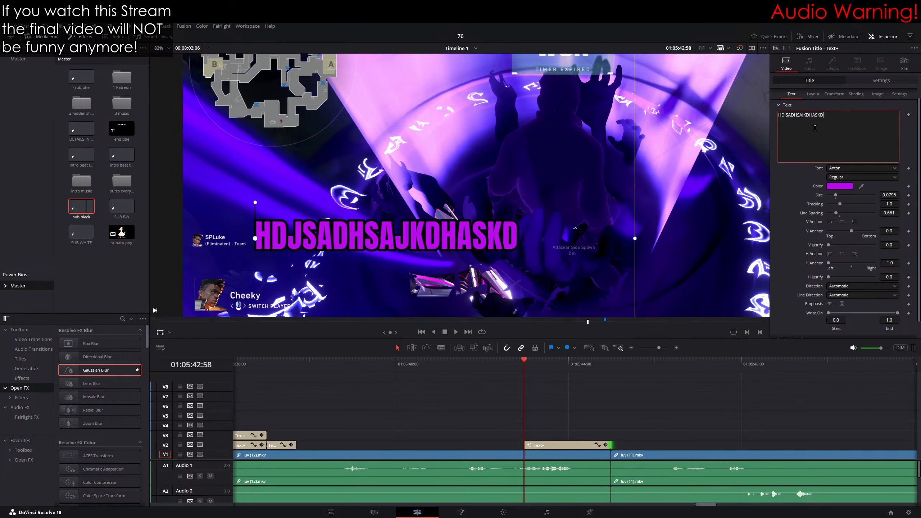
pyautogui.press('BackSpace')
pyautogui.write('NICE')
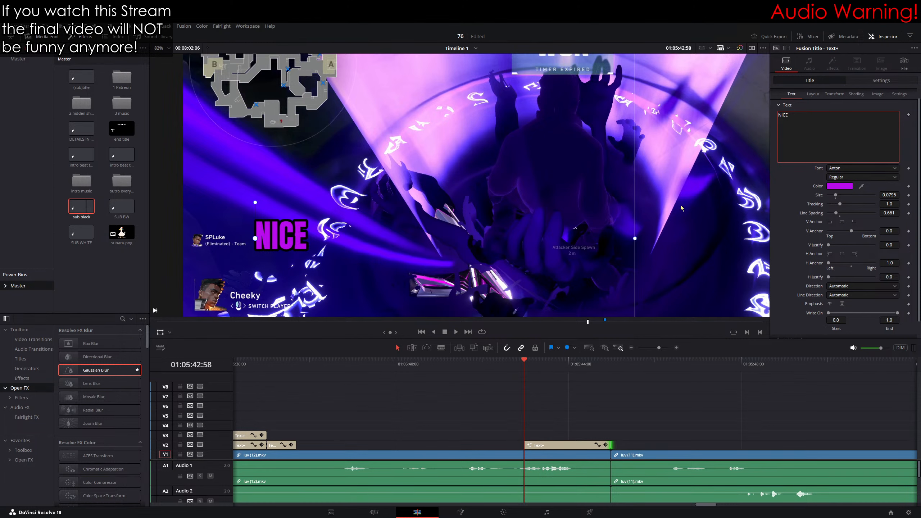
pyautogui.moveTo(255, 239); pyautogui.dragTo(251, 240)
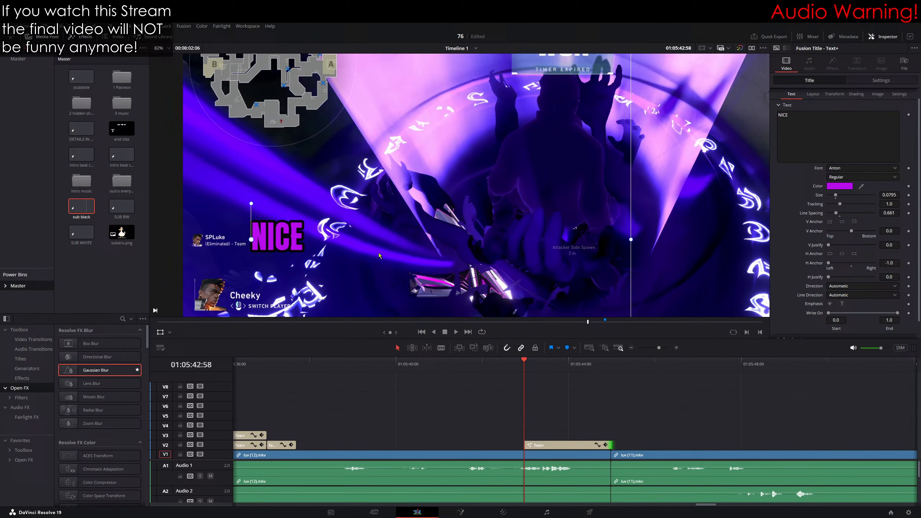
# Step: Split the NICE subtitle at 01:05:43:23 and change the second part's text to TRY
pyautogui.click(442, 348)
pyautogui.press('space')
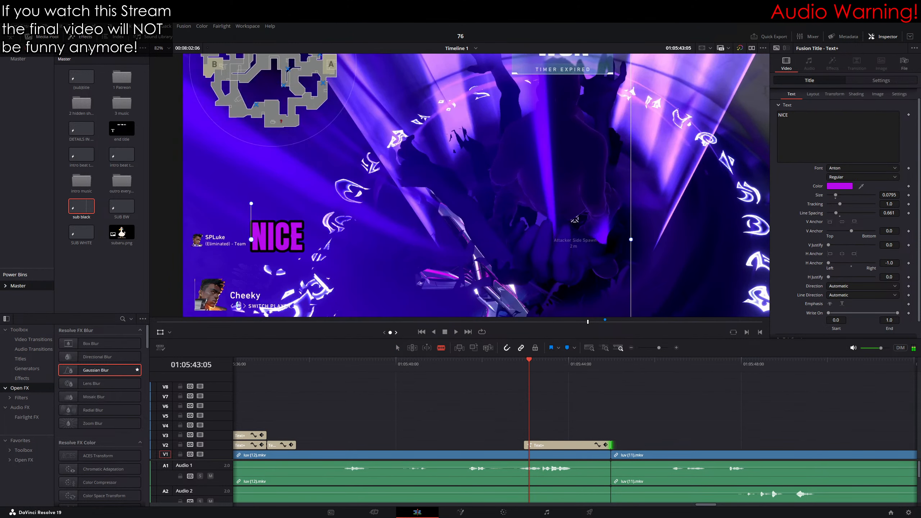
pyautogui.click(543, 445)
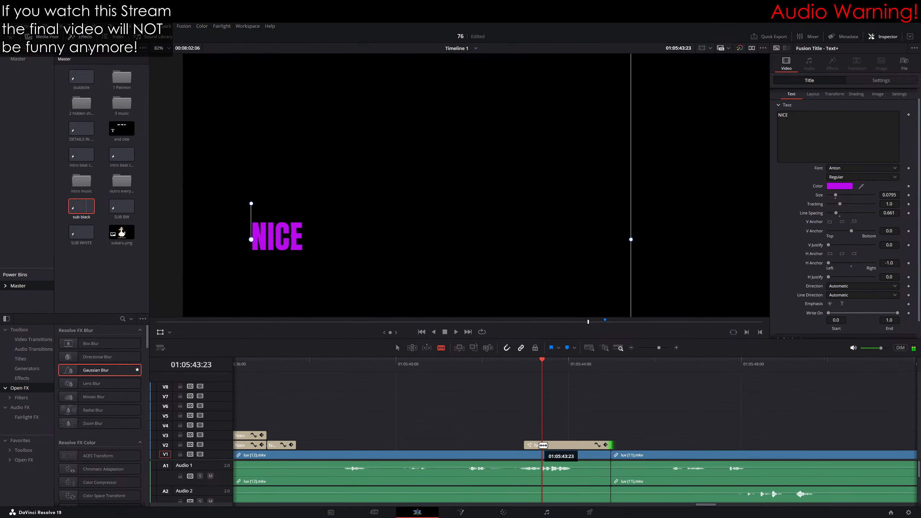
pyautogui.click(808, 118)
pyautogui.write('TRY')
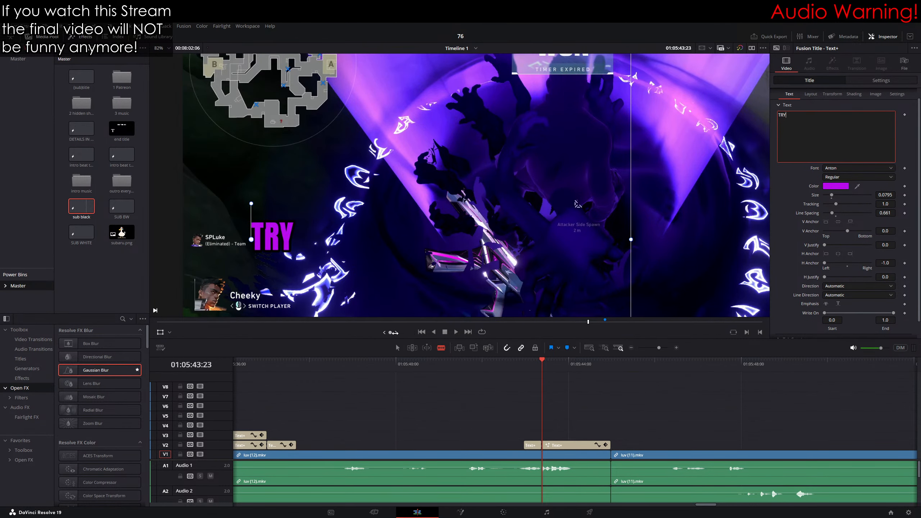
# Step: Split the TRY subtitle at 01:05:43:39 and change the remaining part's text to RAZE
pyautogui.click(386, 351)
pyautogui.press('space')
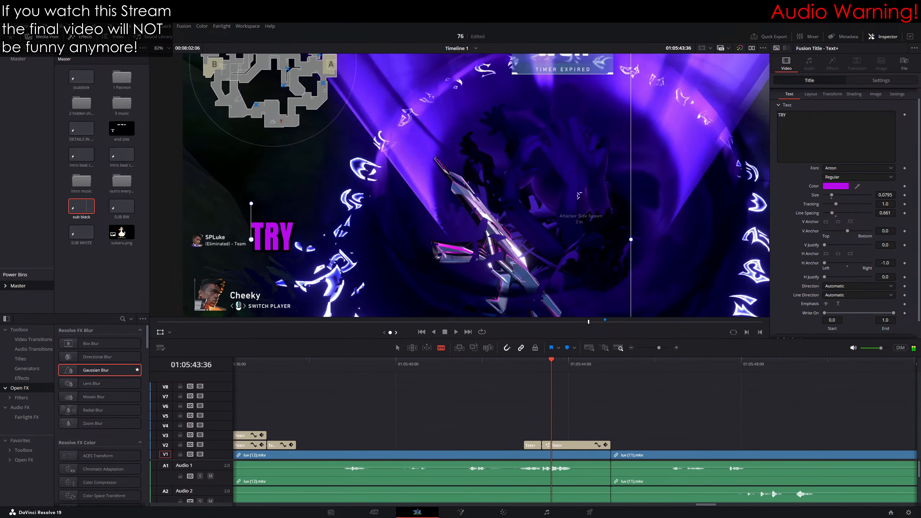
pyautogui.click(554, 445)
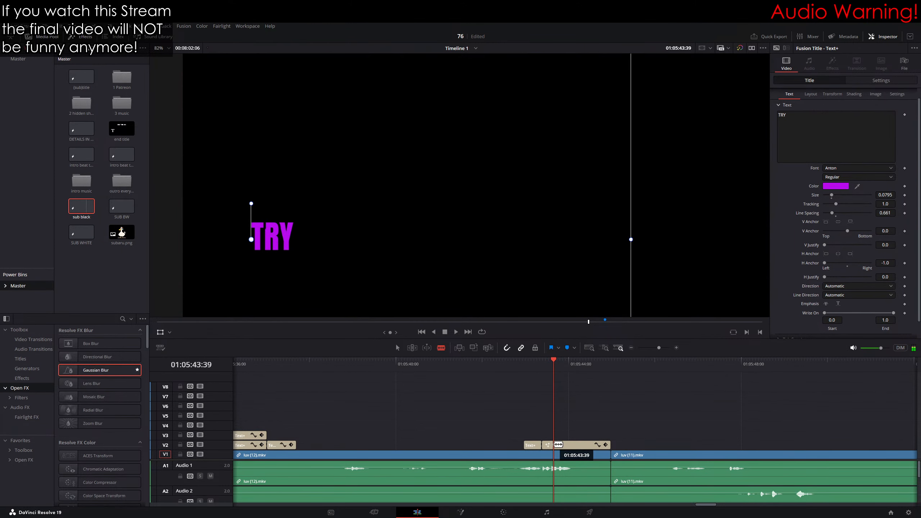
pyautogui.click(833, 138)
pyautogui.hotkey('ctrl', 'a')
pyautogui.write('EA')
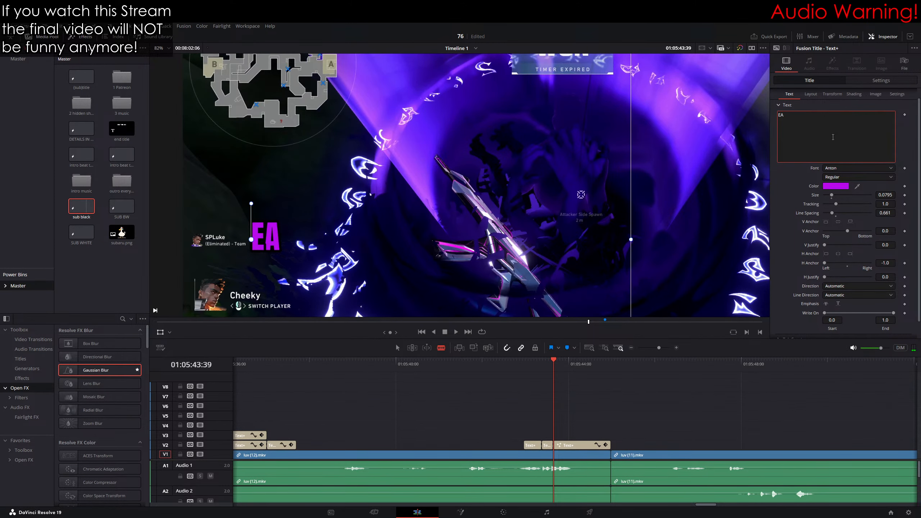
pyautogui.press('BackSpace')
pyautogui.press('BackSpace')
pyautogui.write('RAZE')
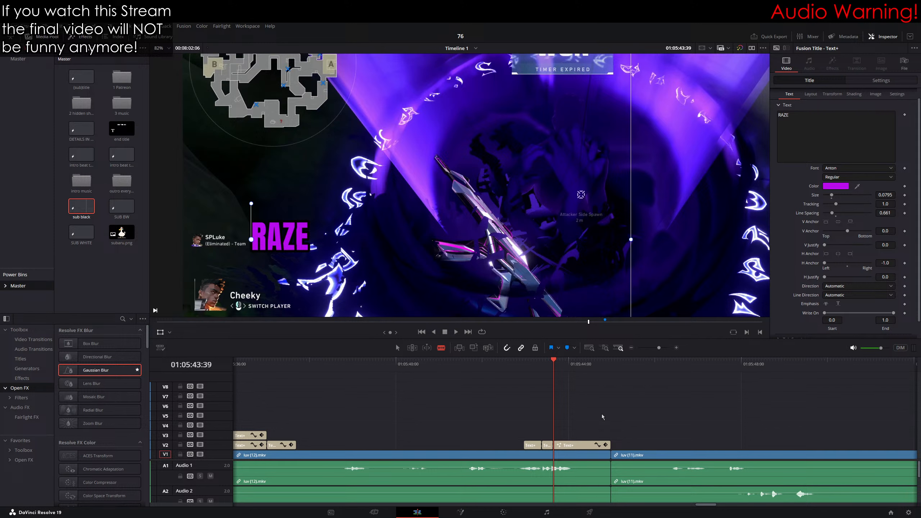
# Step: Review the NICE, TRY and RAZE subtitles in the full frame by playing back from just before they start
pyautogui.moveTo(525, 365); pyautogui.dragTo(496, 362)
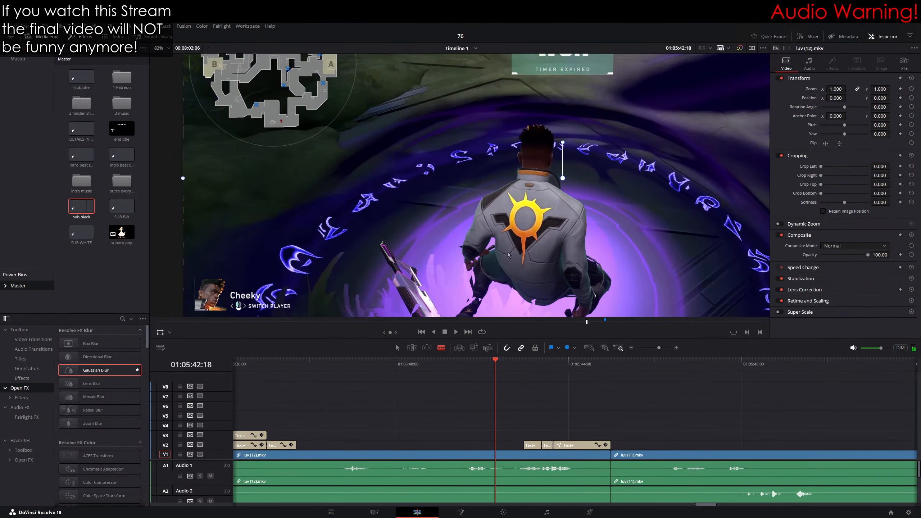
pyautogui.scroll(-4, 509, 225)
pyautogui.click(160, 333)
pyautogui.moveTo(542, 264); pyautogui.dragTo(493, 266)
pyautogui.scroll(2, 498, 267)
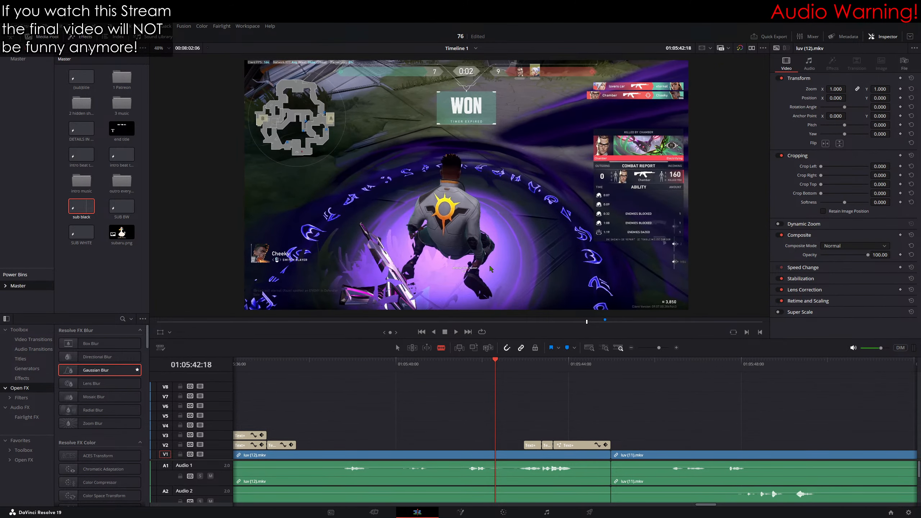
pyautogui.scroll(1, 491, 266)
pyautogui.moveTo(494, 360); pyautogui.dragTo(480, 361)
pyautogui.press('space')
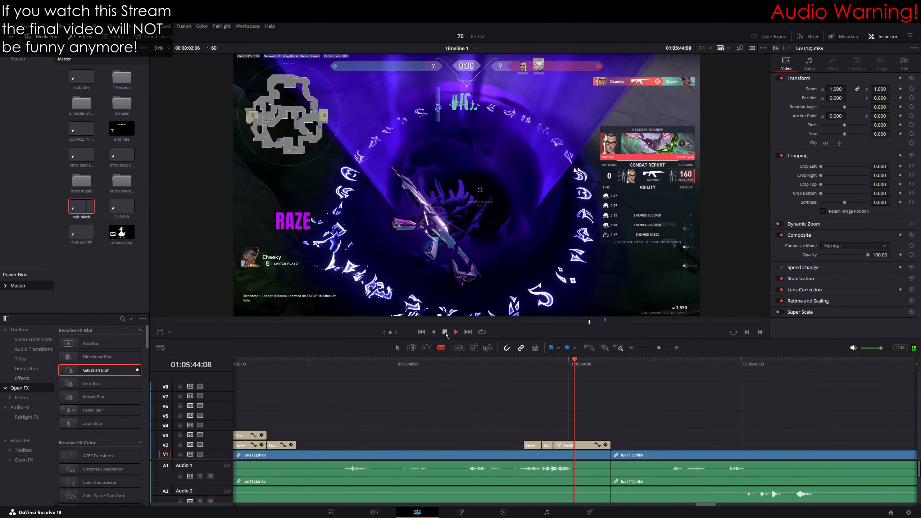
# Step: Split the RAZE subtitle at 01:05:44:06 and delete the part after the cut
pyautogui.moveTo(583, 361); pyautogui.dragTo(573, 364)
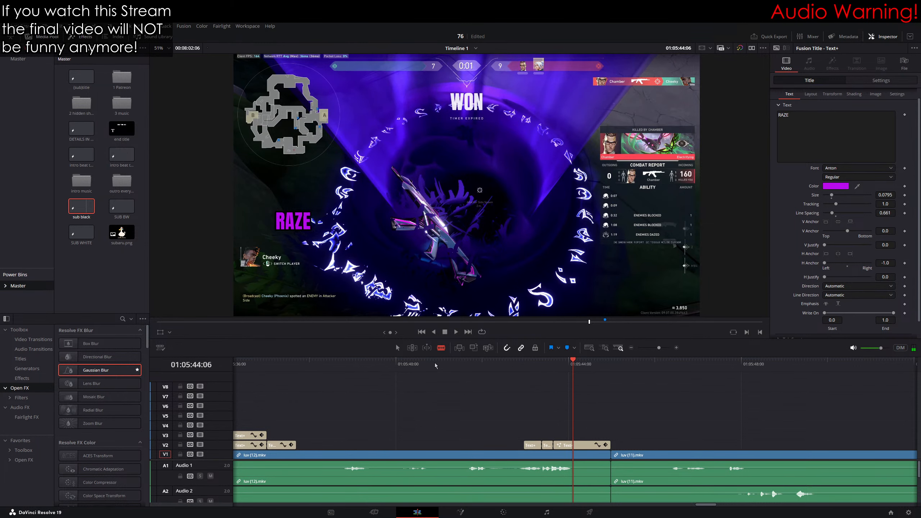
pyautogui.click(573, 444)
pyautogui.keyDown('ctrl'); pyautogui.click(586, 444); pyautogui.keyUp('ctrl')
pyautogui.press('Delete')
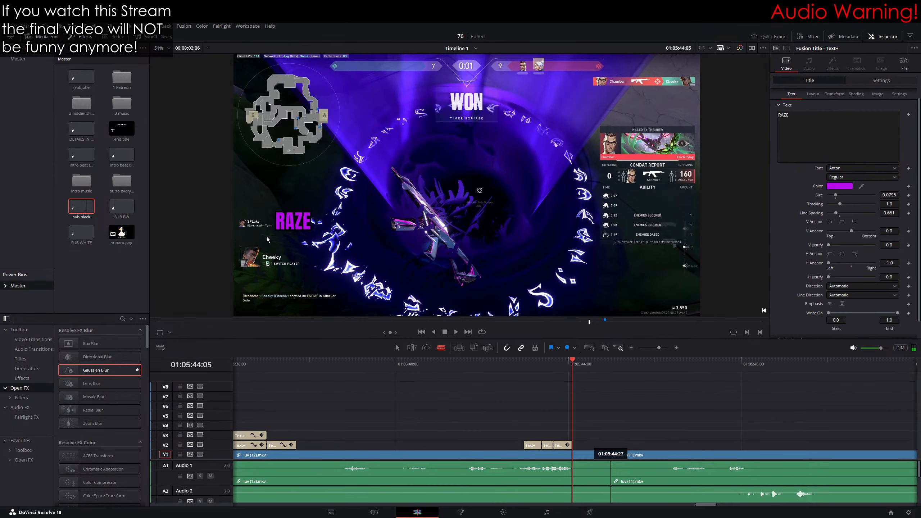
# Step: Play back the three subtitles from shortly before NICE to check their timing
pyautogui.click(522, 363)
pyautogui.press('space')
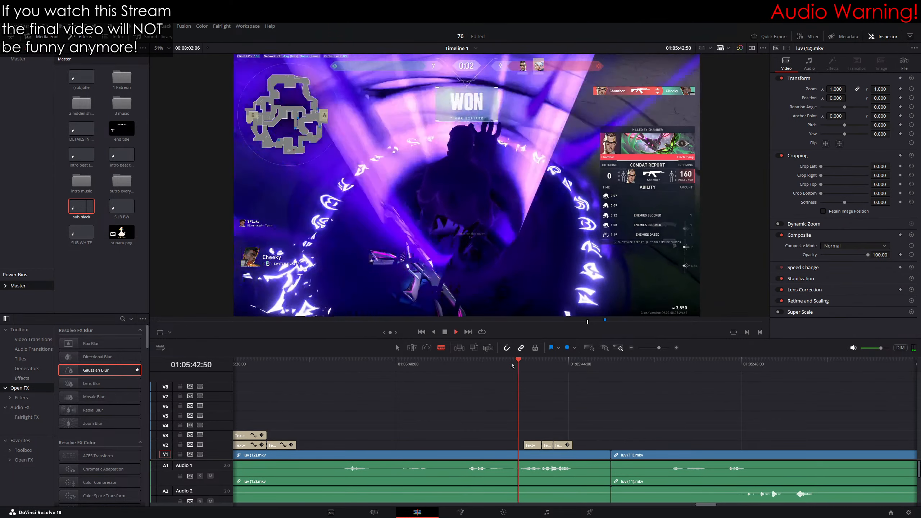
pyautogui.press('space')
pyautogui.press('a')
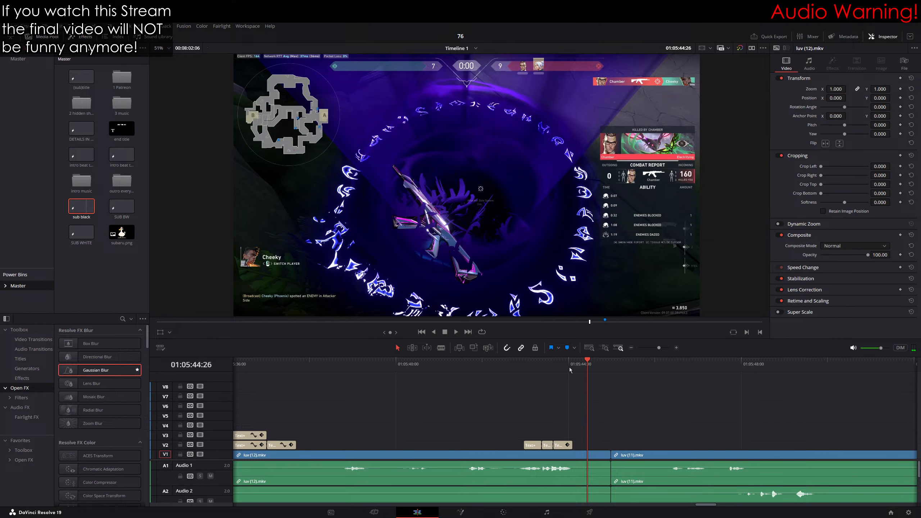
# Step: Add timeline markers at 01:05:42:58 and 01:05:44:06, where the NICE TRY RAZE subtitles start and end
pyautogui.hscroll(-5, 756, 400)
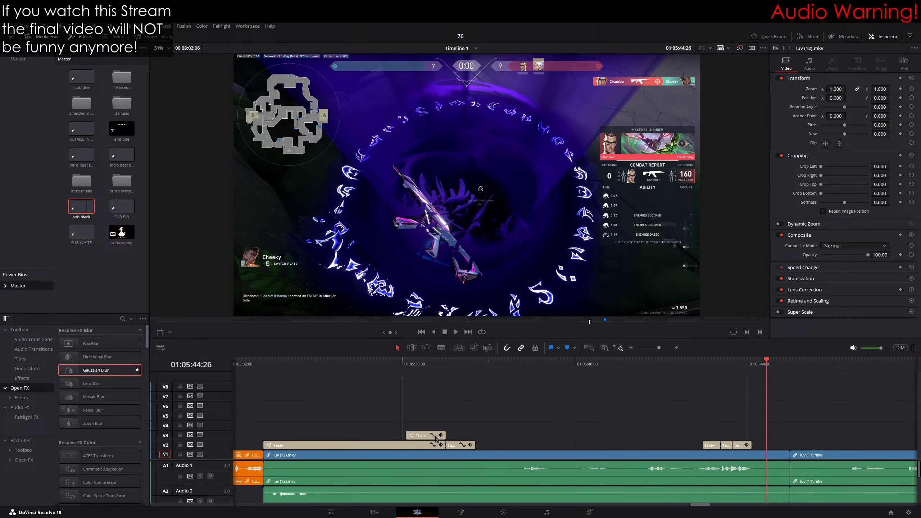
pyautogui.click(423, 435)
pyautogui.keyDown('shift'); pyautogui.click(483, 458); pyautogui.keyUp('shift')
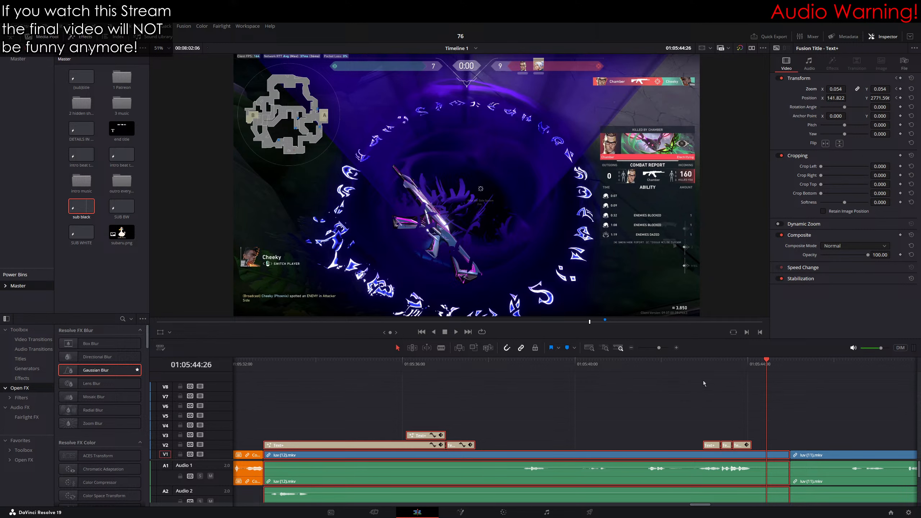
pyautogui.click(704, 364)
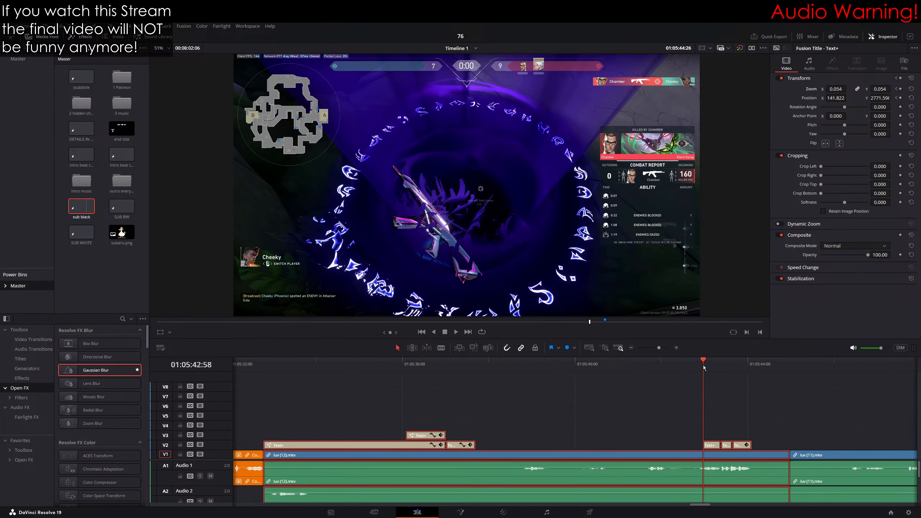
pyautogui.press('m')
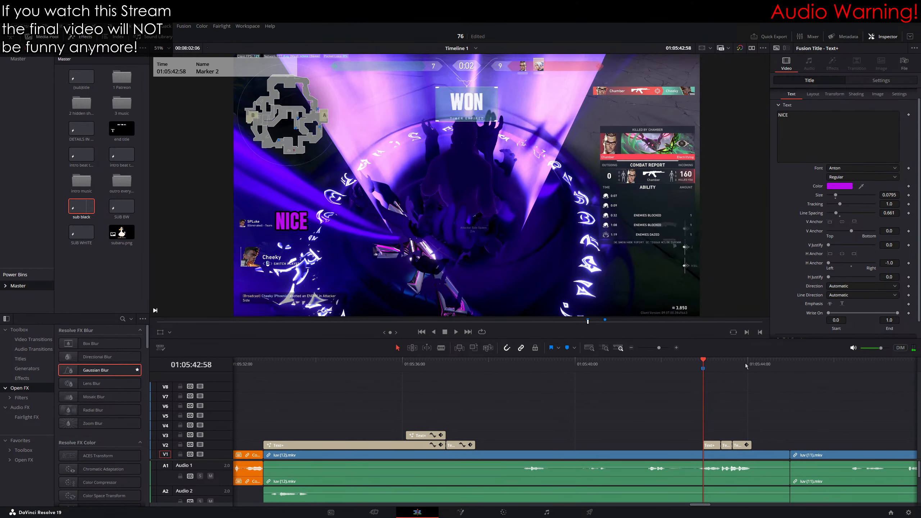
pyautogui.click(746, 363)
pyautogui.press('m')
pyautogui.click(703, 364)
# Step: Combine luv (12).mkv and all the subtitles above it into a compound clip with the default name
pyautogui.click(434, 434)
pyautogui.keyDown('shift'); pyautogui.click(443, 453); pyautogui.keyUp('shift')
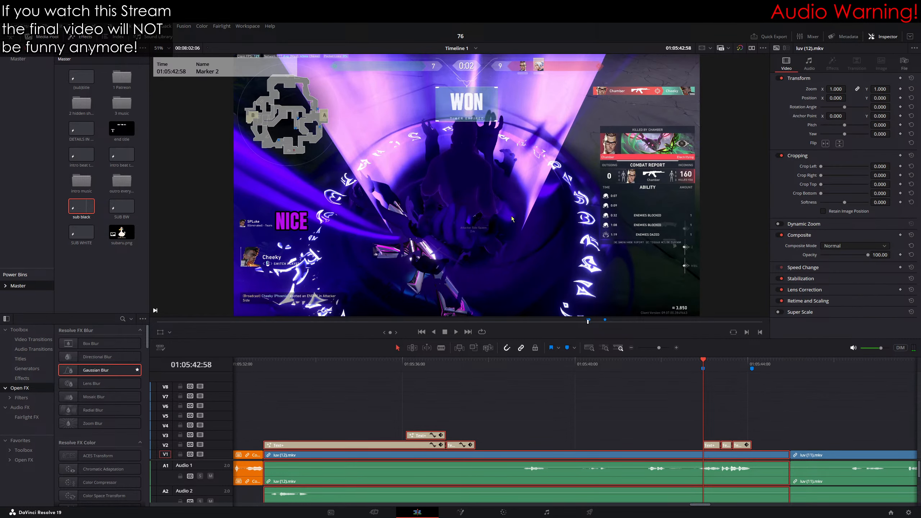
pyautogui.click(514, 199)
pyautogui.press('Return')
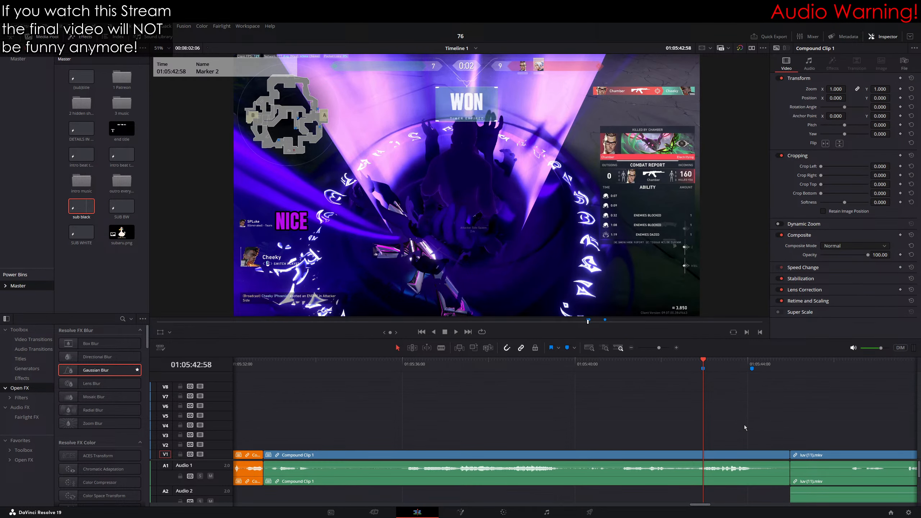
# Step: Keyframe the compound clip's zoom at the 01:05:42:58 marker and step five frames back to 01:05:42:53 for the starting keyframe
pyautogui.hscroll(3, 745, 428)
pyautogui.click(635, 455)
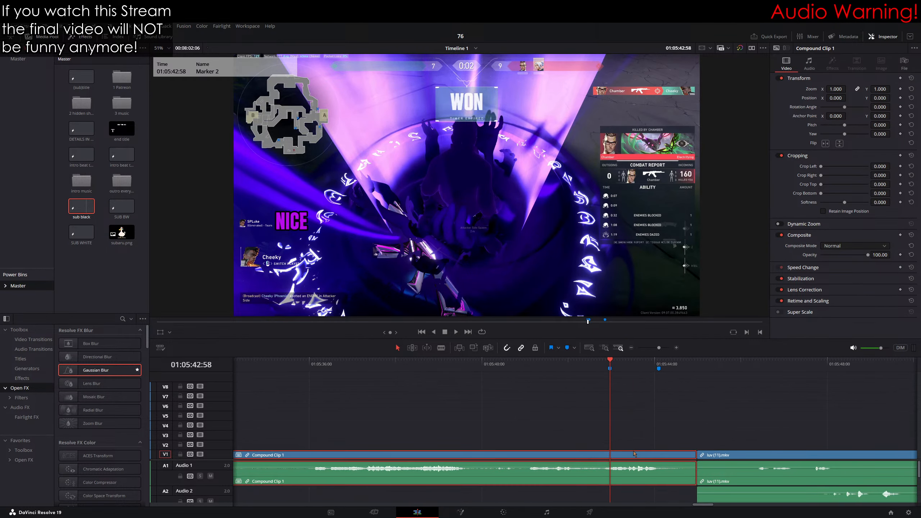
pyautogui.click(901, 89)
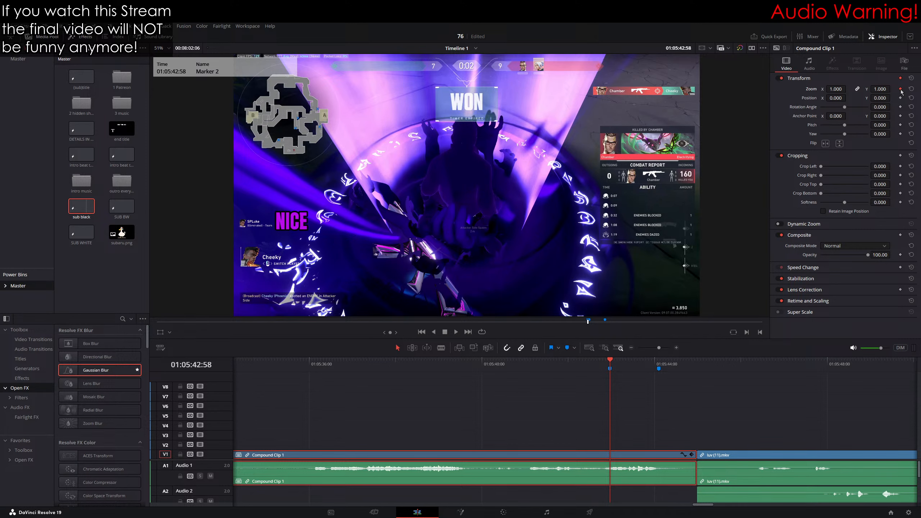
pyautogui.press('Left')
pyautogui.press('Left')
pyautogui.press('Left')
pyautogui.press('Left')
pyautogui.press('Left')
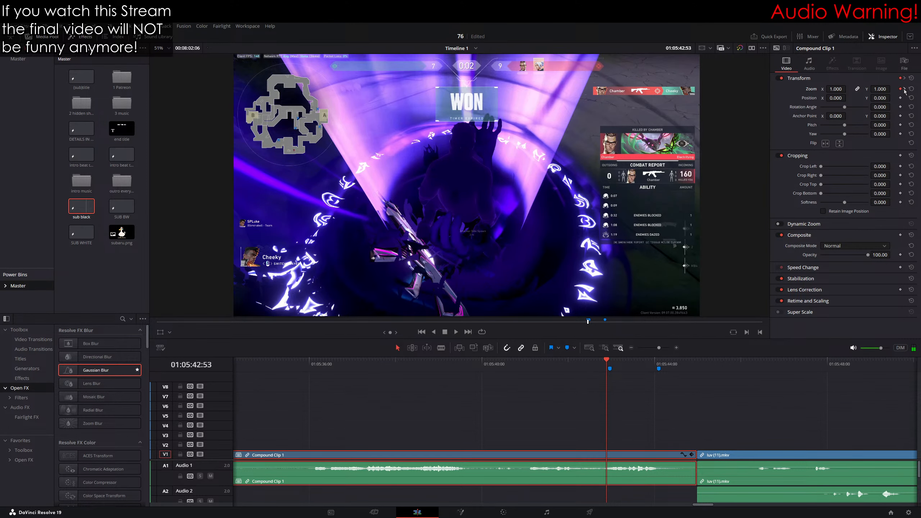
# Step: Keyframe the compound clip at 01:05:42:58 with zoom 1.780 and position X 960, Y 210, framing the NICE subtitle
pyautogui.click(905, 90)
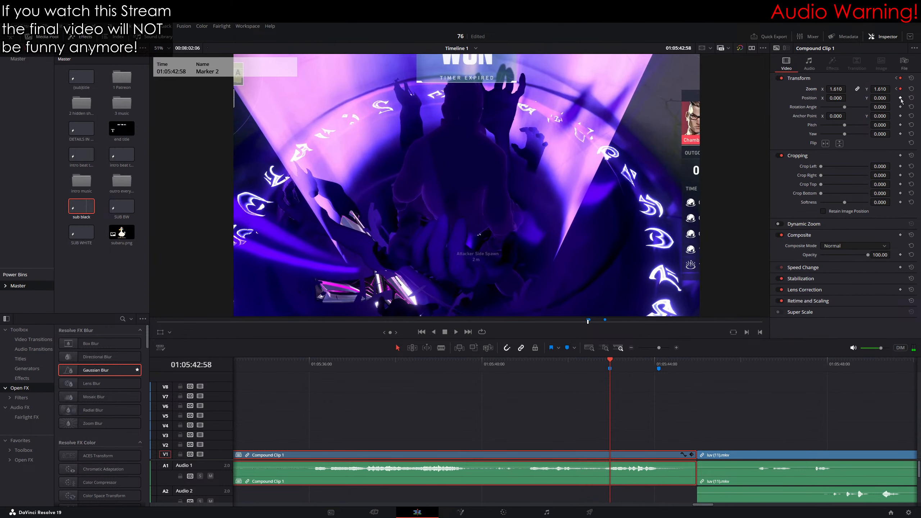
pyautogui.click(902, 98)
pyautogui.moveTo(884, 88); pyautogui.dragTo(890, 88)
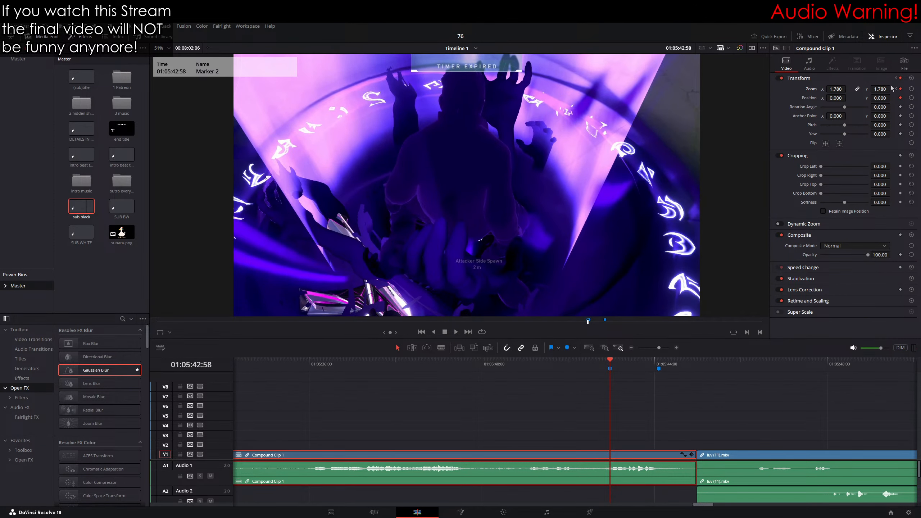
pyautogui.click(896, 88)
pyautogui.click(904, 98)
pyautogui.moveTo(836, 98)
pyautogui.mouseDown()
pyautogui.moveTo(893, 97)
pyautogui.moveTo(836, 98)
pyautogui.mouseUp()
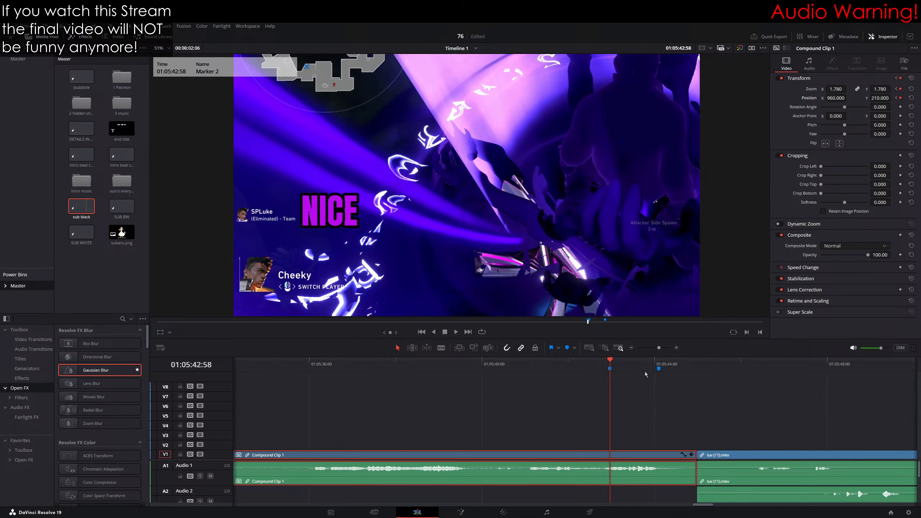
# Step: Hold the zoom and position with keyframes at the 01:05:44:06 marker, and add keyframes five frames on at 01:05:44:11
pyautogui.hotkey('shift', 'Down')
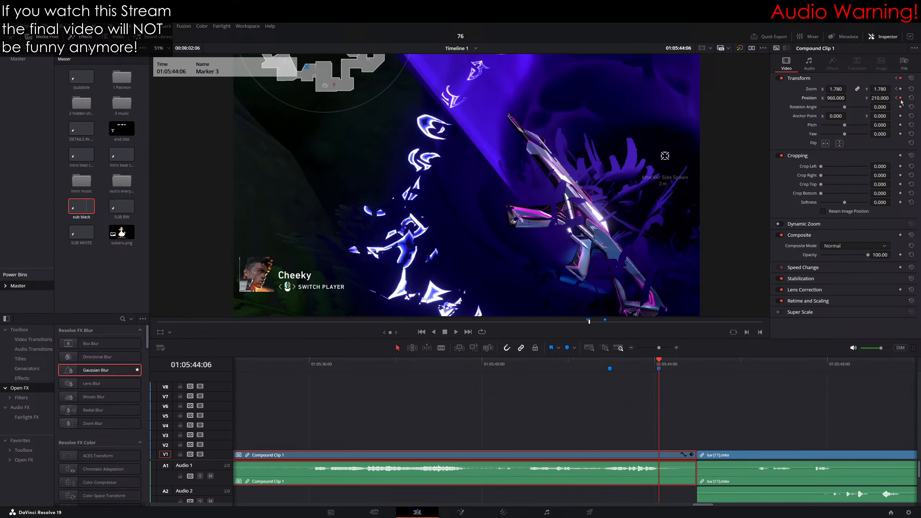
pyautogui.click(901, 89)
pyautogui.press('Right')
pyautogui.press('Right')
pyautogui.press('Right')
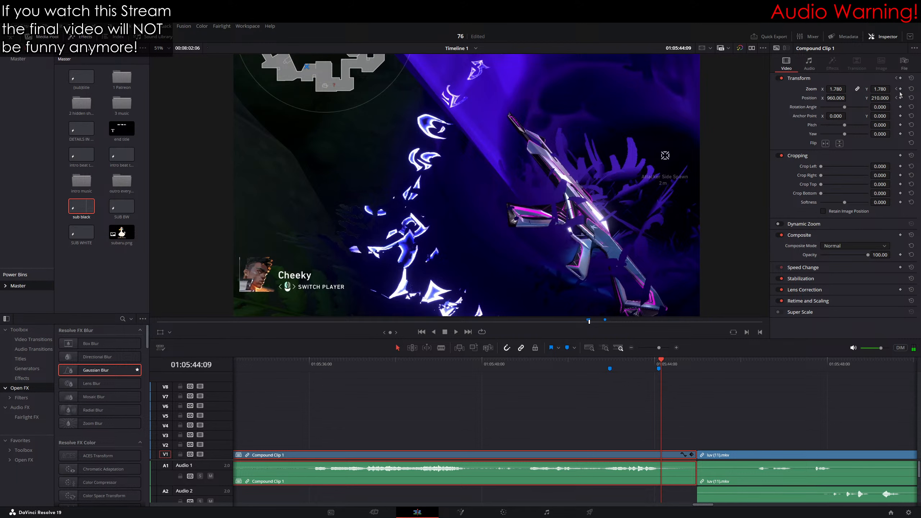
pyautogui.press('Right')
pyautogui.press('Right')
pyautogui.click(902, 98)
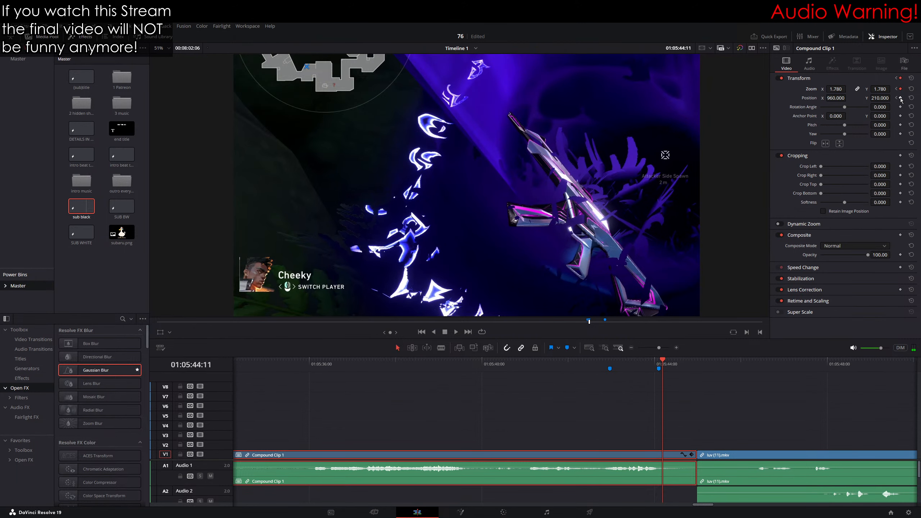
# Step: Reset the compound clip at 01:05:44:11 to position X 0, Y 0 and zoom 1
pyautogui.click(878, 97)
pyautogui.write('0')
pyautogui.click(835, 98)
pyautogui.write('0')
pyautogui.click(836, 89)
pyautogui.write('1')
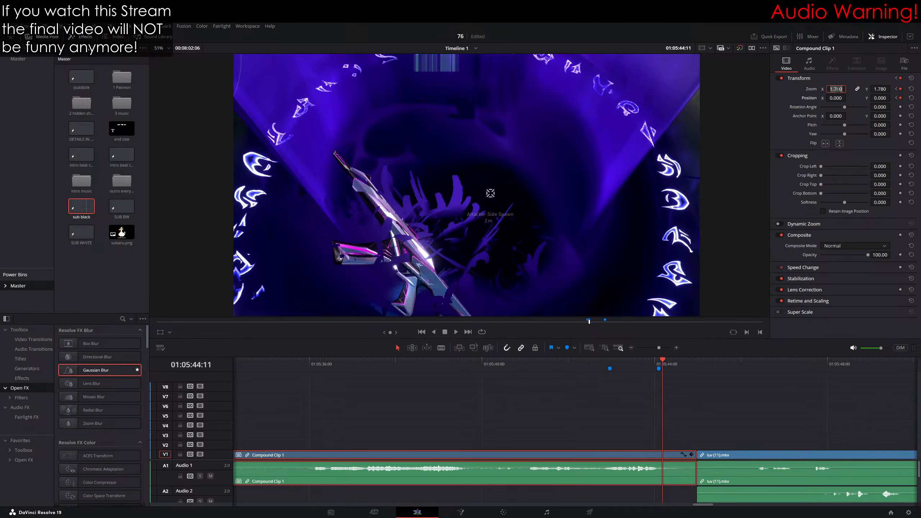
# Step: Set the compound clip's zoom to 1 at 01:05:44:11 and play back the subtitle zoom from 01:05:42:06
pyautogui.click(880, 89)
pyautogui.write('1')
pyautogui.click(573, 363)
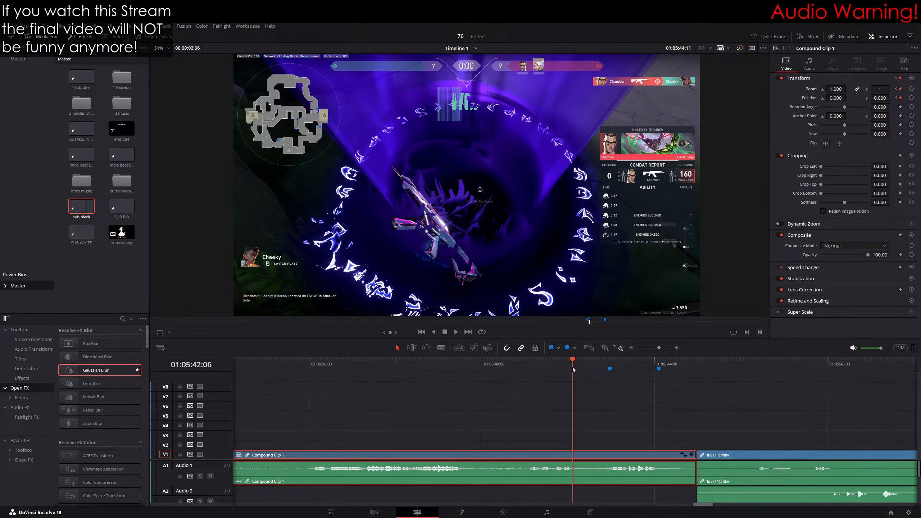
pyautogui.press('space')
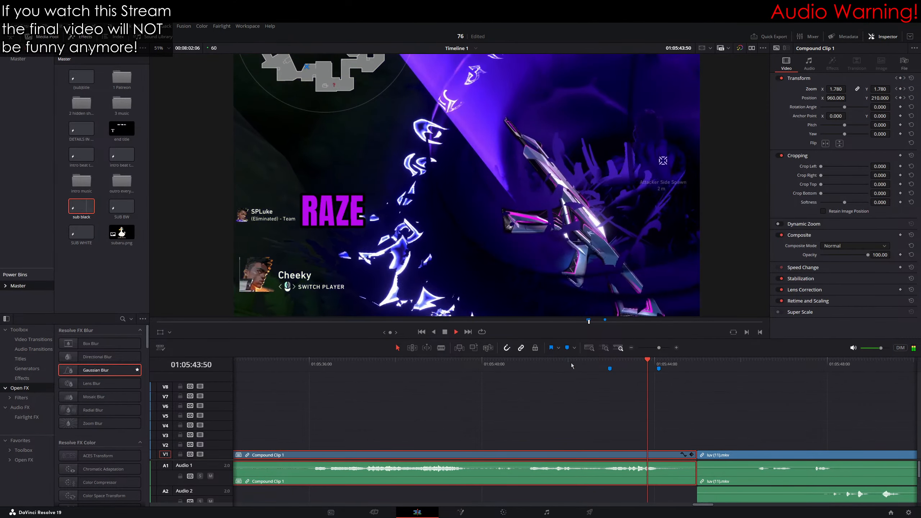
pyautogui.press('space')
pyautogui.hscroll(-2, 640, 374)
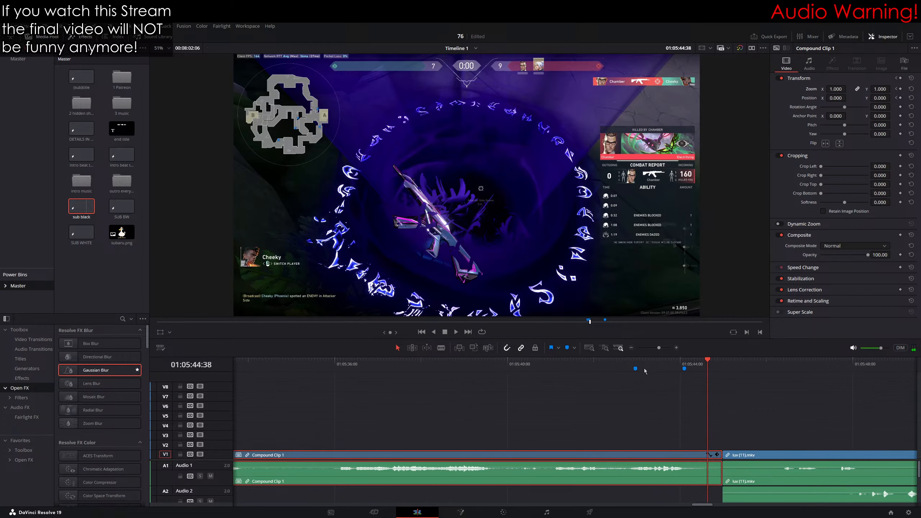
# Step: Delete the two blue timeline markers at 01:05:42:58 and 01:05:44:06 and replay the subtitle zoom
pyautogui.click(637, 370)
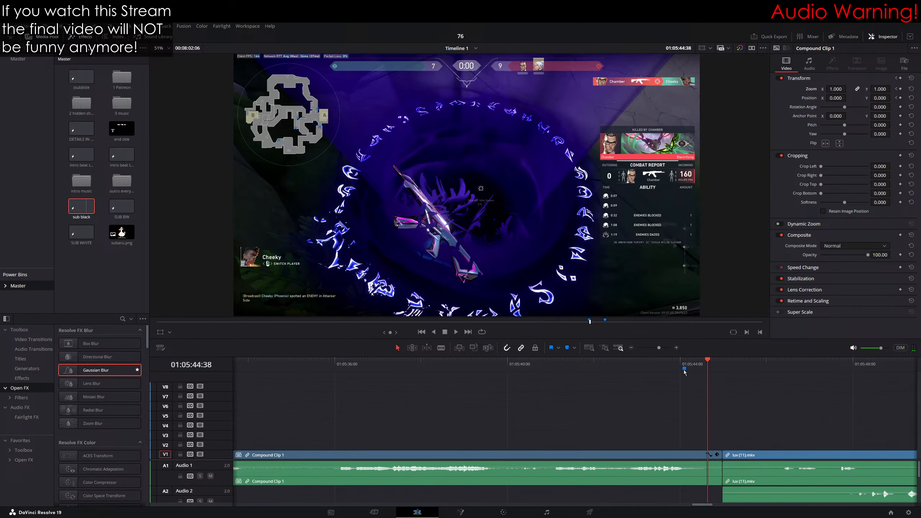
pyautogui.click(571, 361)
pyautogui.press('space')
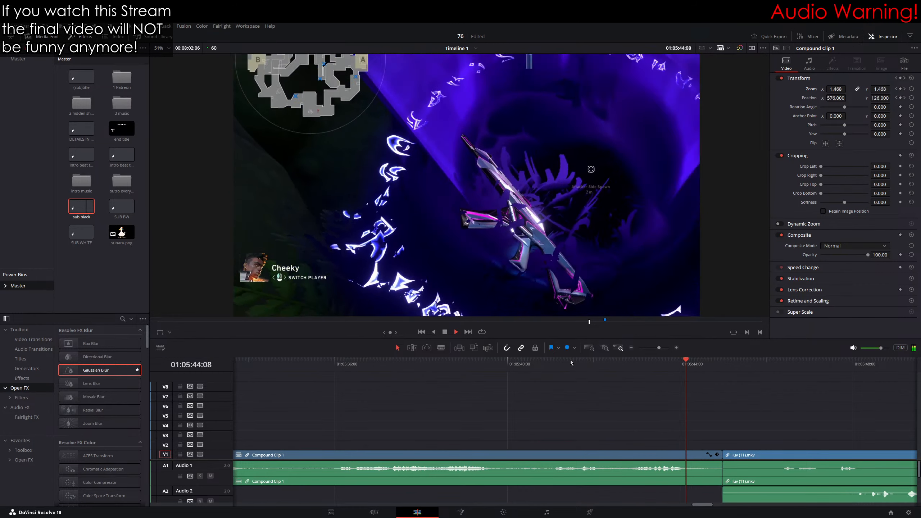
pyautogui.press('space')
# Step: Reduce the 01:05:44:06 keyframe of the compound clip to zoom 1.610 and position X 779, and save the project
pyautogui.scroll(-1, 563, 383)
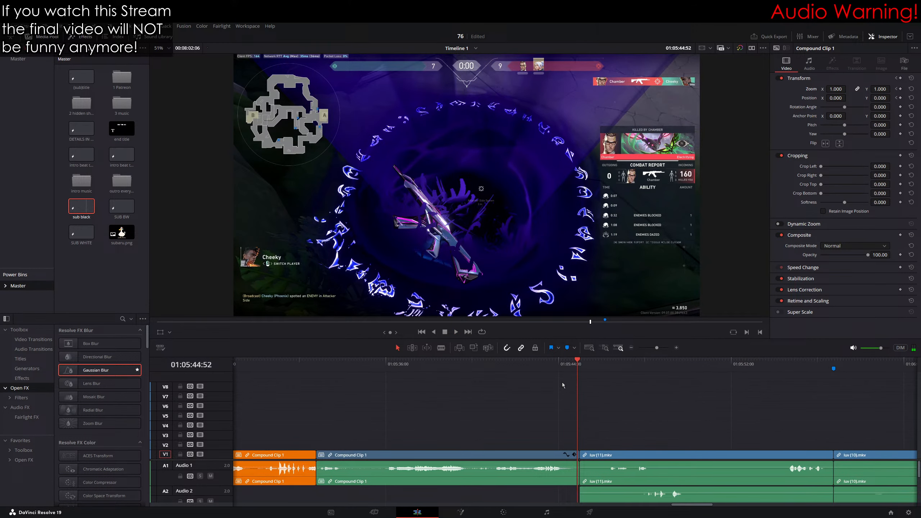
pyautogui.hscroll(-1, 562, 383)
pyautogui.click(896, 90)
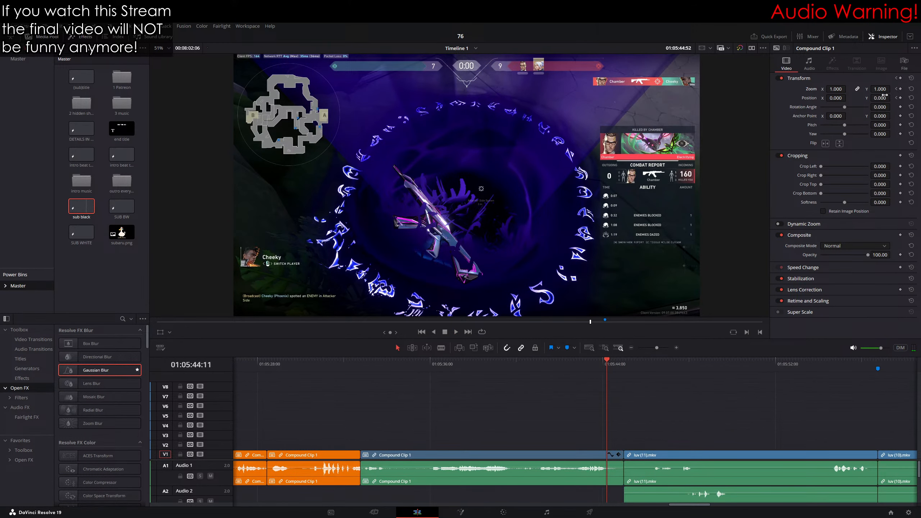
pyautogui.click(896, 90)
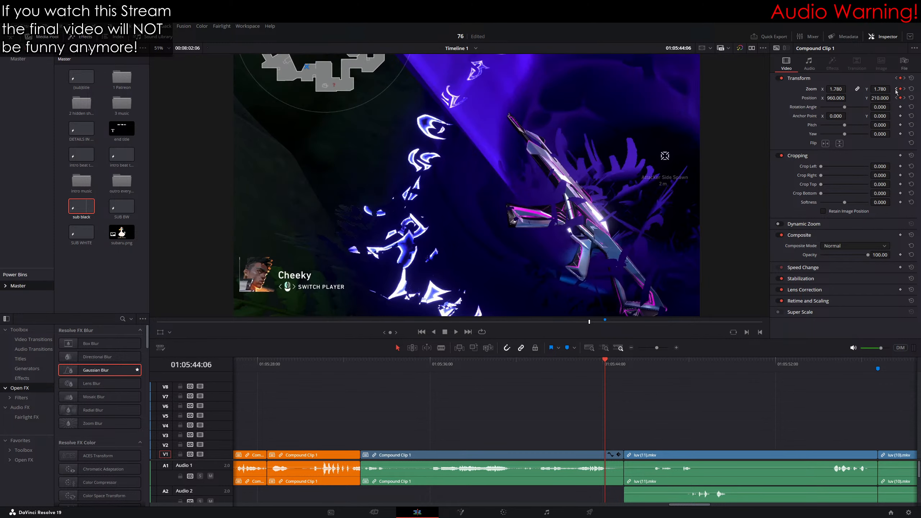
pyautogui.moveTo(885, 90); pyautogui.dragTo(879, 90)
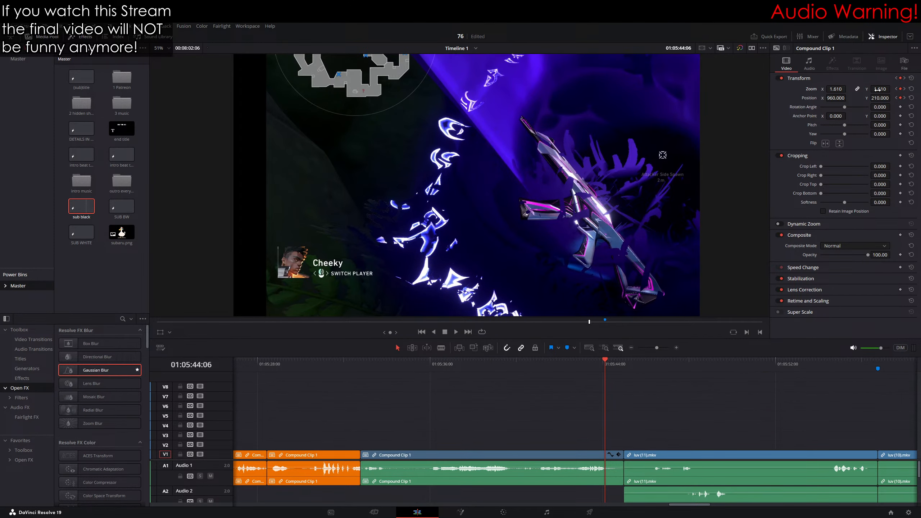
pyautogui.moveTo(836, 97); pyautogui.dragTo(807, 98)
pyautogui.click(838, 98)
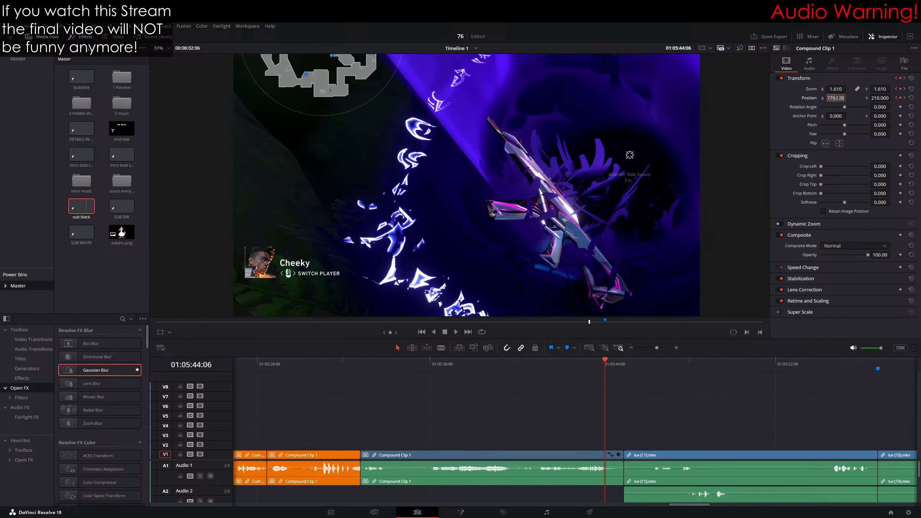
pyautogui.hotkey('ctrl', 's')
# Step: Match the 01:05:42:58 keyframe to the 01:05:44:06 one with zoom 1.610 and position X 779
pyautogui.click(896, 89)
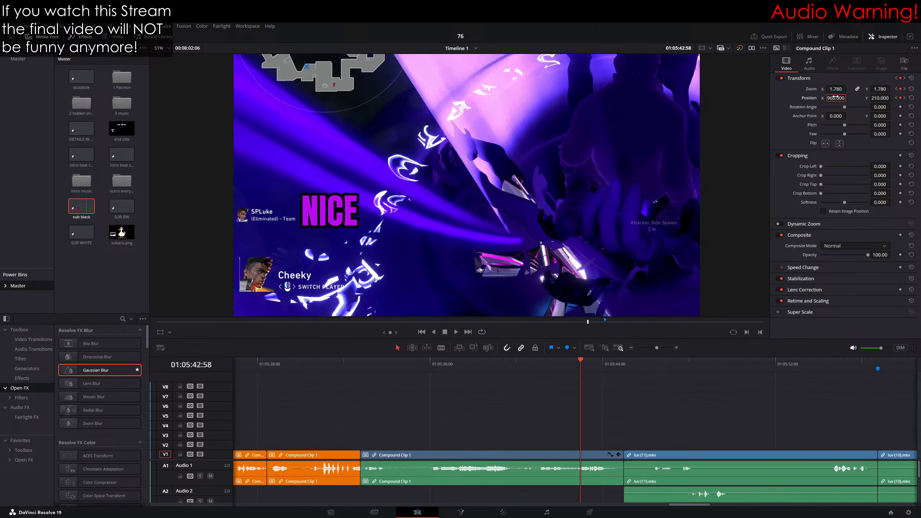
pyautogui.click(904, 89)
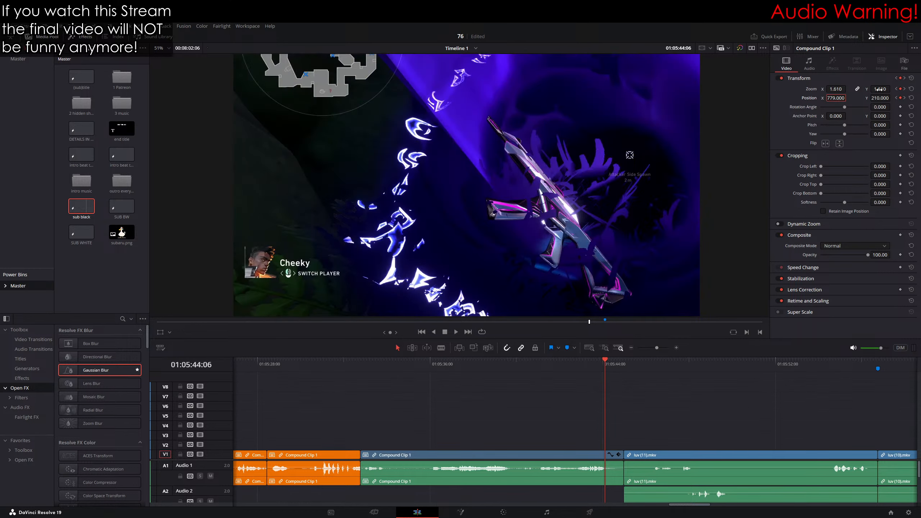
pyautogui.click(880, 89)
pyautogui.click(896, 89)
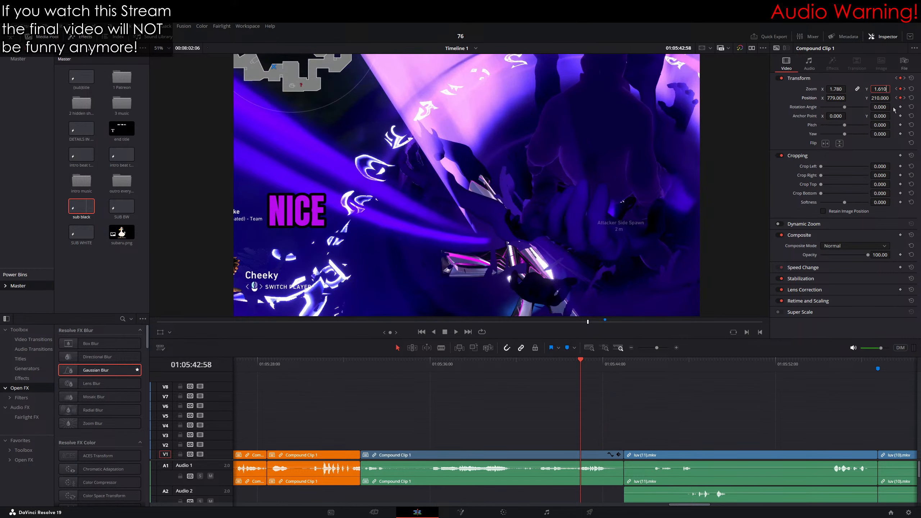
pyautogui.click(861, 78)
pyautogui.click(861, 77)
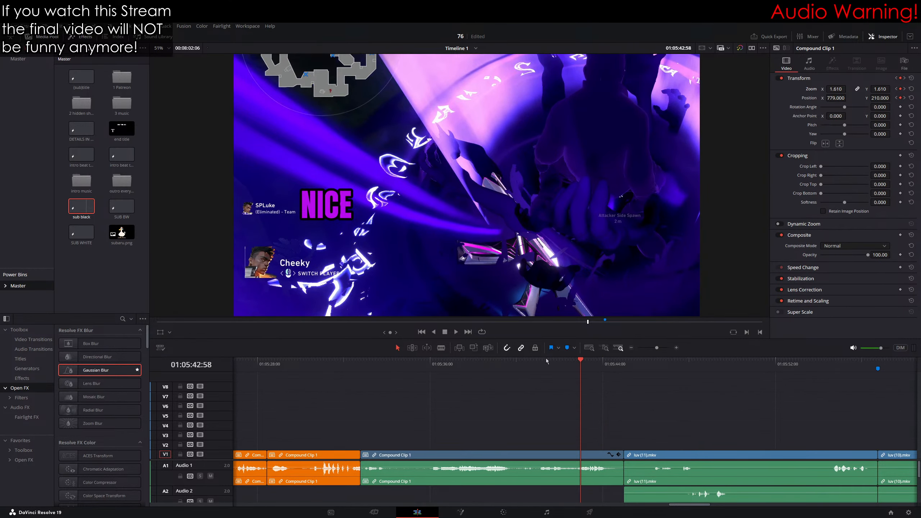
# Step: Play back the compound clip across the adjusted zoom-in and zoom-out on the subtitles
pyautogui.moveTo(548, 364); pyautogui.dragTo(542, 366)
pyautogui.press('space')
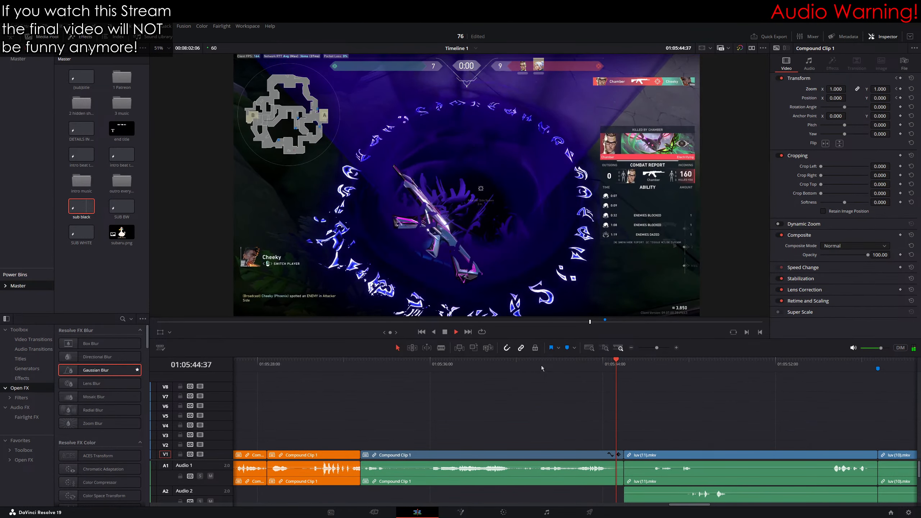
pyautogui.press('space')
# Step: Color the finished compound clip orange and place the playhead at the start of luv (11).mkv
pyautogui.click(559, 469)
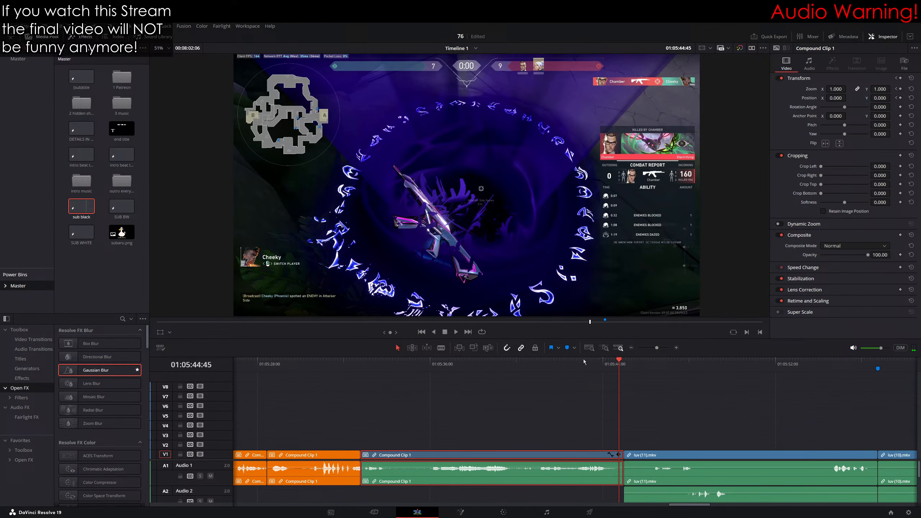
pyautogui.press('1')
pyautogui.click(685, 395)
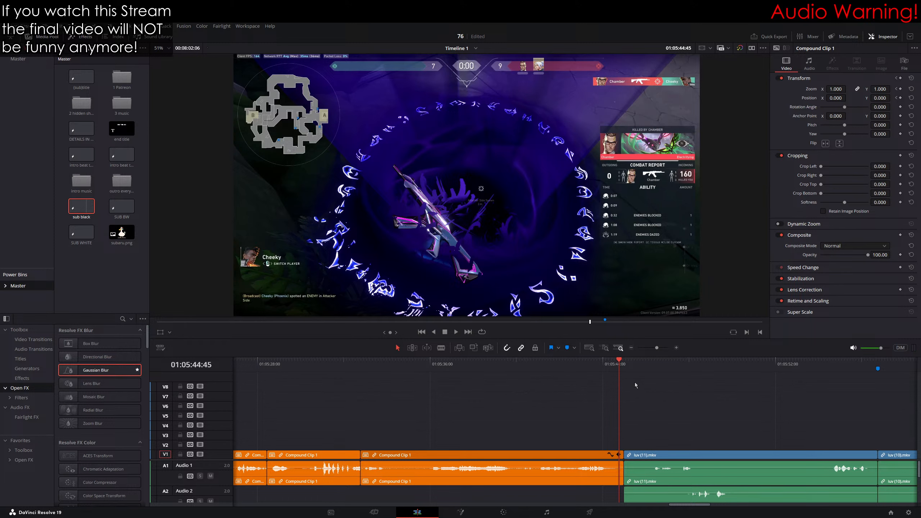
pyautogui.click(625, 371)
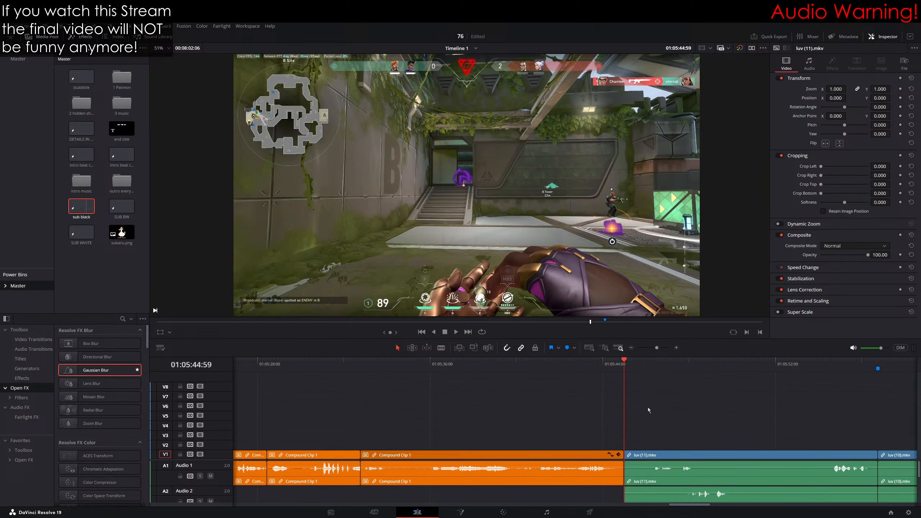